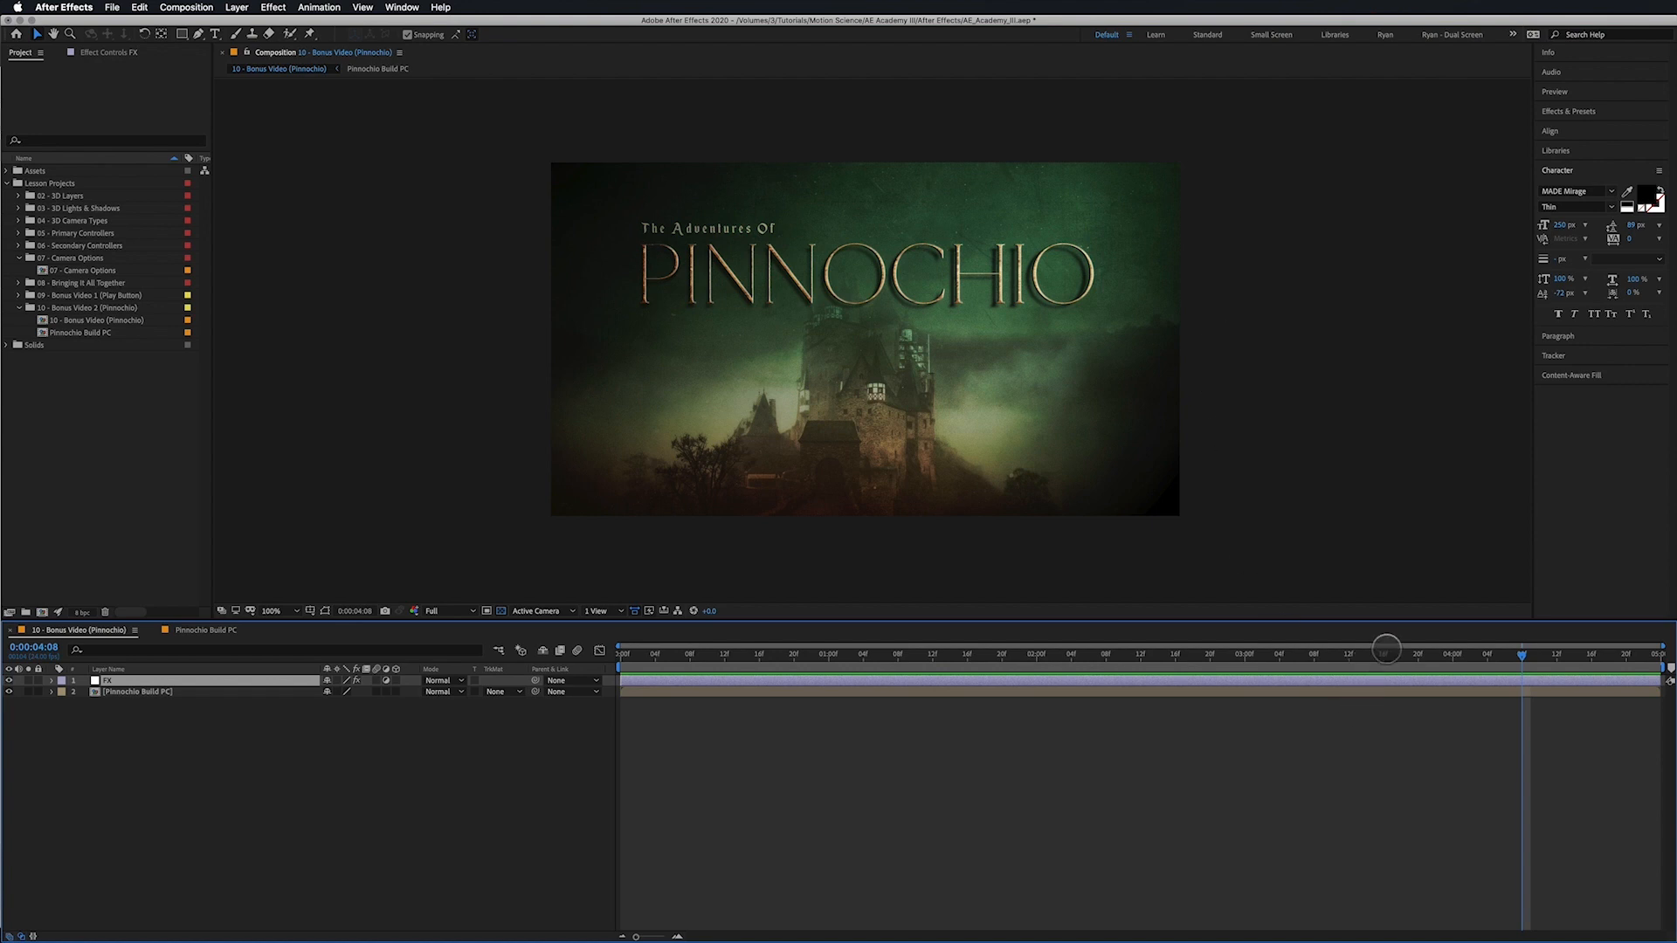
- Scrub and preview the Pinnochio title animation, and switch to Chrome to view the Pinocchio theatre poster on Pinterest
drag(1386, 654, 1479, 654)
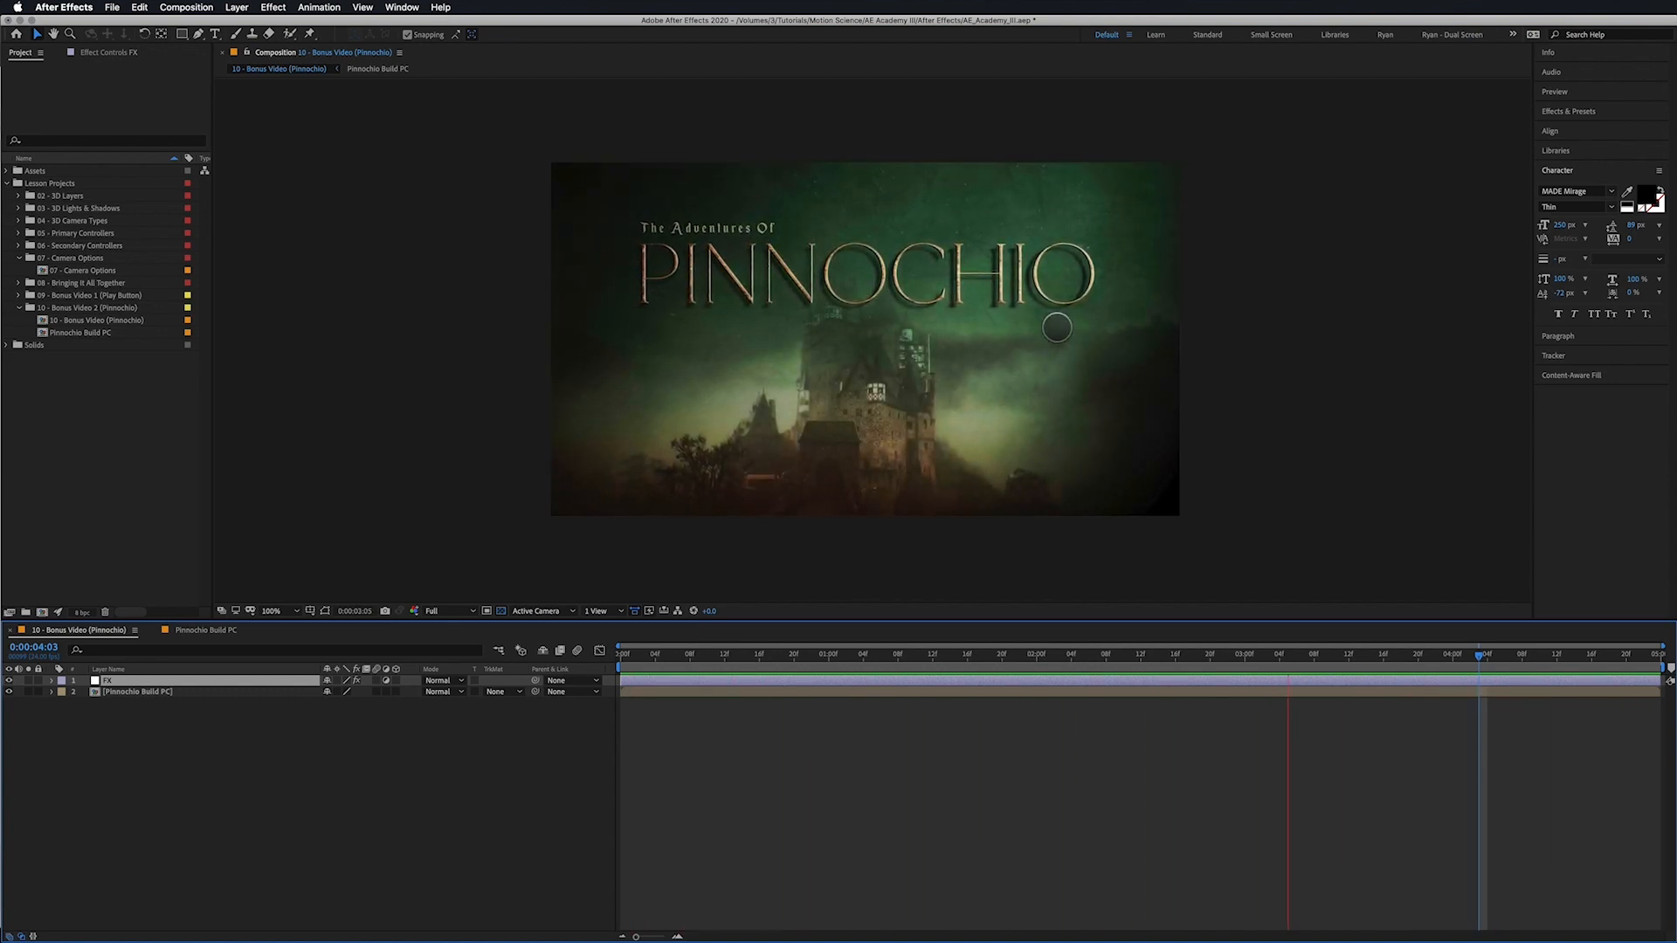
key(space)
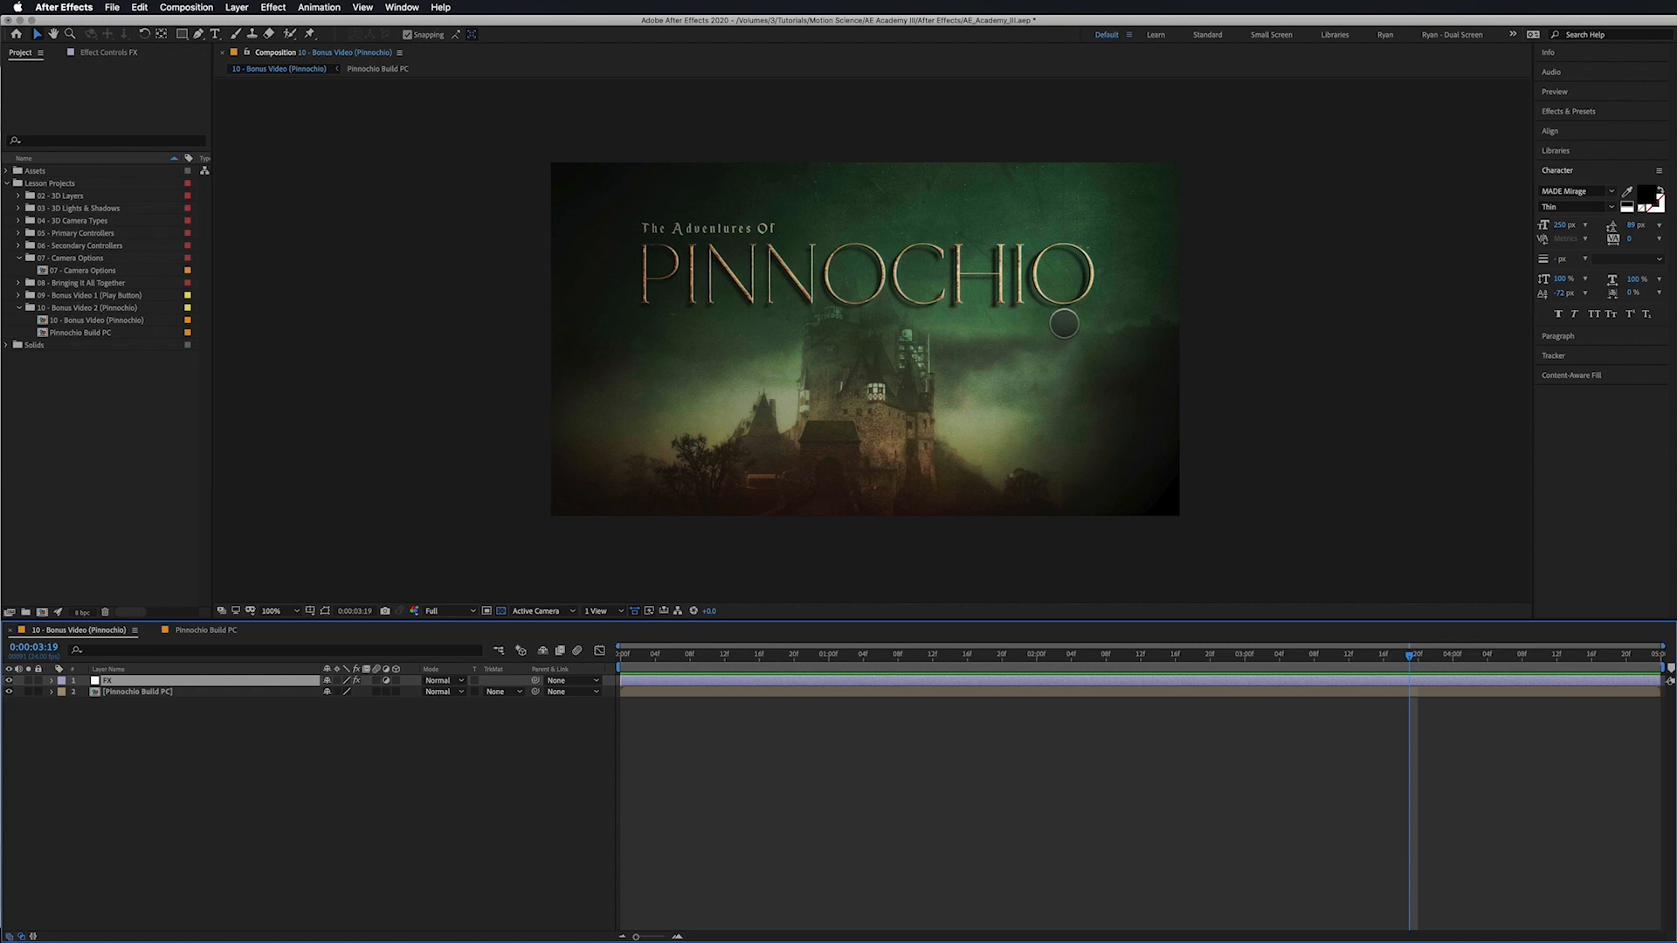
key(super+Tab)
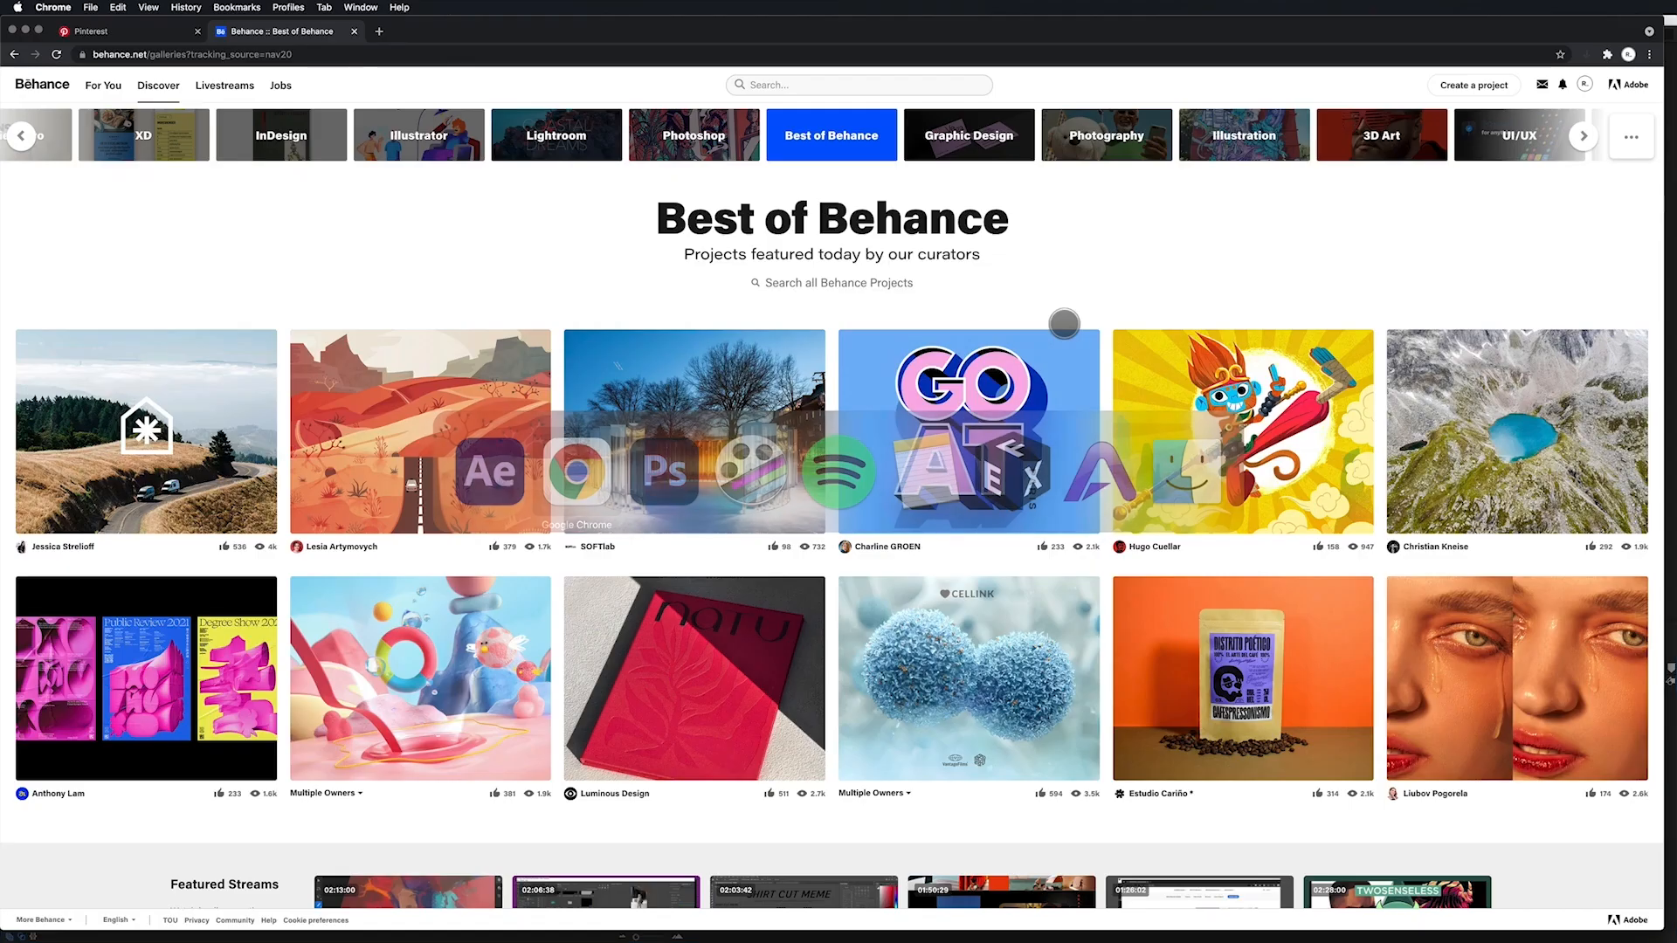
click(129, 27)
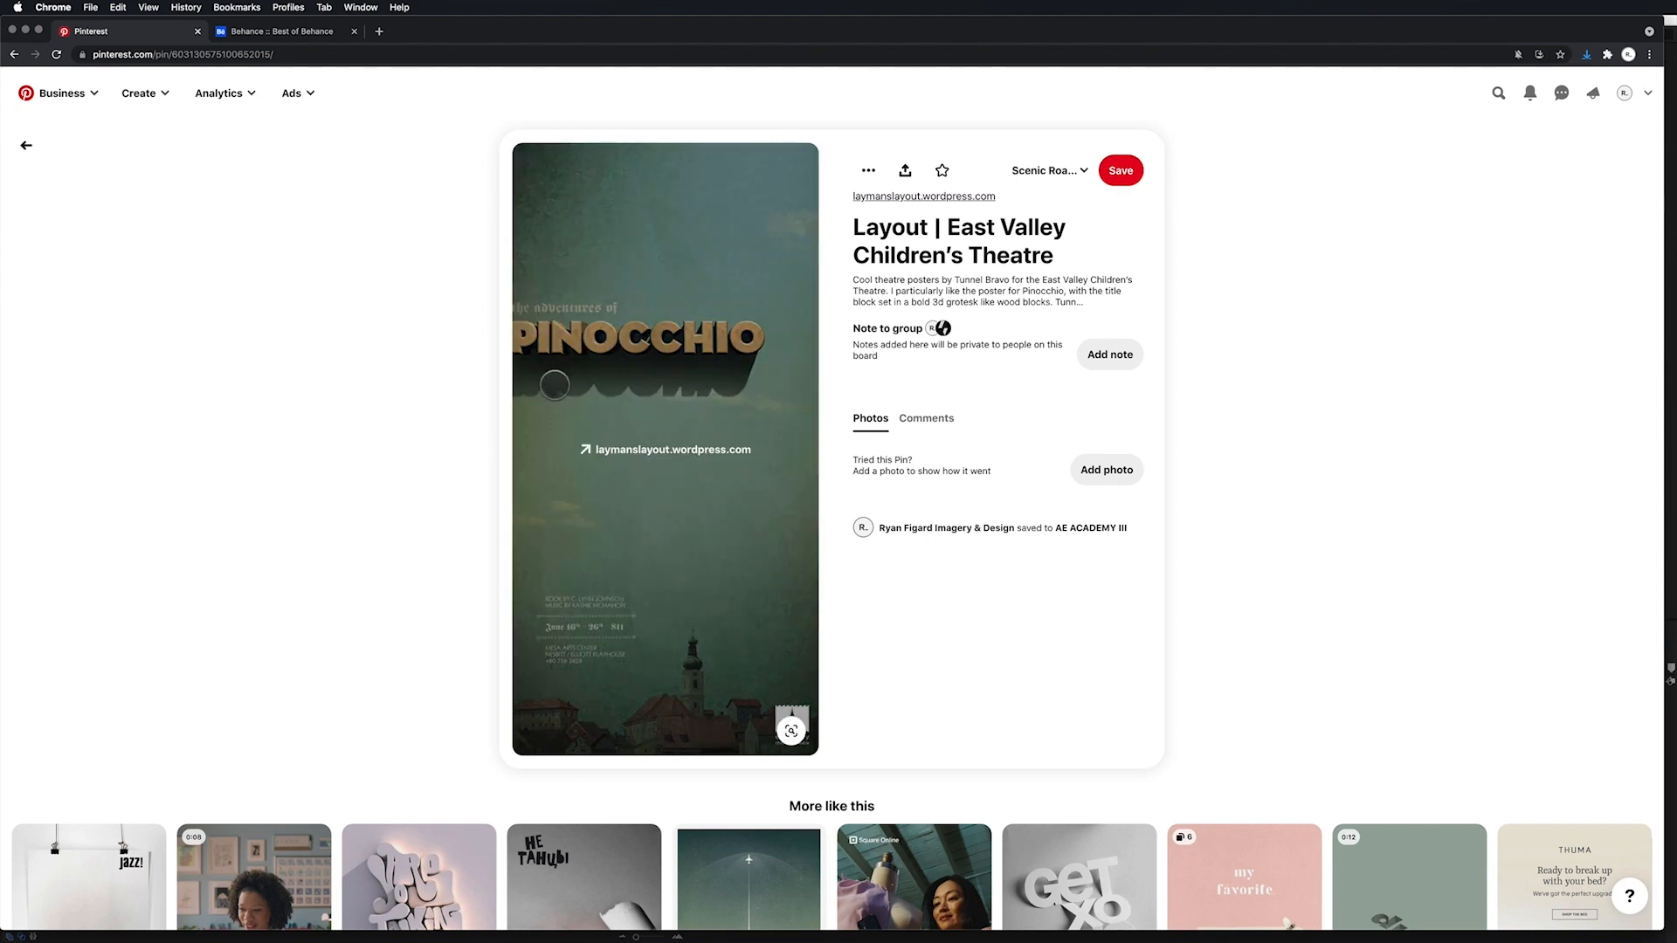
- Switch to Photoshop, collapse the Typography group, hide all layer groups, and show and expand only the Main Edits group
key(super+Tab)
key(super+Tab)
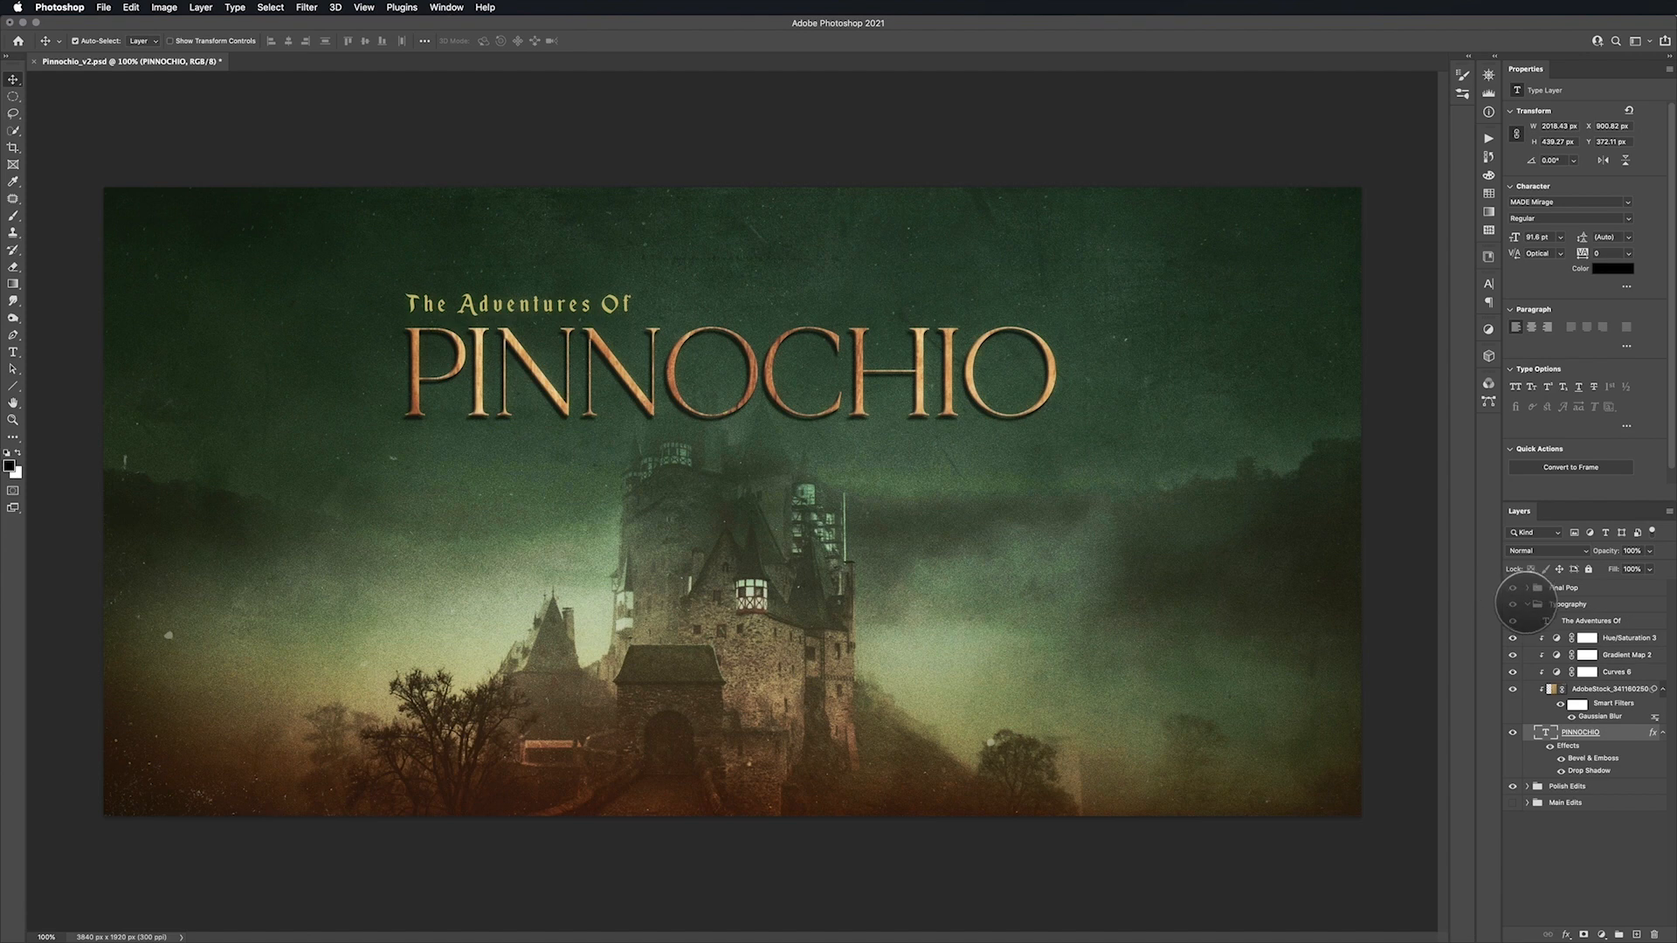
click(1527, 605)
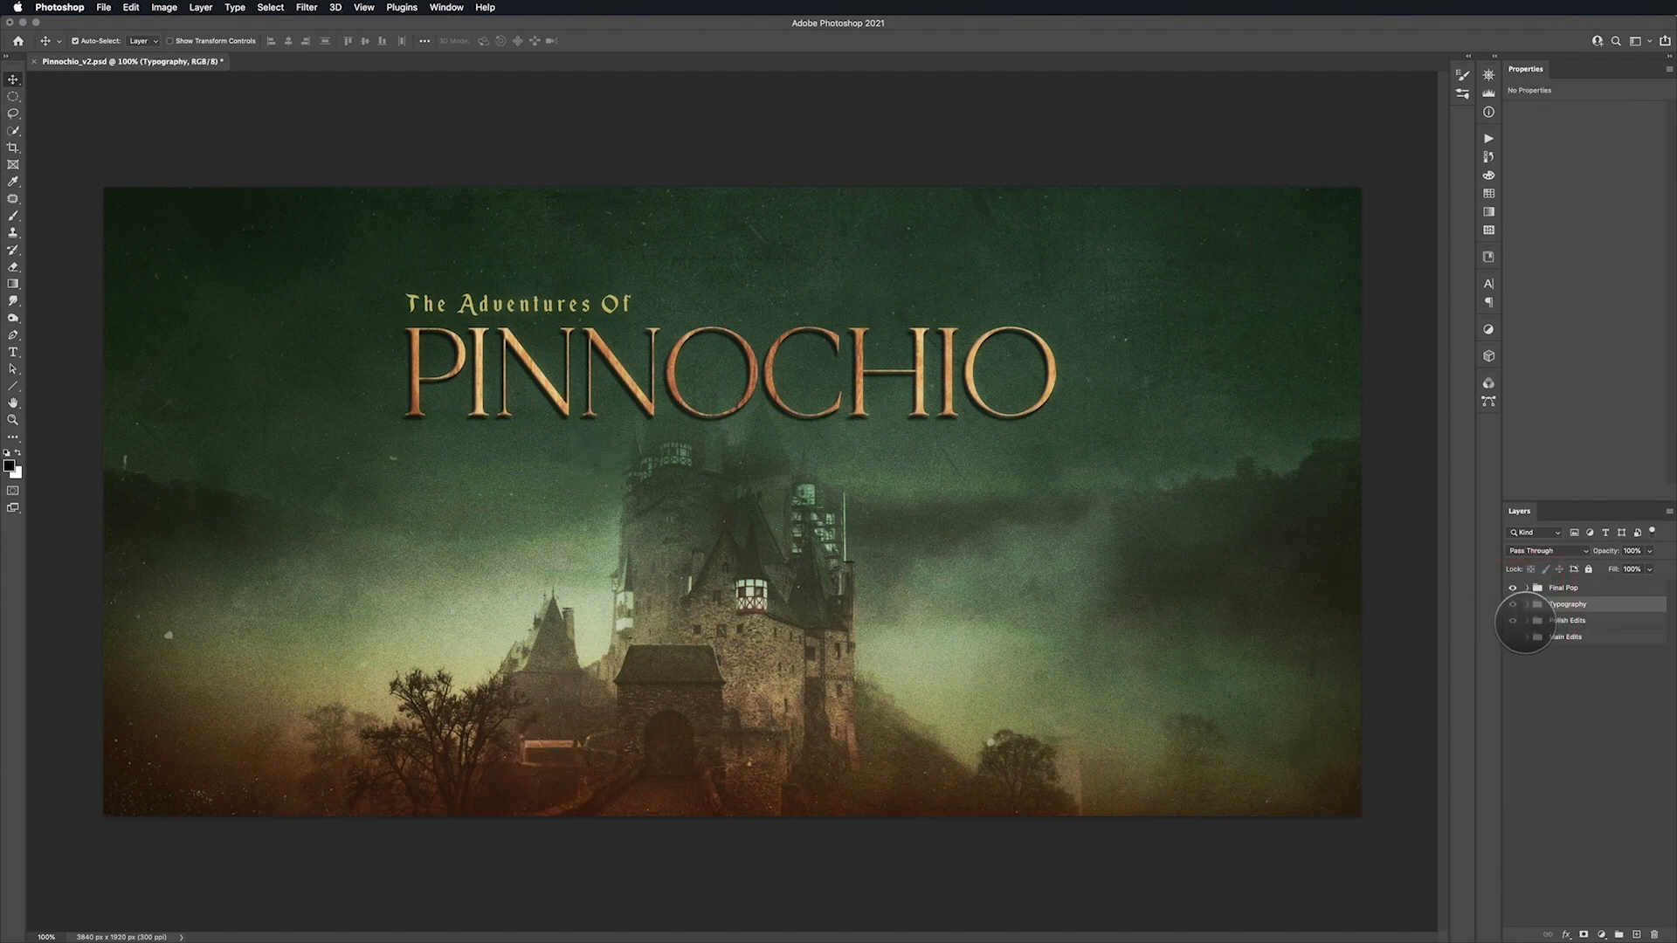
drag(1512, 587, 1527, 647)
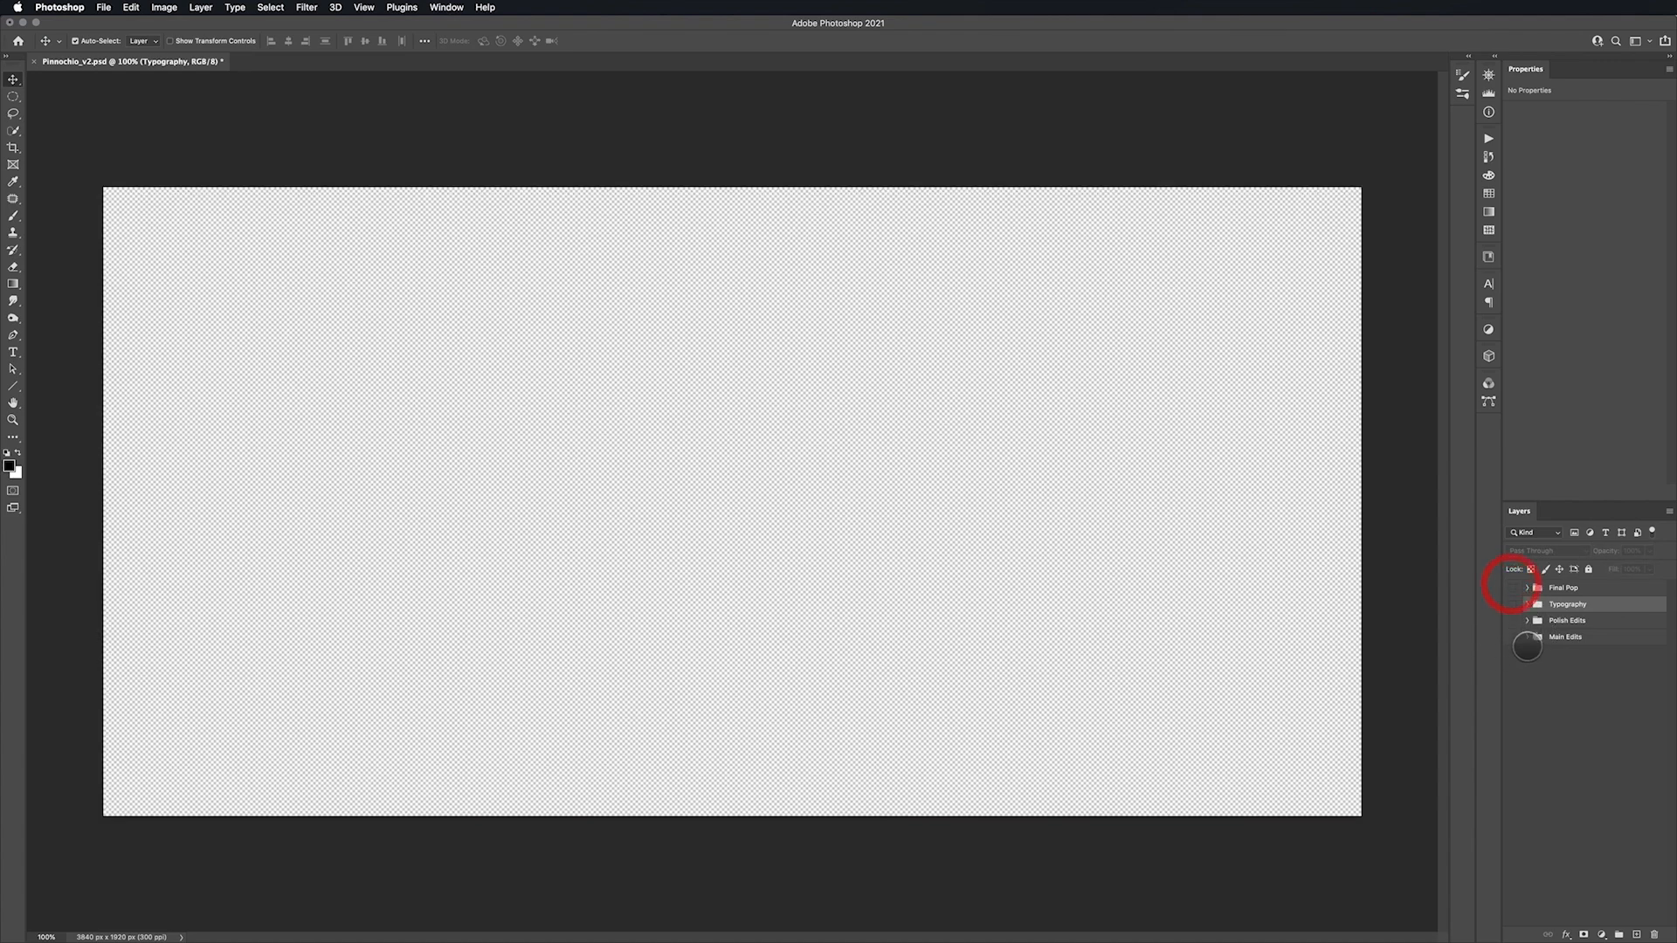
click(1523, 637)
click(1512, 636)
click(1526, 637)
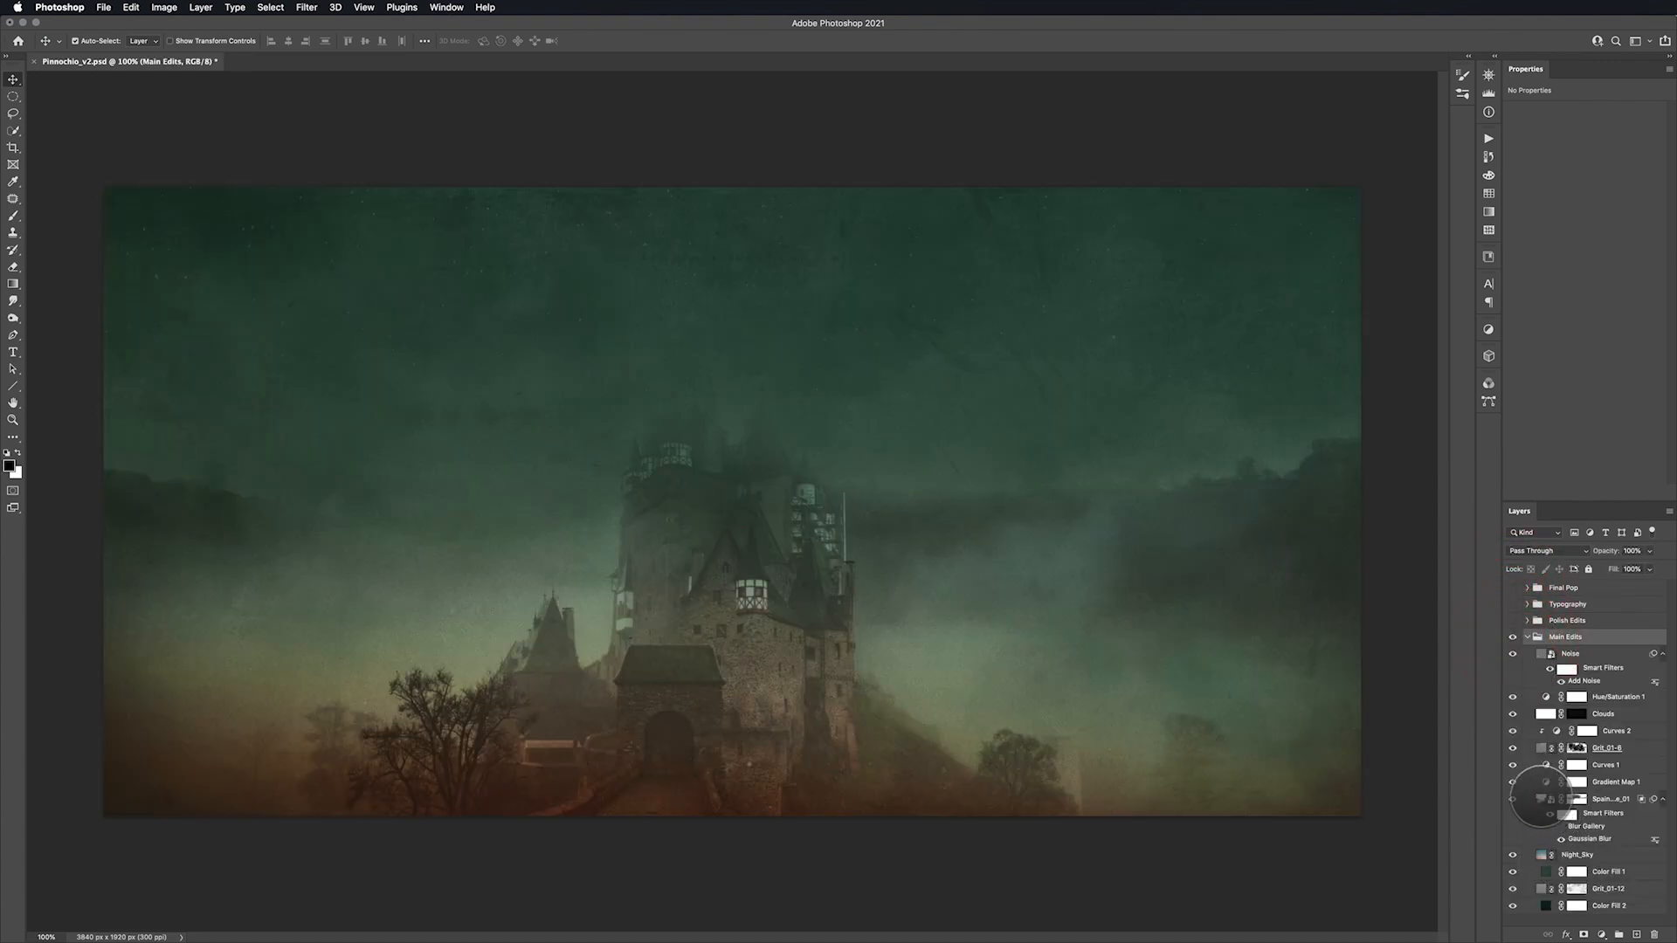
- Open the Spain_Cityscape_01 smart object and toggle the Europe_Cityscape_06 layer's mask off and on to compare the original image
click(1540, 799)
double_click(1541, 799)
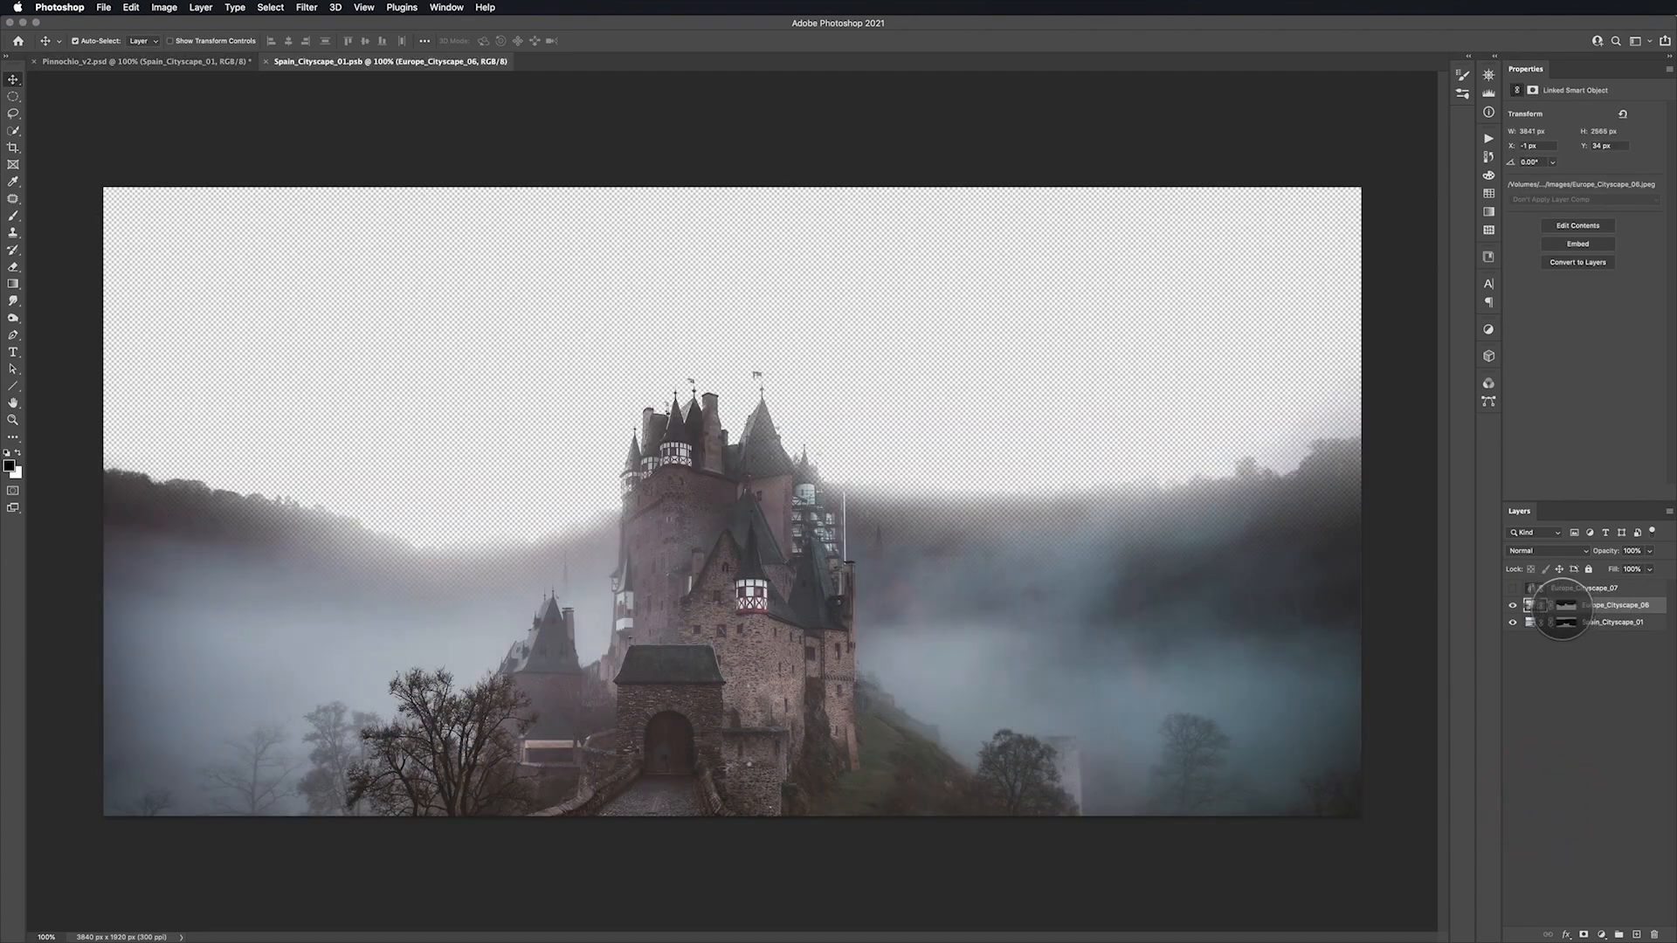
shift+click(1566, 606)
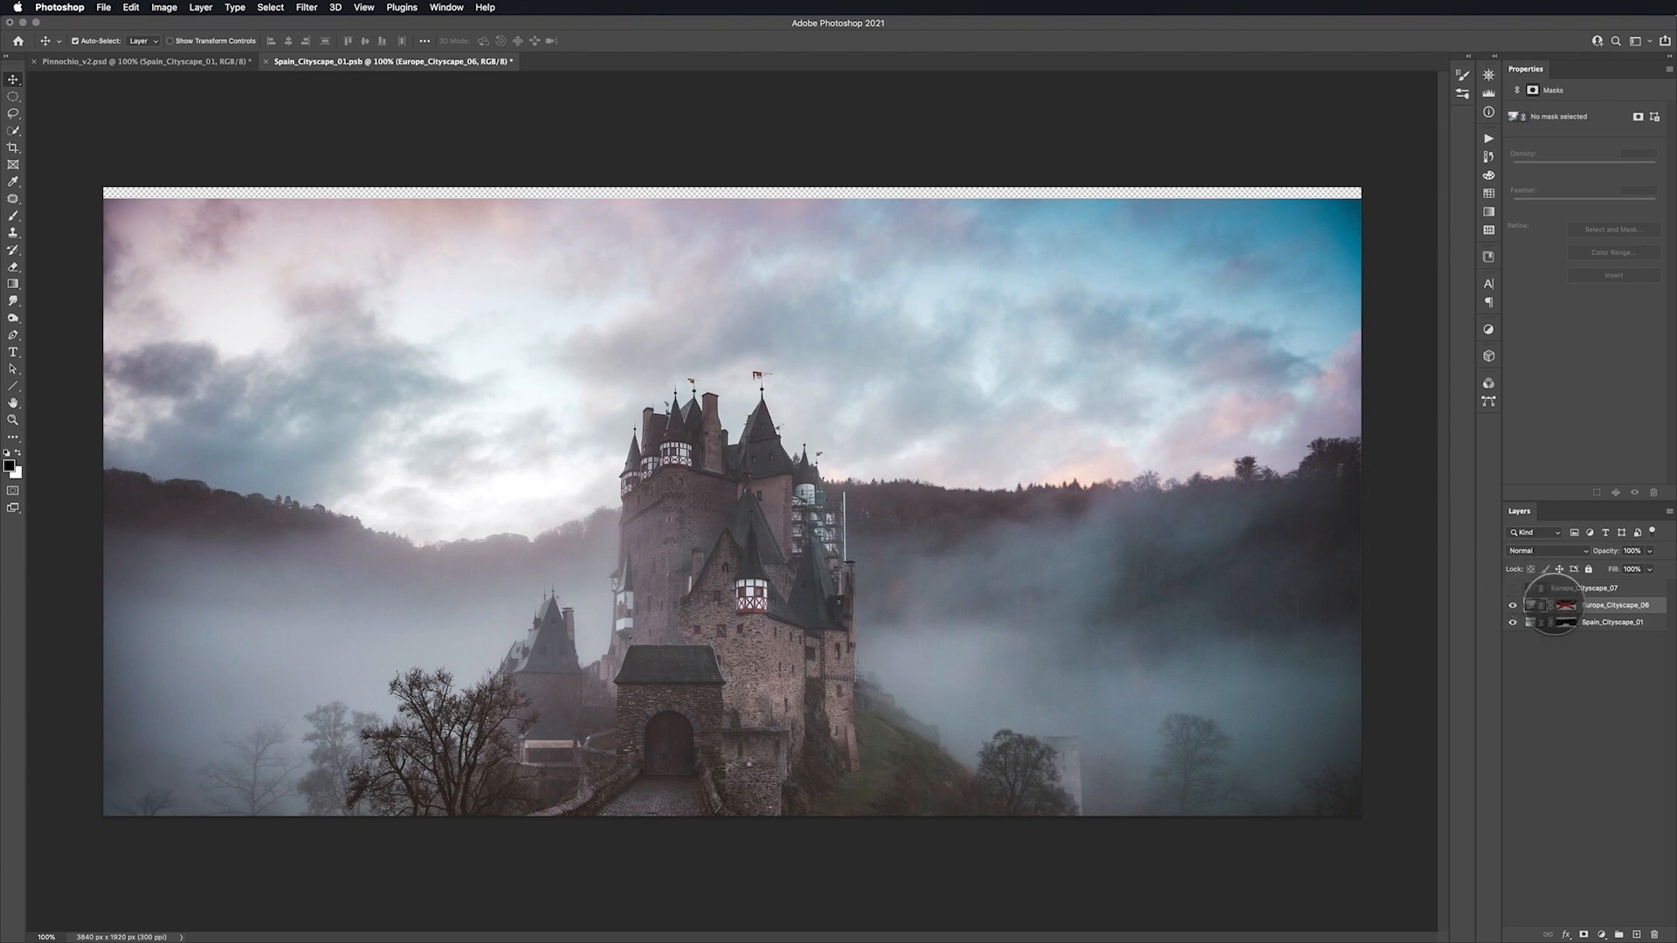
shift+click(1565, 604)
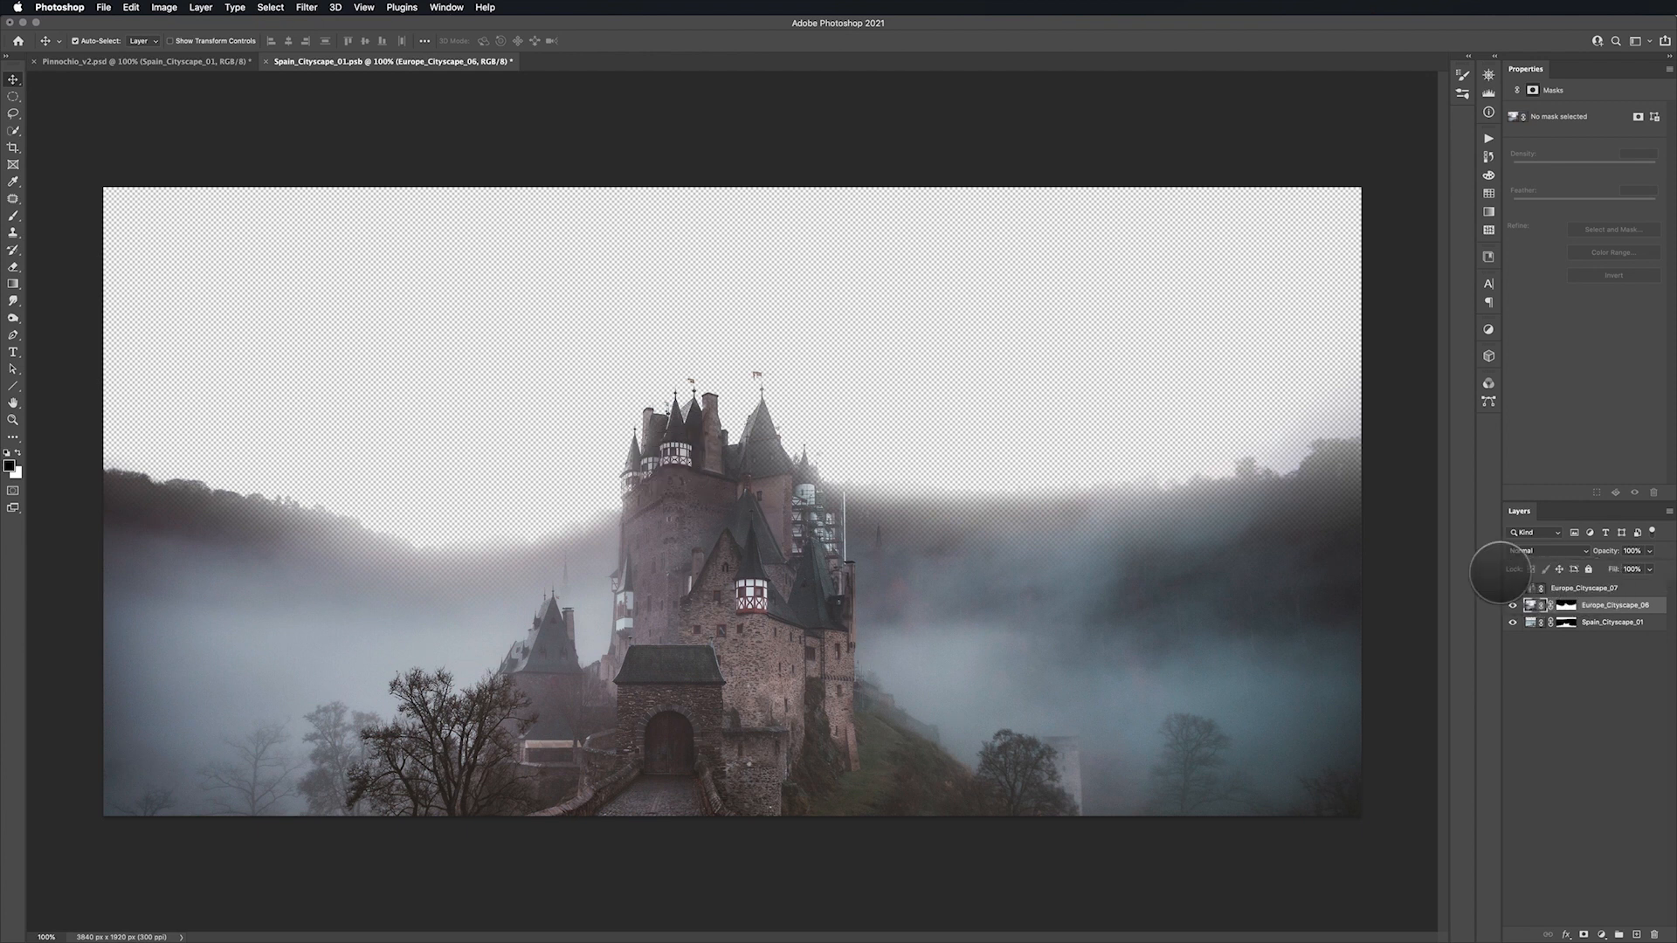
- Close Spain_Cityscape_01.psb without saving its changes and return to the Pinnochio_v2.psd composite
click(179, 62)
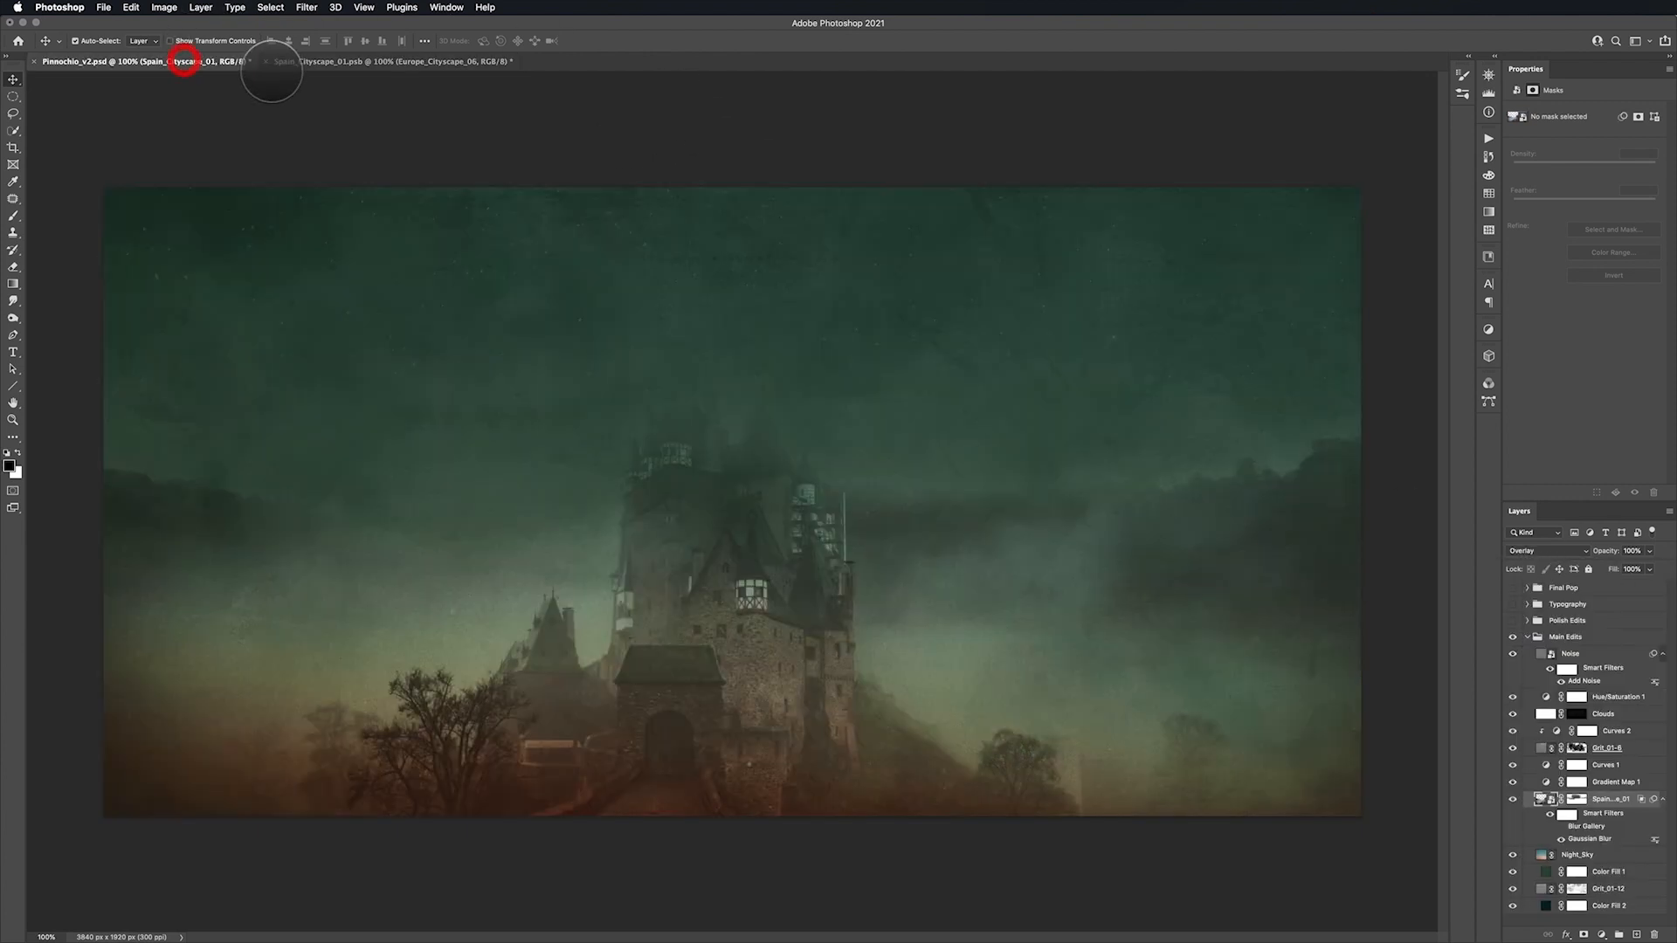
click(265, 61)
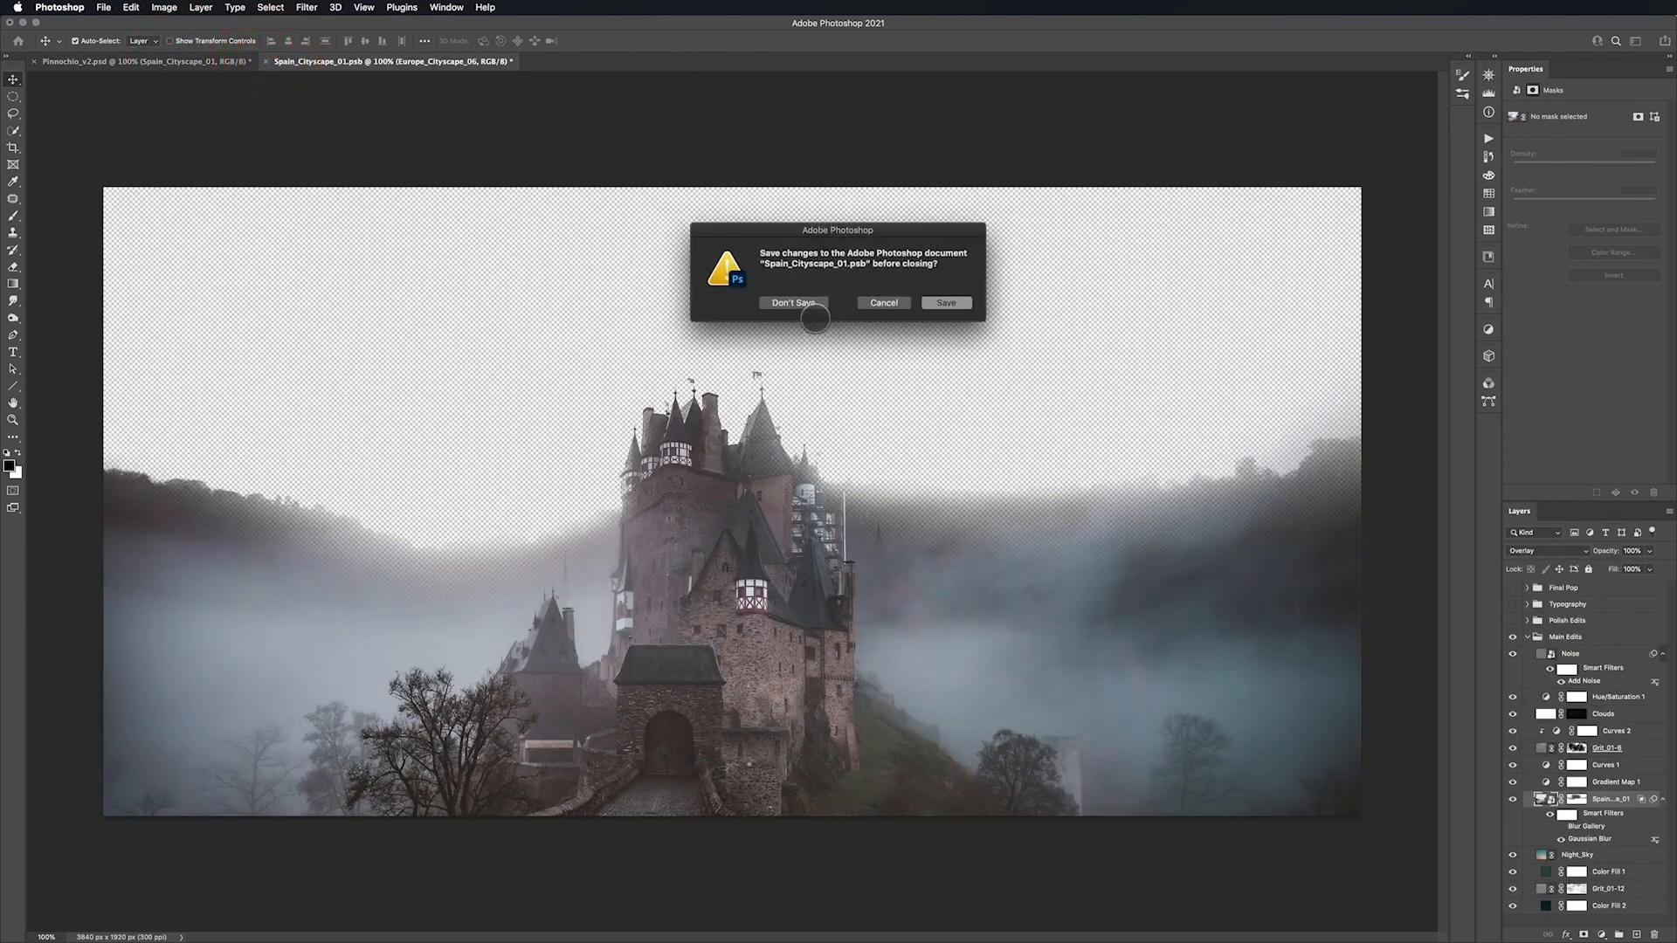
click(806, 304)
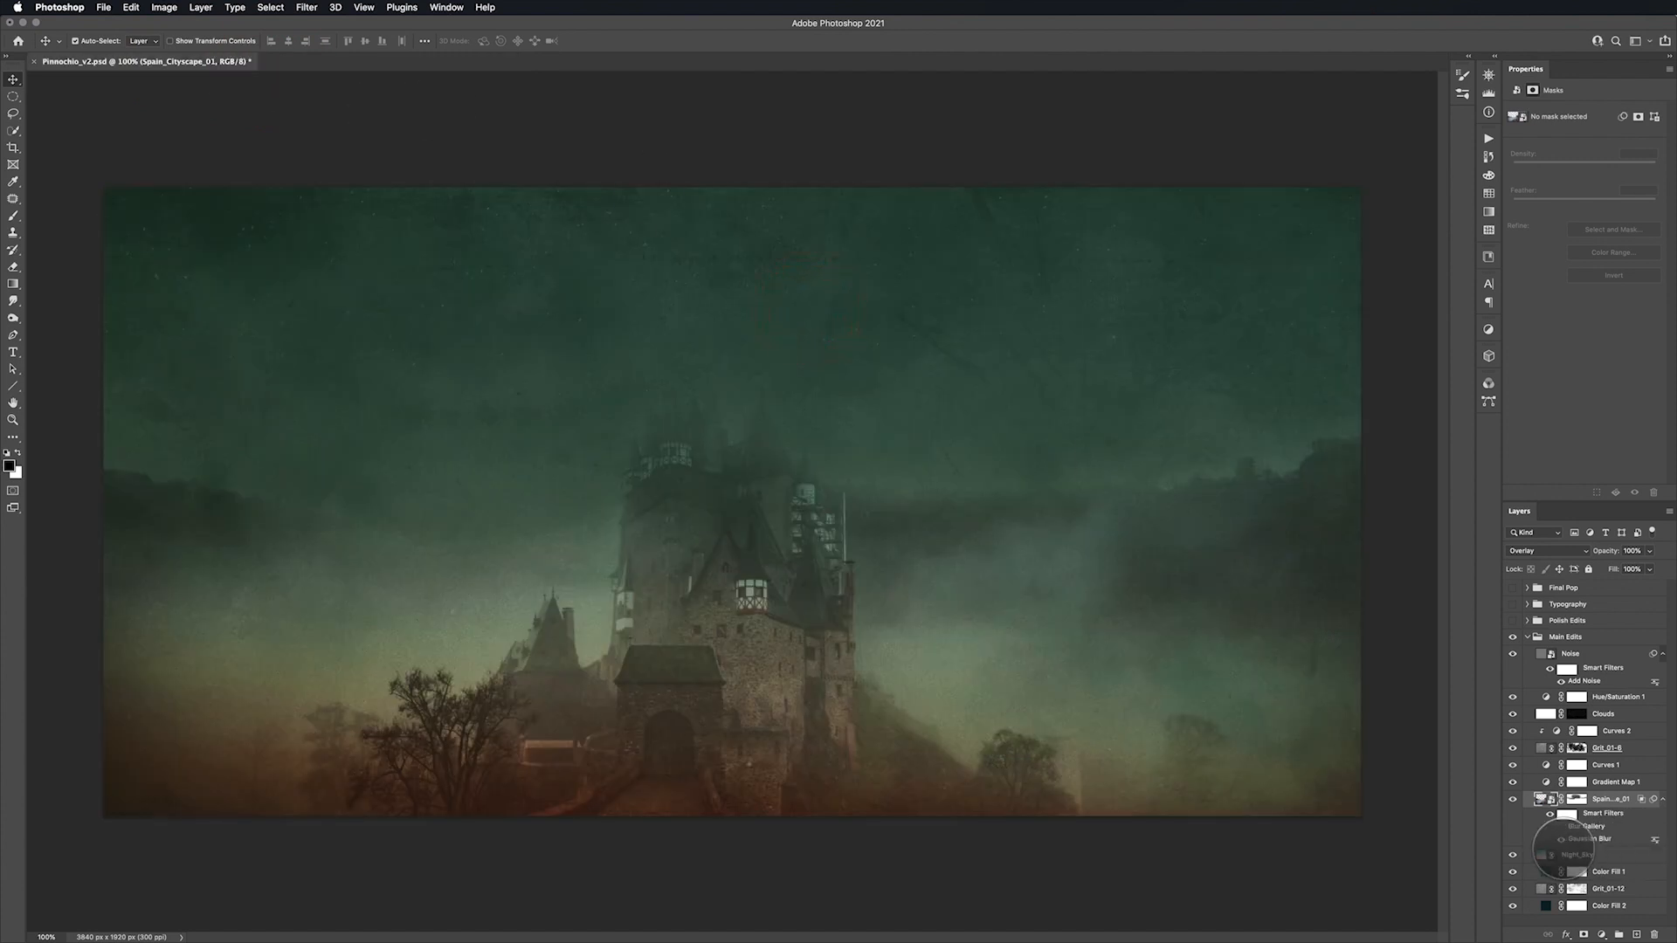
key(ctrl+Up)
click(1294, 365)
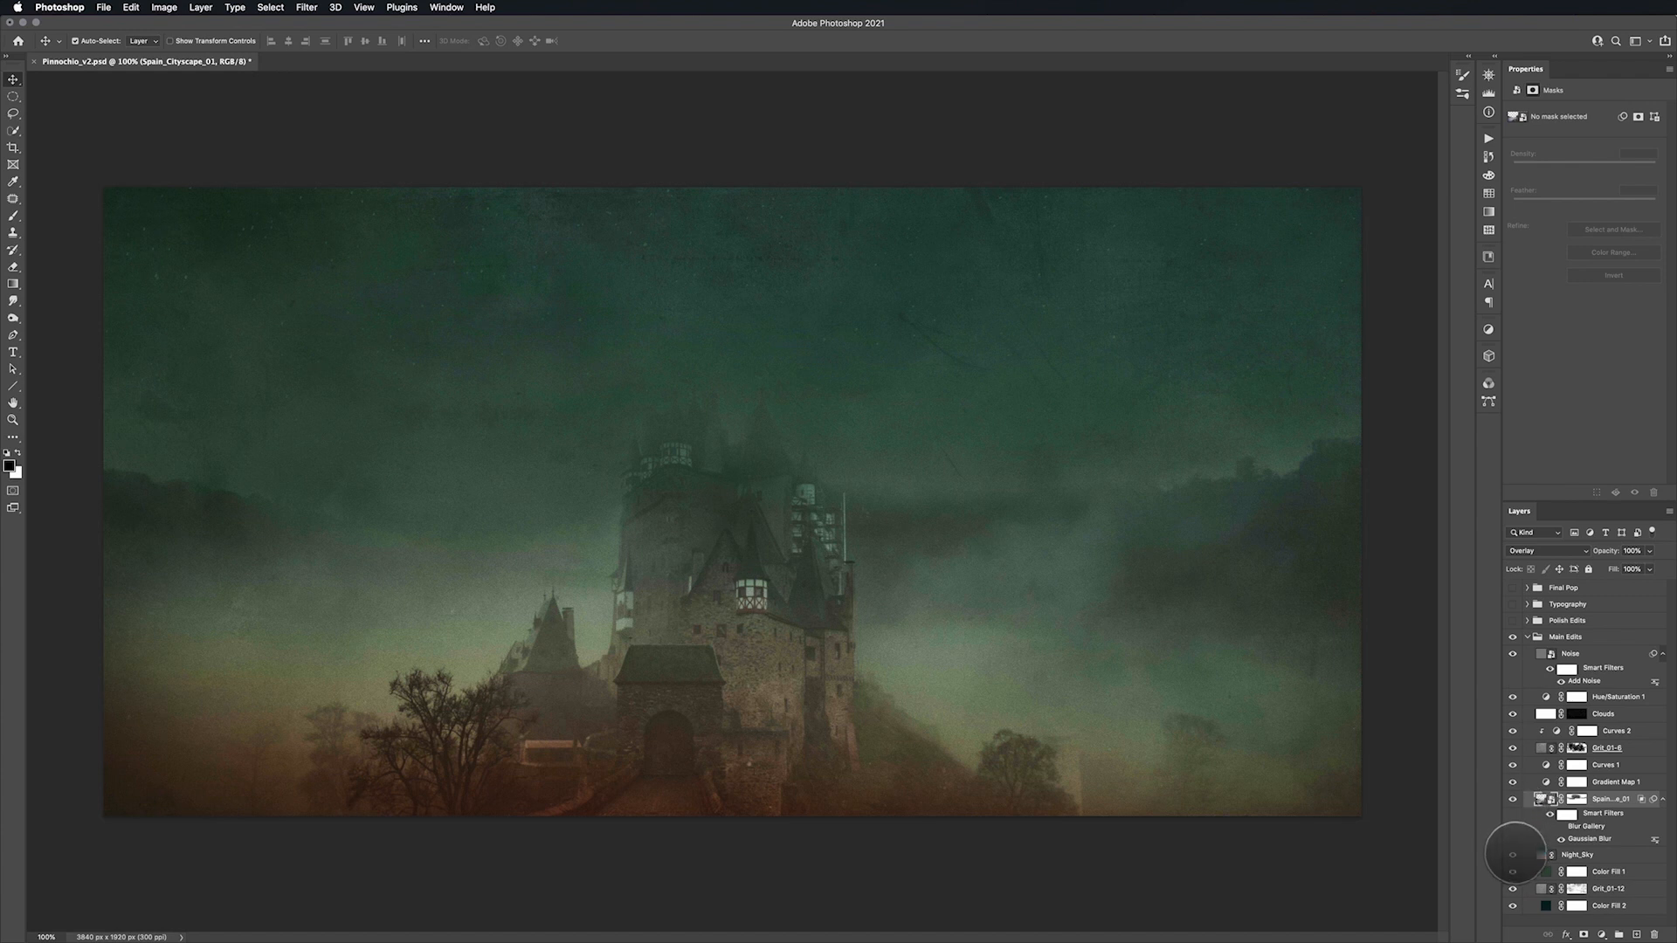
- Isolate the Night_Sky layer and the two Grit texture layers one at a time to inspect them, restoring the other layers each time
alt+click(1512, 854)
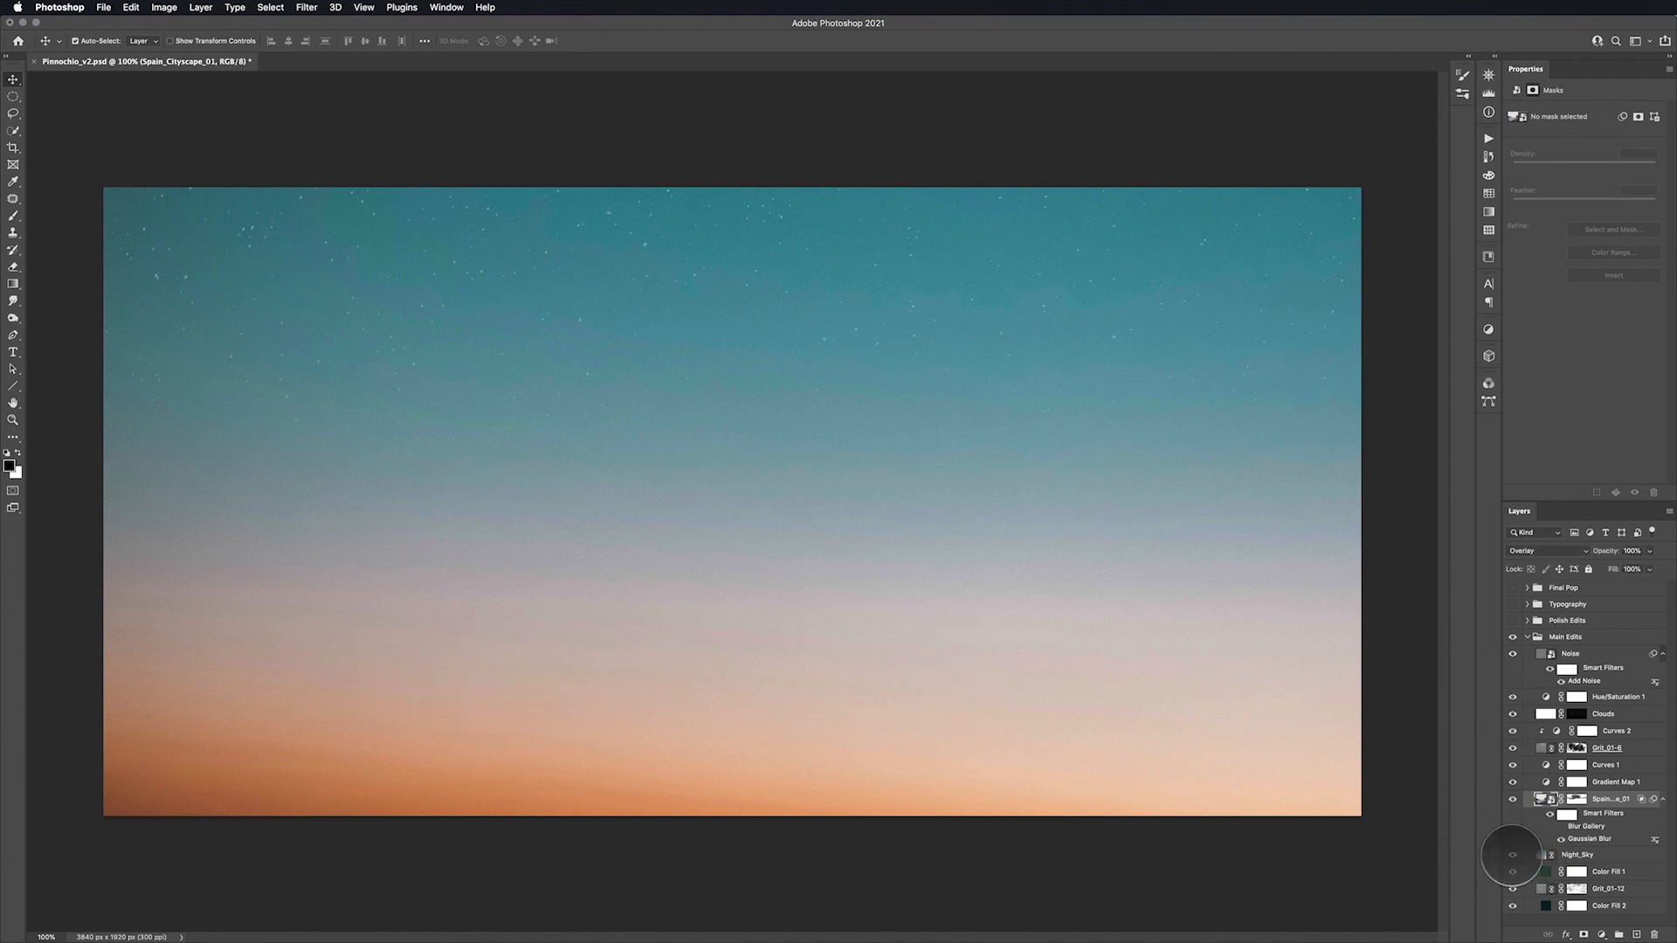
alt+click(1511, 855)
alt+click(1512, 888)
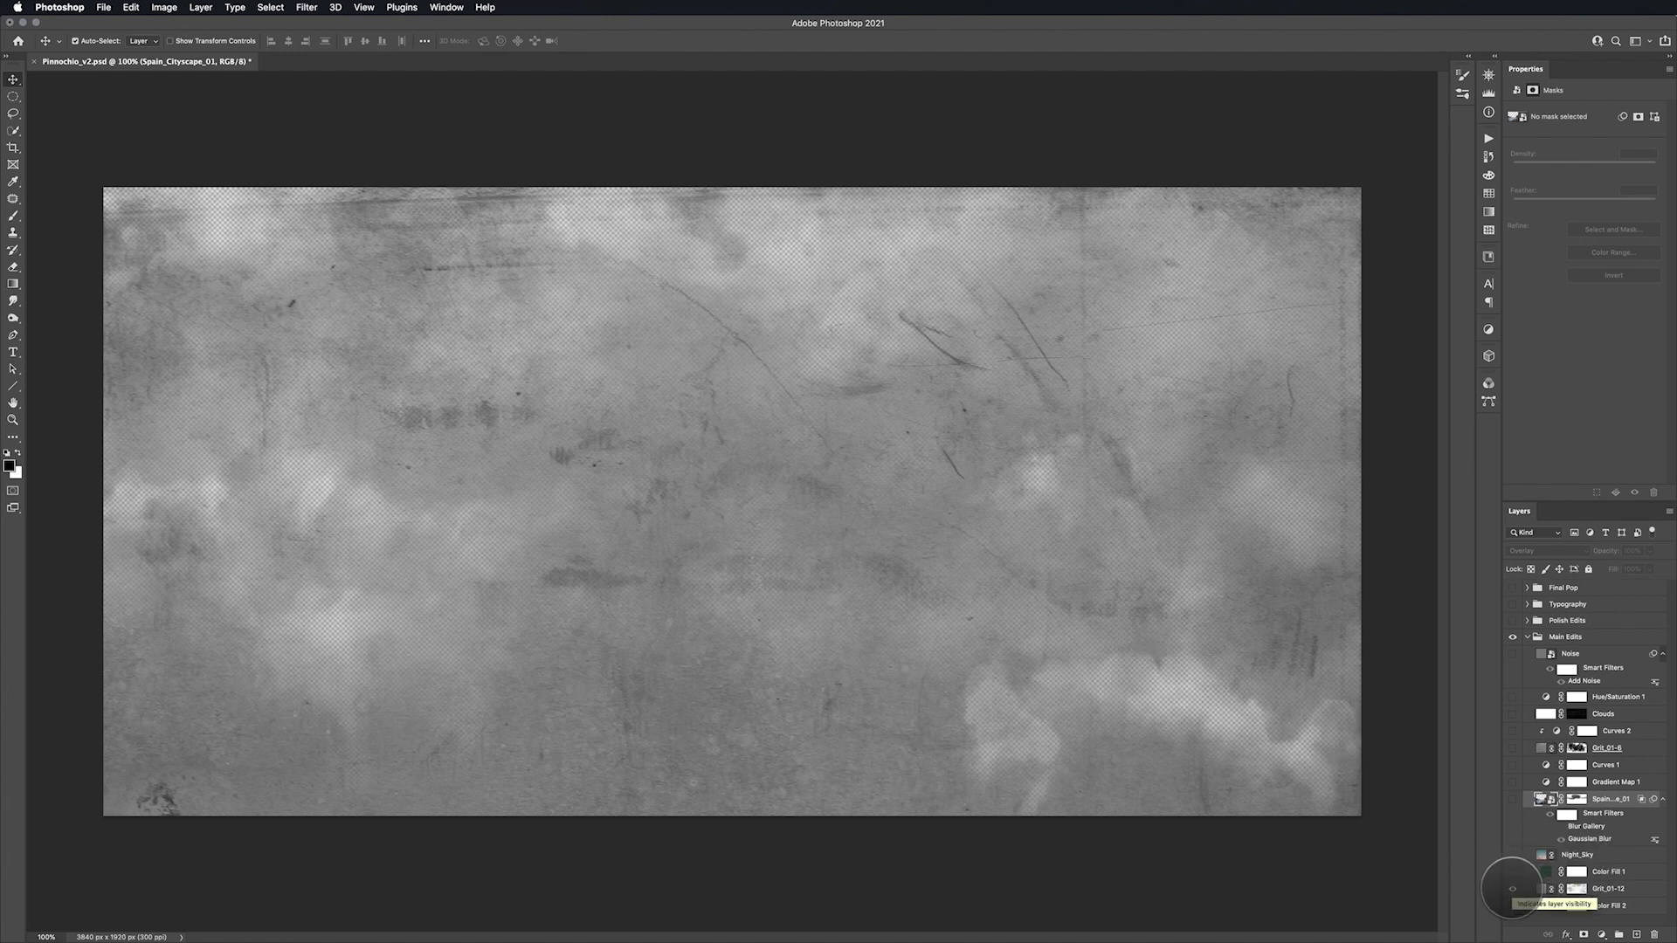
alt+click(1511, 888)
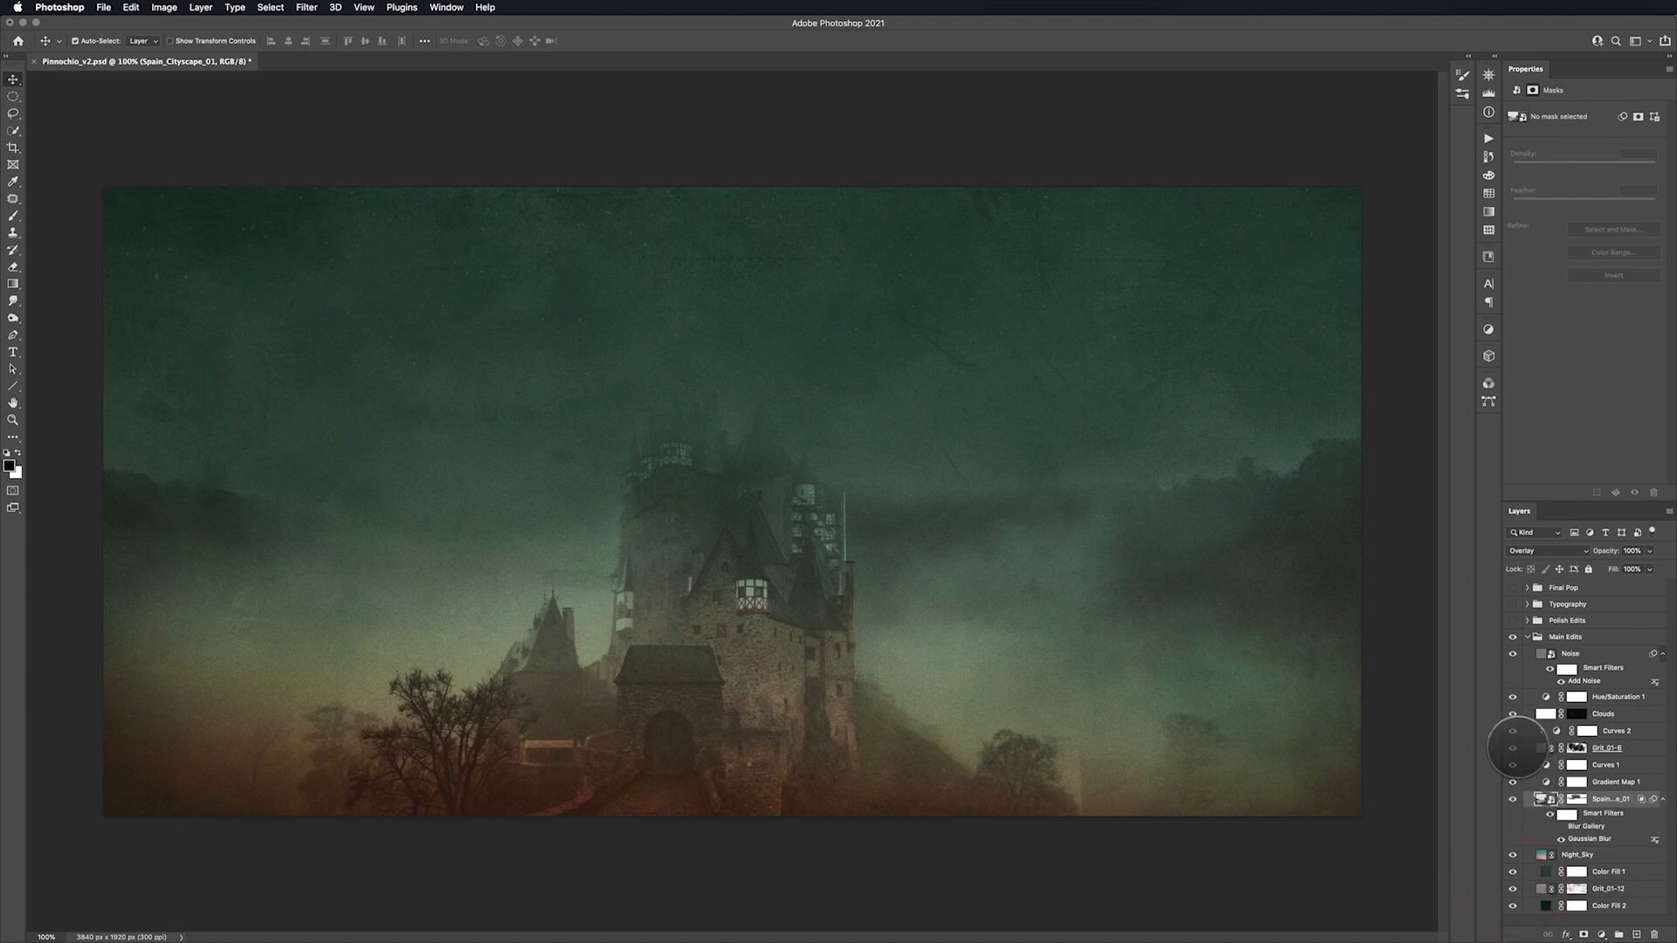
alt+click(1512, 749)
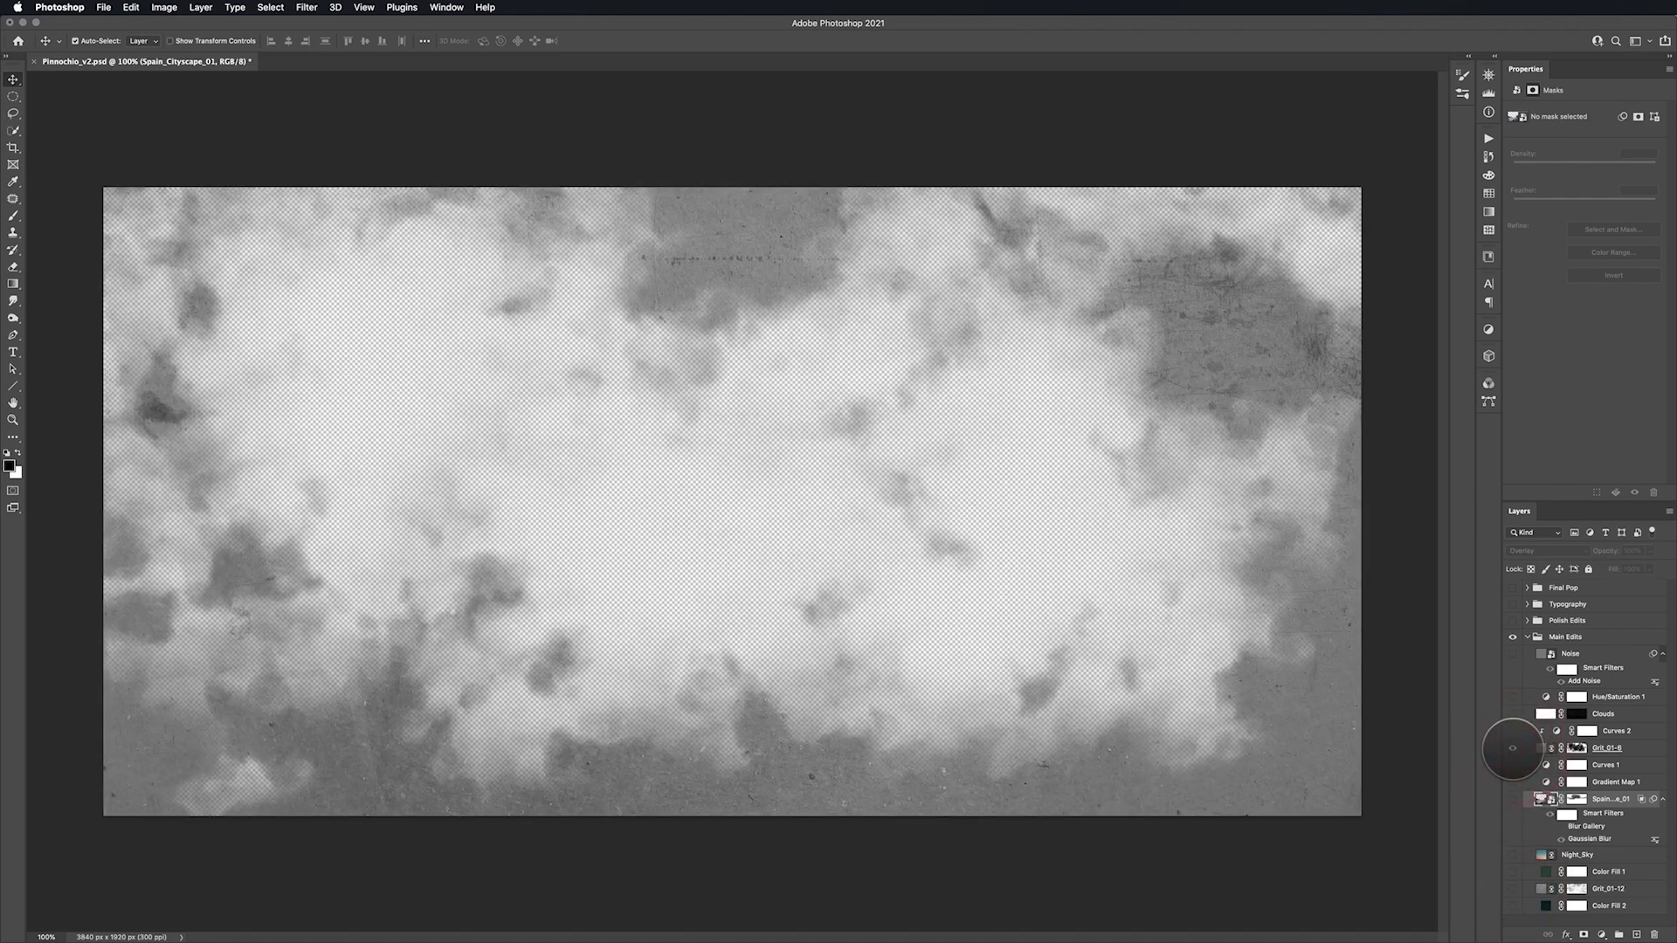
alt+click(1511, 749)
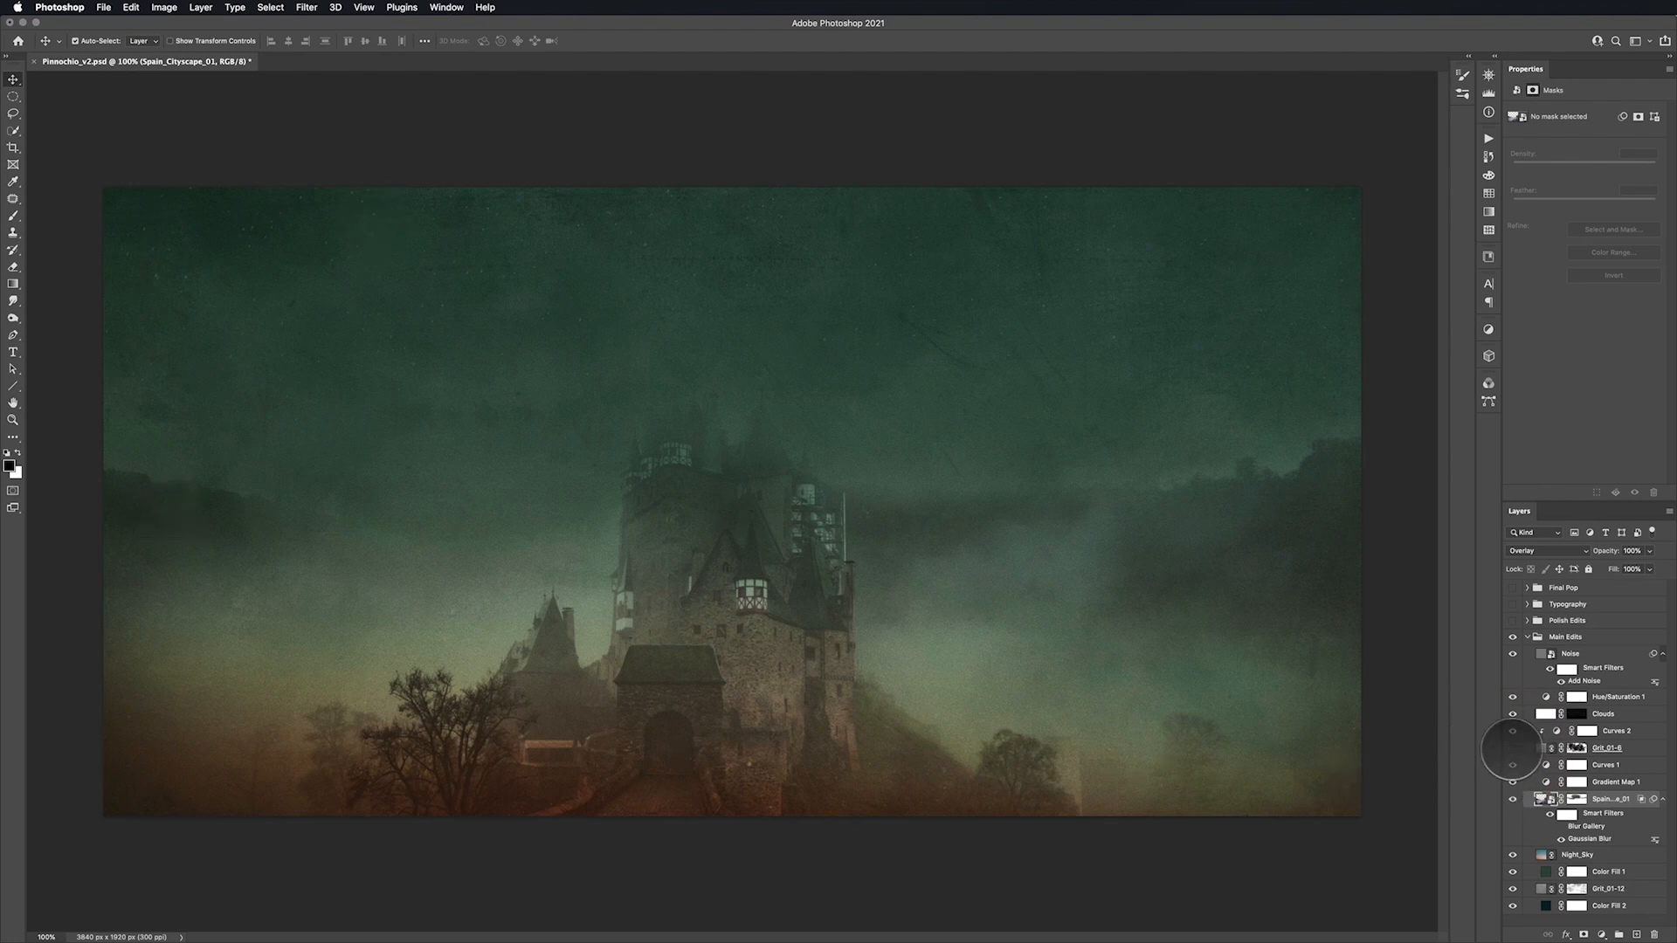
click(1512, 748)
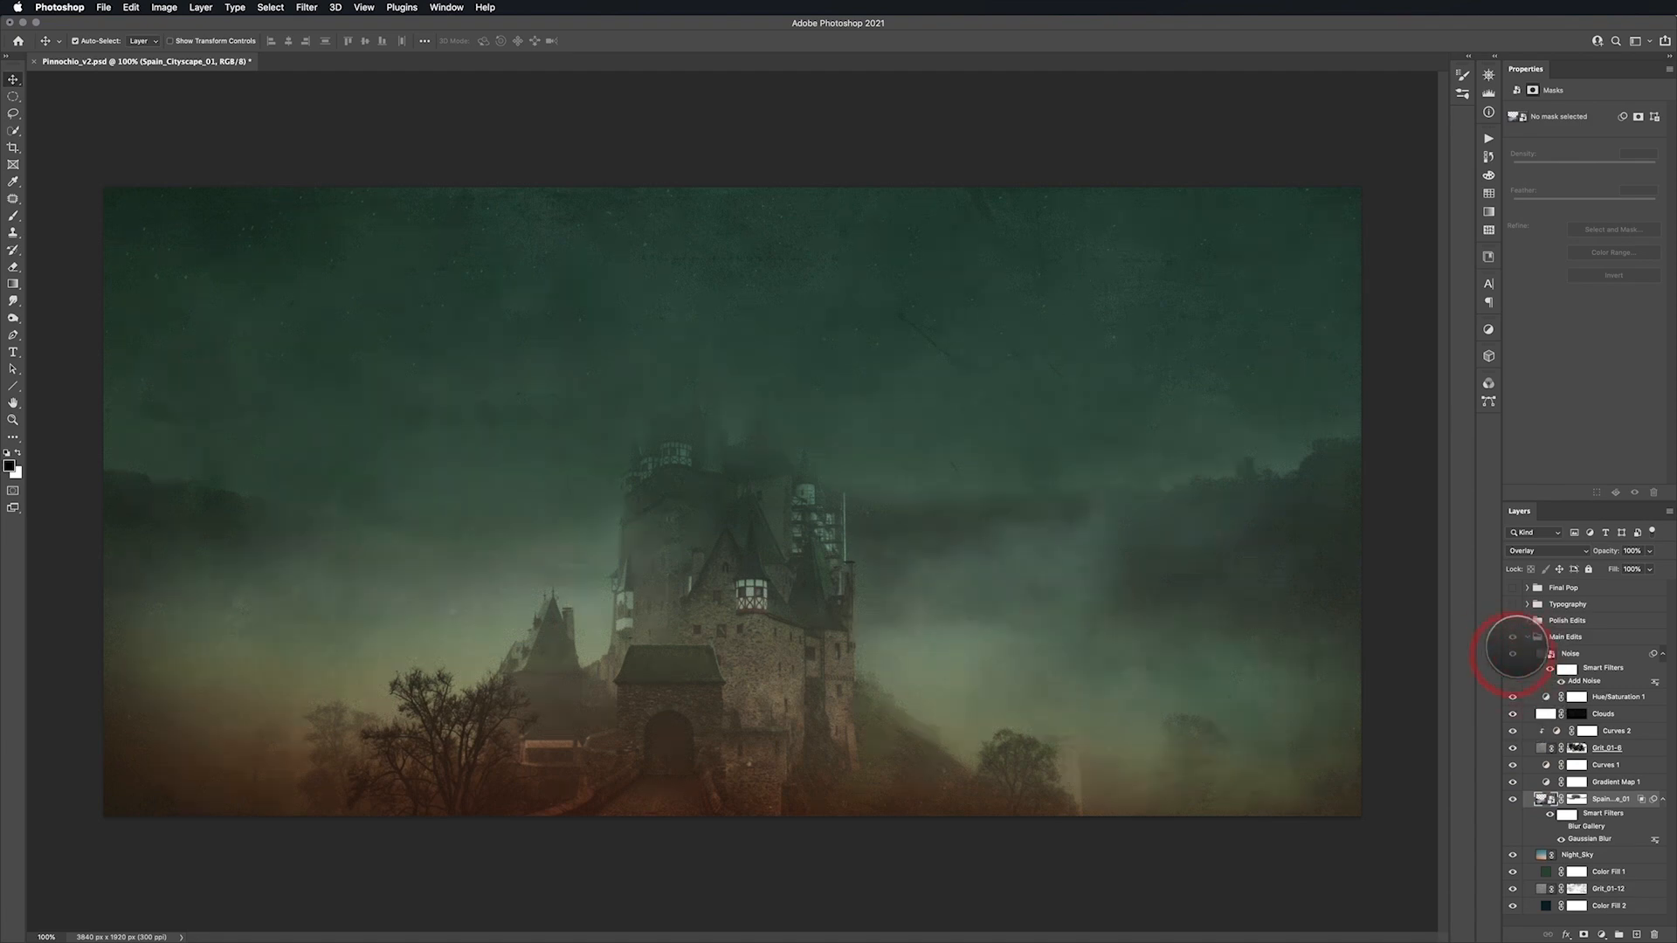
- Collapse and hide the Main Edits group, and show and expand the Polish Edits group
click(1527, 638)
click(1512, 639)
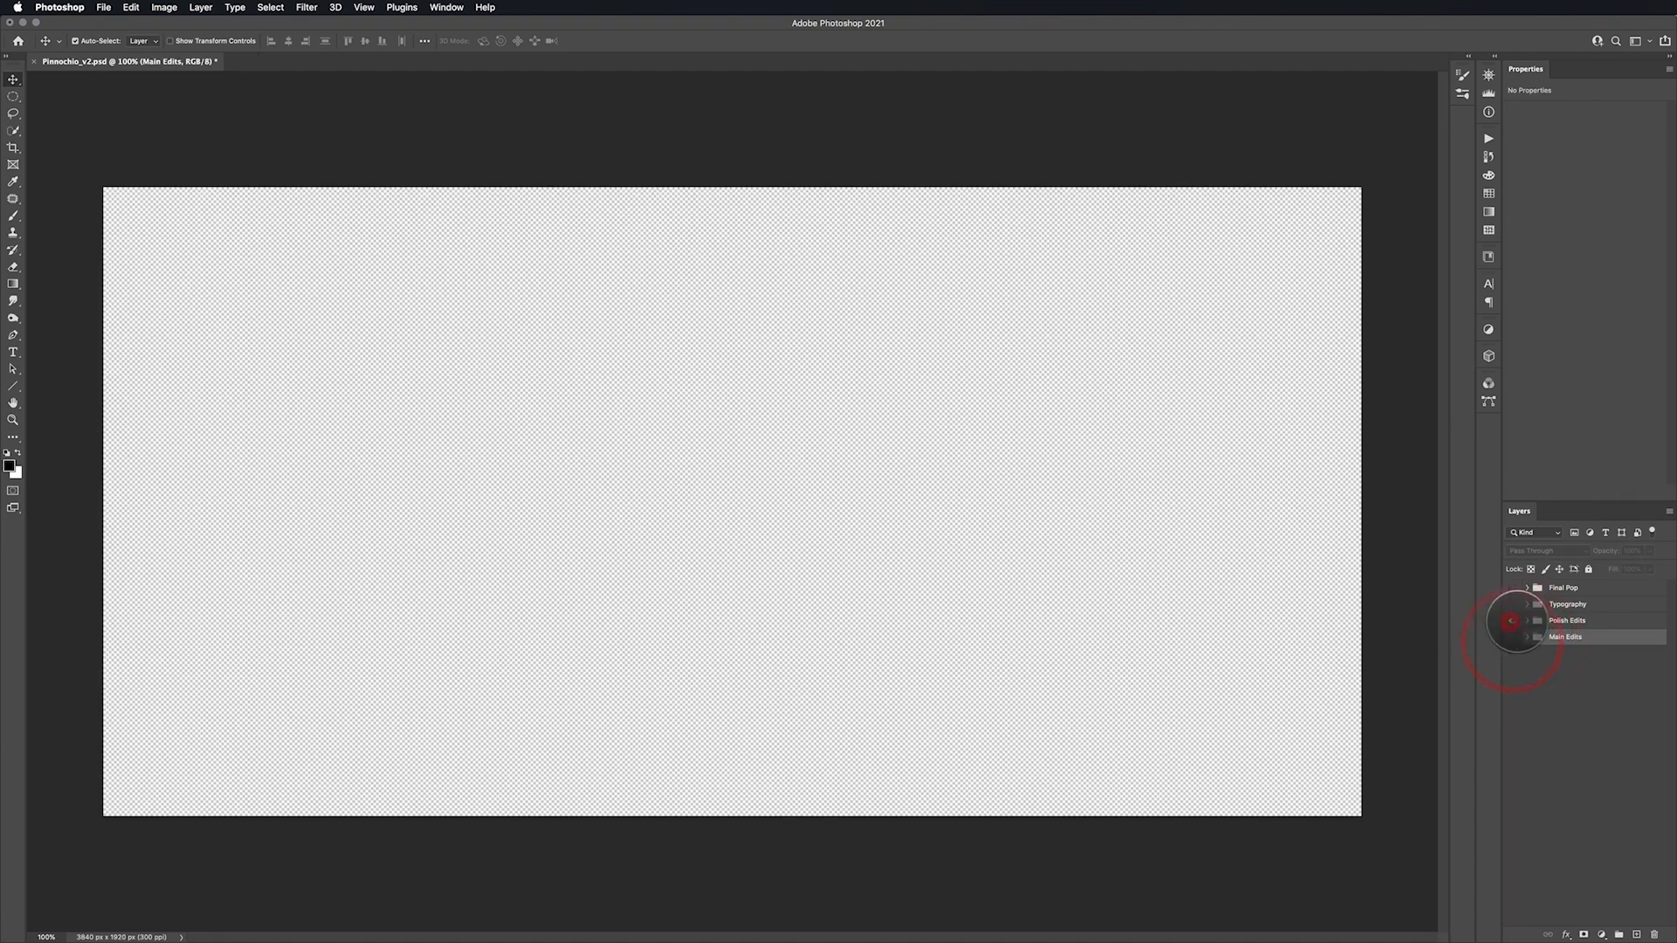
click(1512, 620)
click(1527, 620)
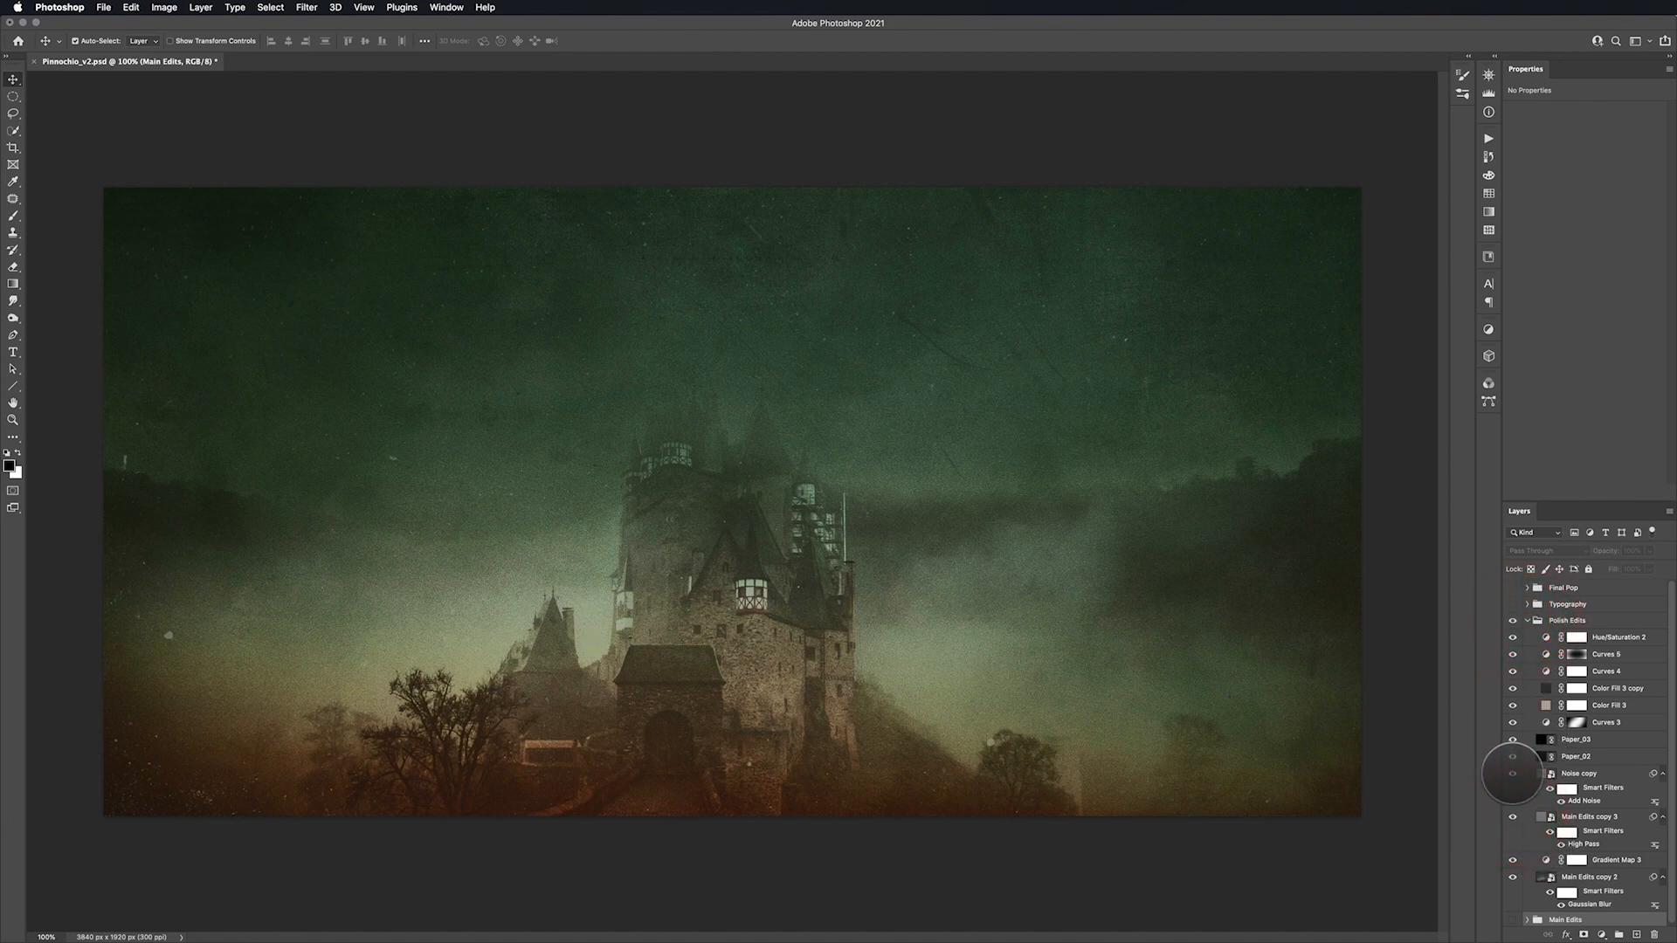
- Toggle the visibility of the Noise copy and Paper_03 layers to compare their effect on the image
click(1512, 773)
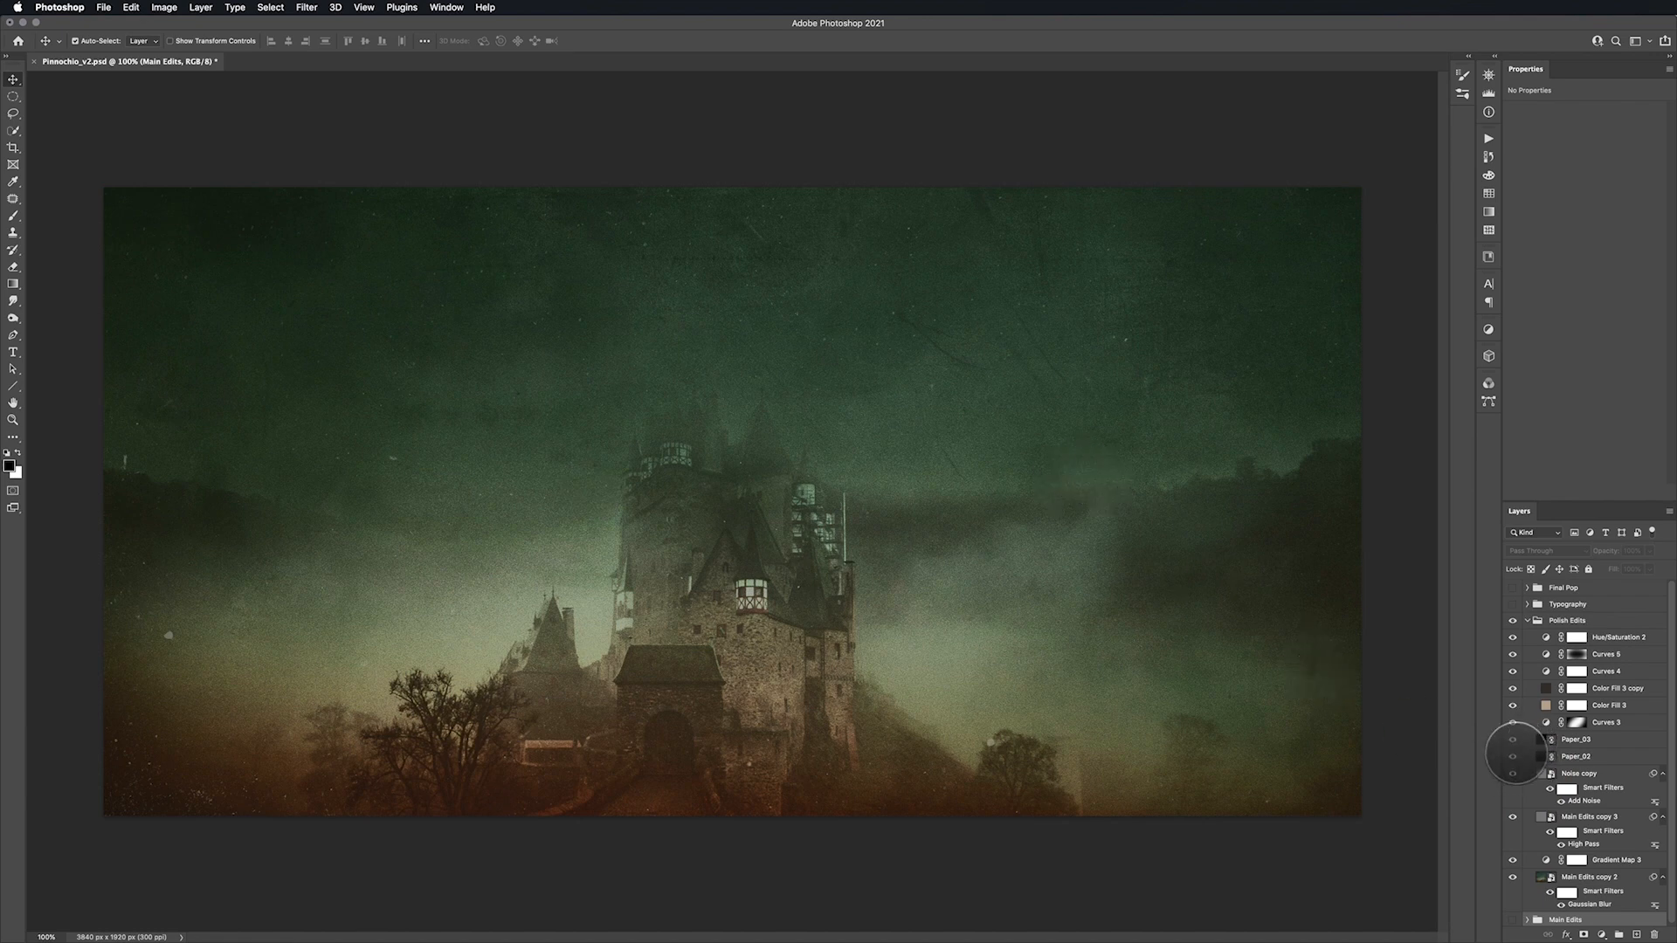
click(1513, 740)
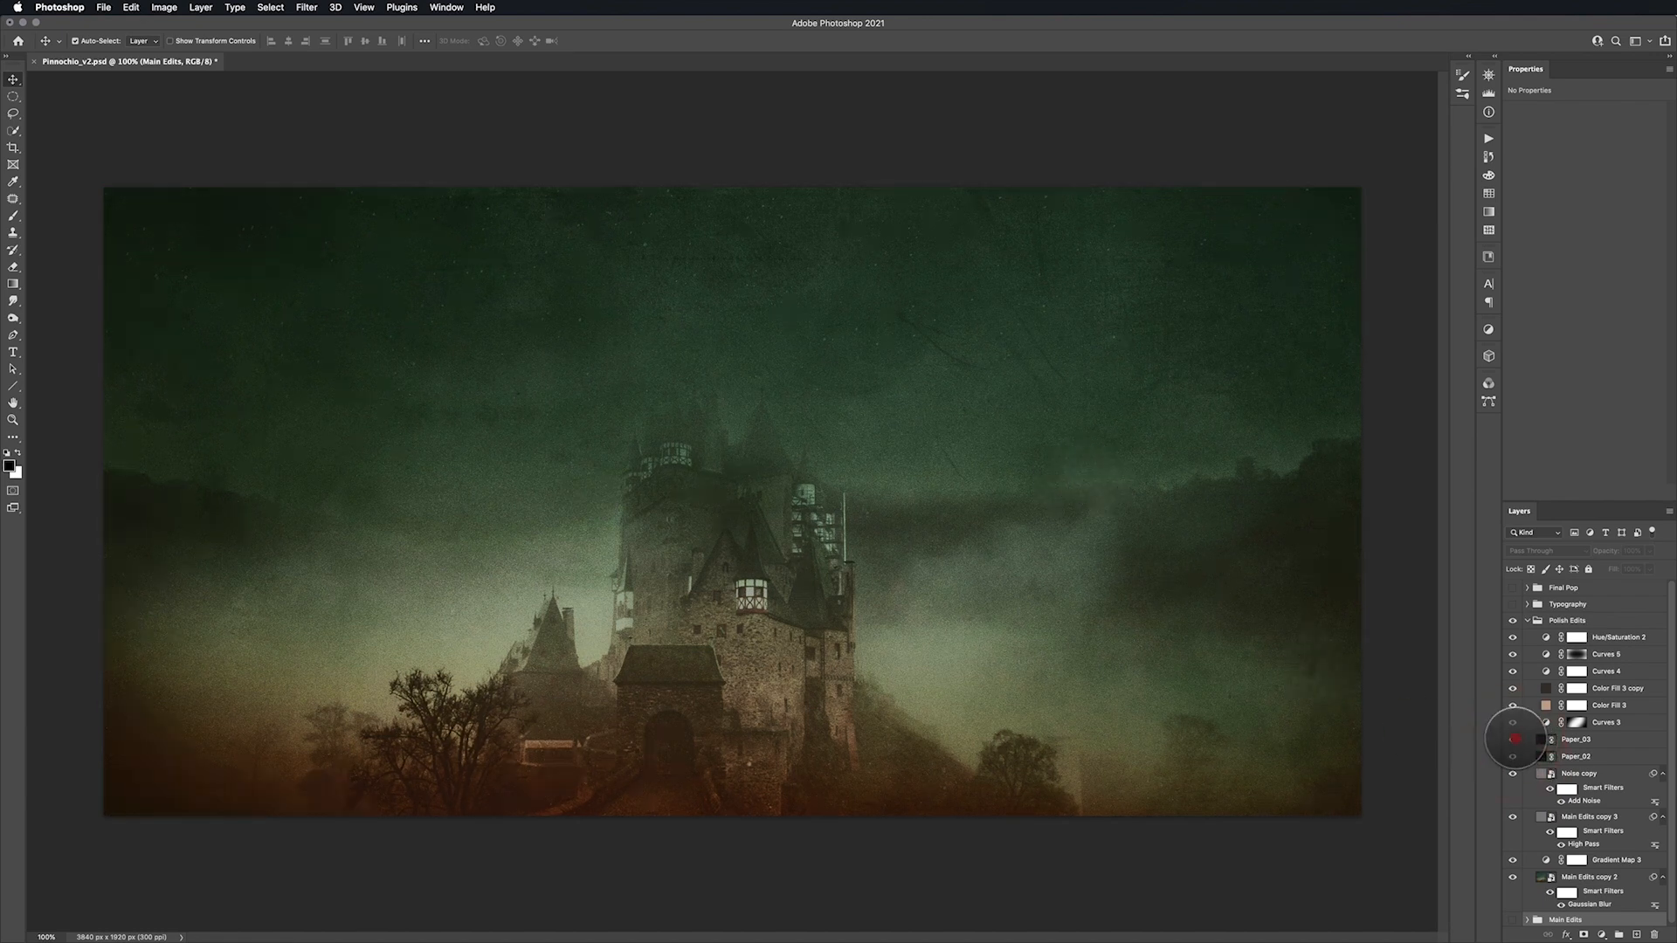
click(1512, 738)
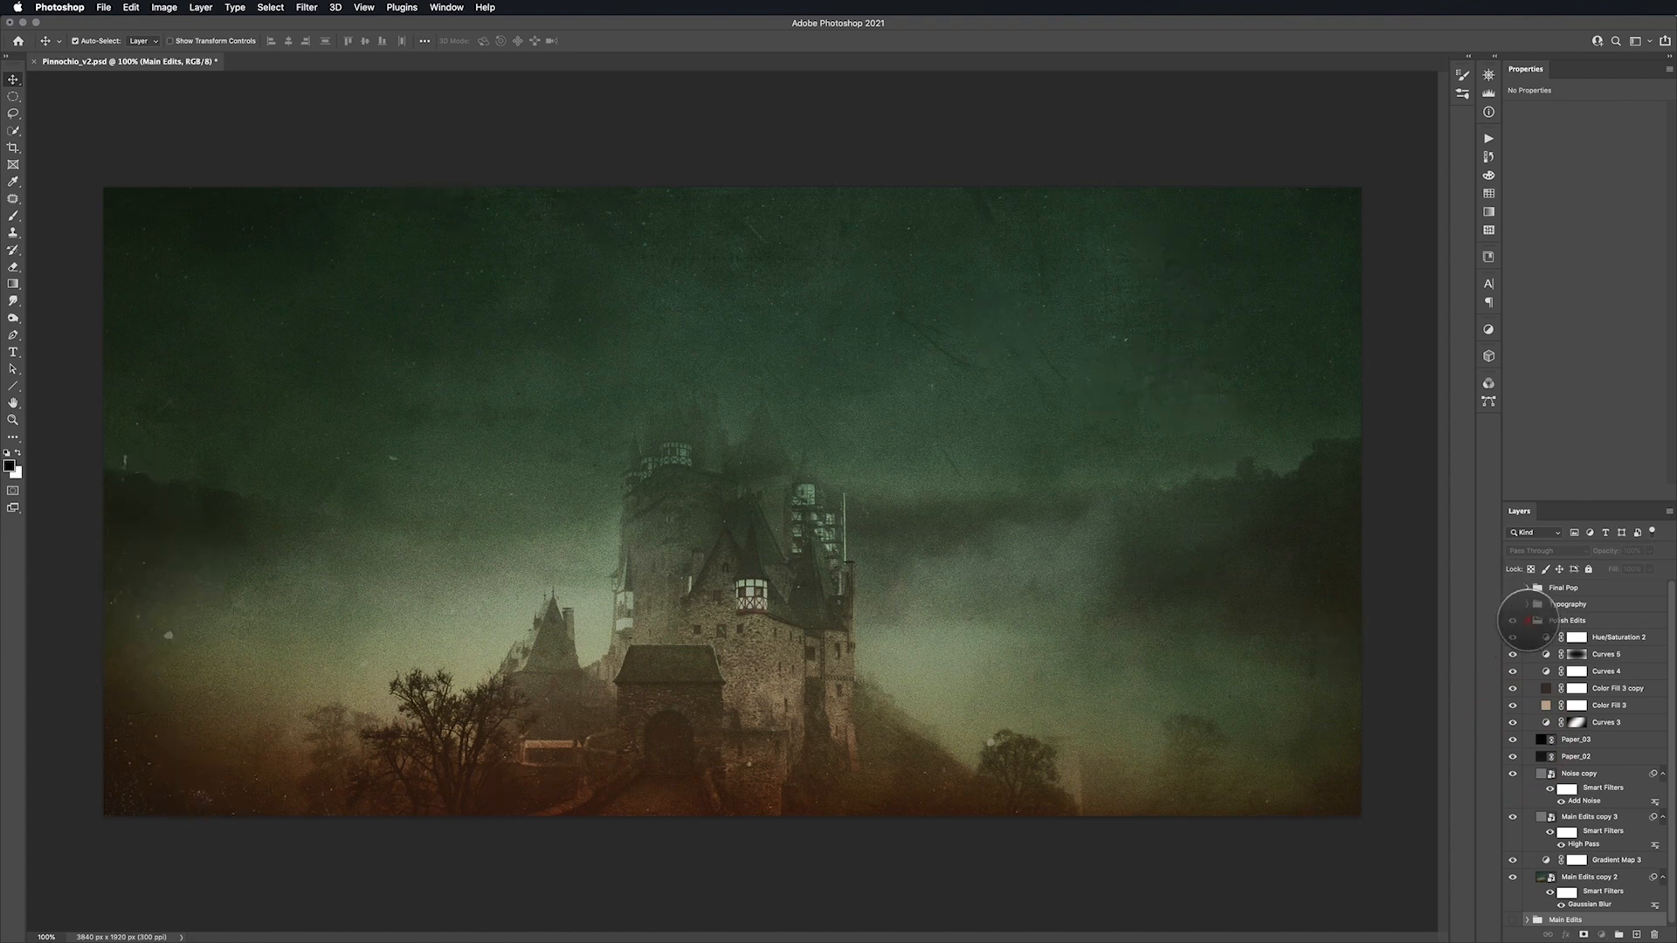
- Collapse Polish Edits, show and expand the Typography group, and select the PINNOCHIO text layer to check its font
click(1527, 620)
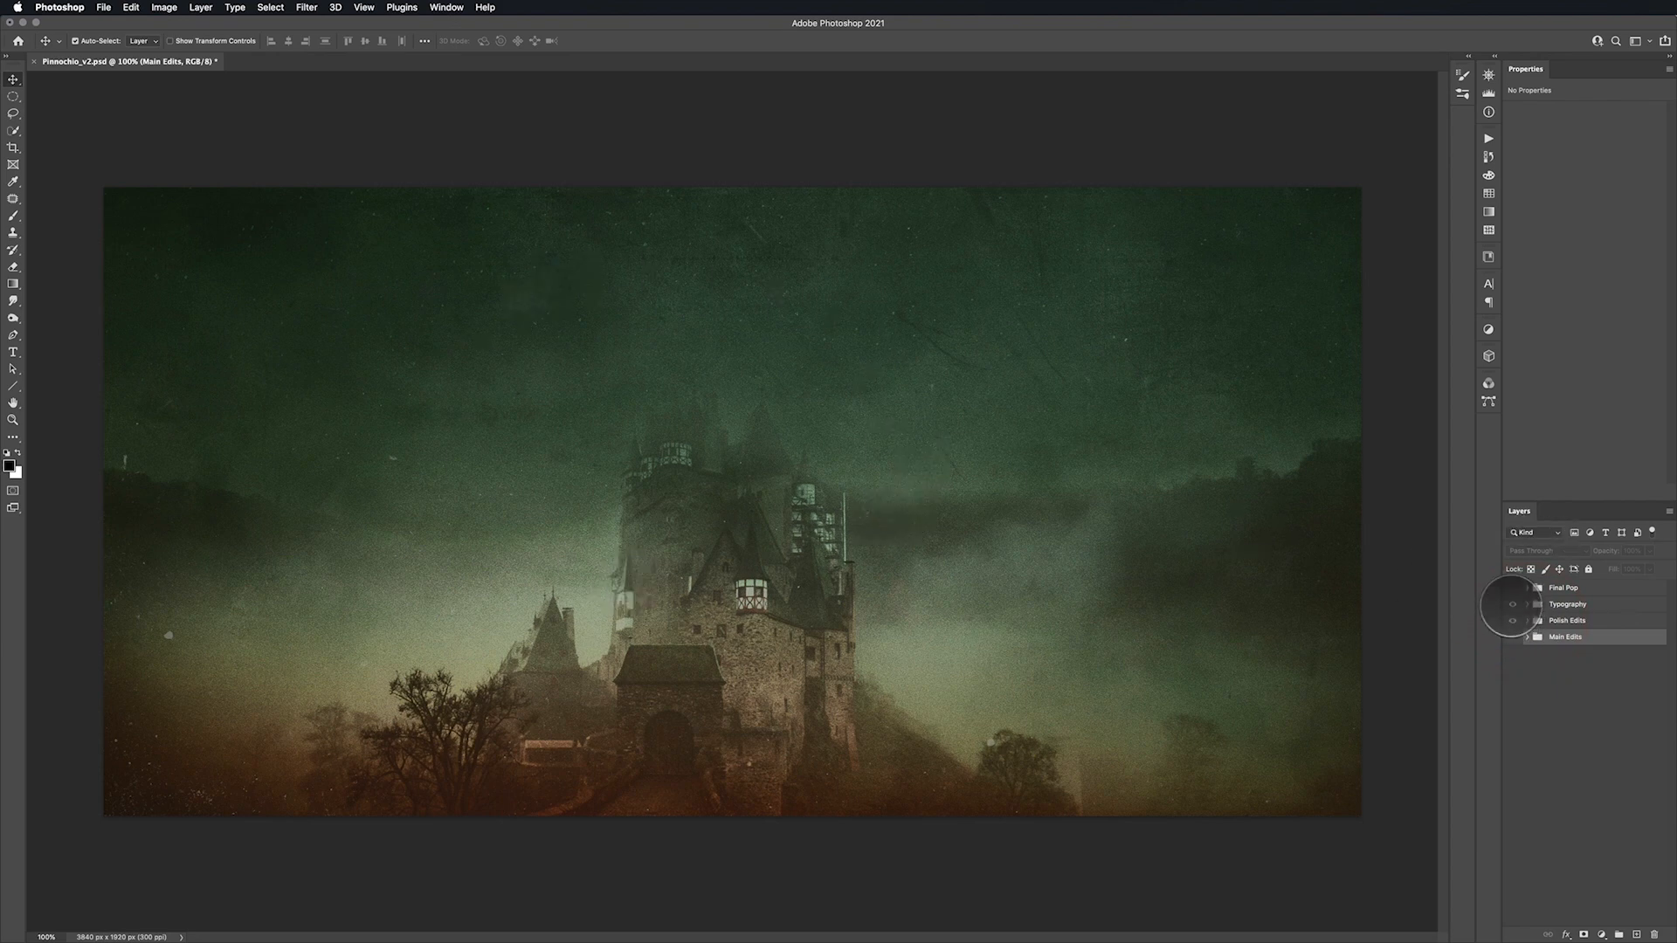
click(1511, 603)
click(1527, 604)
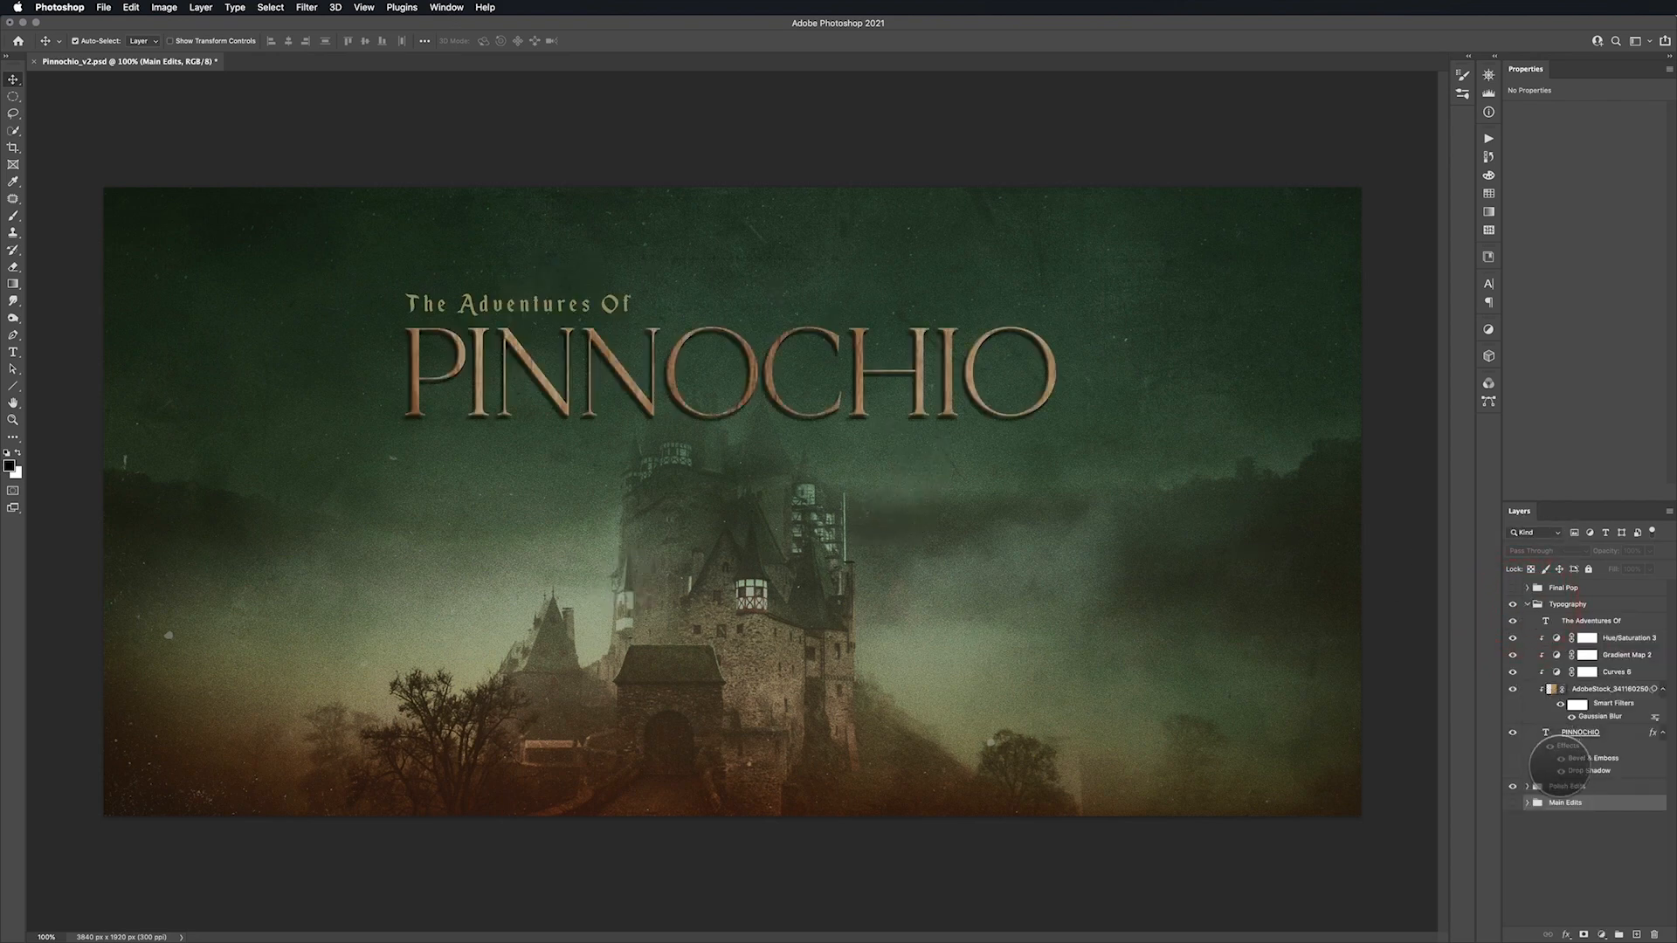
click(1611, 734)
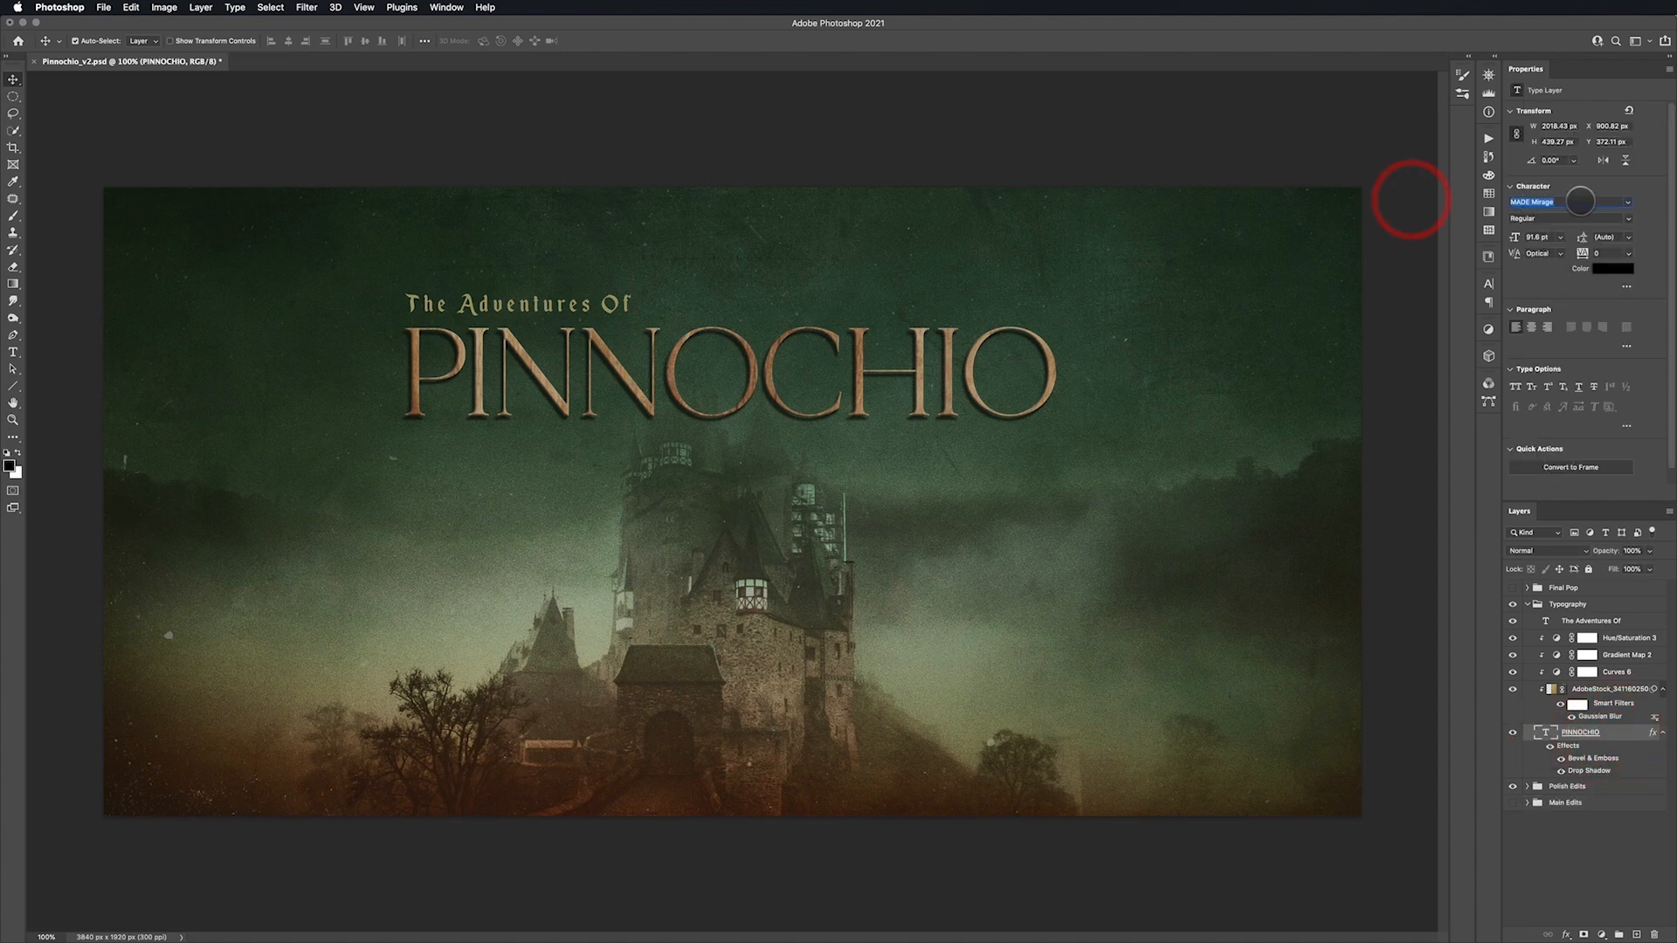
- Switch to Chrome, search Behance for "made type" among people, and open the Made Type profile
key(super+Tab)
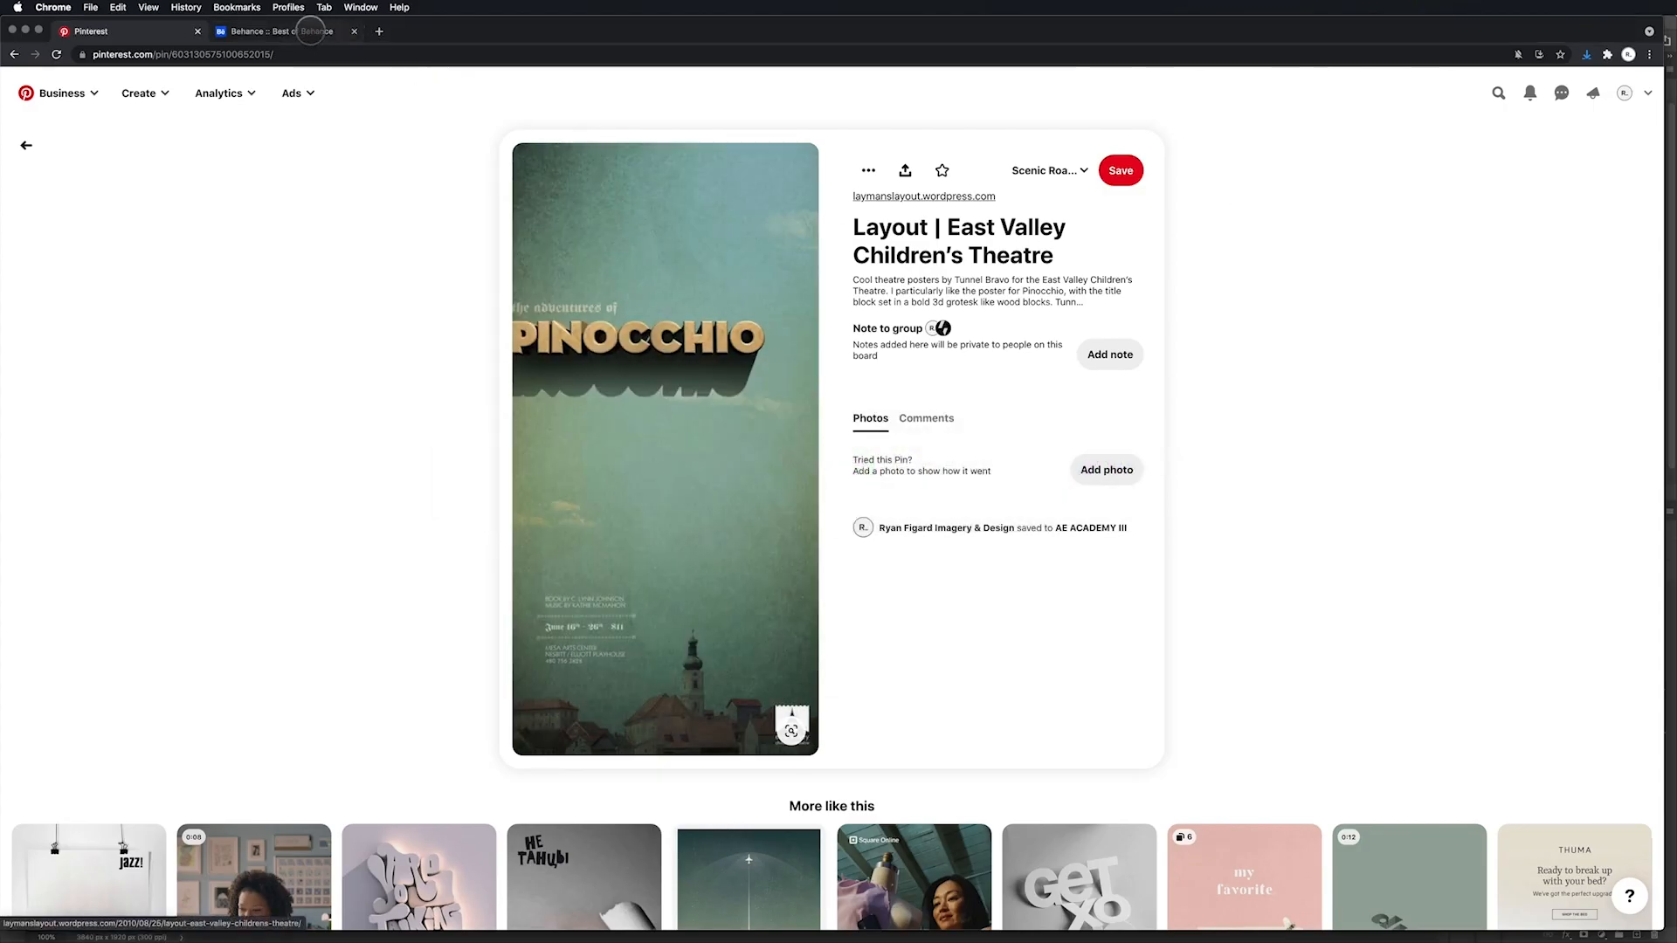
click(314, 33)
click(752, 85)
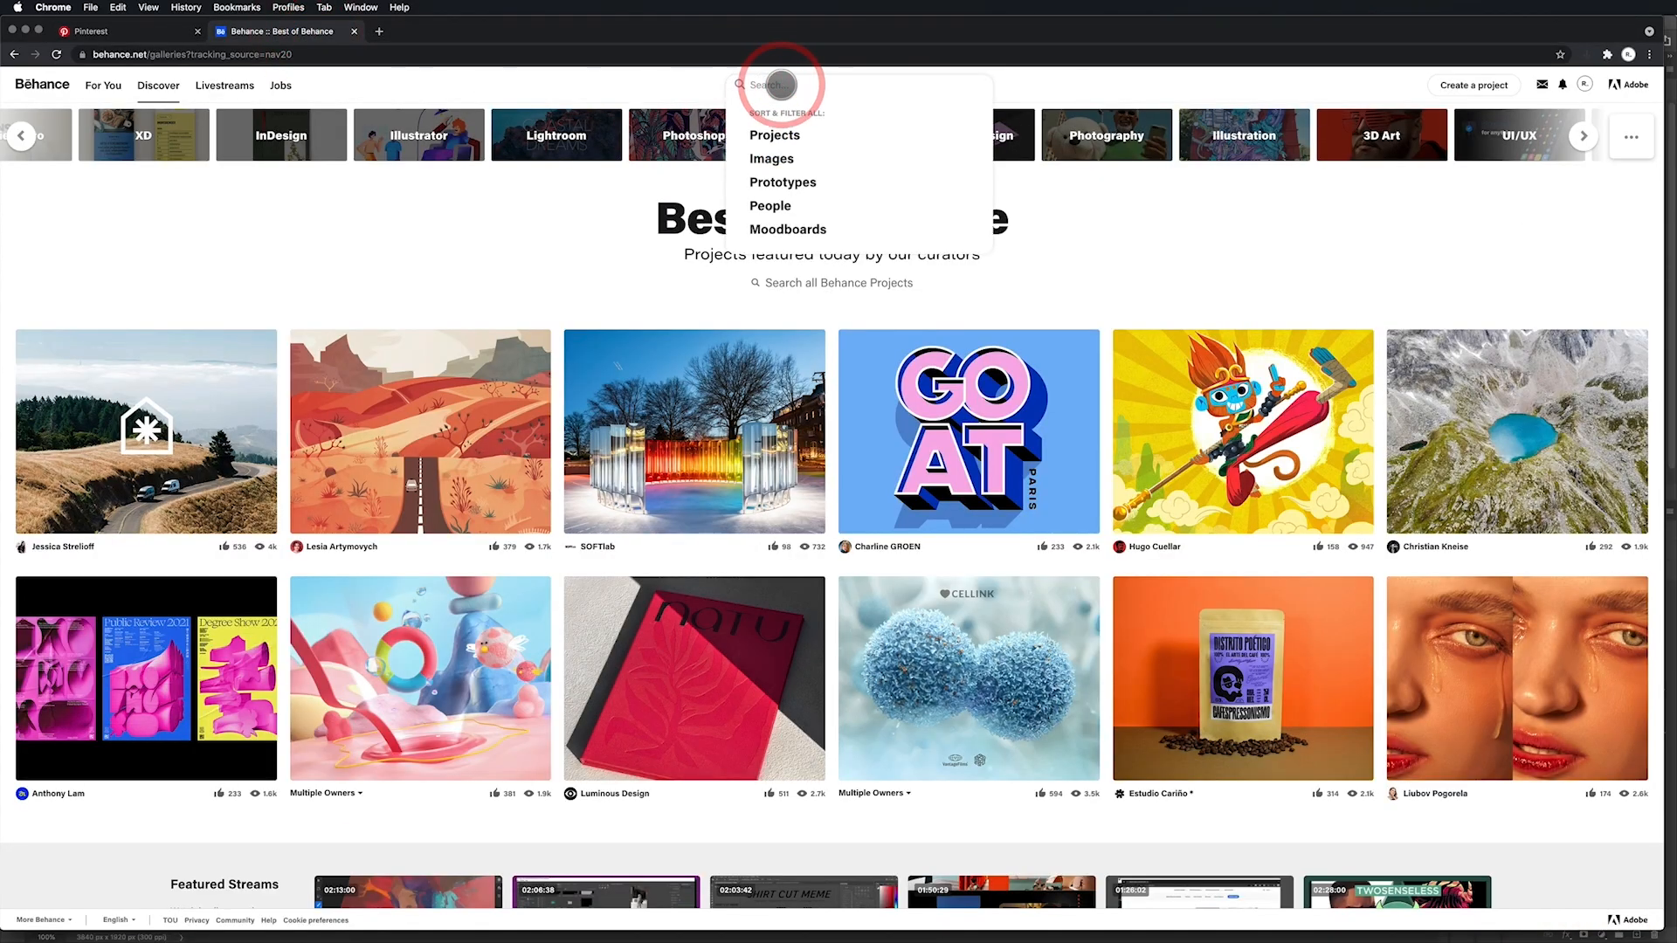
text(made type)
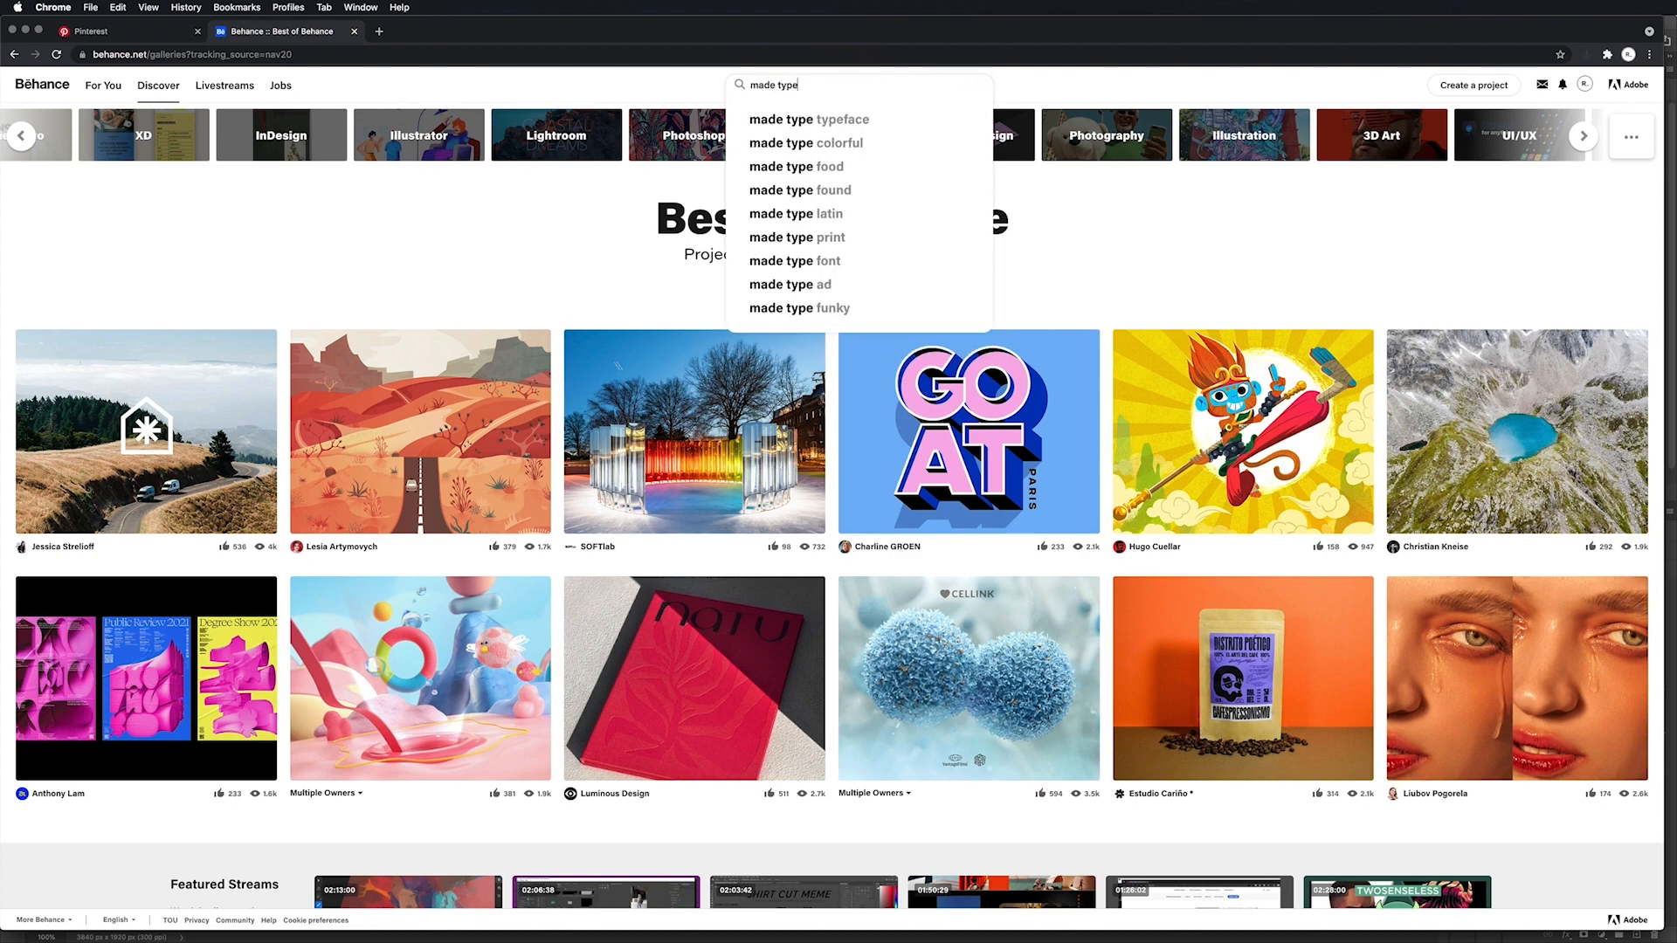
key(Return)
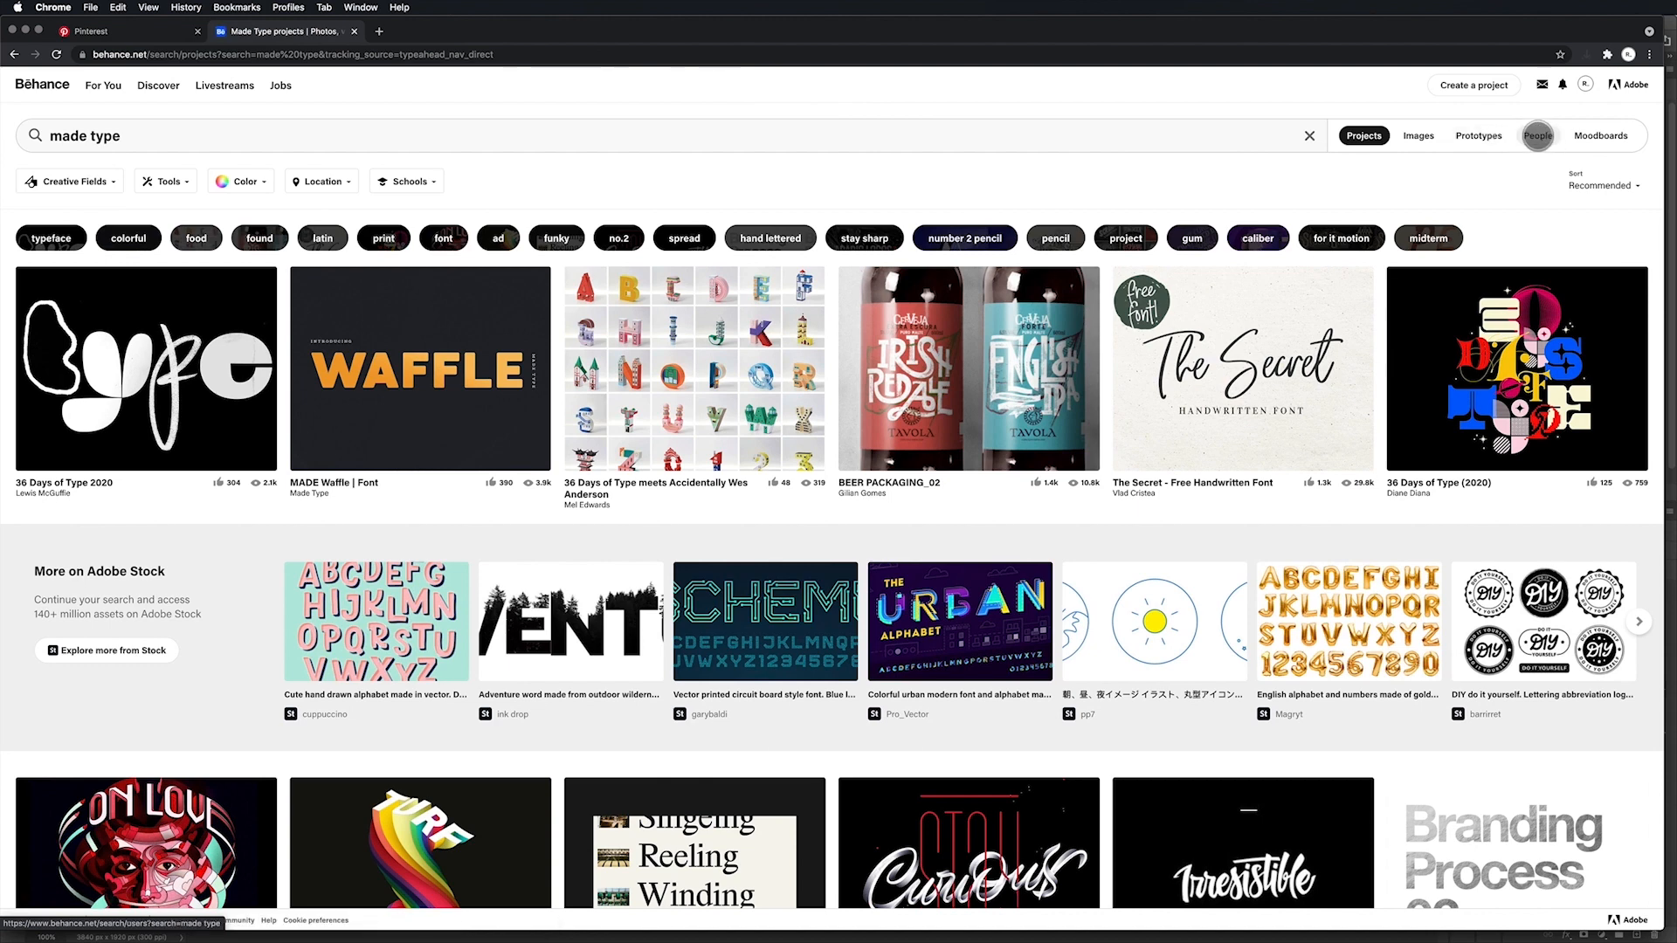
click(1537, 136)
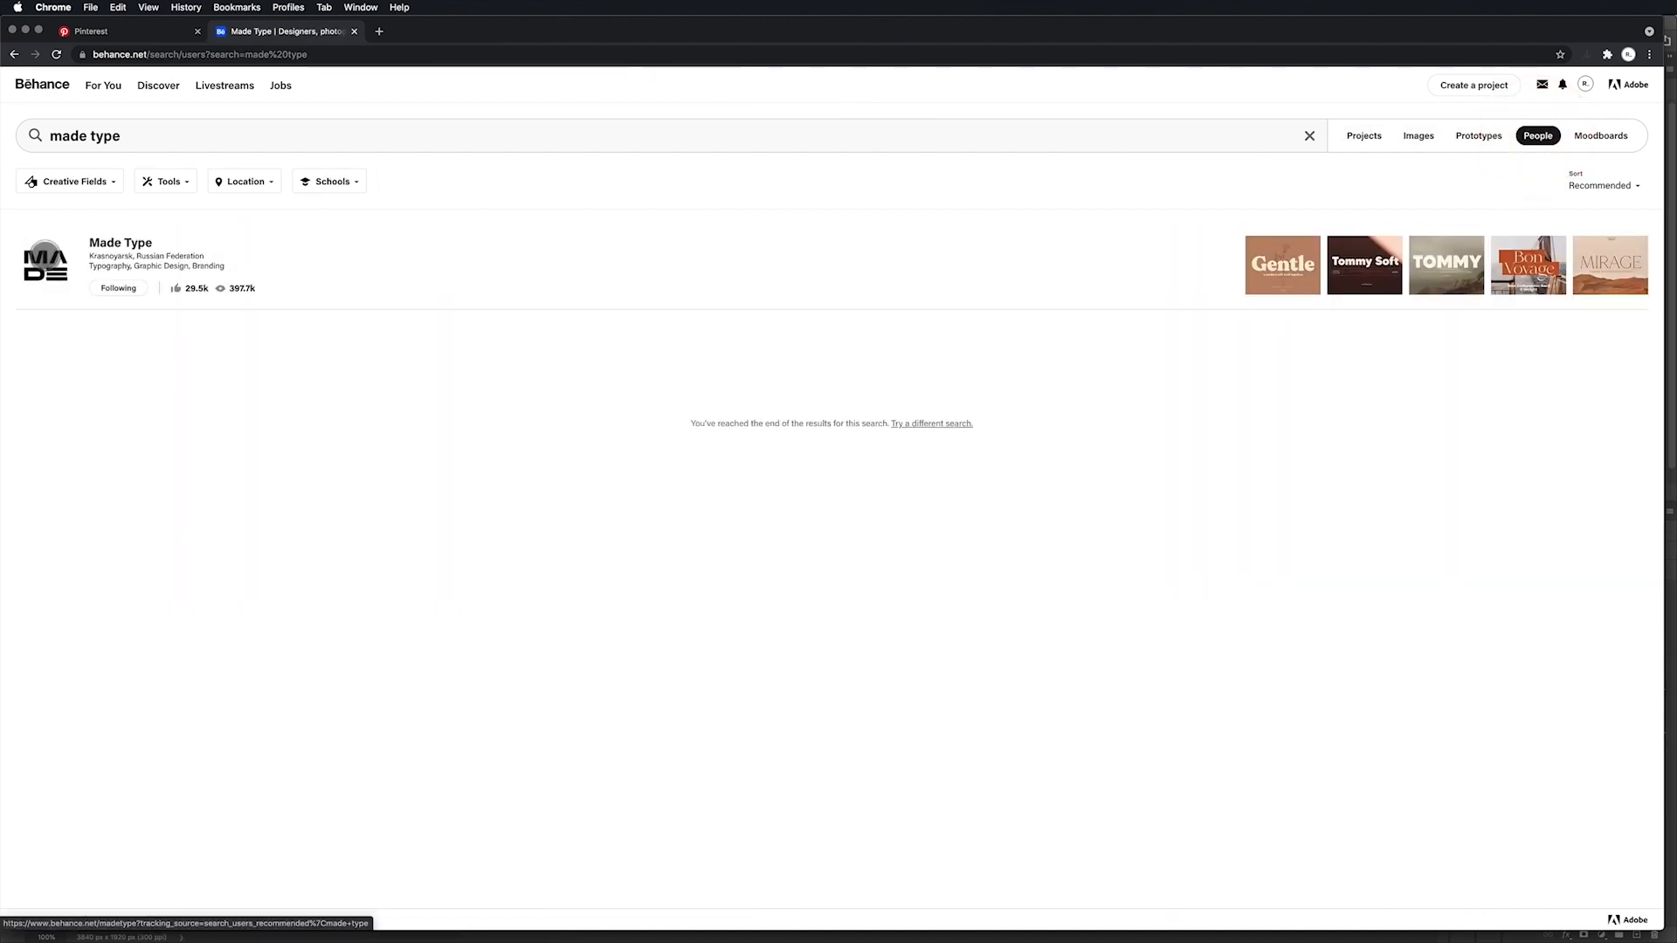
click(43, 255)
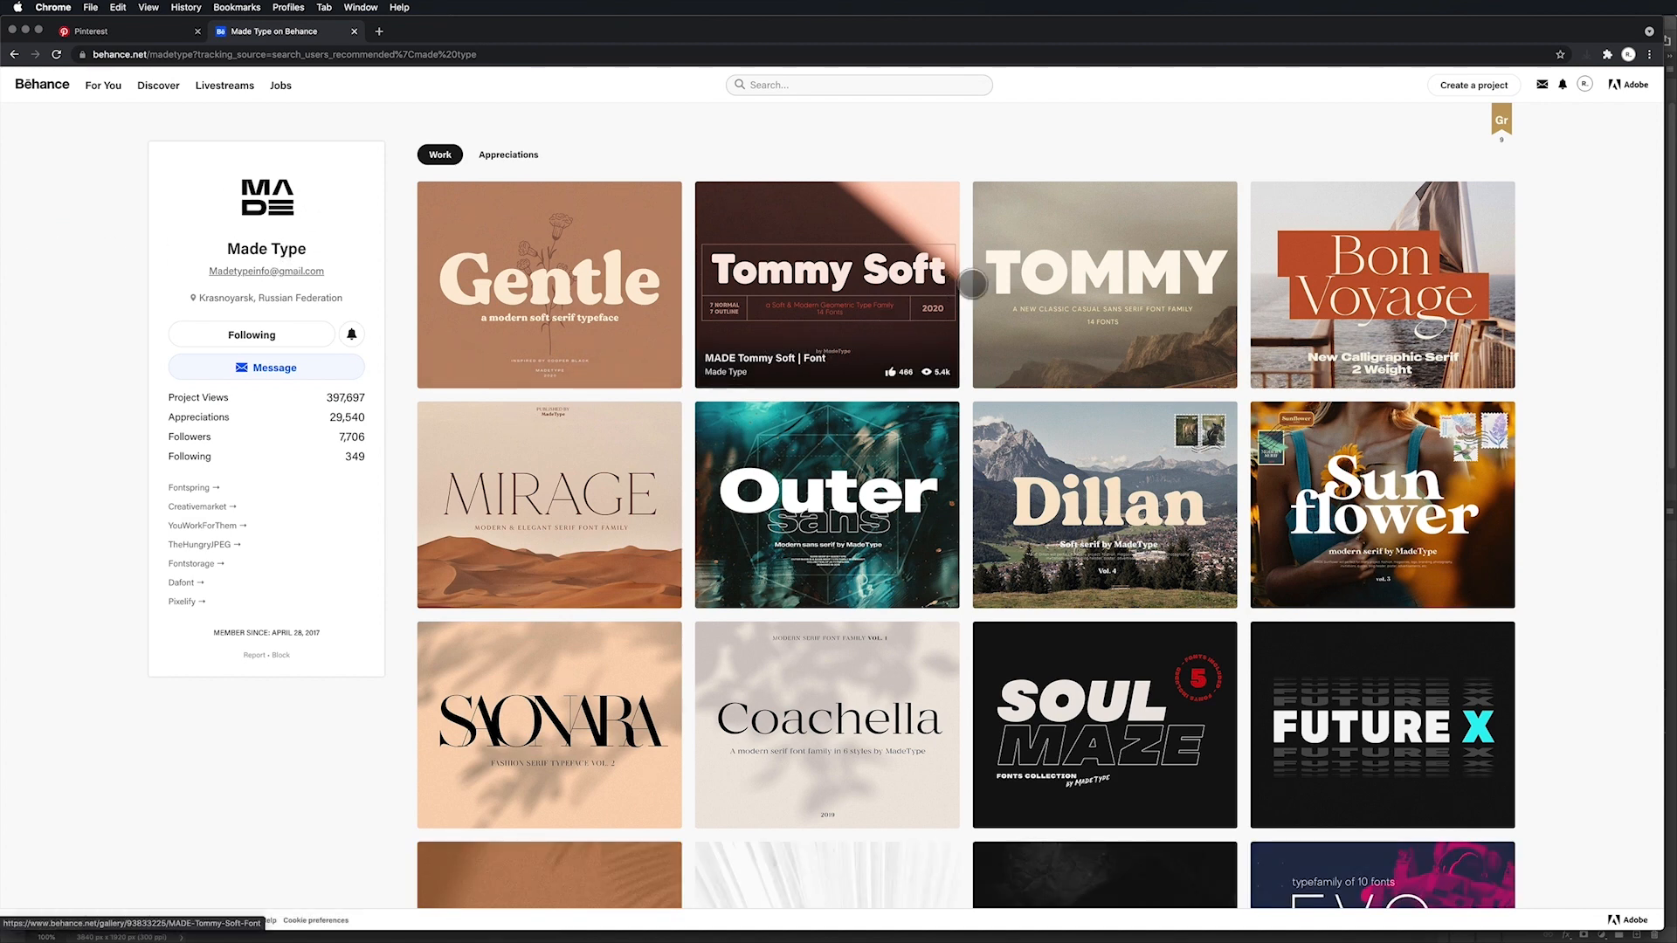
- Browse the Made Type font projects and open the MADE Mirage font project
scroll(969, 288, down, 3)
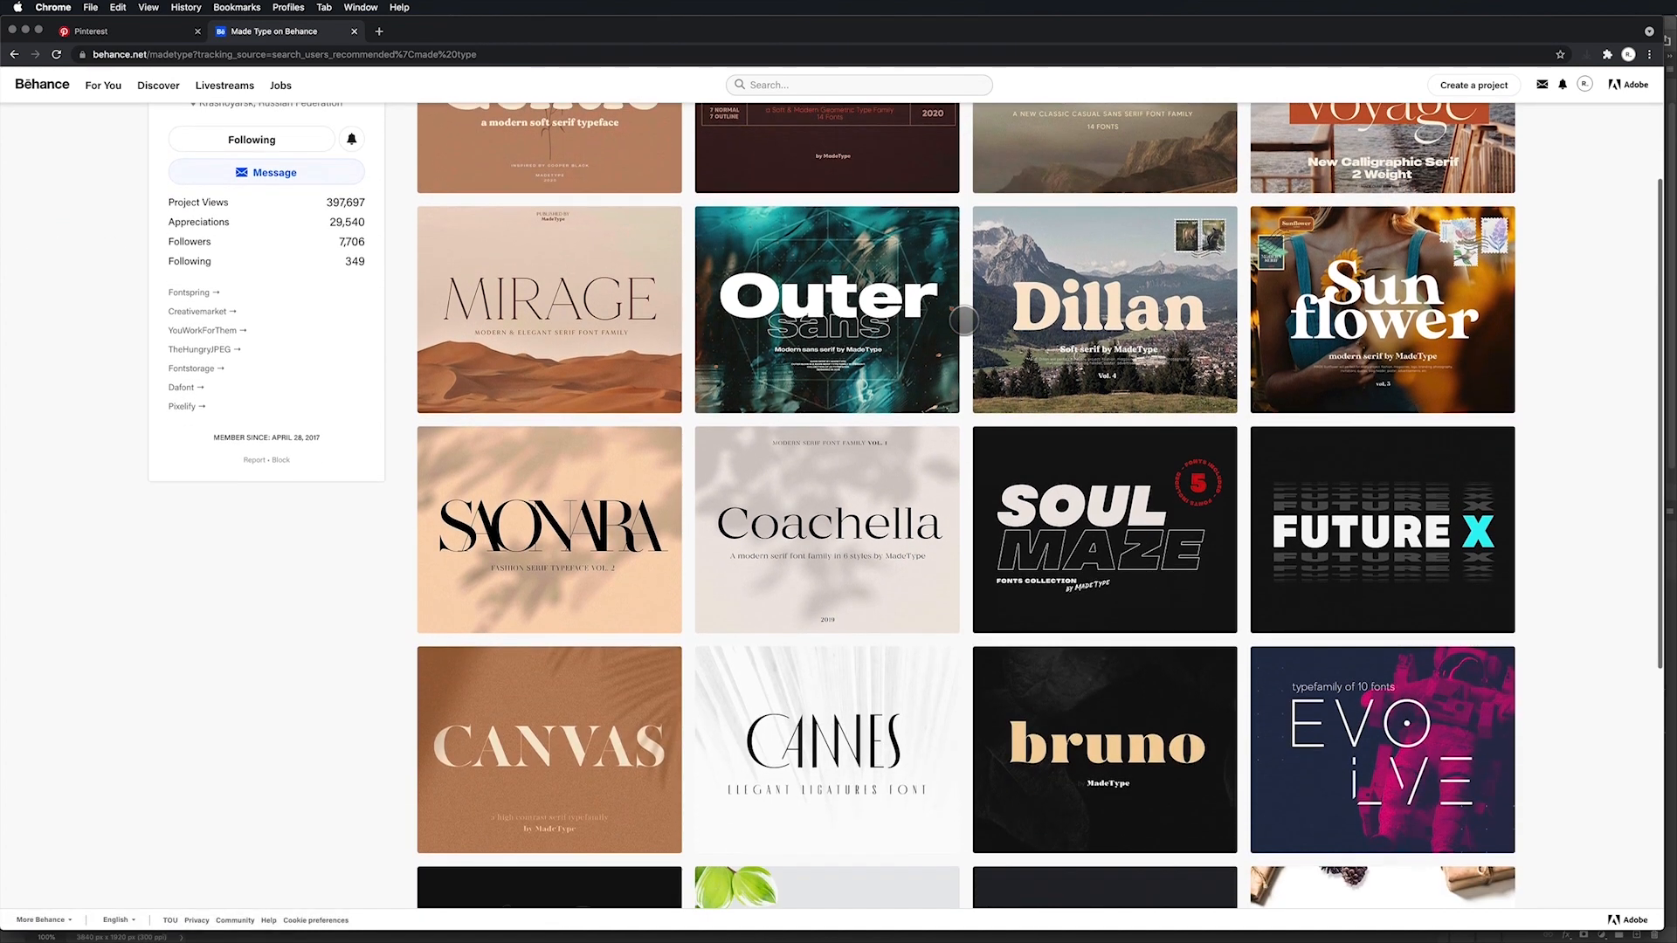
scroll(965, 320, down, 4)
scroll(964, 320, up, 3)
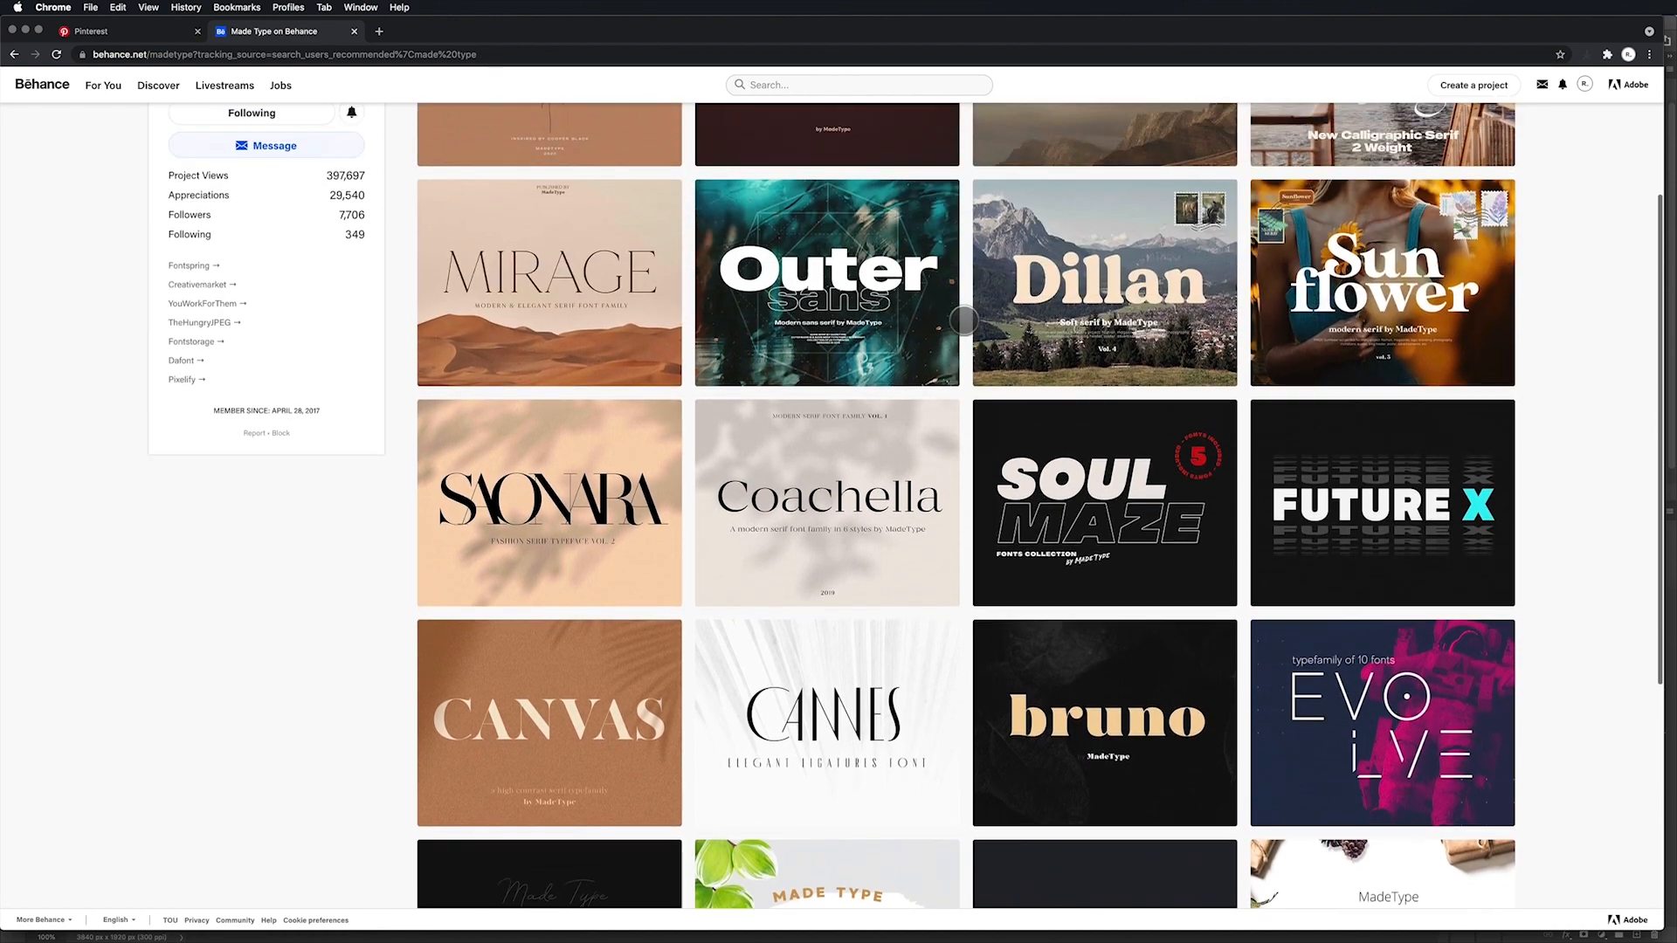
scroll(964, 321, up, 2)
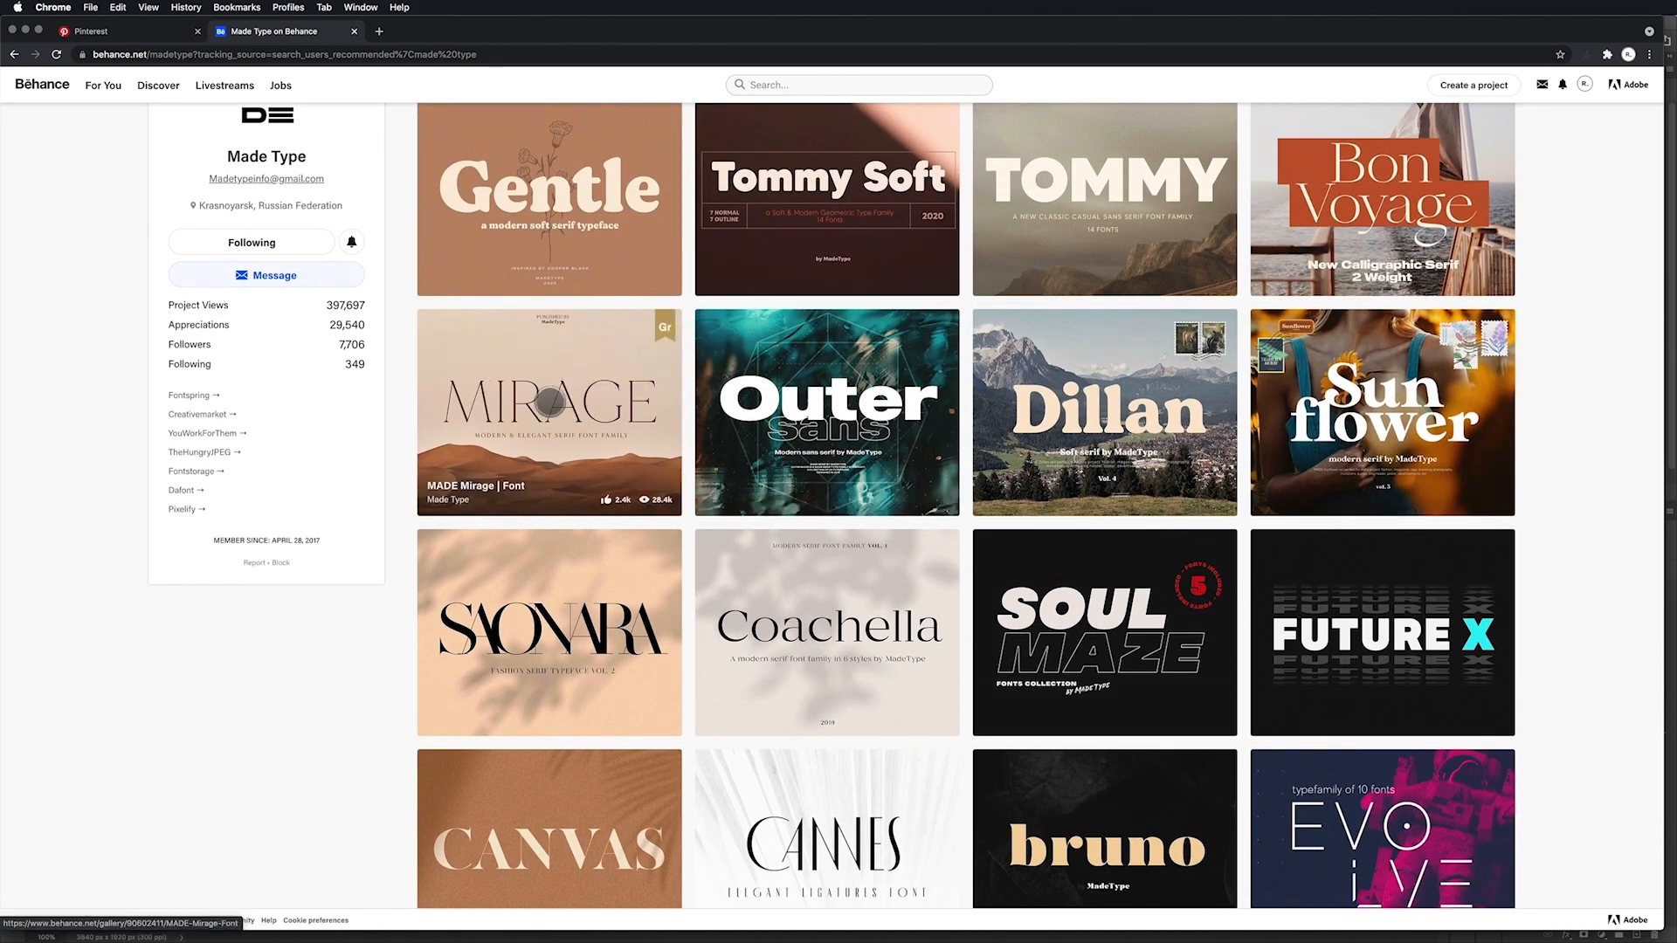
click(550, 401)
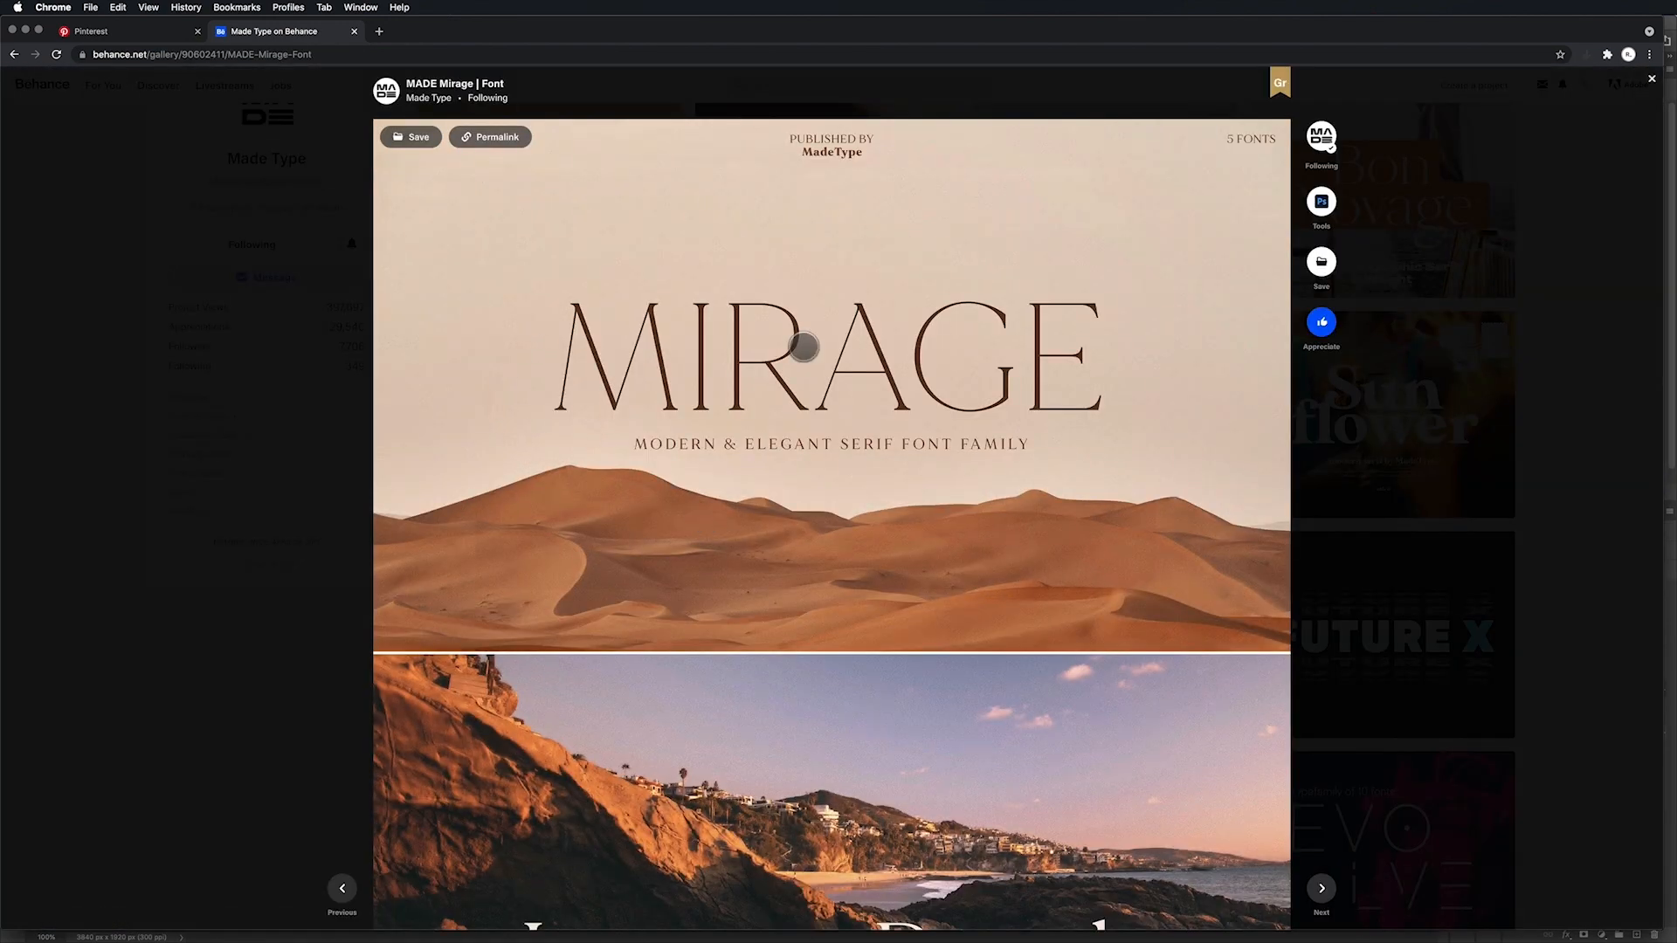
- Review the MADE Mirage presentation, including its font weights and sample layouts, down to the download and purchase links
scroll(802, 347, down, 20)
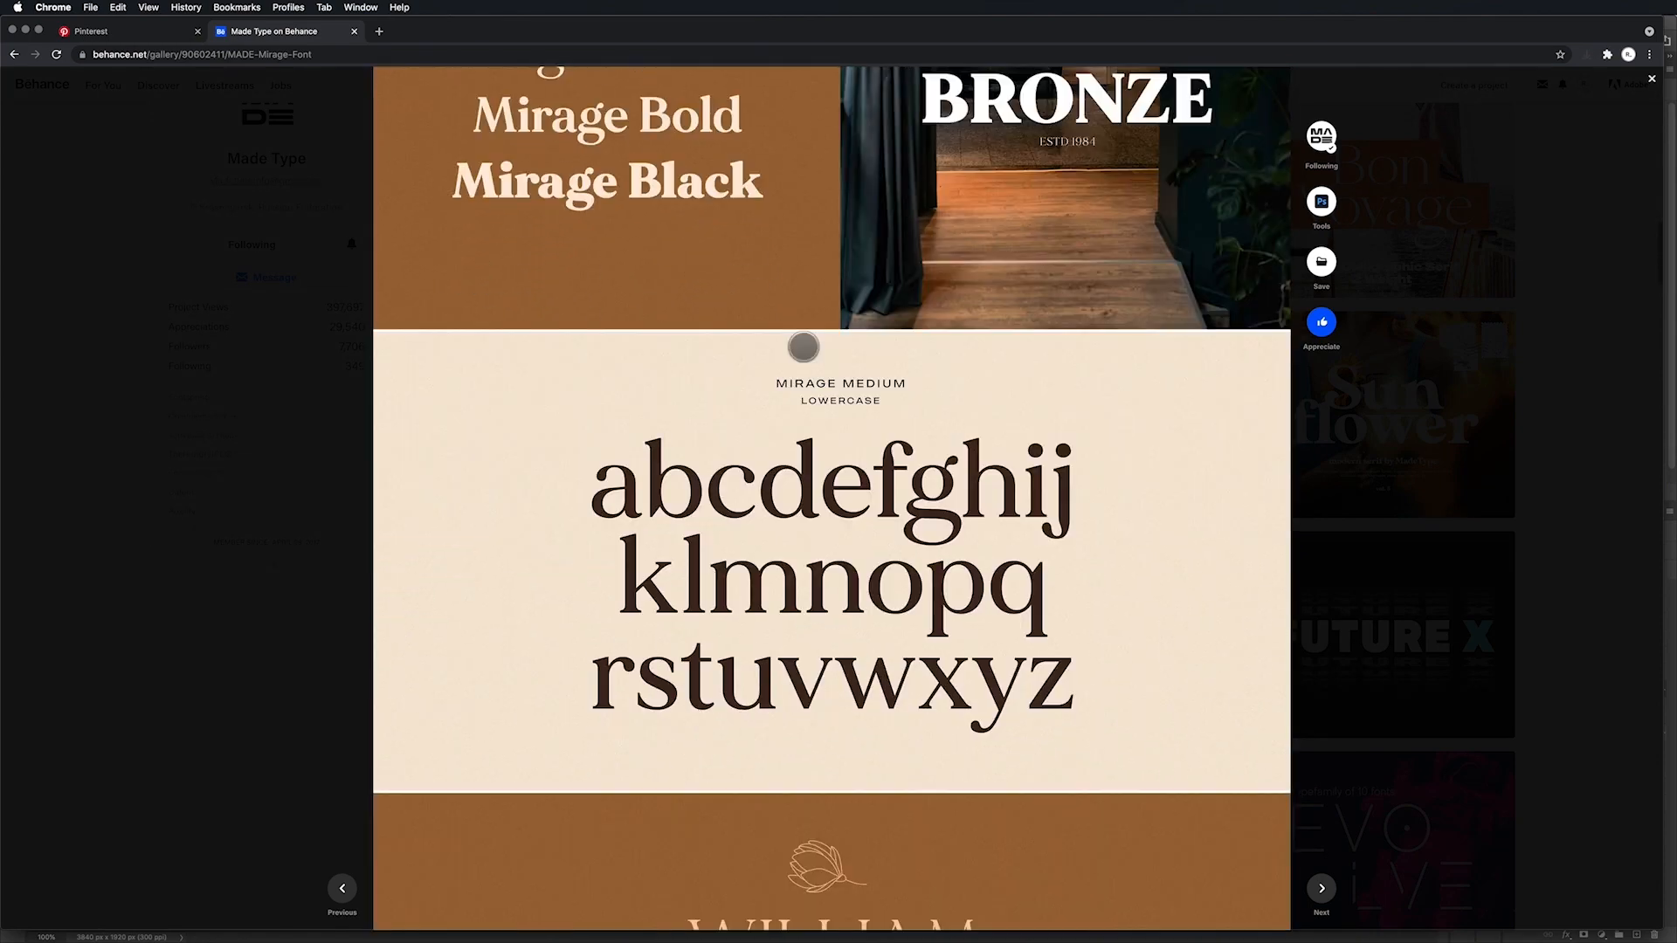
scroll(803, 347, up, 10)
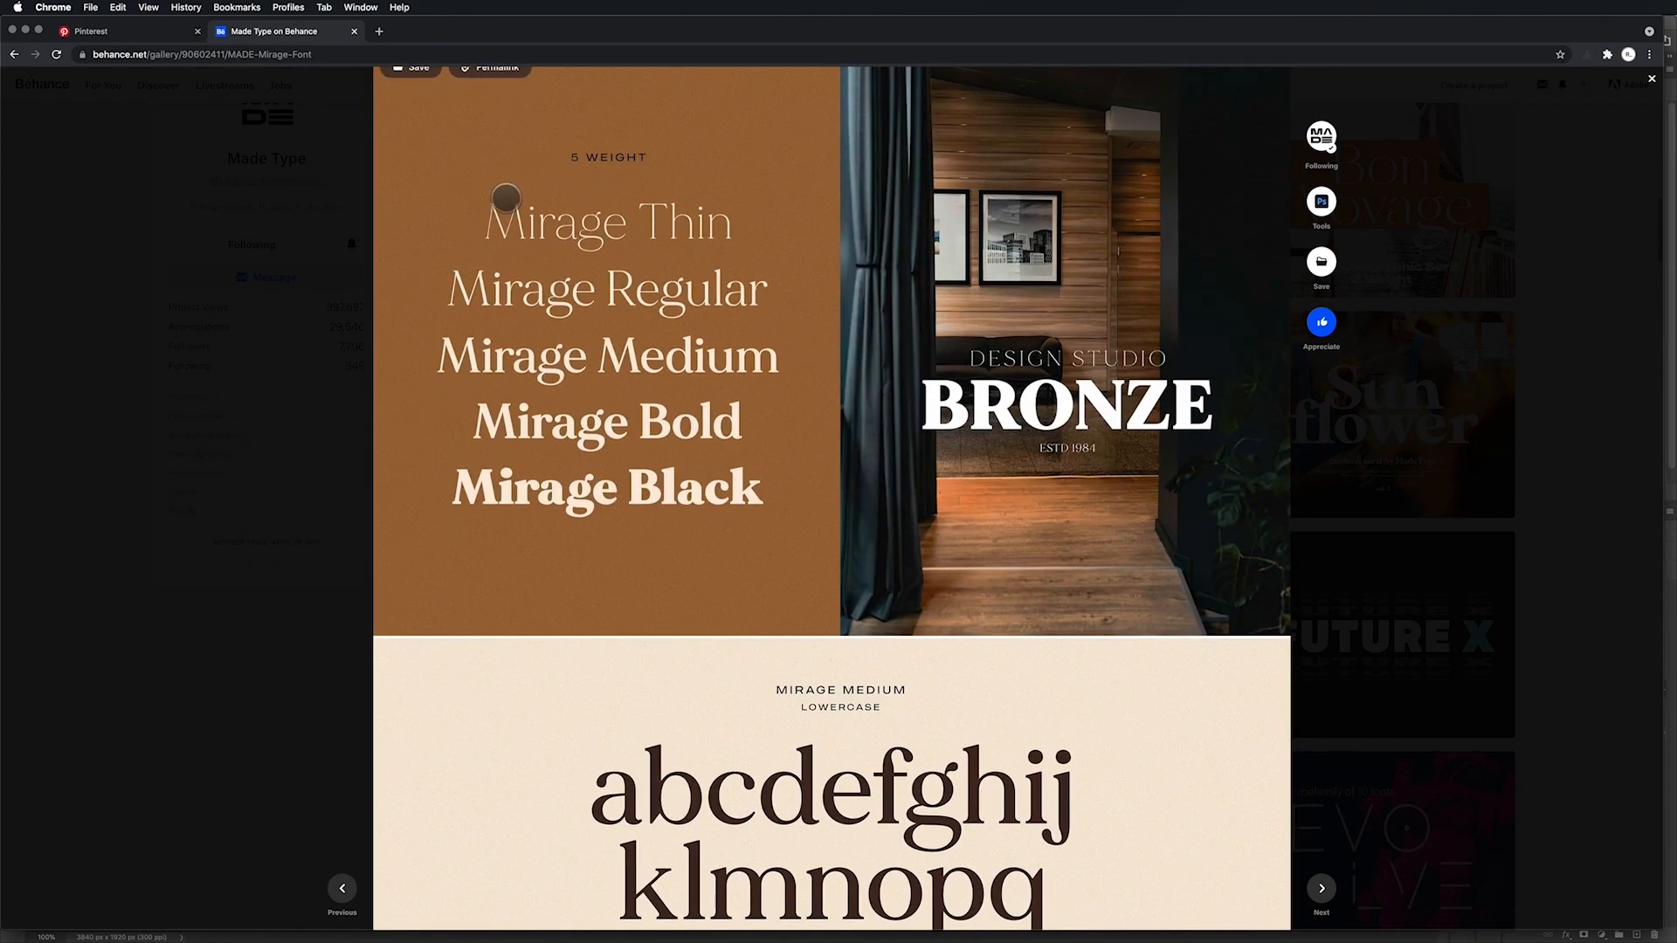
scroll(738, 472, down, 15)
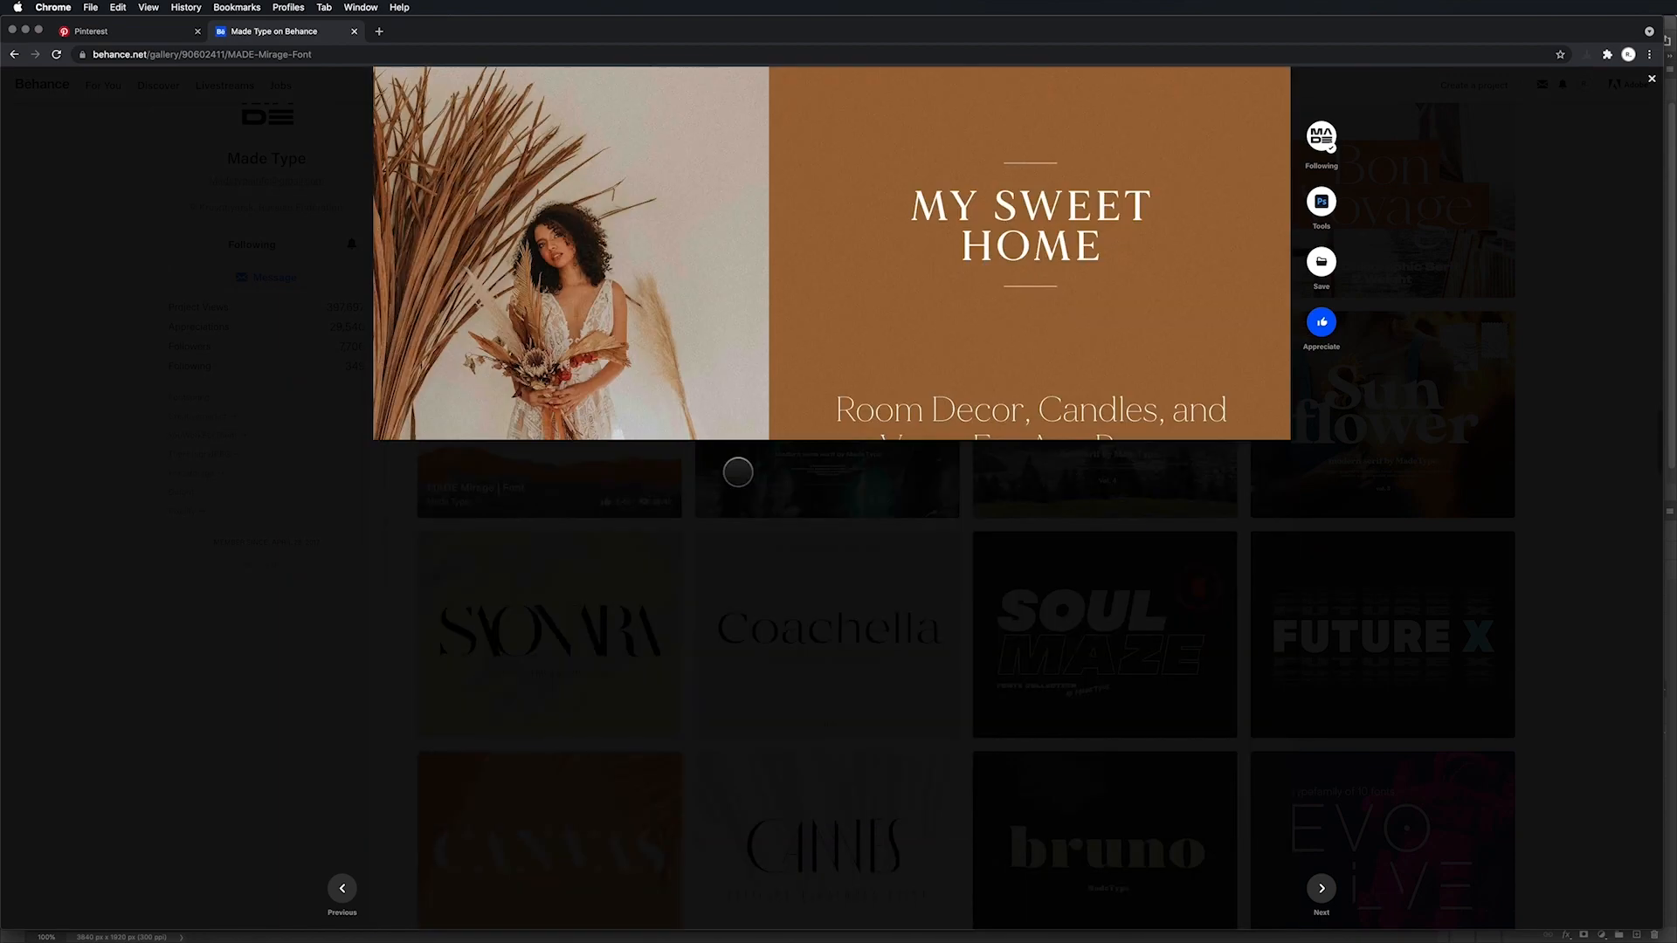
scroll(735, 474, down, 20)
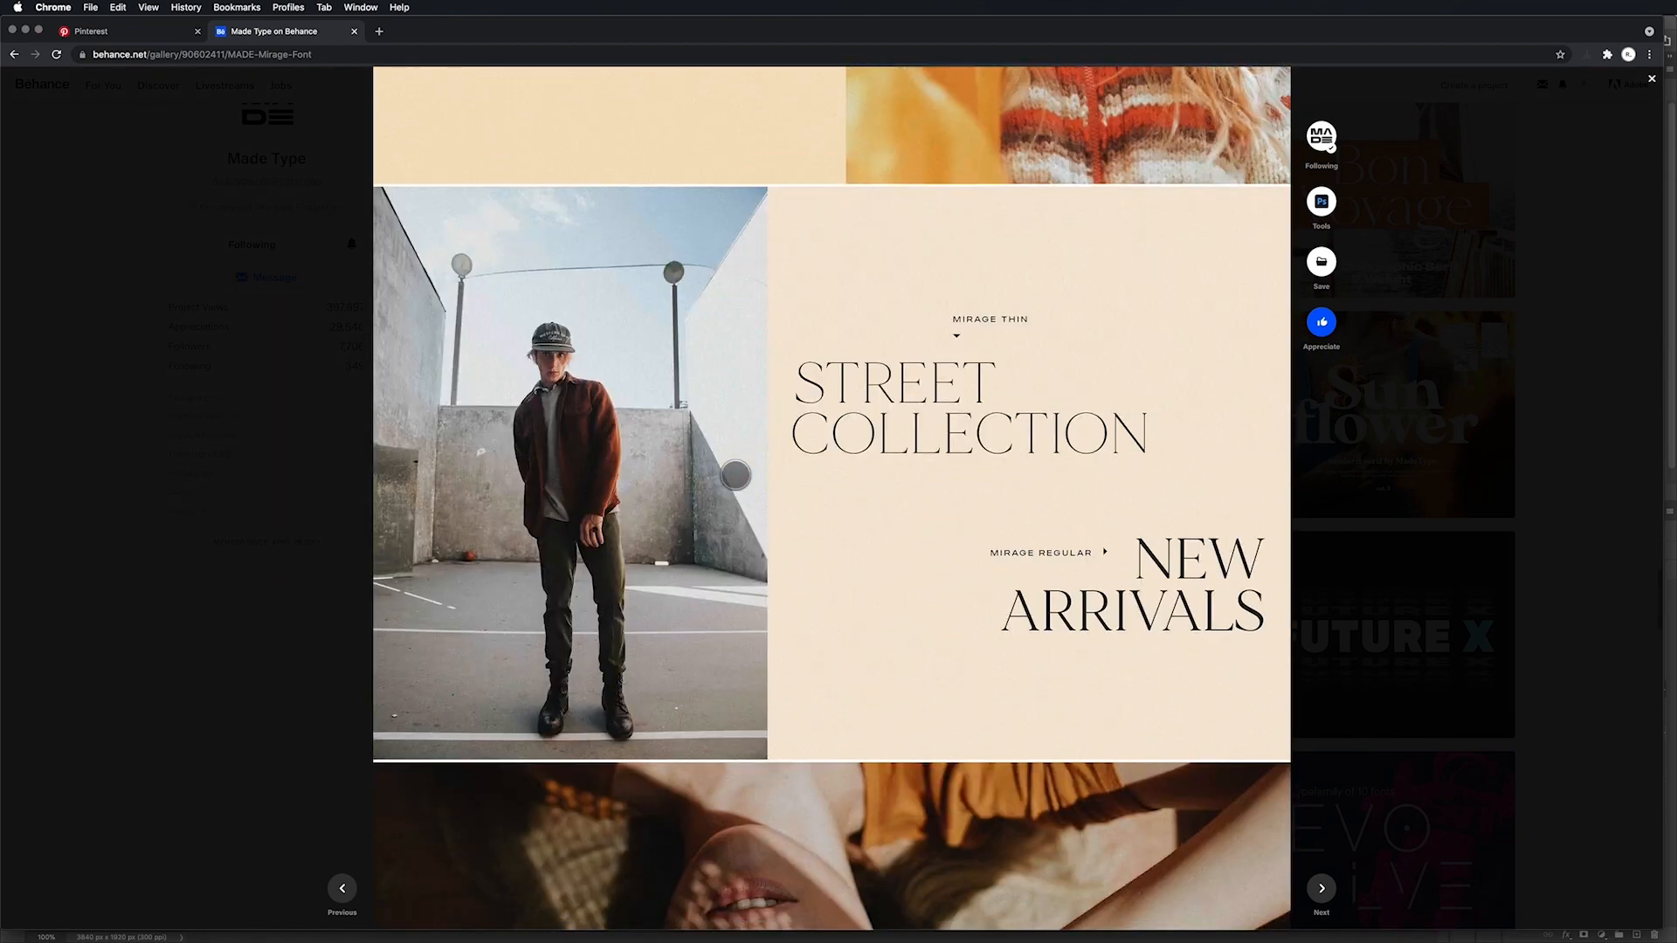
scroll(734, 474, down, 15)
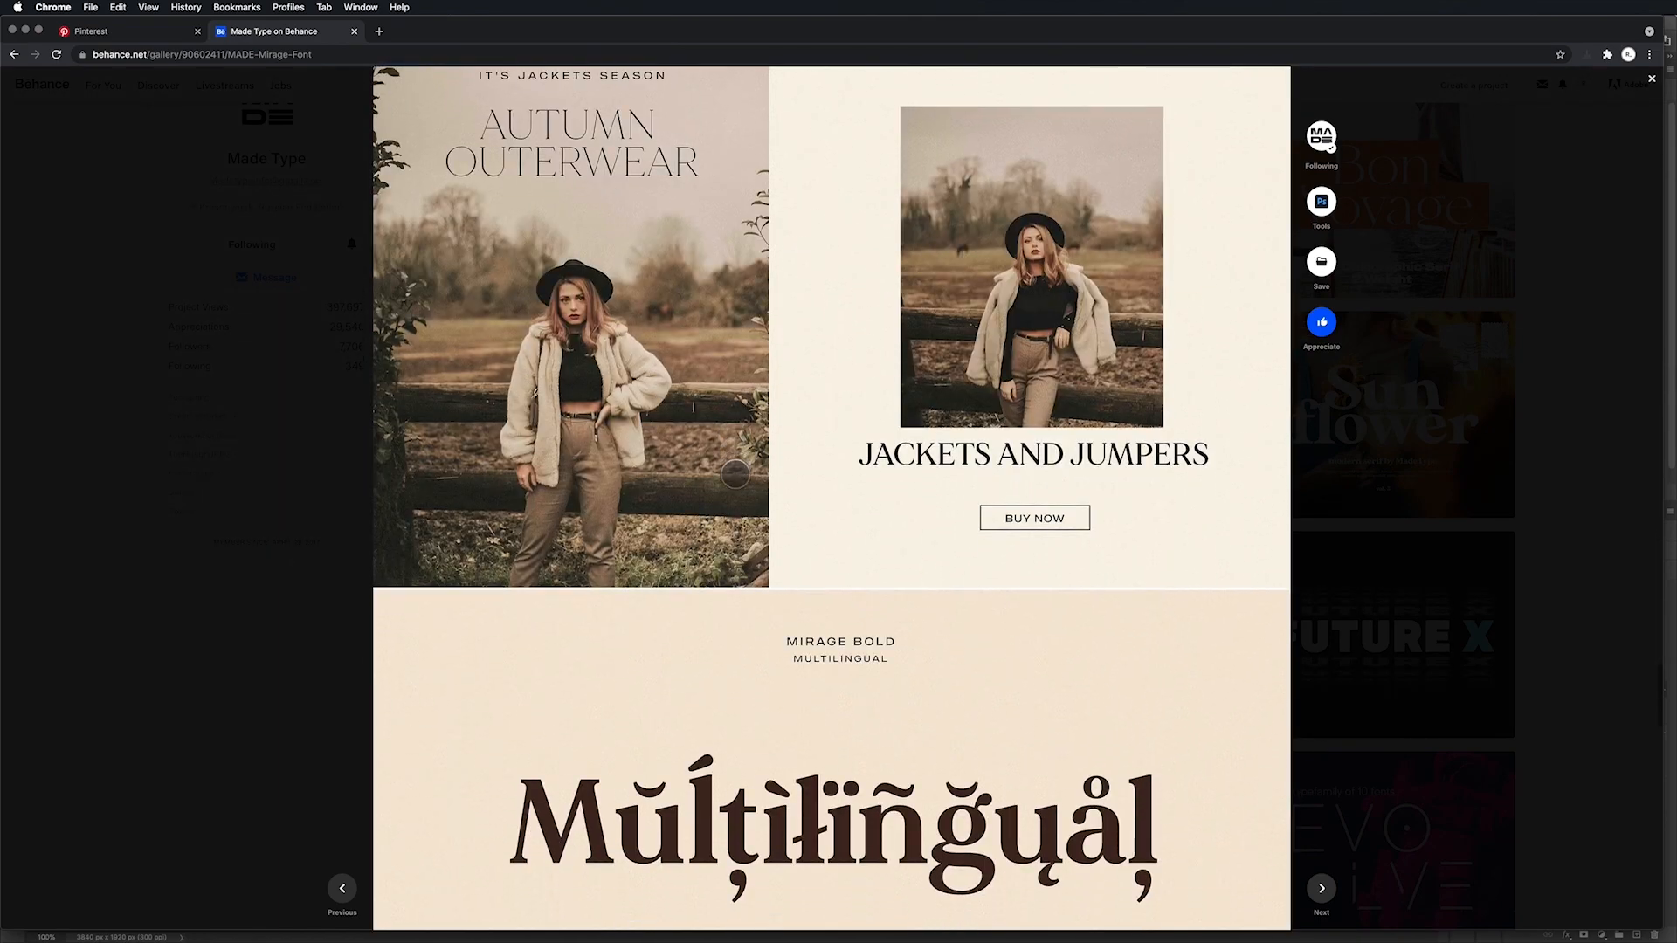
scroll(735, 474, down, 12)
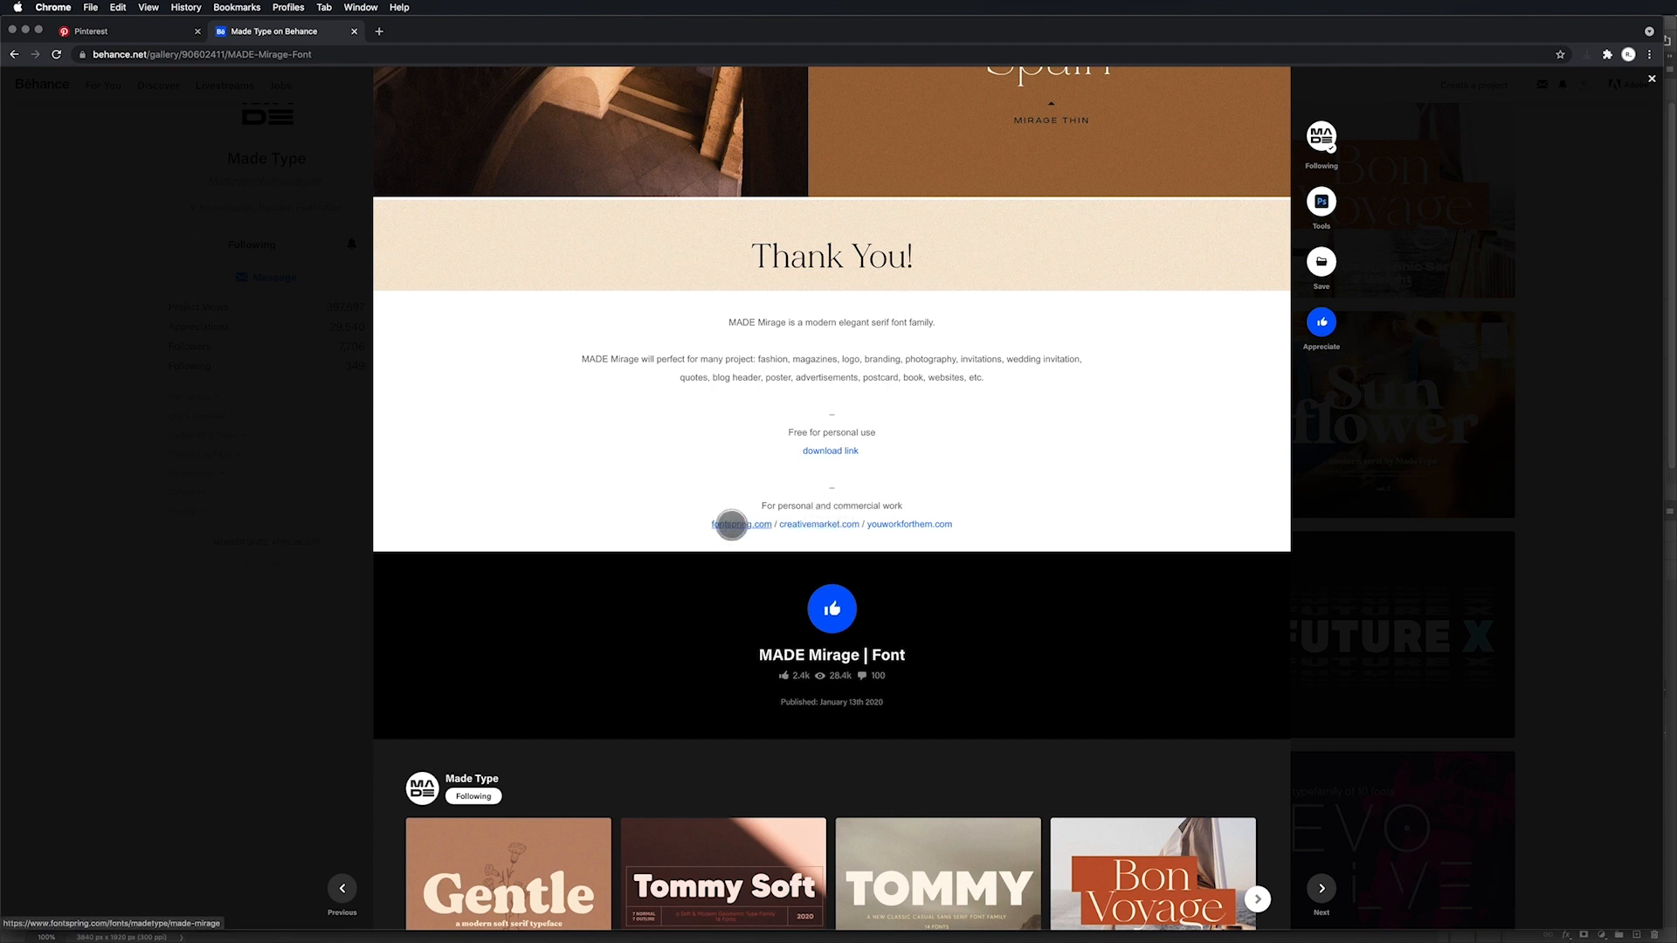
- Open the font's Creative Market page, close it, and return from the Mirage project to the Made Type profile
click(834, 526)
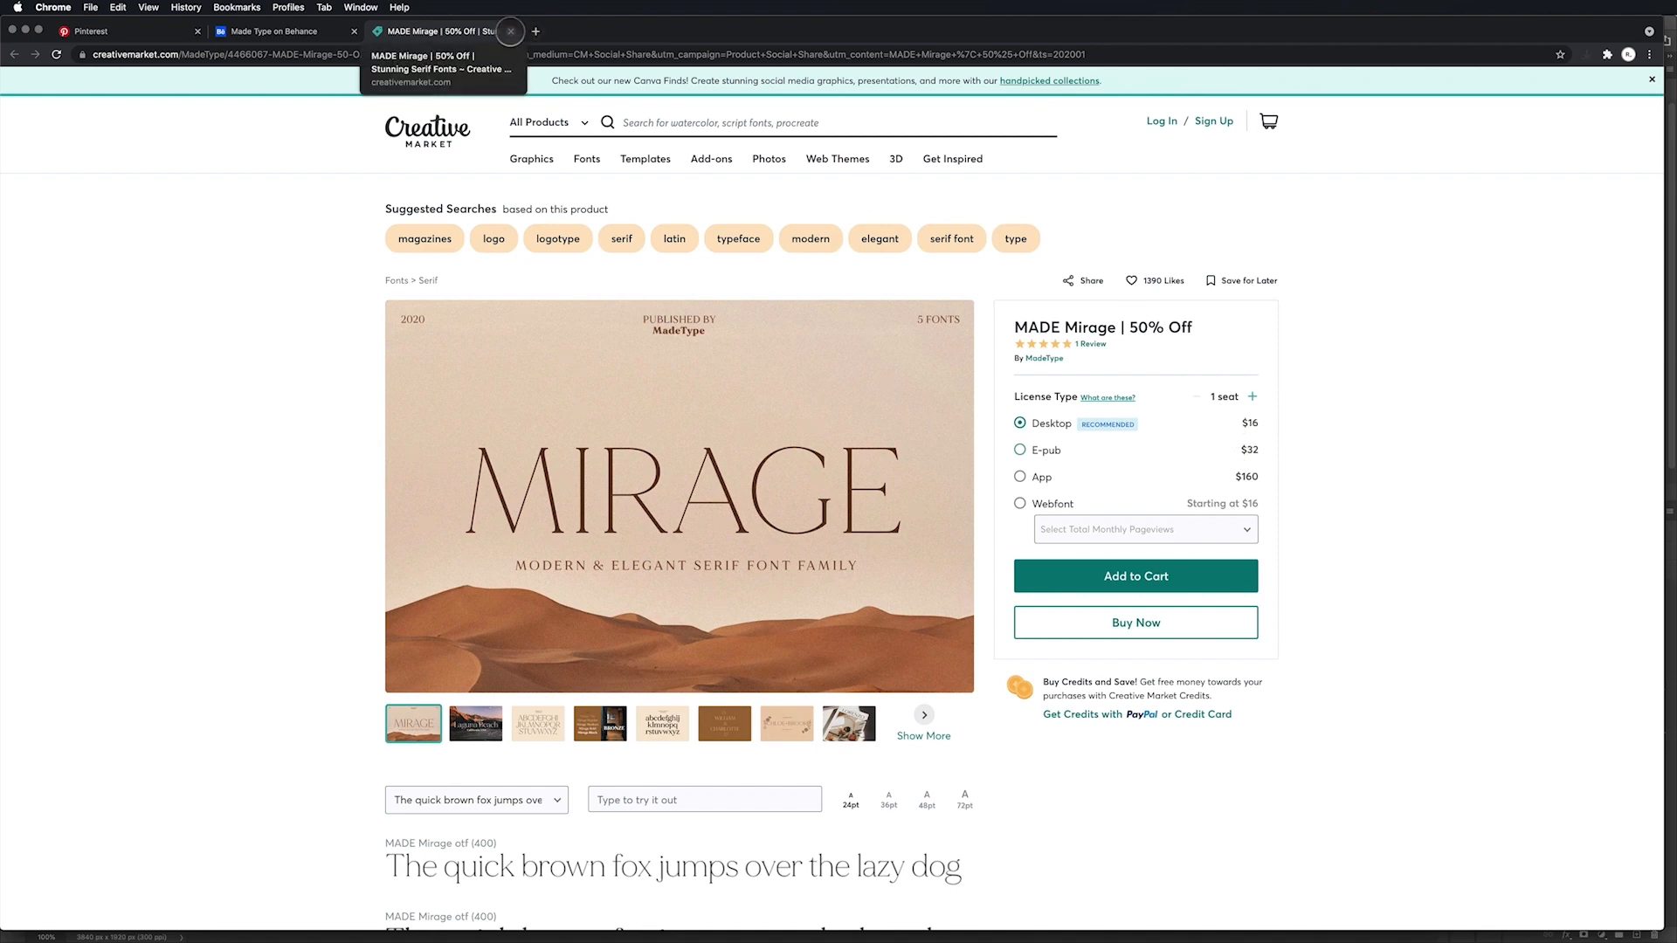
click(510, 31)
scroll(599, 270, up, 5)
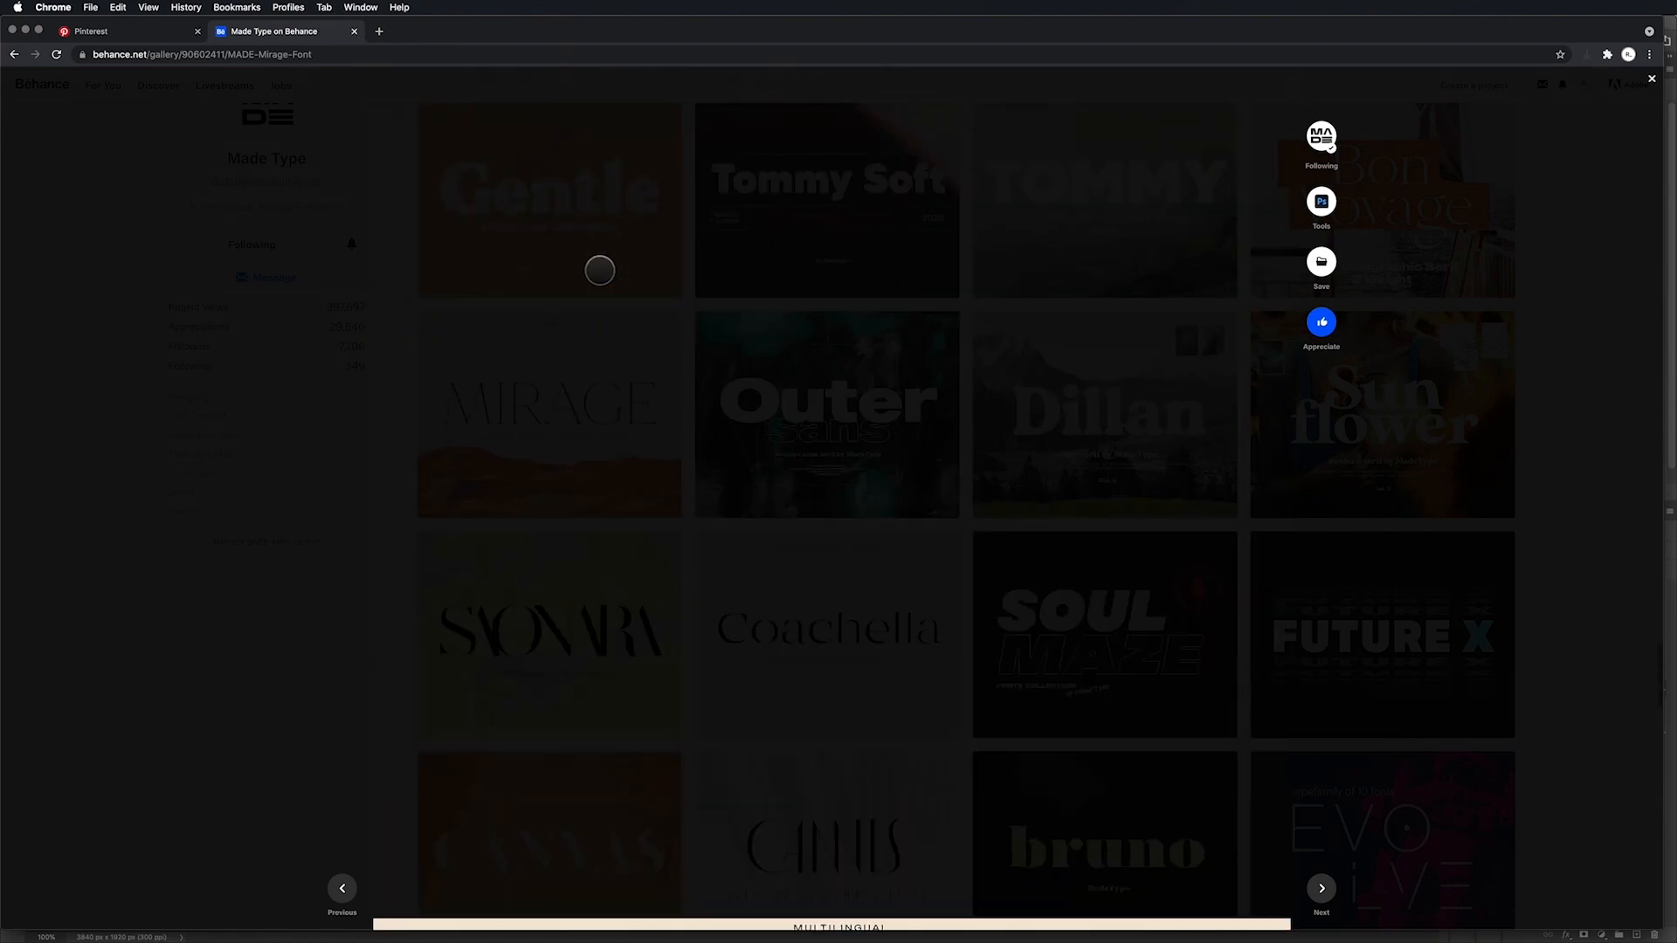
scroll(599, 270, up, 10)
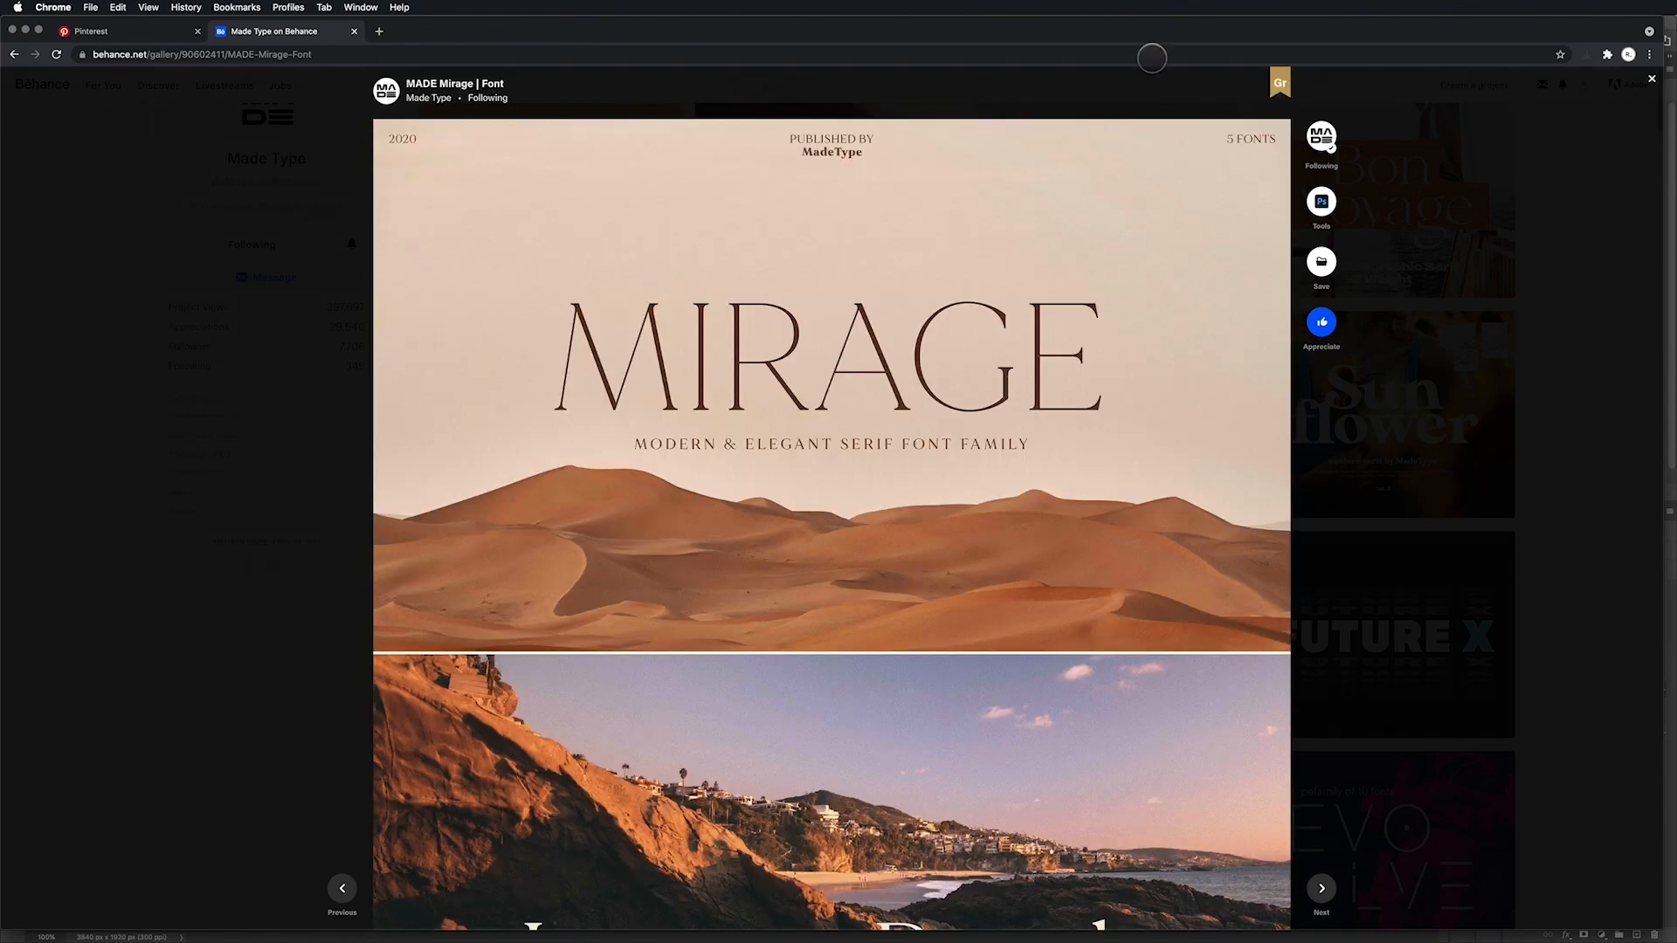
click(1573, 141)
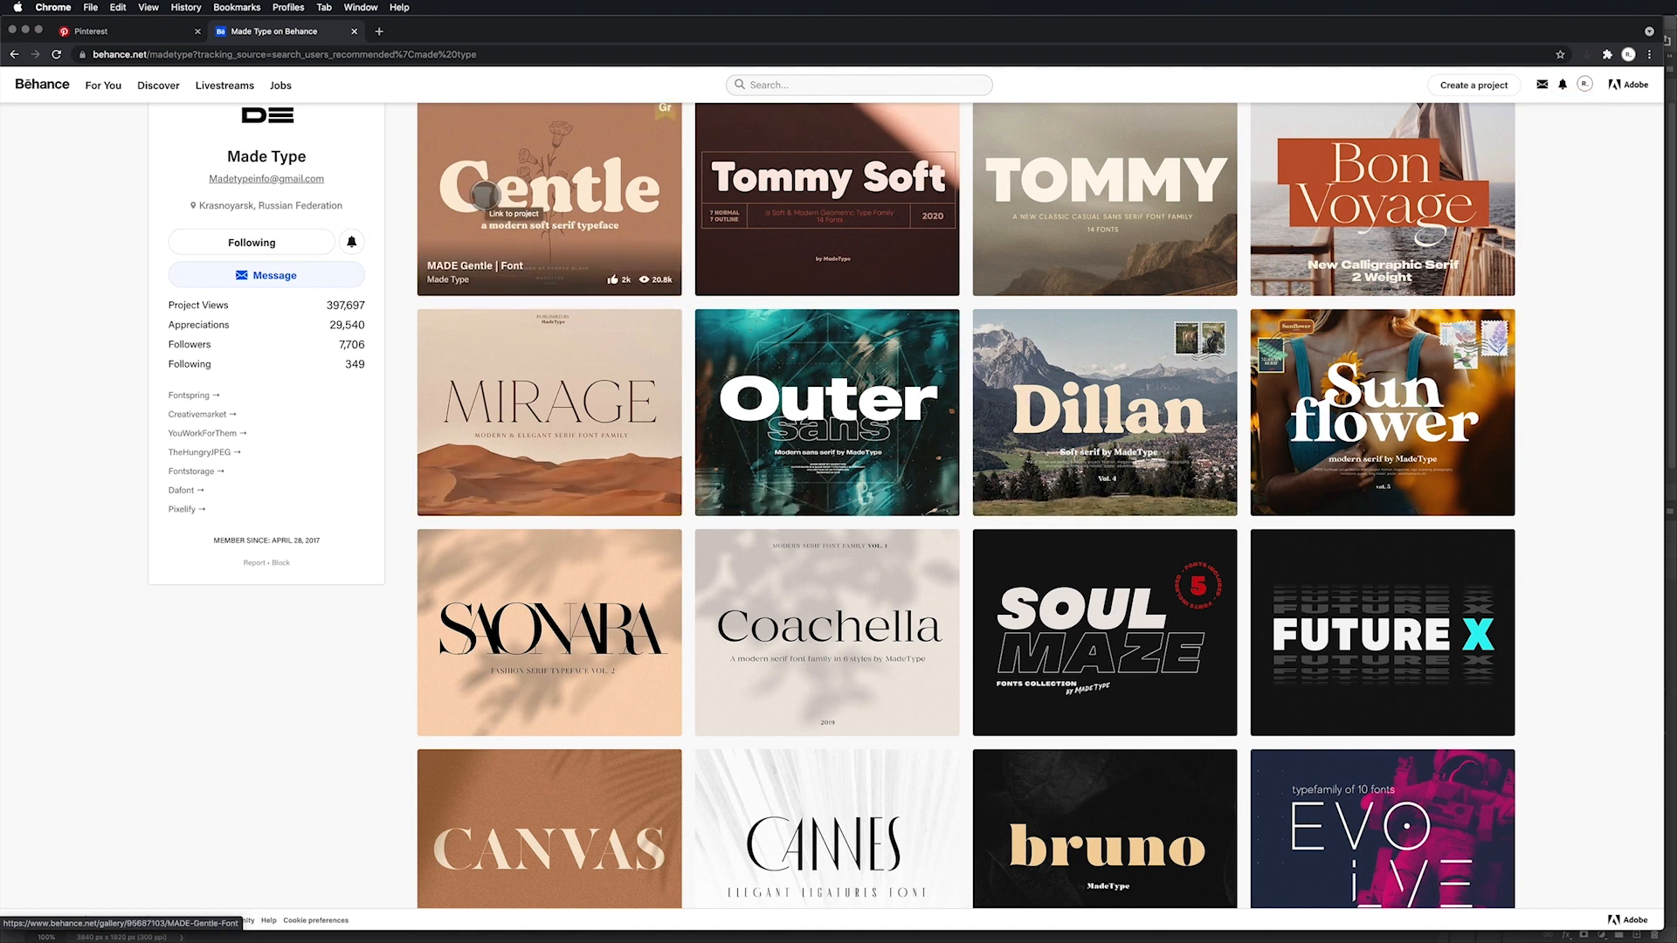
- Switch to Photoshop, open the linked AdobeStock wood texture clipped to the PINNOCHIO text to inspect it, and close it
key(super+Tab)
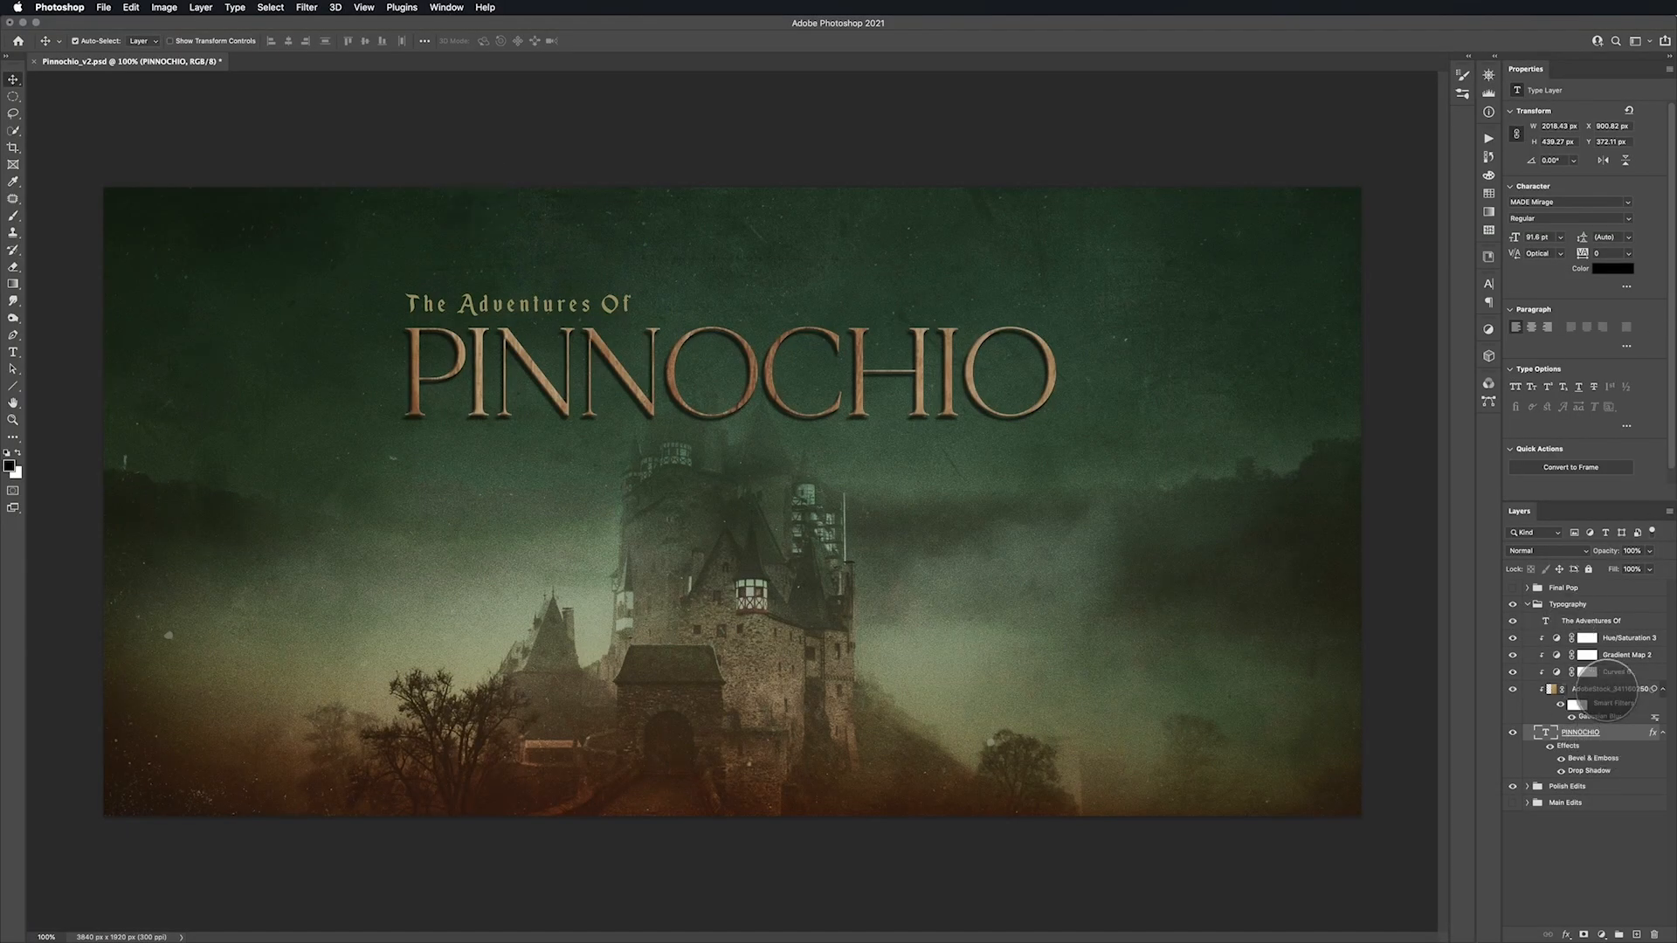
click(1574, 689)
double_click(1554, 689)
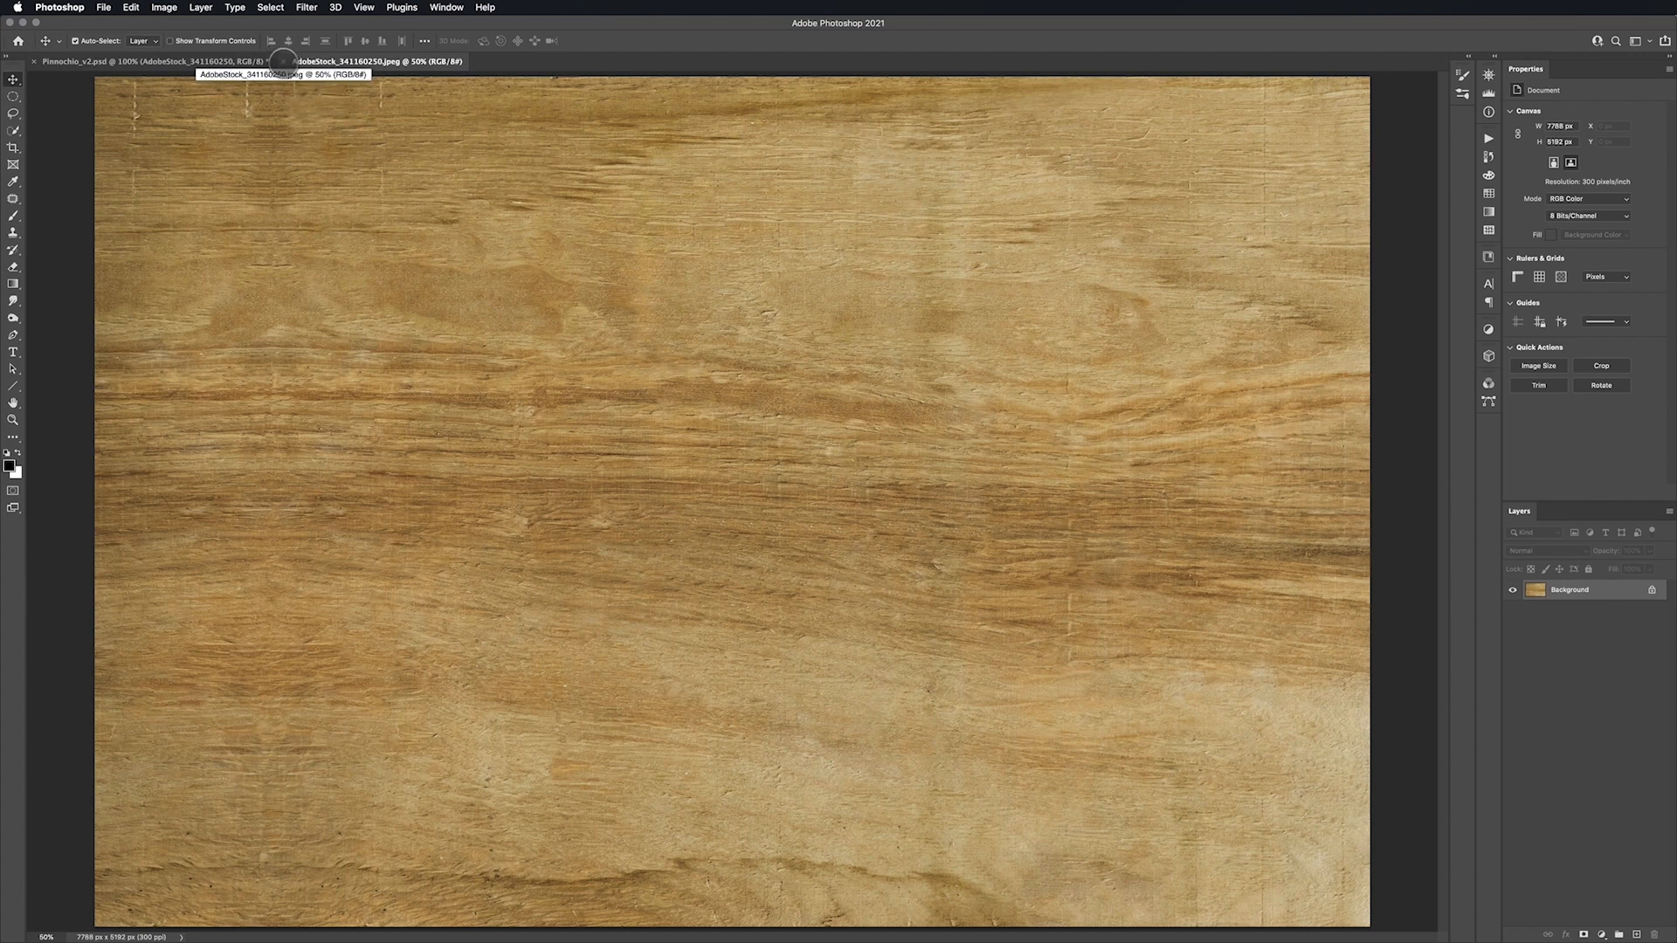
click(282, 61)
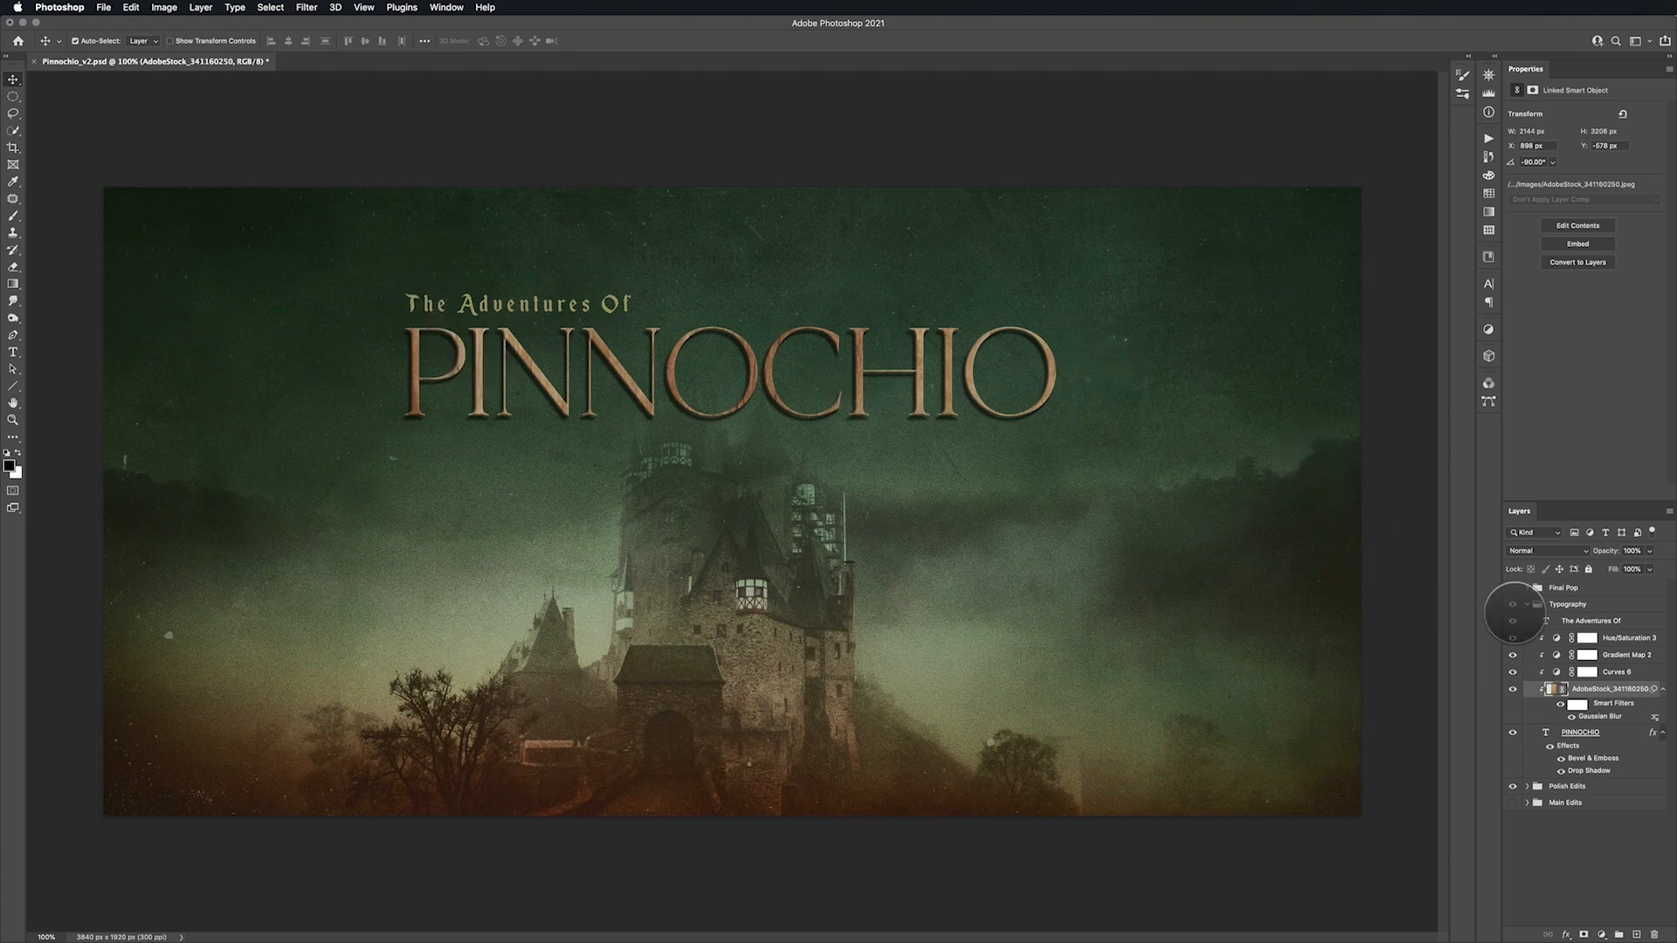
- Select The Adventures Of text layer and check its font and text colour
click(1589, 620)
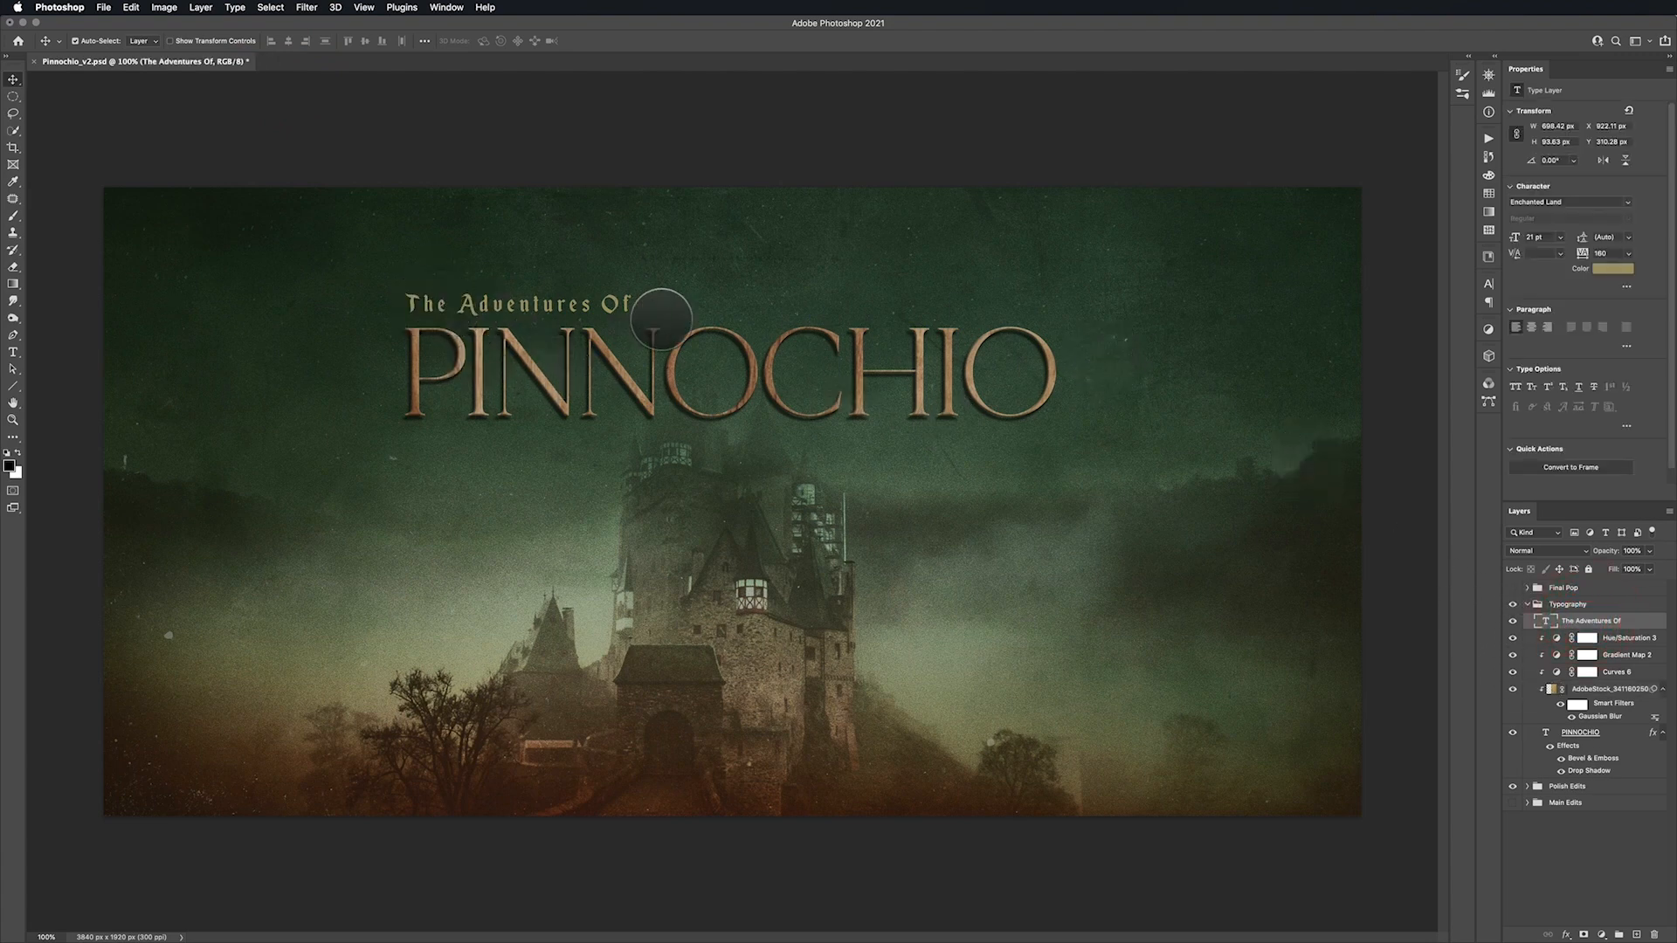
click(1576, 201)
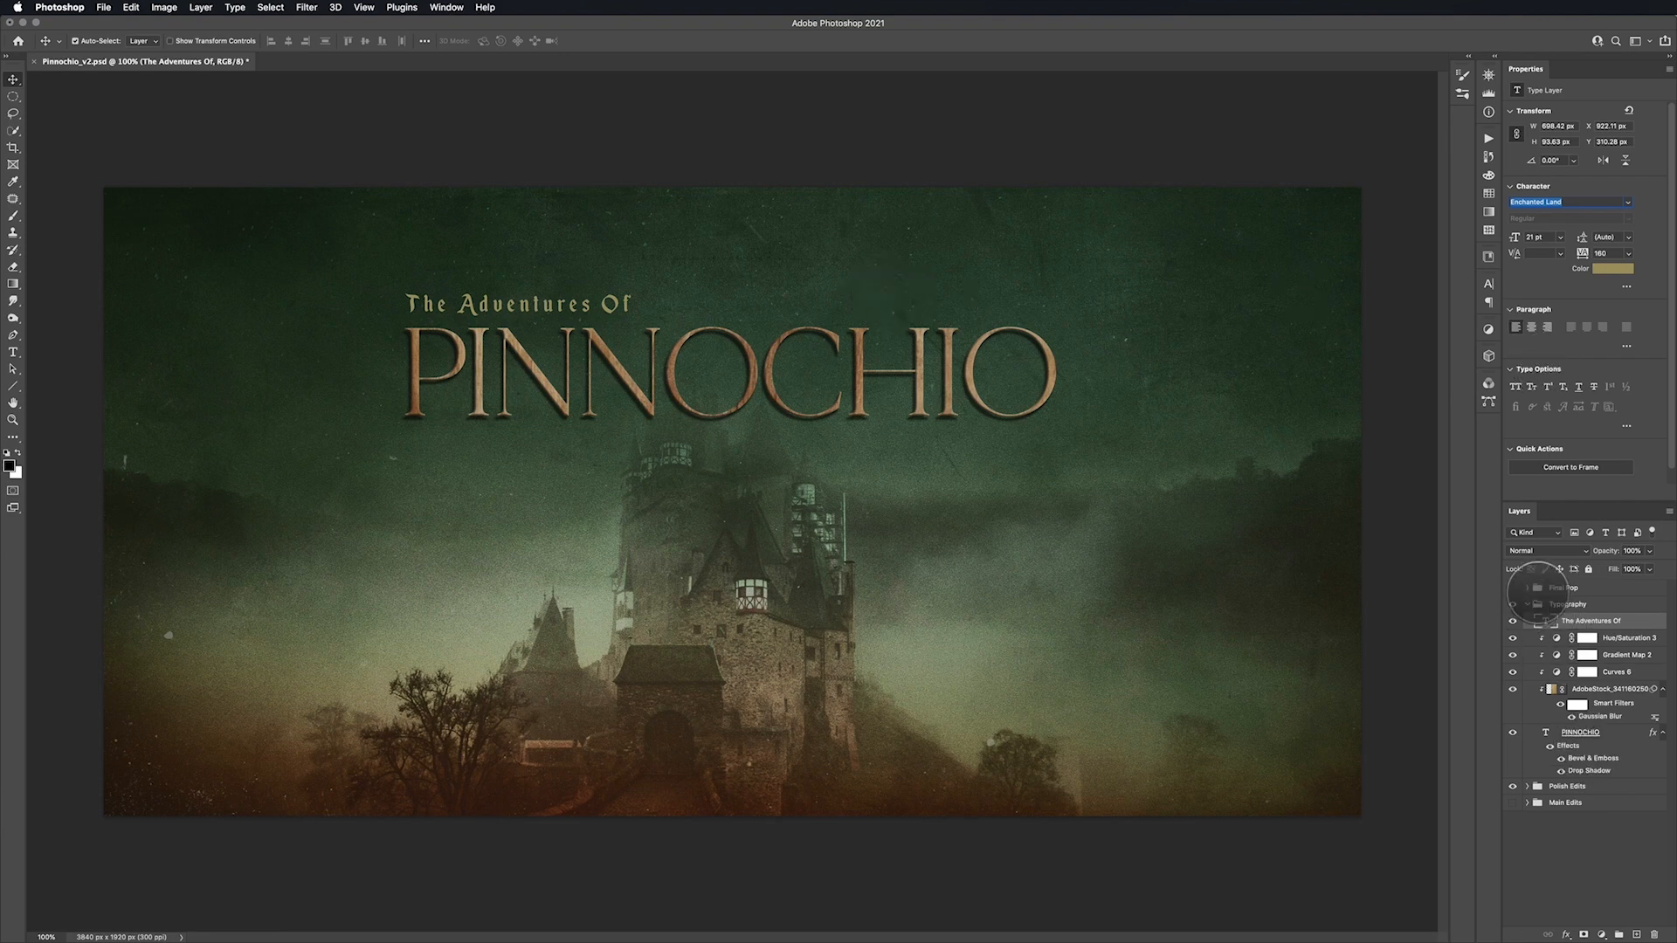
click(1611, 270)
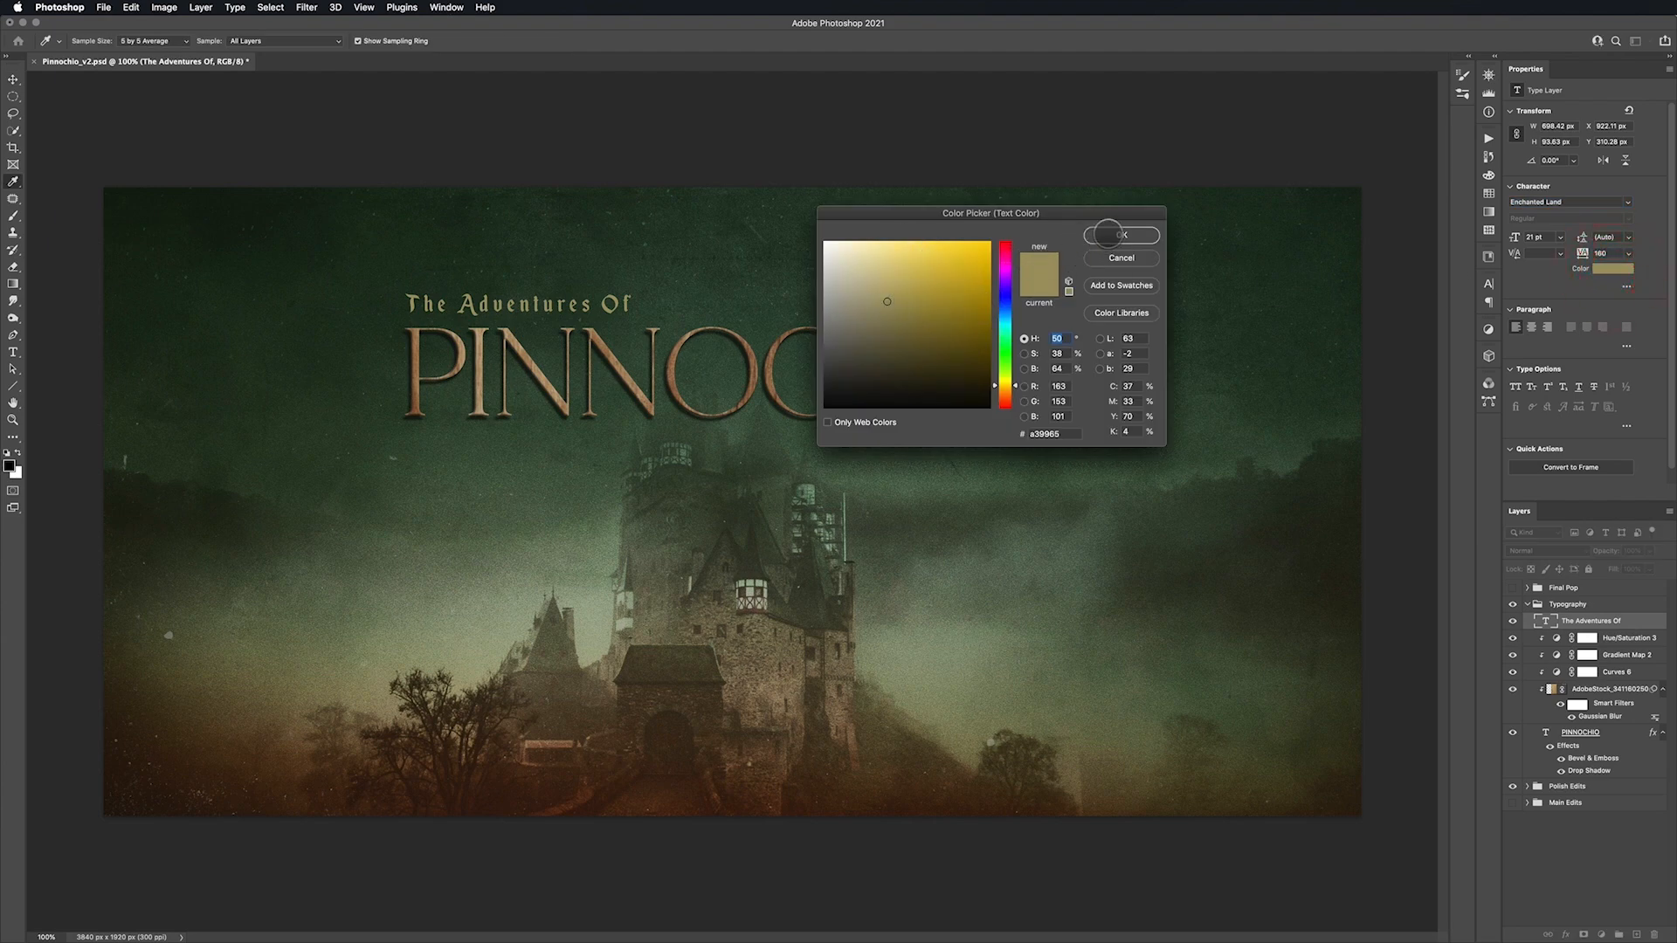
click(1106, 235)
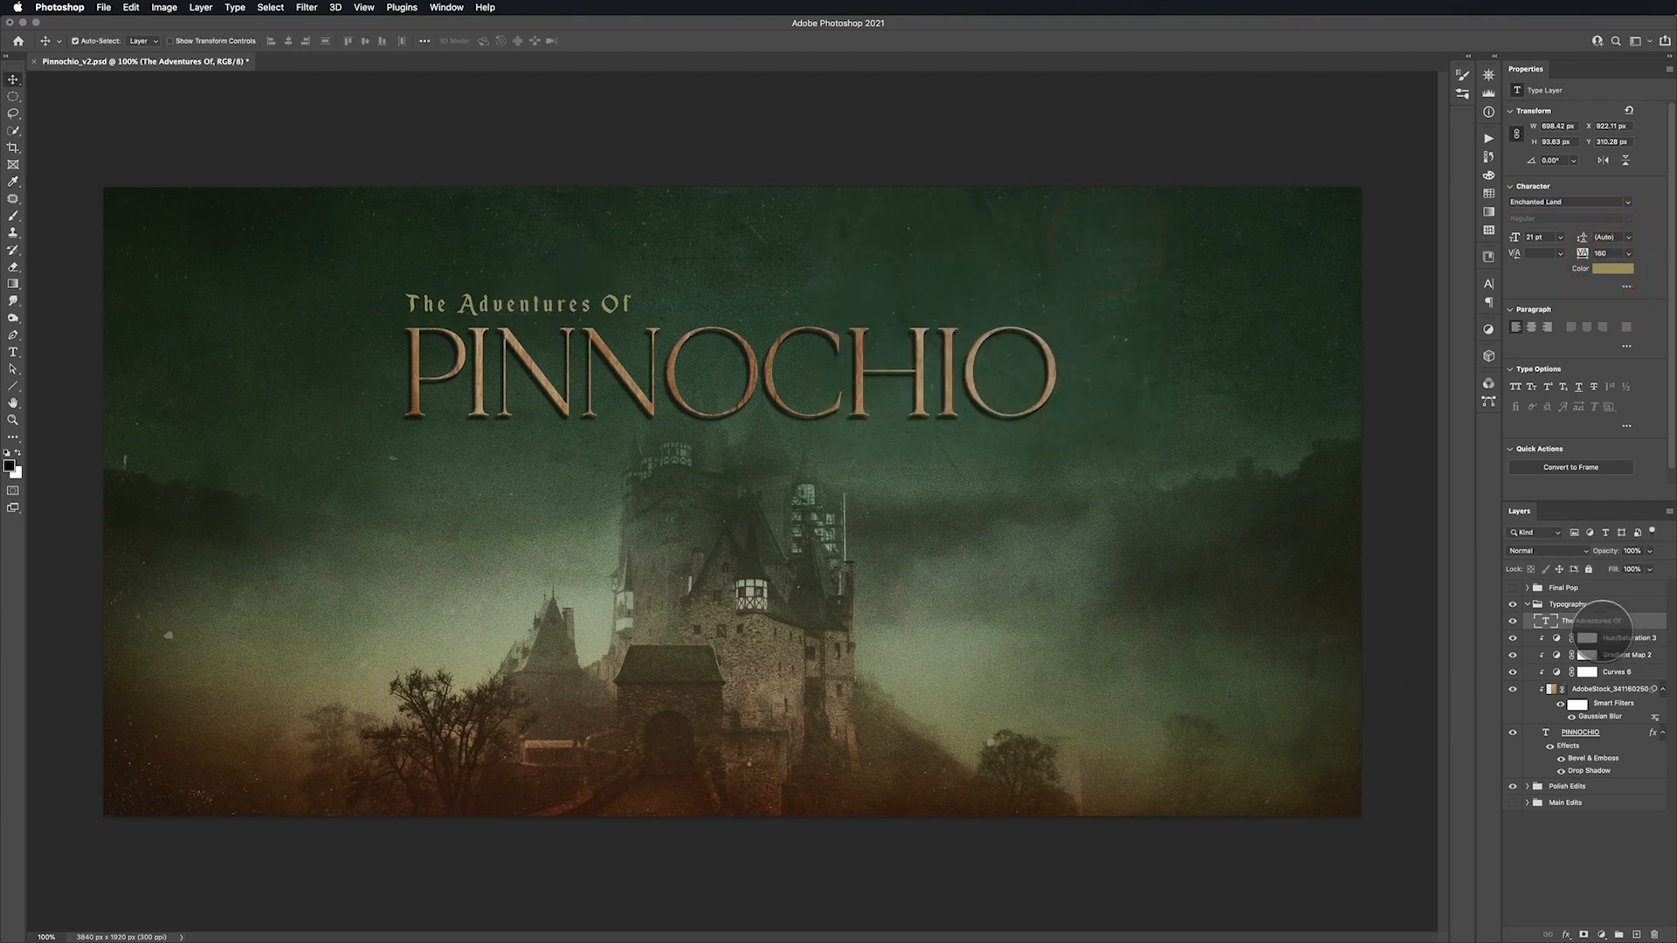
- Collapse the Typography group and toggle the Final Pop group's visibility to compare its effect, leaving it shown
click(1527, 604)
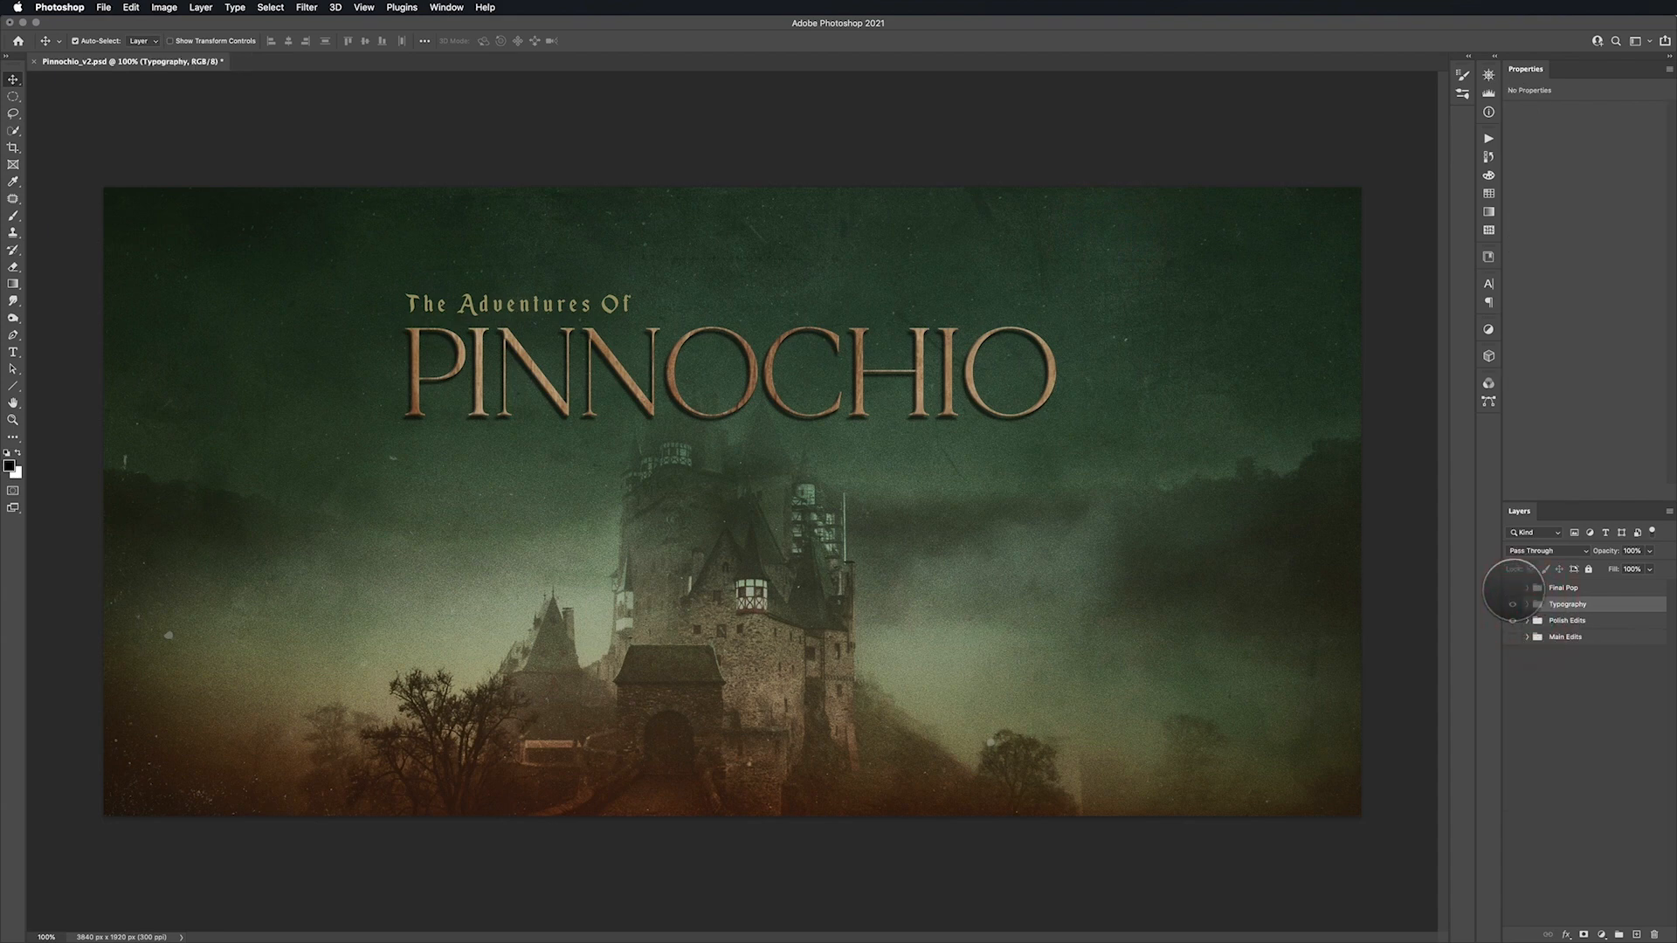
click(1513, 588)
click(1513, 587)
click(1512, 589)
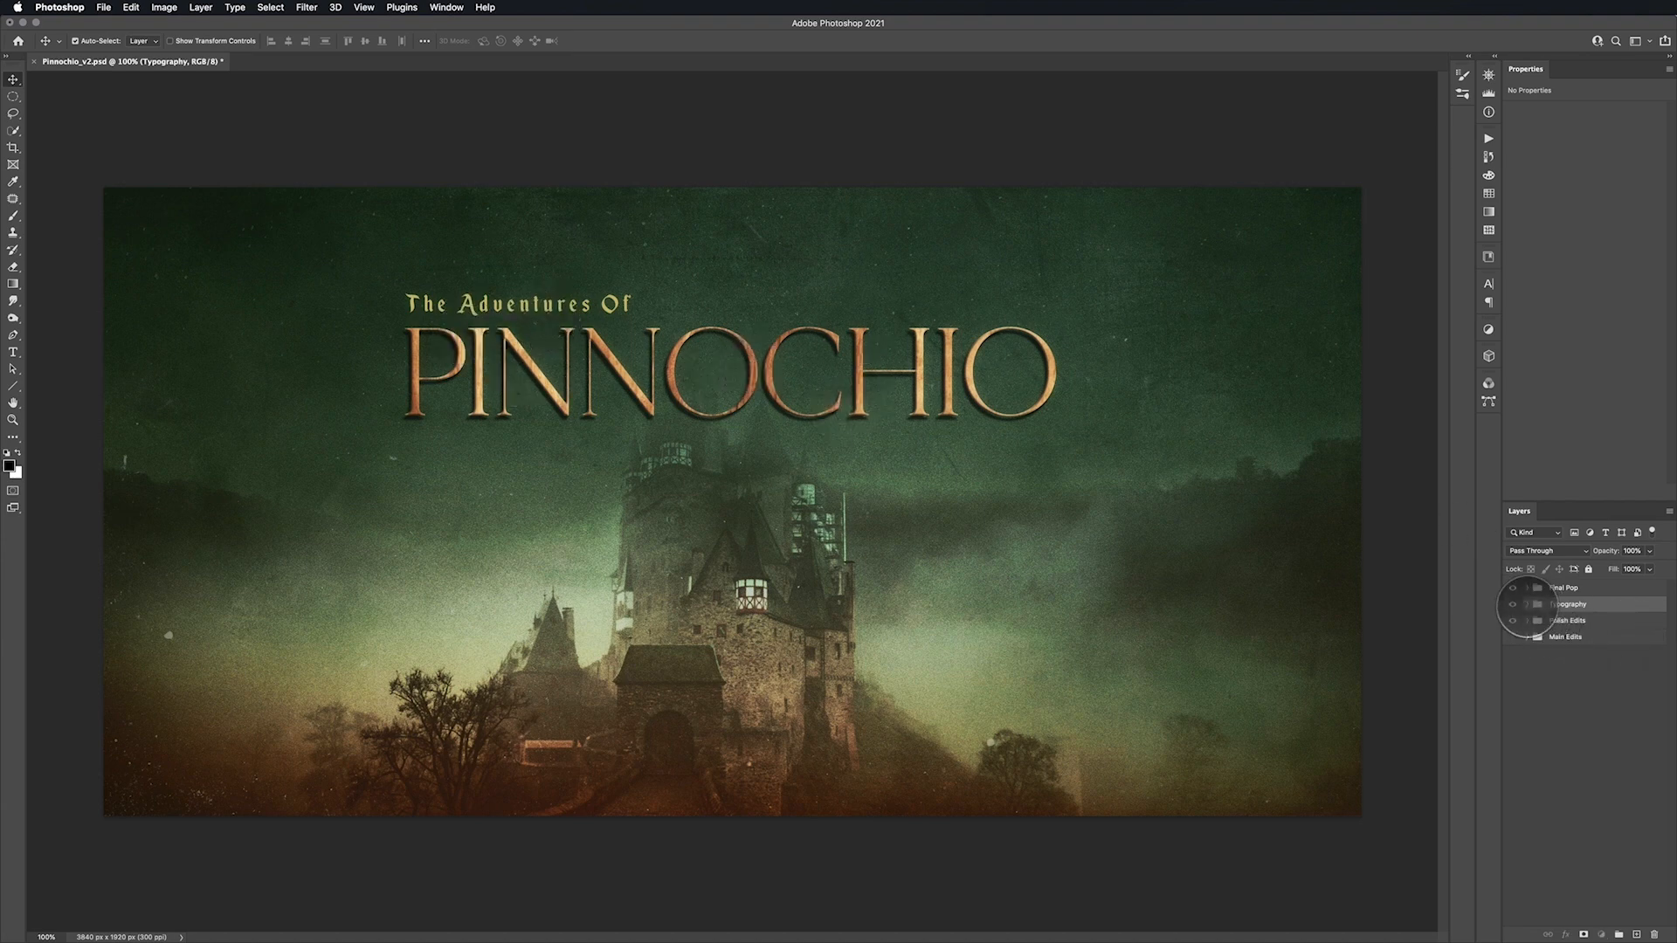
- Briefly expand and collapse the Typography group, and hide both the Final Pop and Typography groups
click(1526, 604)
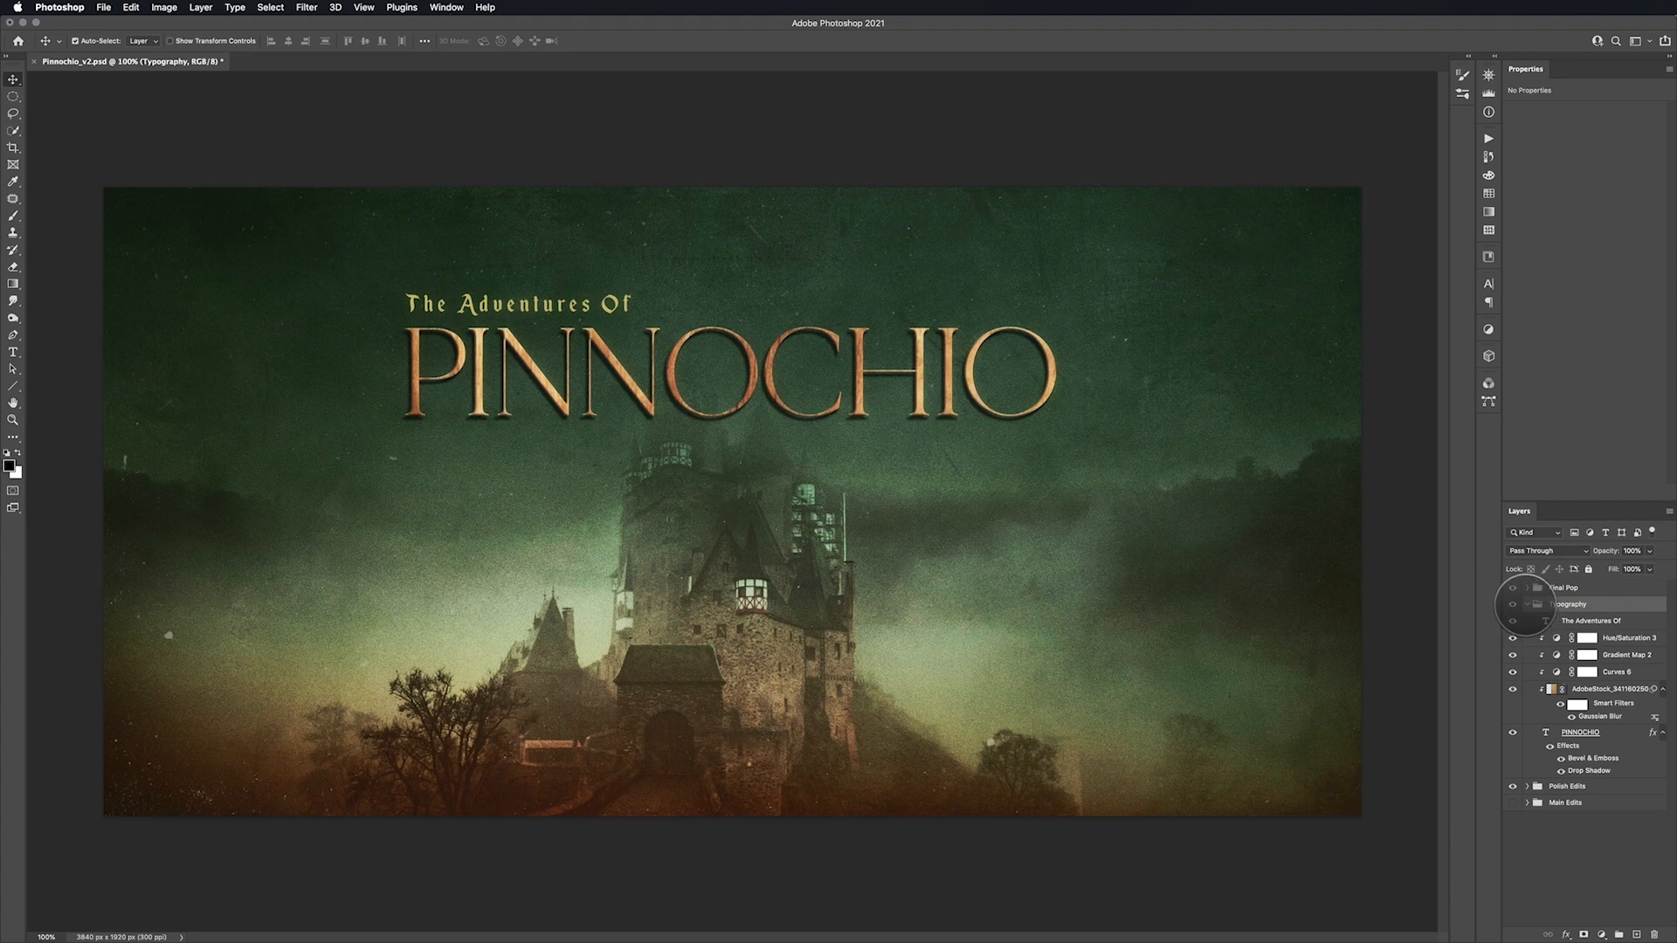
click(1526, 604)
click(1512, 587)
click(1513, 604)
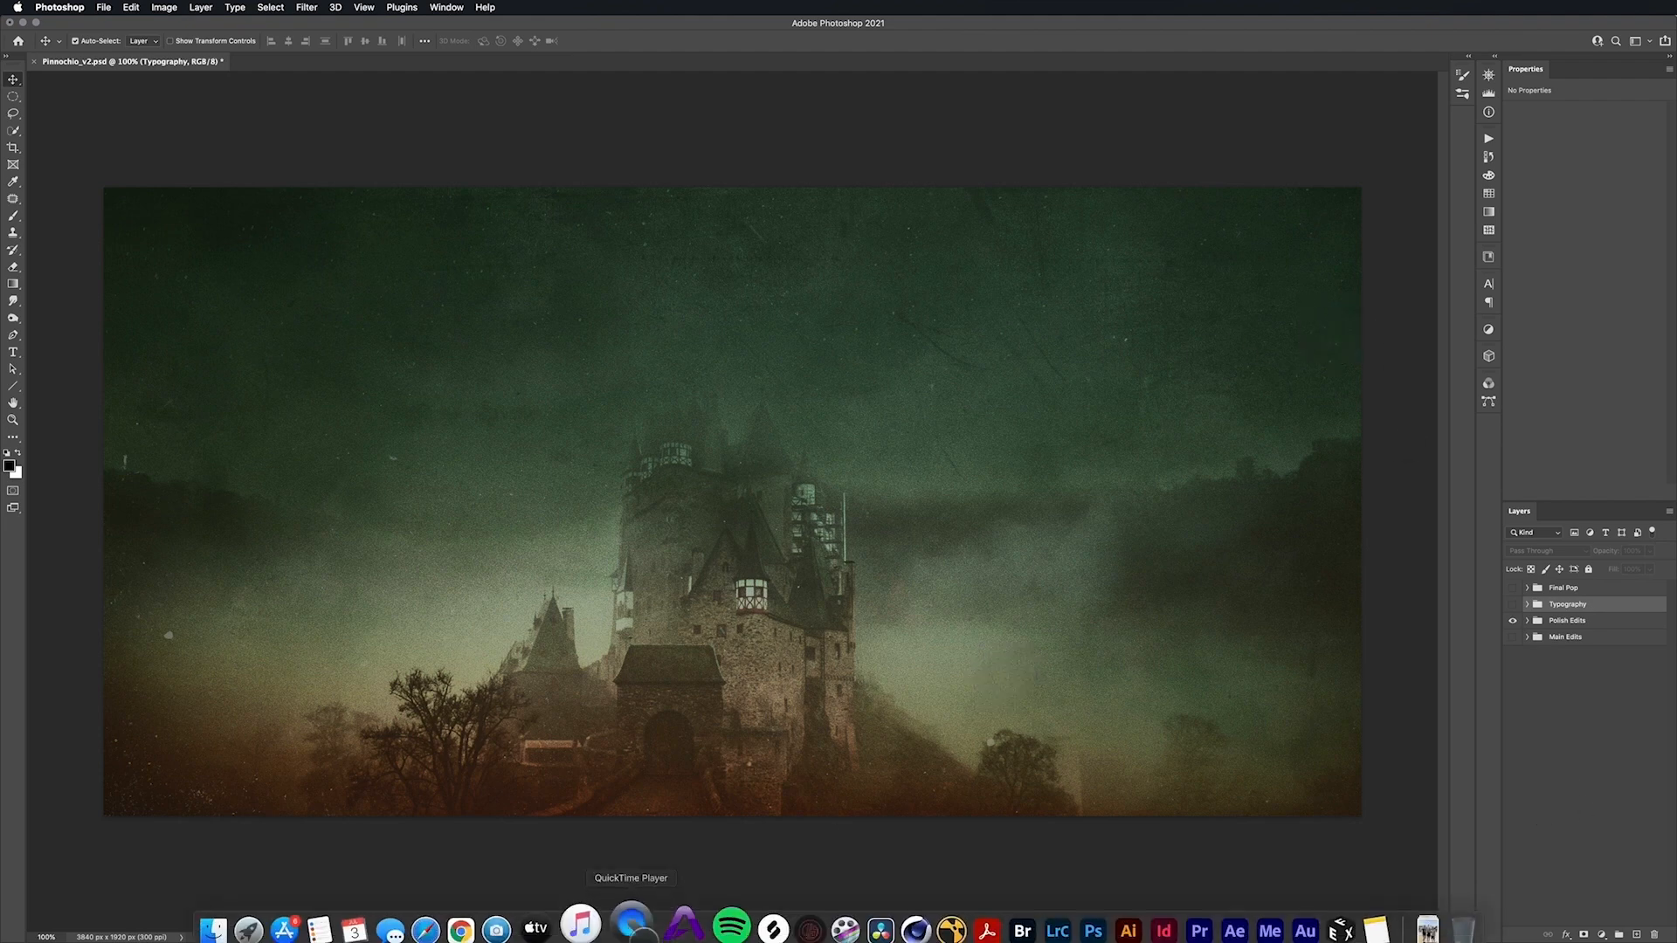
- Switch to Chrome to view the Pinocchio theatre poster reference on Pinterest, and return to Photoshop
click(491, 912)
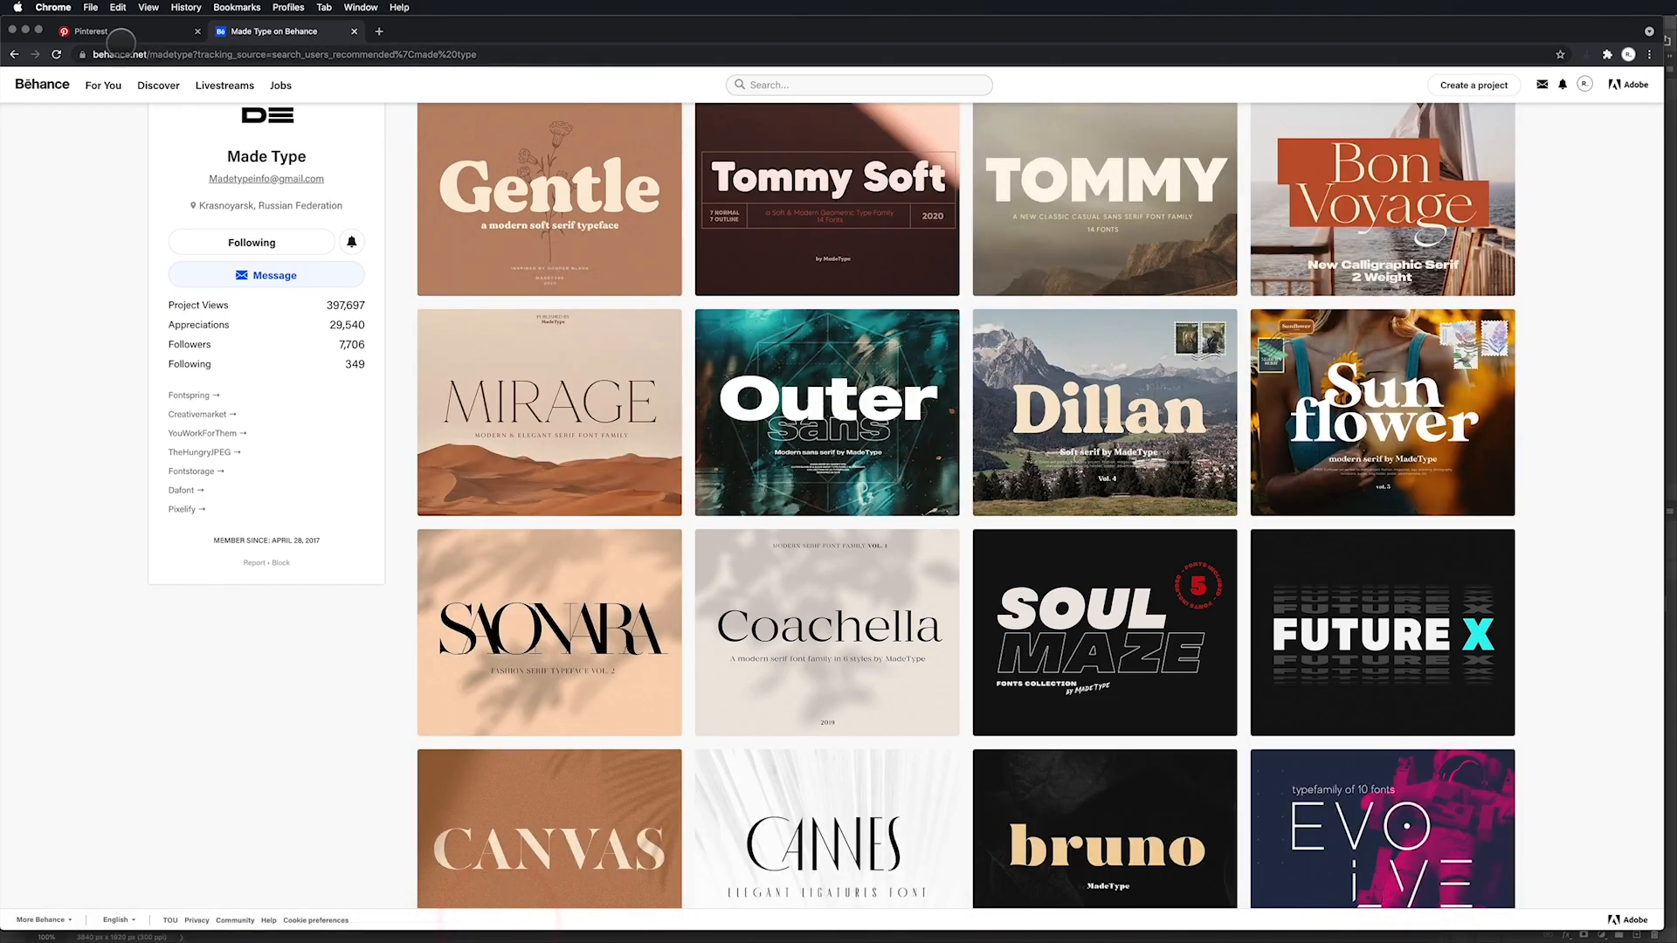
click(123, 35)
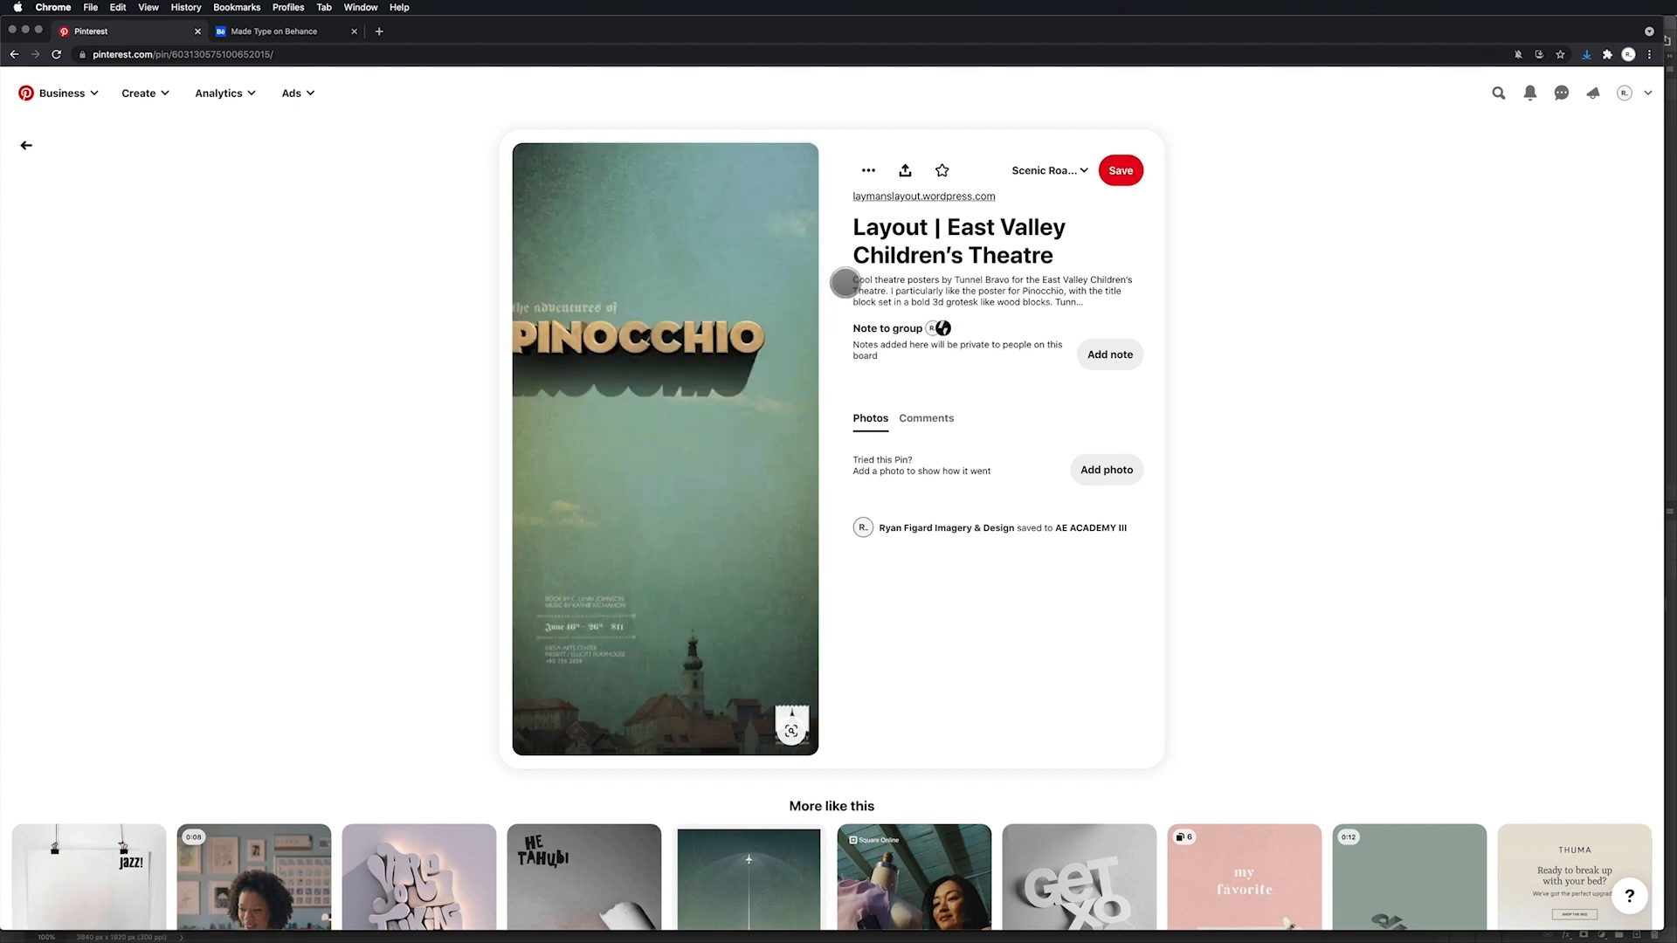
key(super+Tab)
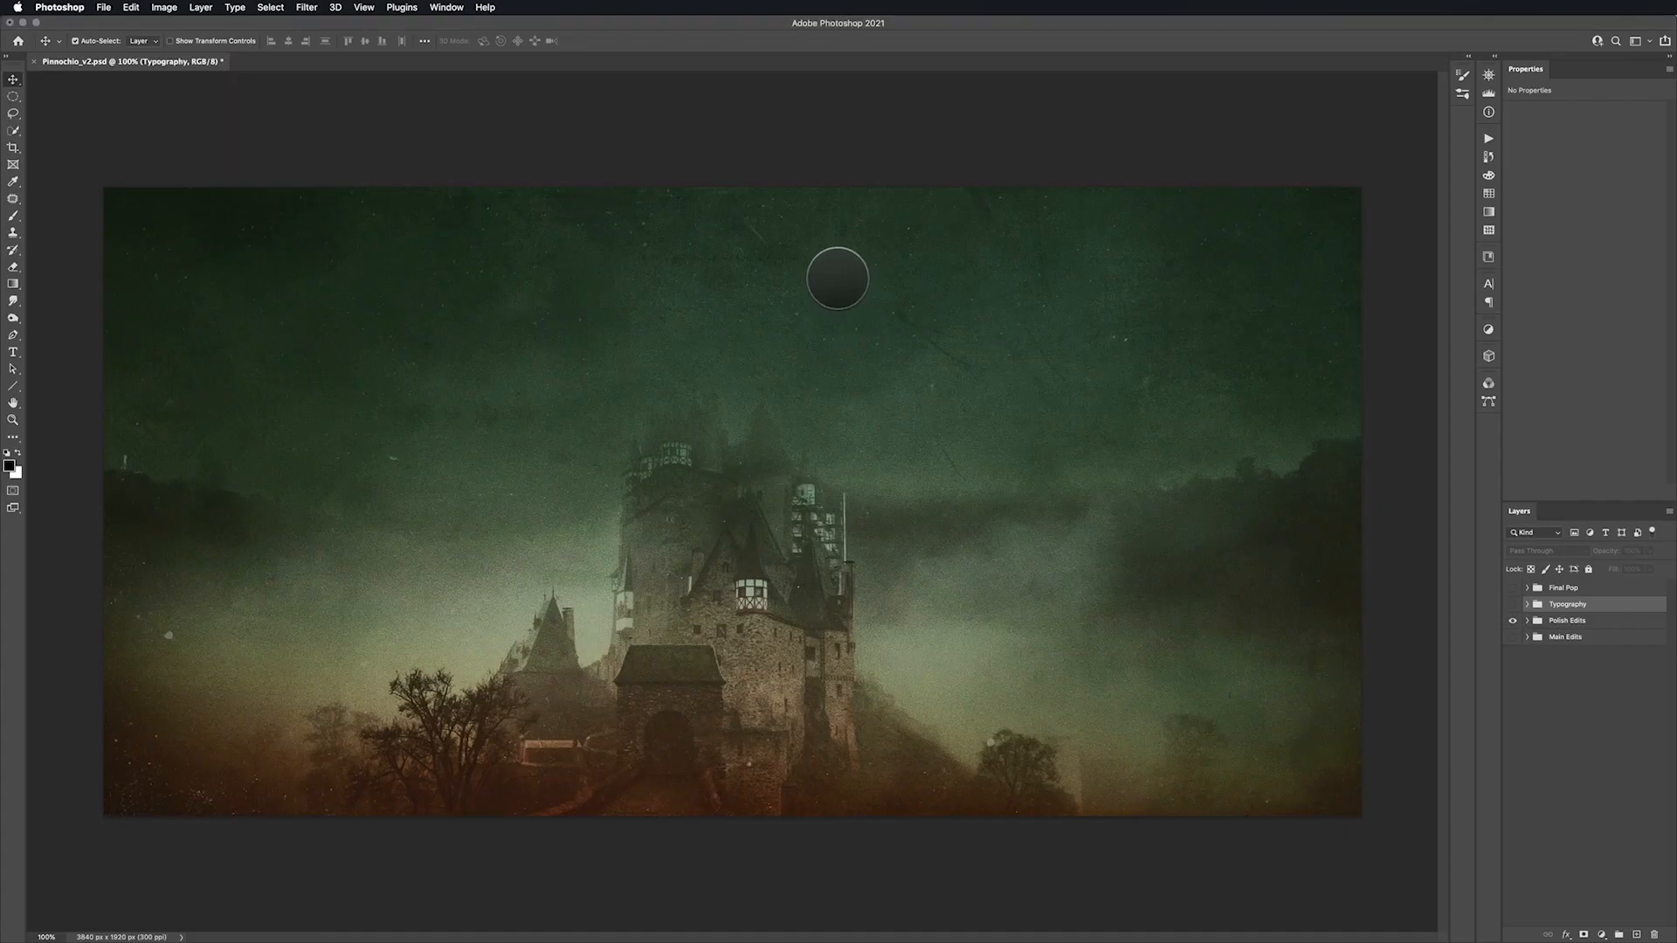
- Hide Photoshop to switch to After Effects, collapse the 07 - Camera Options folder, and select the 10 - Bonus Video 2 (Pinnochio) folder
click(58, 7)
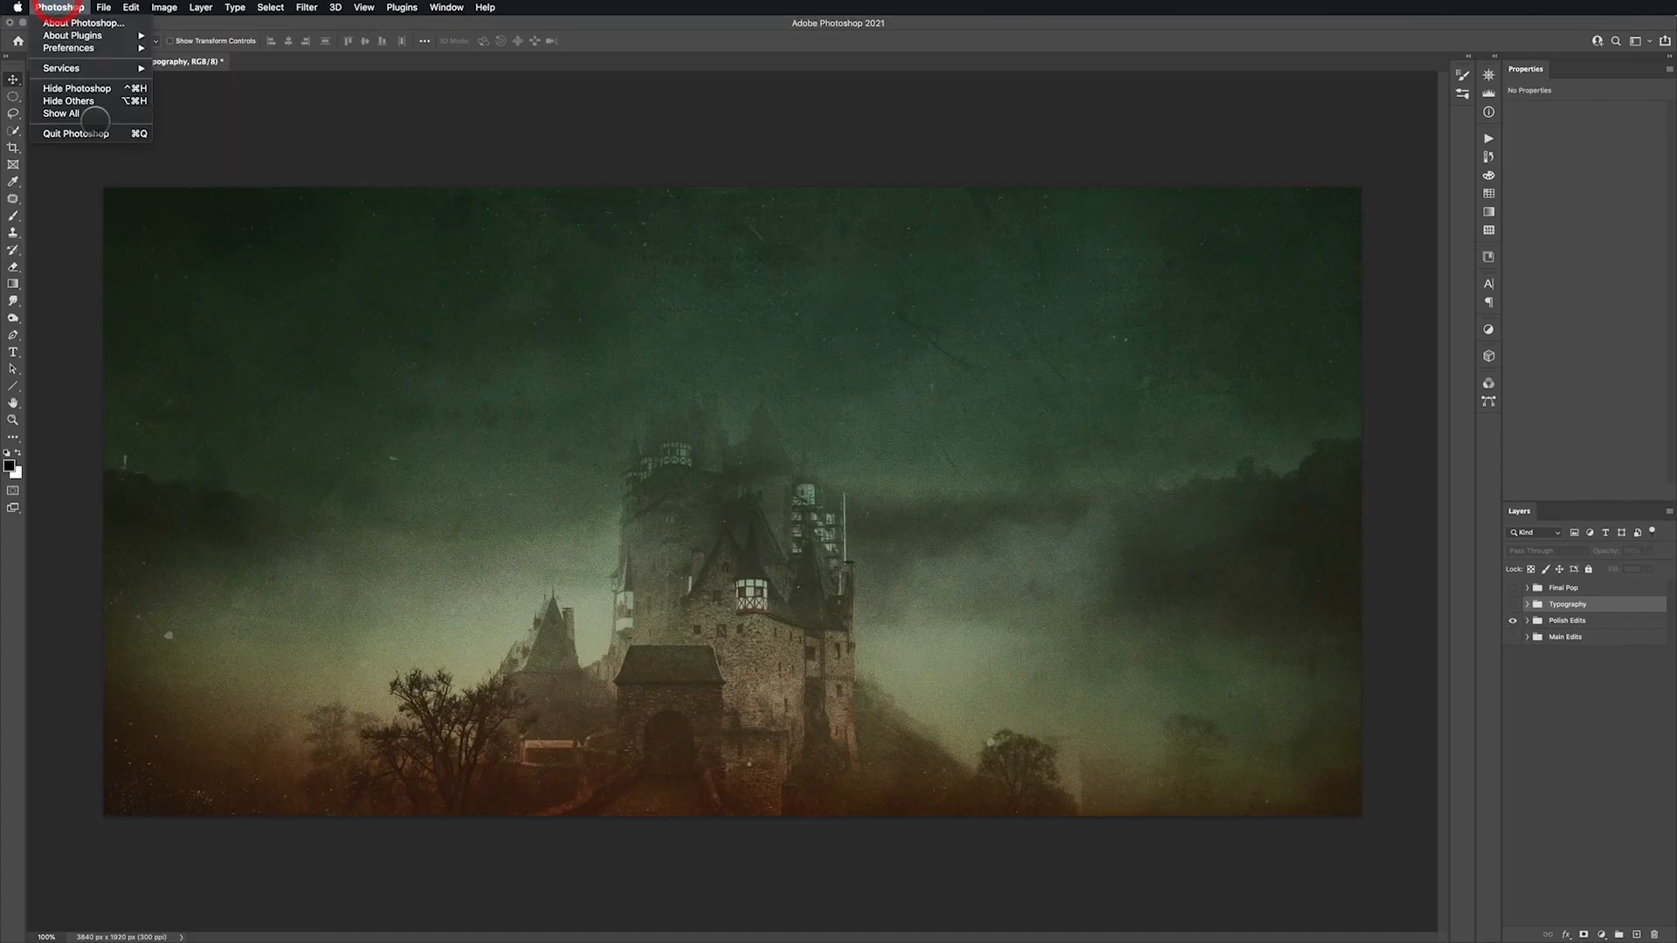
click(84, 87)
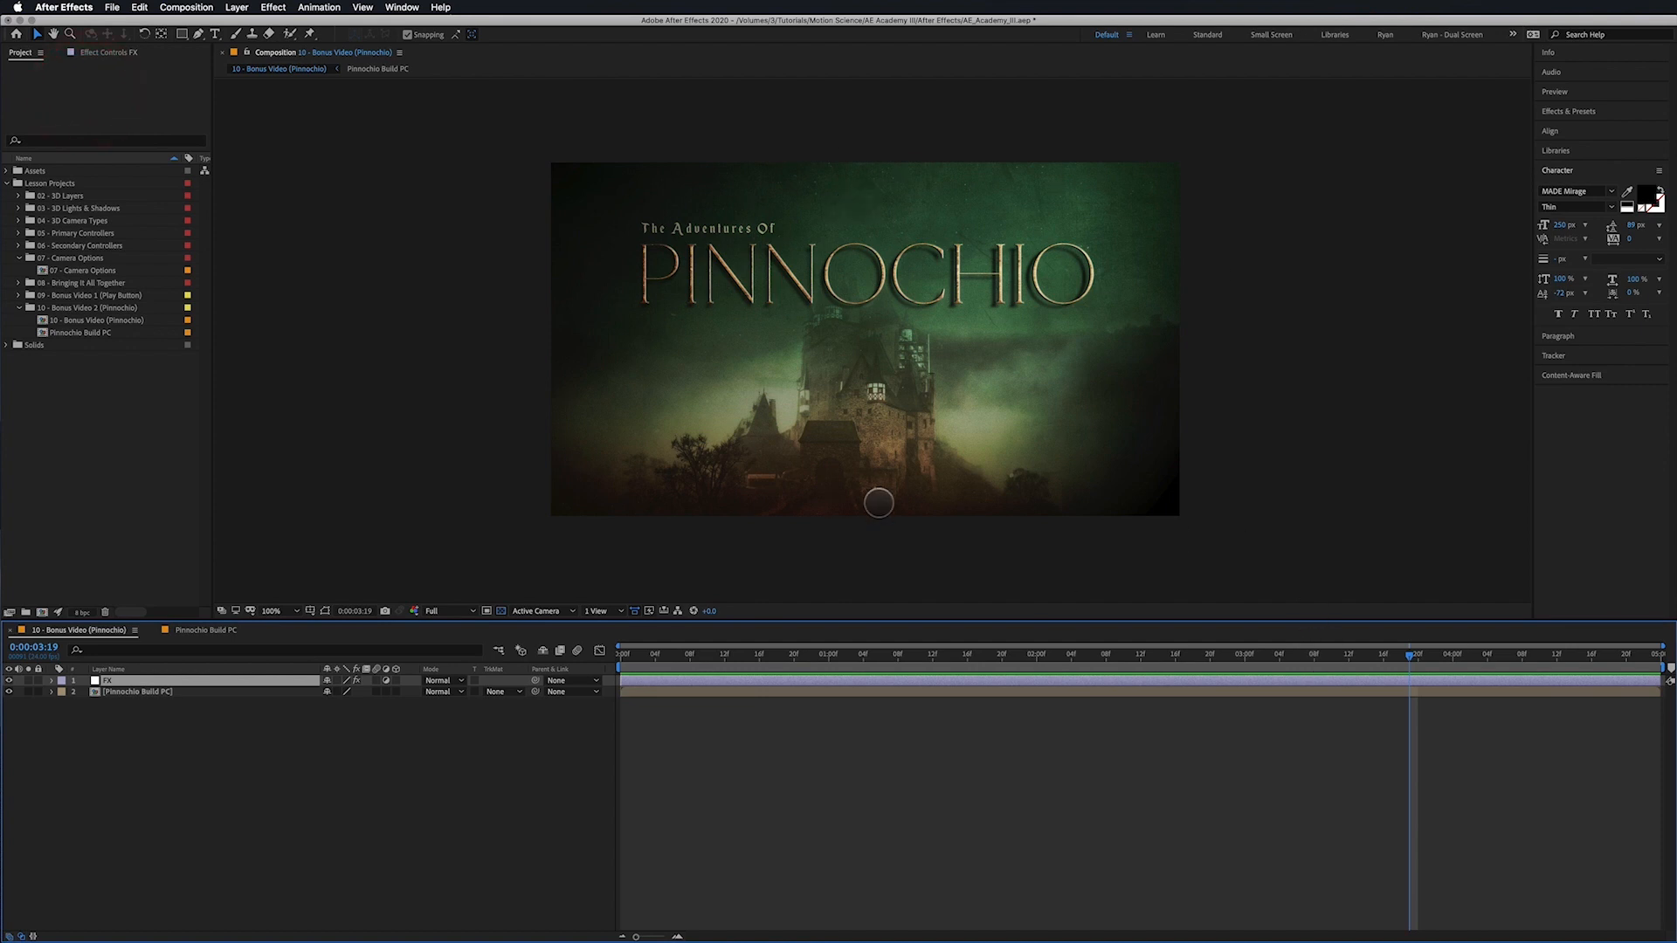
click(18, 258)
click(70, 296)
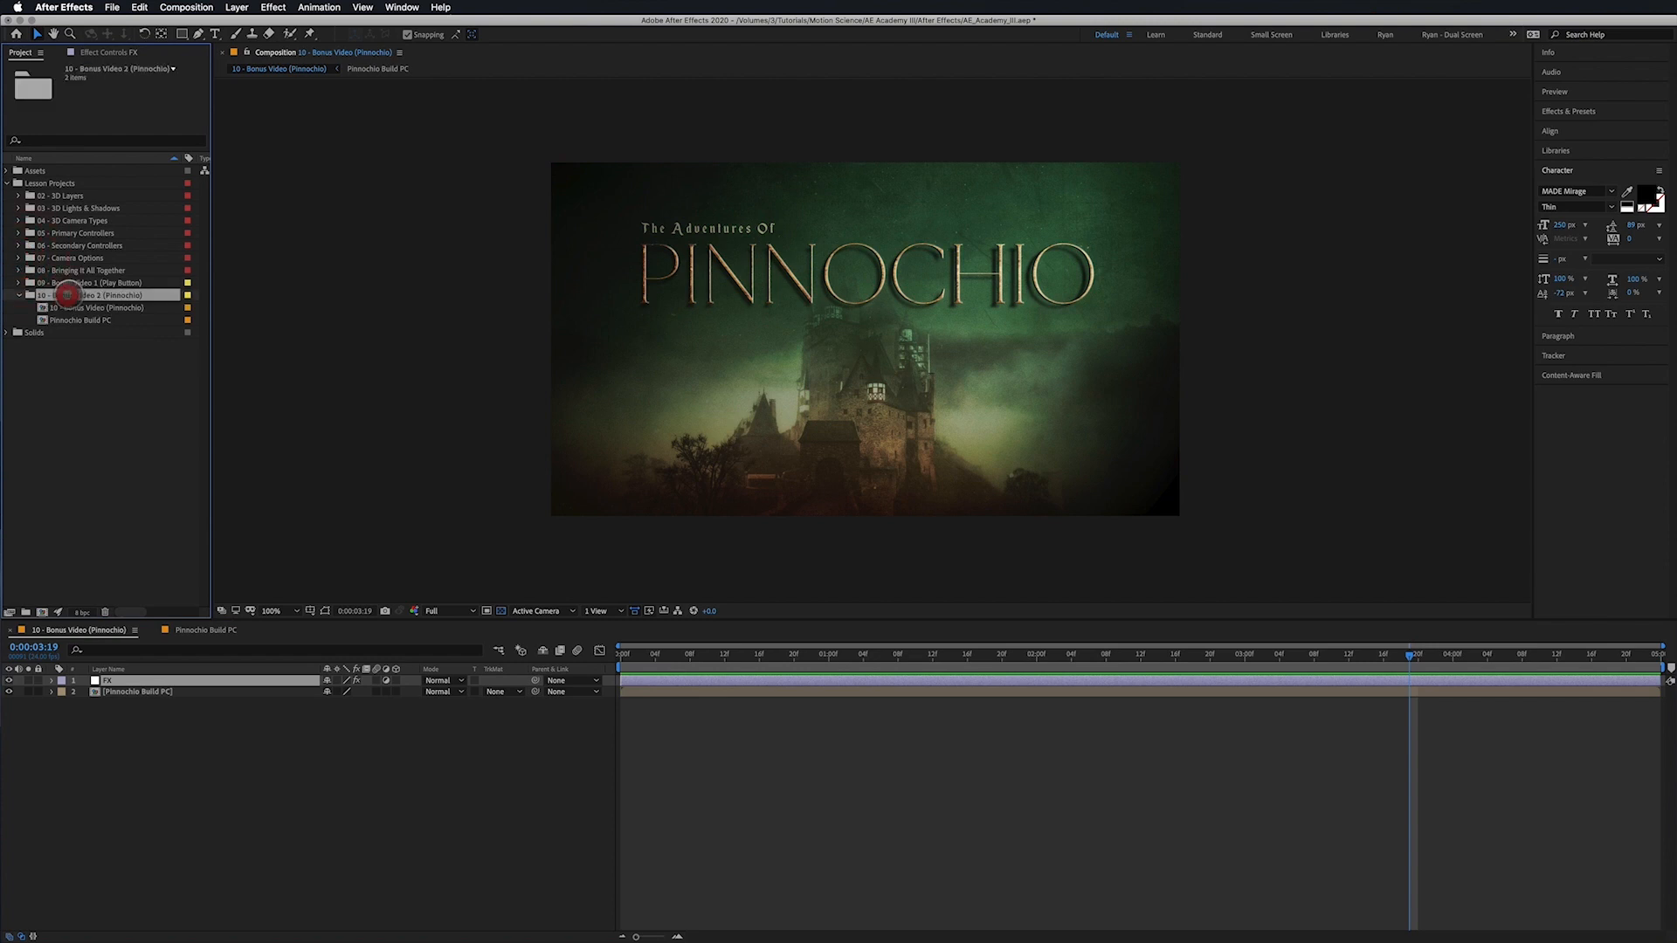
- Create a 1920 x 1080, 24 fps composition named 10 - Bonus Video 2 (Tutorial Build), lasting 0:00:05:00, with the Classic 3D renderer
click(41, 611)
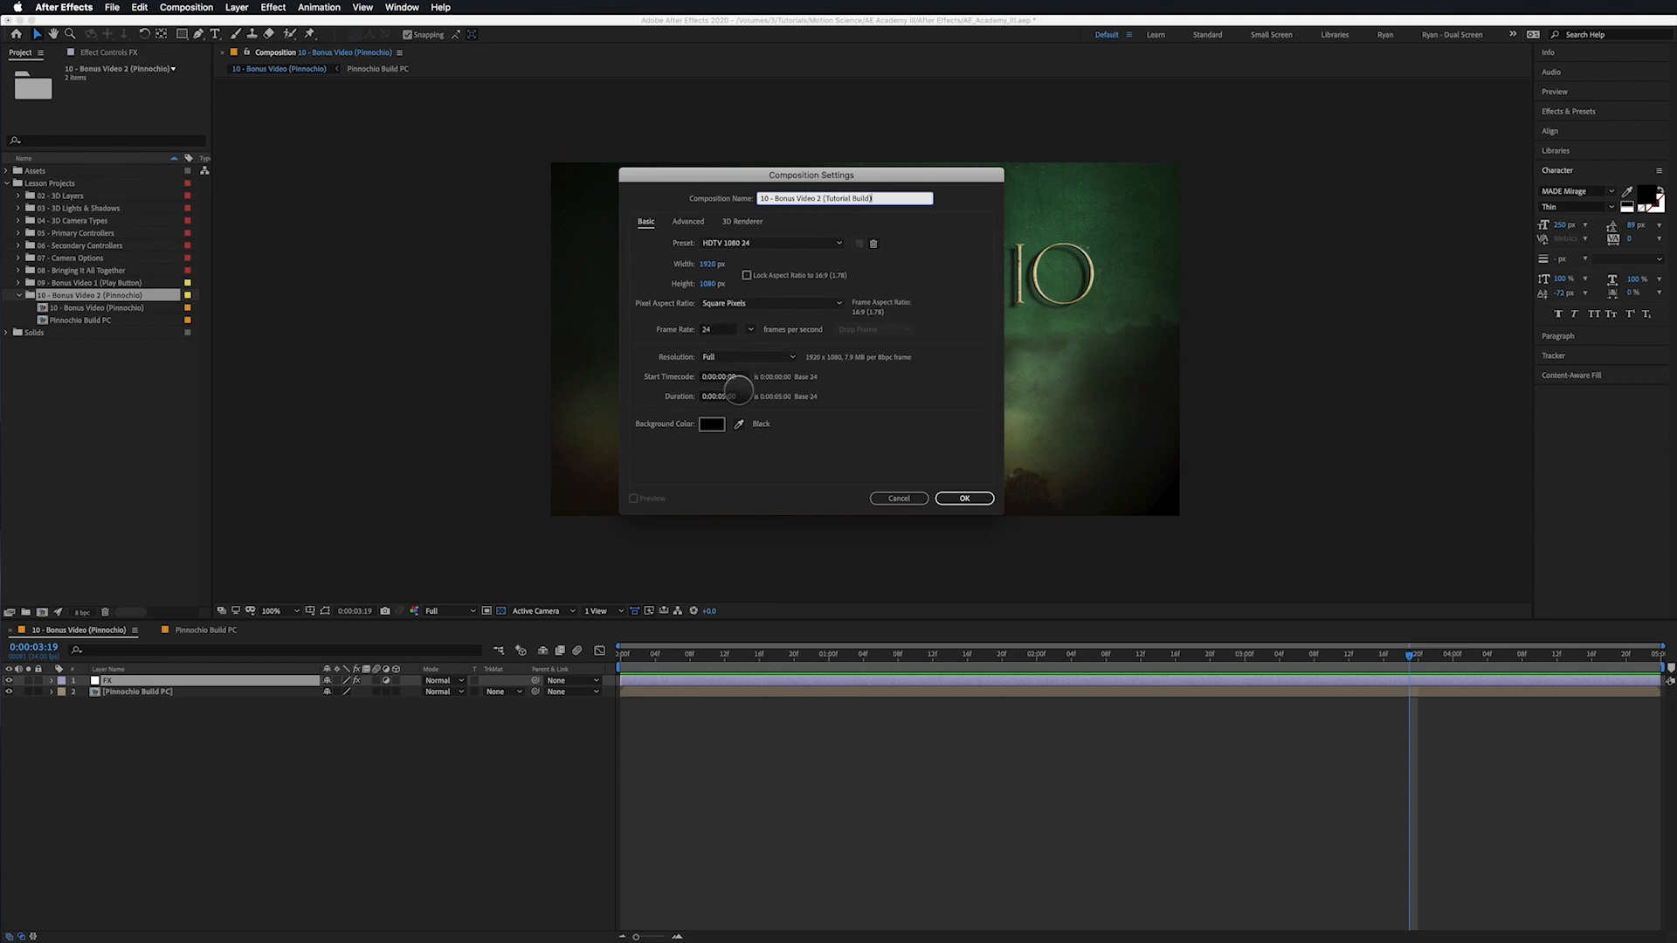
click(723, 396)
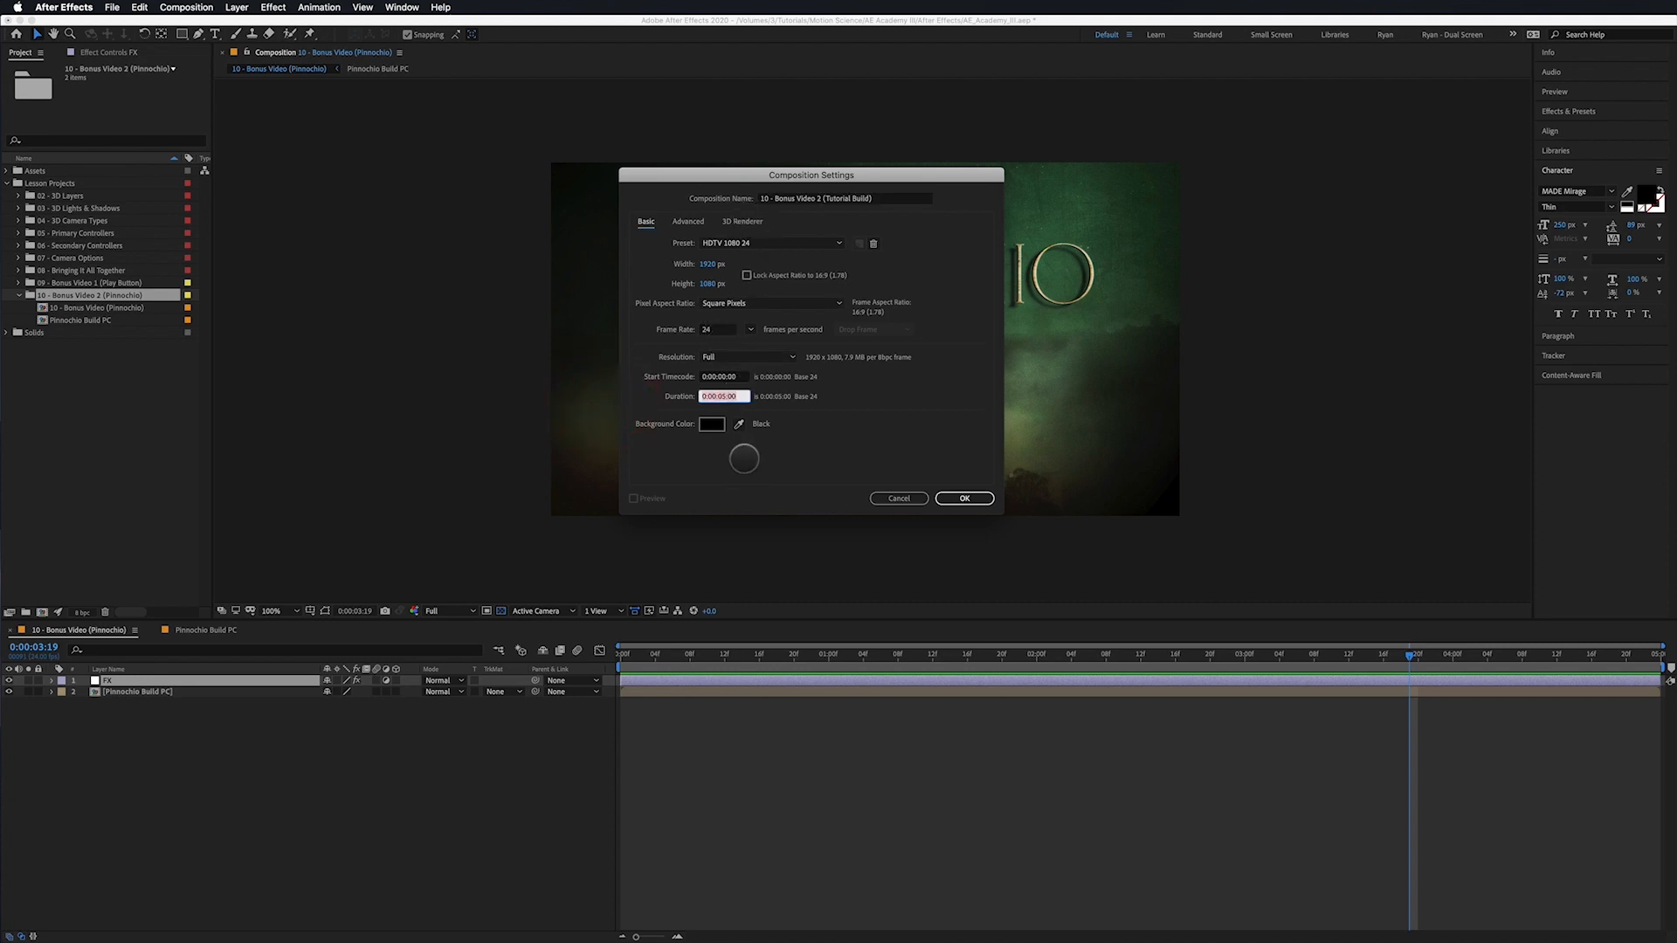
click(741, 223)
click(698, 279)
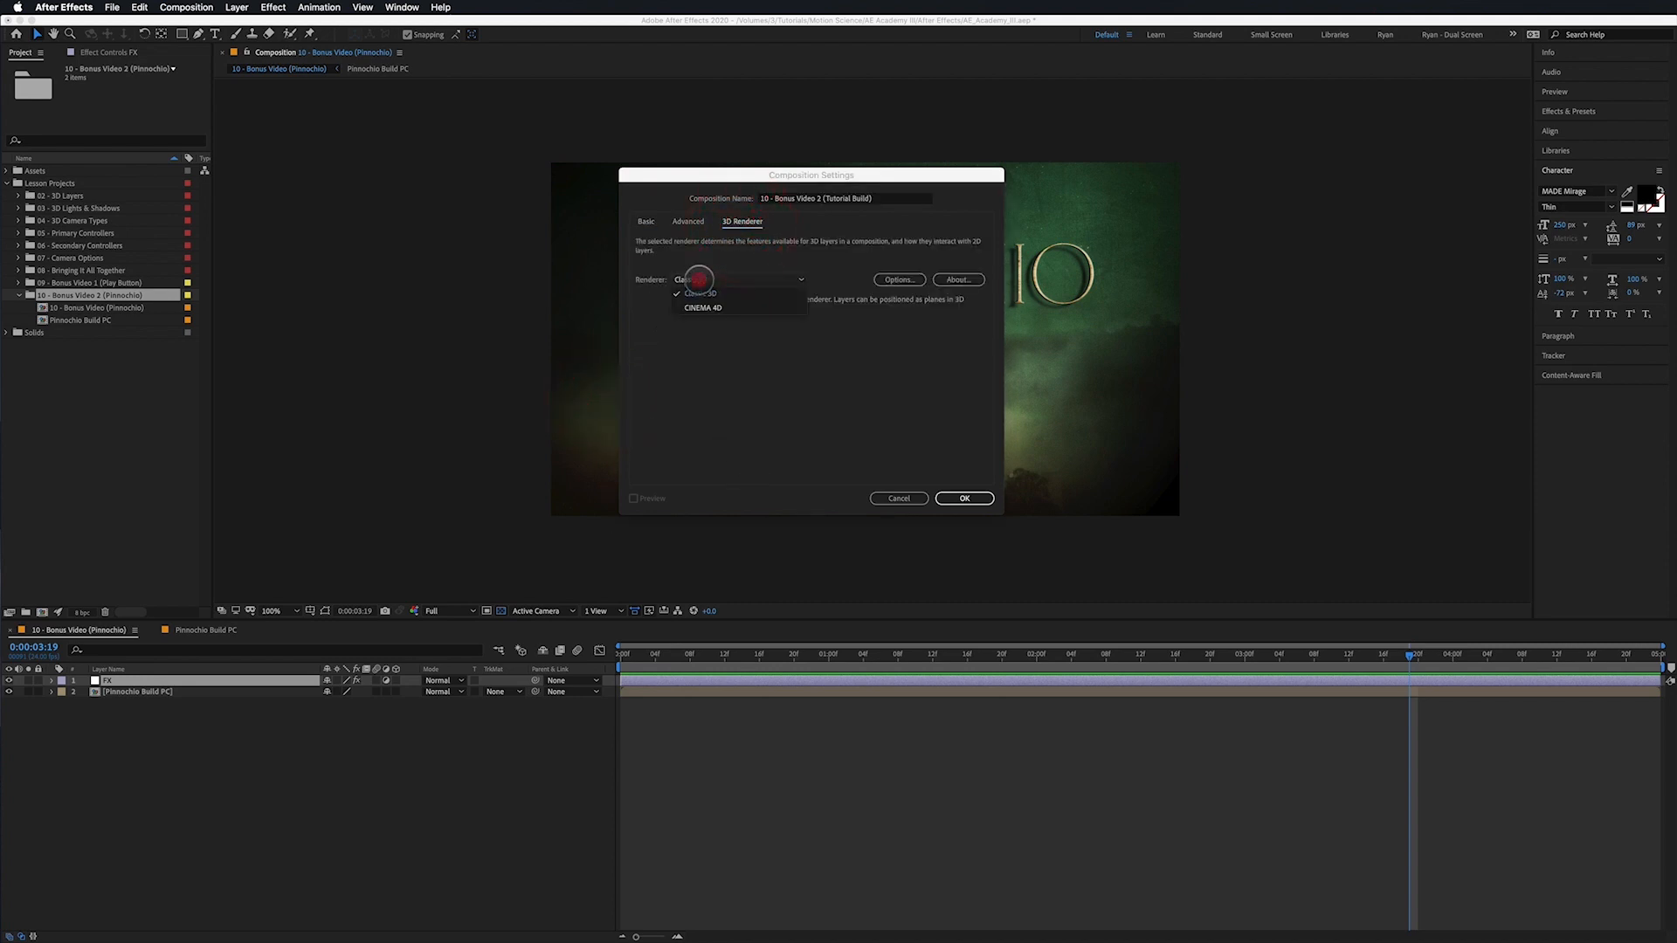
click(697, 286)
click(960, 497)
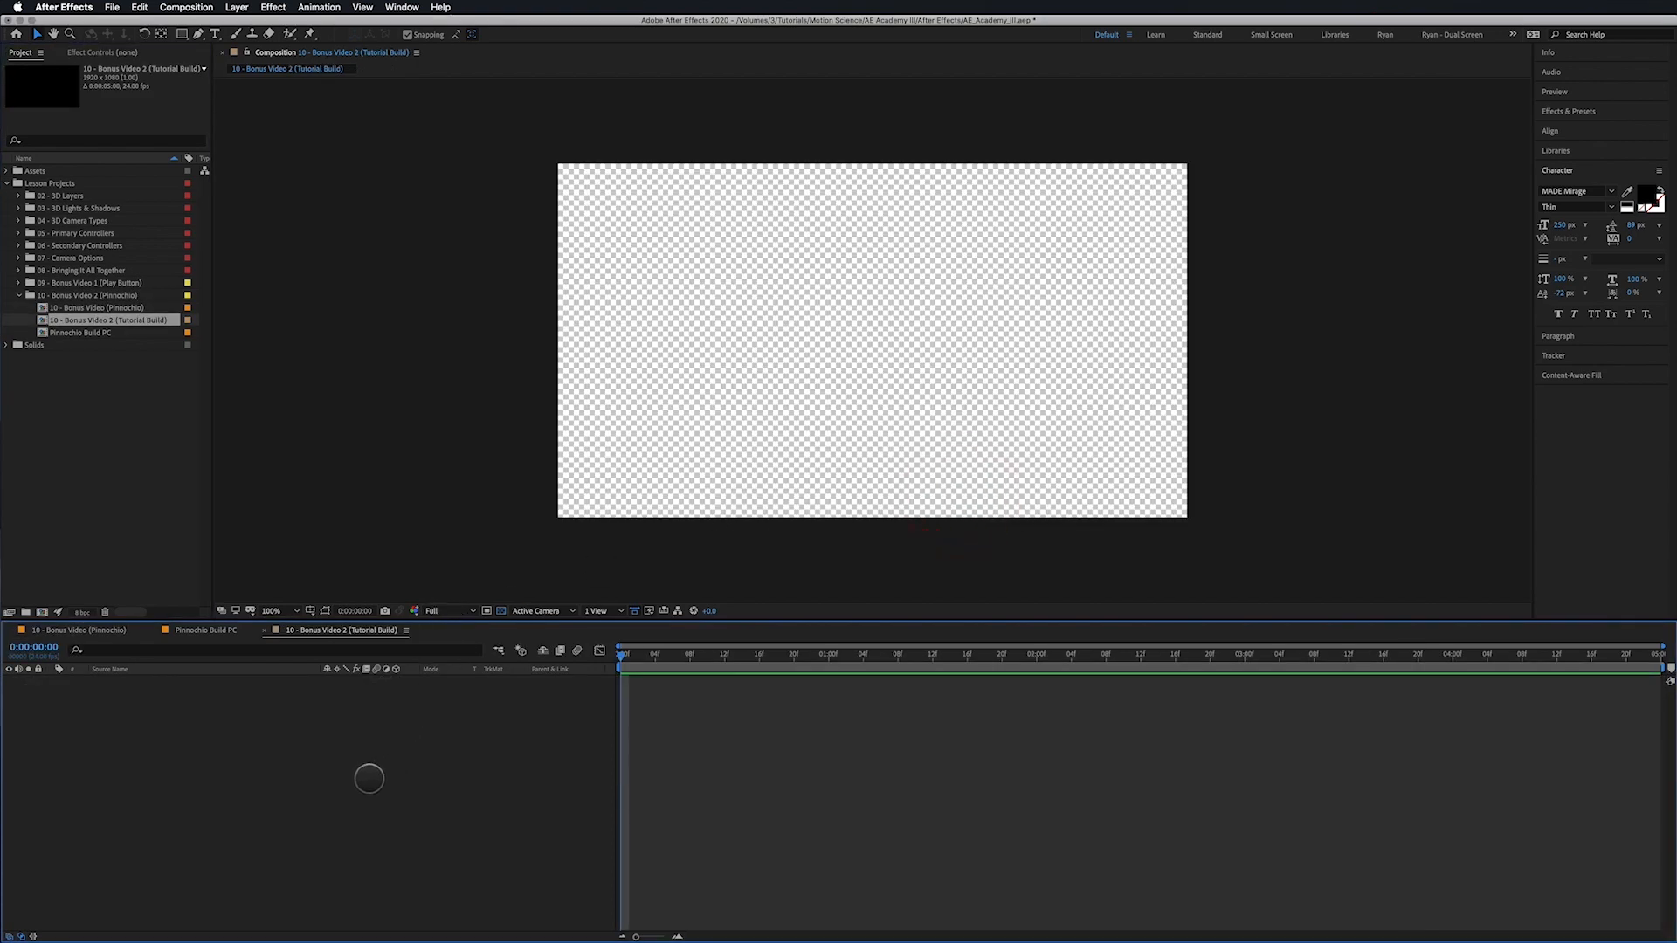
- Expand the Assets folder and add Pinnochio_BG.jpg to the composition as a layer
click(8, 170)
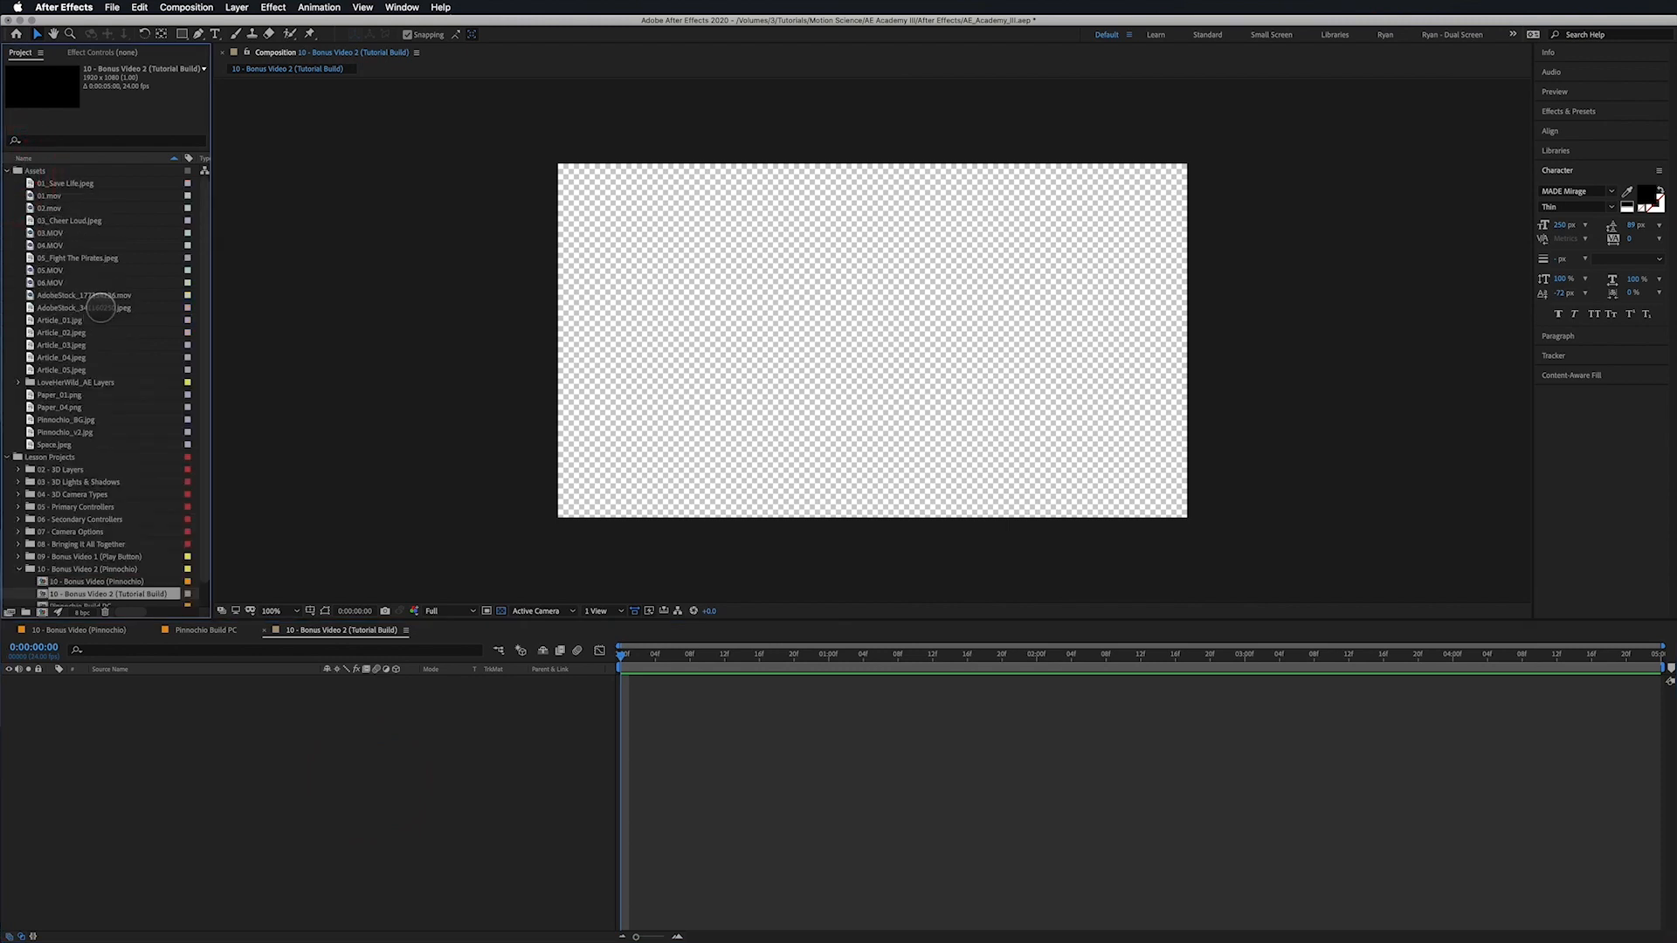
click(98, 308)
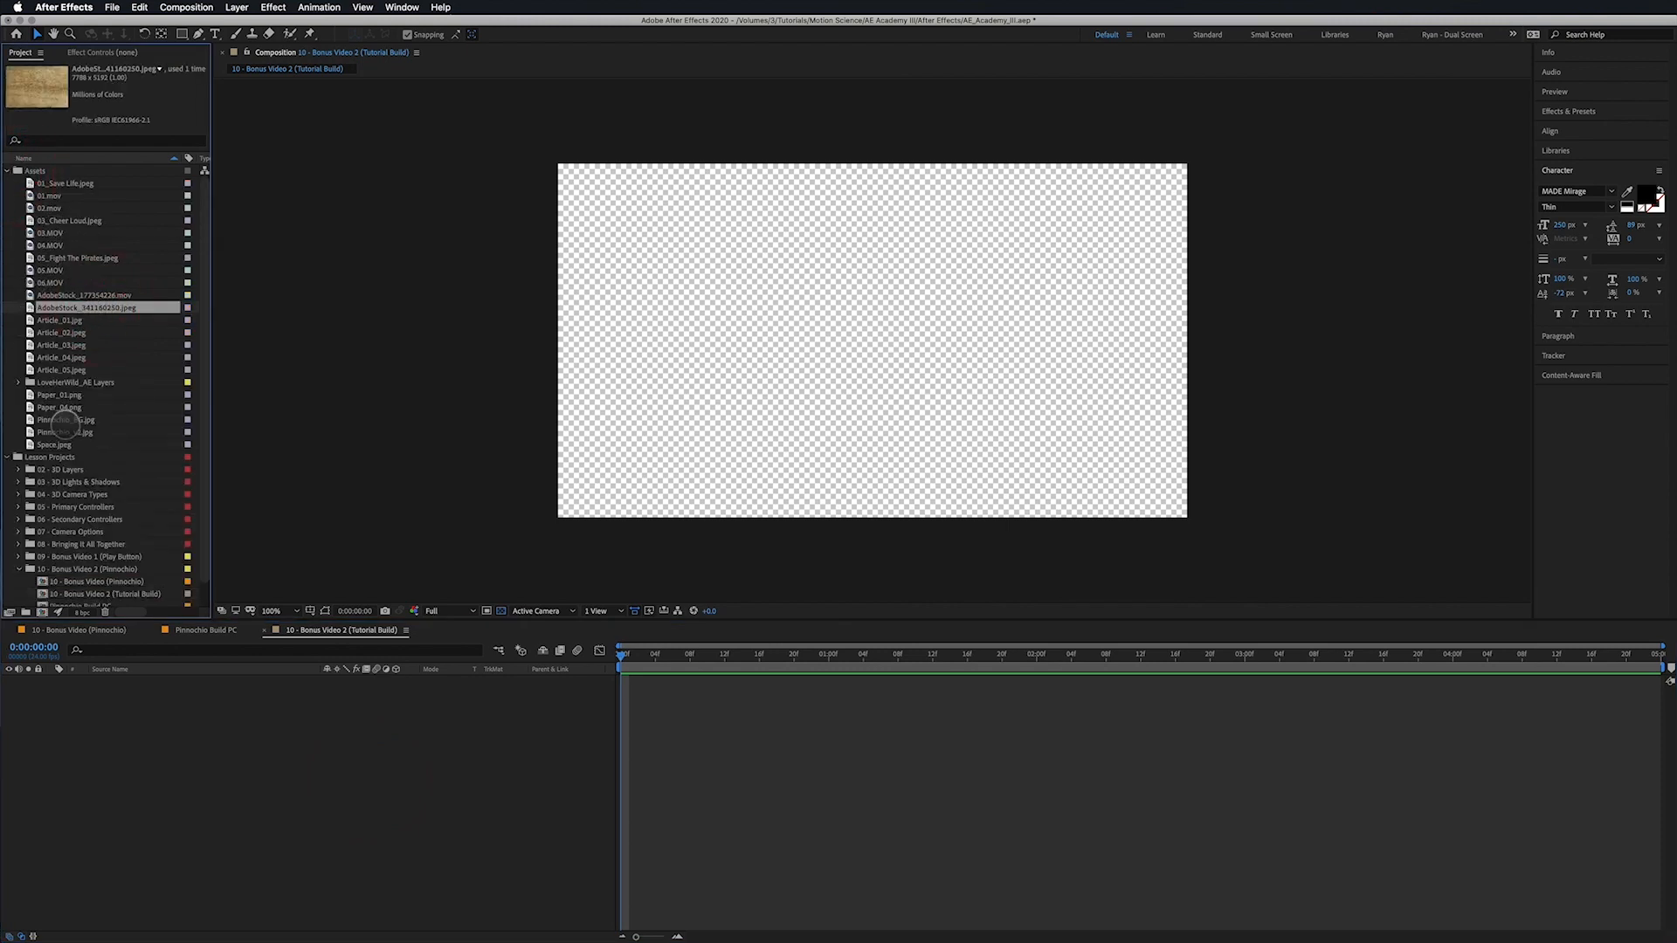
drag(65, 420, 157, 723)
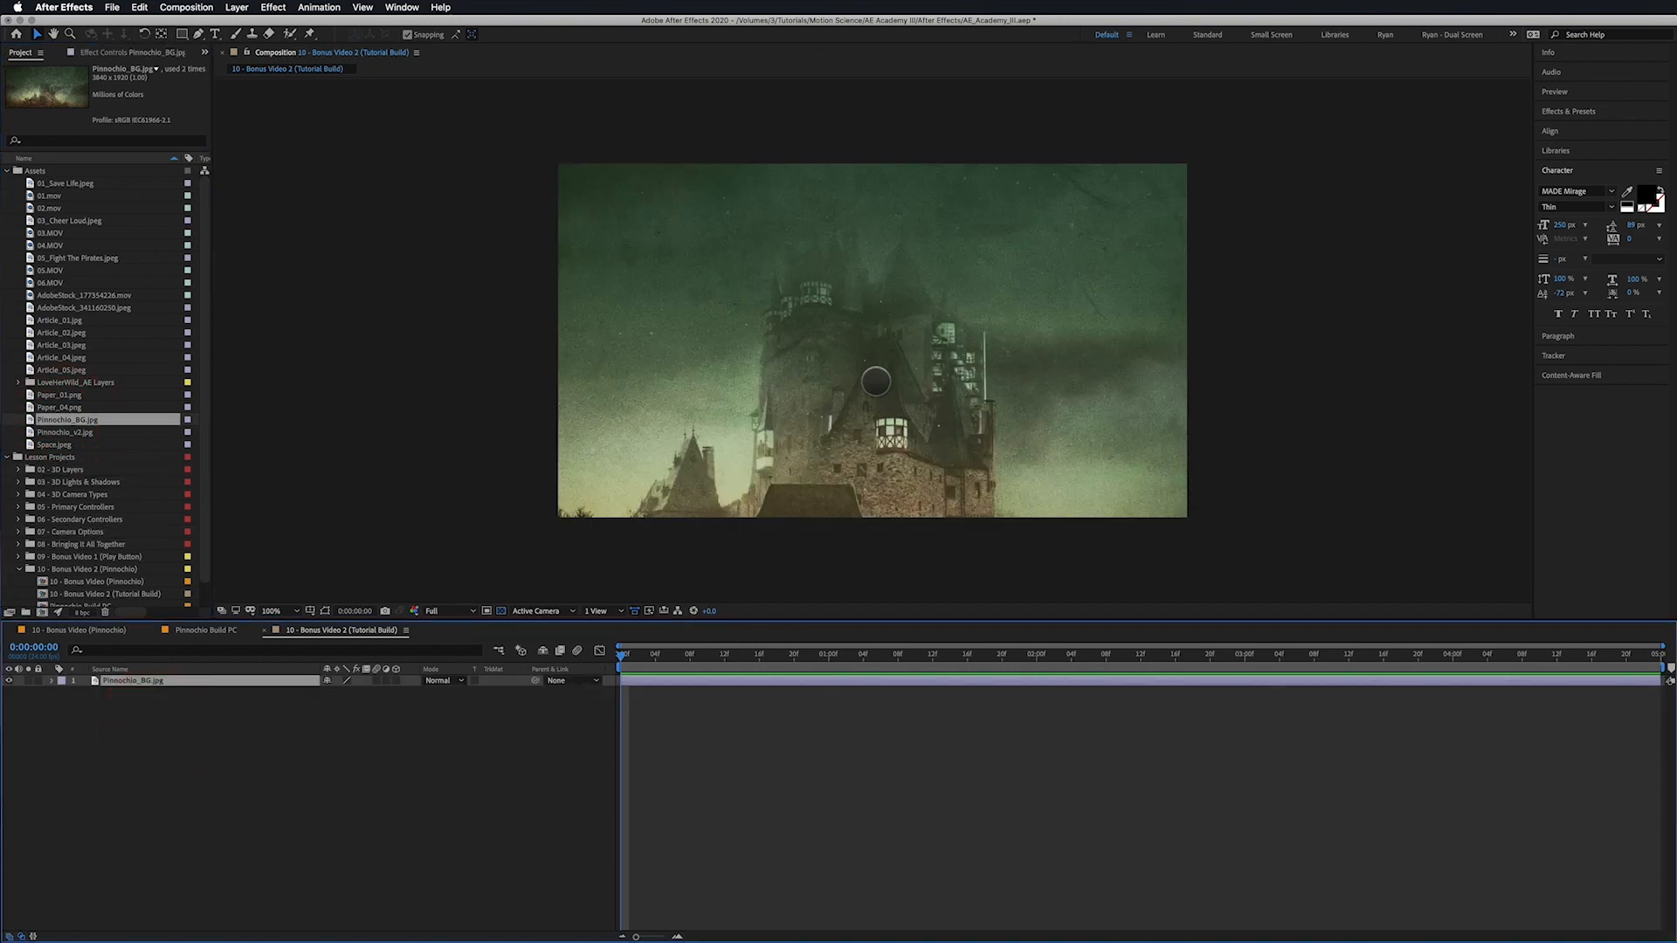
- Try fitting the Pinnochio_BG.jpg layer to the composition's width
right_click(173, 682)
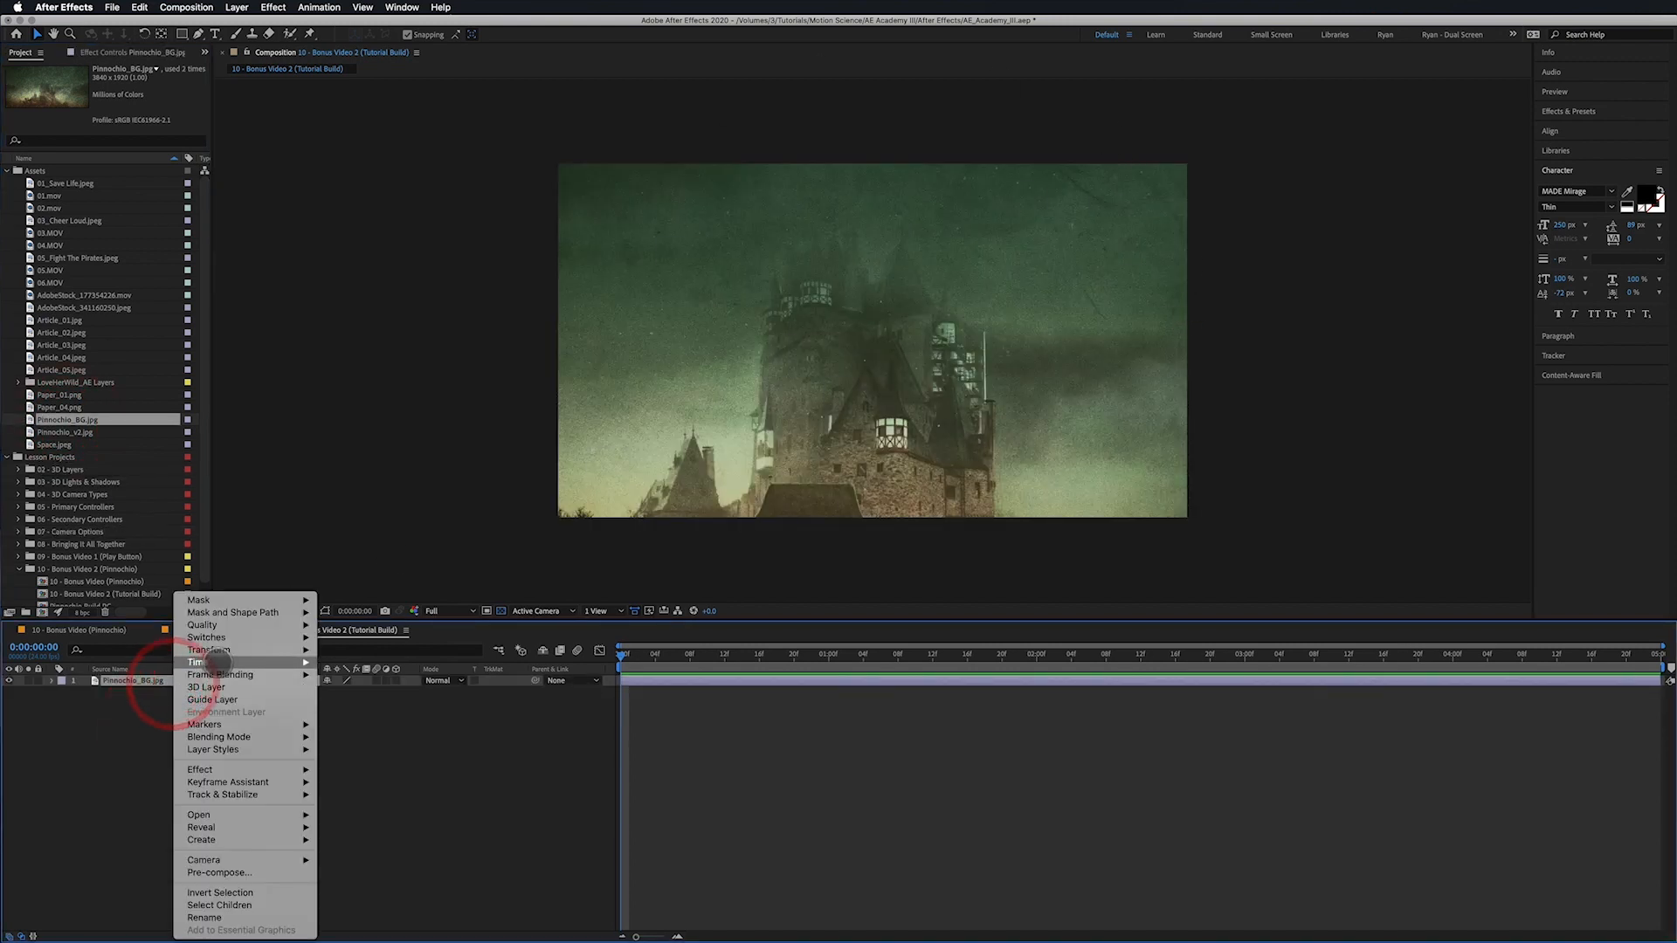
mouse_move(253, 650)
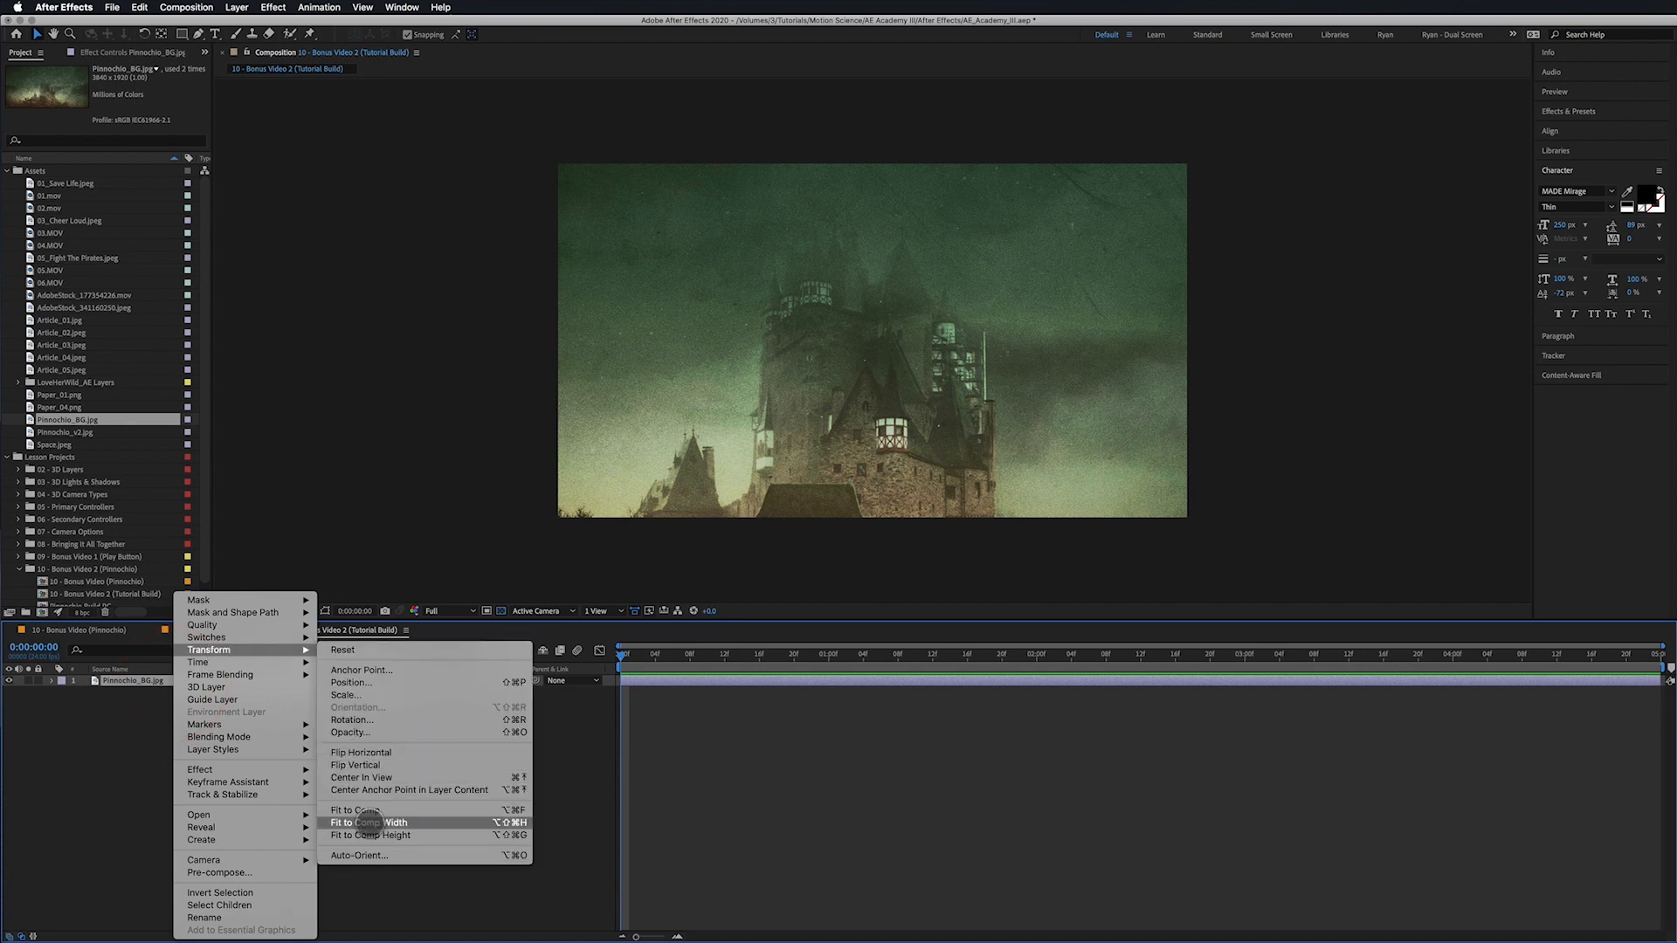
click(367, 823)
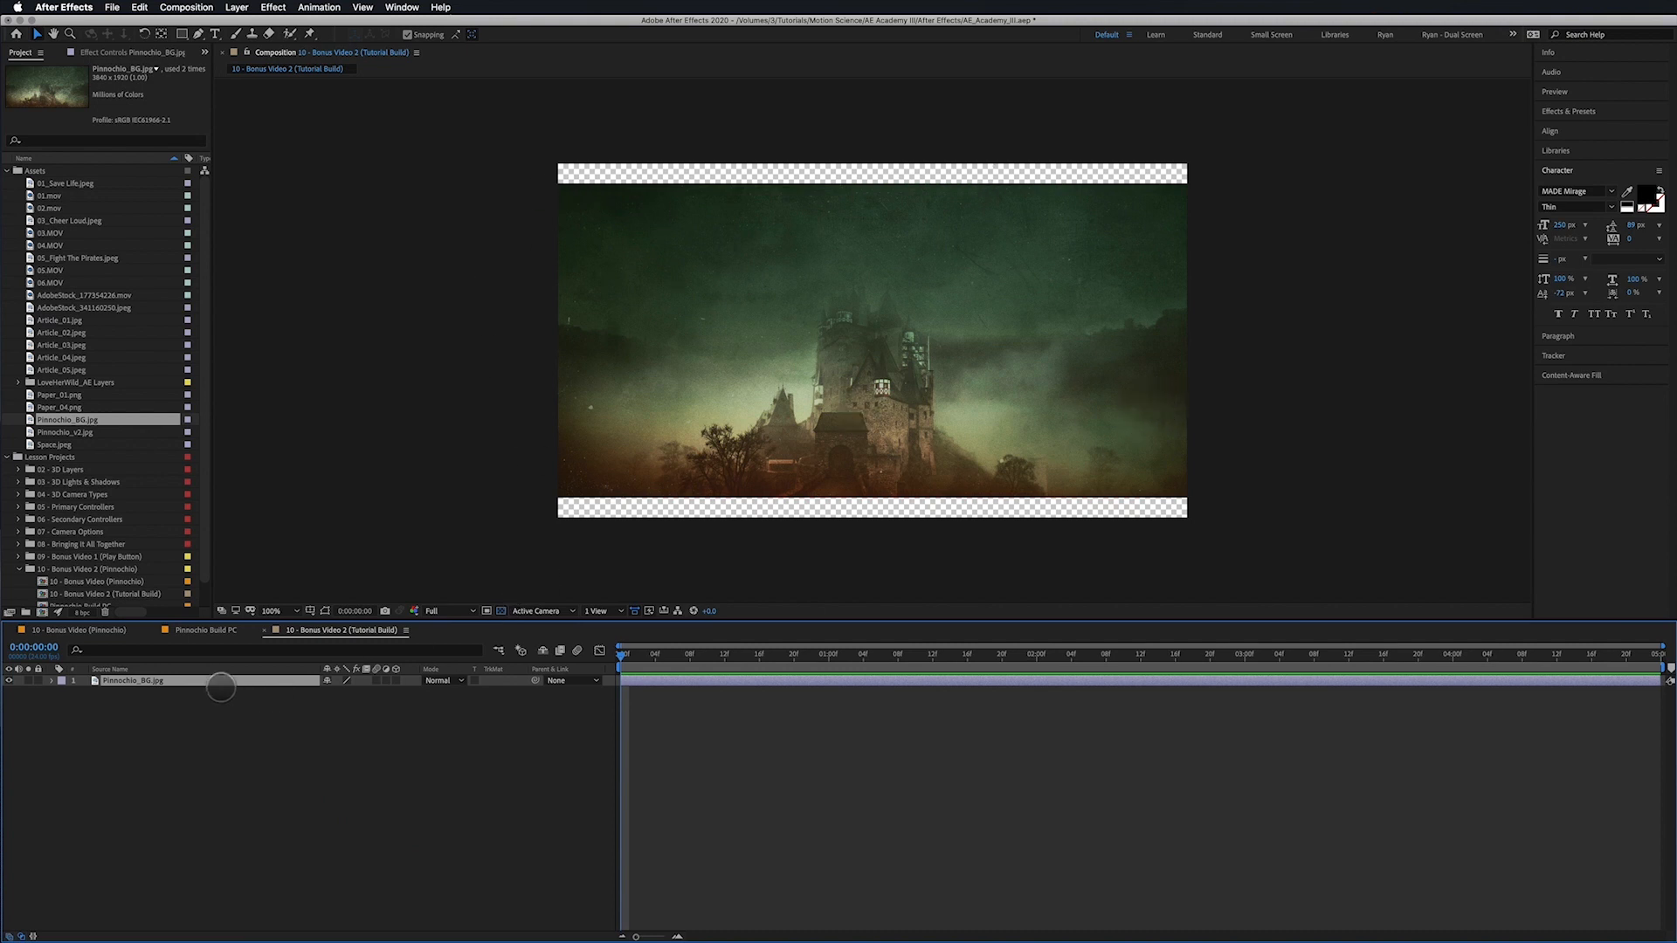
- Fit the Pinnochio_BG.jpg layer to the composition's height and make it a 3D layer
right_click(221, 684)
mouse_move(320, 651)
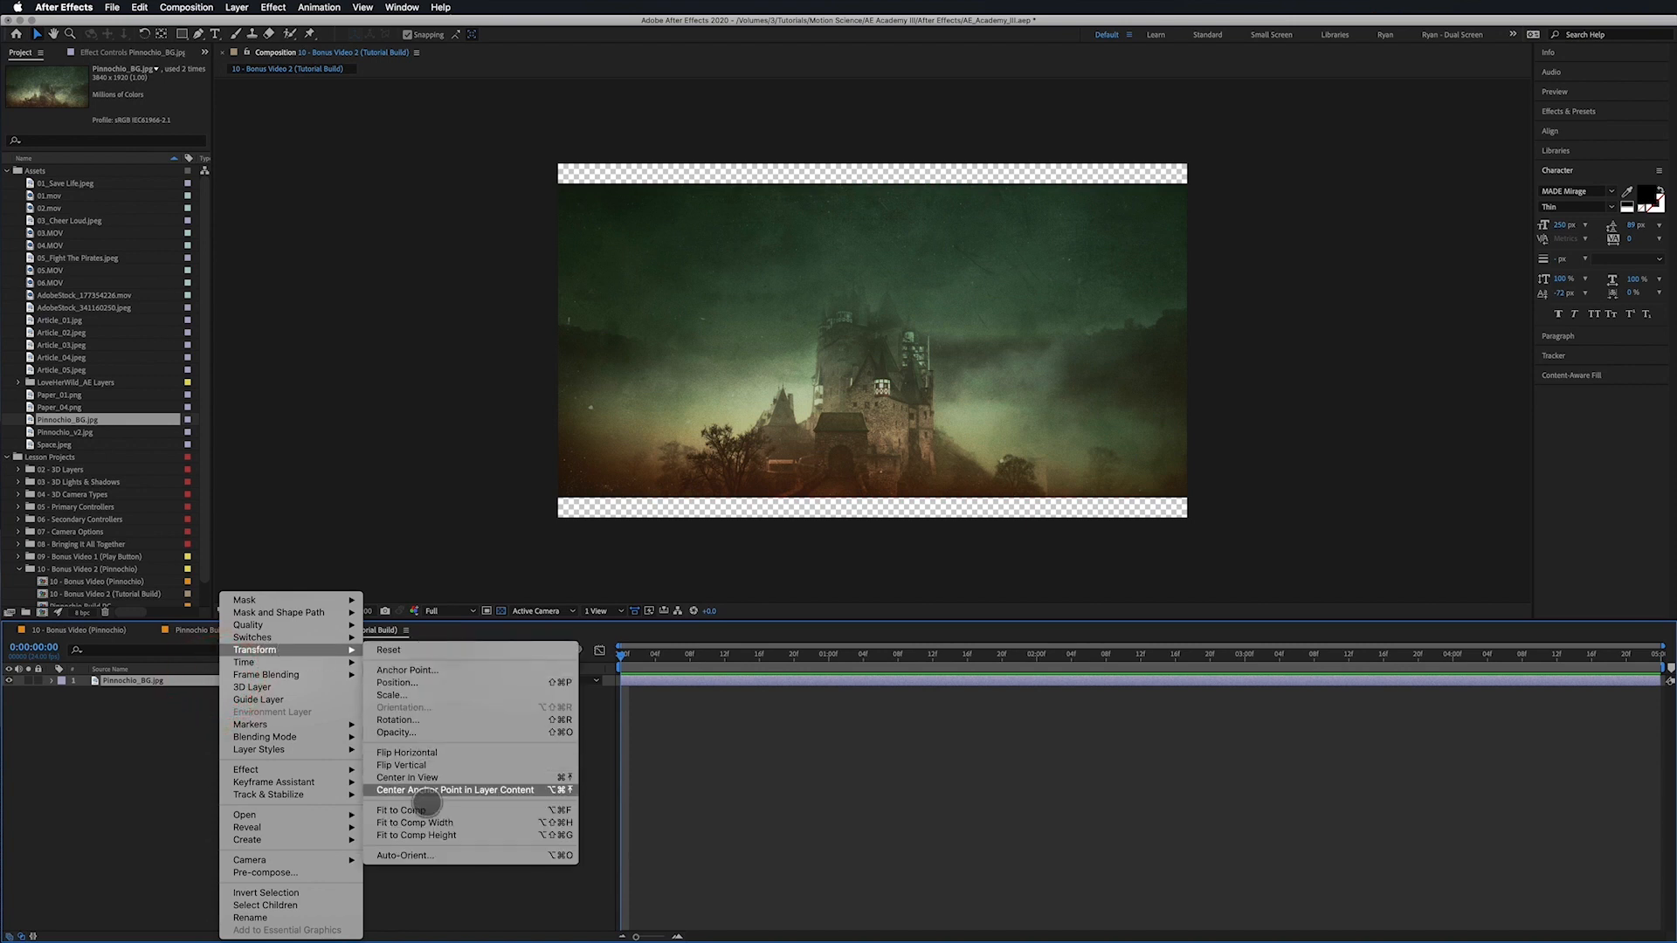
click(418, 835)
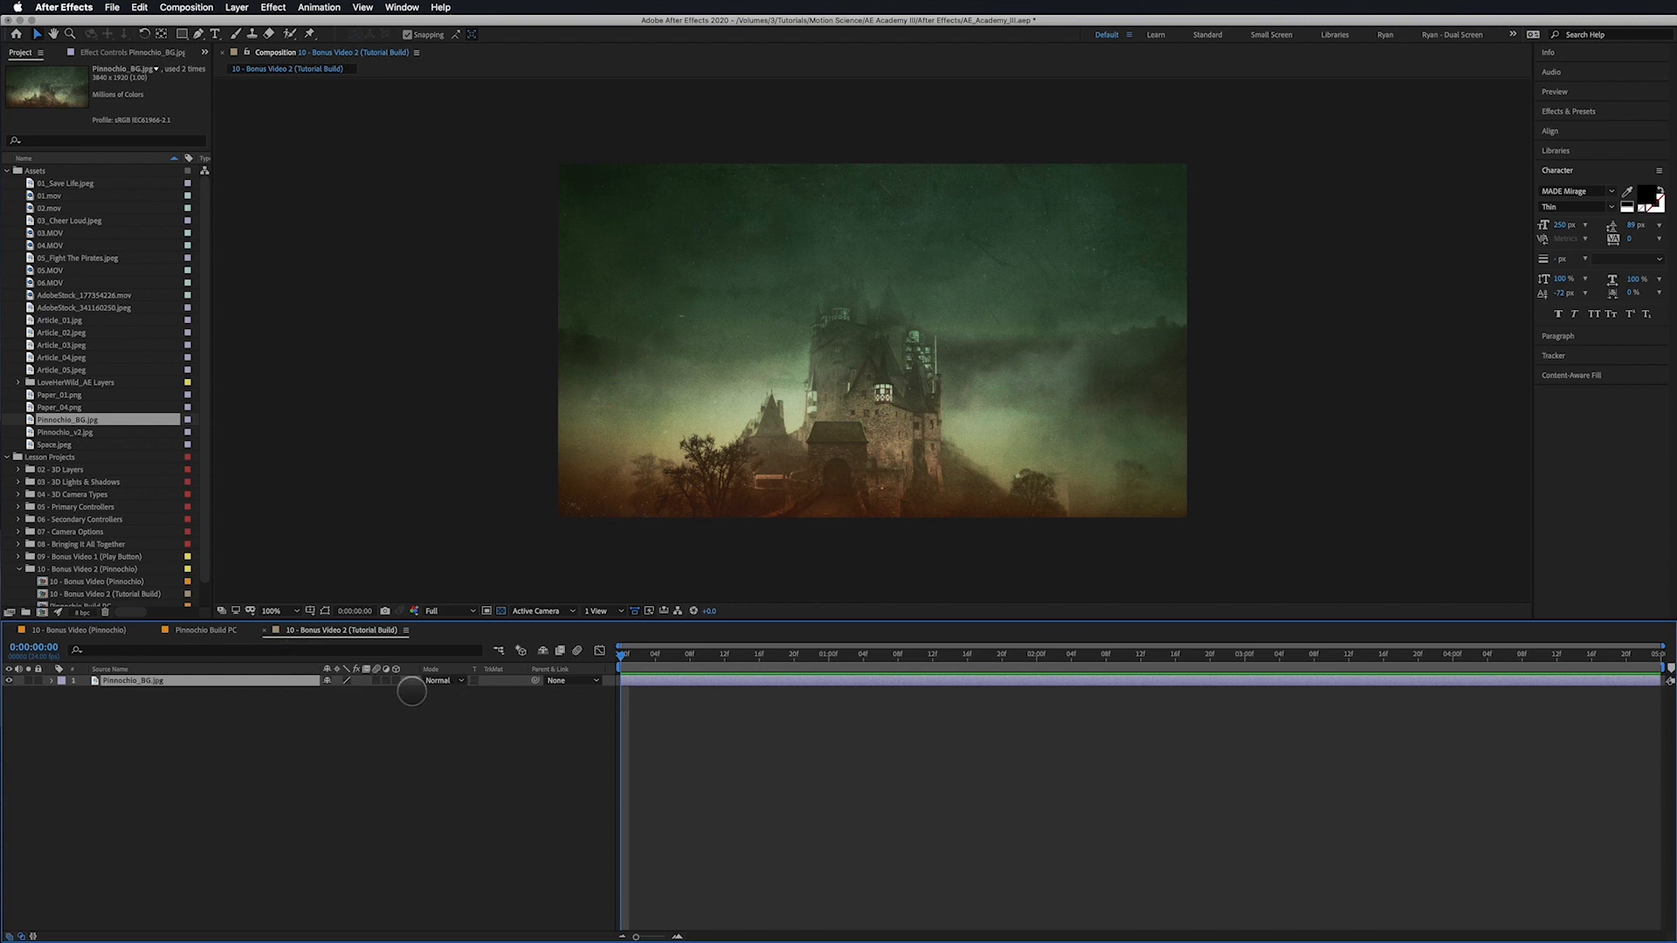
click(395, 681)
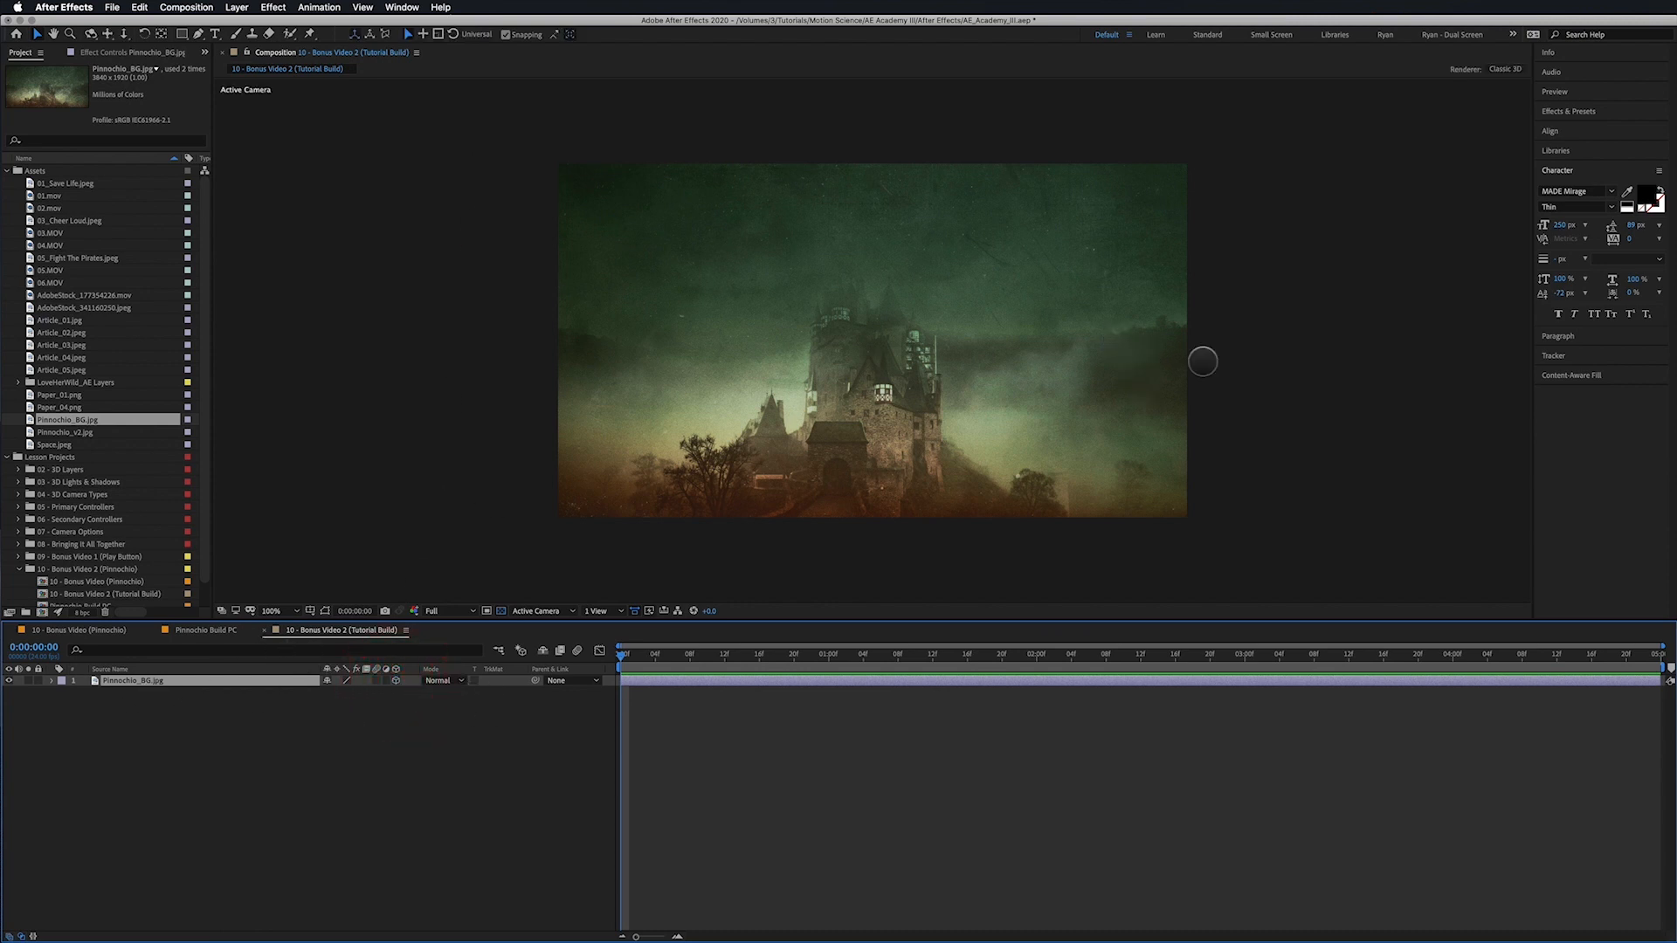
- Deselect the background and create a horizontal text layer reading PINNOCHIO over the castle image
click(207, 806)
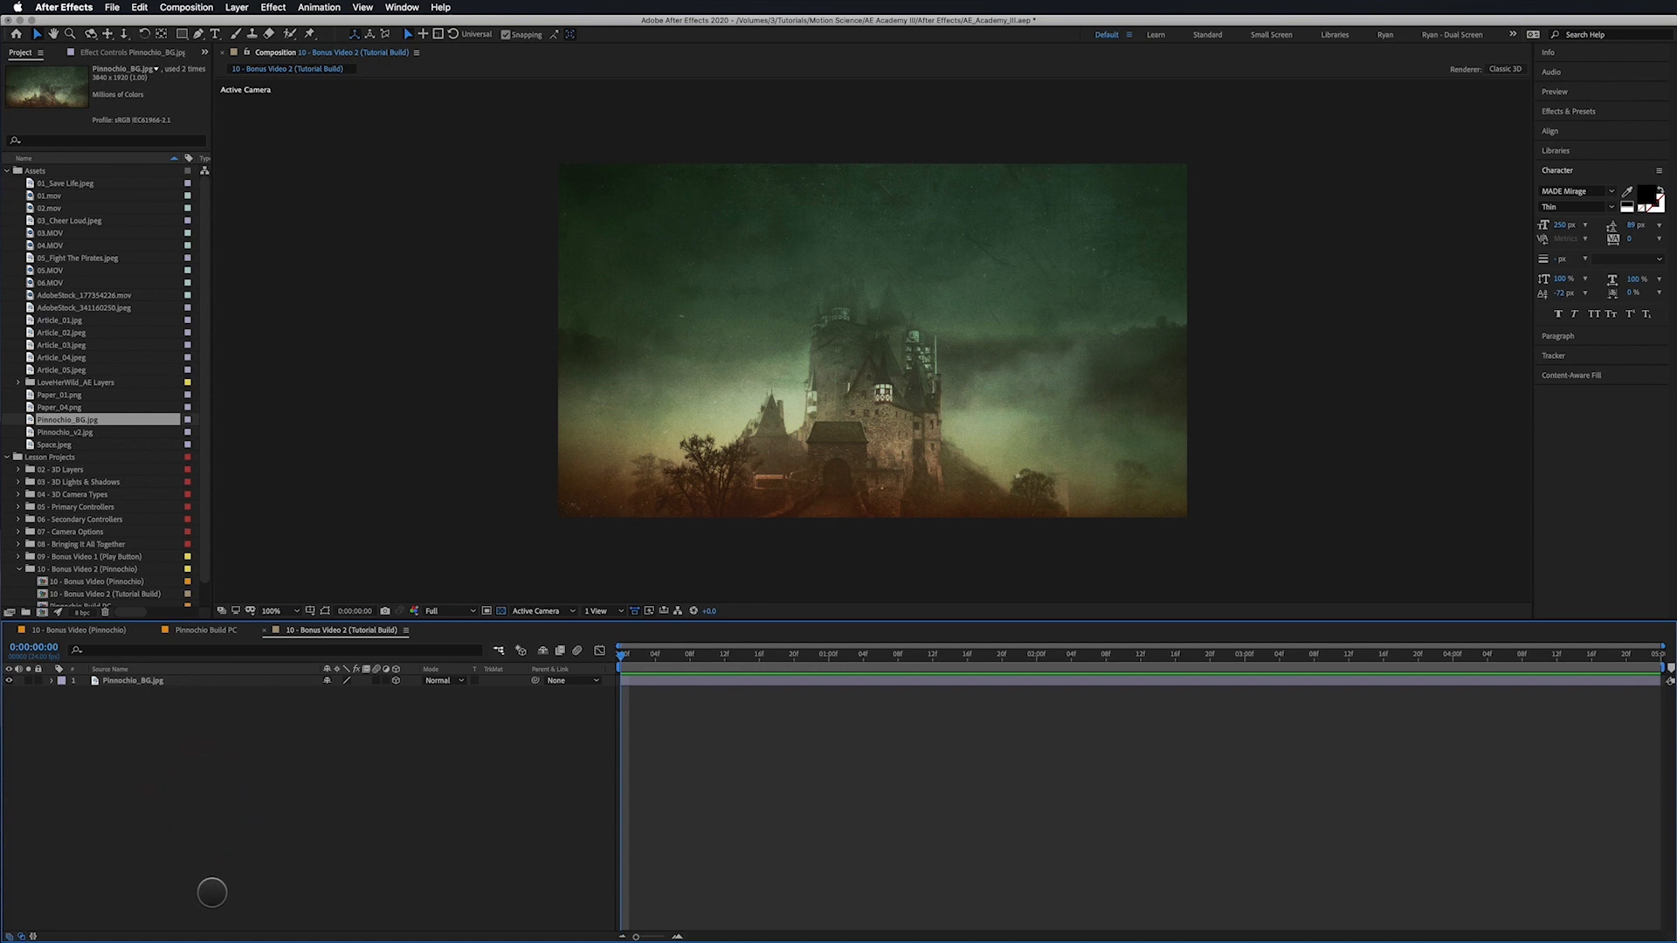
key(super+t)
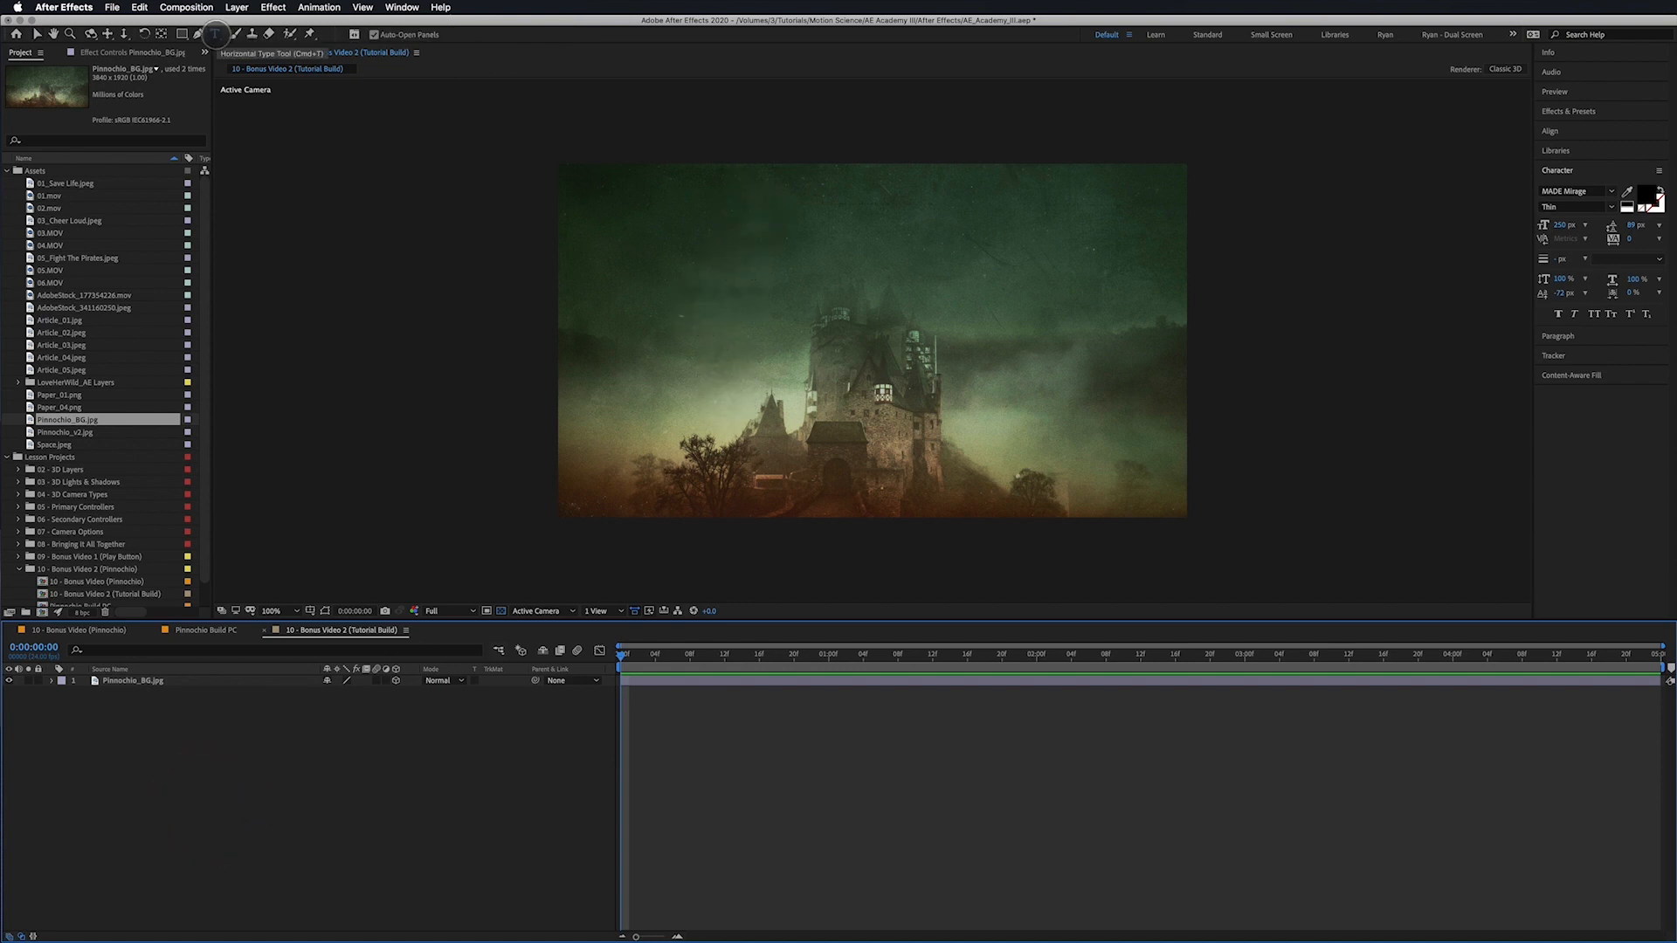
click(214, 33)
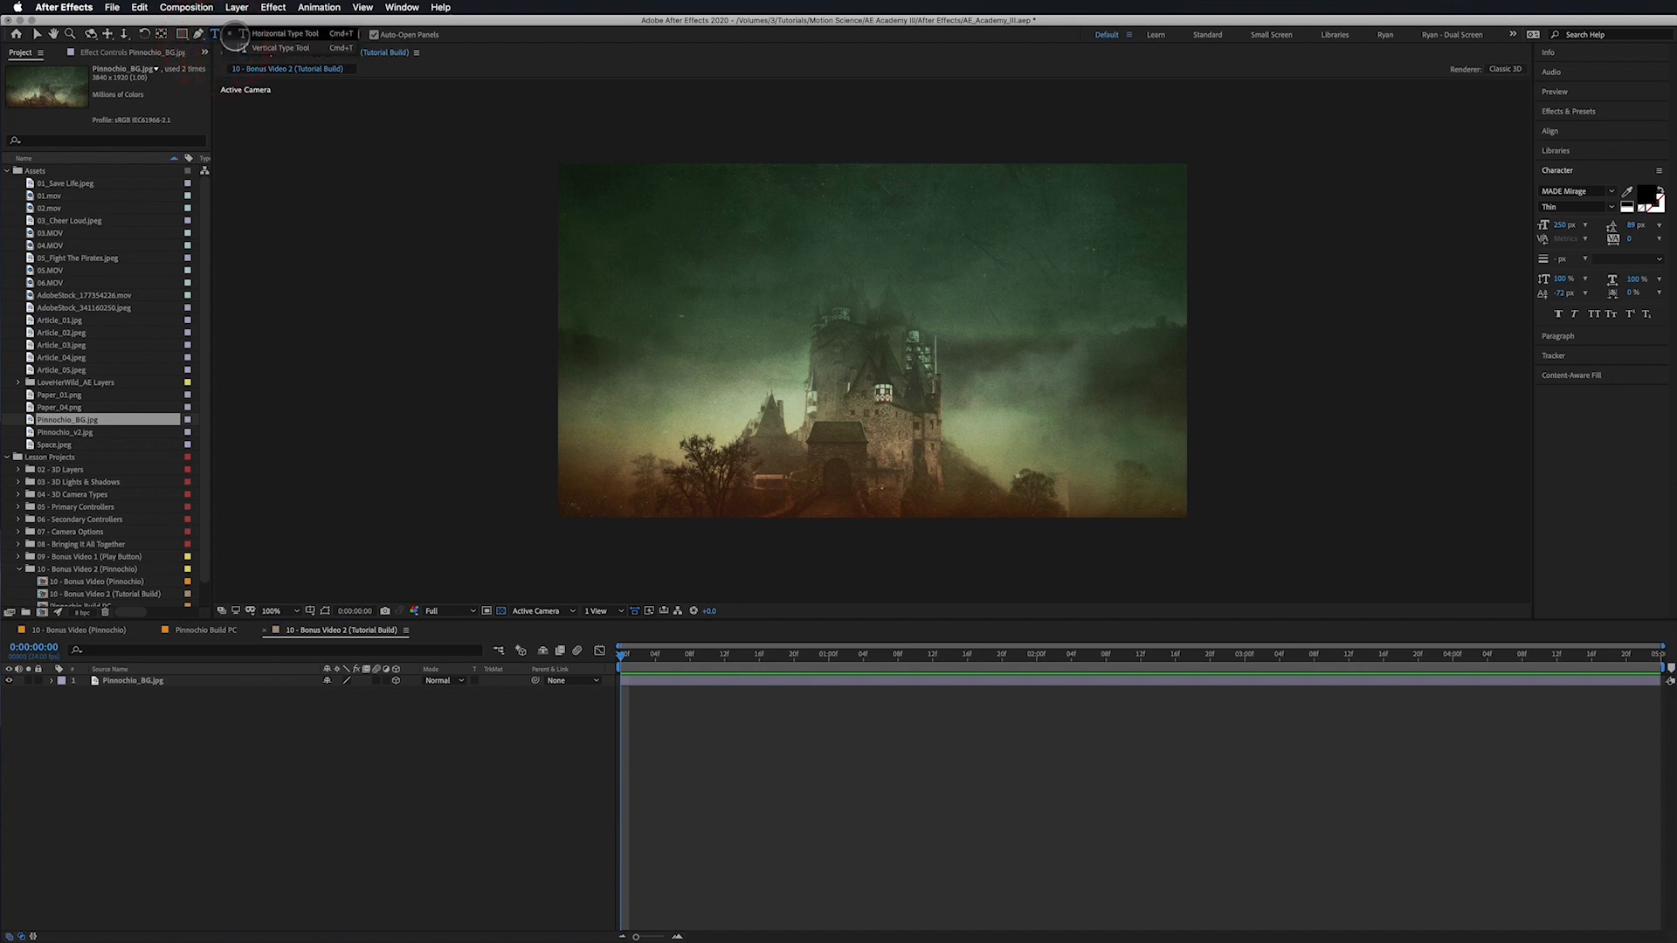
click(715, 314)
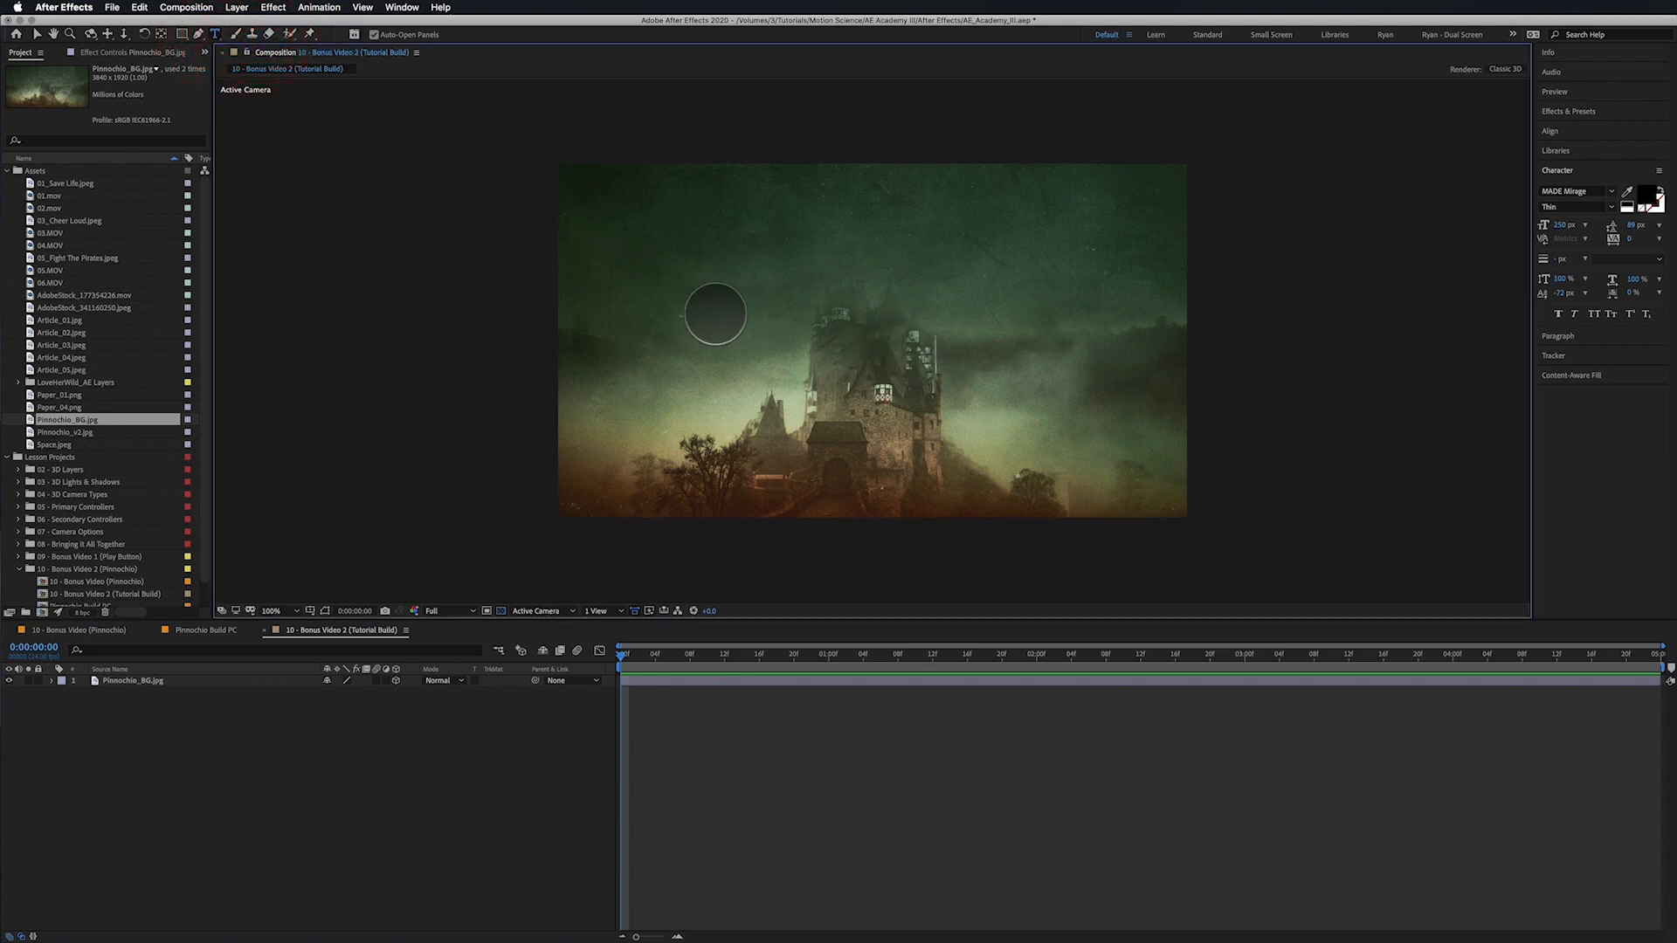
text(PINNOCHIO)
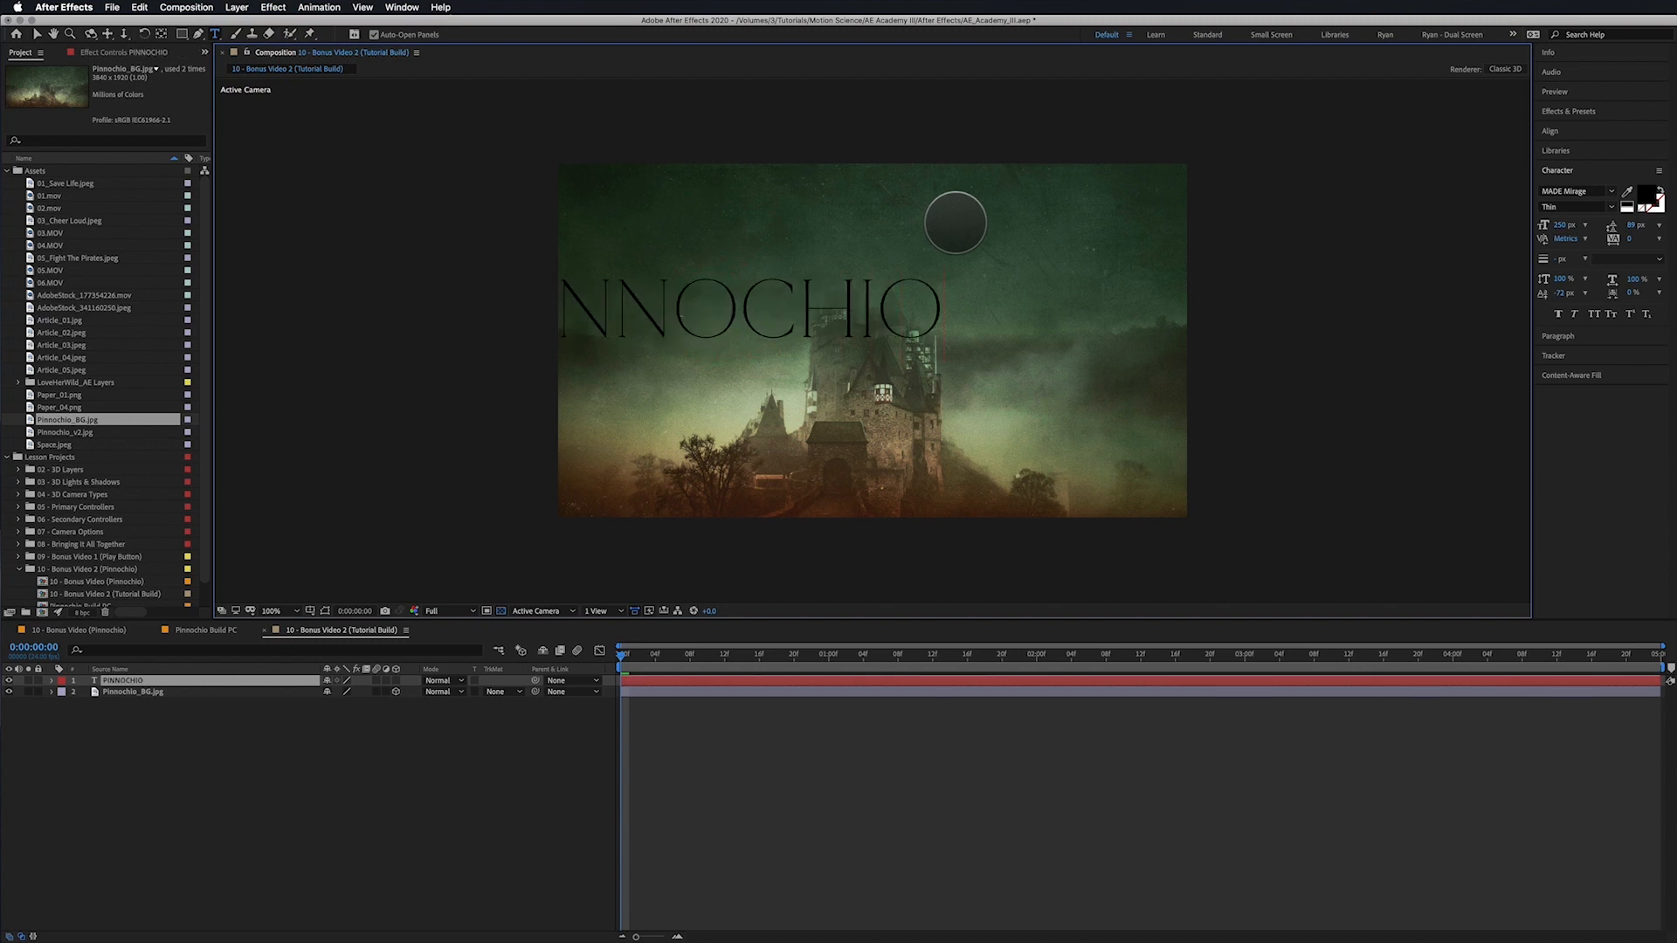
key(KP_Enter)
- Keep the MADE Mirage font for the PINNOCHIO text and set its style to Regular
click(1602, 190)
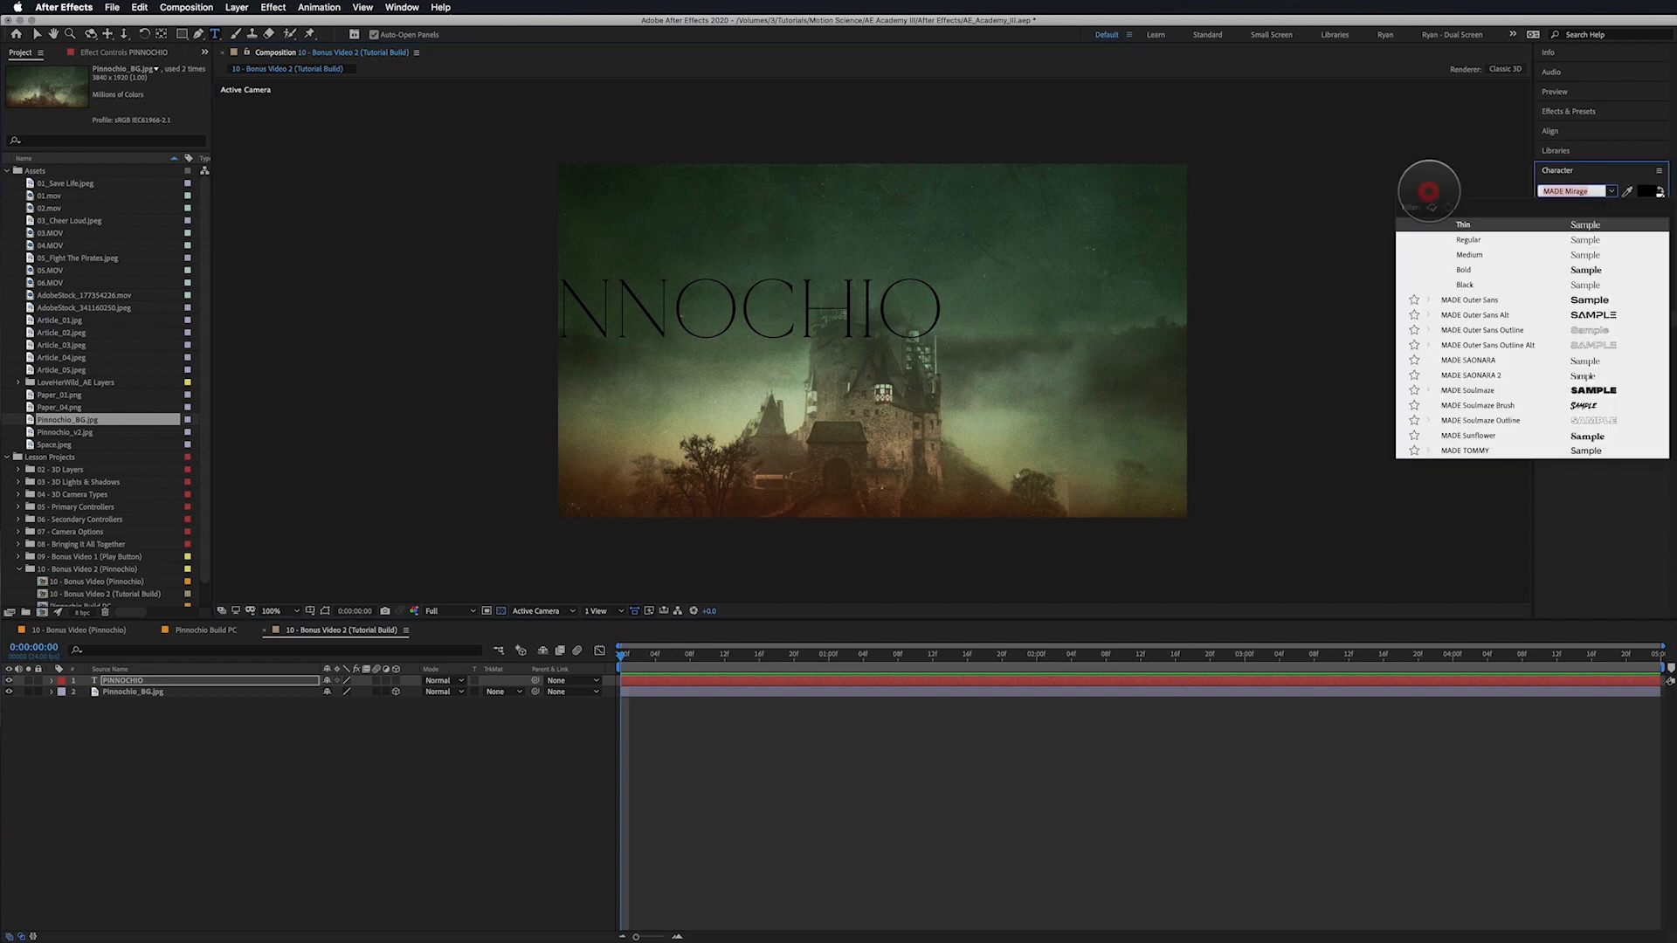
click(1609, 190)
click(1611, 207)
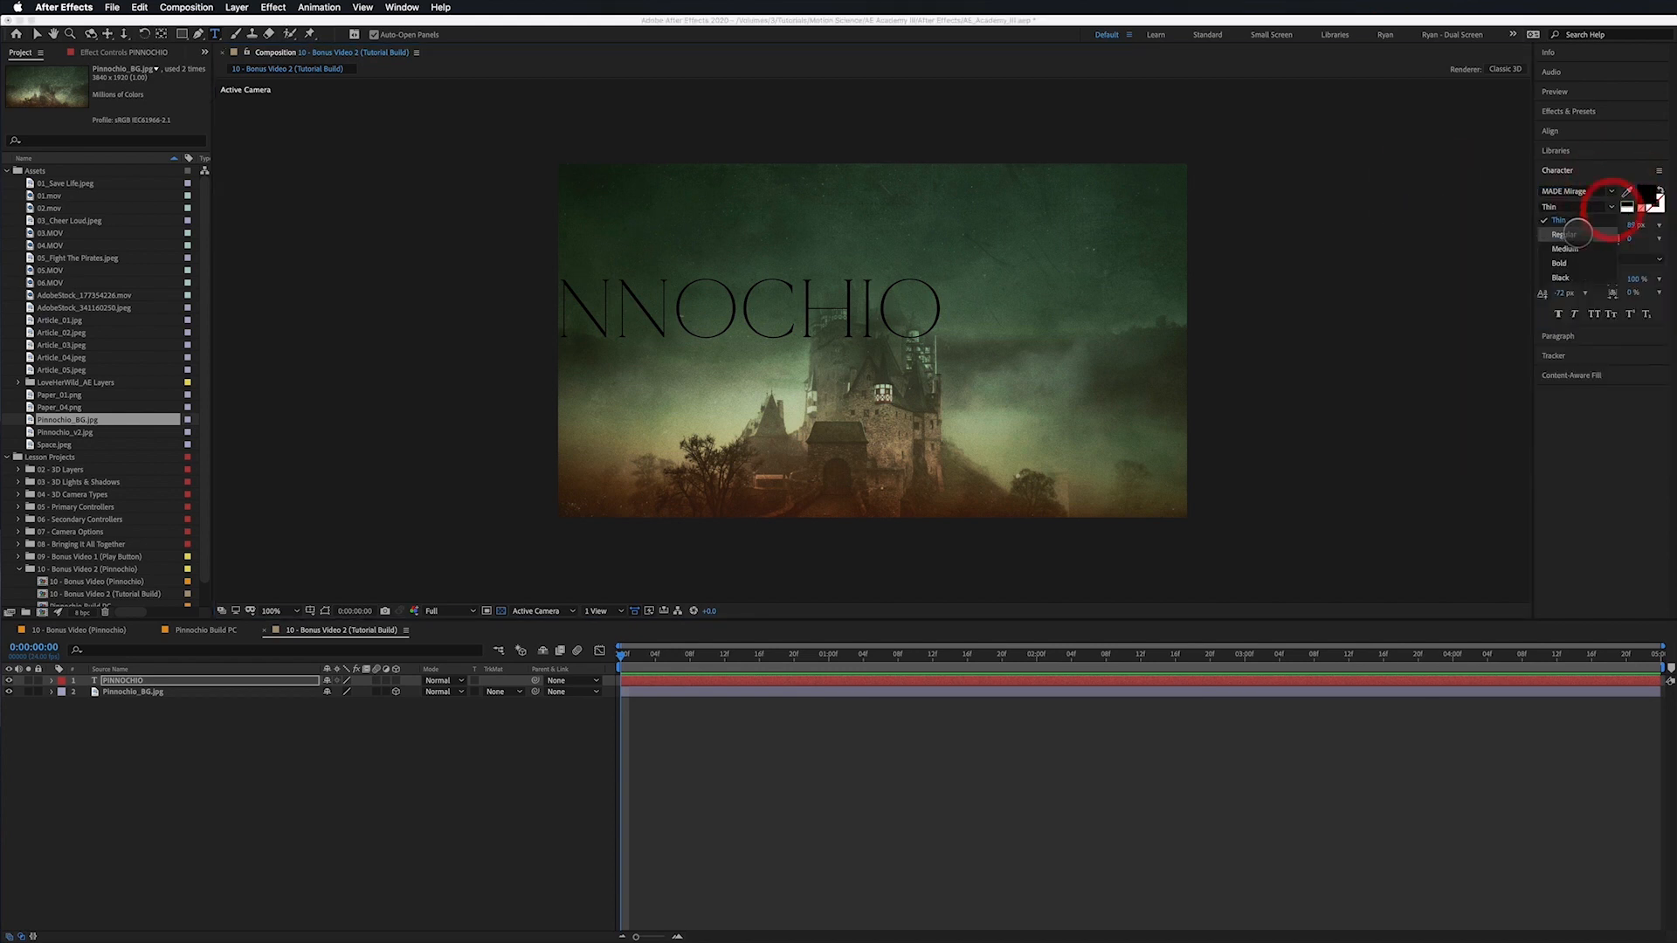
click(1565, 235)
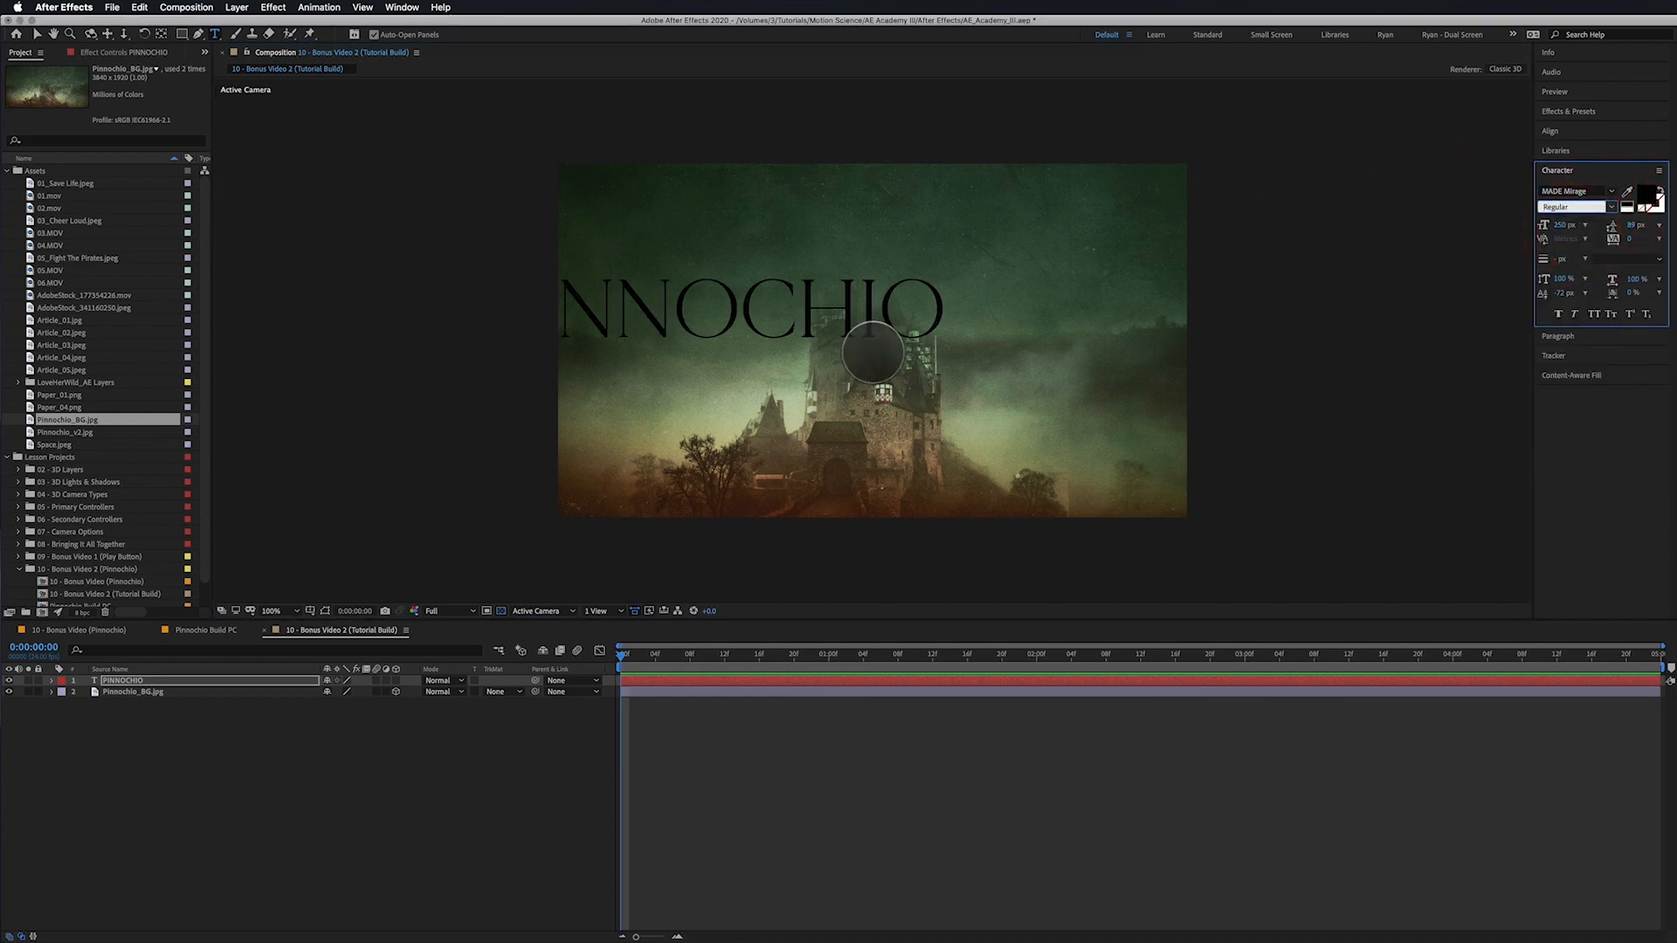
- Reveal the PINNOCHIO layer's Position and shift the text horizontally to about X 935 so the whole word fits in frame
click(169, 680)
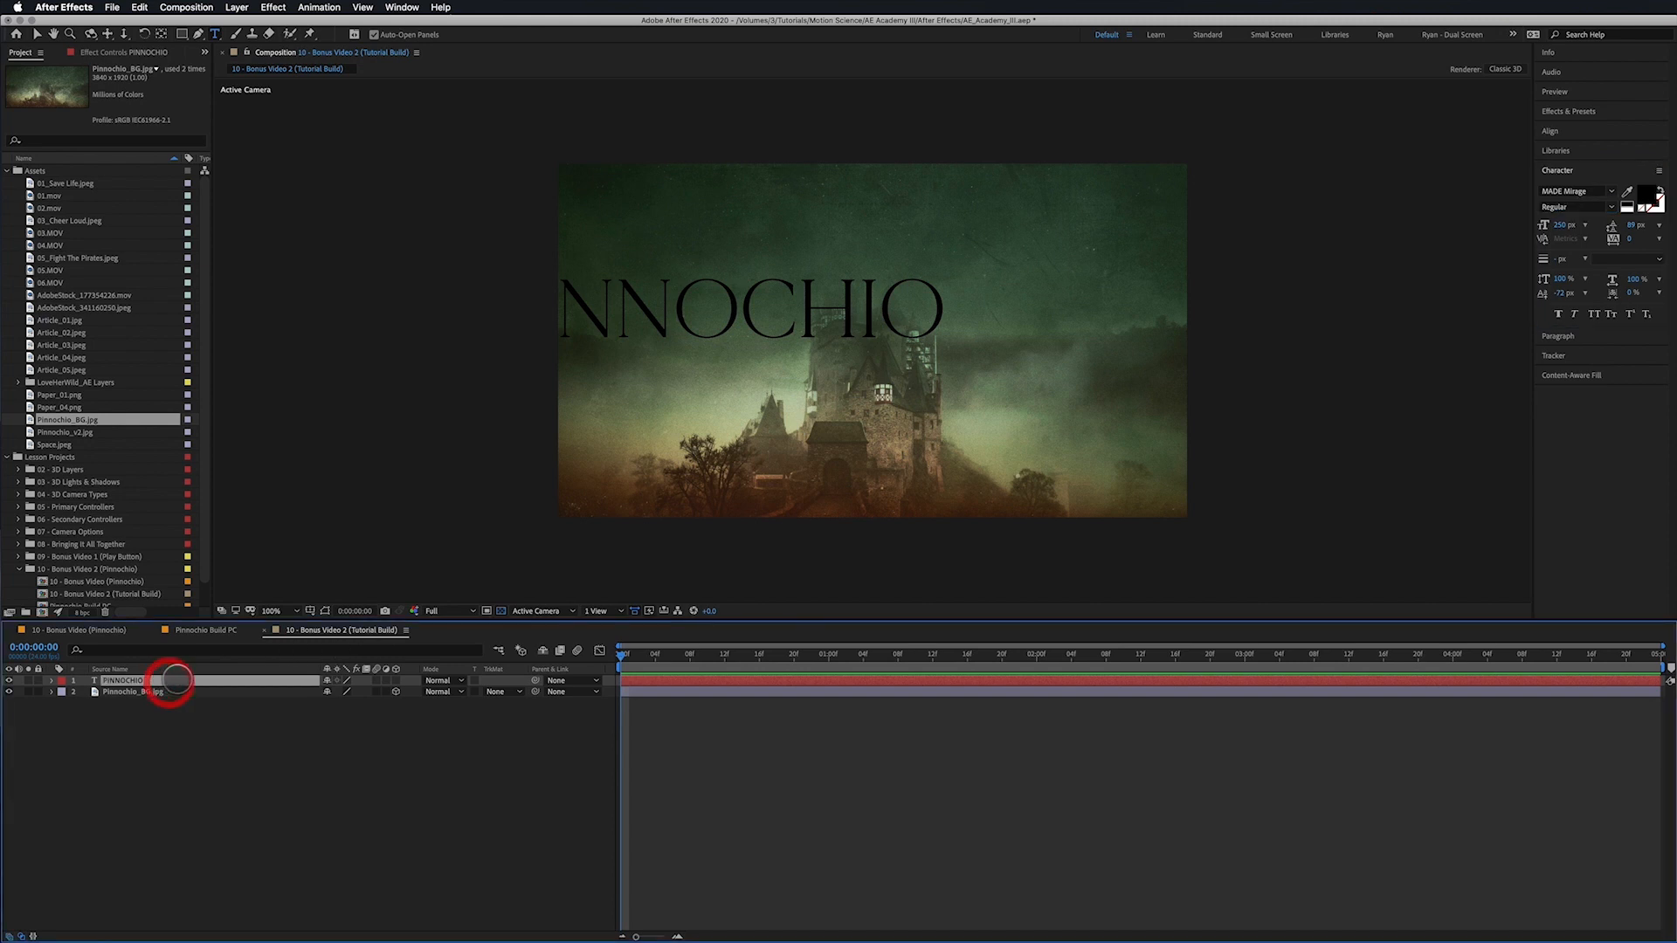
key(p)
drag(323, 691, 622, 689)
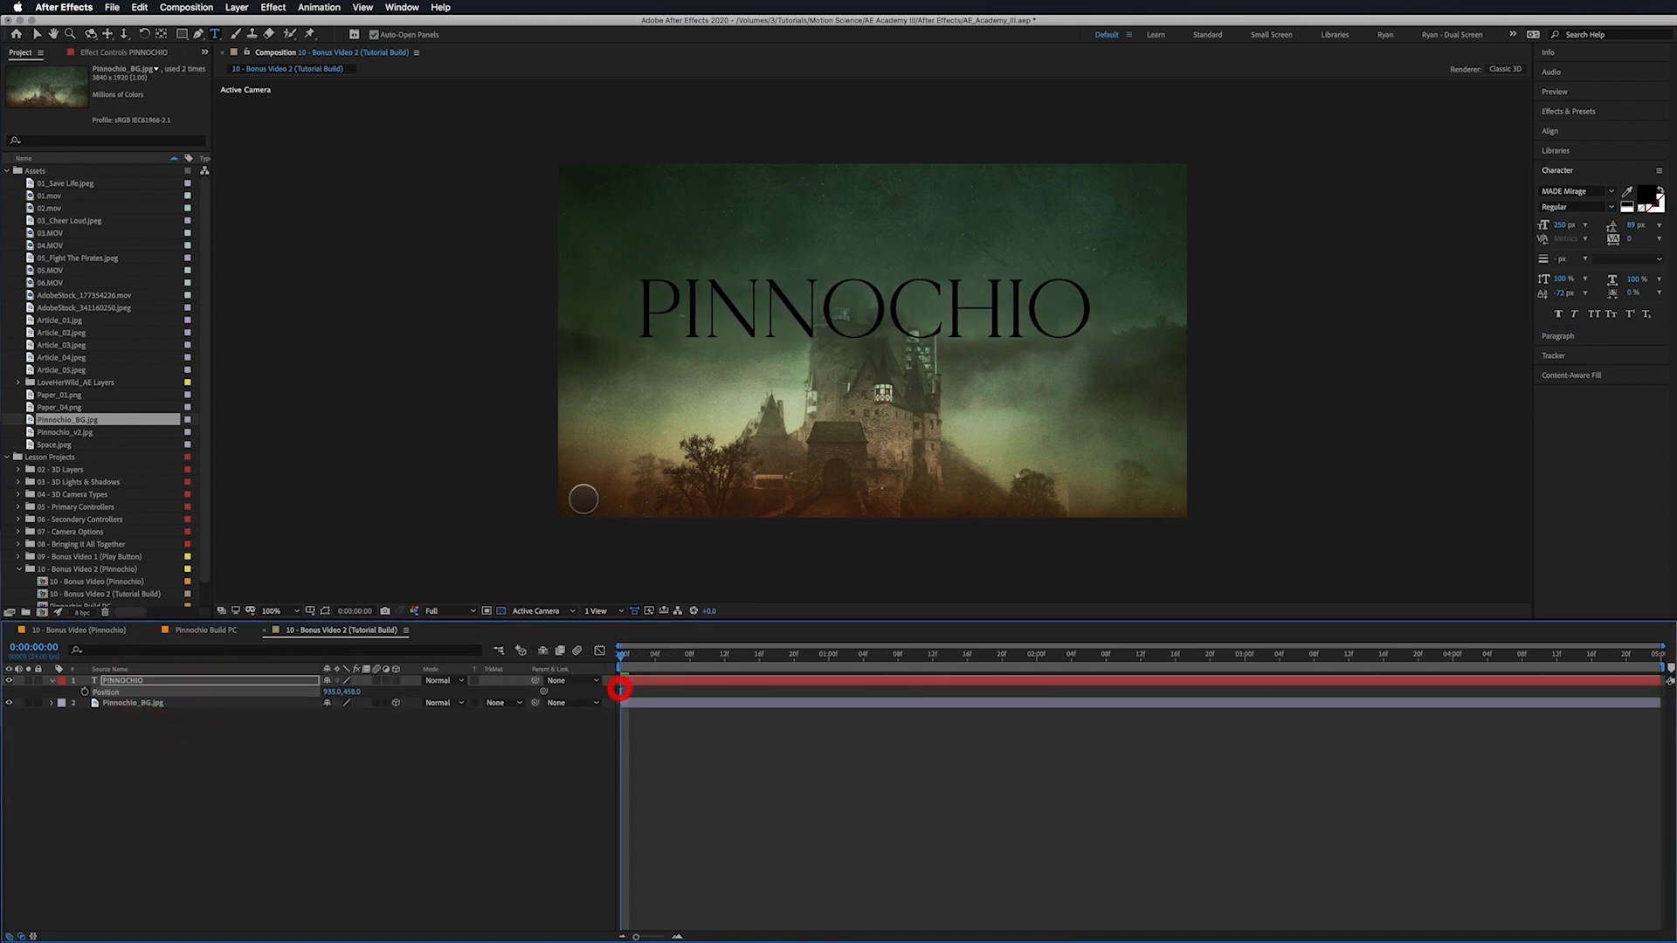
- Switch to Photoshop, show the Typography group to check the reference title, and return to After Effects
key(super+Tab)
click(1510, 604)
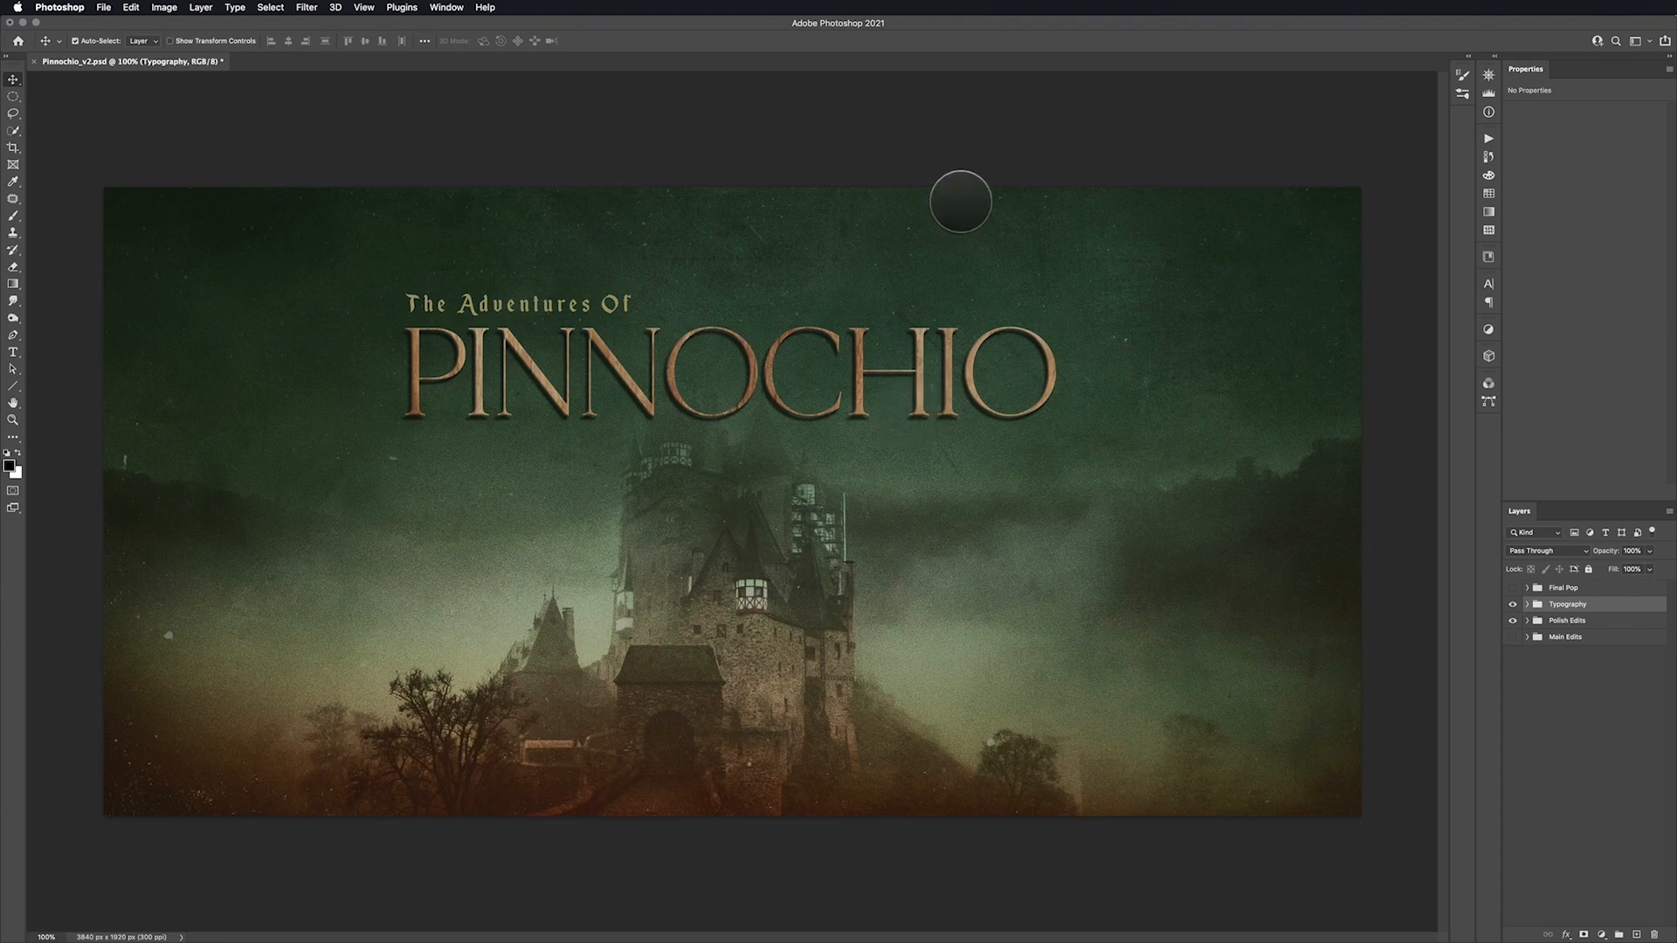
key(super+Tab)
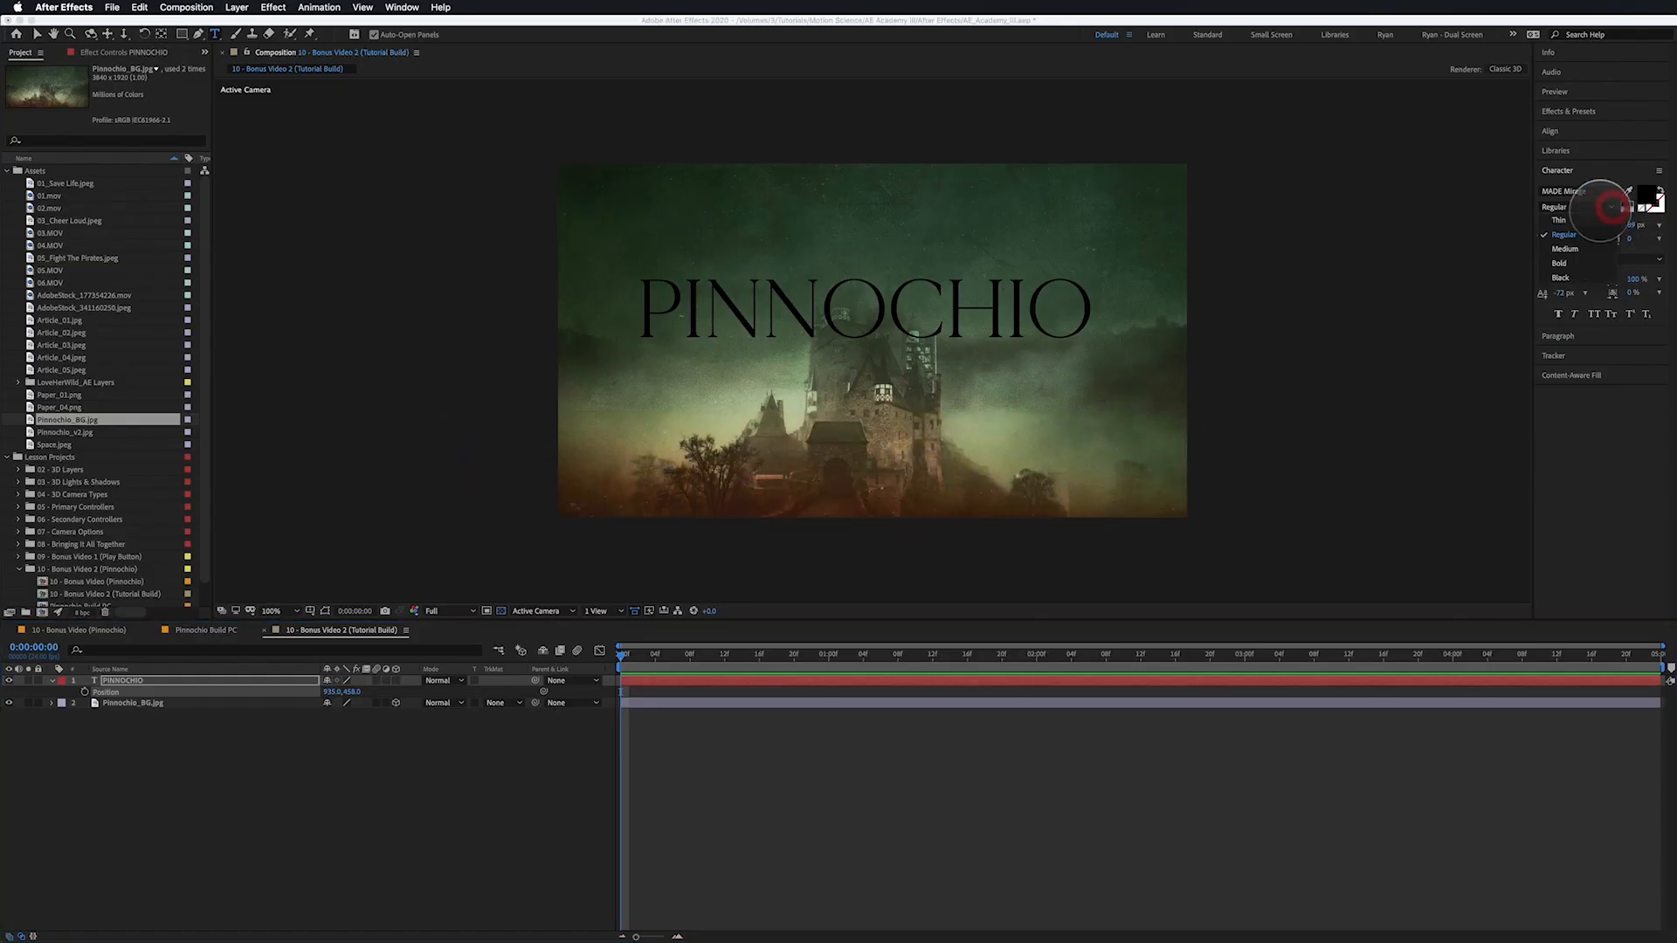
click(1484, 205)
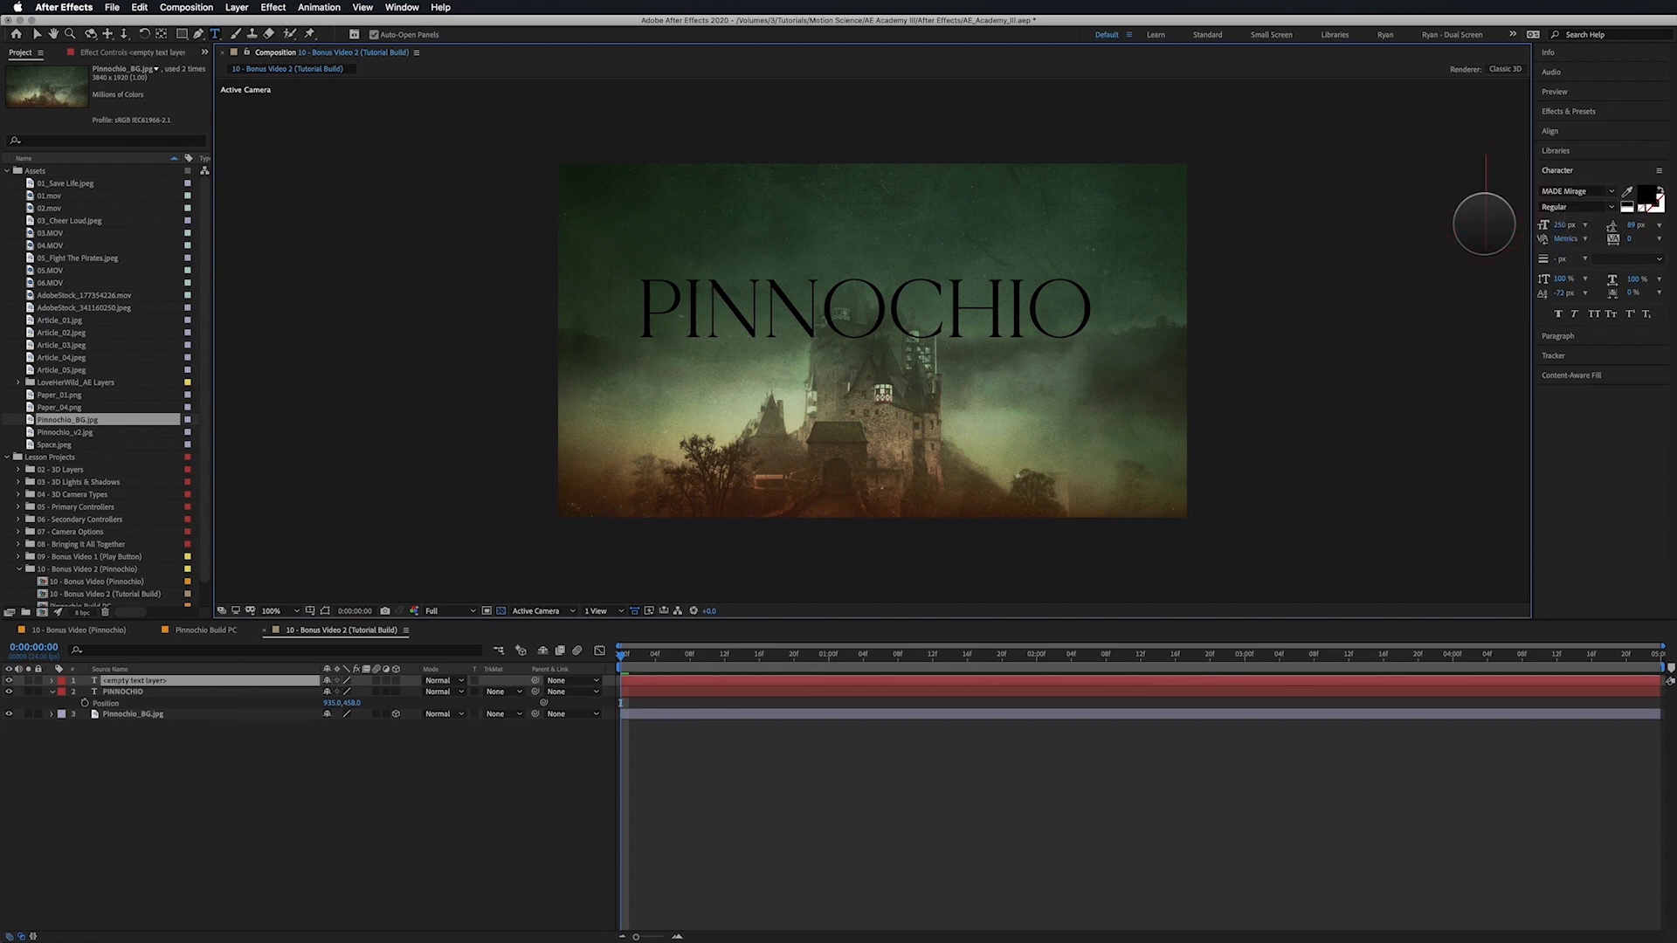
key(Escape)
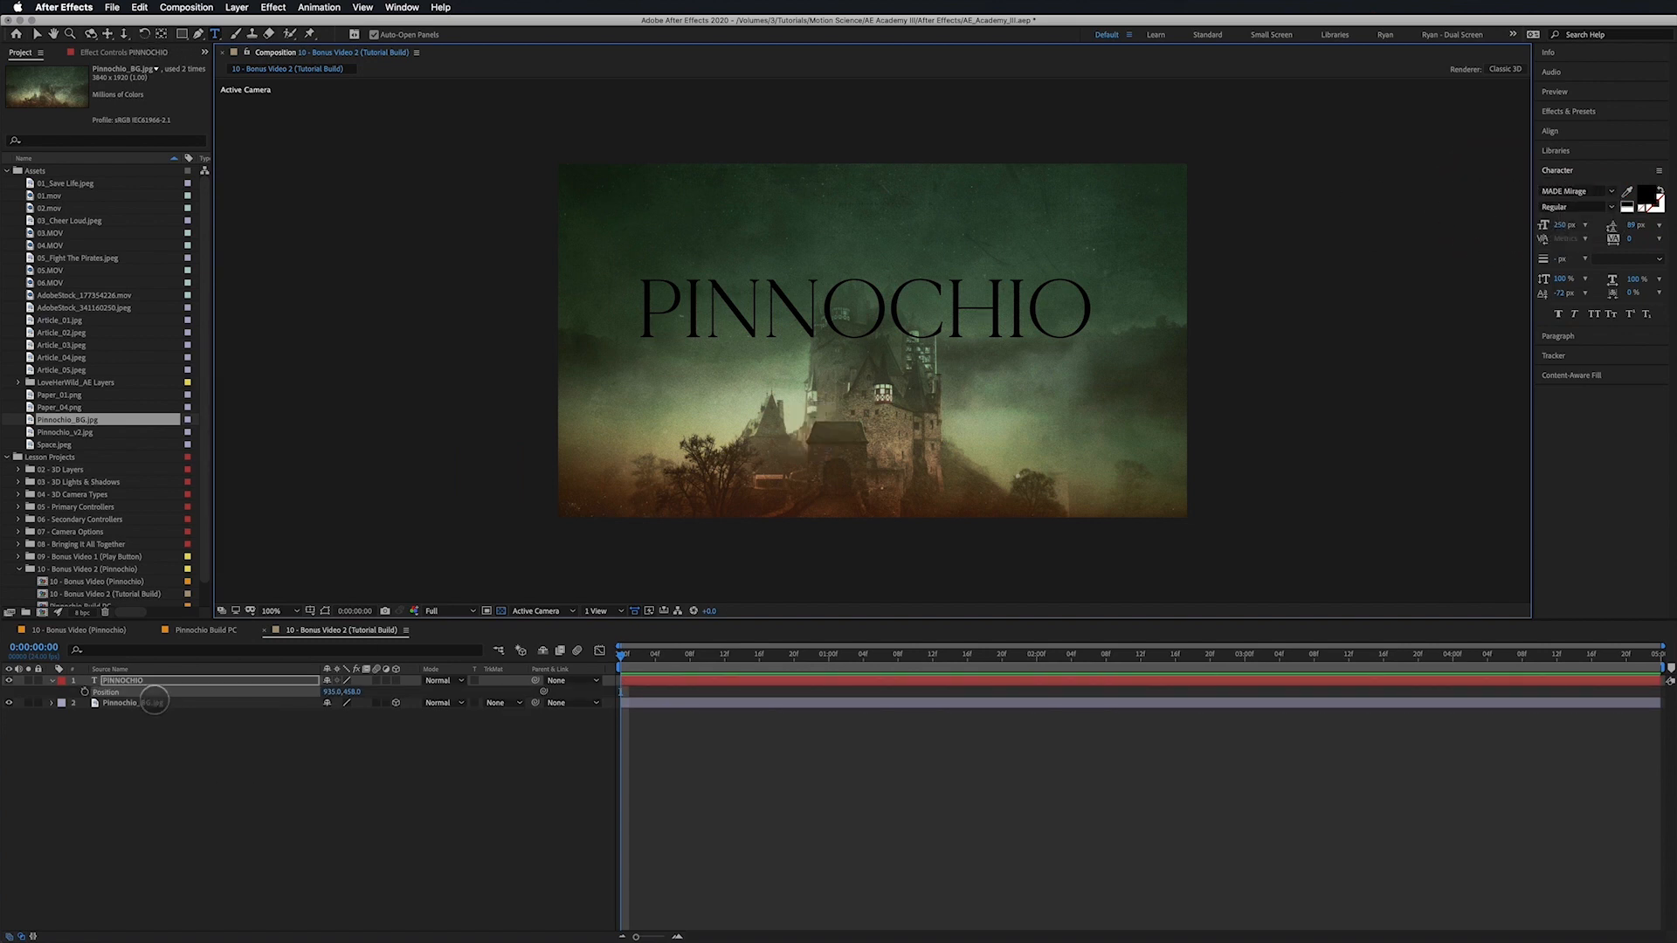
- Center the PINNOCHIO text's paragraph alignment, and align its layer to the composition's horizontal and vertical center
click(131, 680)
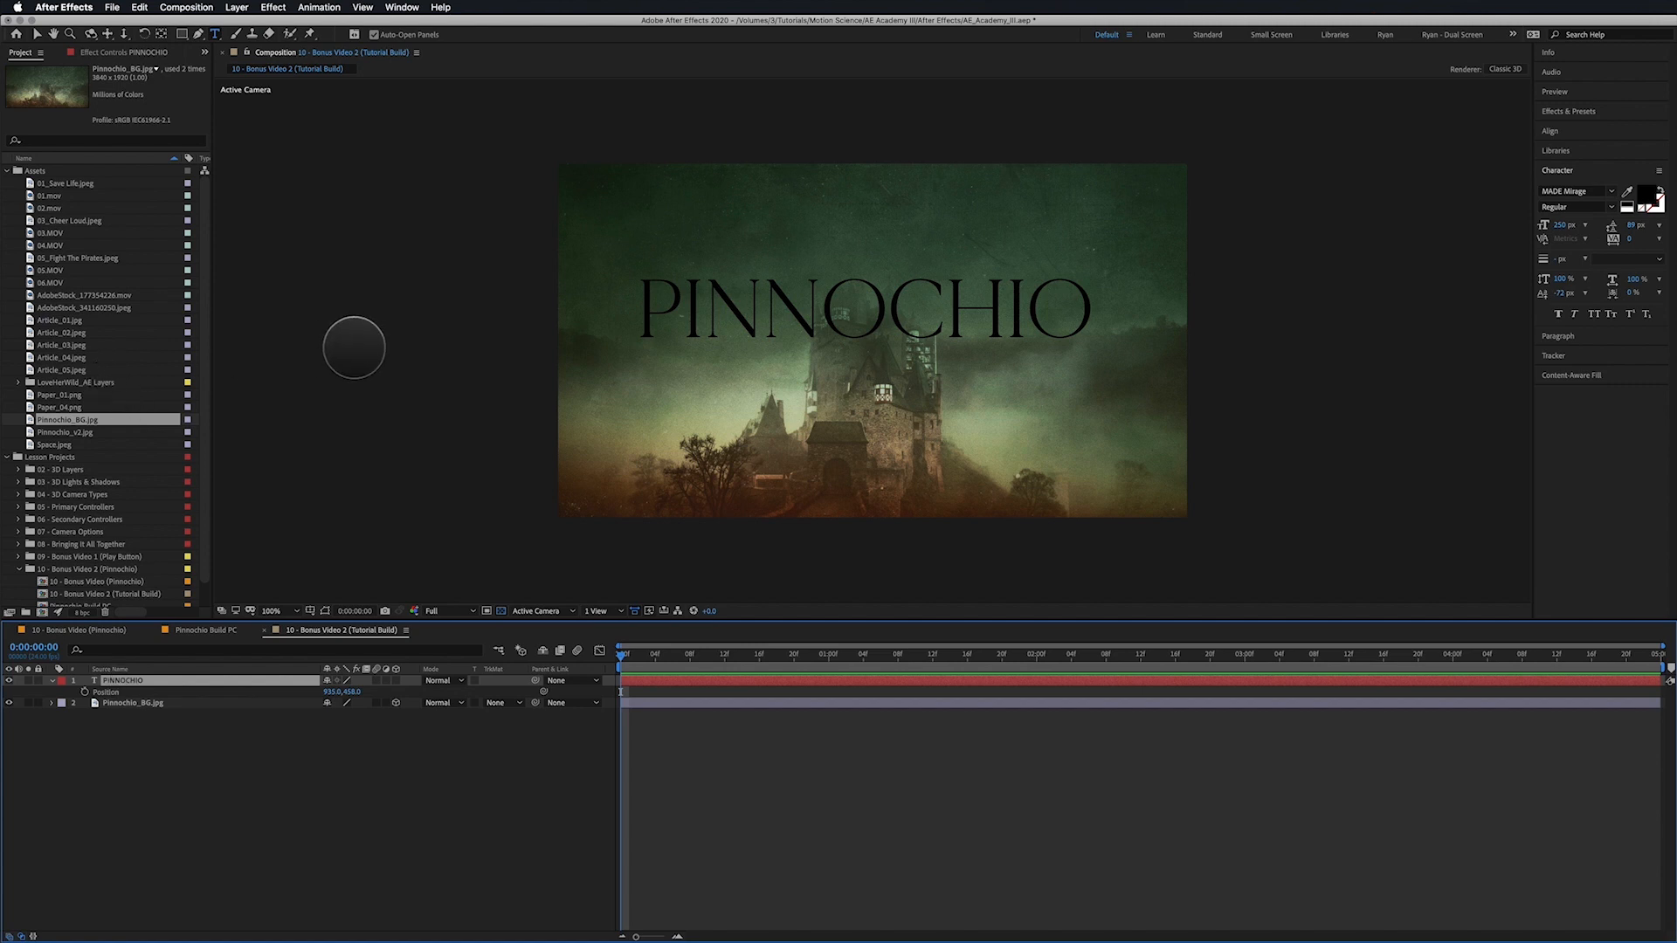
key(v)
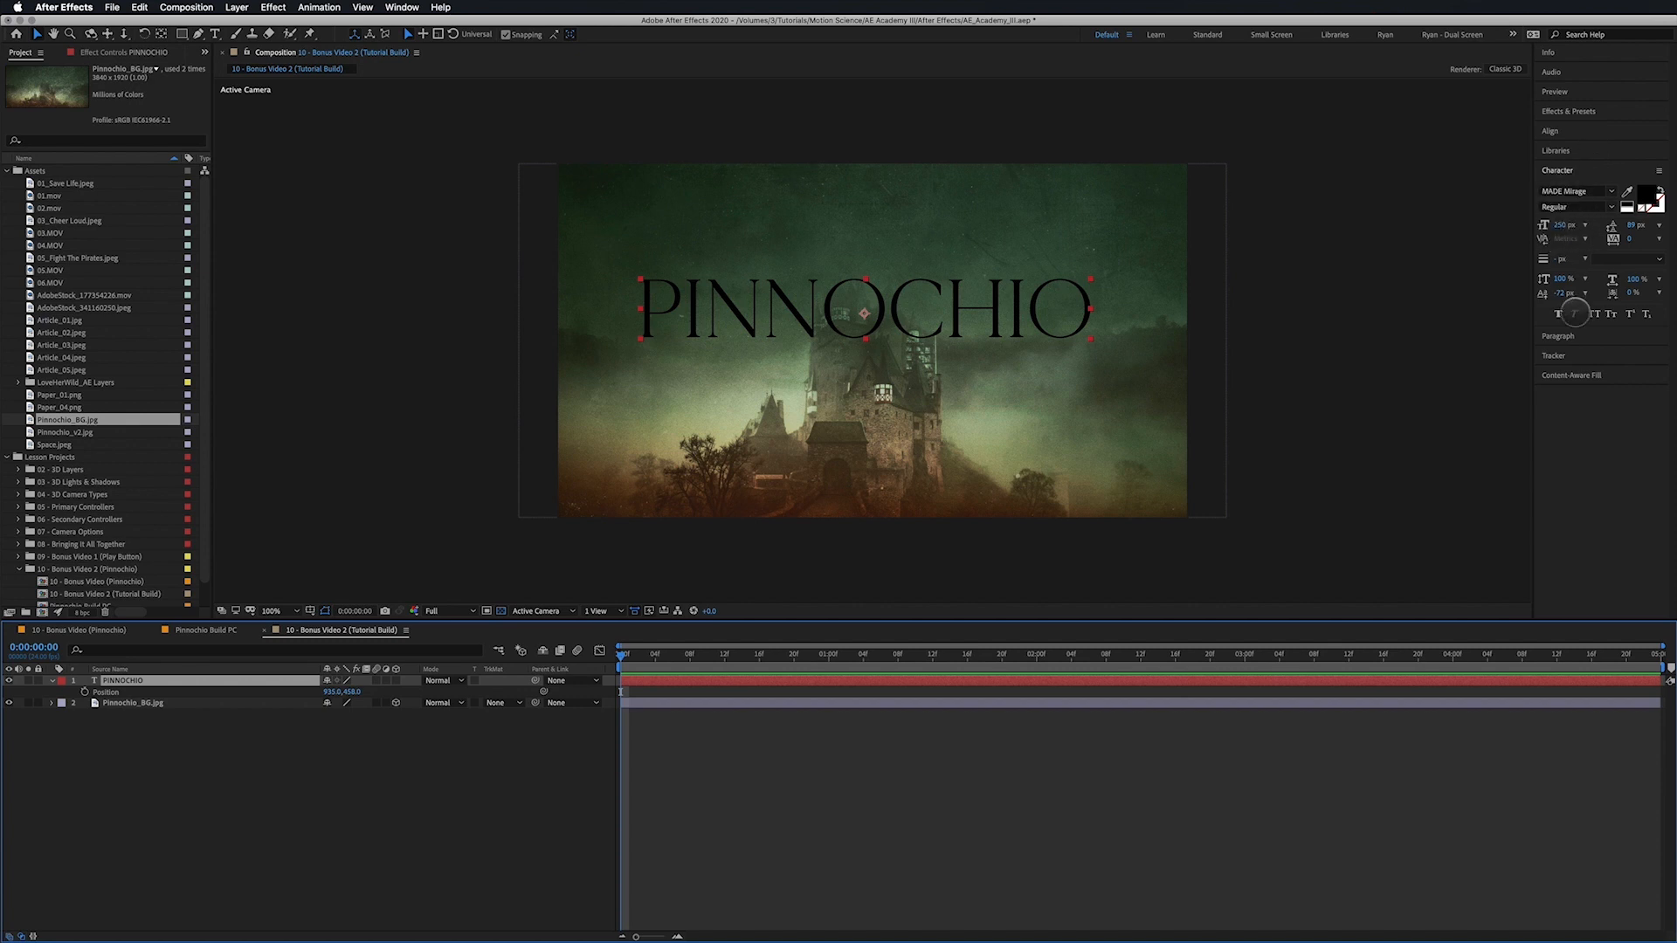
click(1560, 336)
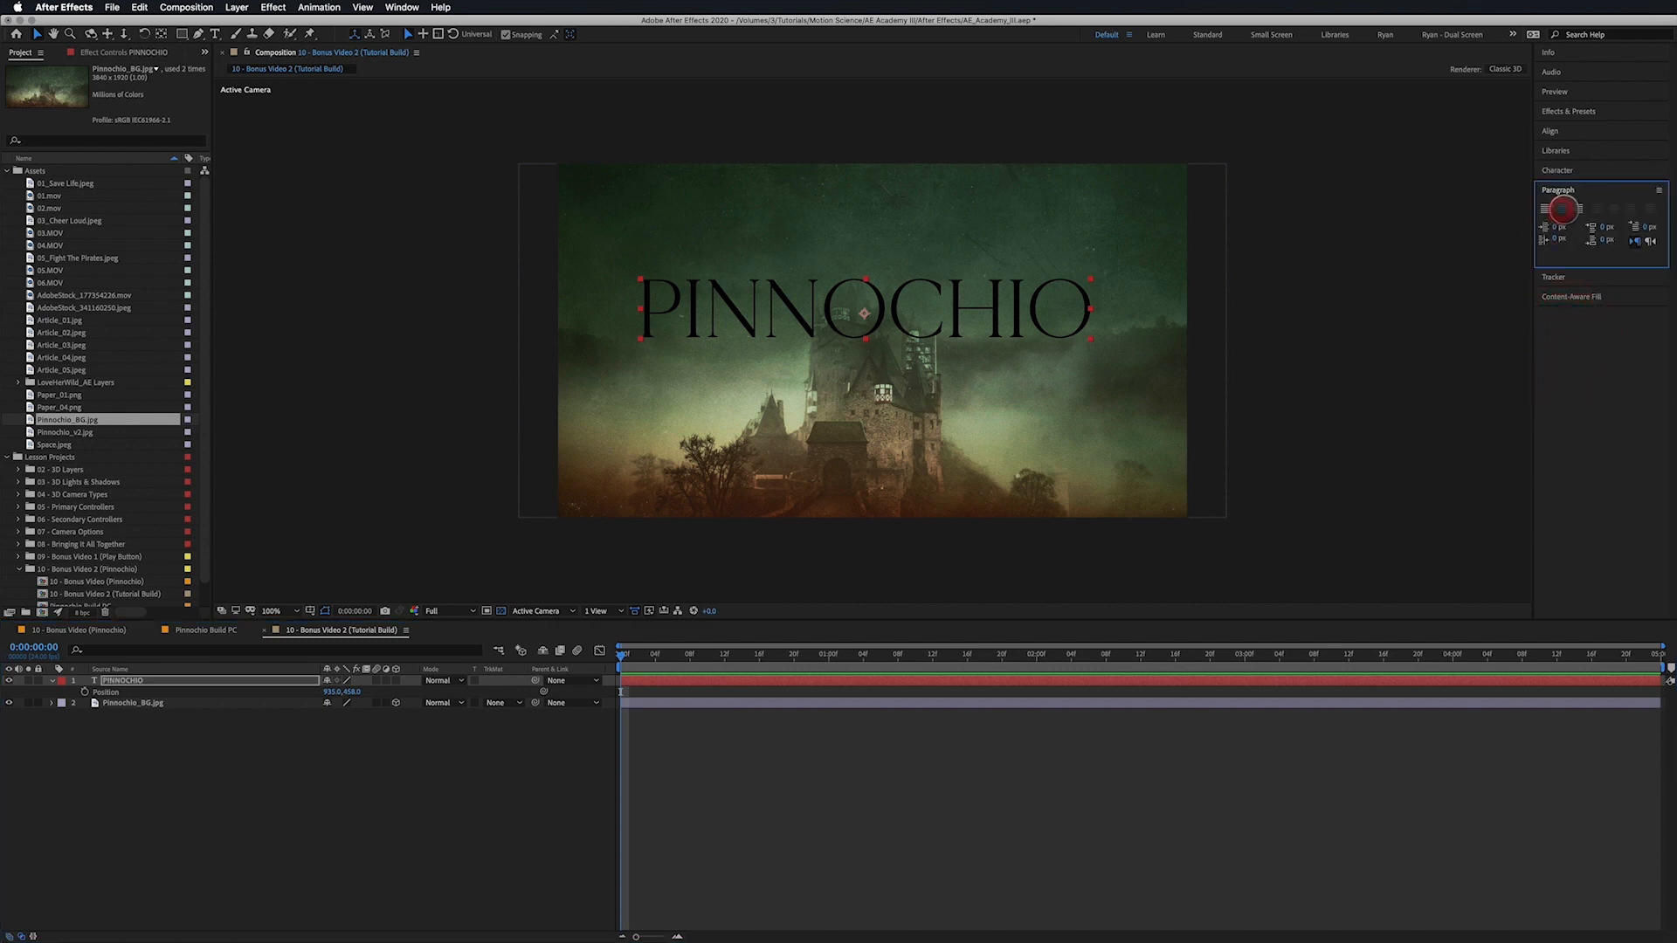
click(1559, 209)
click(1559, 131)
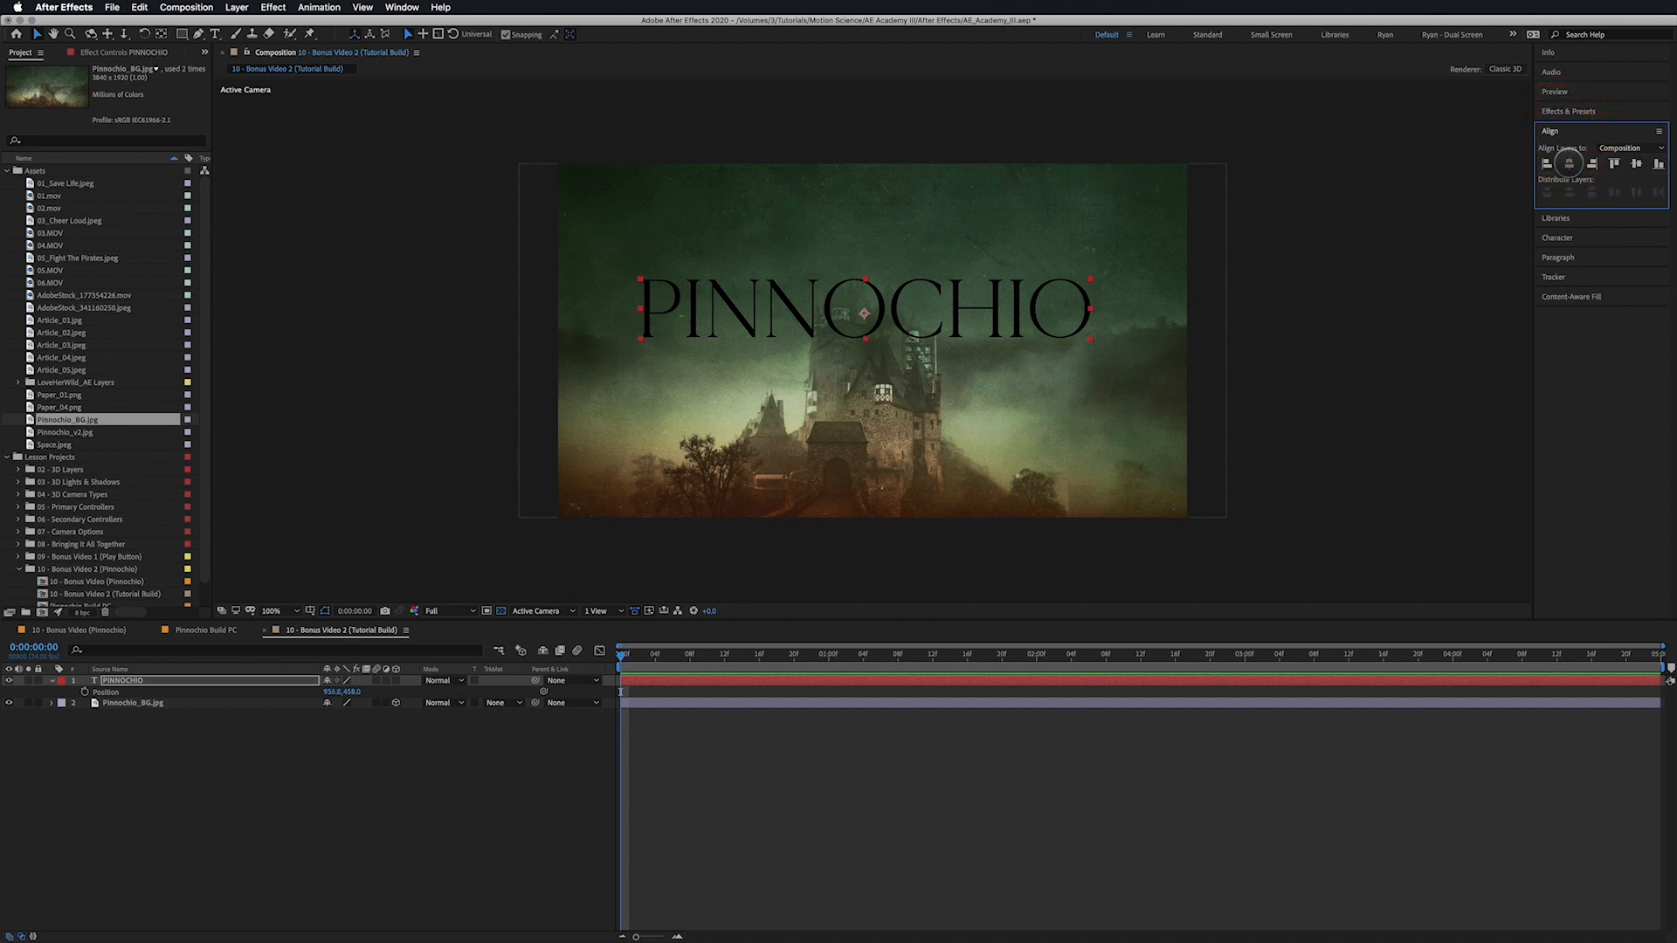
click(1568, 163)
click(1636, 163)
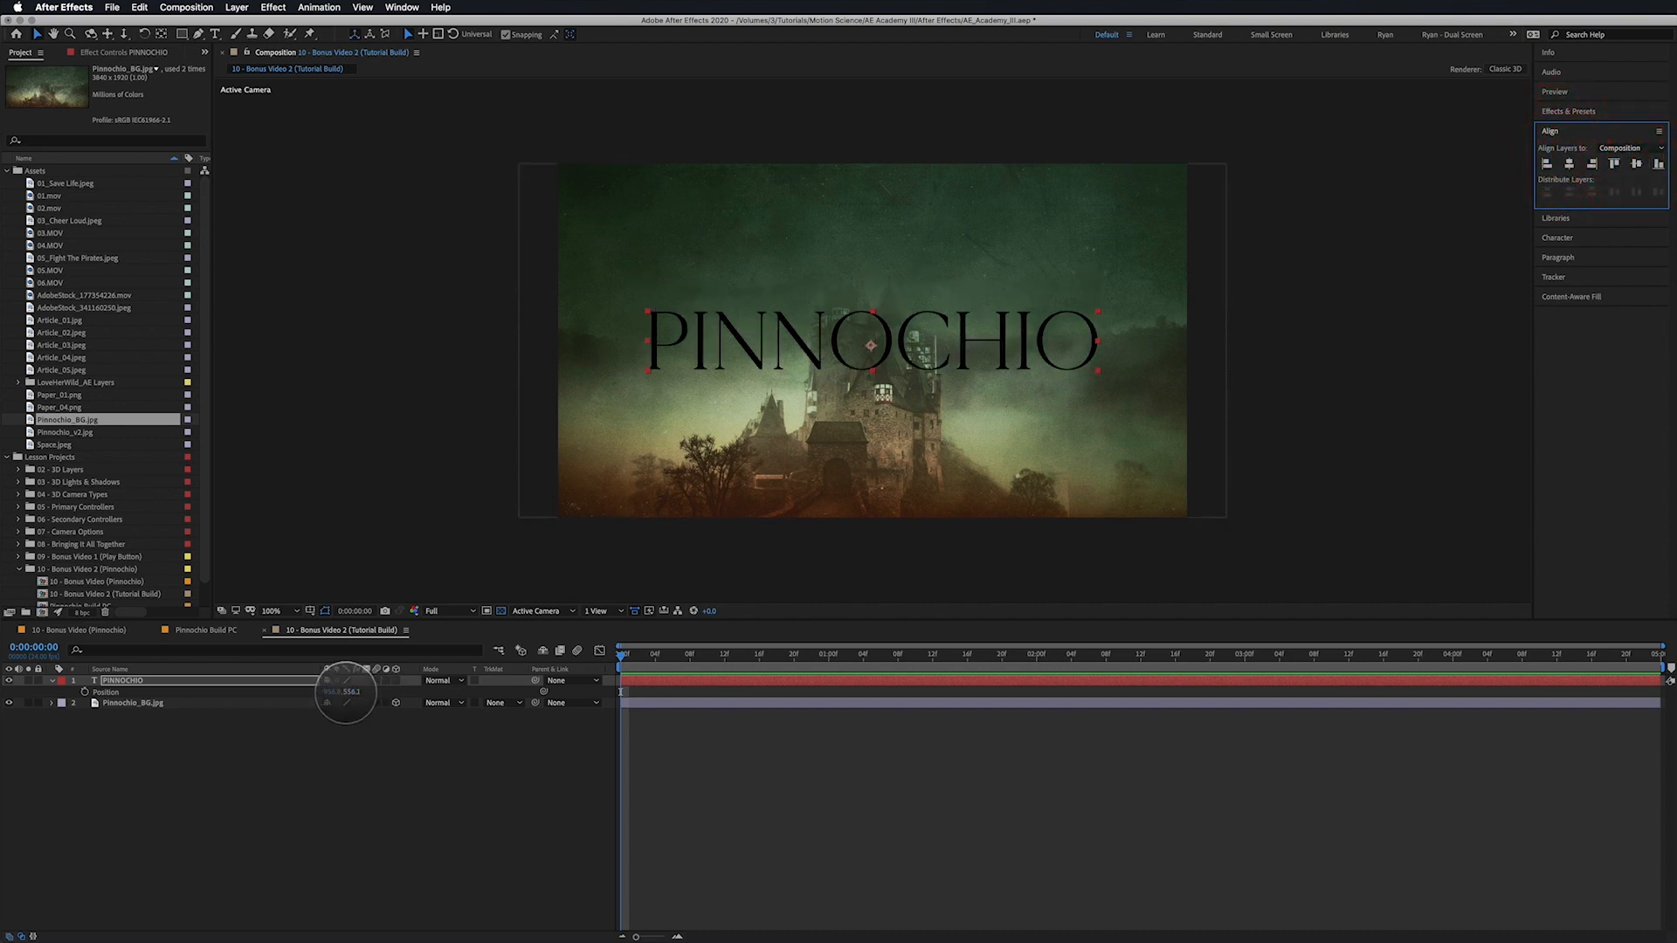
- Move the PINNOCHIO layer's anchor point to the exact center of the word with the Pan Behind tool, and return to the Selection tool
click(123, 680)
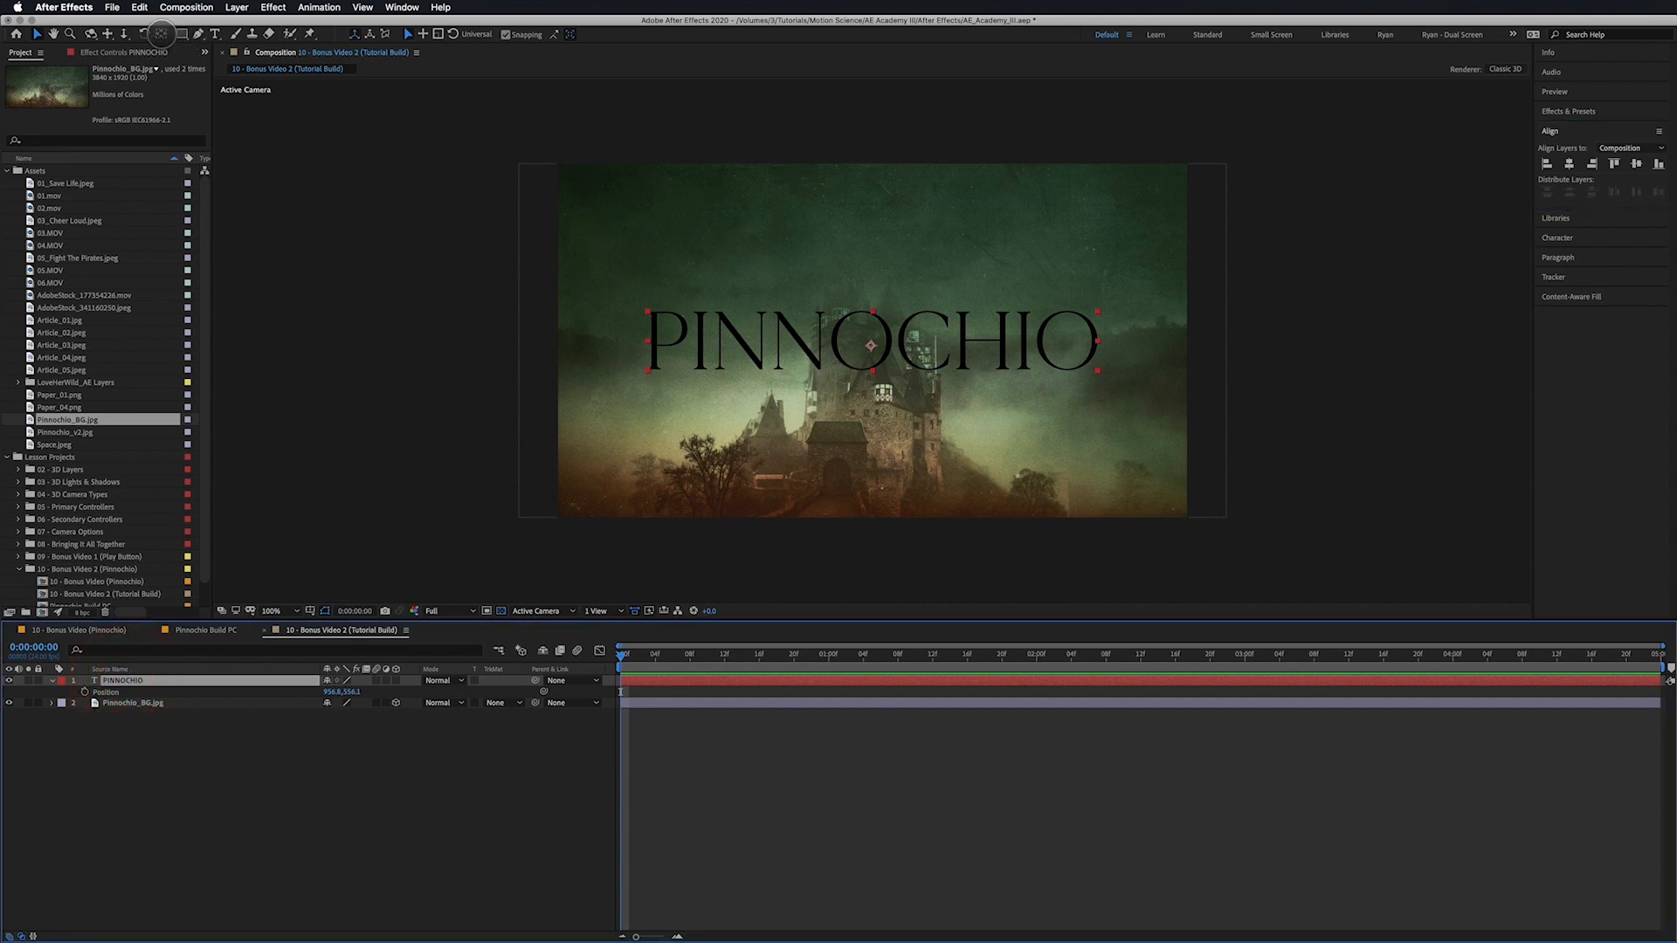
click(161, 33)
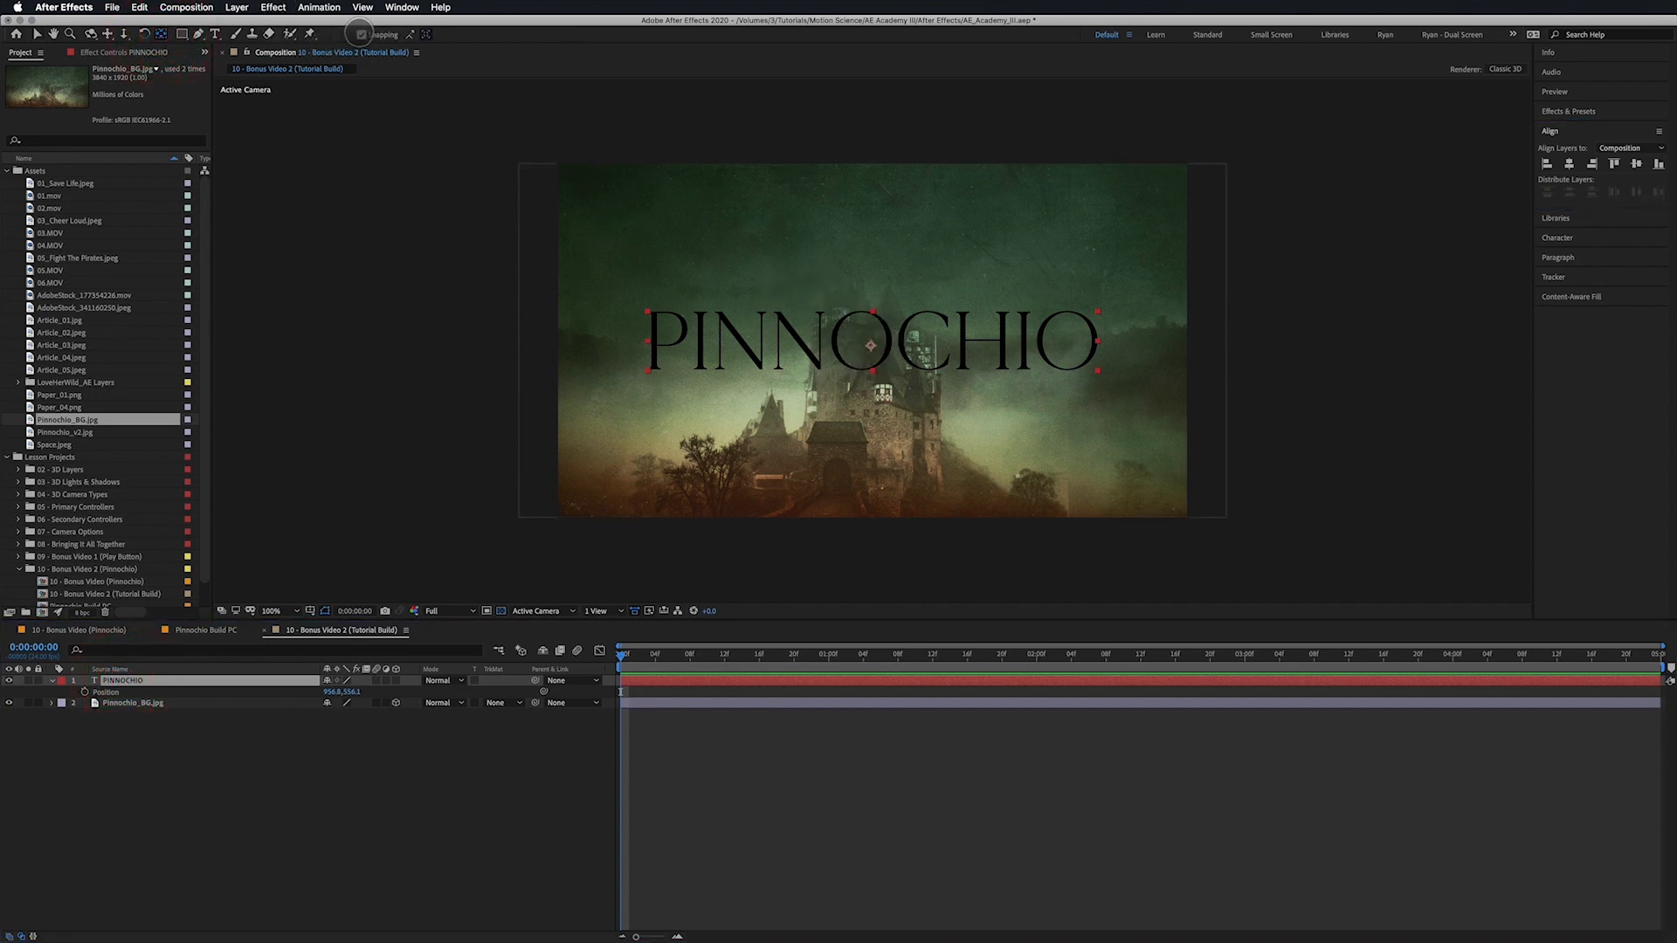
drag(870, 346, 871, 343)
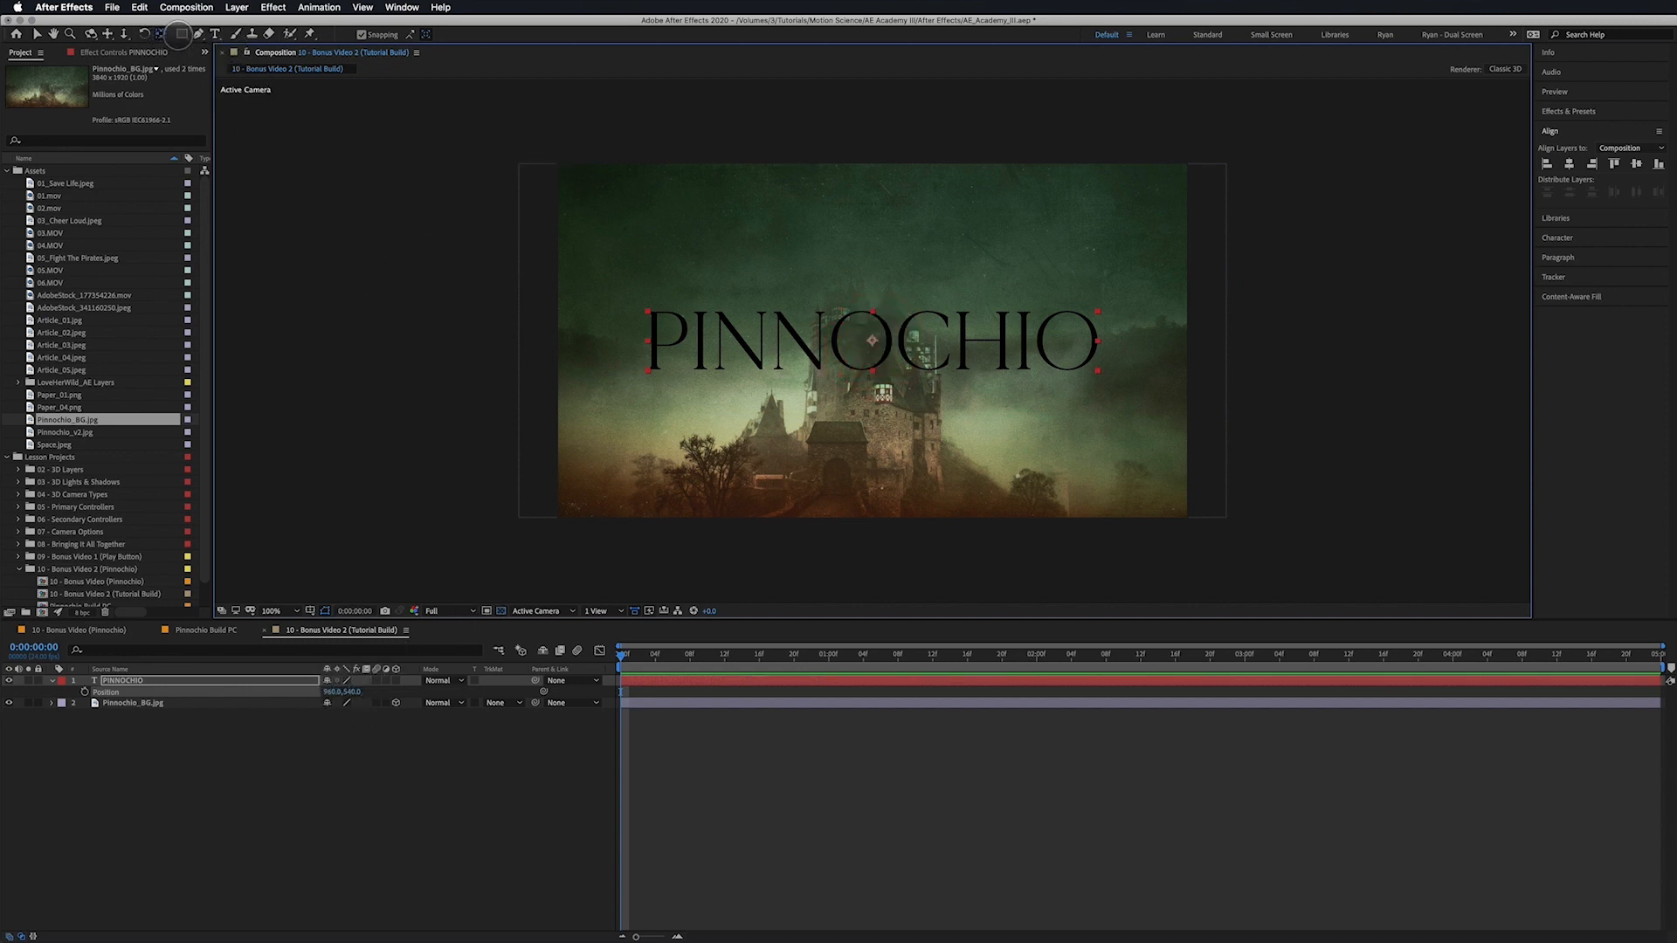
click(38, 34)
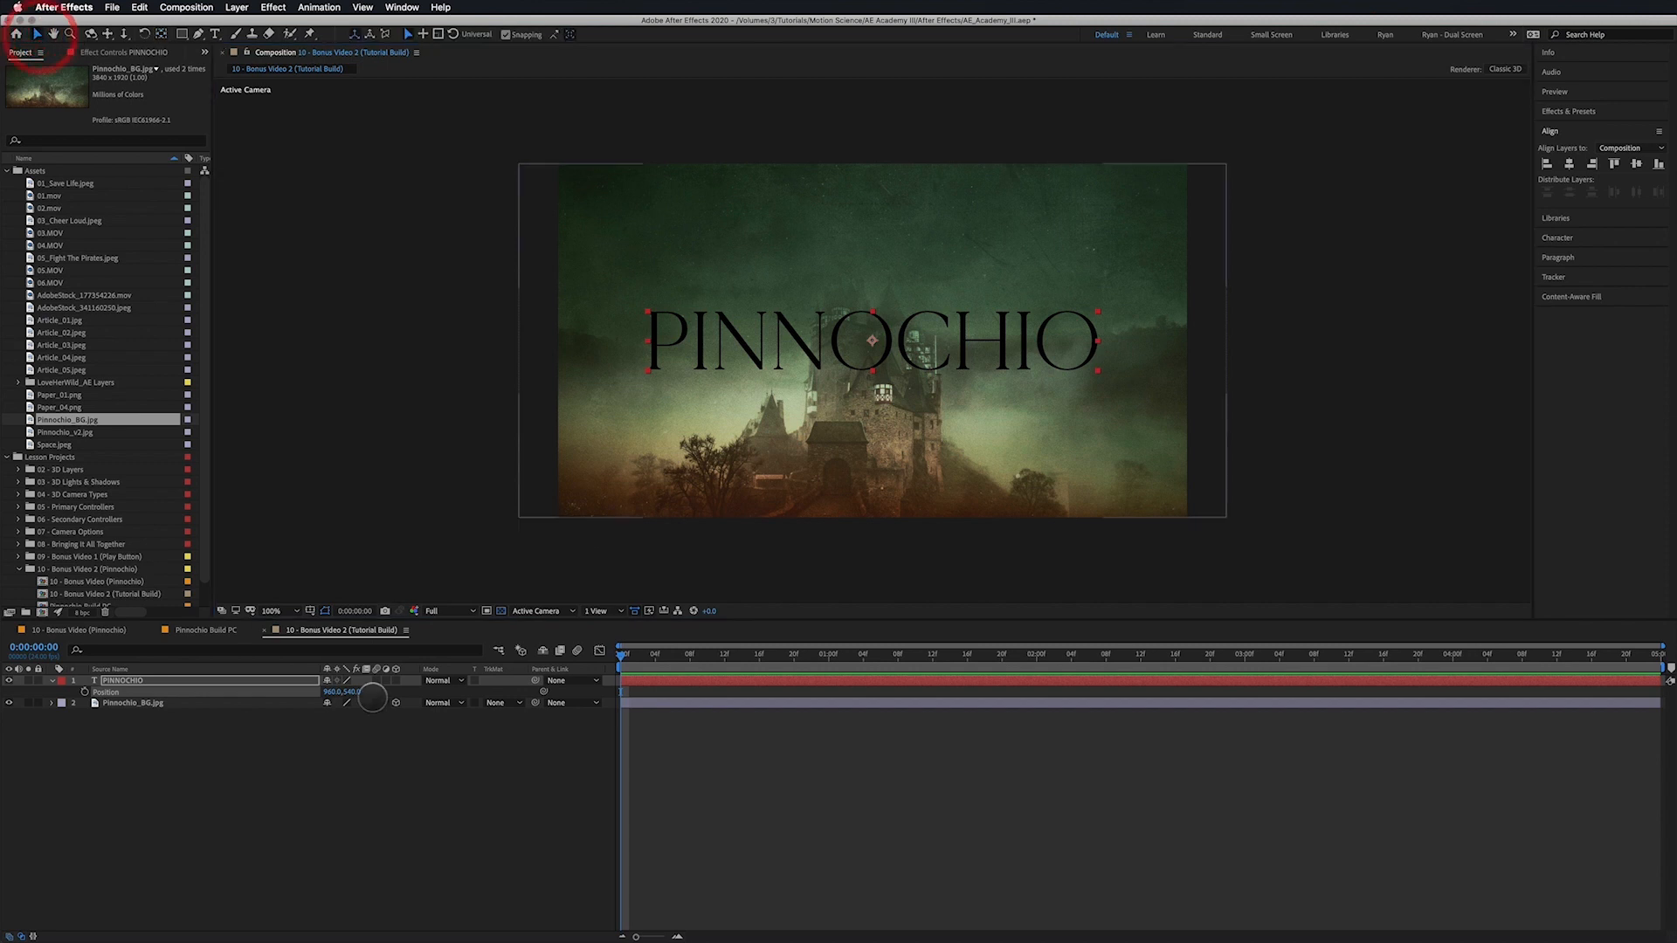
- Raise the PINNOCHIO text above the castle by setting its Y position to 380
drag(354, 692, 243, 710)
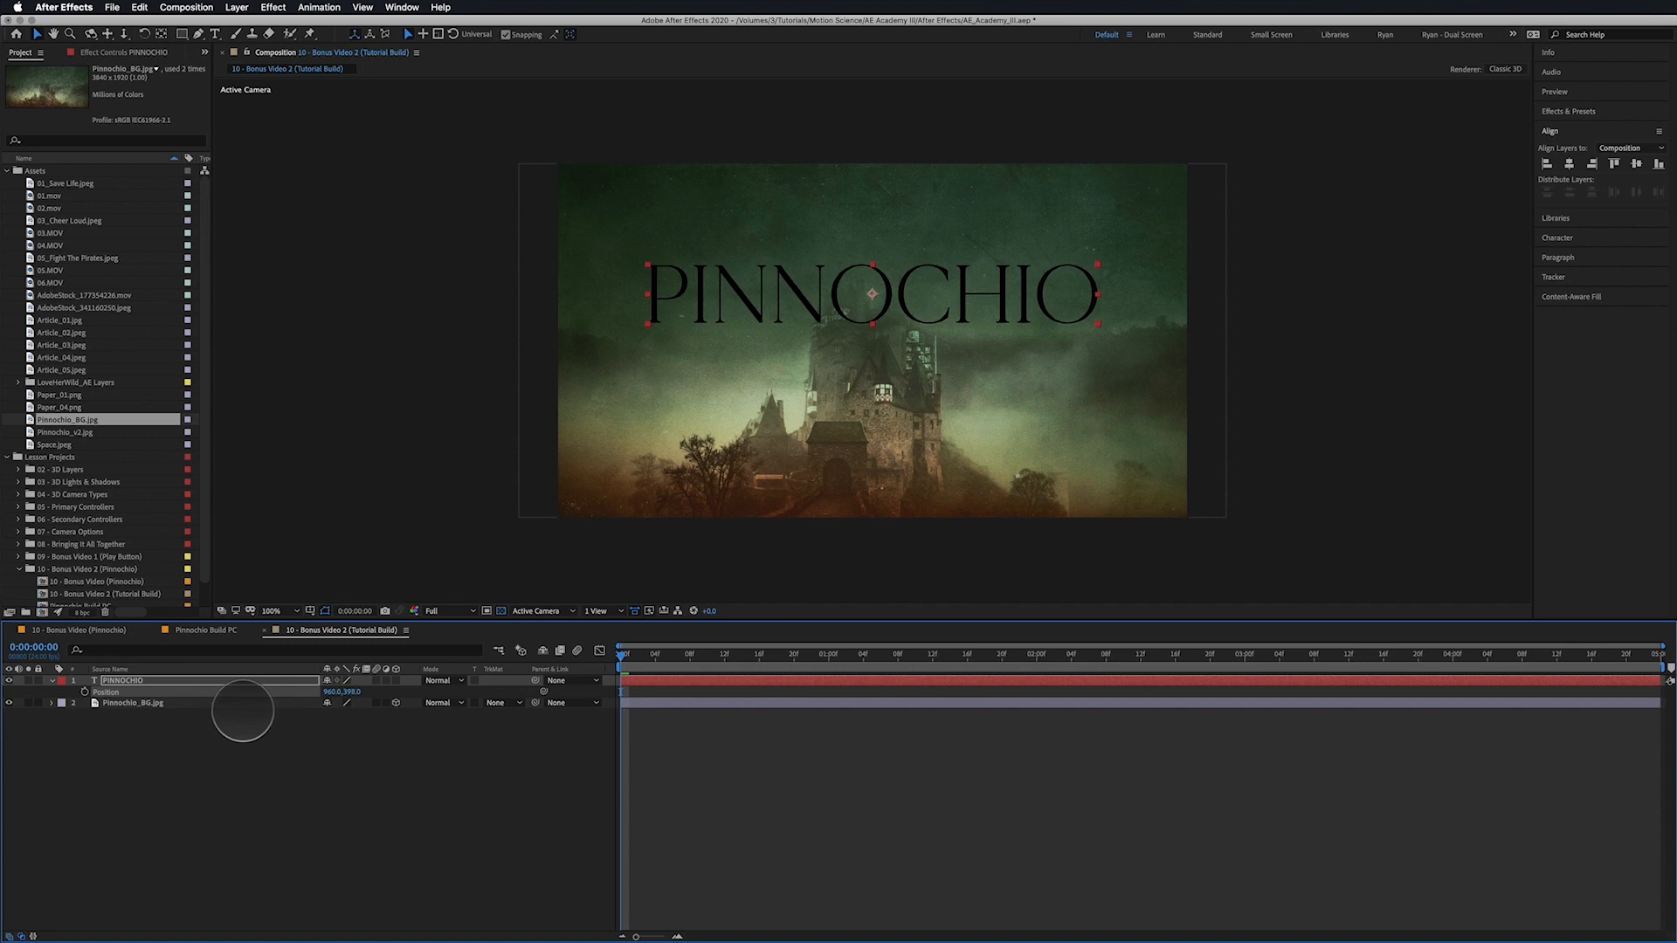
drag(241, 710, 236, 711)
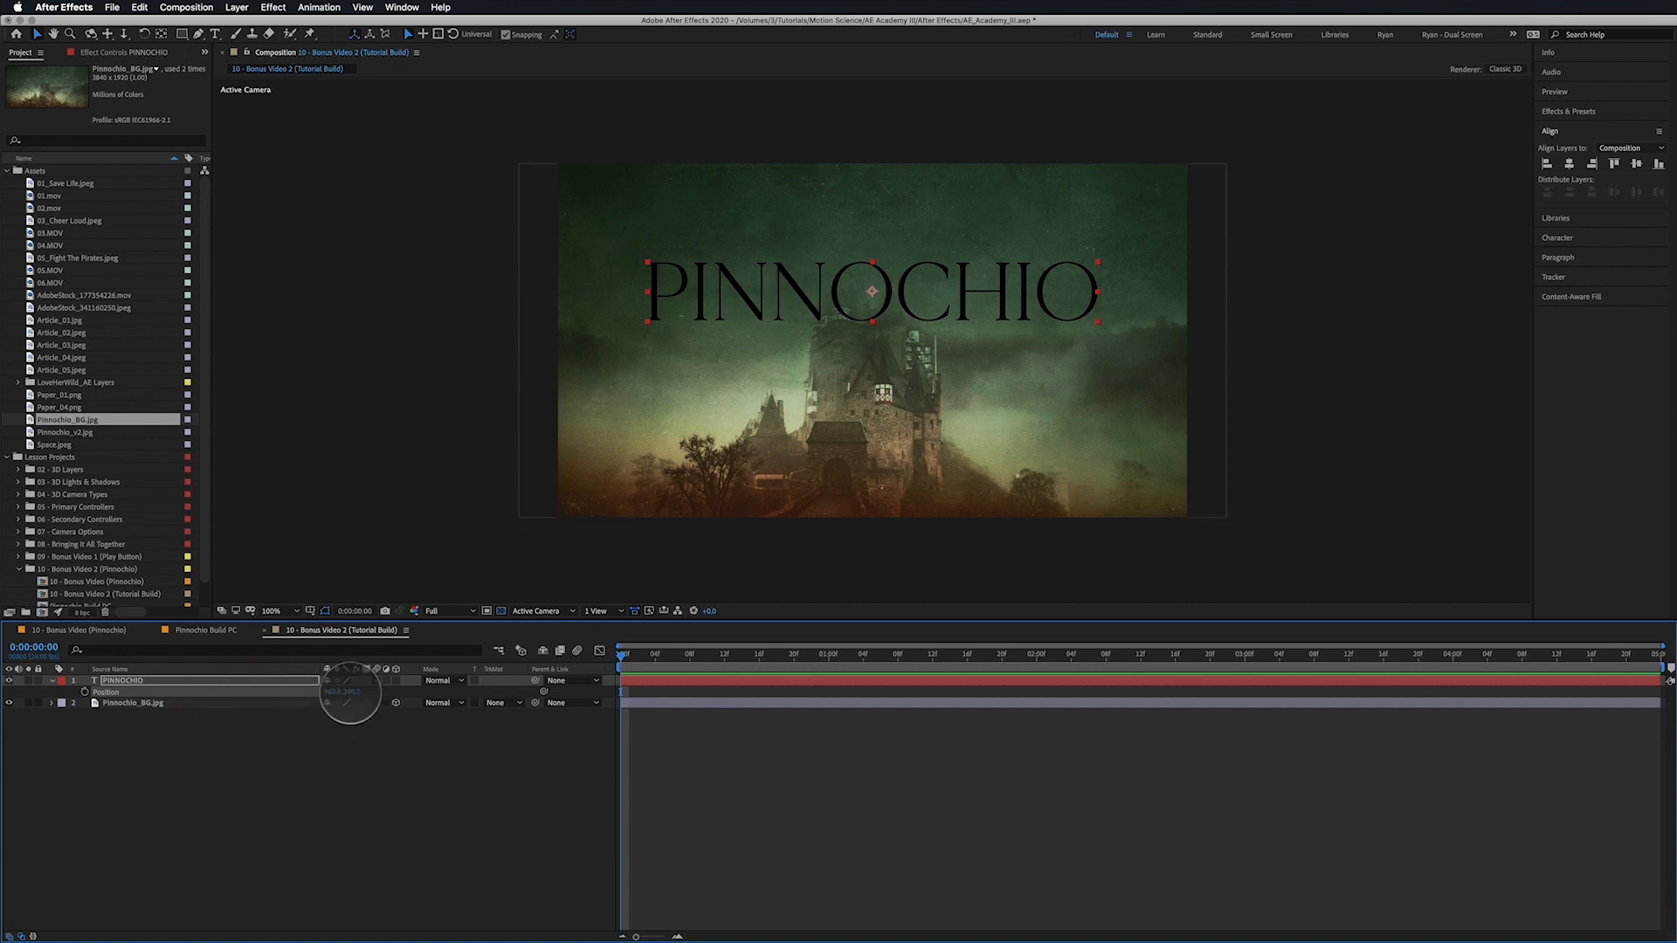
drag(344, 689, 337, 699)
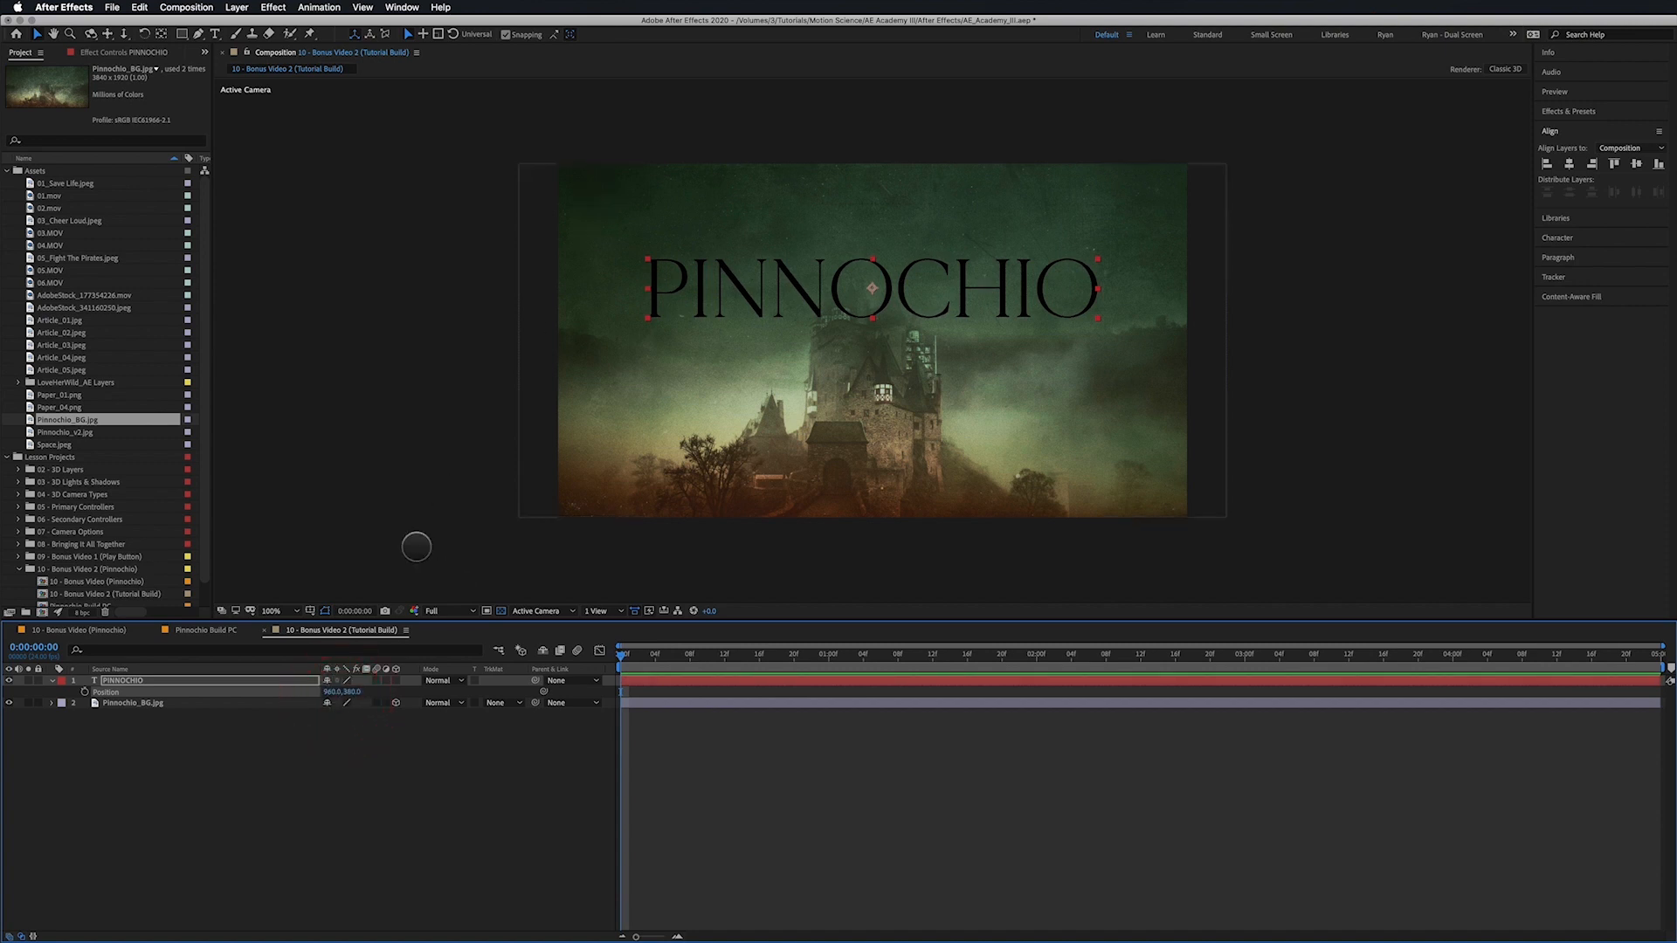
- Make the PINNOCHIO text a 3D layer and collapse its properties
click(396, 680)
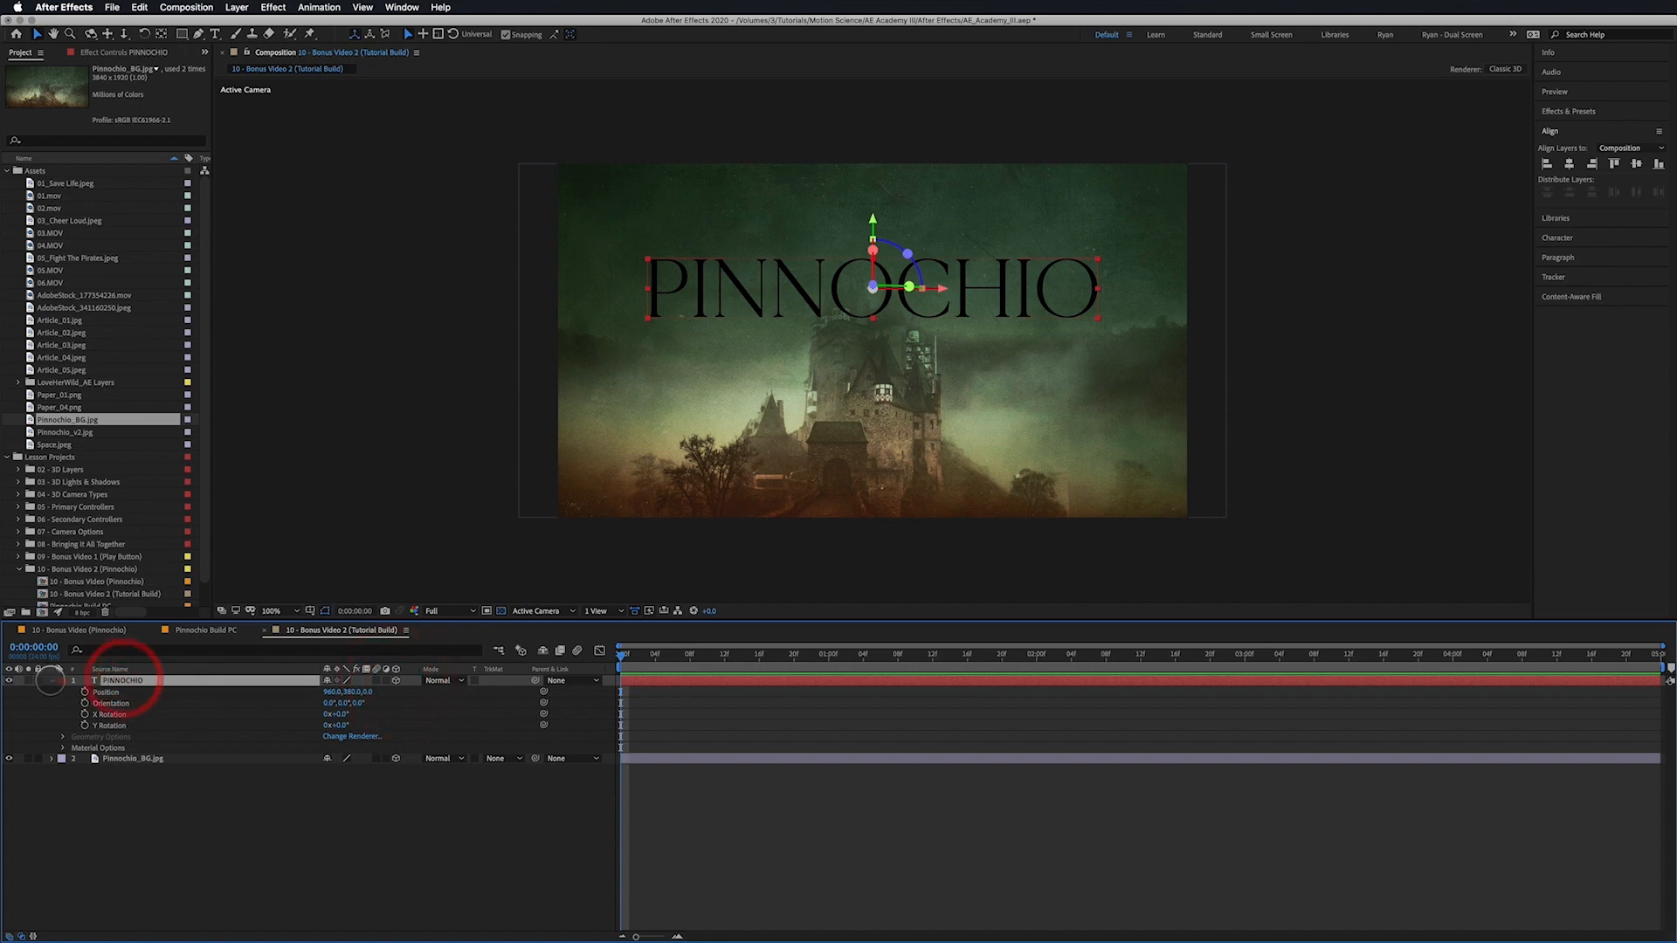
click(52, 680)
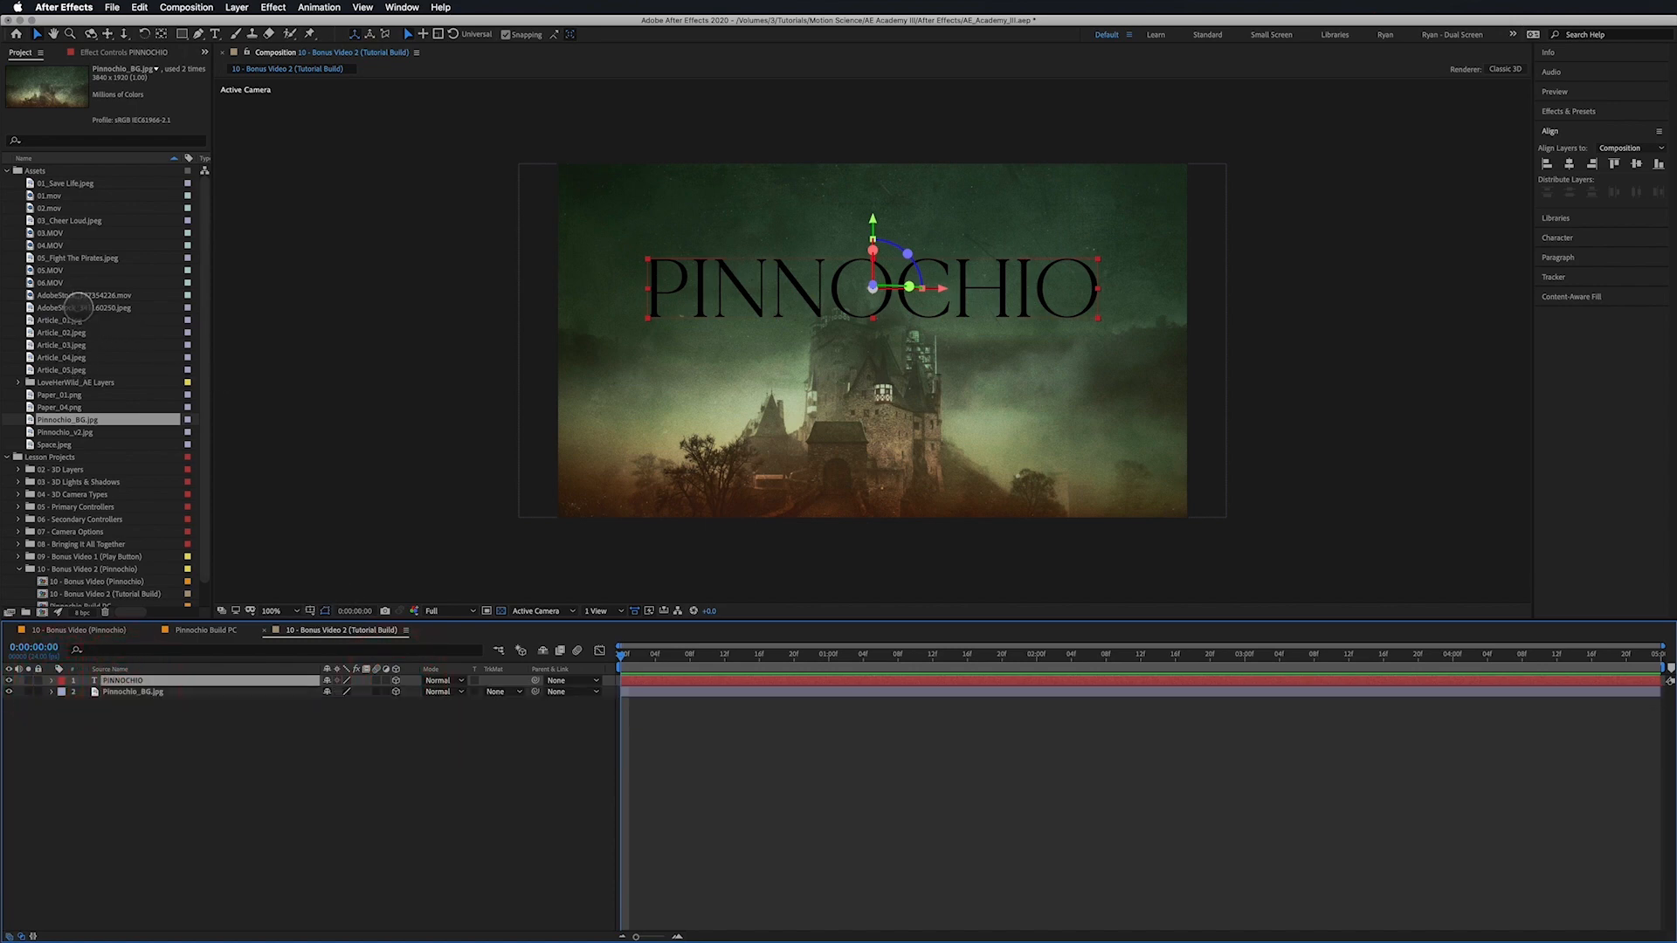
- Preview the AdobeStock wood texture image, and add it to the composition directly beneath the PINNOCHIO layer
click(78, 308)
double_click(39, 308)
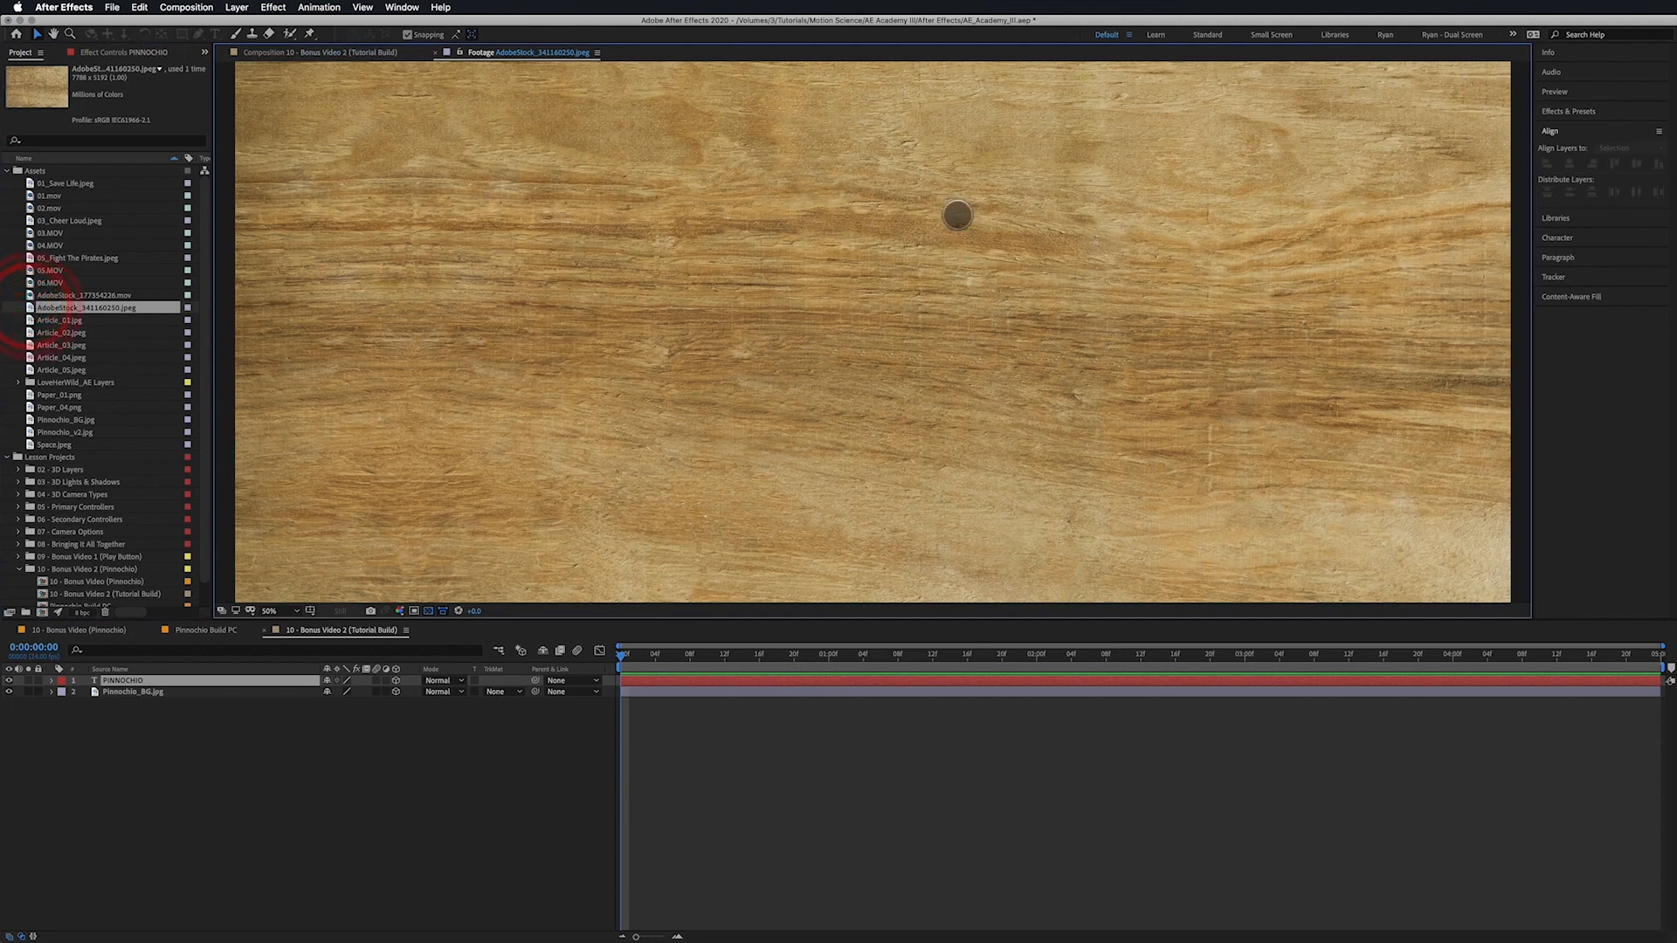
click(435, 53)
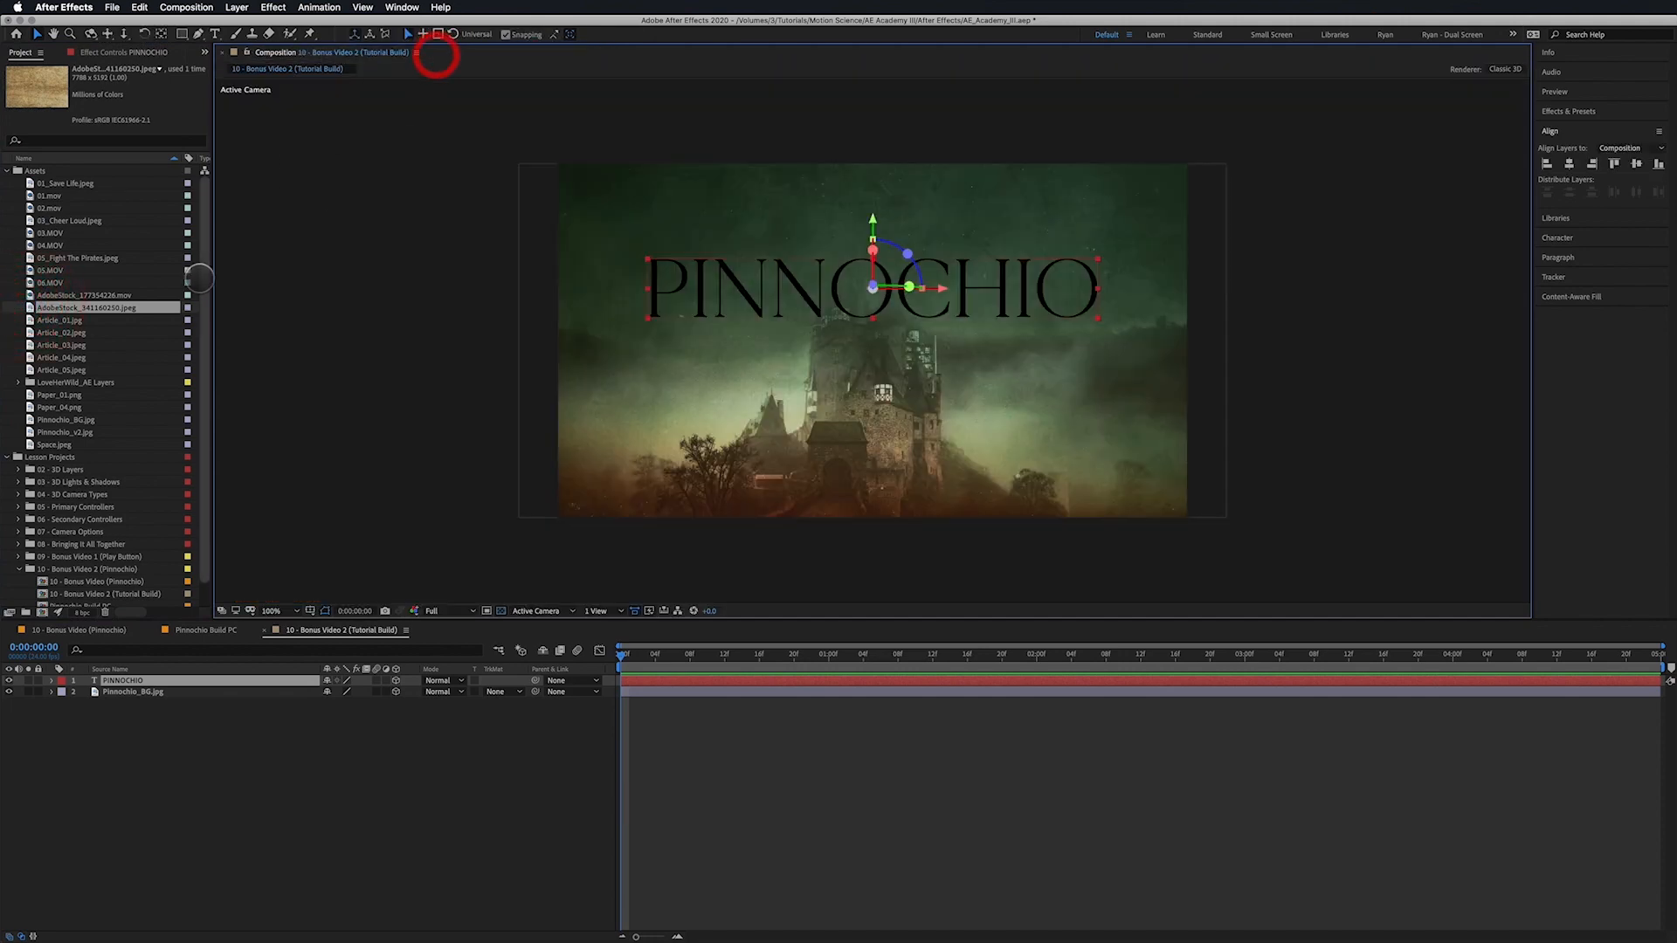
drag(30, 308, 166, 682)
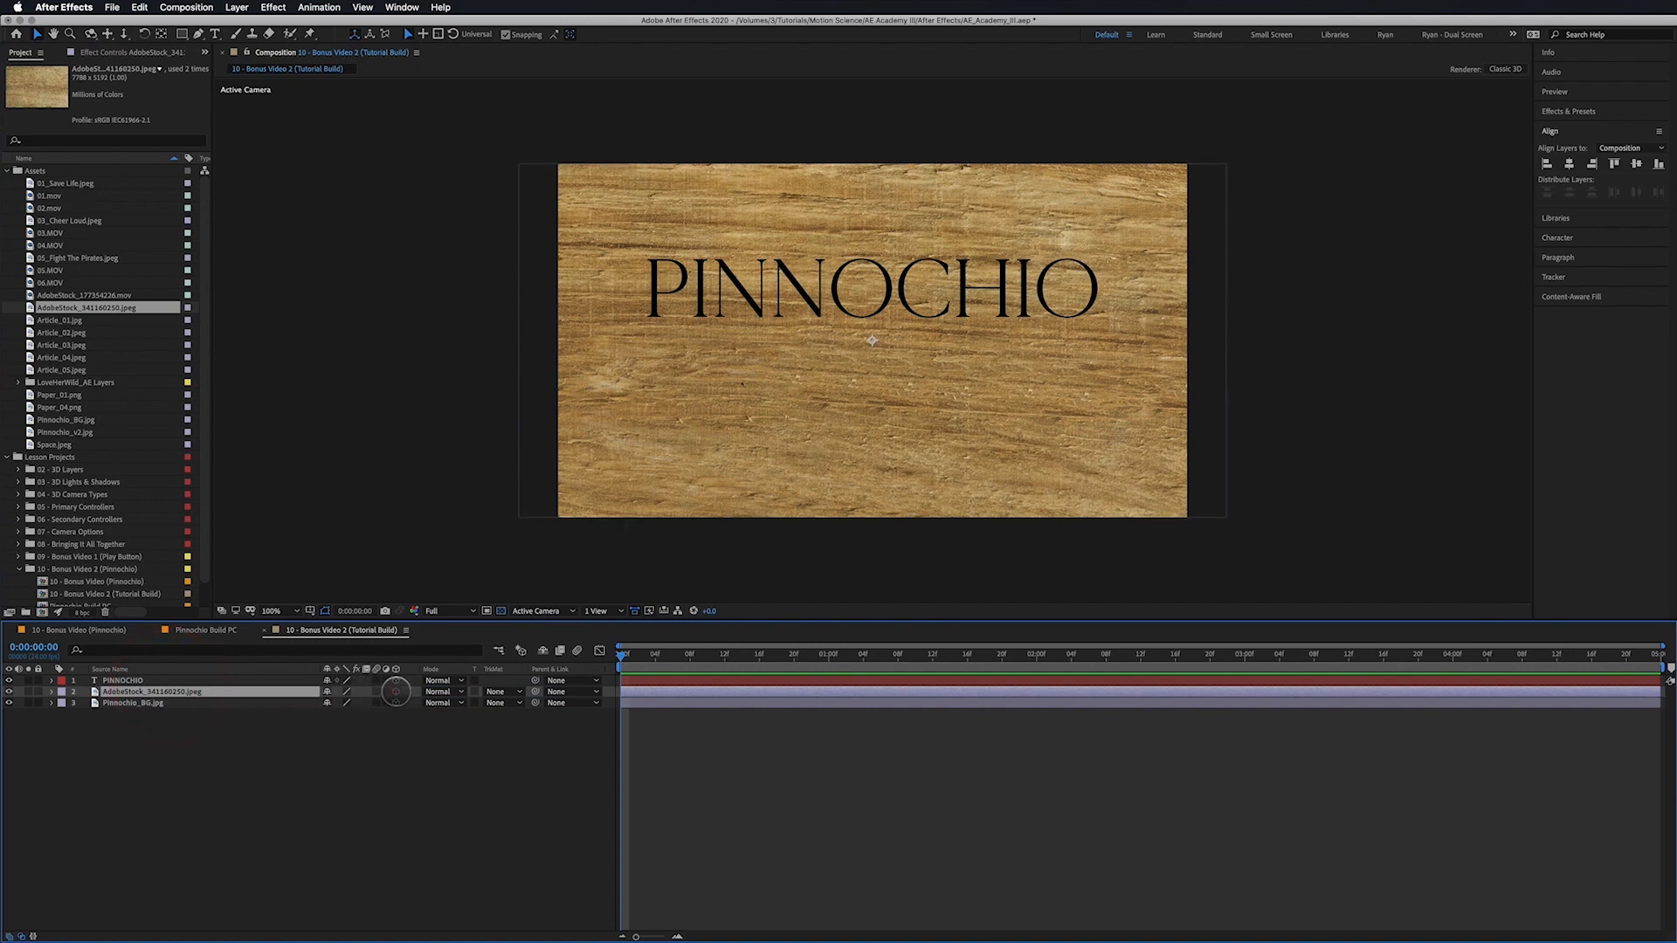
- Make the wood texture a 3D layer and scale it to 18%
key(s)
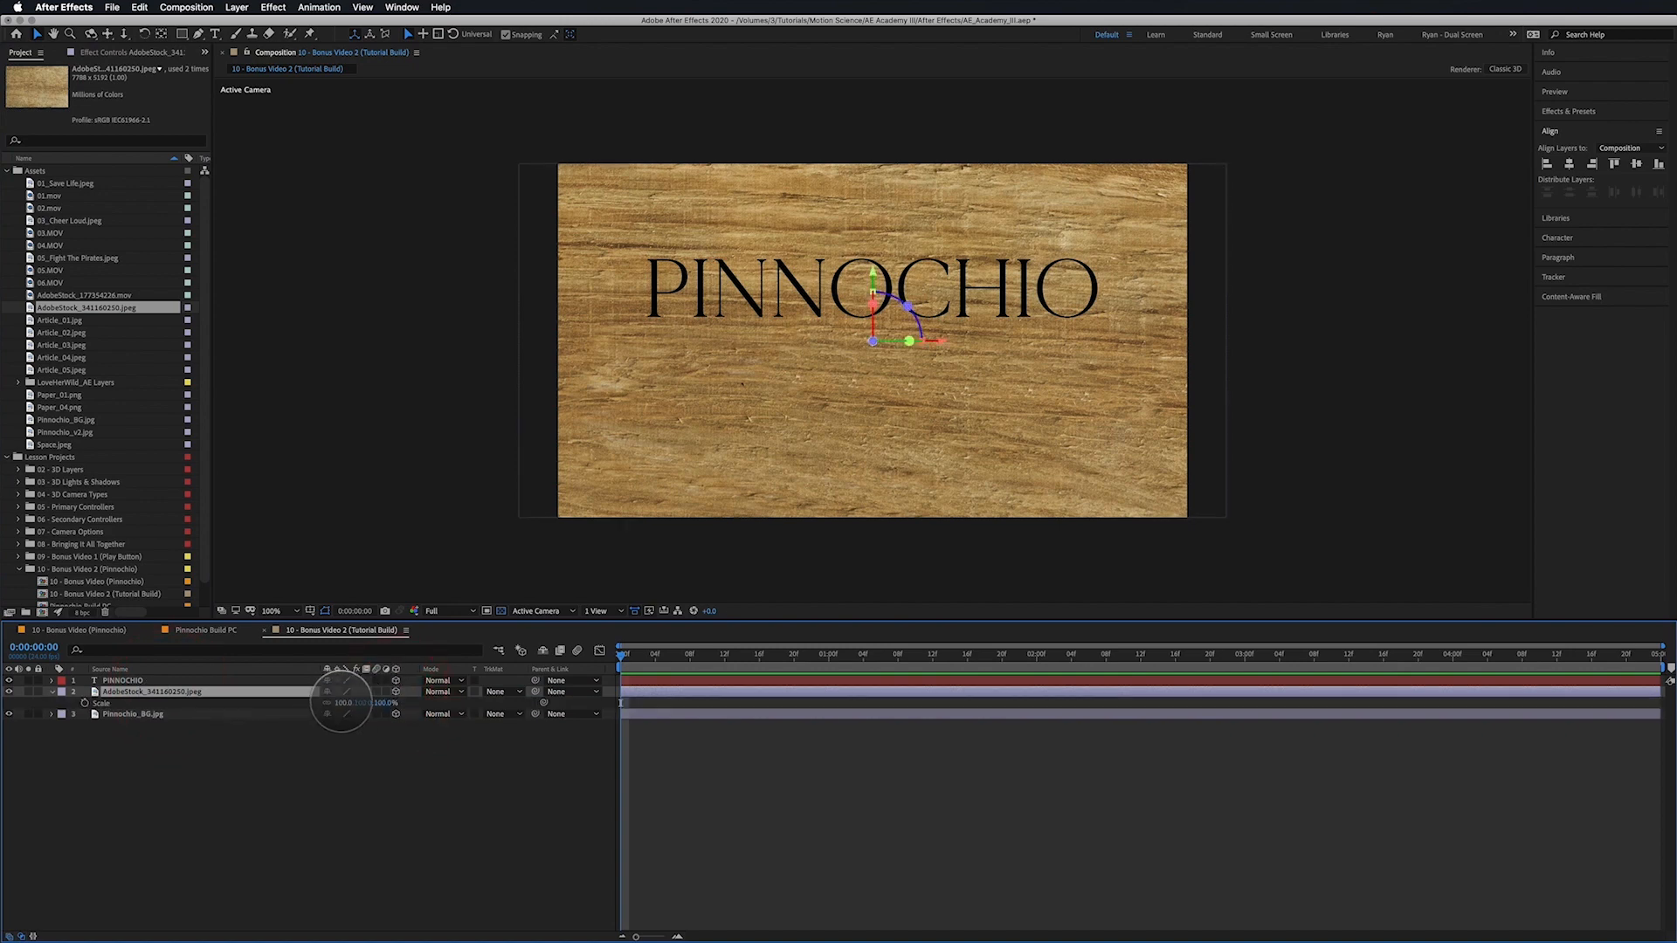
drag(340, 703, 292, 703)
click(550, 585)
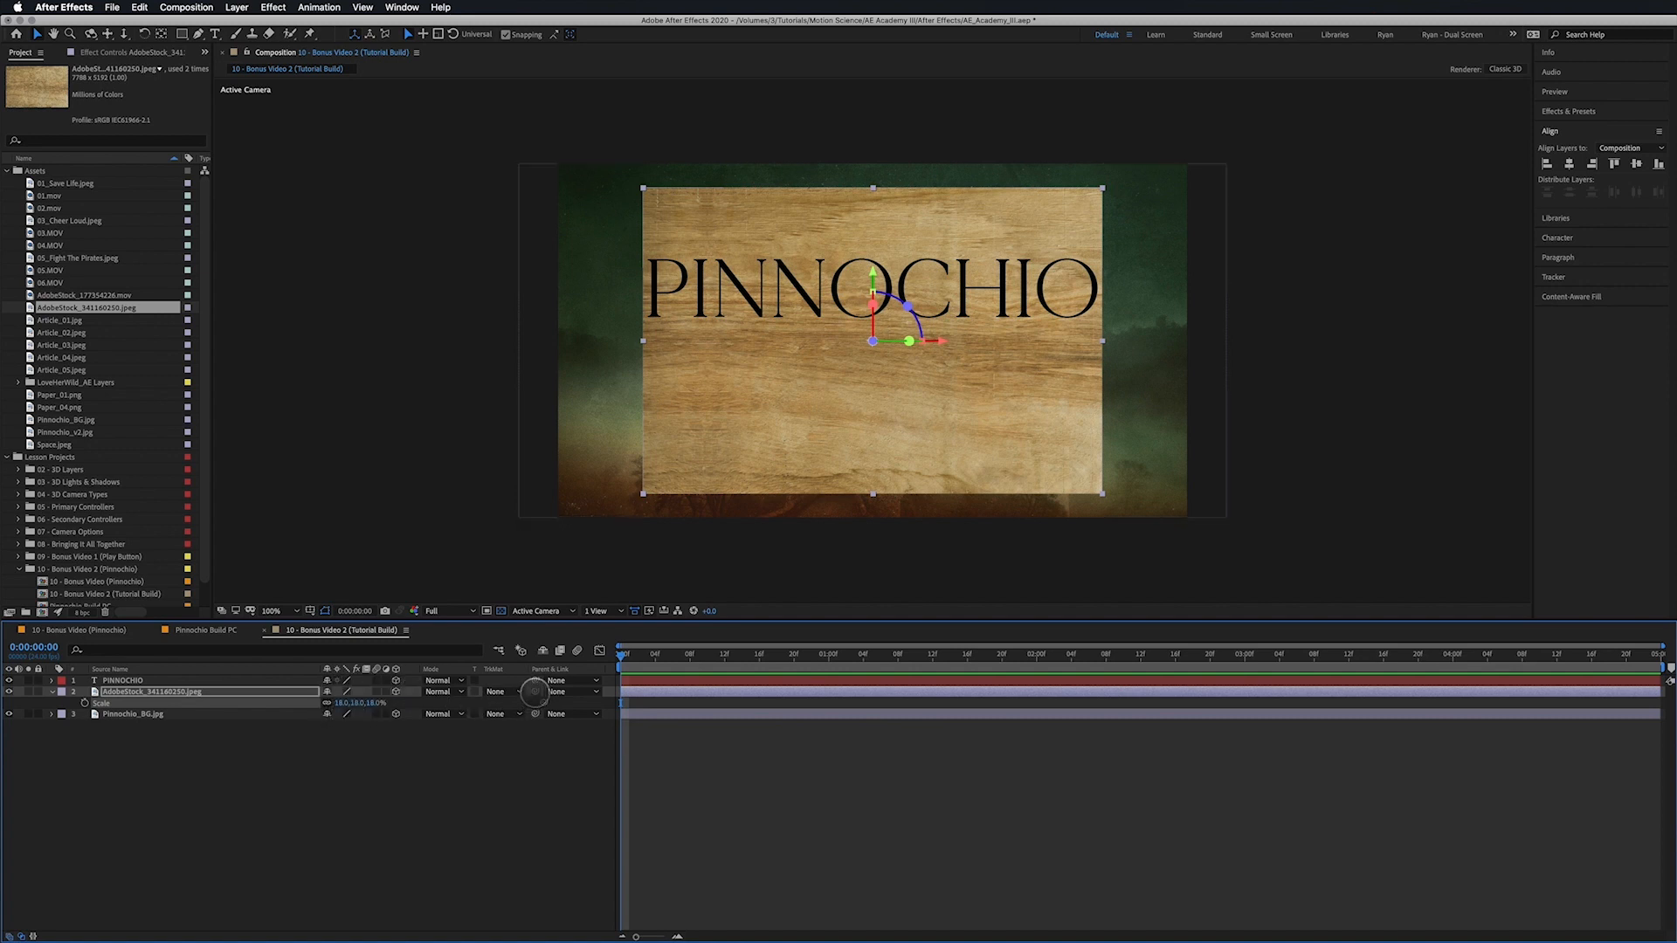
- Parent the wood texture layer to the PINNOCHIO text layer, and collapse the texture layer's properties
drag(534, 692, 117, 679)
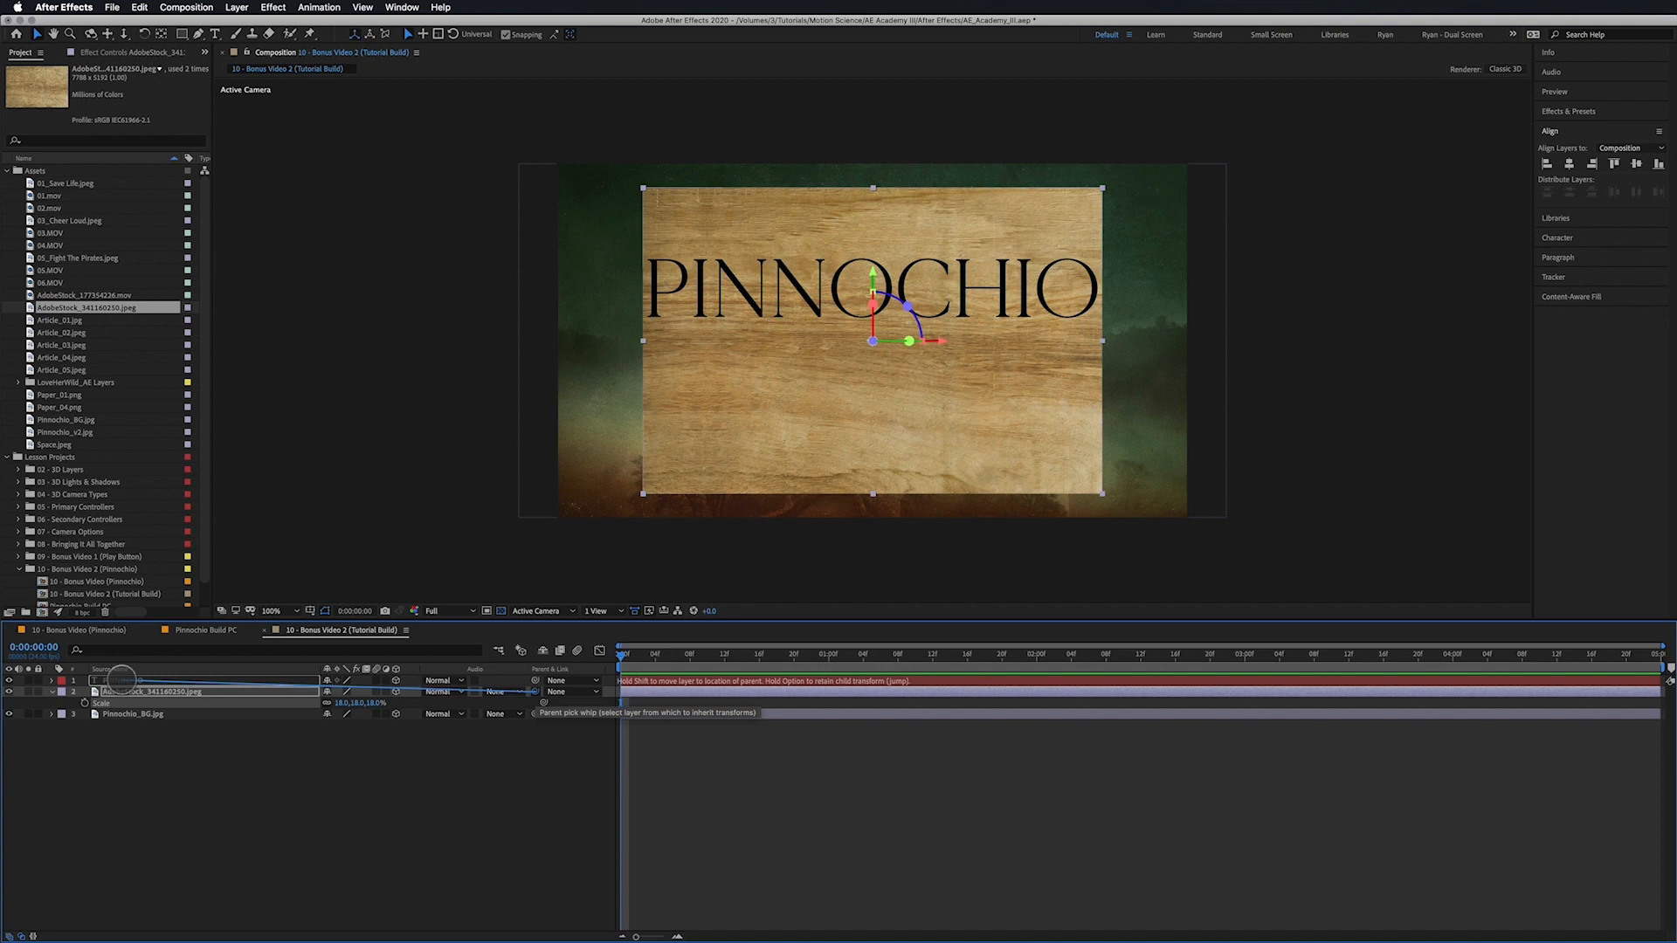
drag(122, 679, 118, 679)
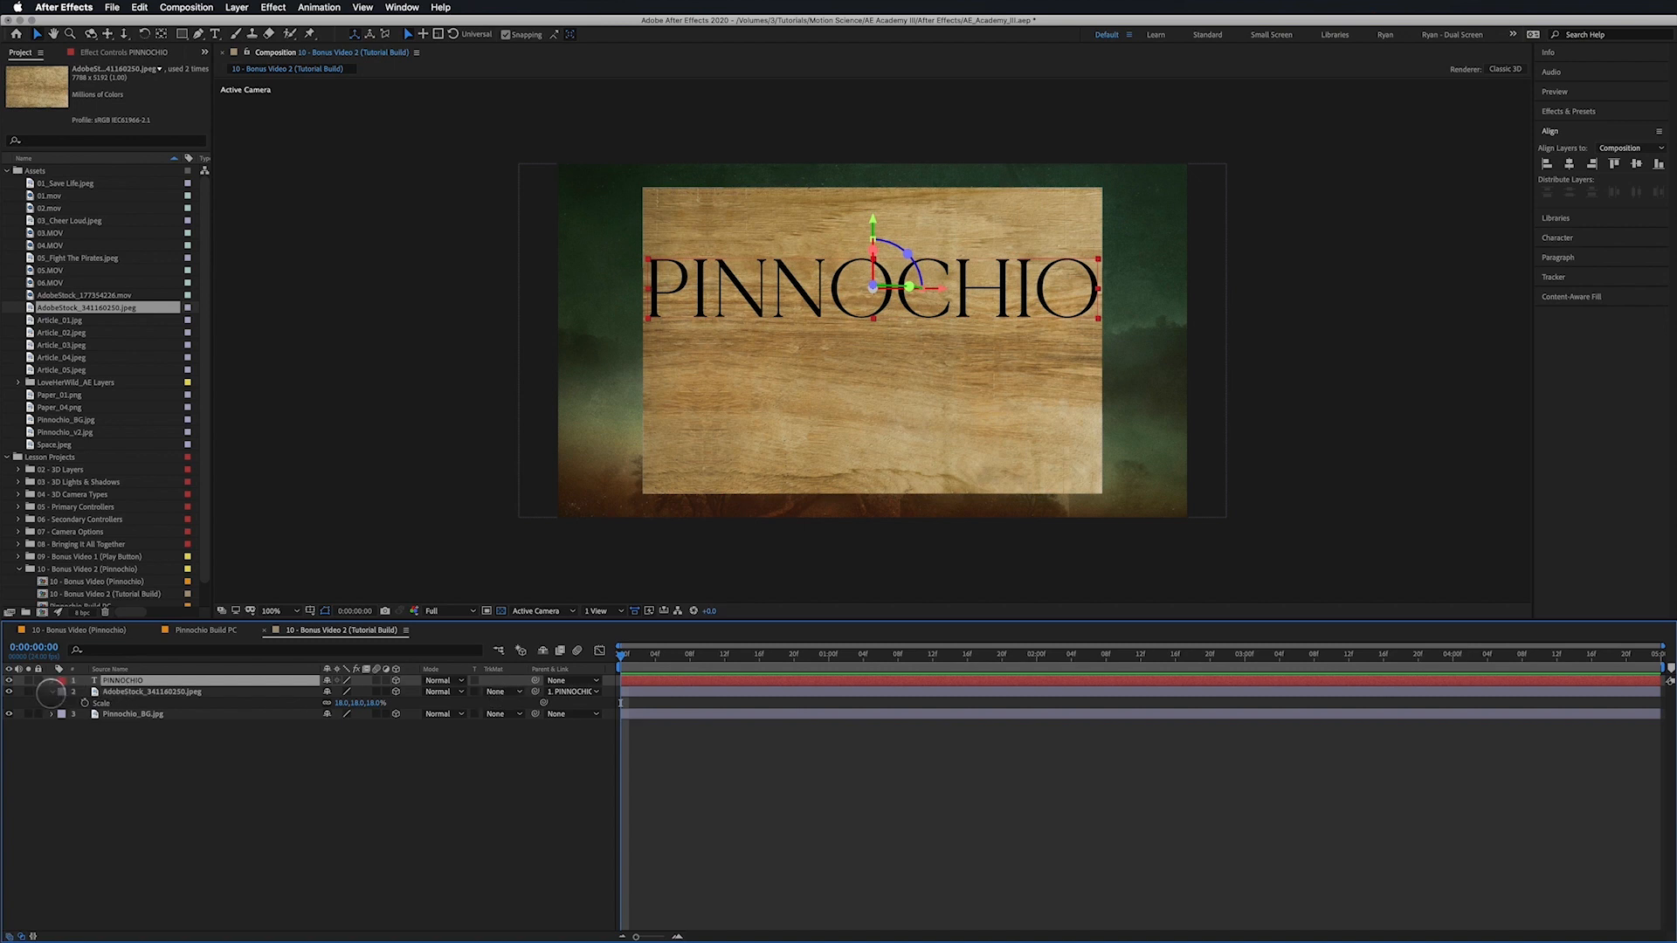
click(51, 691)
click(47, 695)
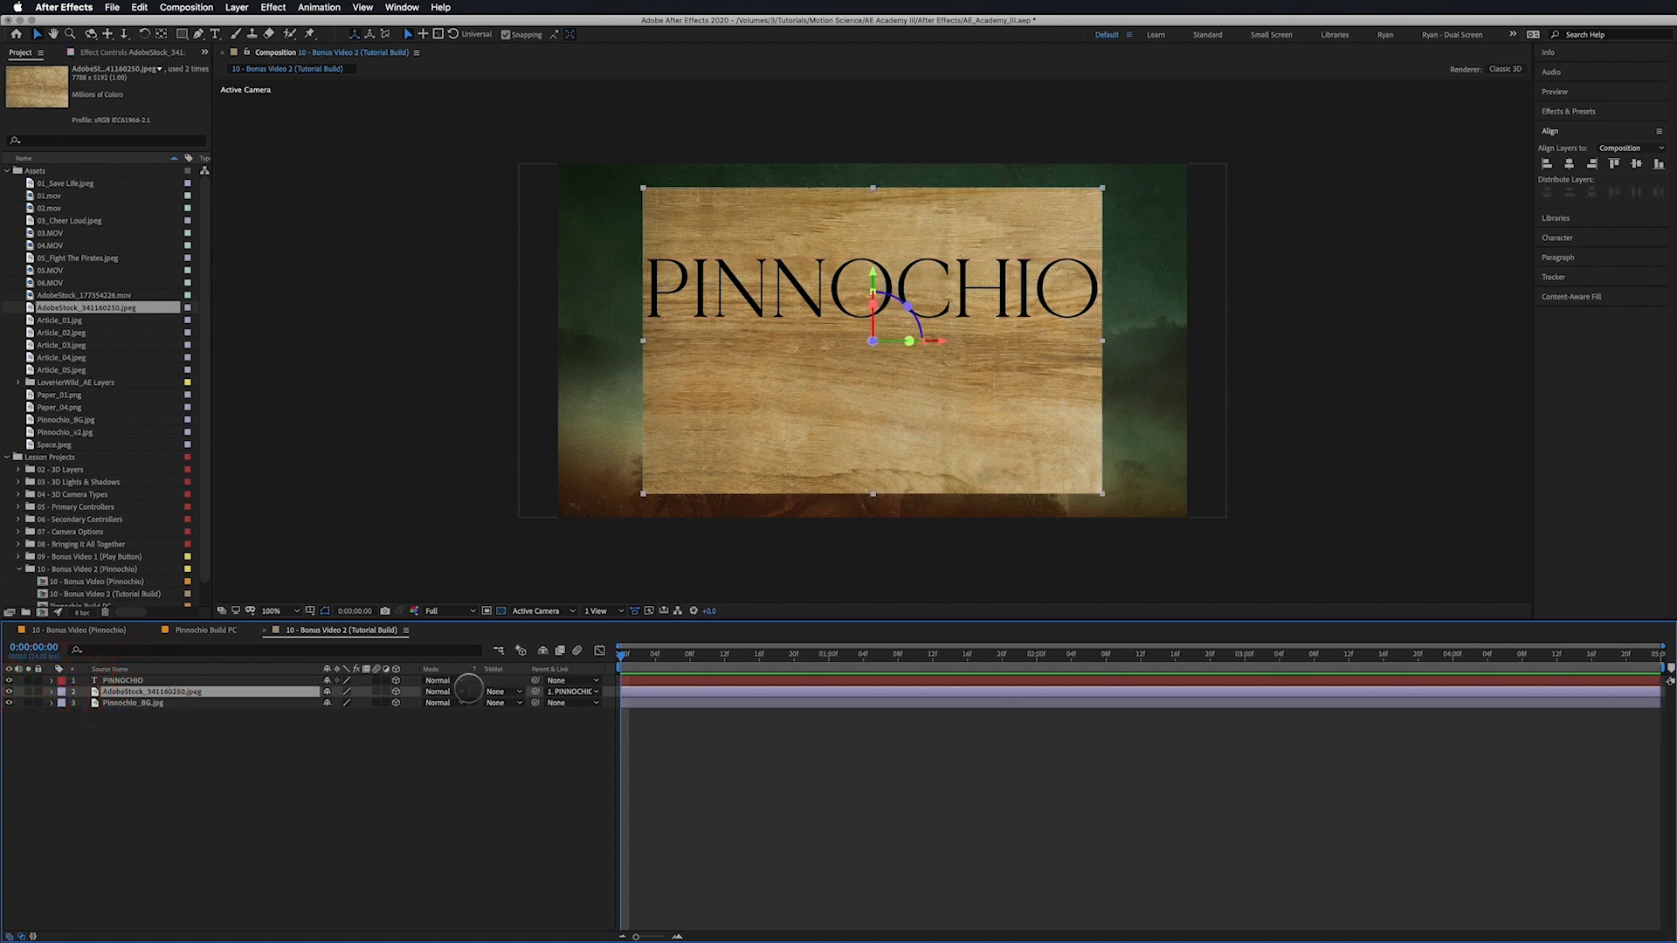
- Set the wood texture layer's track matte to Alpha Matte "PINNOCHIO" so the wood fills only the letters
click(505, 691)
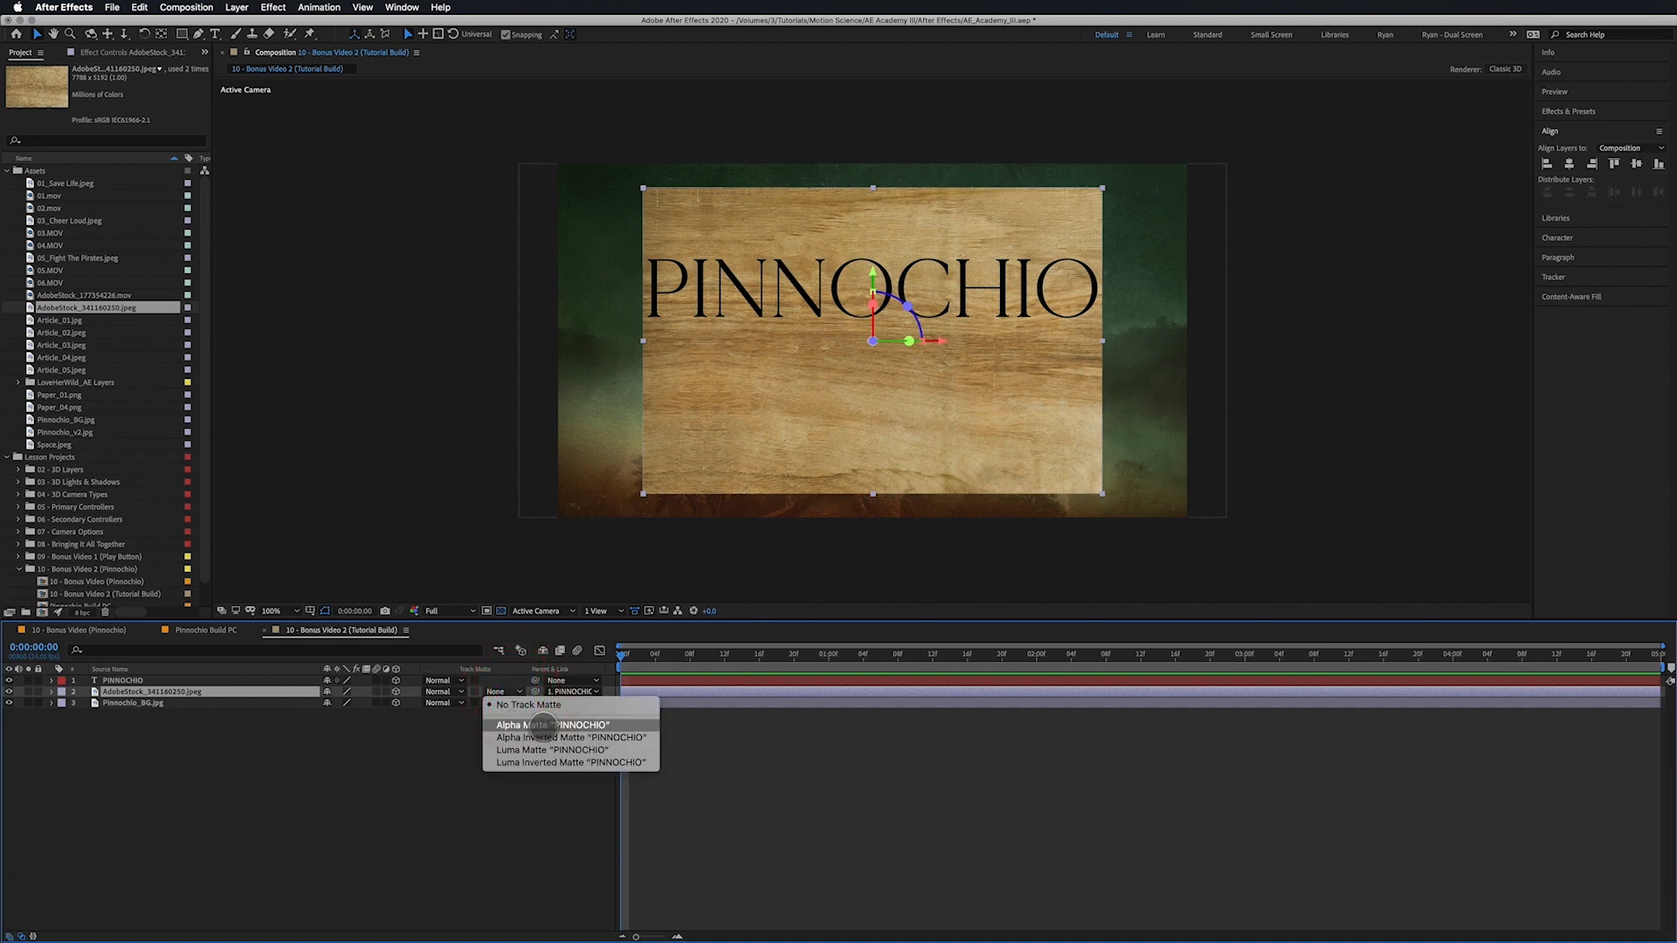
click(542, 724)
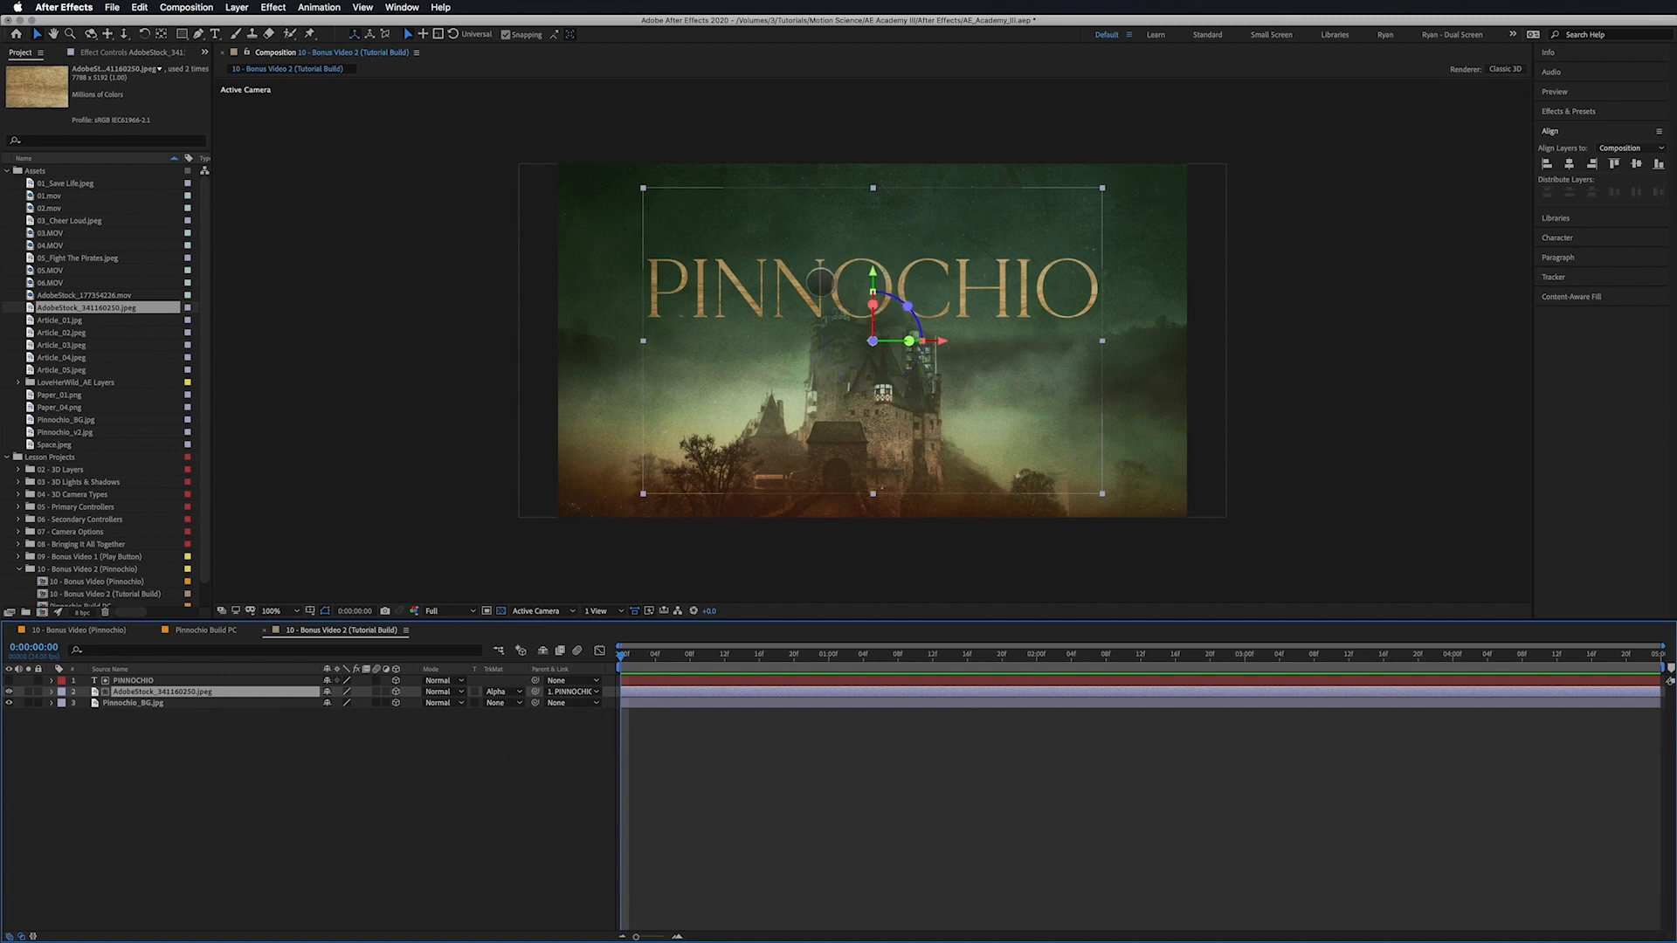
click(121, 680)
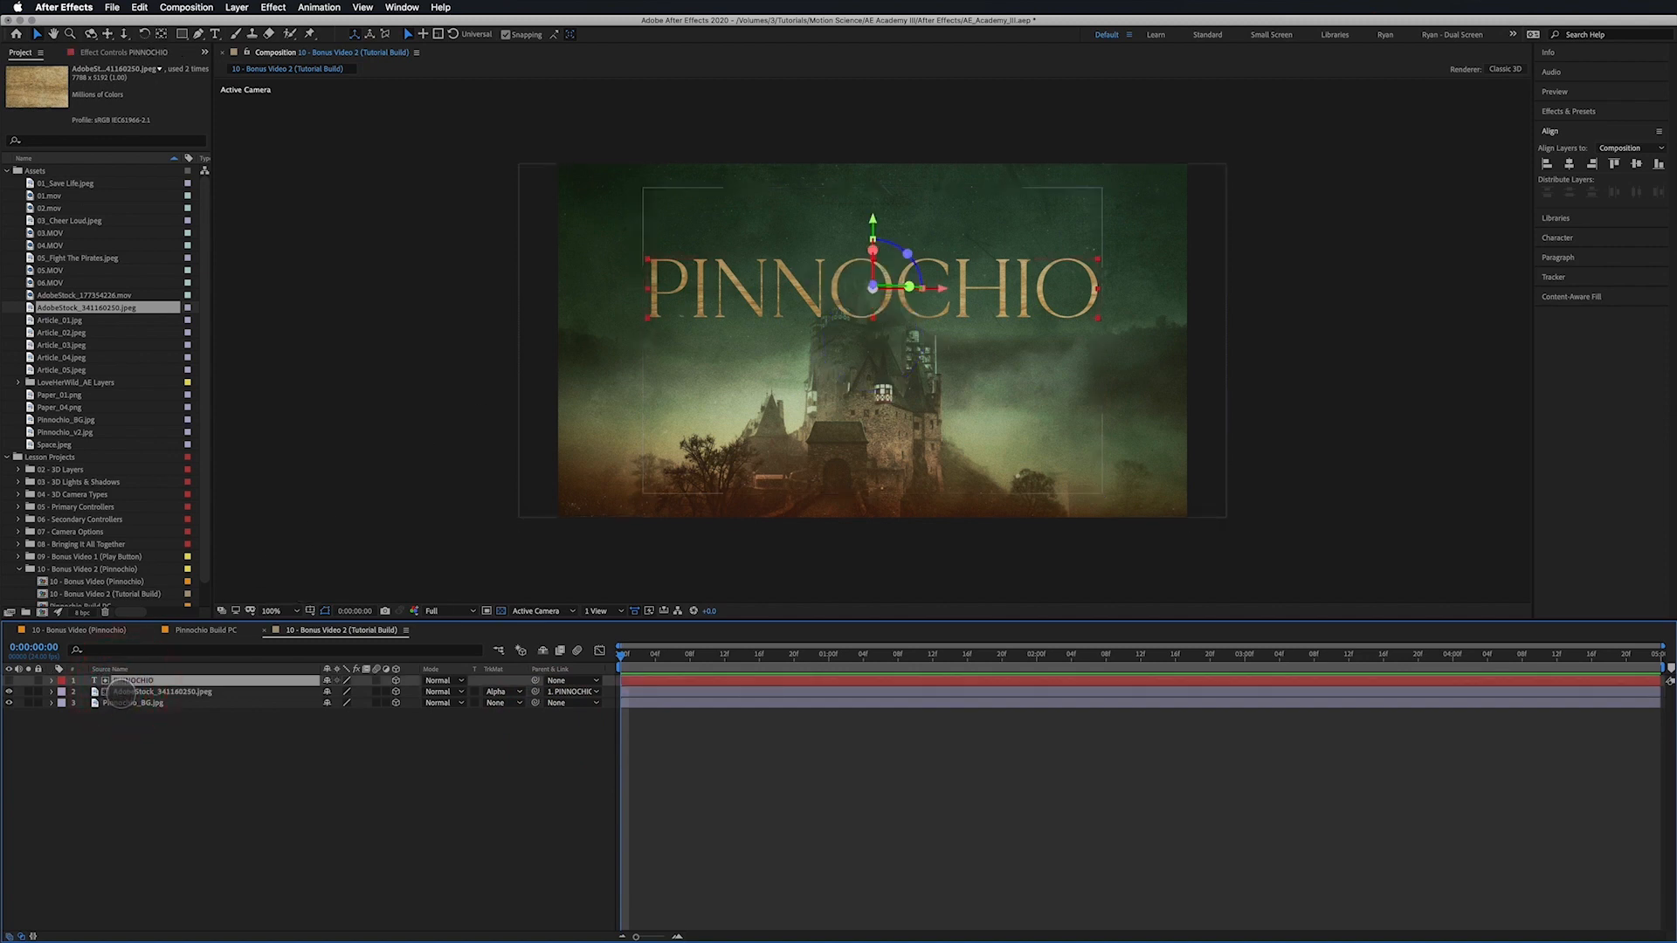
click(121, 691)
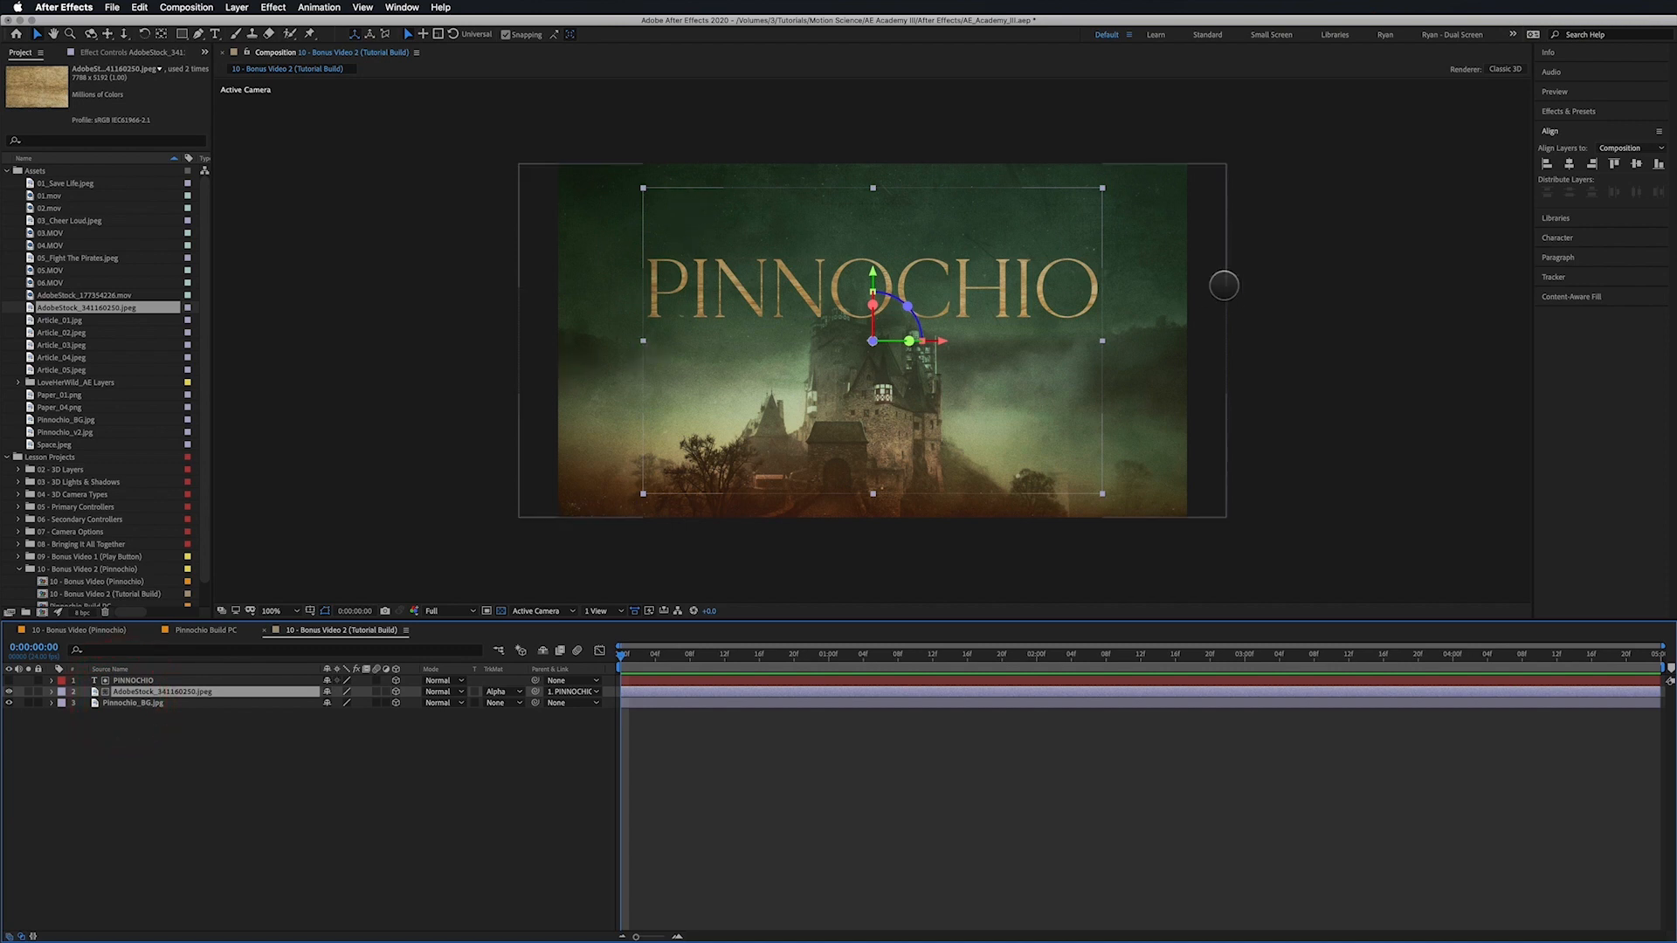
click(1341, 255)
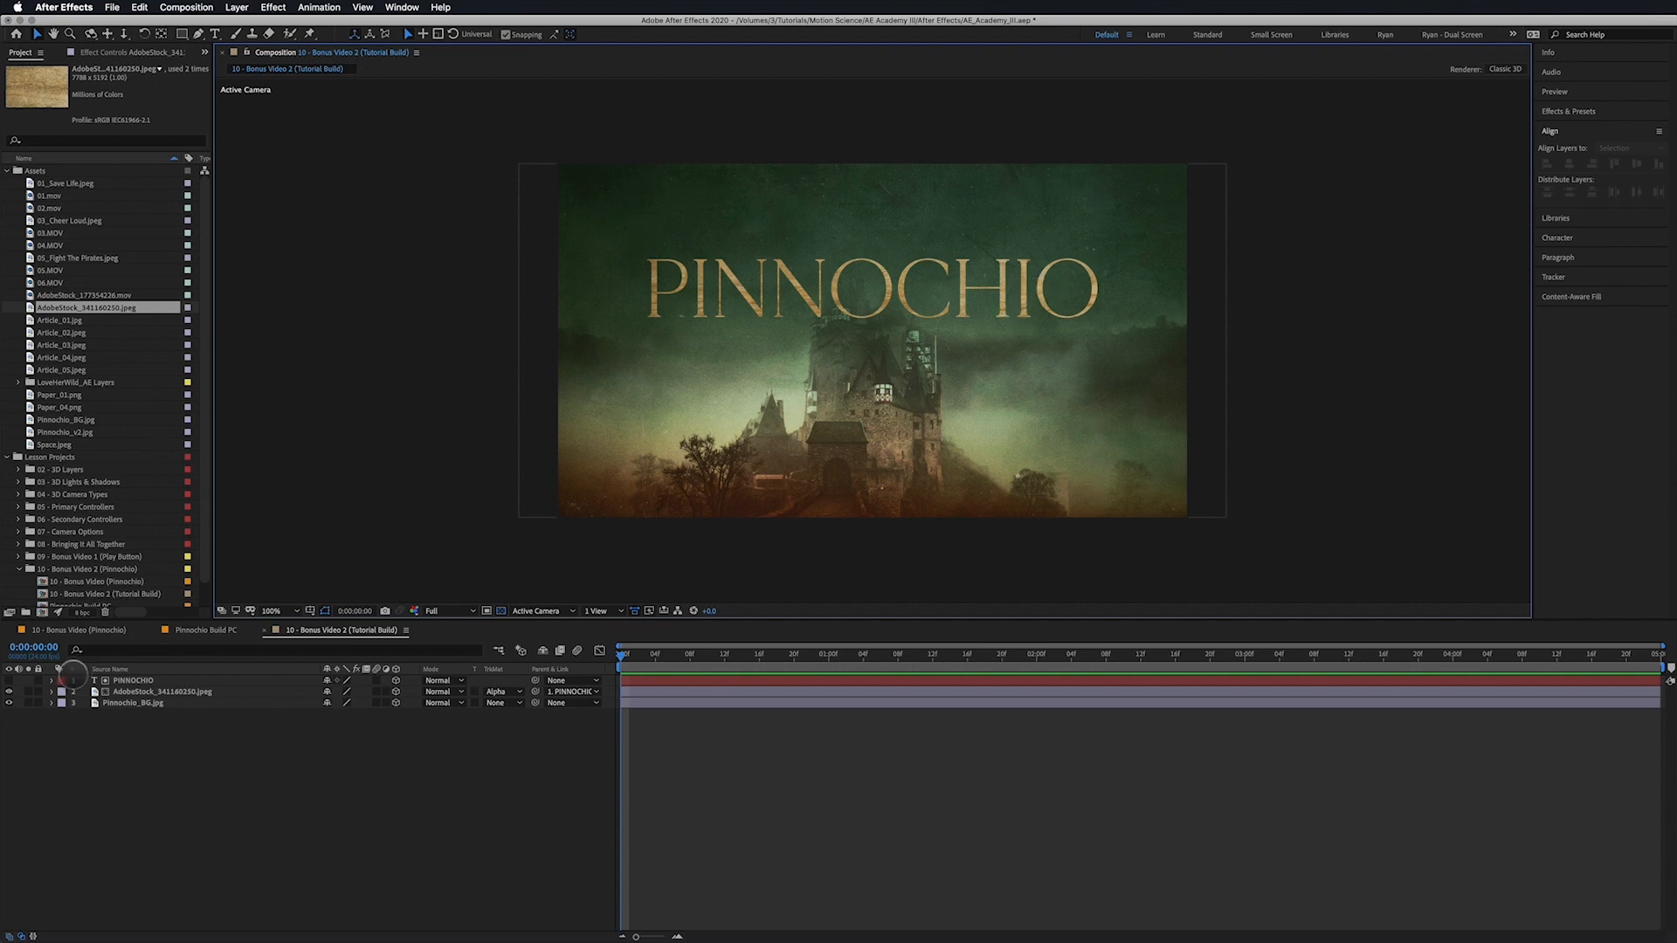
- Add a Bevel and Emboss layer style to the PINNOCHIO text layer
click(135, 679)
right_click(135, 681)
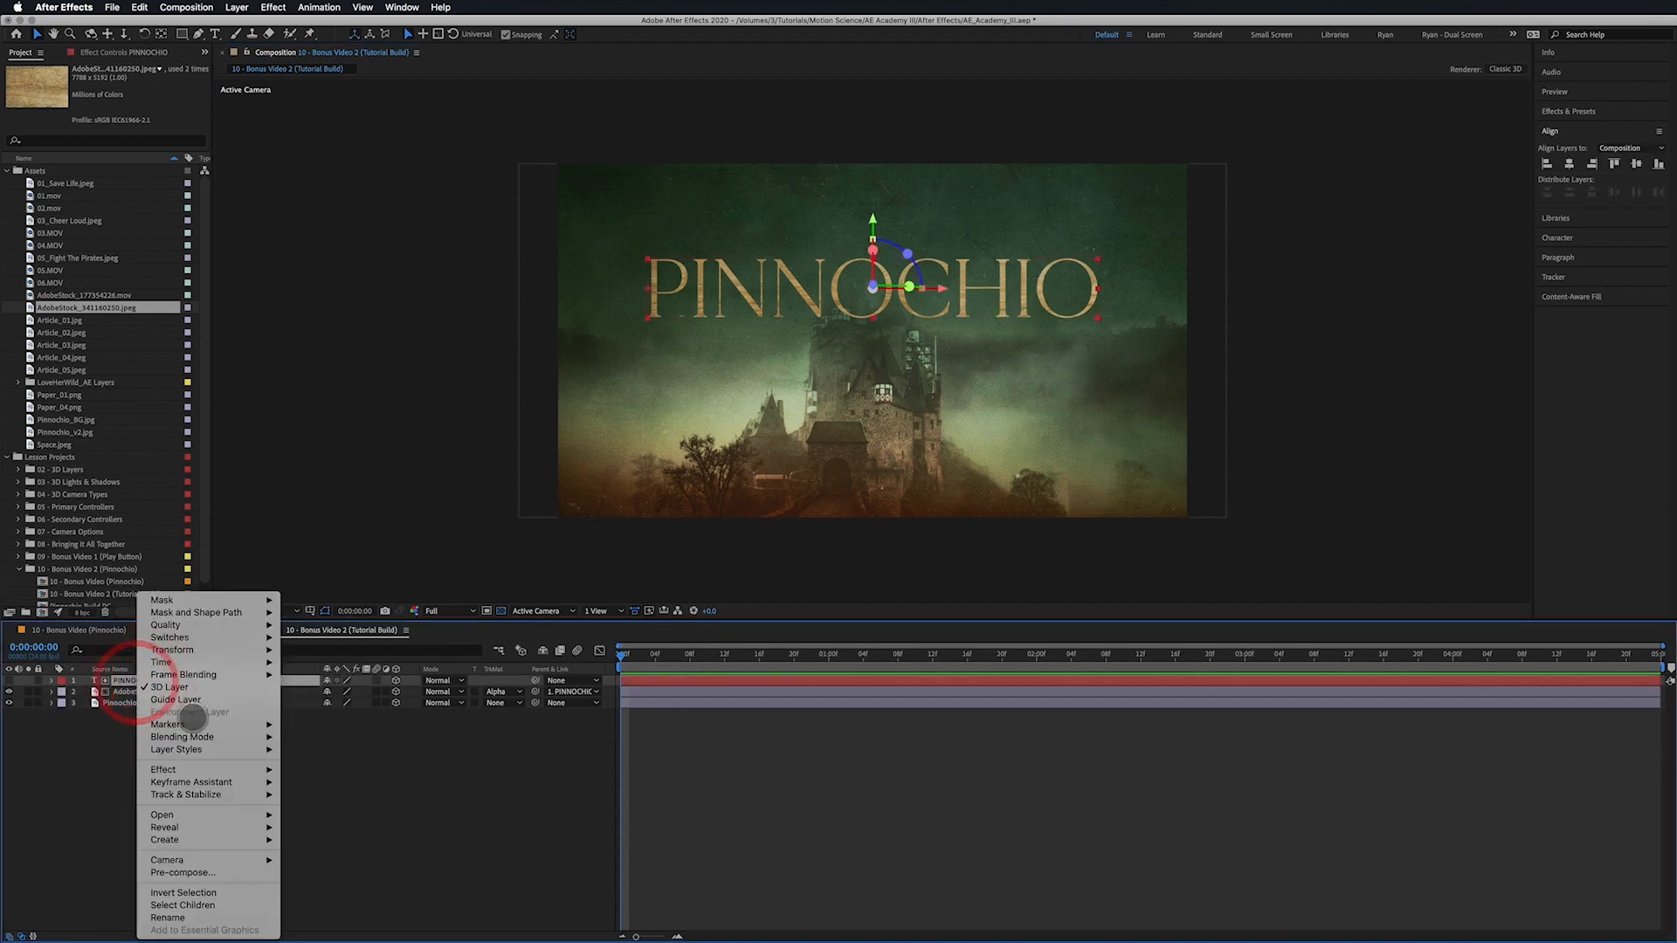
mouse_move(198, 726)
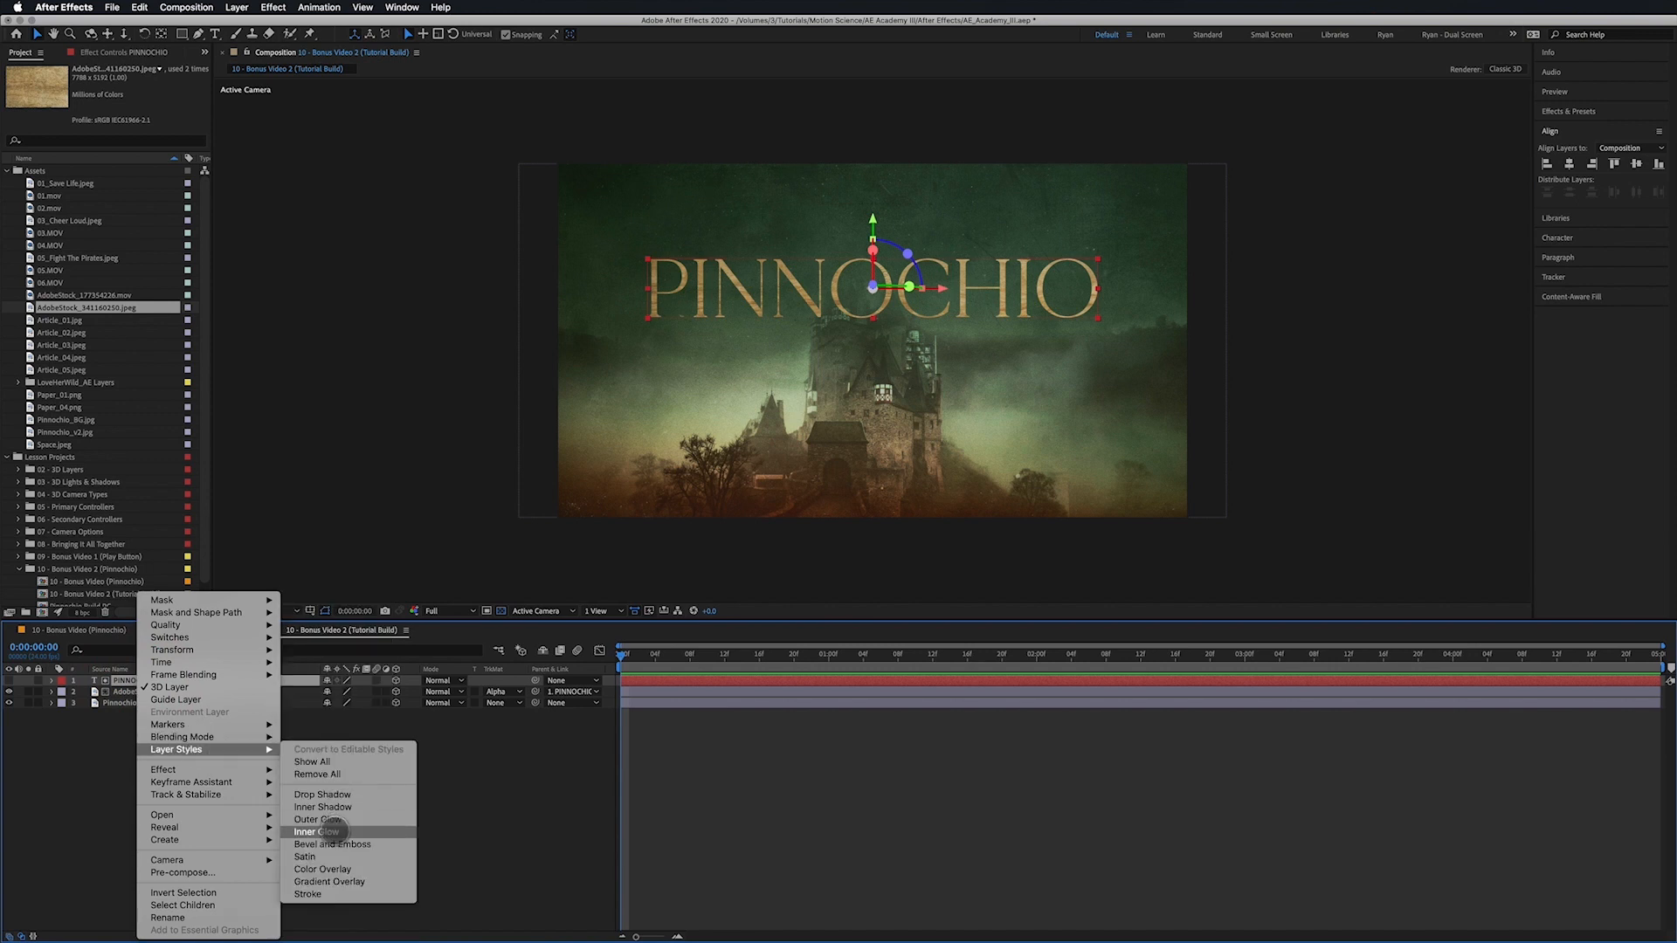
click(330, 844)
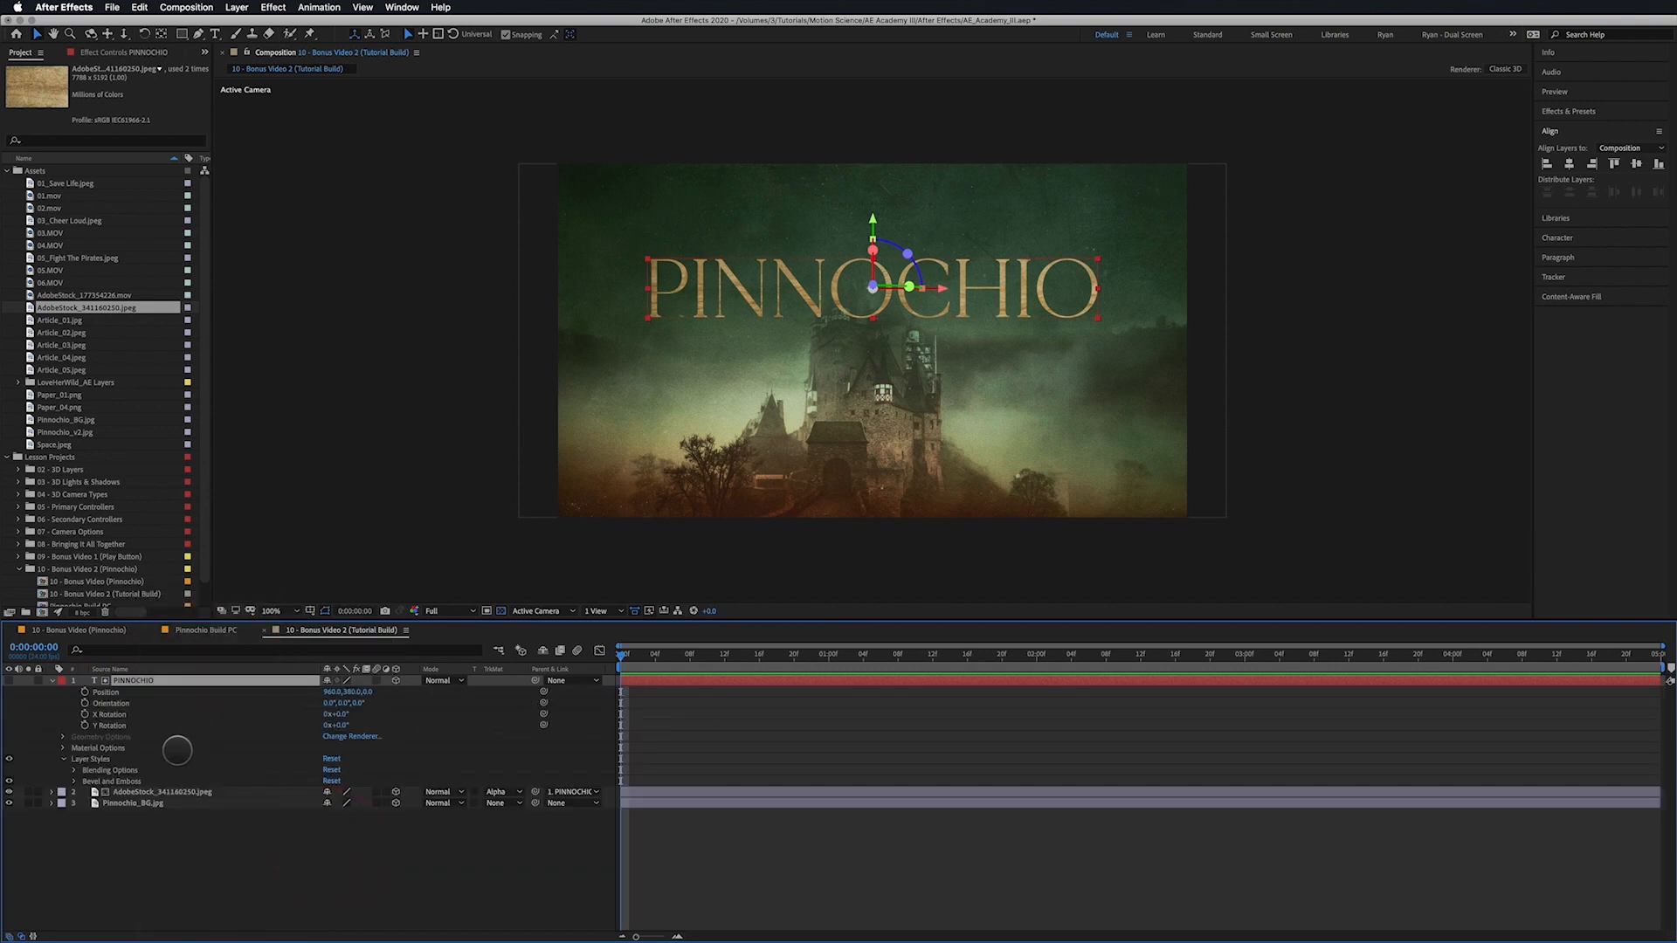
- Turn the PINNOCHIO matte layer's visibility on and set its blending mode to Overlay
click(8, 680)
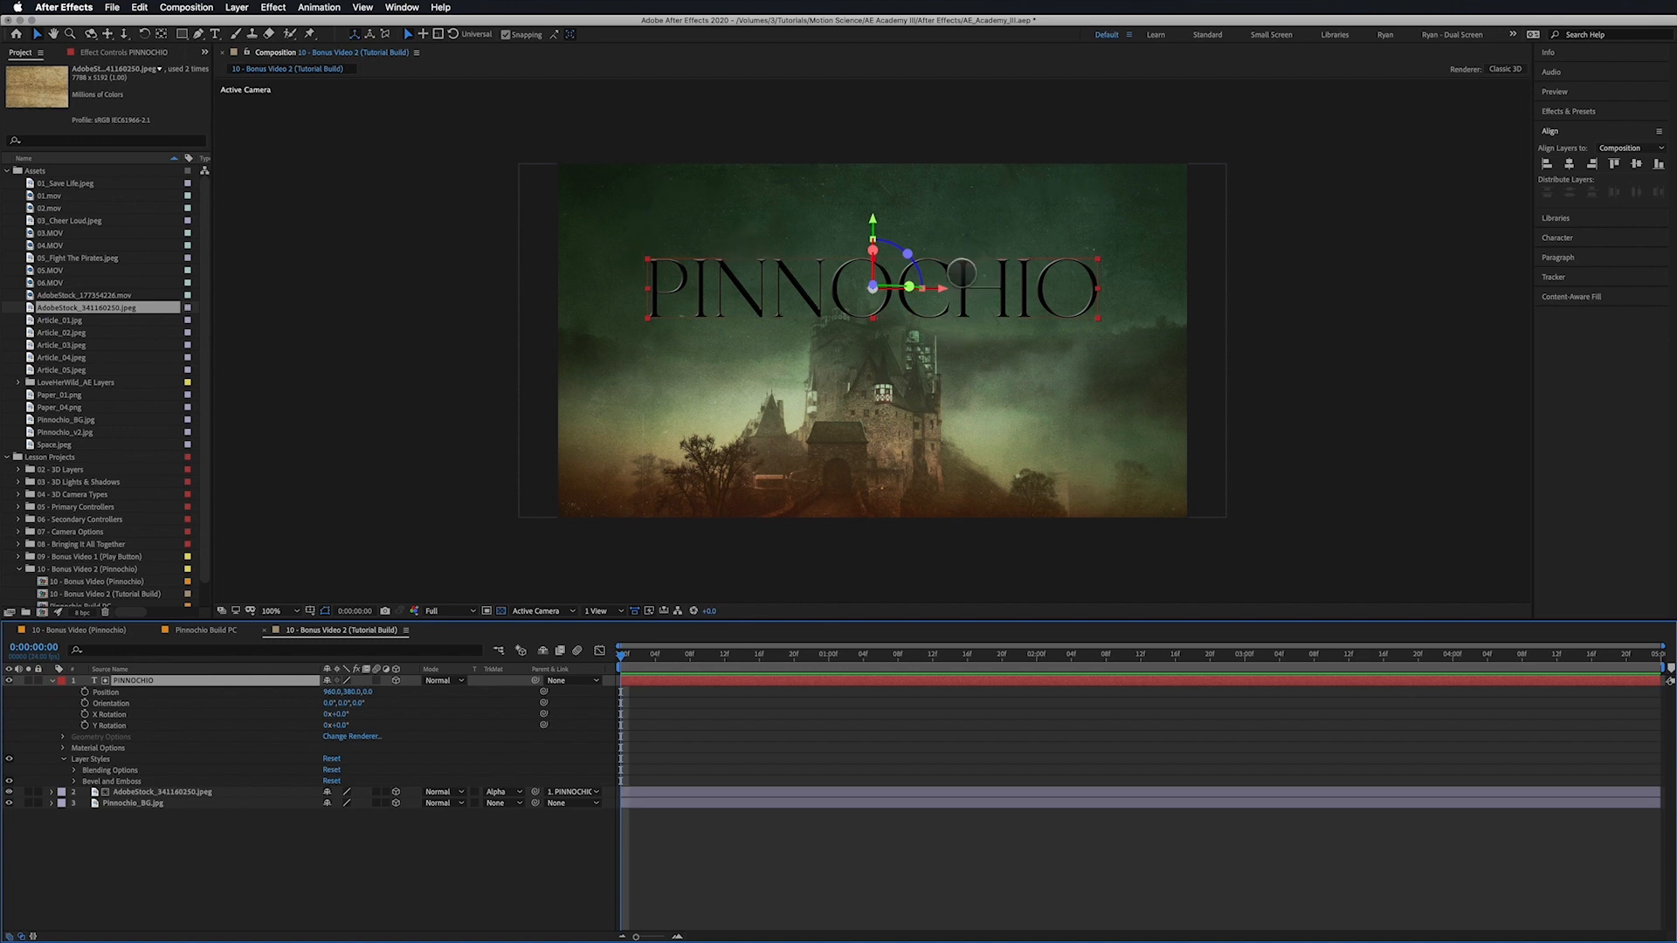
click(1362, 232)
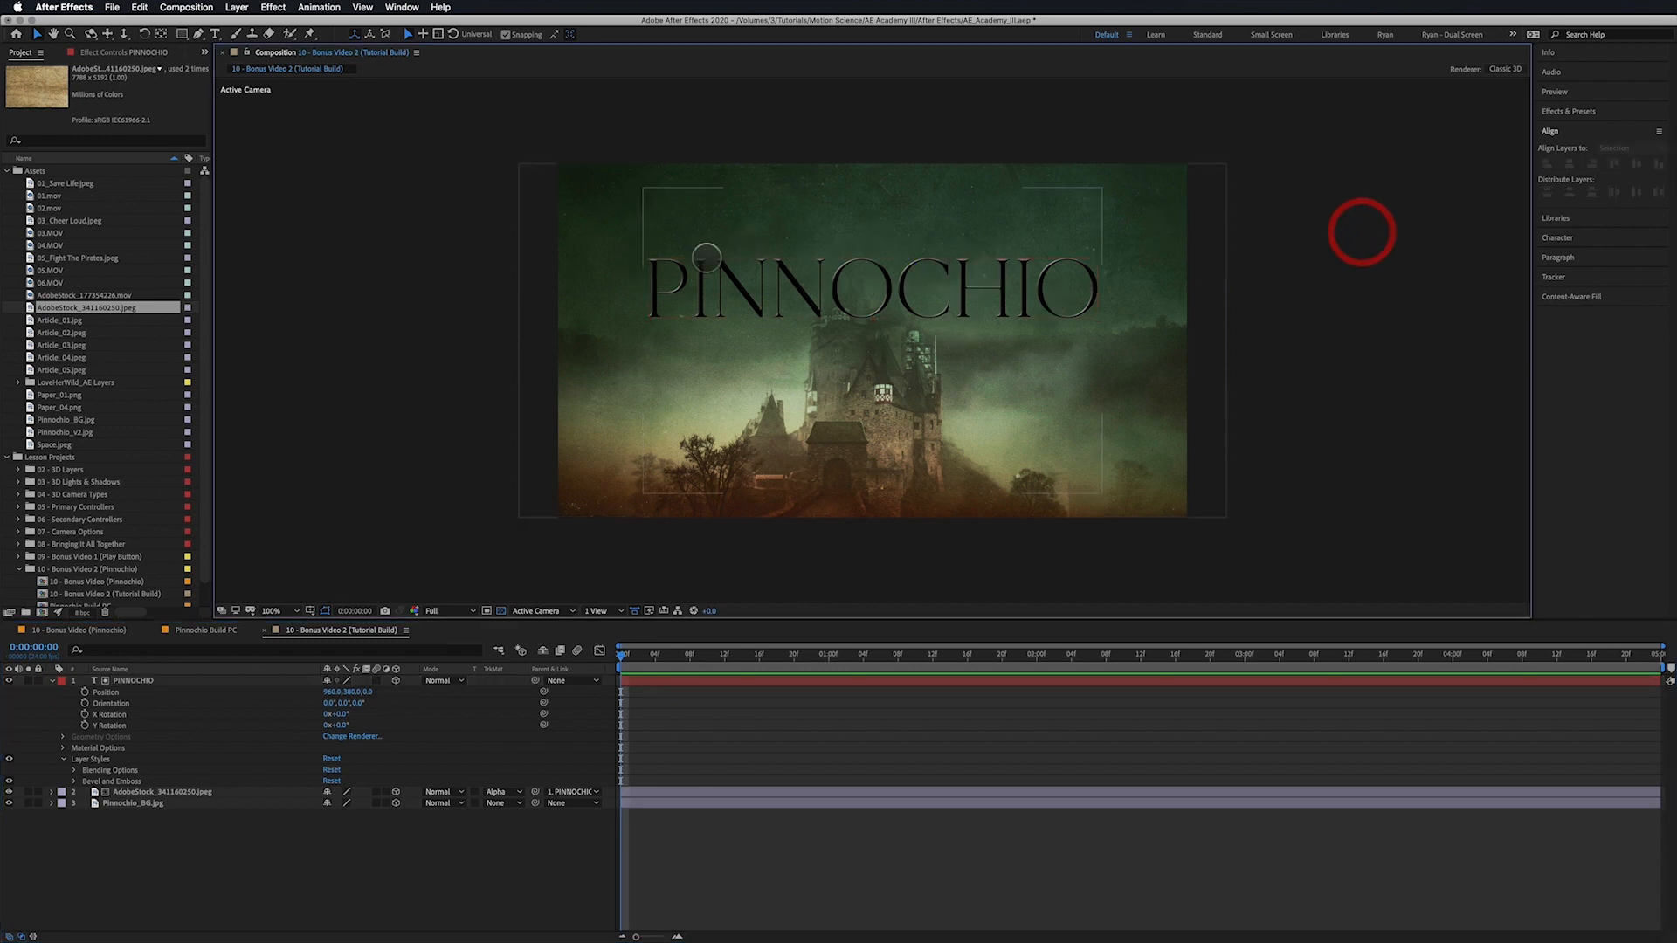
click(155, 792)
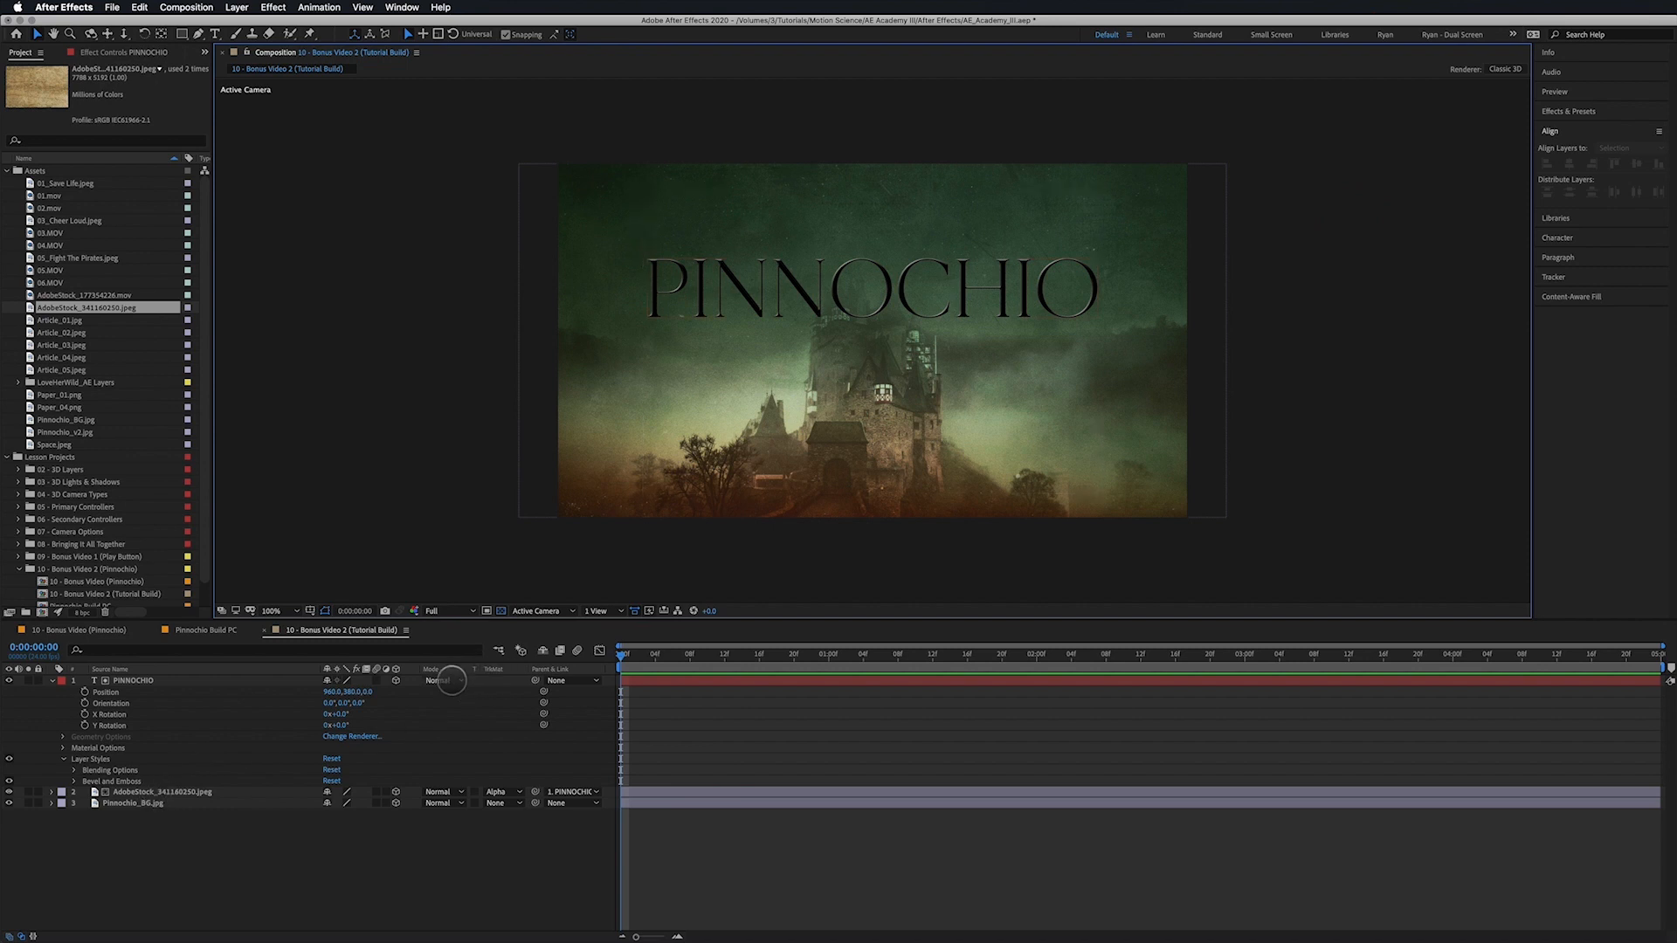
click(451, 680)
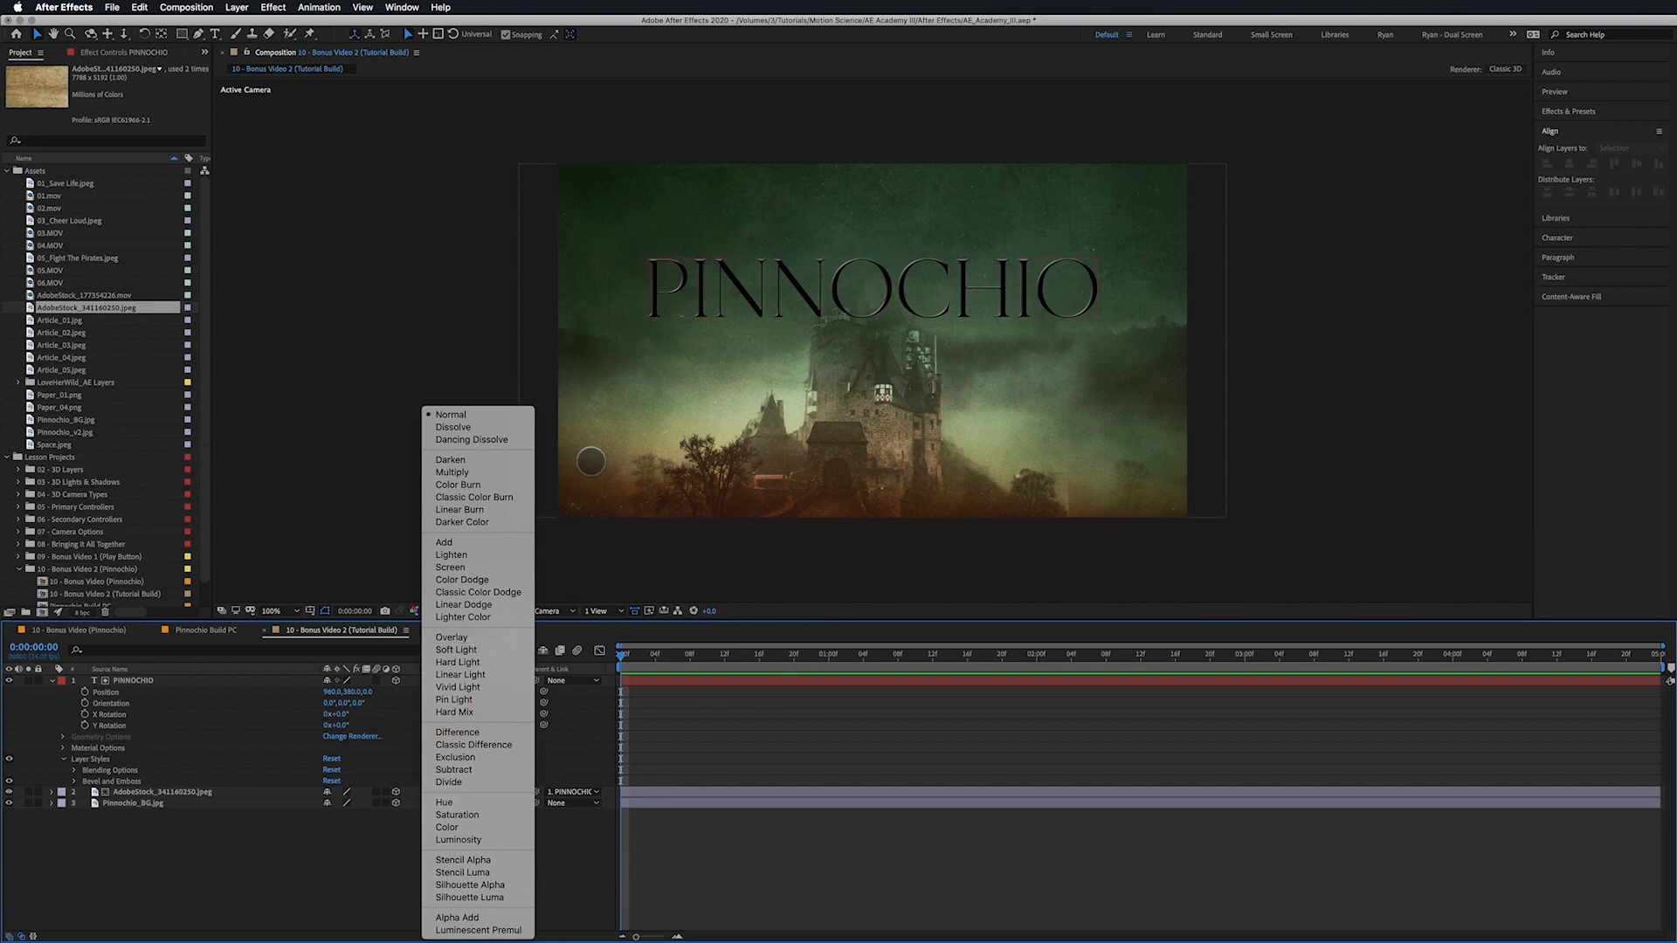
click(441, 637)
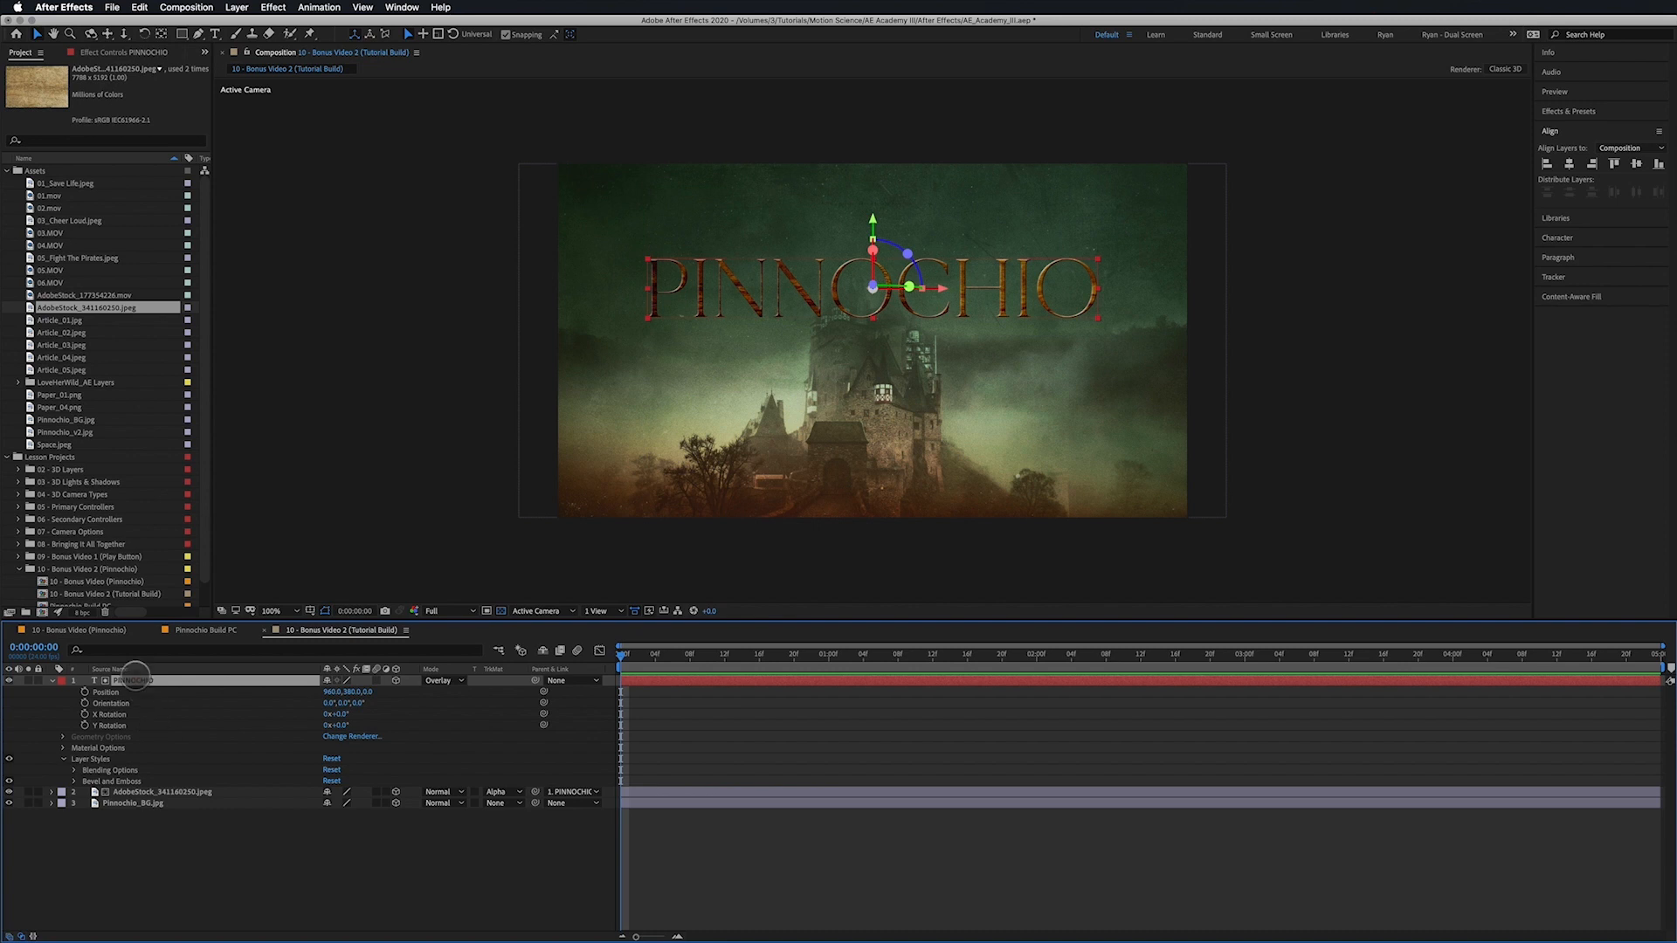
- Change the PINNOCHIO text's fill color from black to a muted pinkish red with a hue of 0°
click(135, 676)
click(1558, 238)
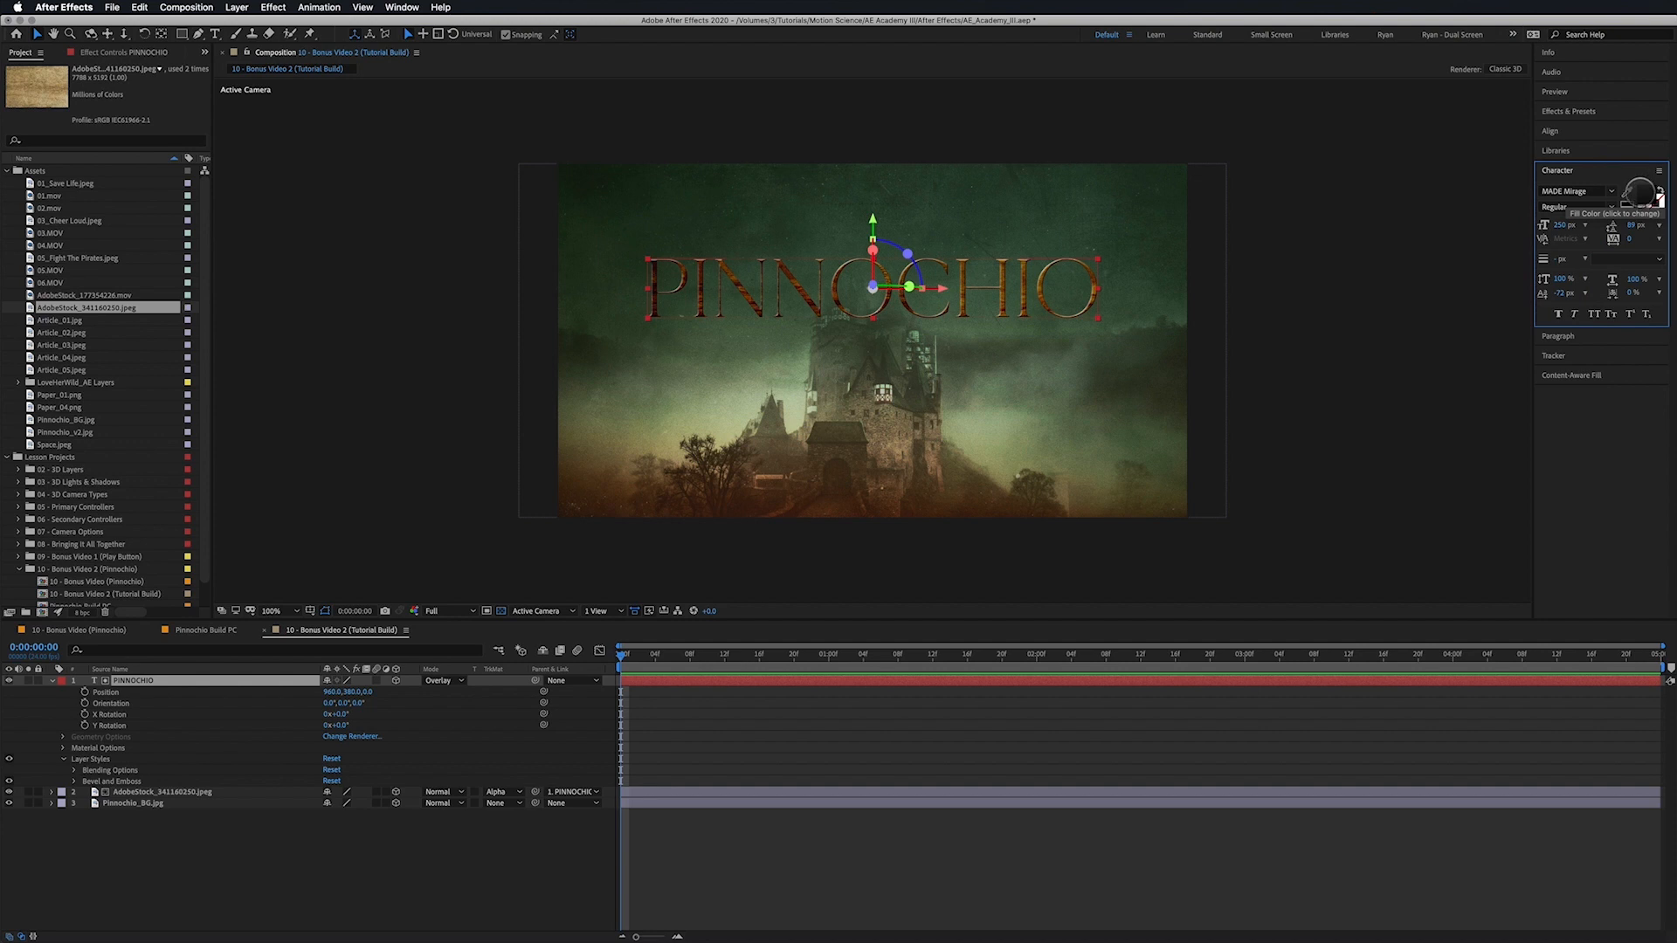
click(1640, 192)
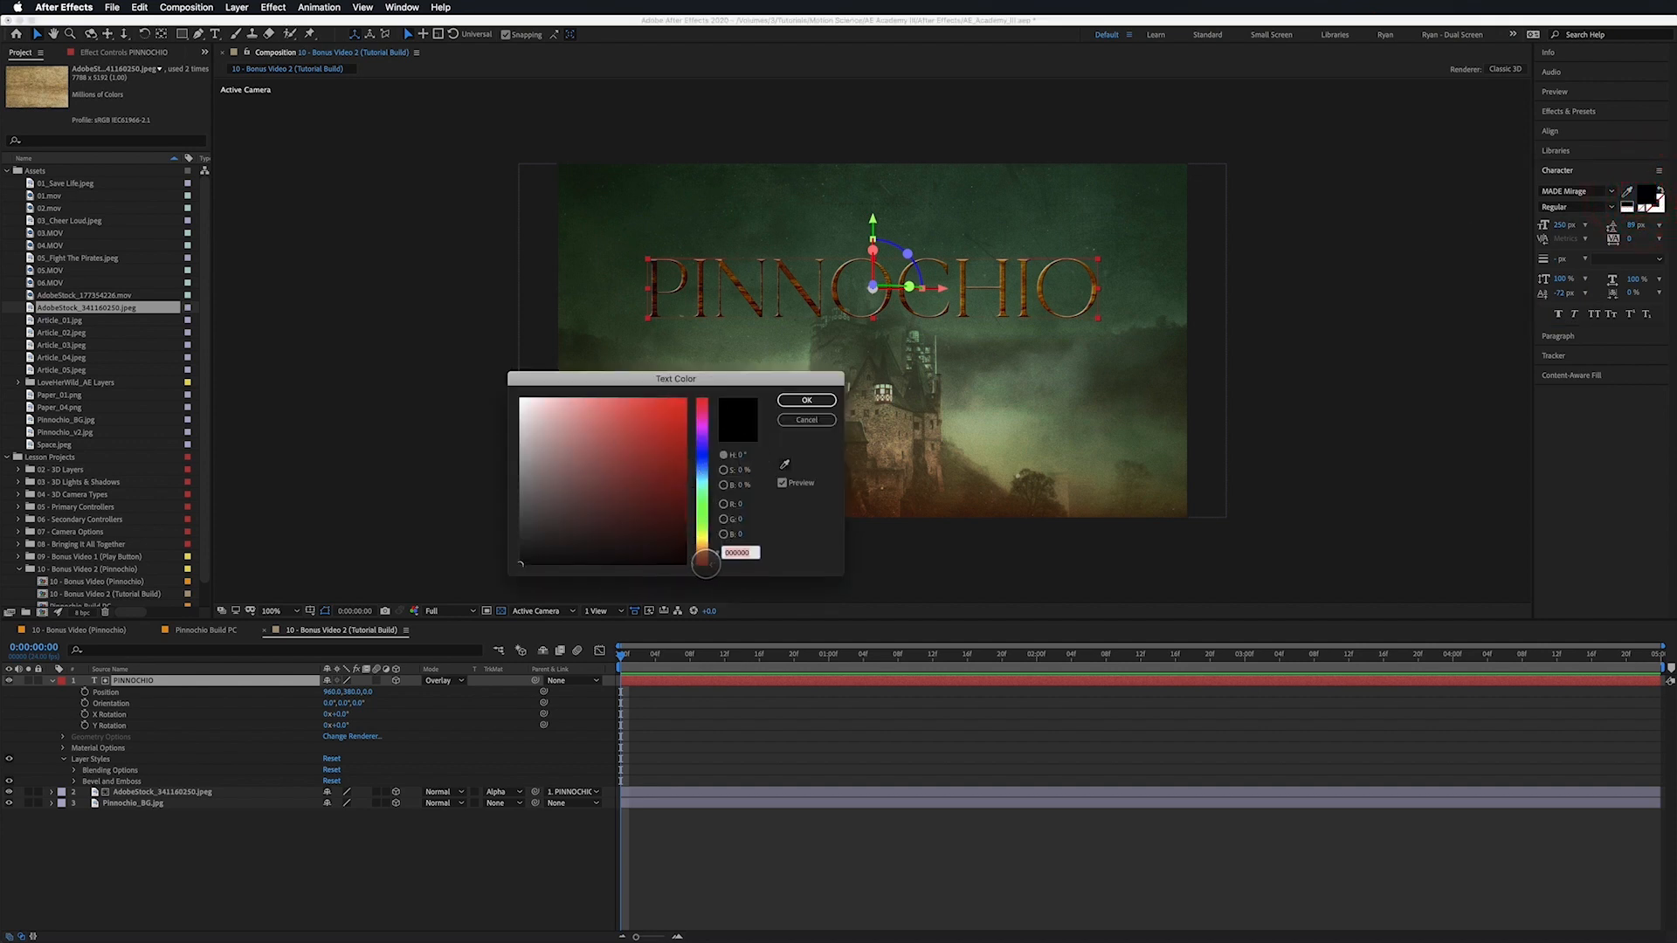
click(703, 560)
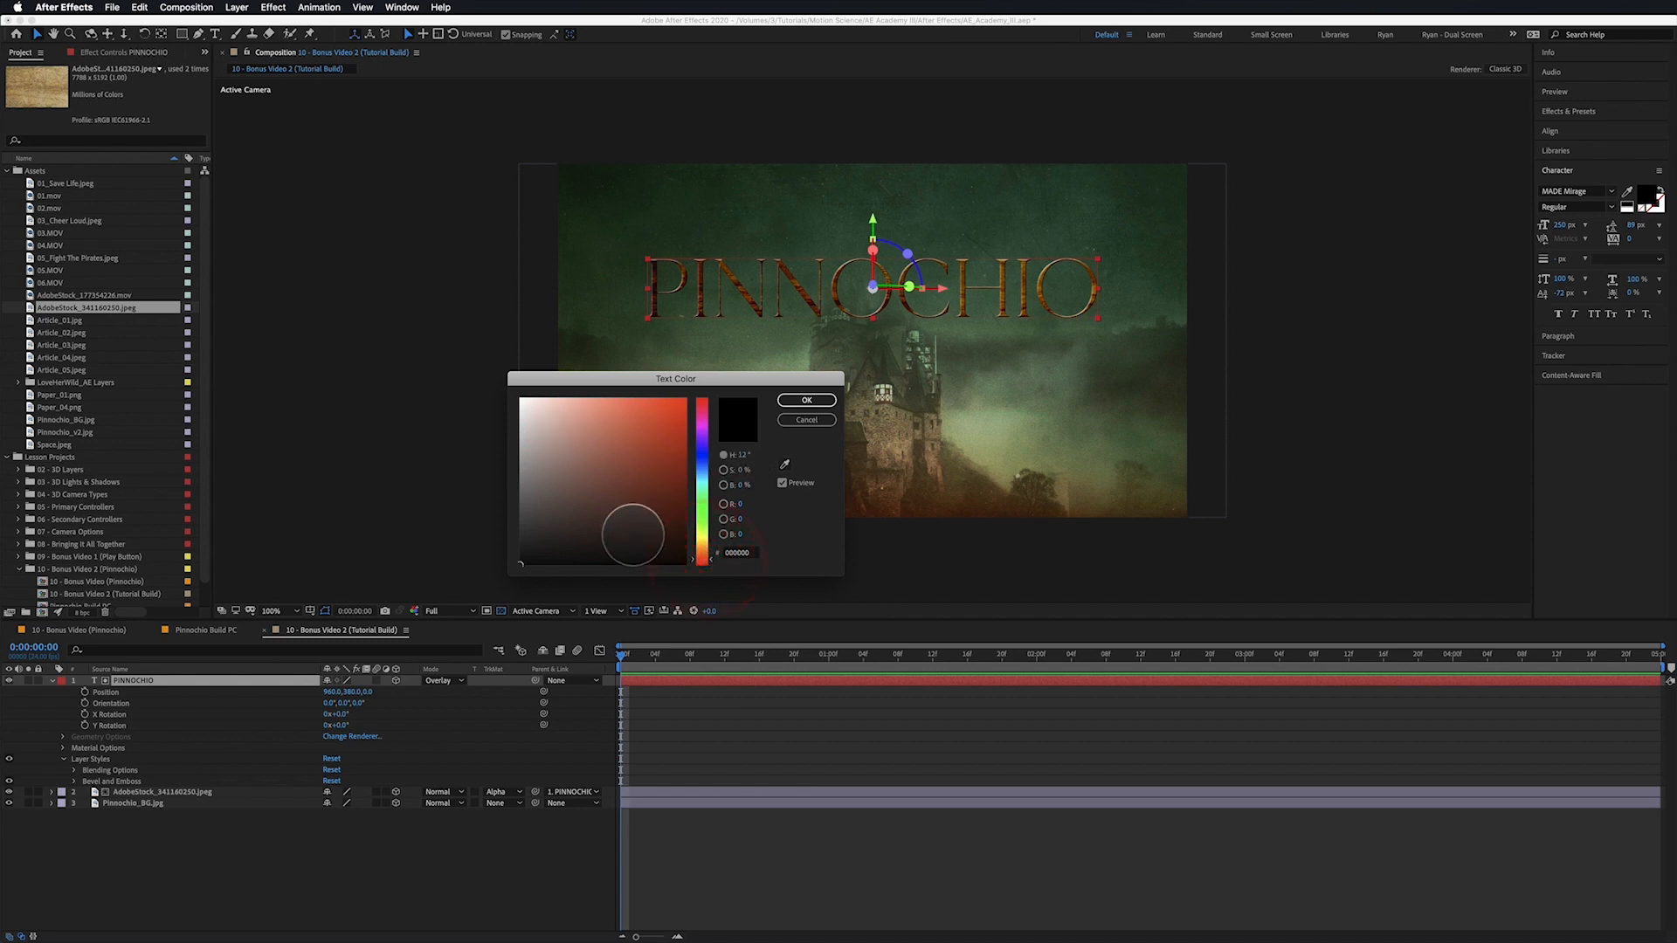
click(563, 448)
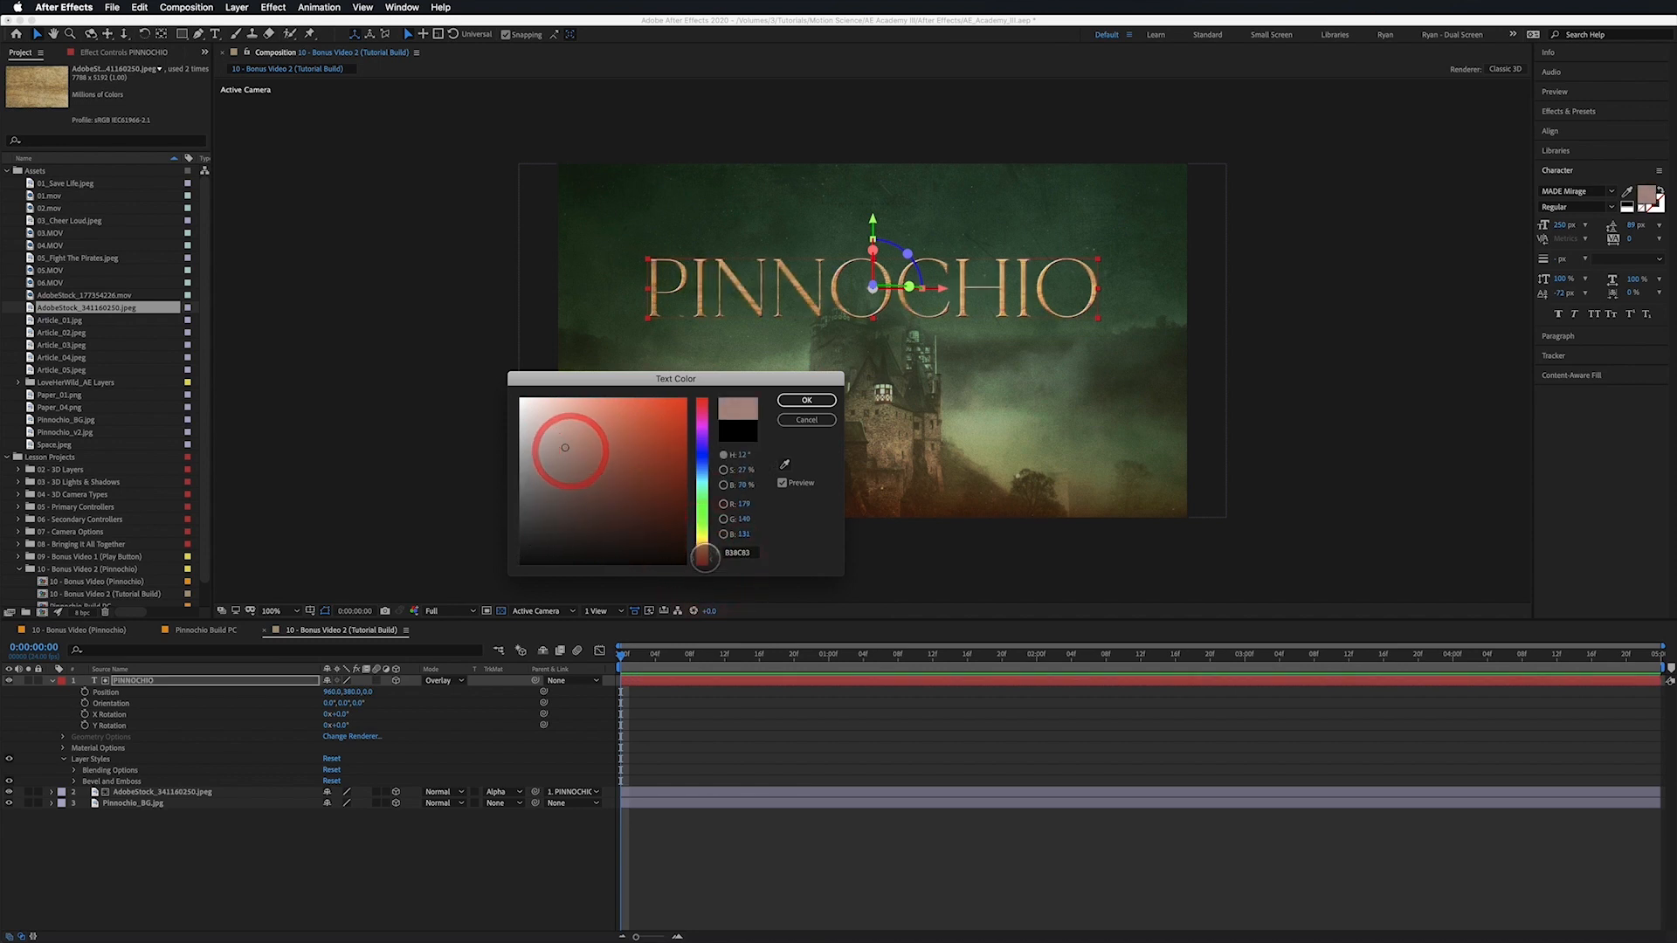
drag(700, 559, 693, 611)
drag(565, 448, 573, 437)
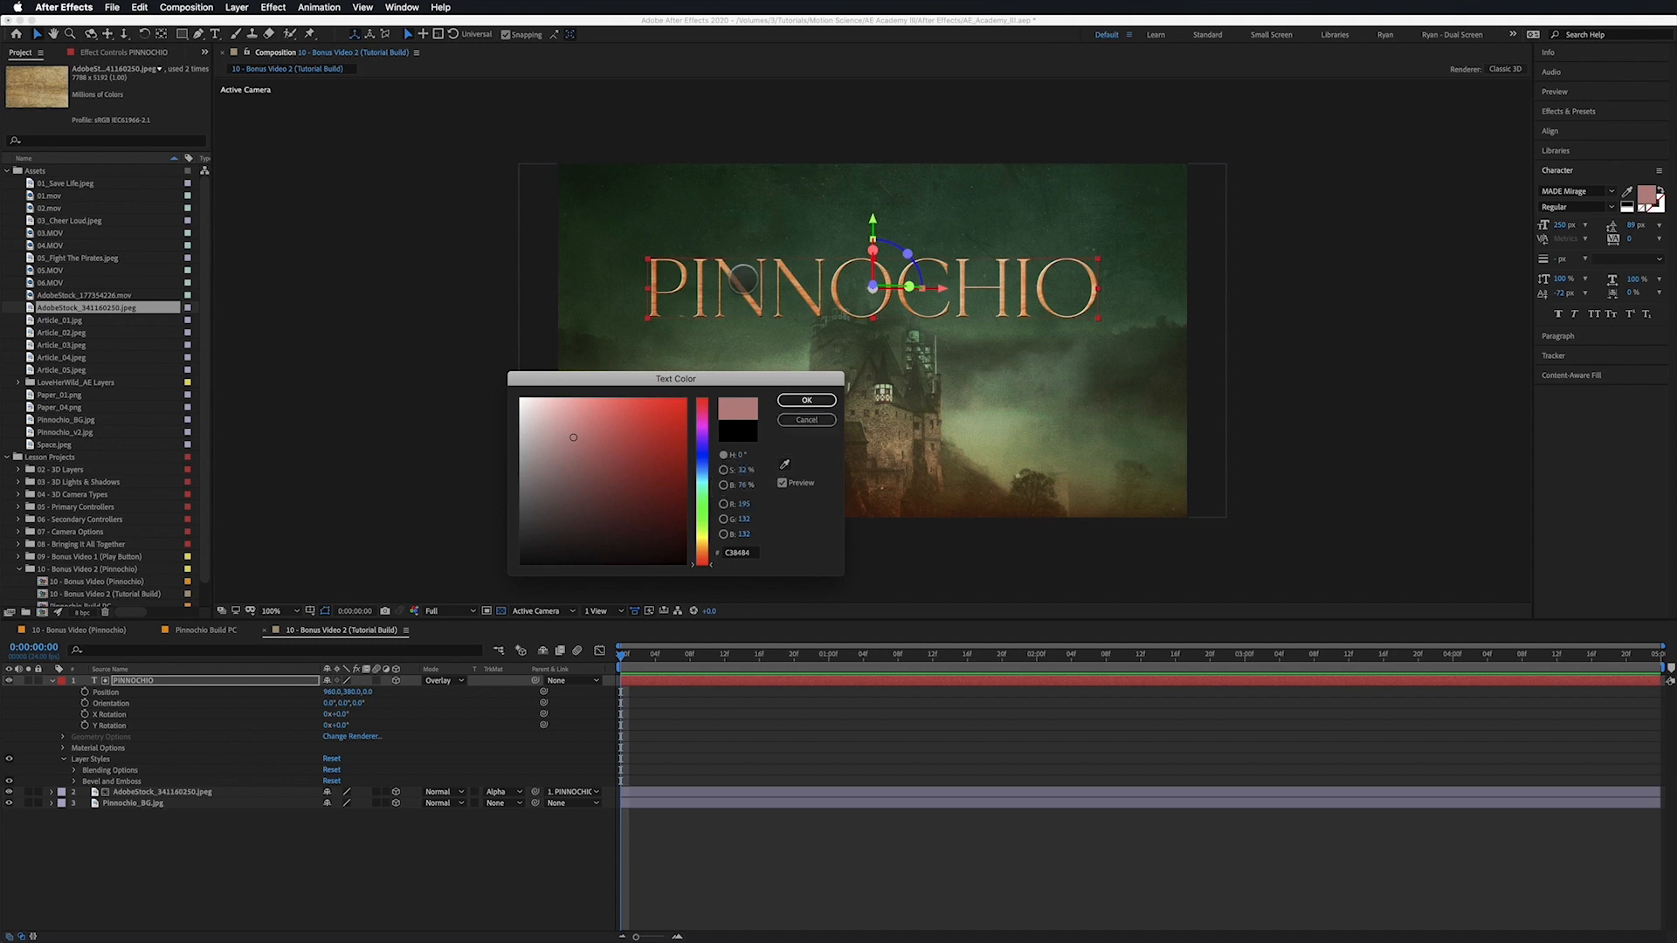
mouse_move(576, 437)
mouse_down()
mouse_move(660, 483)
mouse_move(613, 434)
mouse_move(656, 469)
mouse_move(587, 476)
mouse_move(578, 449)
mouse_up()
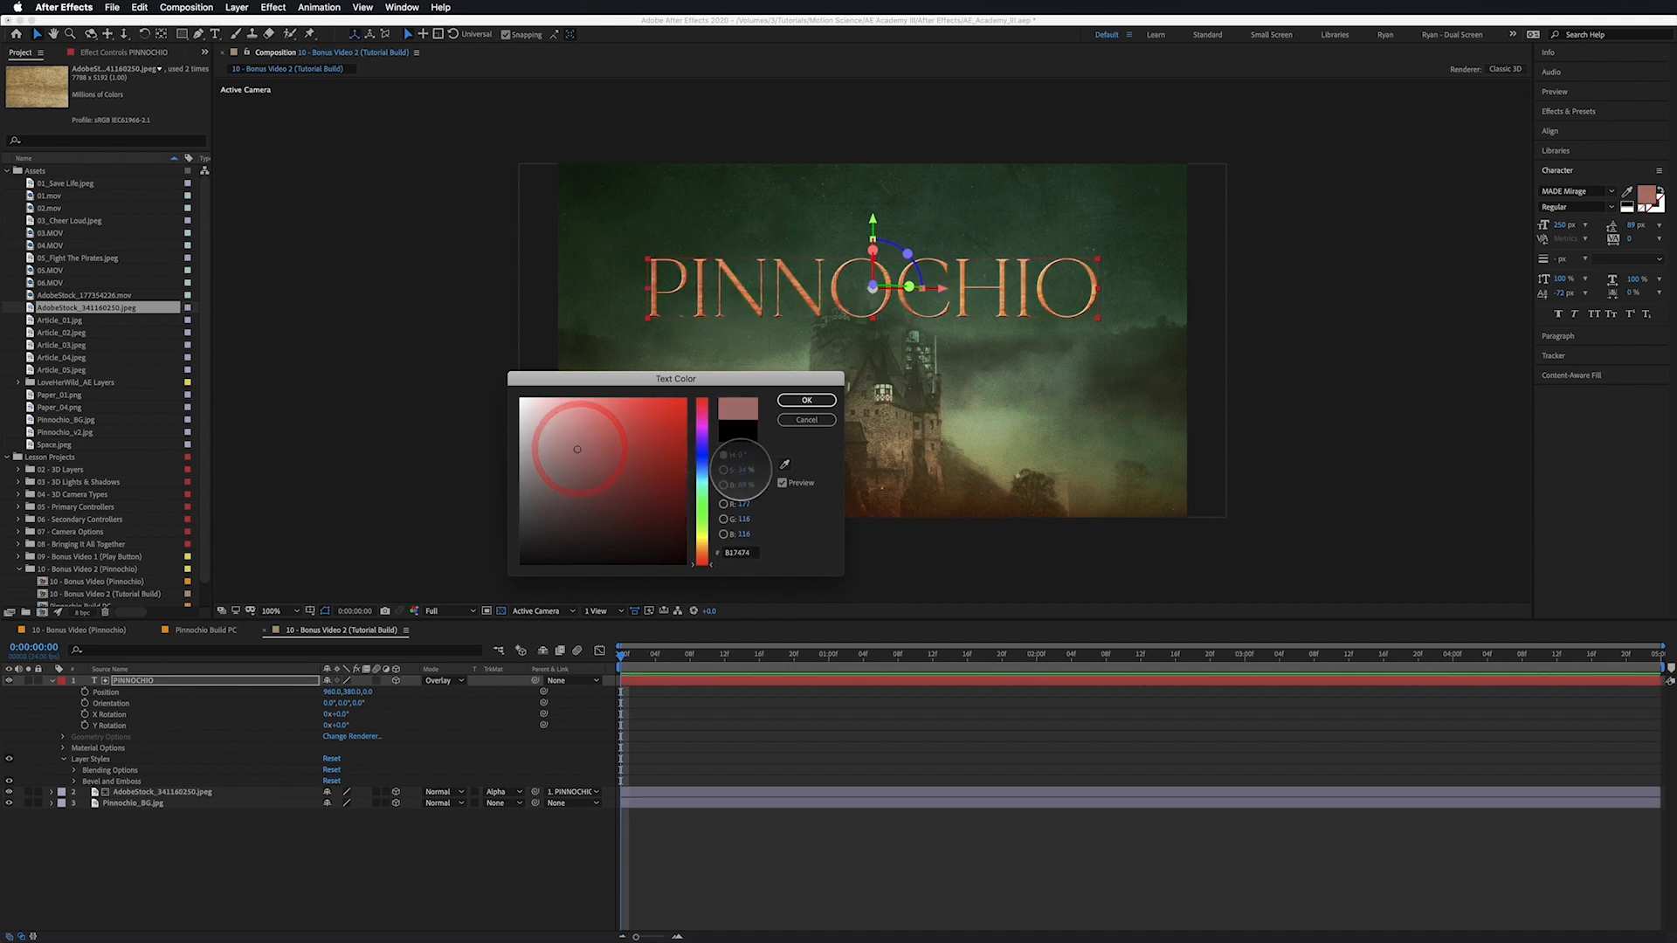
- Set the text fill color's saturation to 32% and brightness to 76%, and apply the color
click(742, 468)
text(32)
key(Tab)
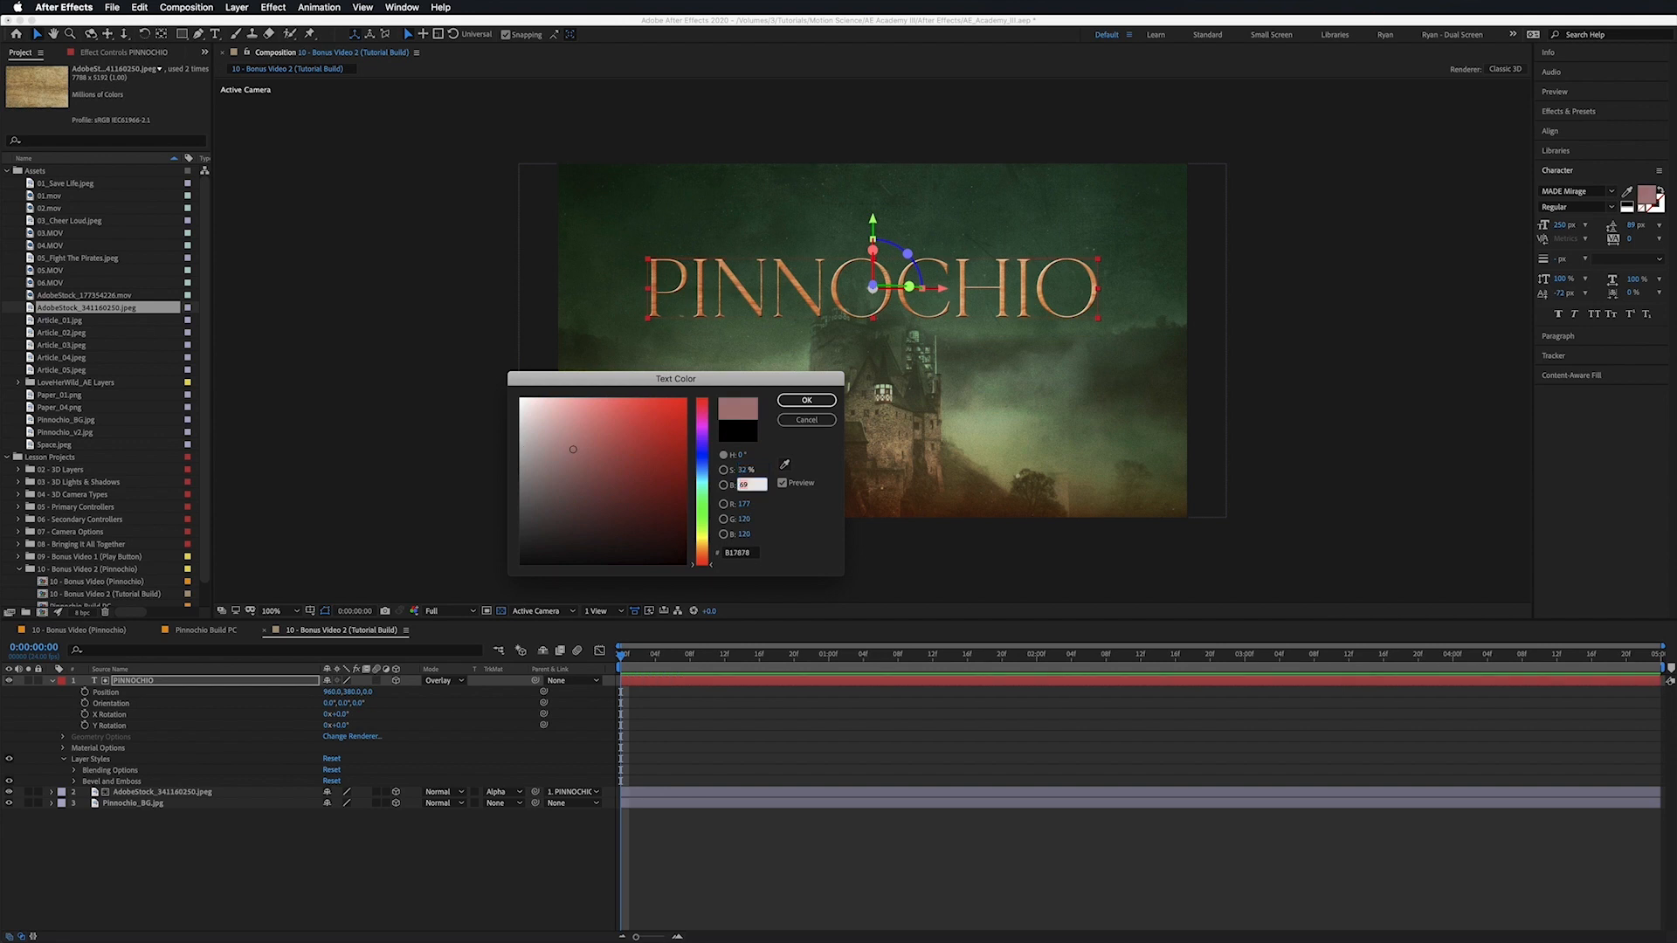
text(76)
key(Tab)
click(801, 399)
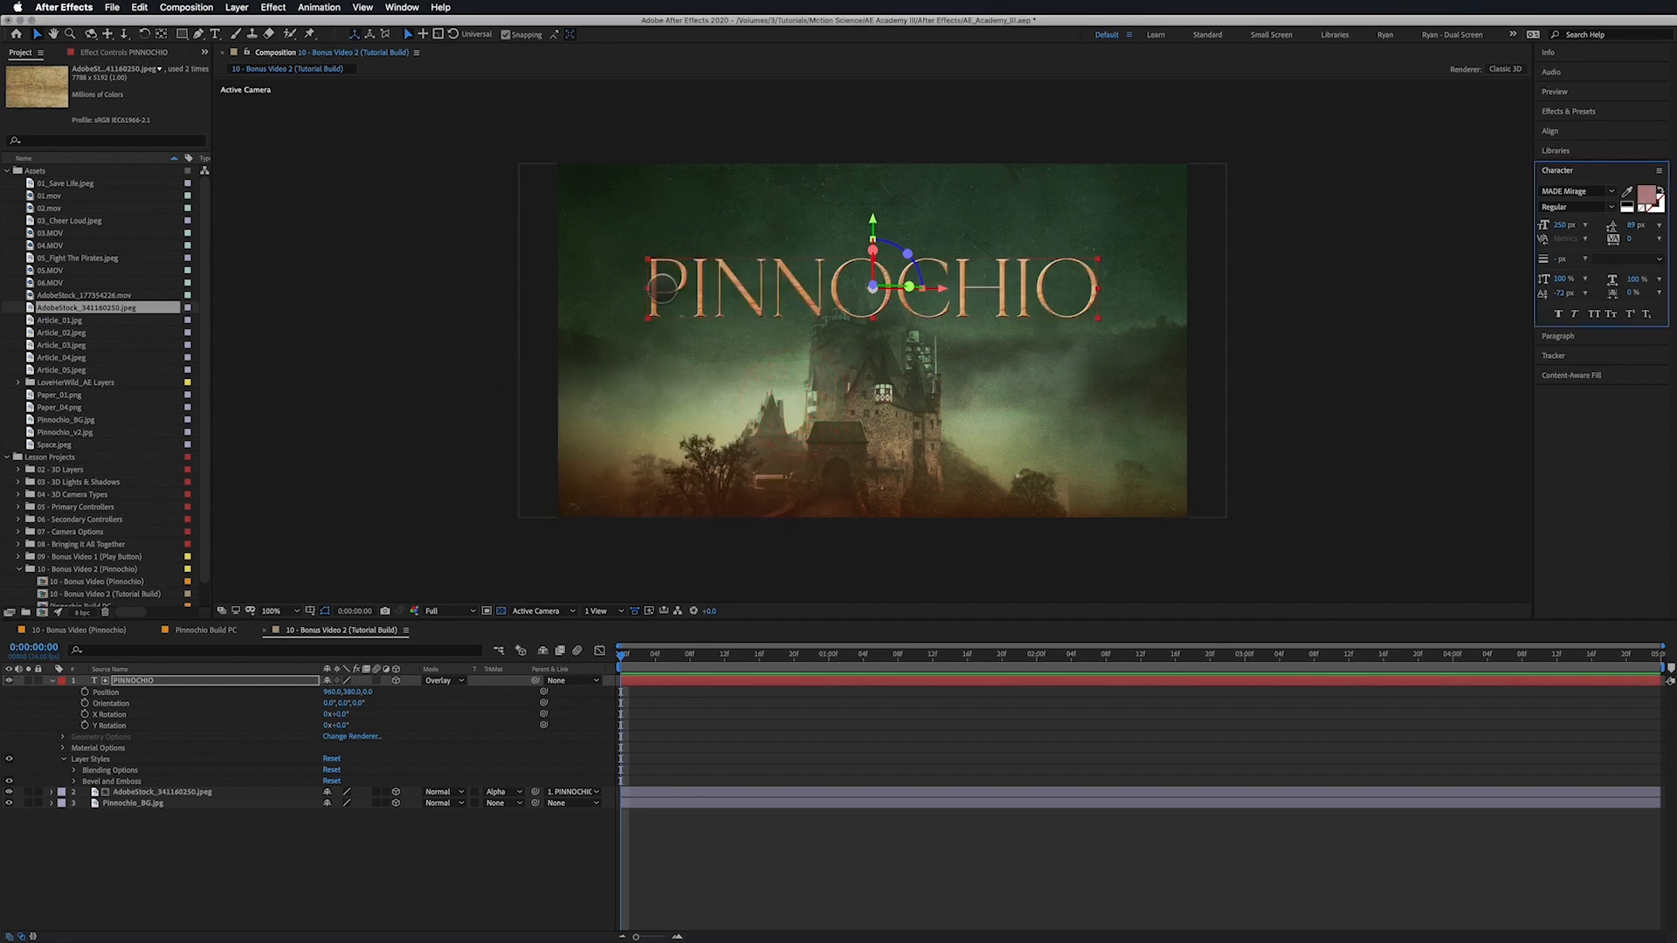
- Set the Style of the PINNOCHIO text layer's Bevel and Emboss to Emboss
key(period)
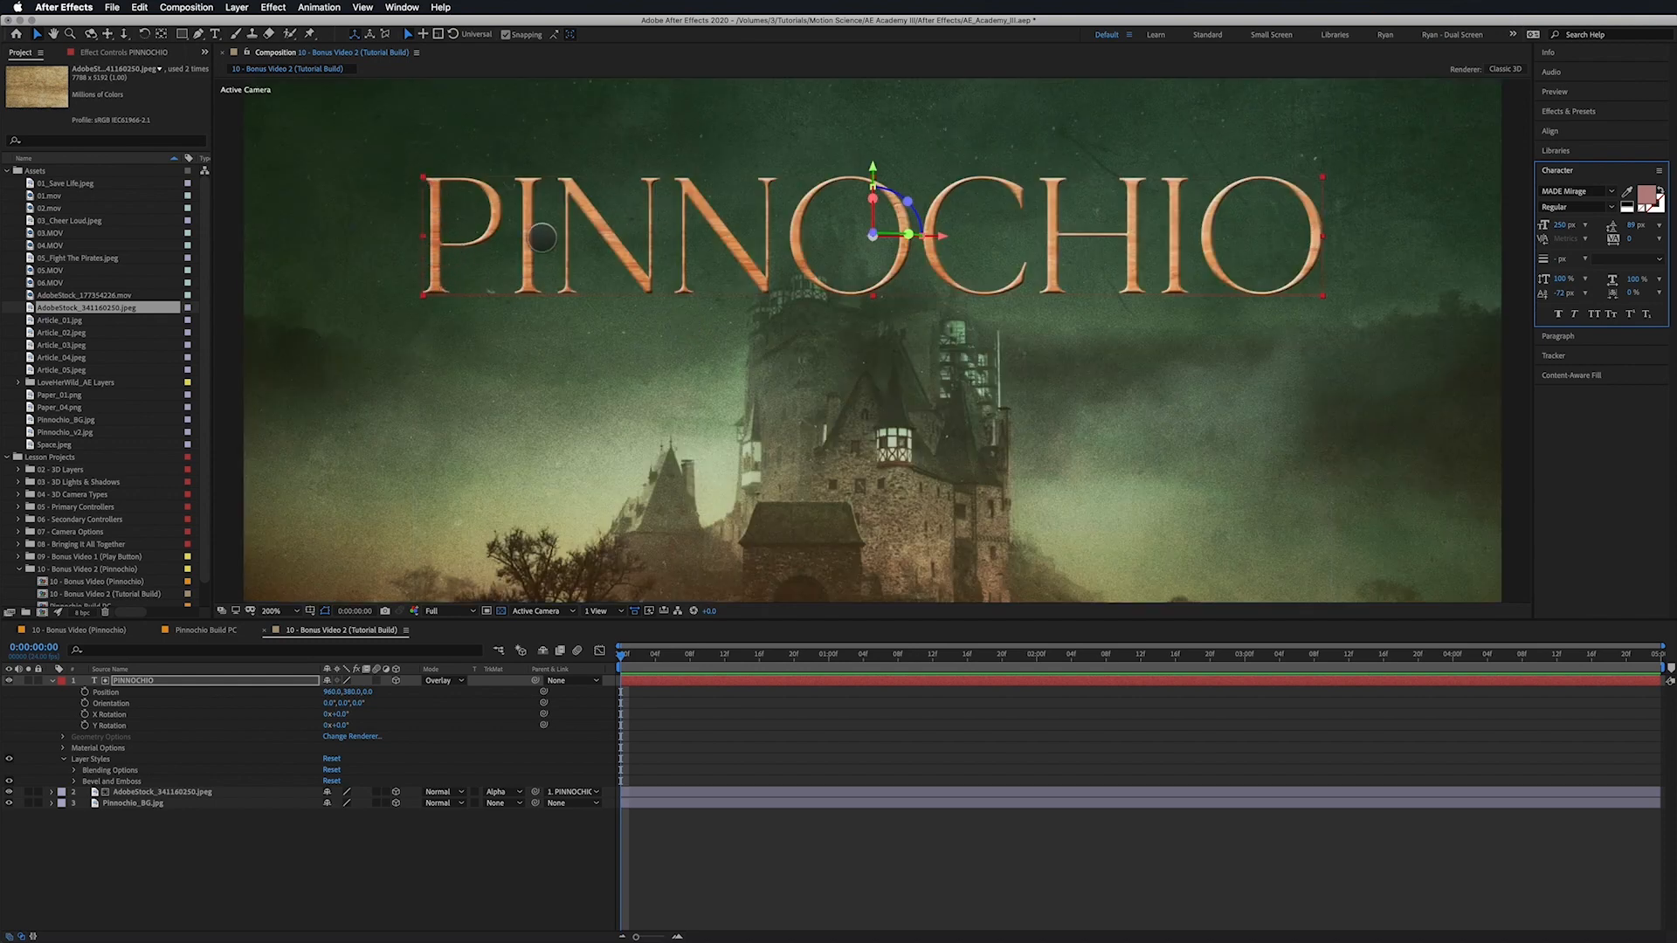
click(1423, 234)
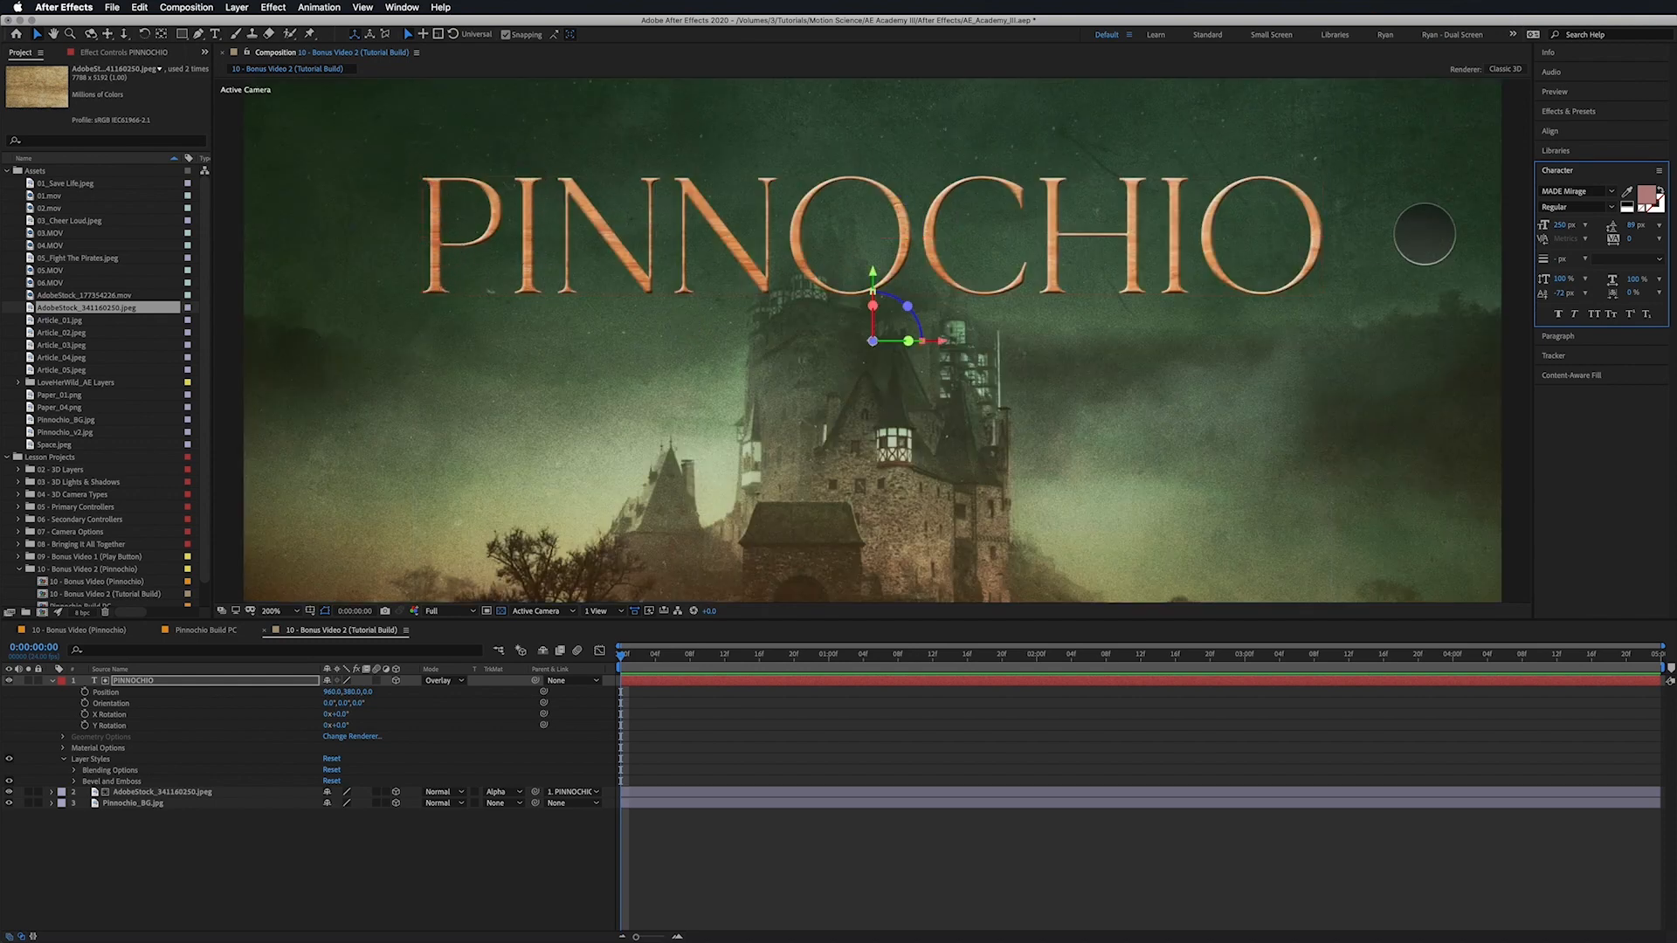
key(space)
drag(849, 198, 836, 238)
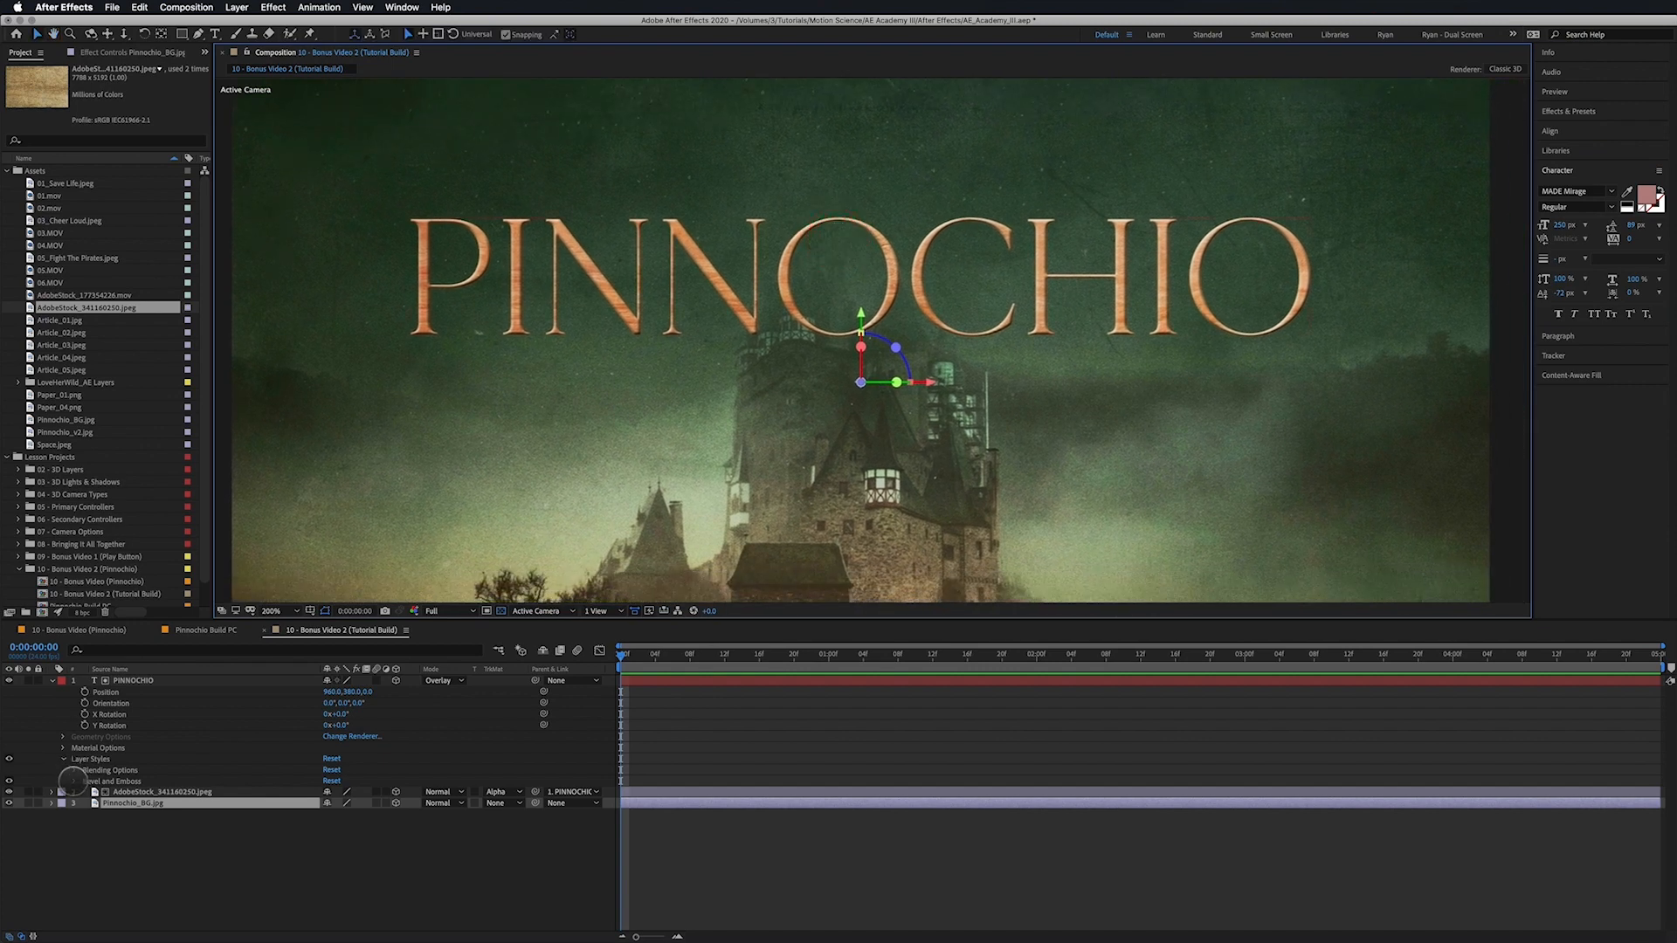
click(75, 781)
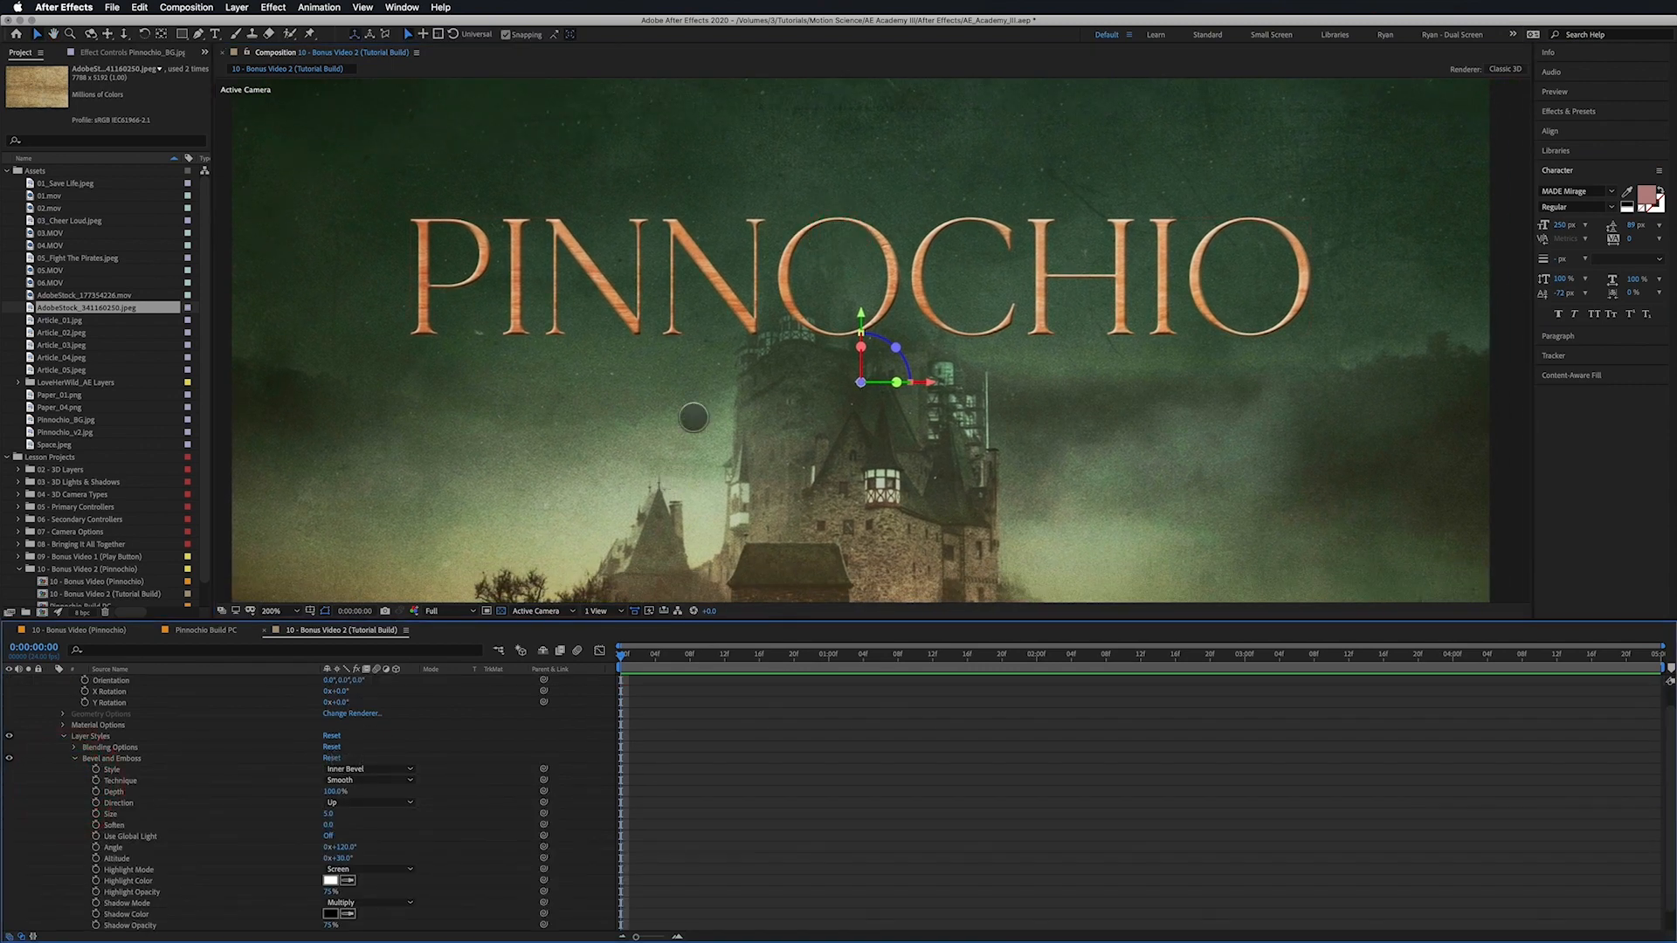
key(comma)
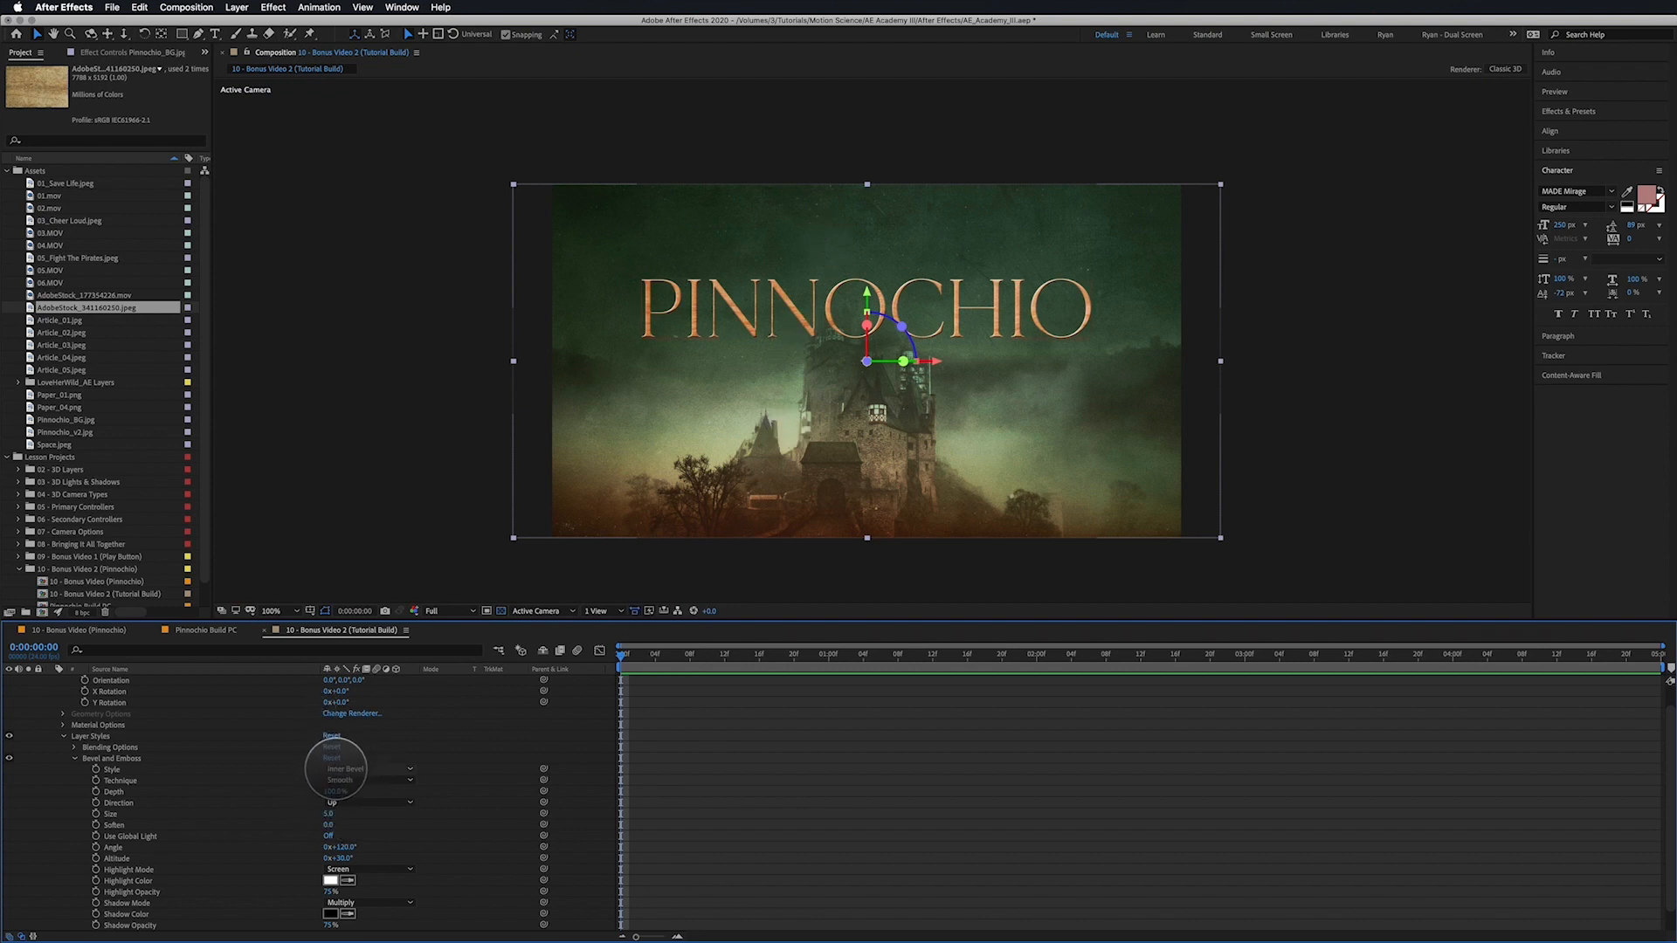
click(339, 768)
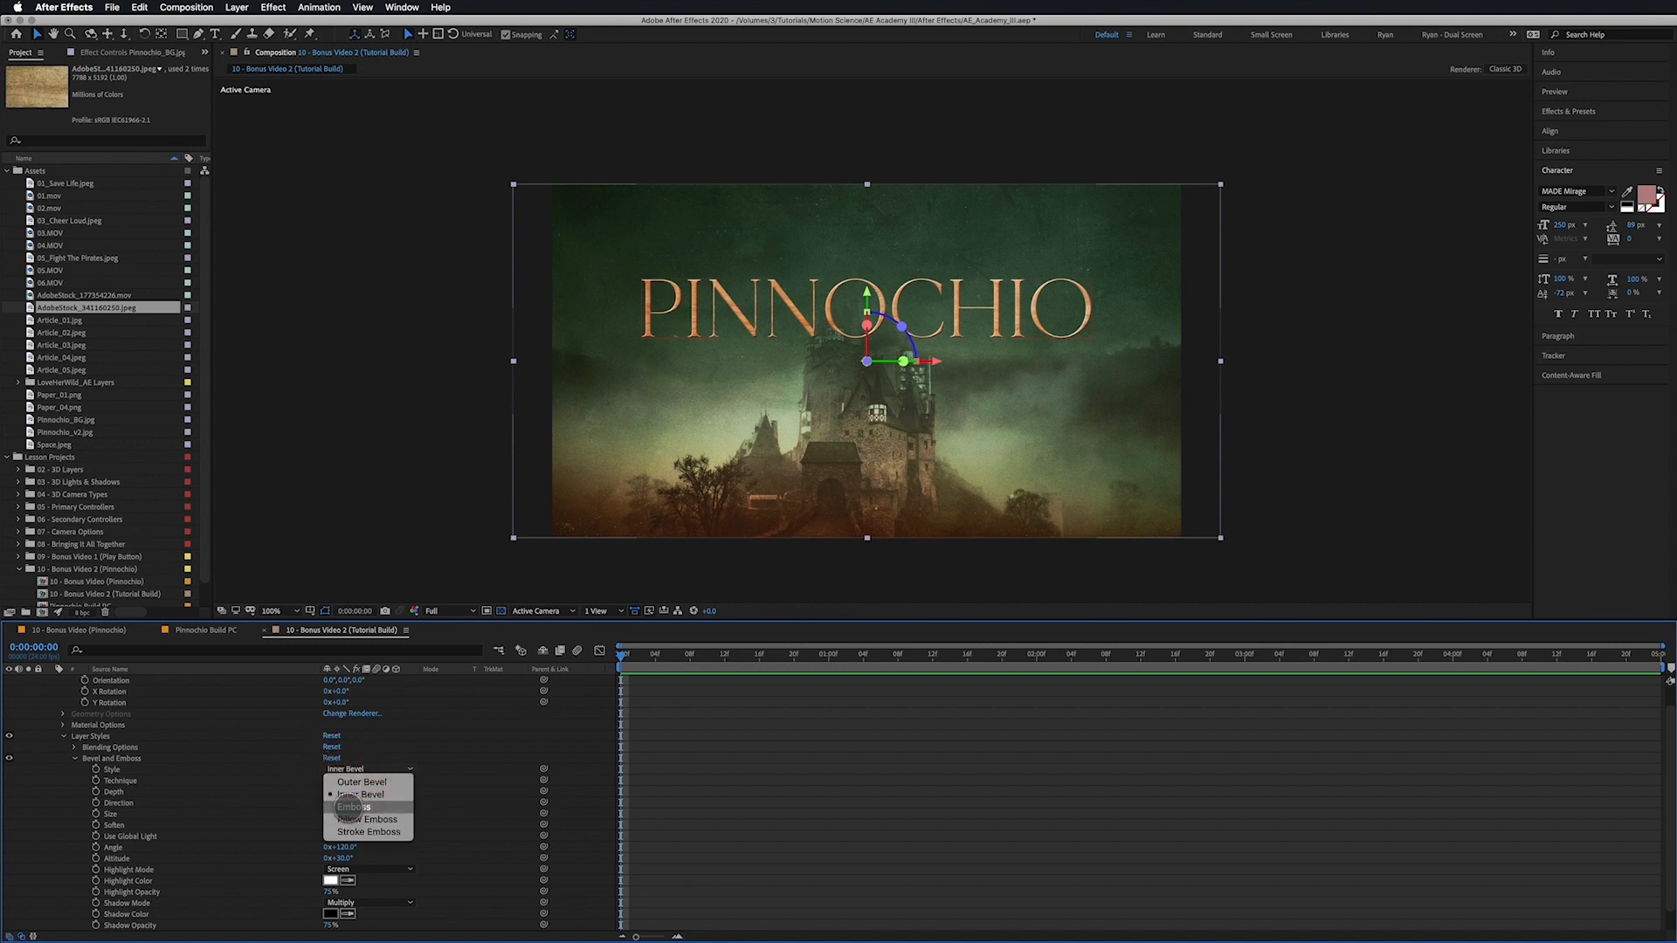
click(349, 806)
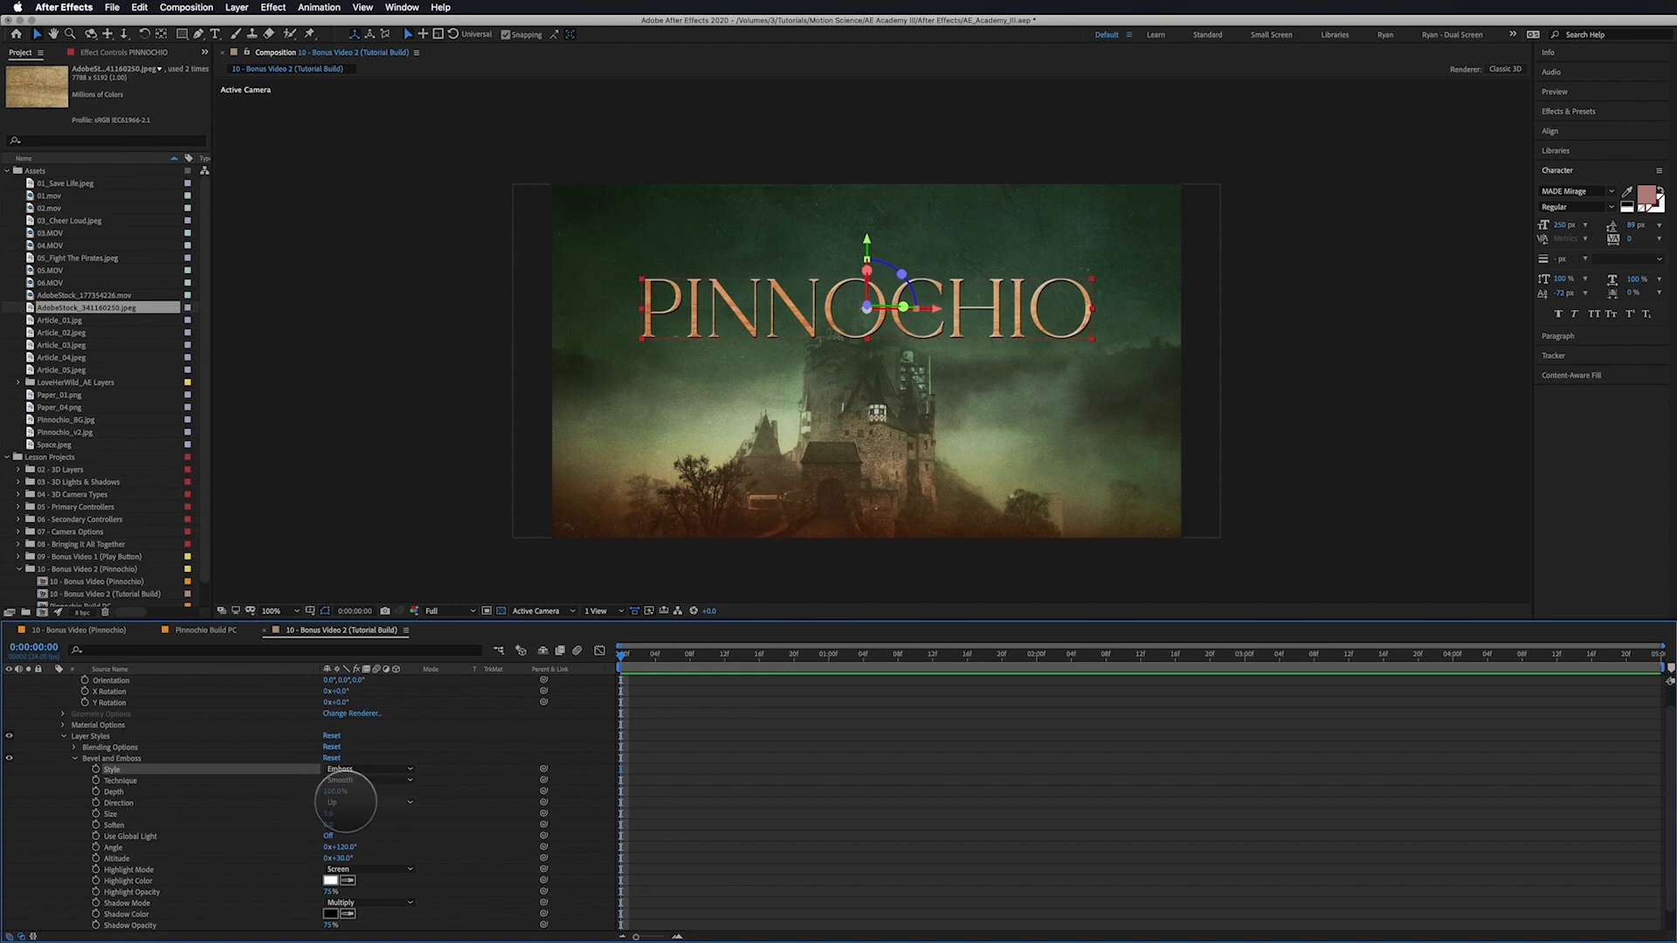
- Set the Bevel and Emboss size to 6 and its angle to 12°
click(328, 813)
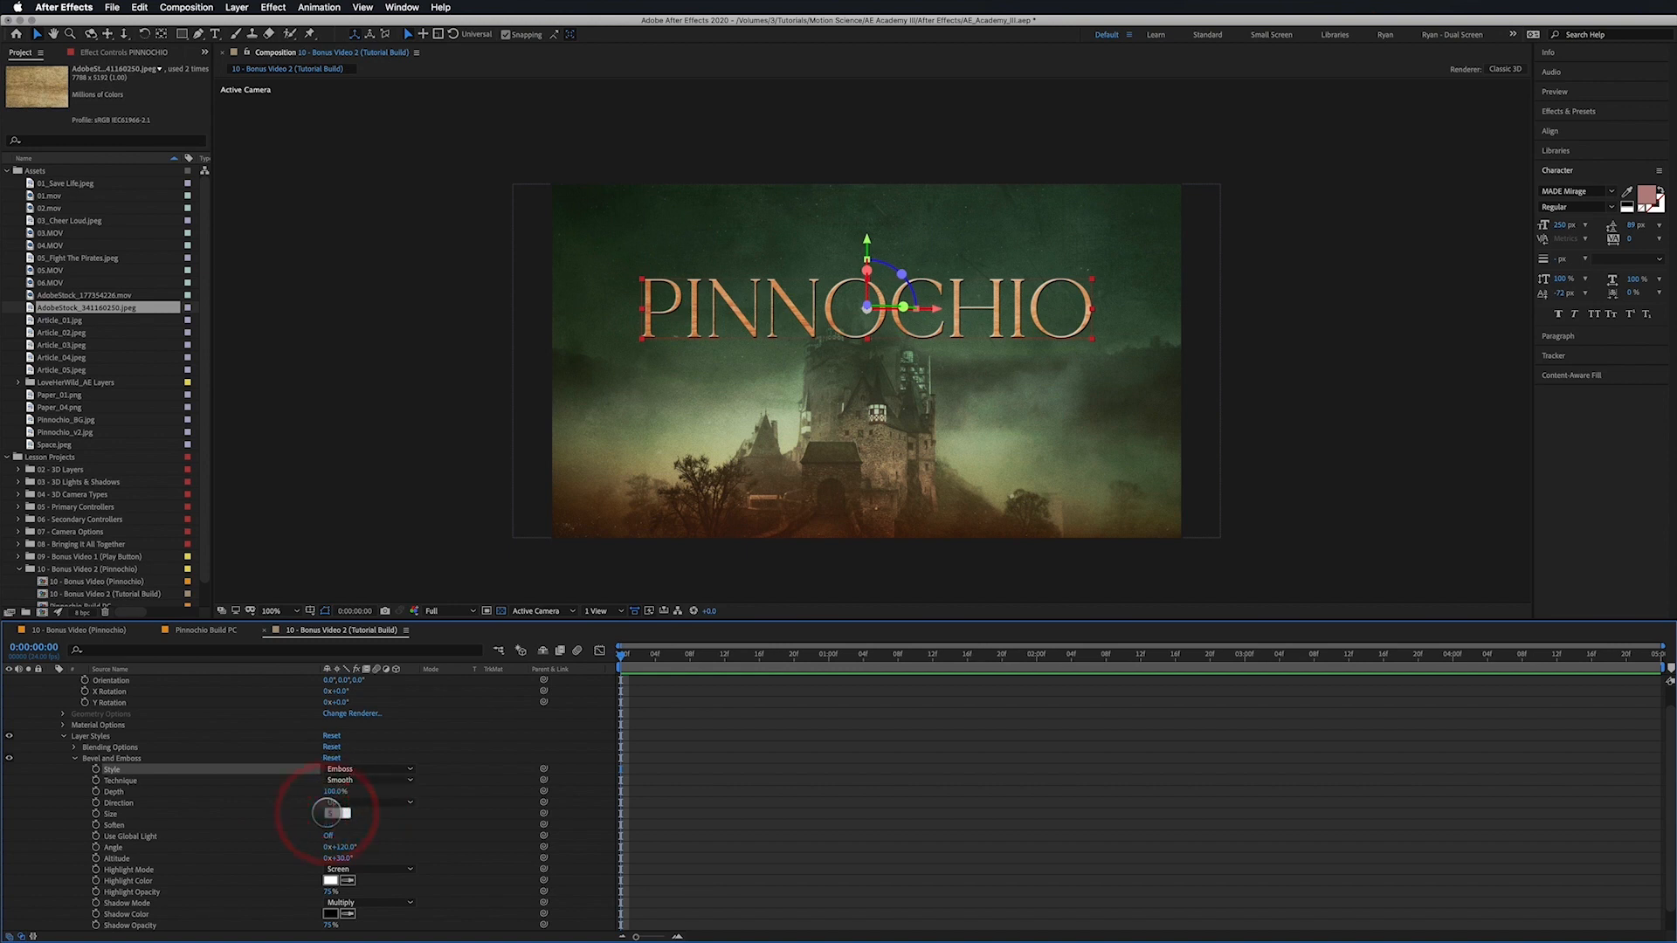
text(6)
key(Return)
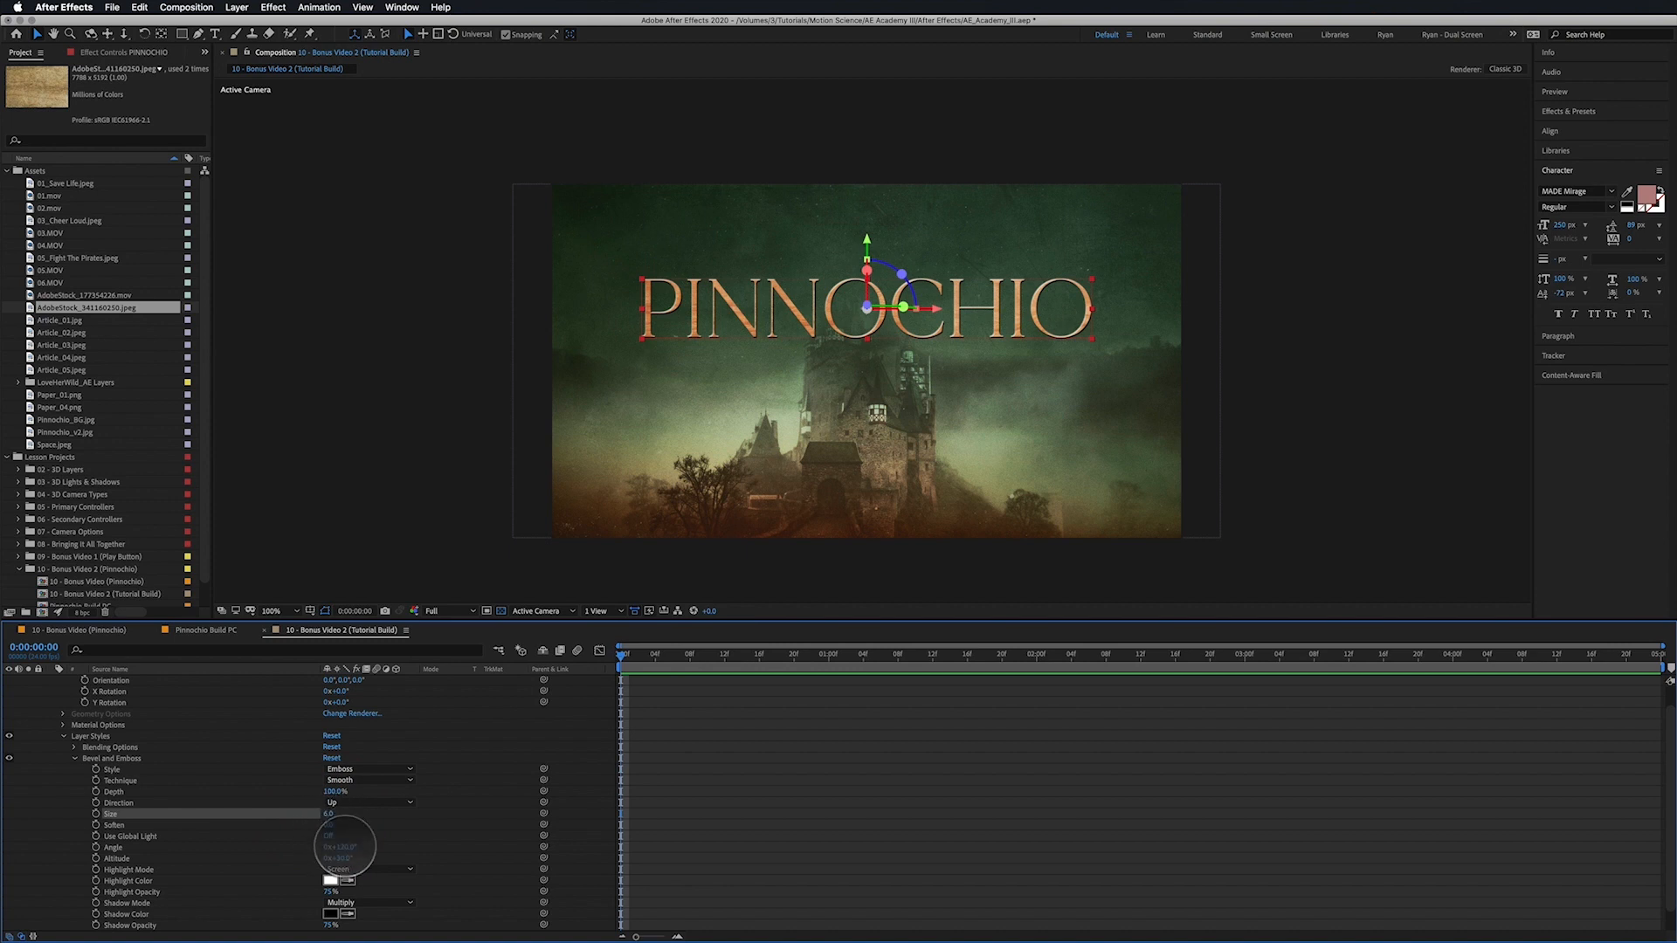
click(343, 846)
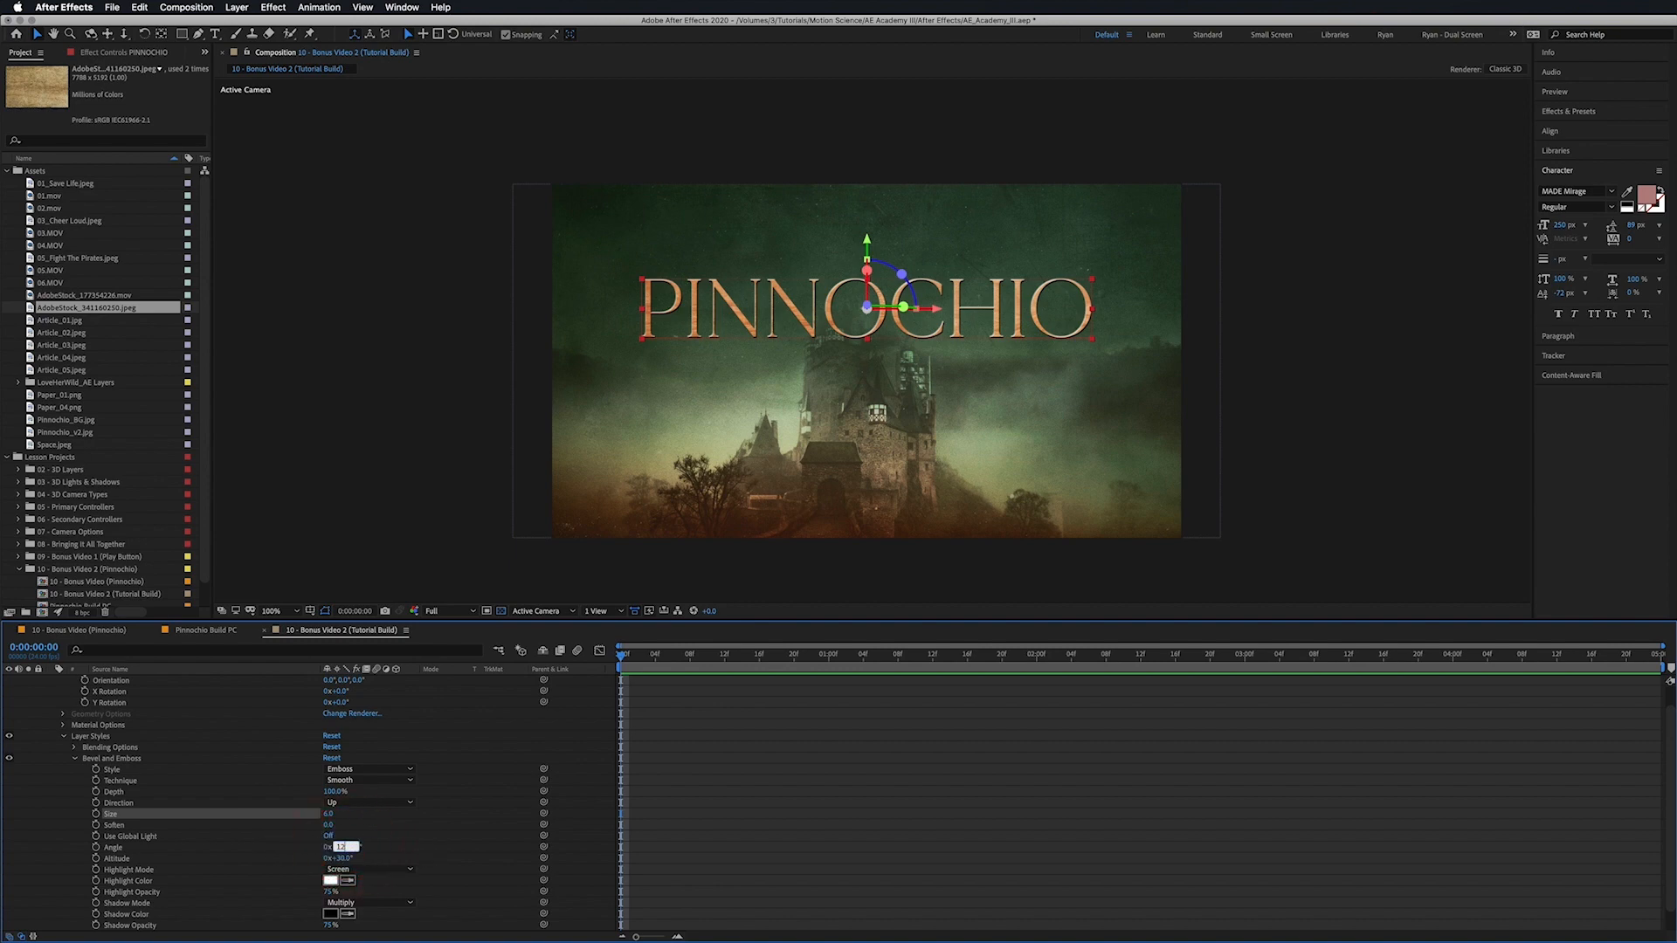
text(12)
key(Return)
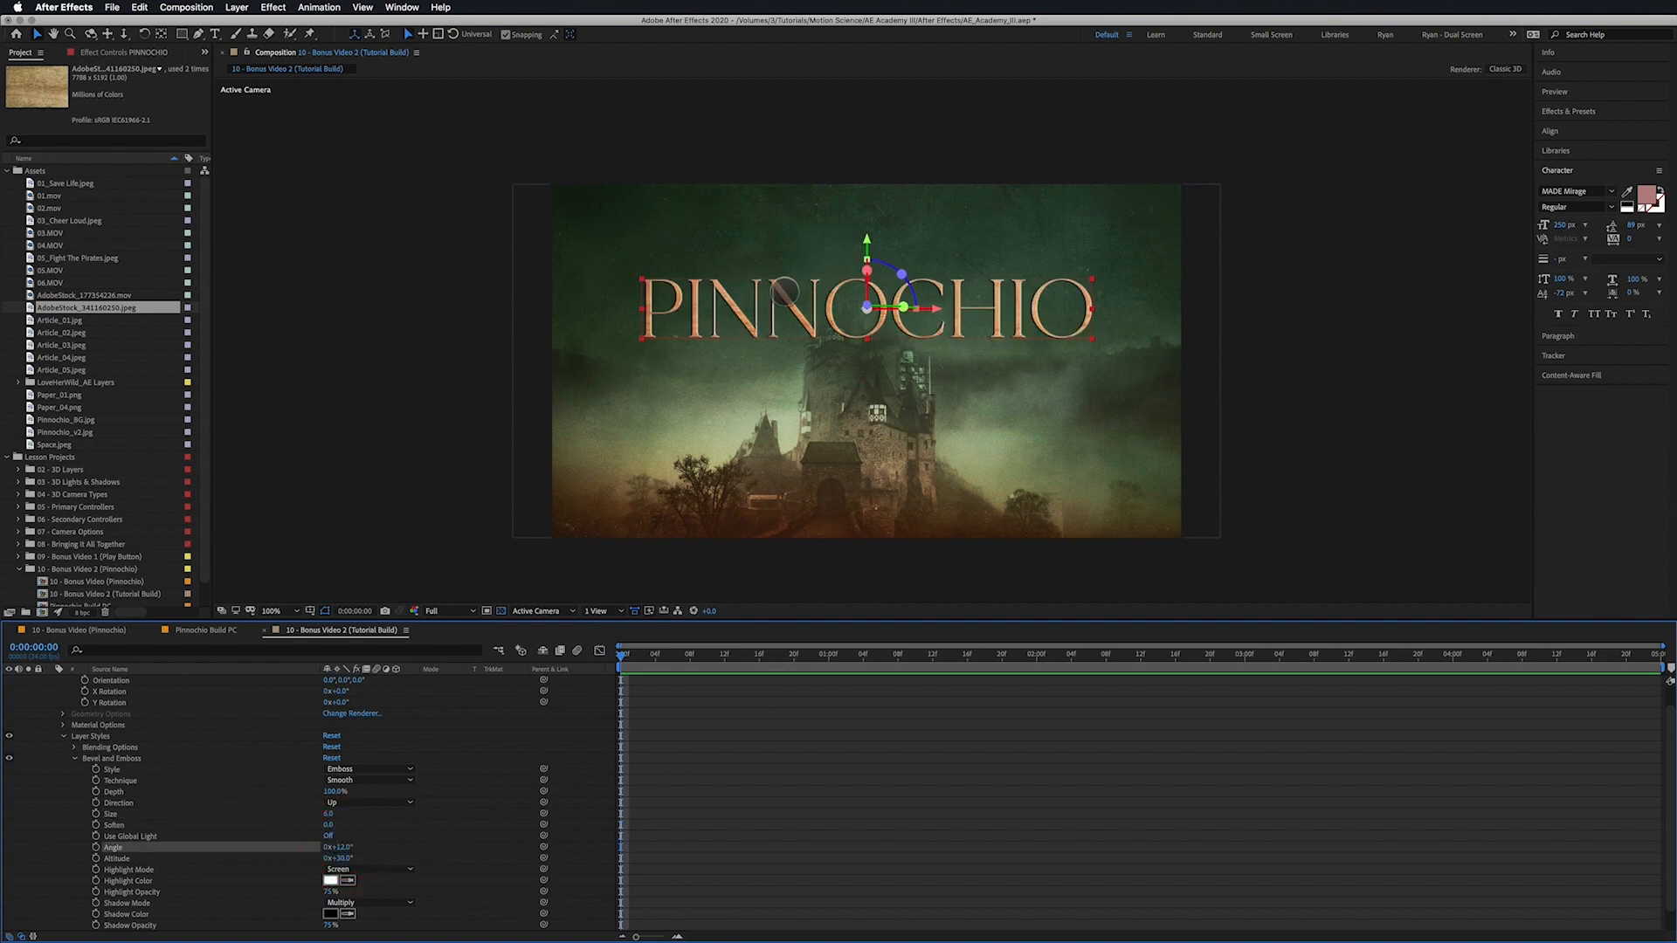
- Examine the embossed edges of the PINNOCHIO letters up close and at full composition view
key(period)
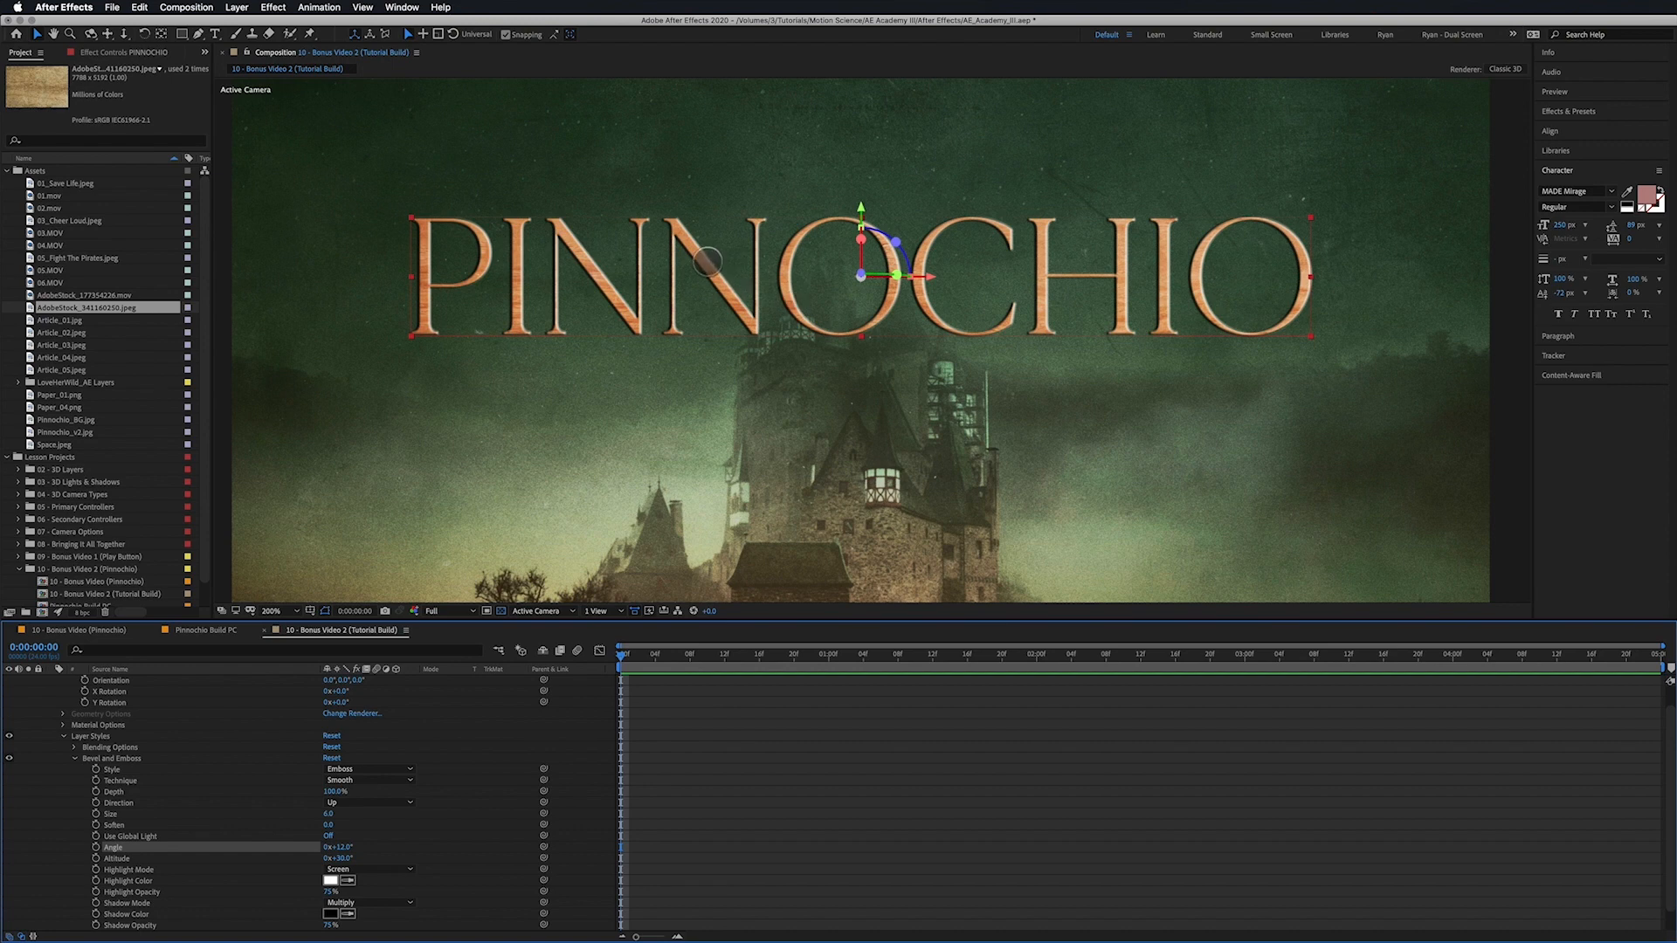
key(period)
drag(591, 206, 849, 447)
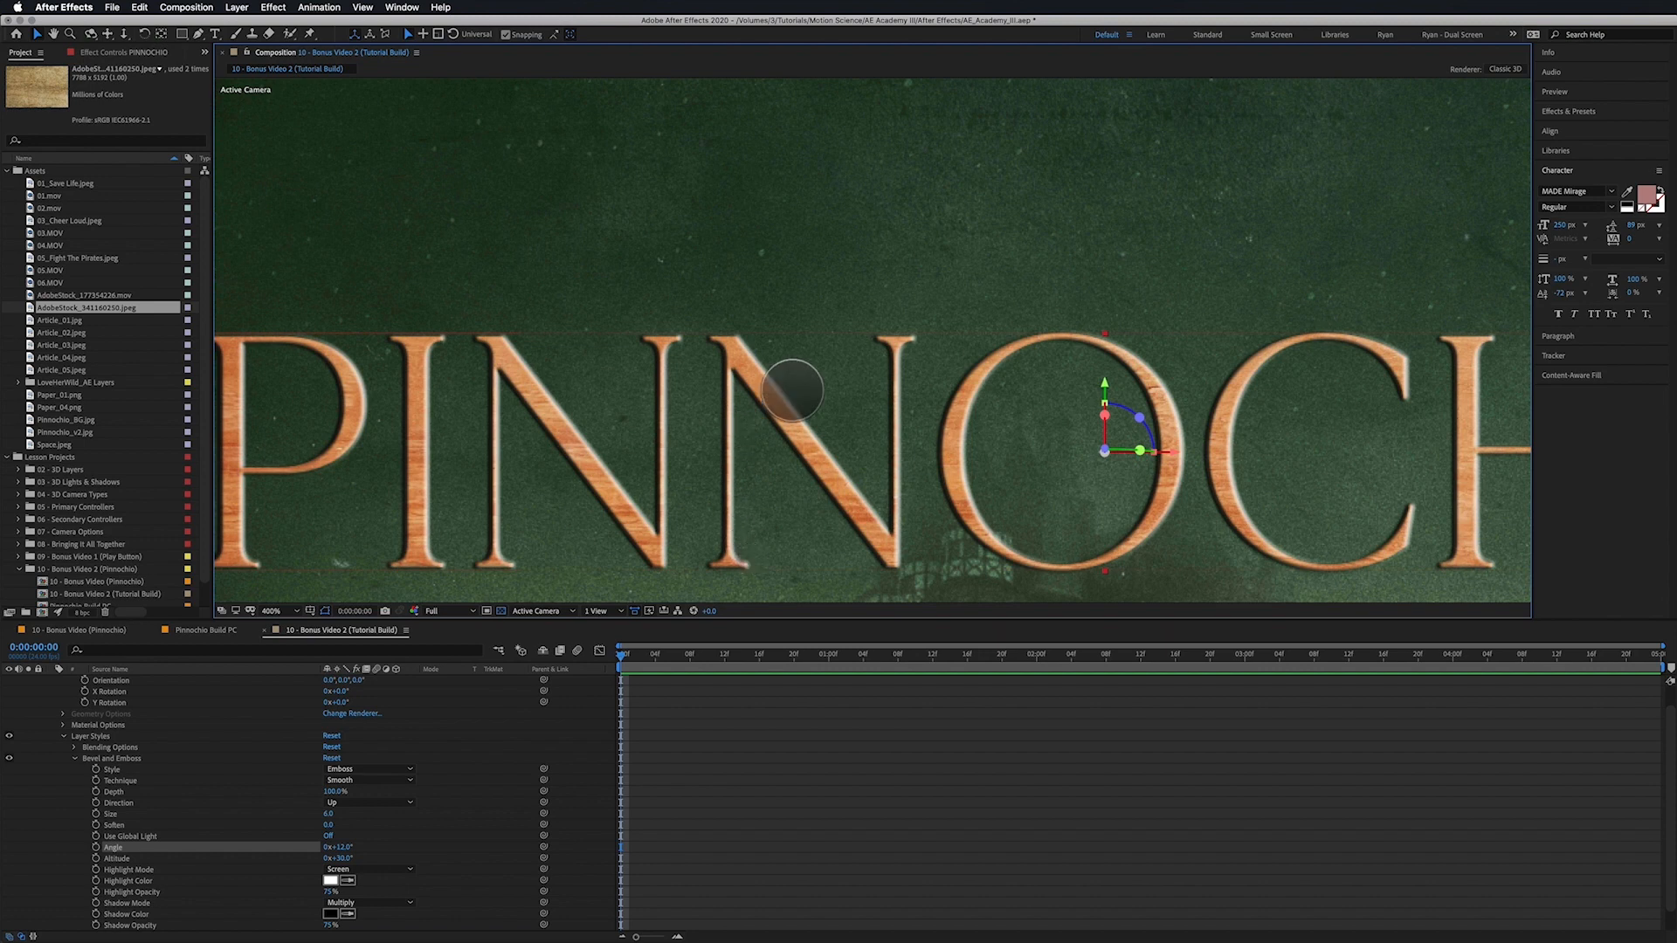
drag(793, 378, 744, 294)
key(comma)
key(comma)
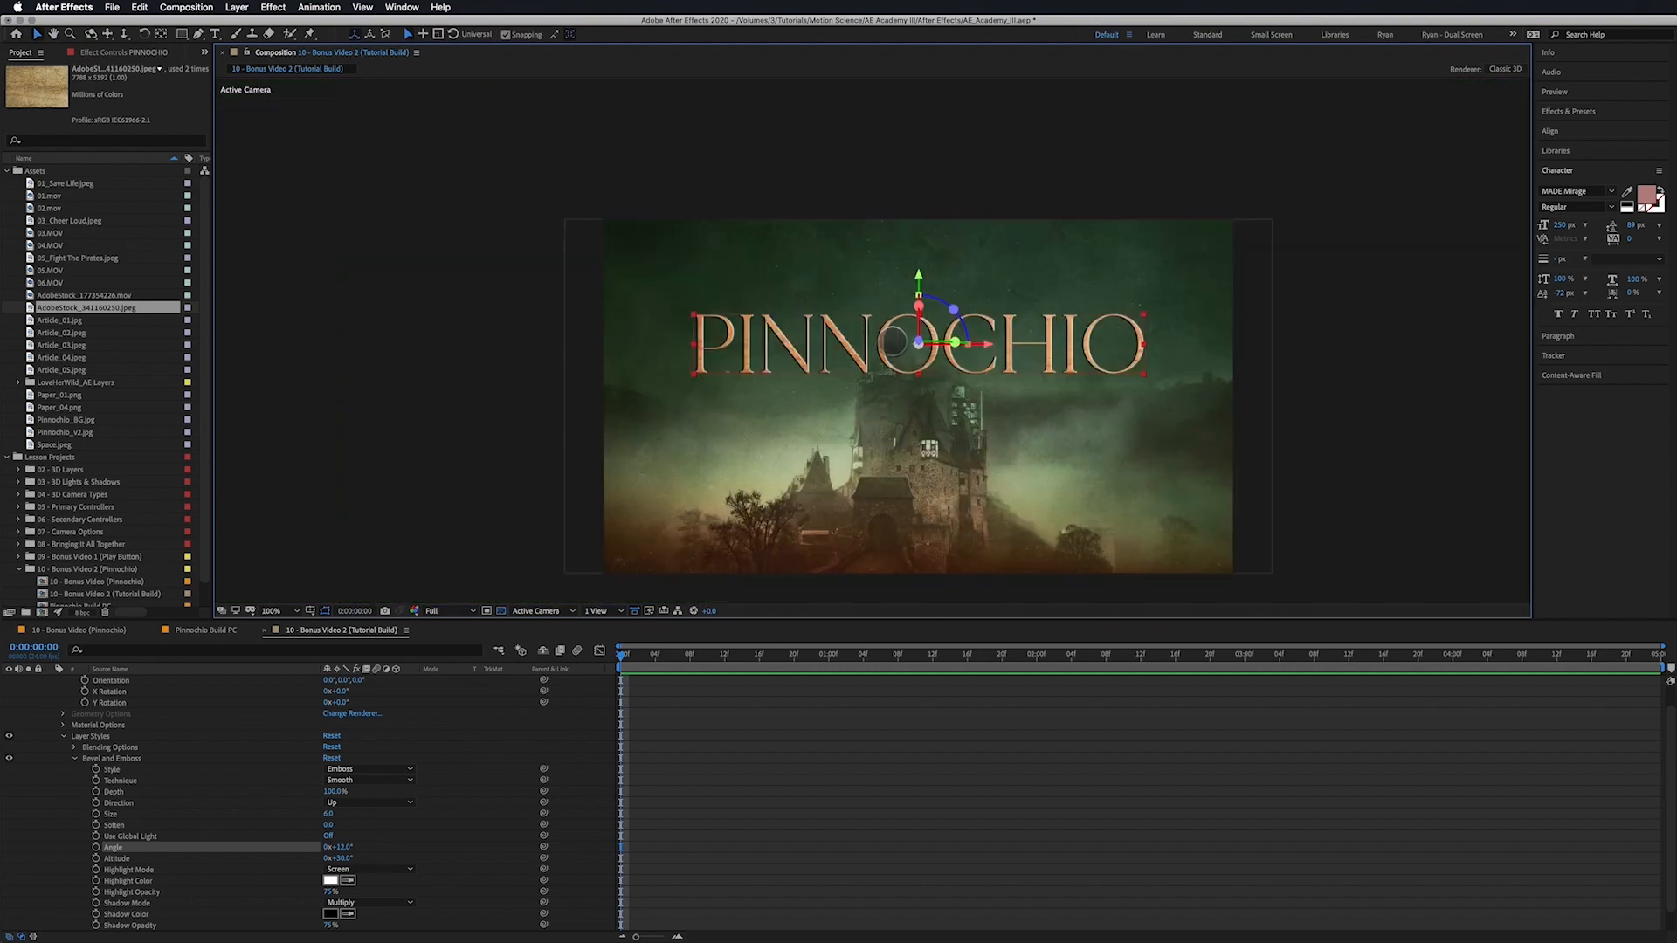
drag(911, 344, 857, 302)
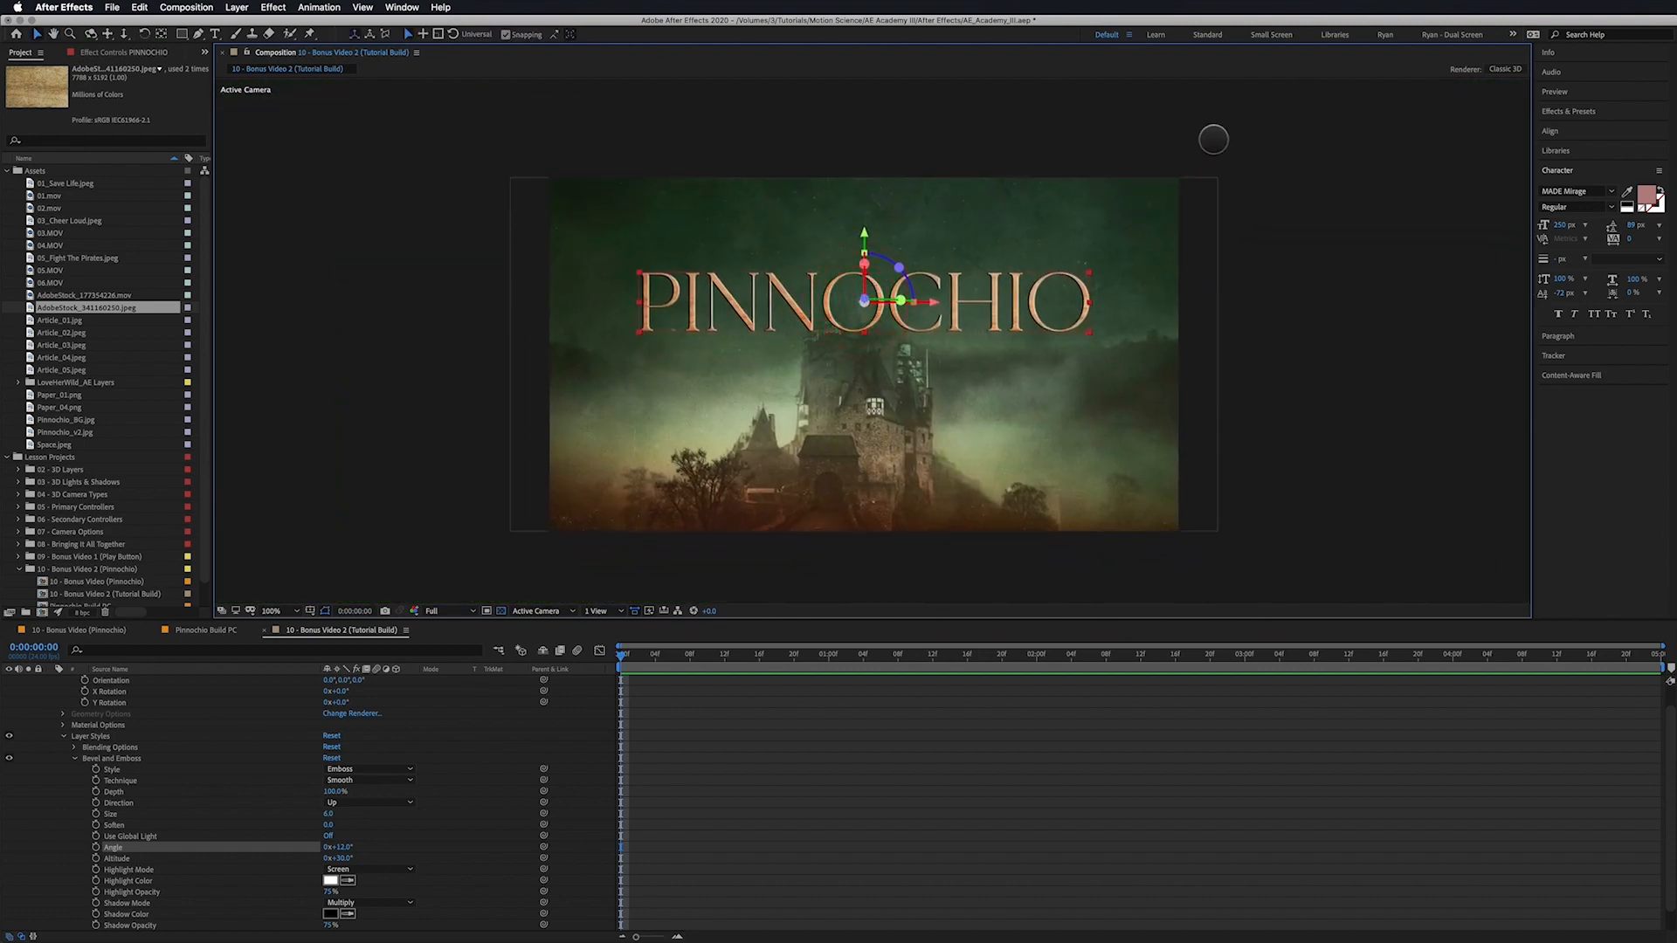
- Switch to Chrome to view the Pinocchio theatre poster on Pinterest as a reference, and return to After Effects
key(super+Tab)
key(super+Tab)
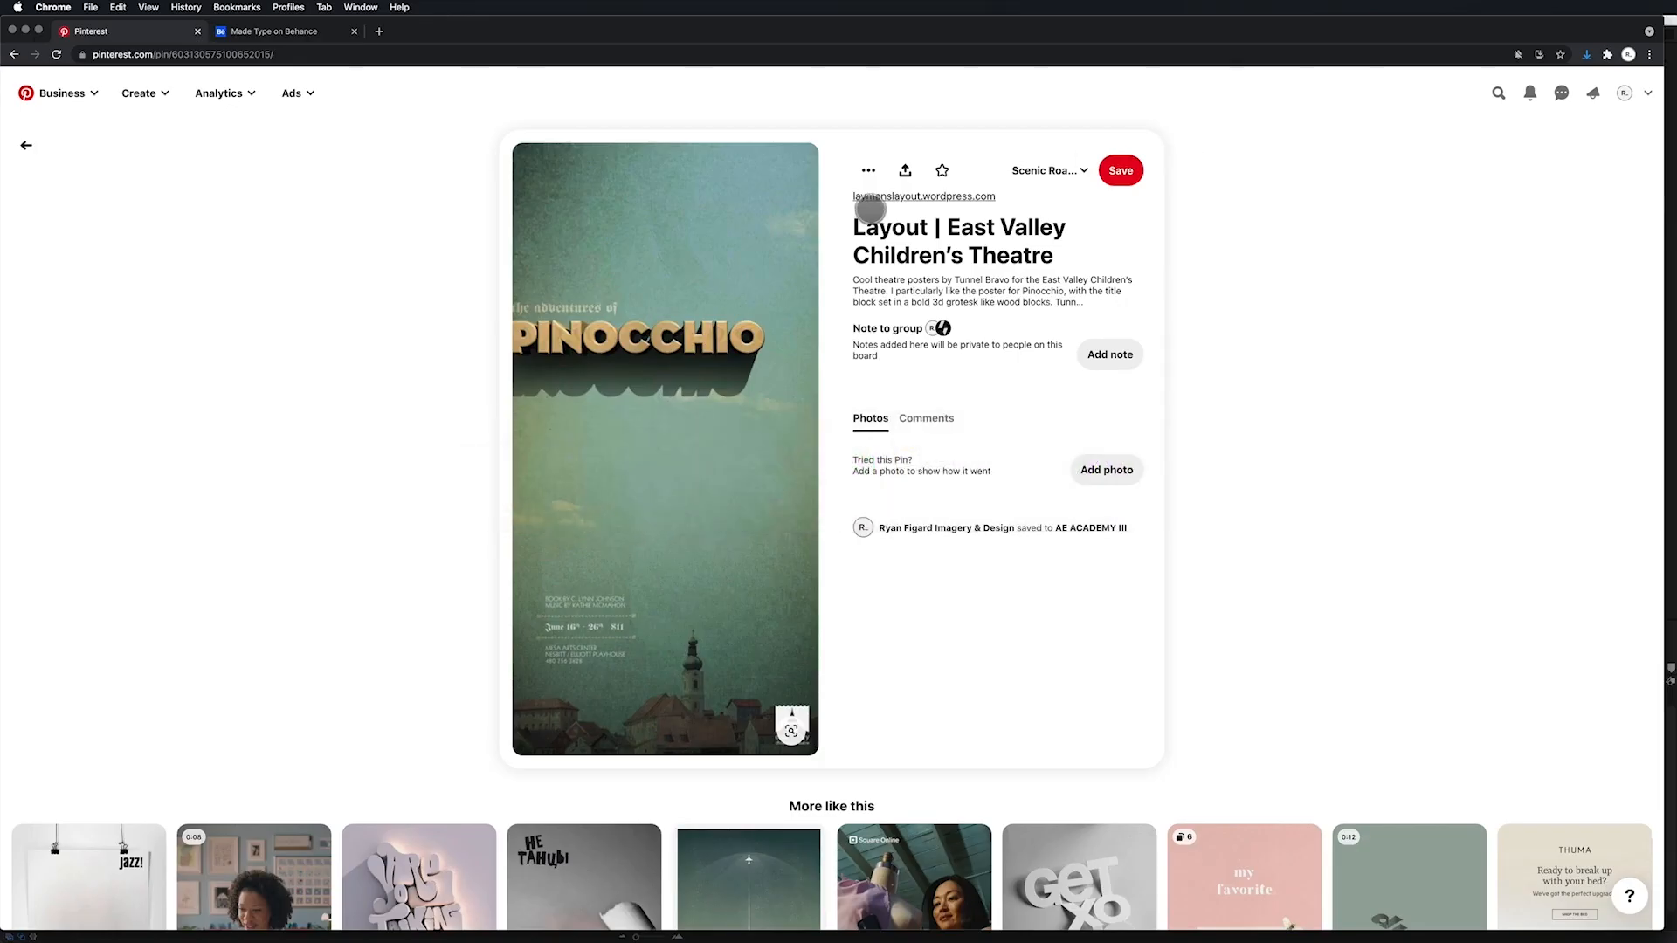
scroll(1122, 136, down, 1)
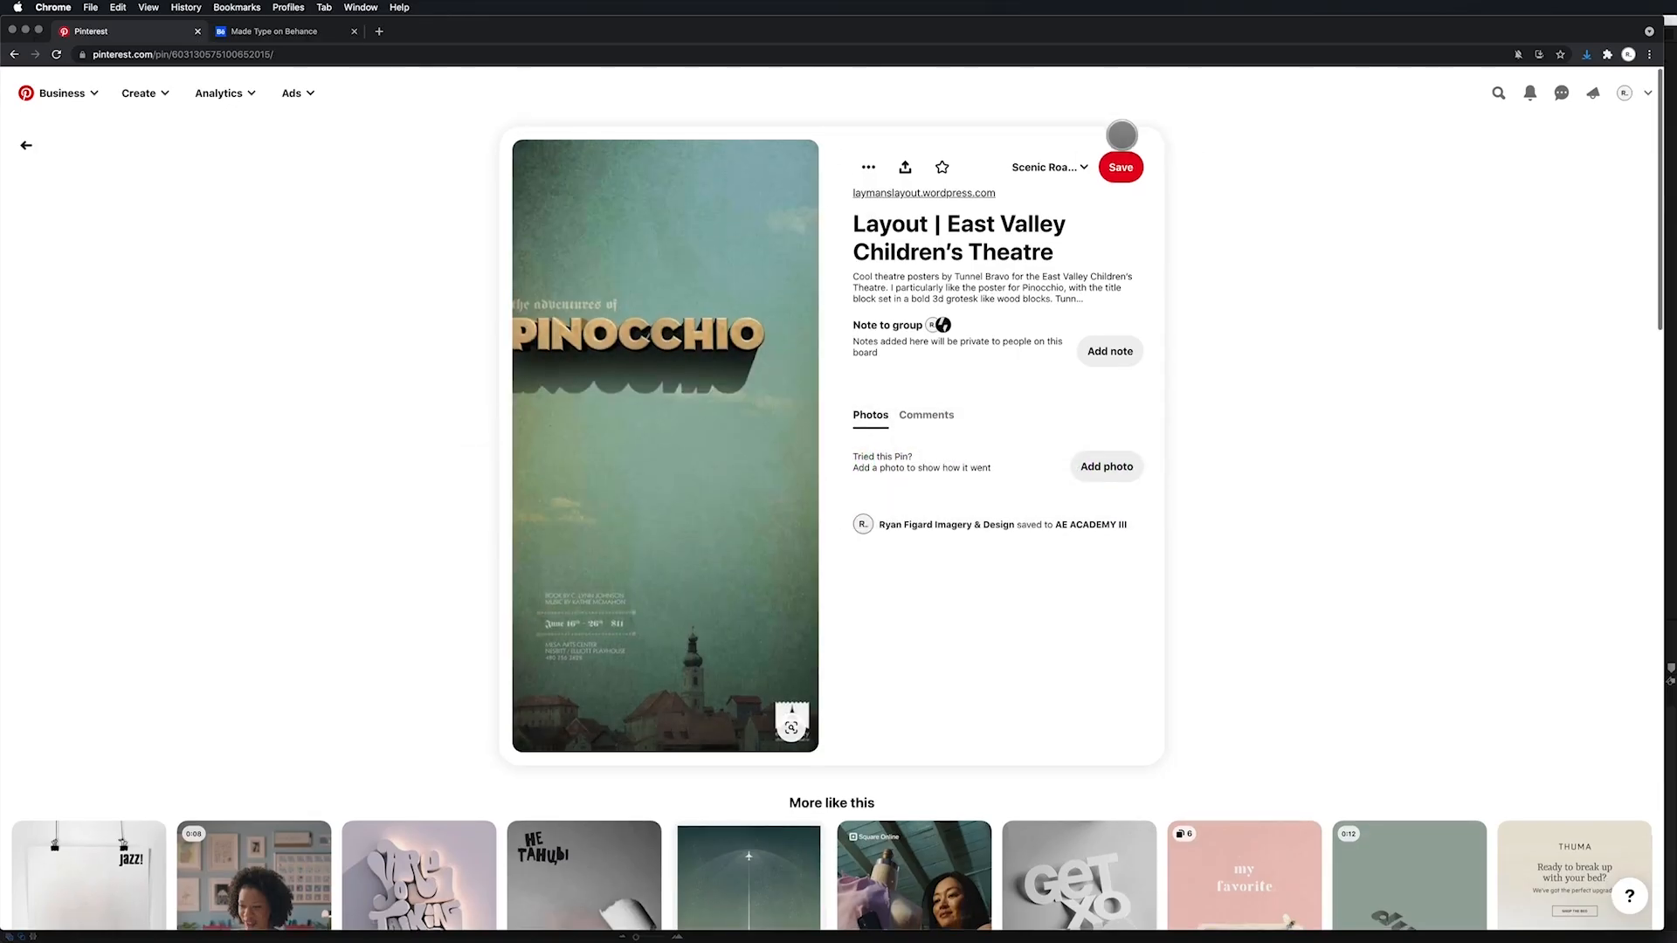
key(super+Tab)
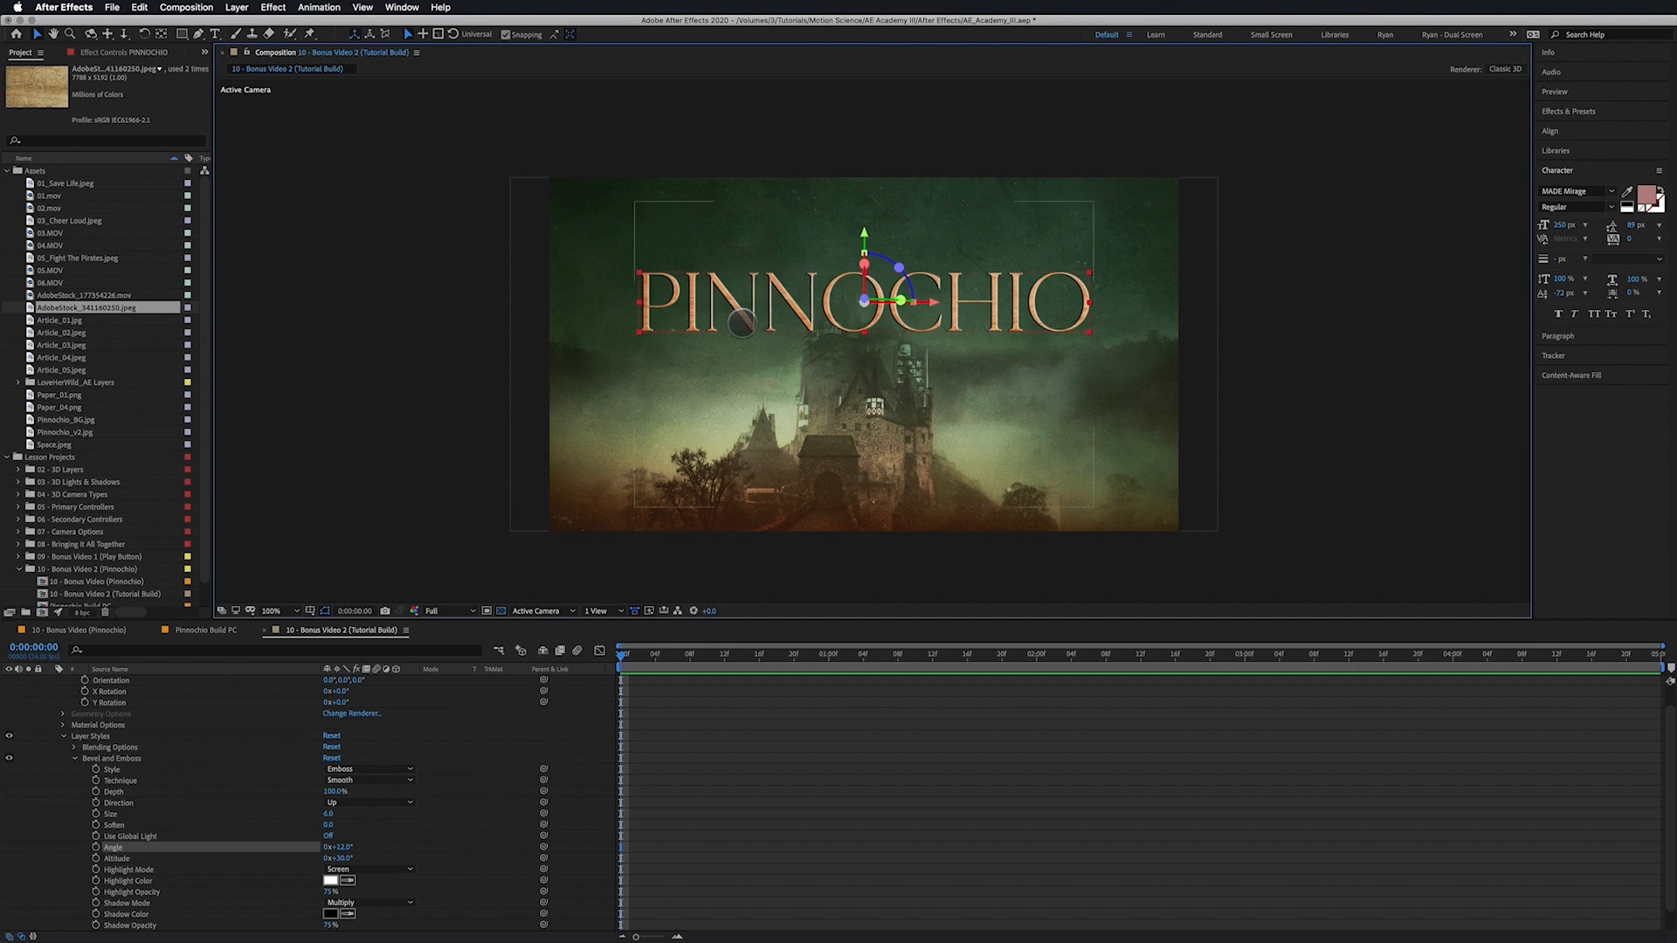
- Set the highlight opacity of the PINNOCHIO layer's Bevel and Emboss to 60% and deselect the layer
scroll(787, 356, down, 1)
scroll(786, 367, up, 1)
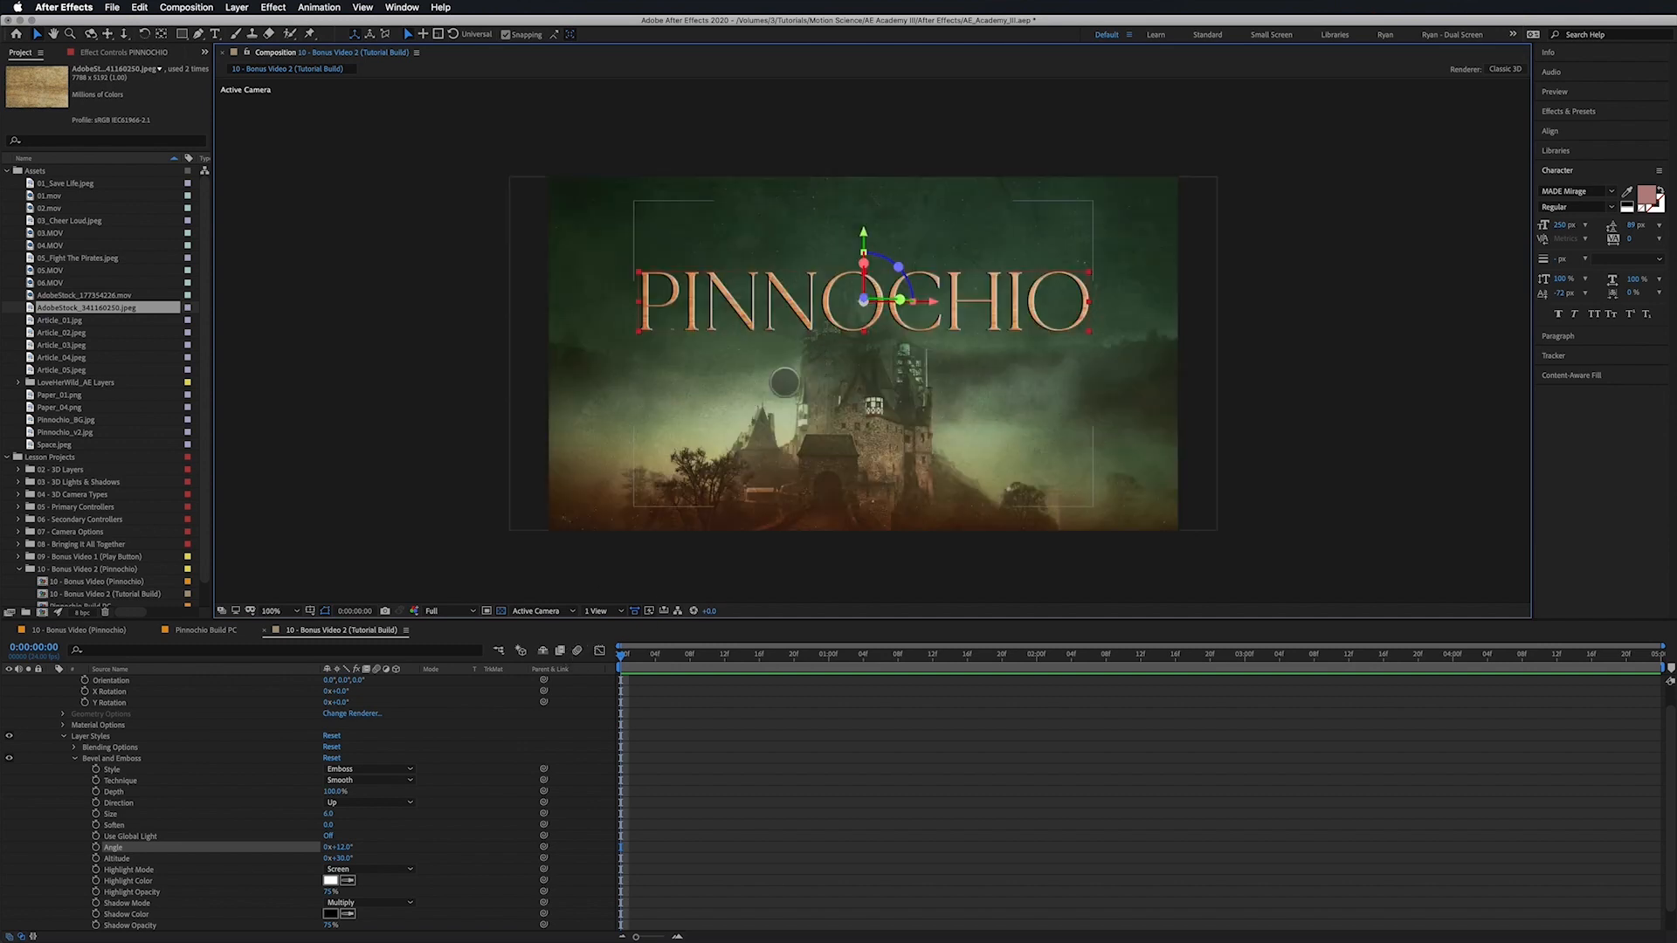
scroll(301, 852, down, 2)
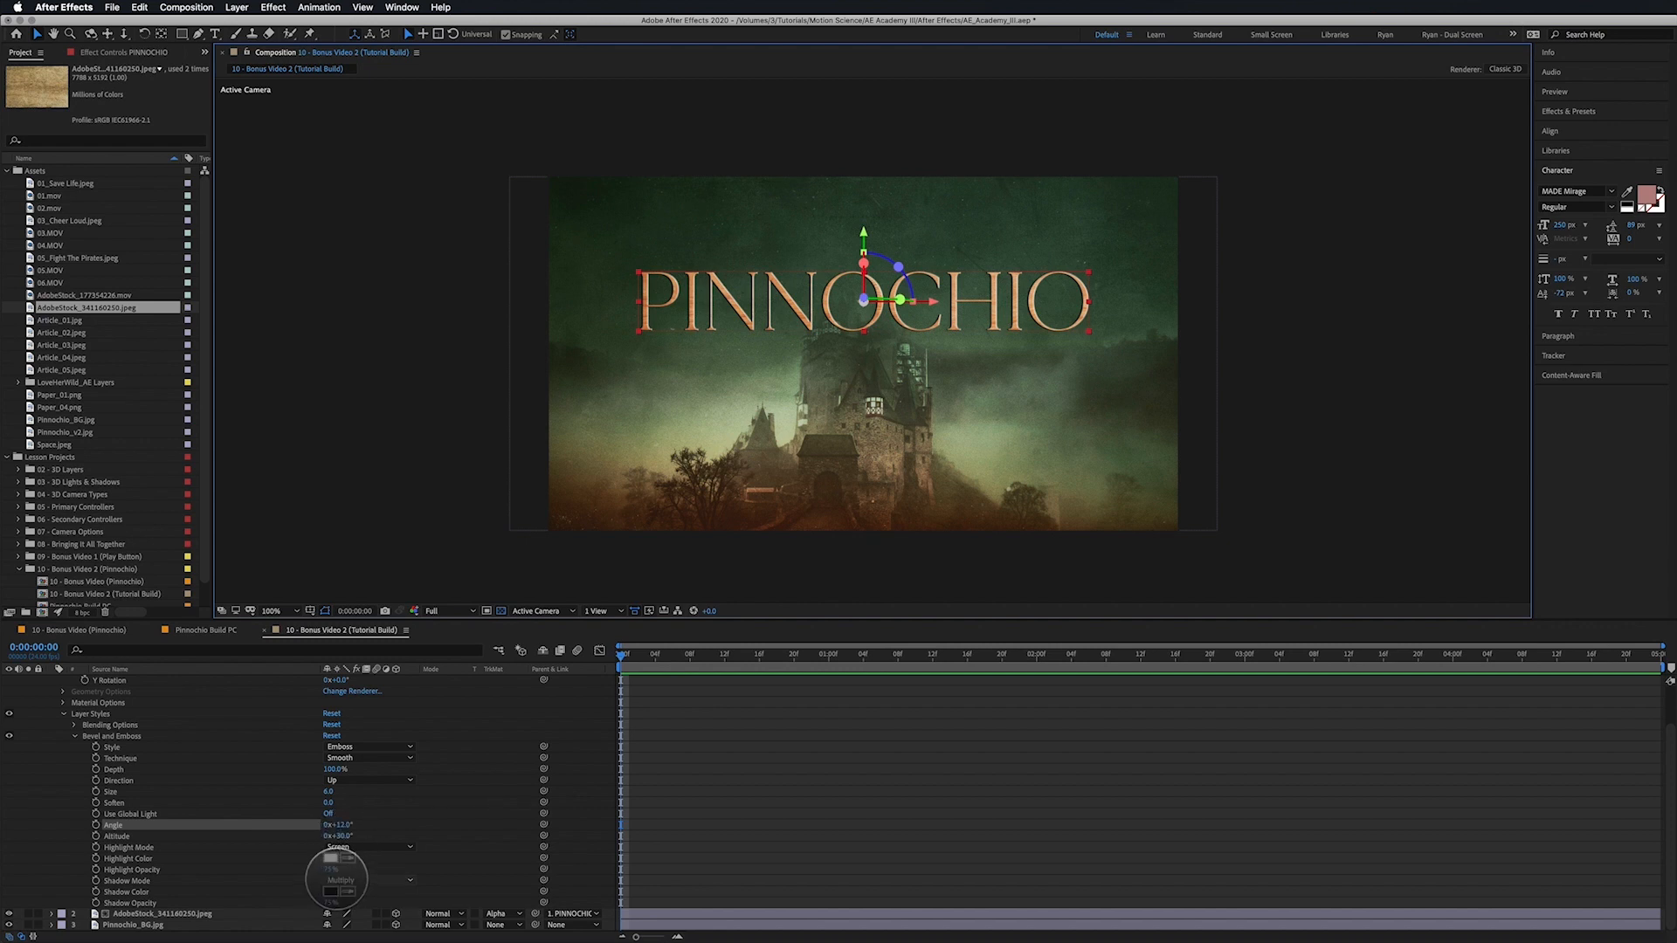
click(330, 869)
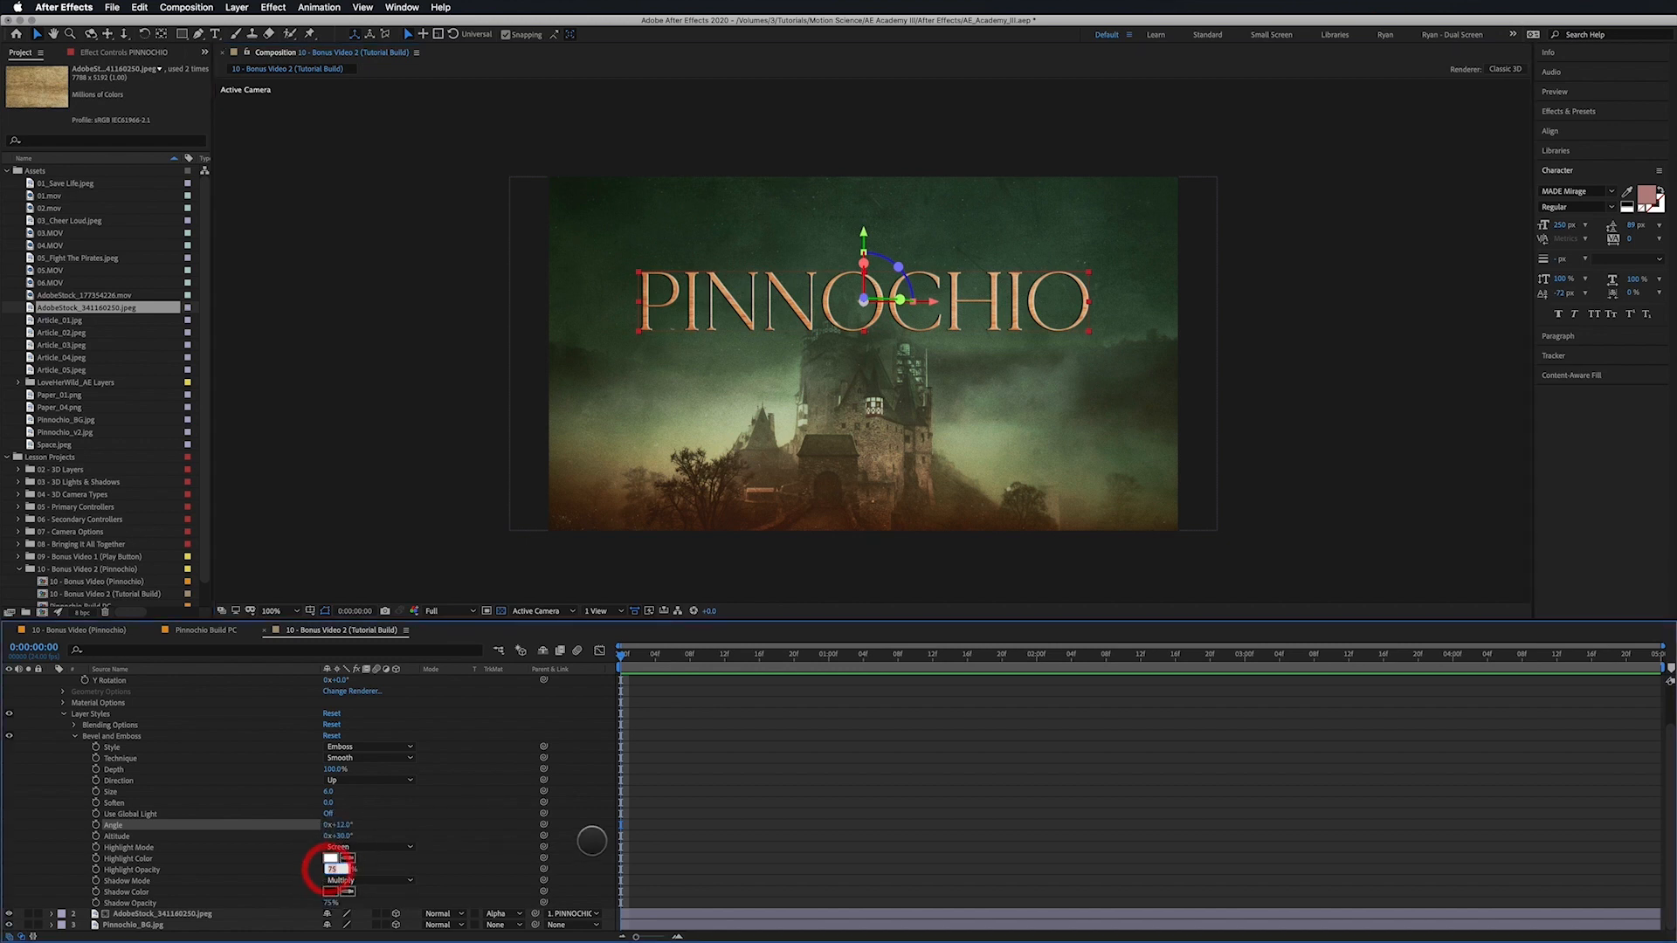
key(Return)
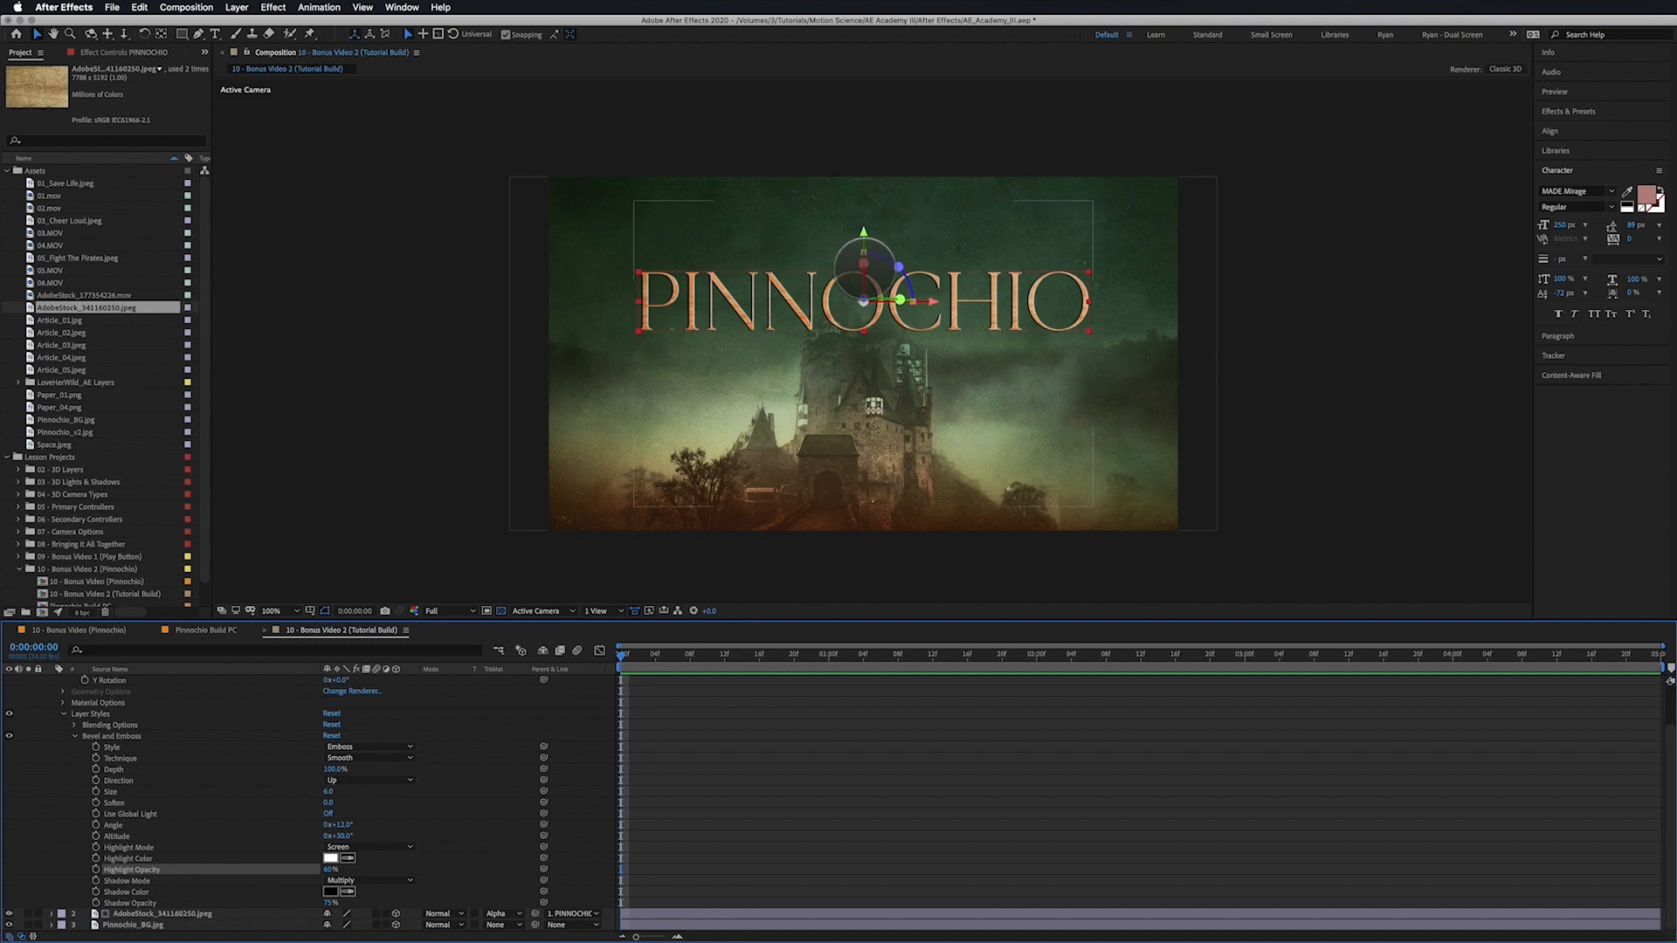
scroll(856, 300, up, 1)
scroll(855, 301, down, 1)
click(1391, 240)
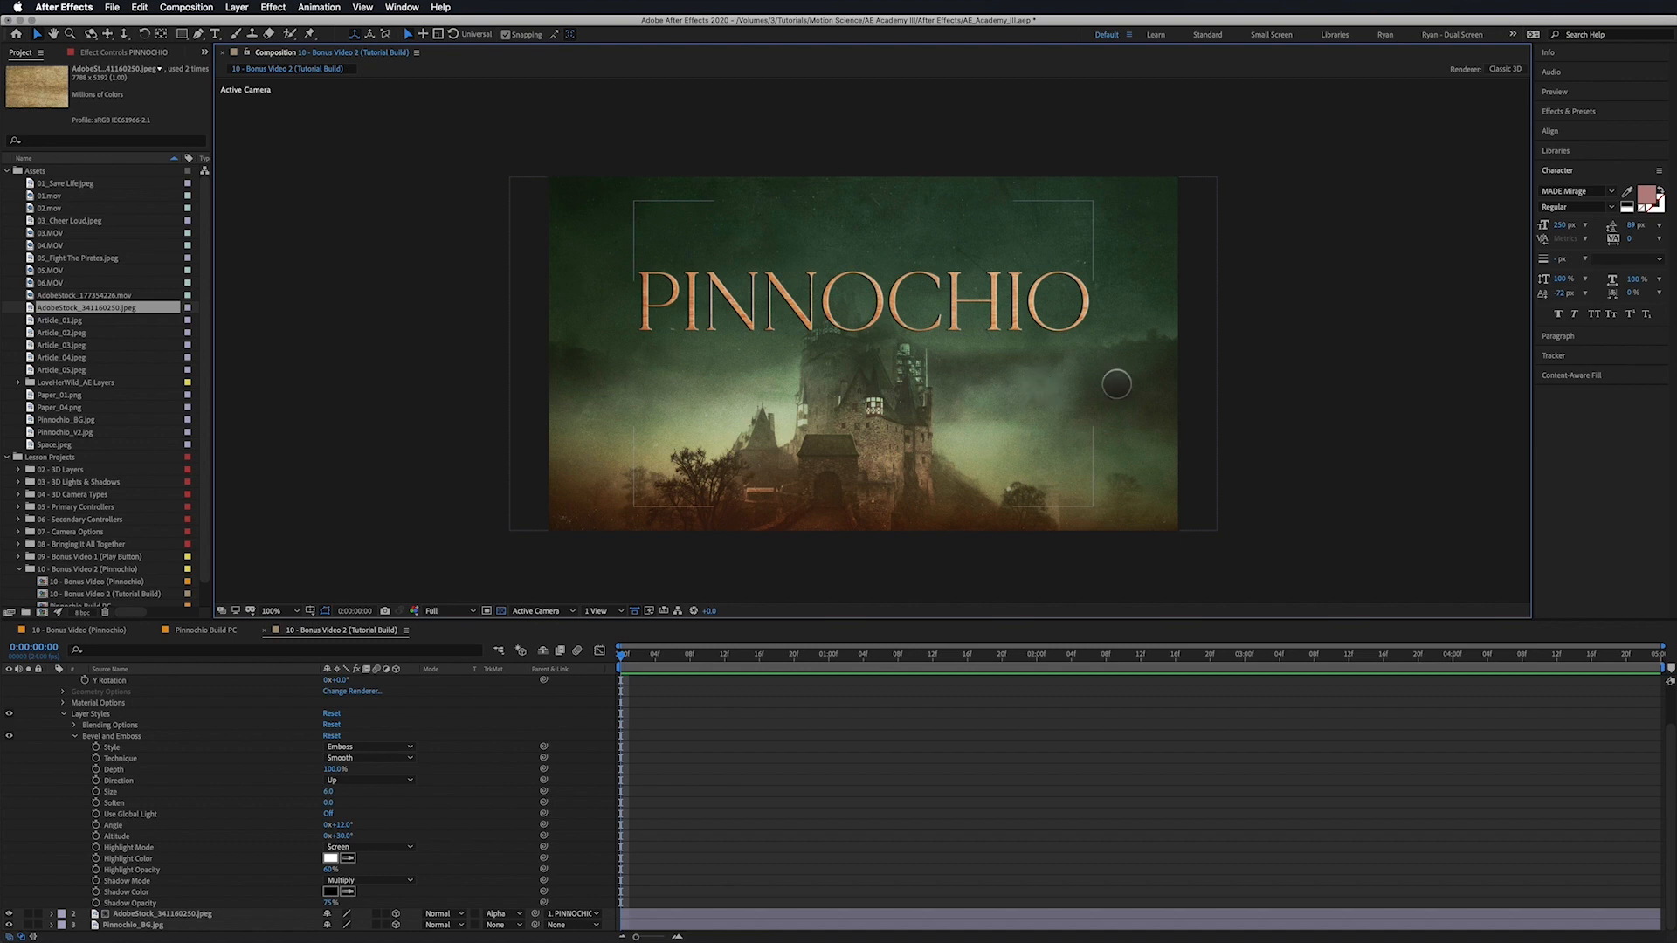
- Change the PINNOCHIO text layer's MADE Mirage font style to Thin and deselect the layer
click(1610, 207)
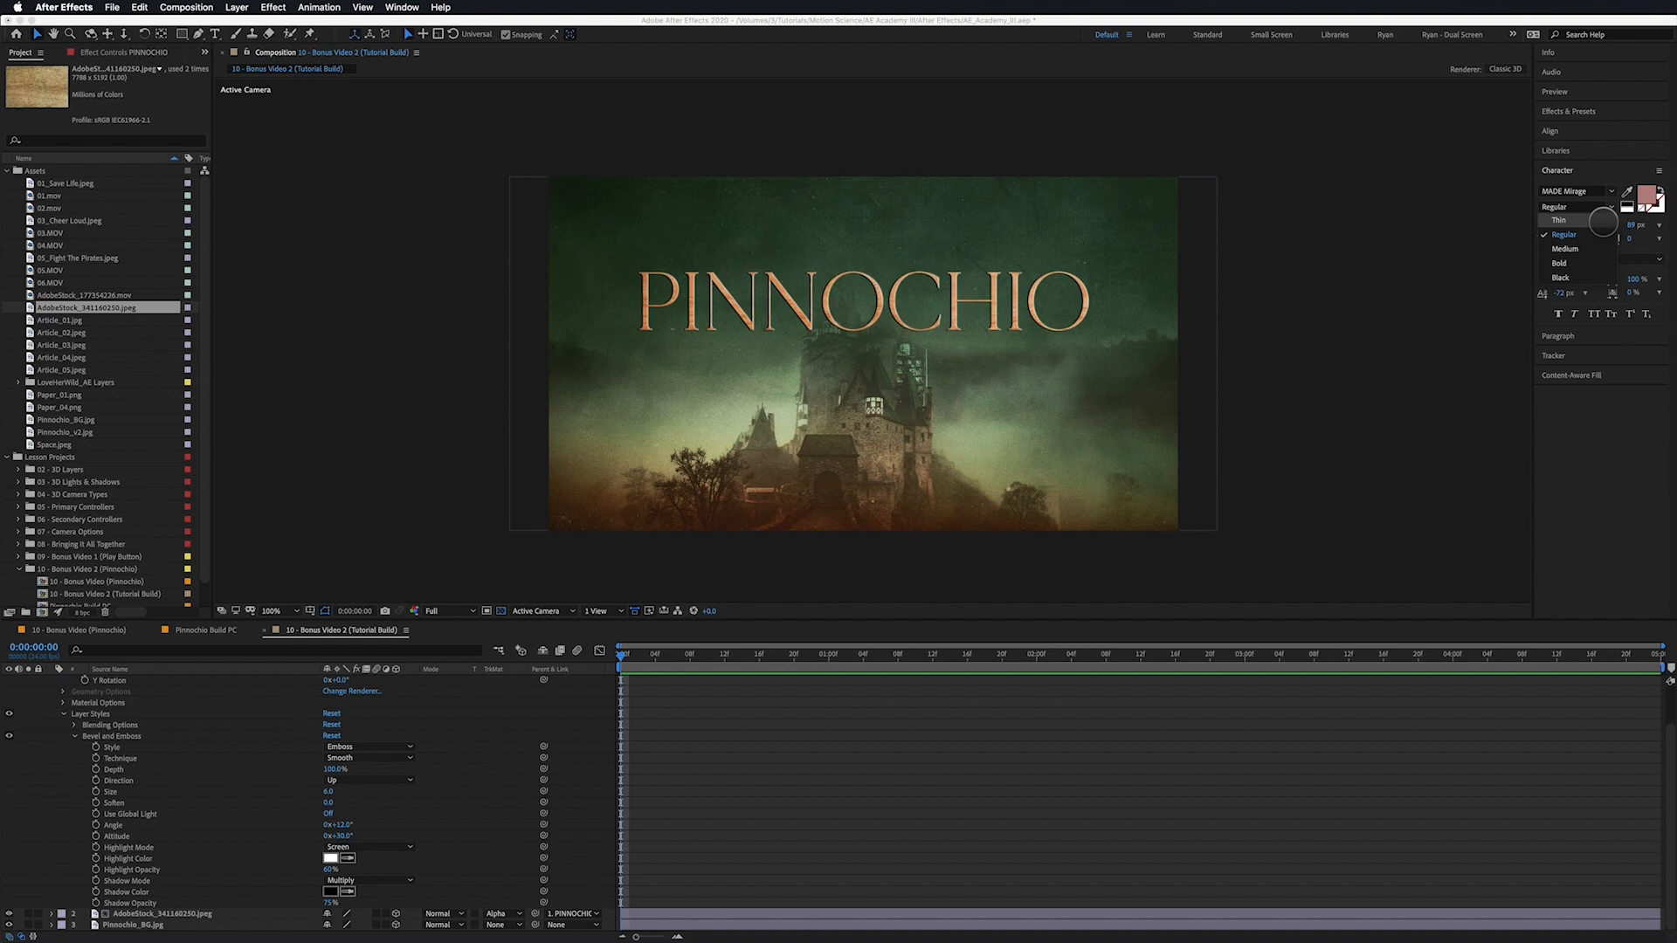
click(1603, 221)
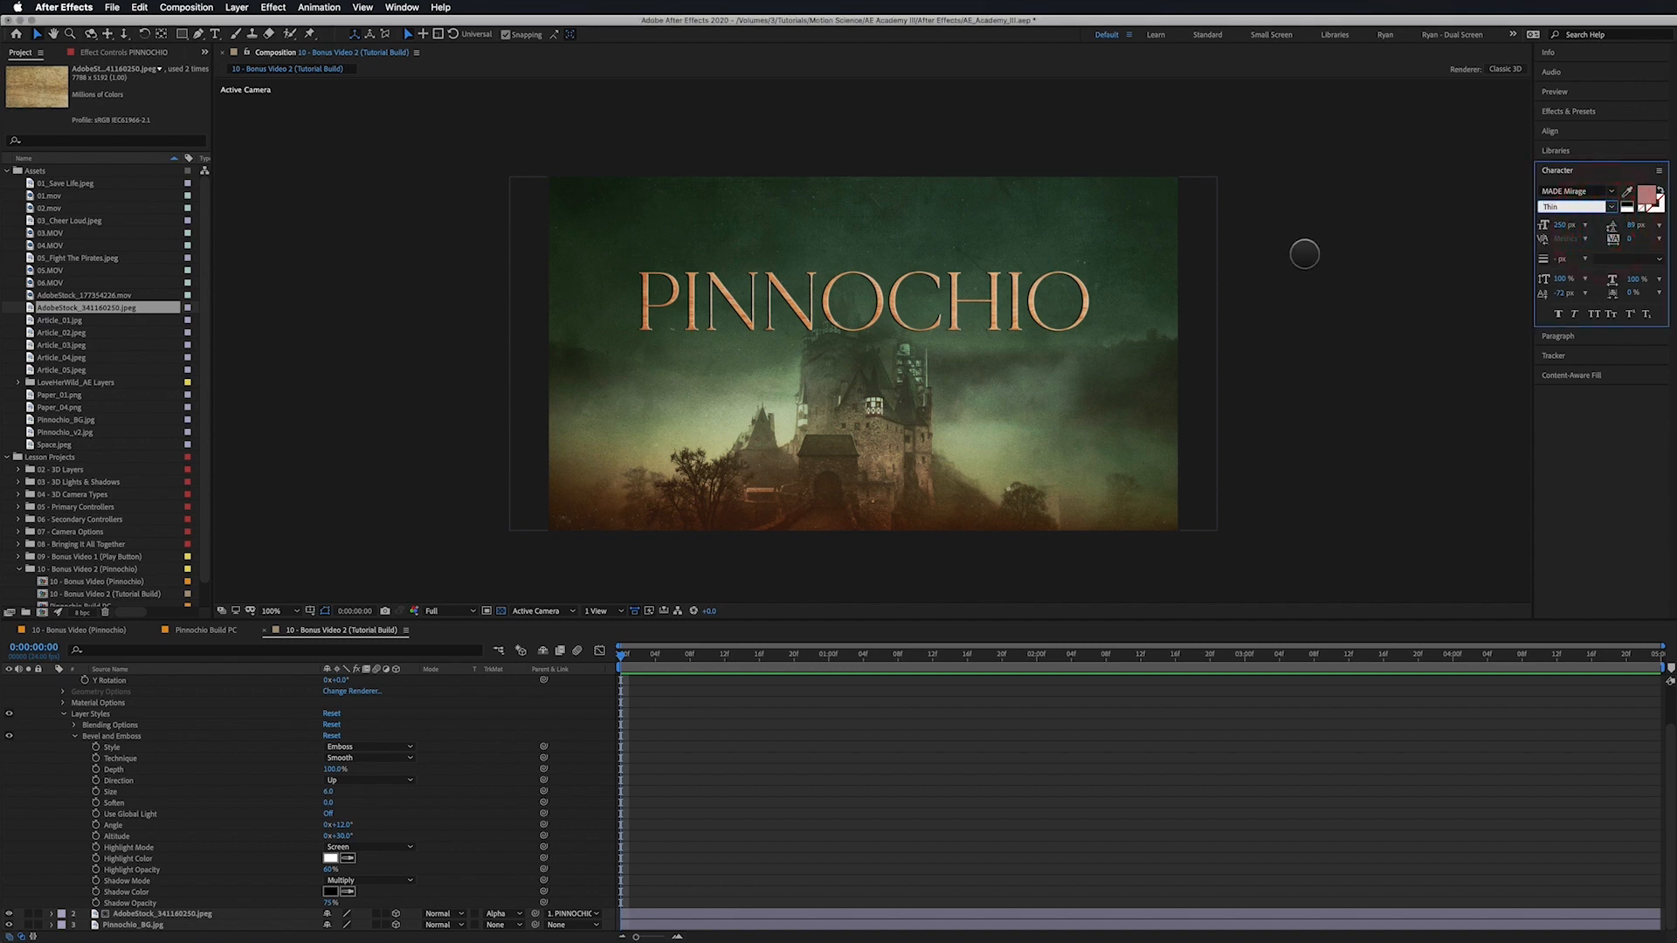
scroll(135, 692, up, 3)
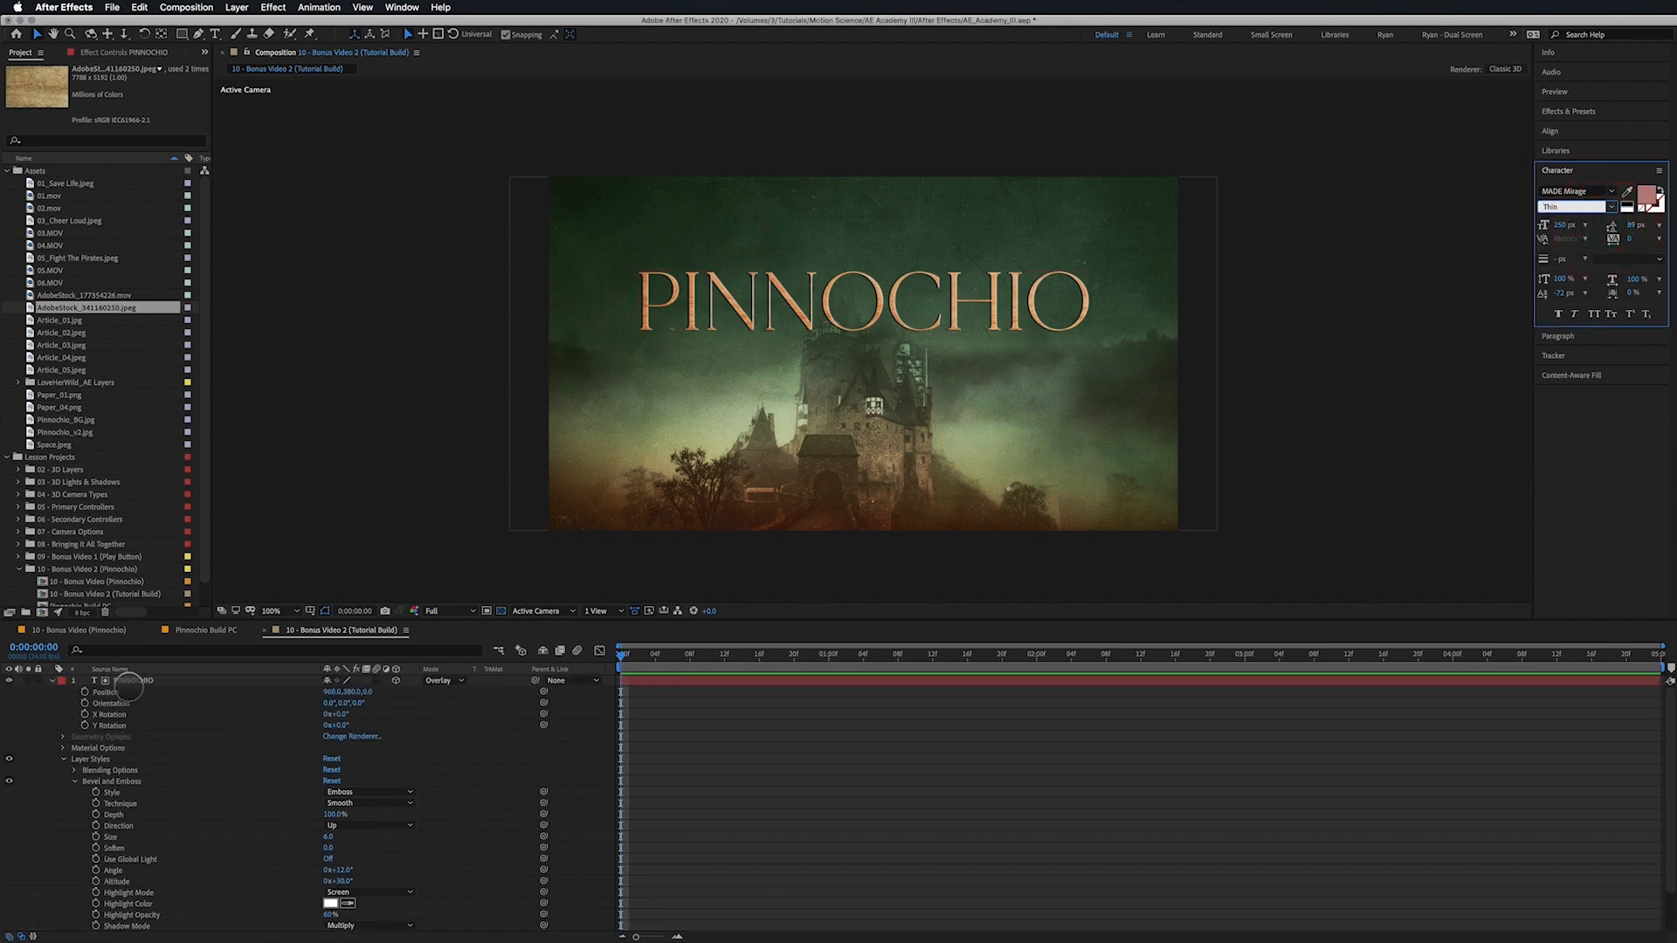
click(131, 680)
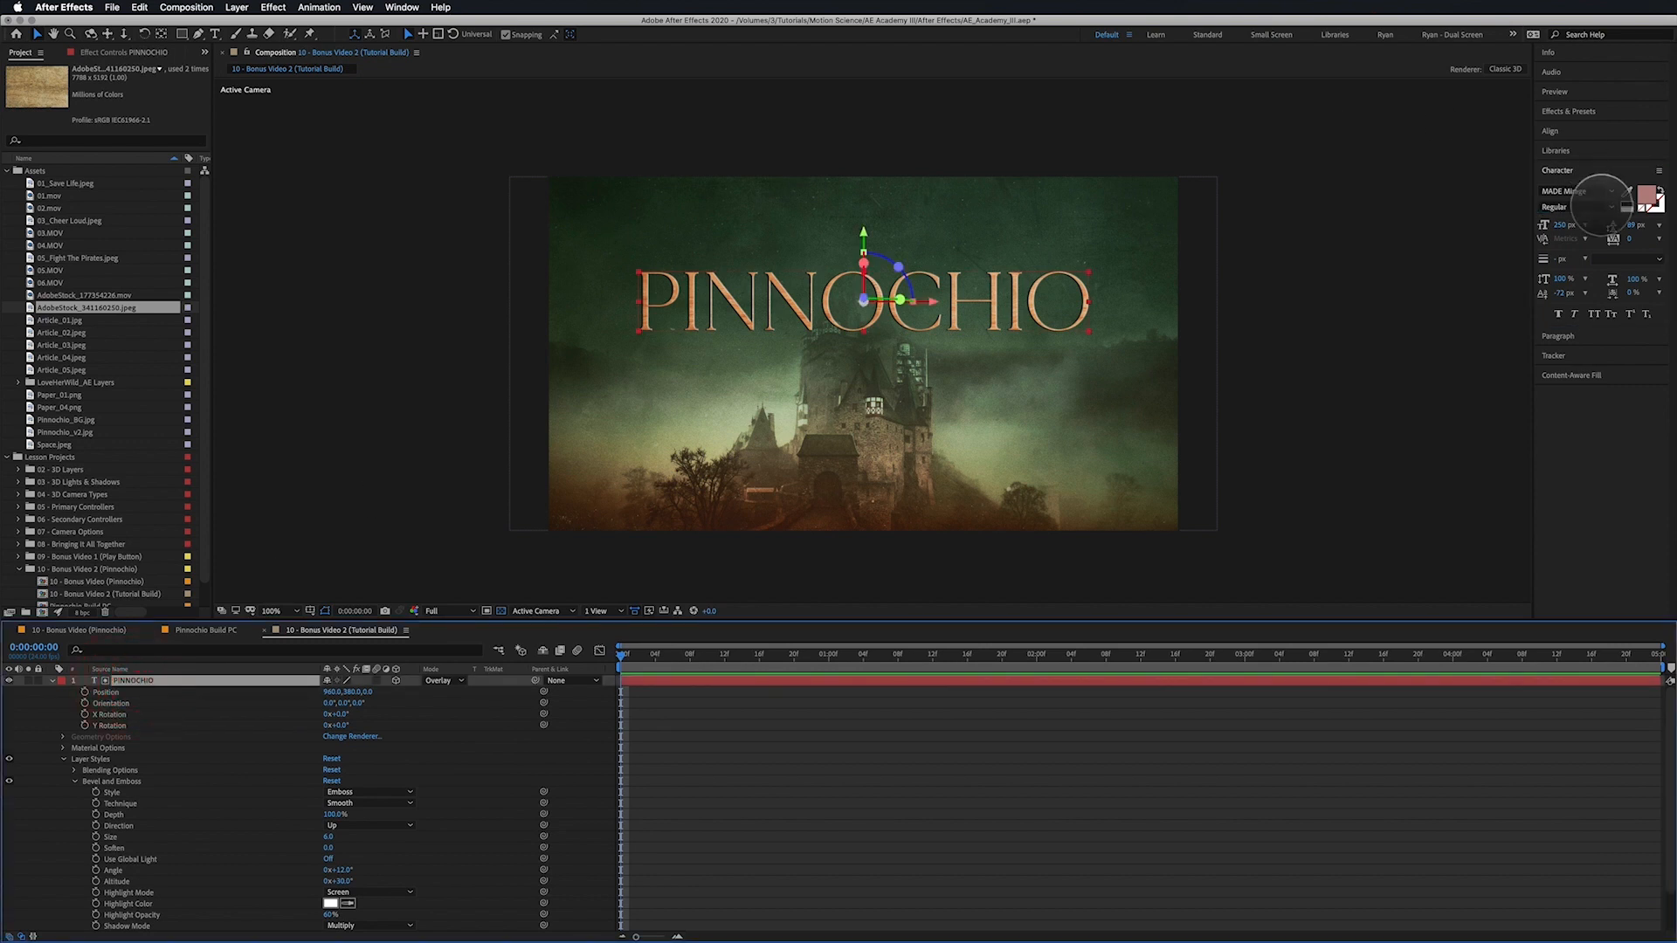
click(1610, 206)
click(1553, 221)
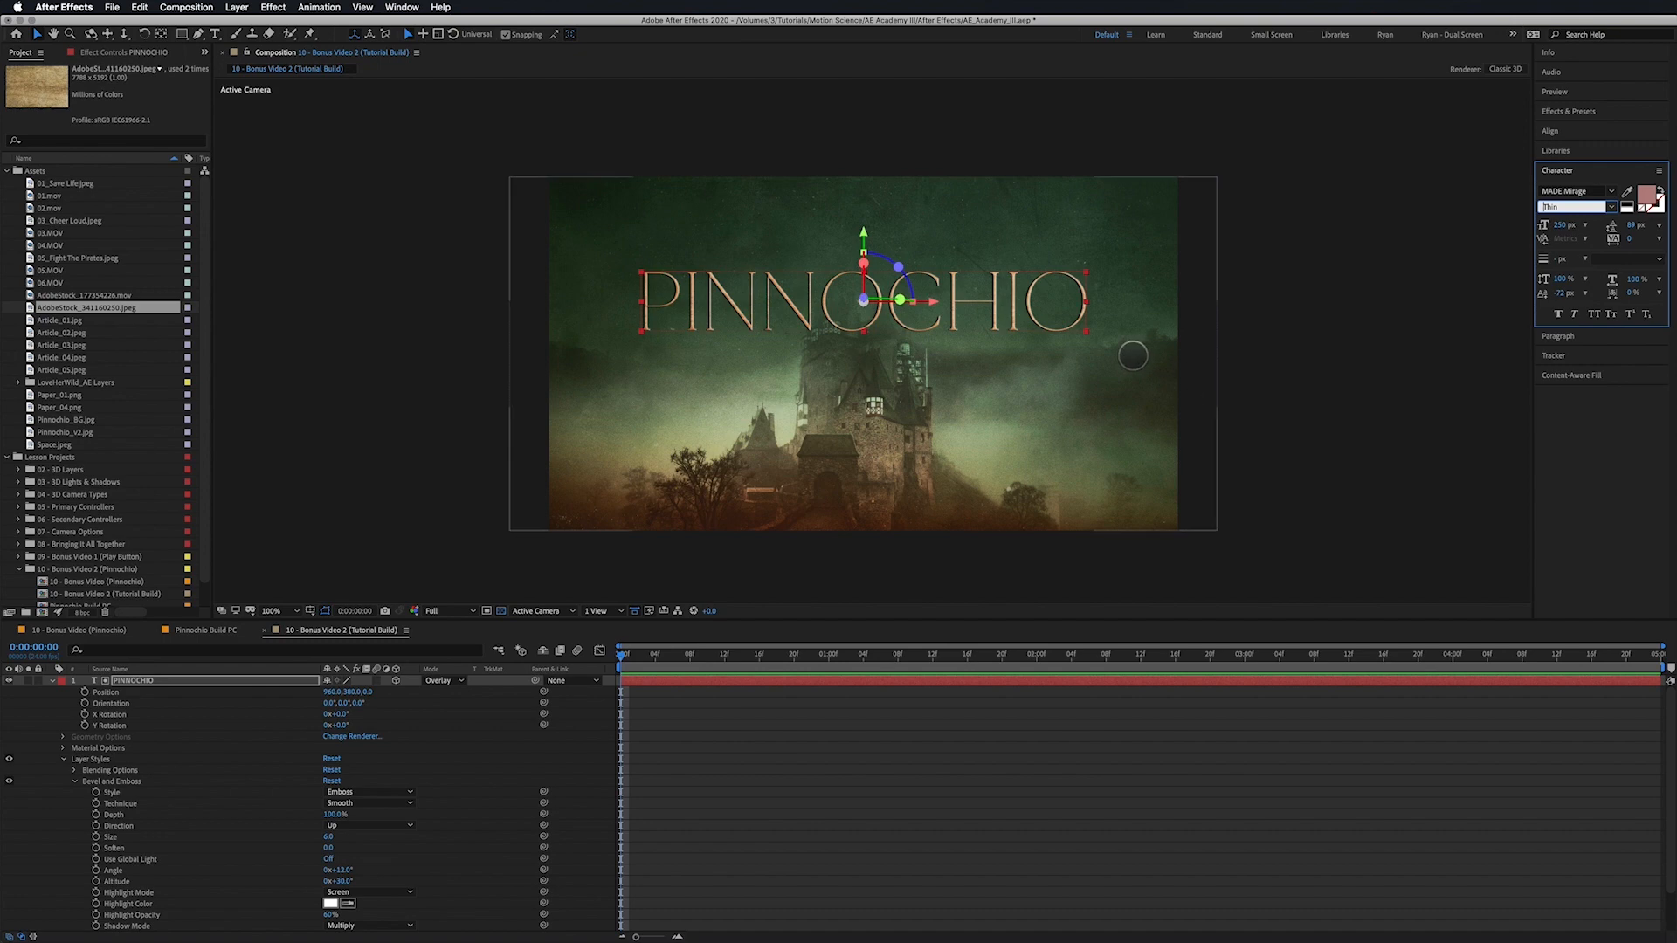
scroll(857, 307, up, 1)
scroll(856, 305, down, 1)
click(1336, 218)
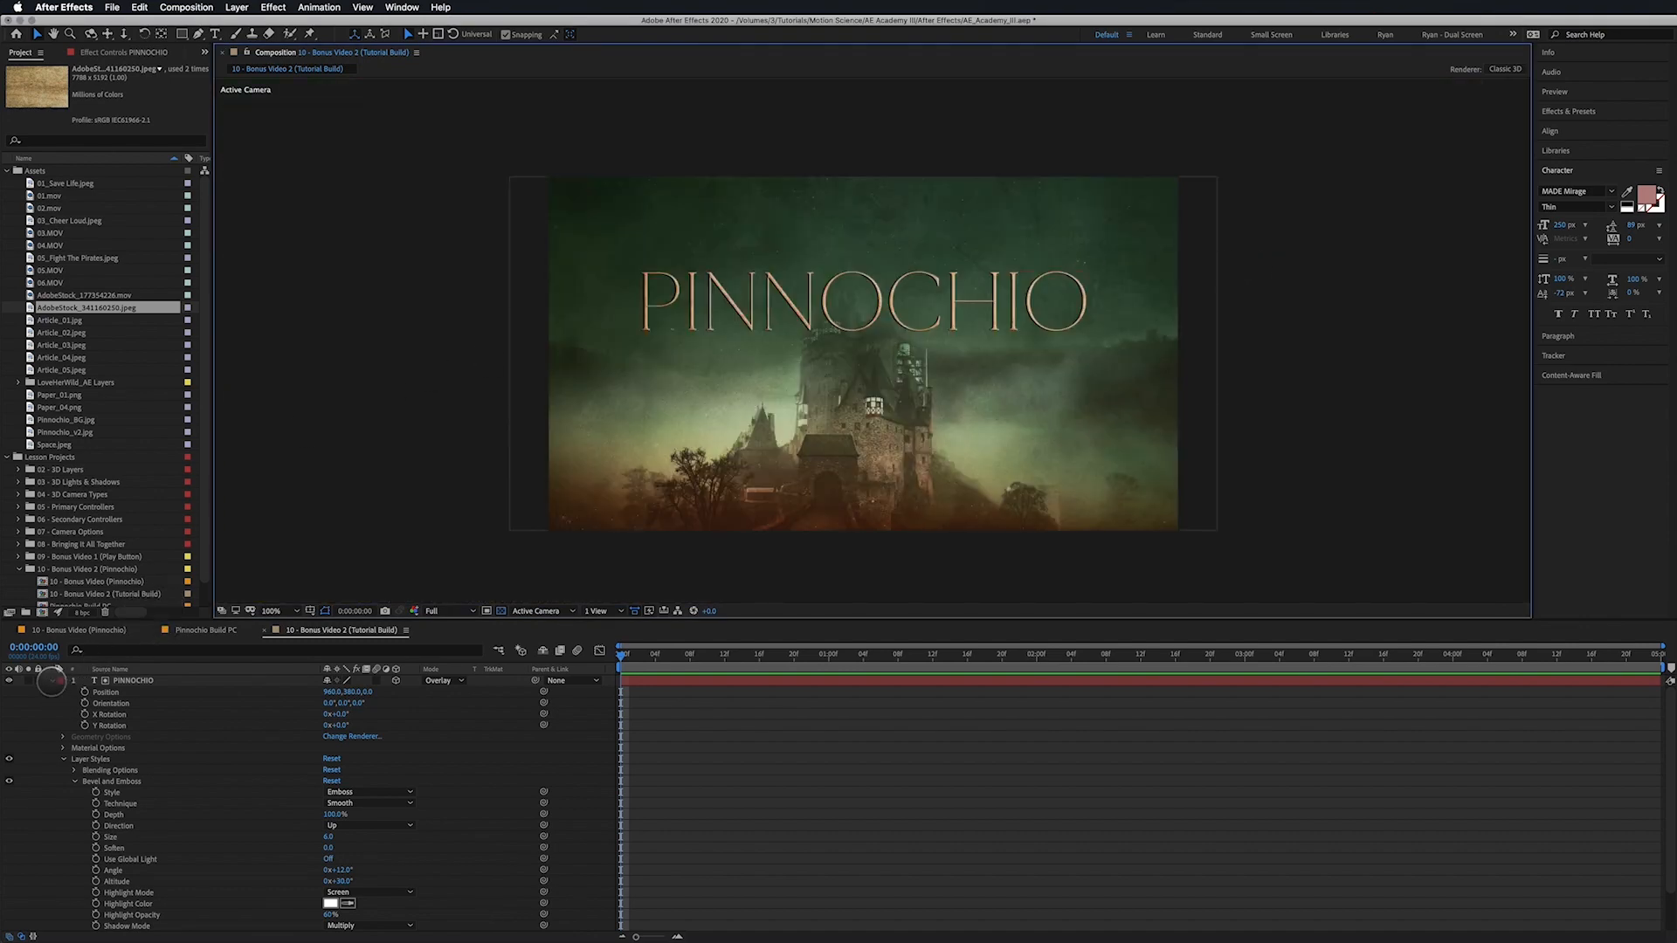
- Collapse the PINNOCHIO layer's properties and create a text layer above the title reading "The Adventures"
click(50, 680)
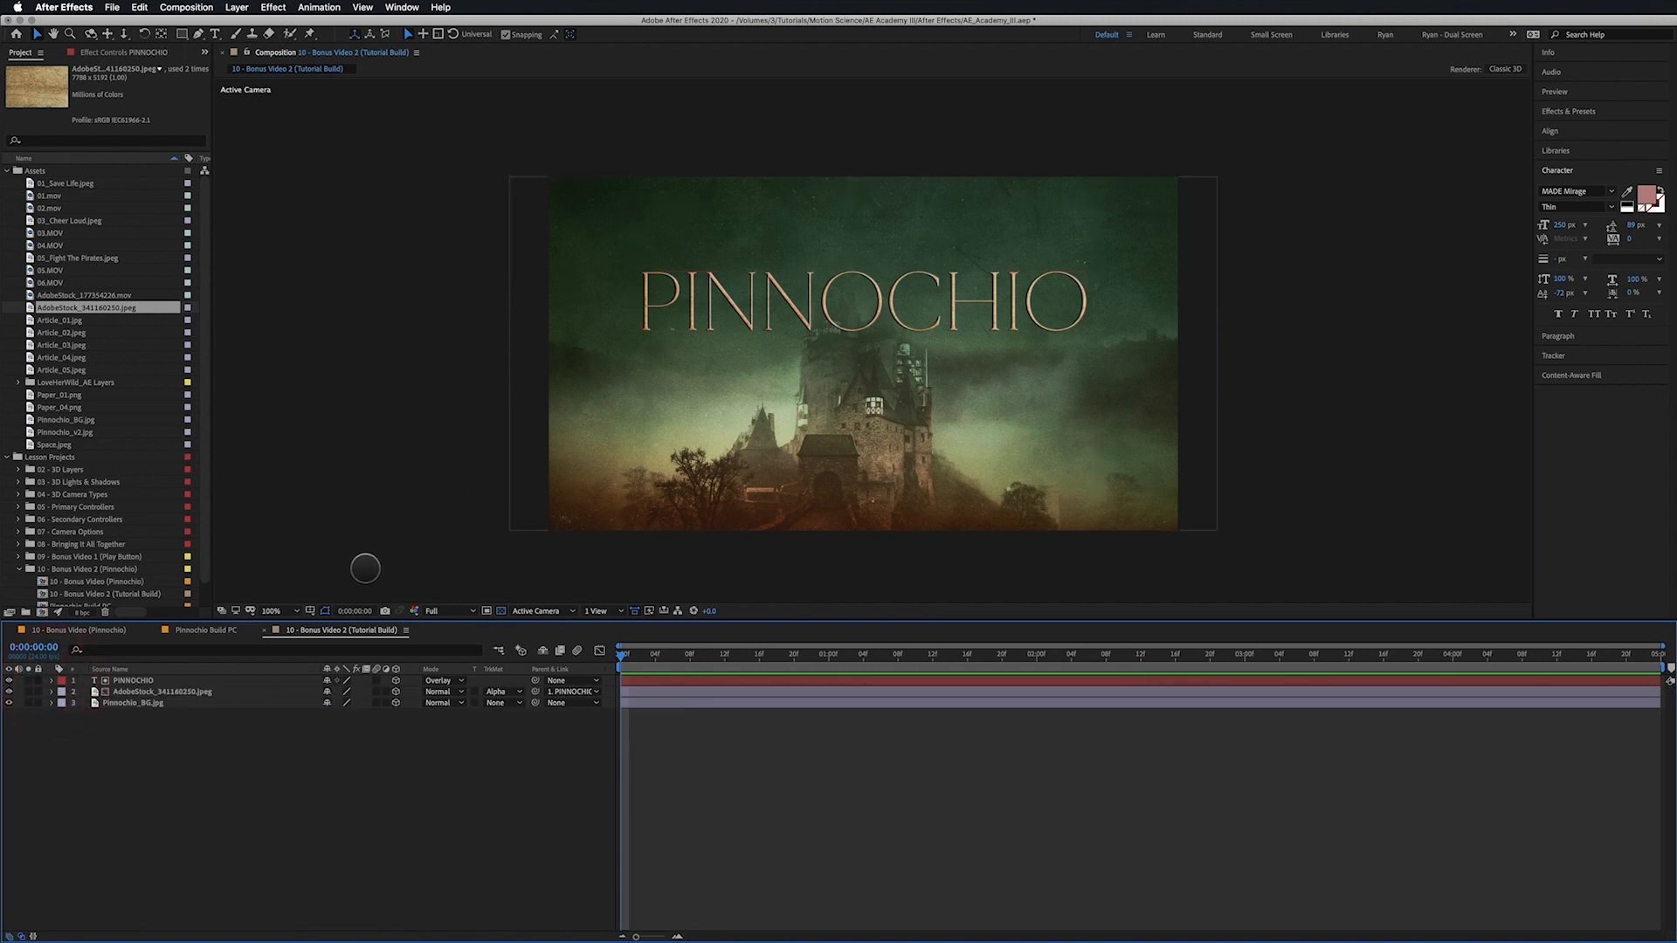
click(204, 689)
click(214, 33)
click(724, 230)
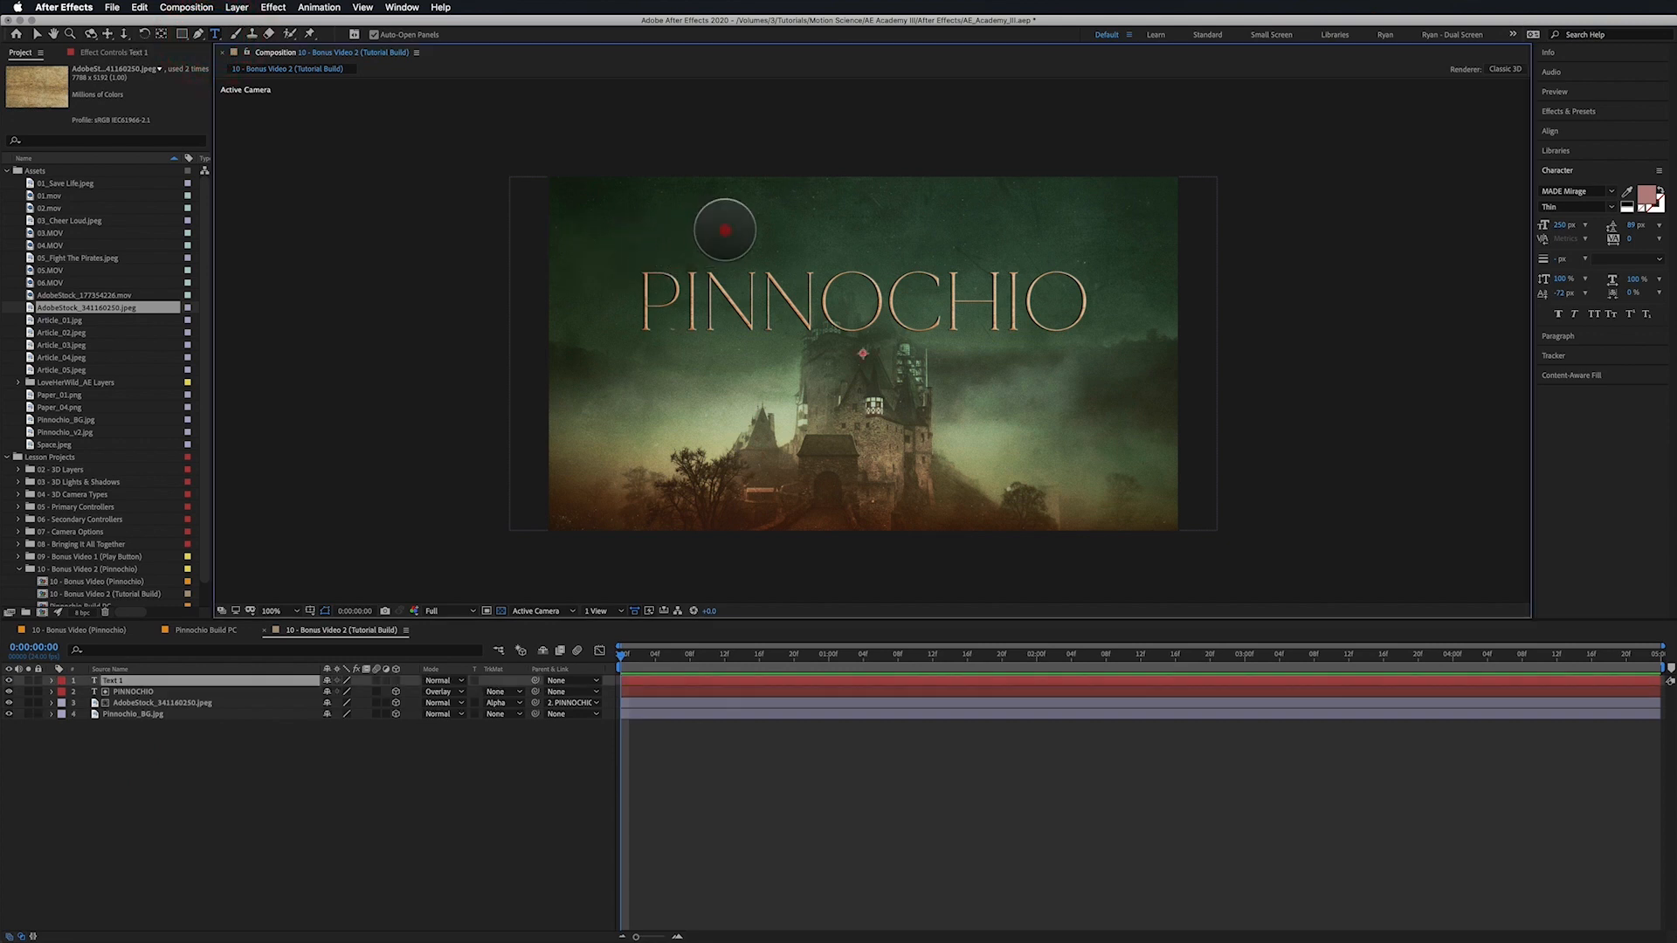
text(T)
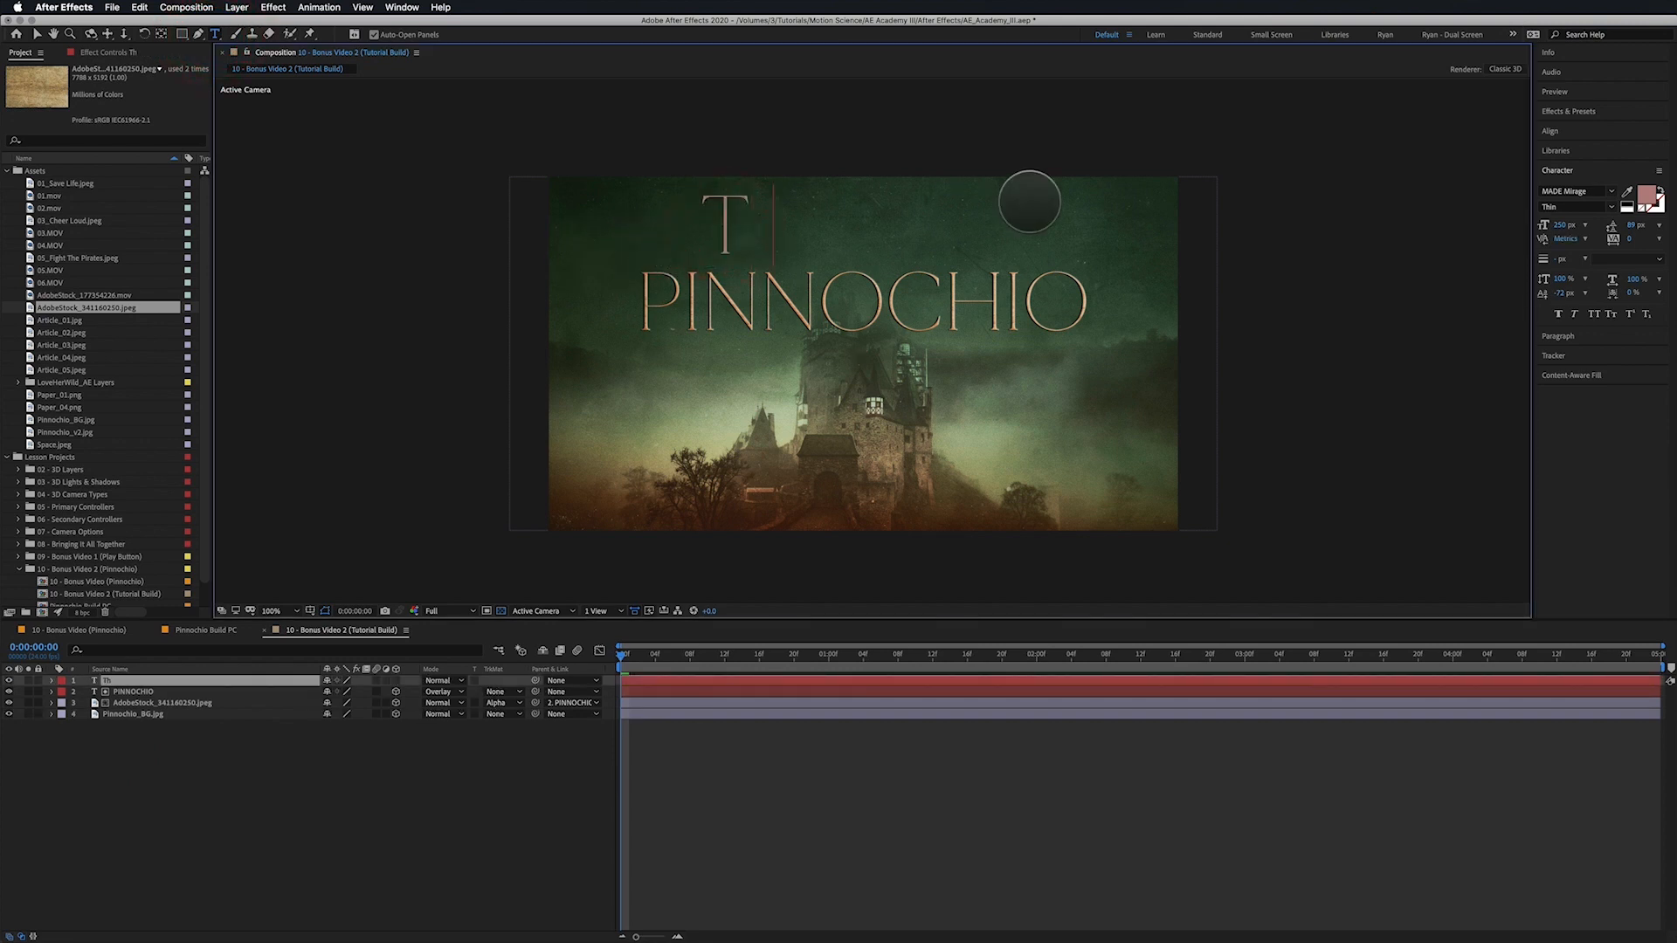
text(he A)
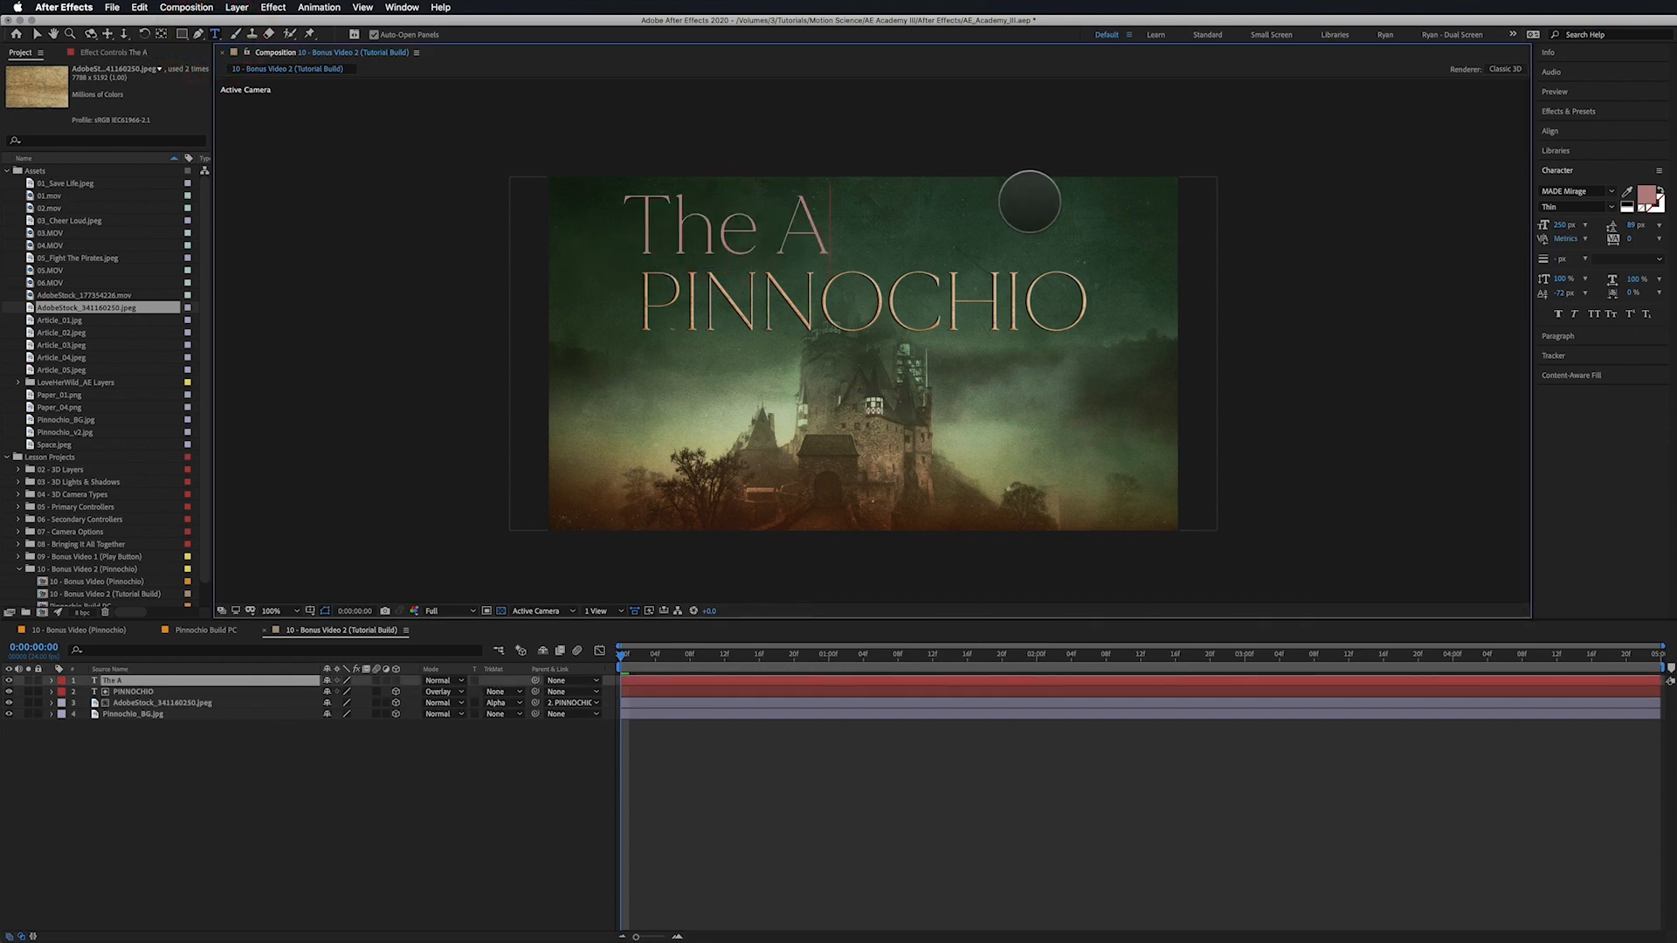
text(dventures)
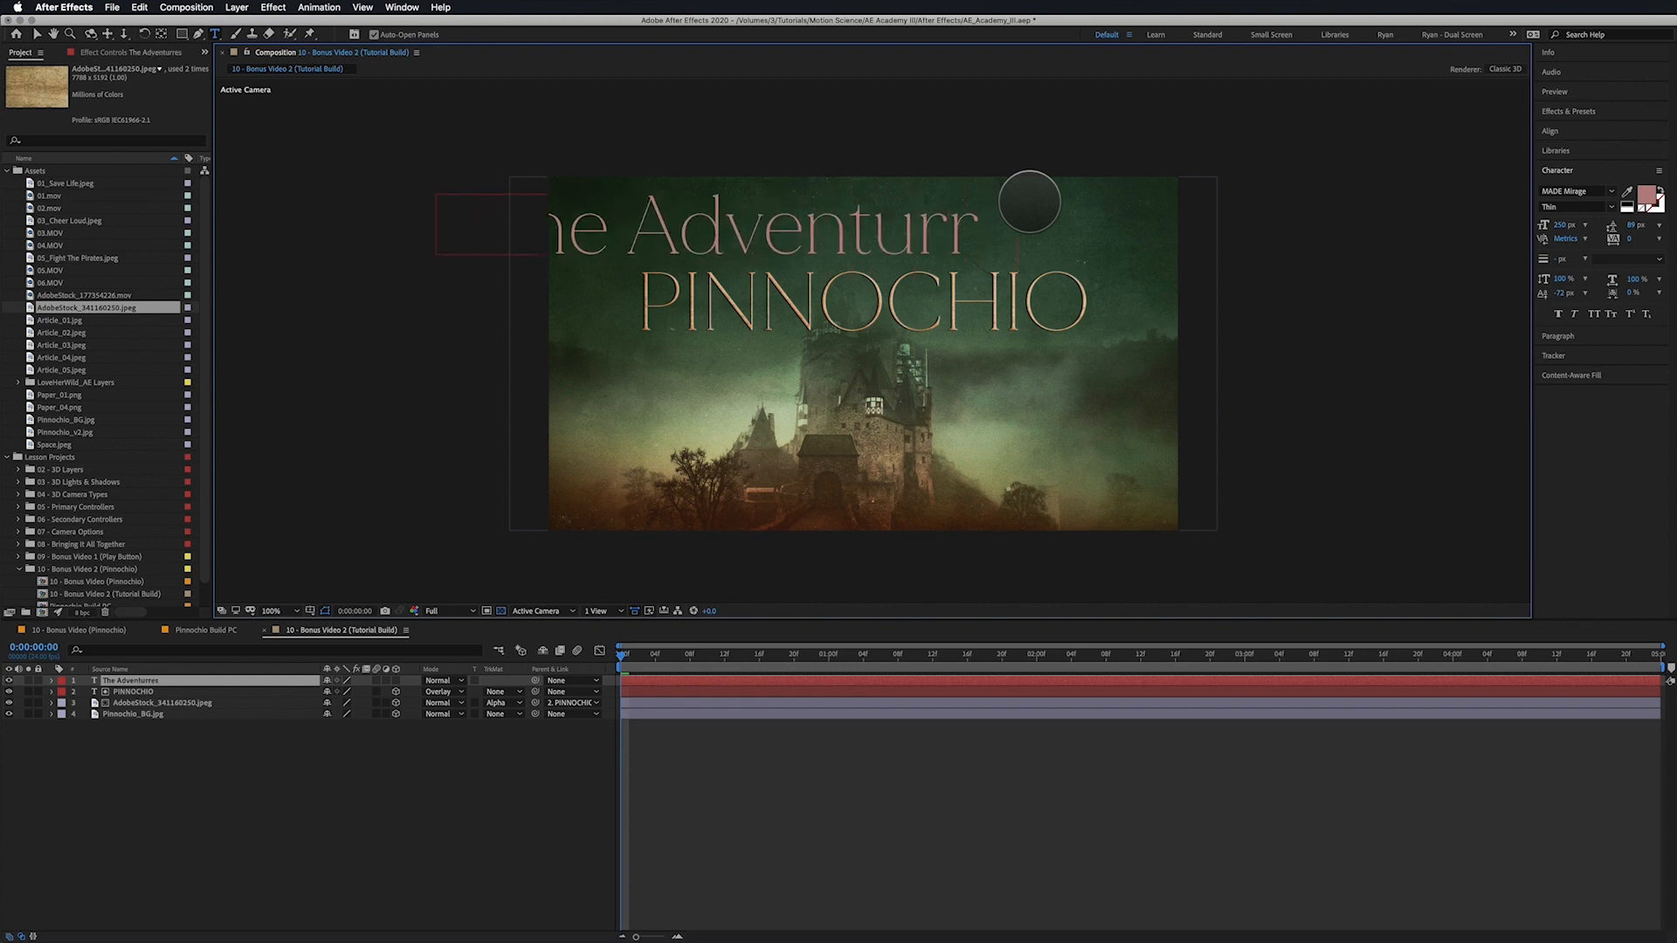
- Correct and complete the smaller text line above the title so that it reads "The Adventures Of"
key(BackSpace)
key(BackSpace)
key(BackSpace)
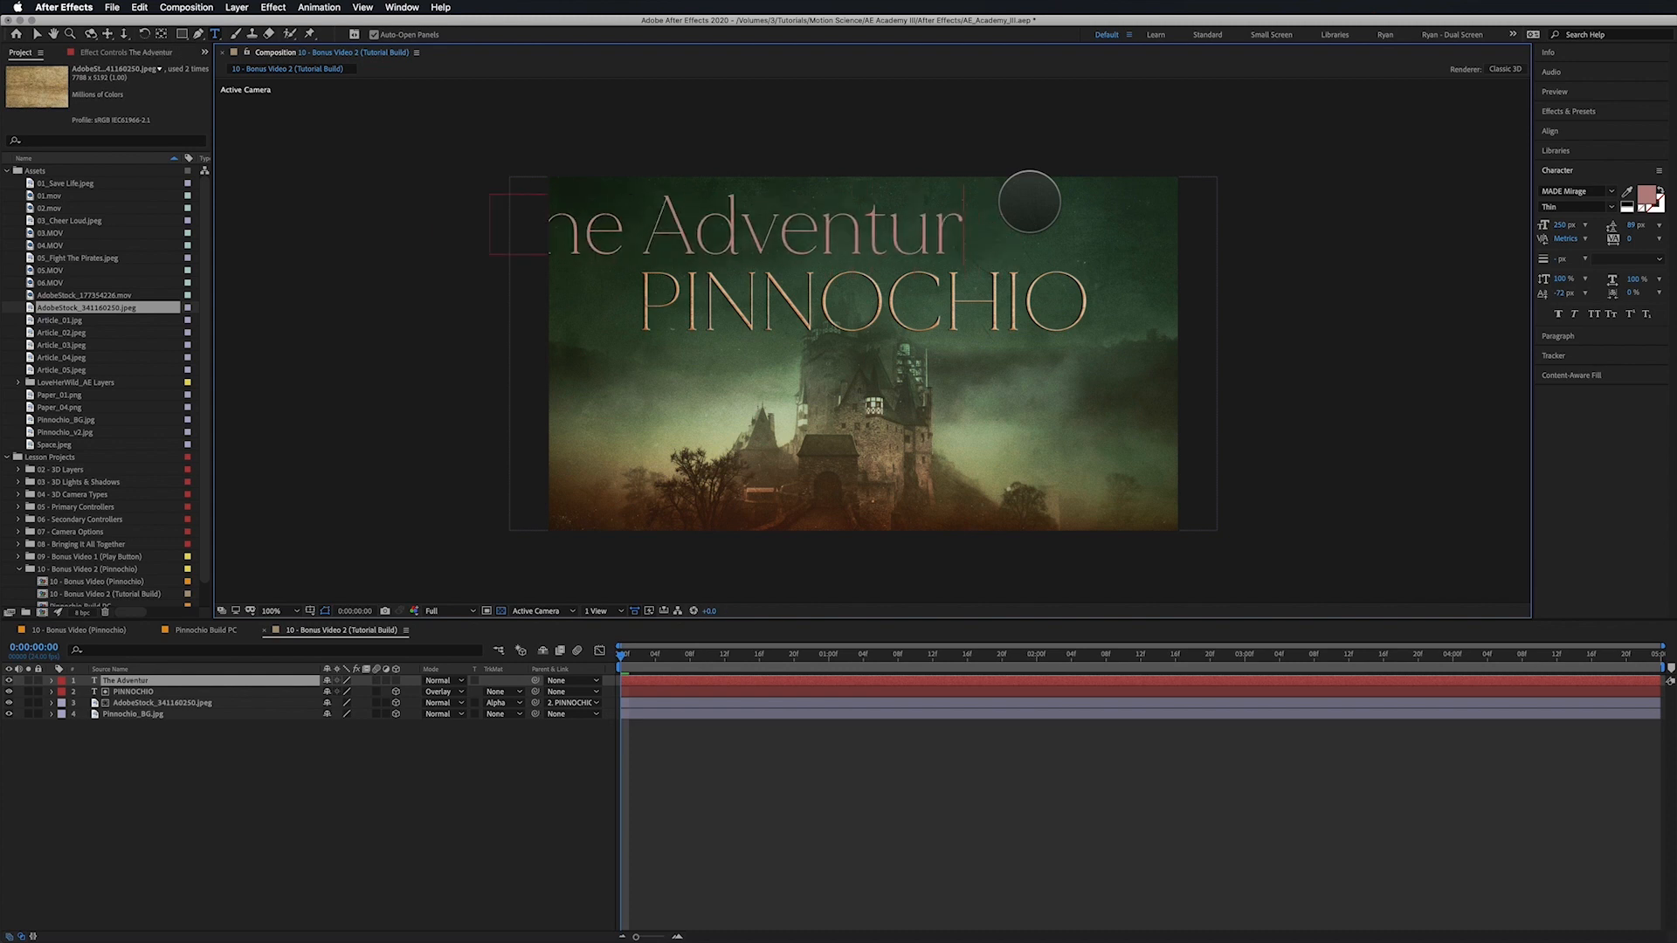
text(es Of)
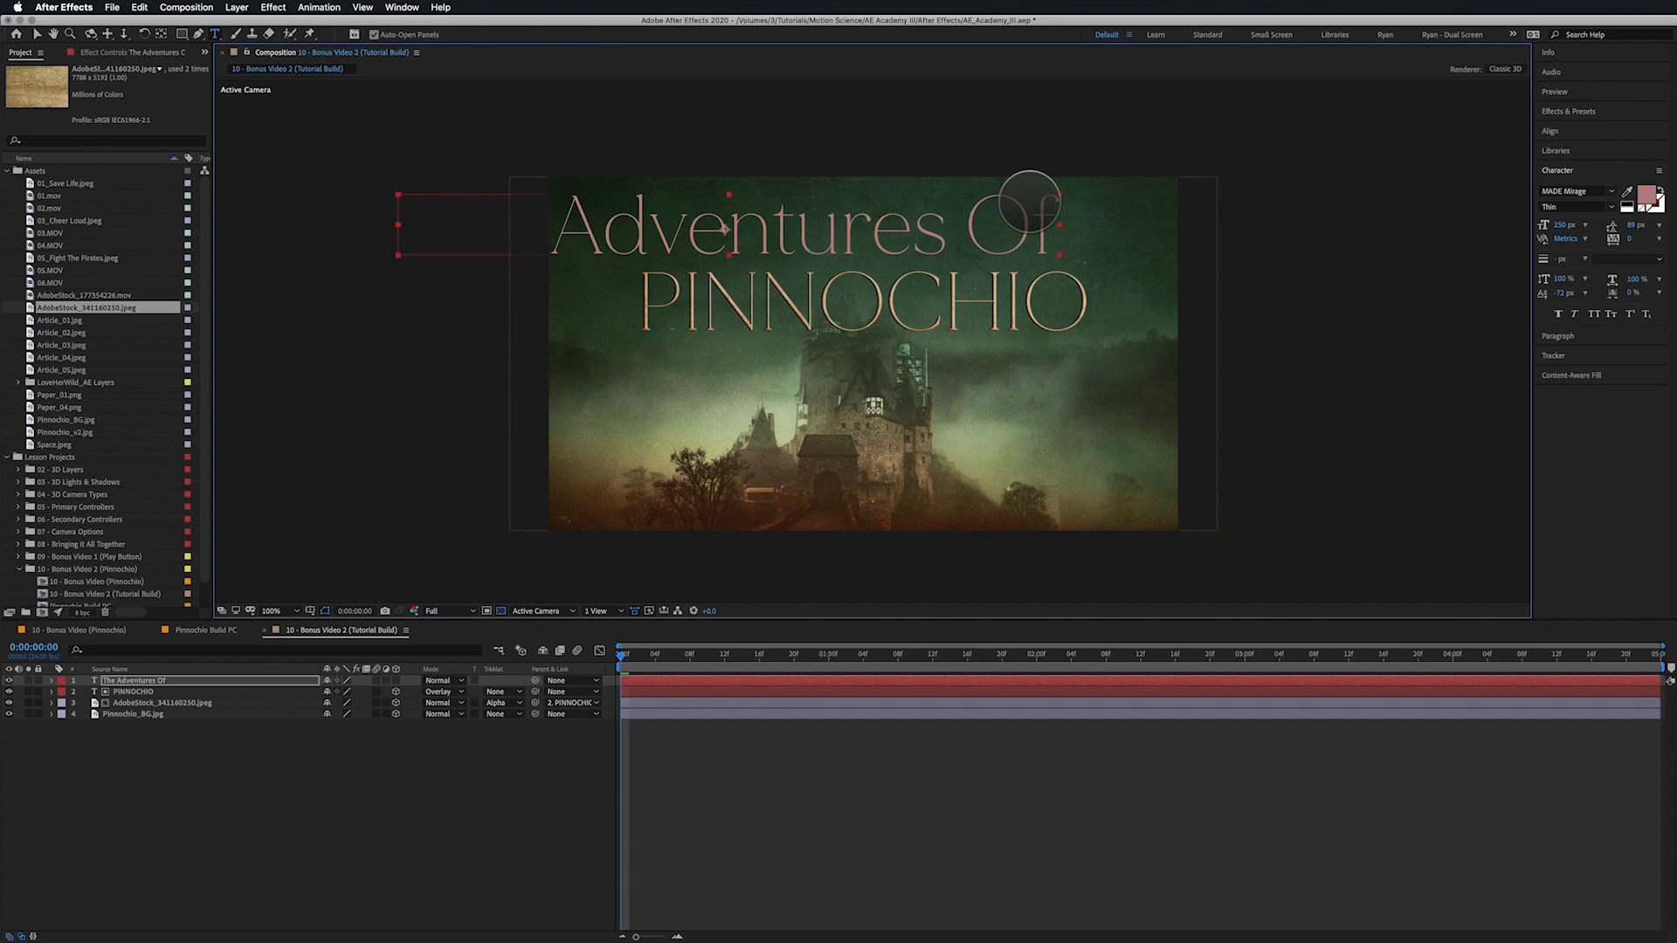
key(KP_Enter)
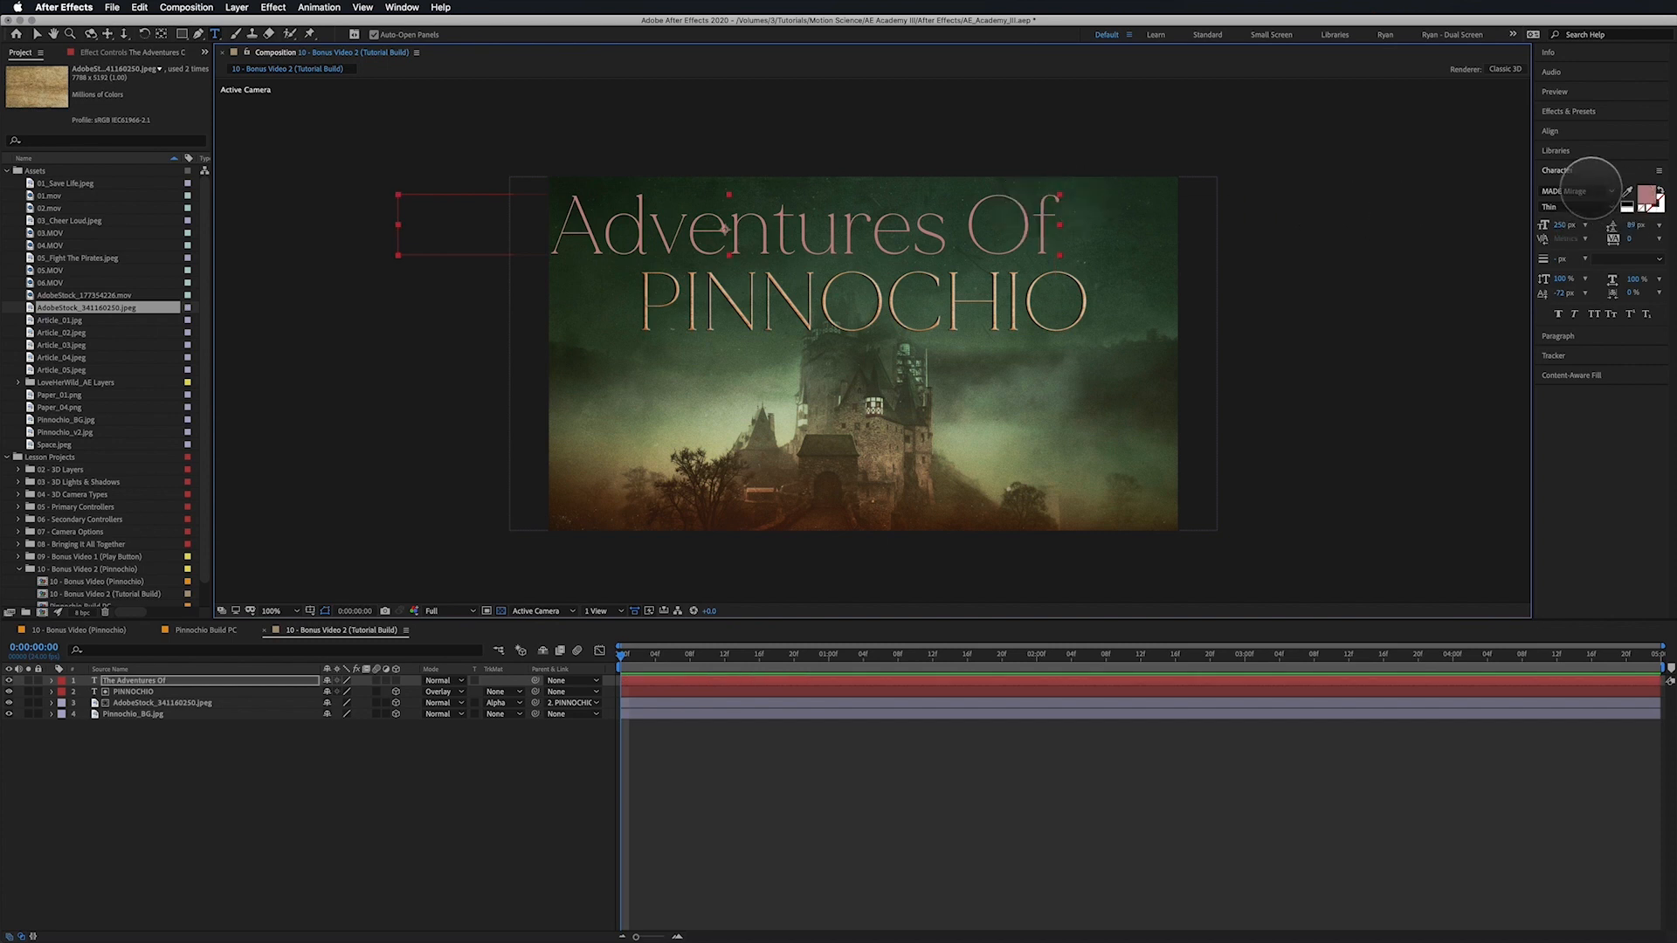
- Change the font of the "The Adventures Of" text layer to Enchanted Land
click(1589, 190)
text(ench)
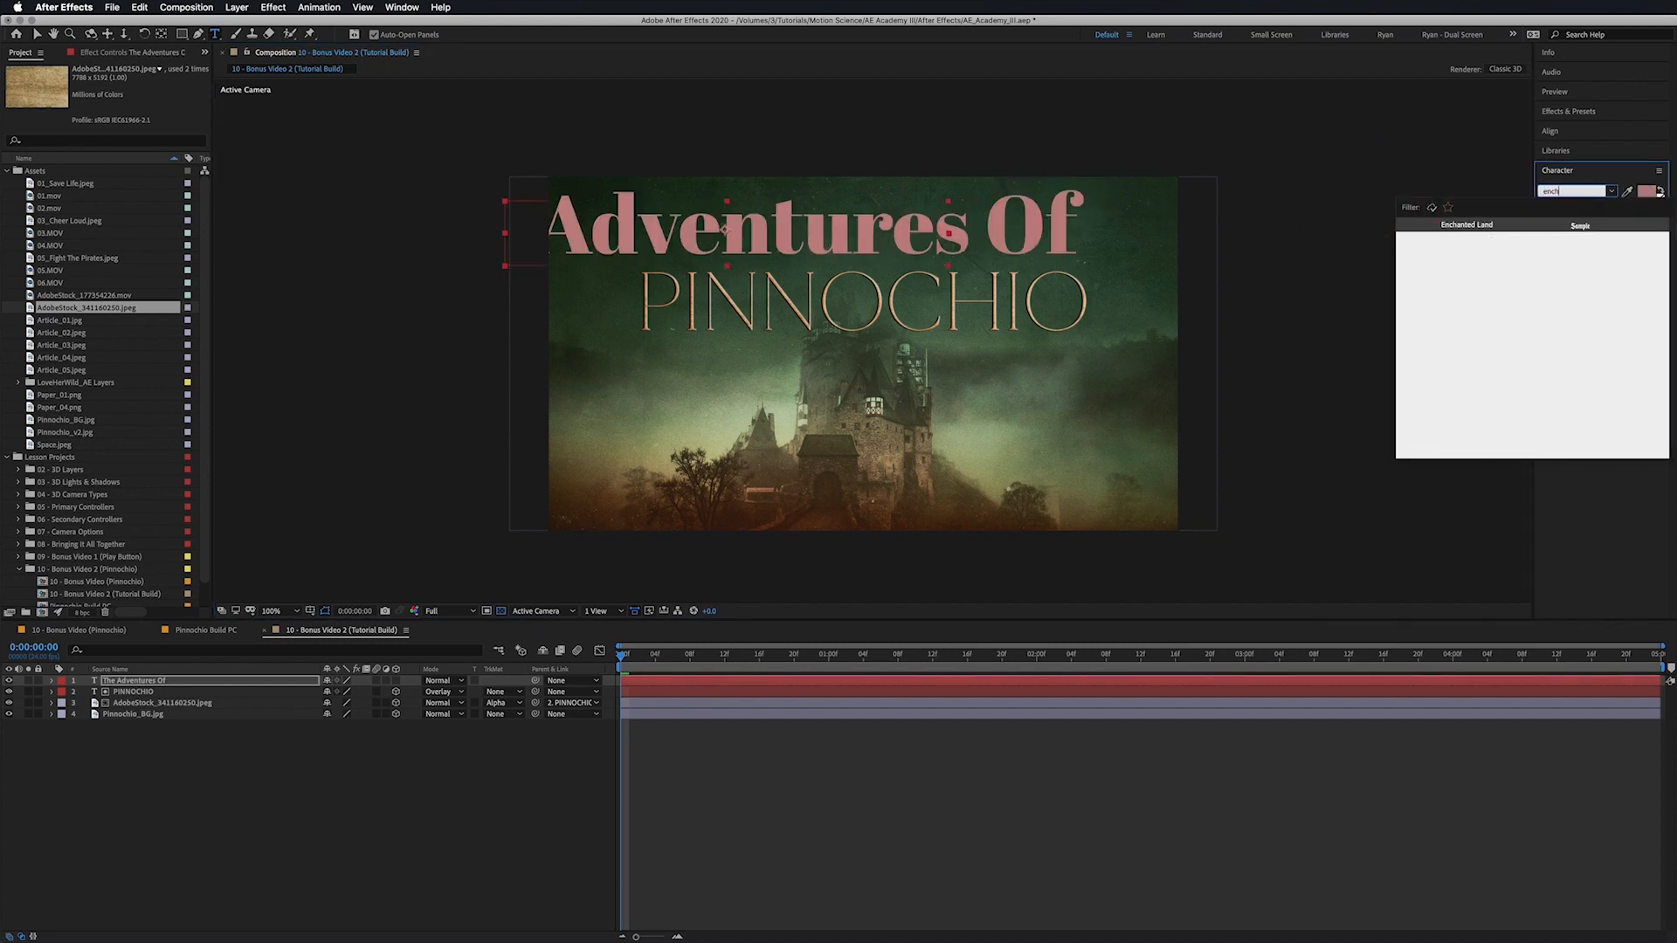
text(anted)
click(1451, 228)
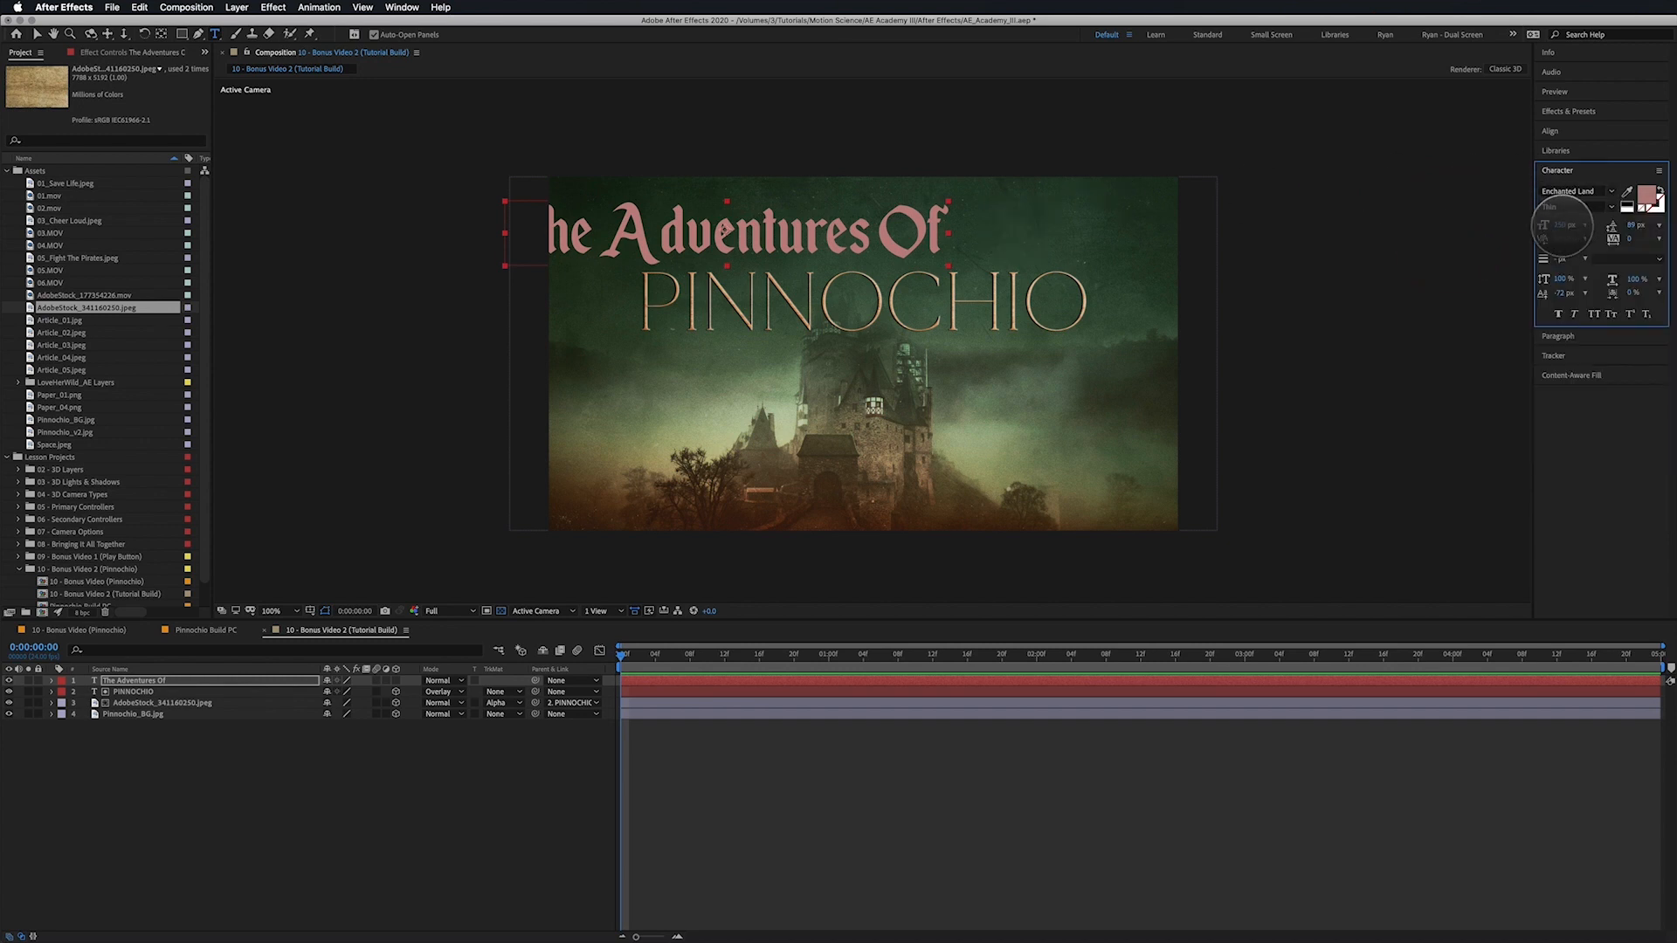
- Set the "The Adventures Of" text to a font size of 50 px and a tracking of 160
click(1562, 225)
text(50)
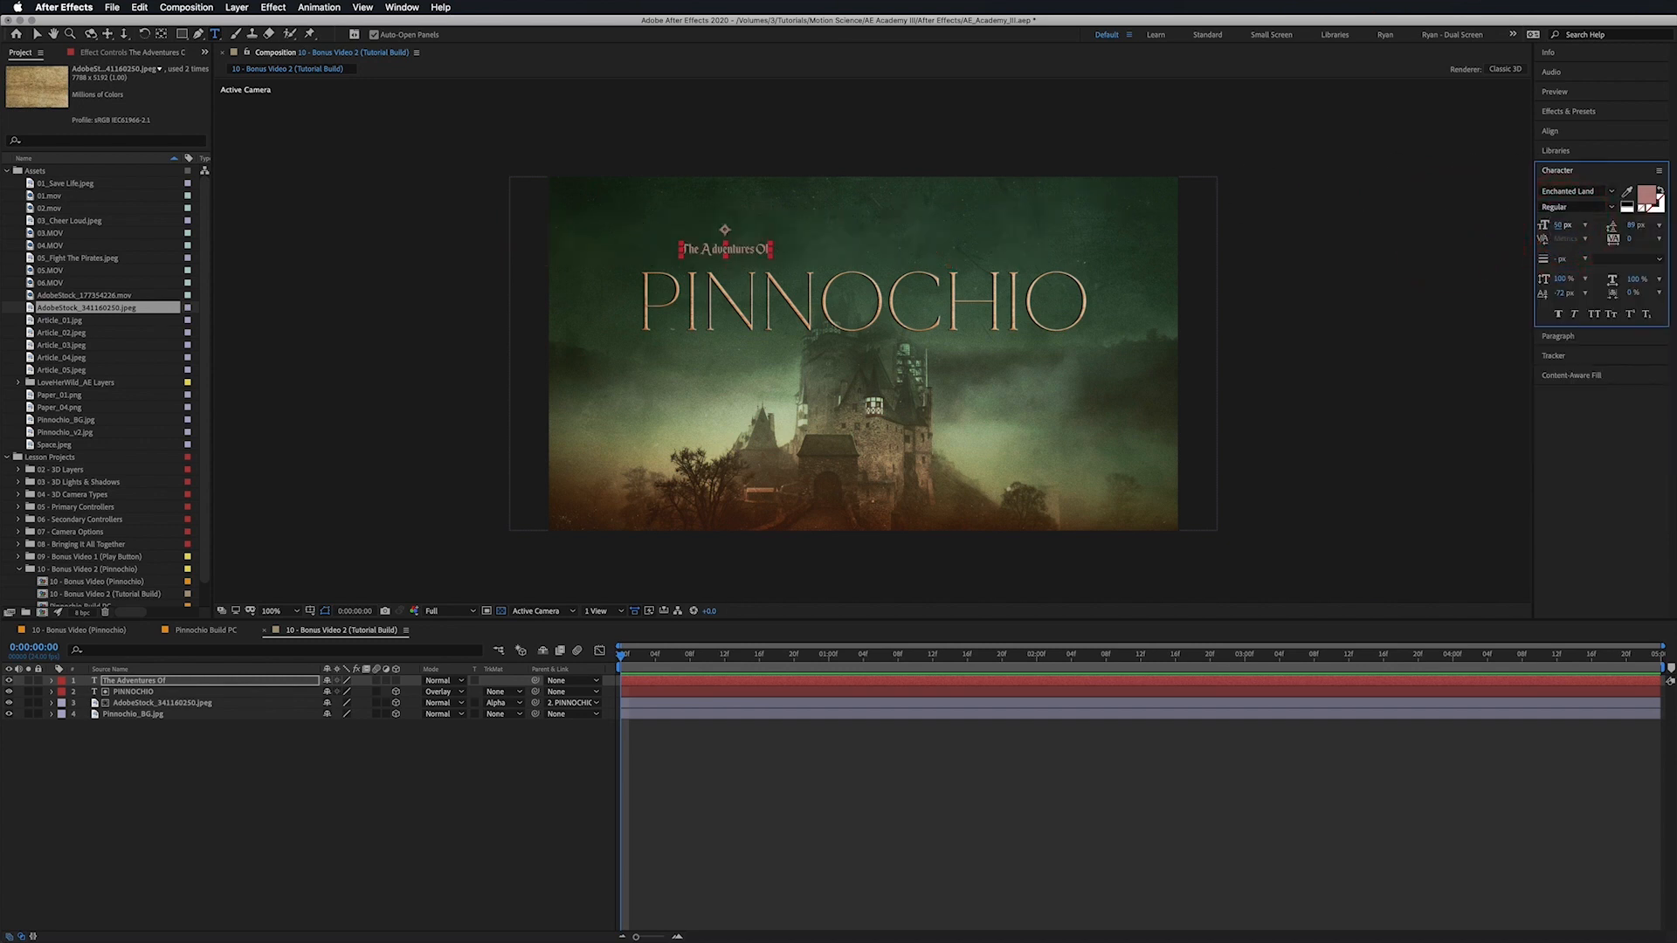
click(1630, 237)
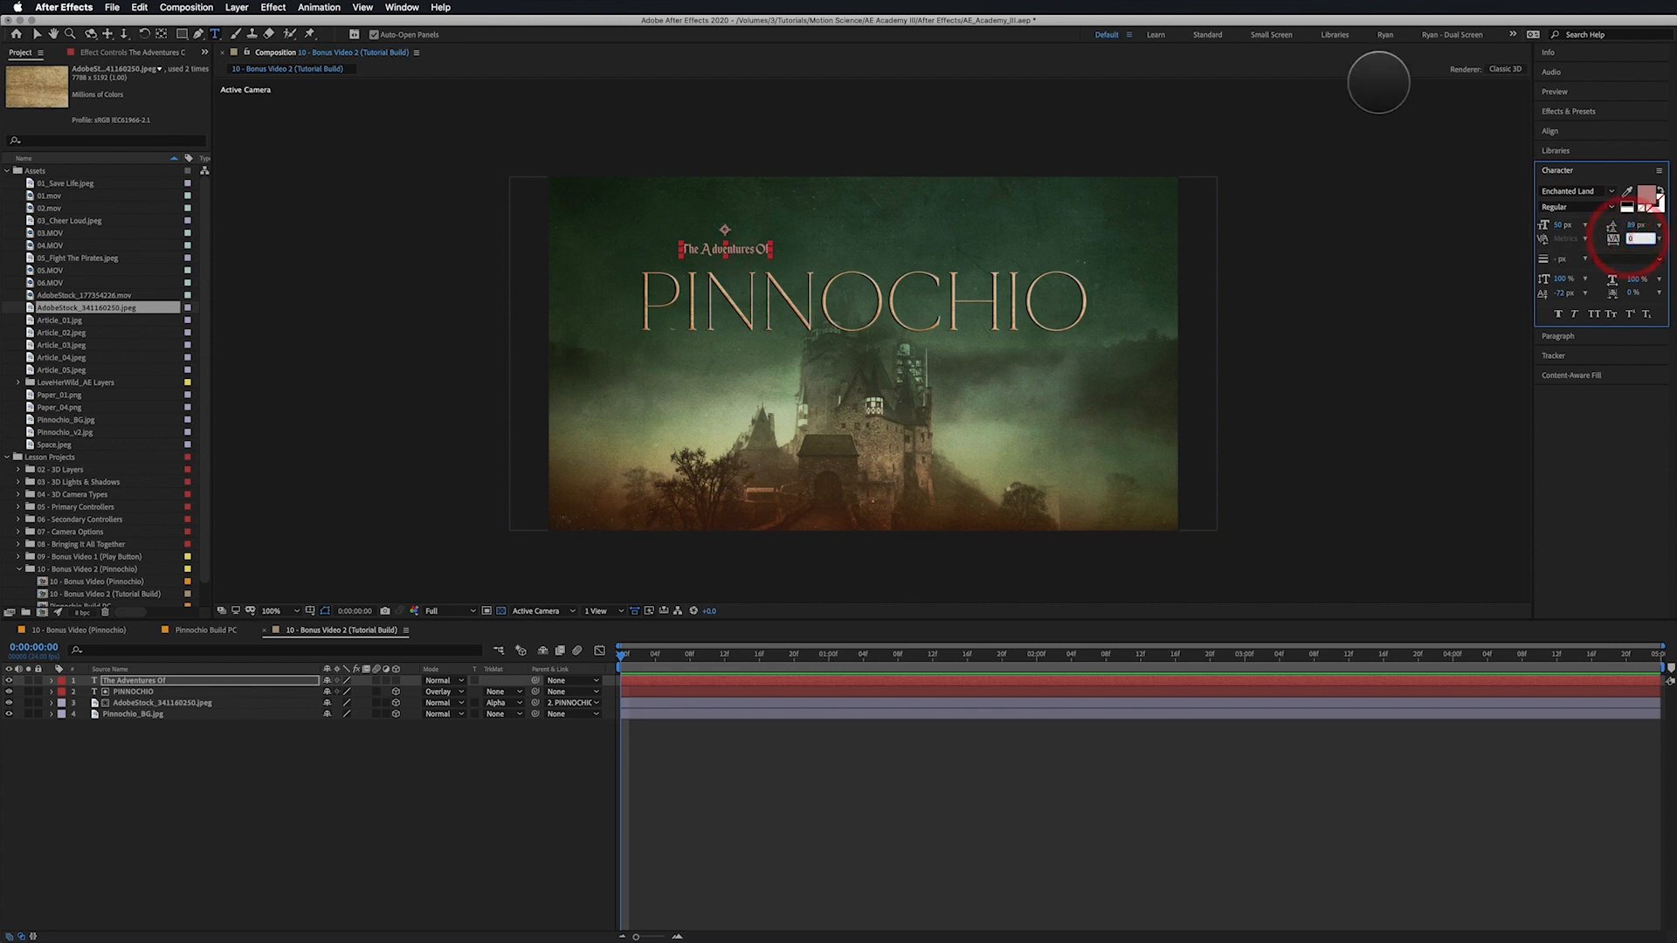
text(16)
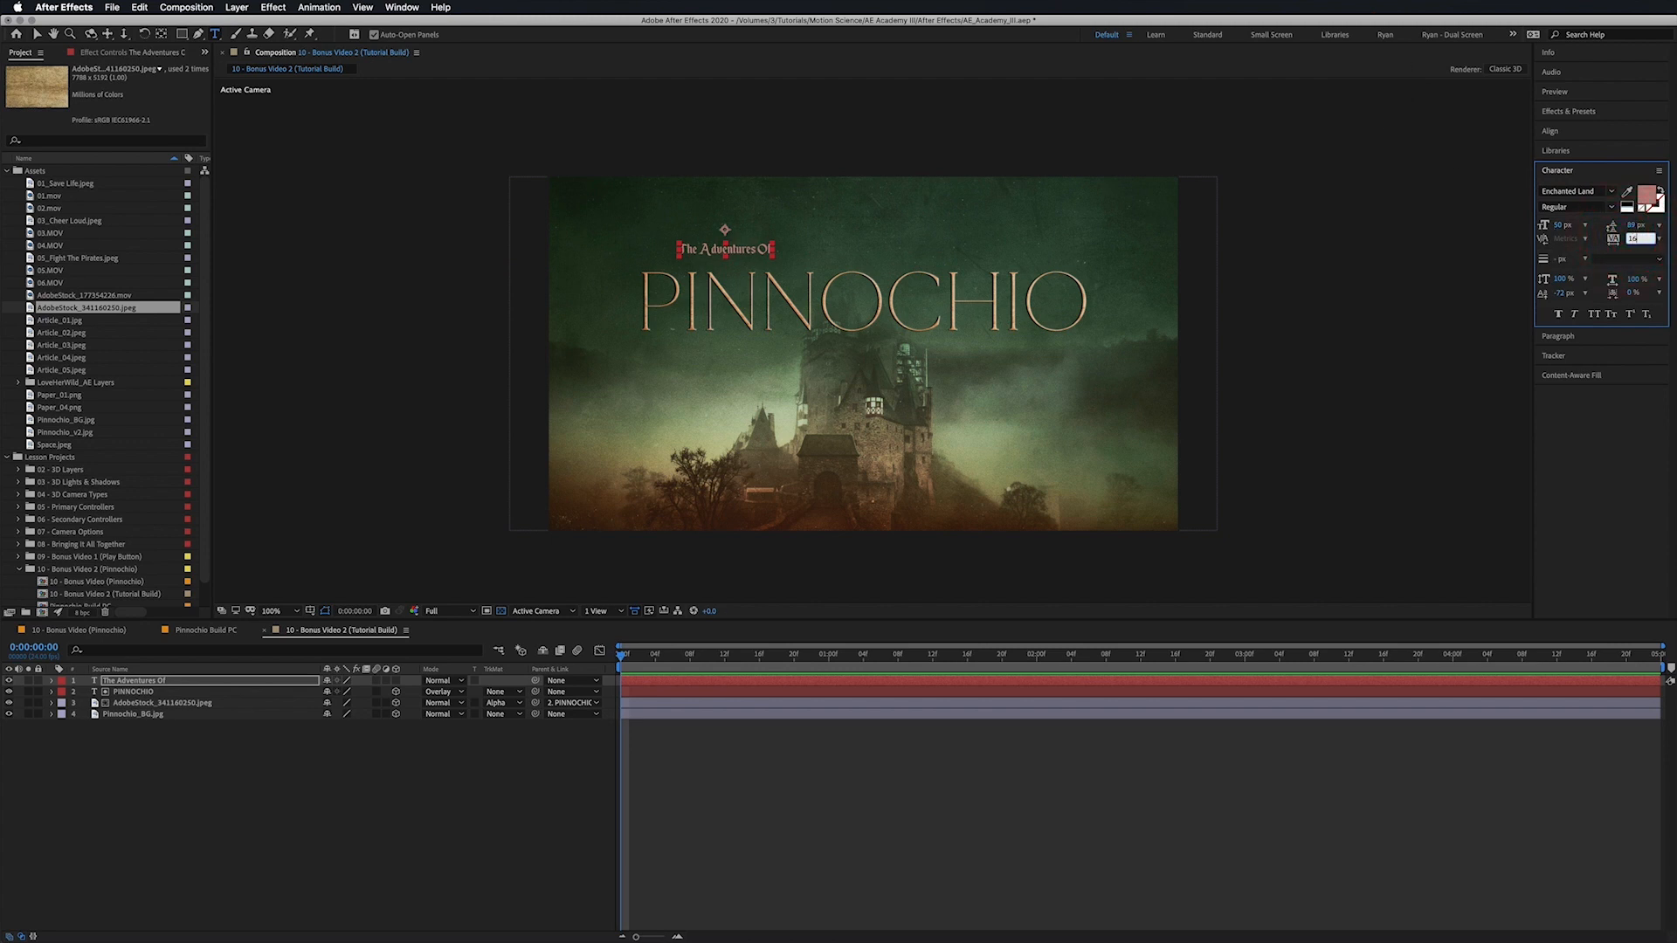
text(0)
key(Return)
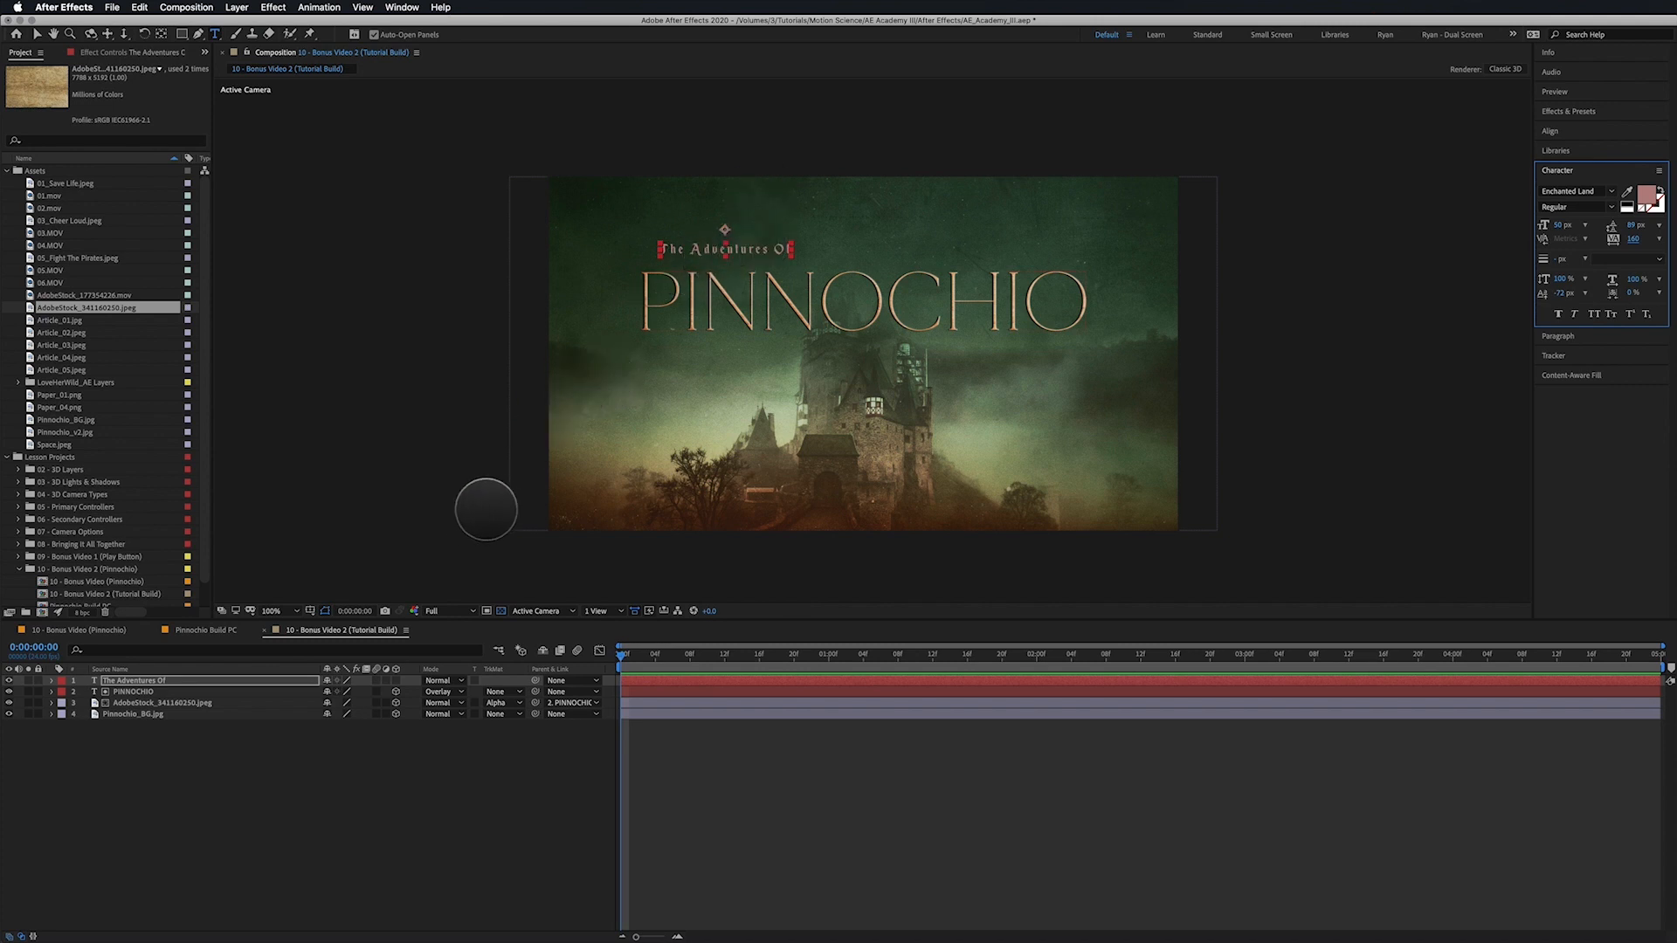
- Make the "The Adventures Of" layer 3D and position it at 487, 192, just above the start of PINNOCHIO
key(p)
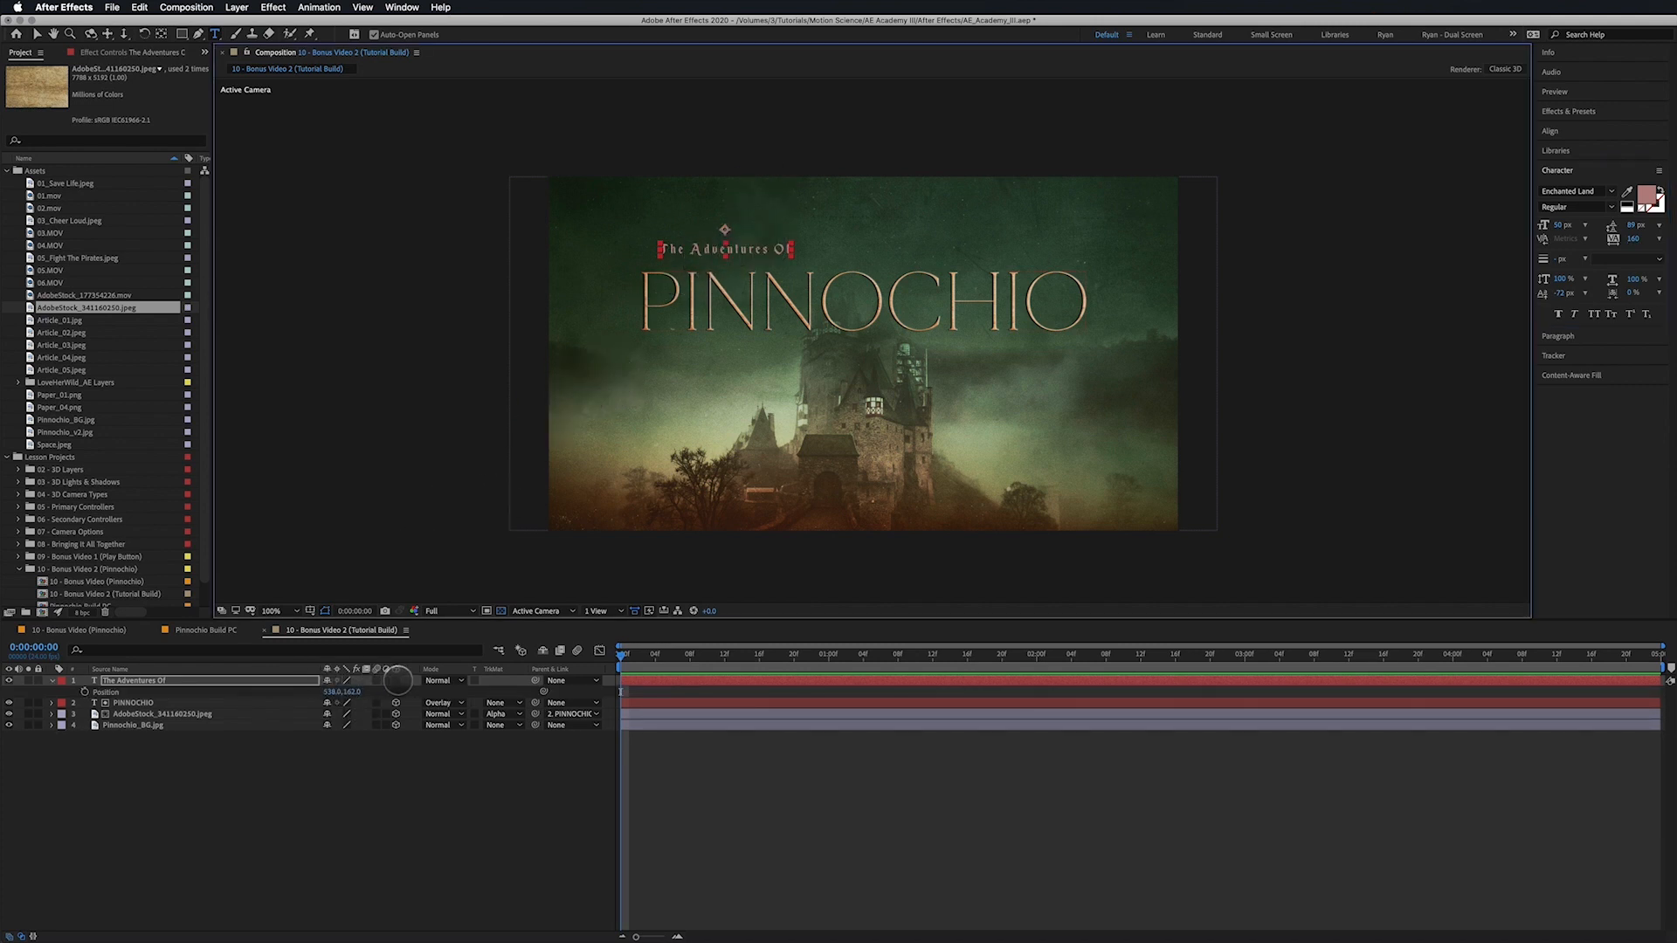
click(395, 680)
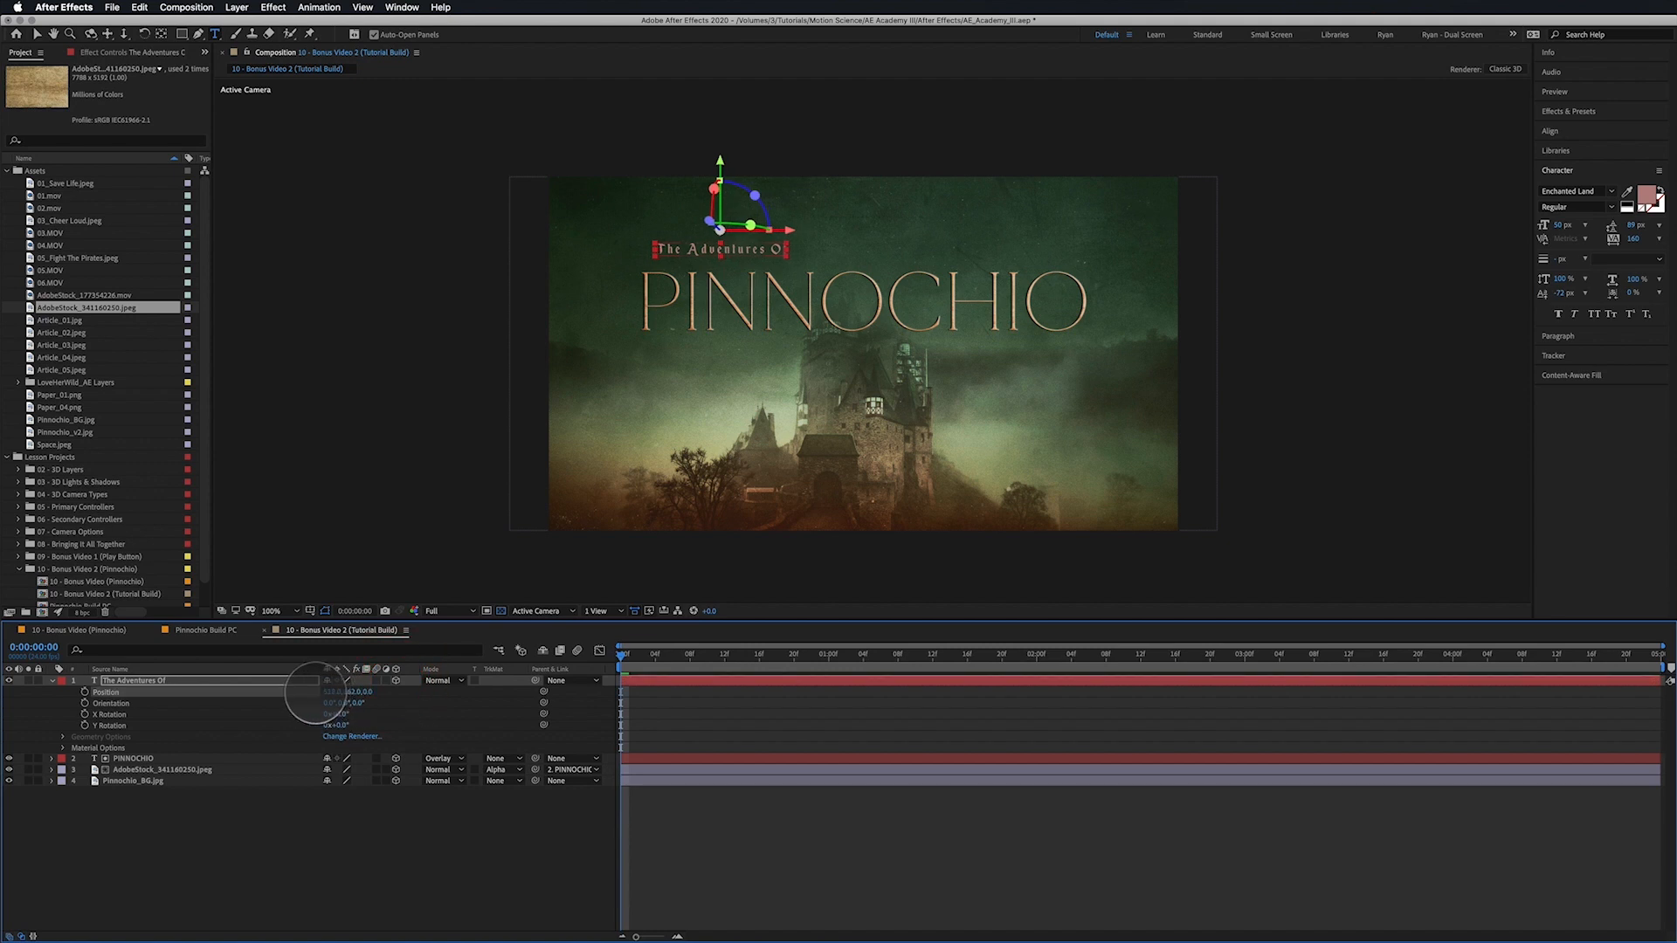
mouse_move(330, 692)
mouse_down()
mouse_move(297, 694)
mouse_move(363, 692)
mouse_up()
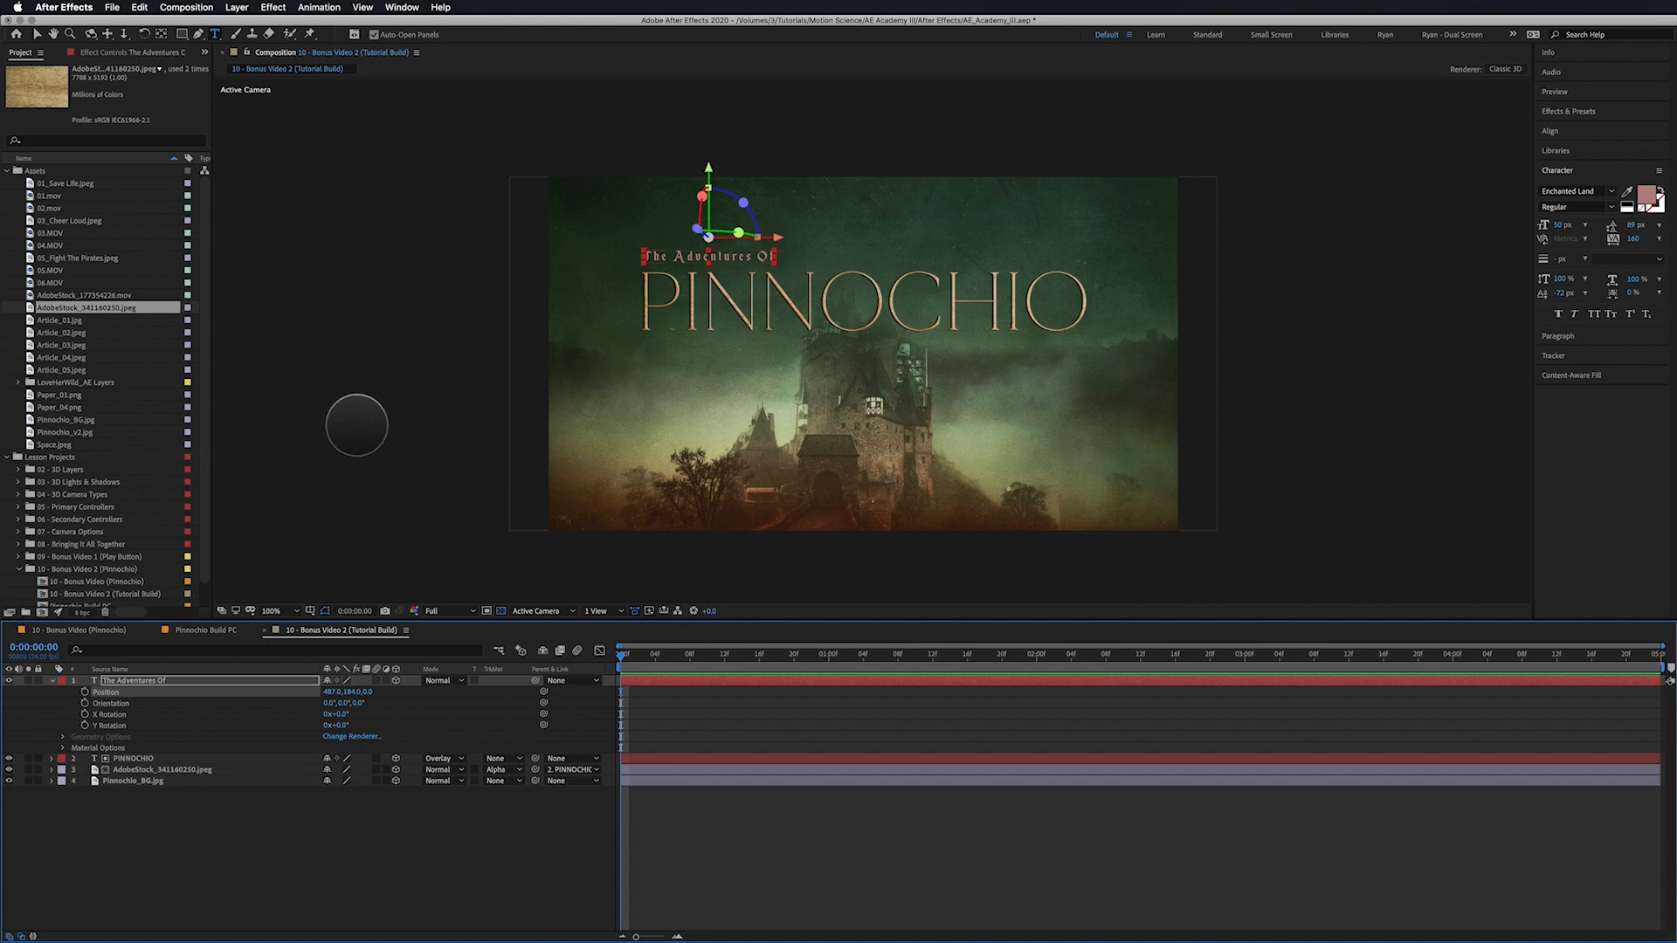
key(v)
click(369, 355)
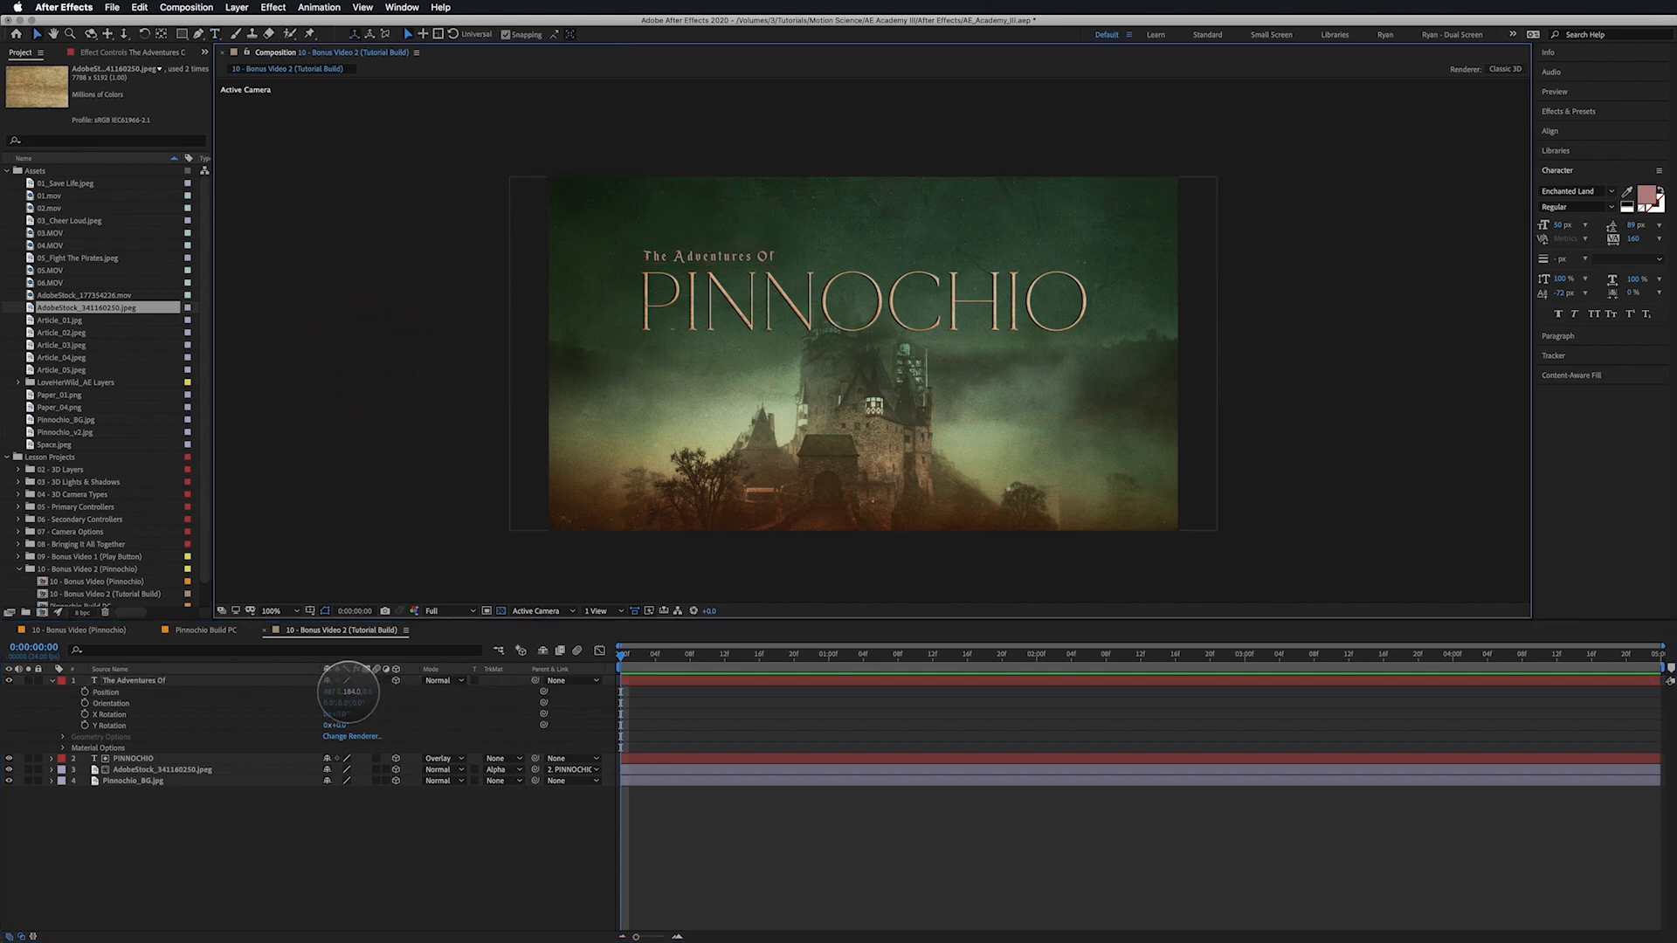
click(350, 696)
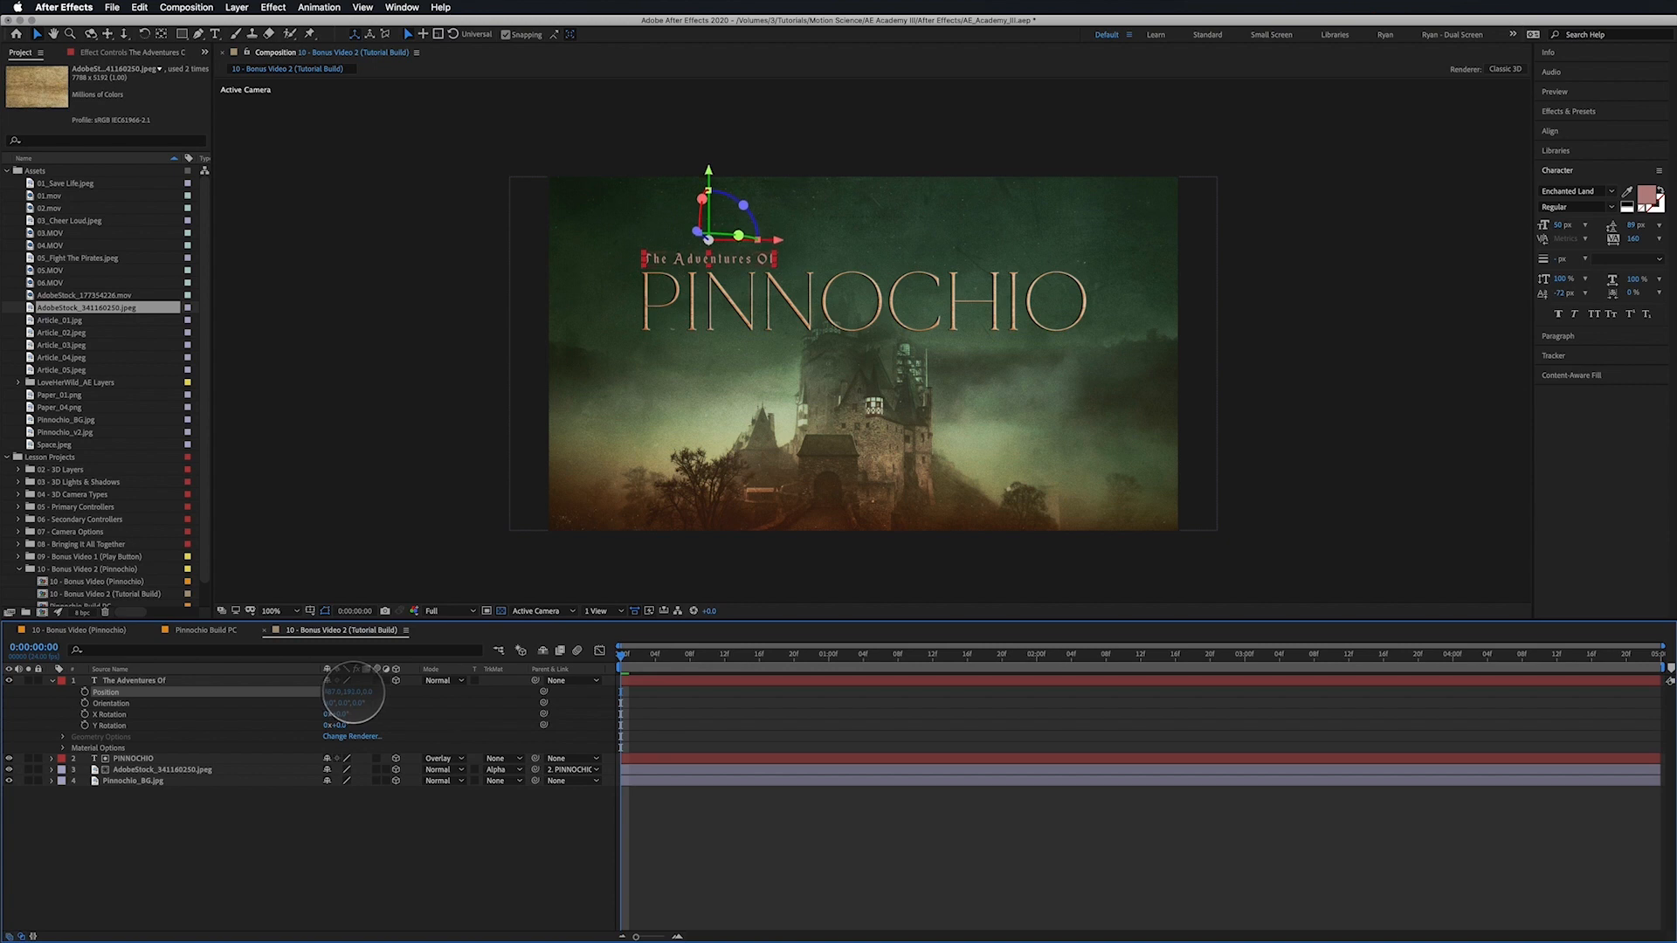
click(372, 432)
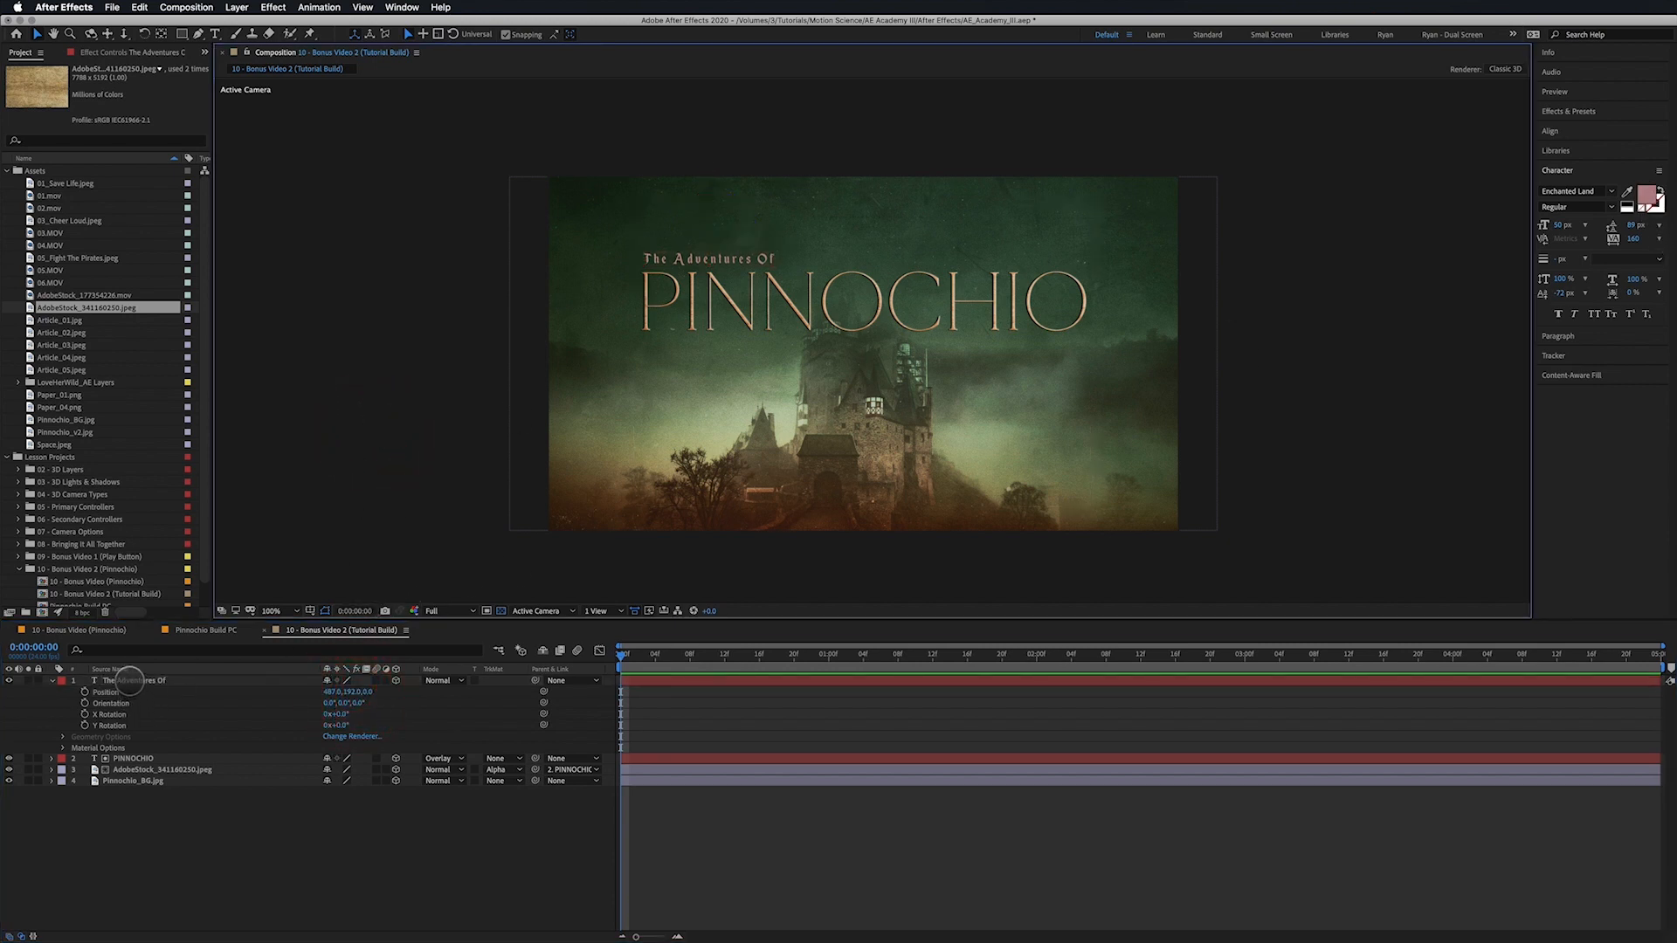
- Hide the layer controls and recolor the "The Adventures Of" text to a muted khaki yellow, about C2BD84
click(129, 680)
key(shift+super+h)
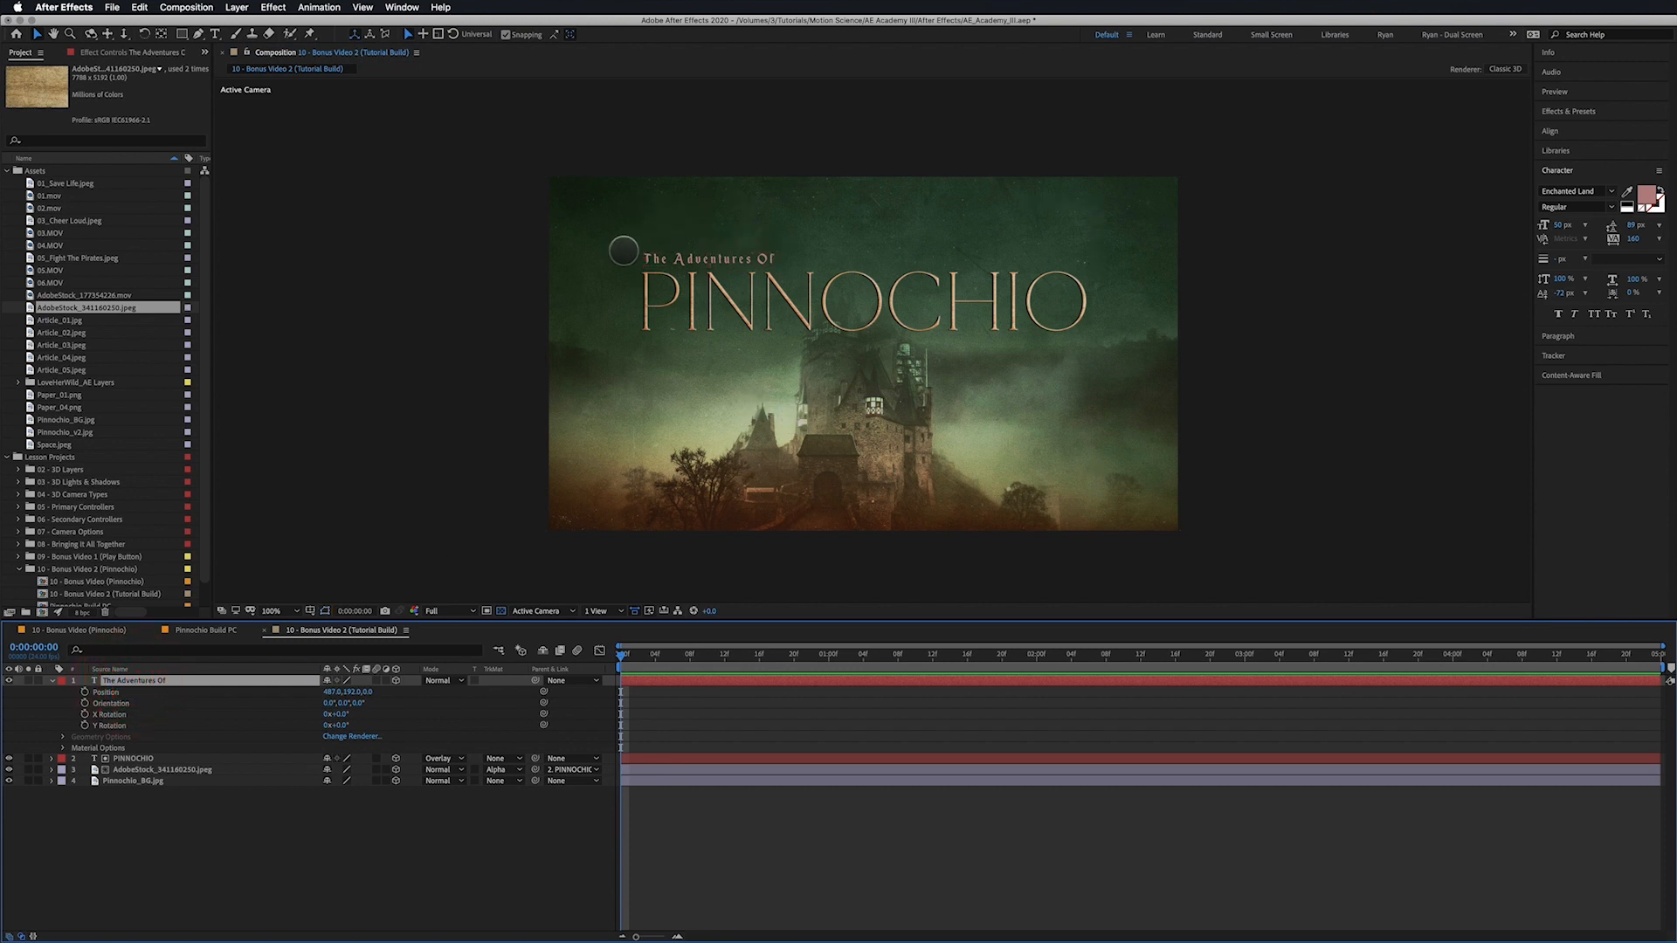
click(1646, 189)
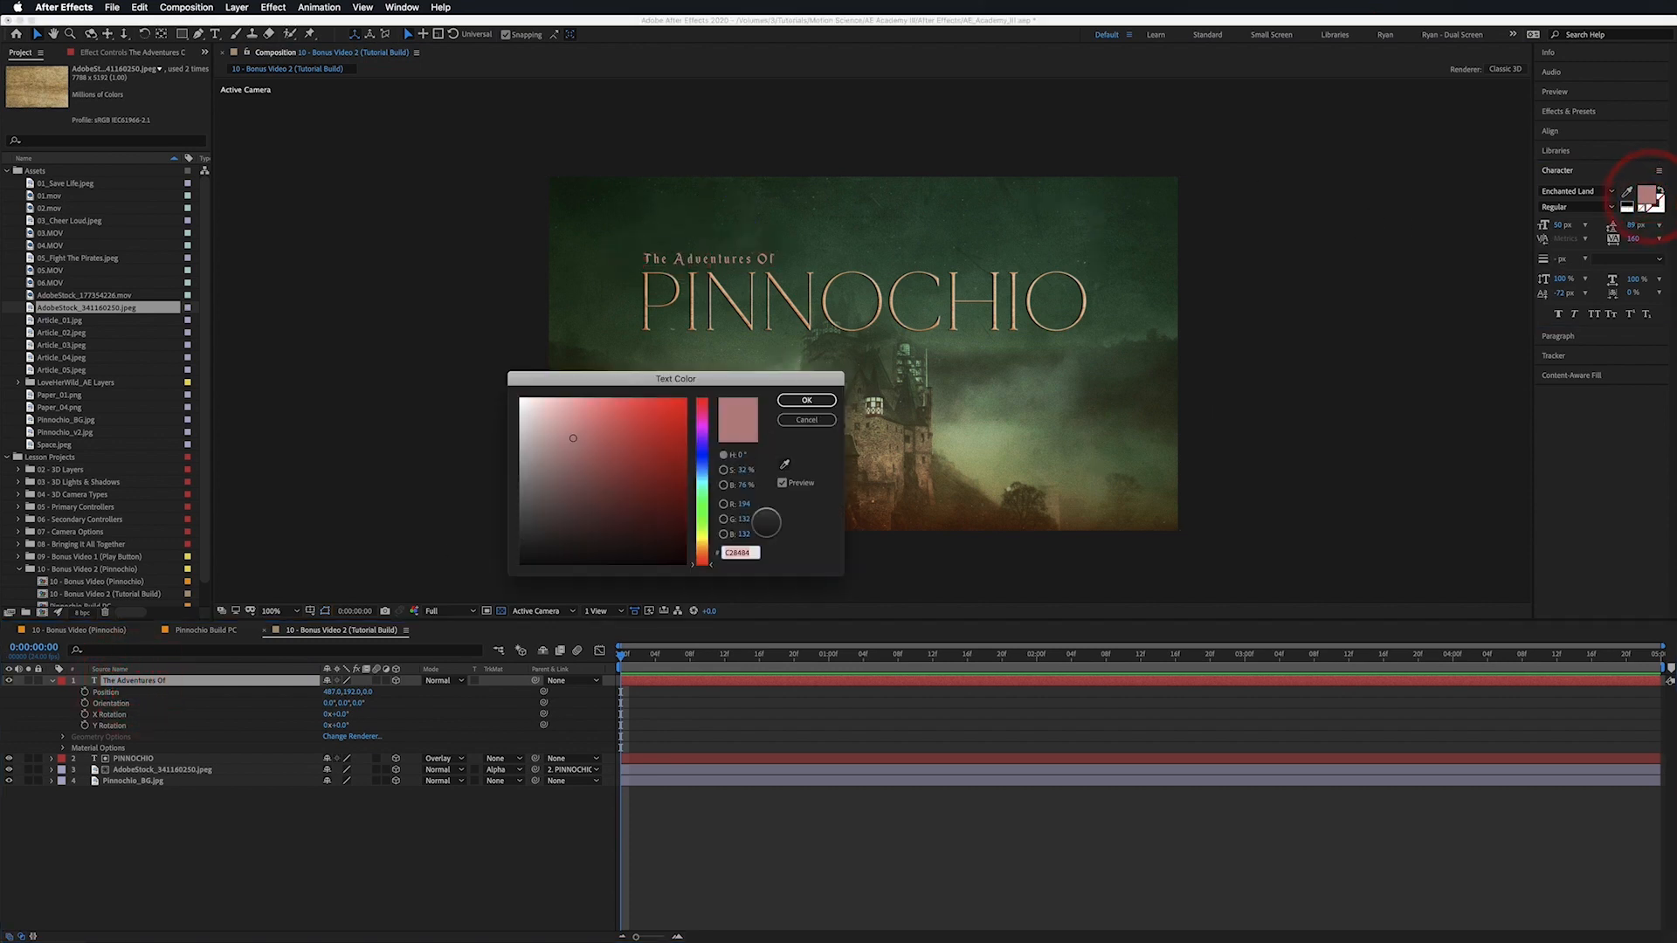
drag(707, 565, 705, 537)
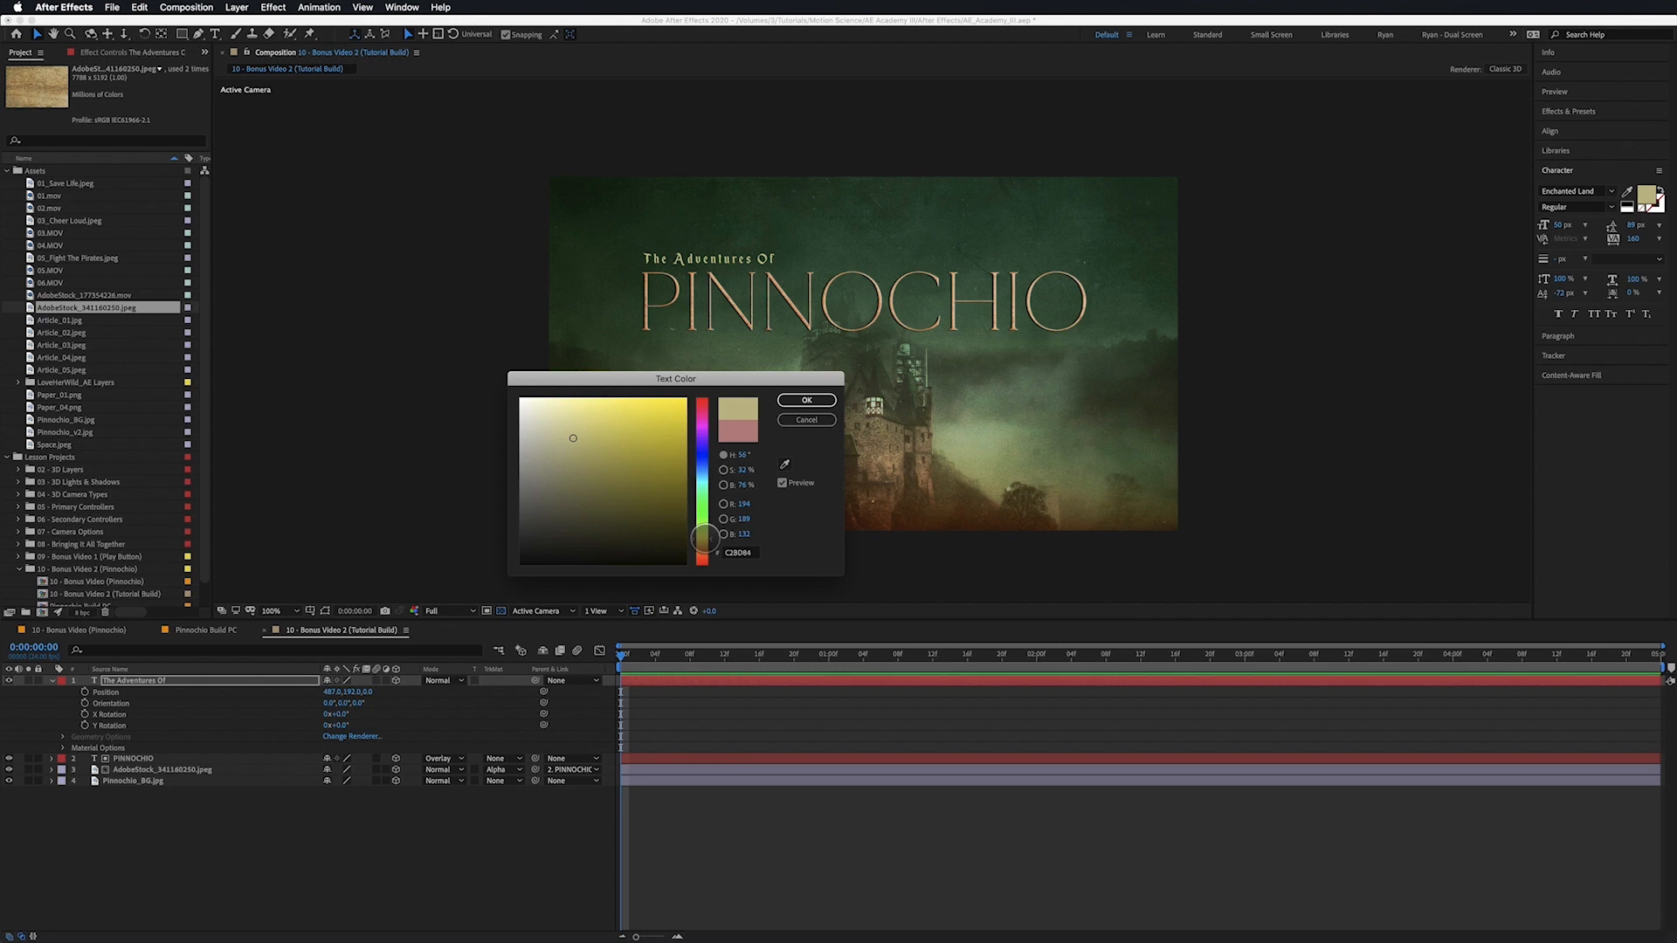
click(792, 397)
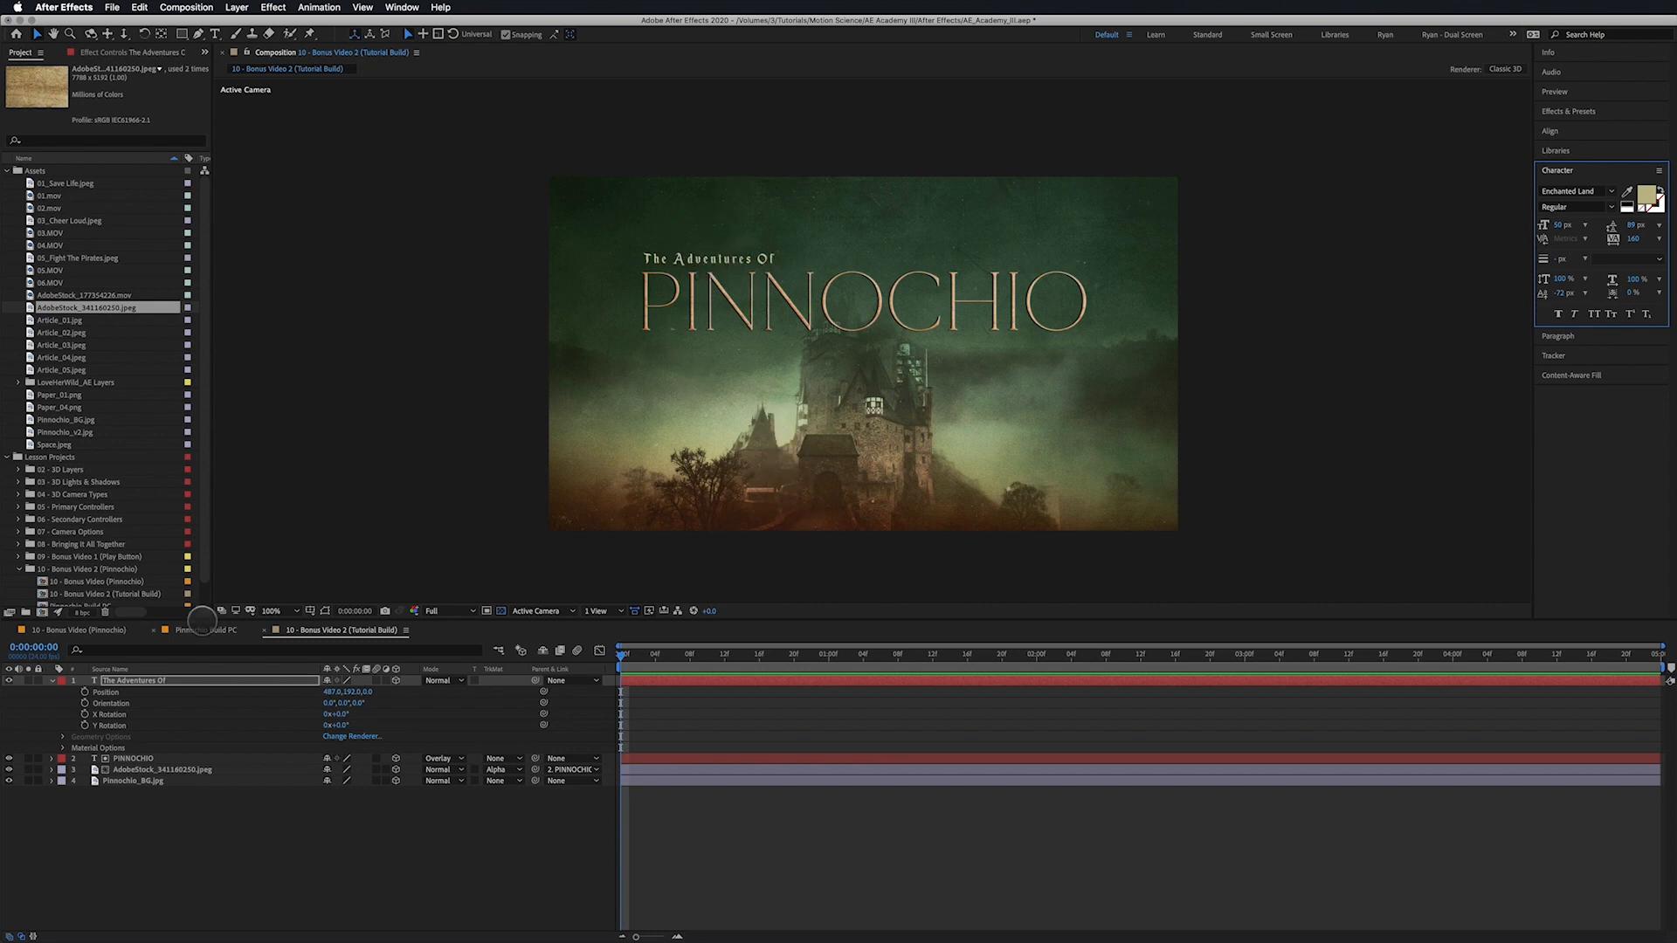
- Collapse the "The Adventures Of" layer's properties and the project's Assets folder, and deselect the layer
click(50, 681)
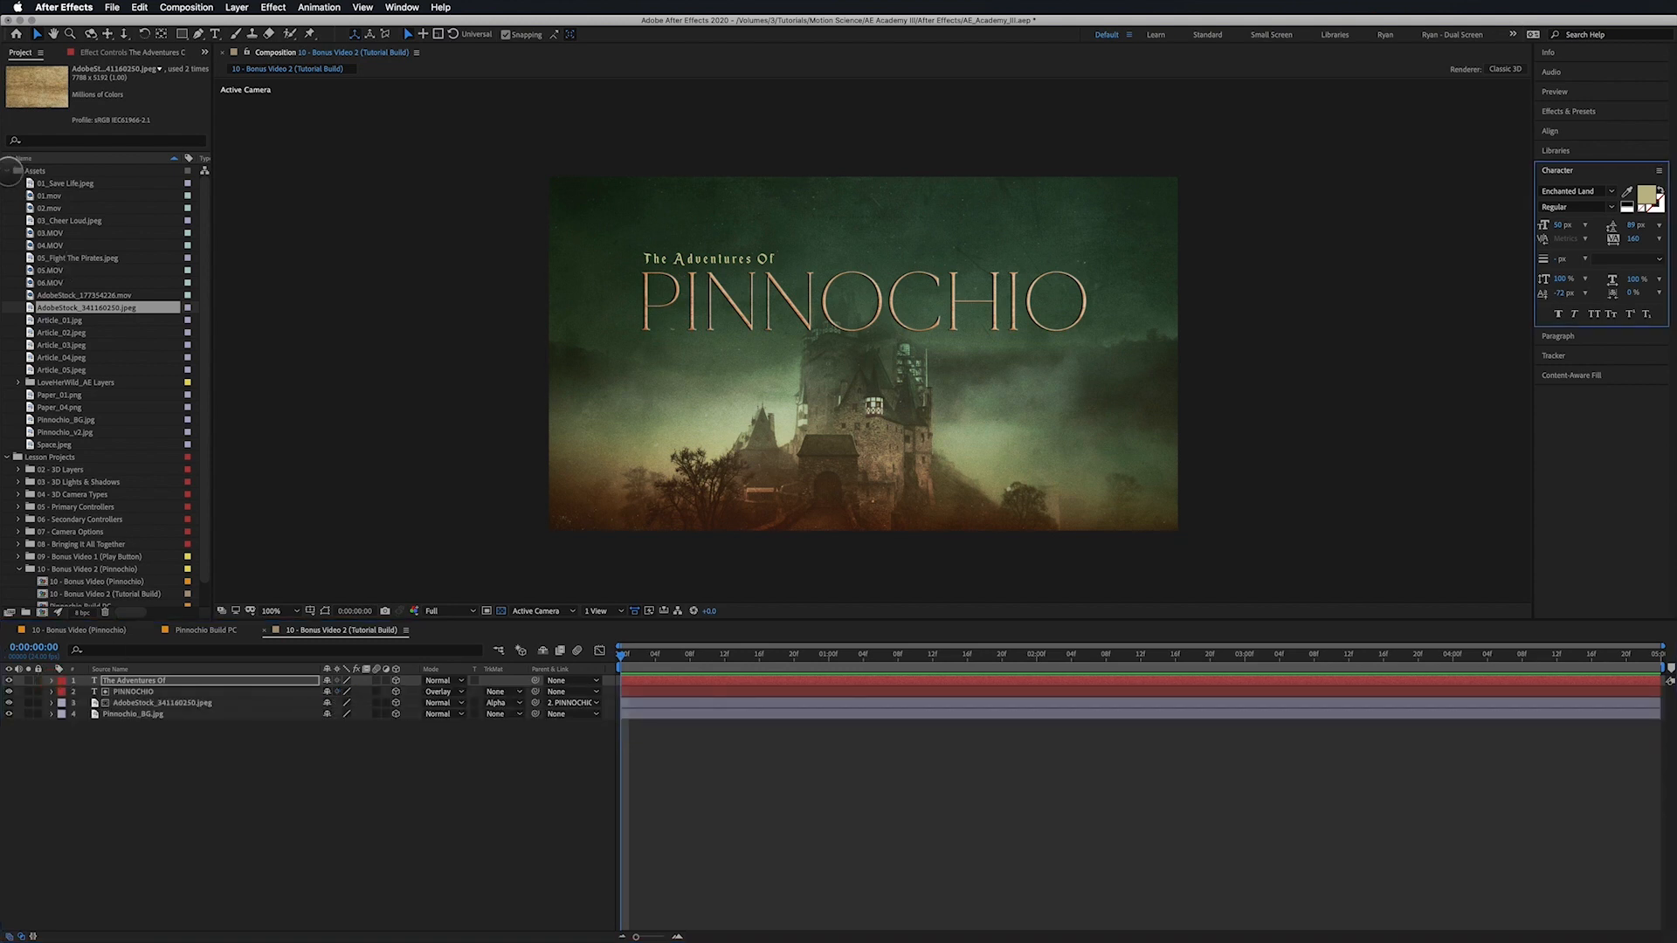
click(8, 170)
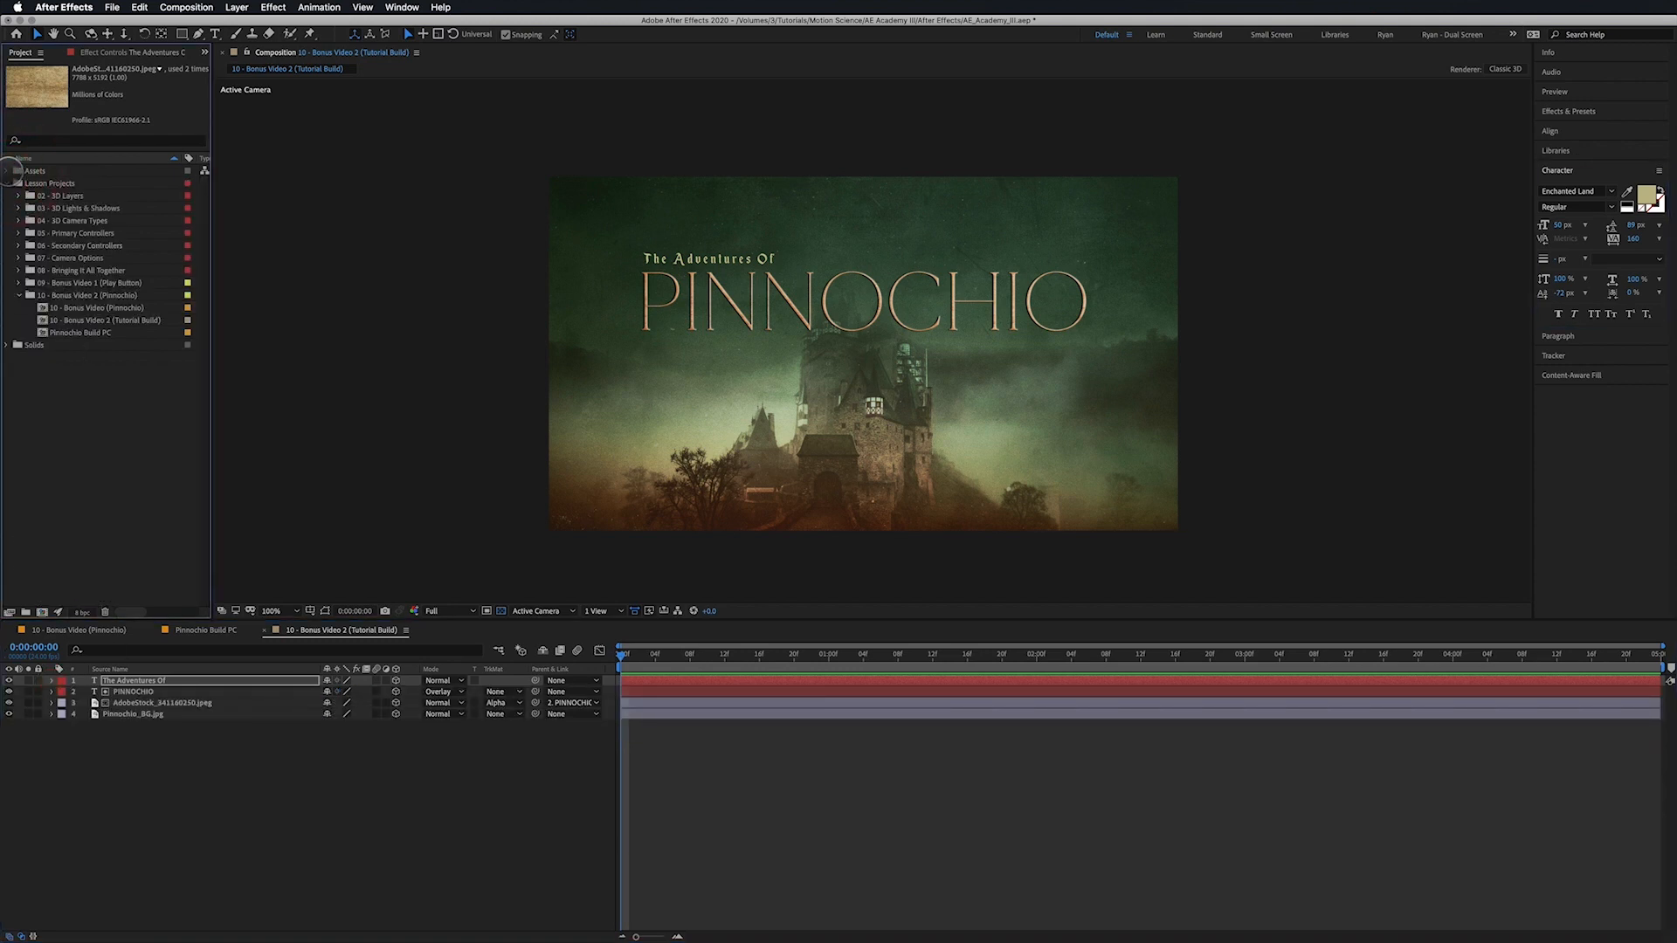
click(188, 756)
- Add a white spot light with 100% intensity, a 90° cone angle, 50% cone feather and shadow casting enabled, and deselect it
click(234, 8)
mouse_move(242, 24)
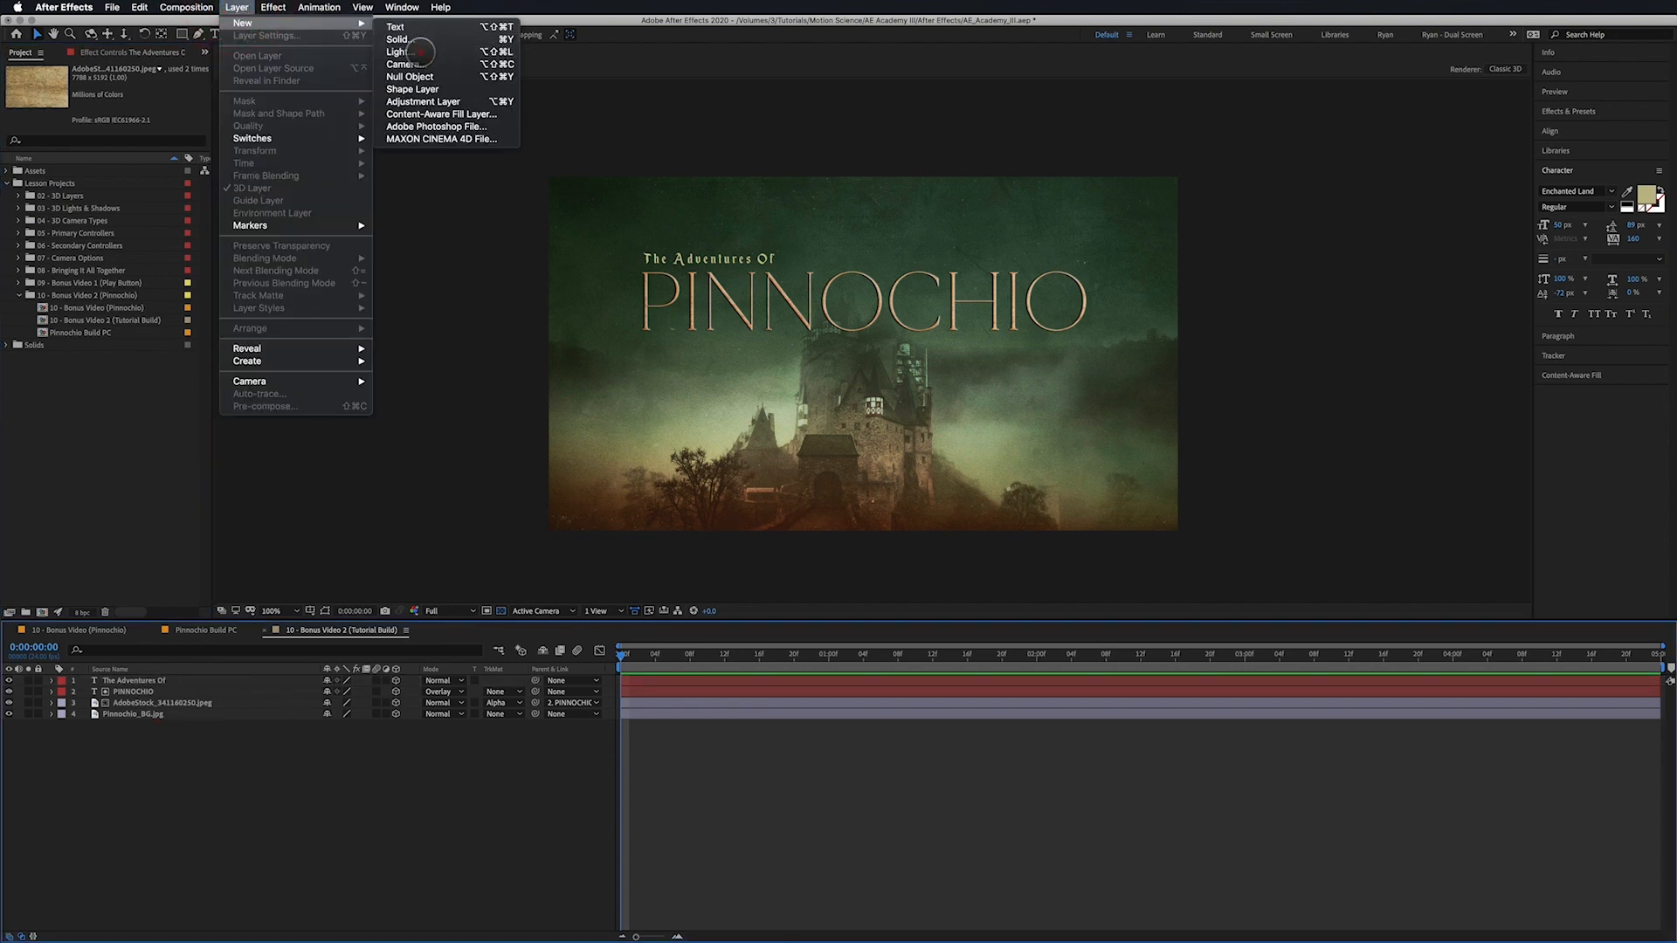
click(420, 53)
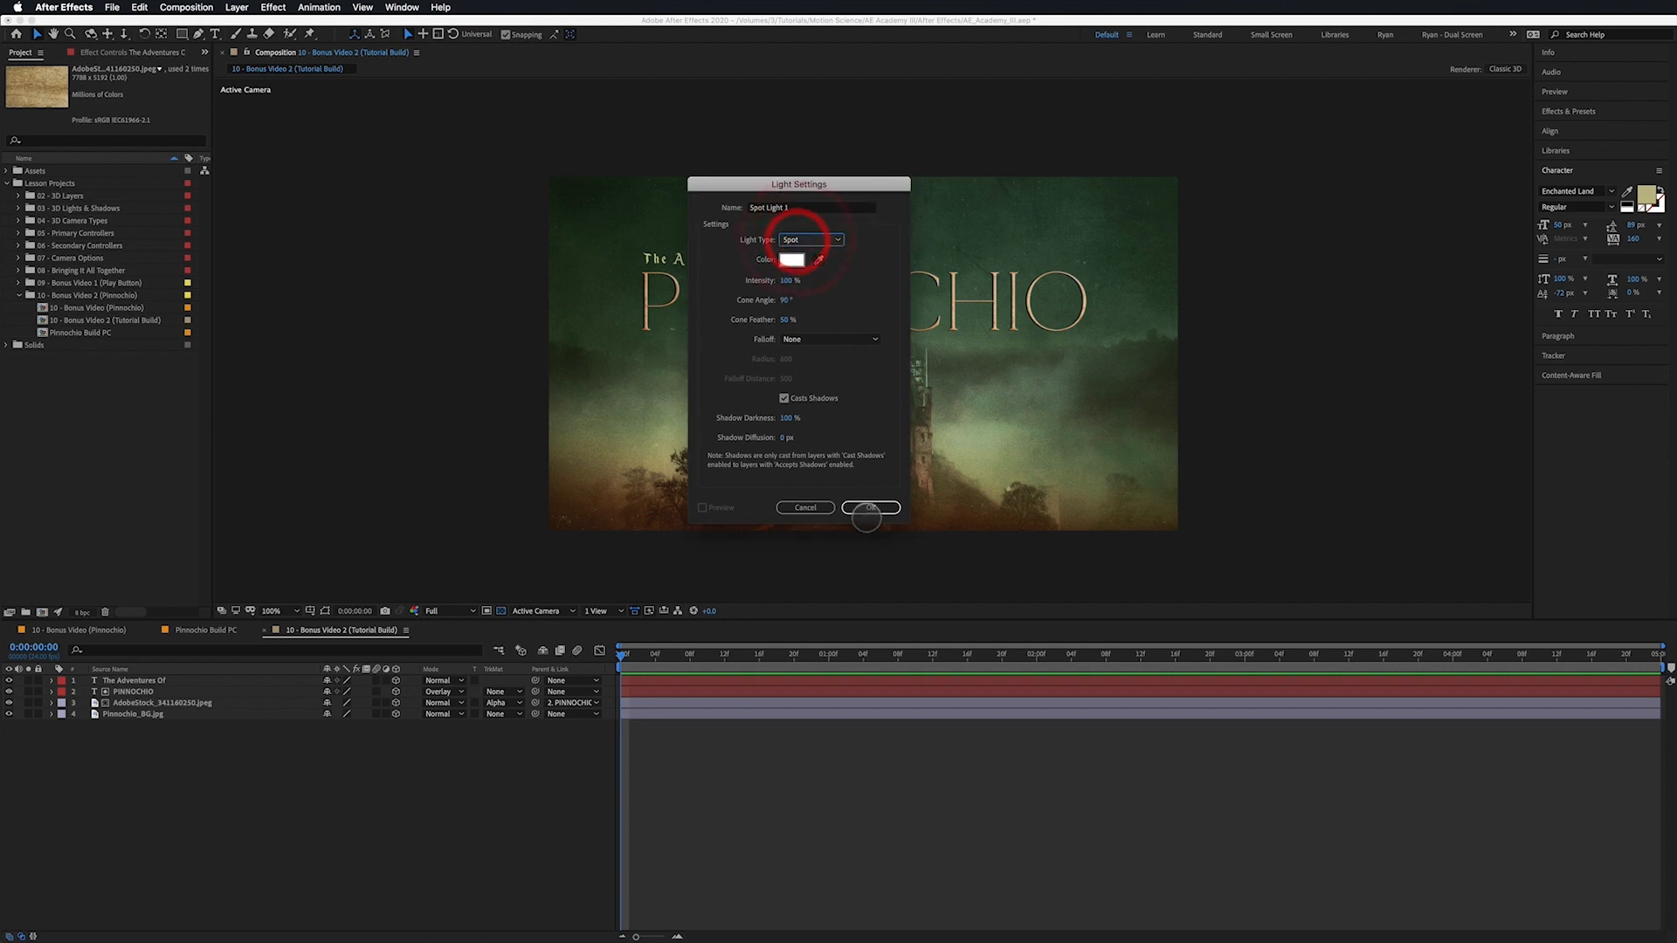
click(866, 508)
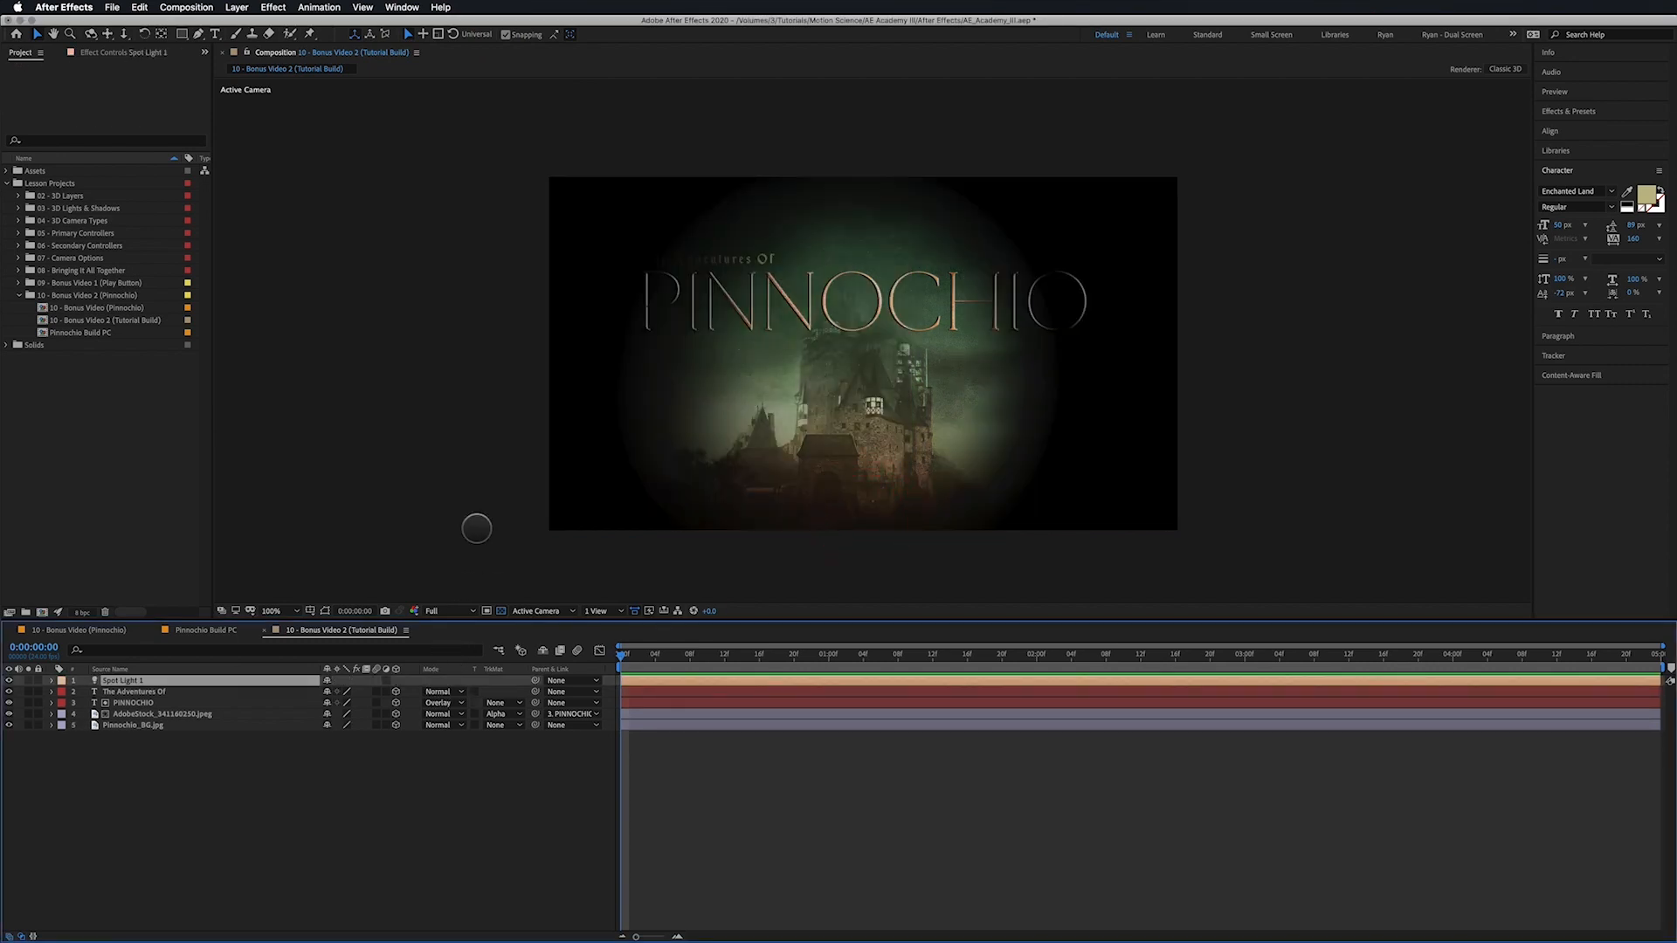
click(476, 528)
- Display the composition in four views and reveal the Position property of Spot Light 1
click(599, 610)
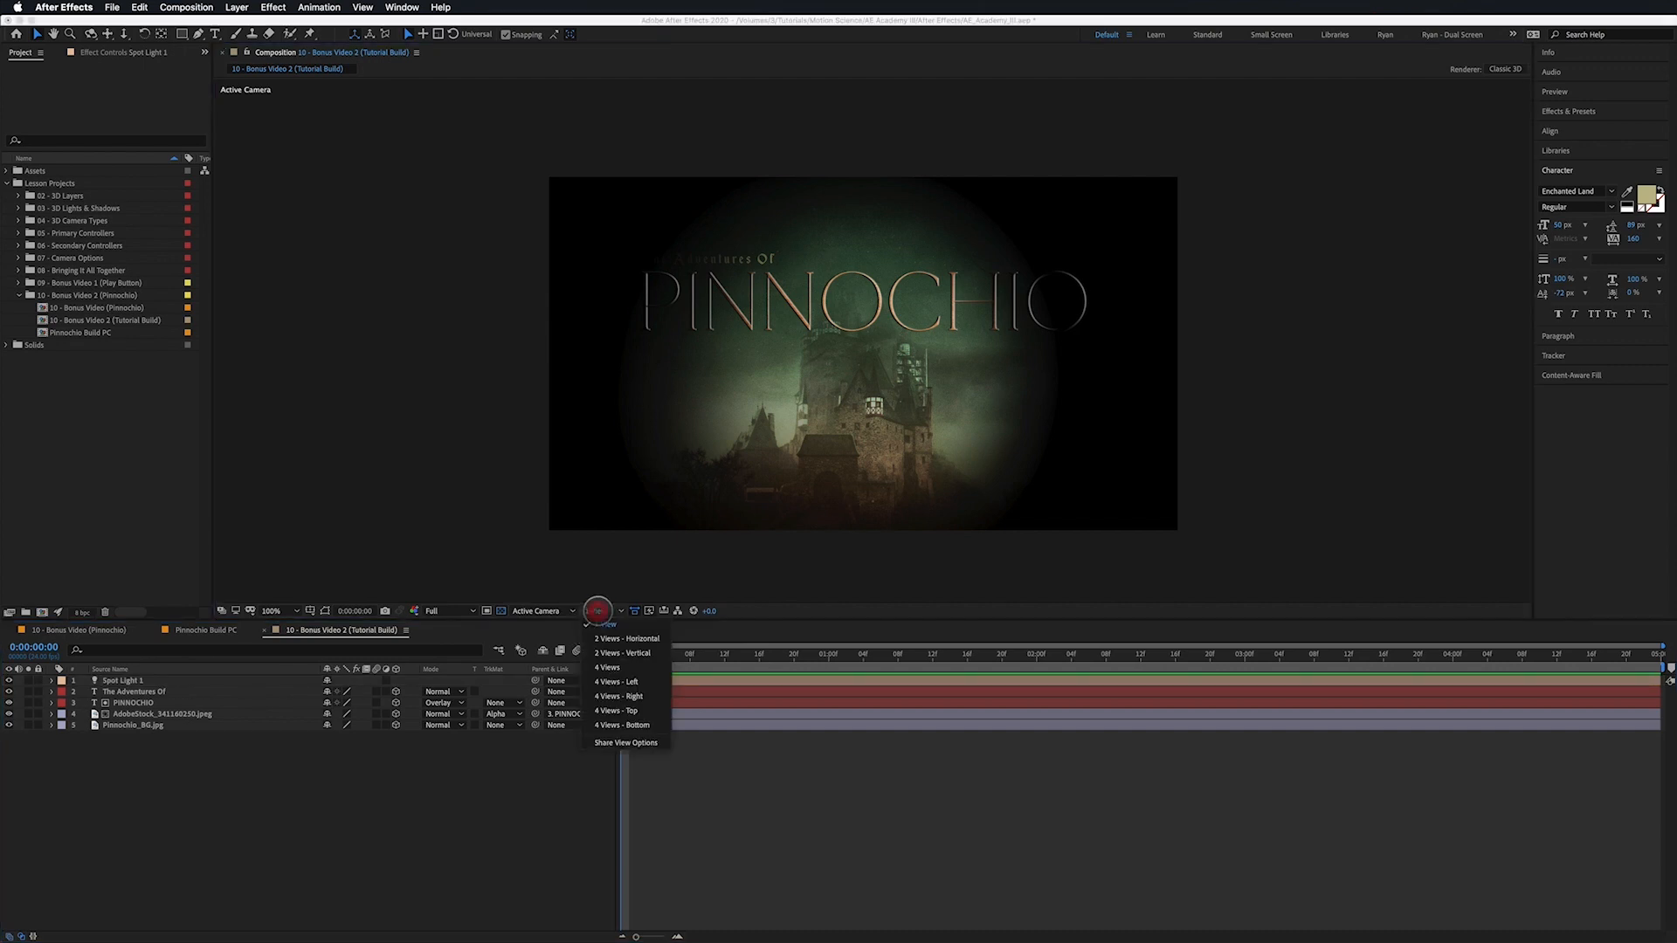
click(606, 666)
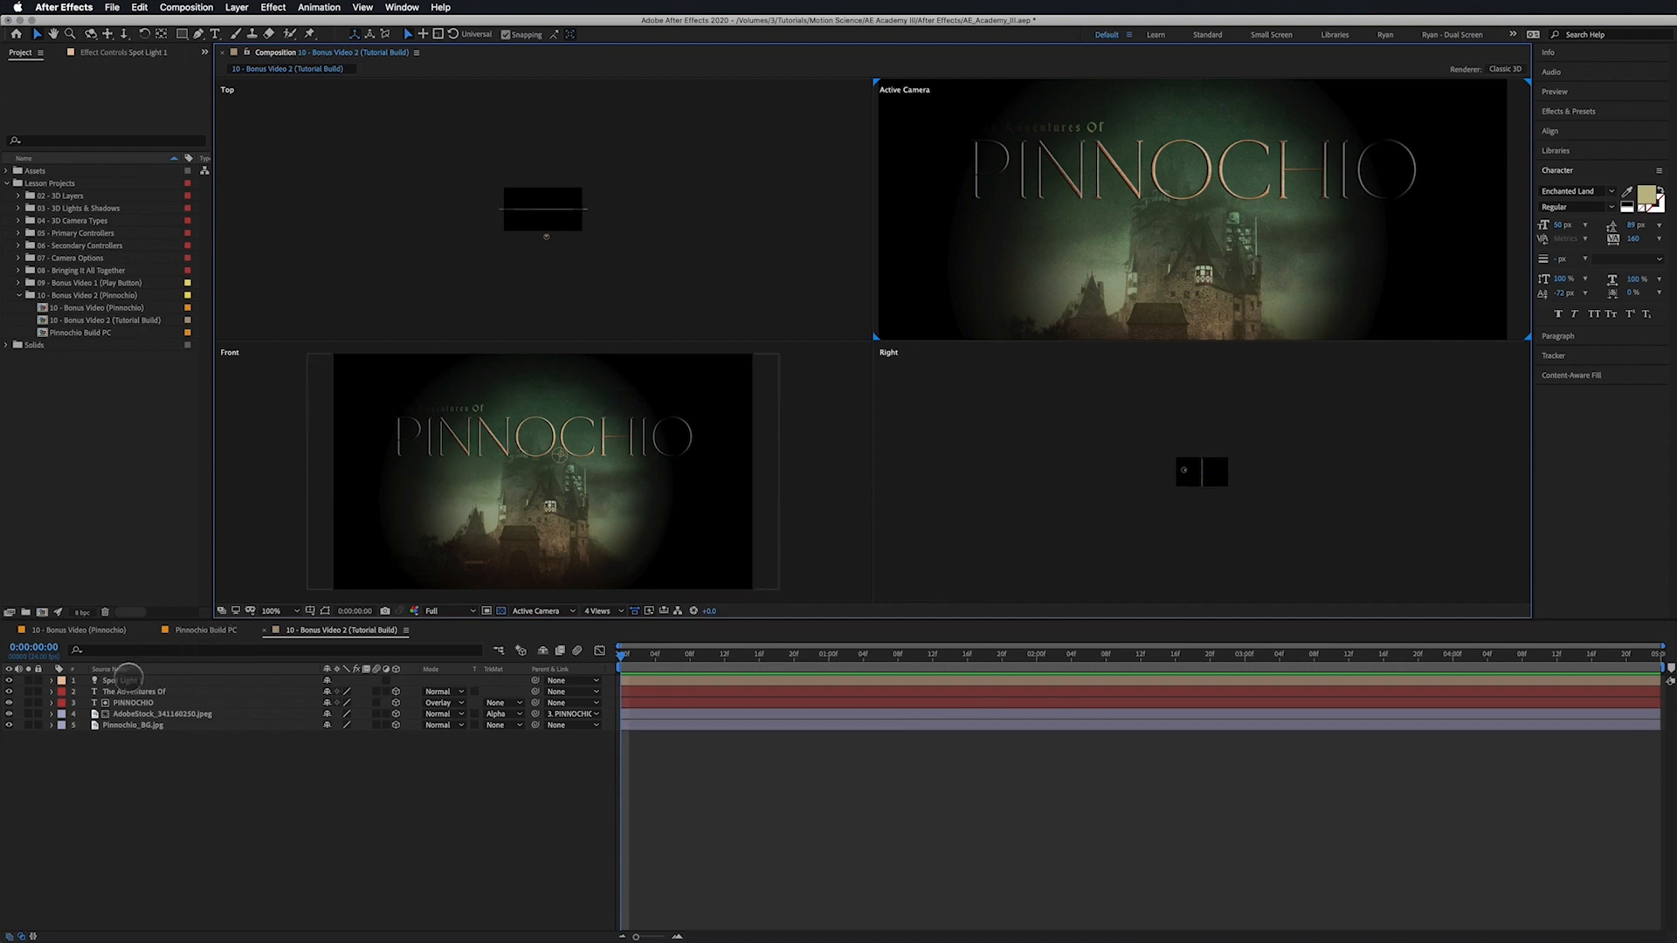
click(122, 680)
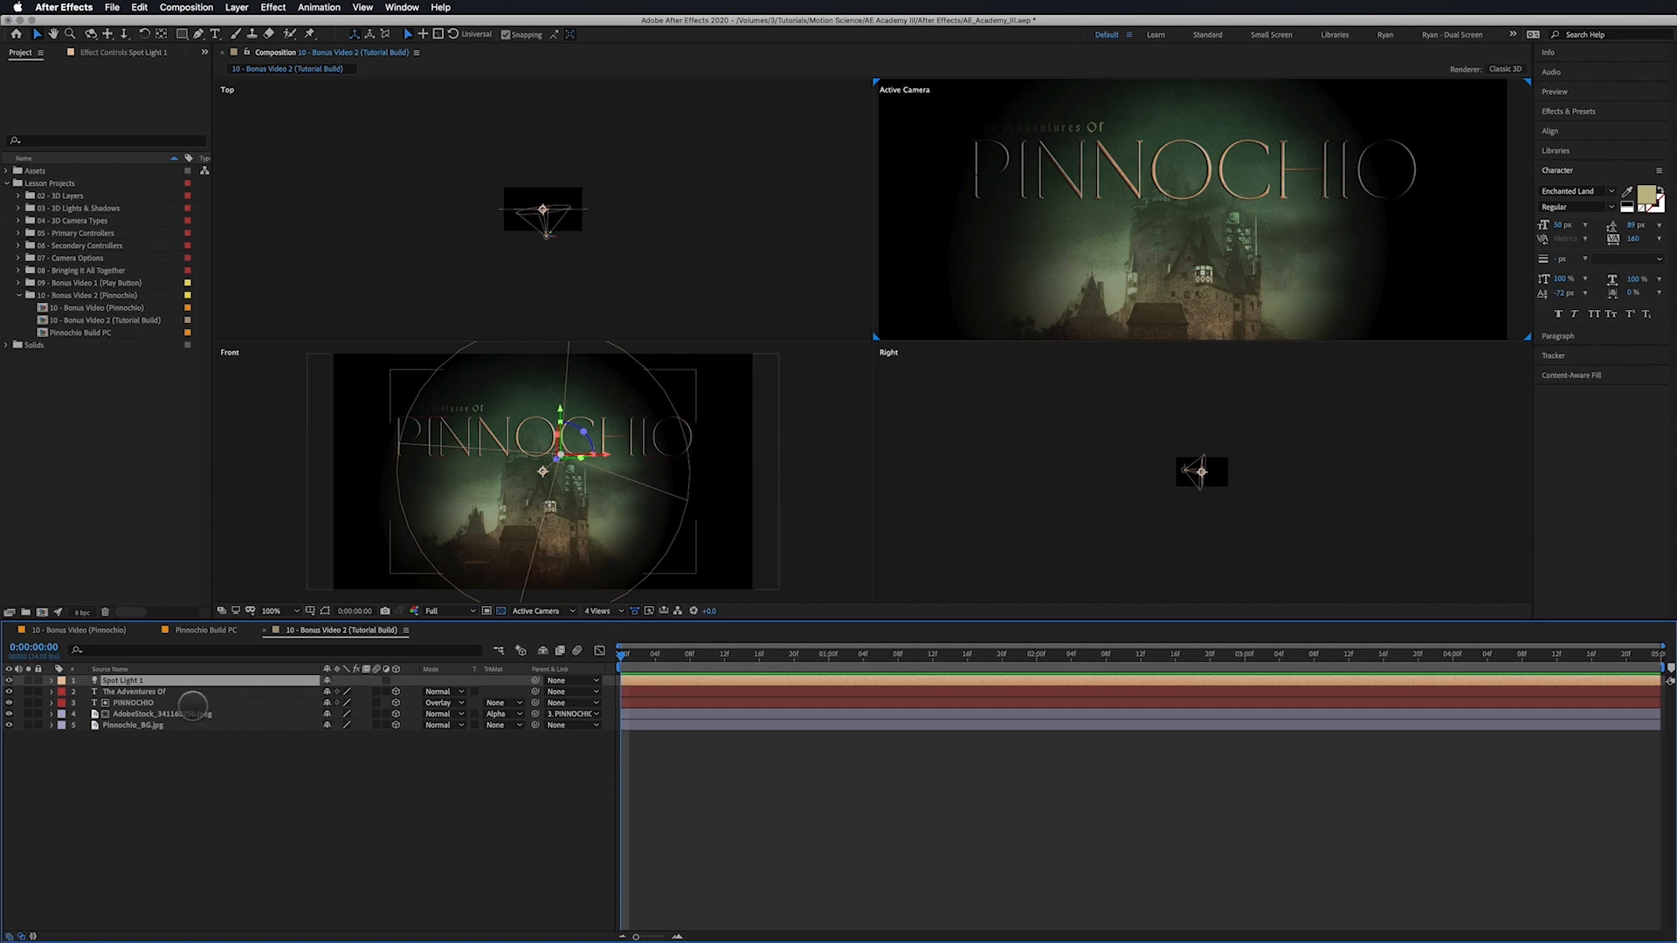
key(p)
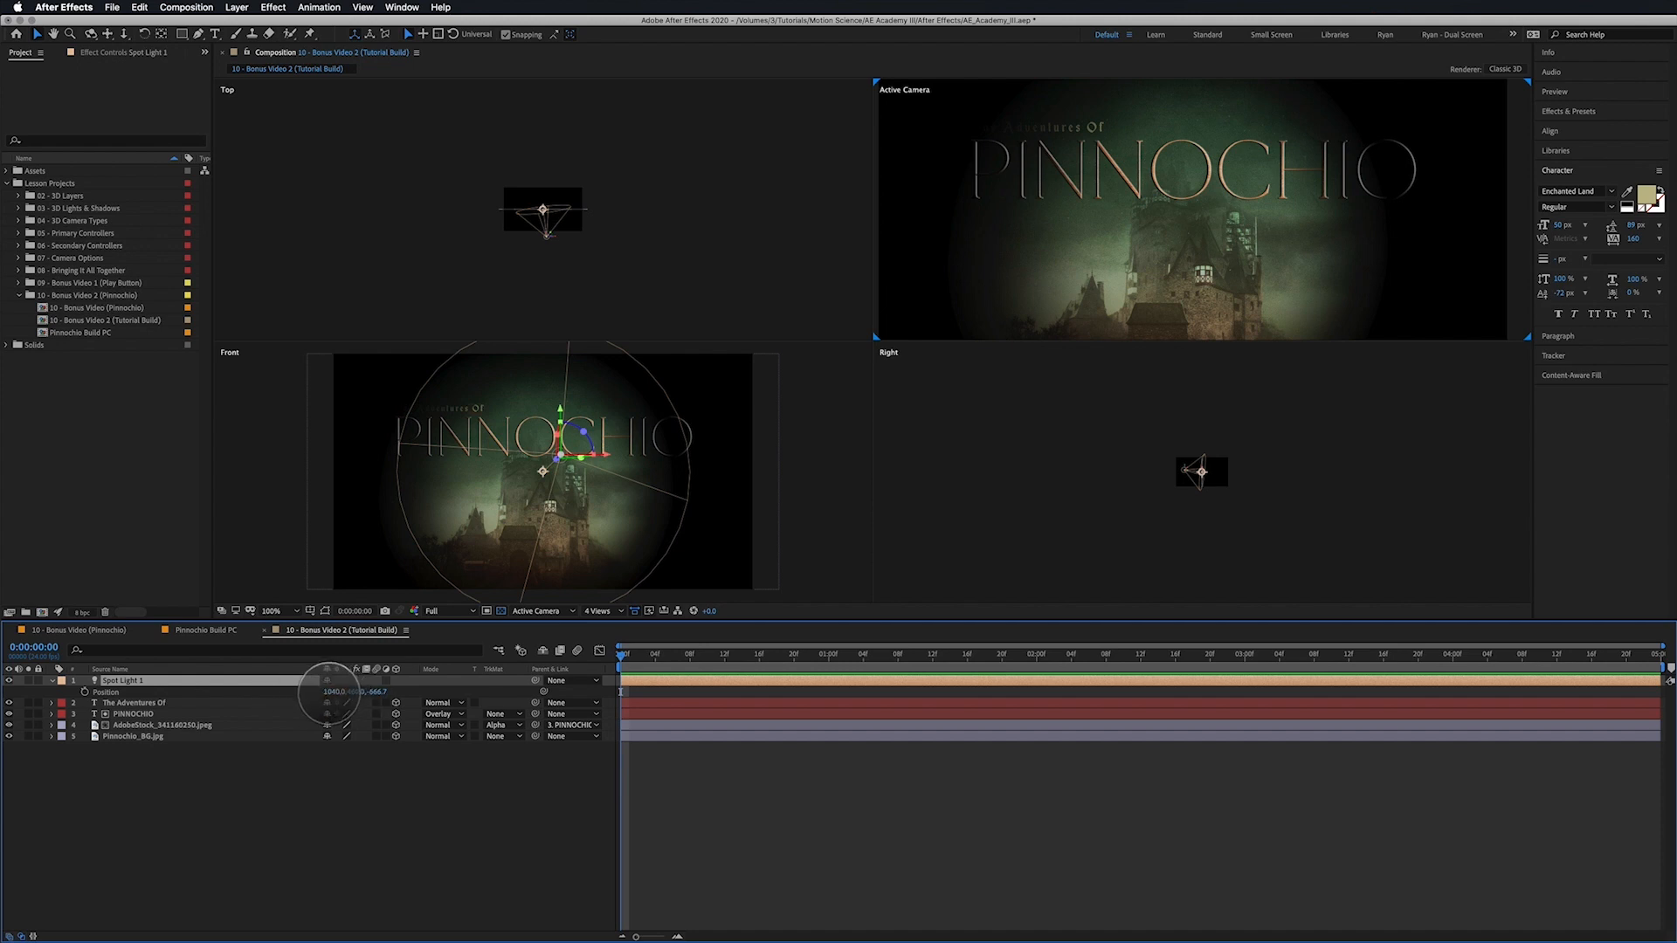
- Shift Spot Light 1 sideways to an X position of 1918, near the right edge of the scene
mouse_move(589, 454)
mouse_down()
mouse_move(518, 452)
mouse_move(675, 454)
mouse_move(617, 455)
mouse_up()
scroll(552, 207, up, 3)
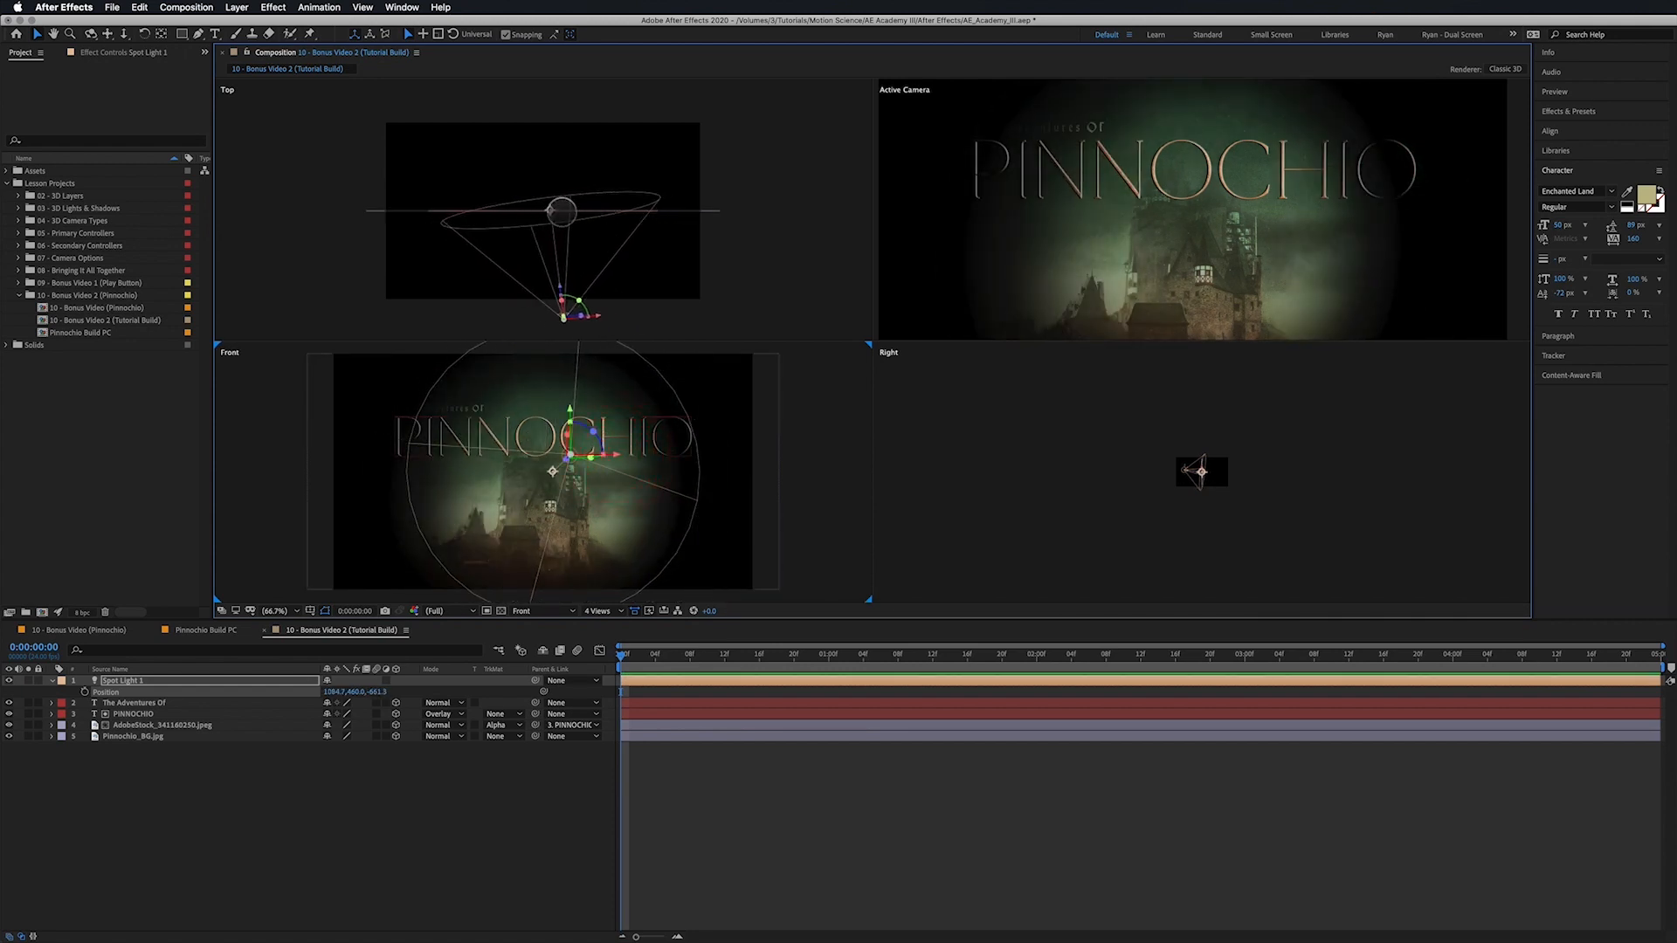
drag(558, 210, 542, 210)
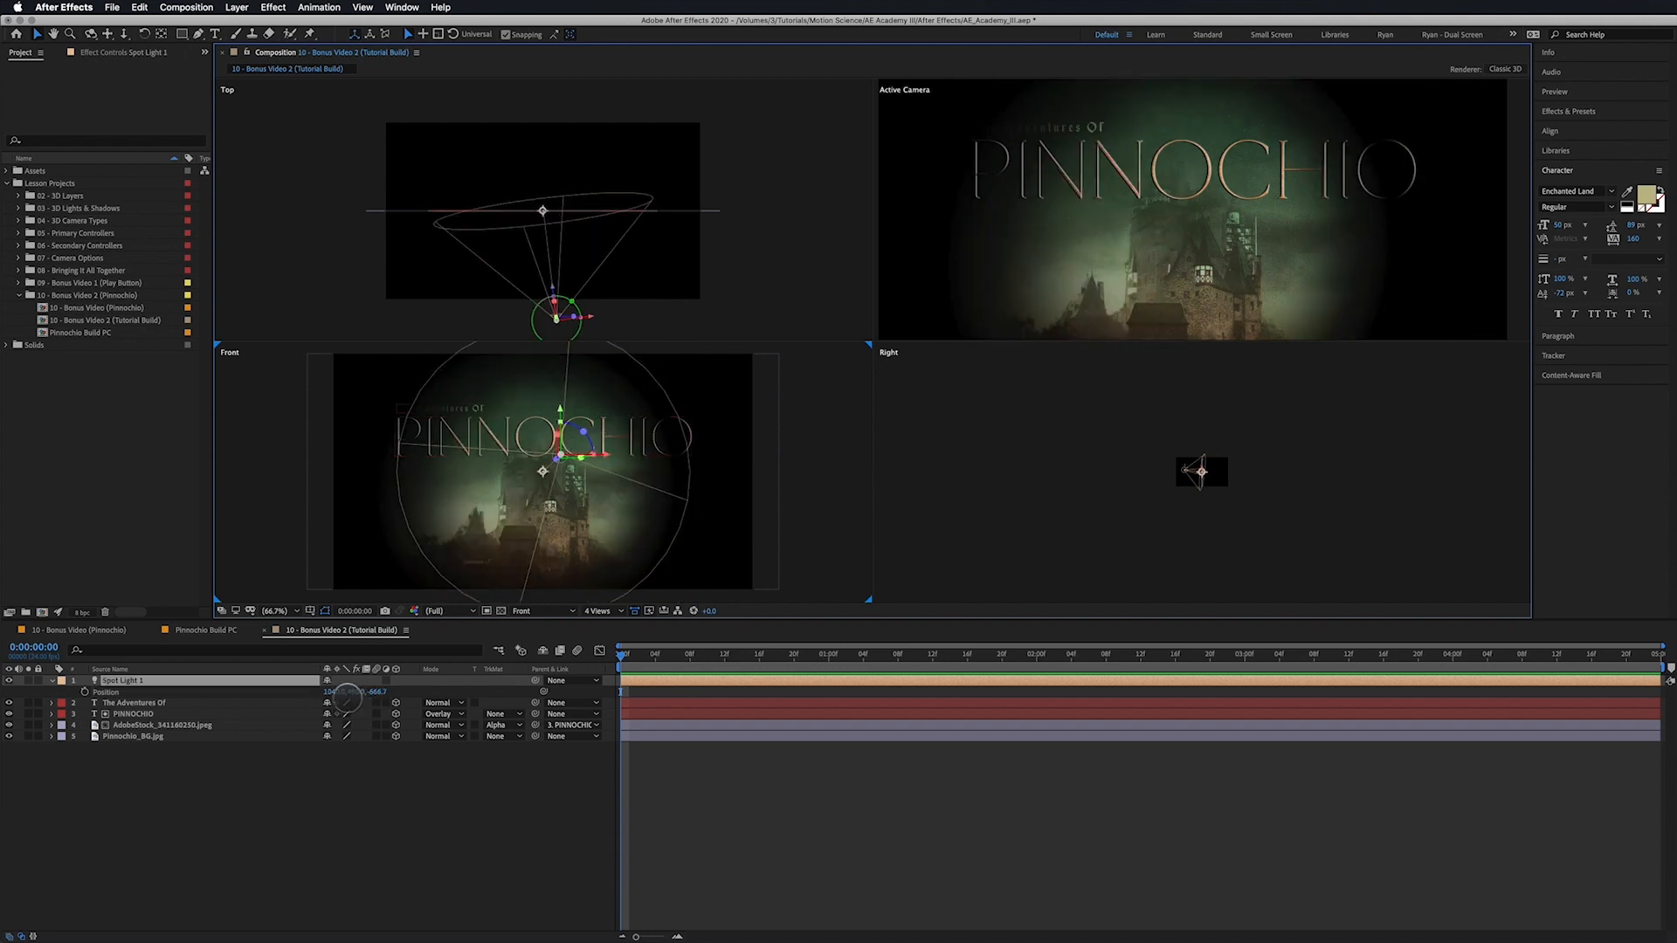
drag(330, 691, 908, 652)
- Switch the composition from four views to a single Top view
click(550, 611)
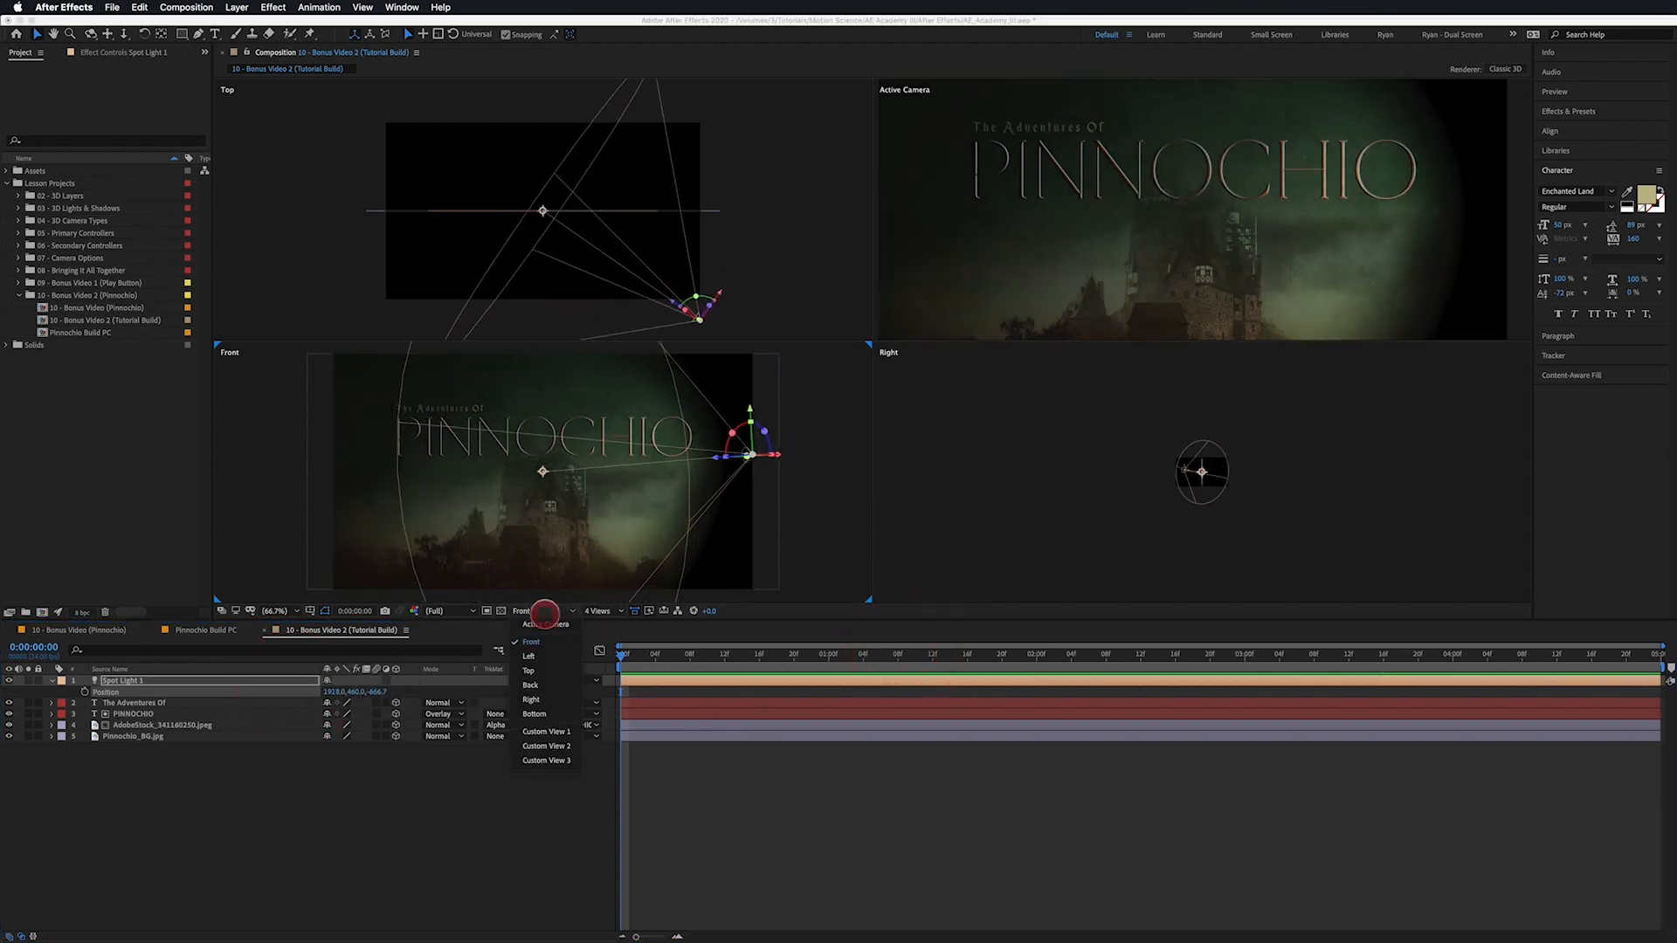
click(557, 609)
click(601, 611)
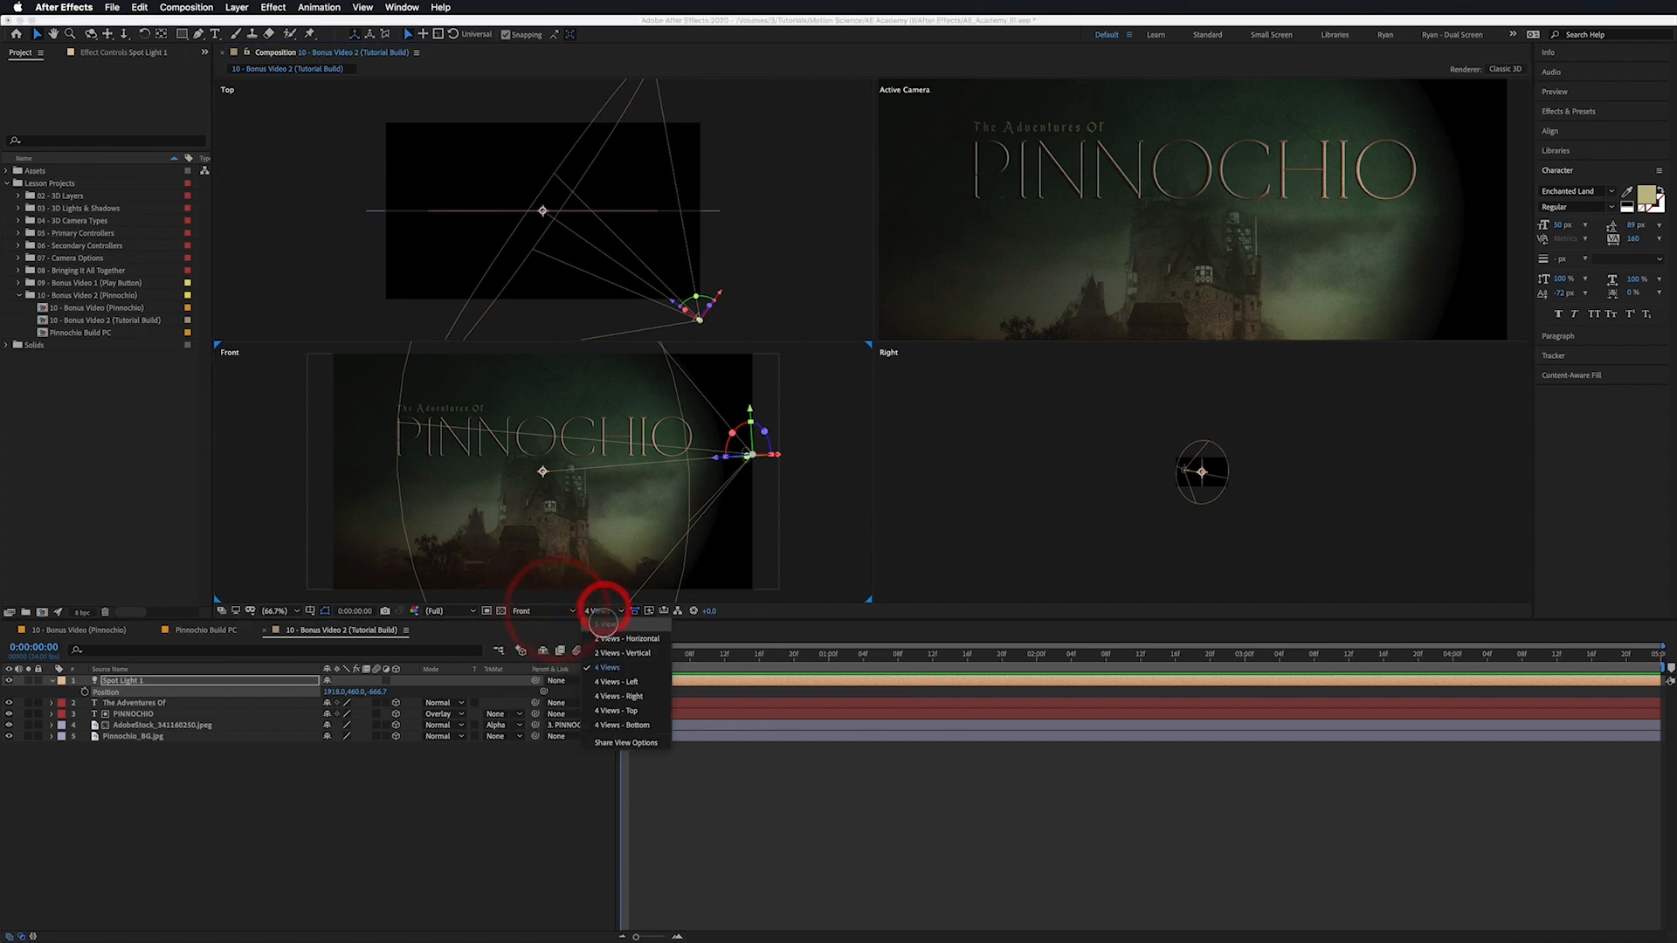
click(613, 638)
click(535, 610)
click(548, 671)
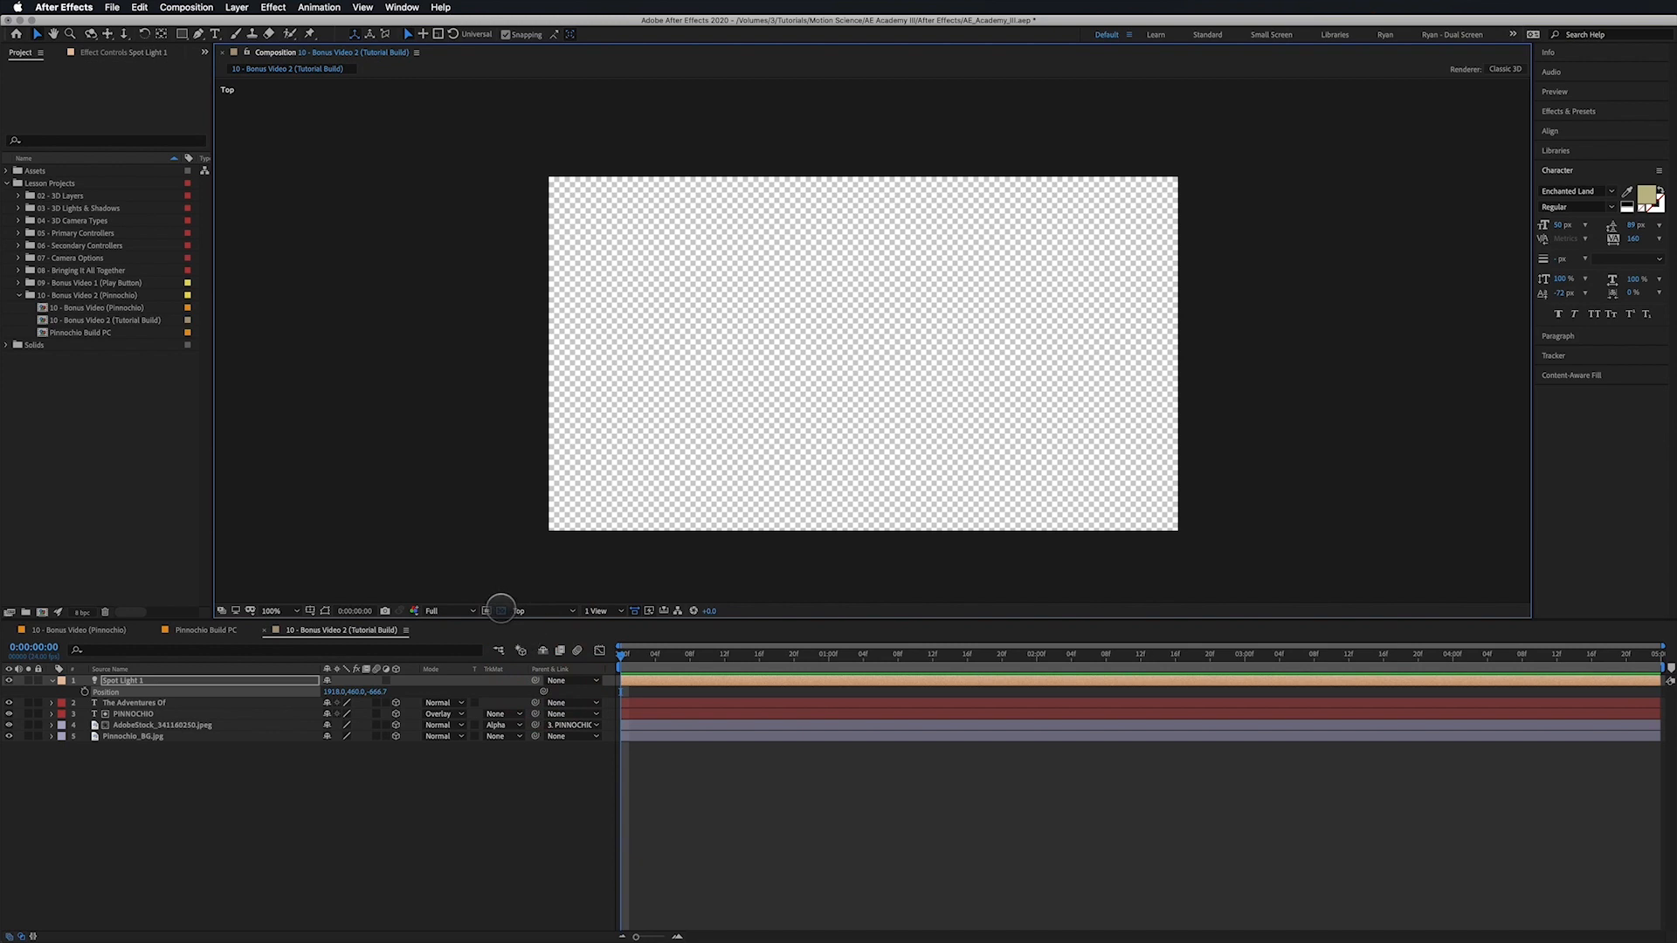
- Turn off the transparency grid and show the layer controls so the whole spot light cone can be seen at 50% magnification
click(500, 611)
key(super+shift+h)
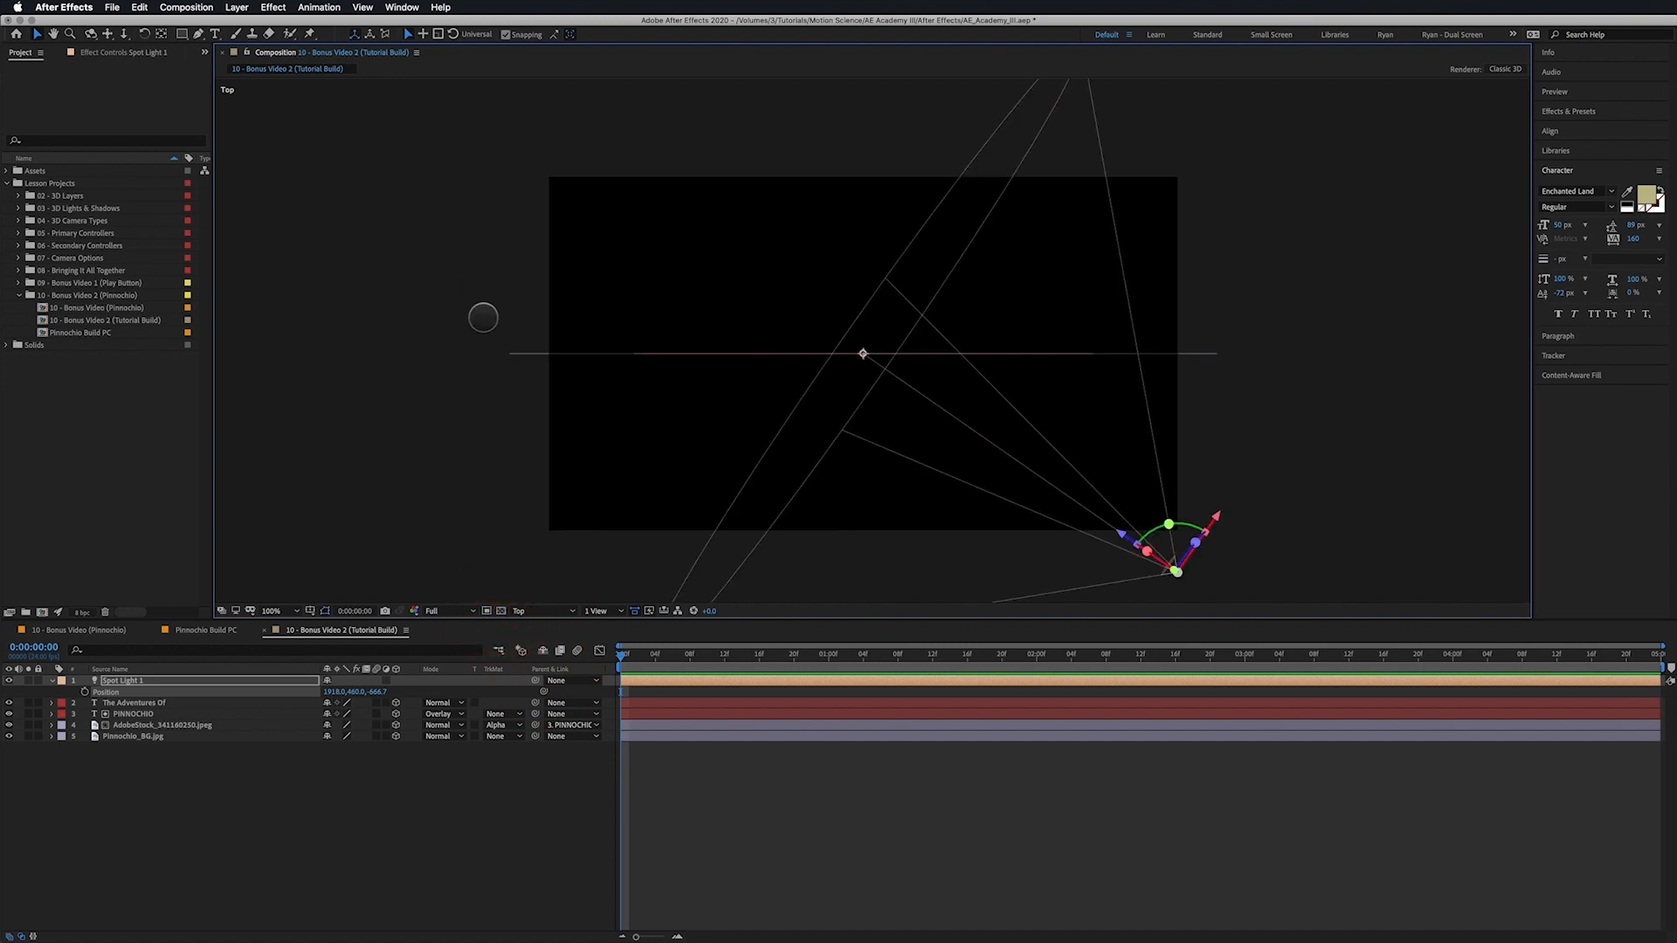
key(comma)
drag(876, 385, 673, 233)
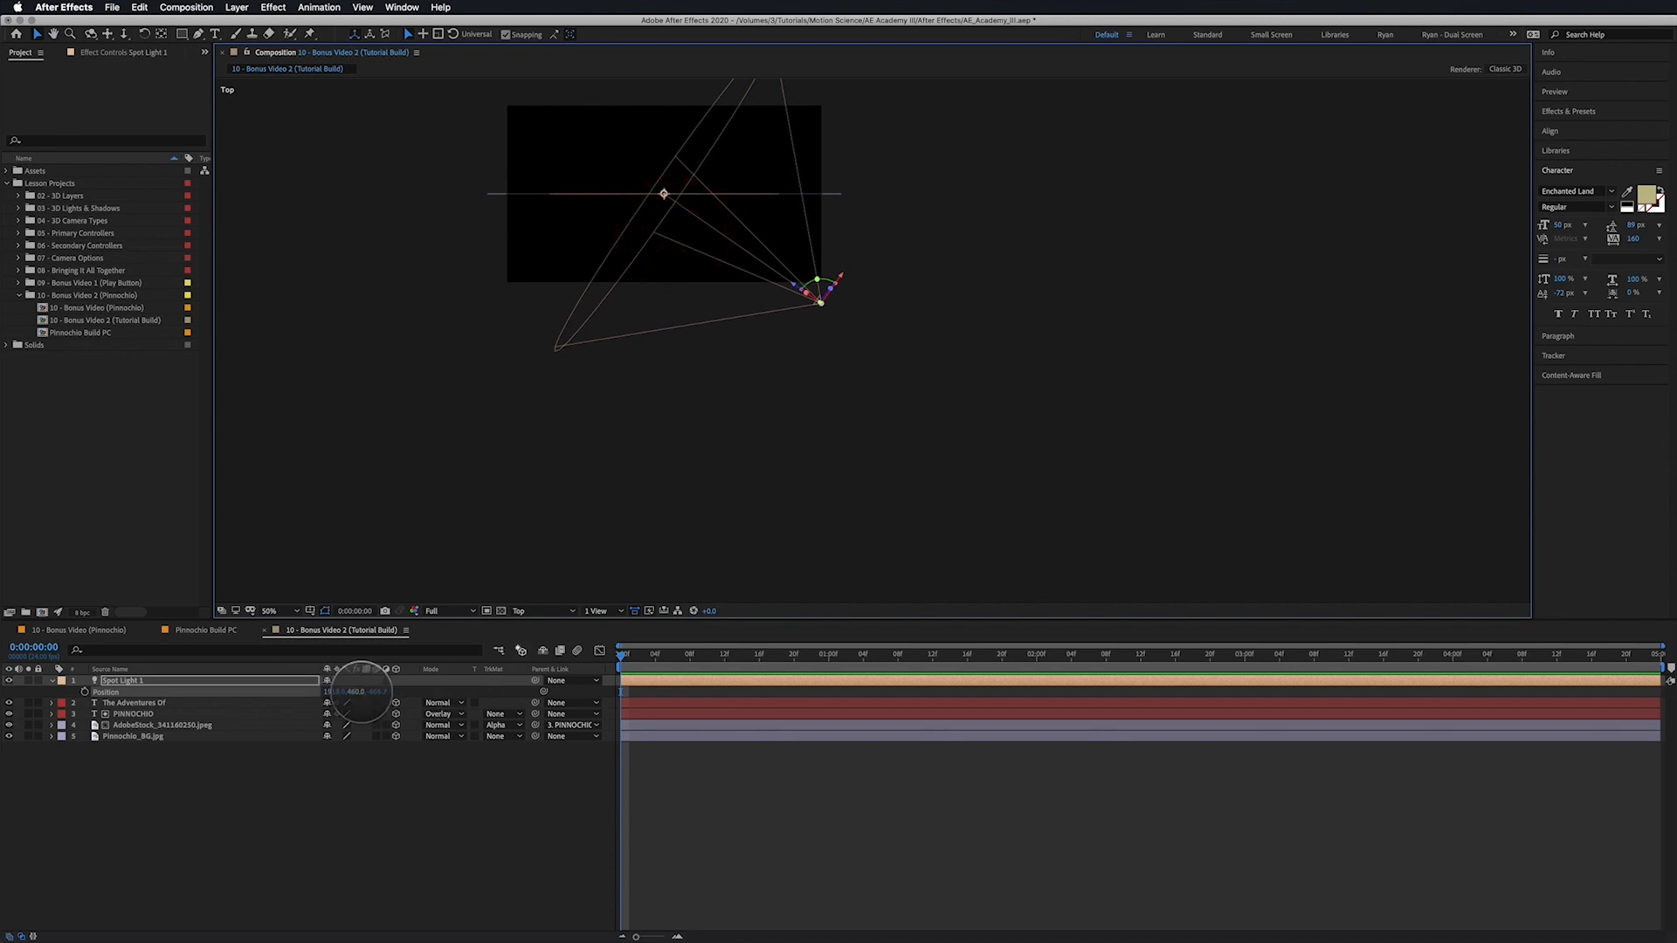
- Pull Spot Light 1 back from the artwork to a Z position of about -5244.7
drag(377, 691, 543, 651)
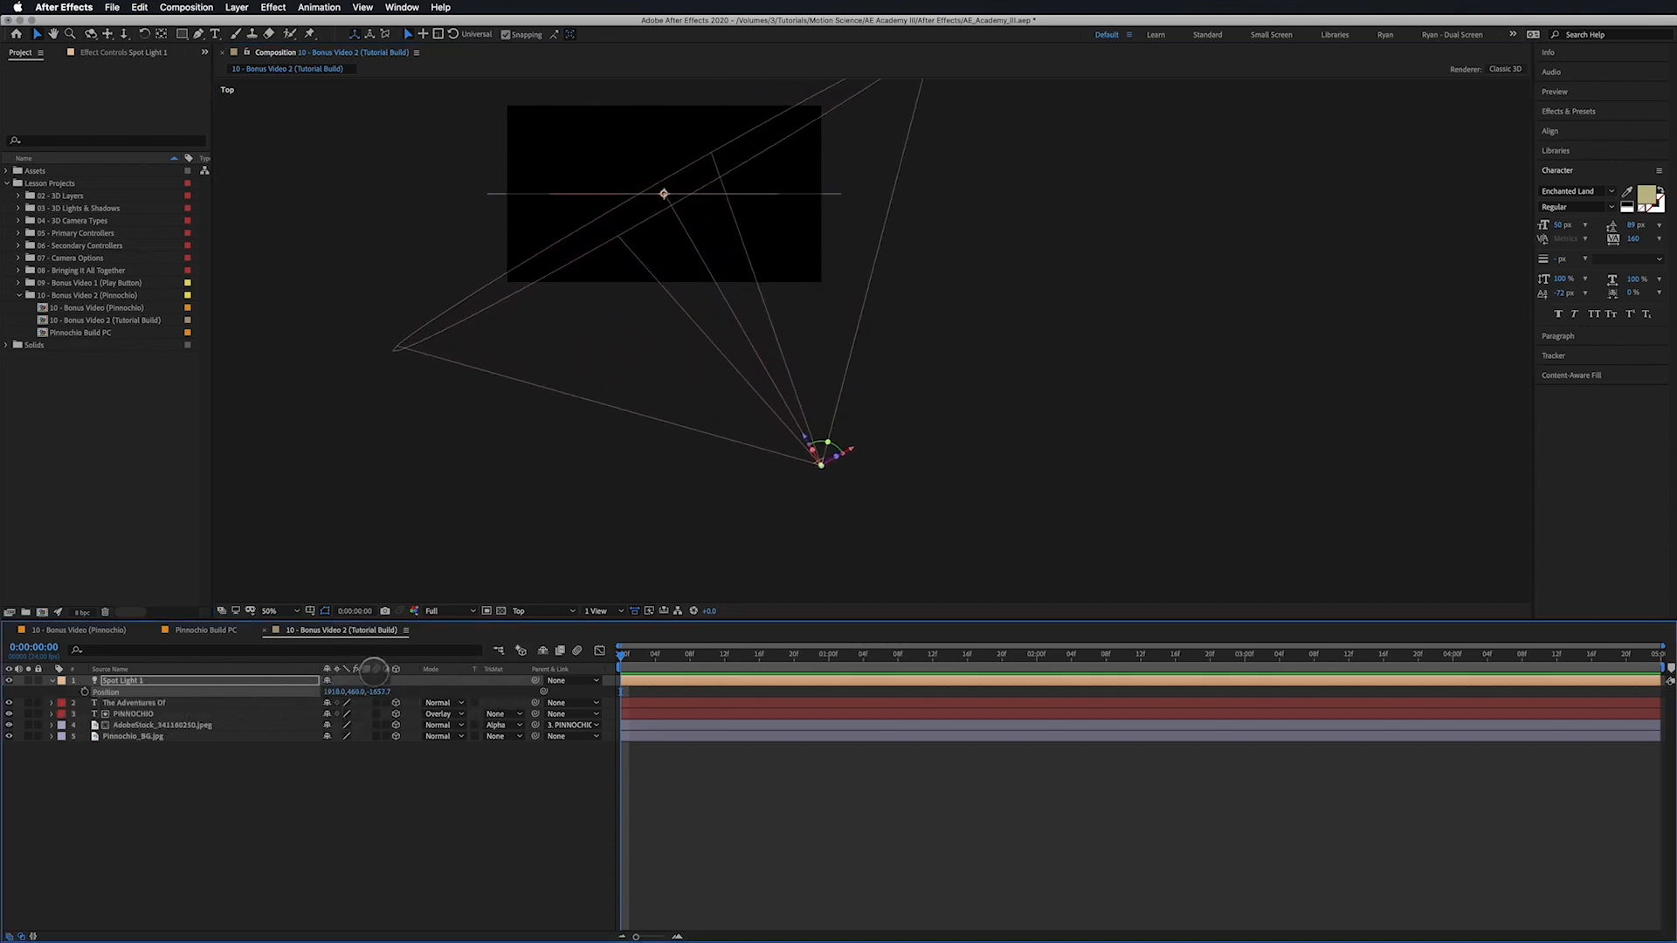
drag(378, 692, 1, 695)
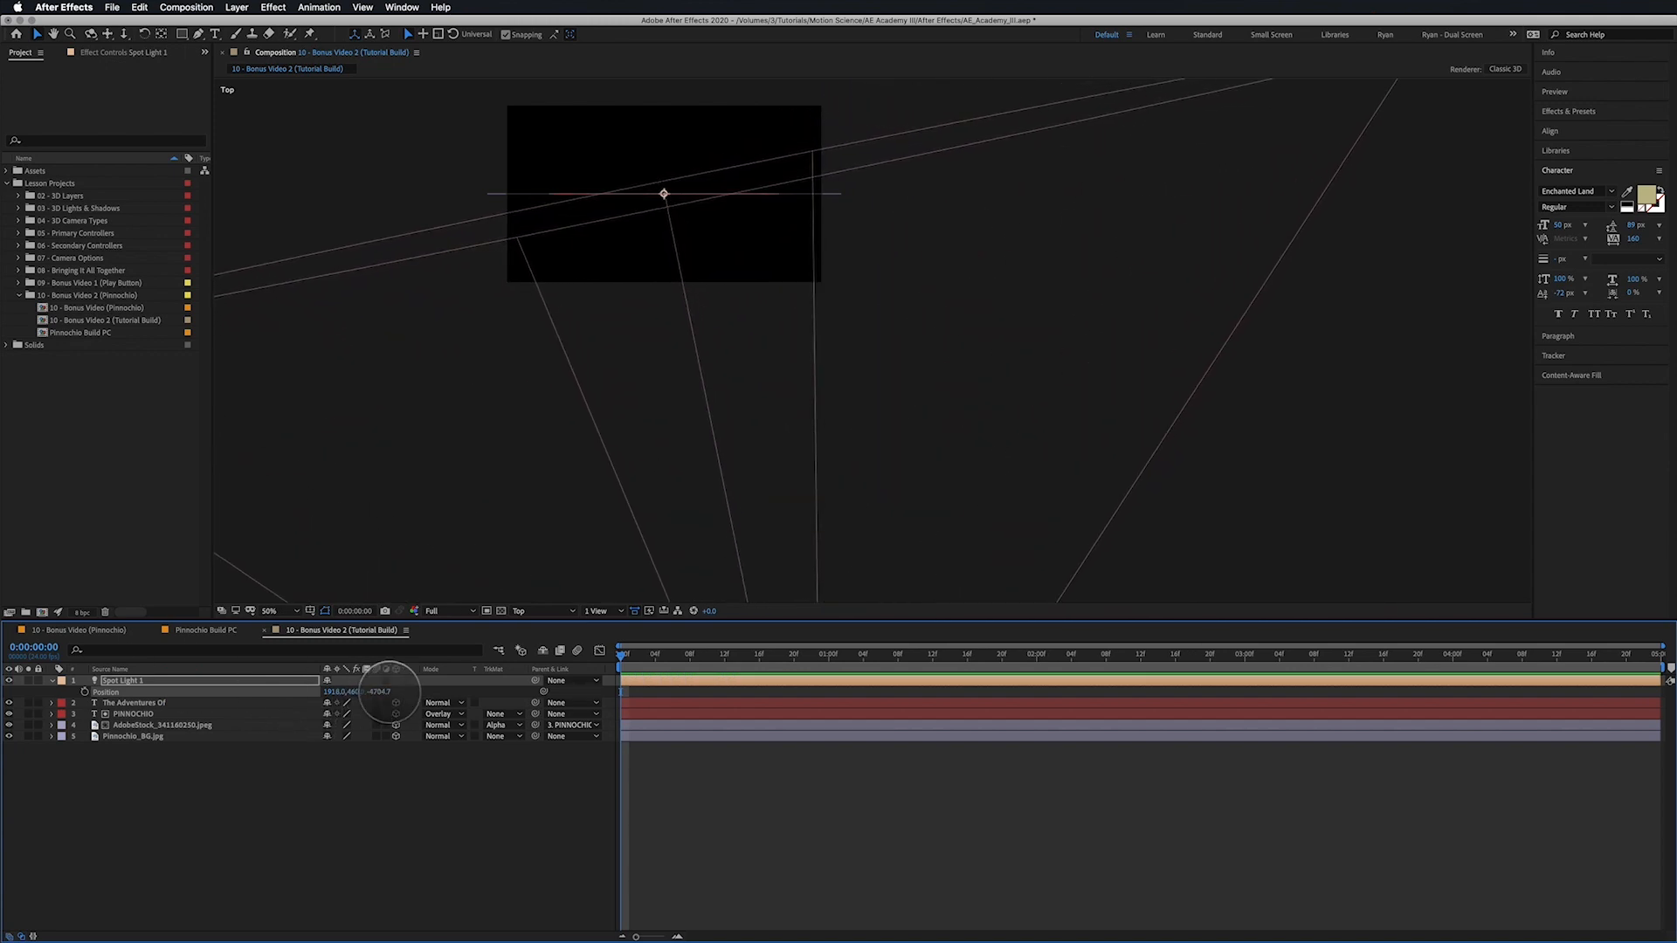
drag(377, 692, 35, 703)
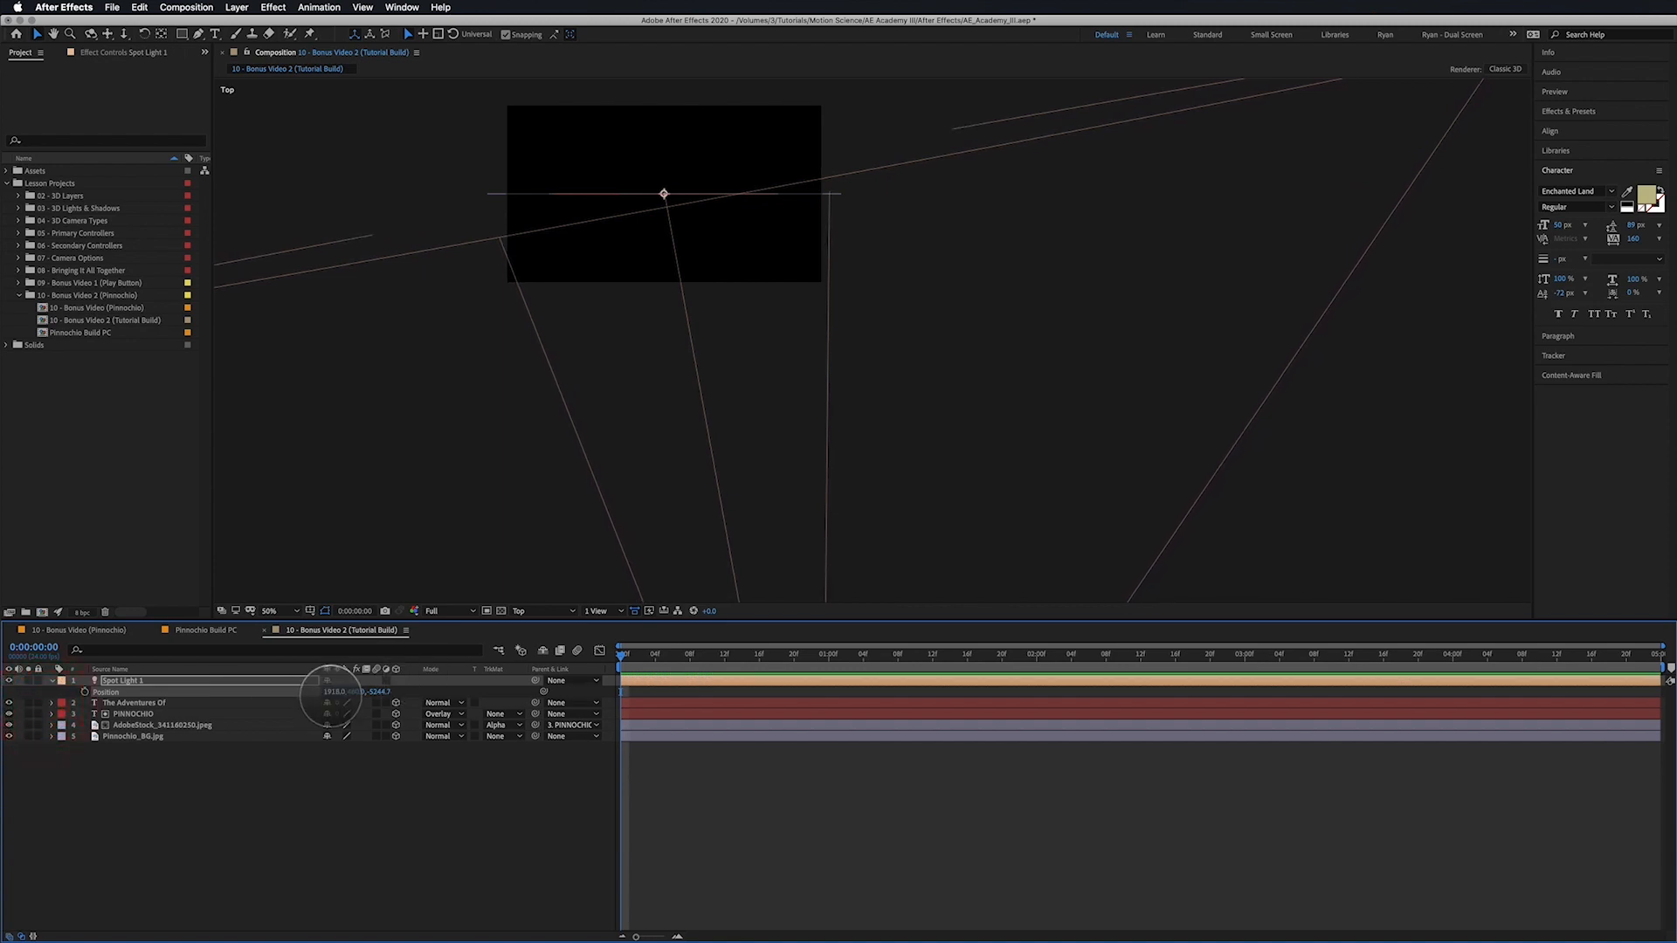
- Shift Spot Light 1 sideways, well beyond the scene's right edge, to an X position of 4023
drag(334, 692, 502, 682)
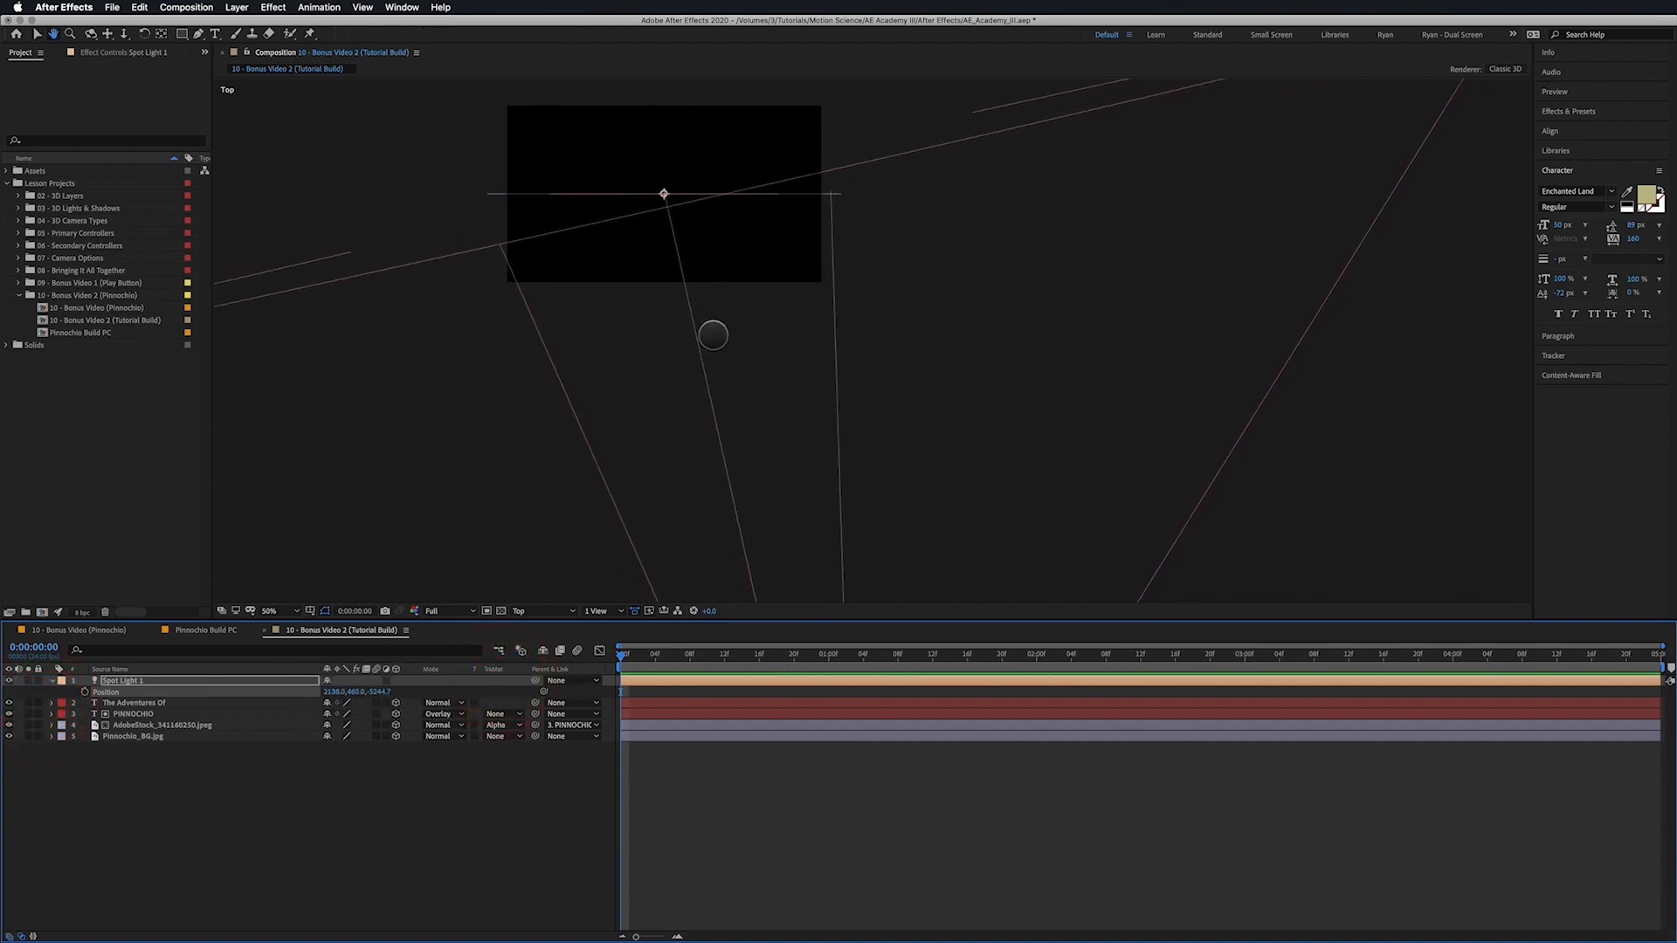
scroll(715, 332, down, 2)
drag(731, 390, 640, 227)
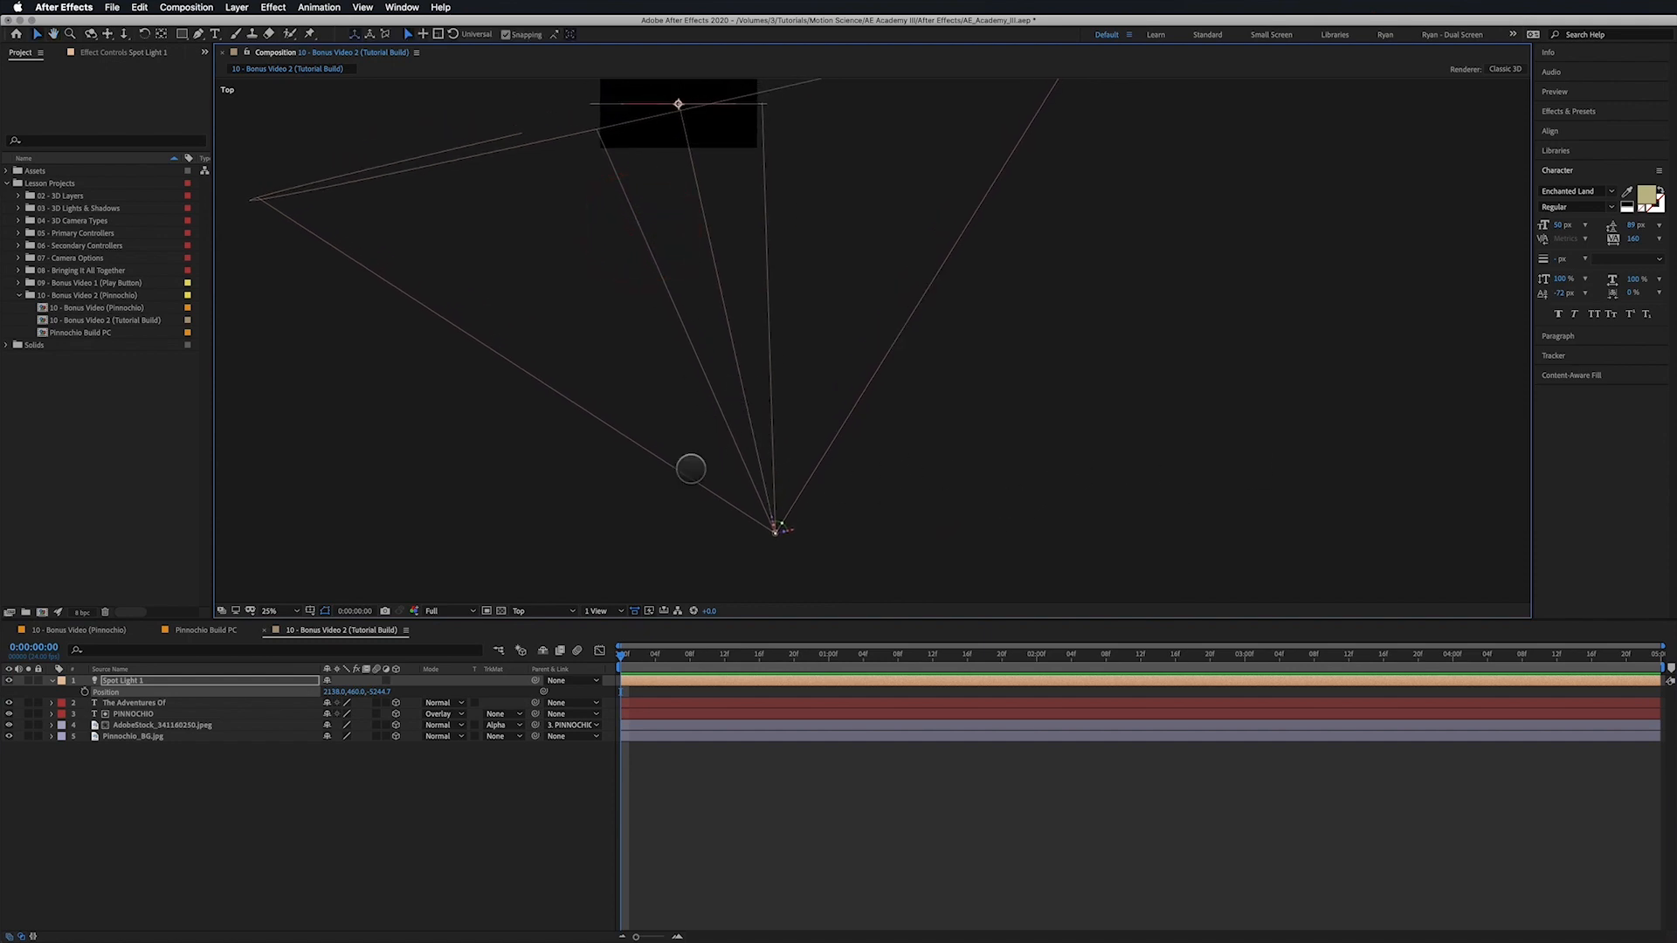
drag(345, 691, 1495, 624)
mouse_move(350, 692)
mouse_down()
mouse_move(374, 693)
mouse_move(338, 702)
mouse_up()
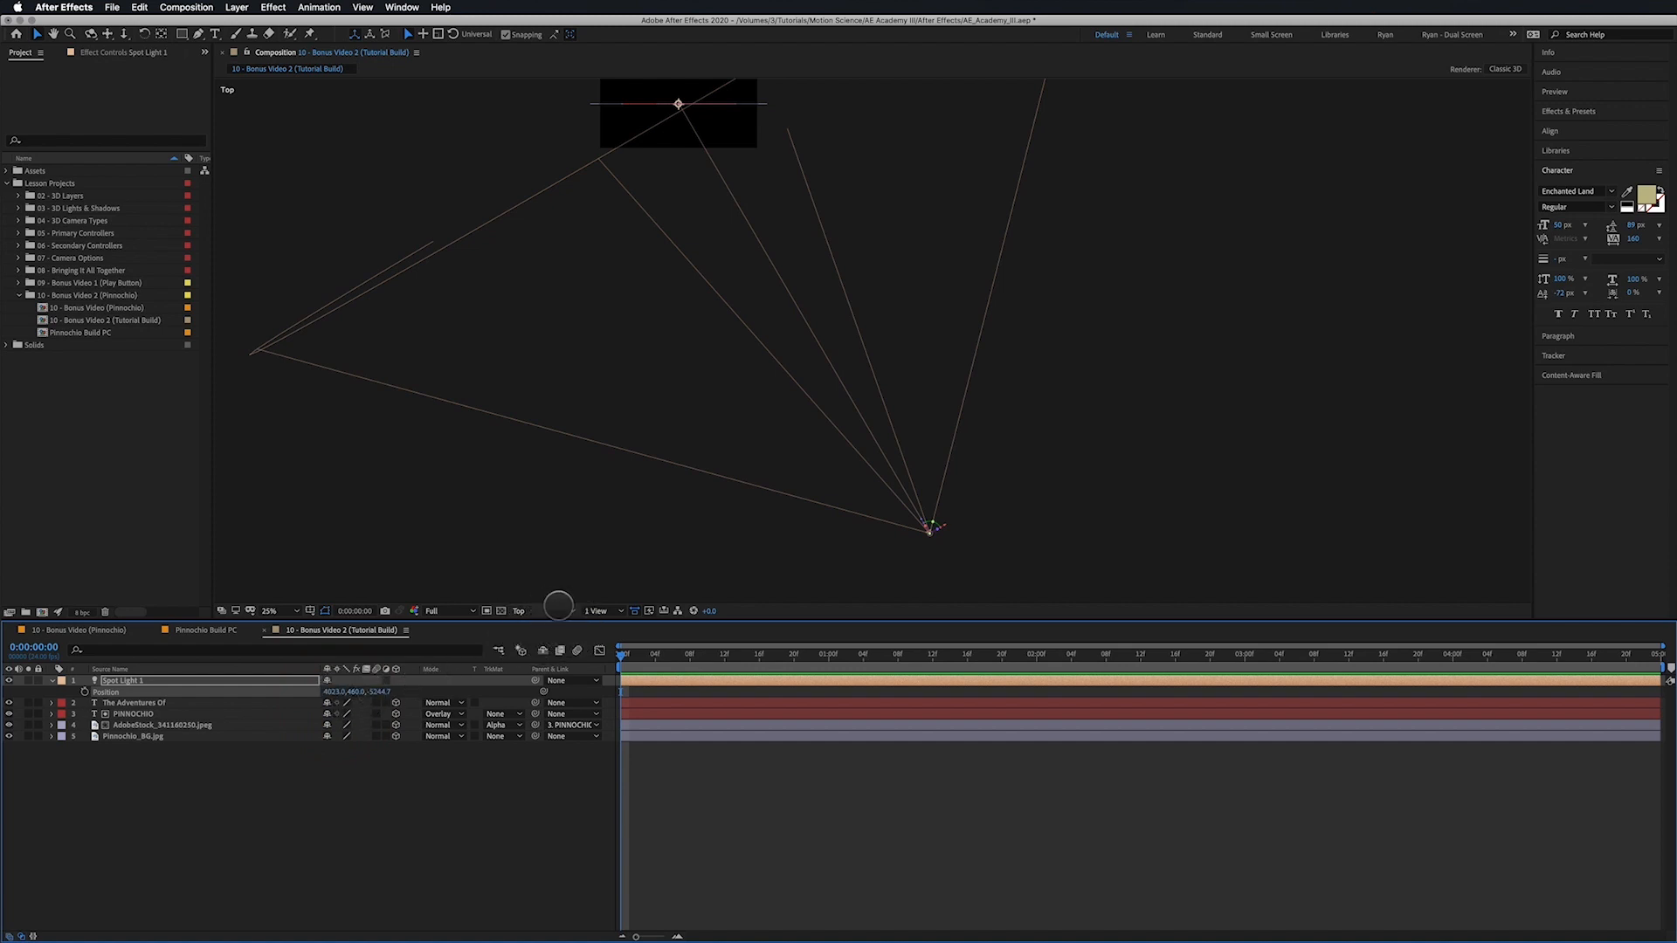
- Return the composition to the Active Camera view with the title scene centred at 100% magnification
click(548, 610)
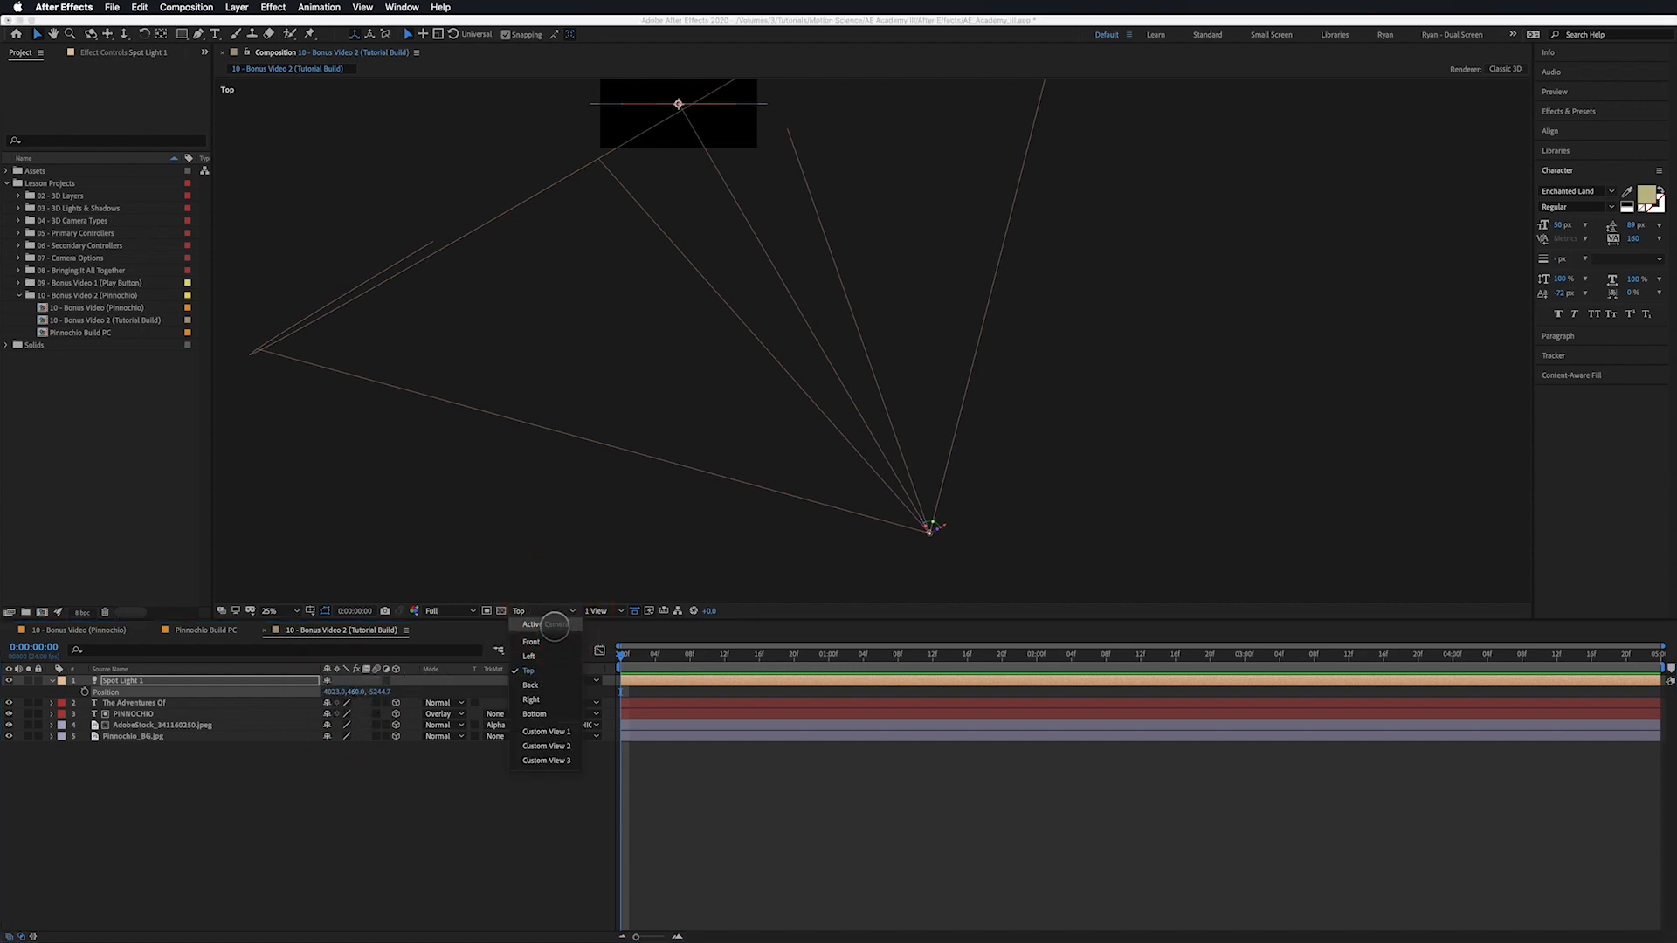
click(545, 624)
drag(779, 545, 768, 535)
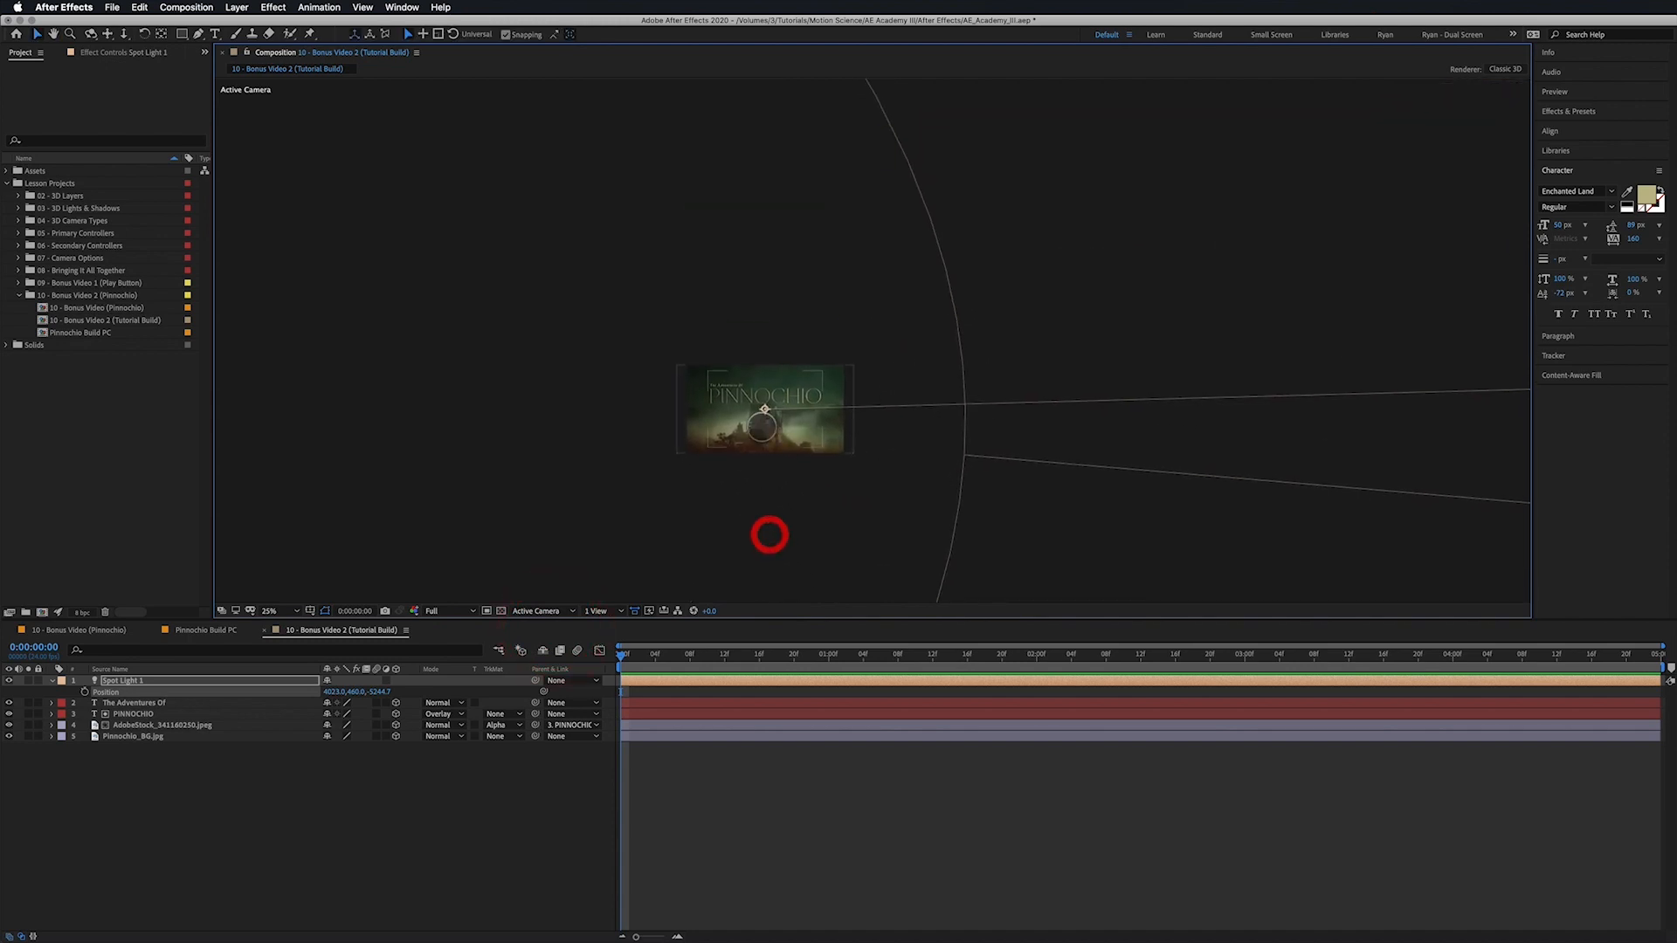
scroll(768, 536, up, 2)
drag(720, 472, 870, 289)
drag(804, 270, 899, 352)
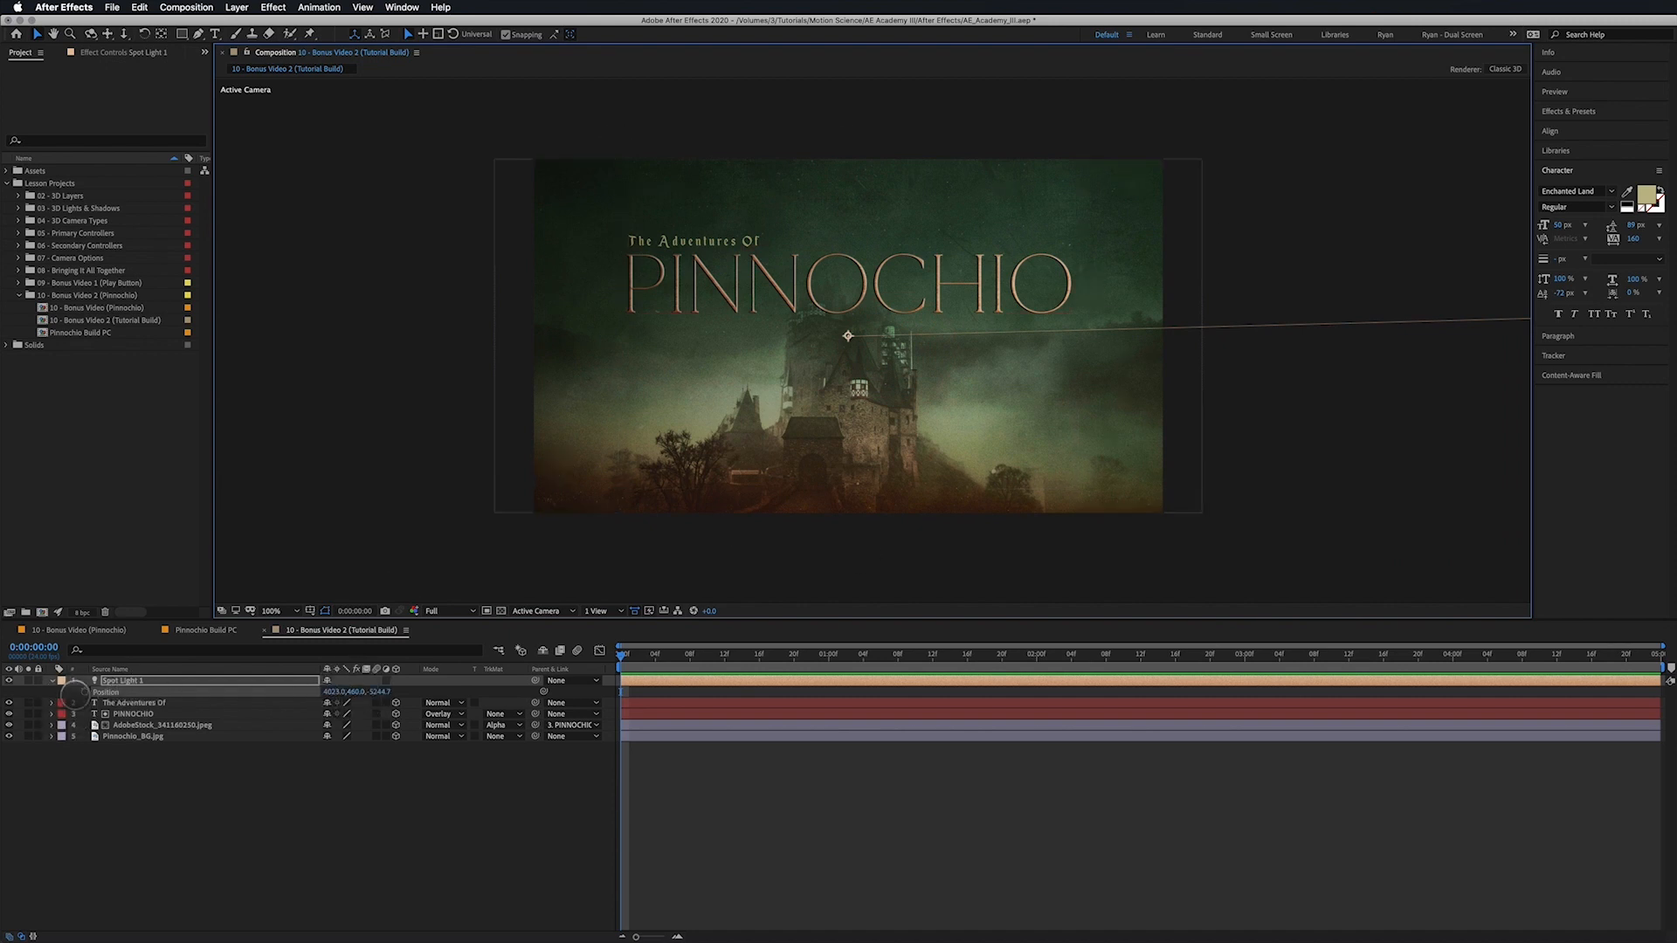
- Reveal Spot Light 1's Light Options and set Cone Angle to 20° and Cone Feather to 100%
click(124, 680)
key(shift+a)
key(shift+a)
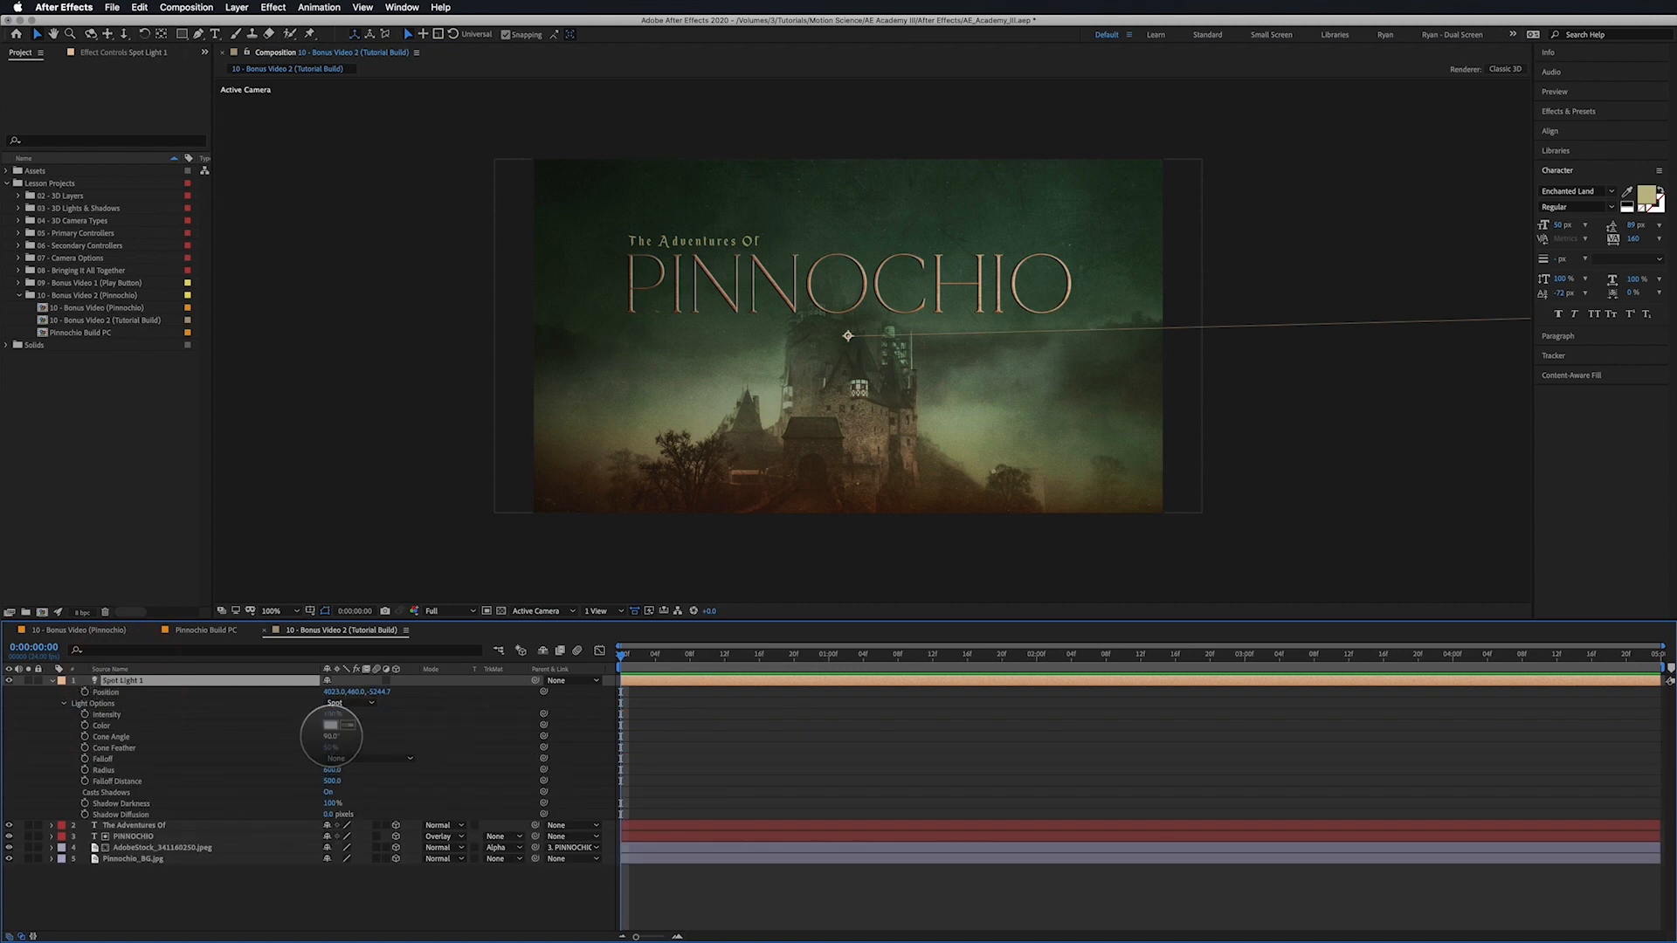
click(297, 738)
drag(297, 739, 780, 720)
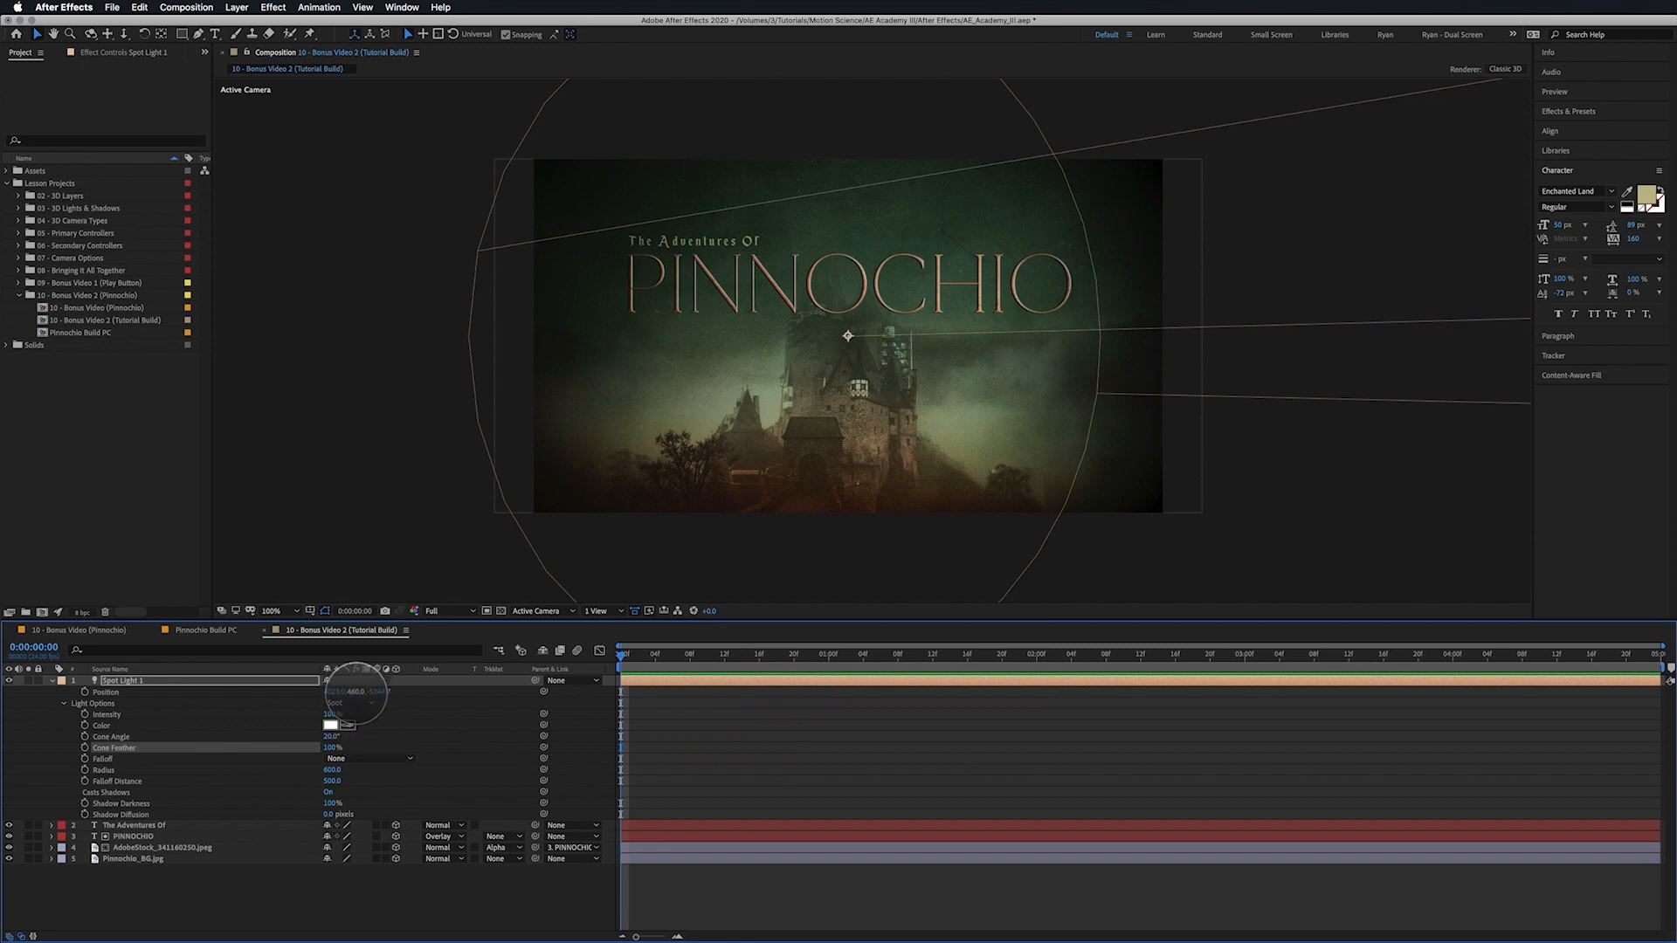
- Raise Spot Light 1 above the scene to a Y position of about -909 and collapse its properties
drag(360, 692, 66, 699)
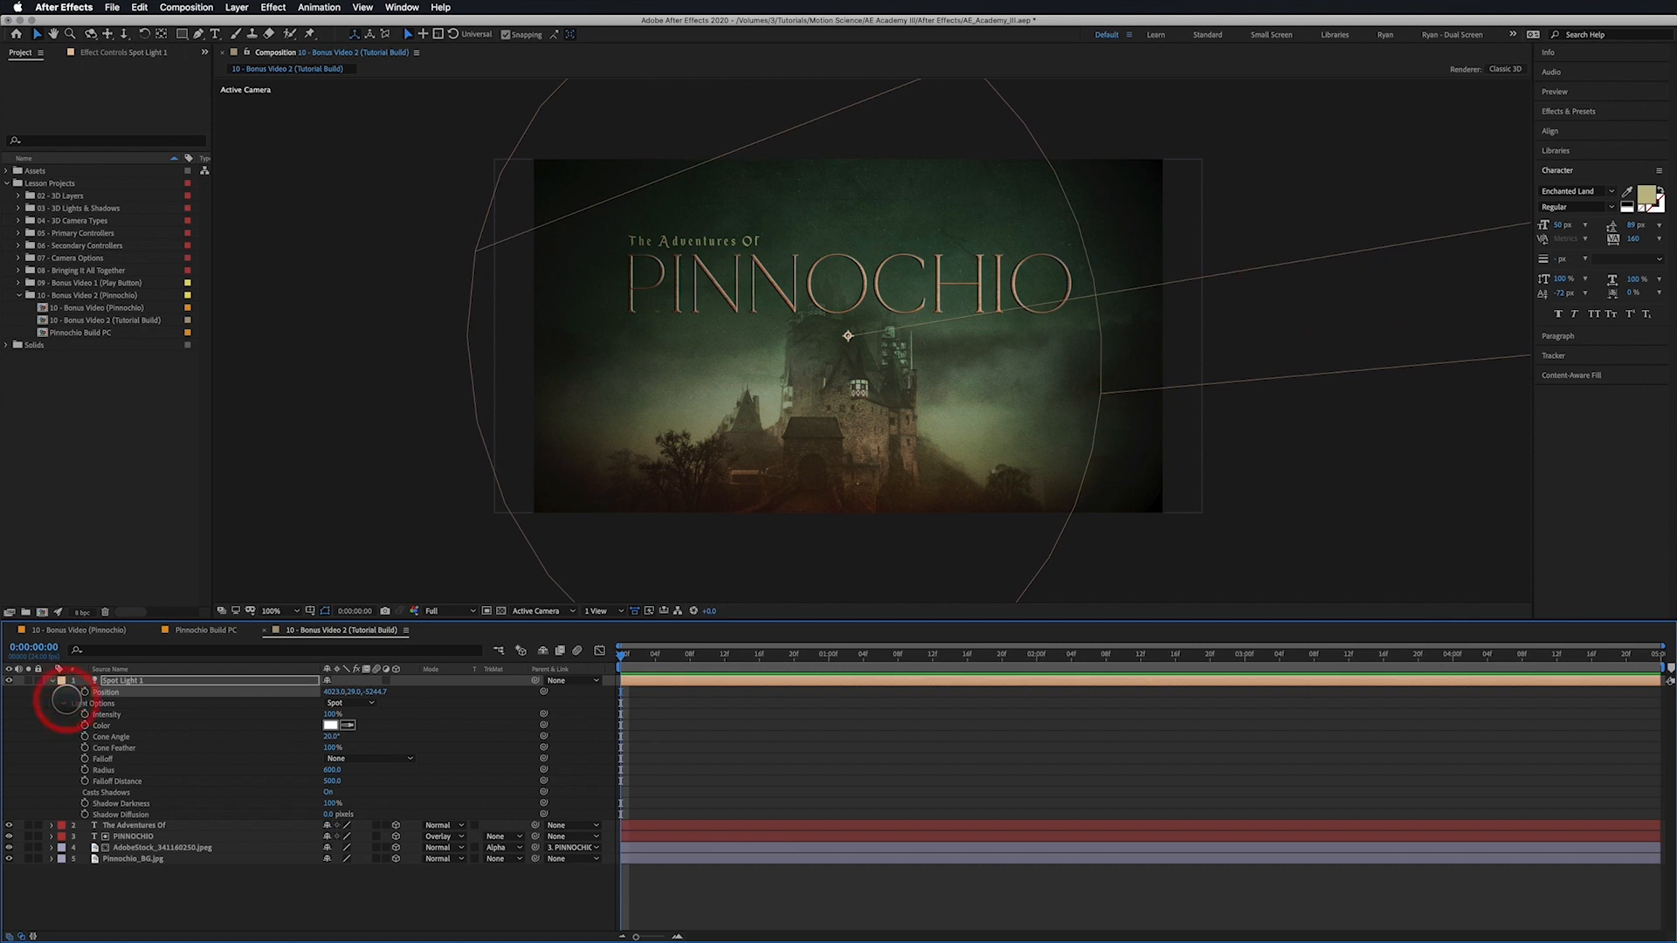
drag(352, 694, 79, 699)
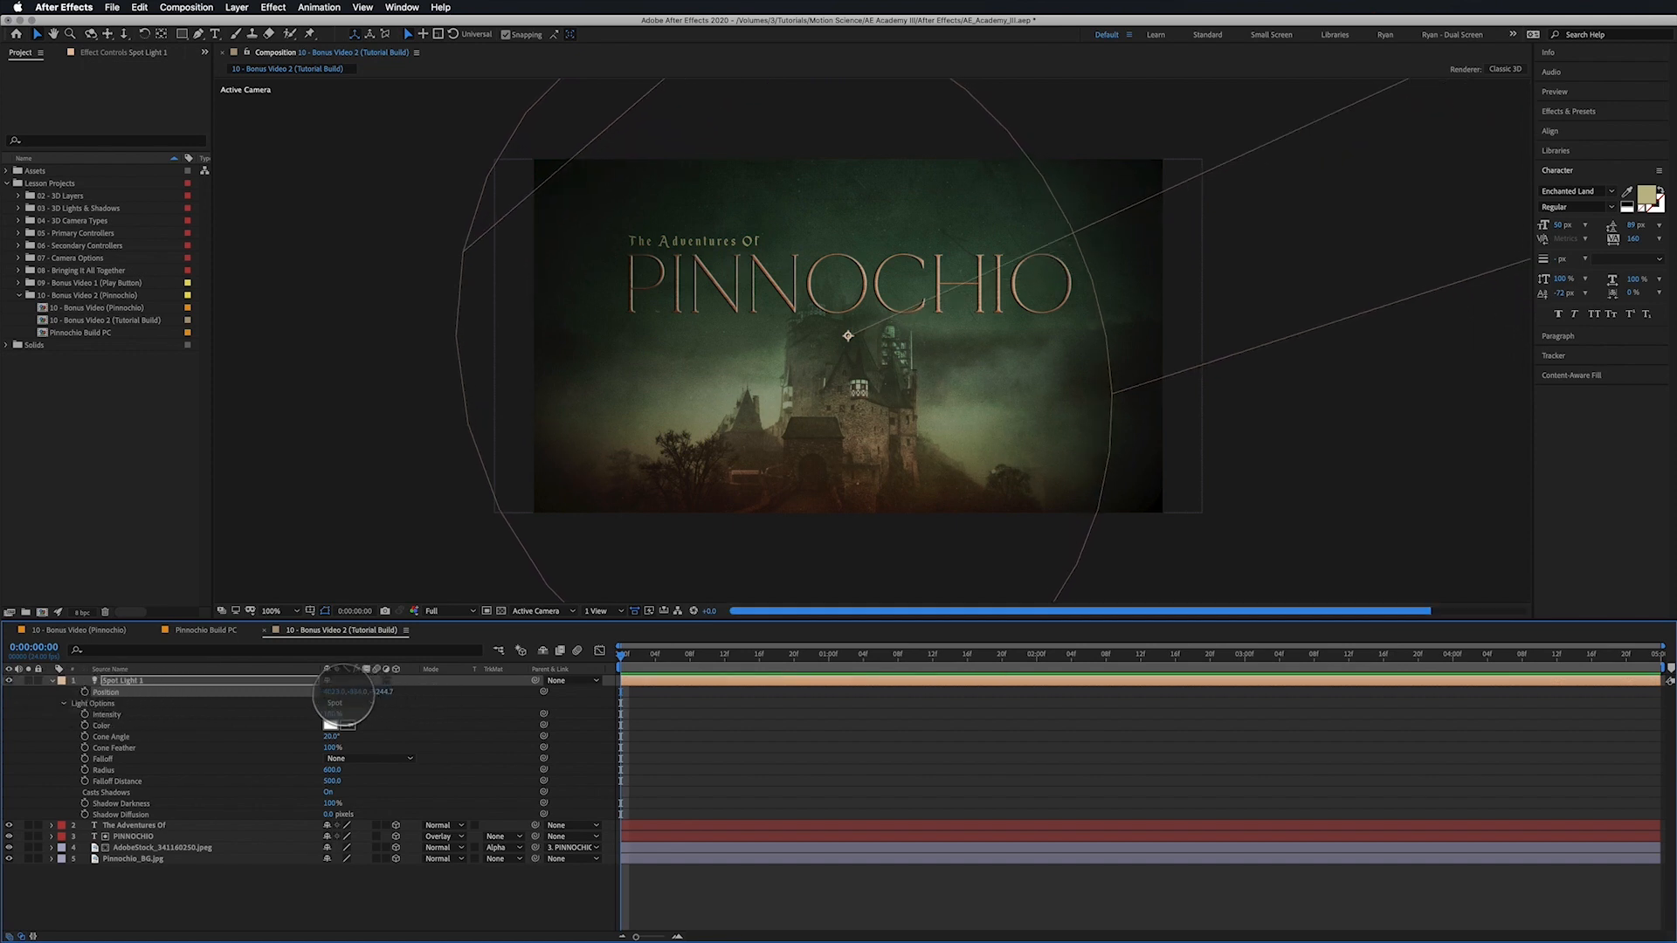
drag(337, 693, 331, 696)
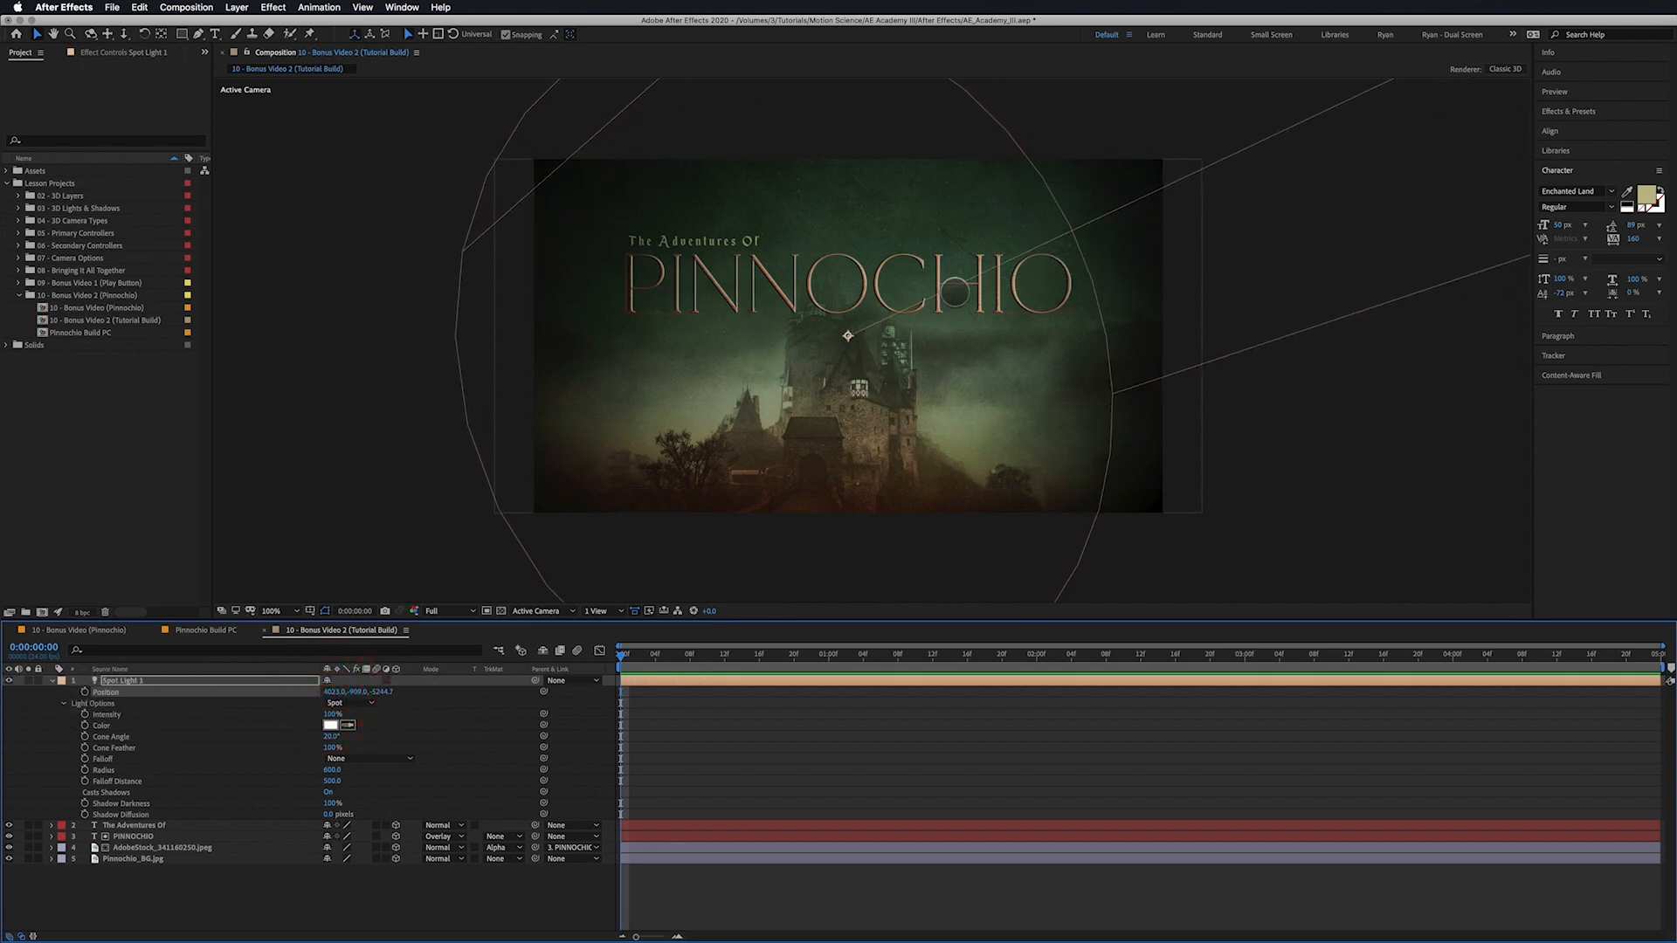
click(1378, 381)
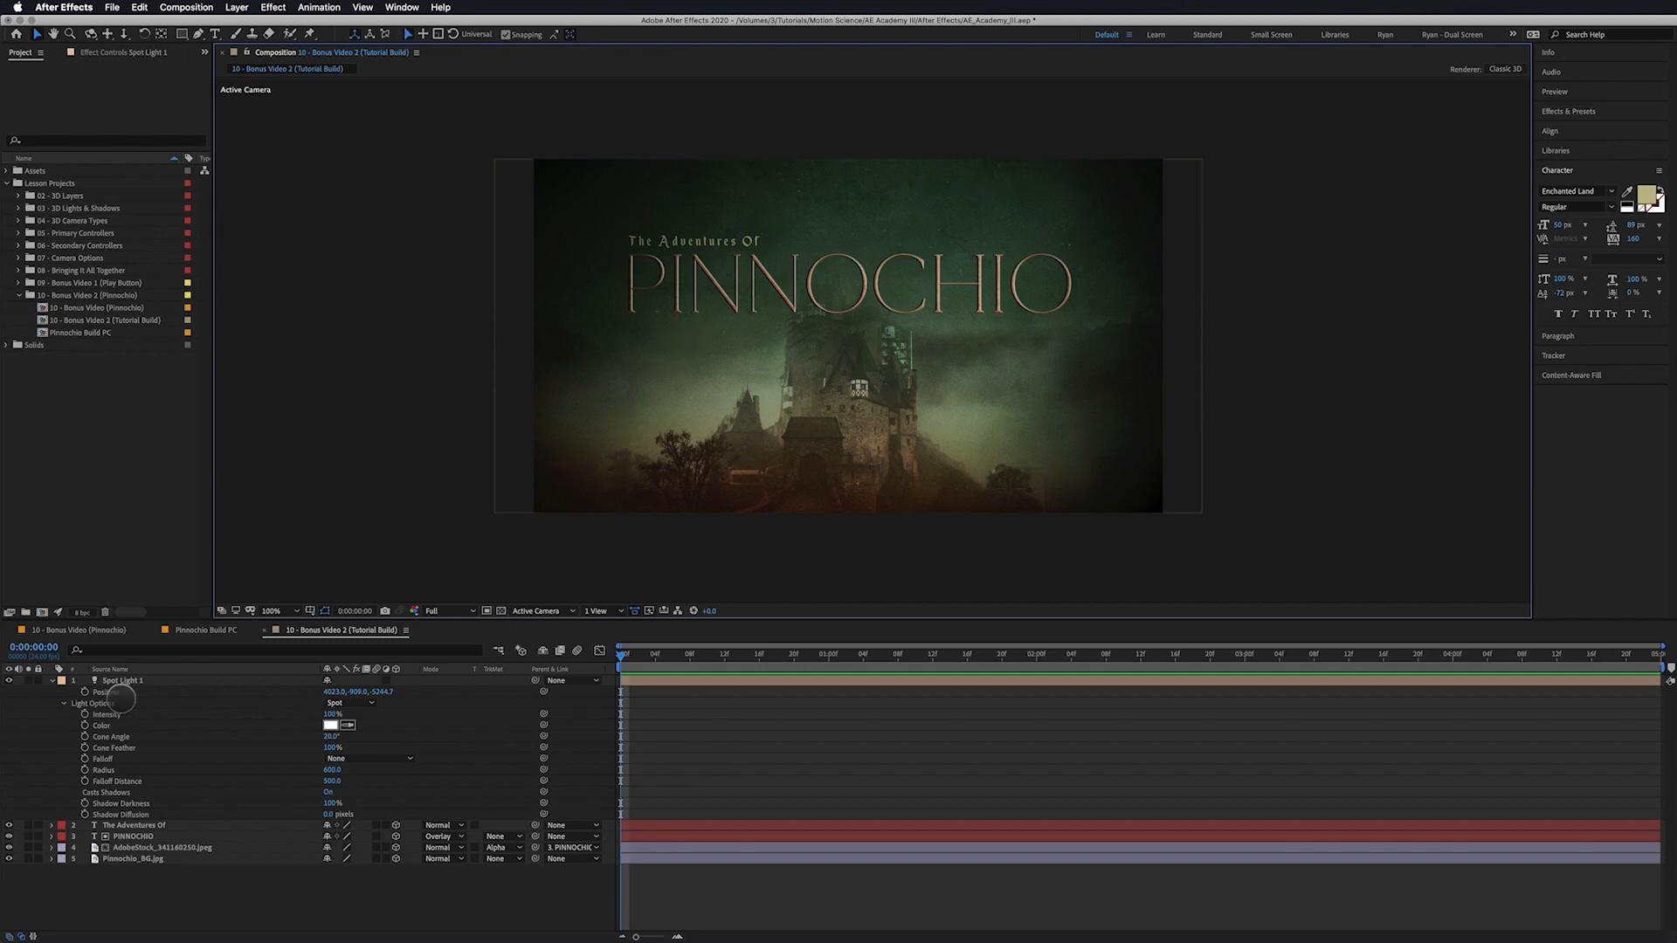
click(51, 681)
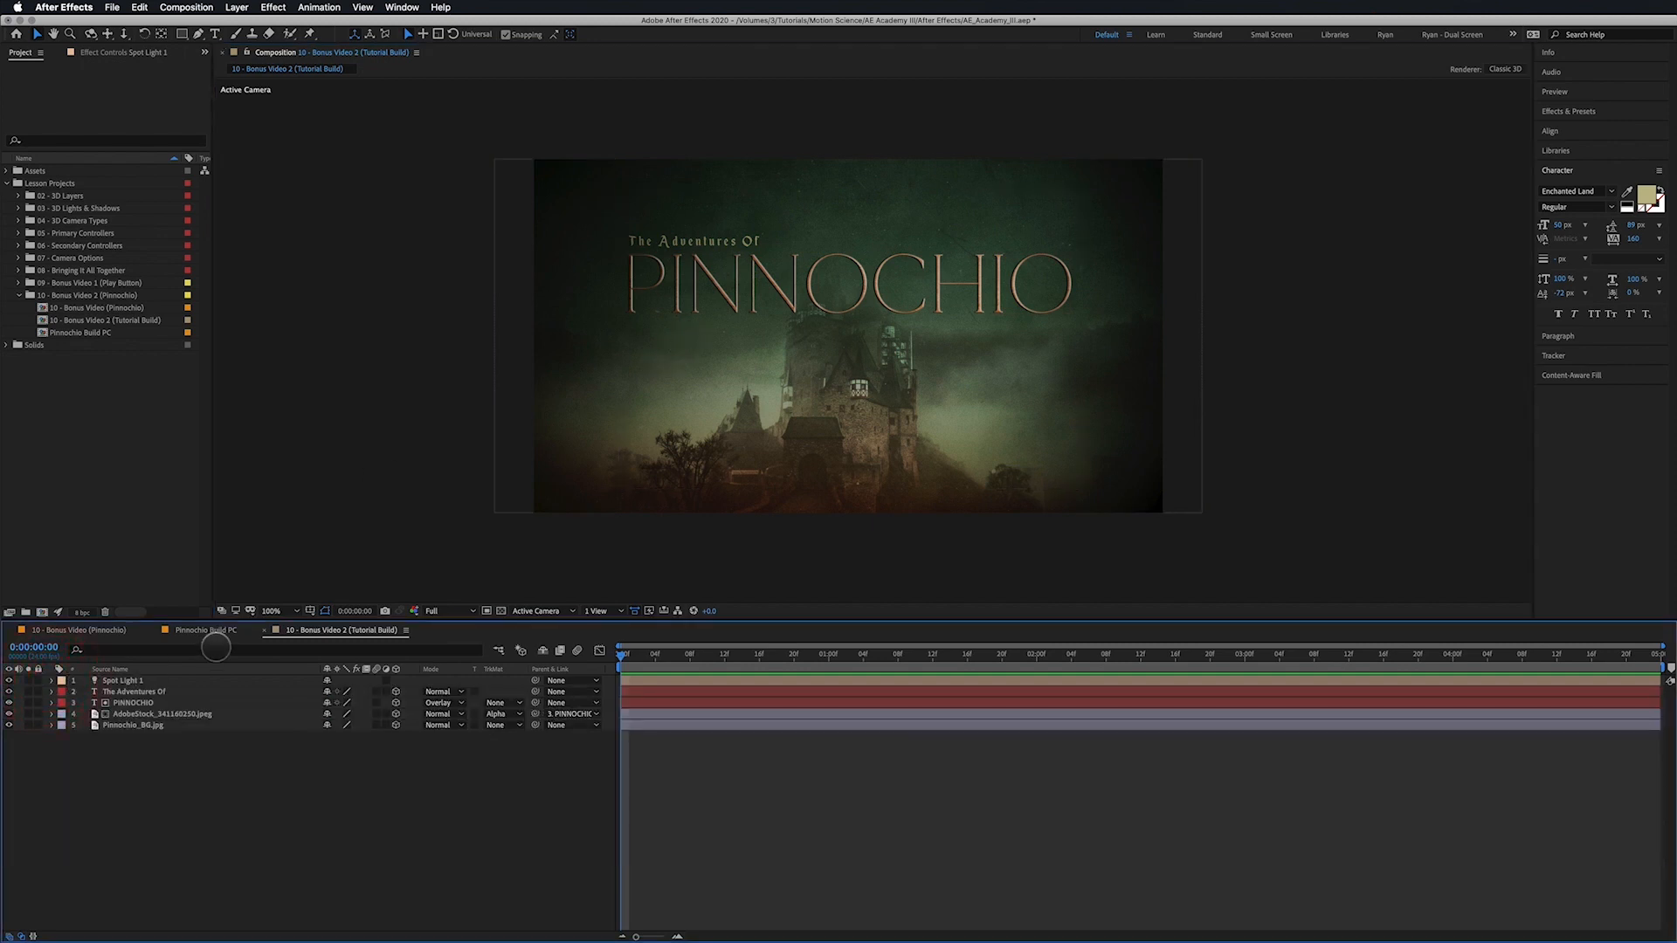
- Reveal Spot Light 1's Light Options and set Falloff to Inverse Square Clamped
click(115, 680)
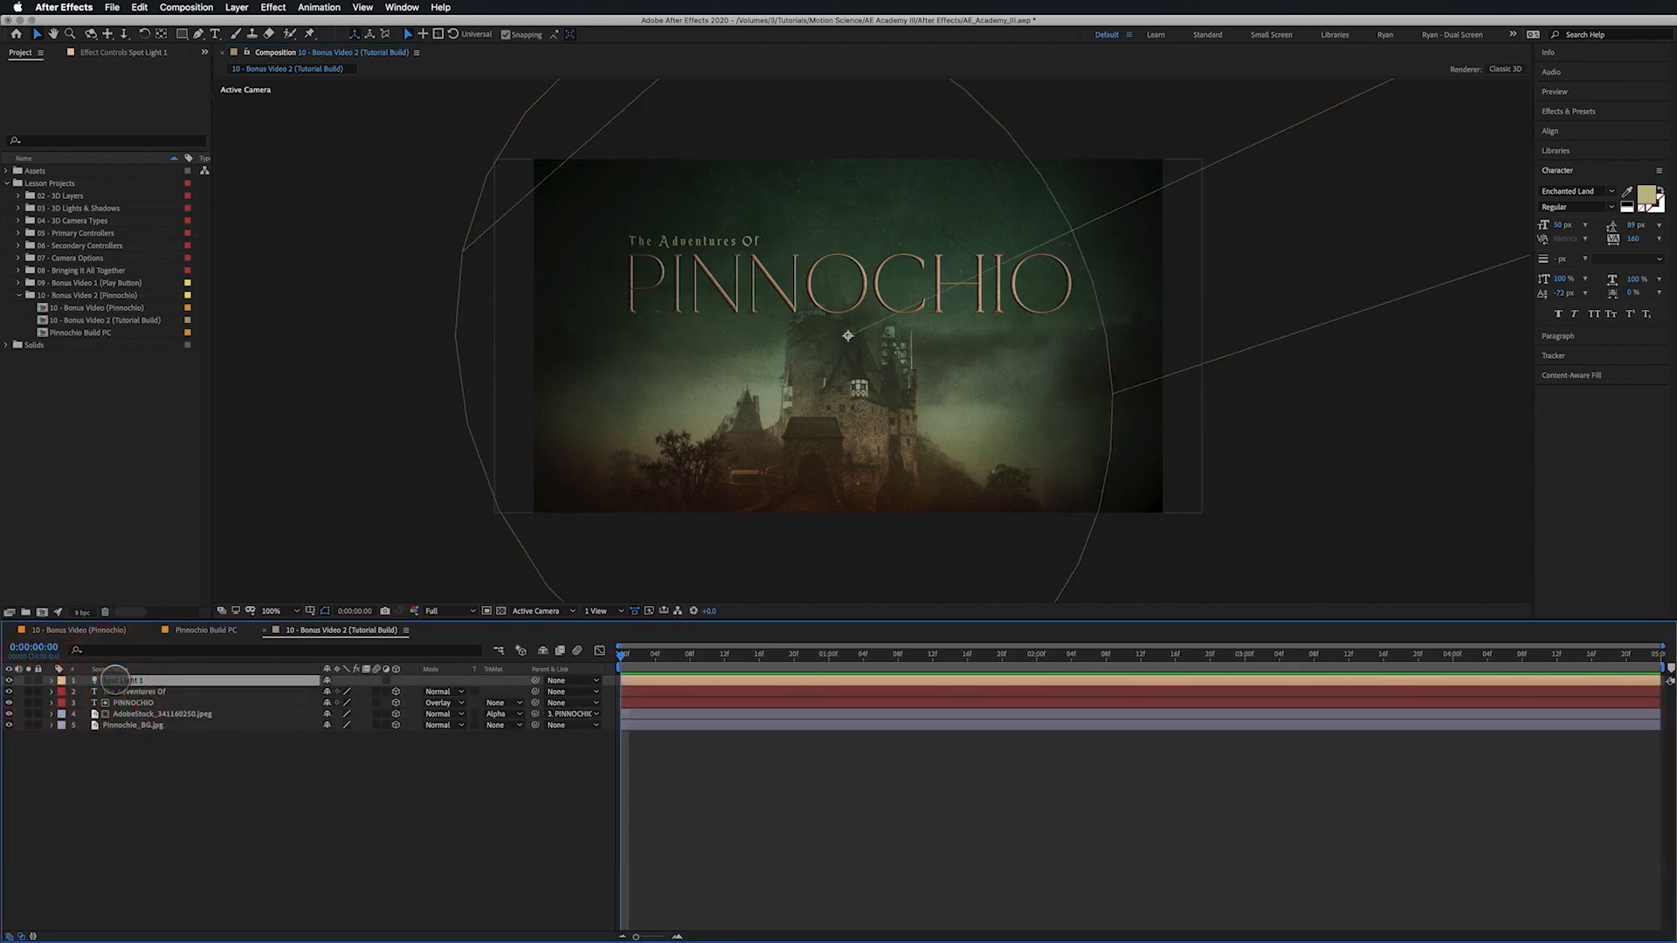
key(a)
key(a)
click(343, 747)
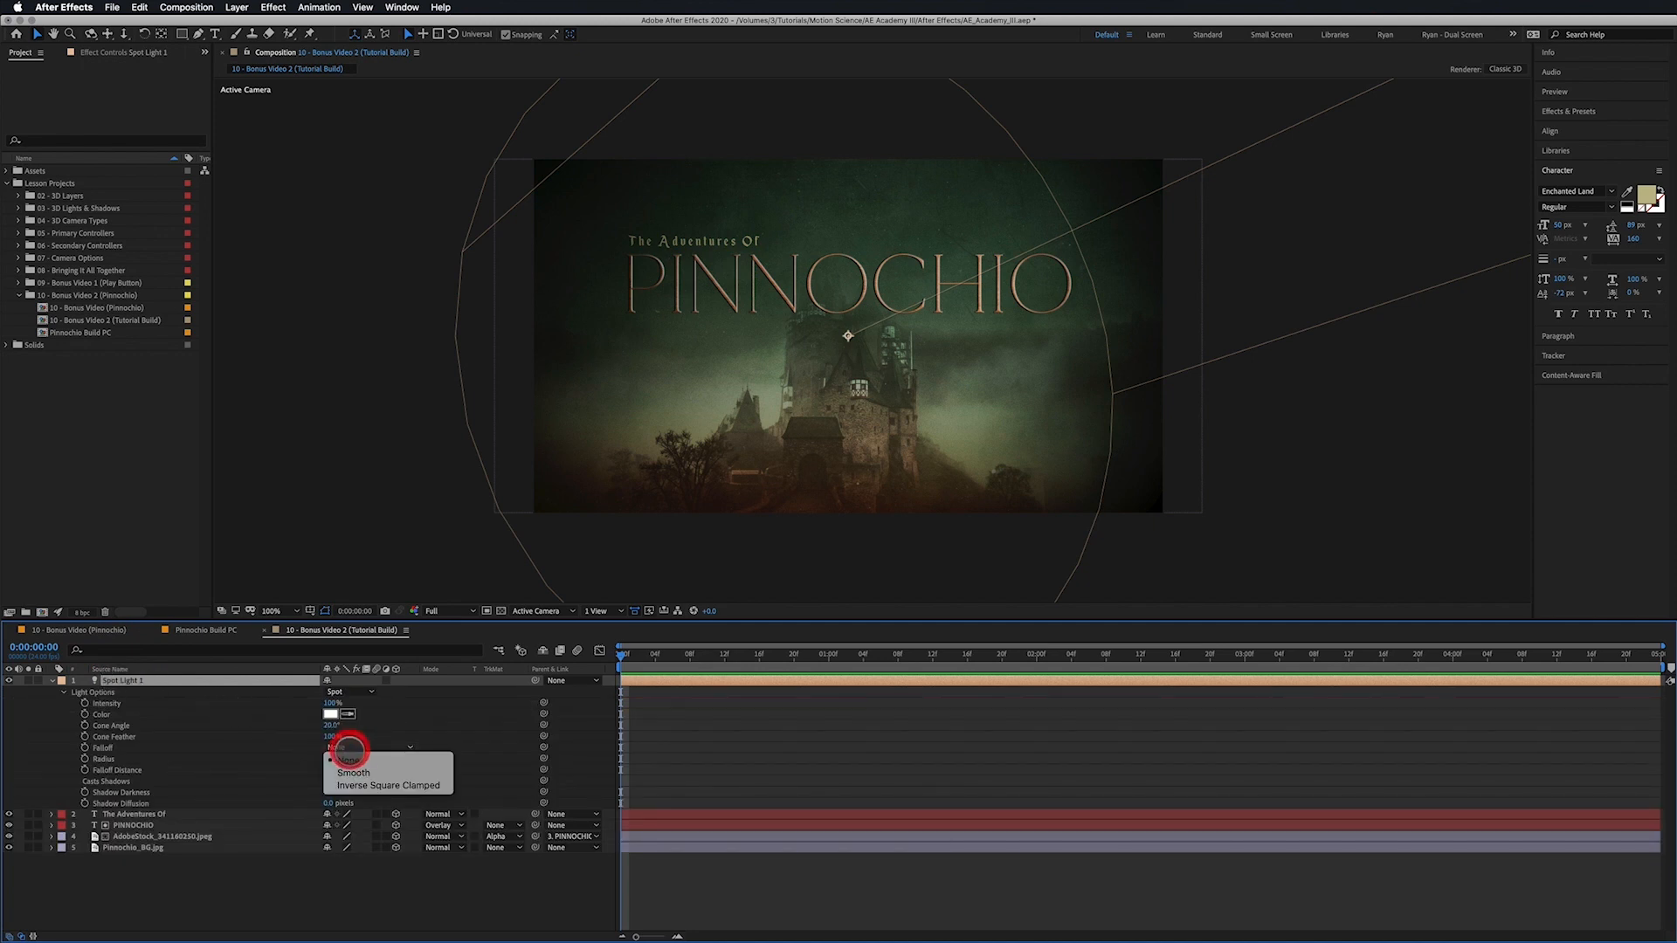
click(353, 785)
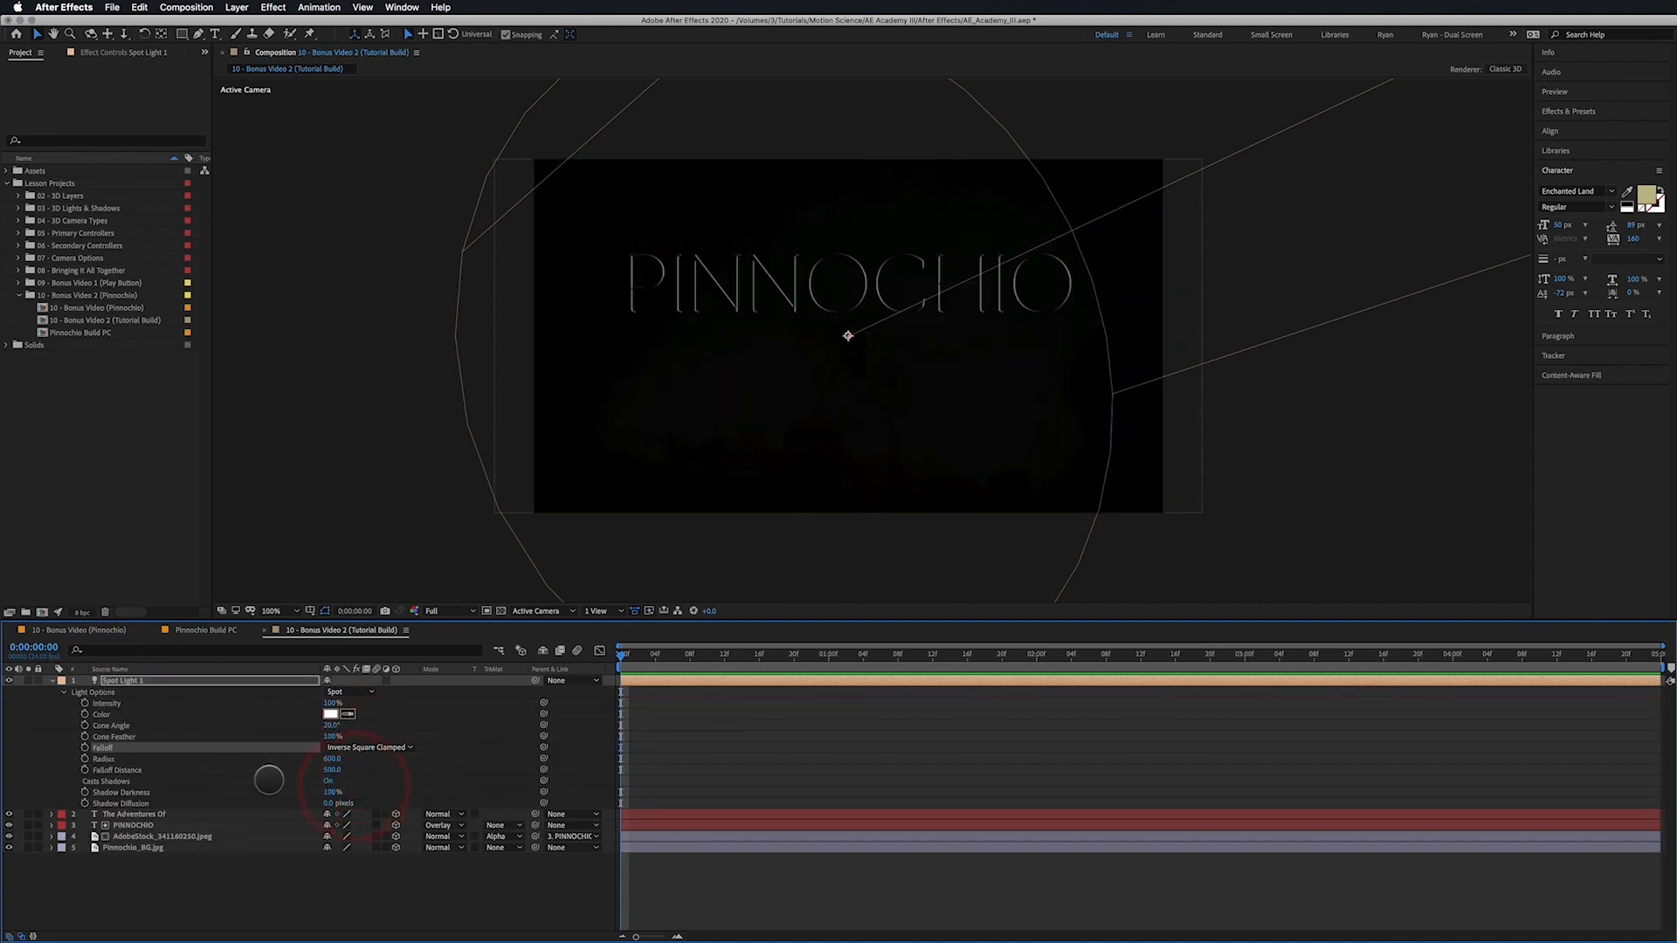
- Increase Spot Light 1's falloff Radius to 1587 and set its Intensity to 200%
drag(327, 758, 977, 760)
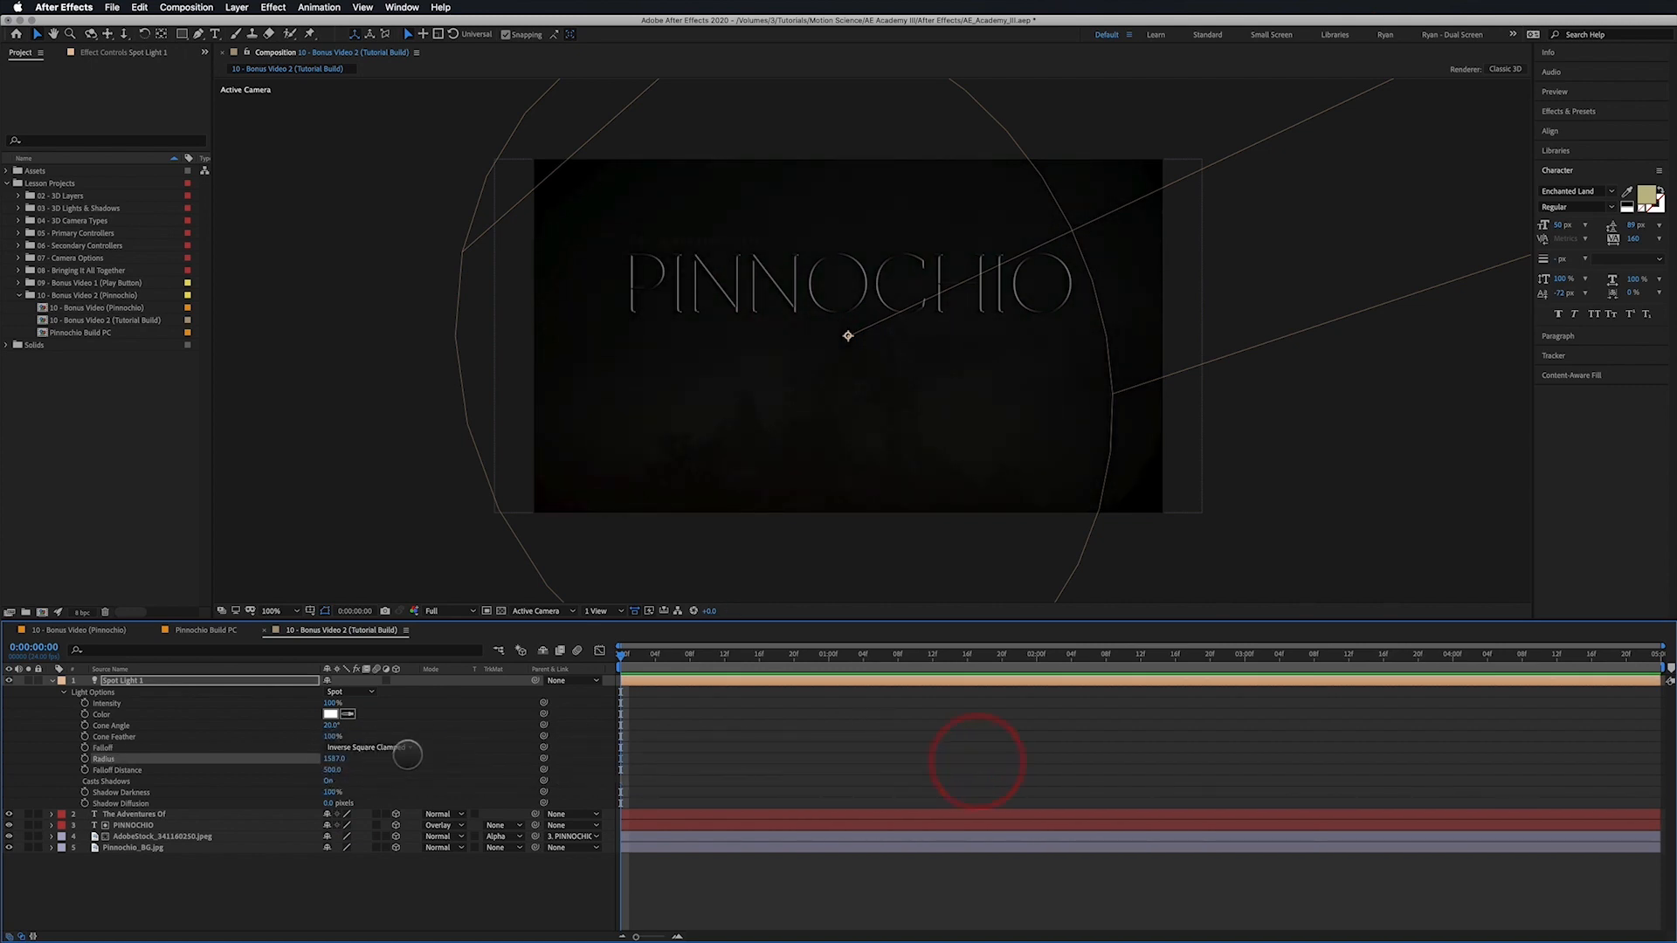
click(331, 703)
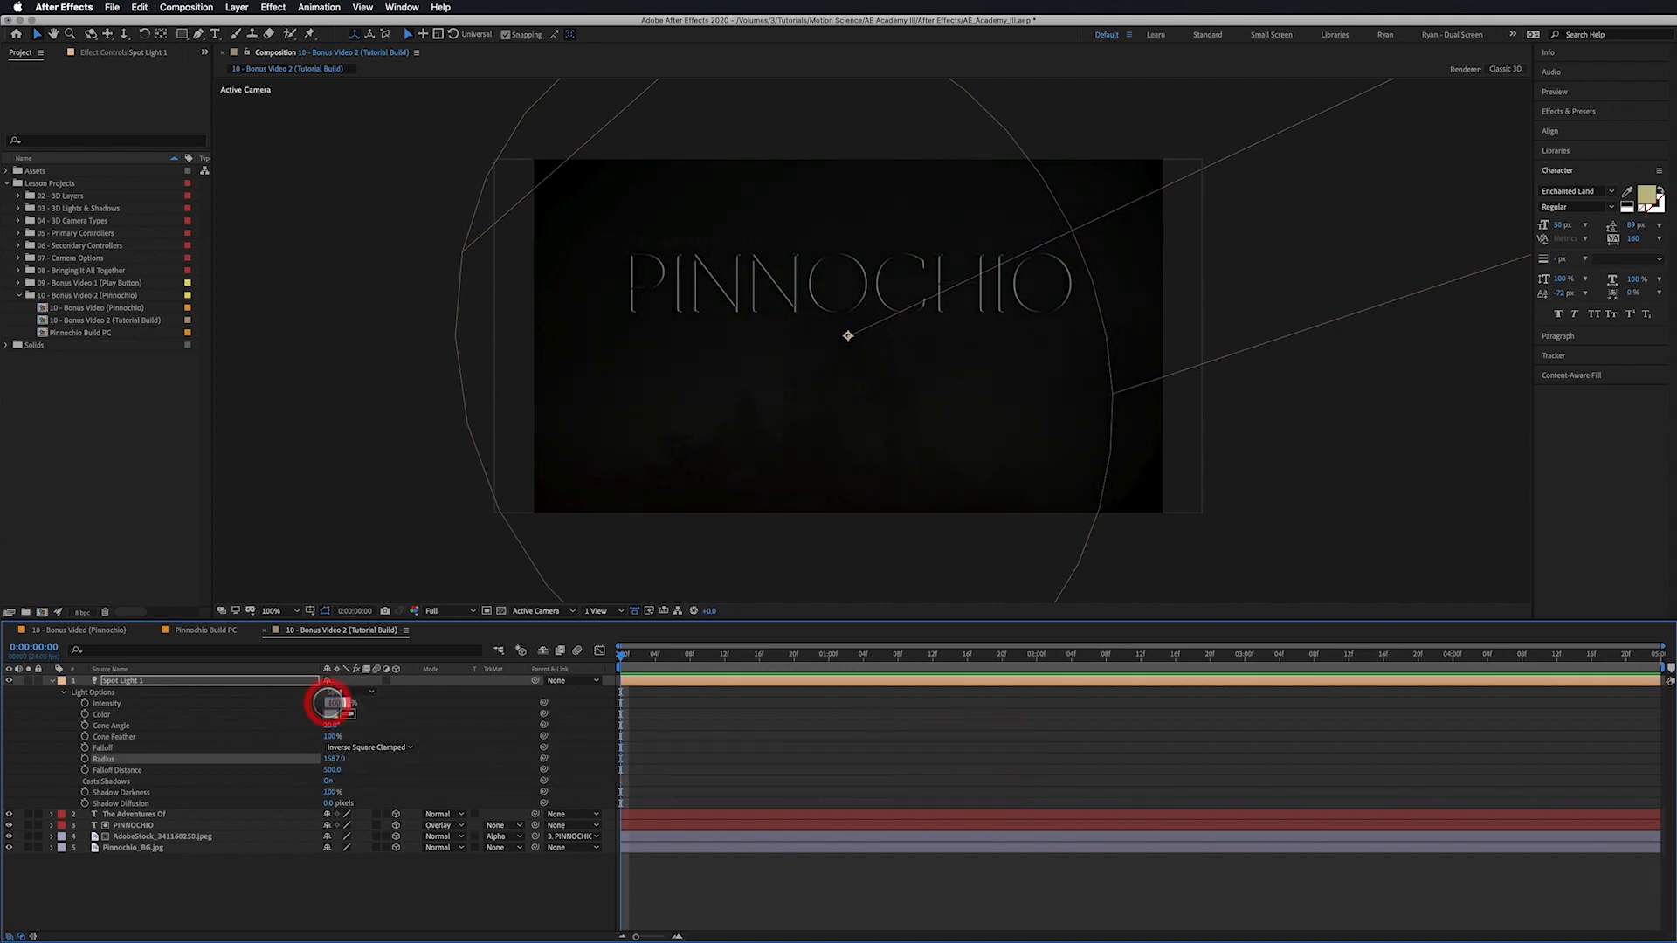
text(200)
key(XF86AudioMute)
key(Return)
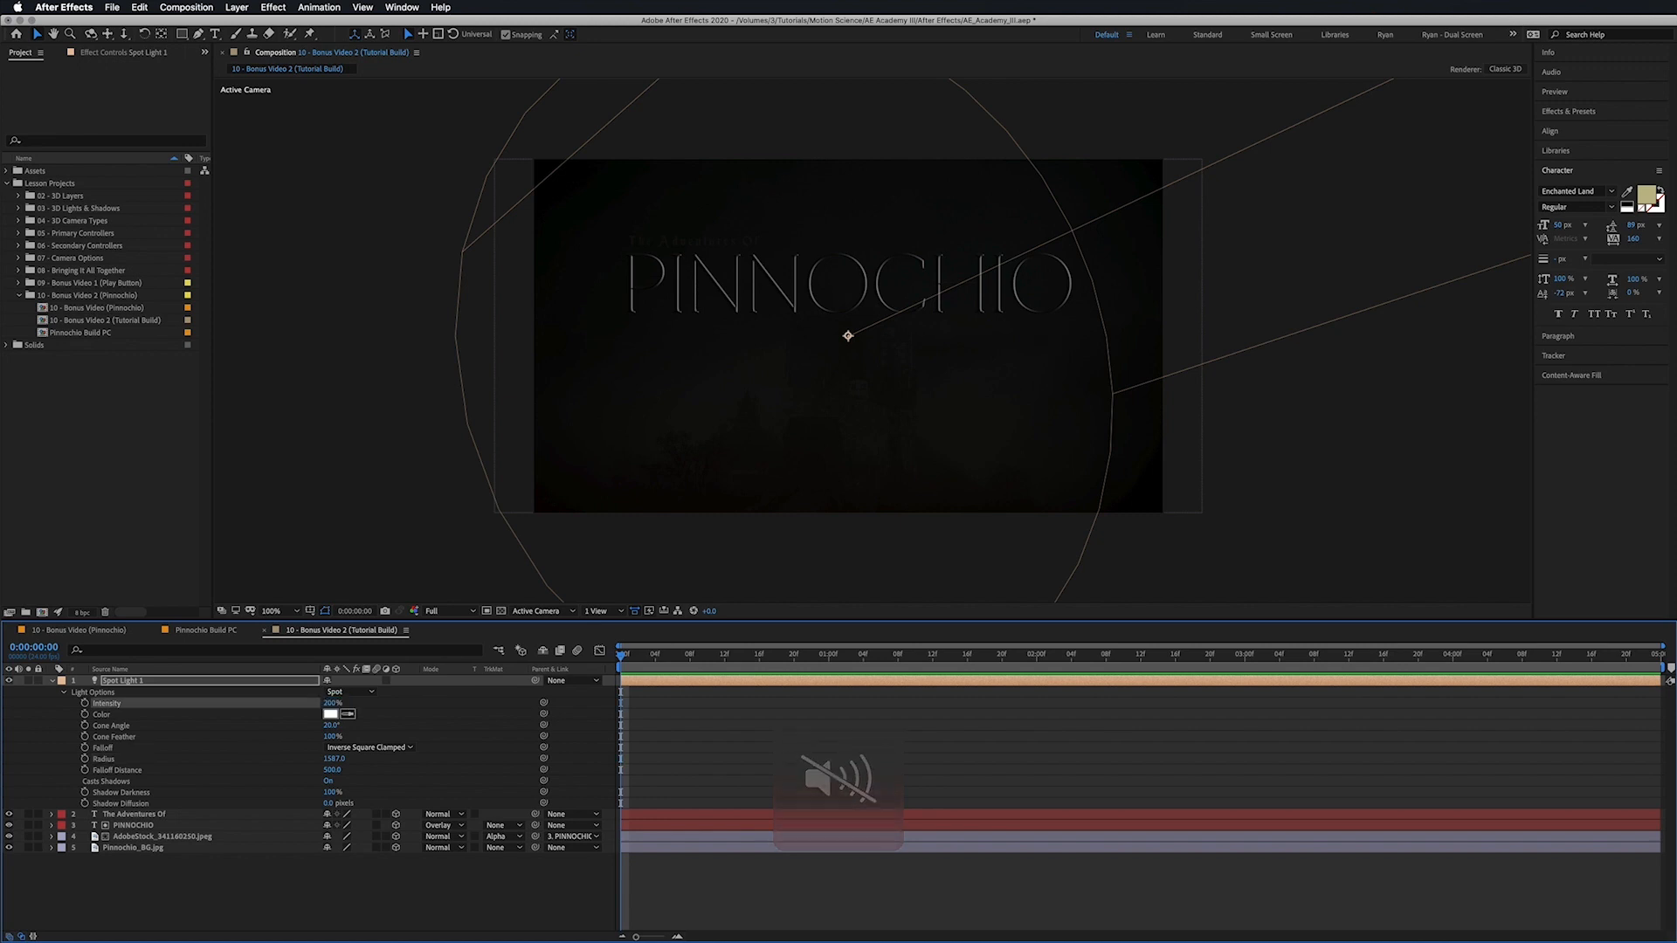
- Raise Spot Light 1's Radius to 4244 and its Falloff Distance to 1787, leaving the layer deselected
drag(333, 756, 1227, 718)
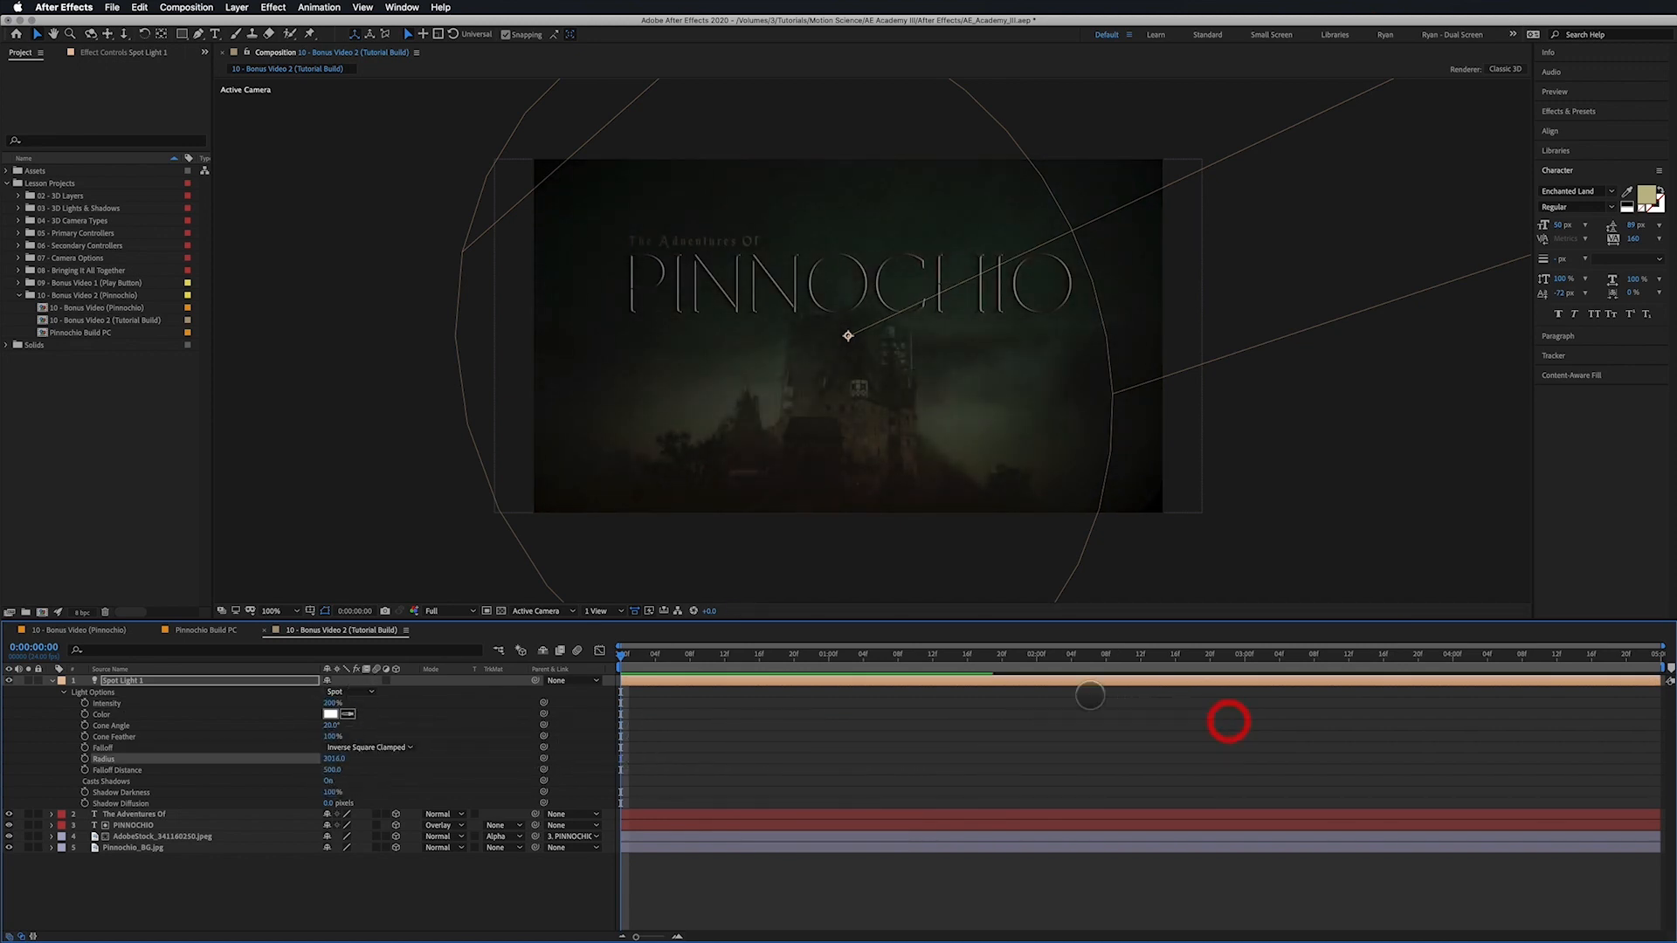
drag(333, 758, 1072, 701)
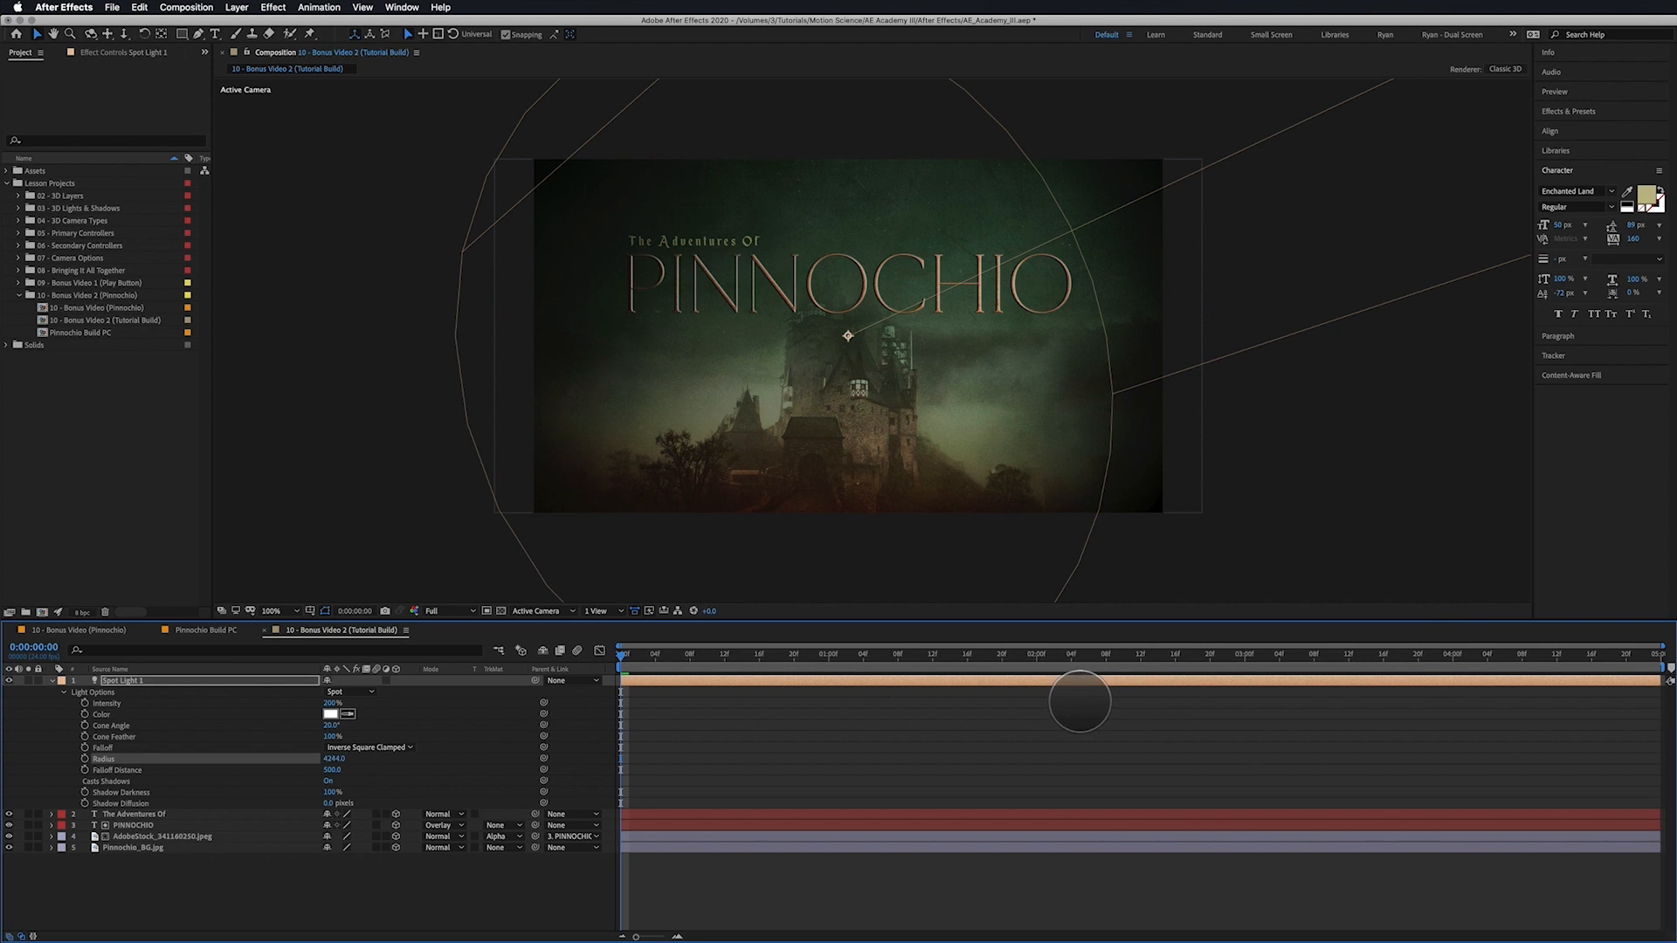
drag(332, 770, 1090, 687)
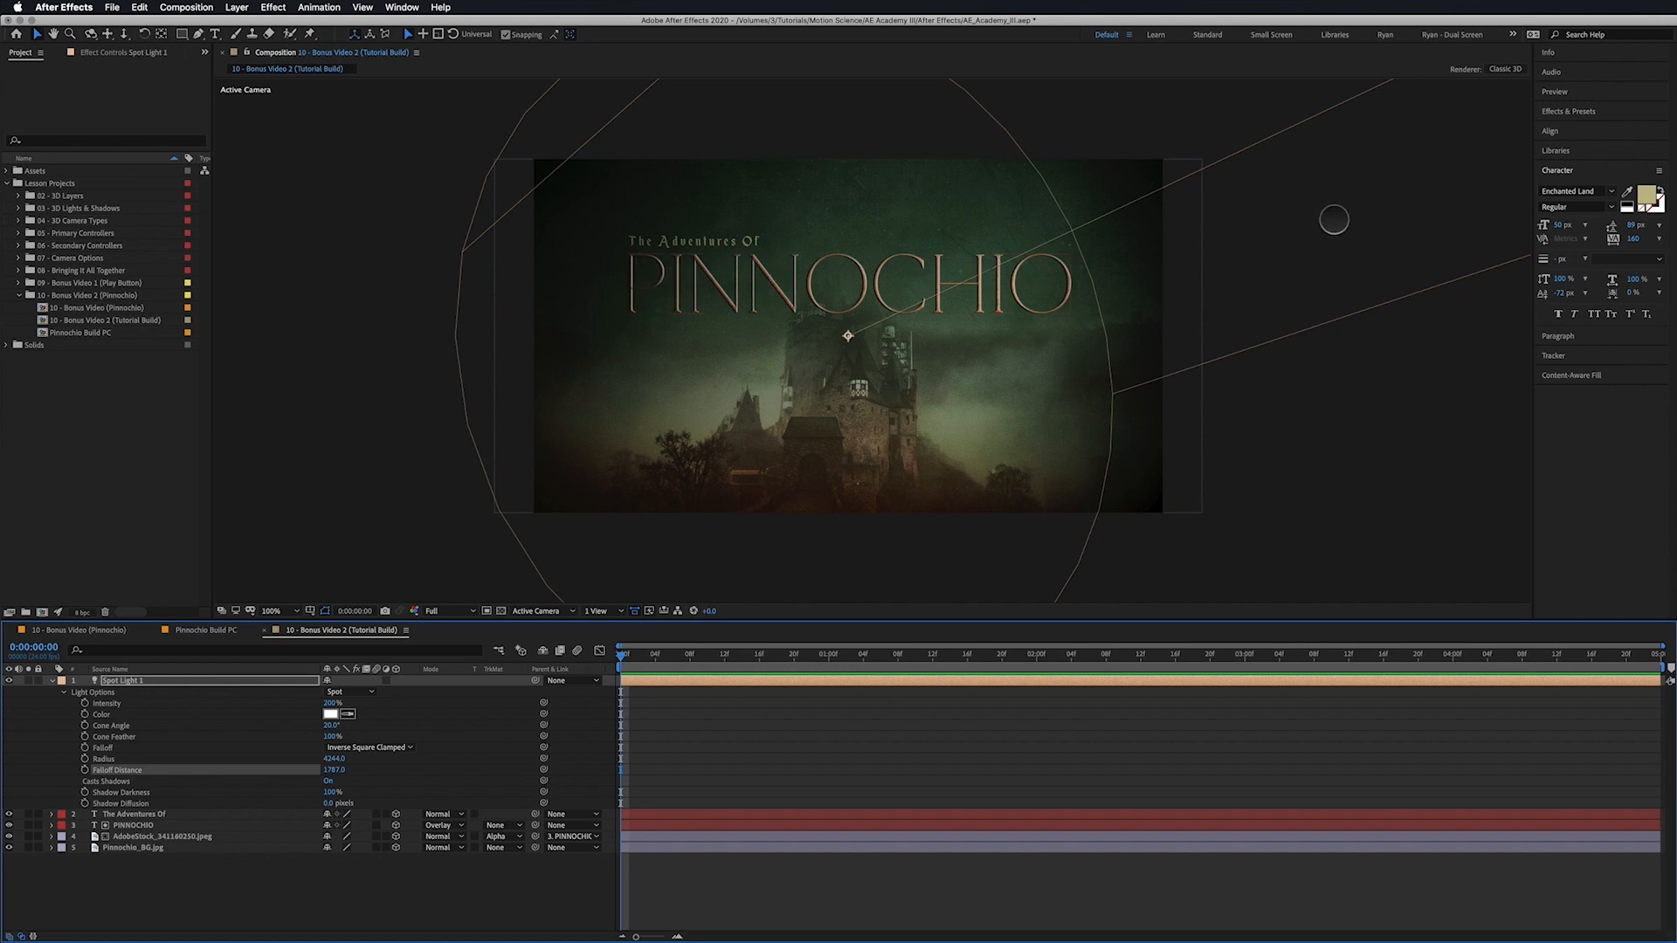
click(1333, 219)
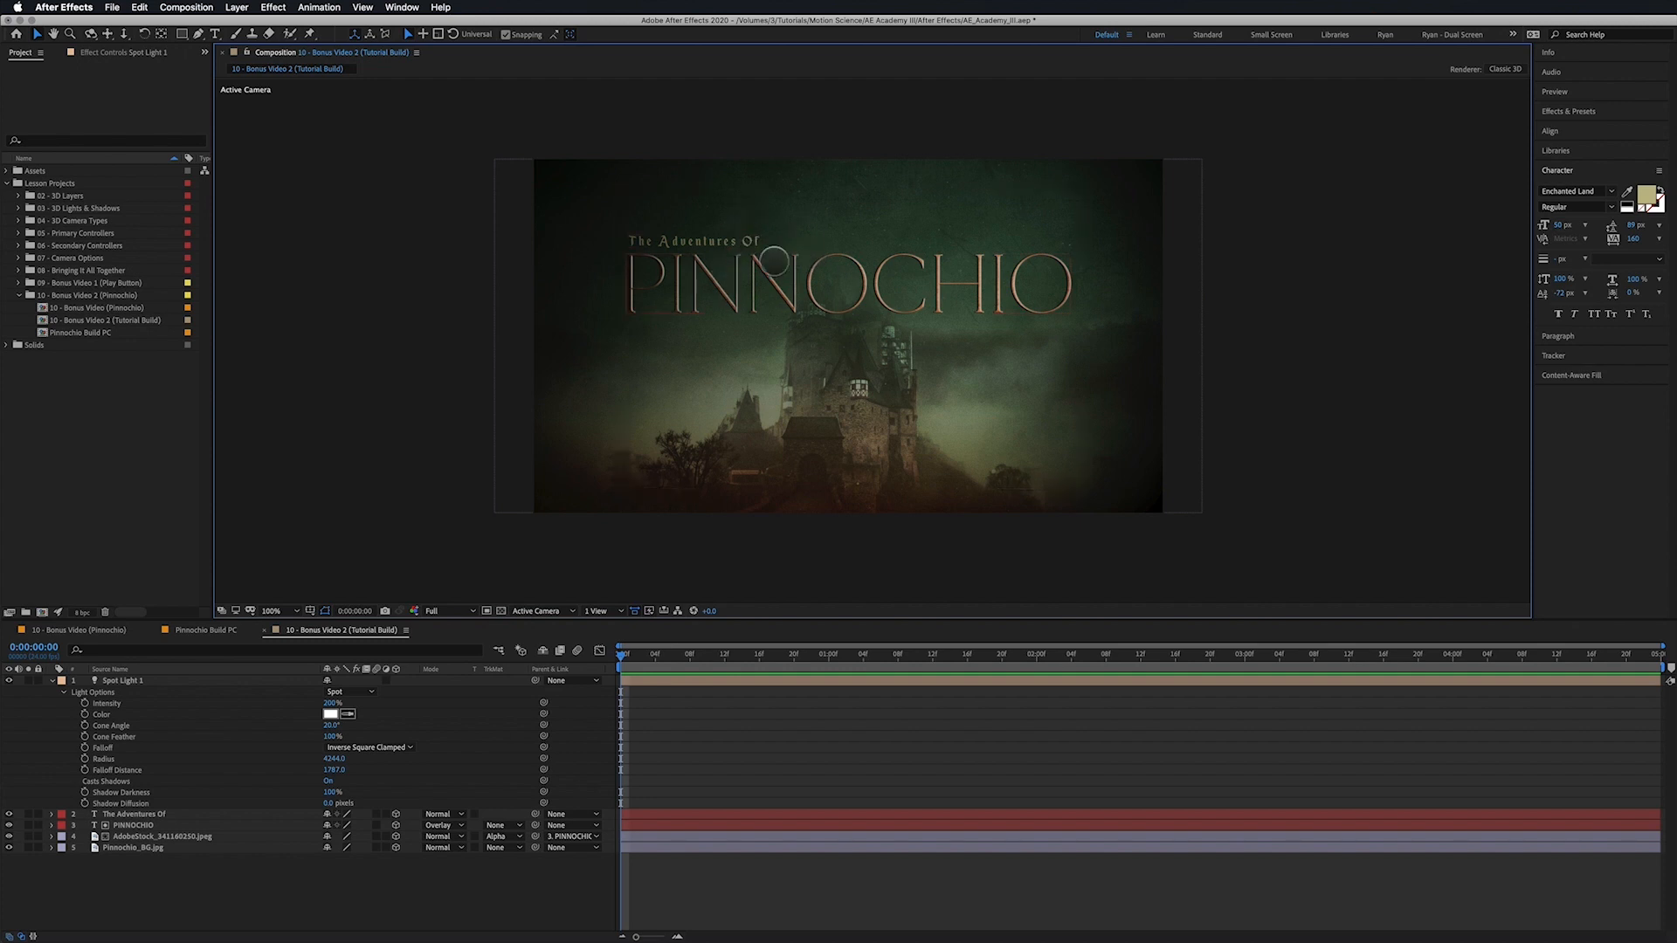
- Reveal Material Options for the PINNOCHIO and wood texture layers and turn on Casts Shadows for the wood texture
click(132, 824)
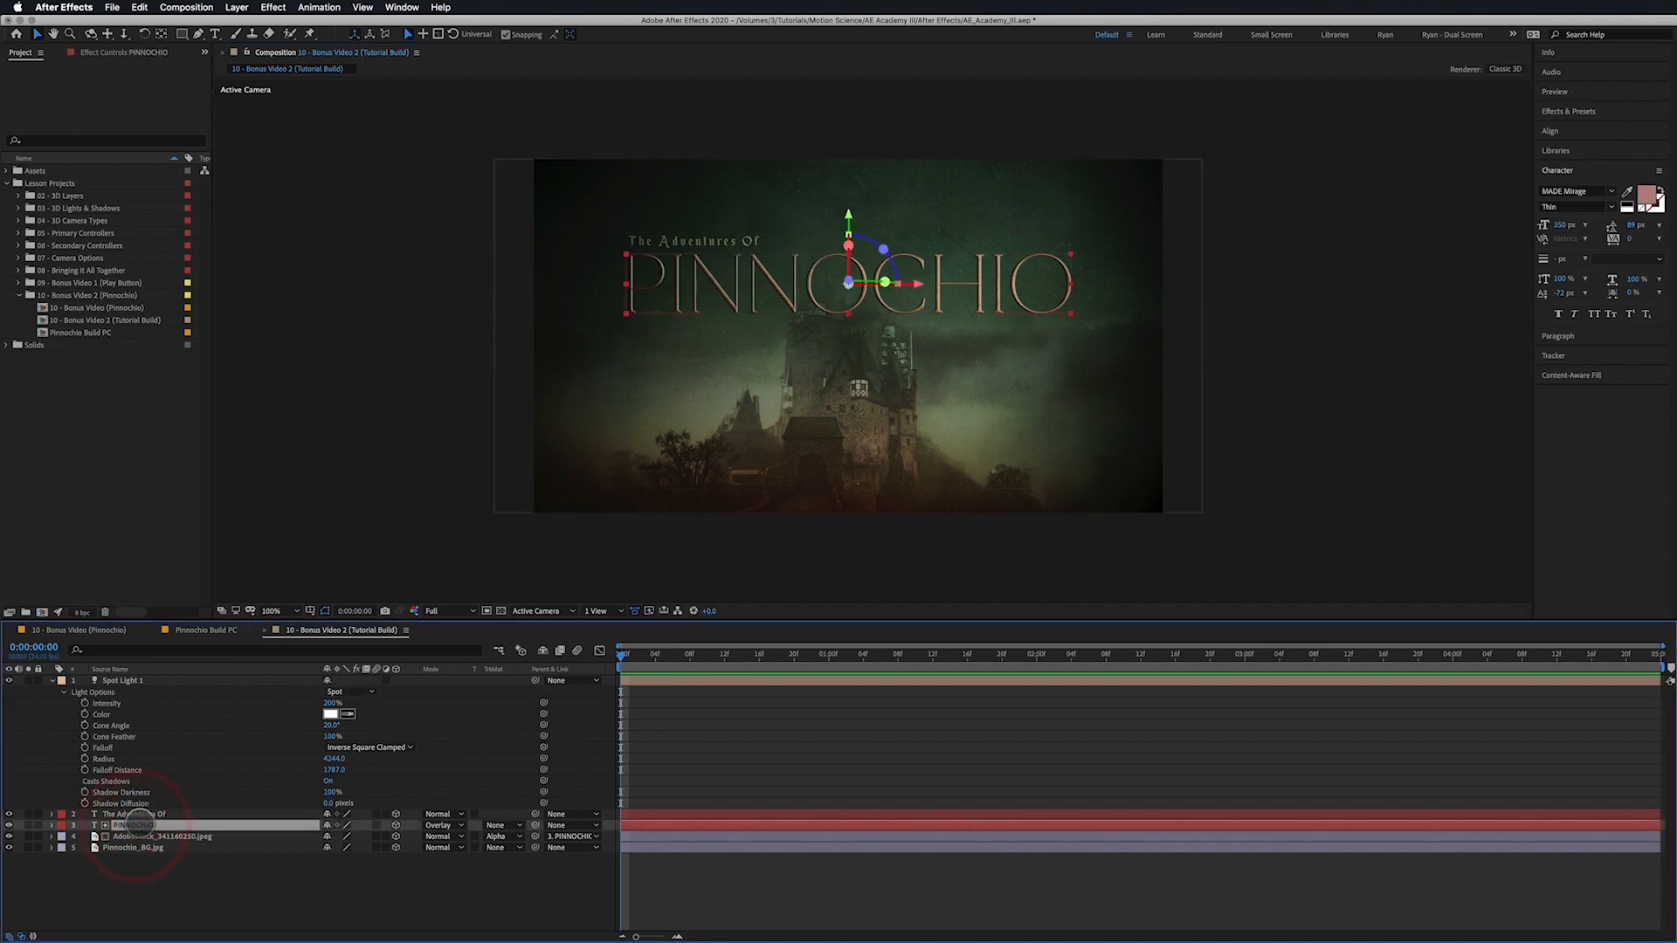
shift+click(136, 836)
key(a)
key(a)
scroll(289, 807, down, 1)
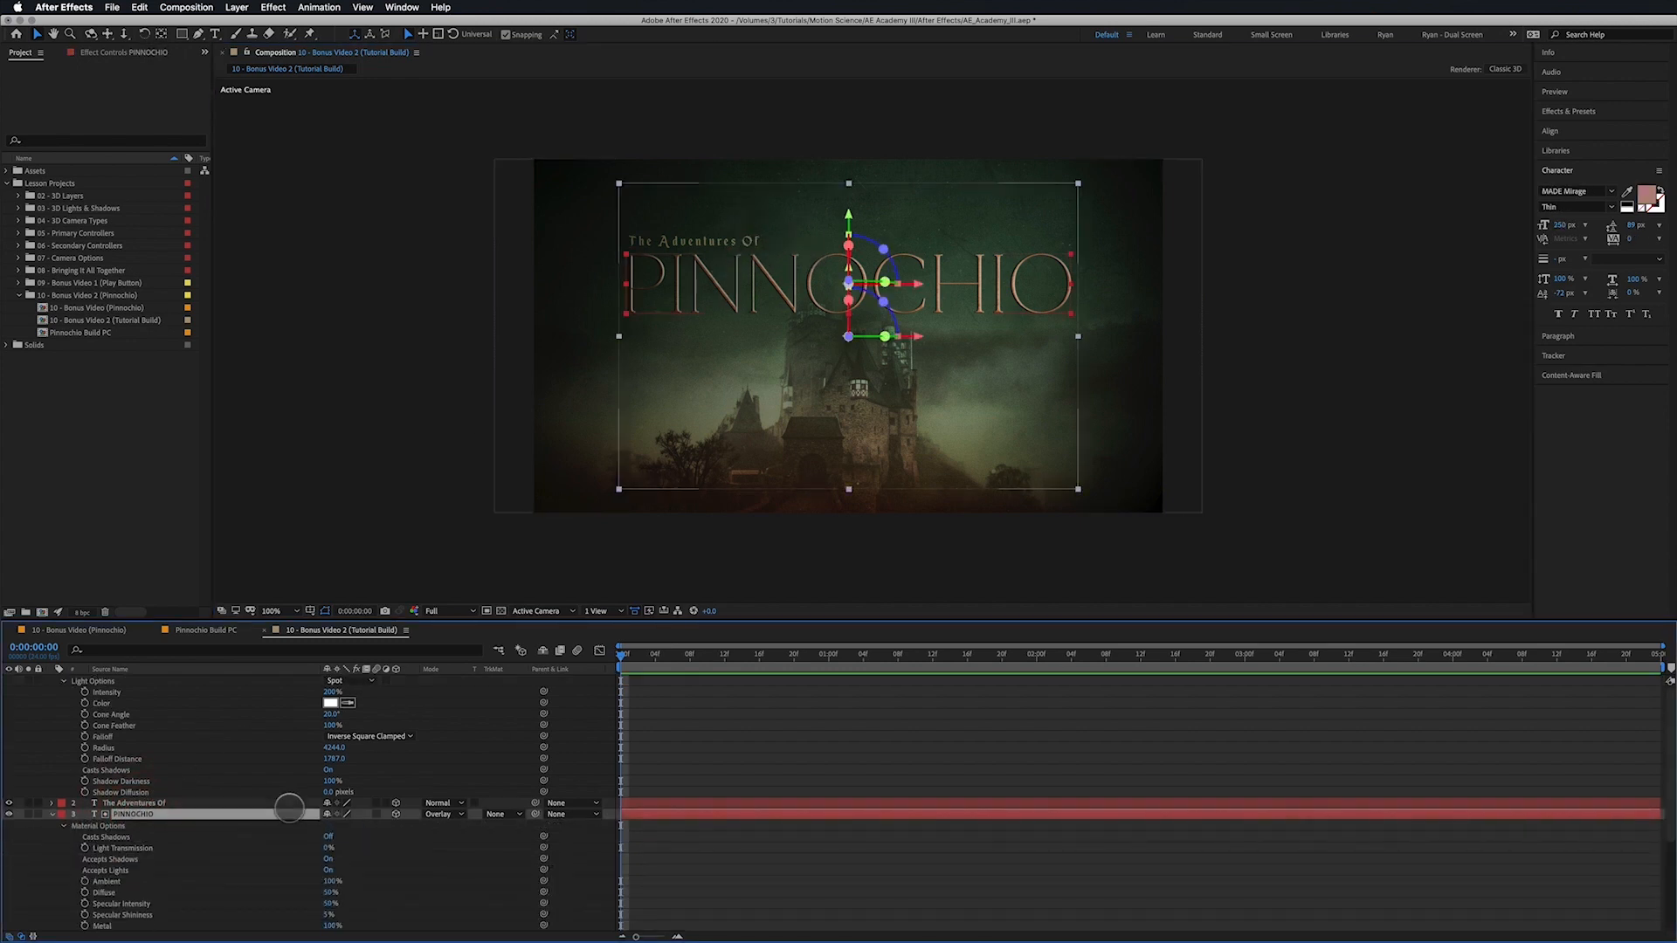
scroll(290, 808, down, 3)
click(403, 734)
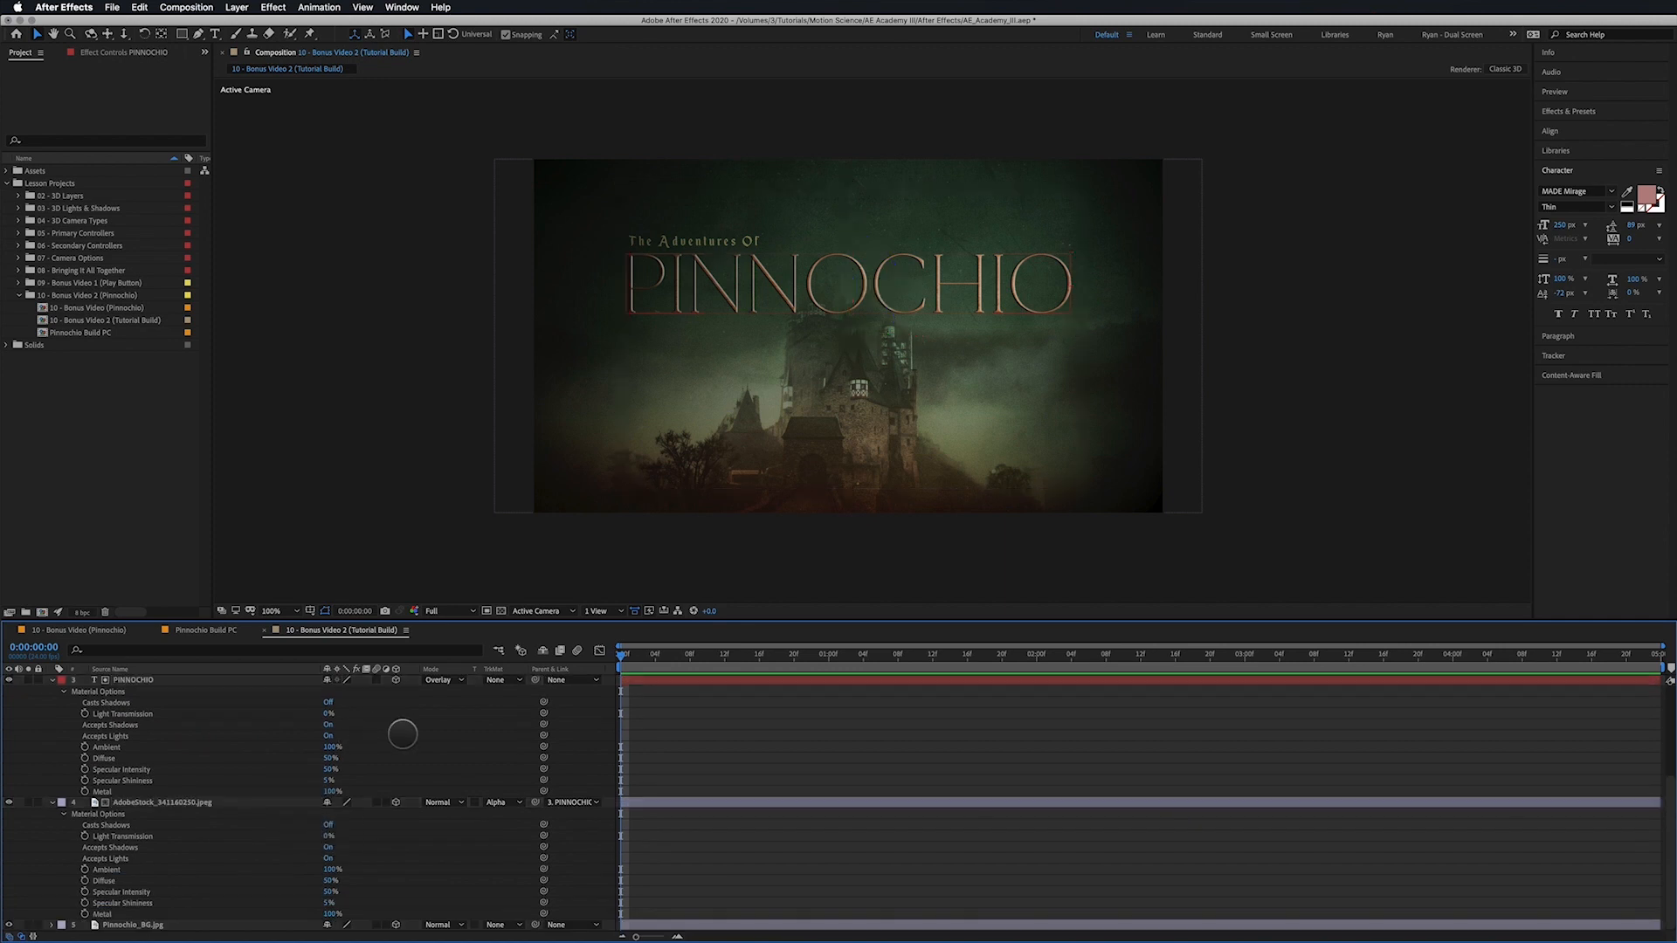
click(327, 824)
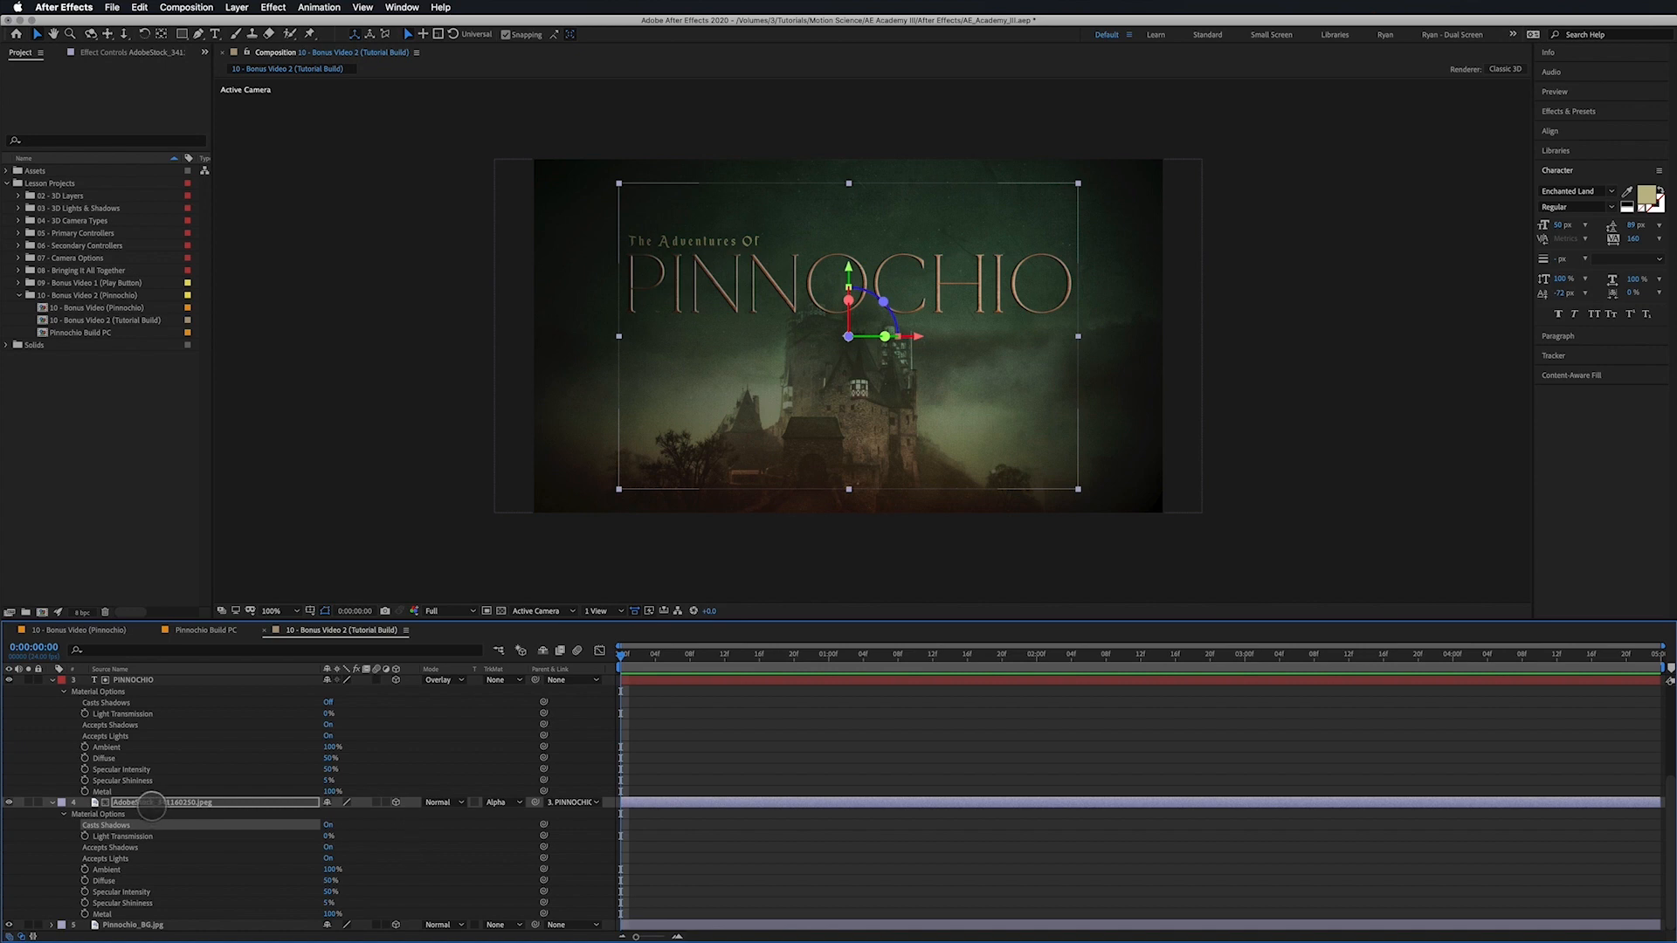
- Move the PINNOCHIO title layer forward to a Z position of -50
click(280, 678)
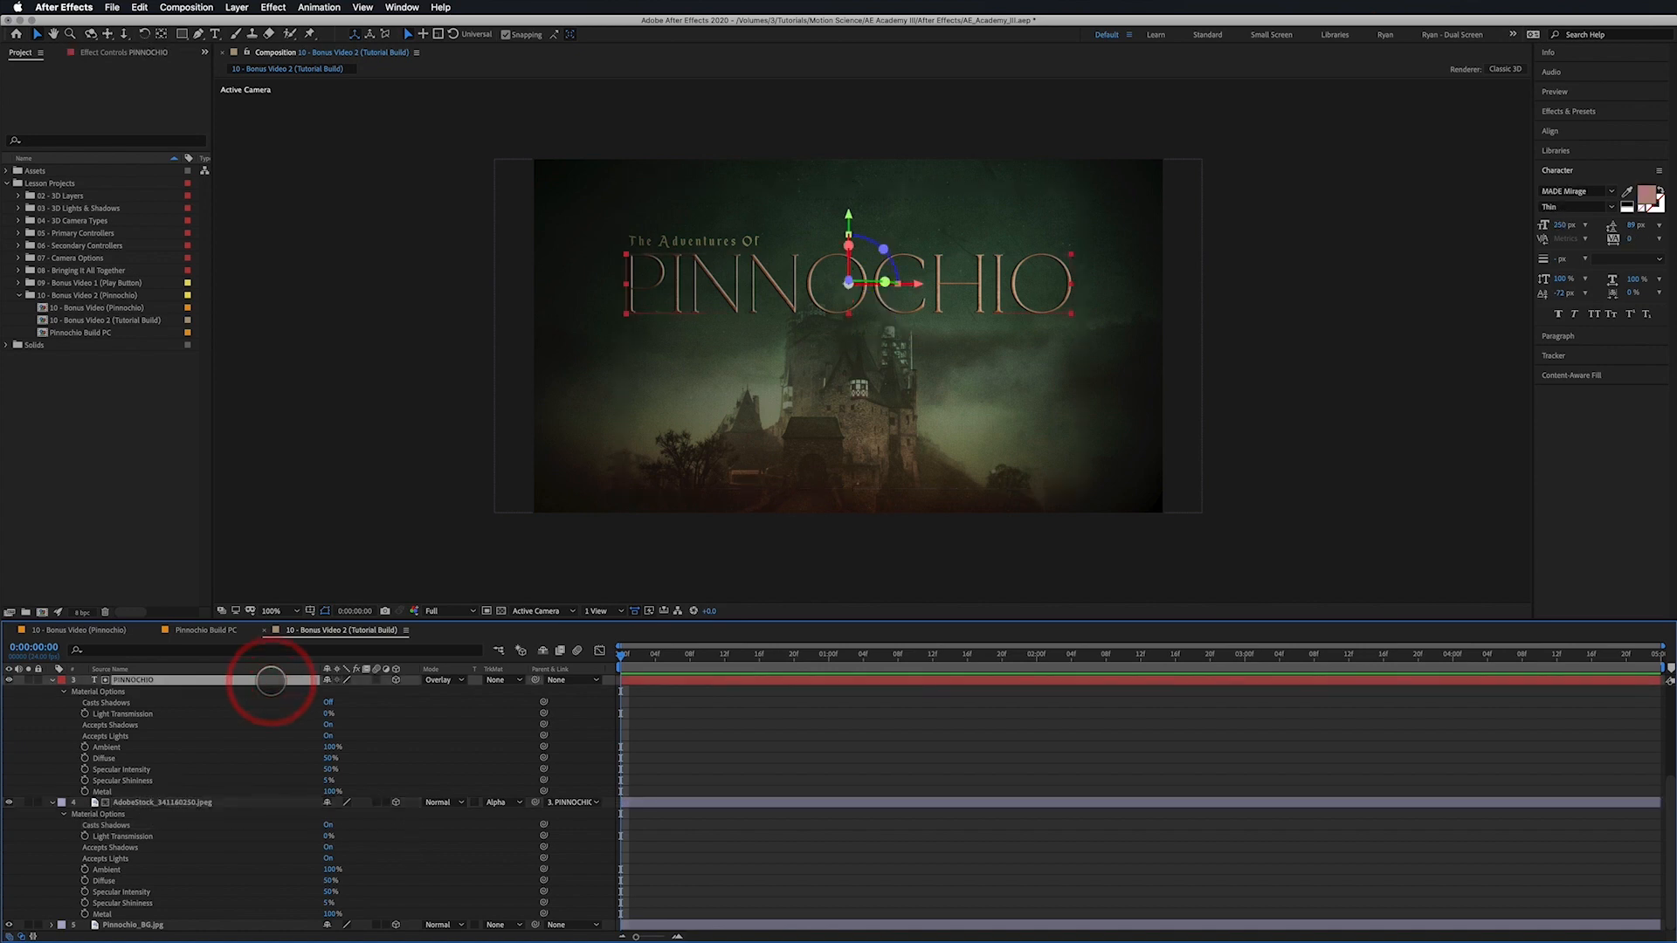
key(p)
click(368, 791)
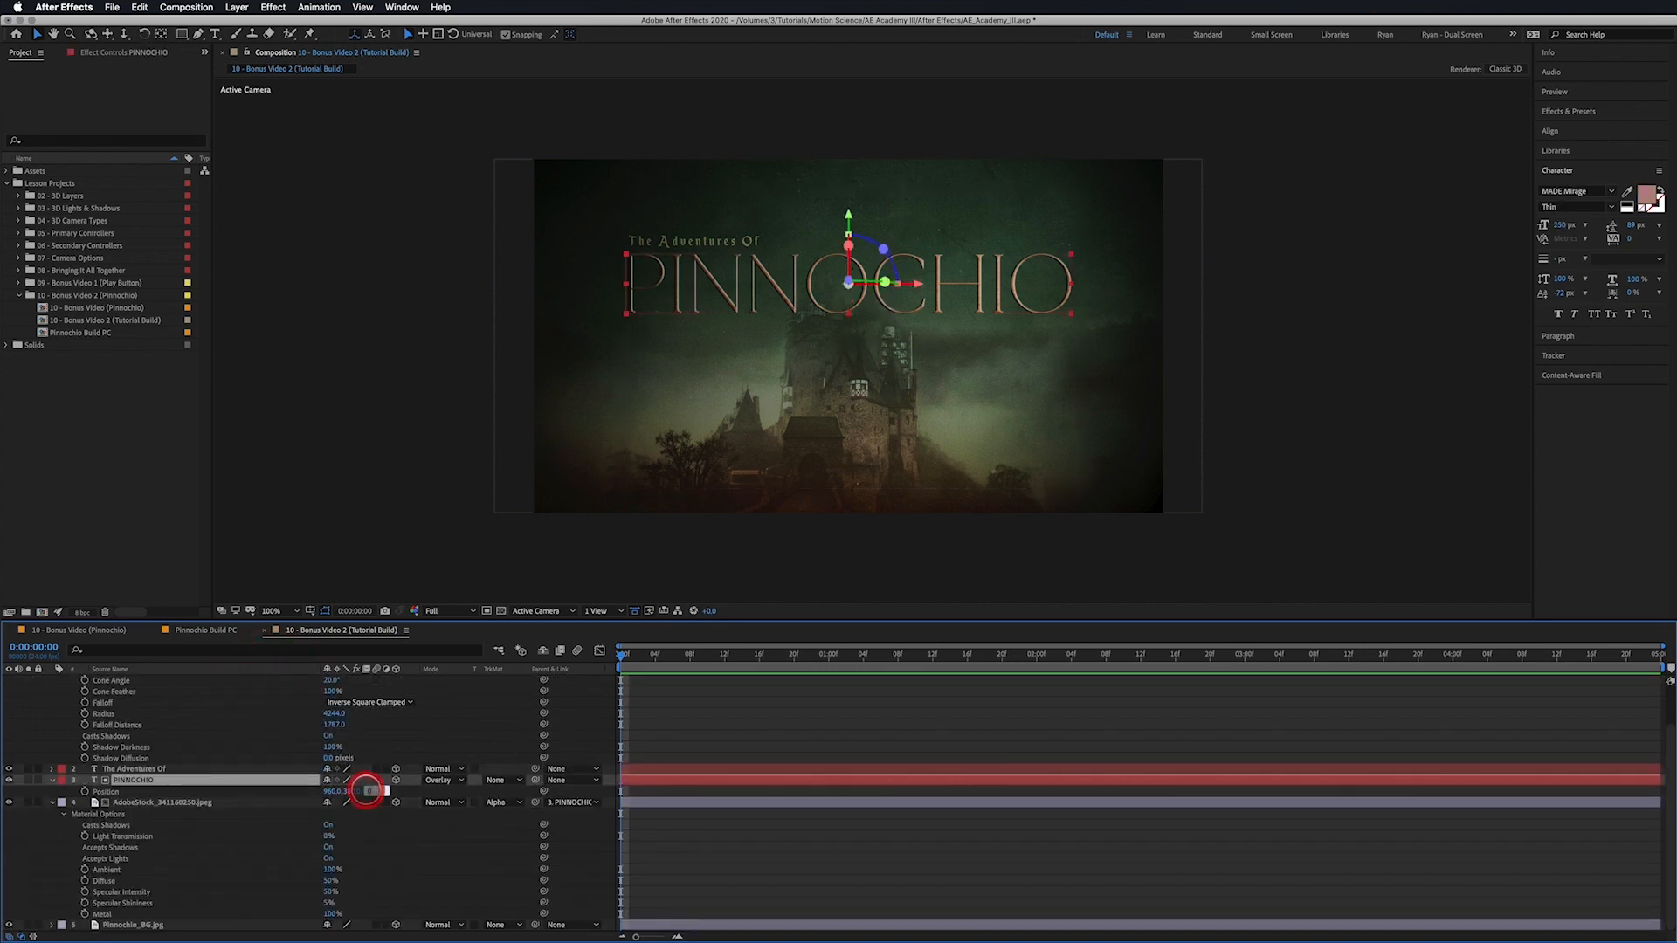
text(-50)
key(Return)
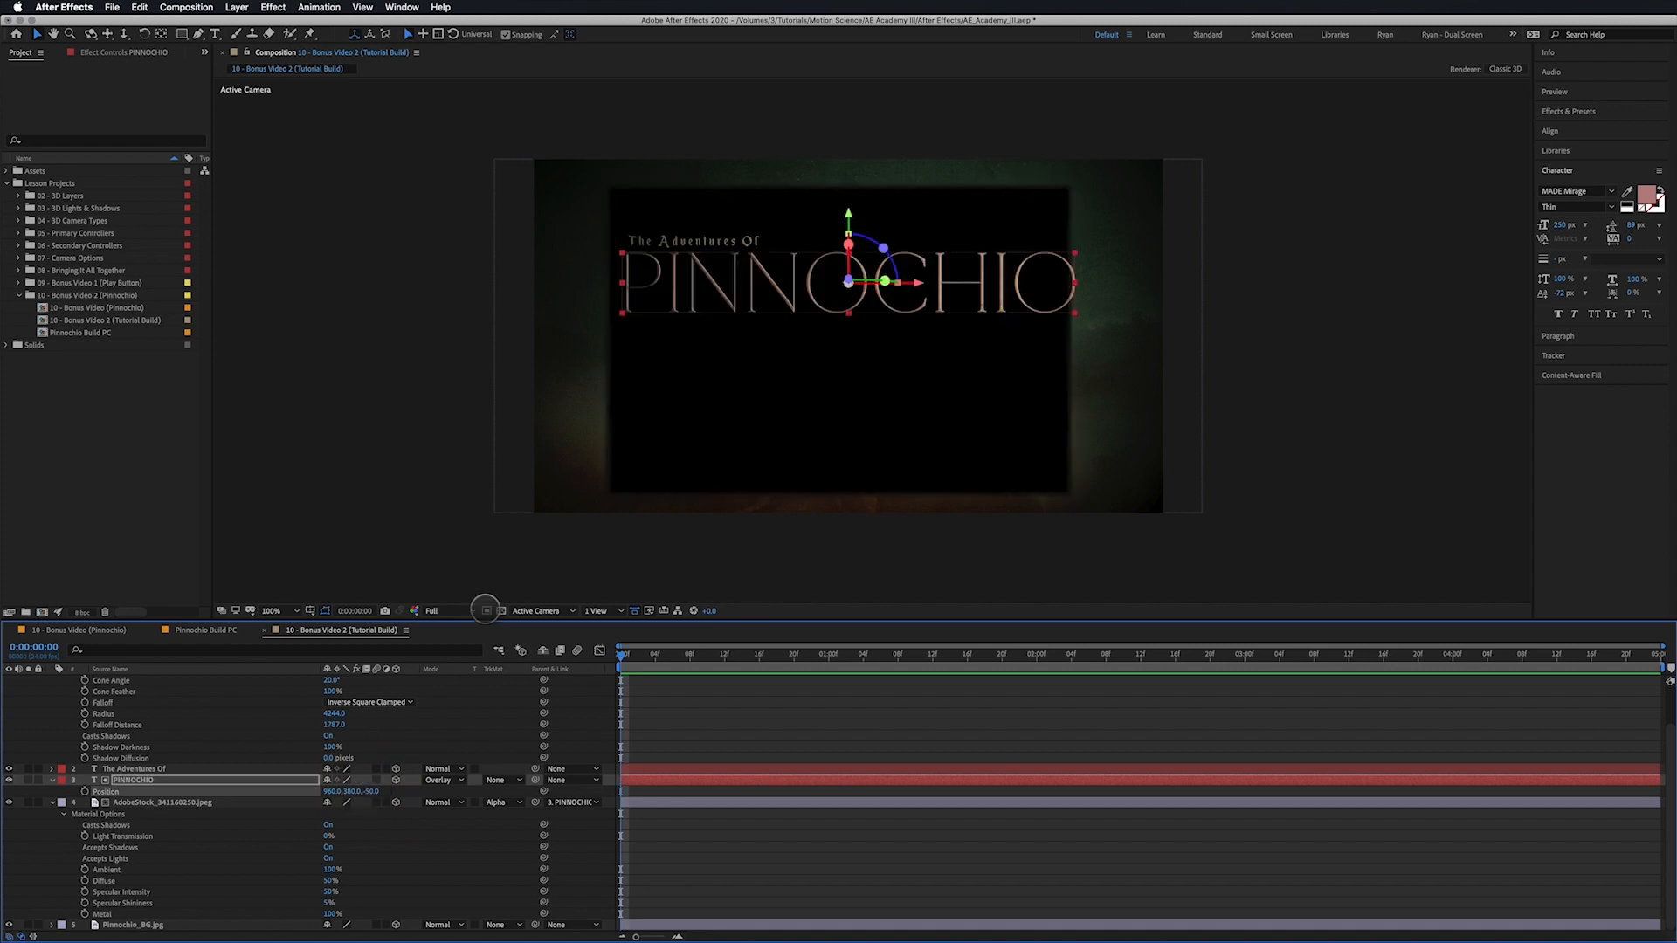
- Check the wood texture layer's parent link to the PINNOCHIO layer and select the title layer
click(156, 802)
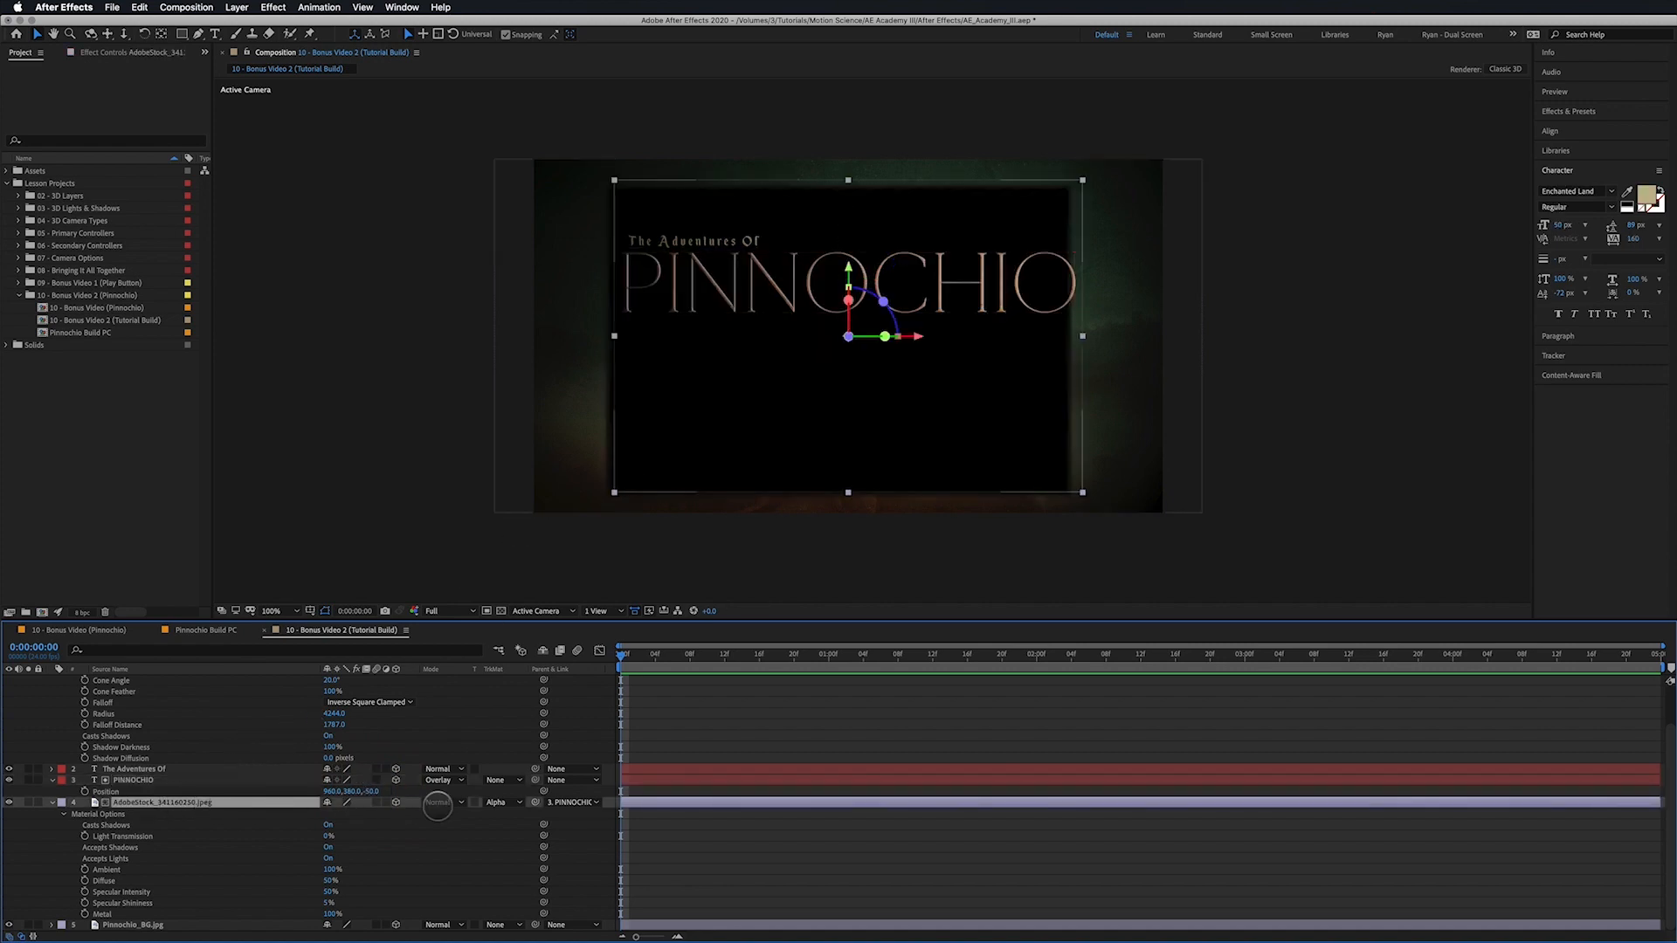
drag(535, 802, 127, 786)
click(125, 780)
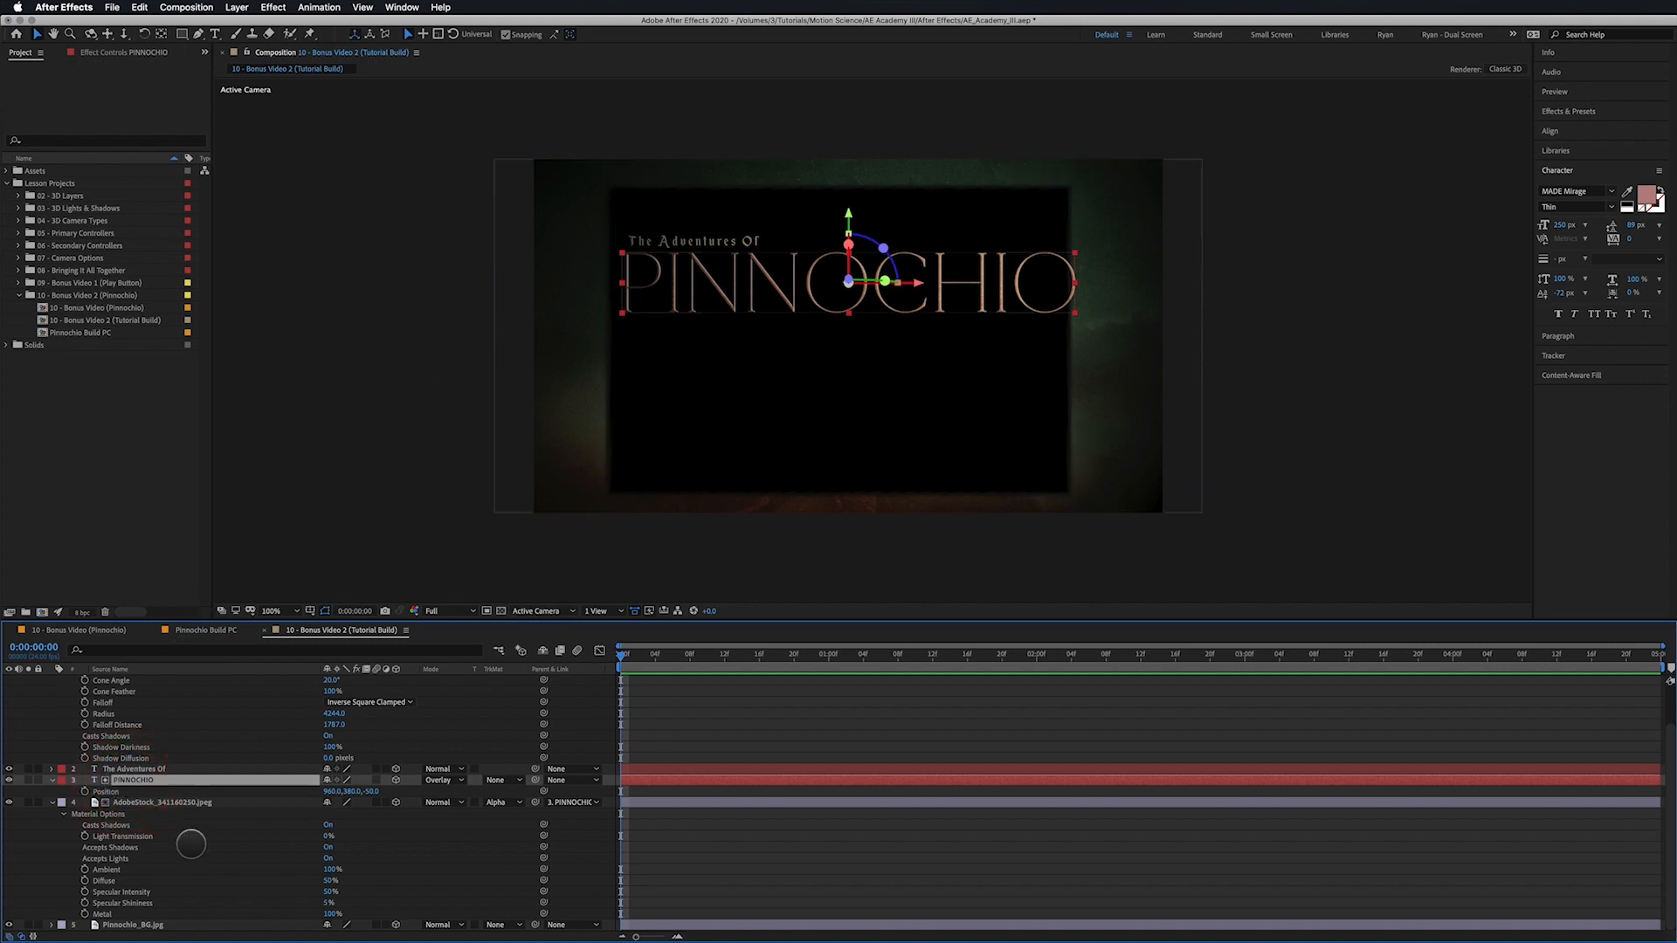
- Move the "The Adventures Of" text layer forward to a Z position of -50
click(129, 768)
key(p)
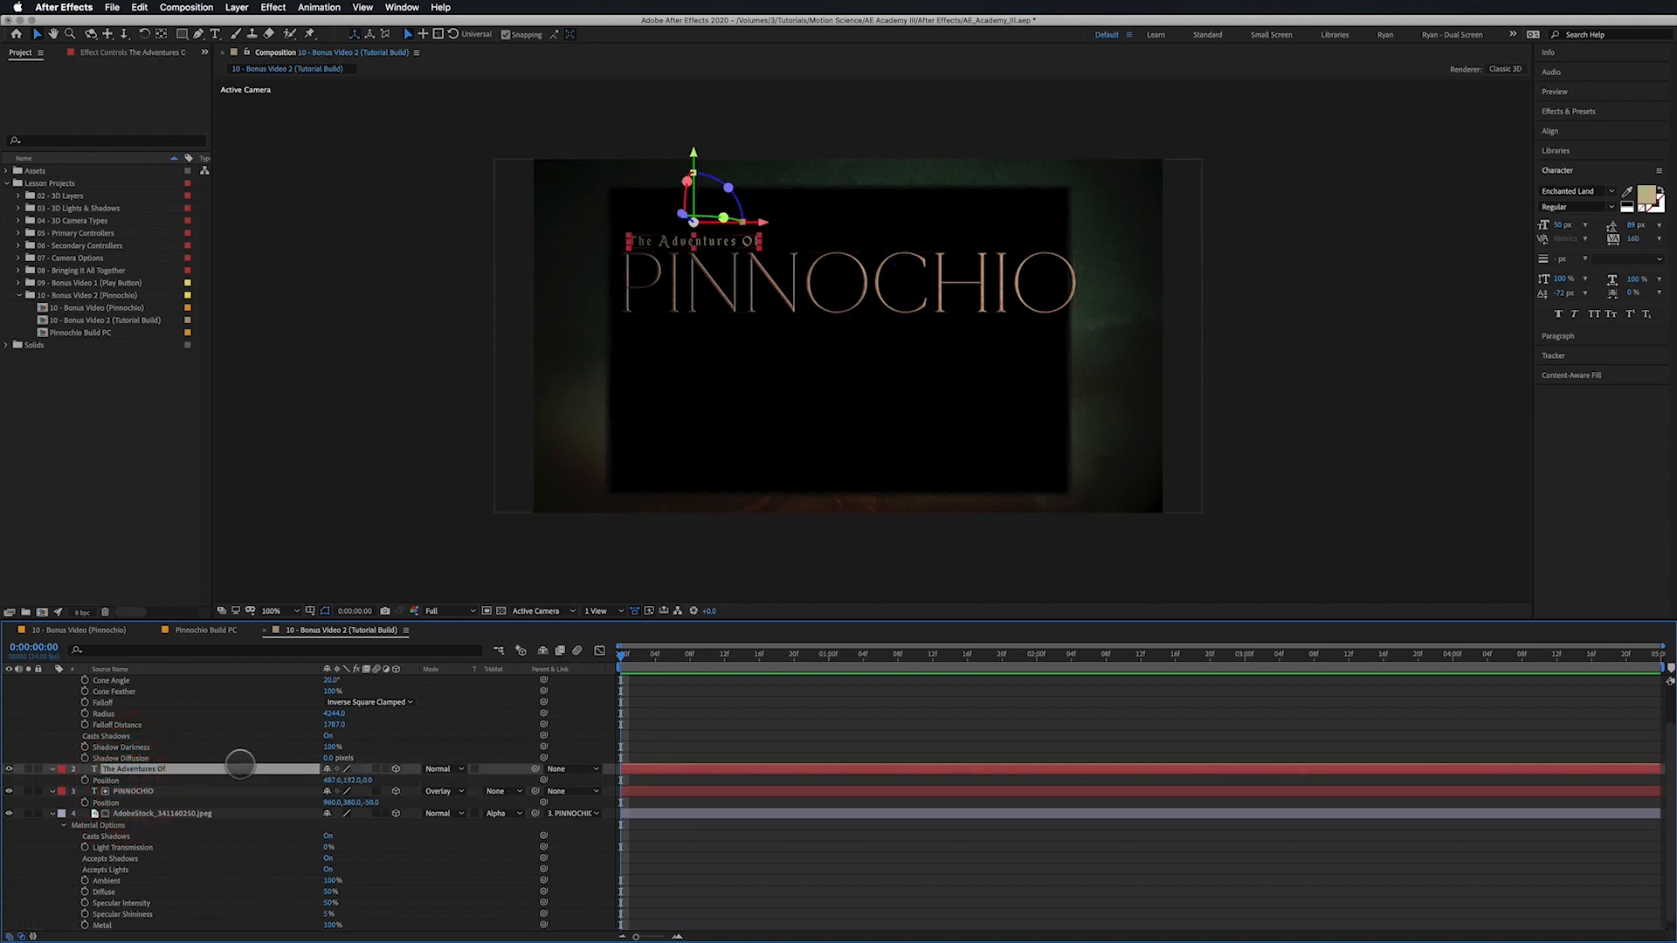
click(368, 780)
key(Return)
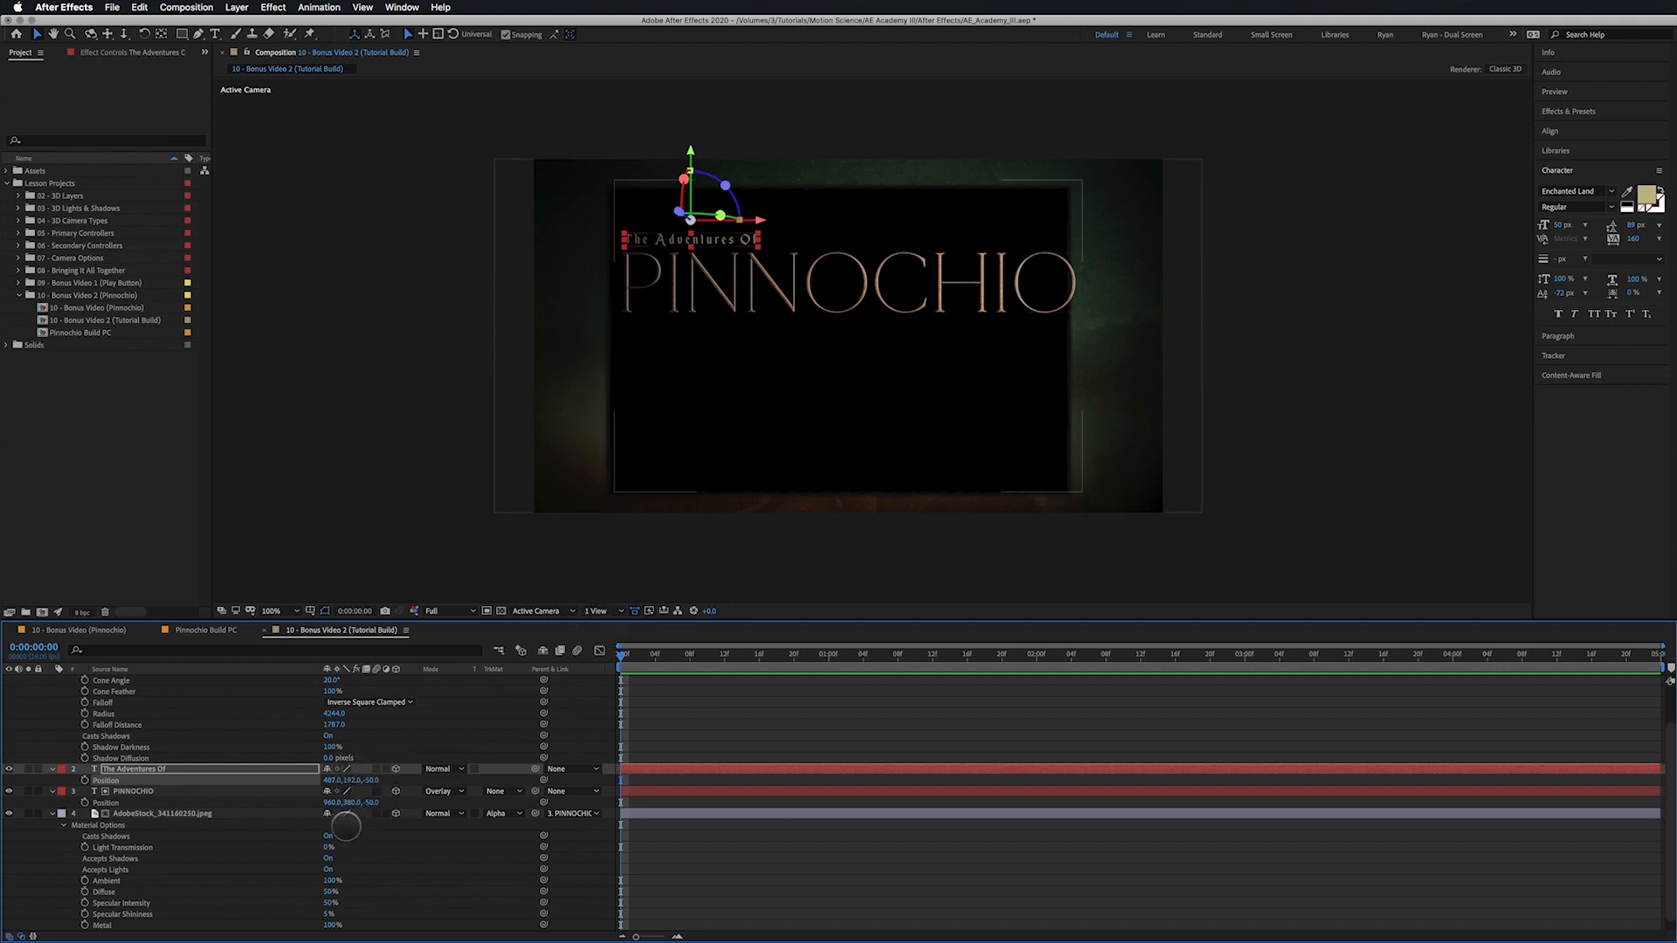
- Turn off Casts Shadows for the wood texture layer and turn it on for the PINNOCHIO title layer
click(330, 836)
click(330, 835)
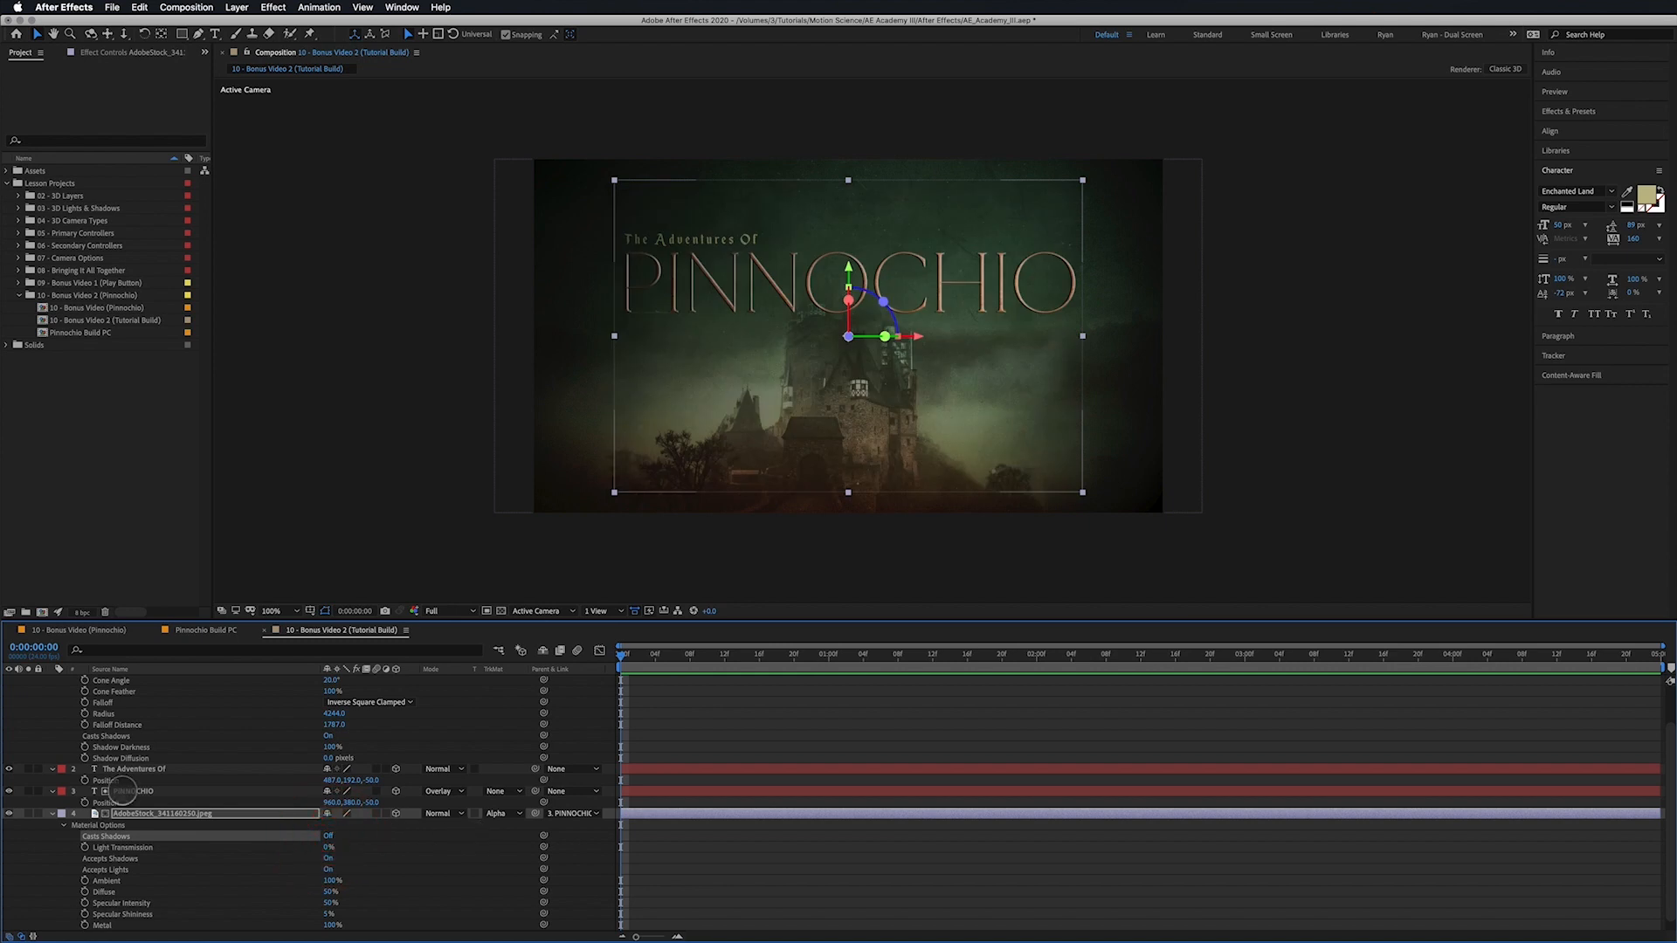
click(129, 791)
key(a)
key(a)
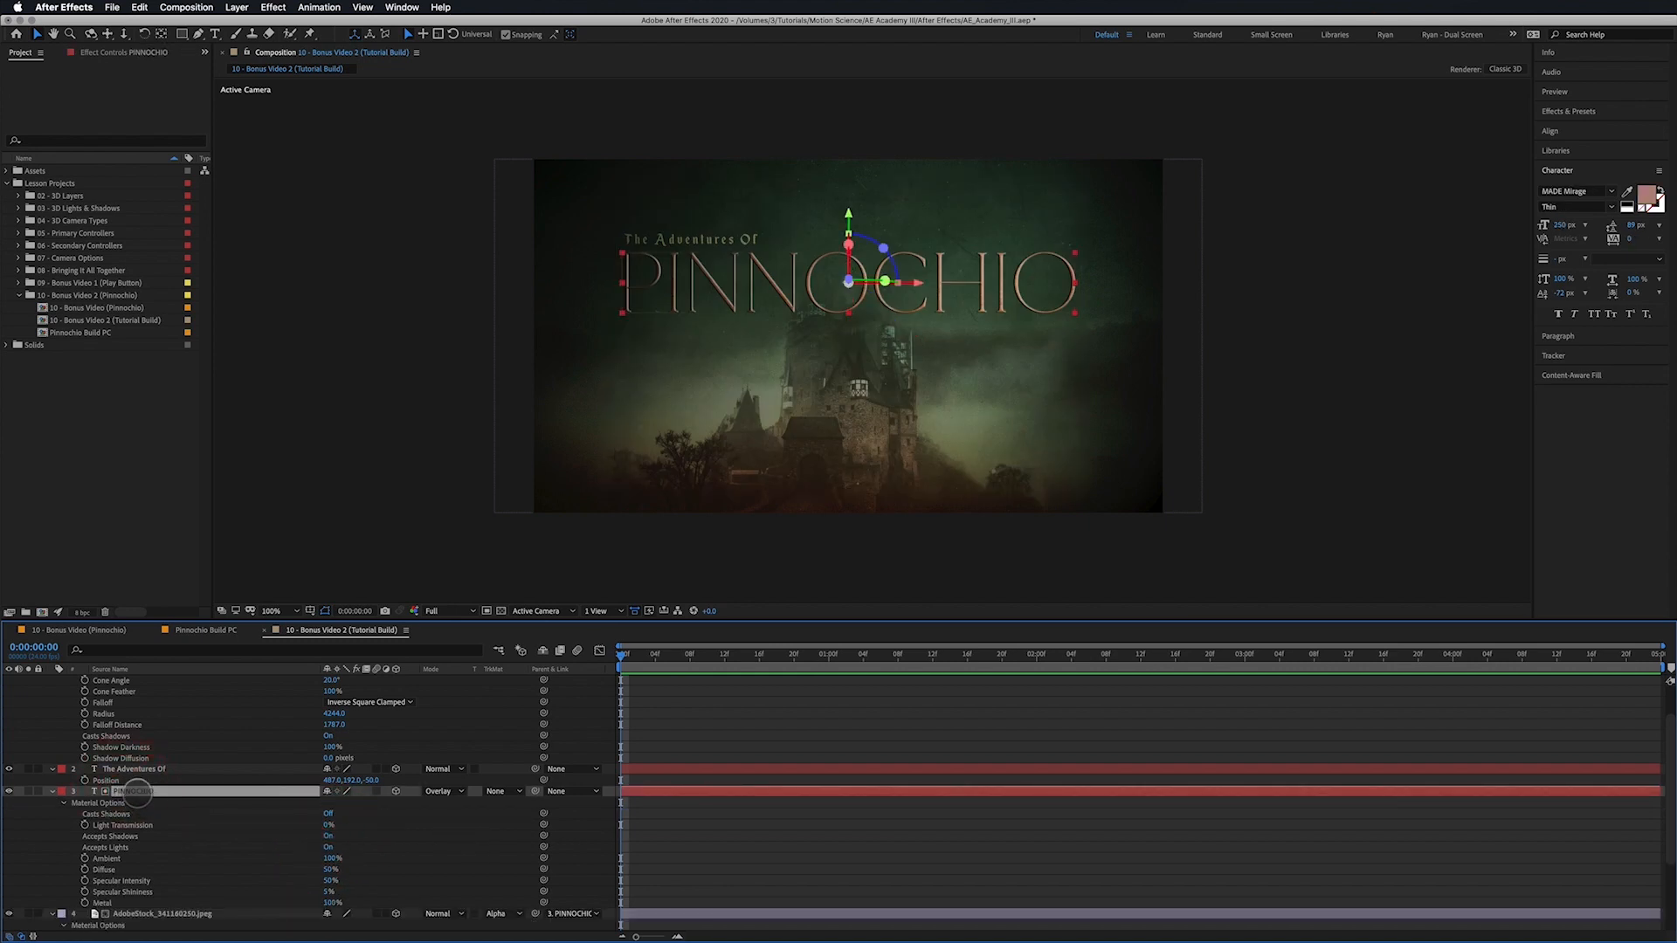
click(328, 813)
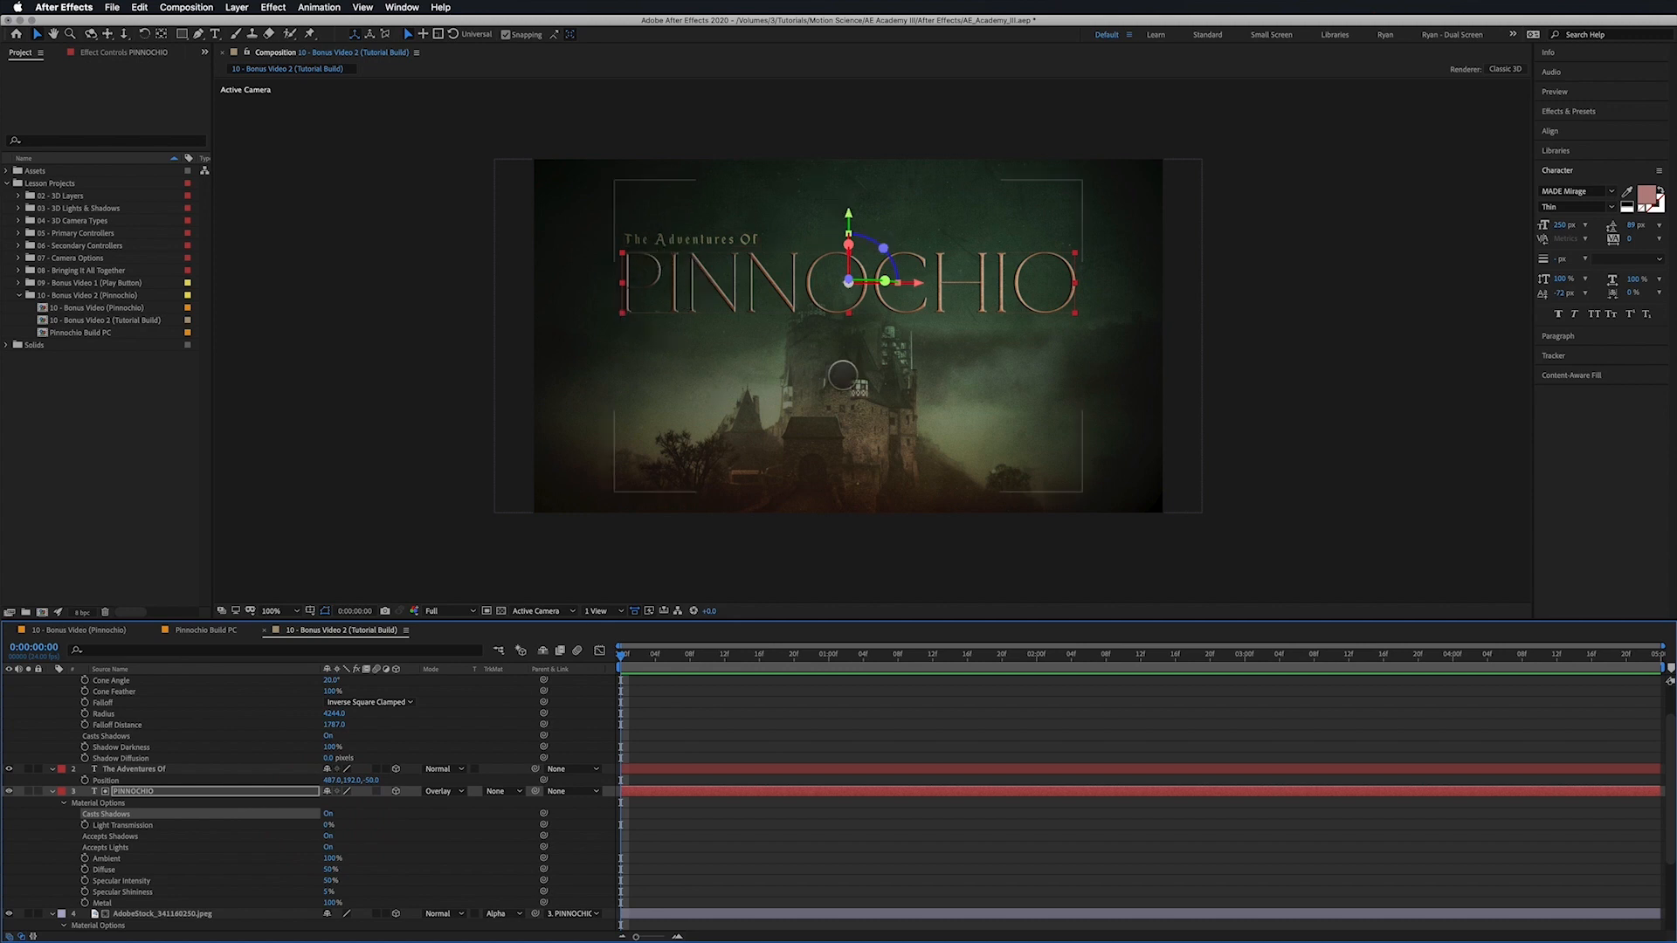
- Try the Only option for Accepts Shadows on the PINNOCHIO layer, returning the setting to On
click(329, 835)
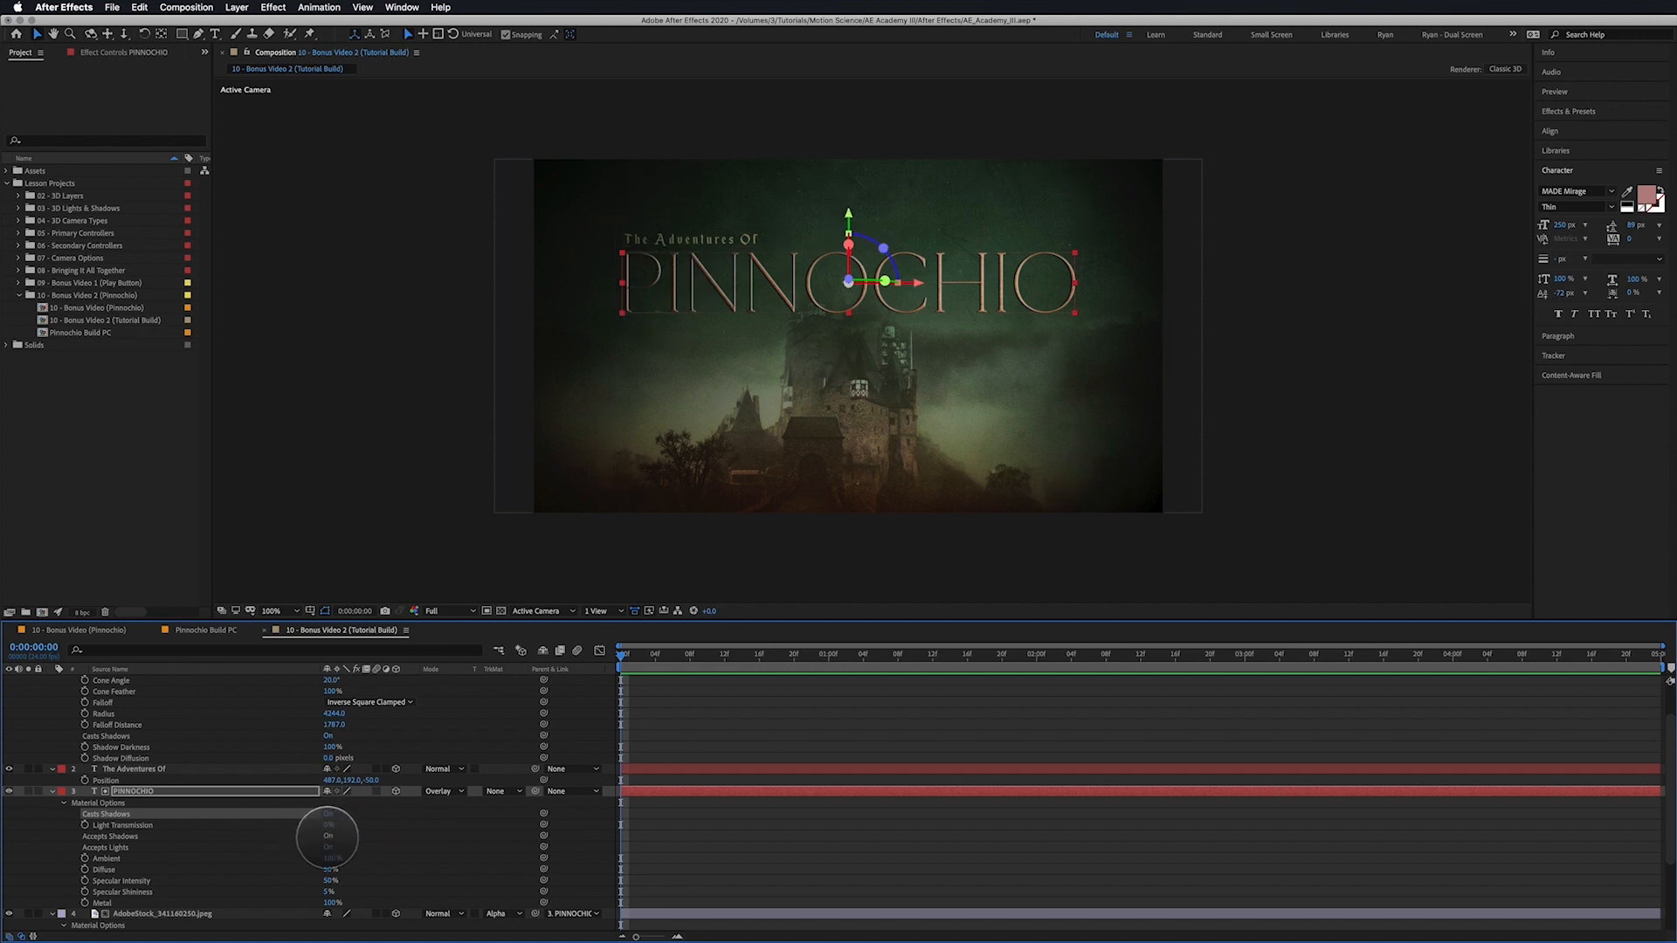
click(329, 836)
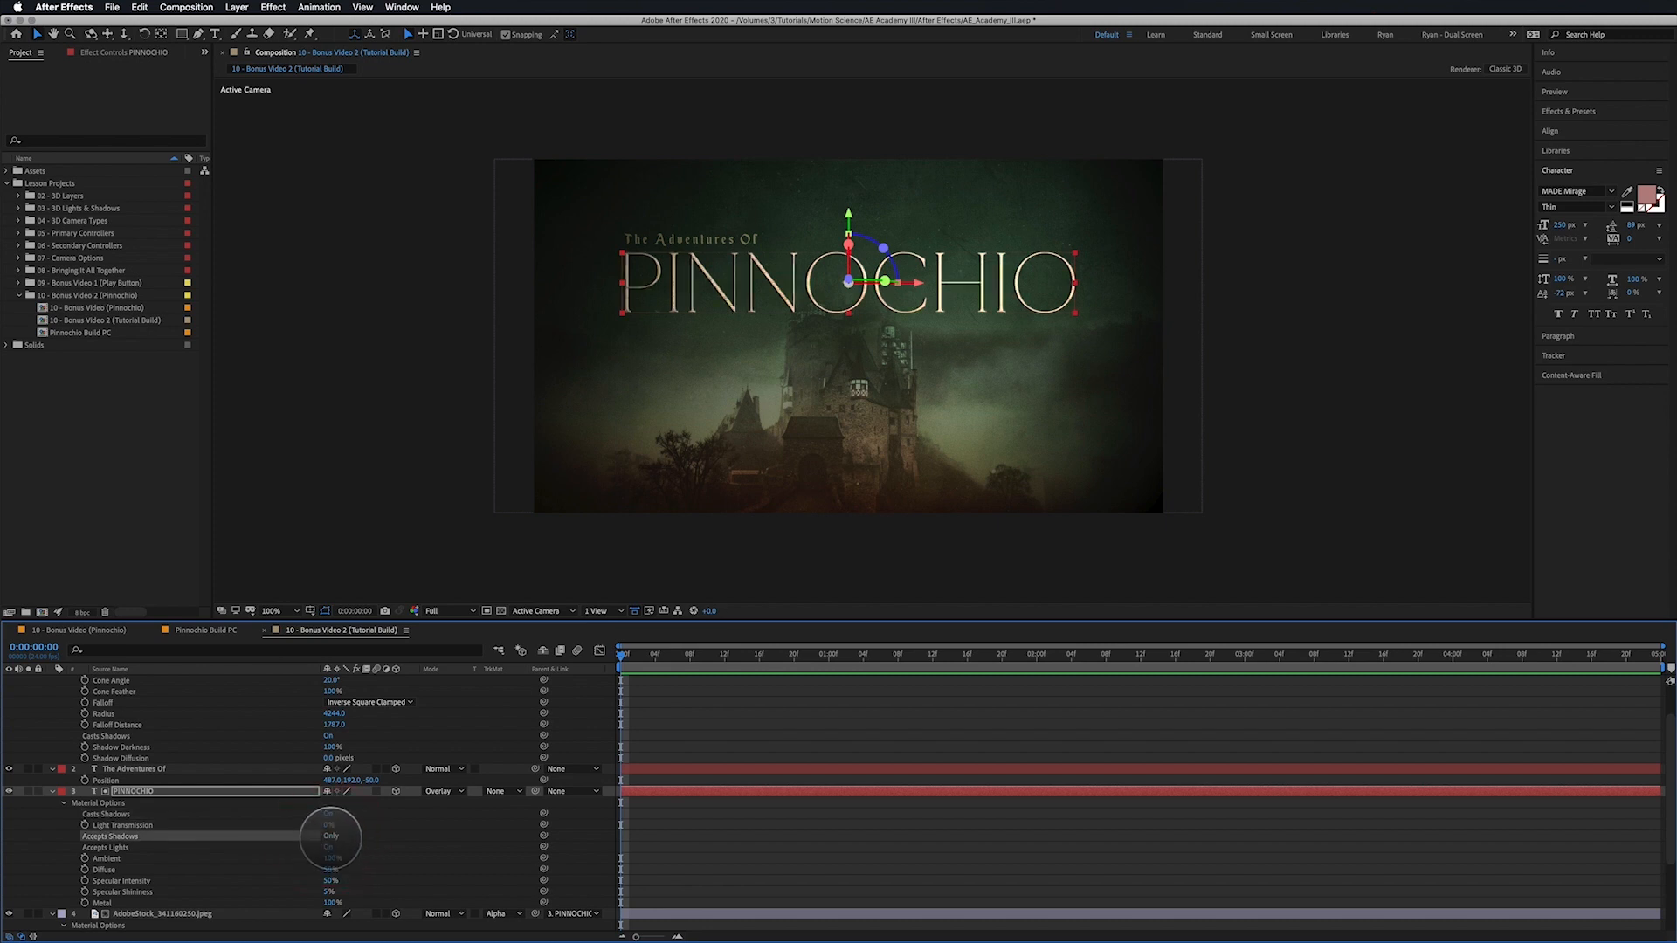
click(328, 835)
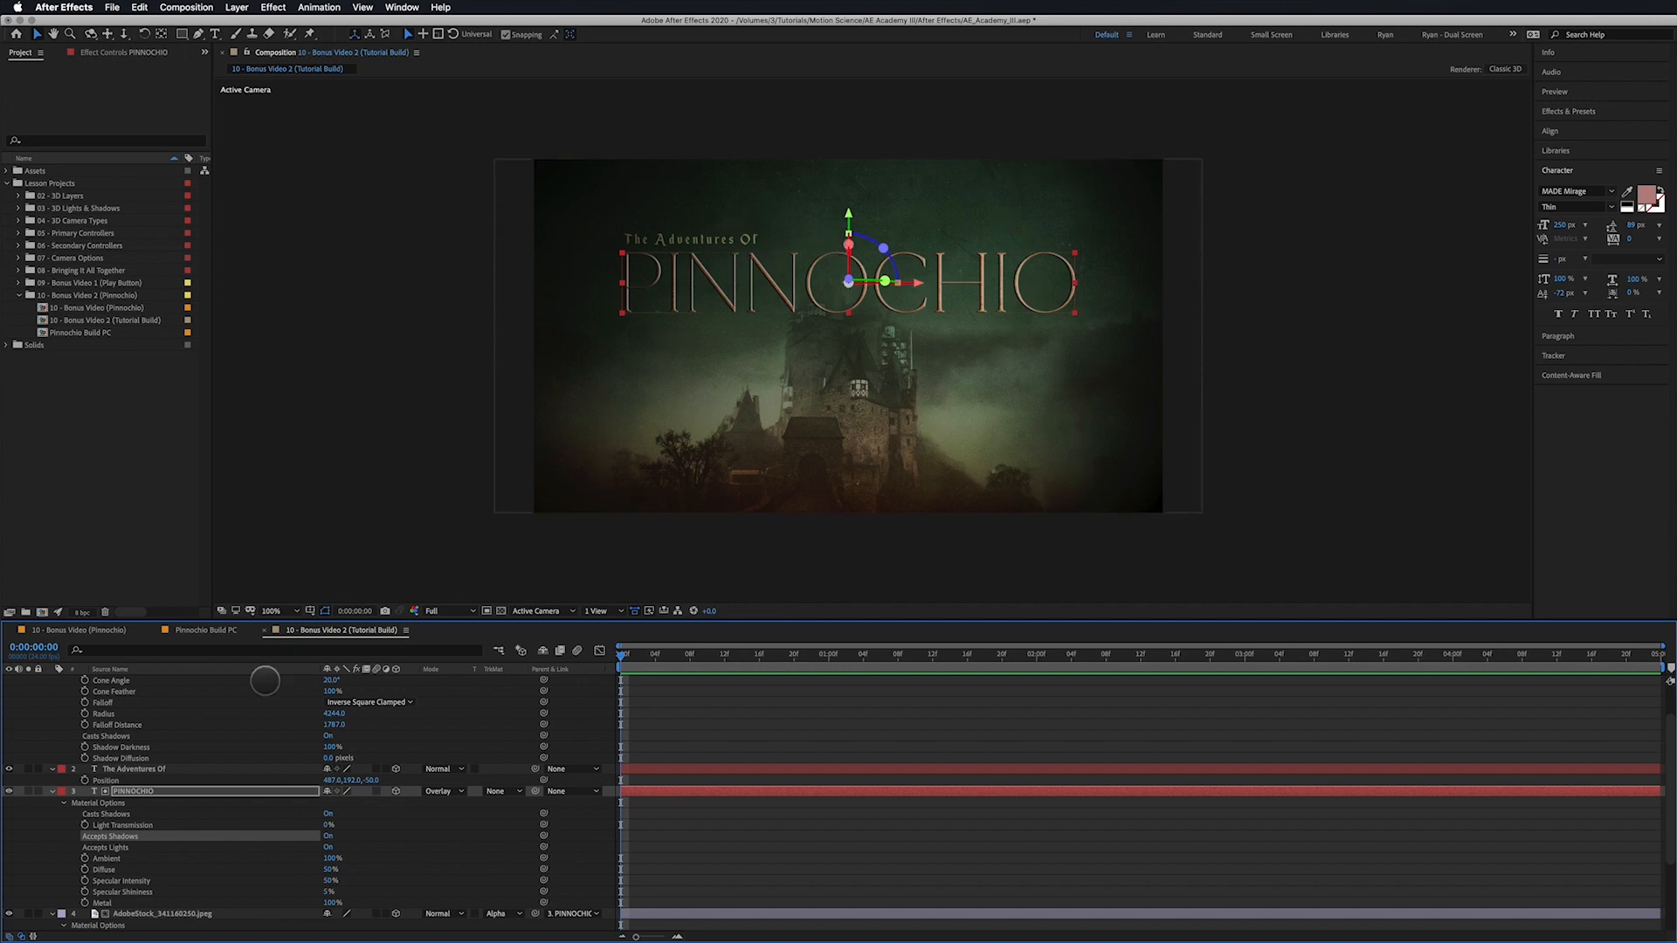
- Duplicate the PINNOCHIO title layer and rename the copy as a "PINNOCHIO Shadow" layer
click(53, 790)
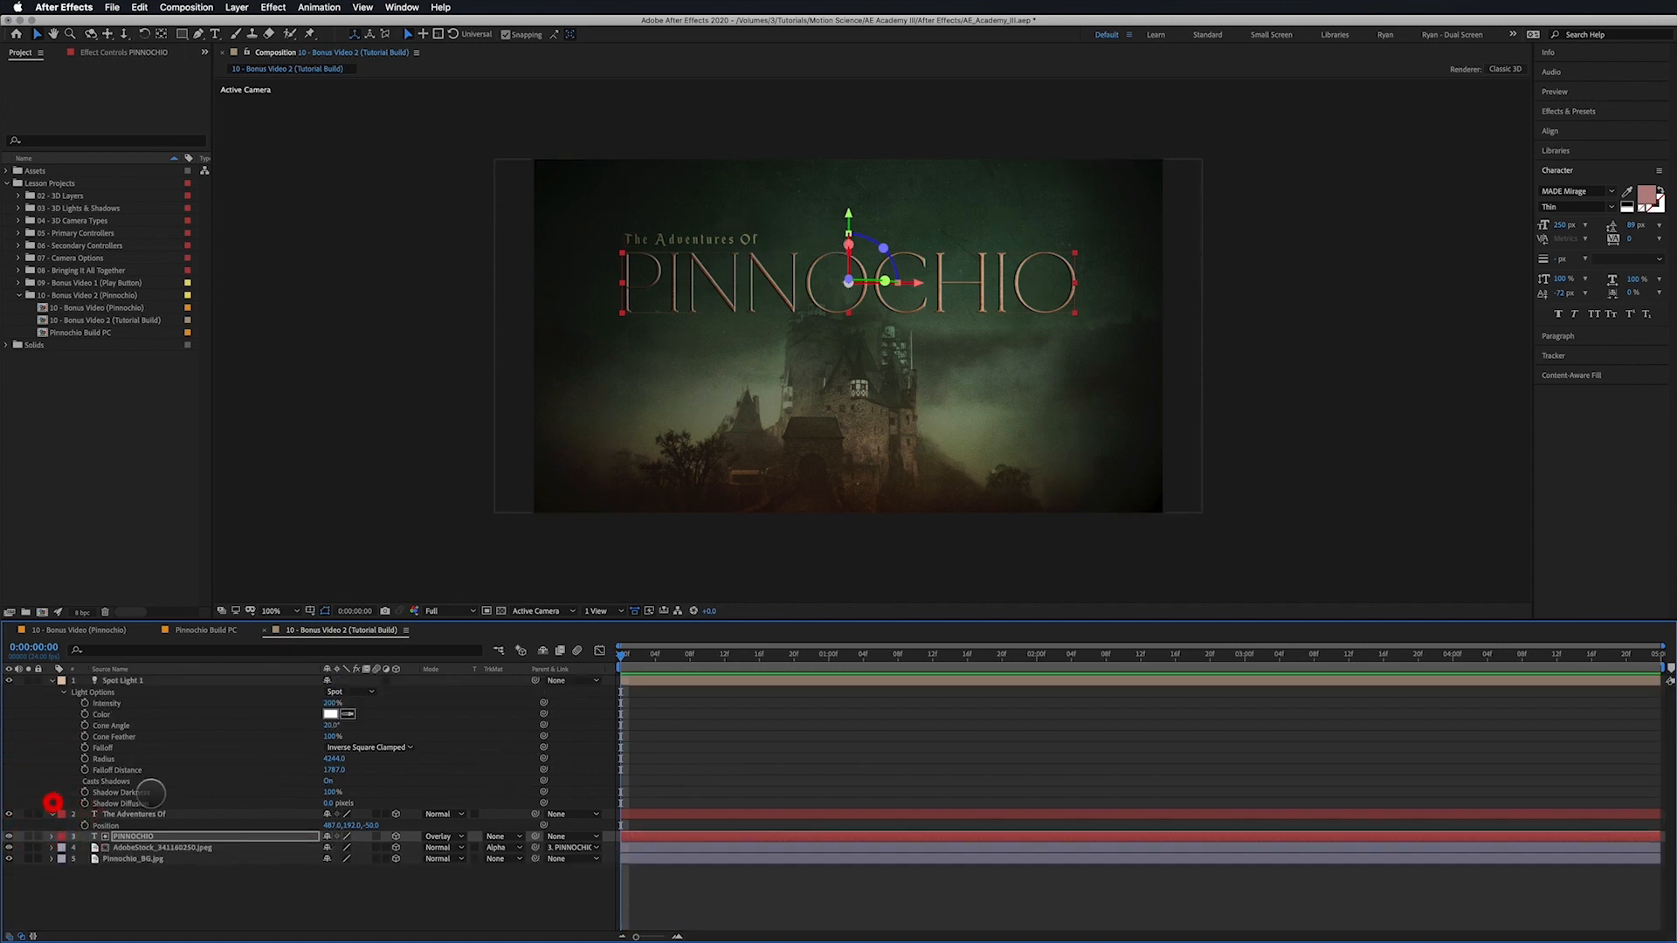
click(125, 836)
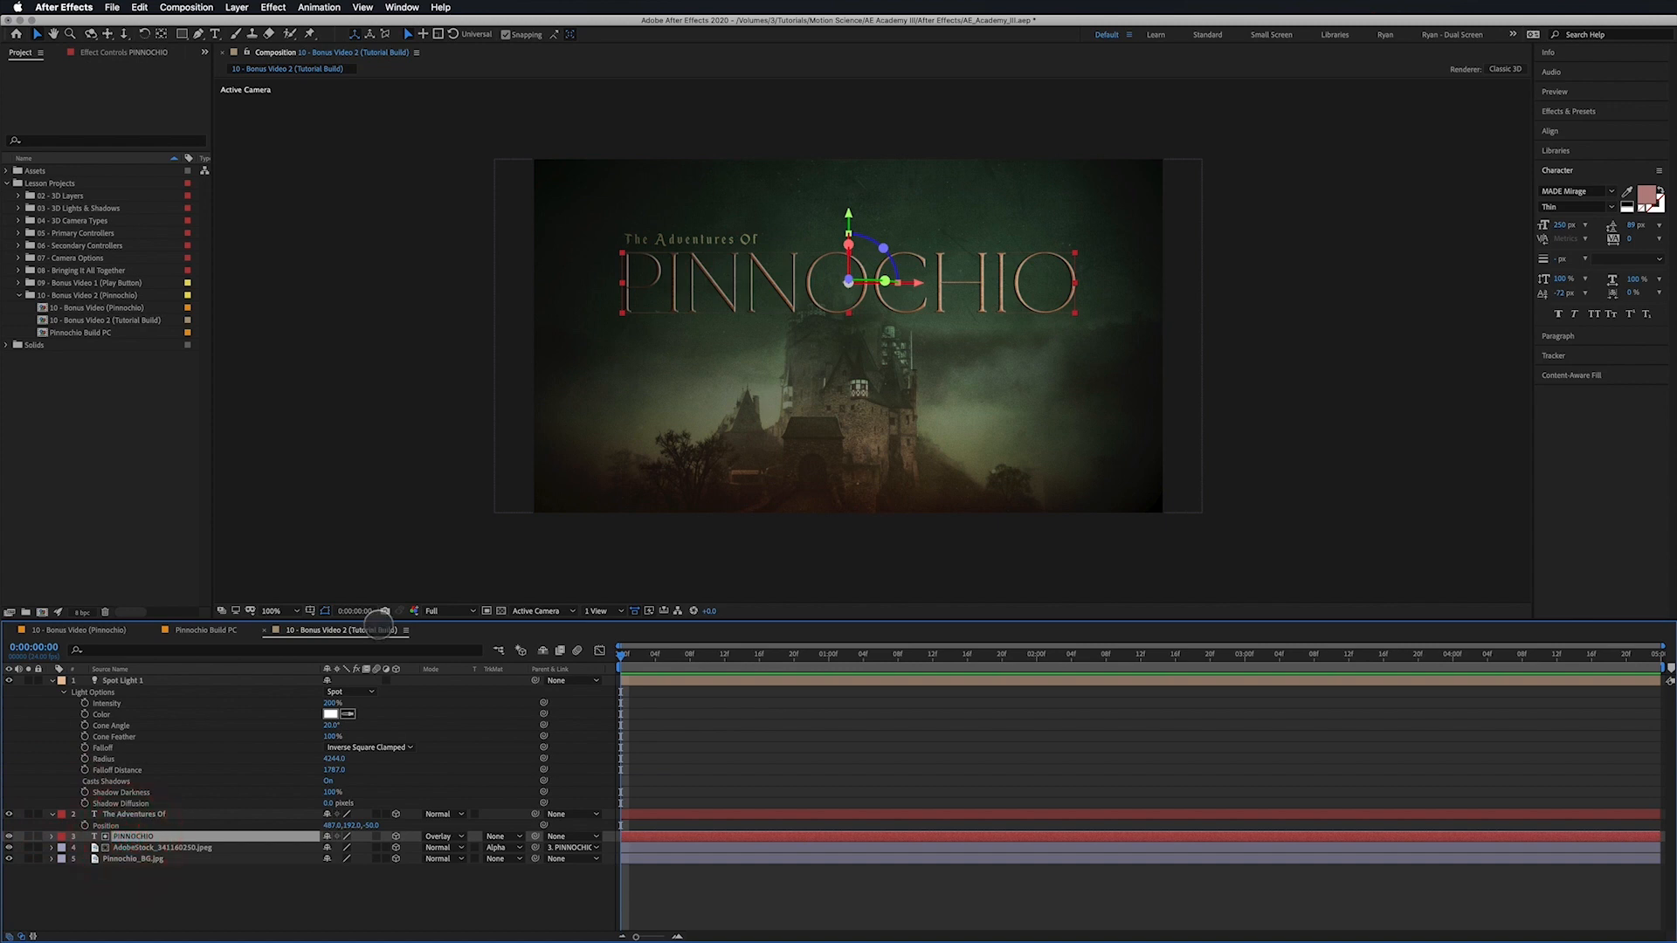
key(ctrl+d)
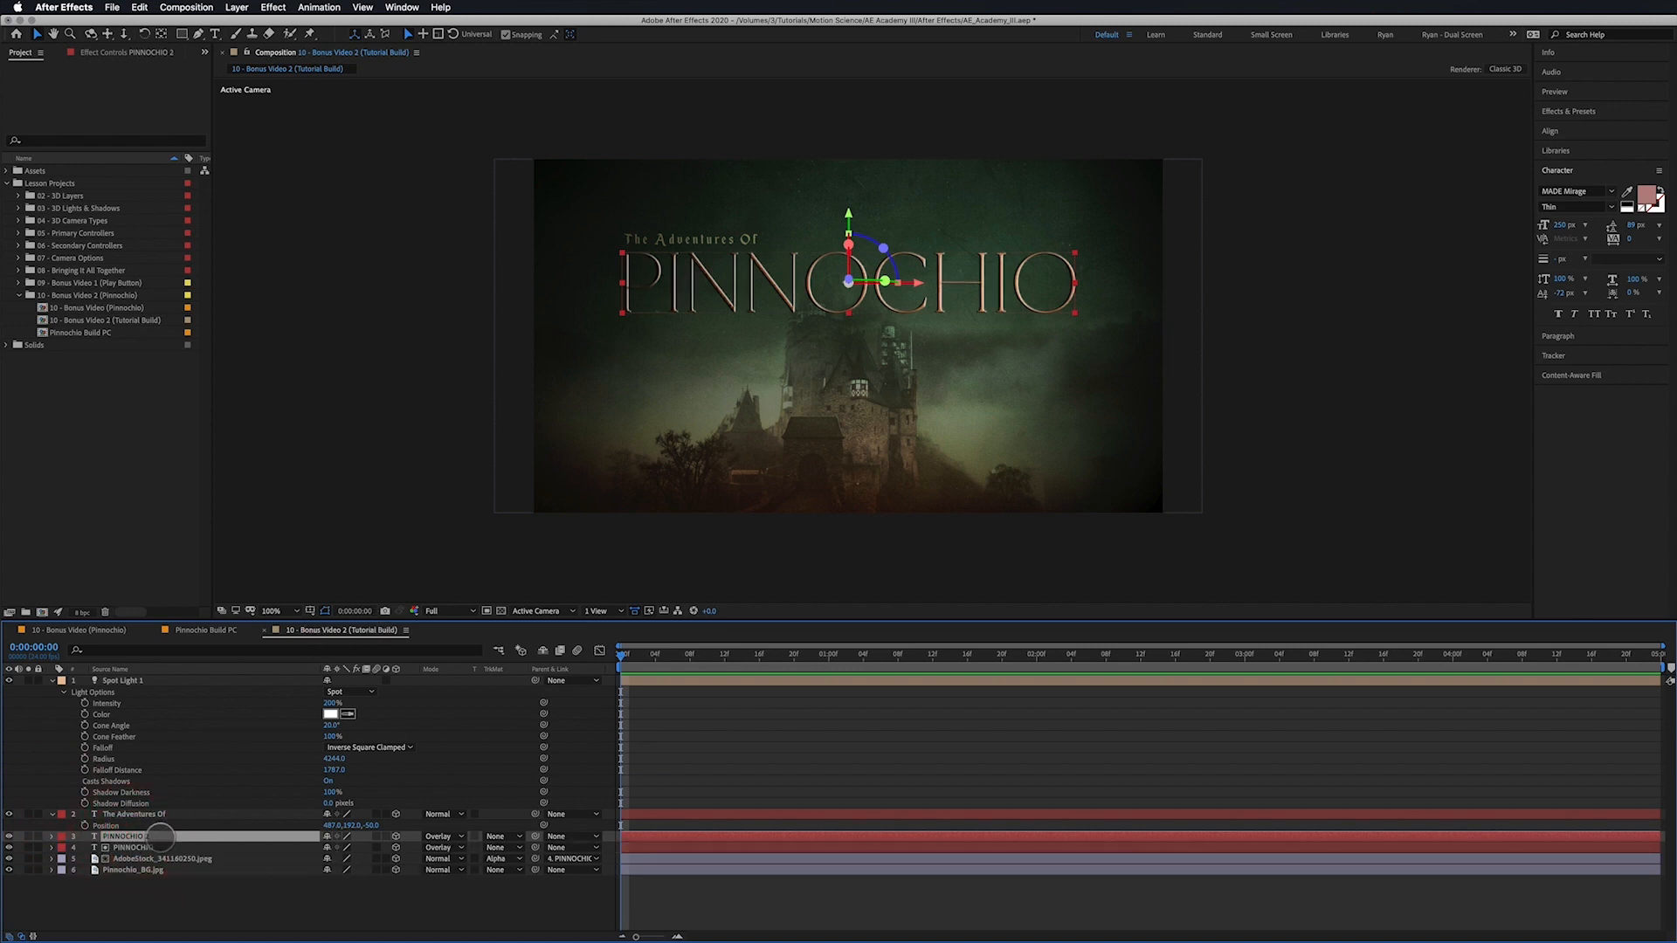
key(Return)
click(161, 837)
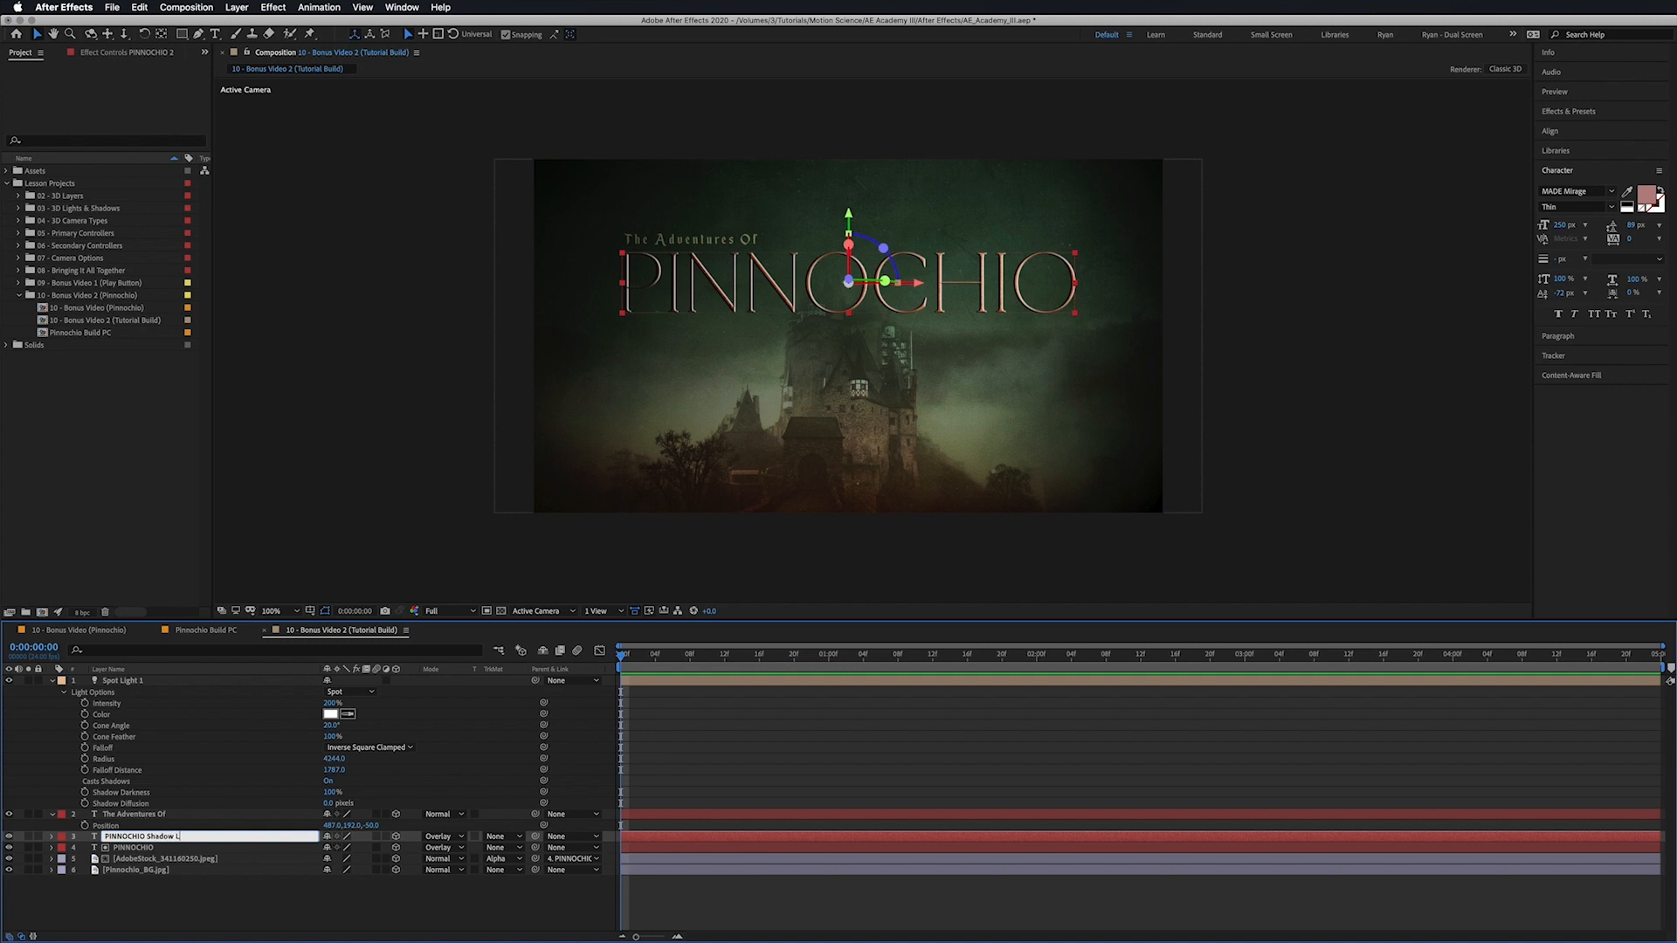
- Name the duplicated title layer PINNOCHIO Shadow Layer and move it below the AdobeStock texture layer, just above Pinnochio_BG.jpg
text(Shadow Layer)
key(Return)
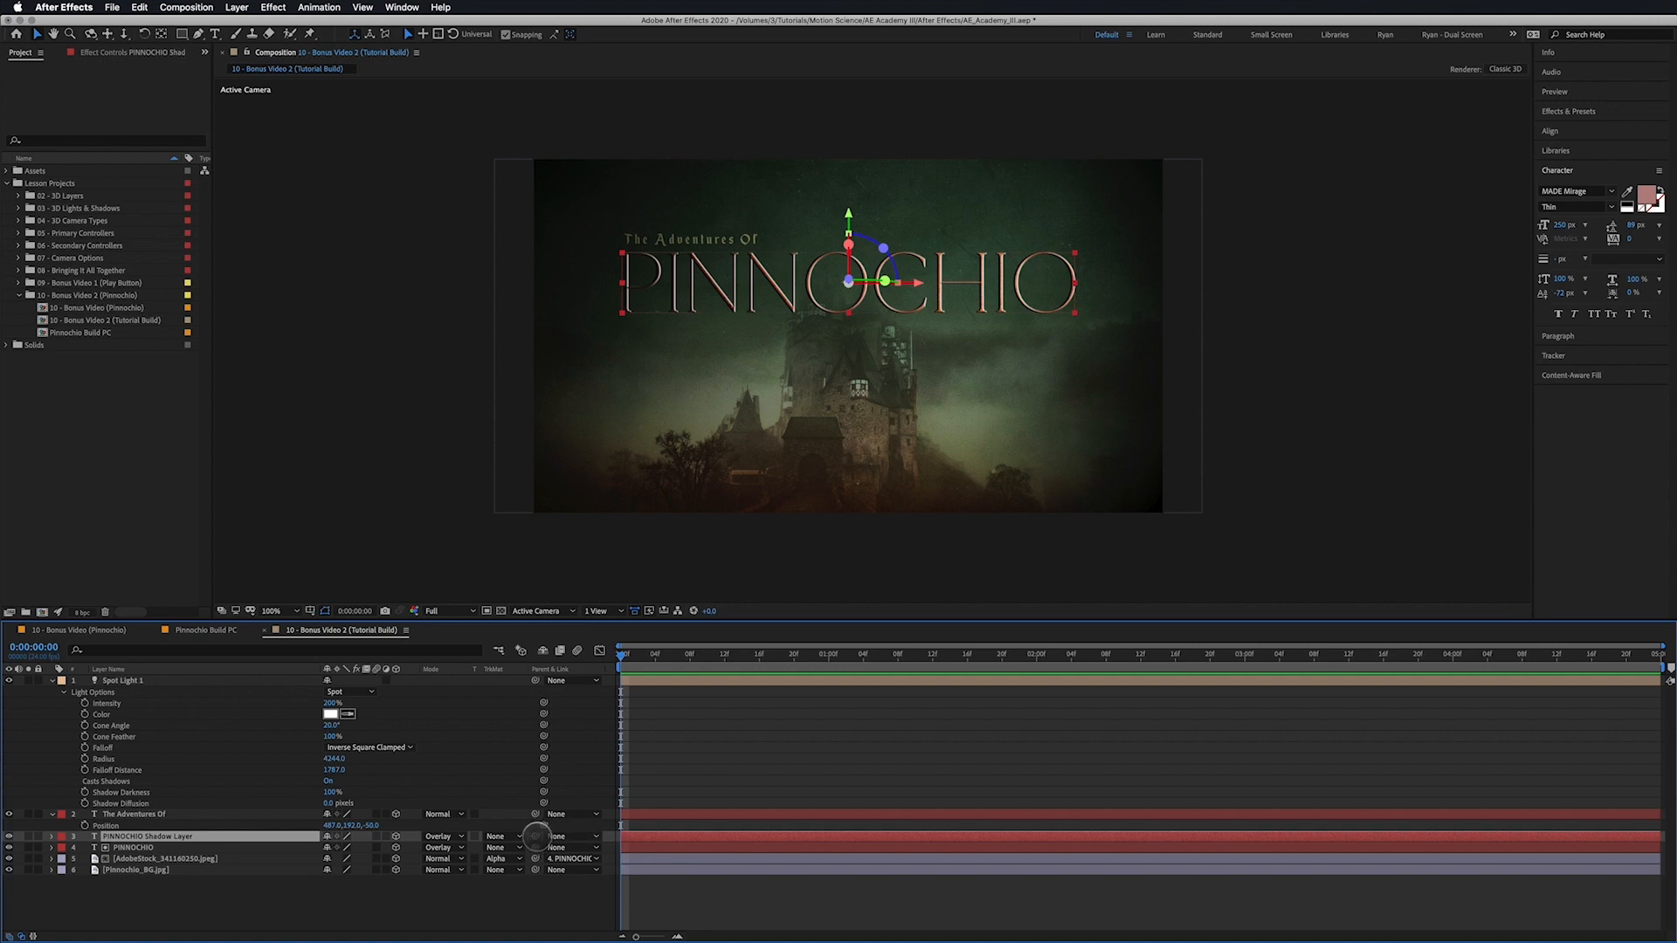
drag(536, 837, 133, 864)
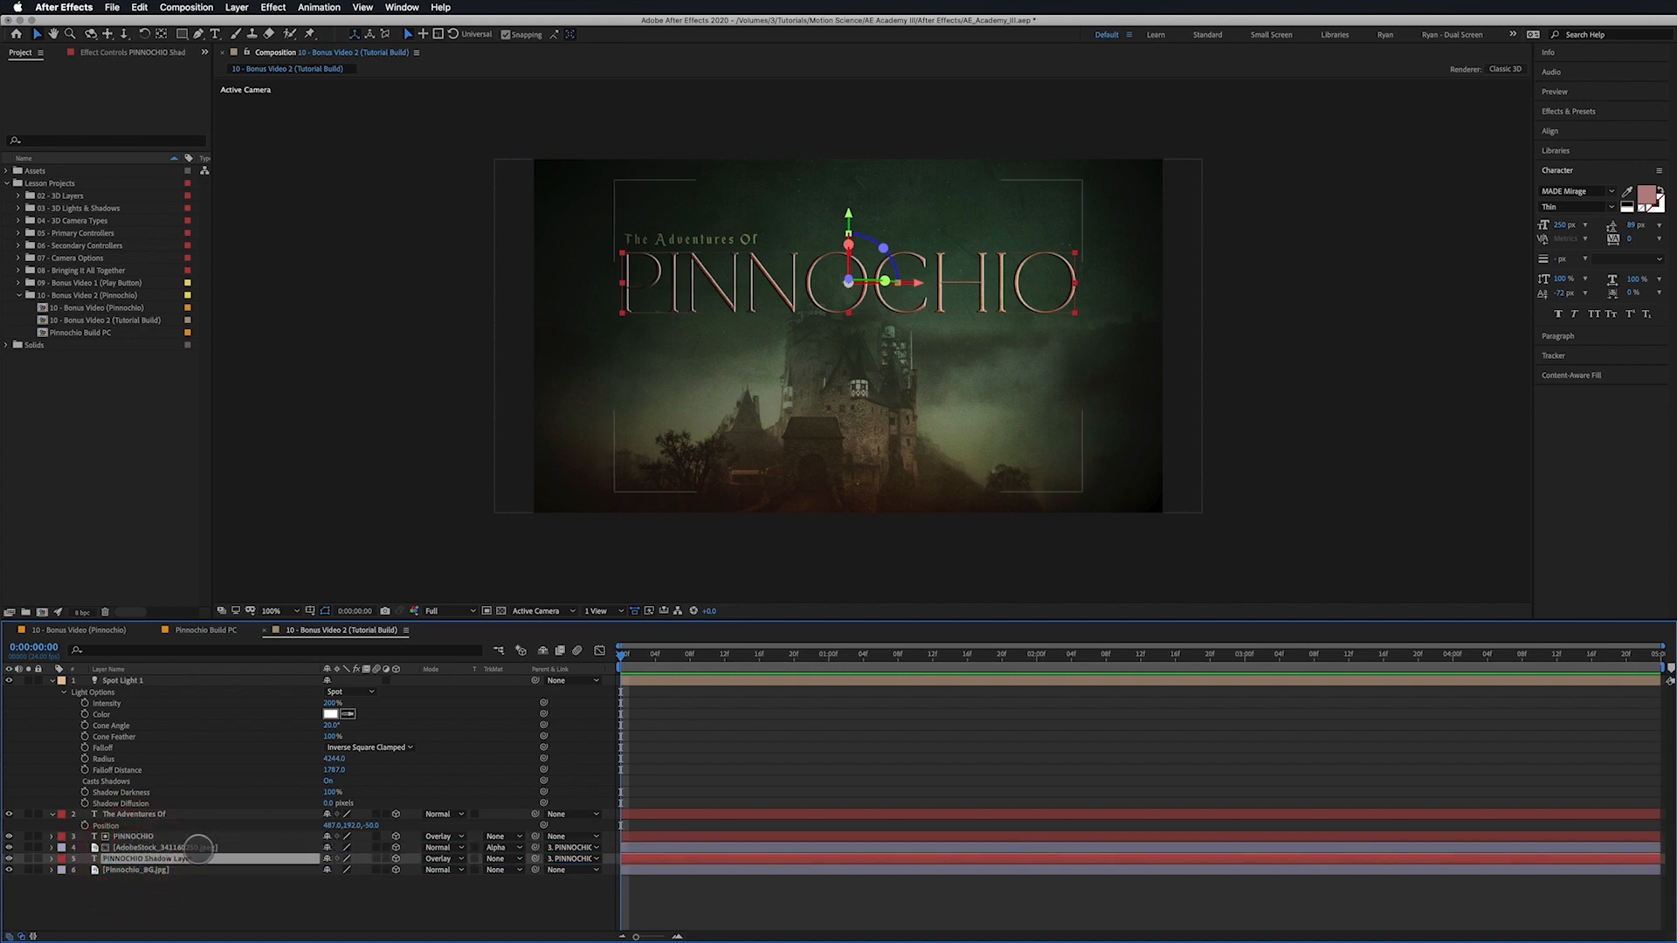
- Remove all layer styles from the PINNOCHIO Shadow Layer
right_click(175, 859)
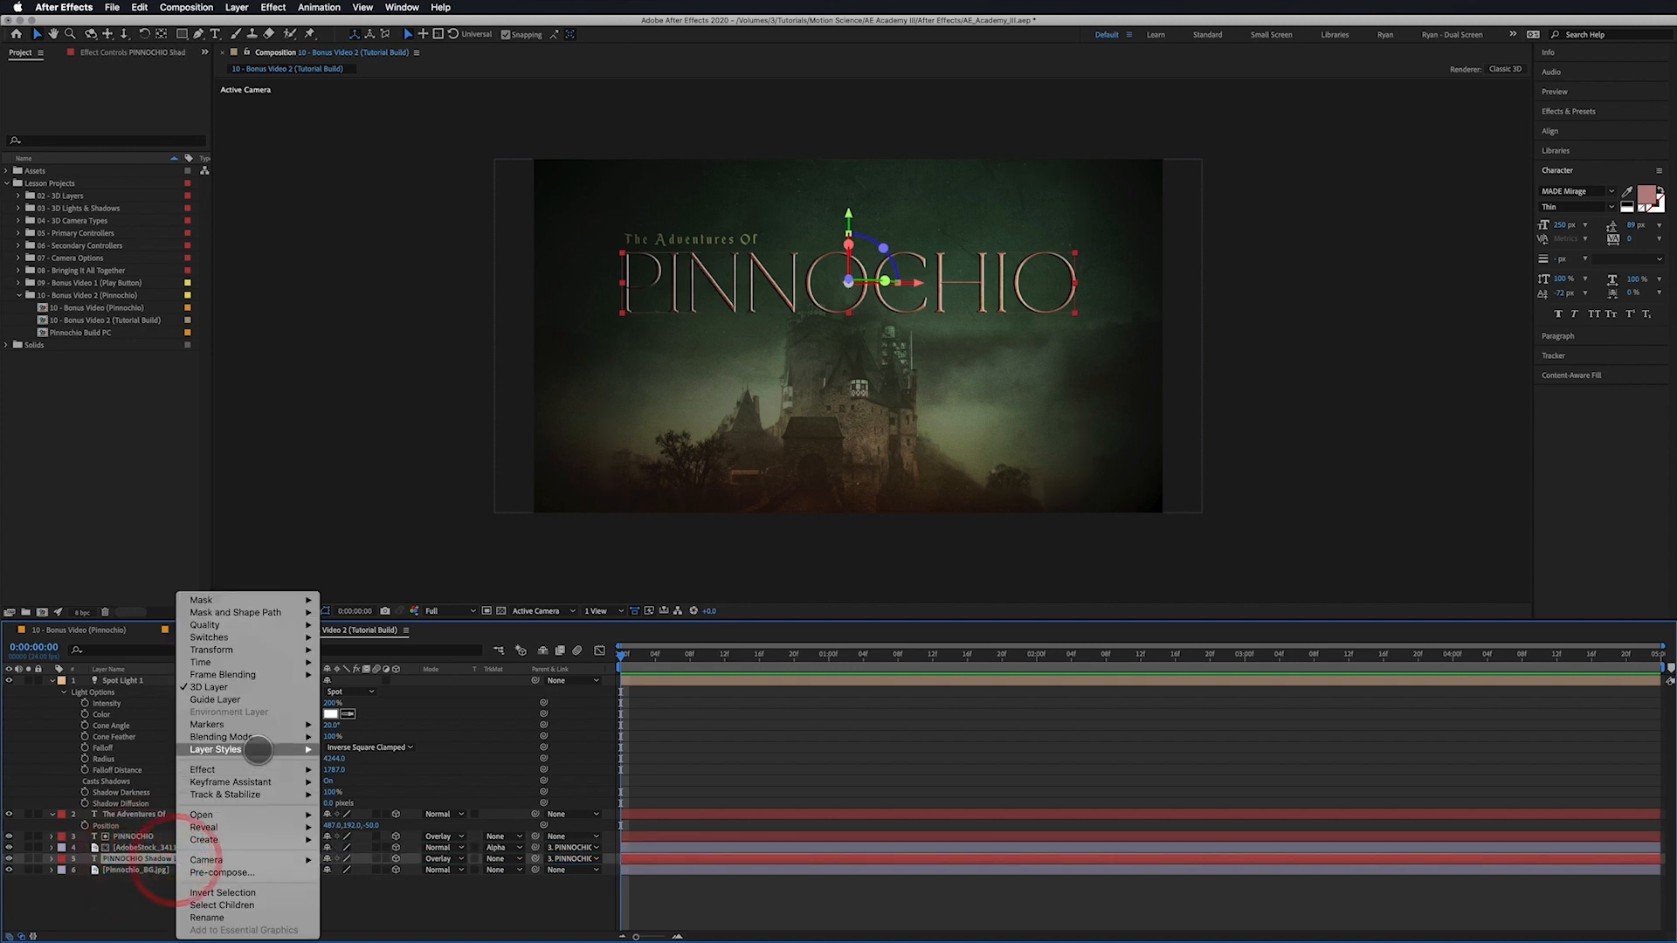
mouse_move(262, 749)
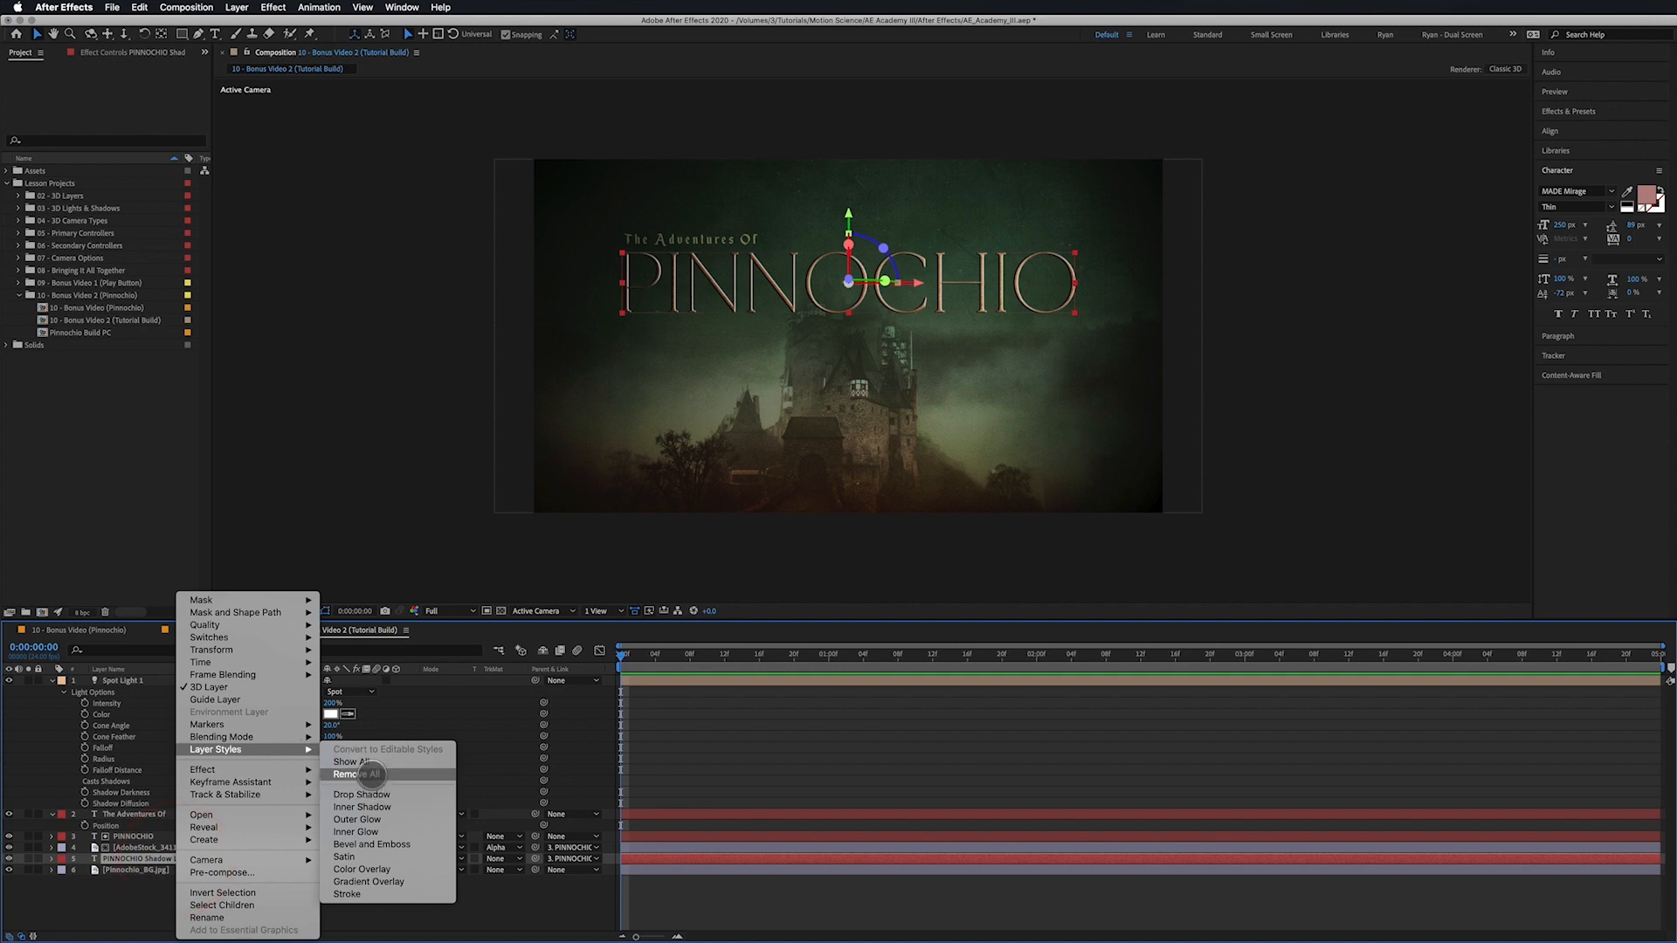
click(371, 774)
right_click(180, 859)
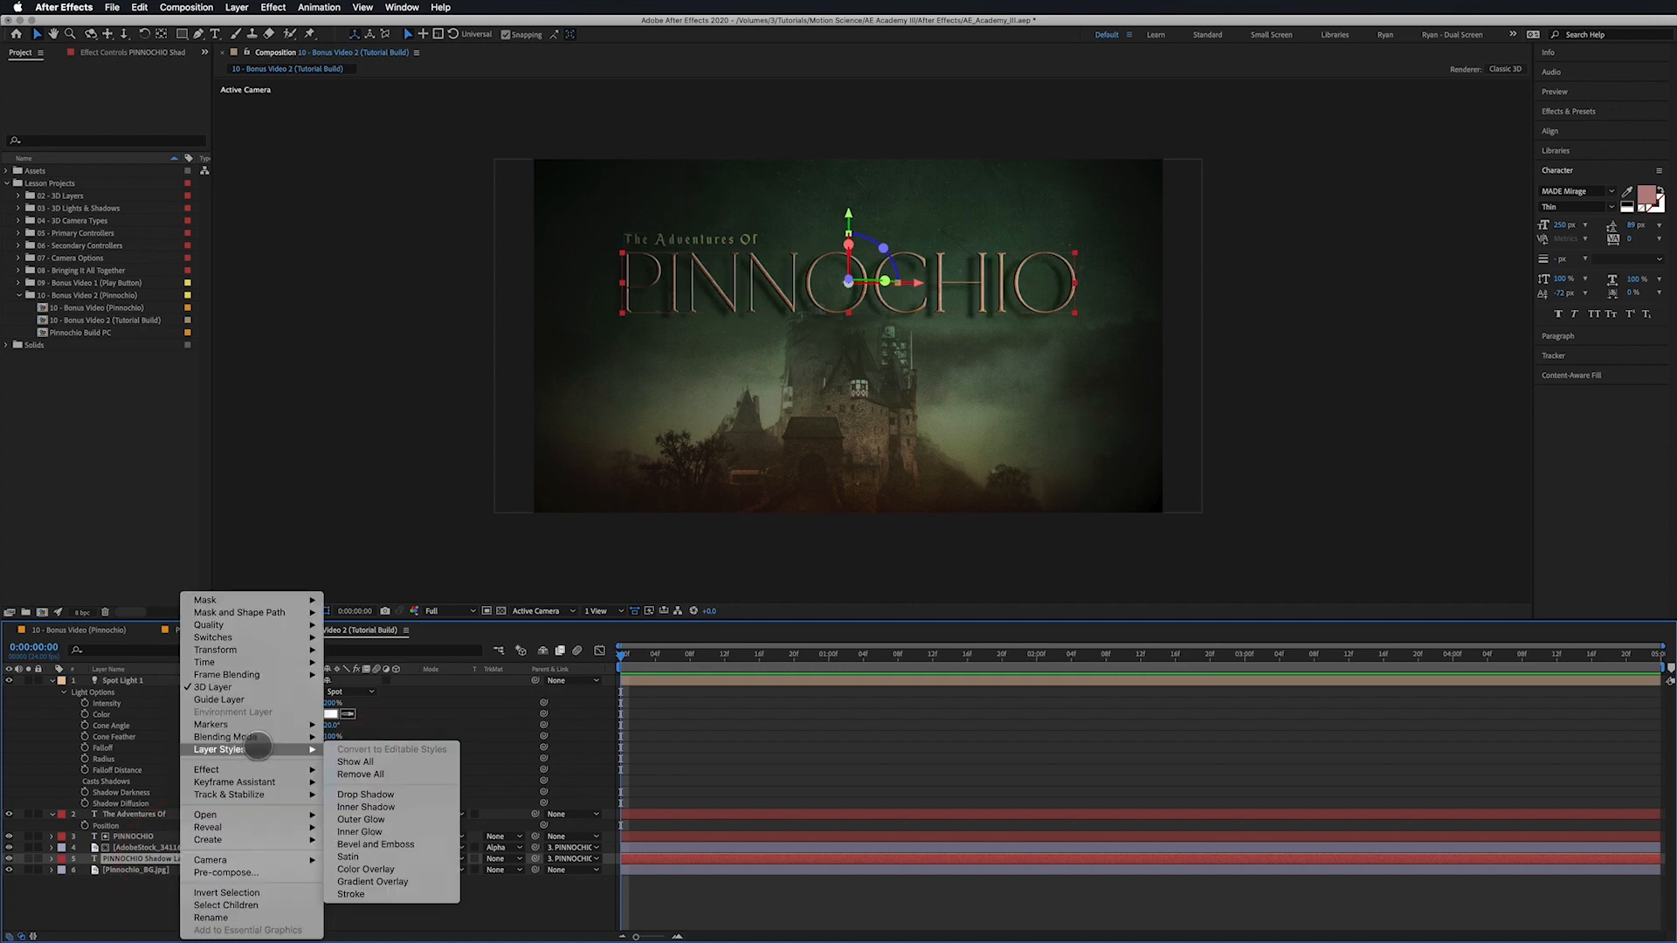
click(131, 860)
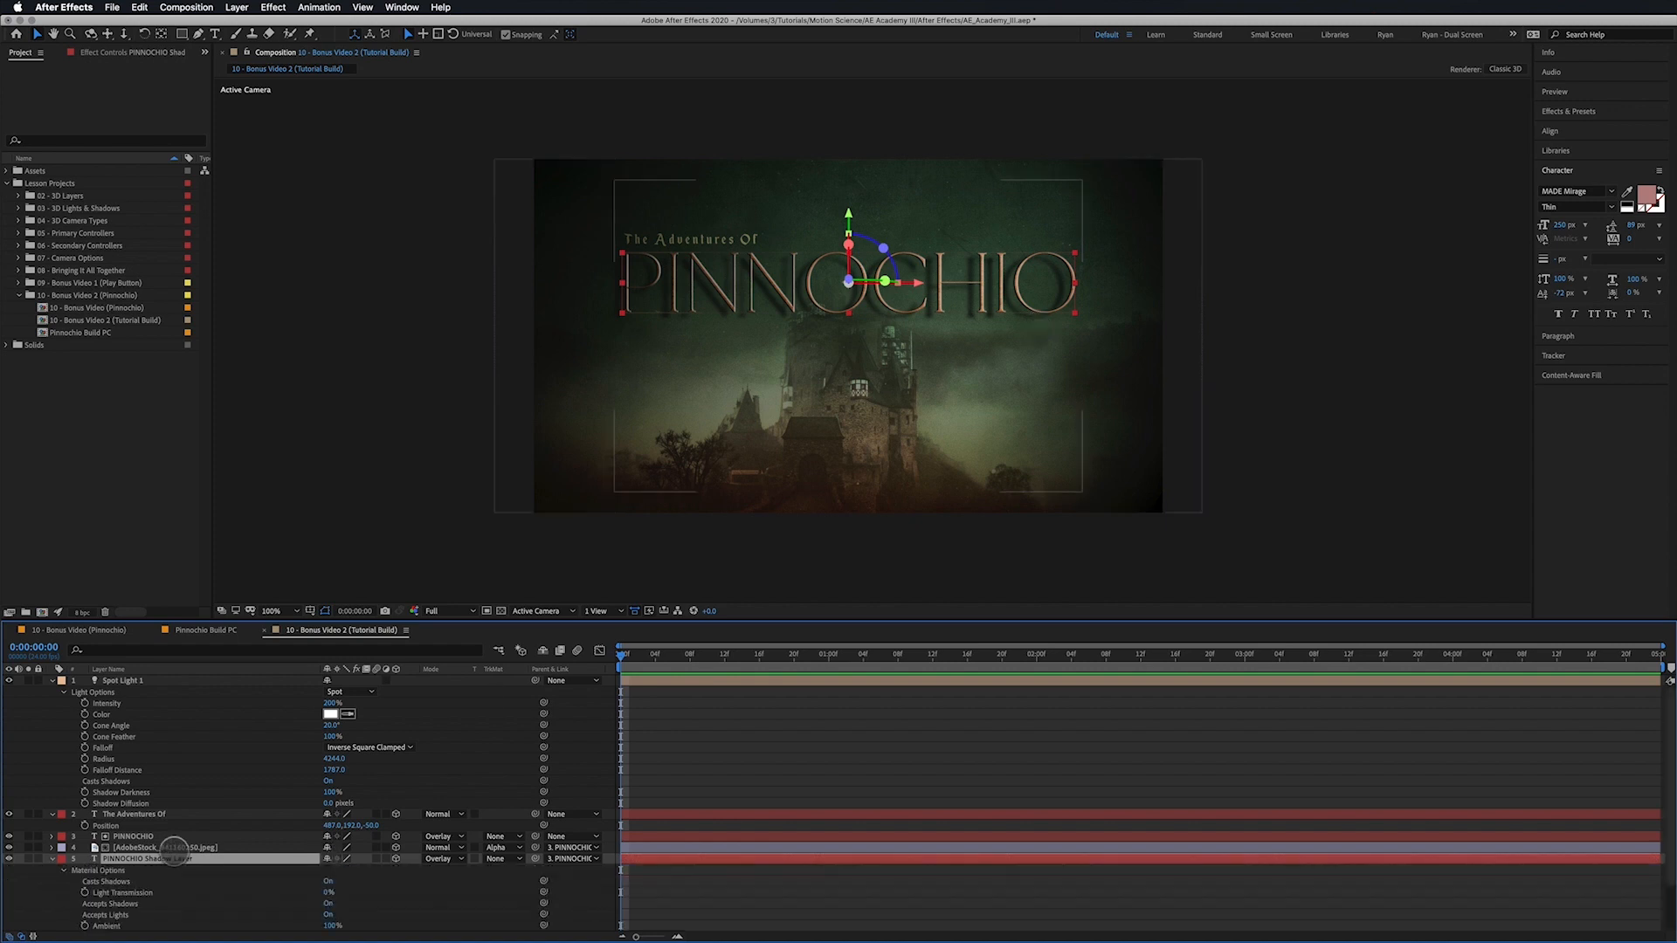
- Reveal the Material Options of the PINNOCHIO Shadow Layer
key(a)
key(a)
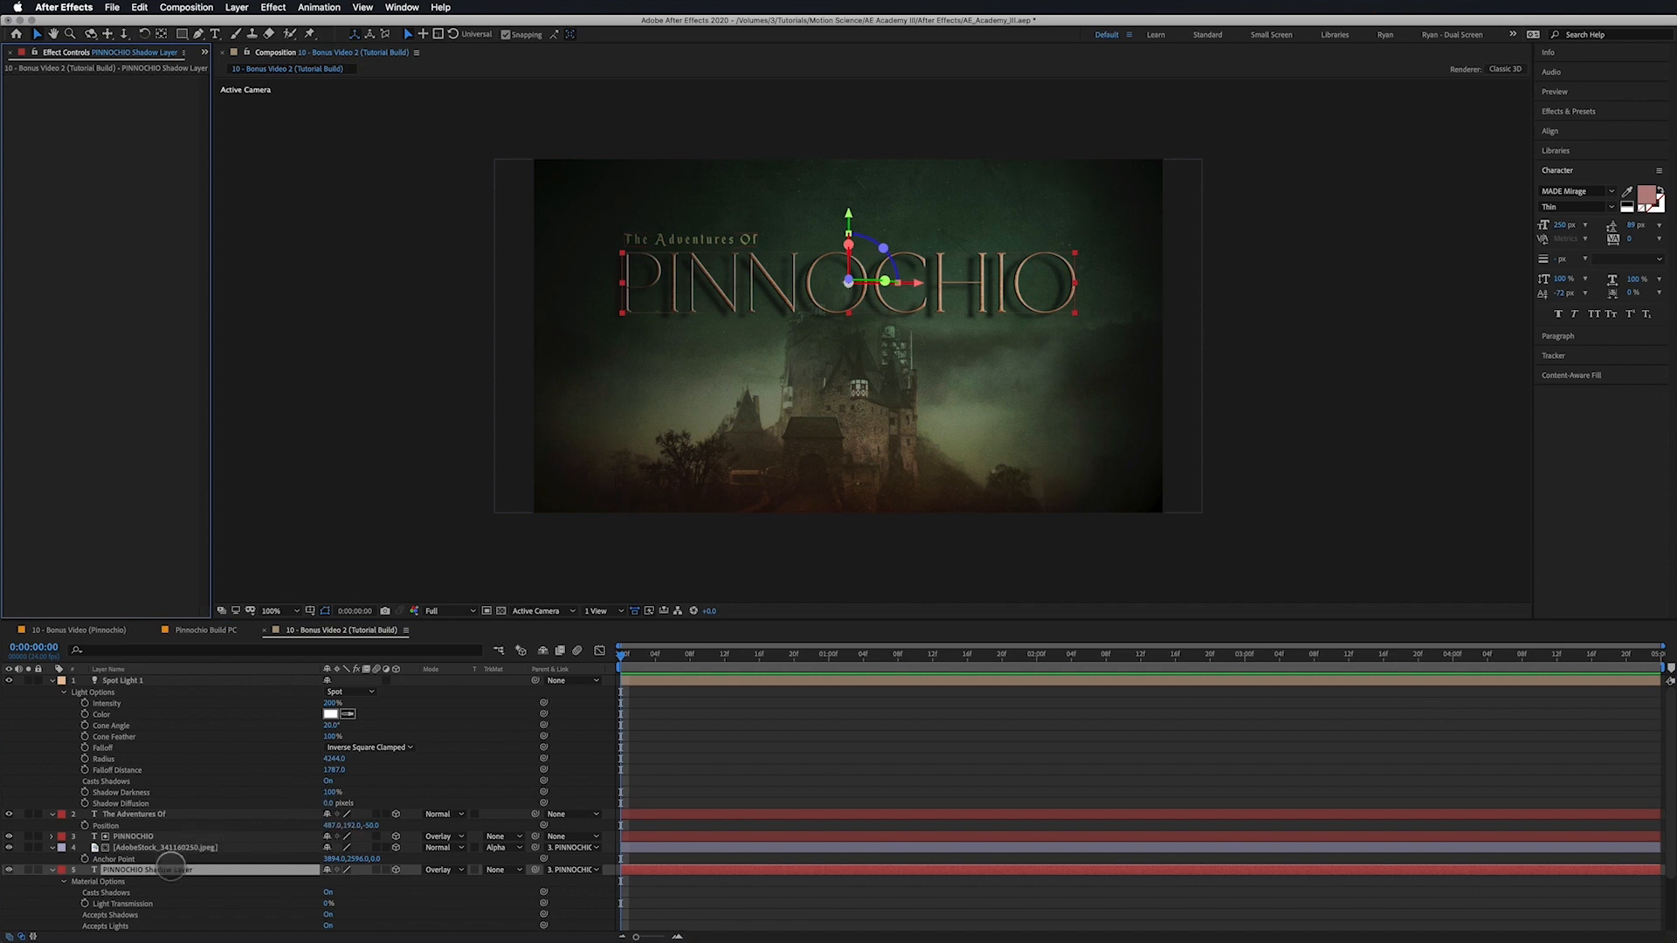
right_click(173, 869)
mouse_move(219, 749)
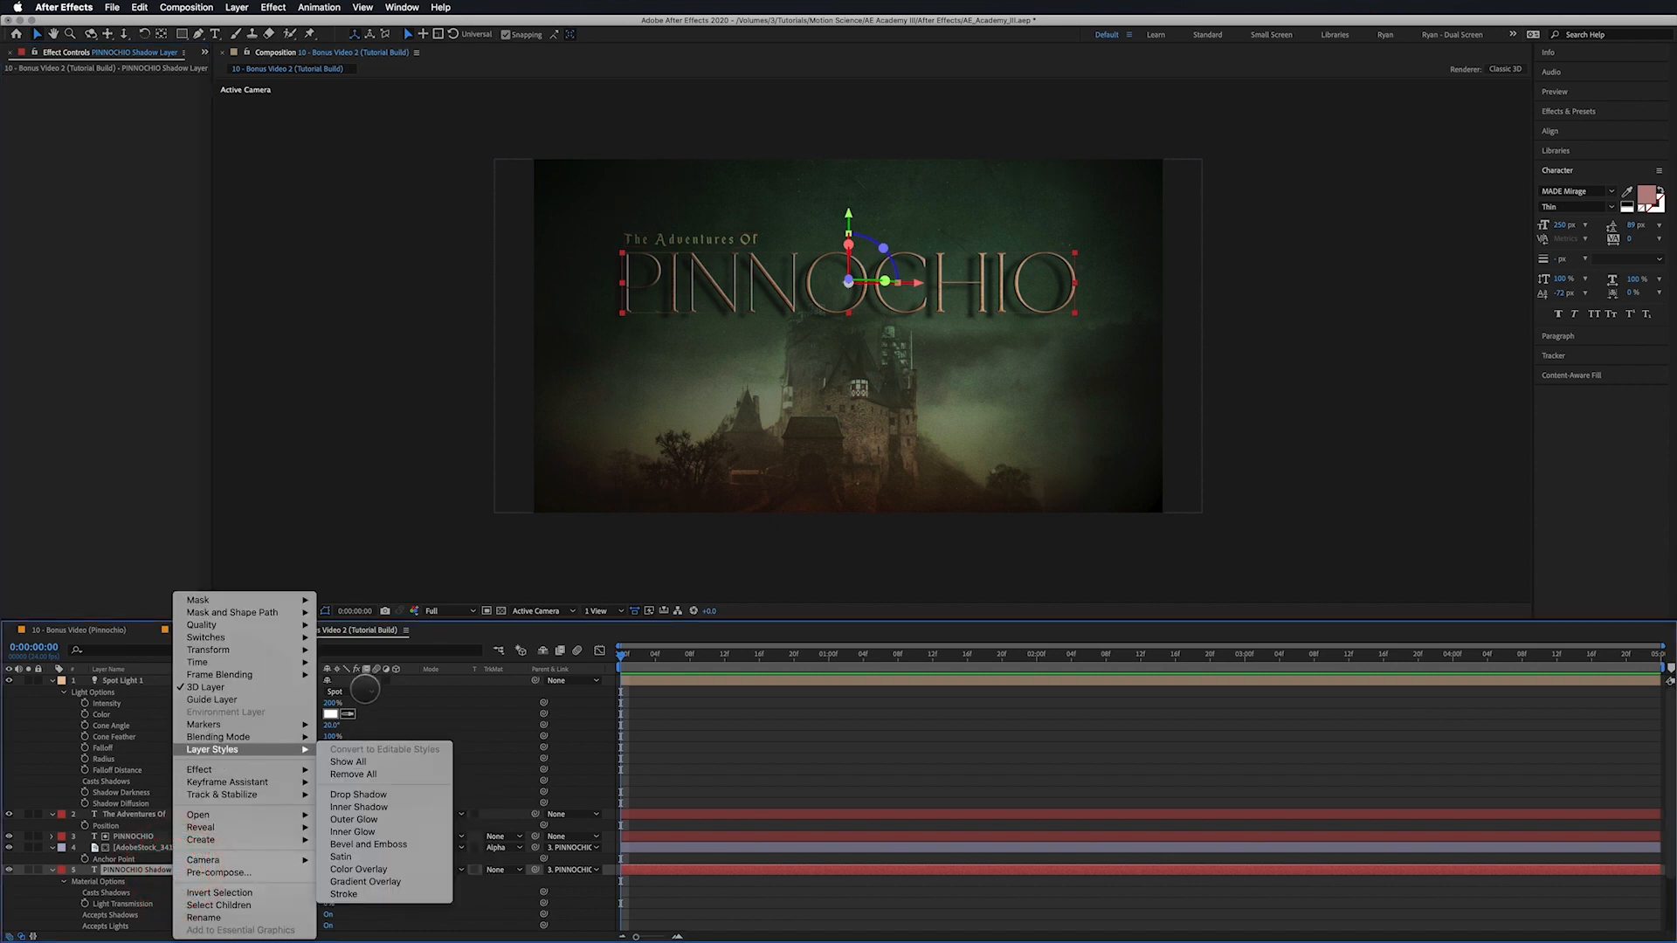
click(443, 709)
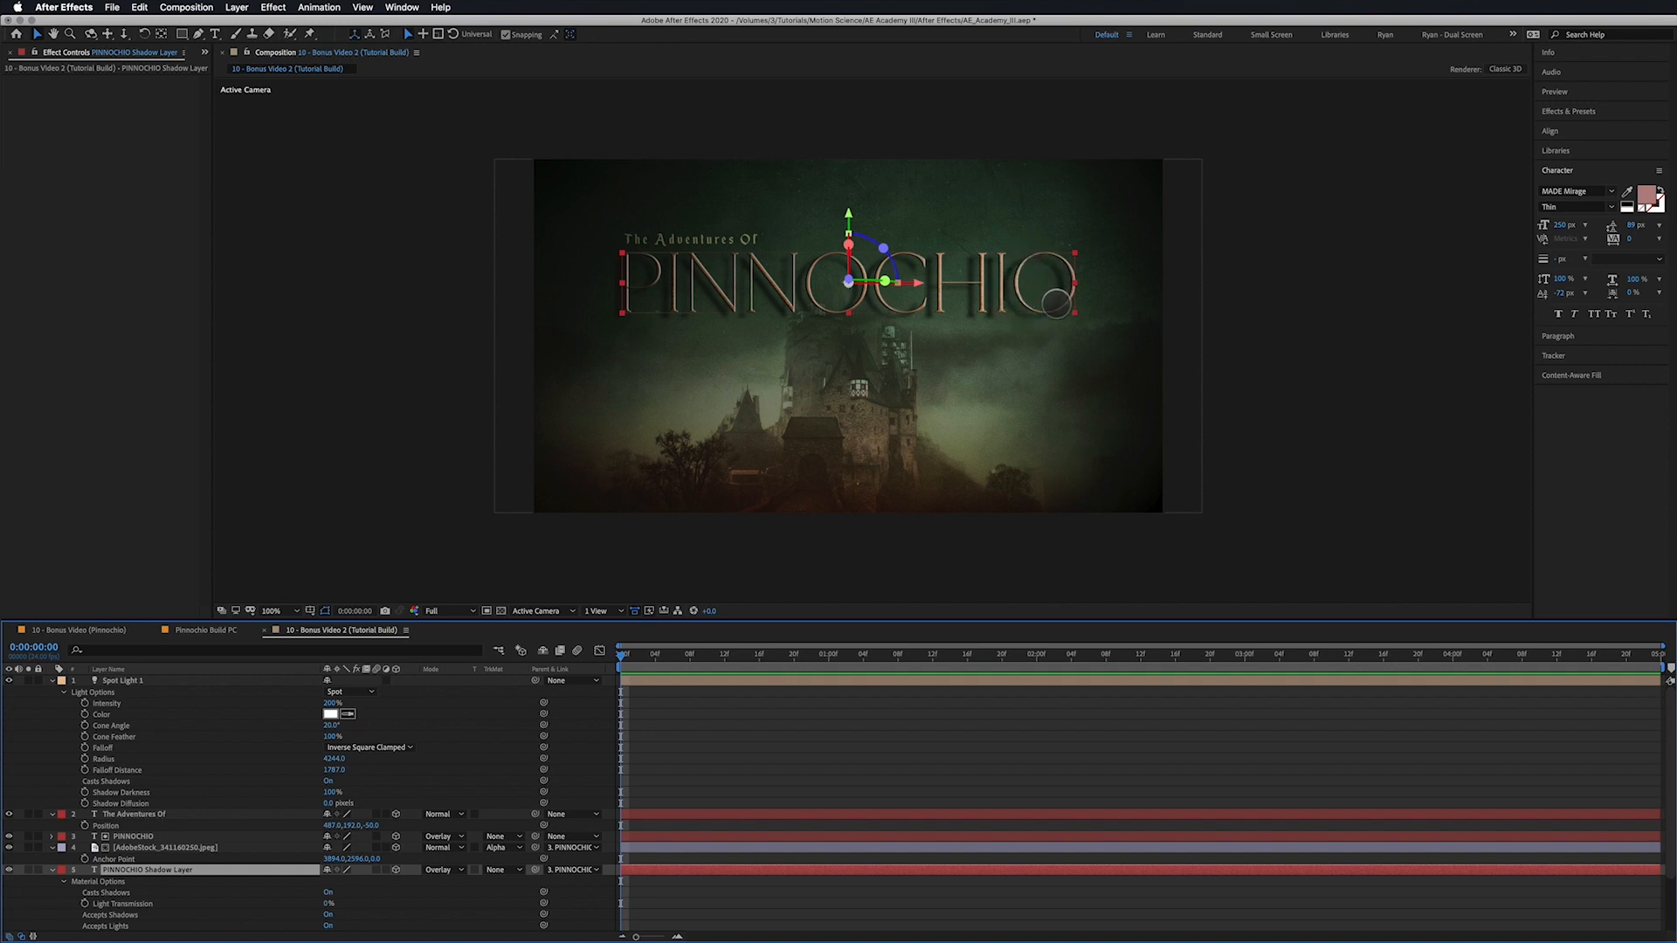
- Set the text fill color of the PINNOCHIO Shadow Layer to black (000000)
scroll(254, 861, down, 3)
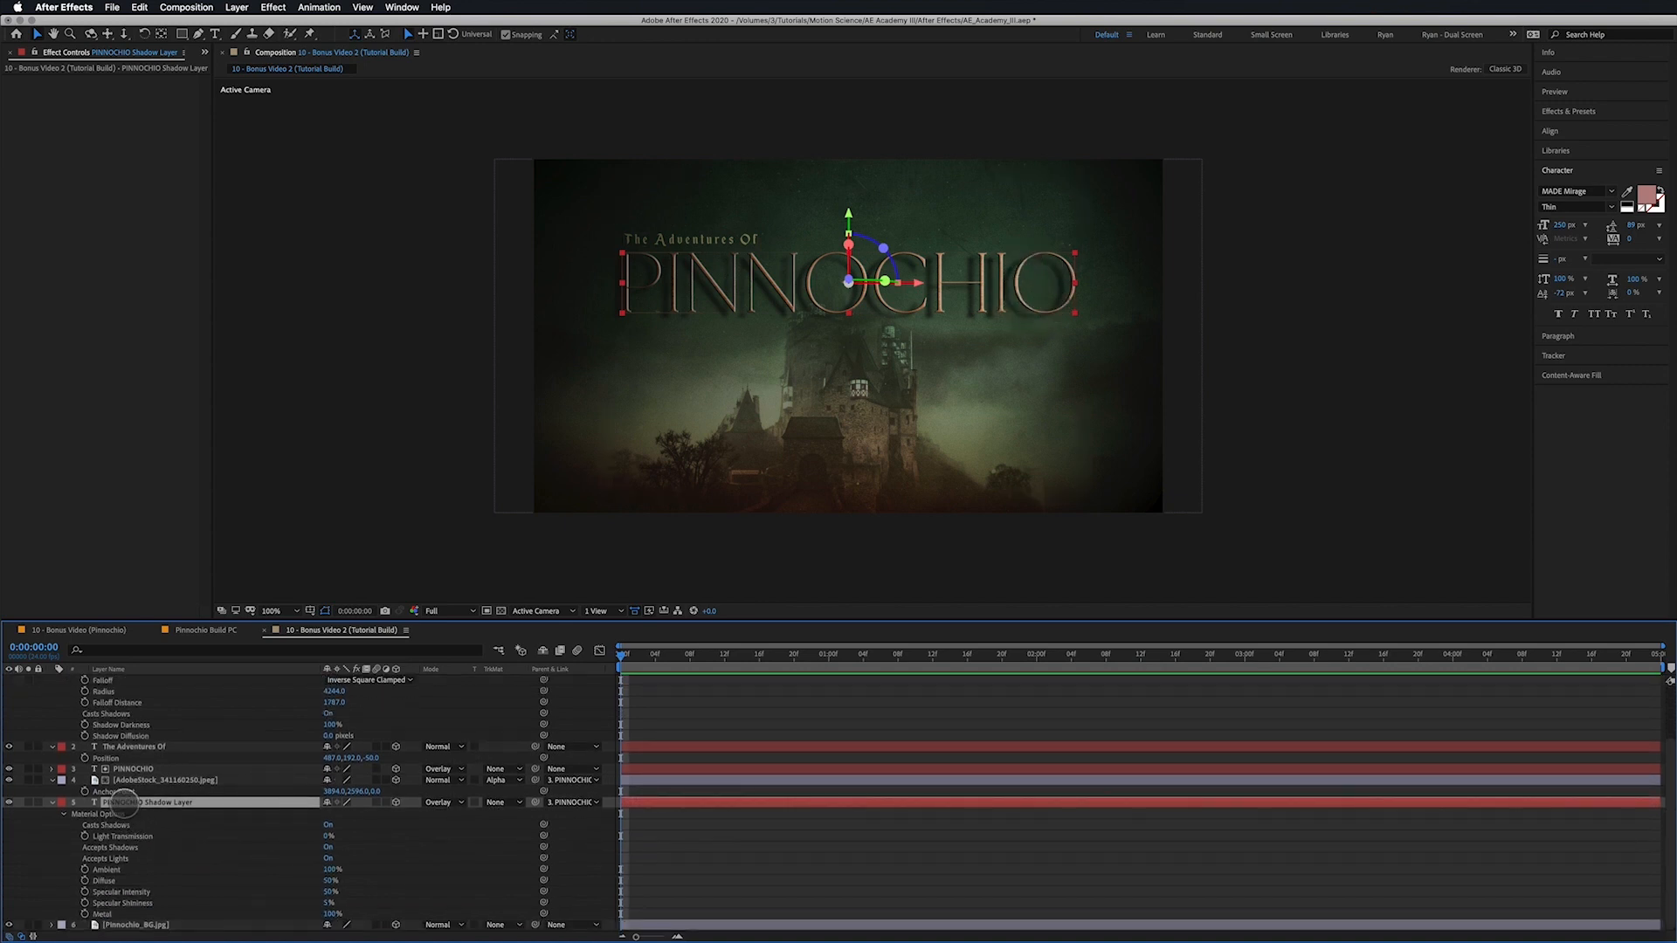
click(122, 800)
click(1647, 195)
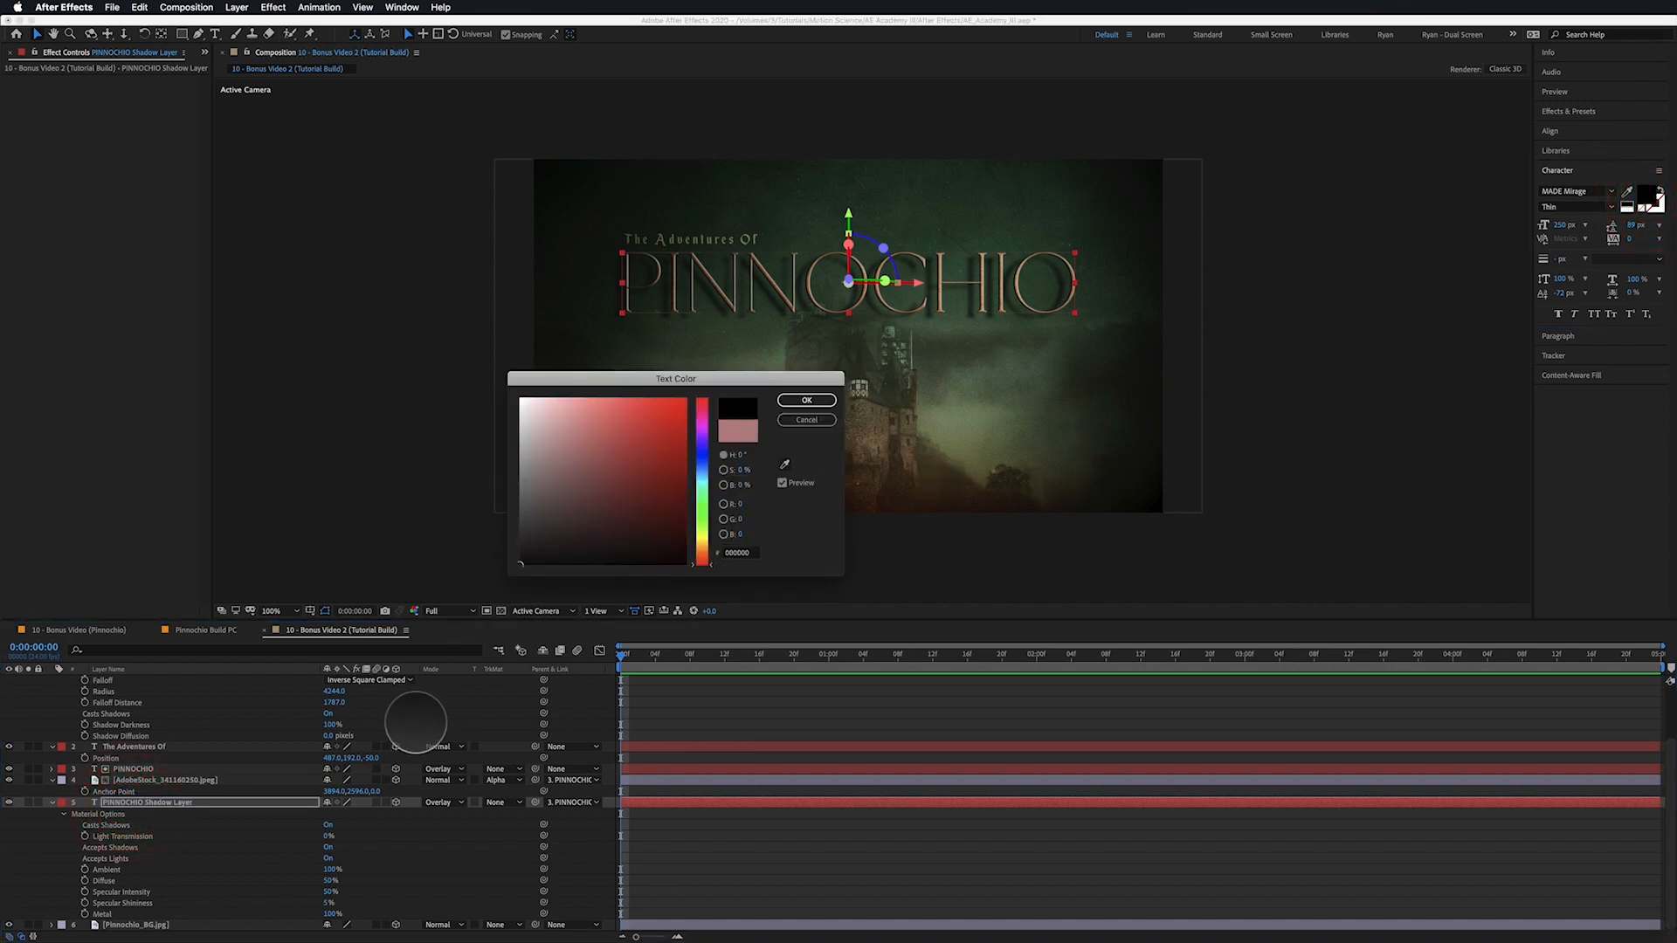
click(416, 721)
click(793, 399)
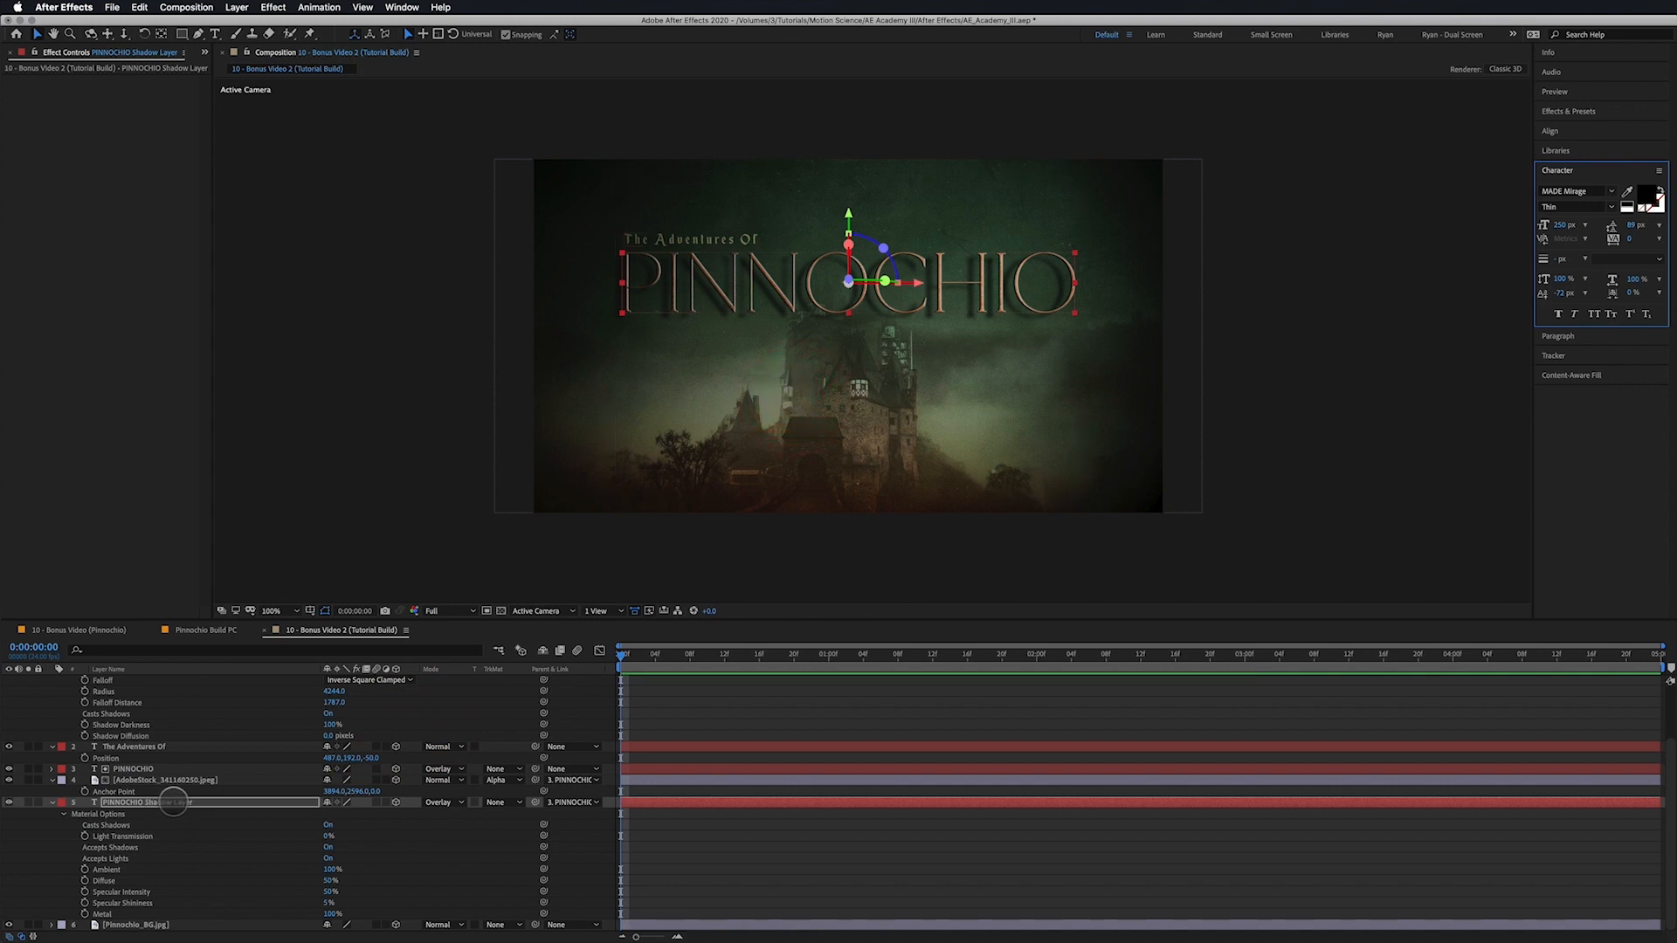
- Set the blending mode of the PINNOCHIO Shadow Layer to Normal
click(142, 801)
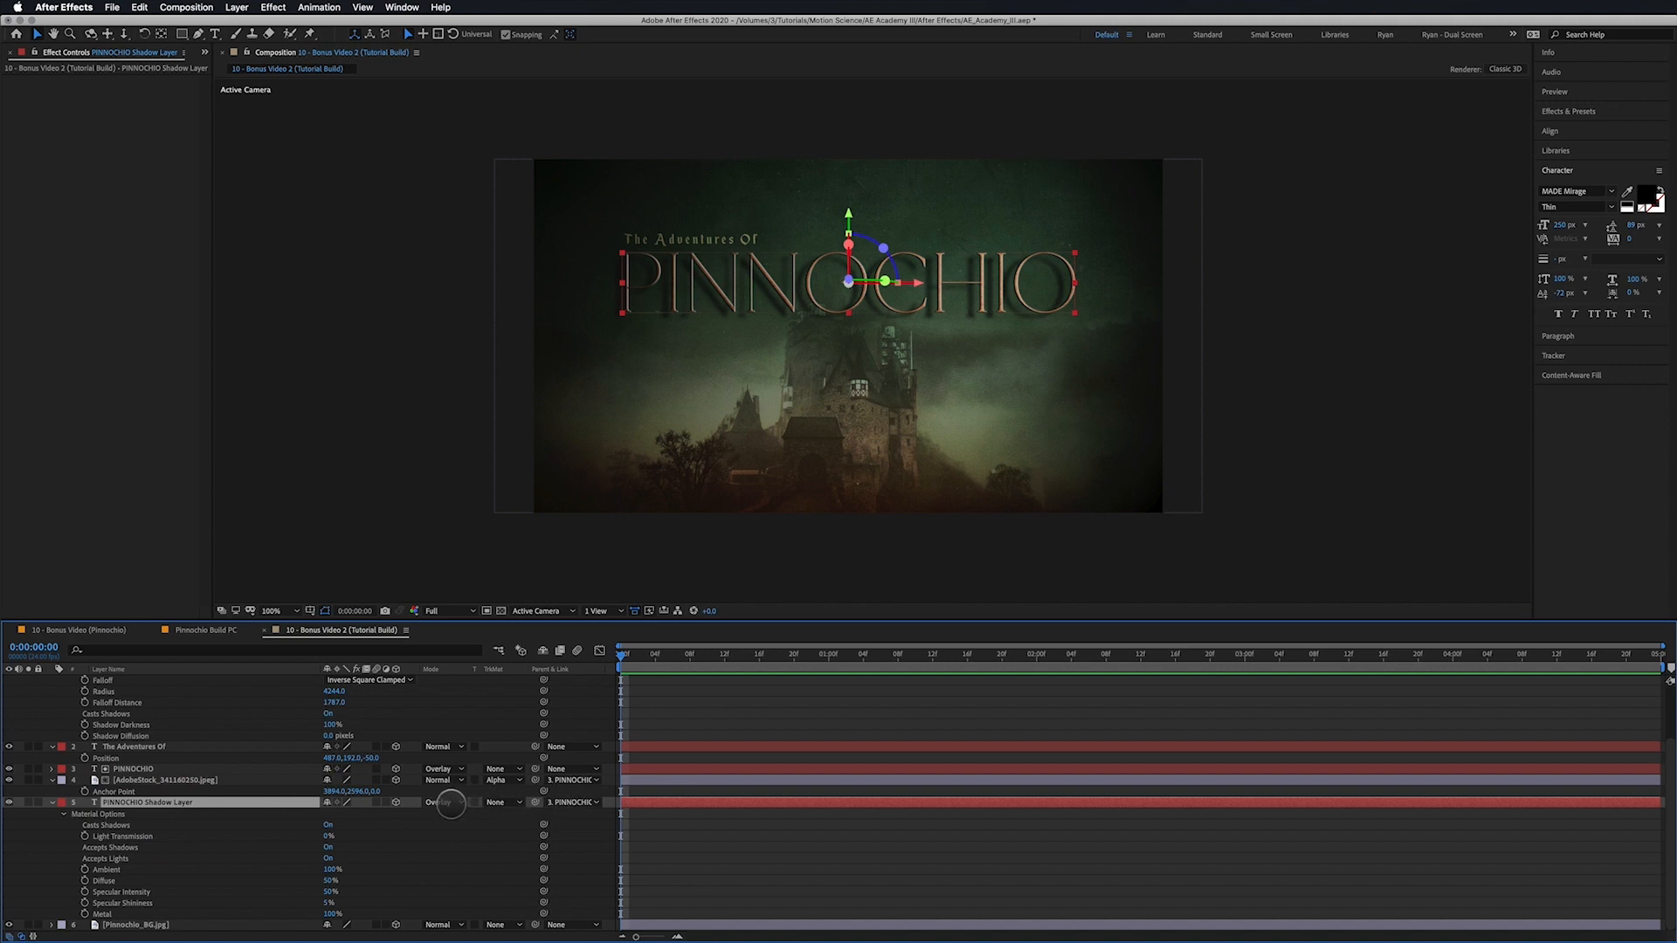
click(451, 803)
click(460, 423)
- Toggle the visibility of the PINNOCHIO Shadow Layer several times to compare the title with and without it, leaving it visible
click(9, 801)
click(9, 801)
click(9, 801)
click(9, 801)
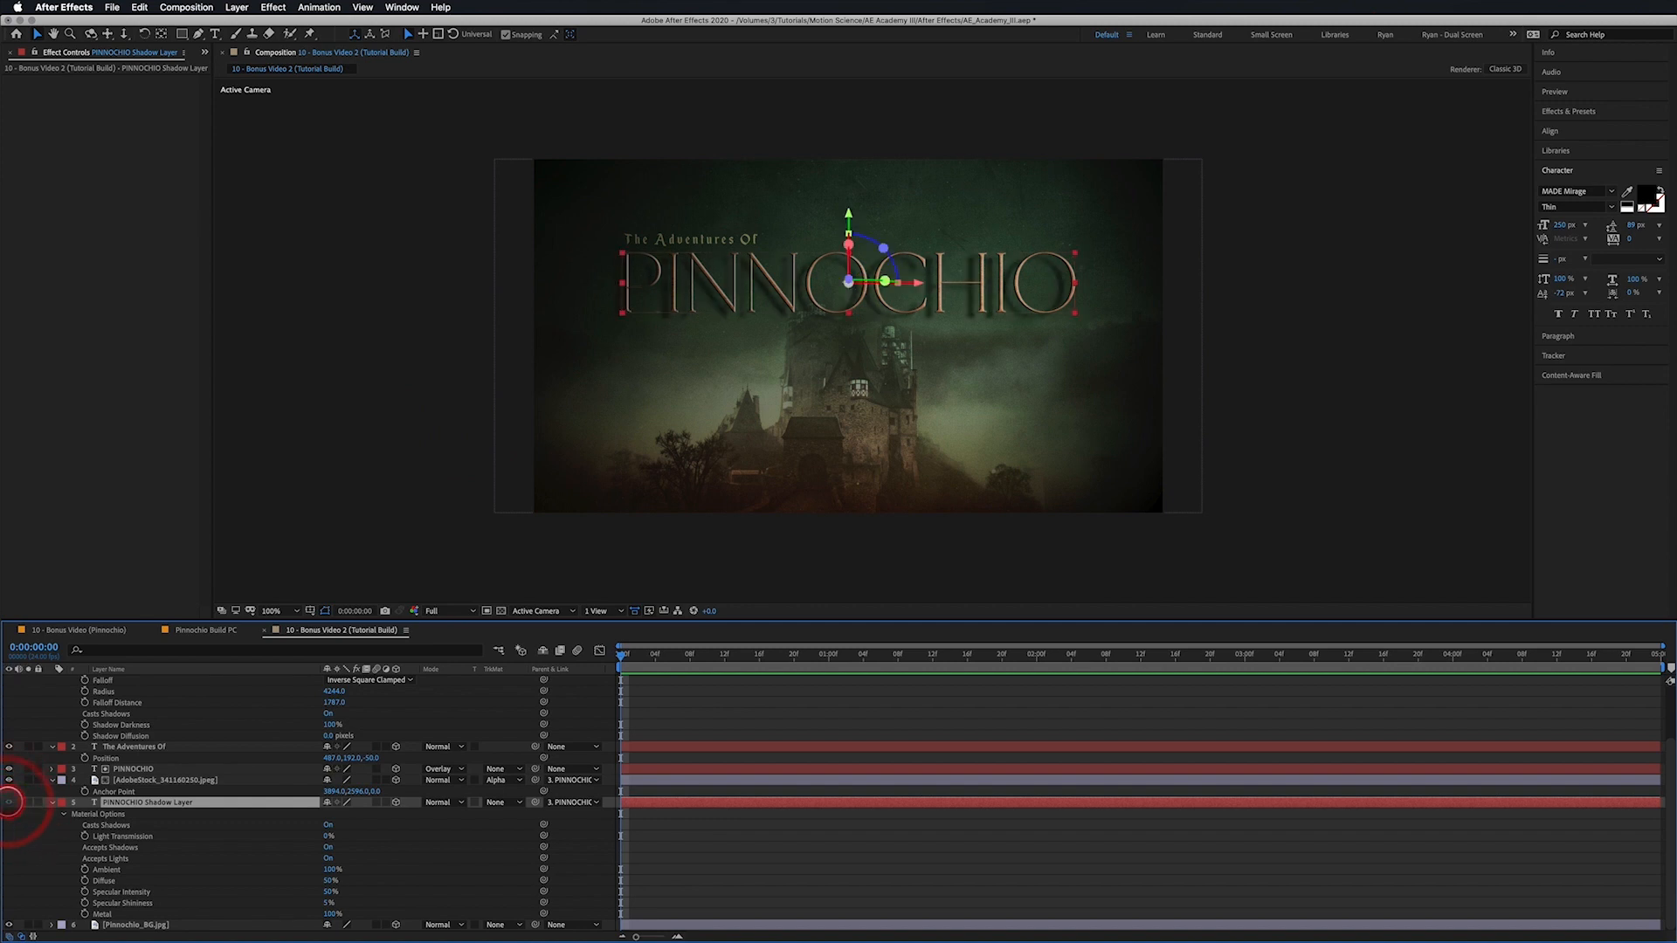
click(9, 801)
click(9, 802)
click(10, 801)
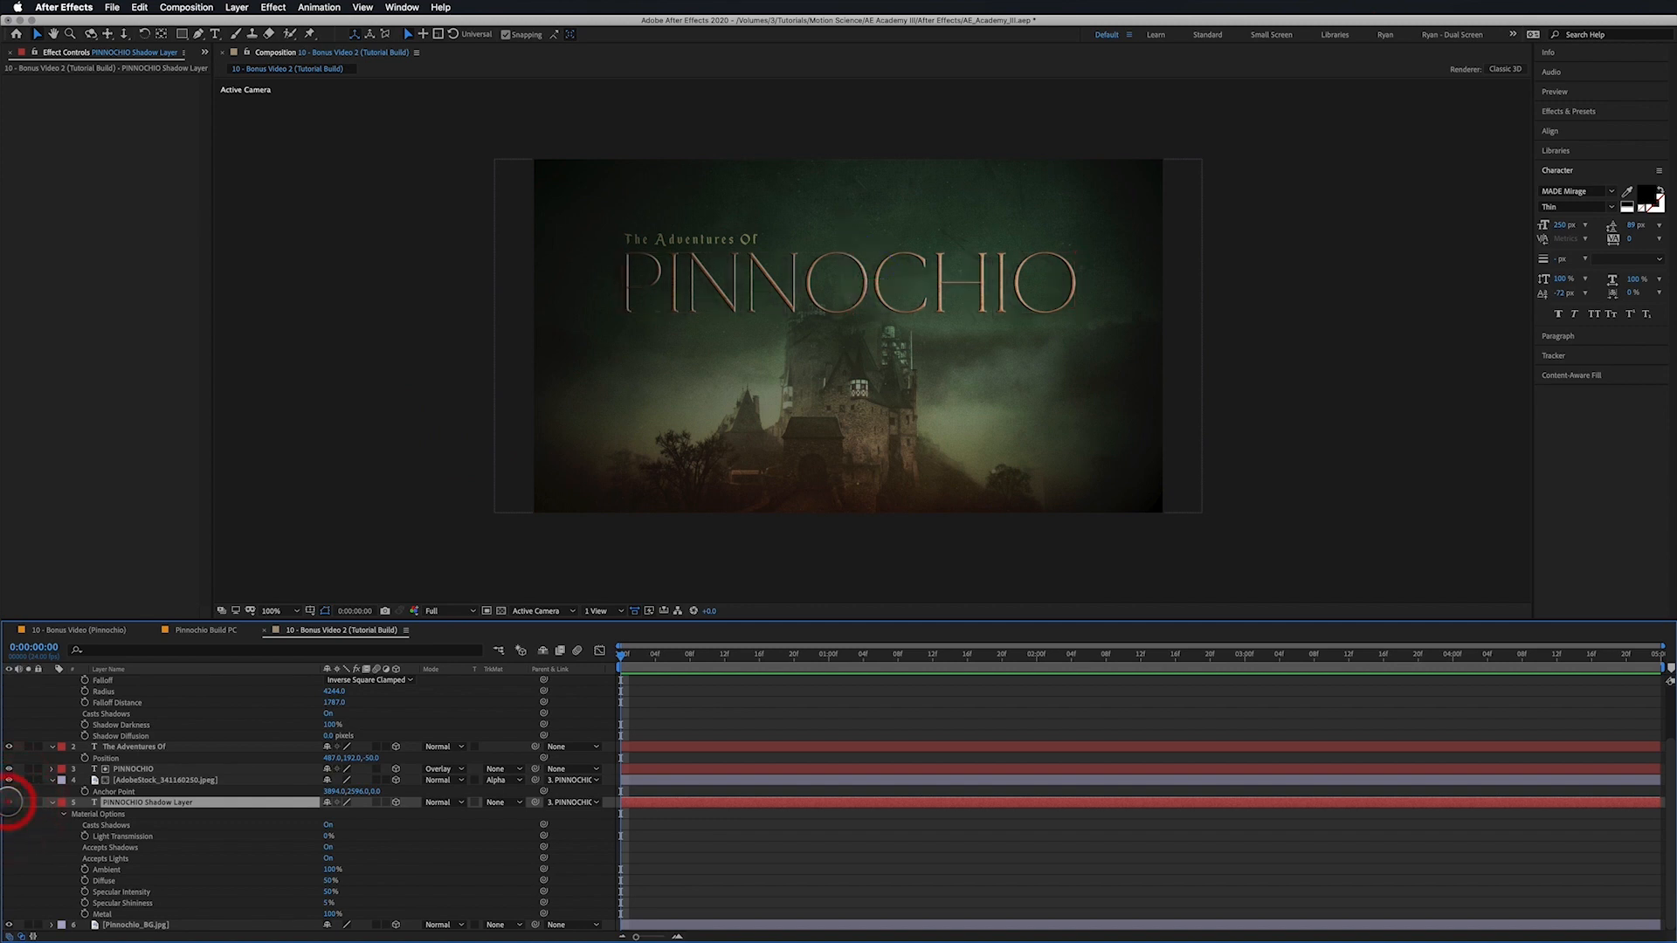
click(10, 802)
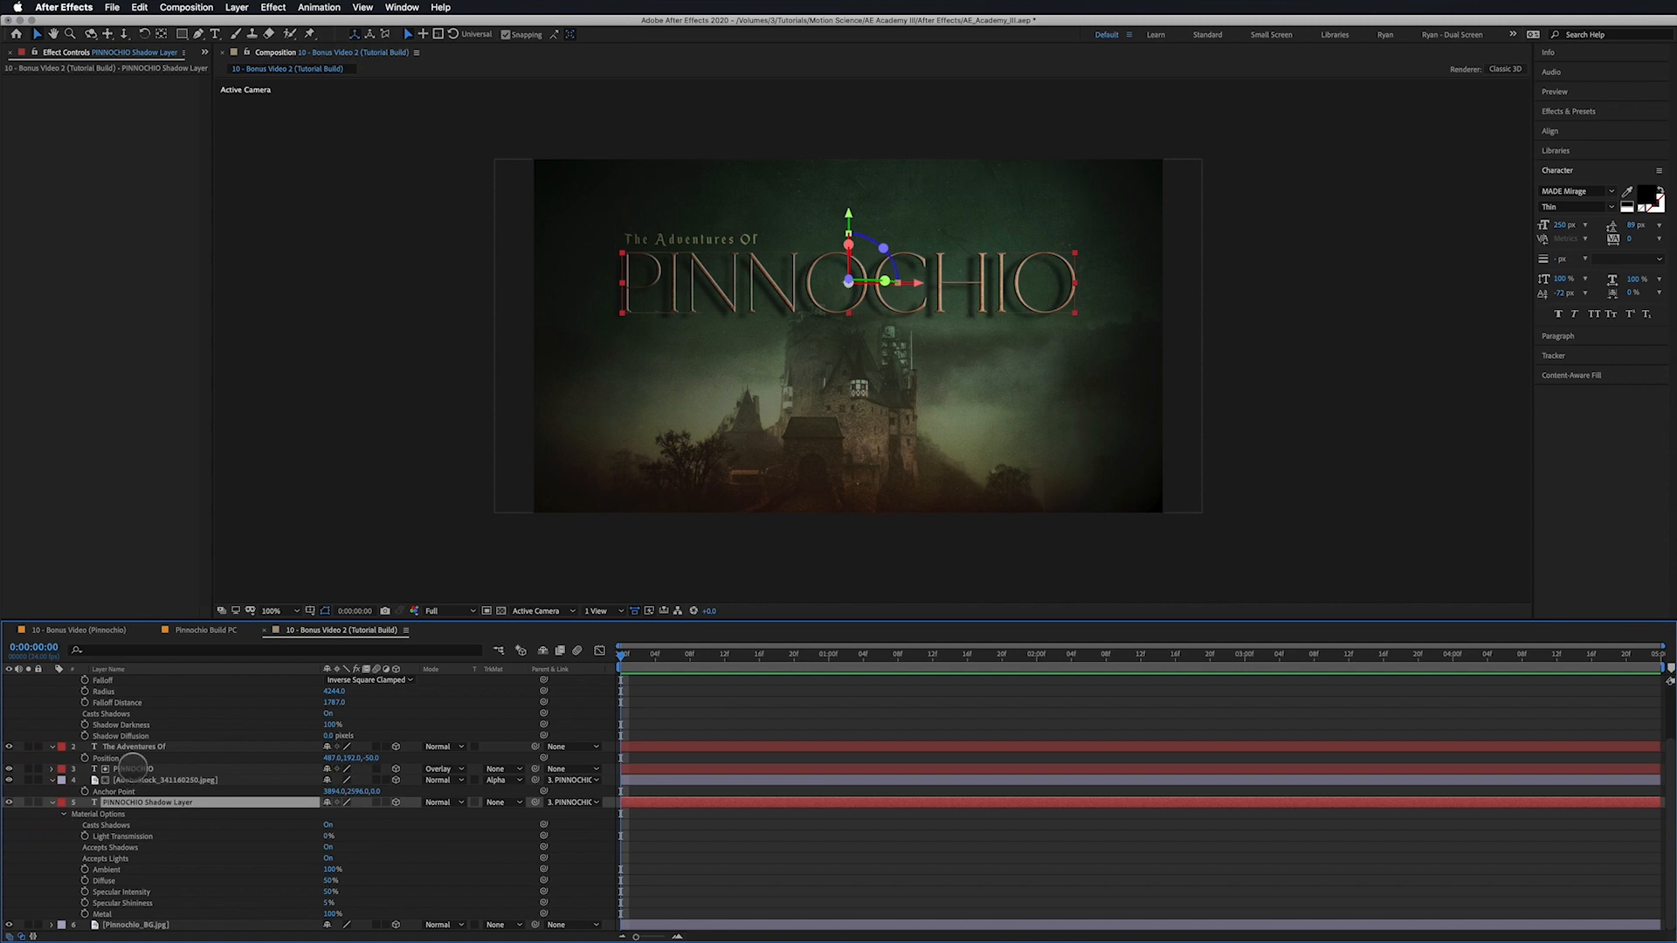
- Set Casts Shadows to Off for the main PINNOCHIO text layer and collapse its material properties
click(133, 769)
key(a)
key(a)
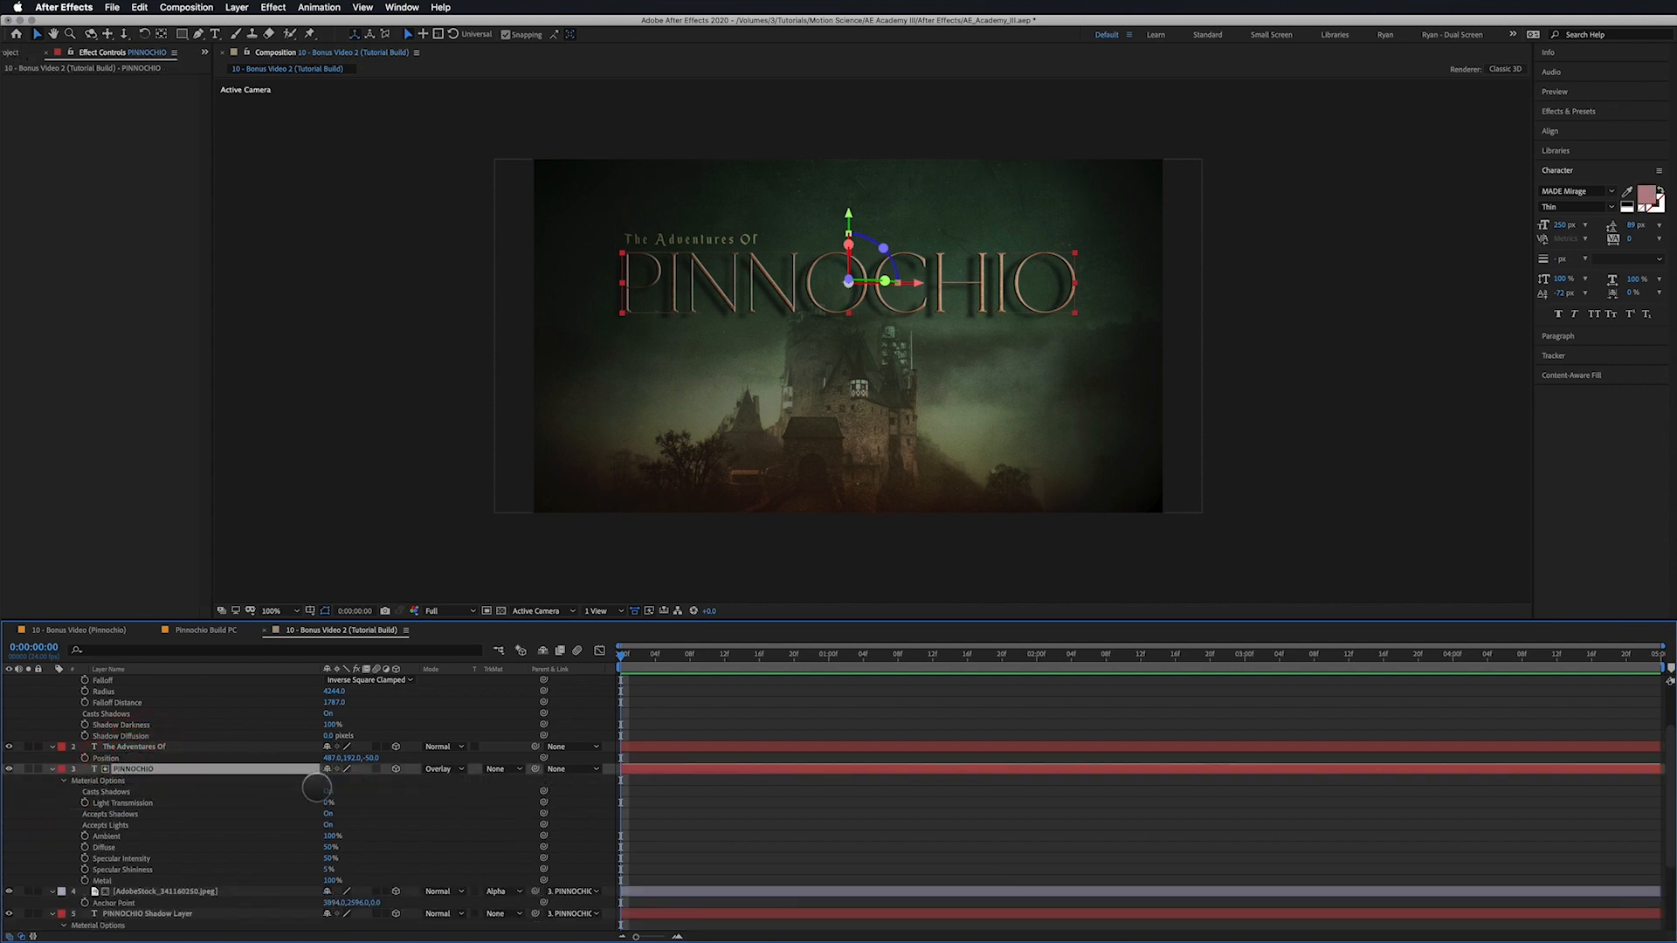
click(328, 791)
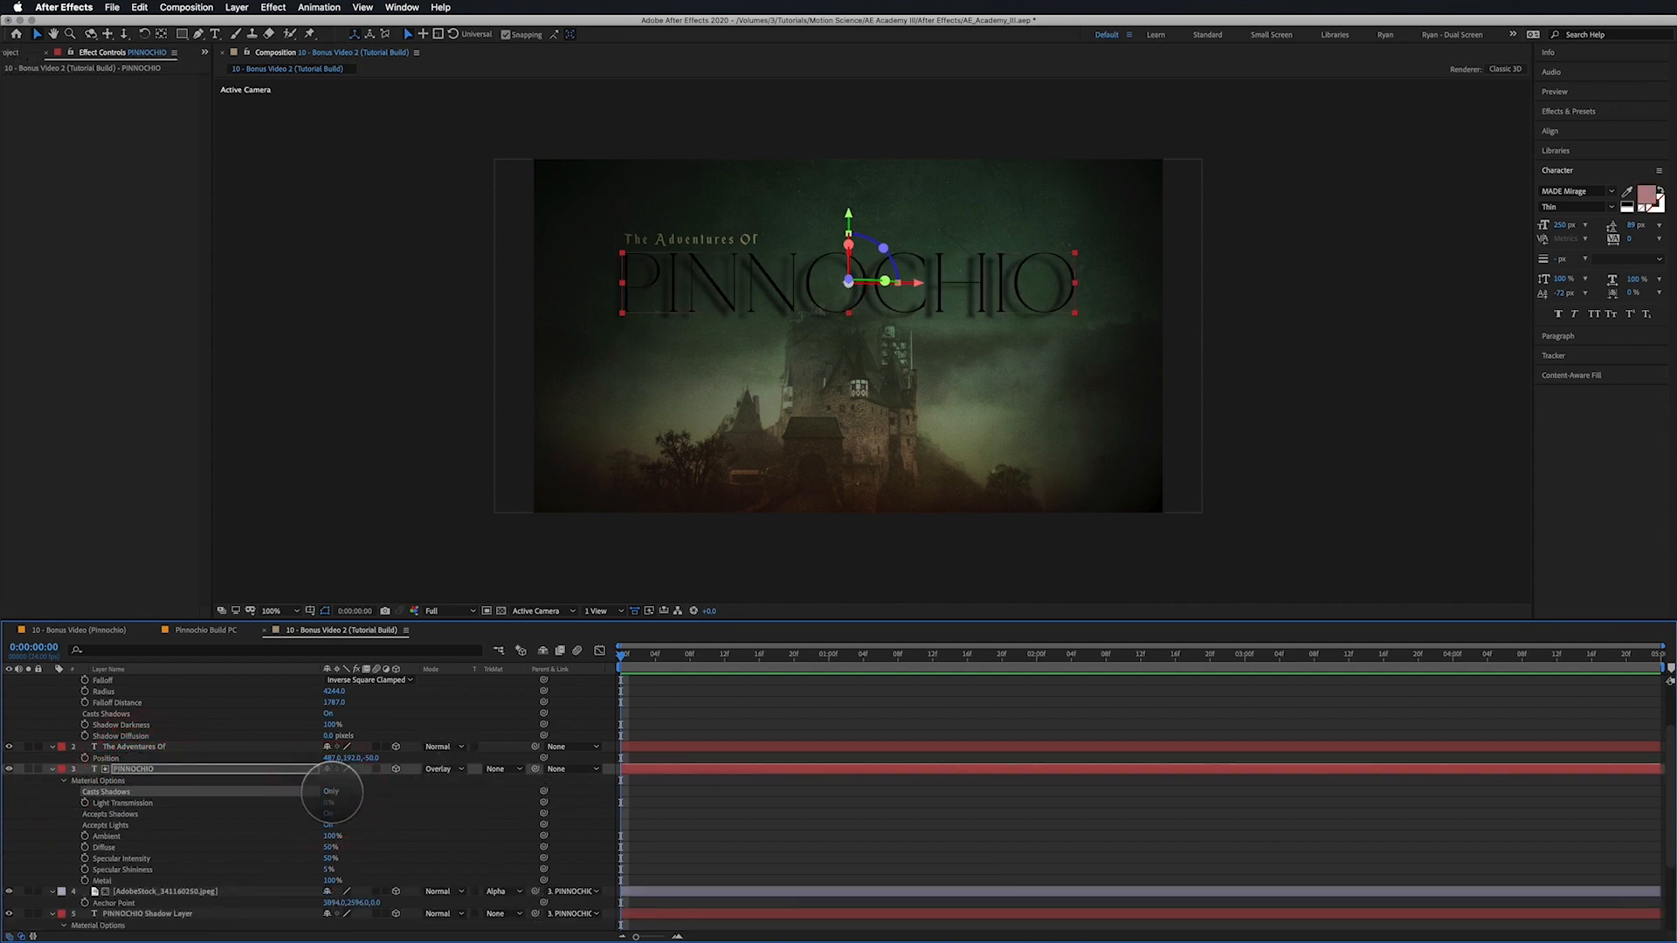
click(329, 791)
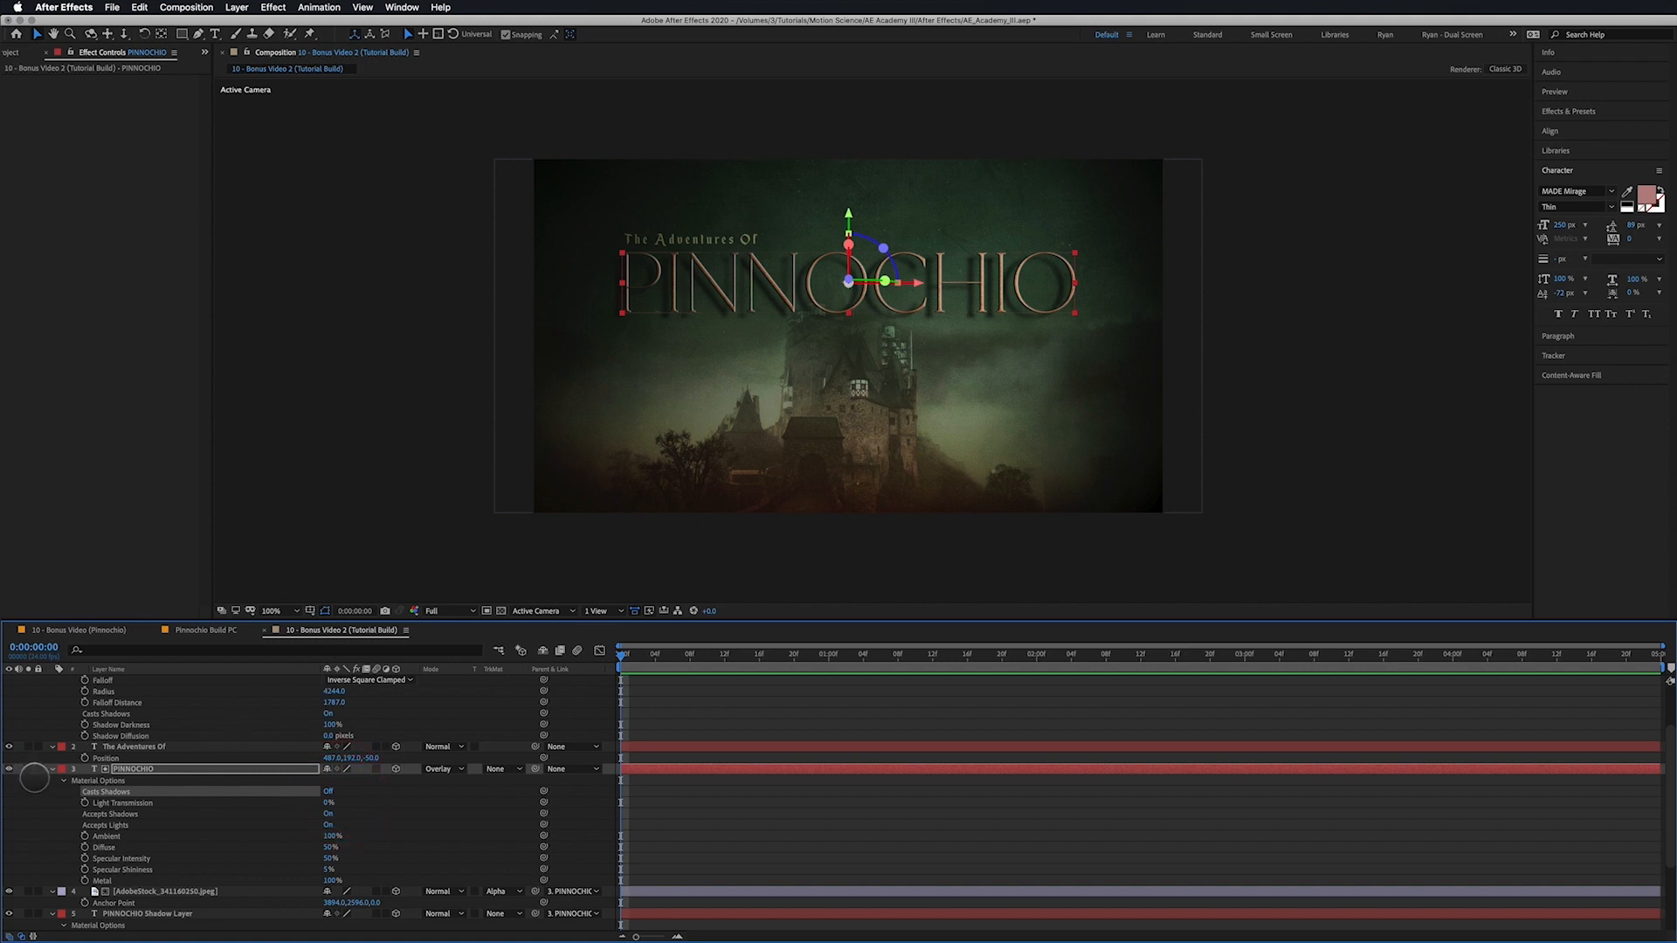
click(52, 768)
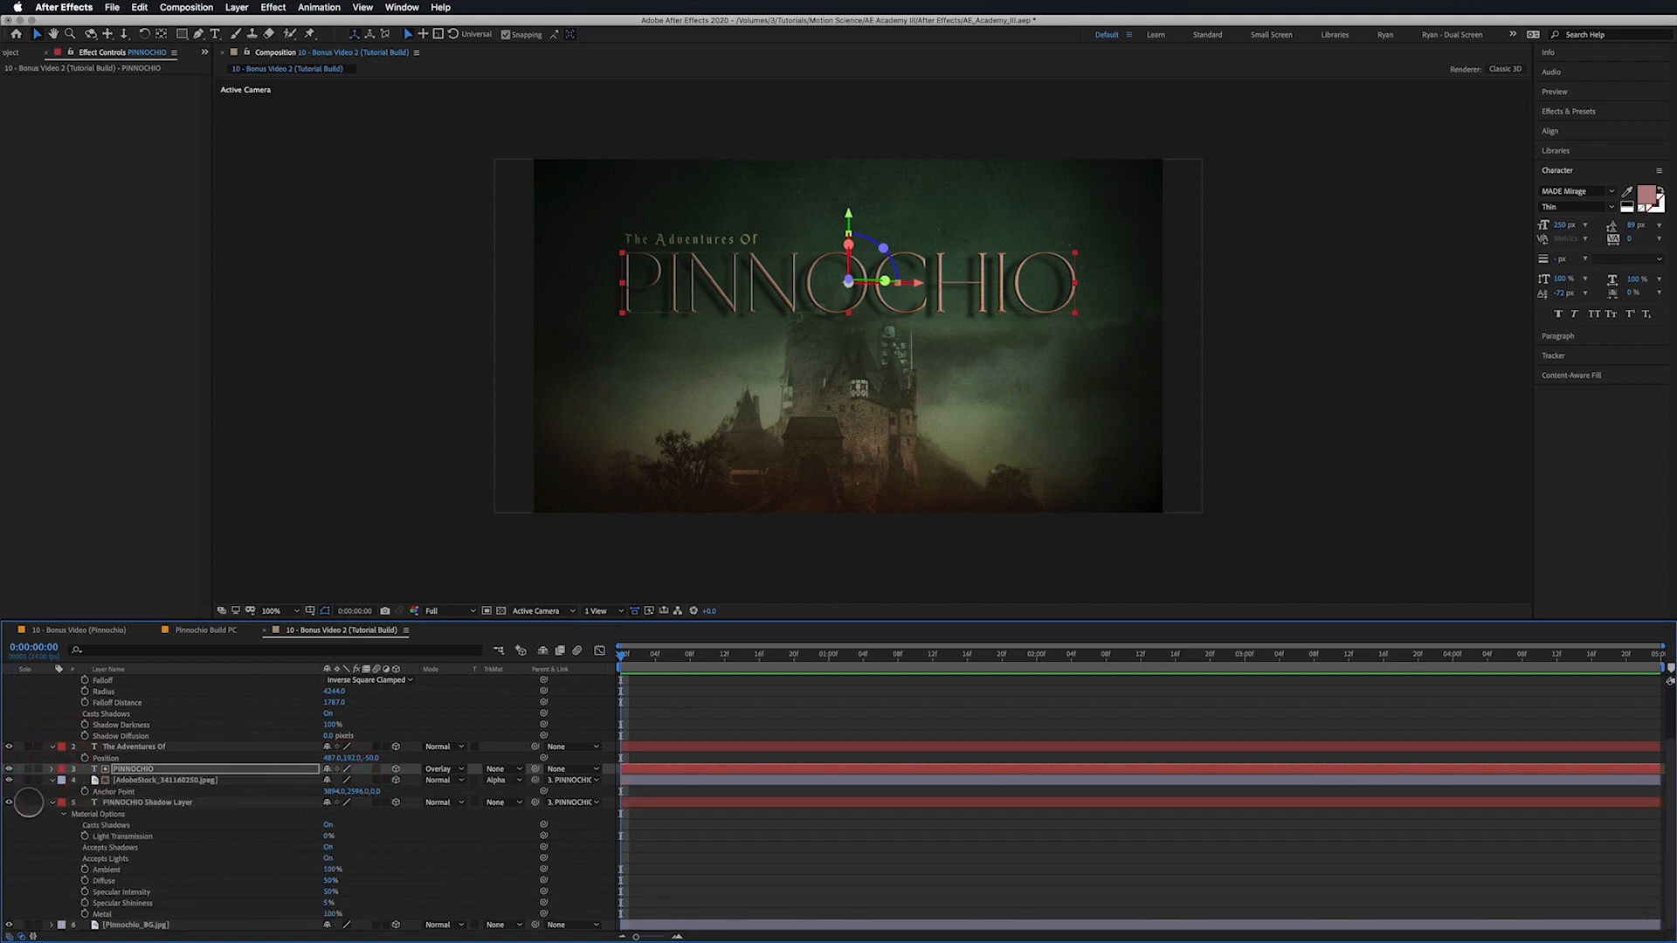
- Set Casts Shadows to Only for the PINNOCHIO Shadow Layer
click(29, 802)
click(29, 802)
click(112, 802)
click(329, 824)
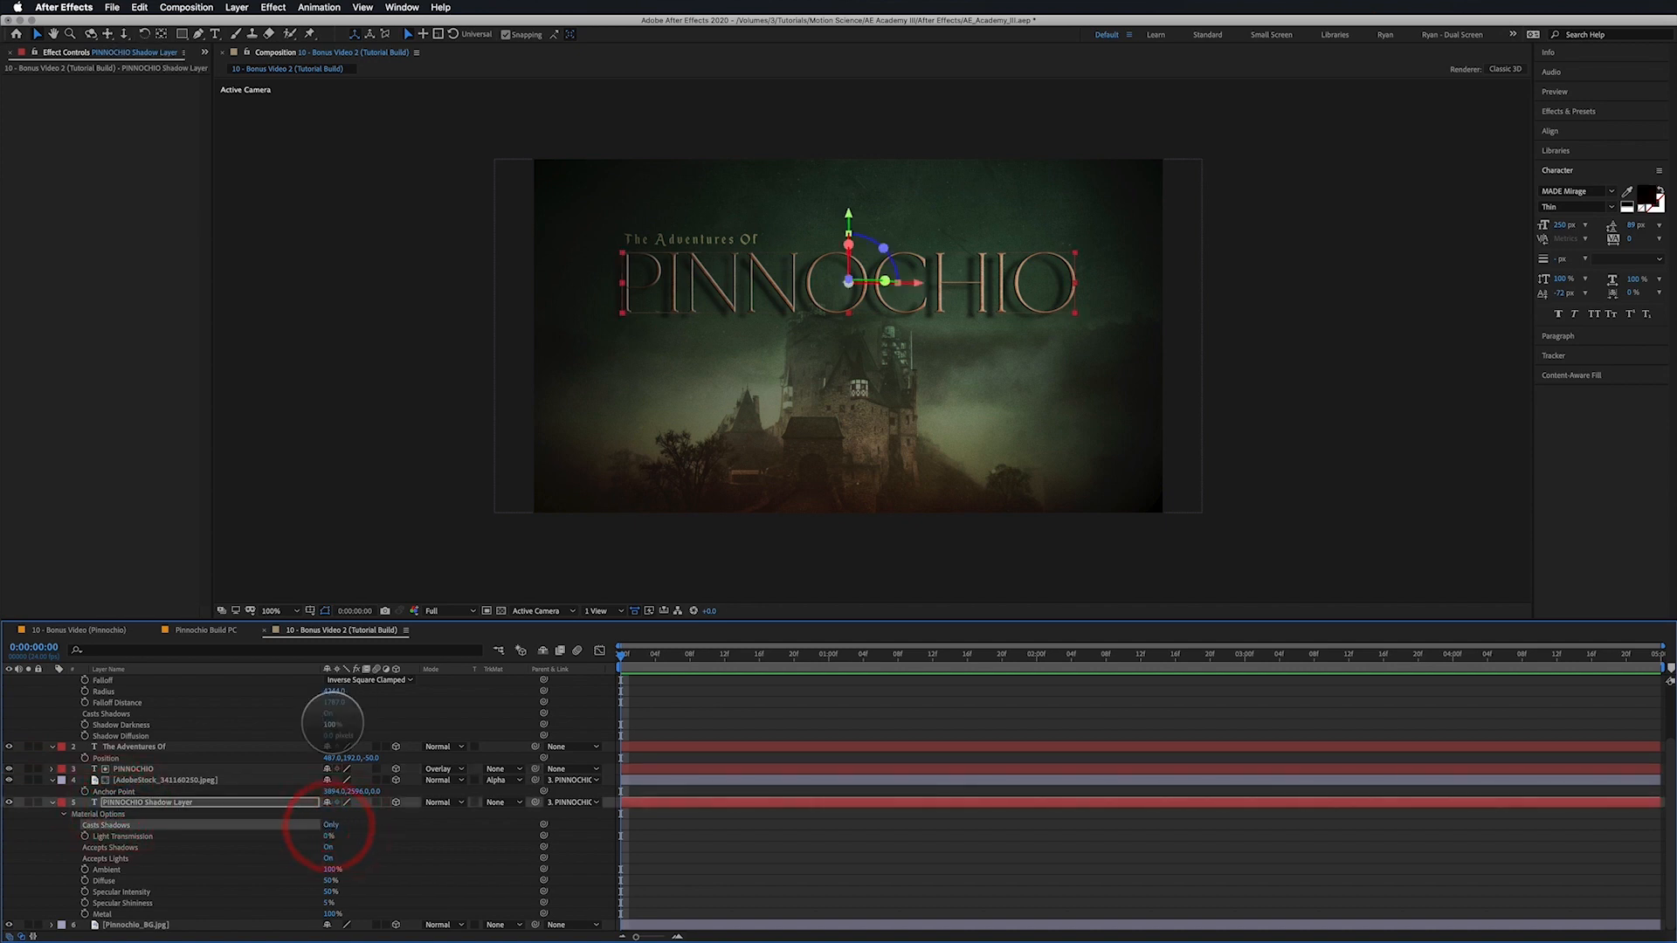
click(114, 799)
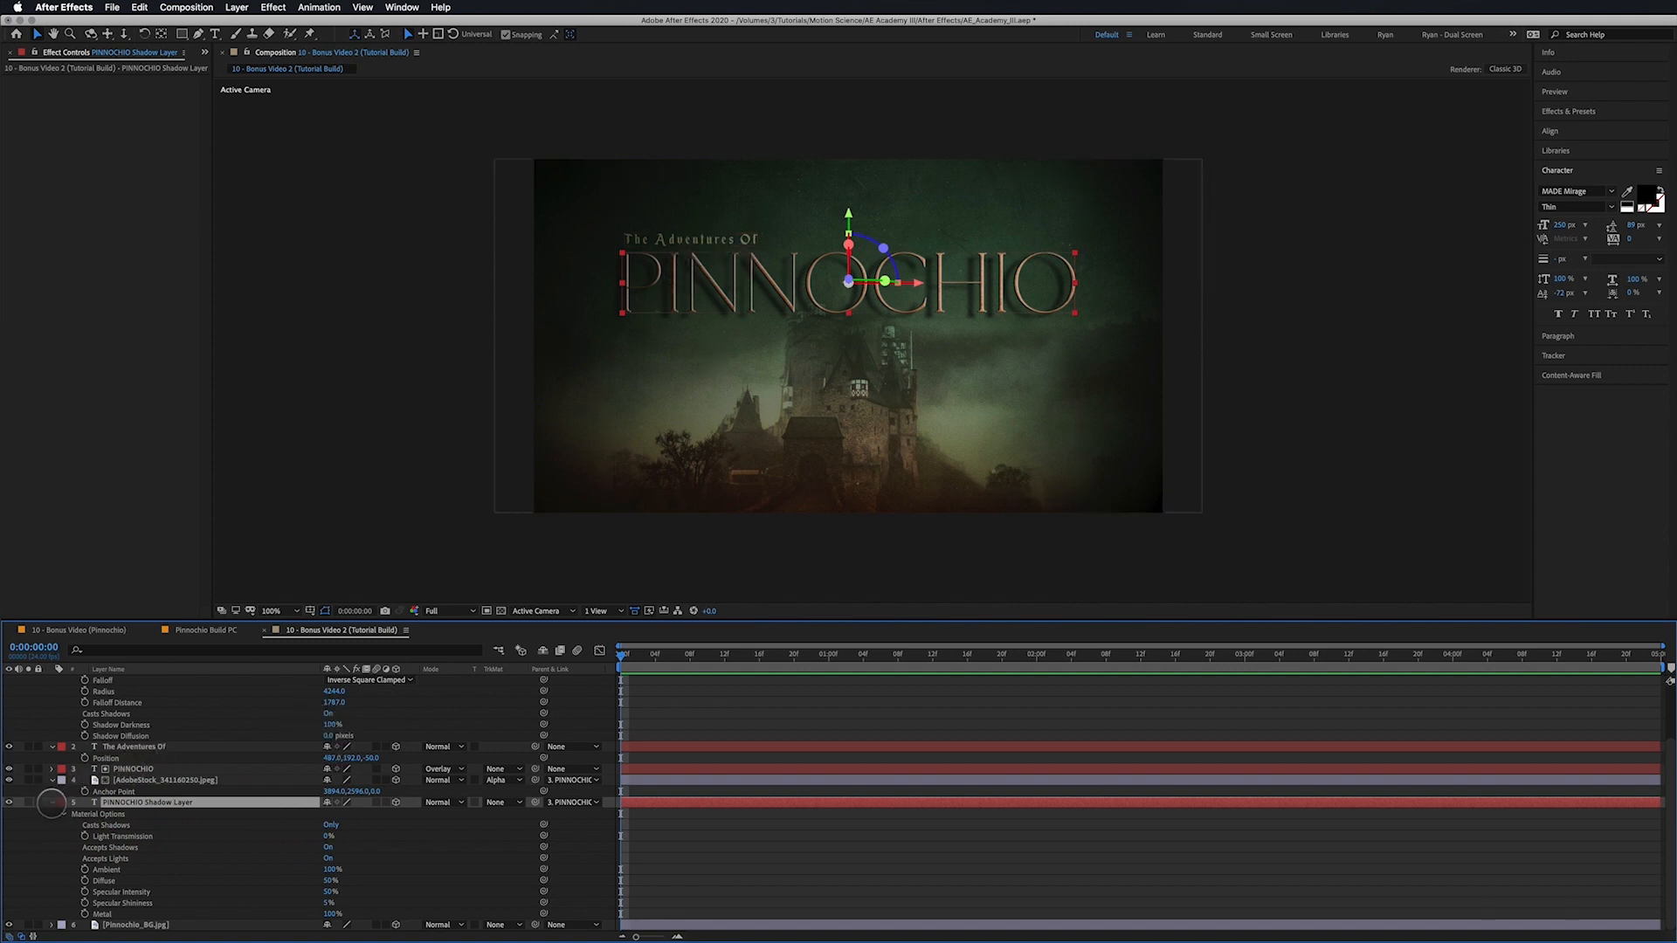
- Collapse the open properties of all layers, including Spot Light 1, and deselect everything
click(52, 802)
click(52, 847)
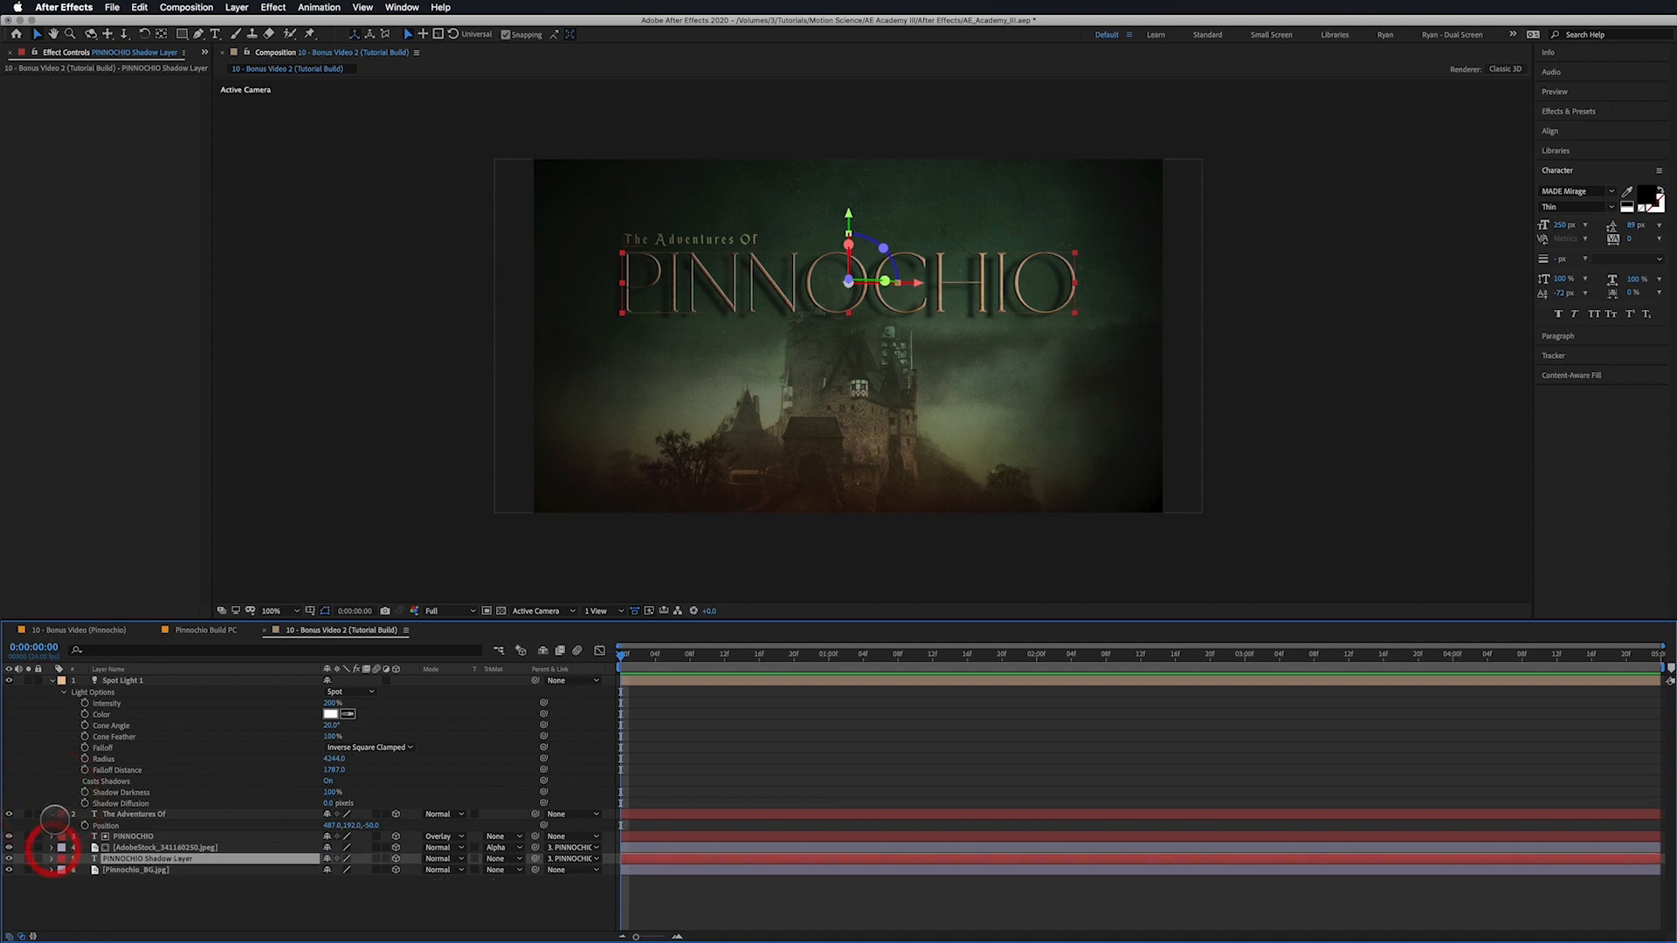
click(52, 814)
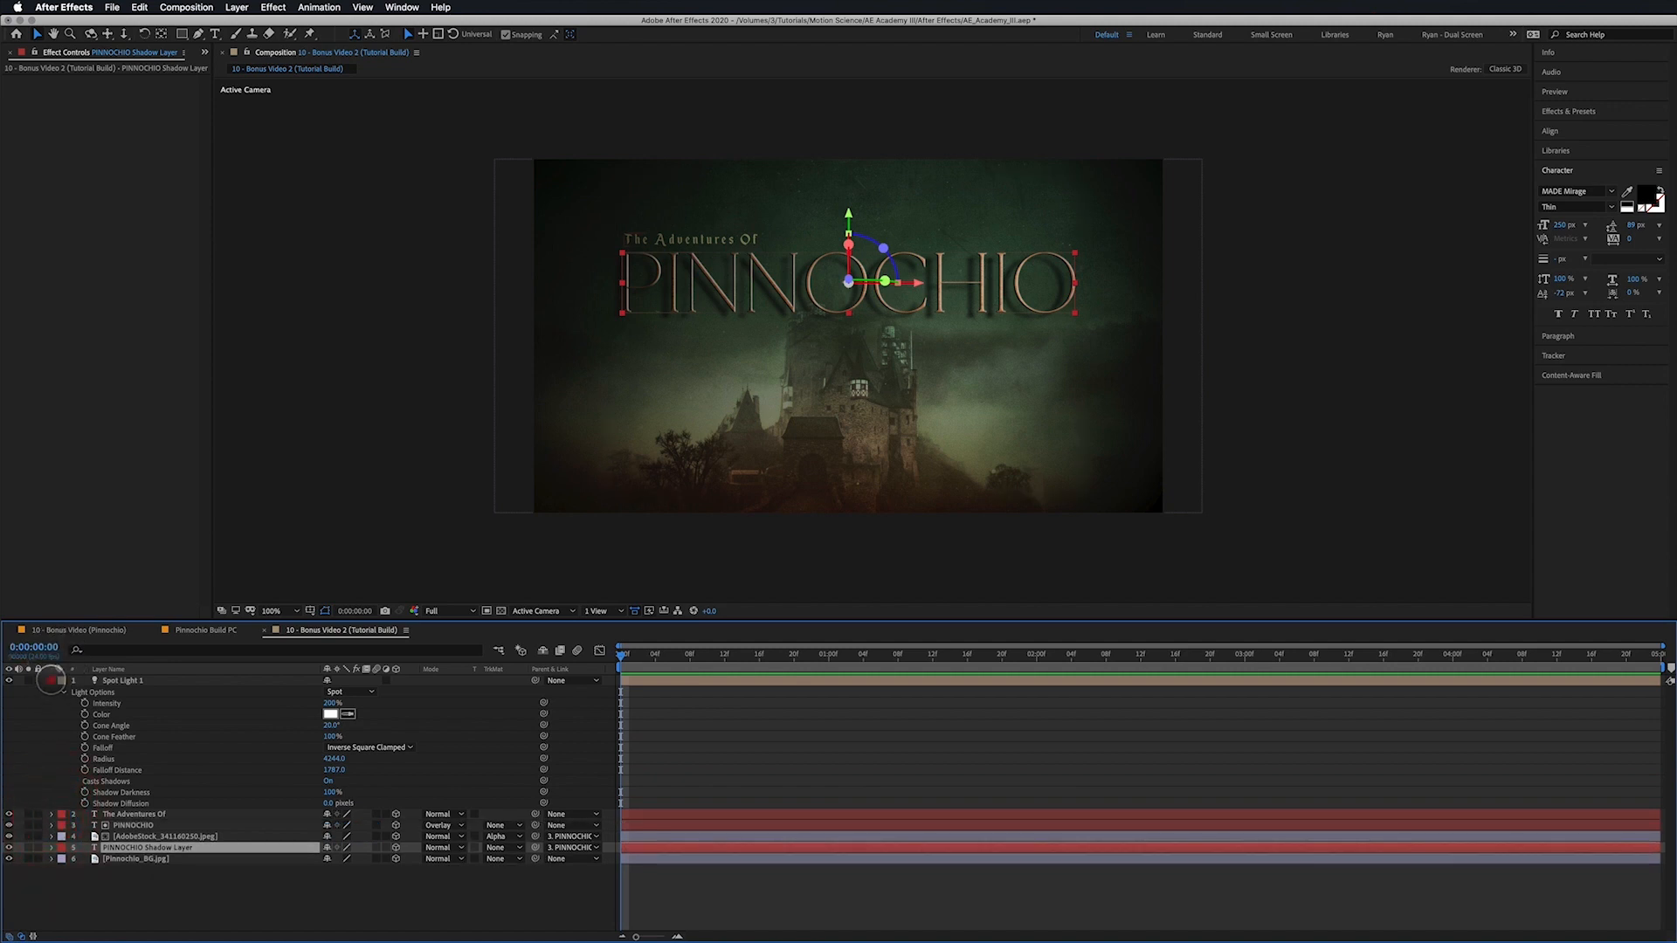
click(51, 680)
click(1476, 282)
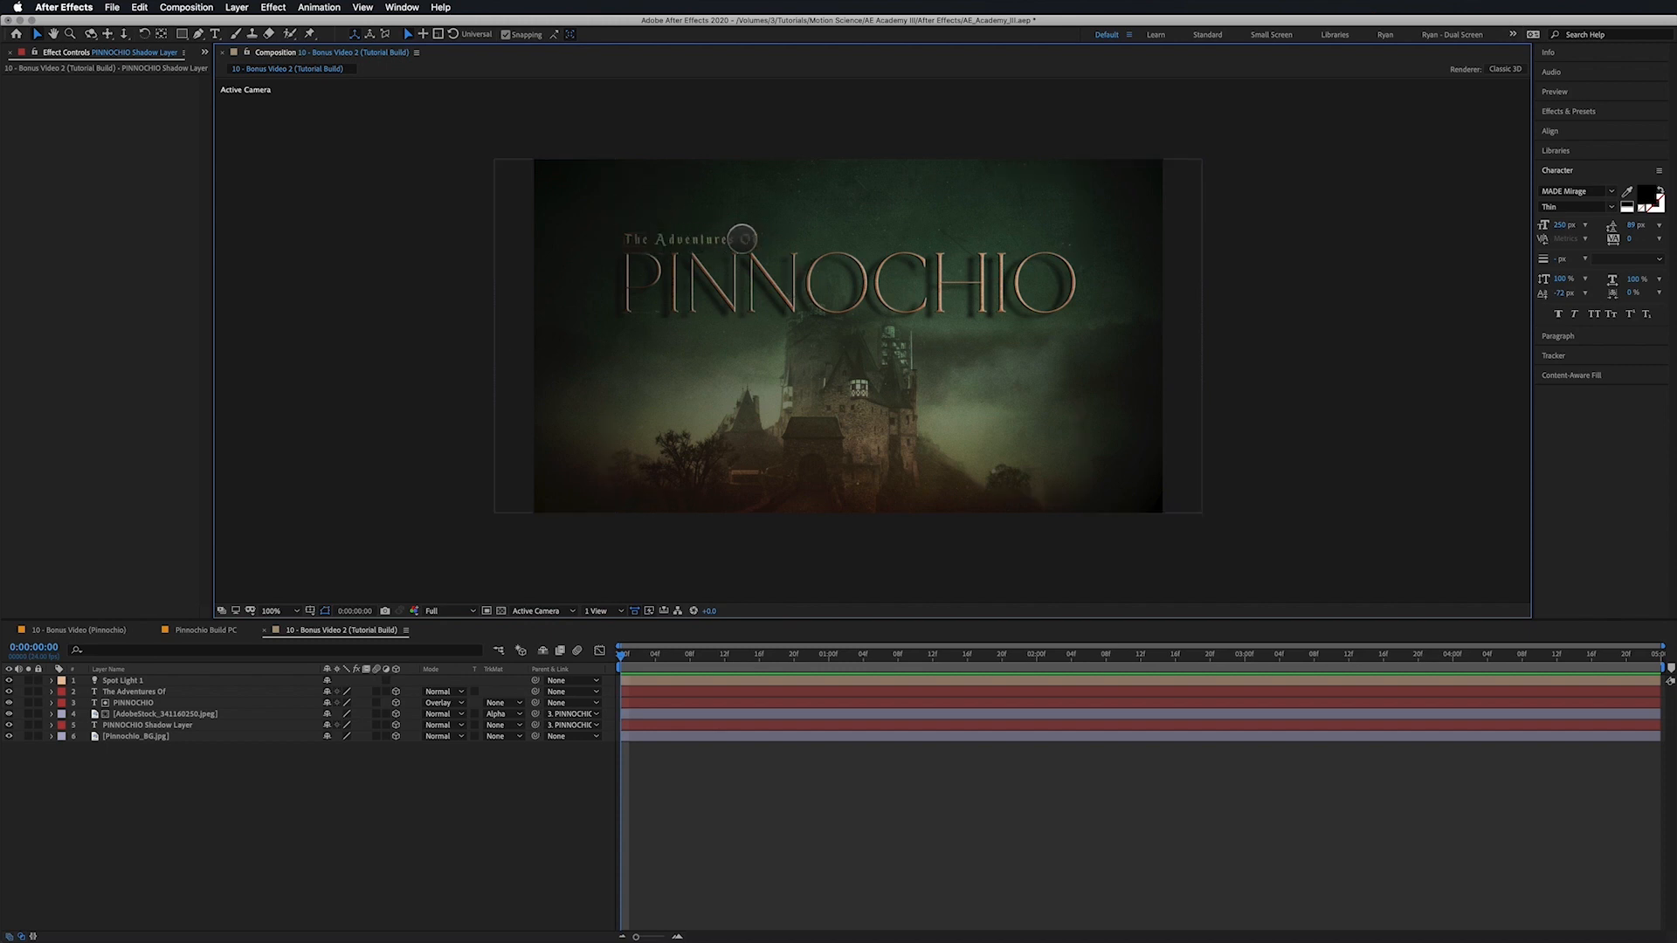
- Reveal the light options of Spot Light 1 and try raising its Shadow Darkness to about 330%
click(128, 679)
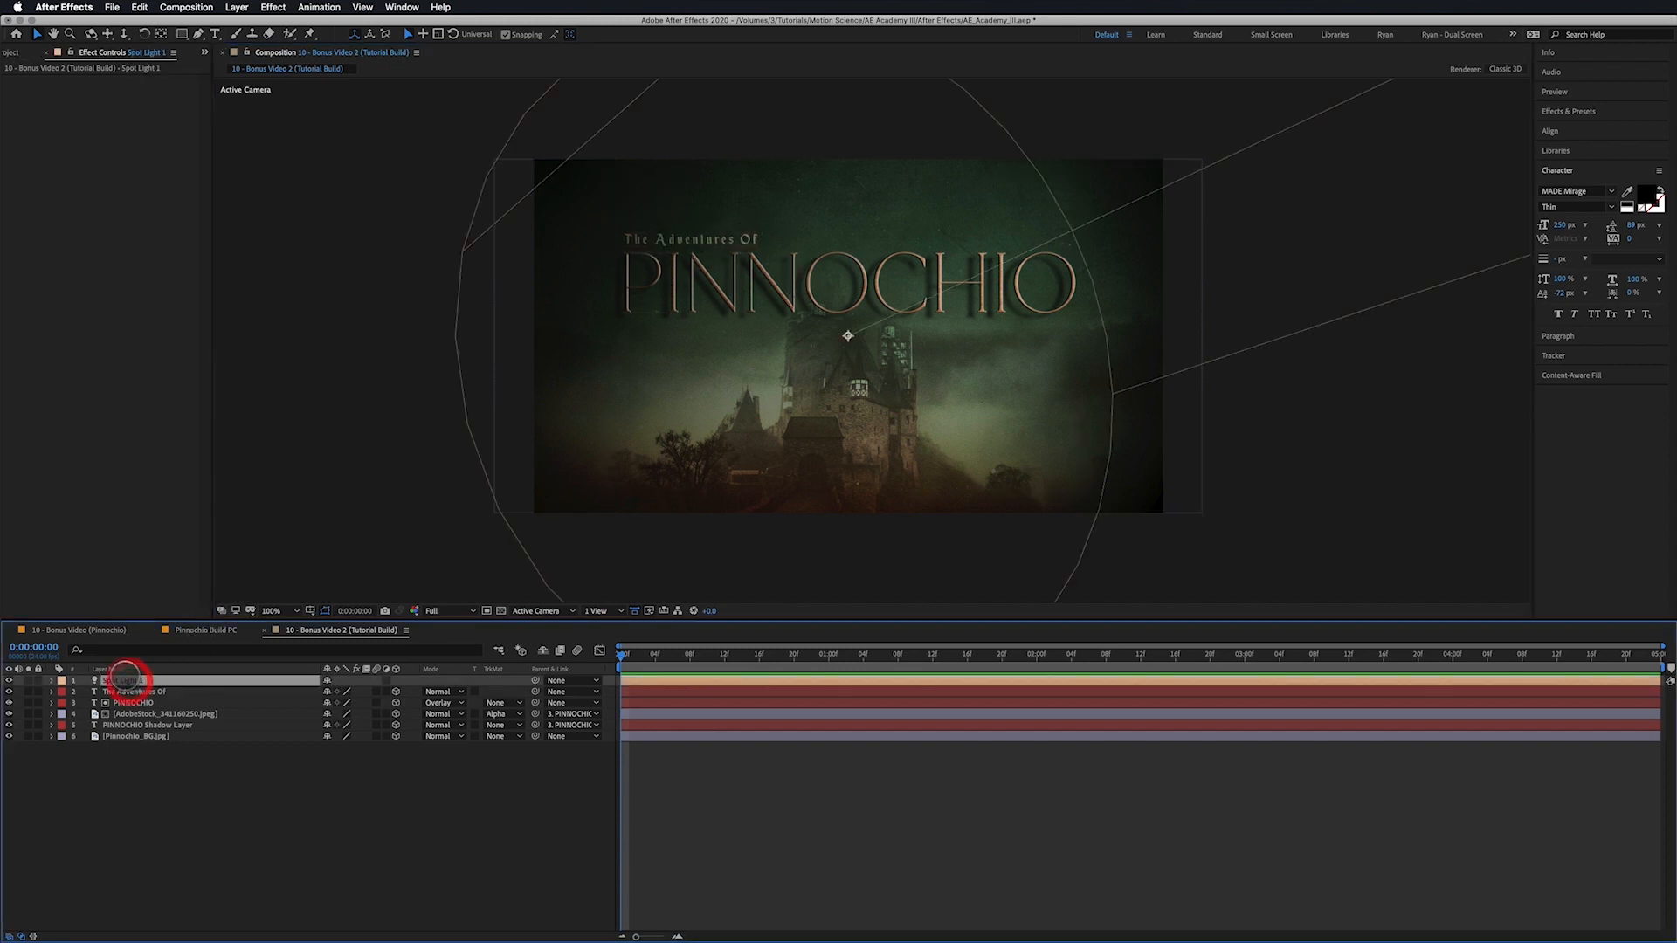
key(a)
key(a)
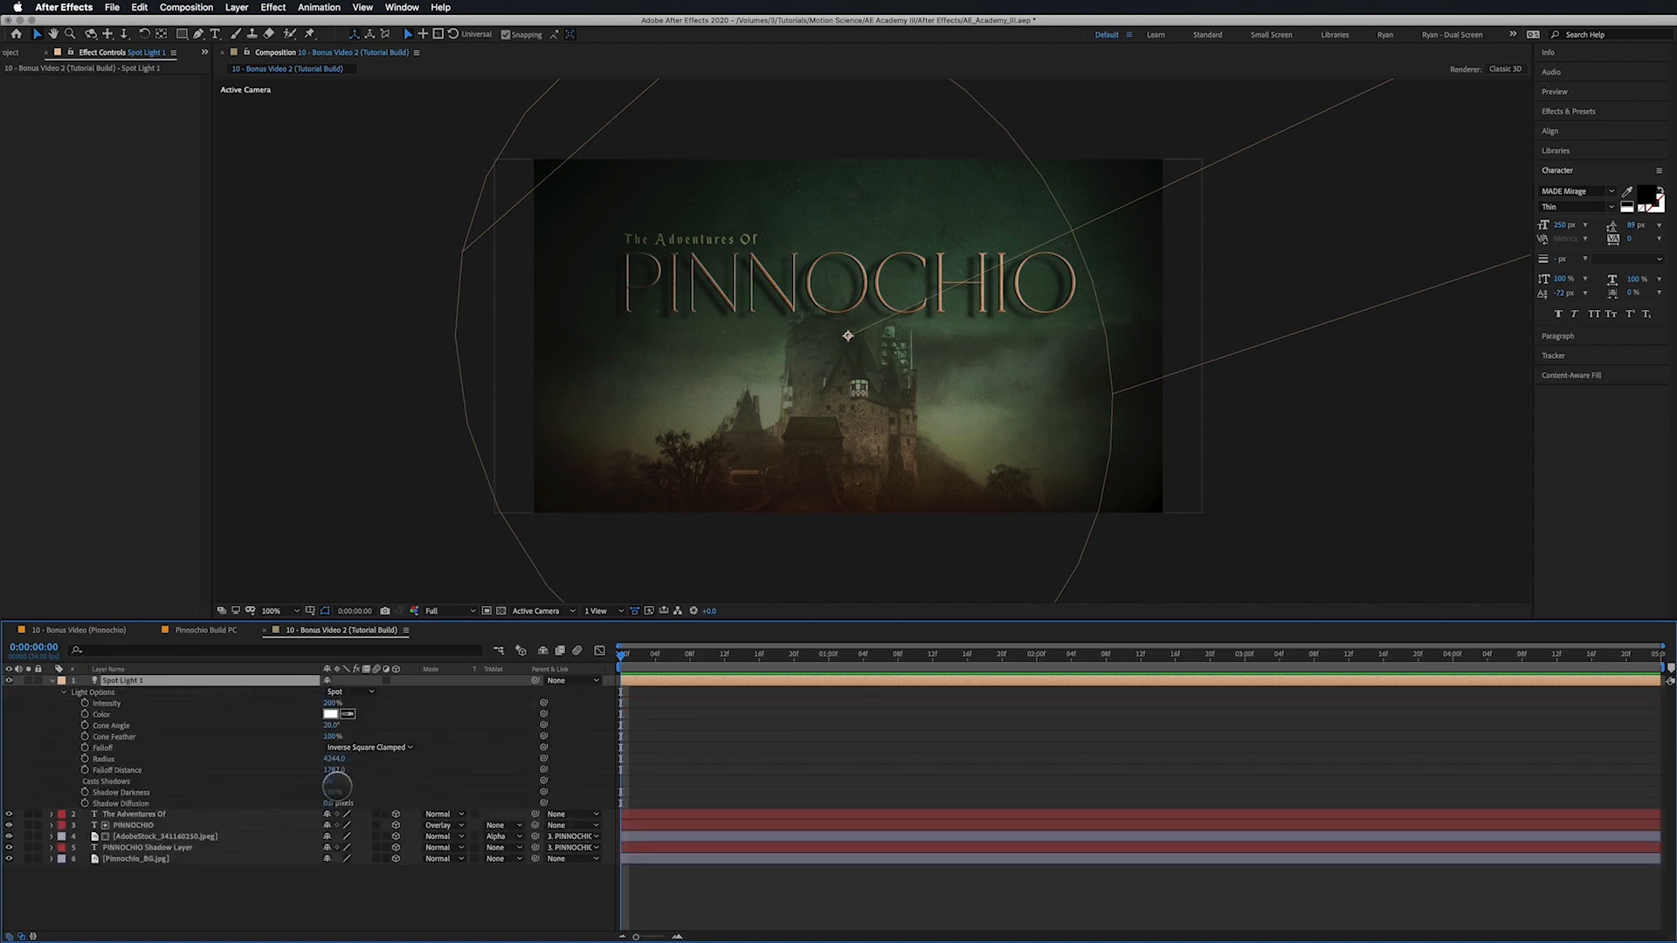
drag(330, 792, 577, 787)
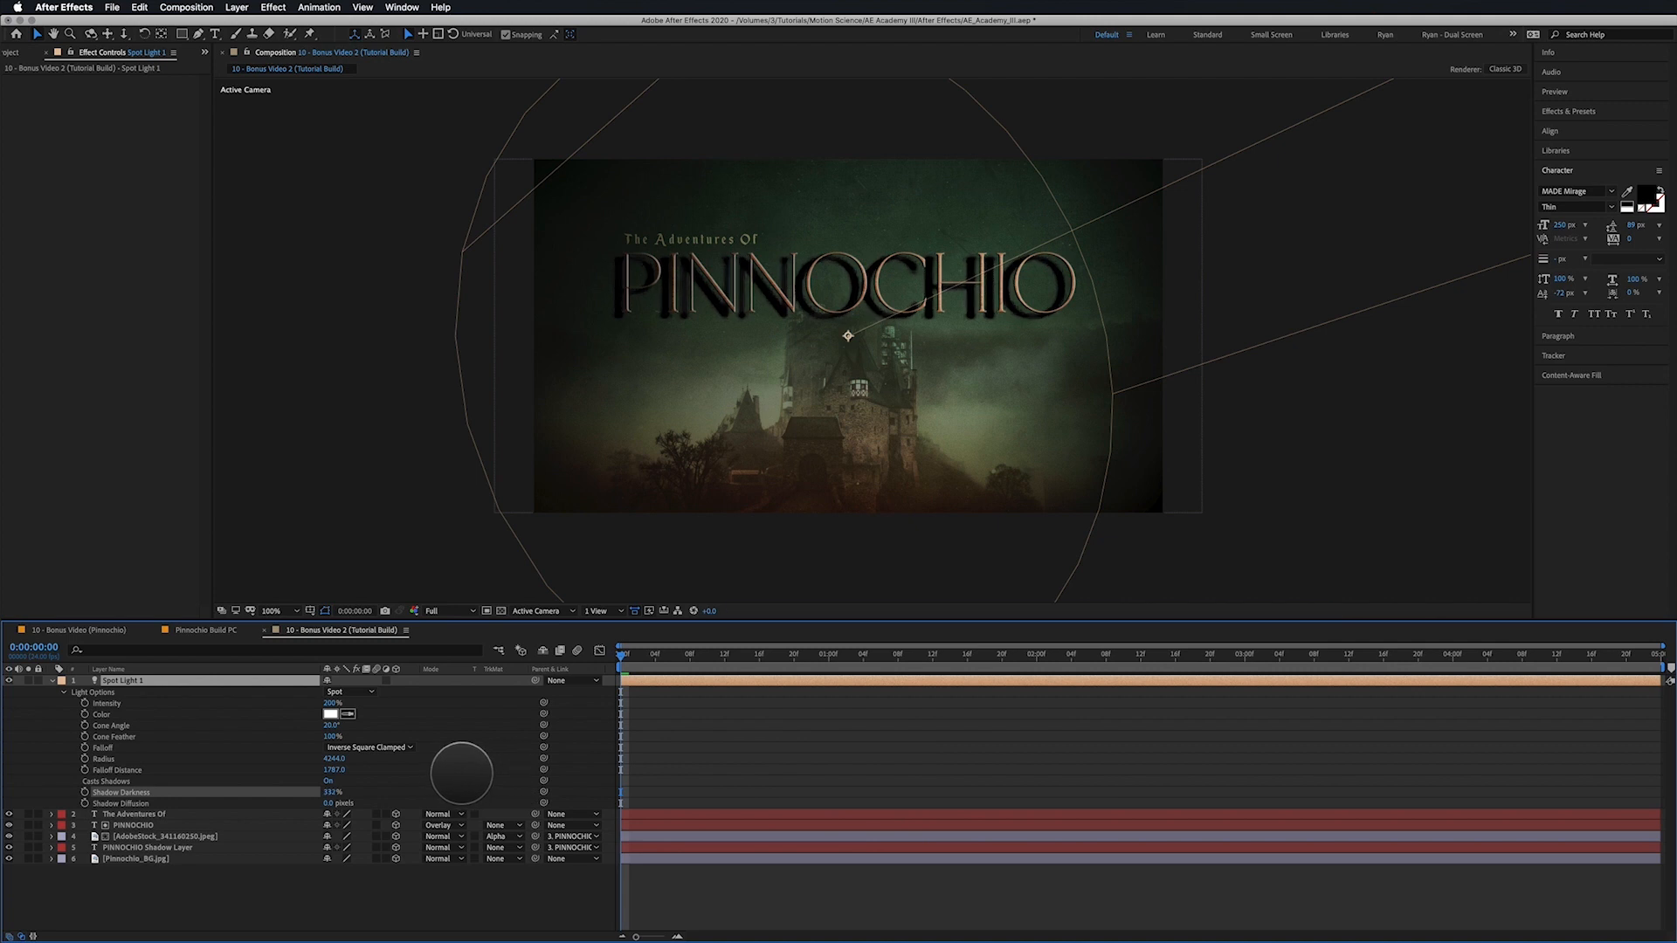
click(917, 763)
- Try a higher Shadow Diffusion on Spot Light 1, then restore it to 0 pixels and set Shadow Darkness to 100%
drag(326, 802, 367, 802)
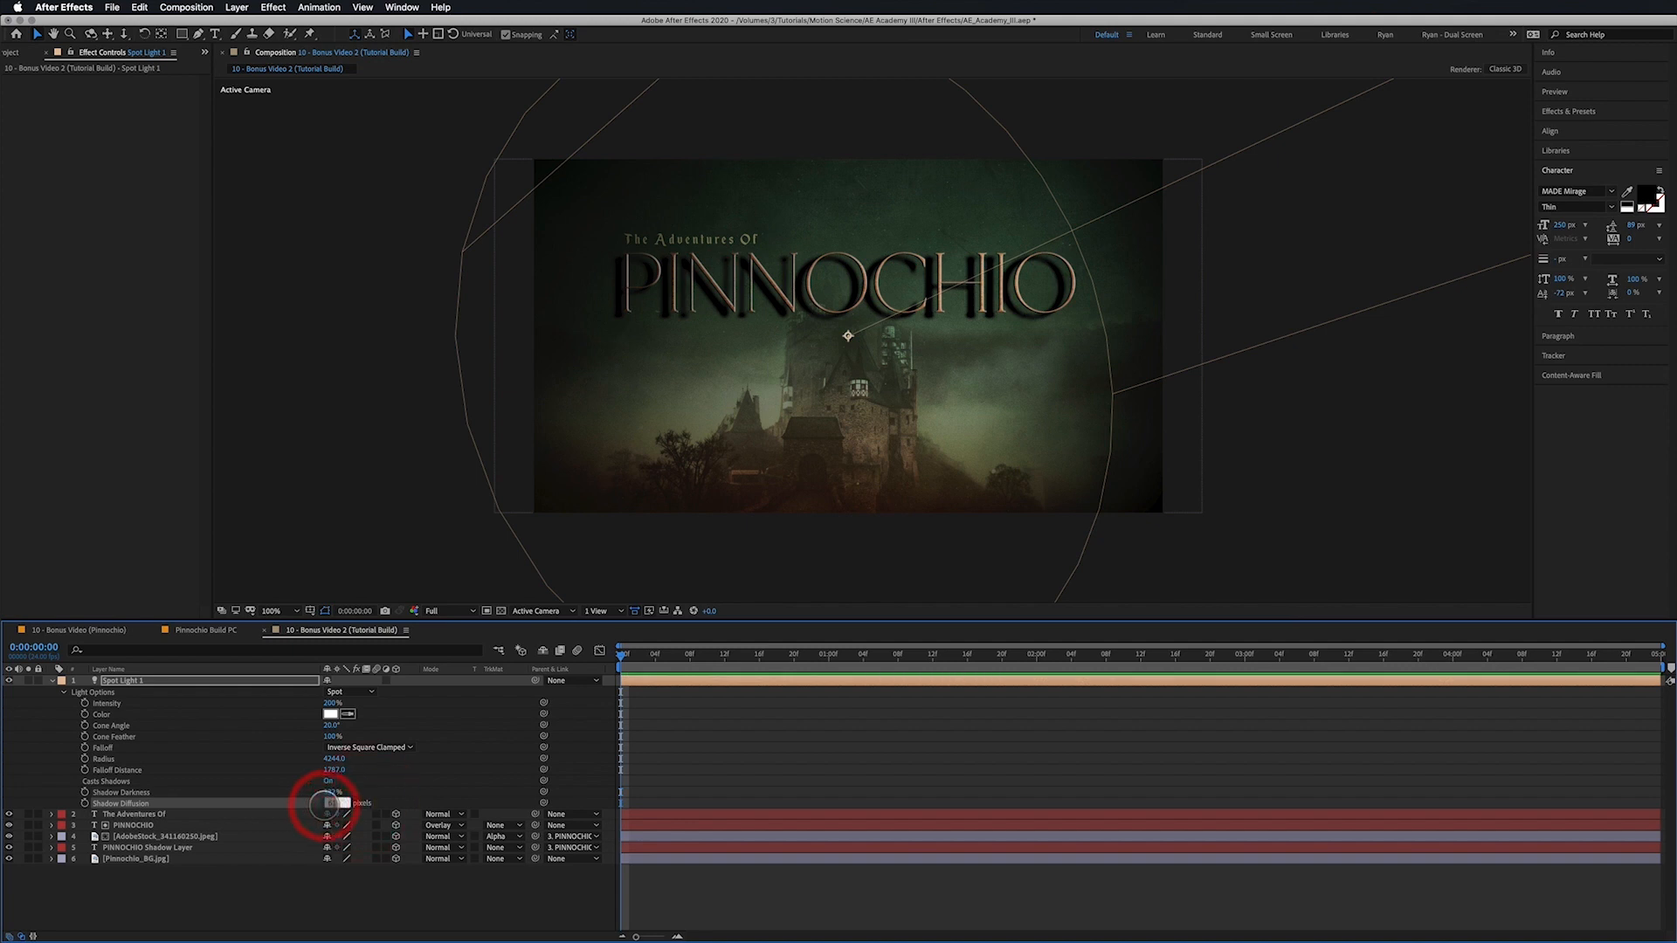
click(329, 803)
click(329, 792)
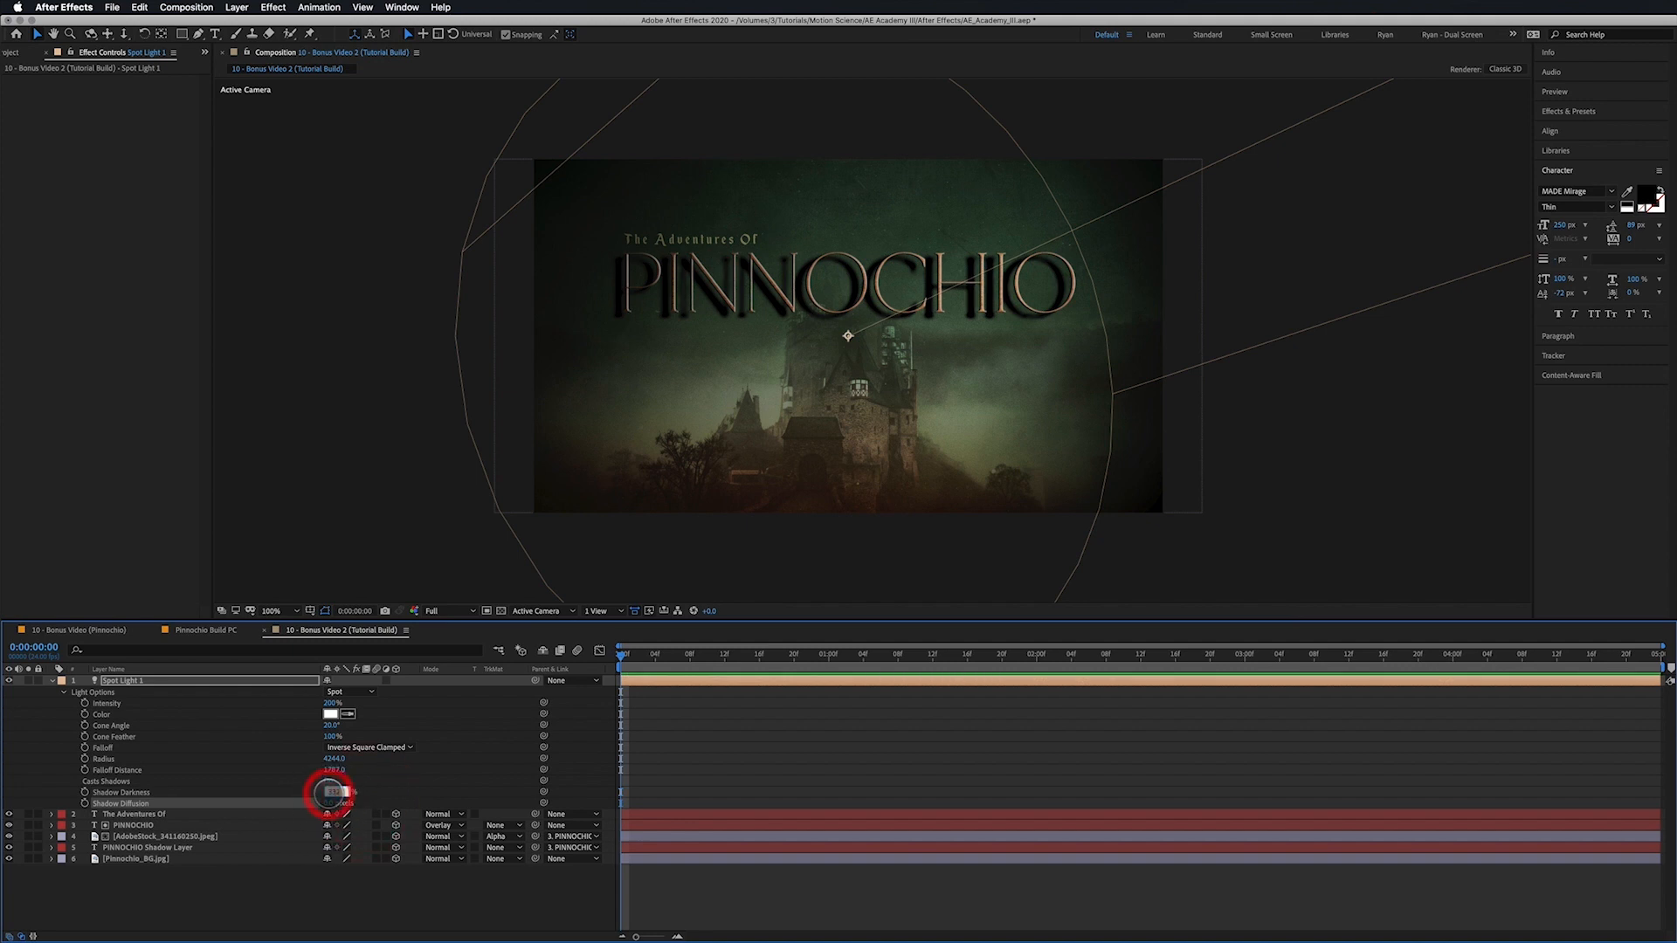
text(100)
key(Return)
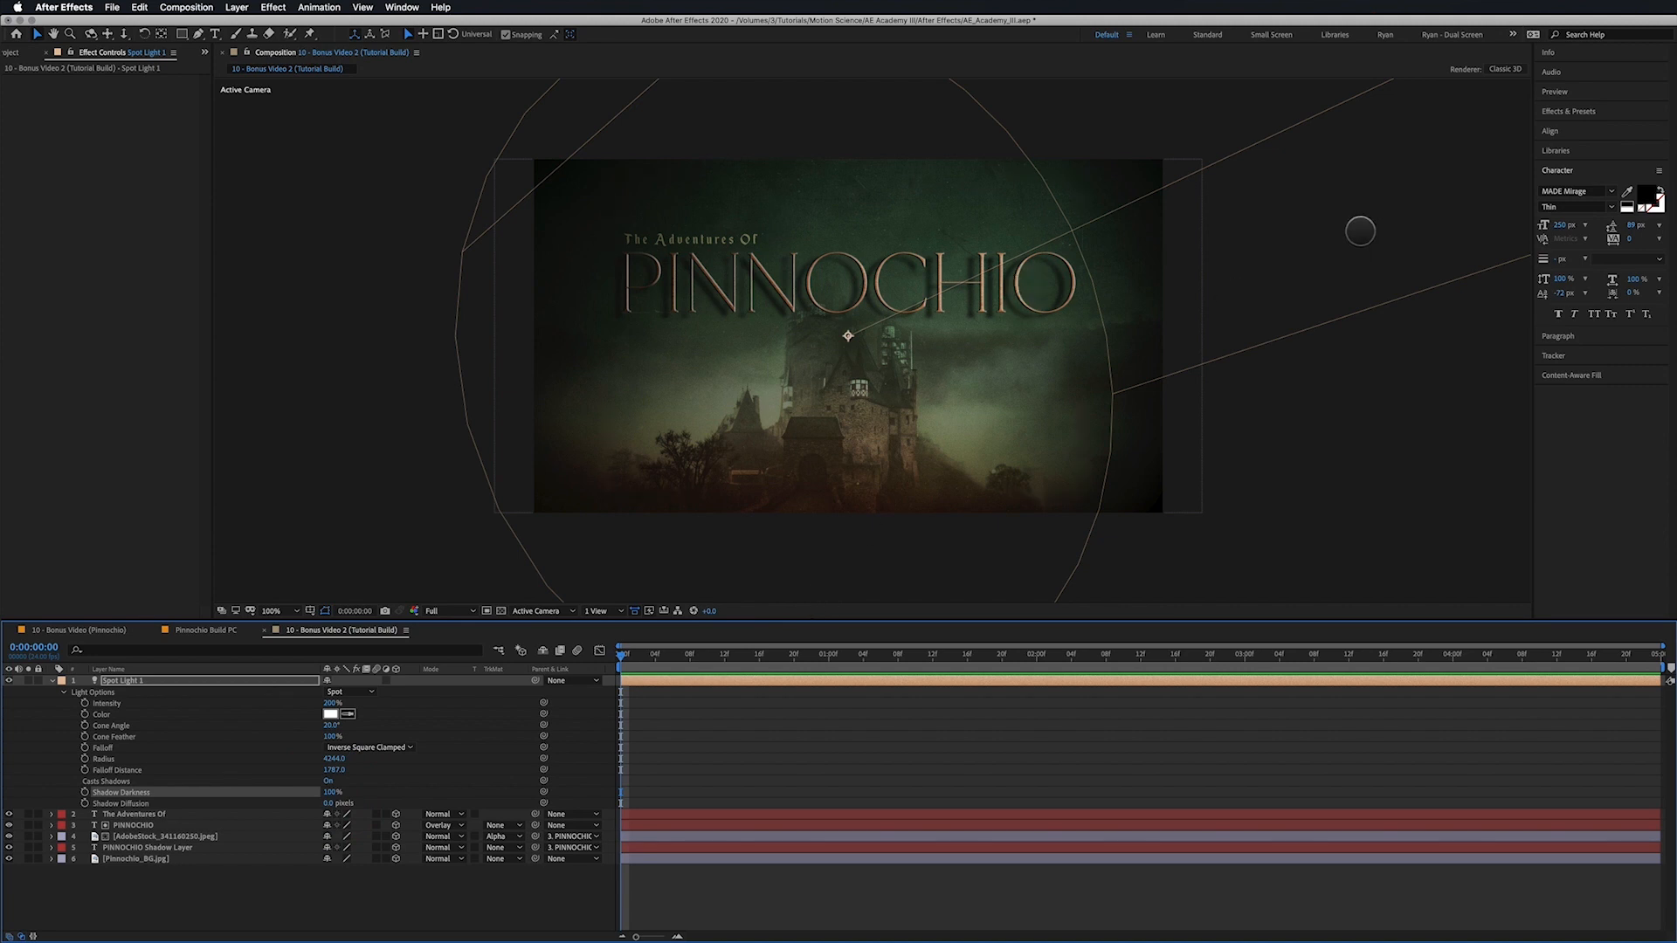
click(52, 681)
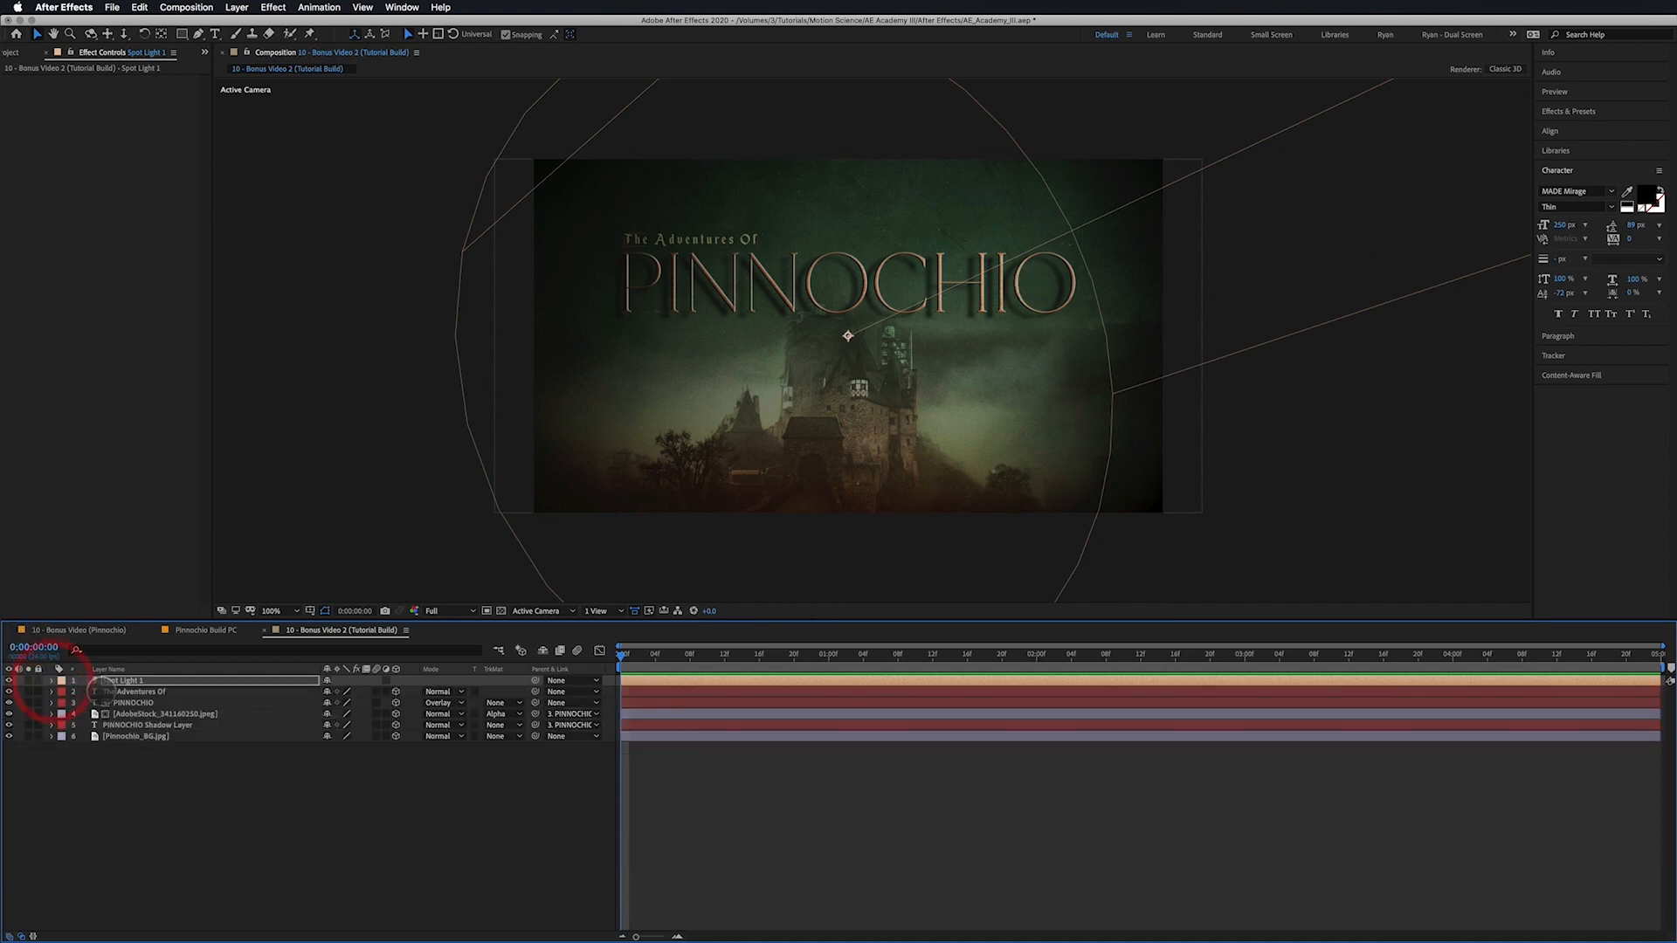
click(1237, 264)
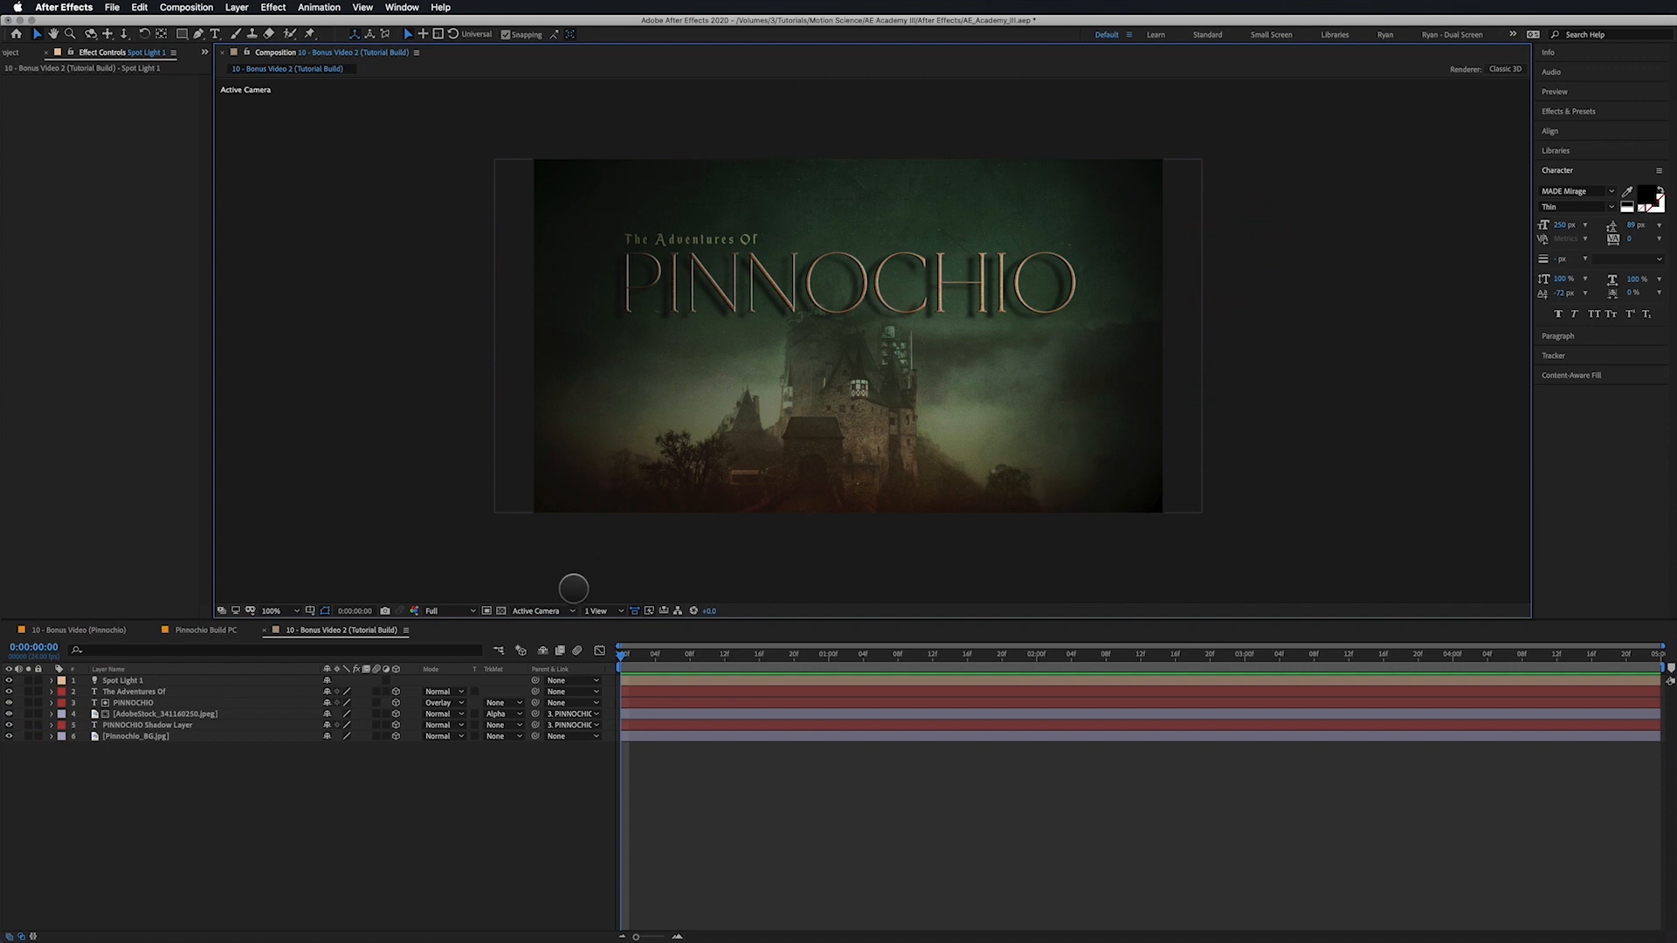
- Add a one-node camera with the 50mm preset and depth of field enabled, named Camera 1
click(237, 7)
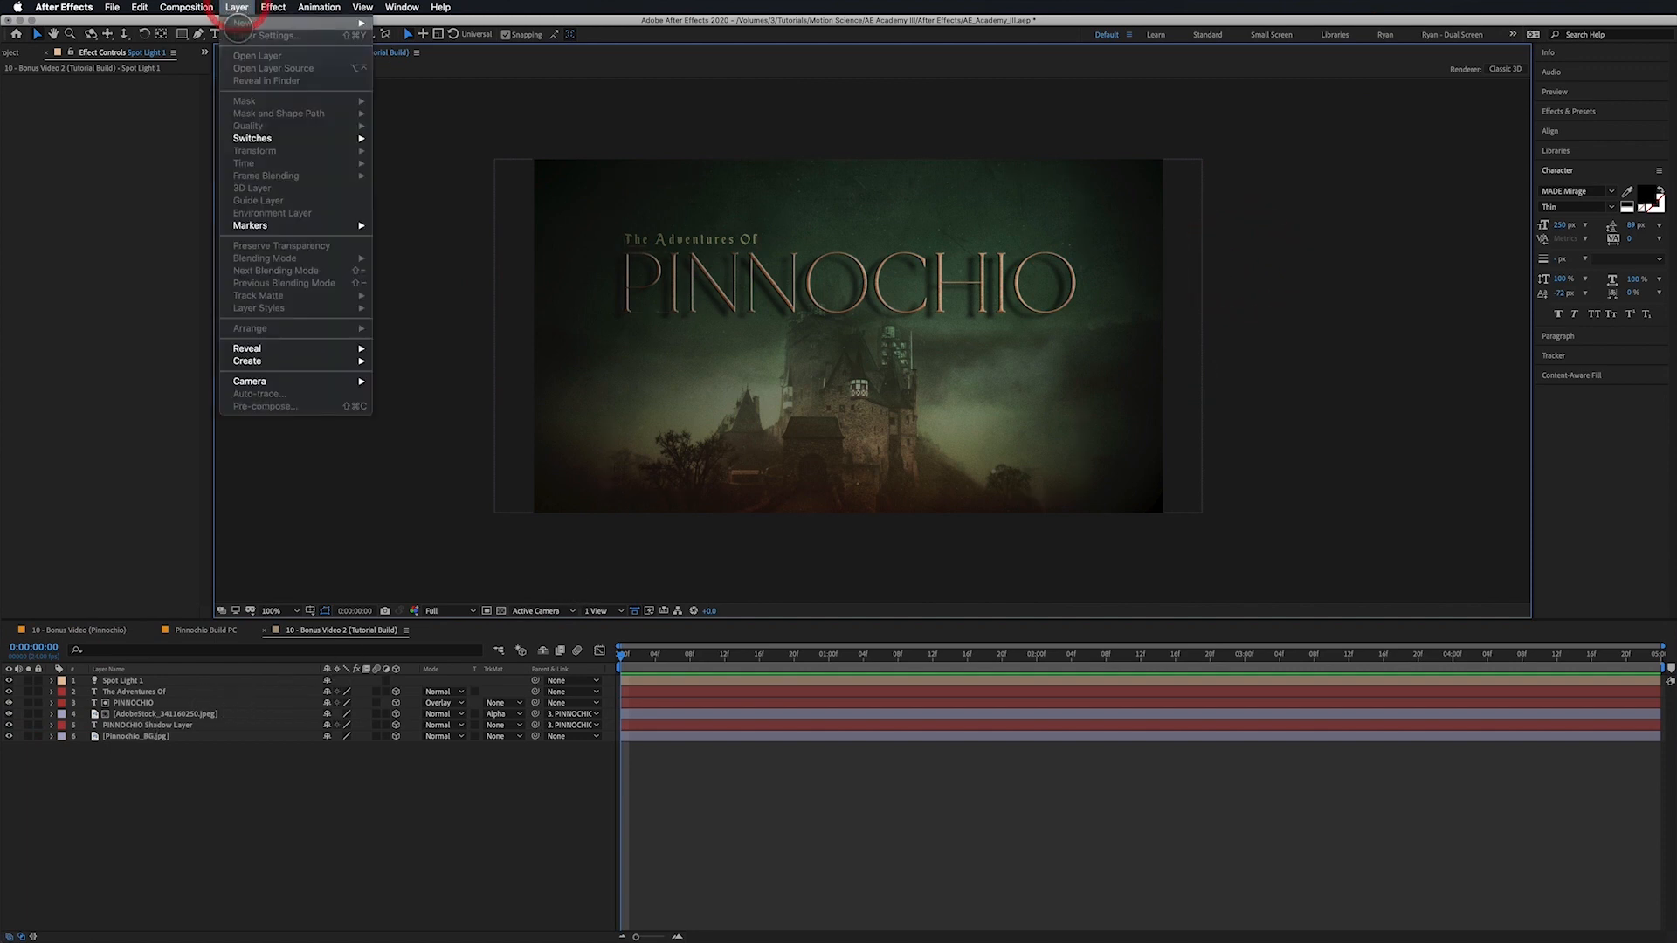
mouse_move(279, 23)
click(446, 64)
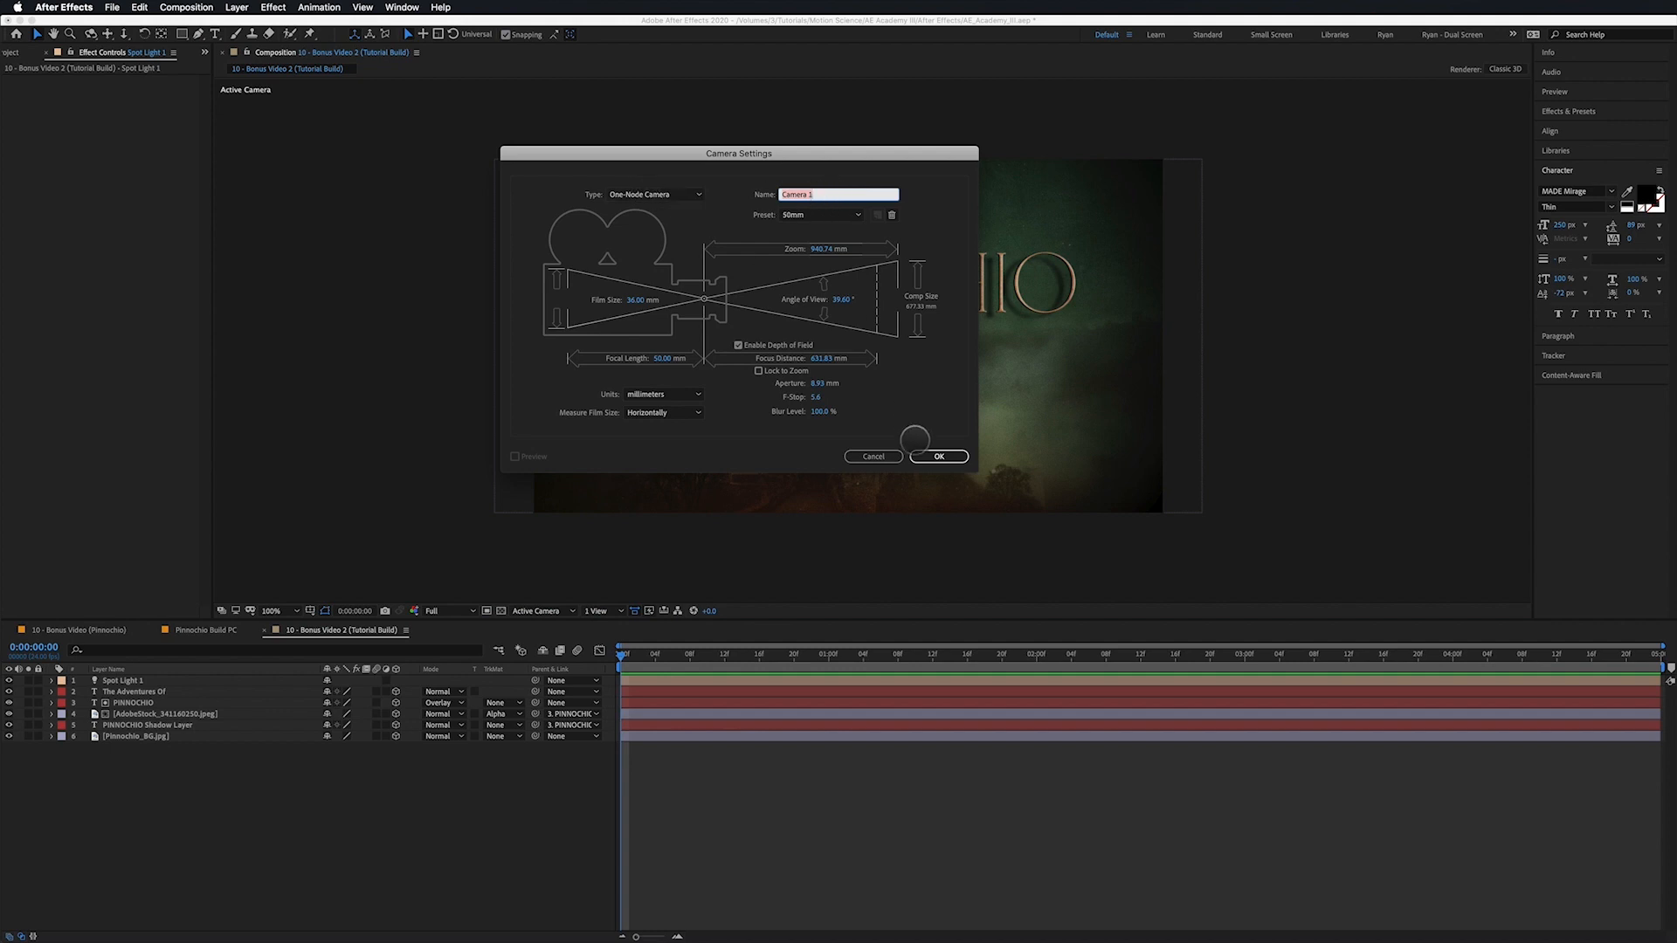
click(932, 455)
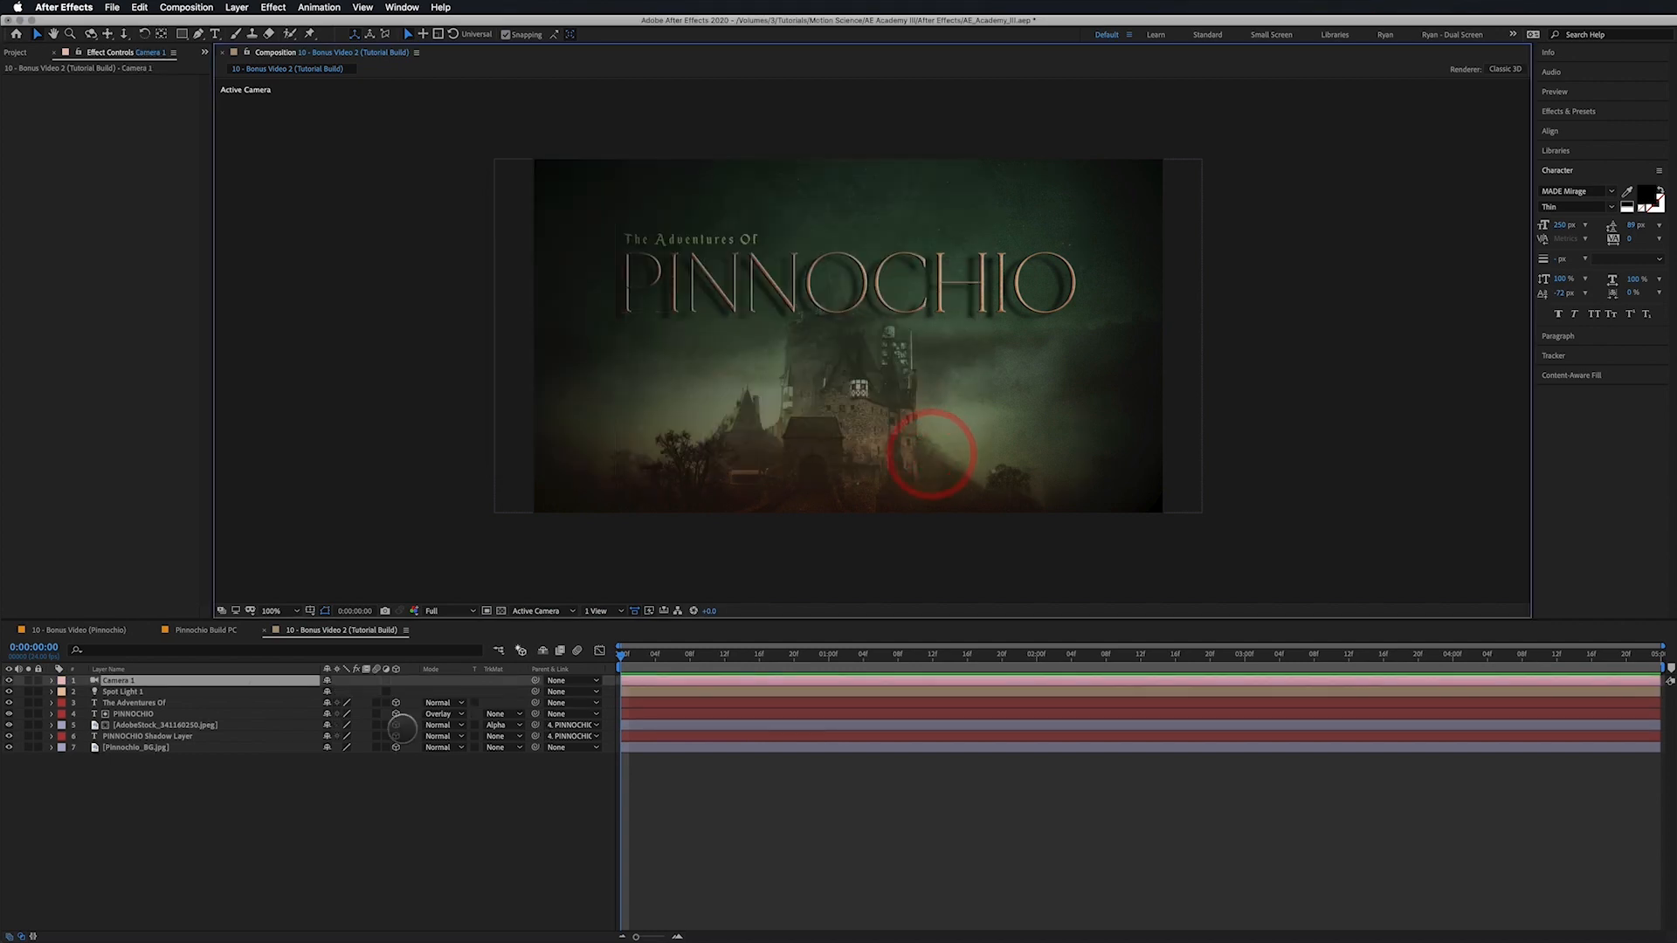
- Change the label colour of Camera 1 to Yellow and deselect the layer
click(61, 680)
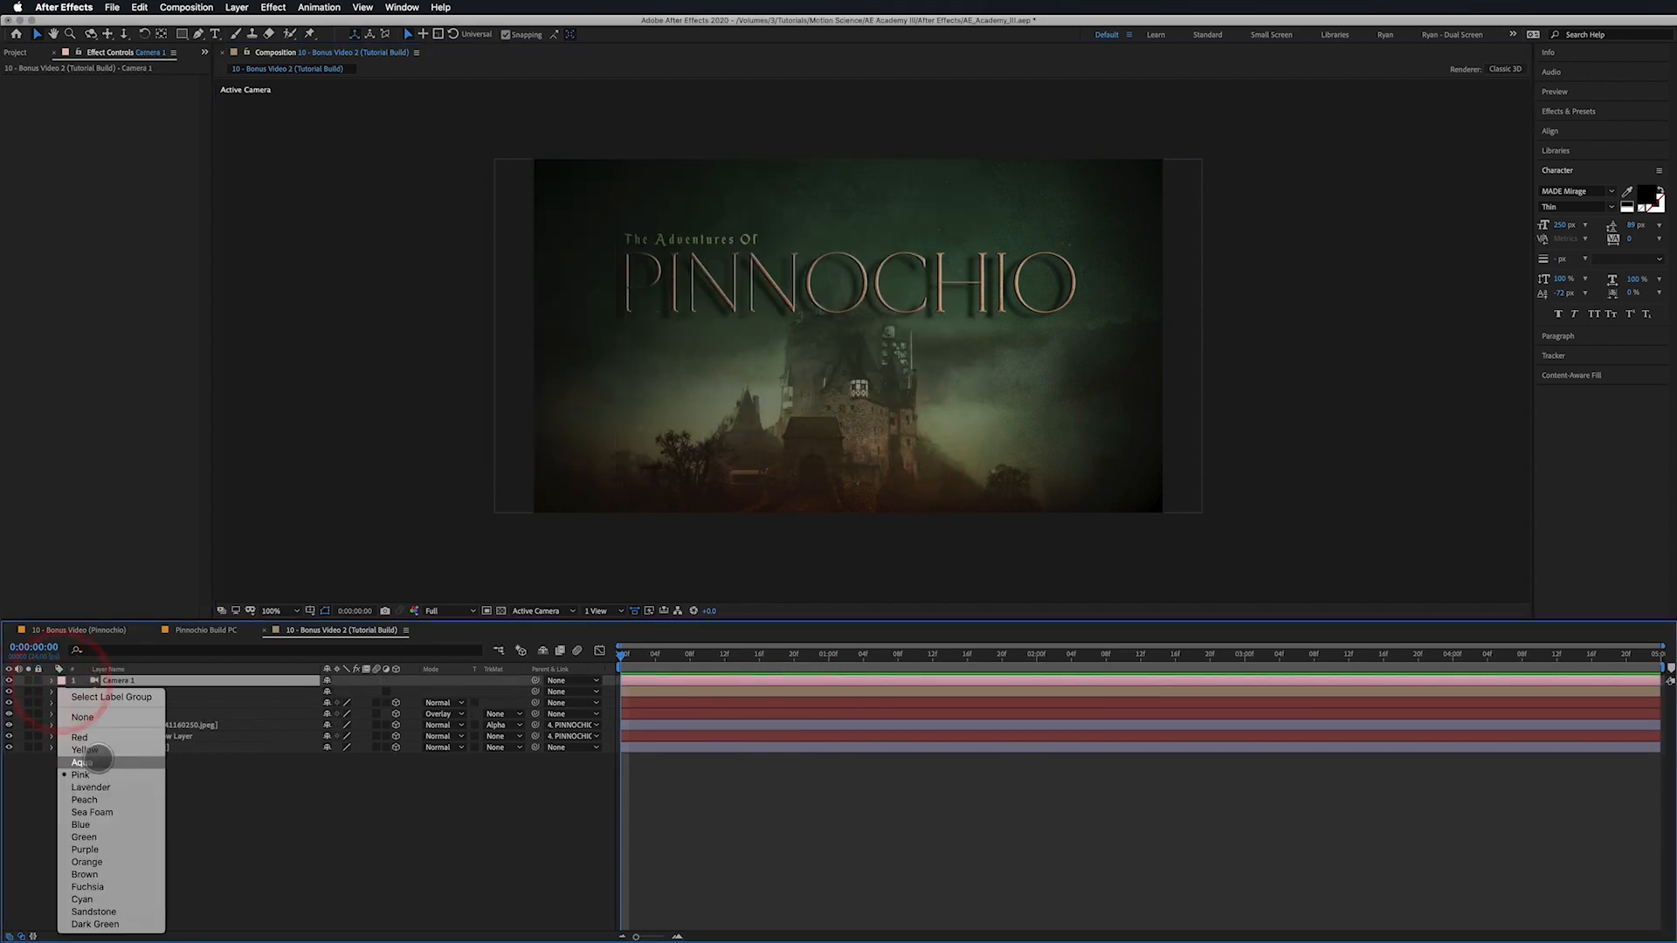
click(96, 751)
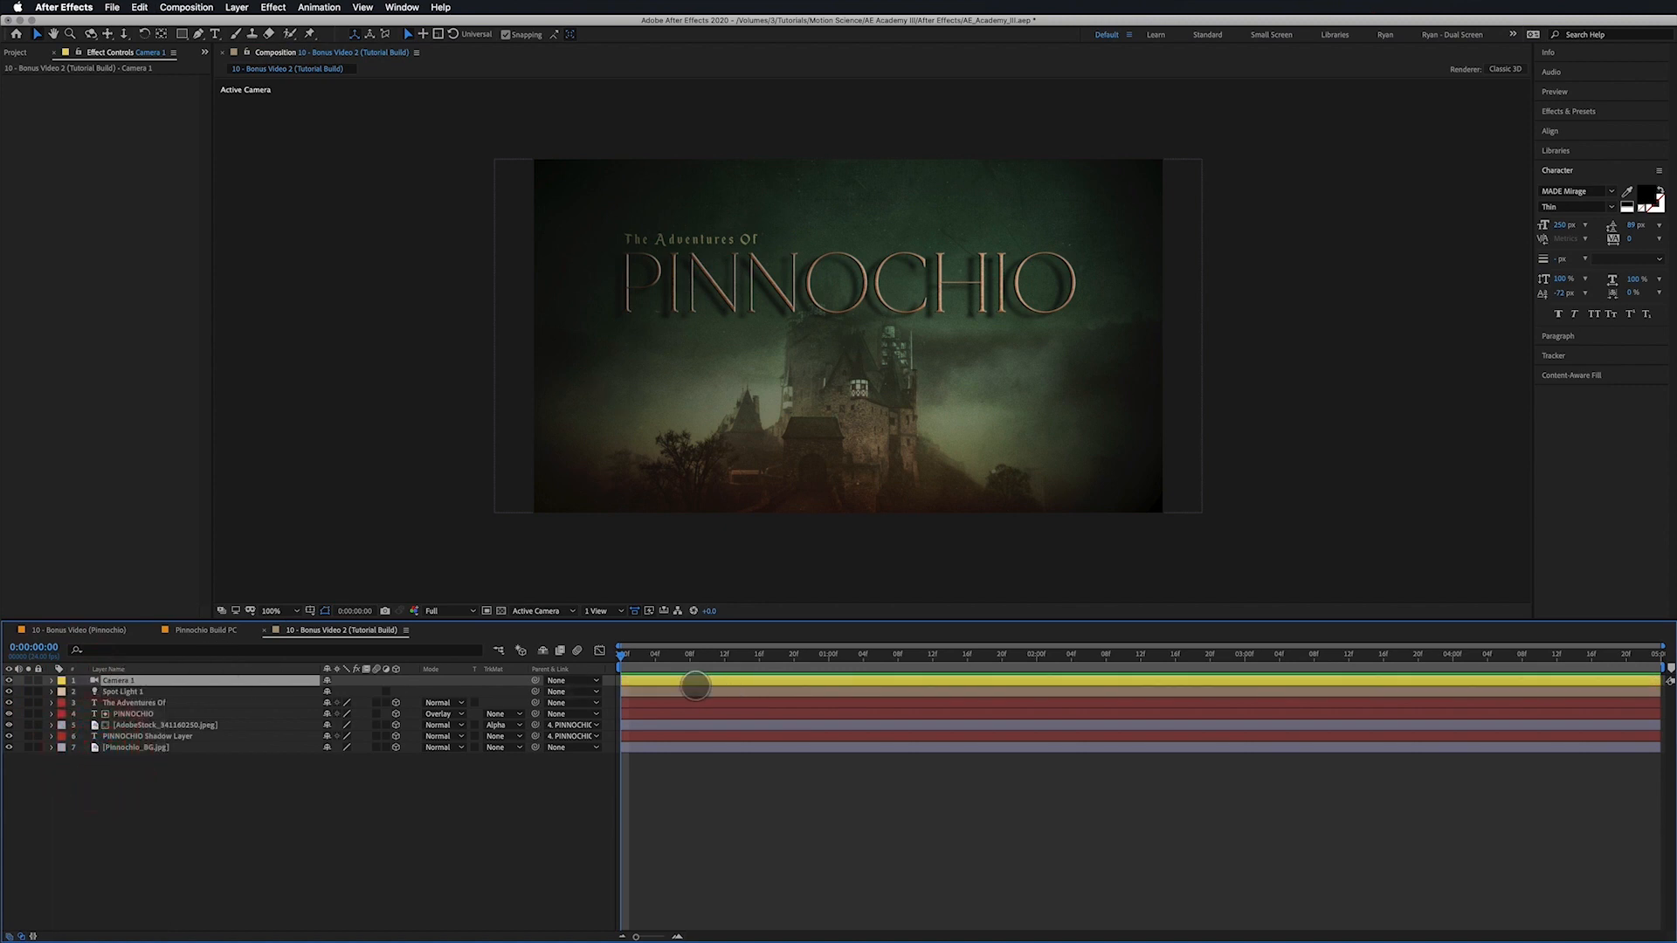
click(694, 682)
click(155, 804)
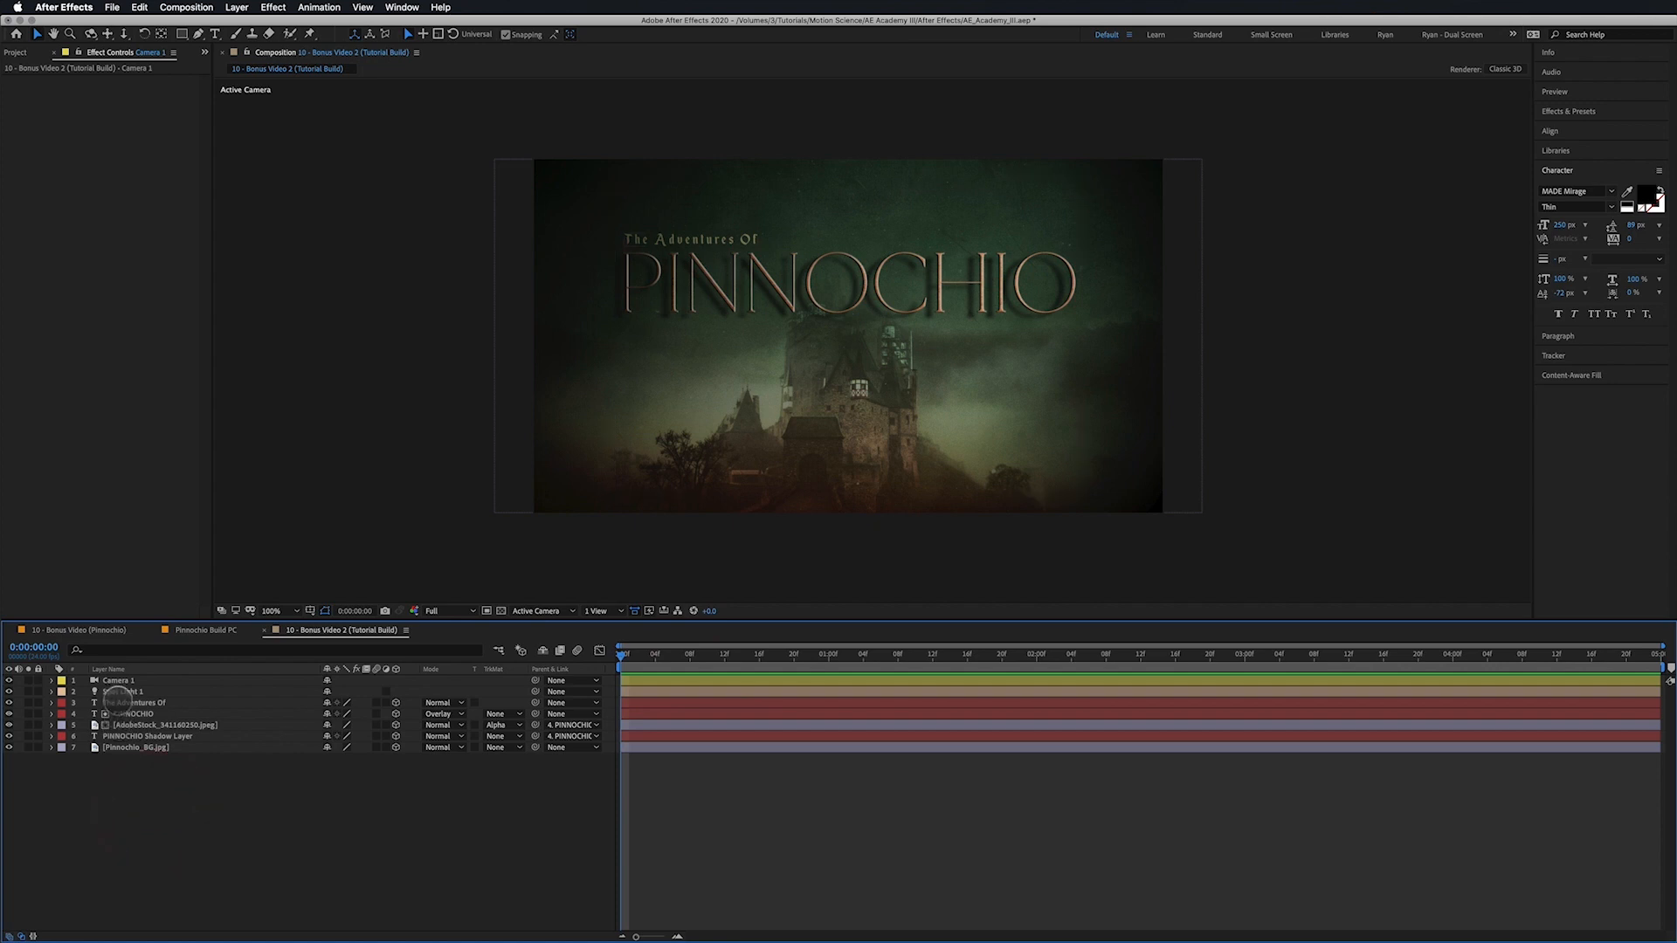
- Change the label colour of Spot Light 1 to Orange and place Camera 1 directly below it in the layer stack
click(118, 691)
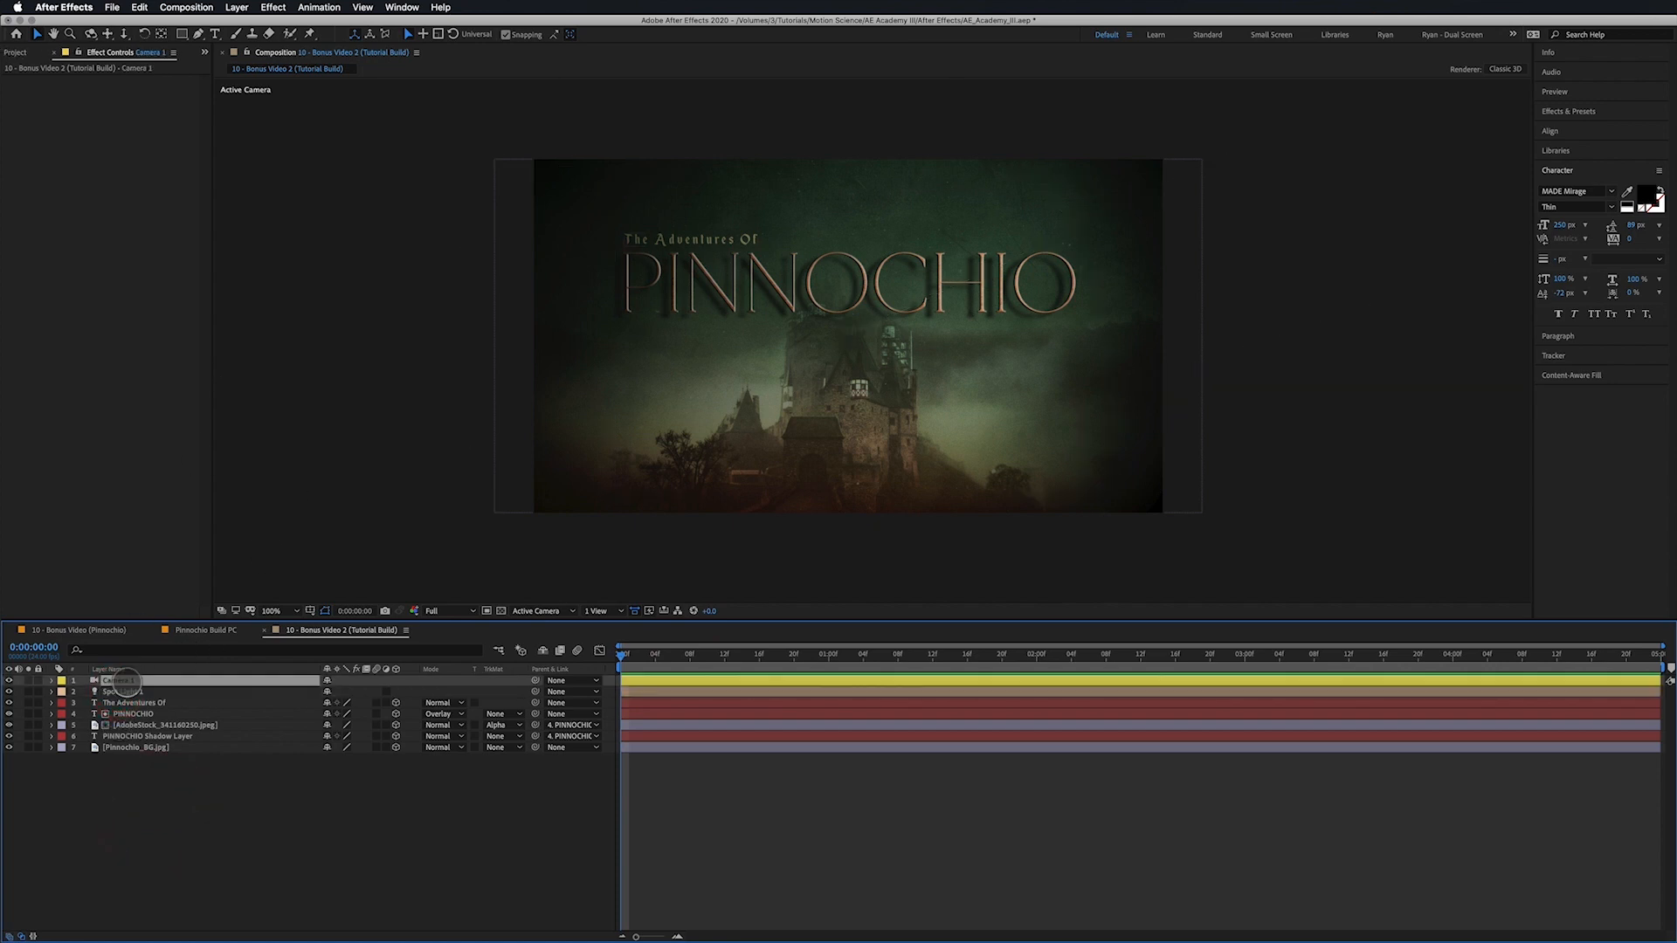
click(61, 691)
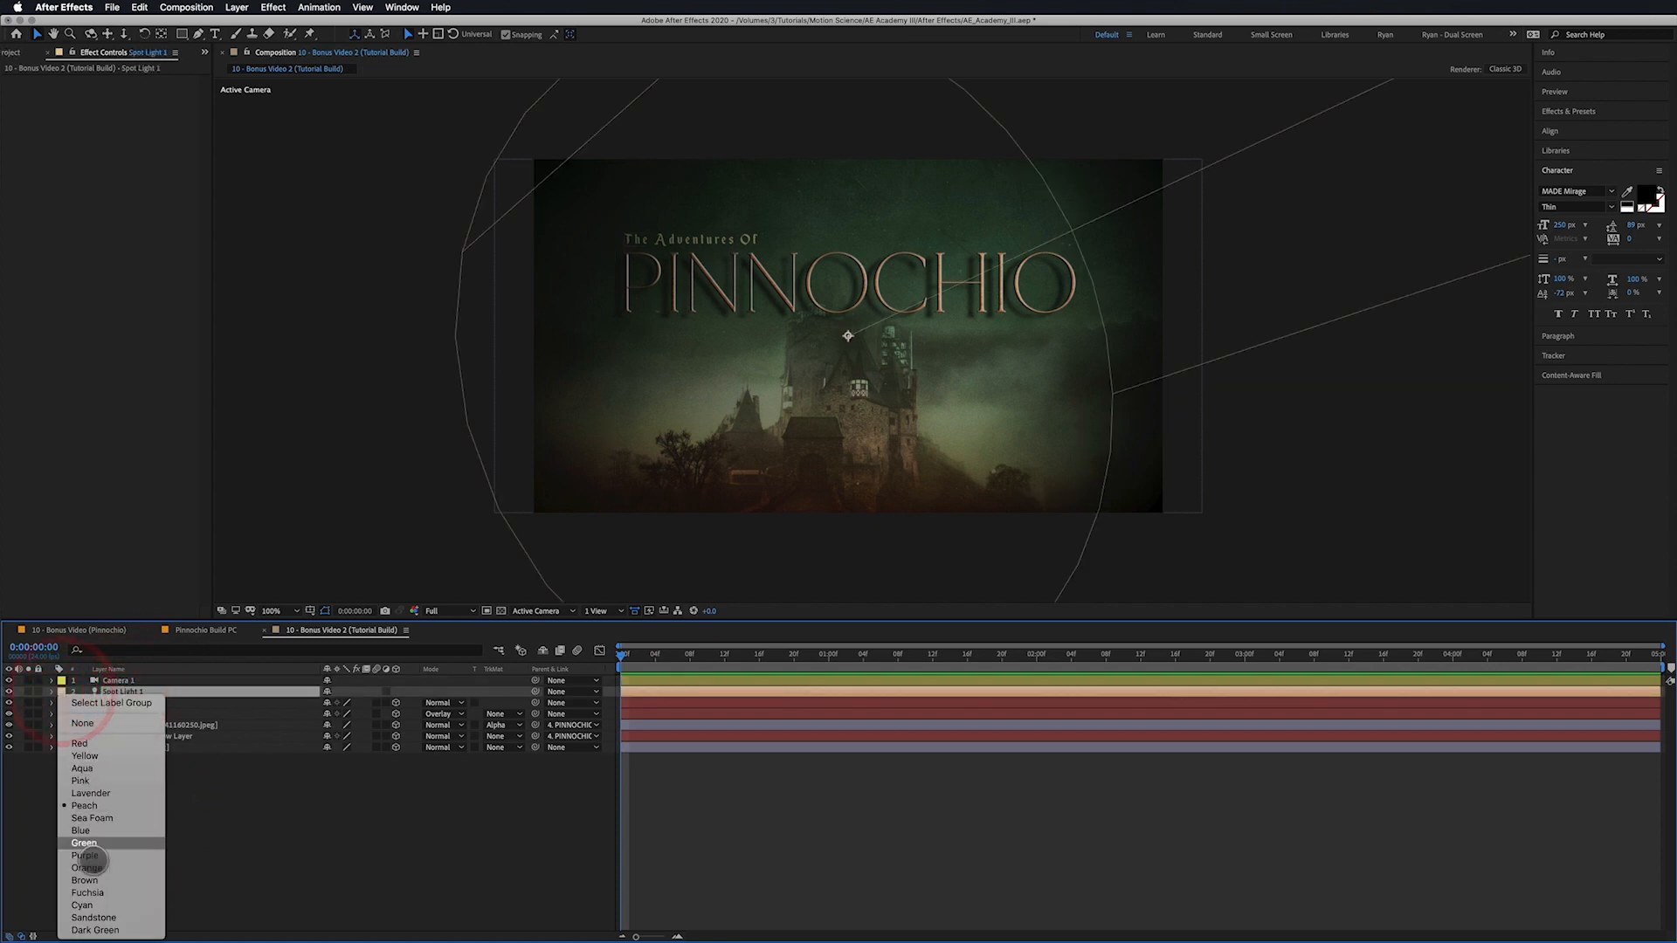
click(87, 867)
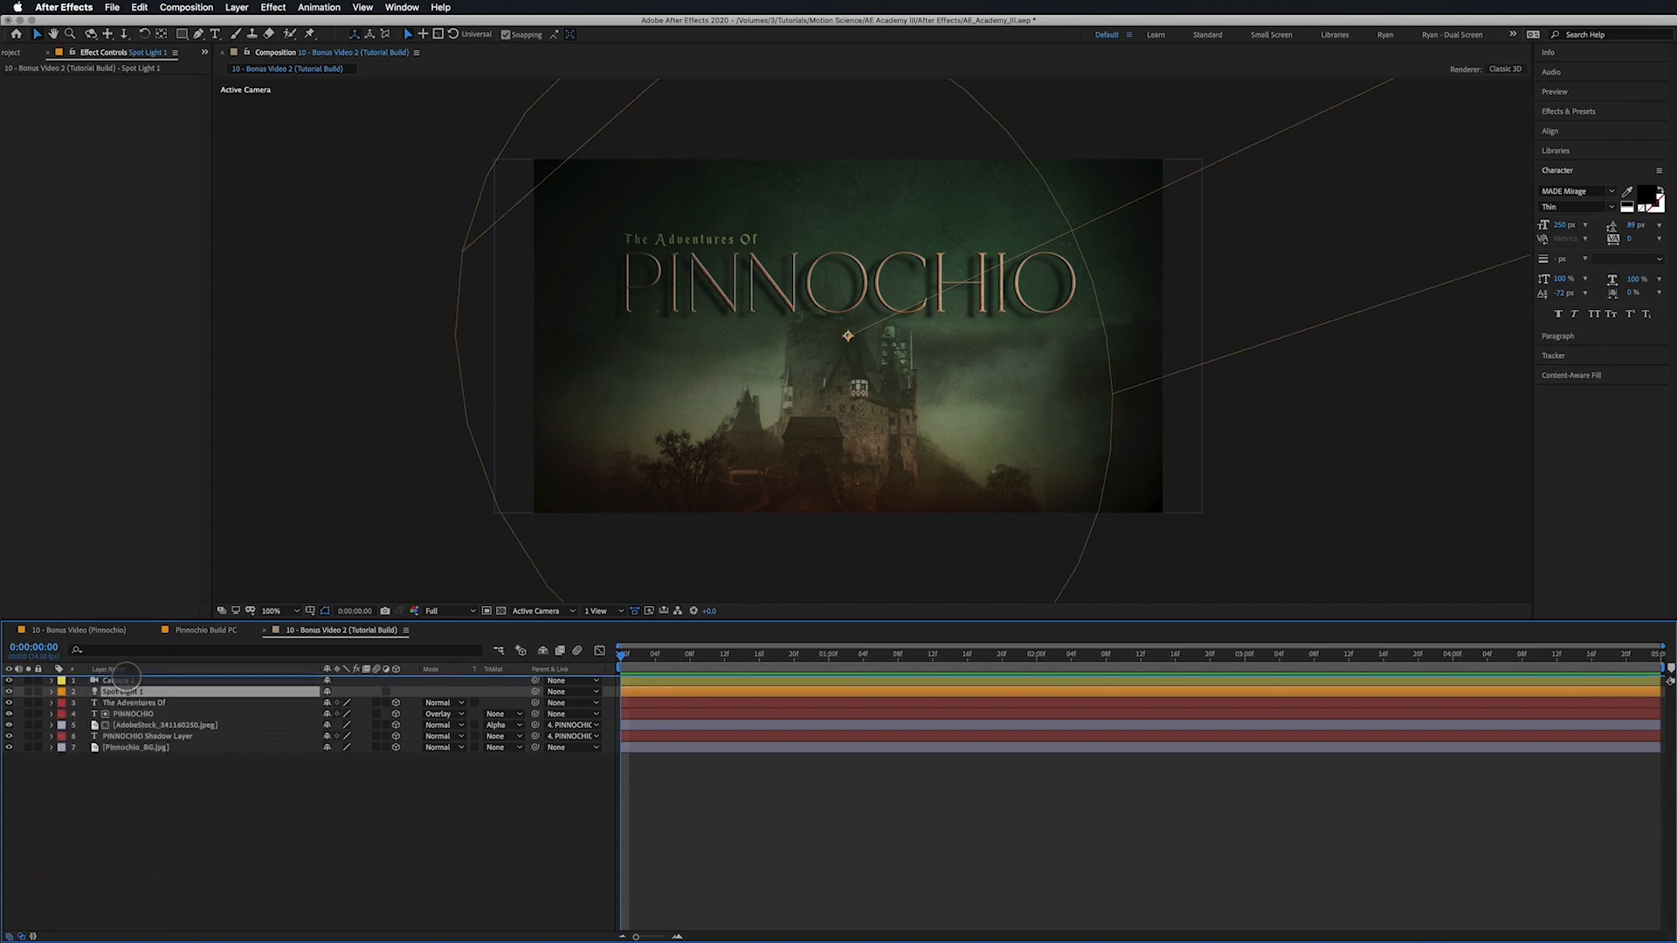
drag(118, 680, 118, 691)
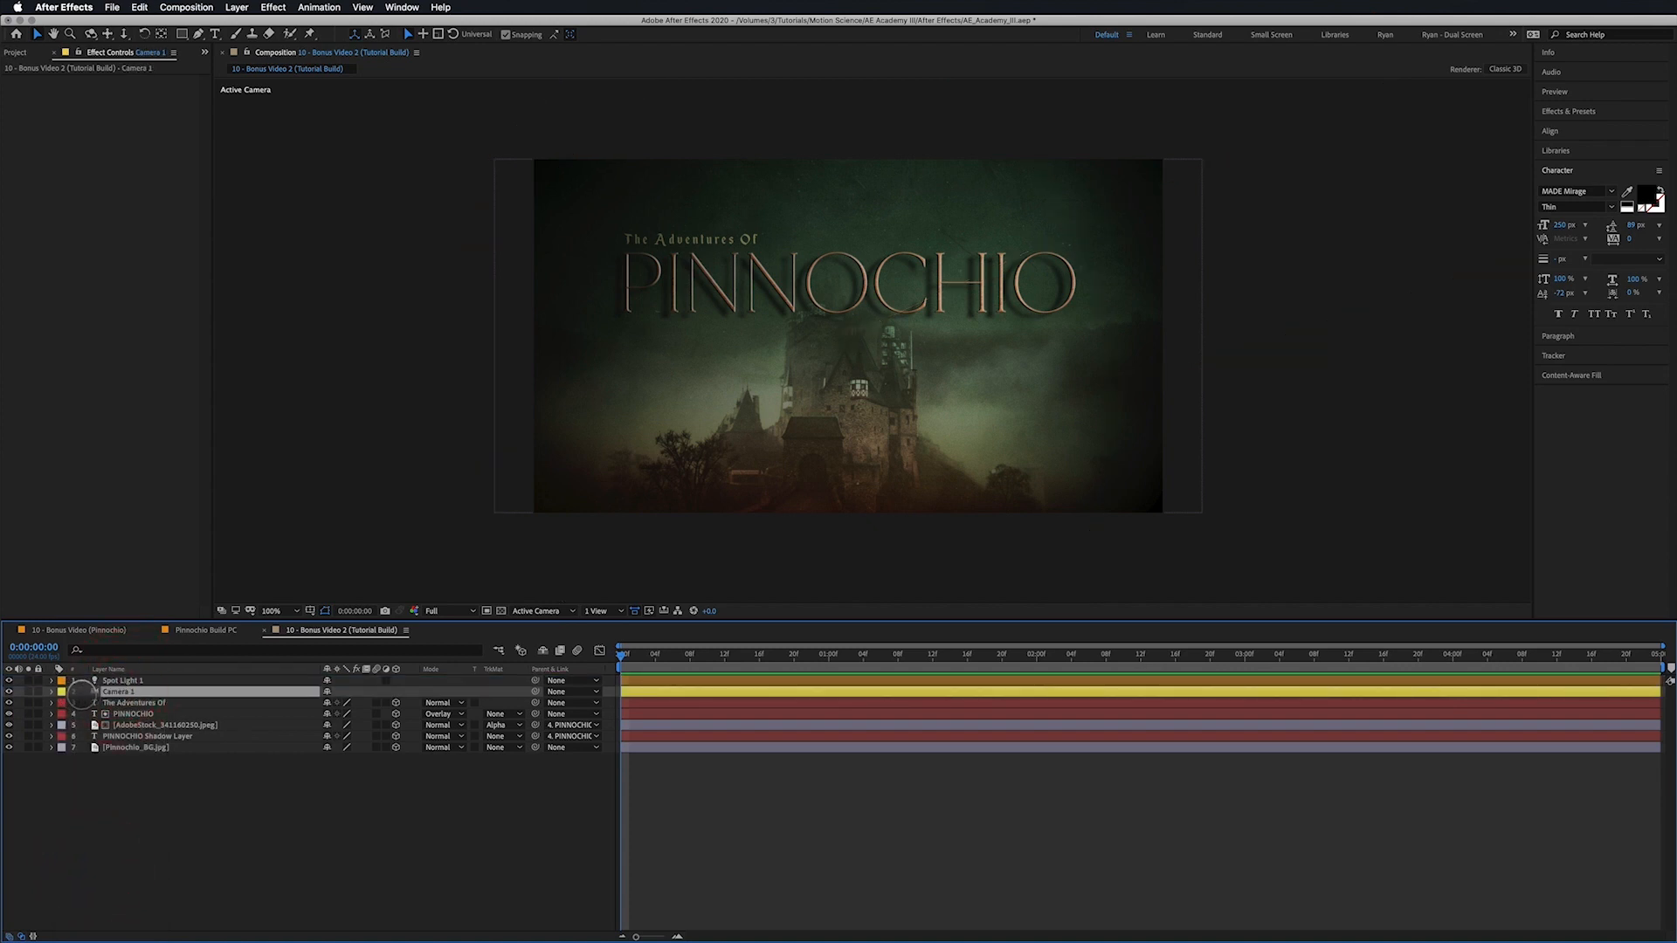
- Change Camera 1 from a one-node to a Two-Node Camera in its settings
double_click(81, 692)
click(866, 457)
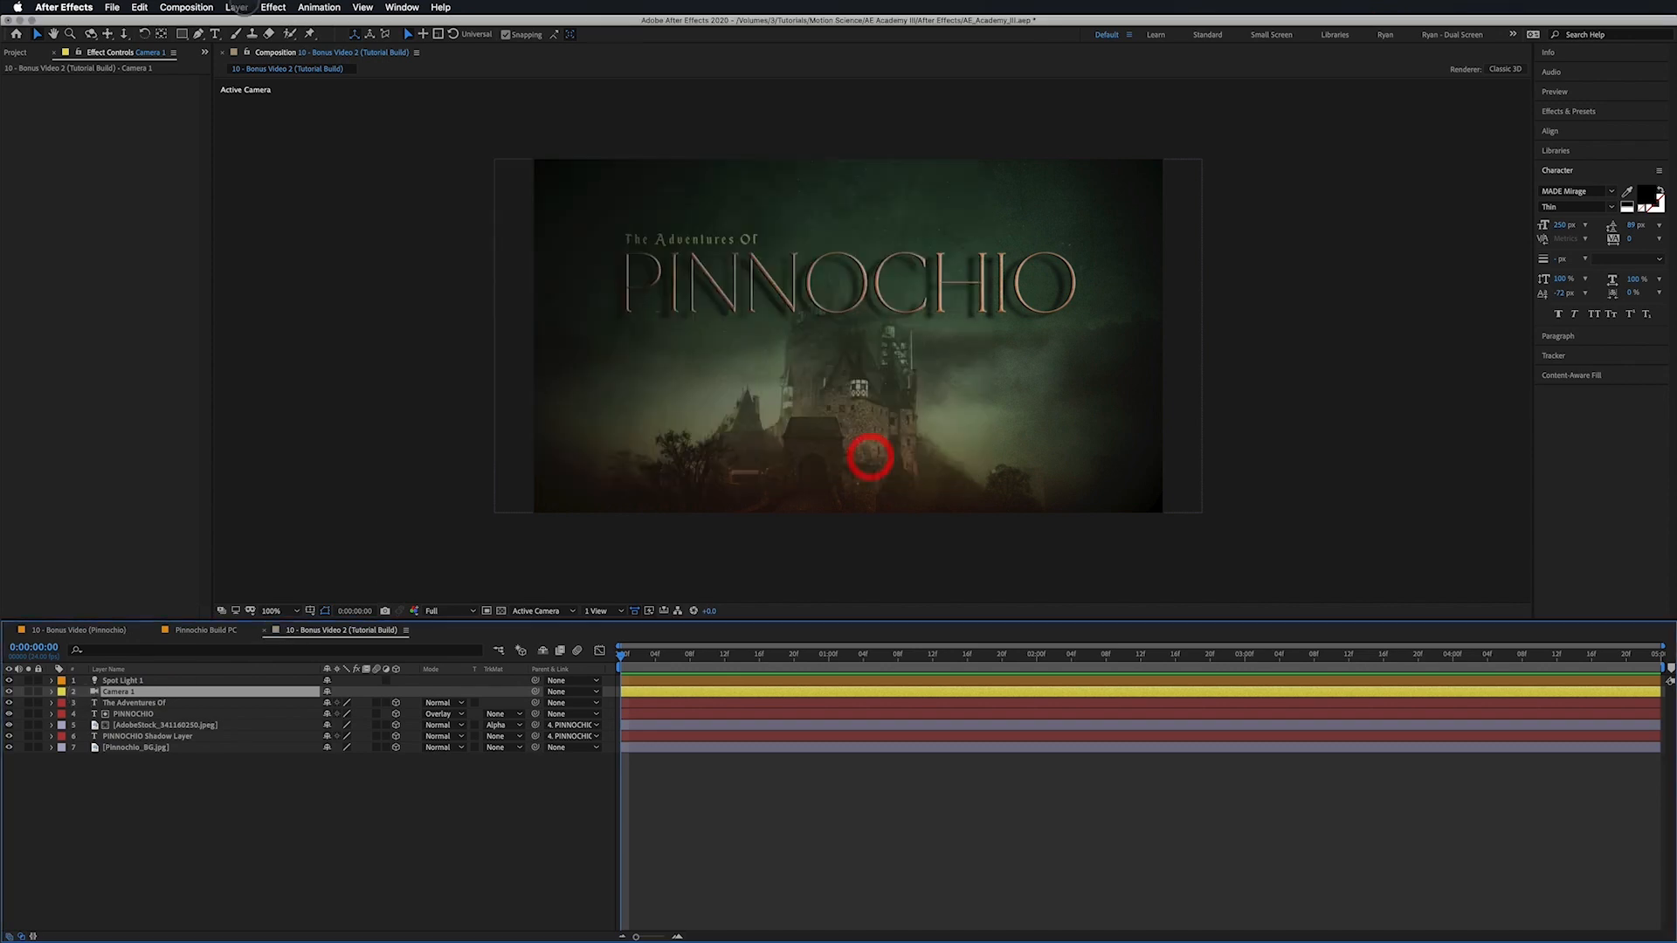
click(230, 7)
click(234, 35)
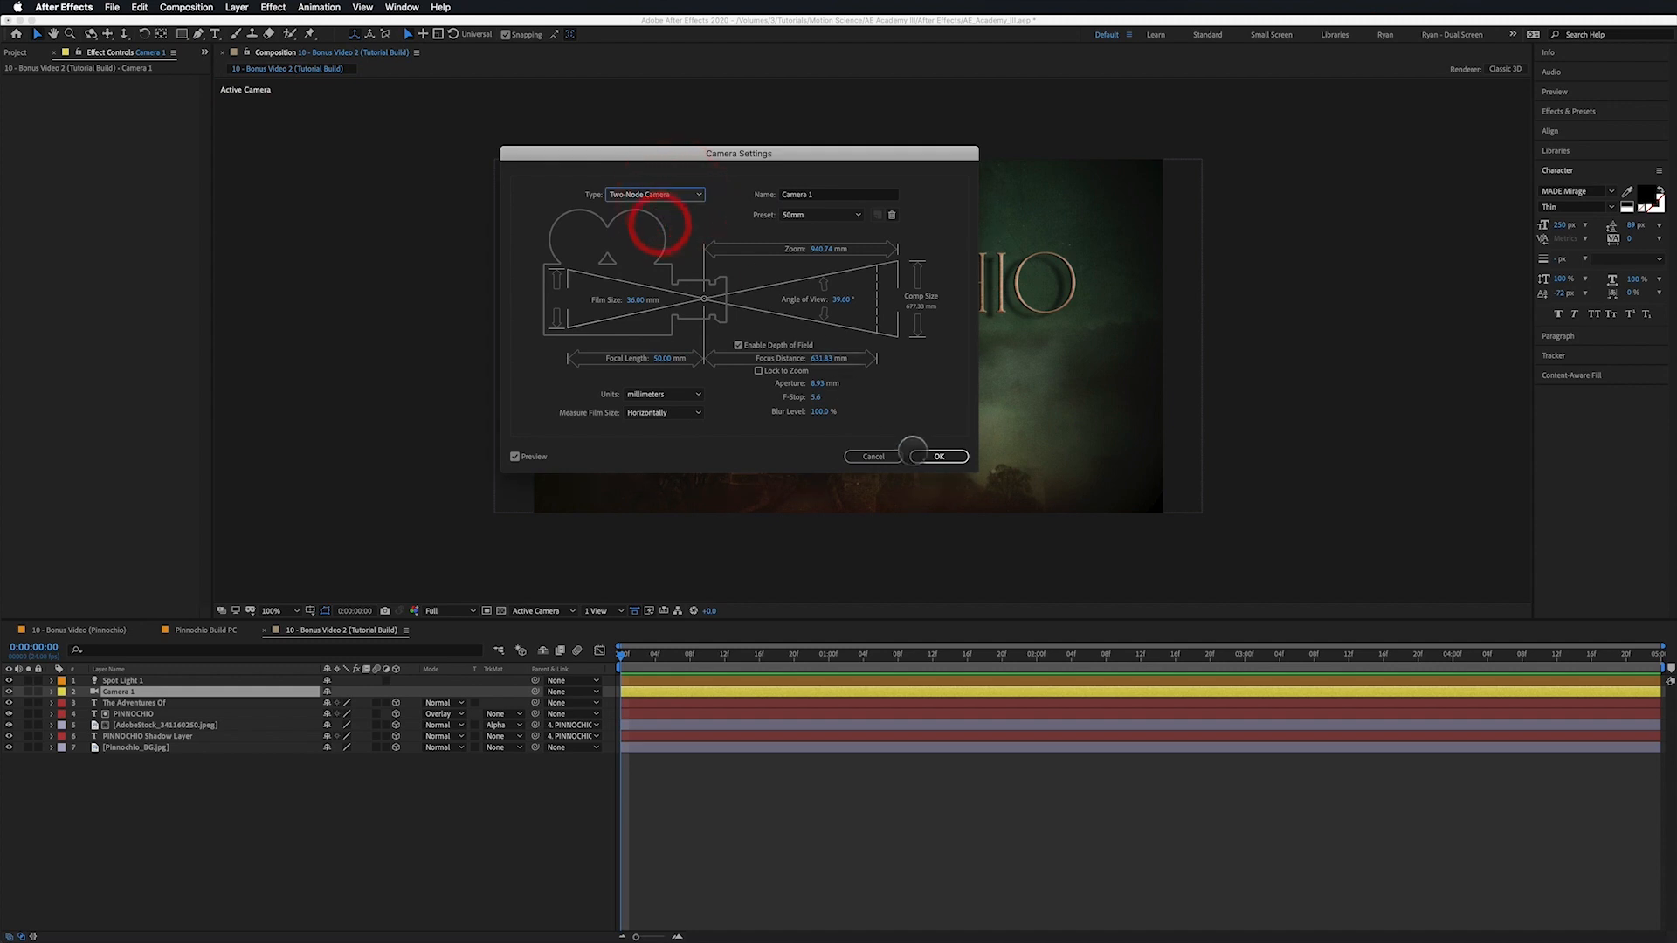
click(935, 456)
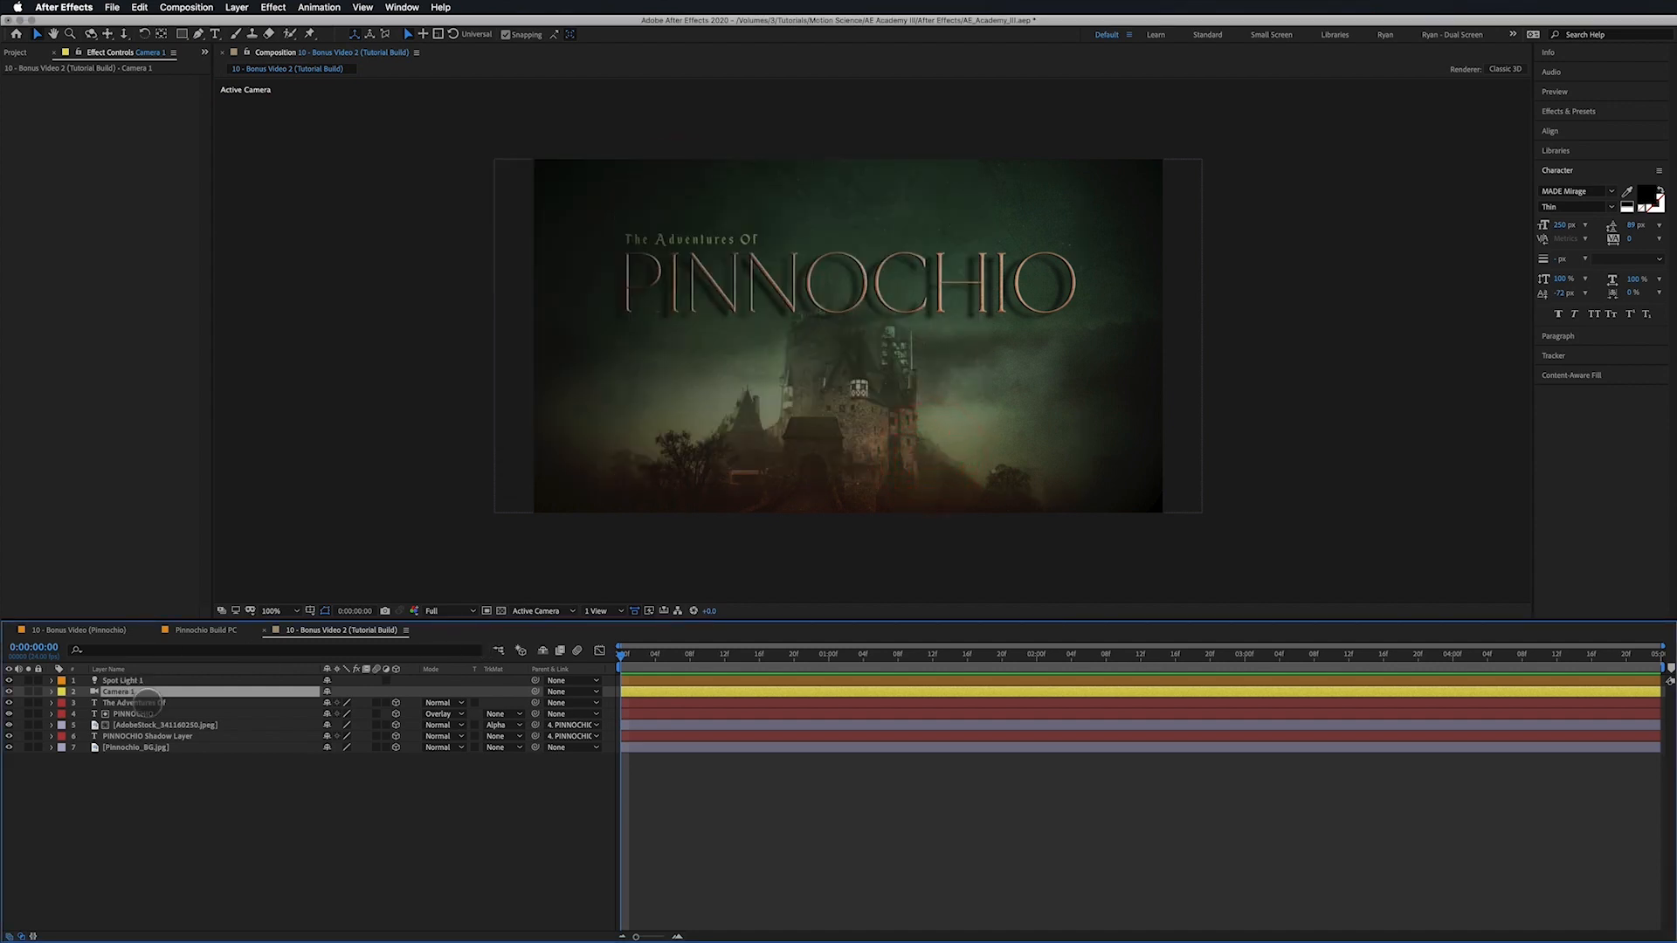
- Switch the viewer to two views and add a Position keyframe to Camera 1 at 0 seconds
click(596, 610)
click(611, 648)
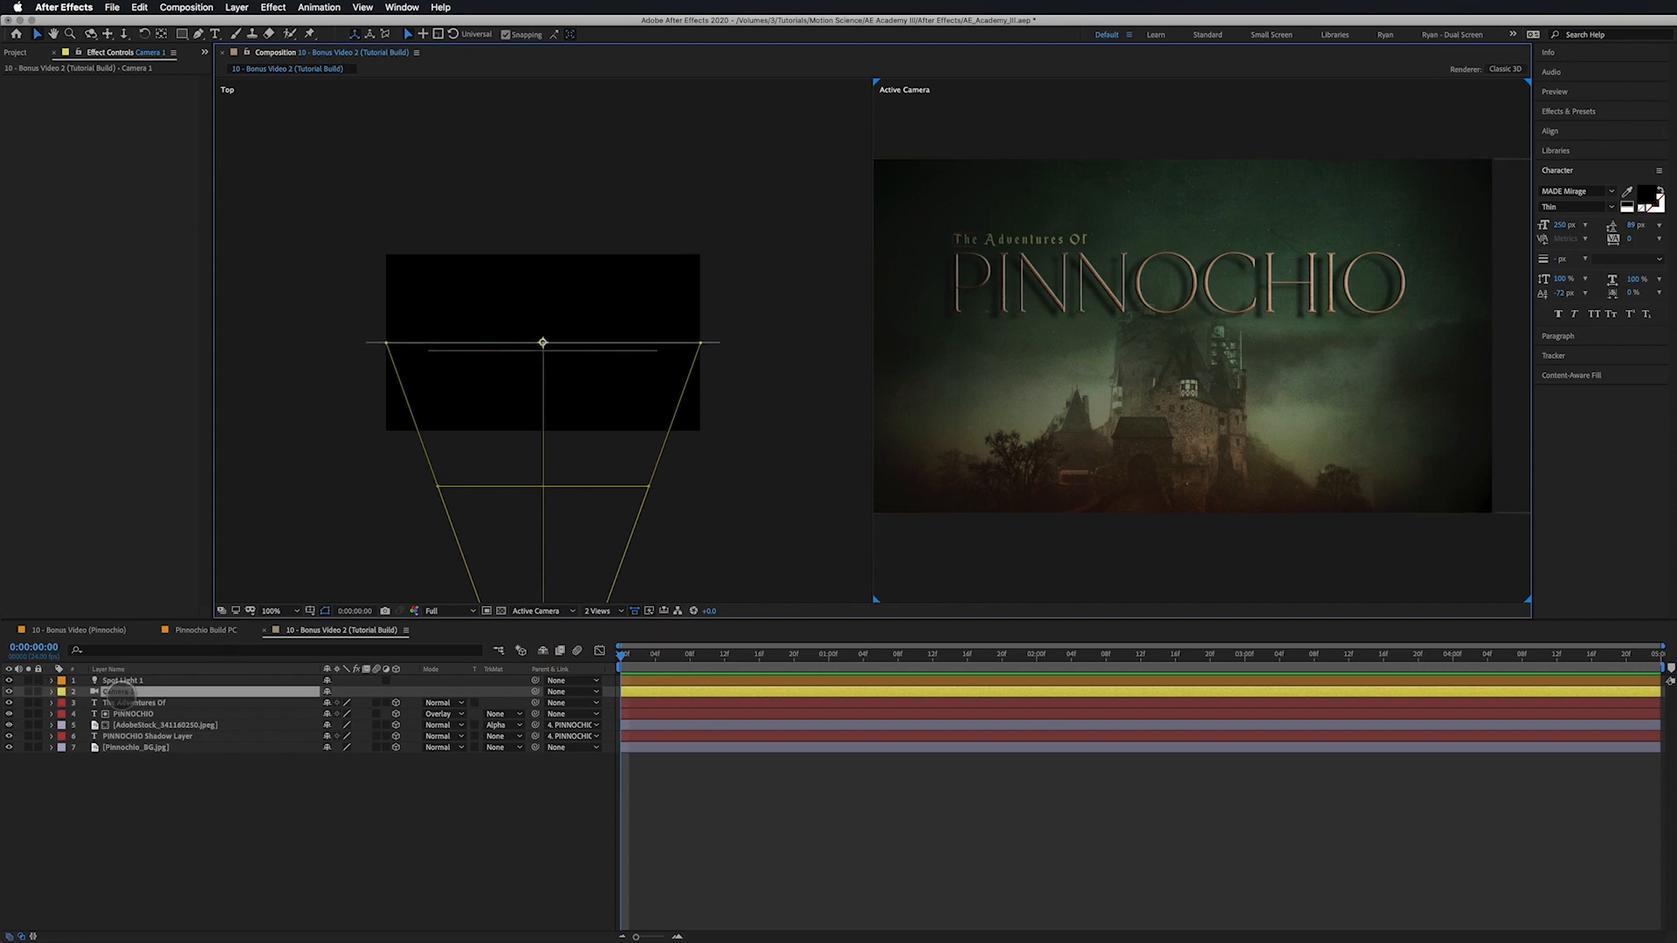
click(122, 693)
key(p)
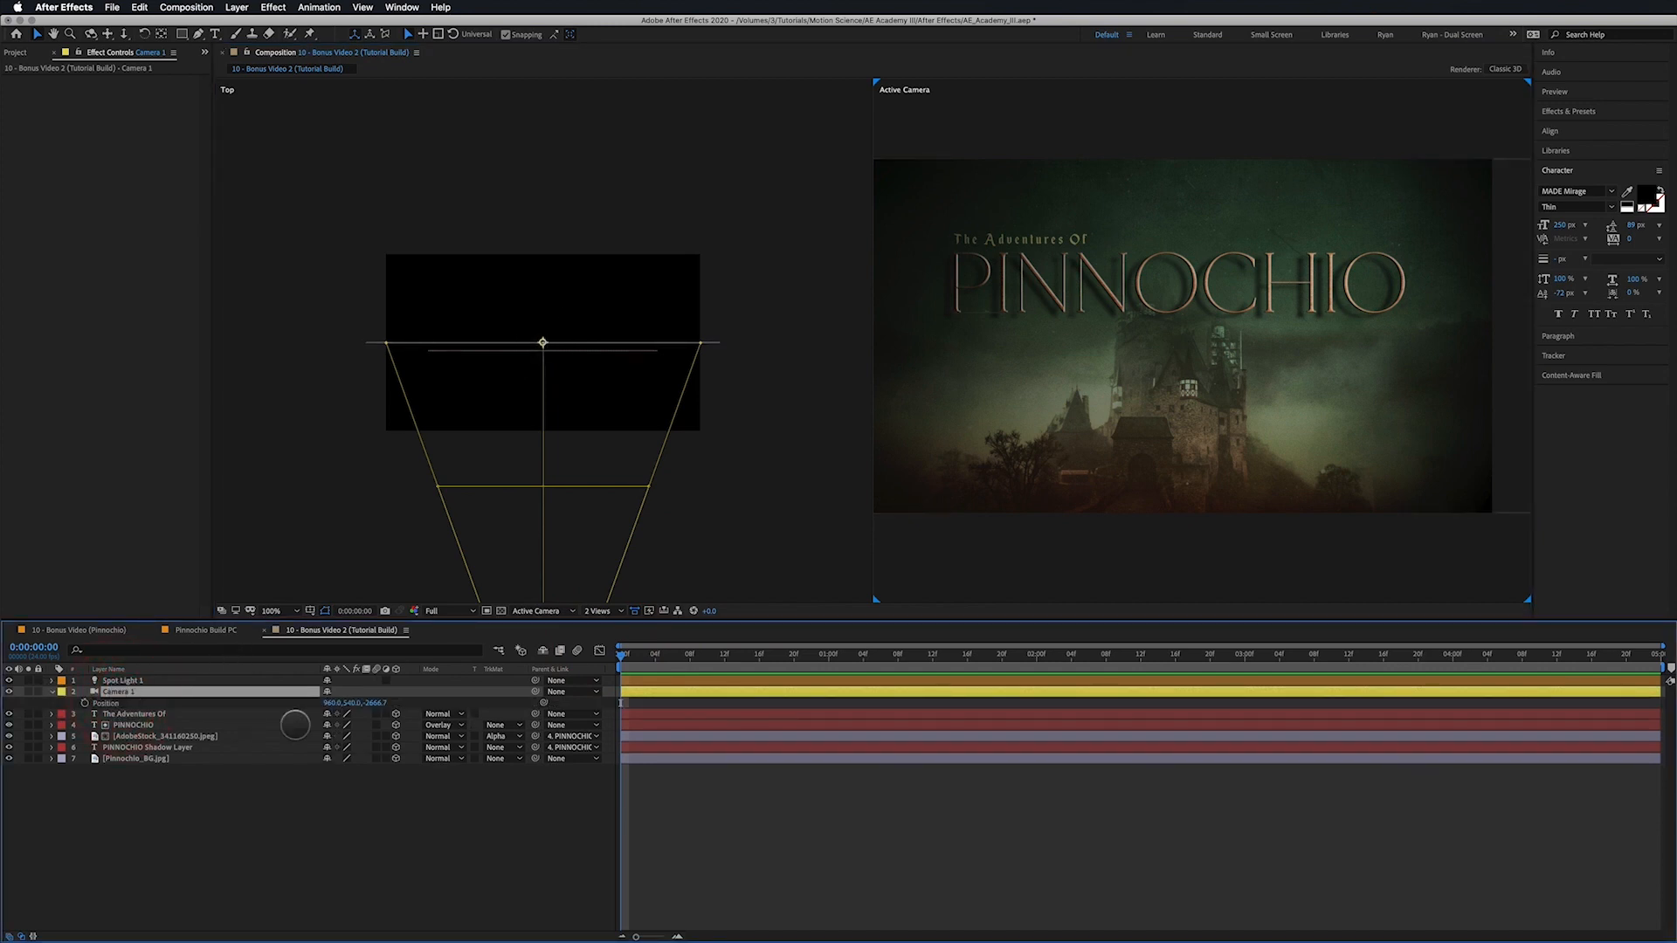
click(84, 702)
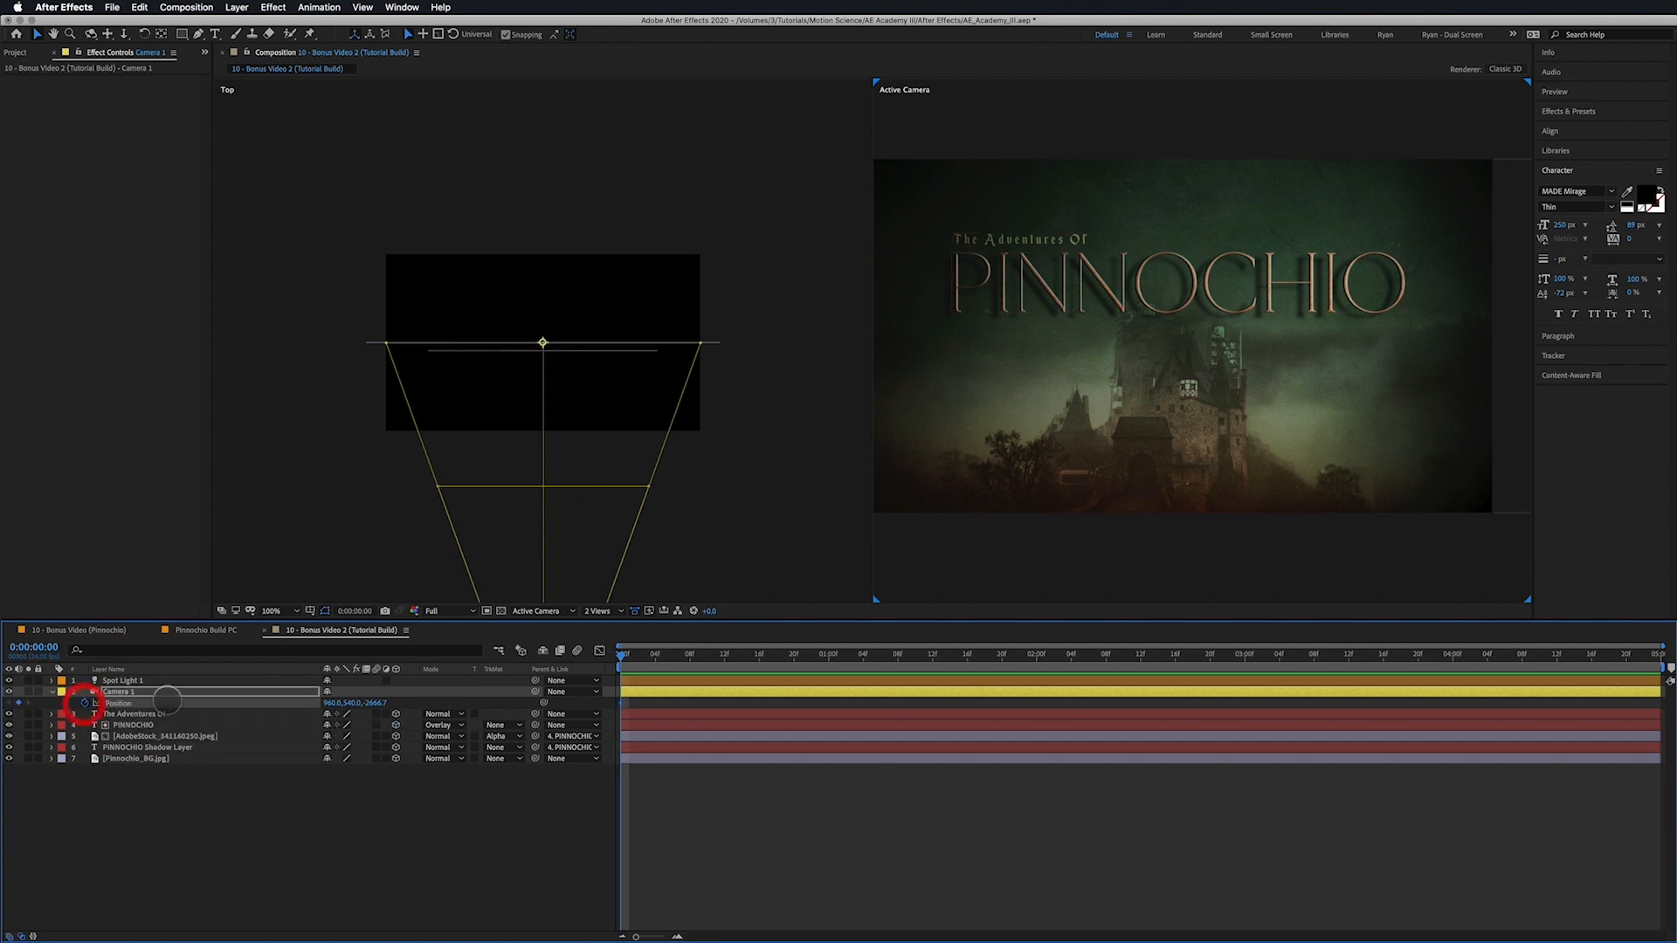
- Place the camera's end Position keyframe at 4 seconds and set its start position to X 474 and Z about -2322
drag(620, 703, 31, 724)
click(1452, 654)
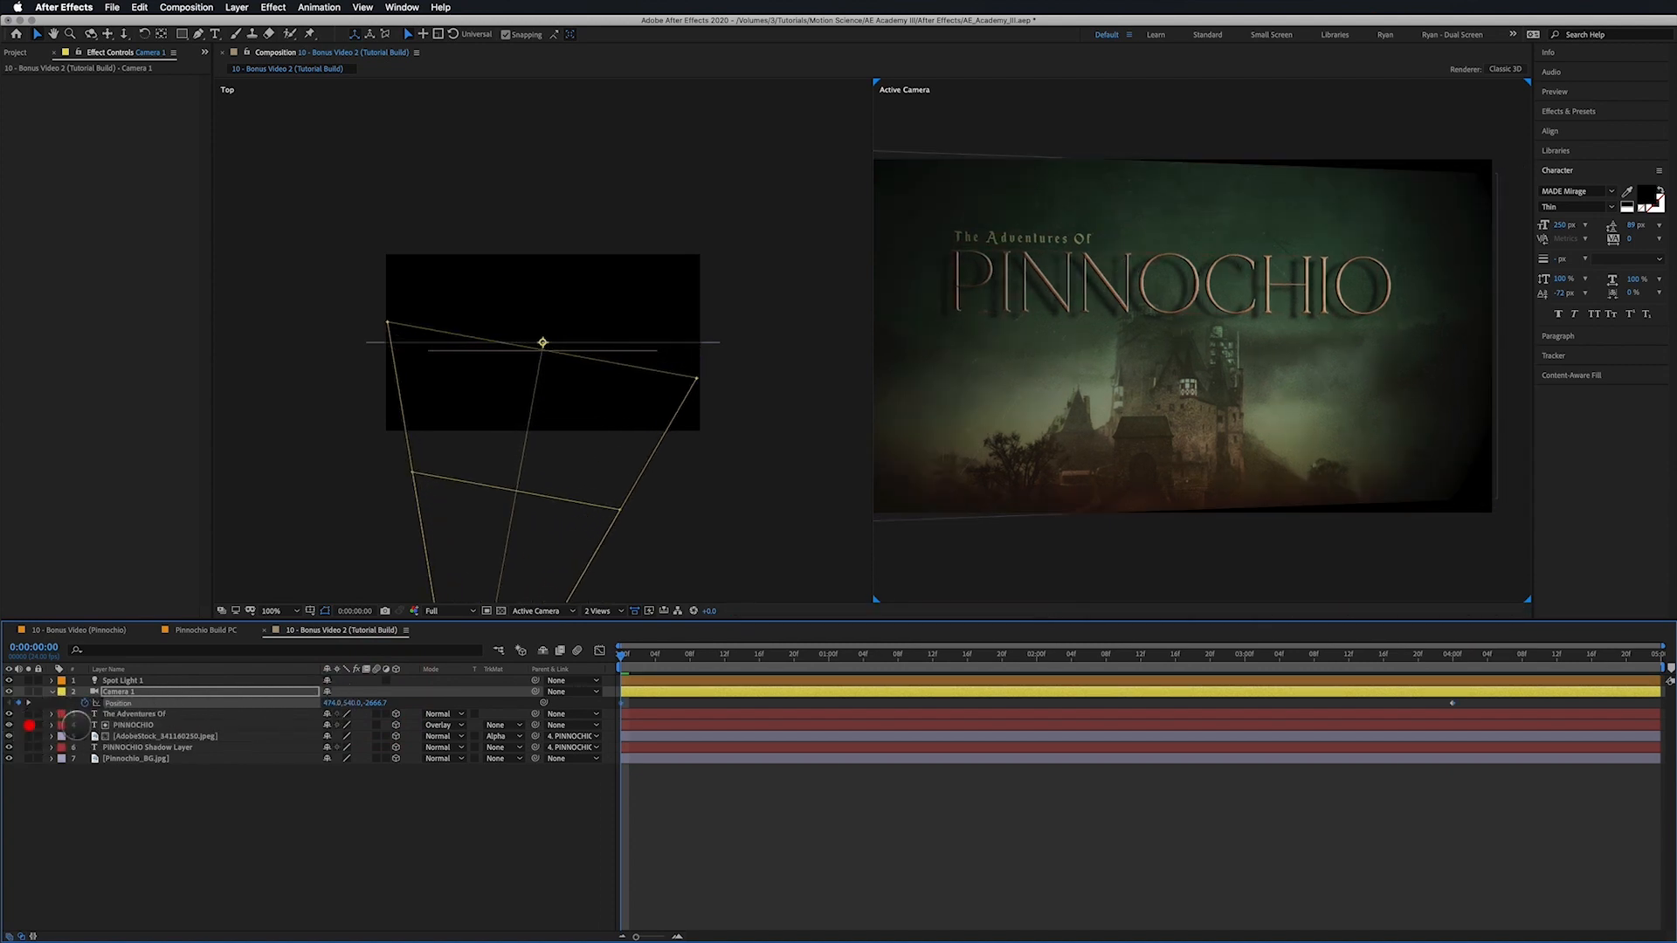
drag(371, 703, 596, 701)
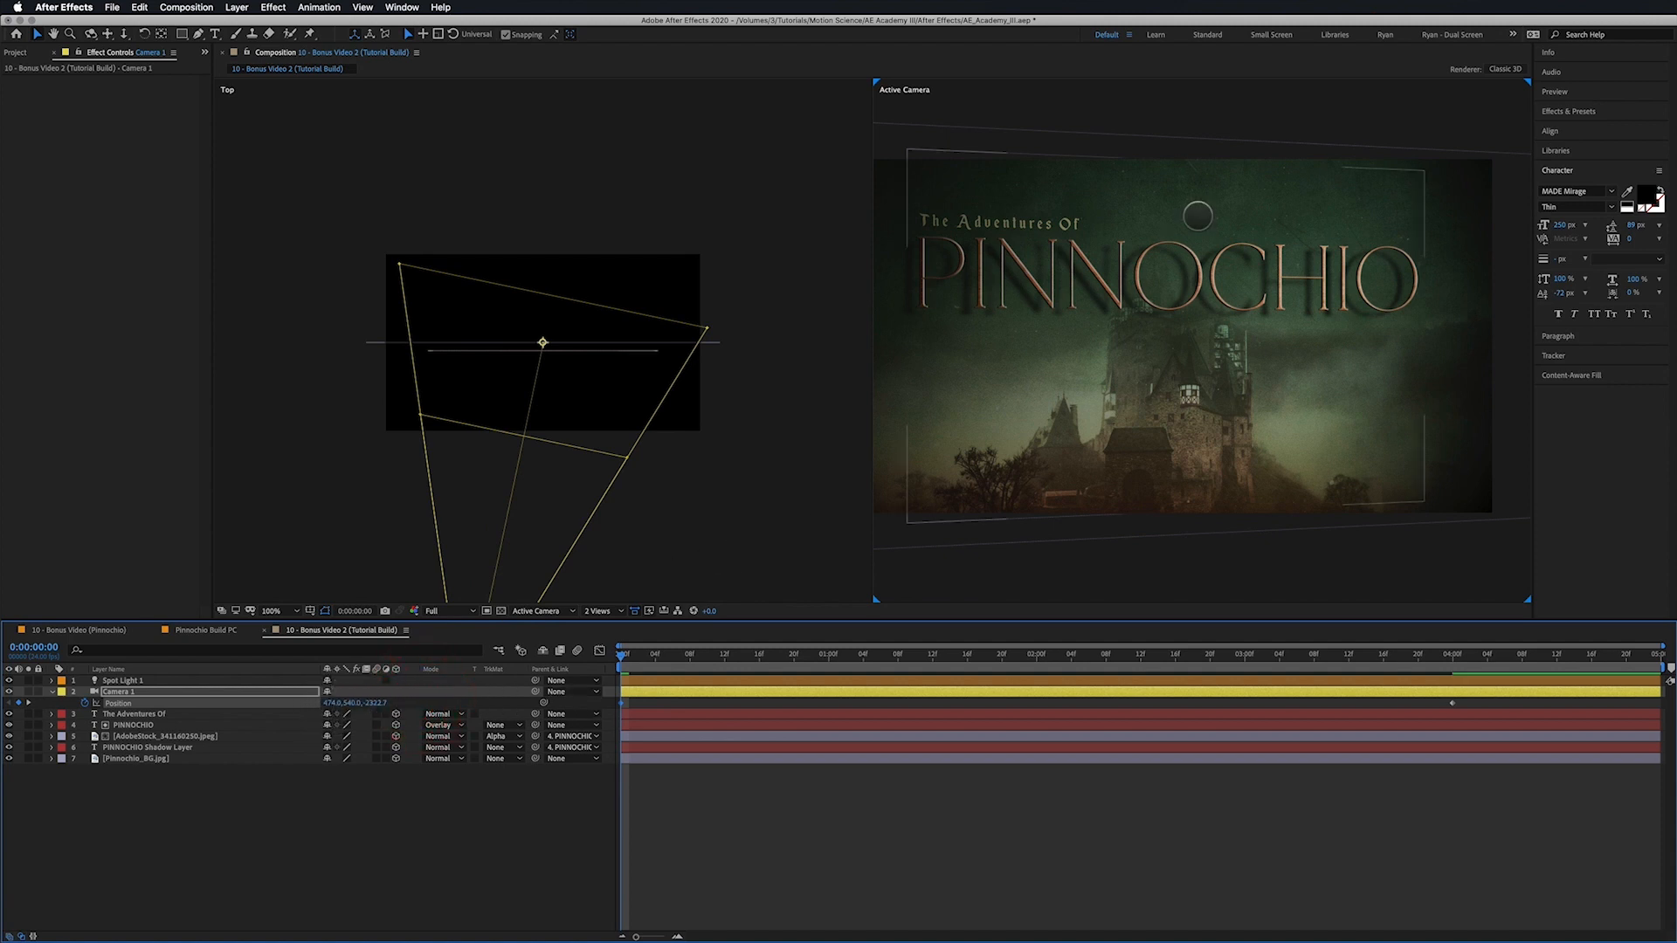
- Return to a single view and adjust Camera 1's start position to X 583 and Z about -2444
click(599, 611)
click(602, 627)
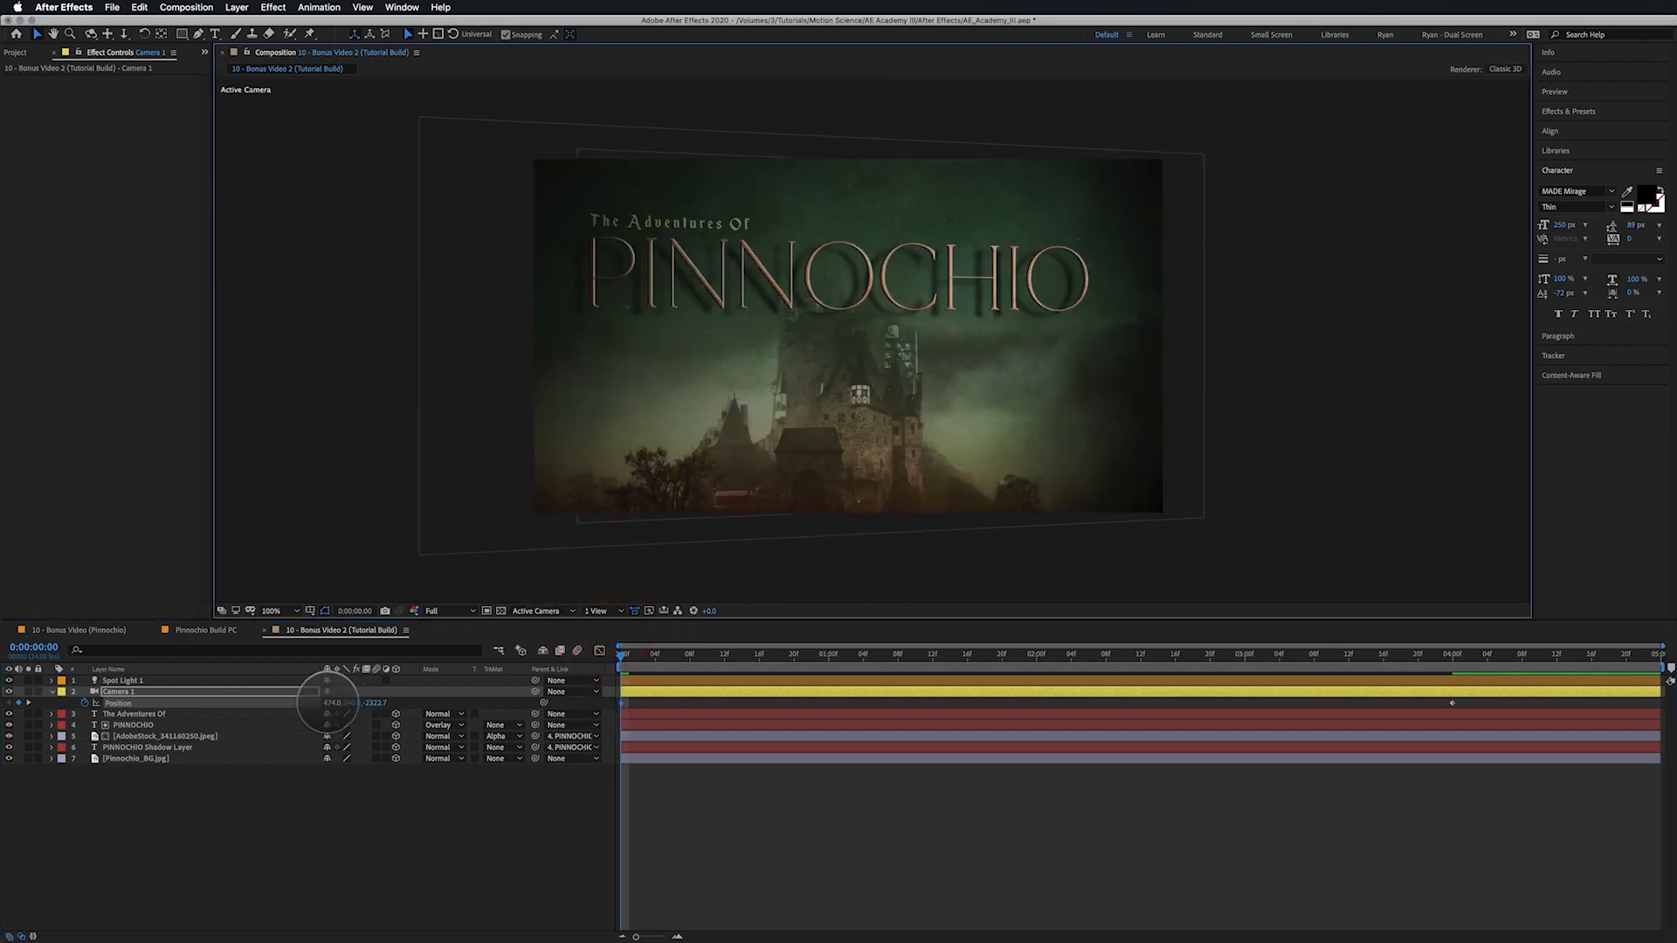
mouse_move(330, 703)
mouse_down()
mouse_move(395, 703)
mouse_move(301, 712)
mouse_up()
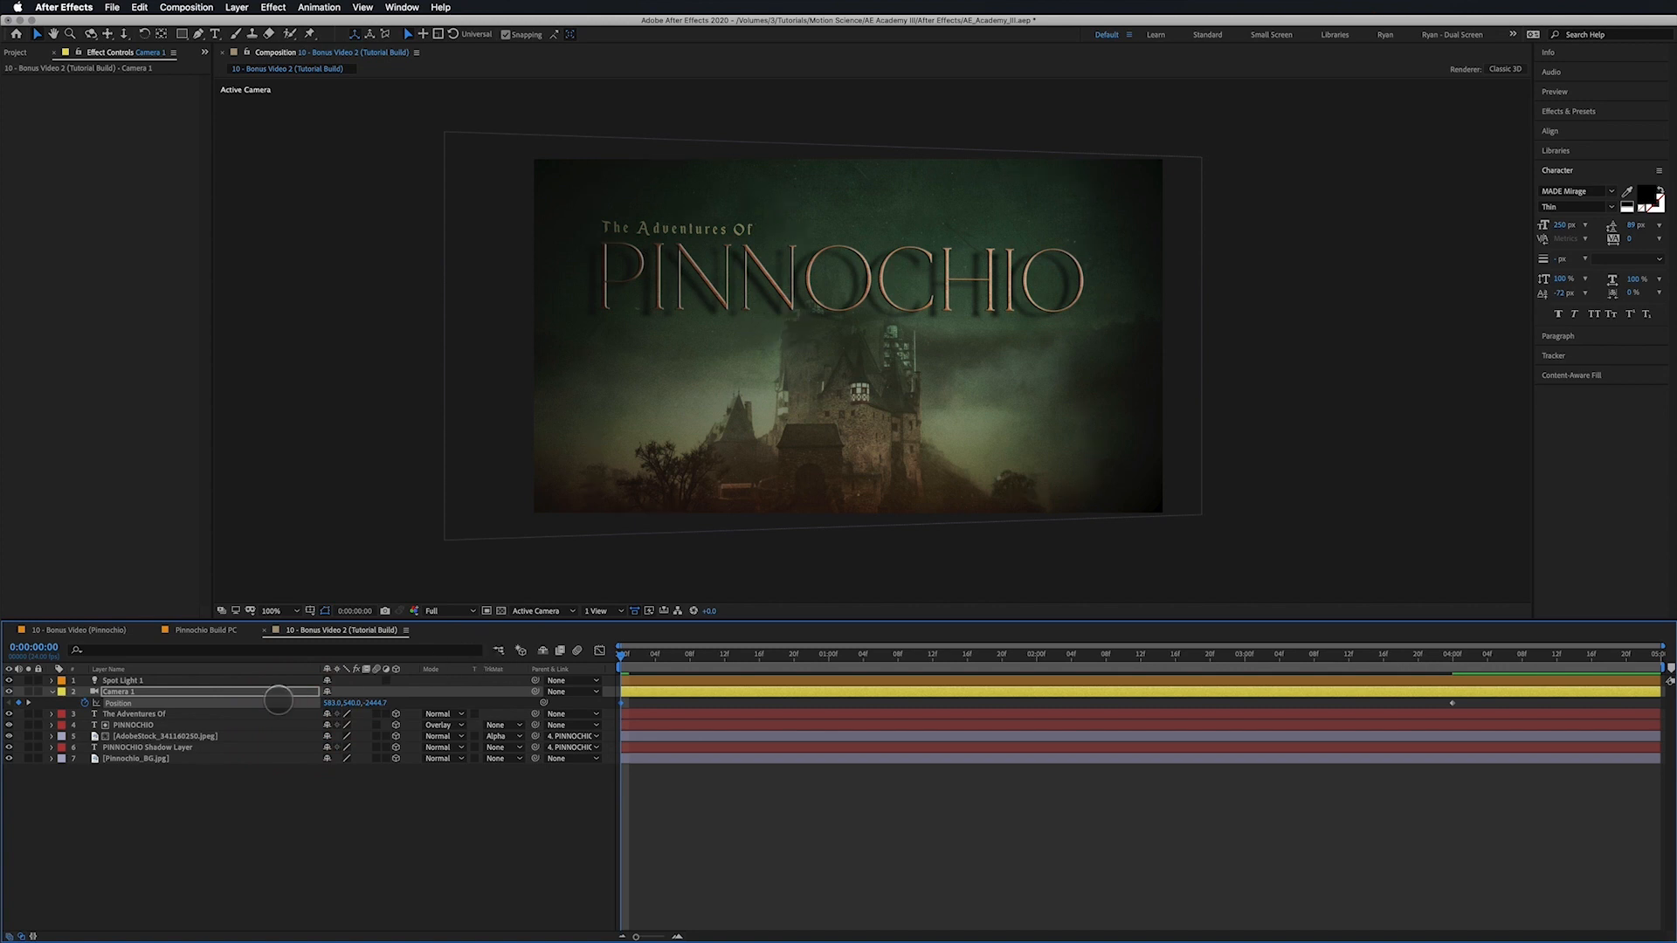
- Scrub through the camera move and preview it at Third resolution
drag(629, 653, 507, 649)
click(454, 610)
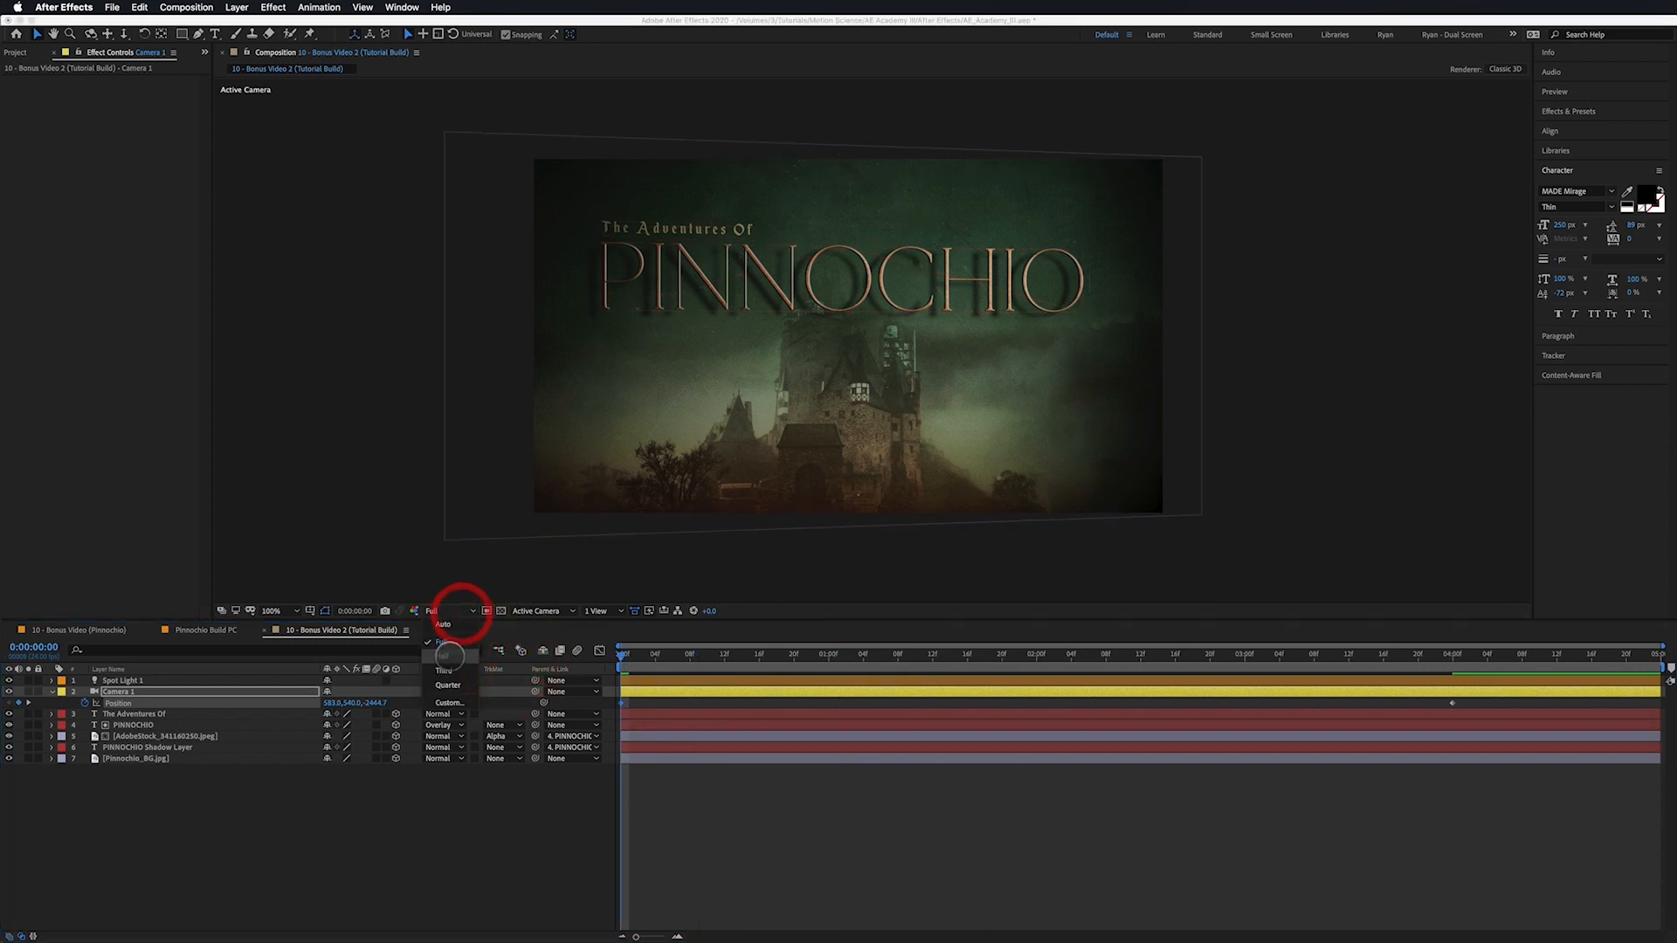
click(448, 677)
key(space)
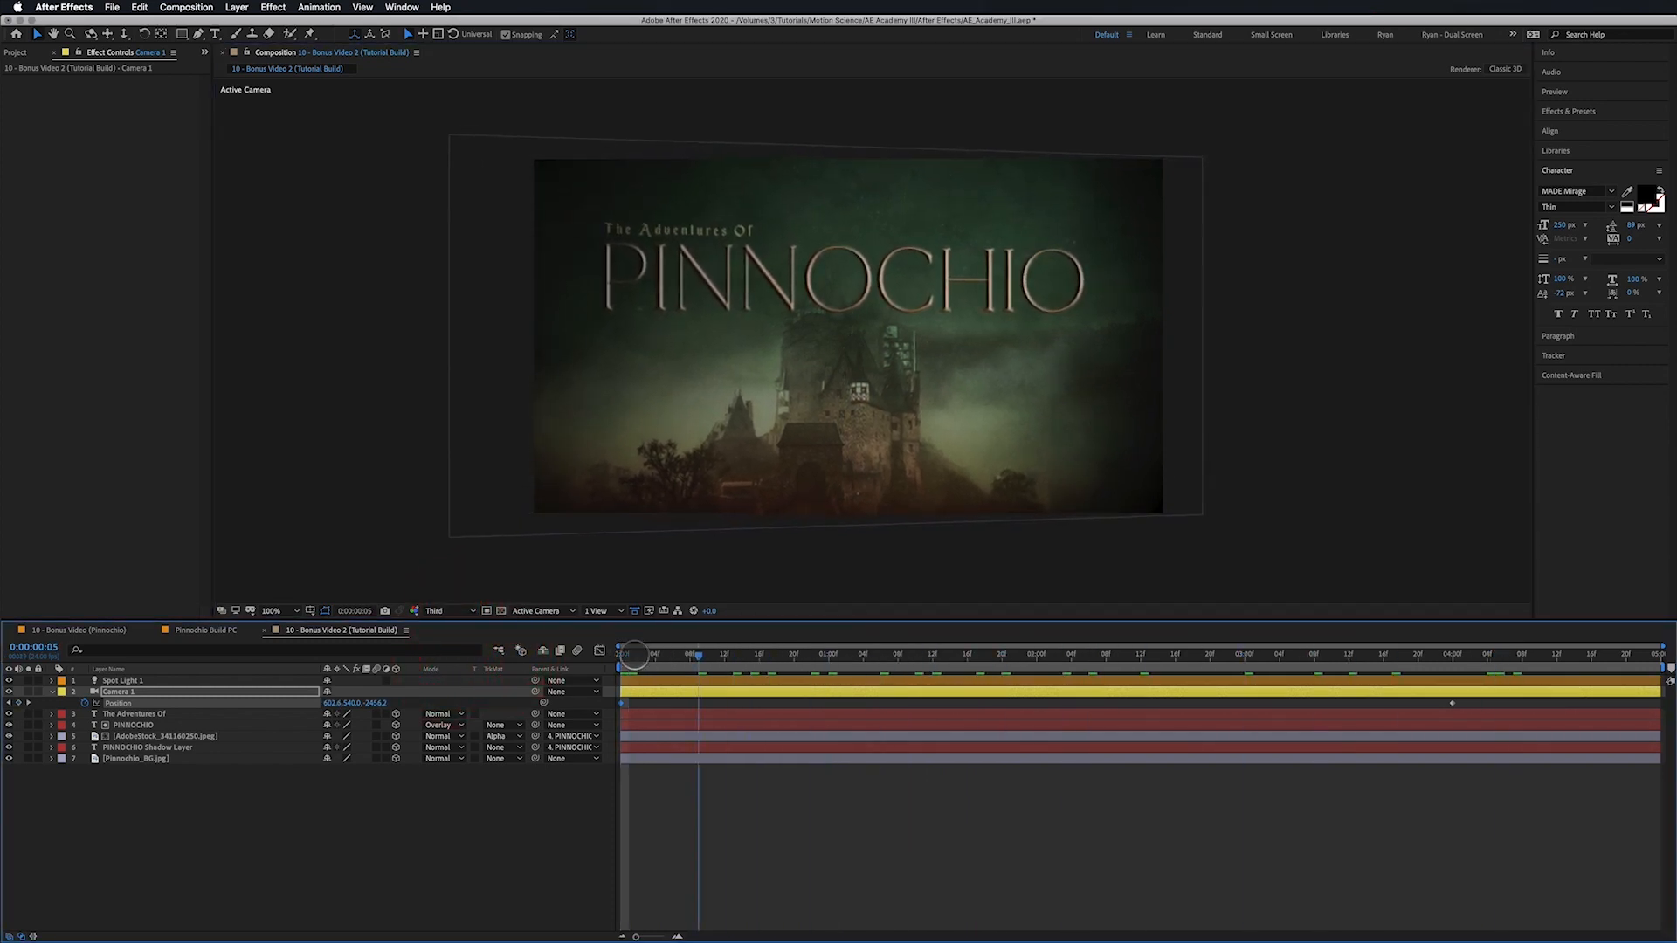
click(559, 655)
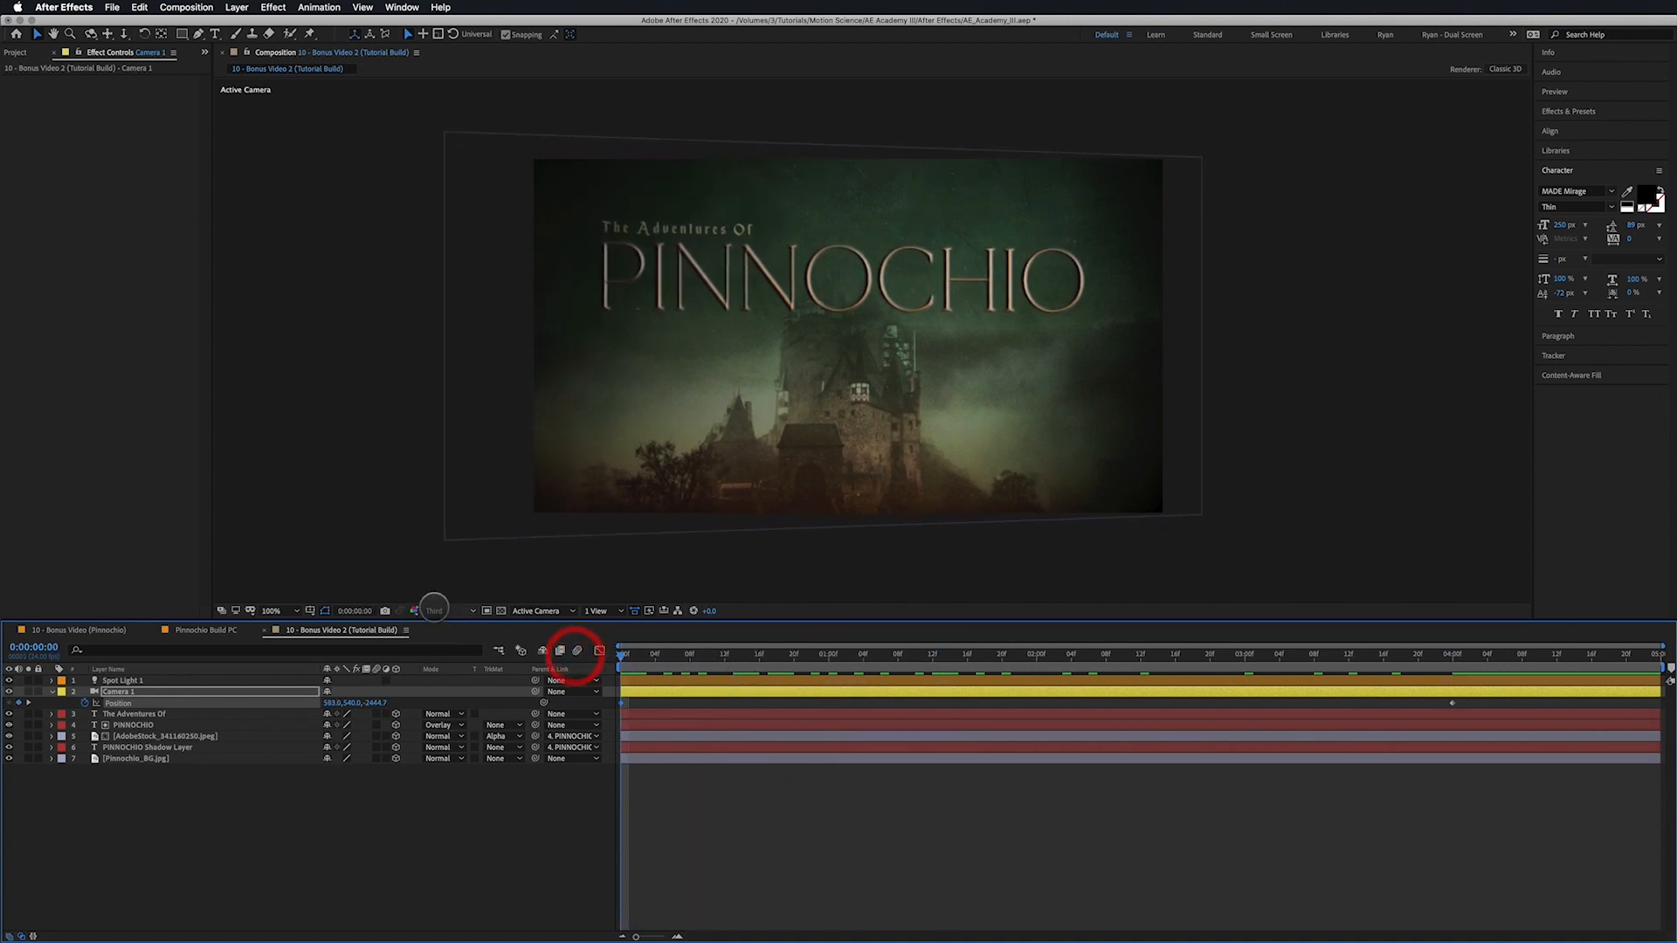
- Compare the Full and Half preview resolutions, preview the camera move again at Third, and collapse Camera 1's properties
click(434, 610)
click(438, 643)
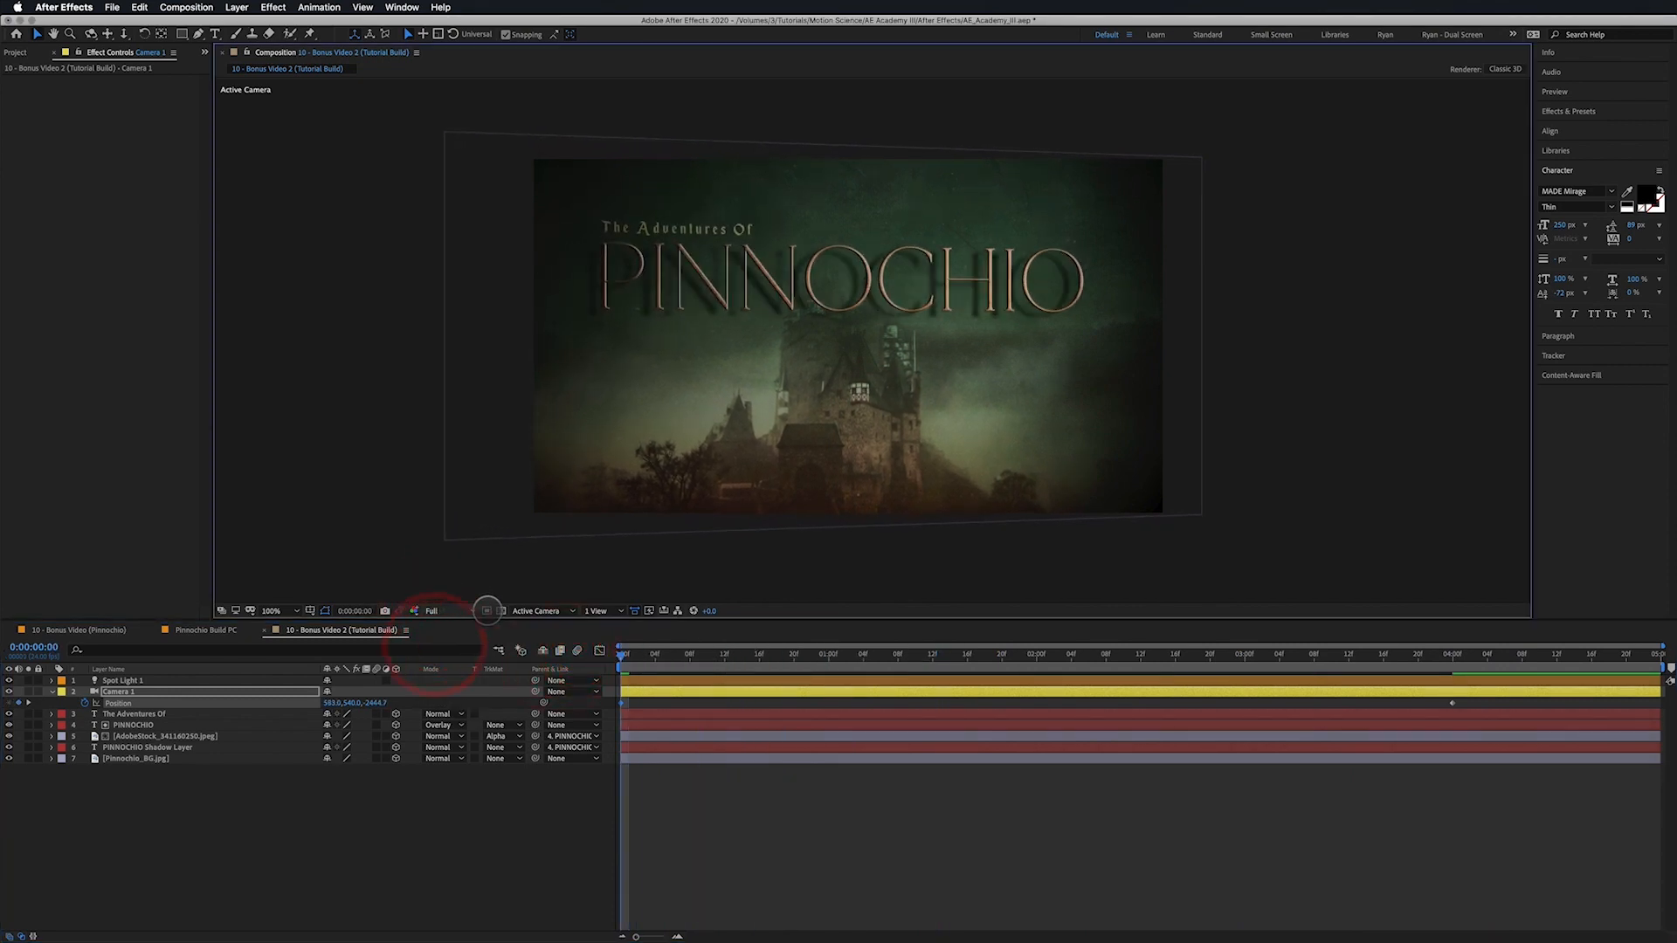
click(443, 610)
click(442, 656)
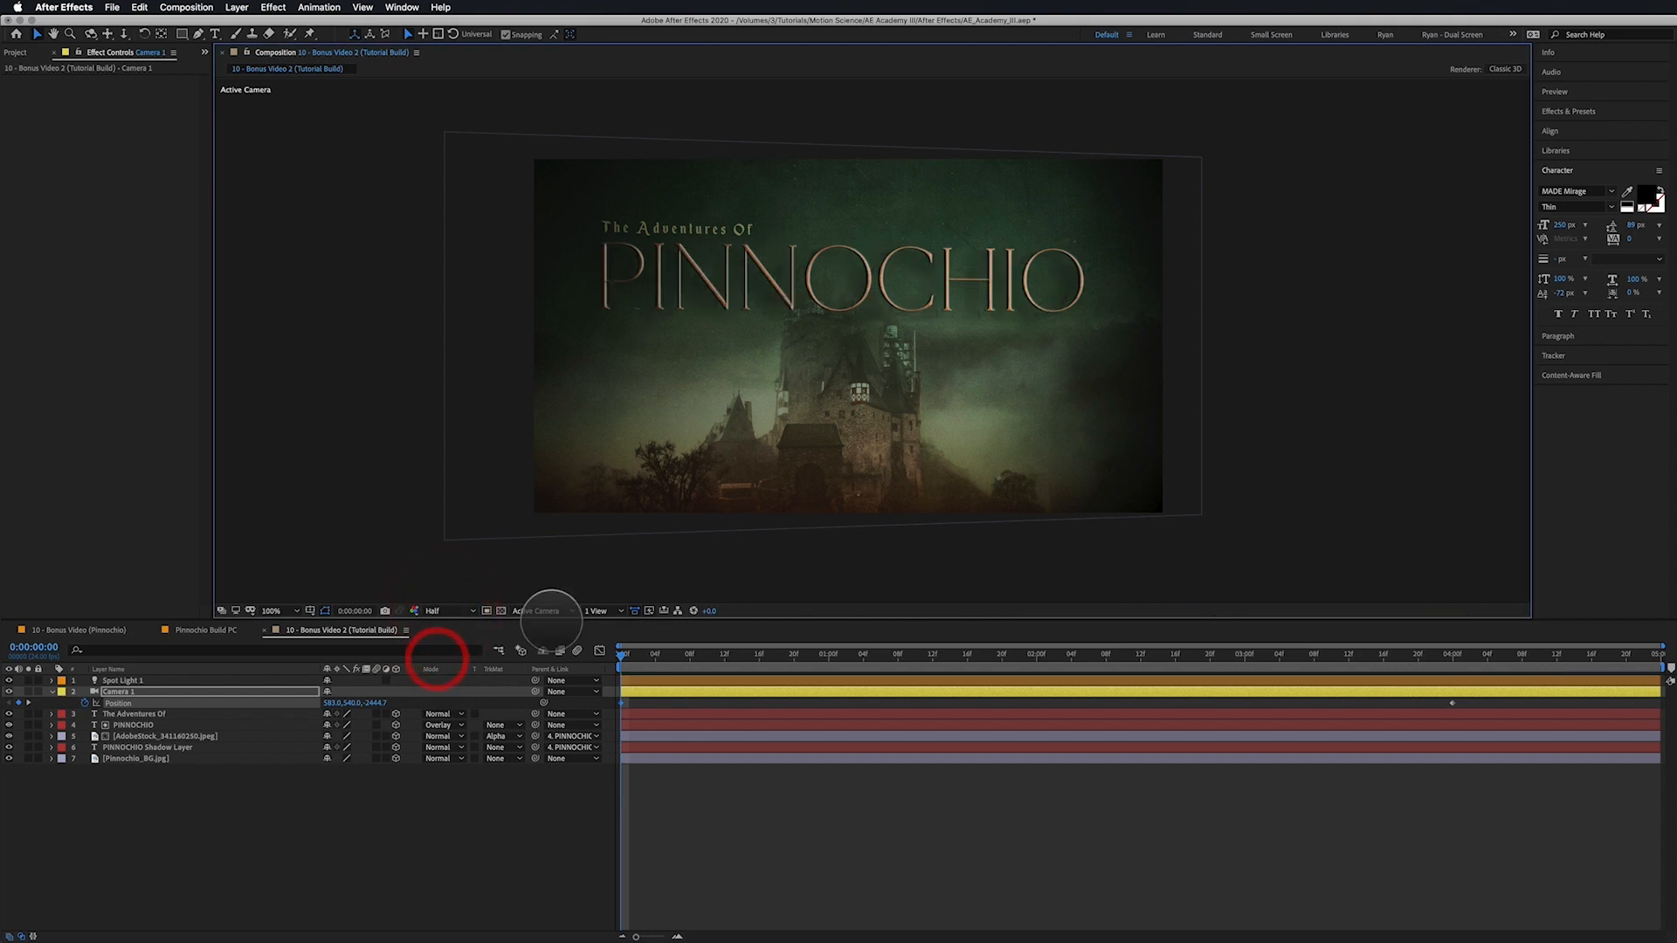
click(441, 610)
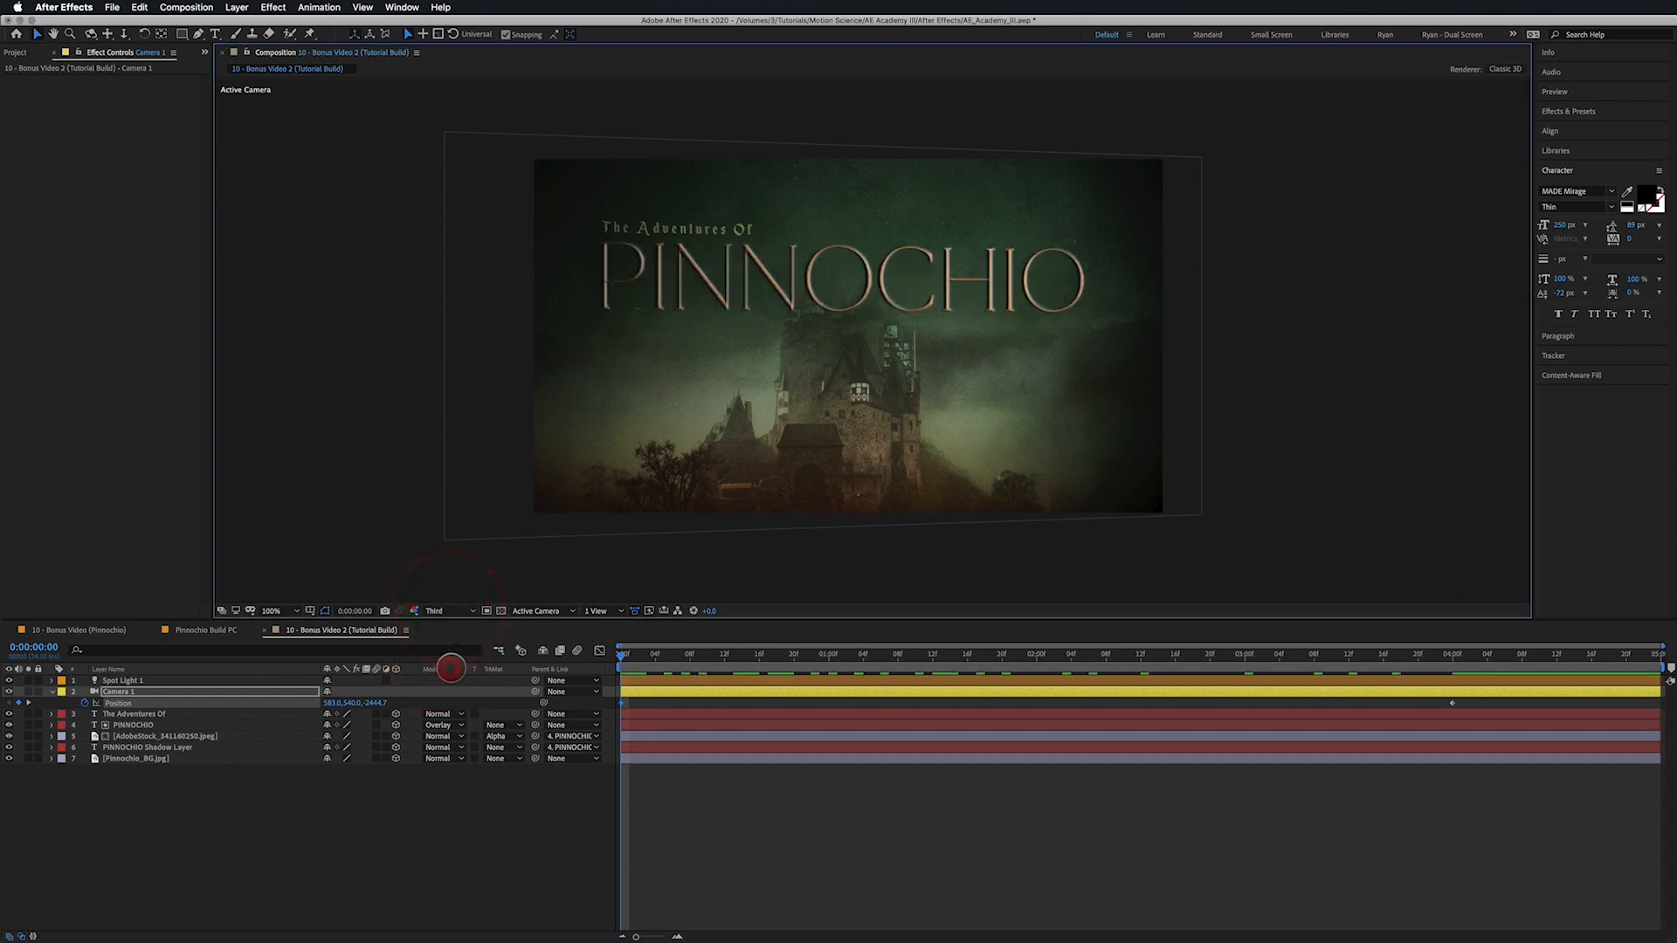
click(442, 667)
key(space)
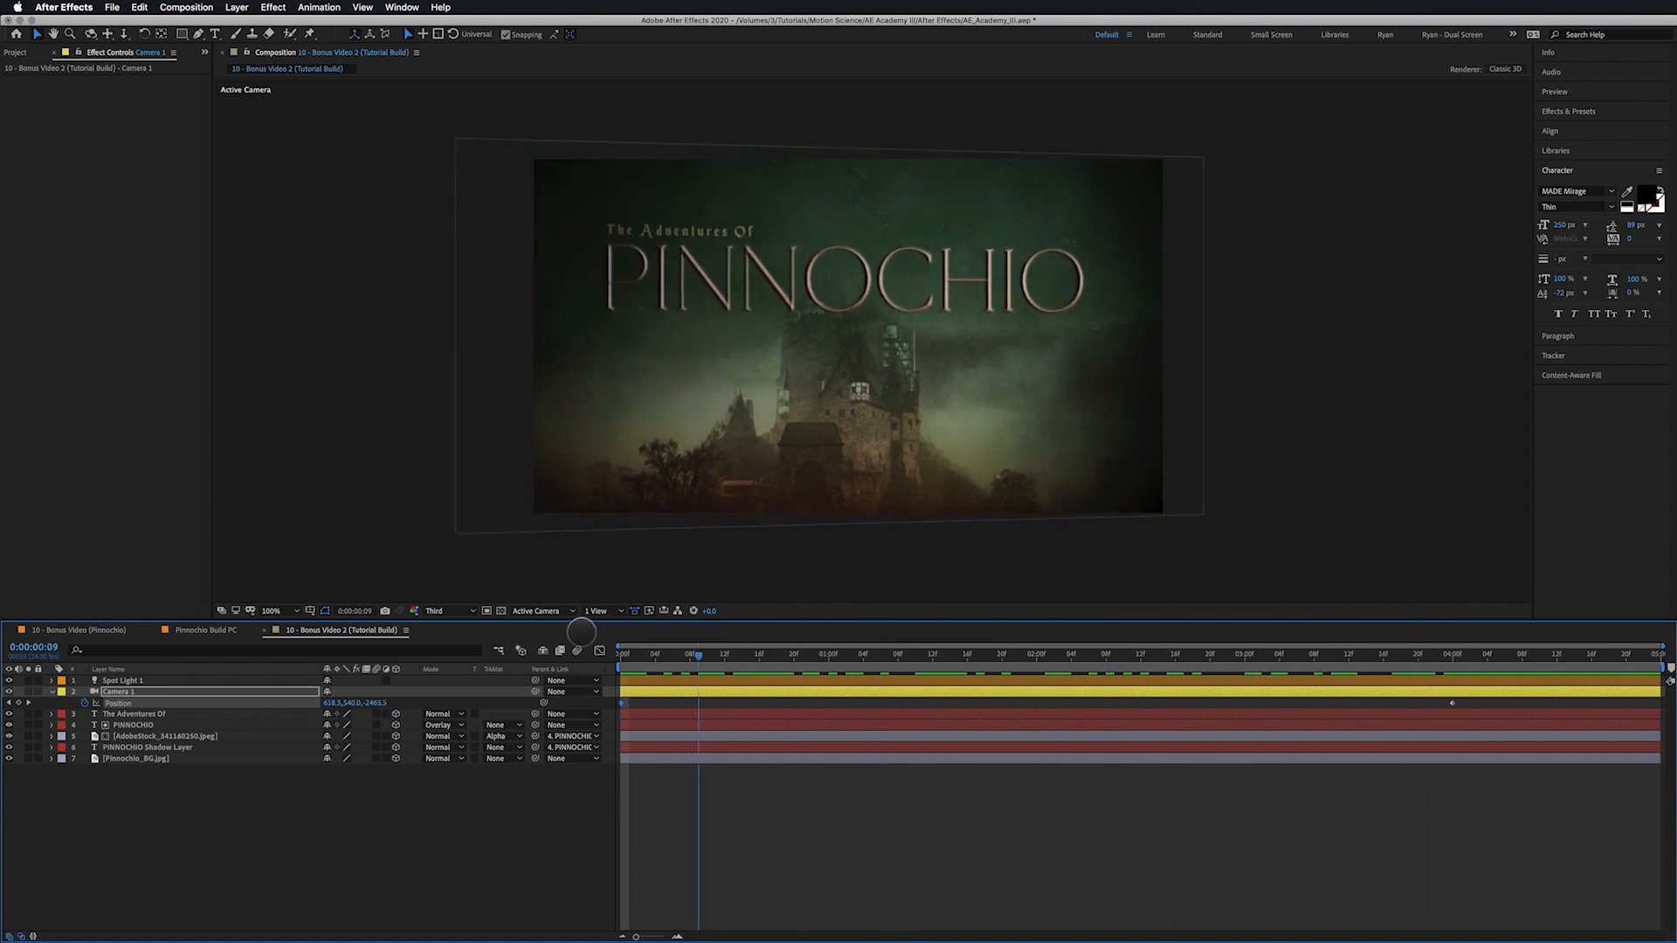
key(space)
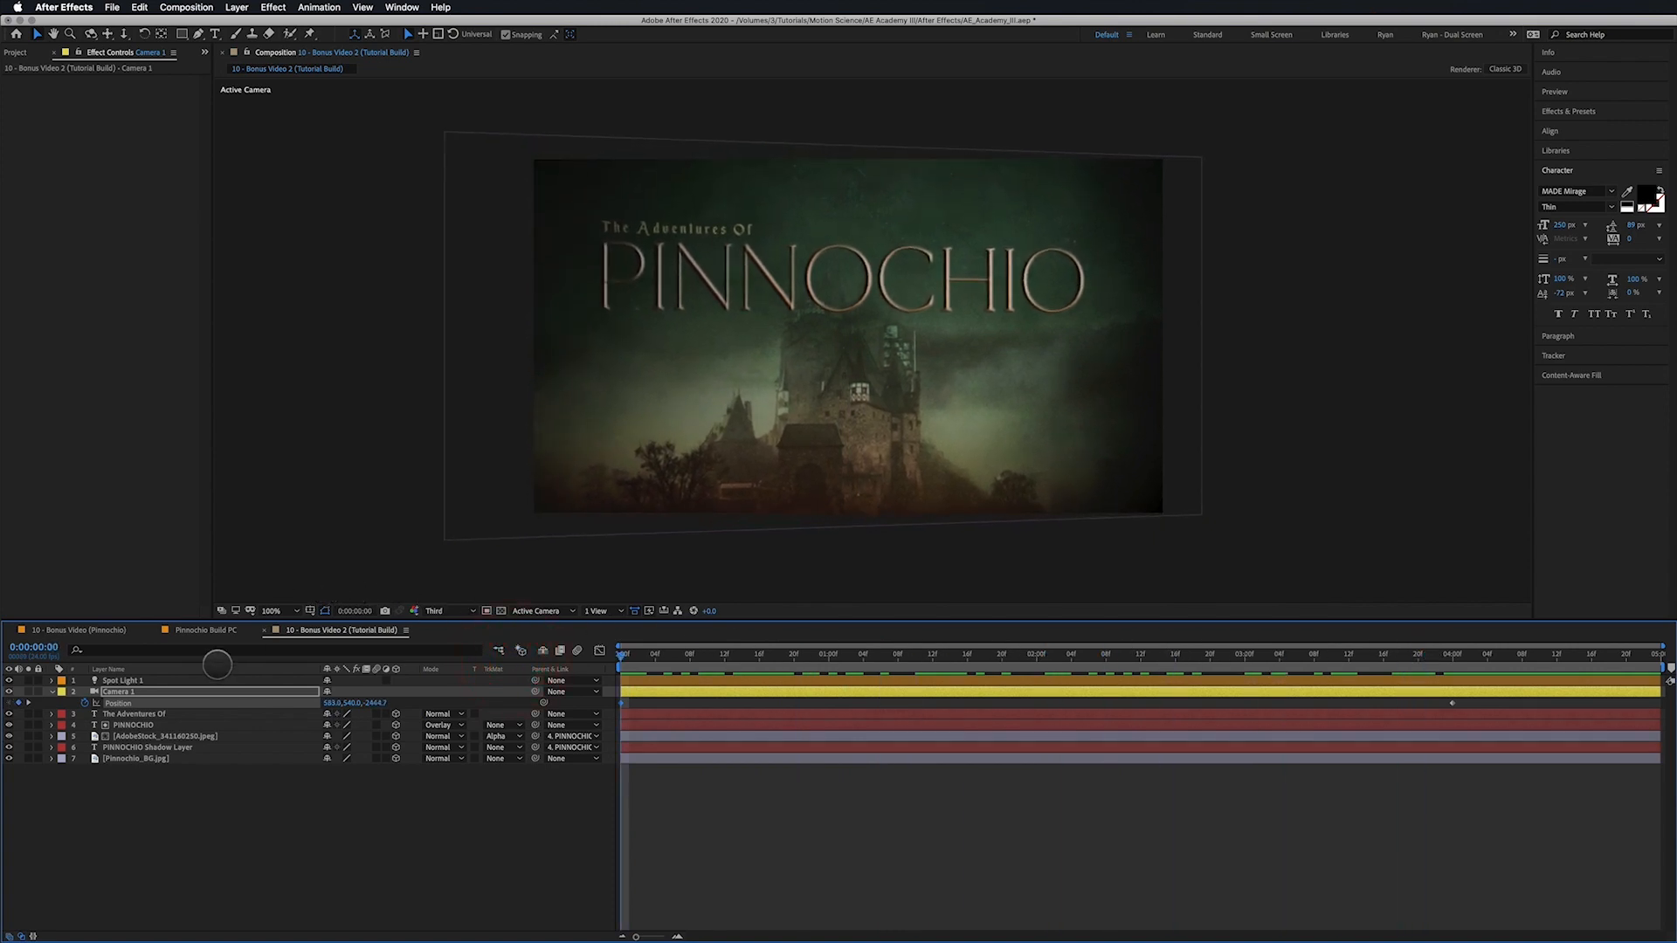
drag(622, 654, 420, 677)
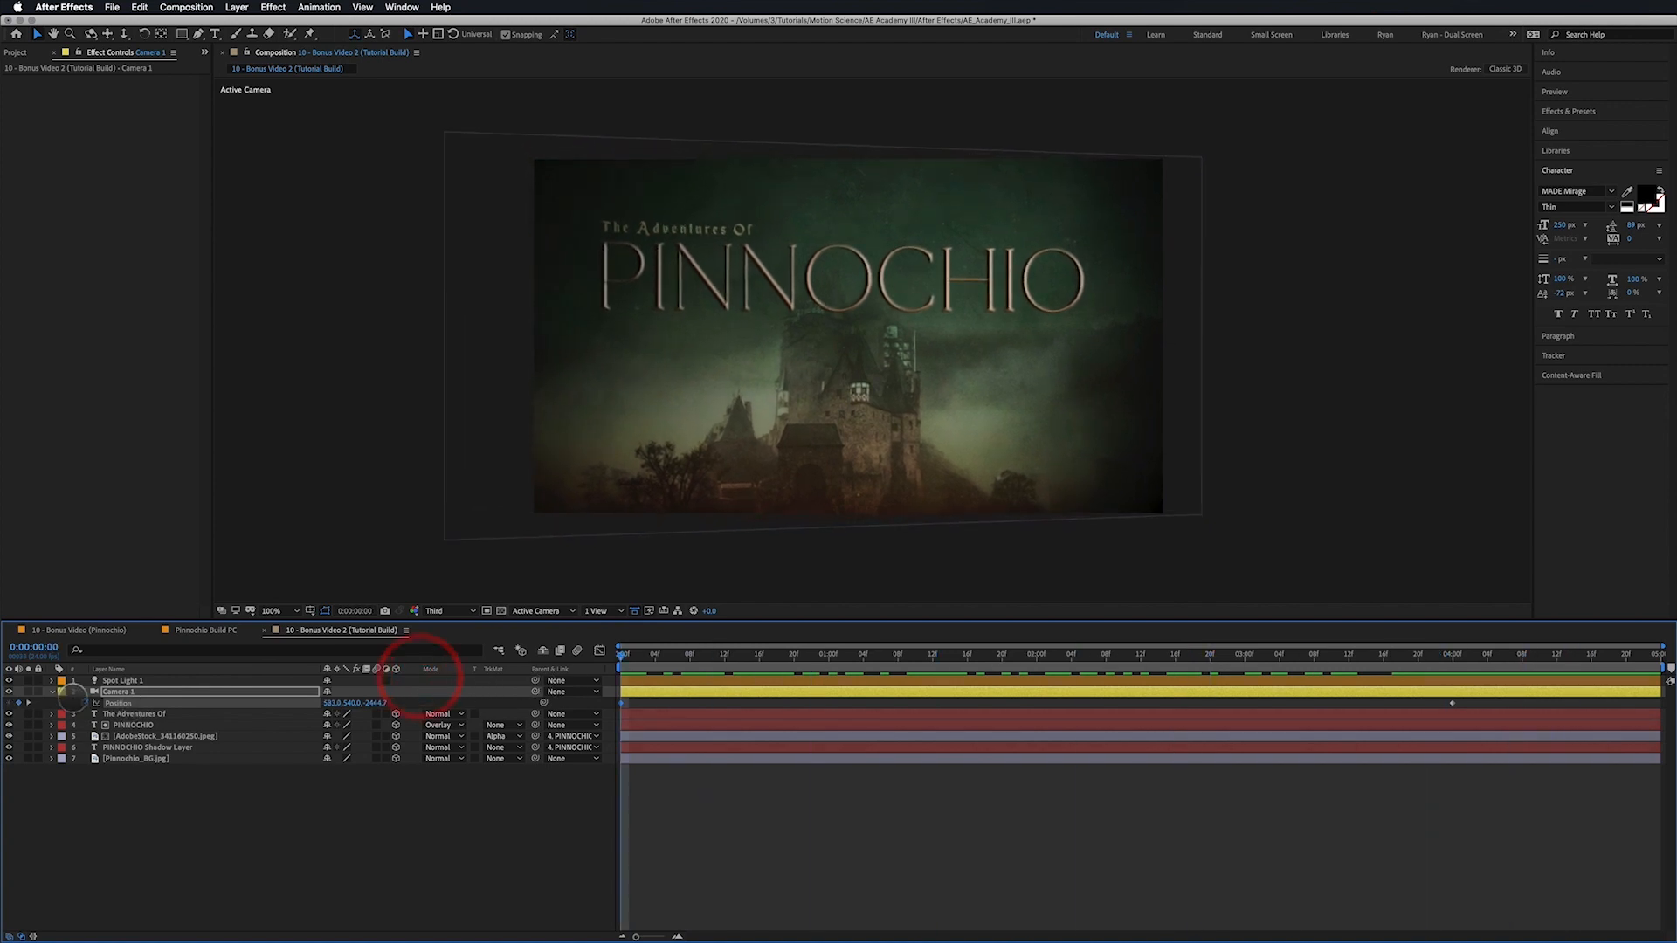
click(50, 691)
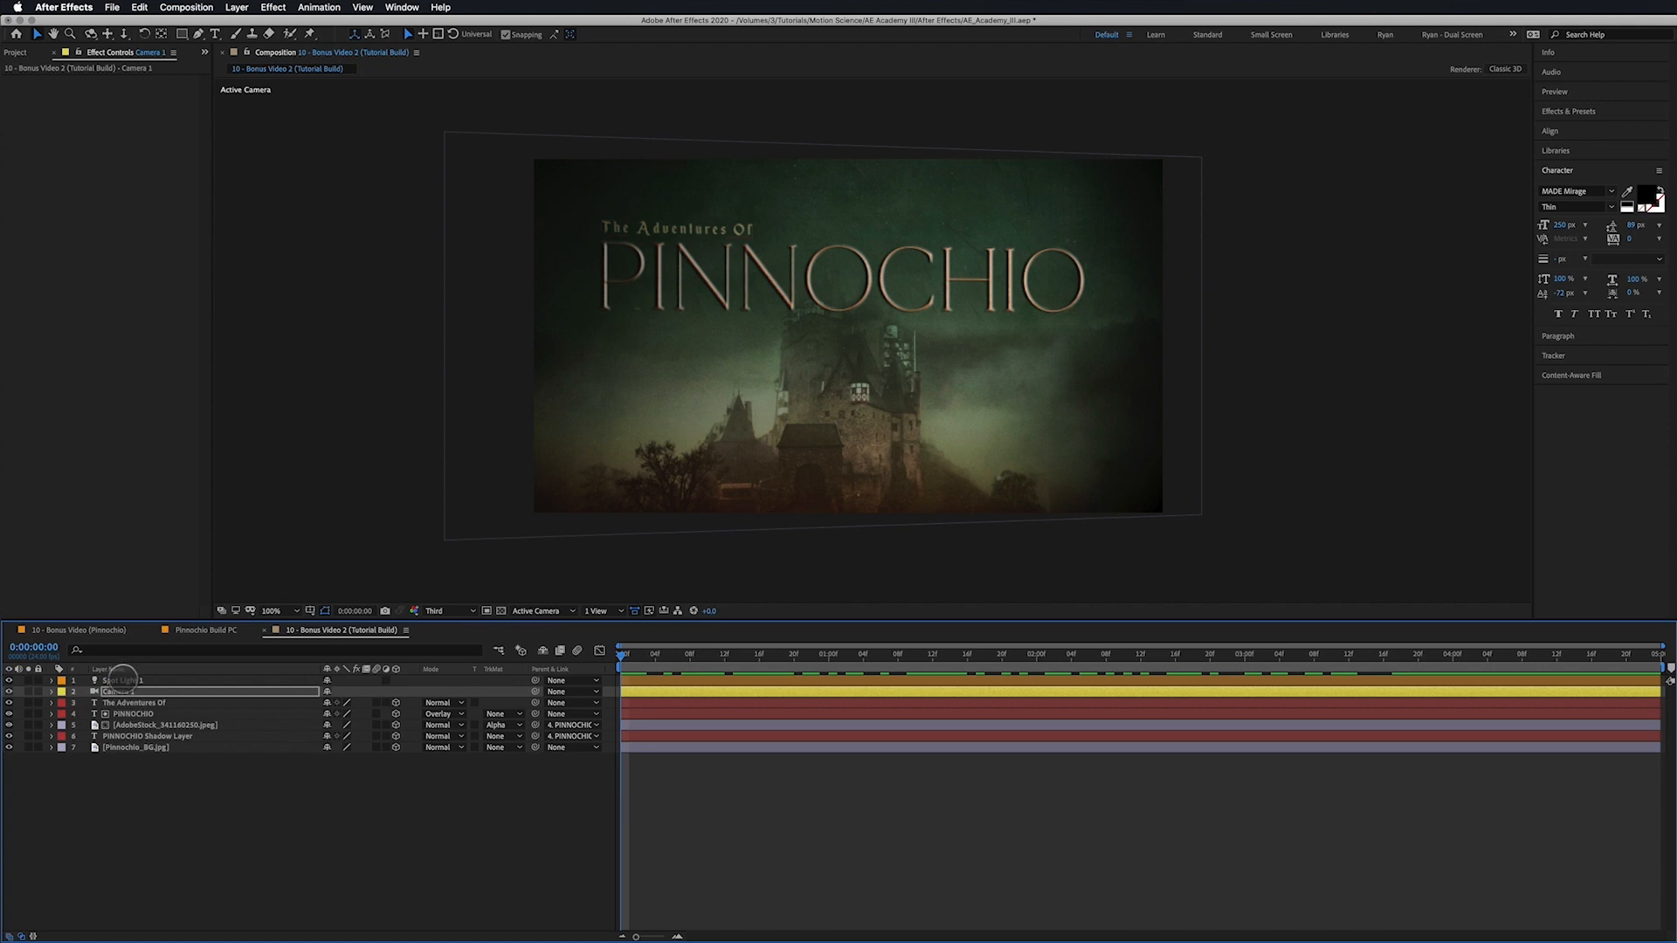
- Restore the preview resolution to Full and check the Position property of Spot Light 1
click(122, 679)
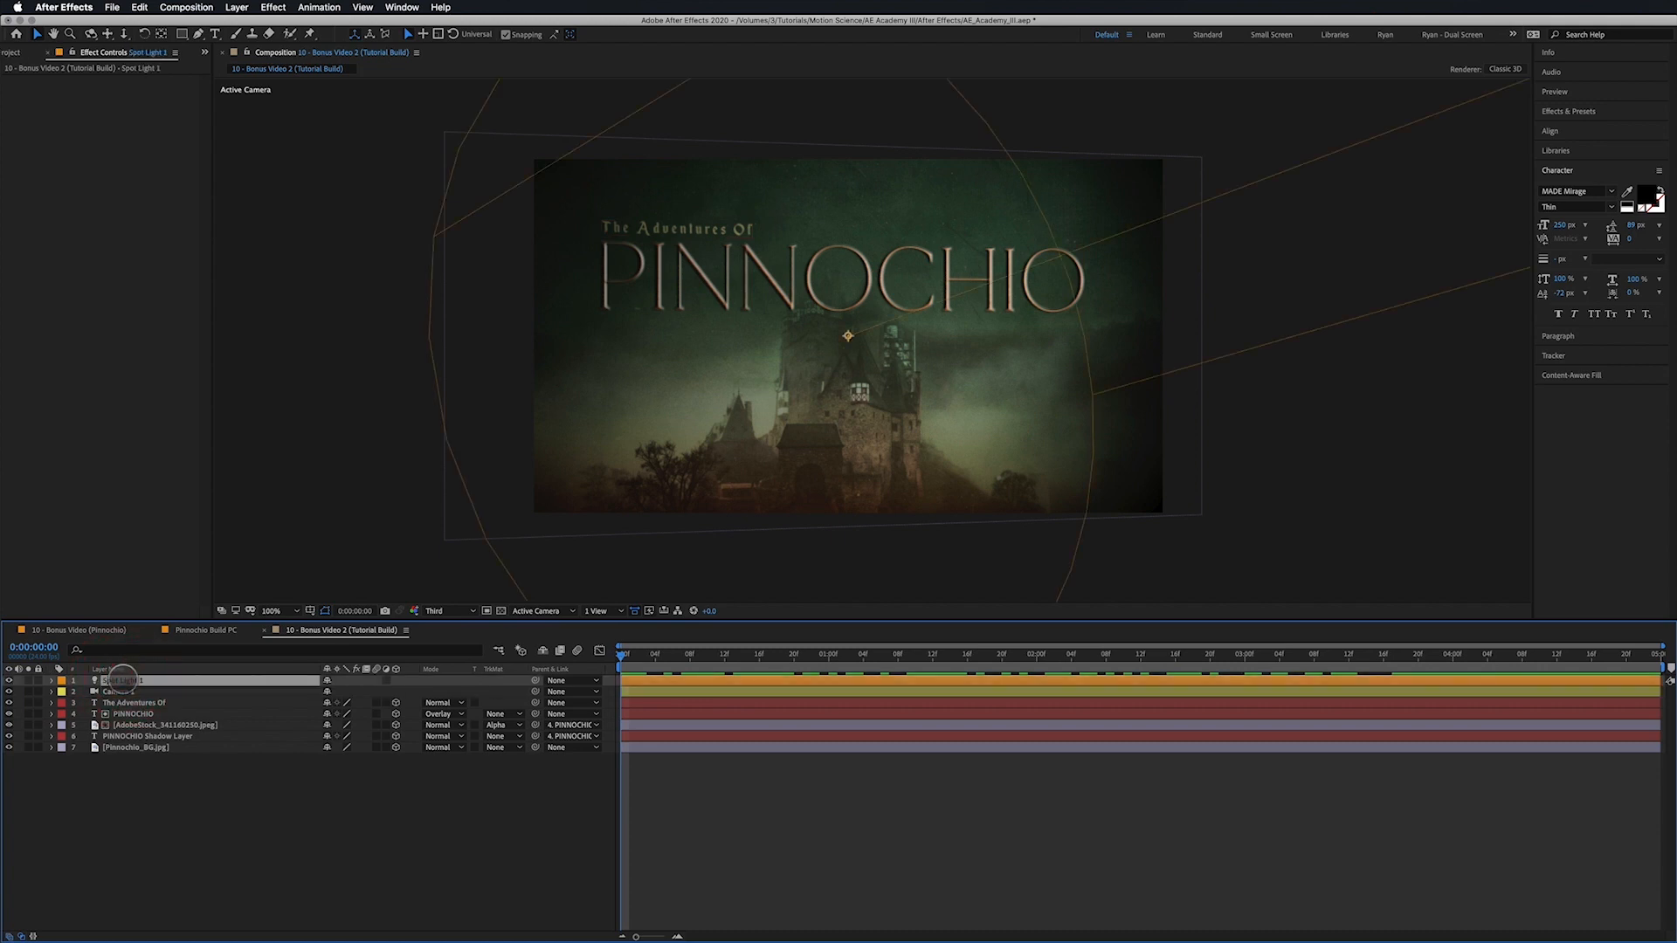
click(450, 611)
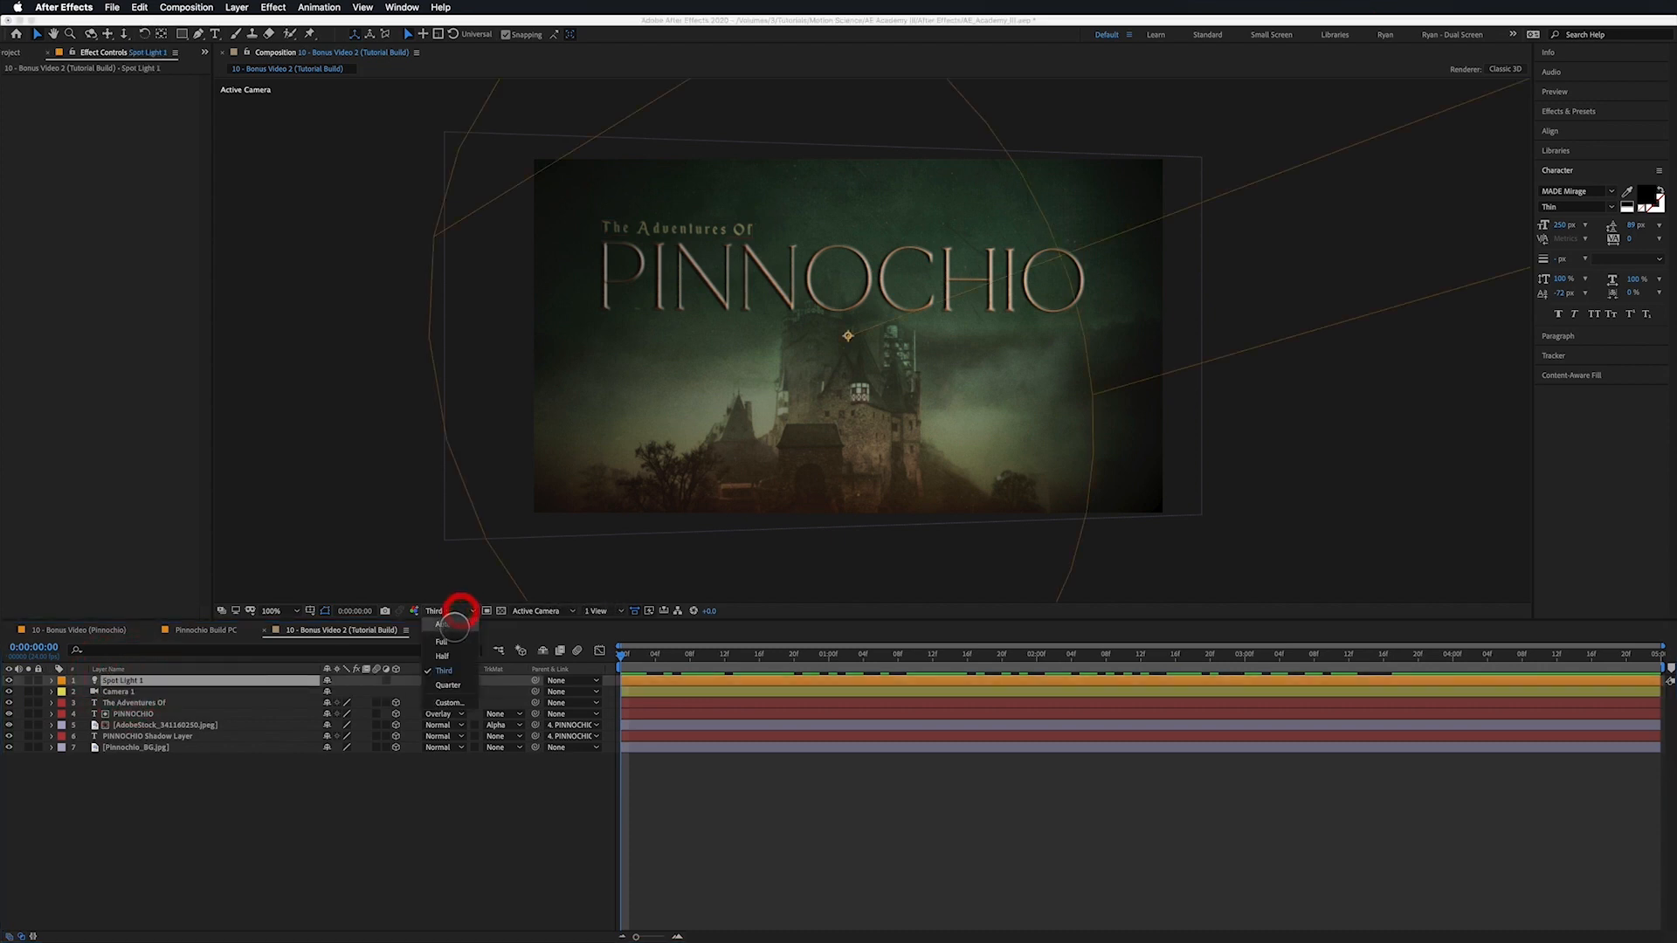
click(459, 593)
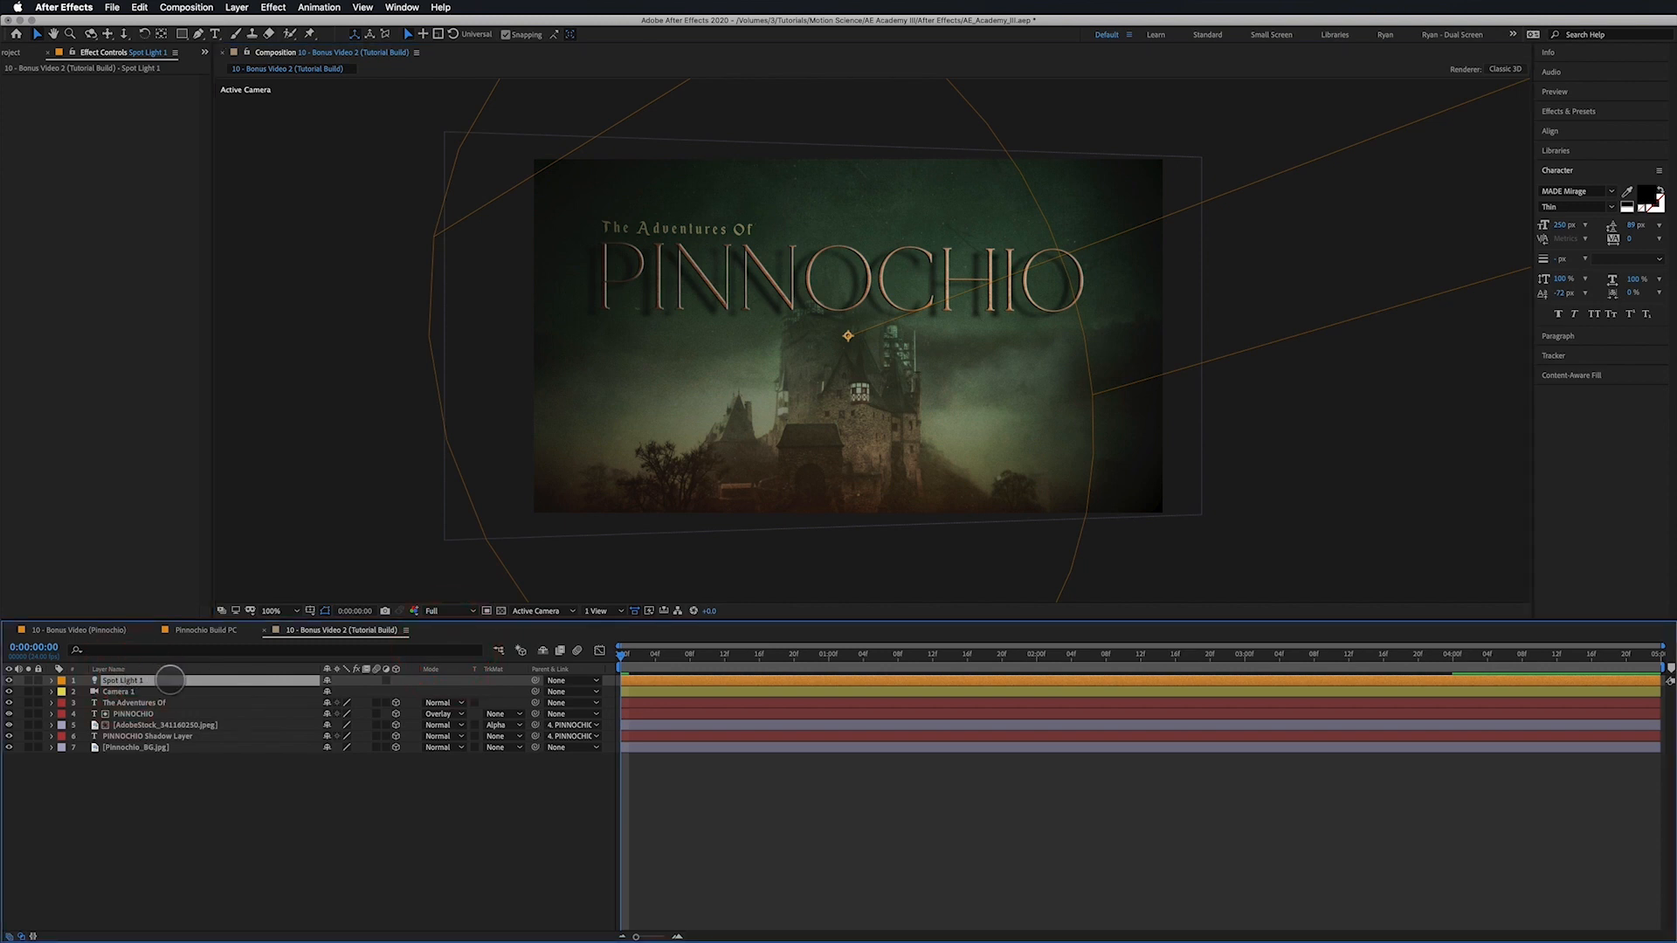
key(p)
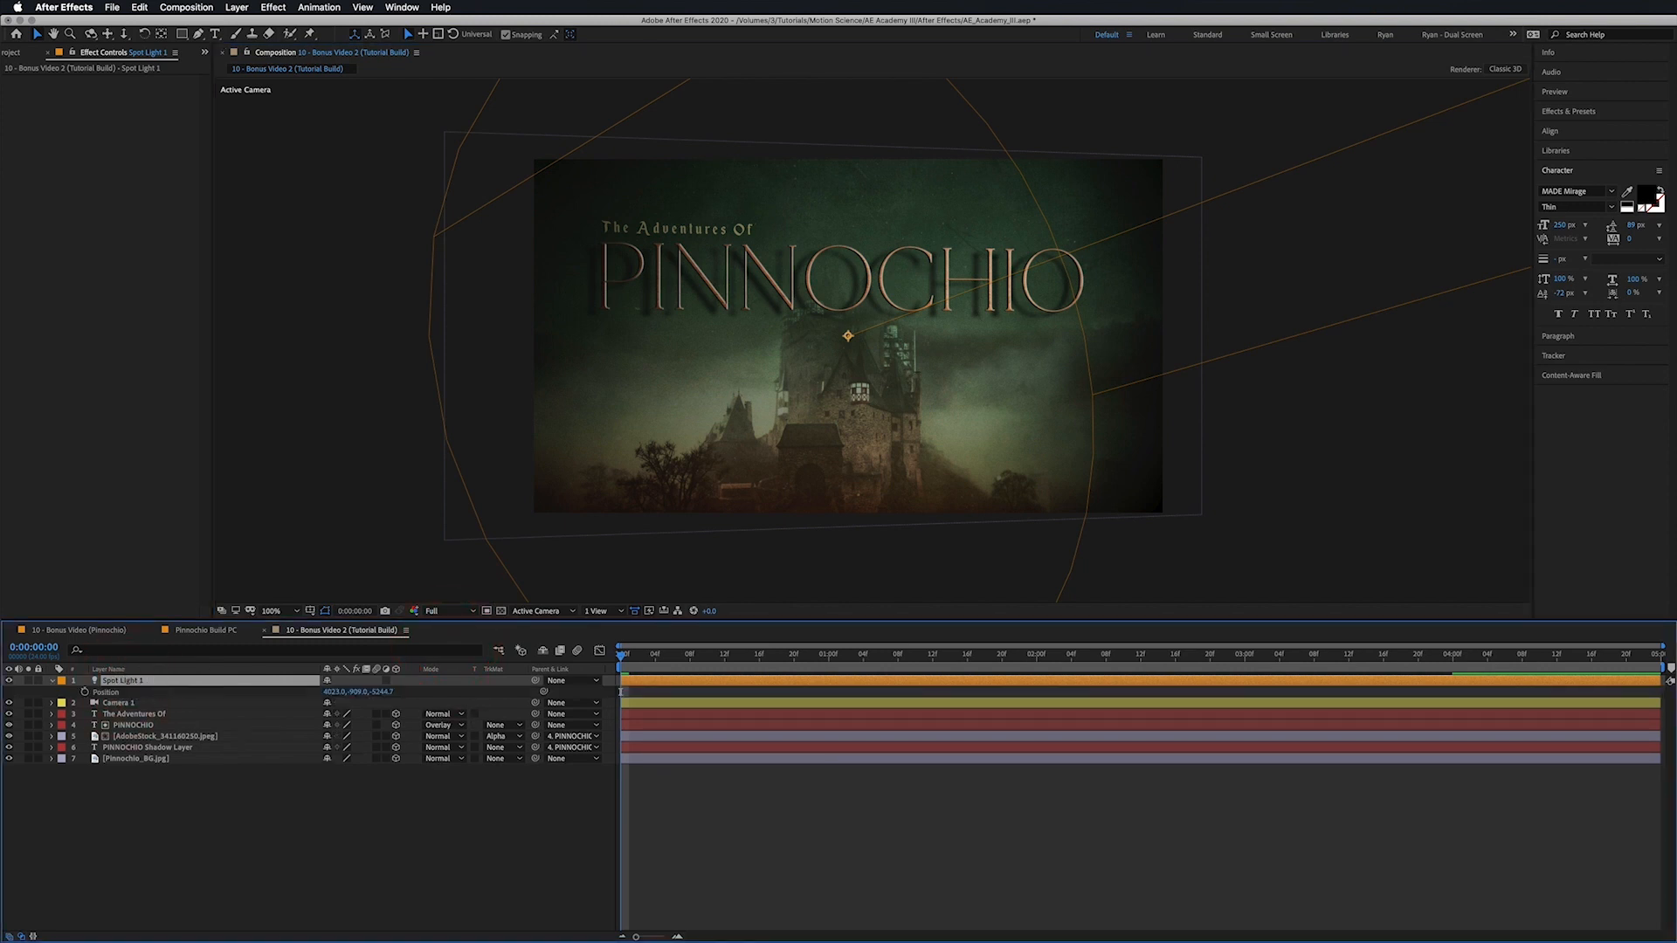
click(52, 680)
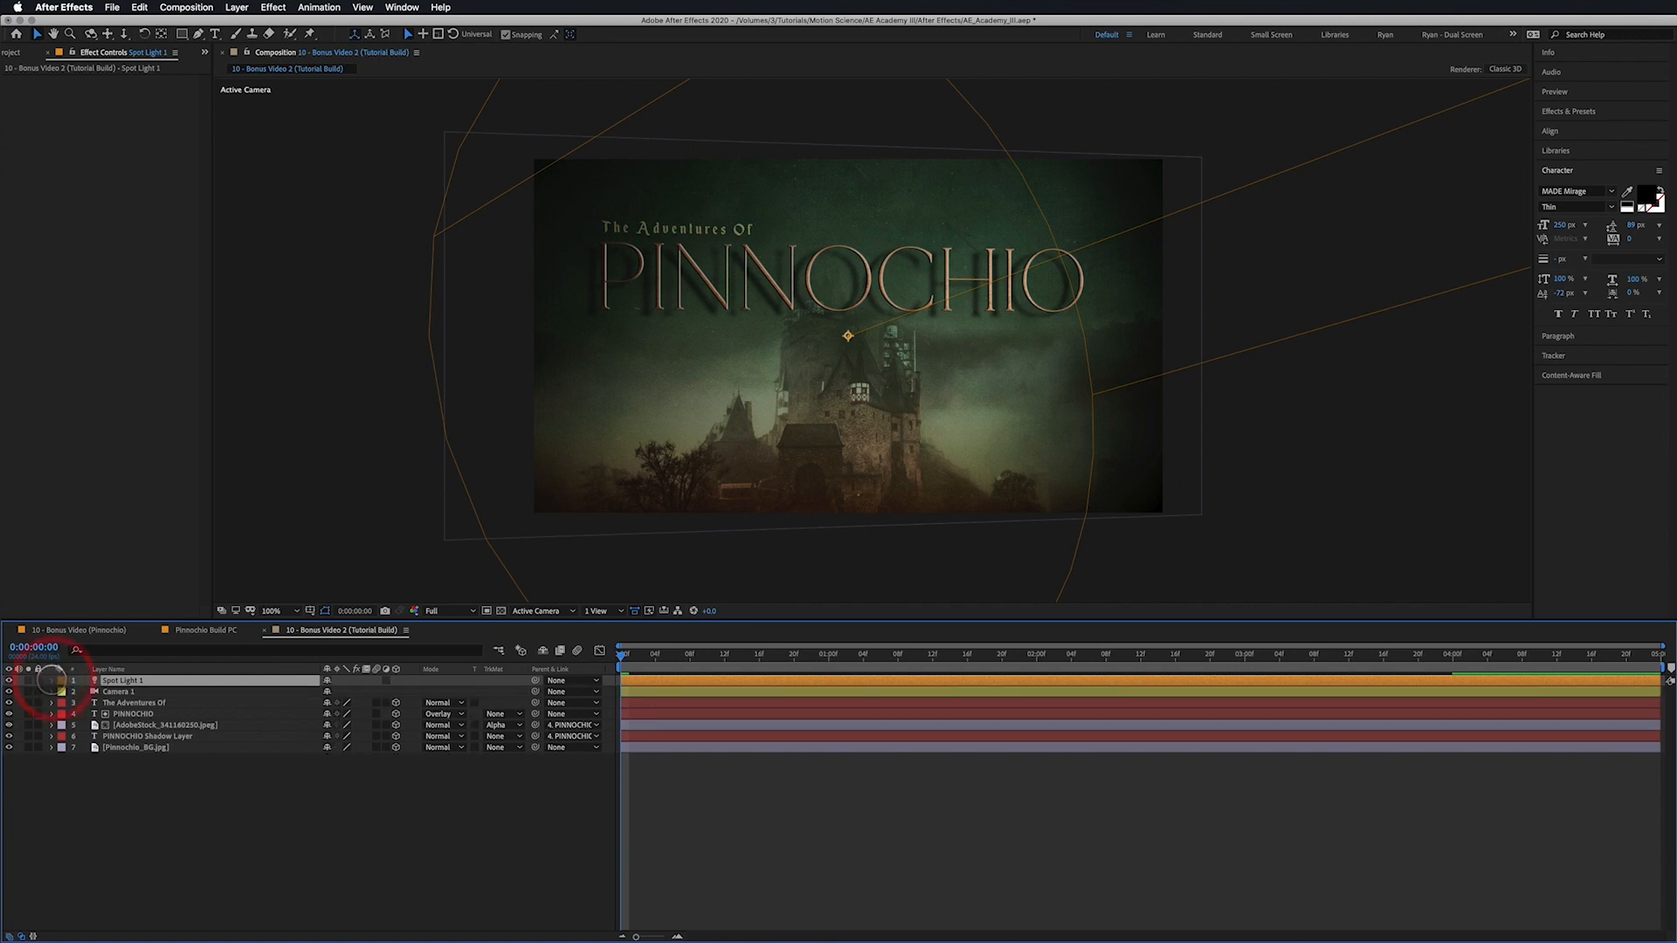
- Reveal Spot Light 1's transform properties and switch the composition to two horizontal views
click(52, 680)
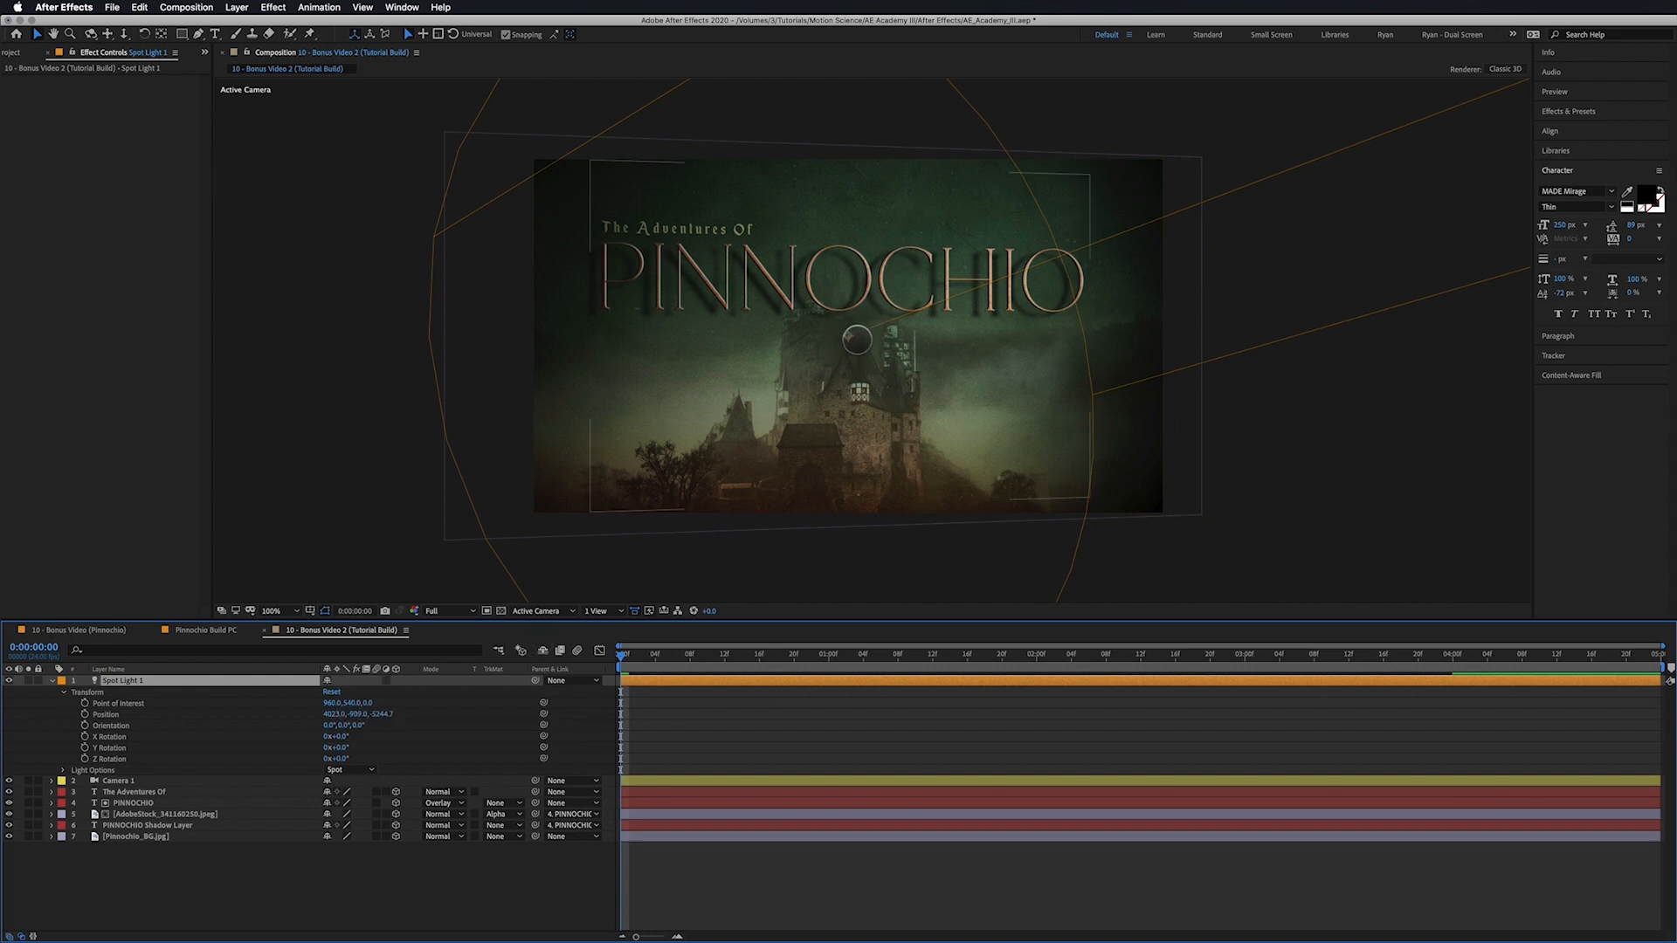
click(601, 610)
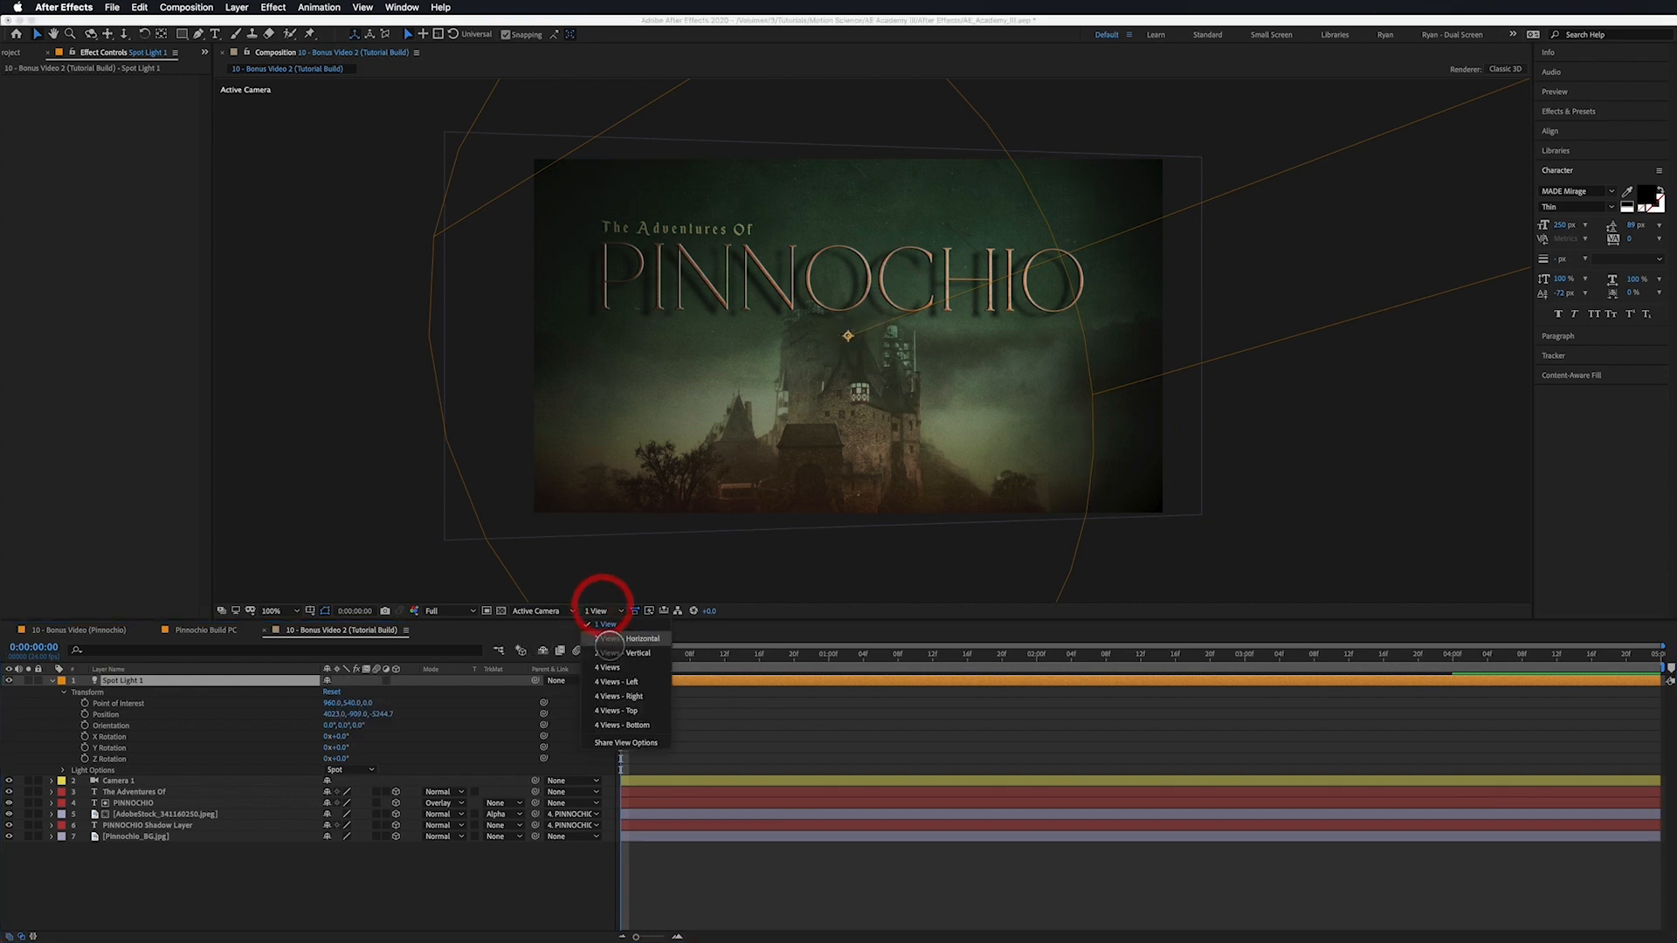
click(609, 638)
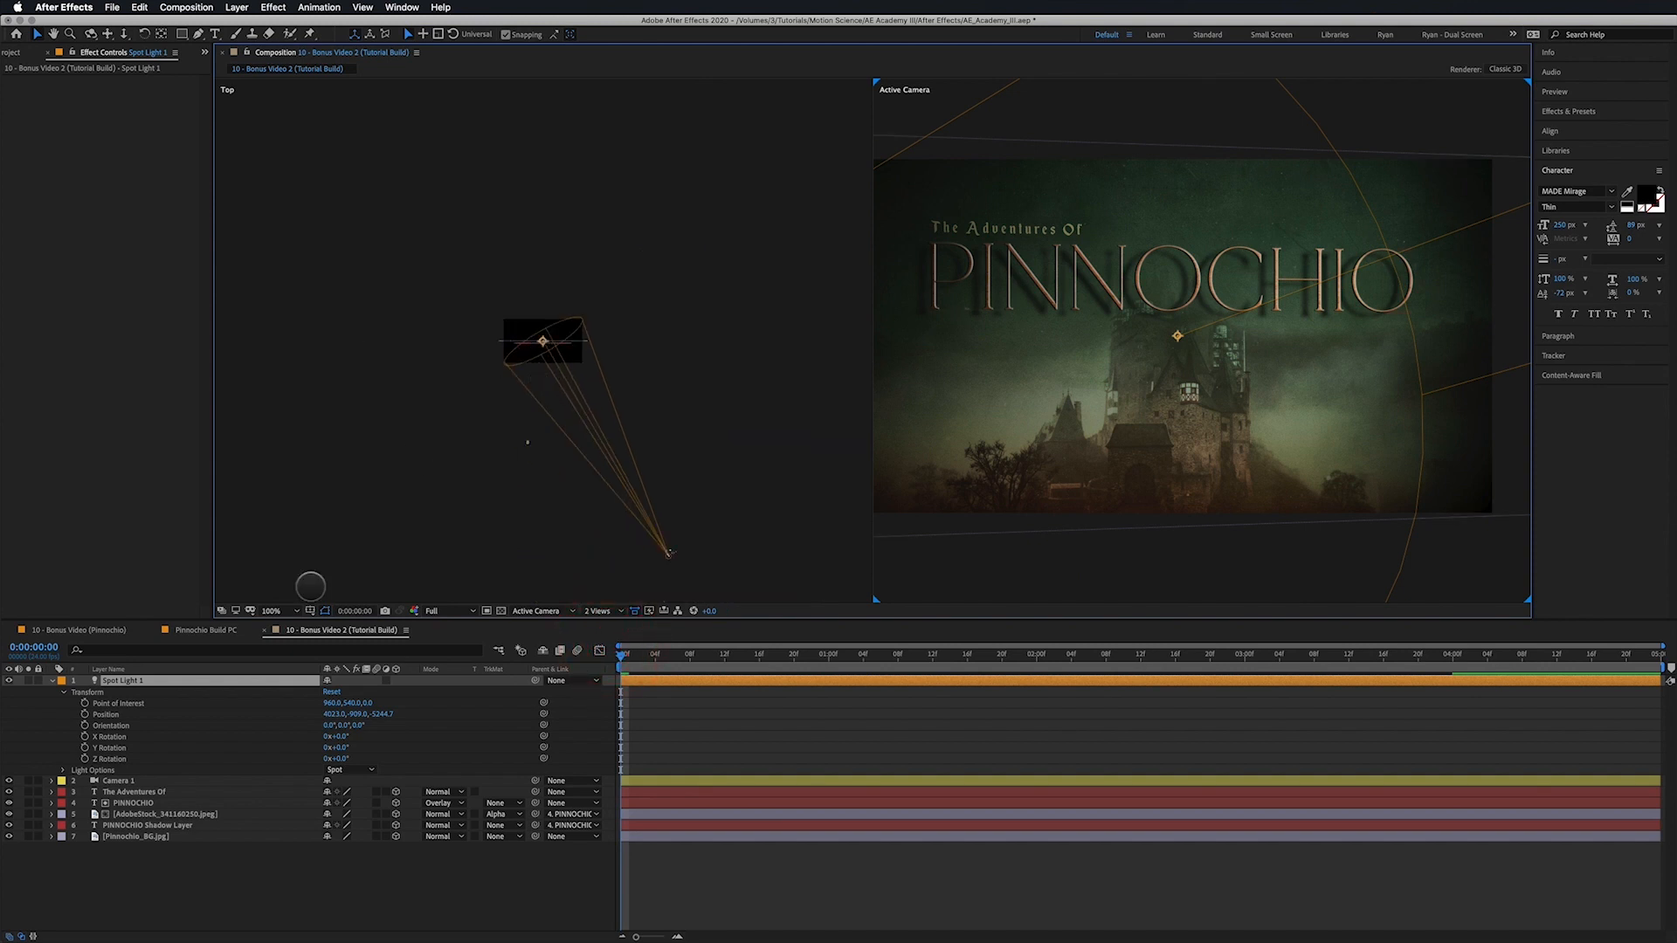
- Move Spot Light 1's point of interest to X about 1075, Z -763 and its position to X 5129, Z about -4742
drag(367, 703, 2, 712)
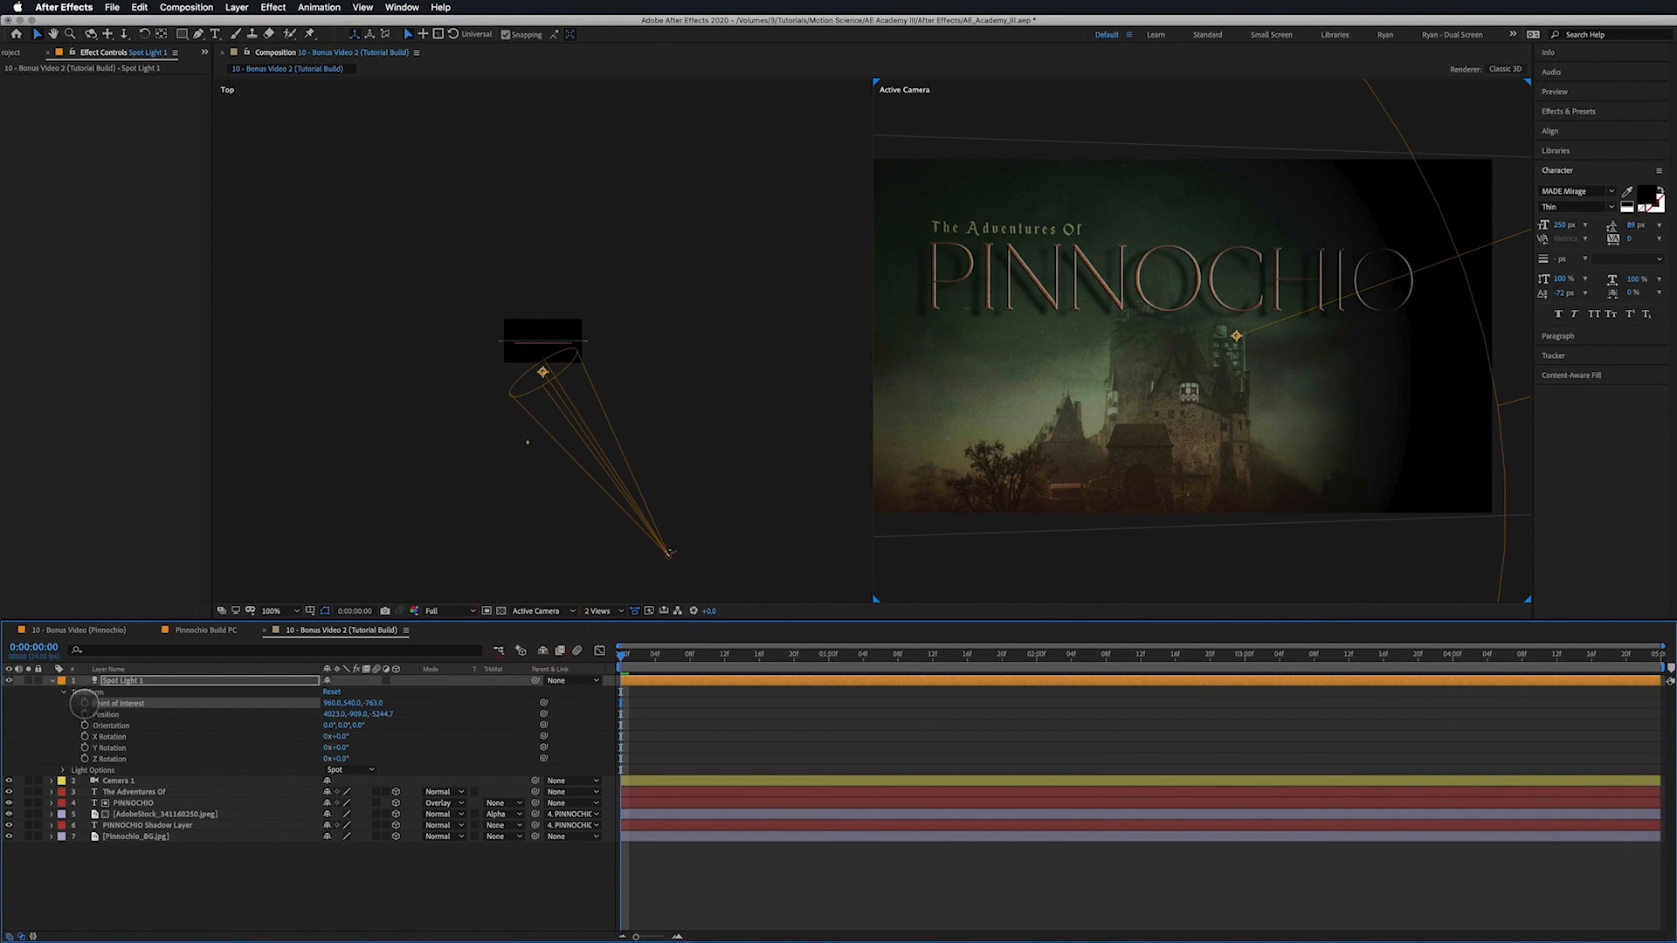
drag(337, 703, 406, 703)
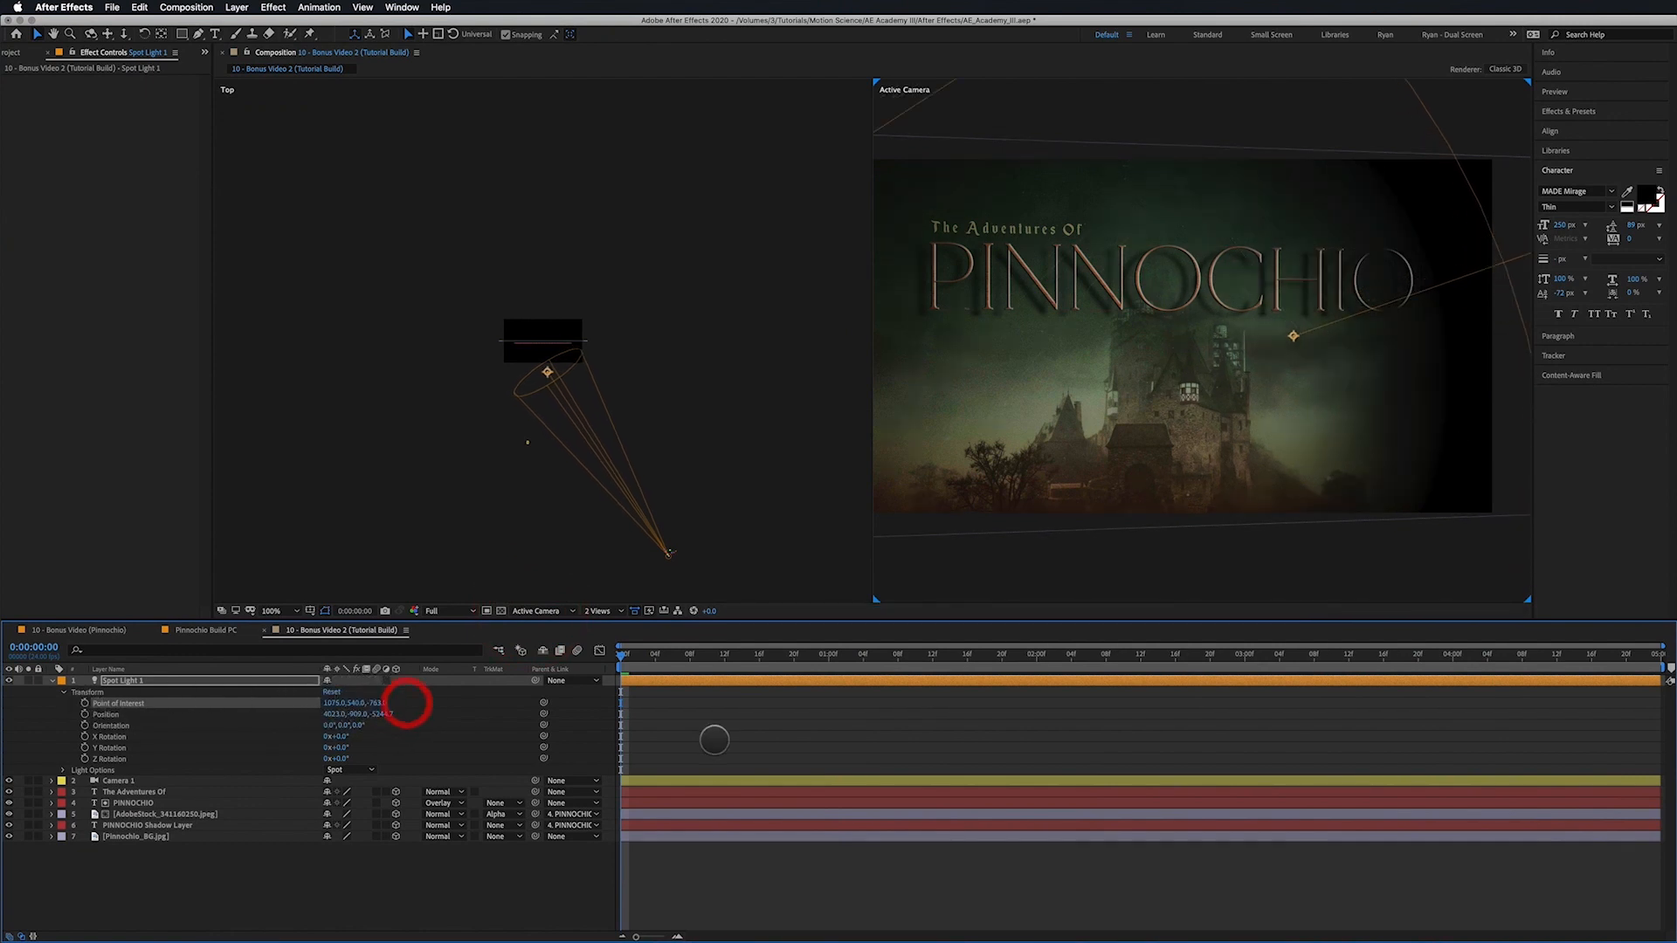
drag(330, 714, 1054, 714)
drag(391, 715, 716, 721)
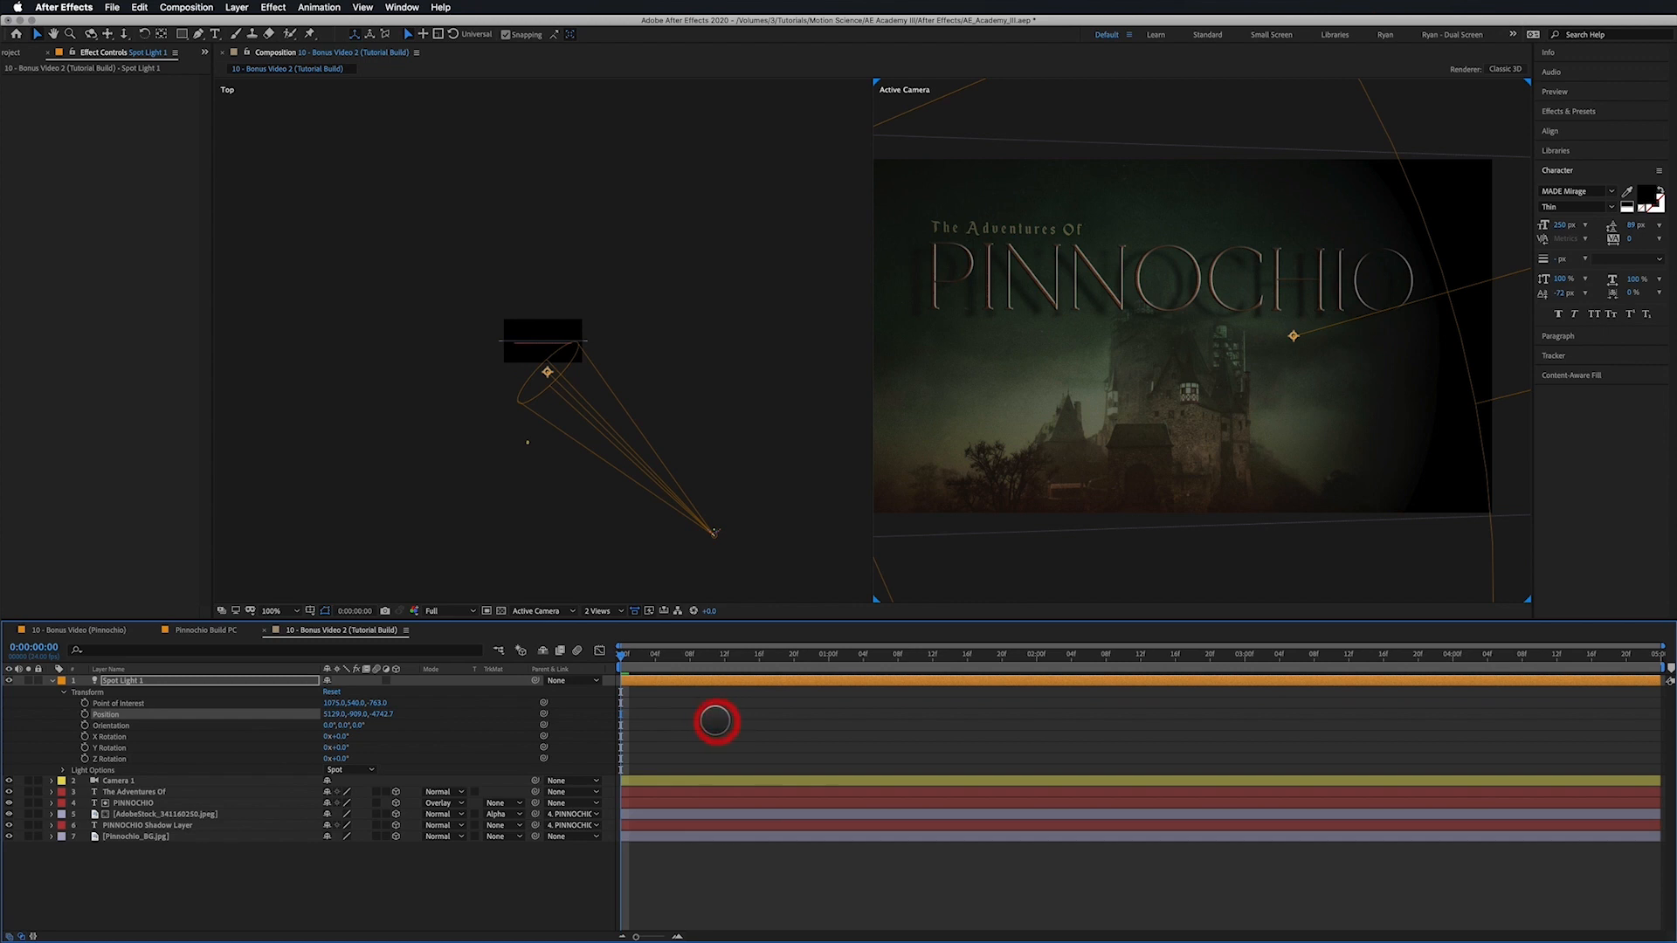
- Reveal Camera 1's position keyframes and, at the 4-second keyframe, adjust Spot Light 1's Z position to about -4692
click(681, 783)
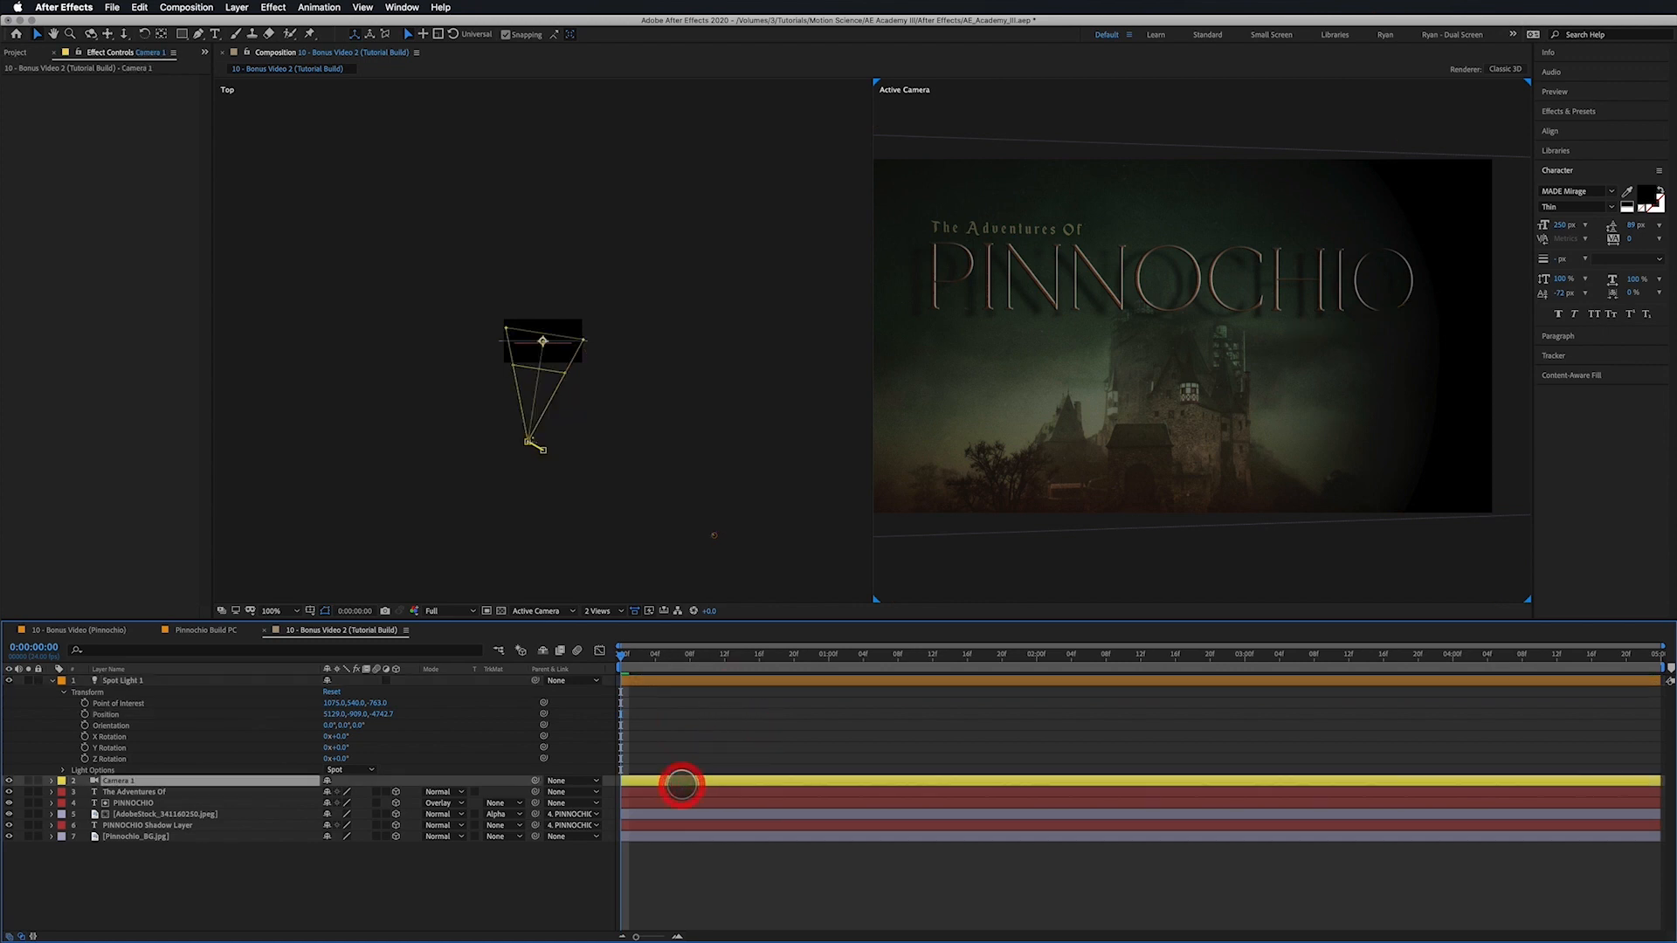
key(p)
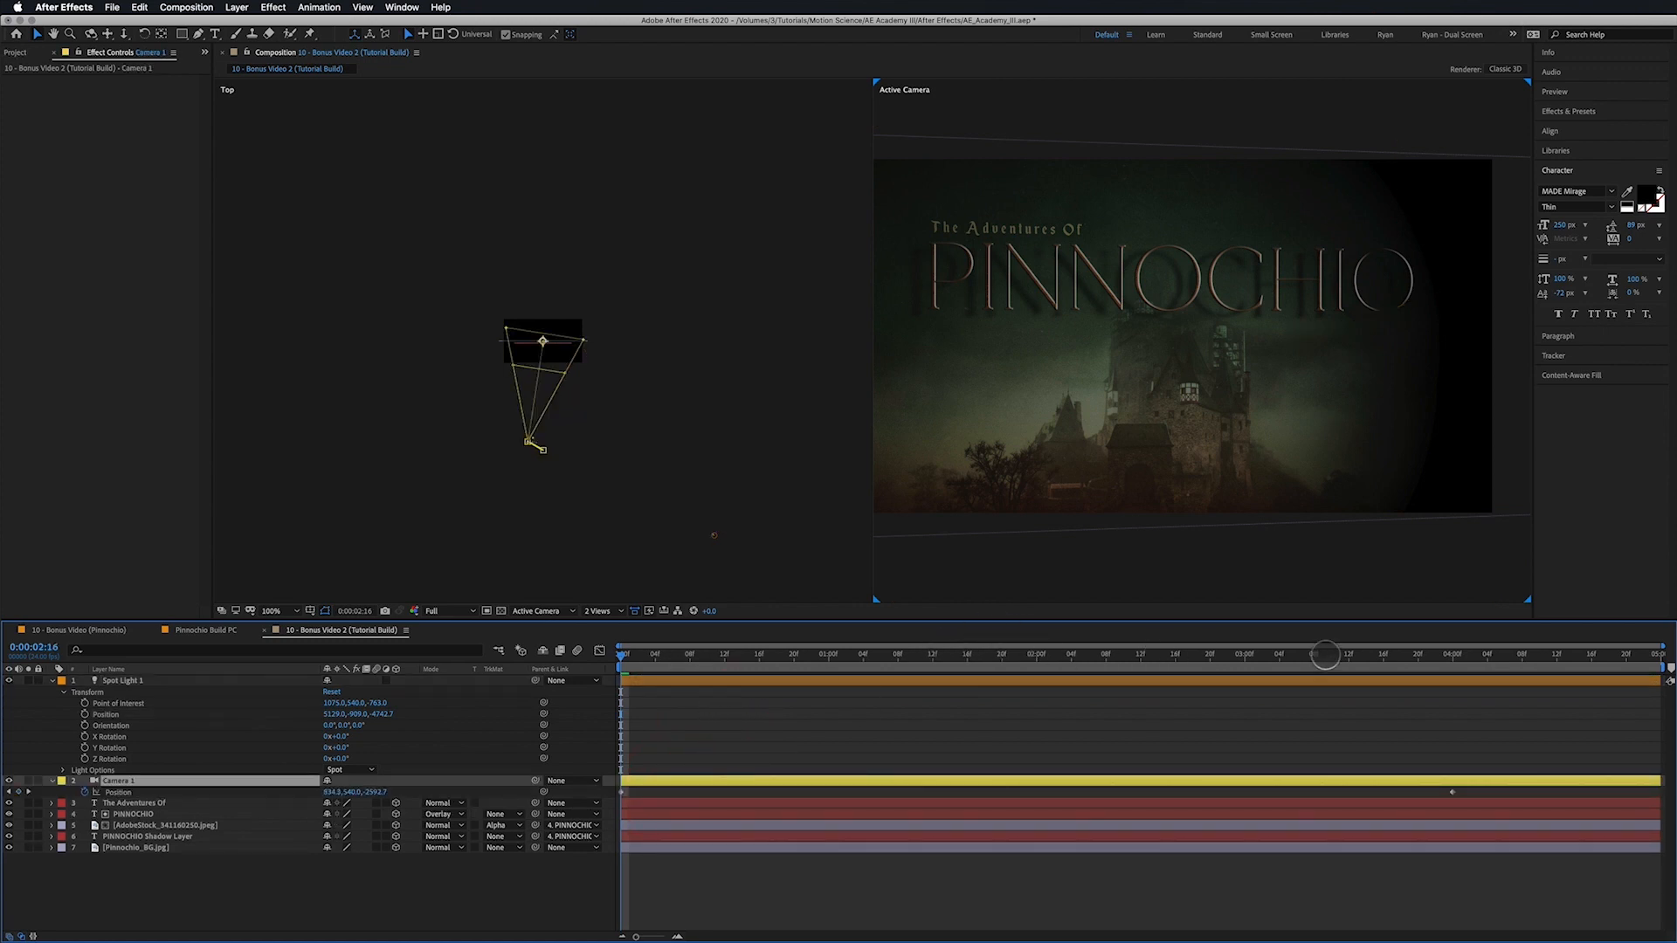
click(1451, 653)
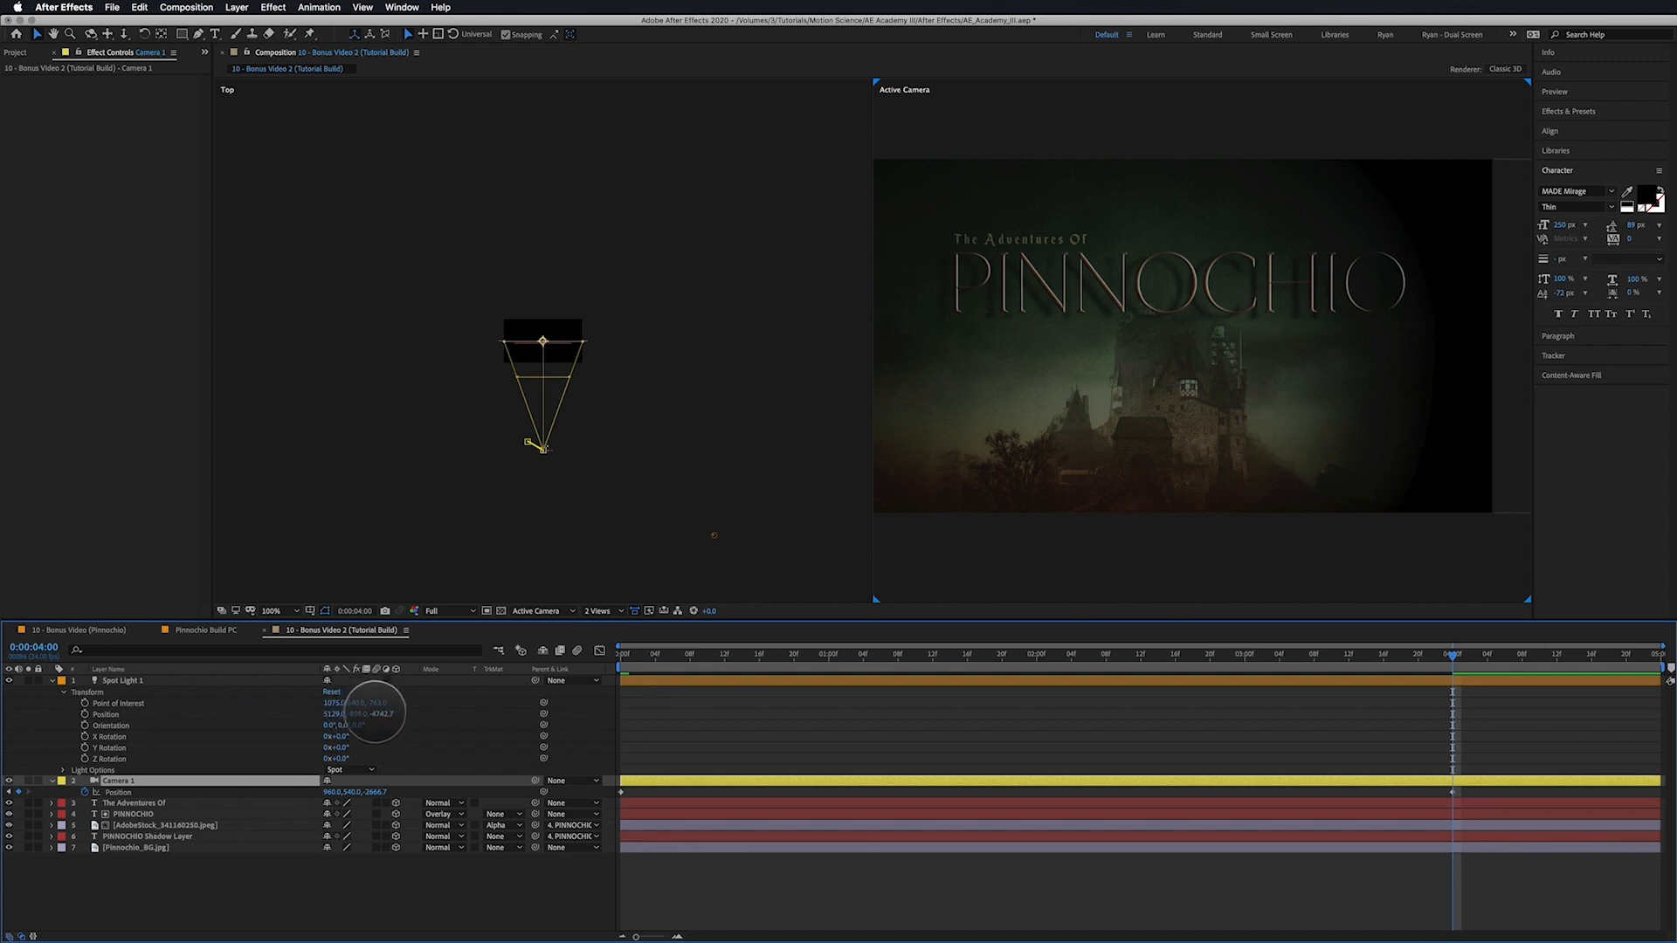
drag(379, 714, 485, 728)
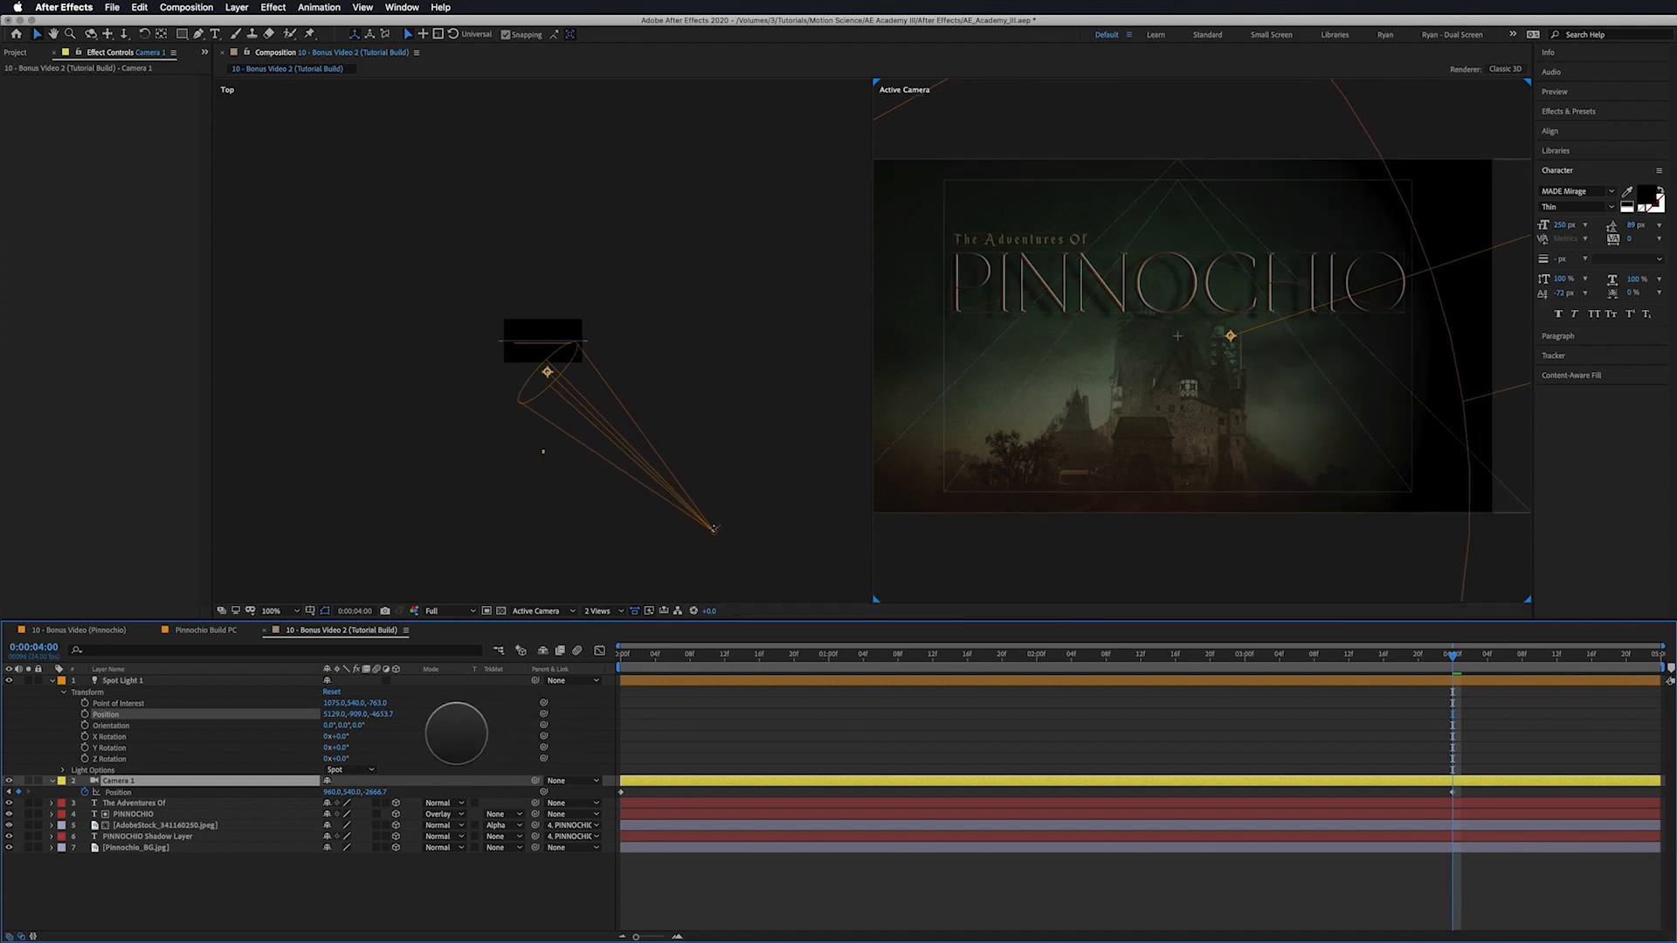
drag(457, 734, 437, 738)
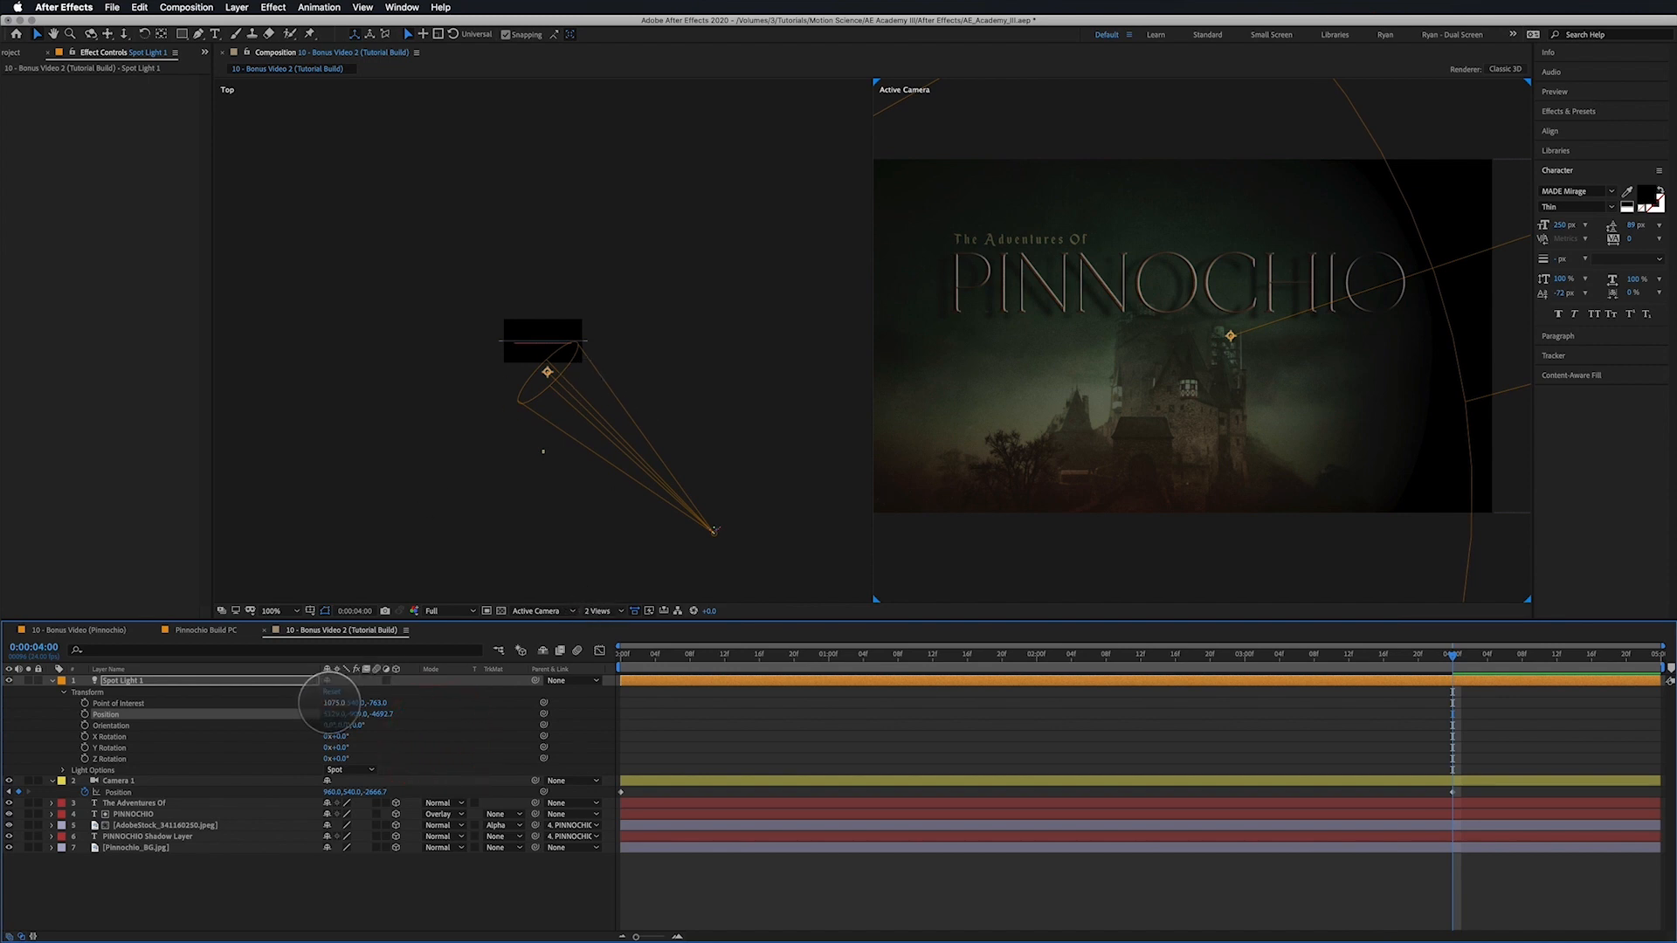
- Shift Spot Light 1's point of interest to X 1325 and its position to Y -803, Z about -5513
drag(327, 703, 495, 704)
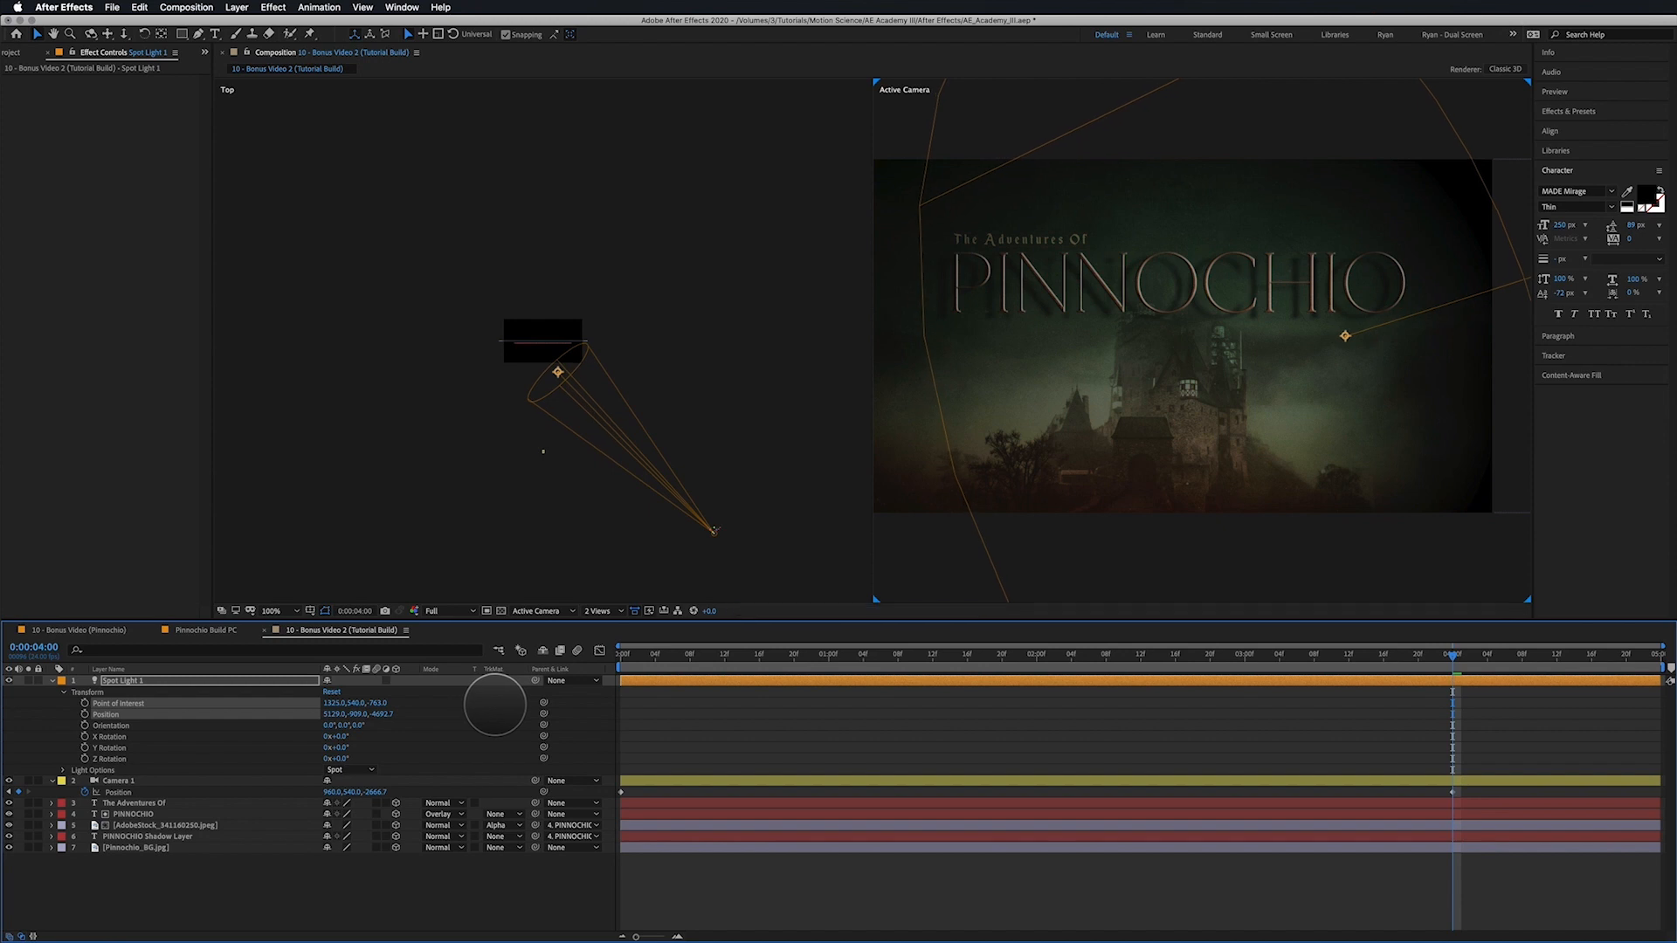
click(496, 704)
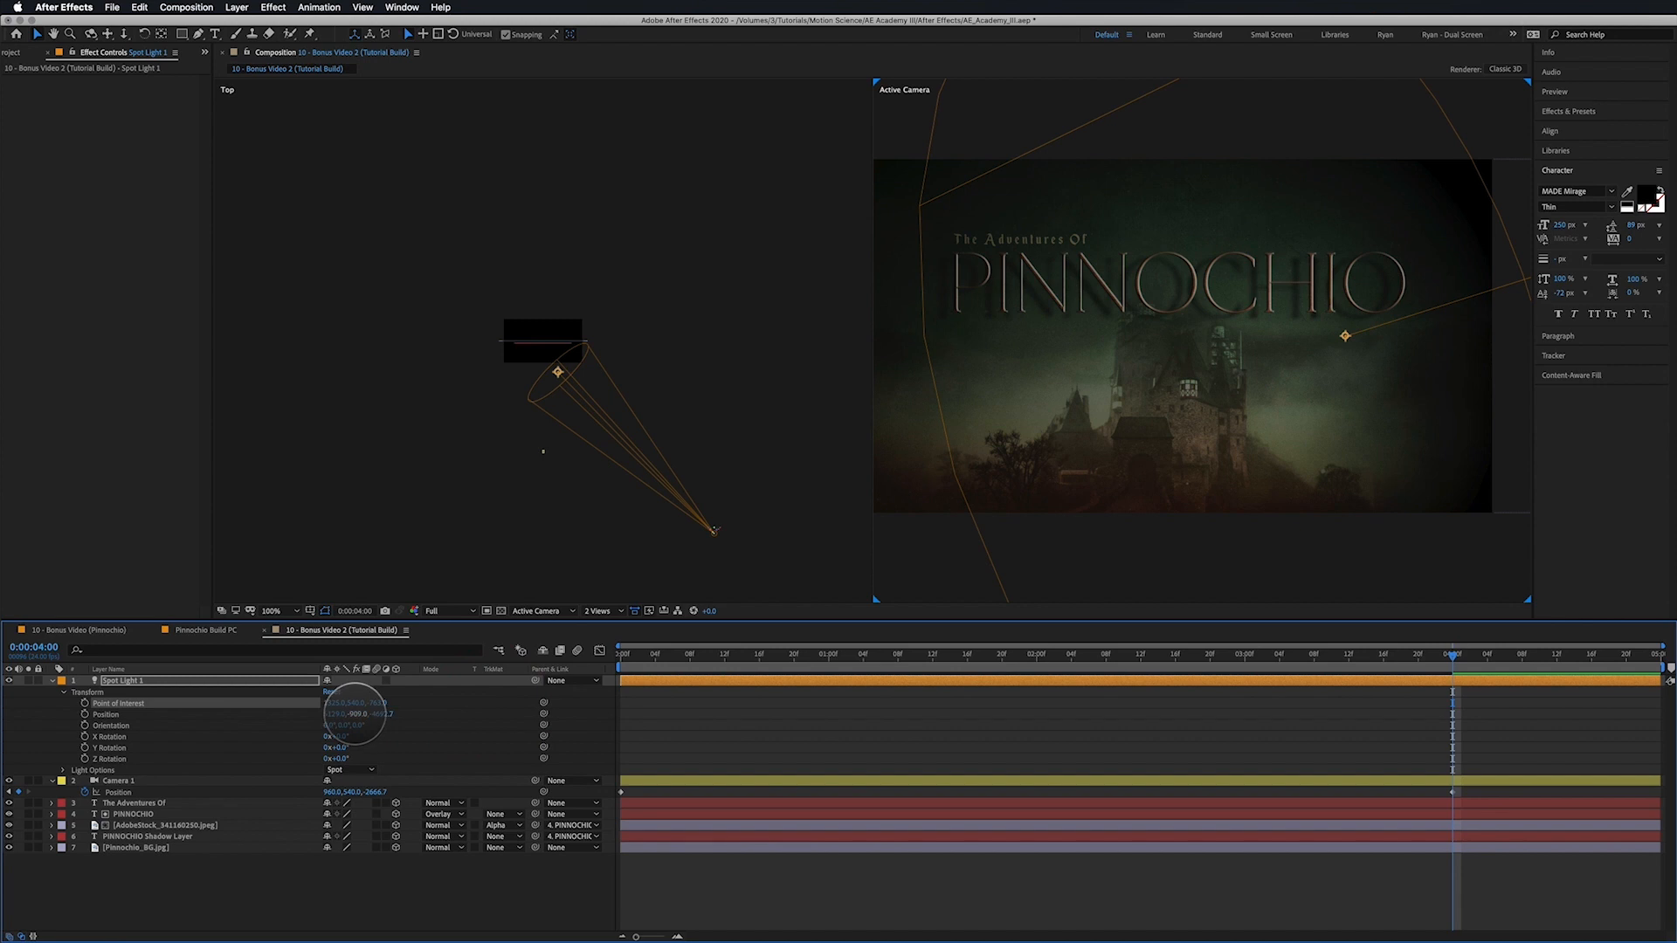
drag(354, 714, 423, 716)
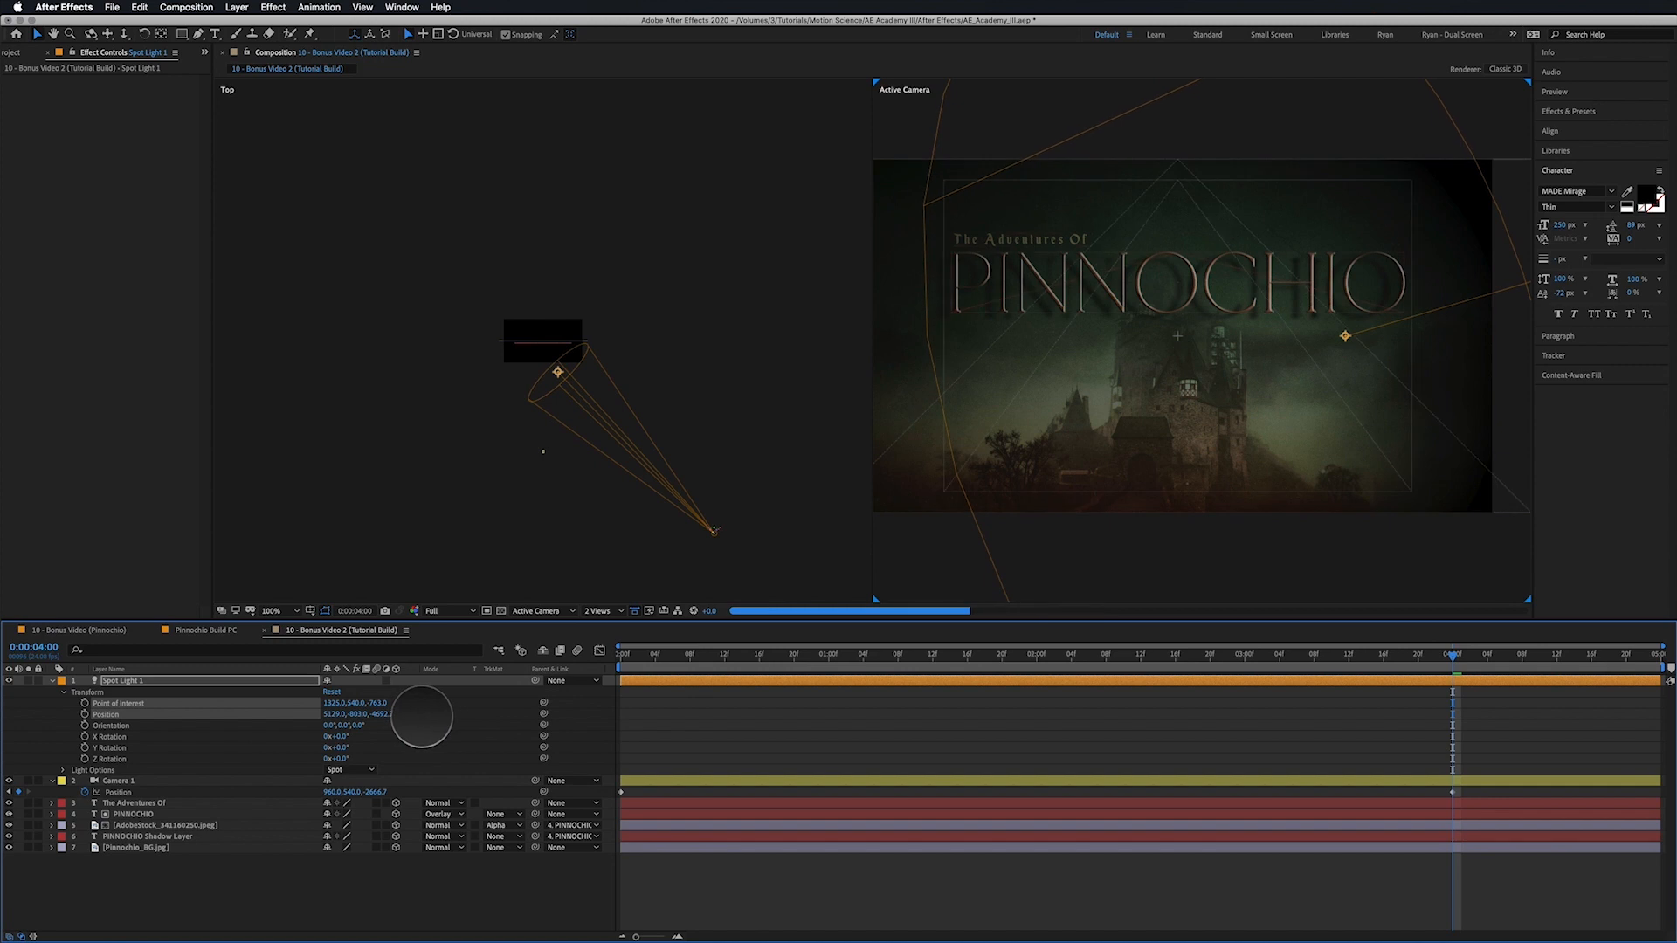
click(422, 716)
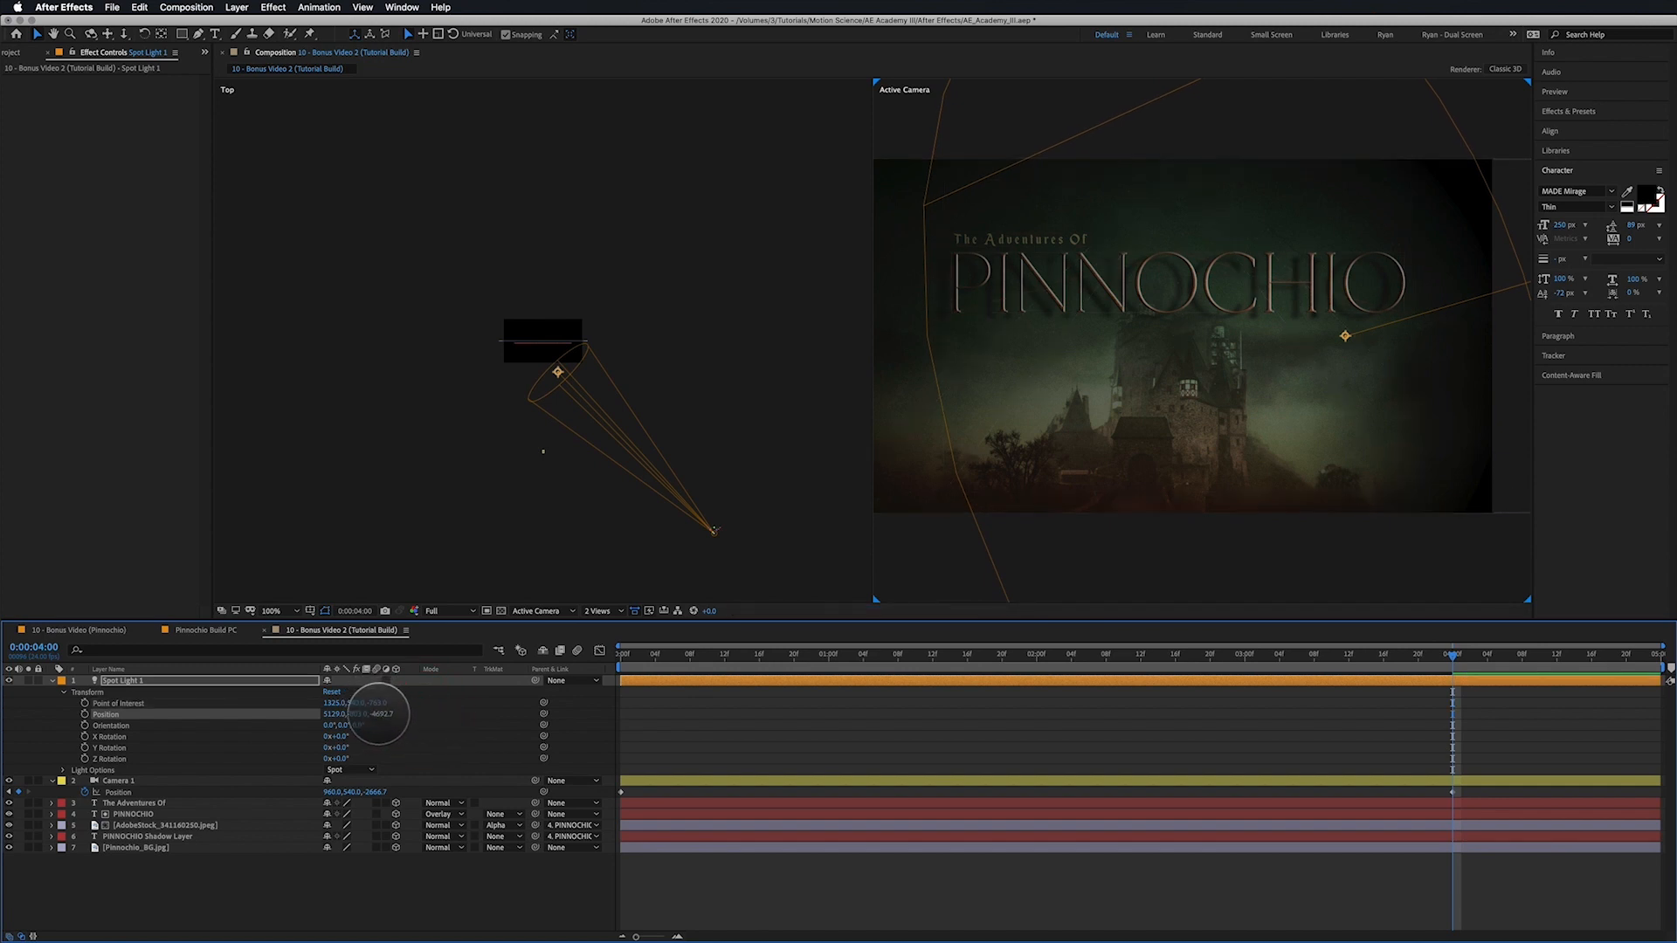
drag(382, 716, 205, 709)
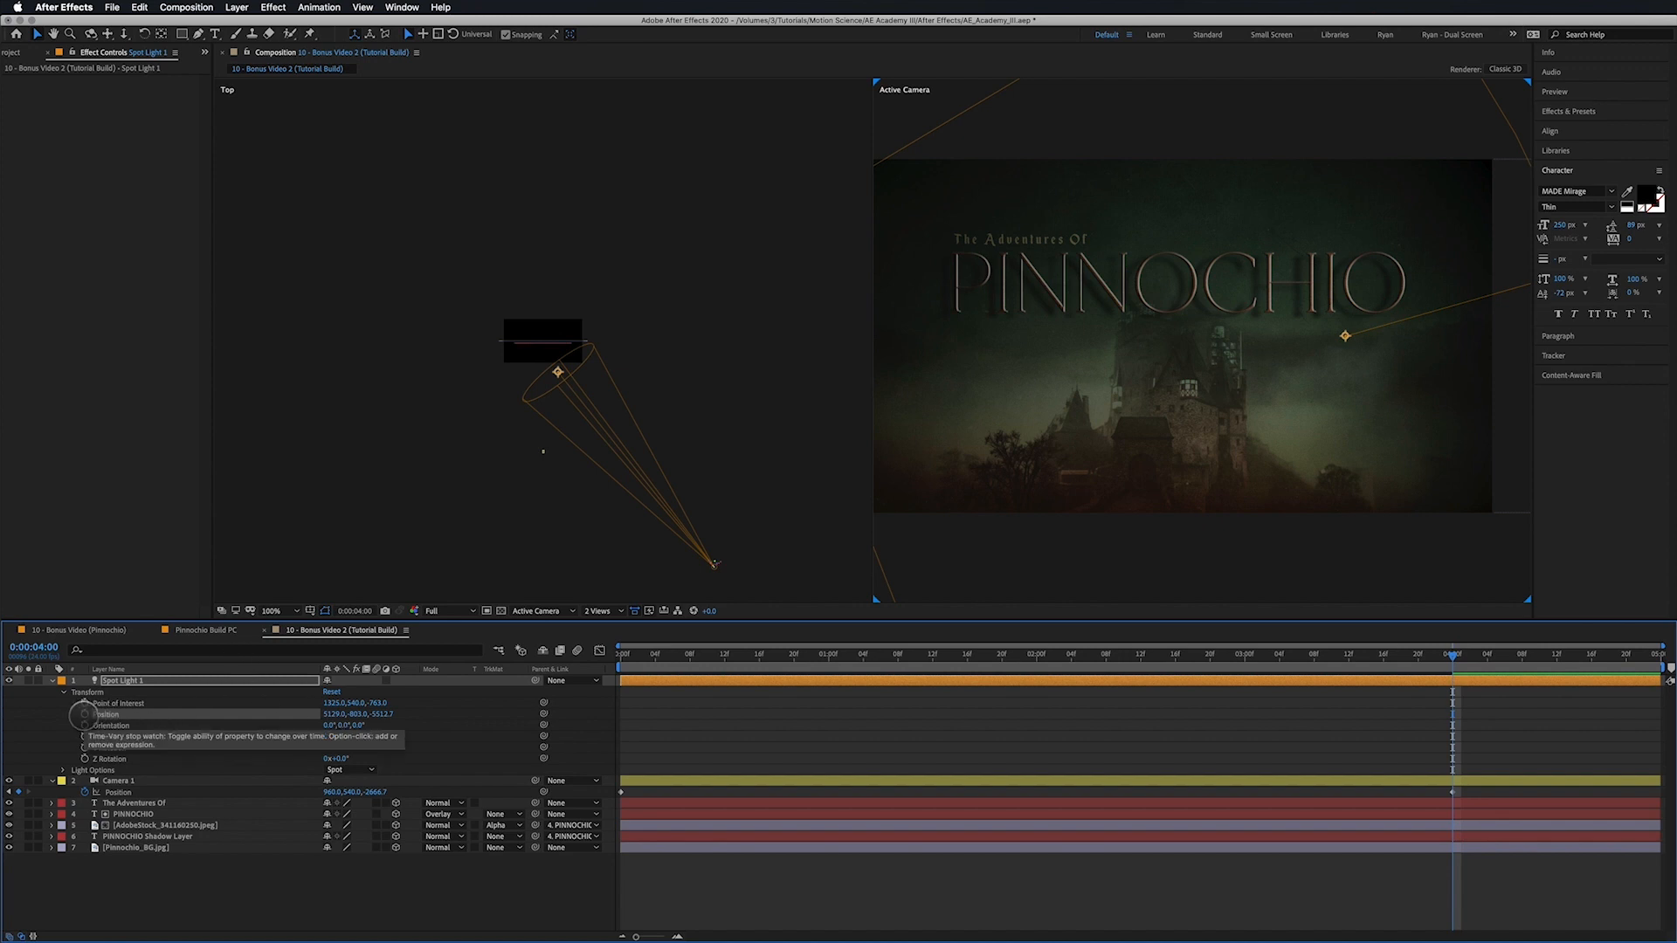
- Keyframe Spot Light 1's position at 4 seconds and set its position at the first frame to X 4603, Z about -3670
click(84, 714)
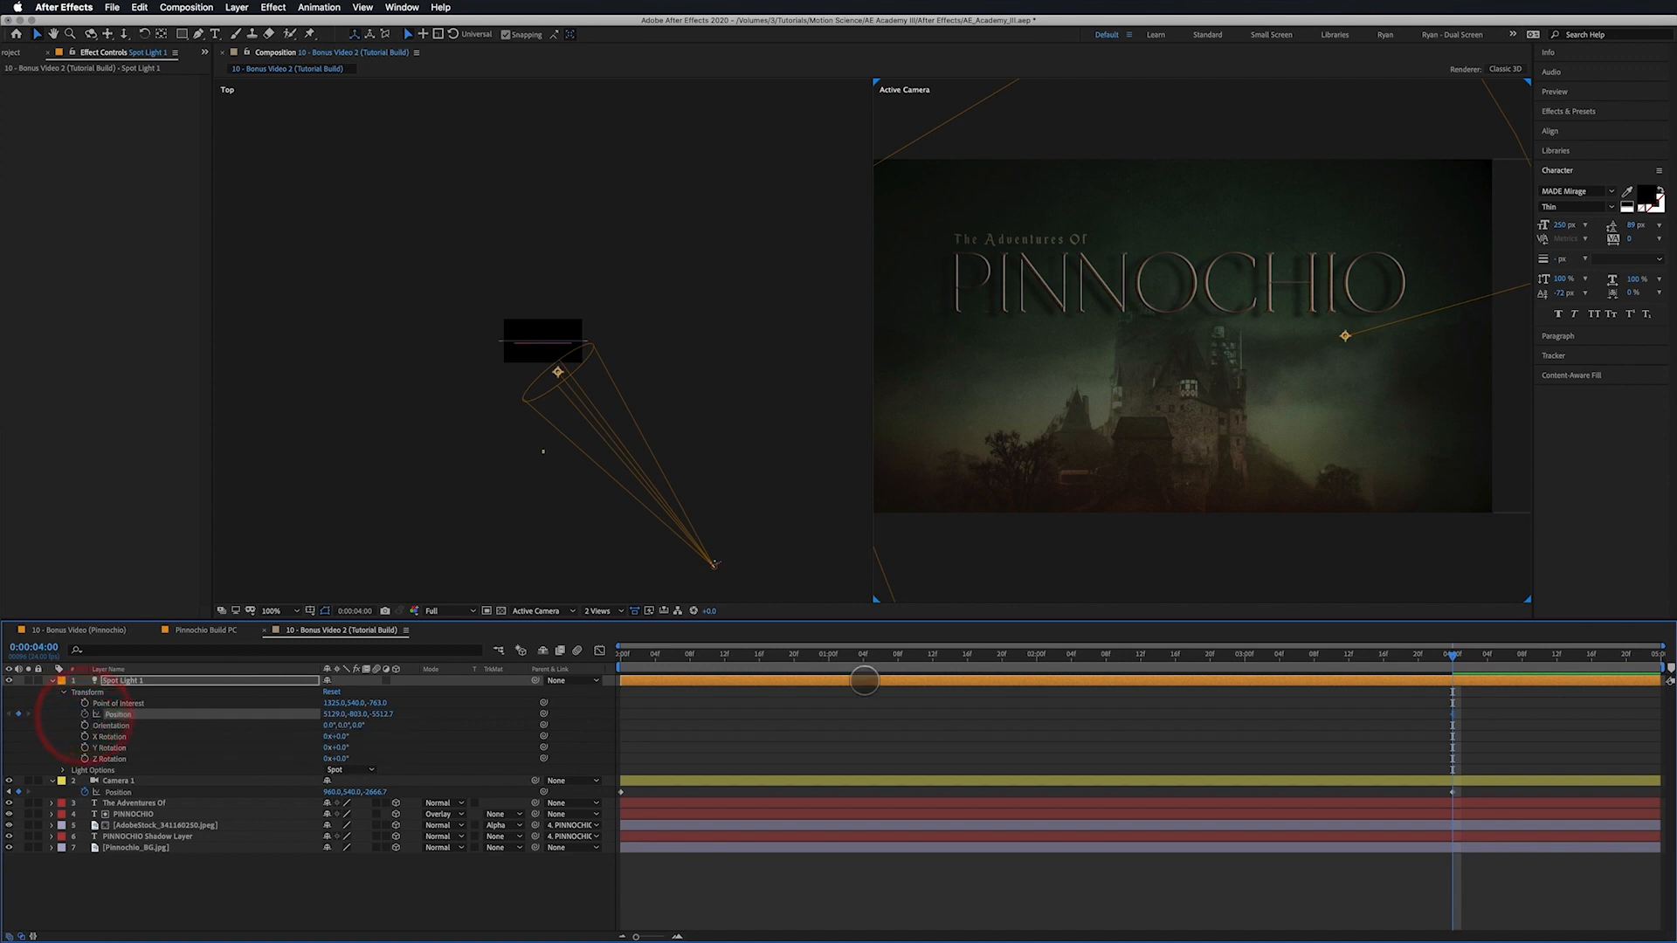
key(Home)
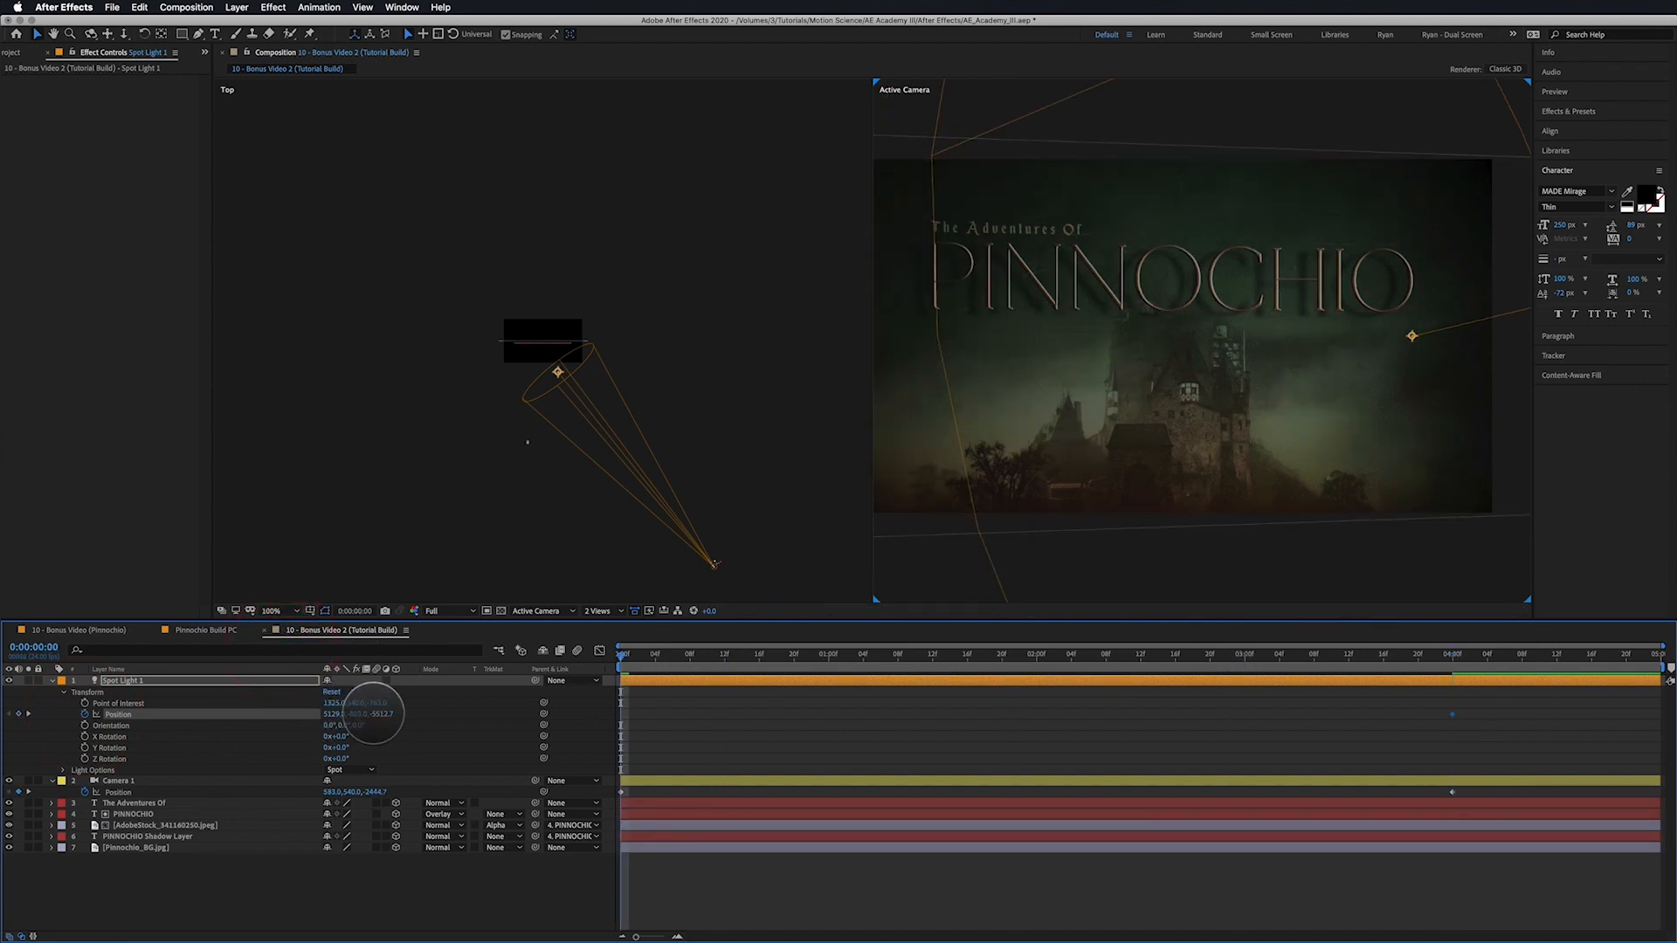
drag(377, 714, 1299, 681)
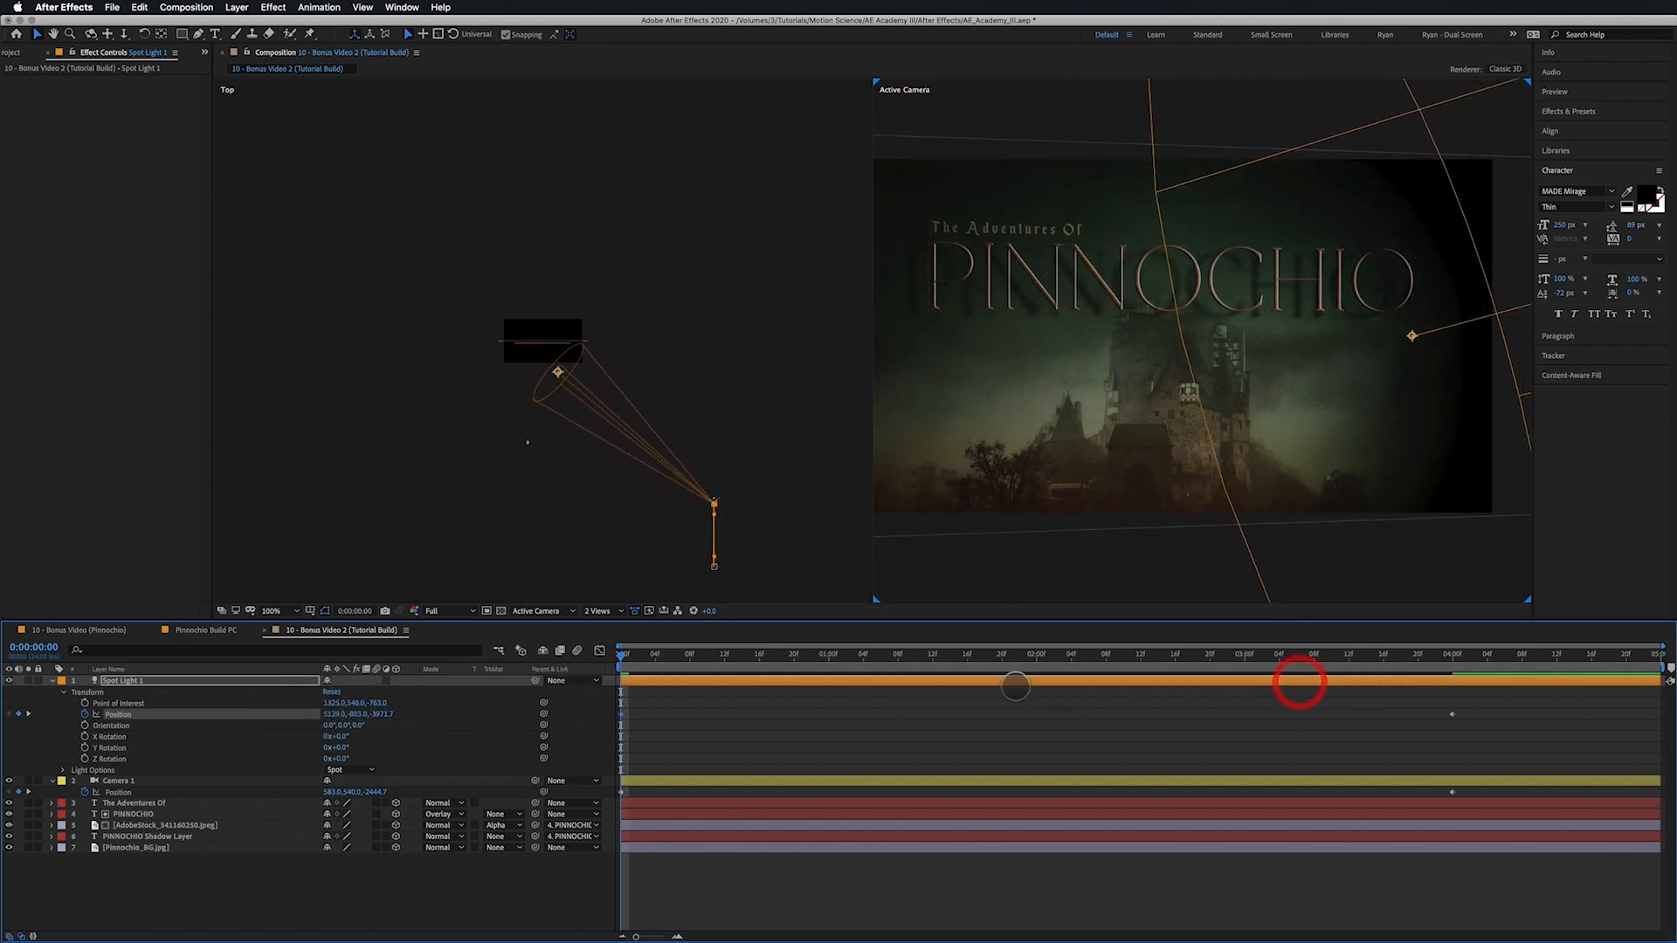
drag(381, 715, 556, 693)
drag(328, 714, 48, 699)
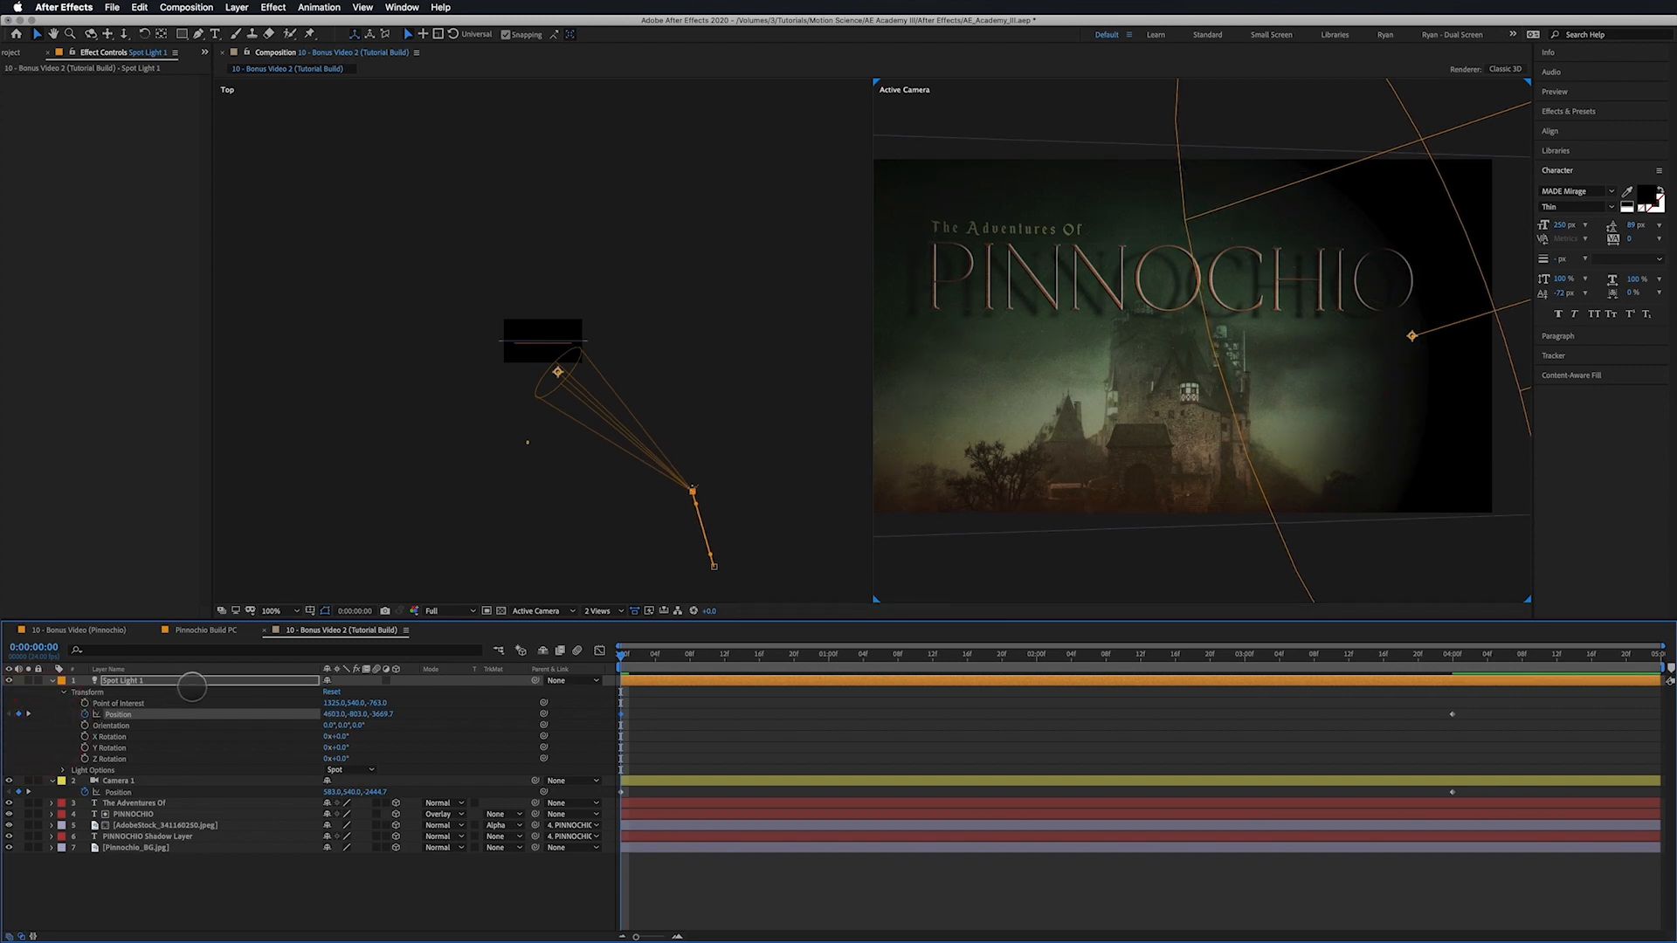
- Add Intensity, Cone Angle and Cone Feather keyframes to Spot Light 1 and move them to the 4-second mark
click(106, 680)
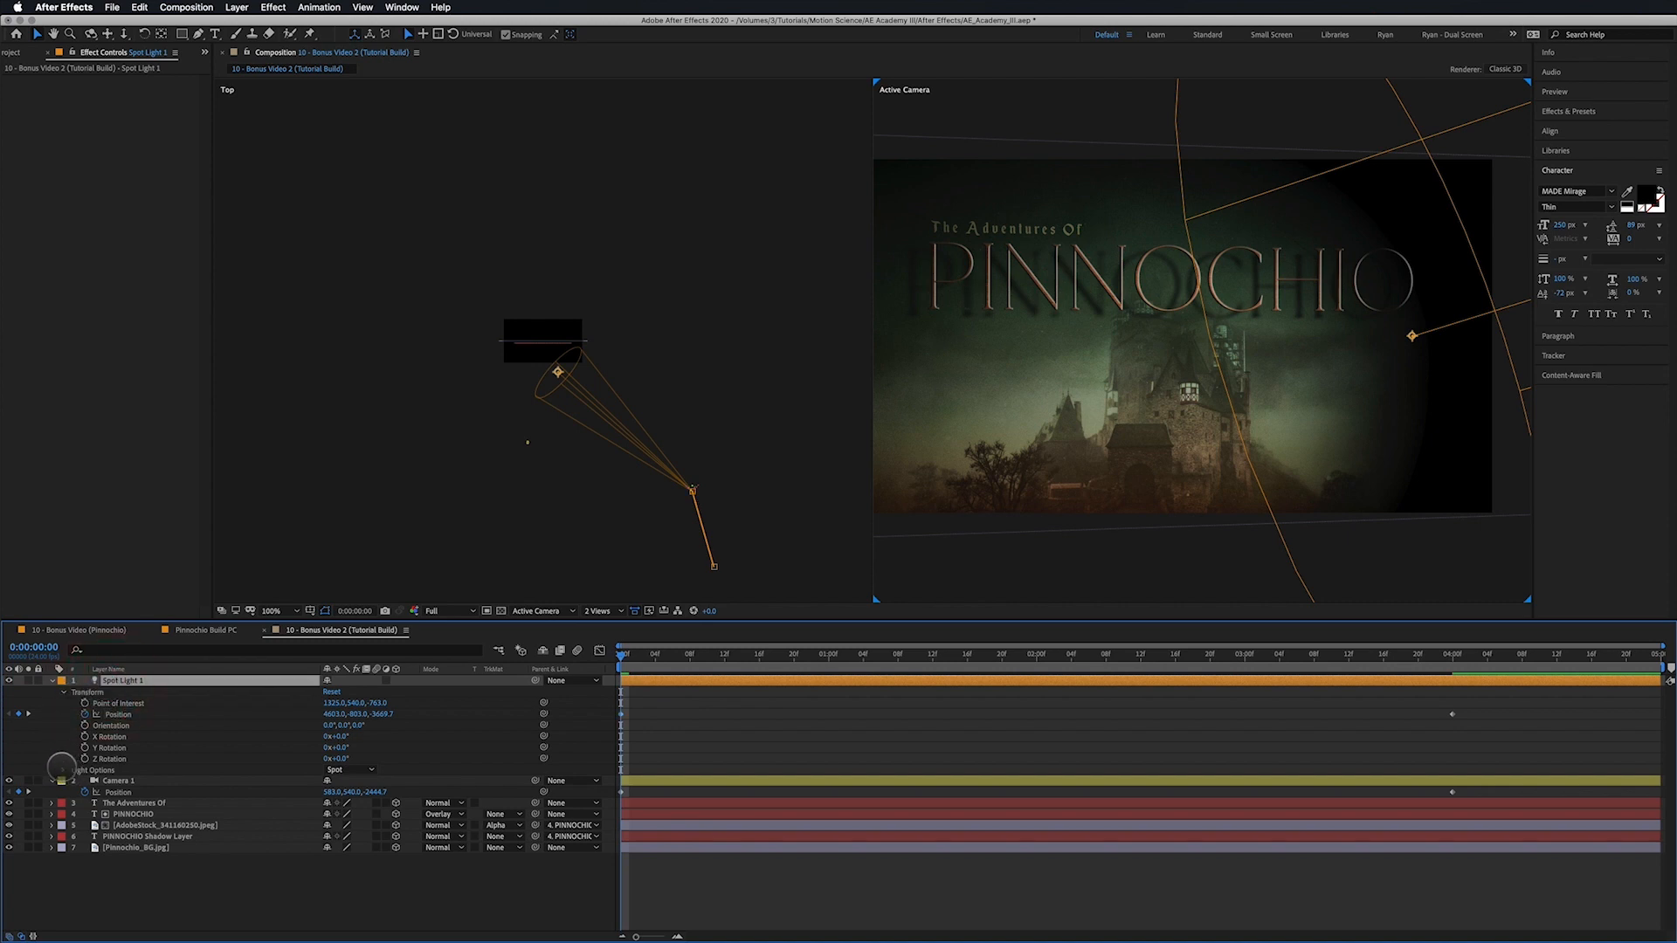
click(63, 769)
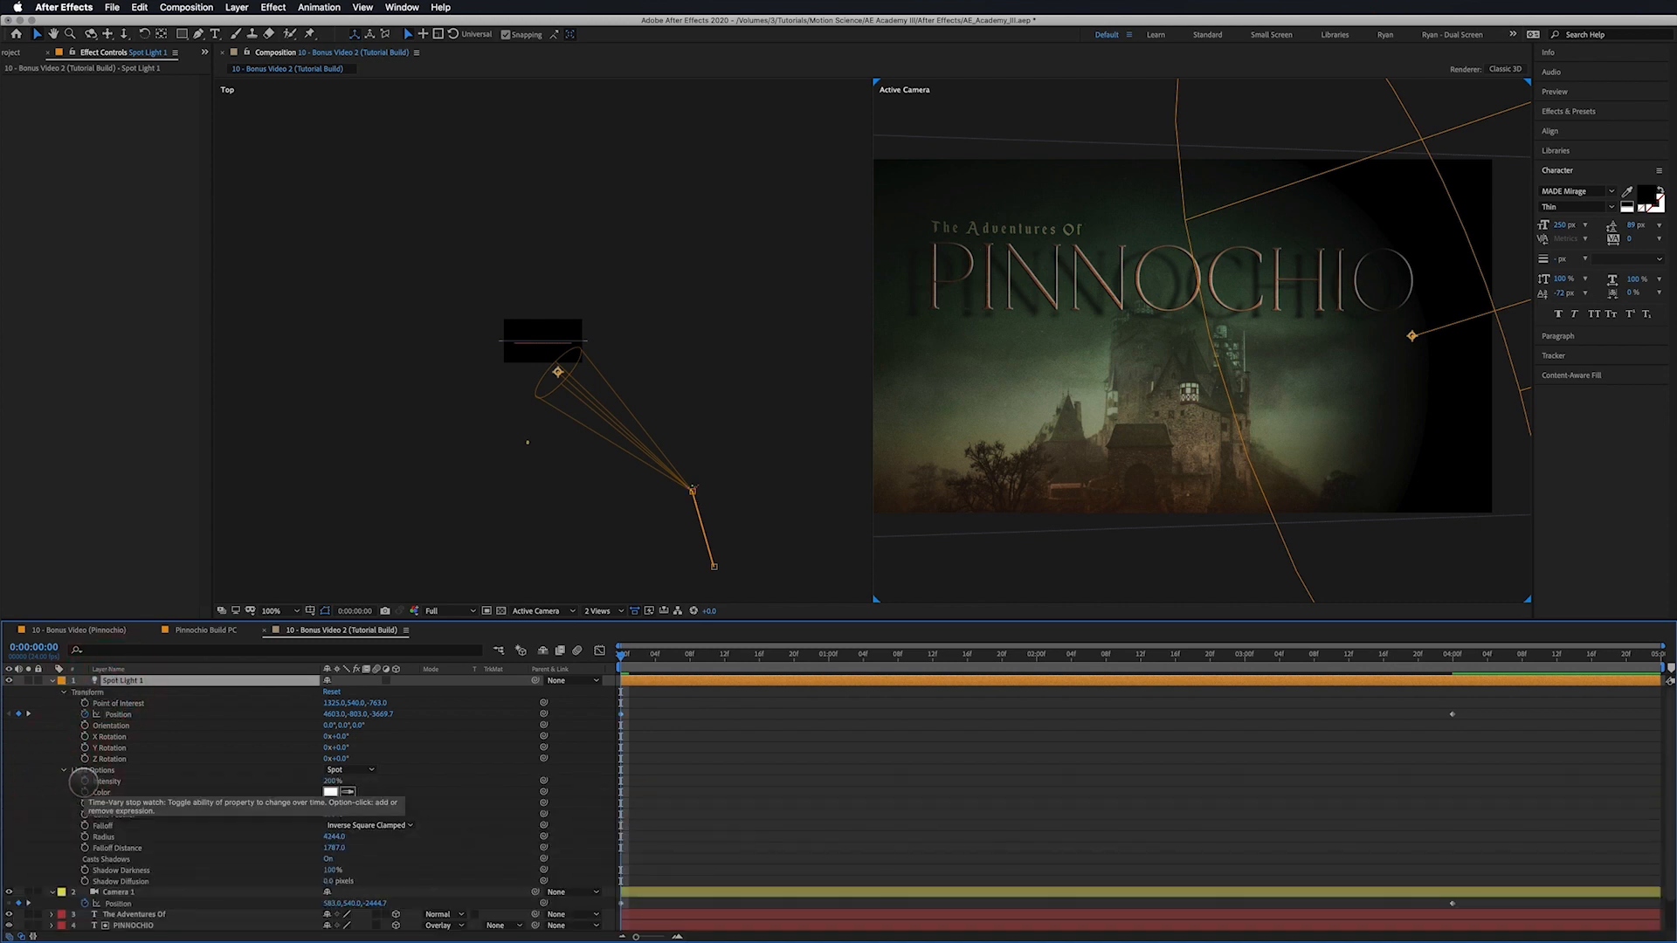
click(84, 780)
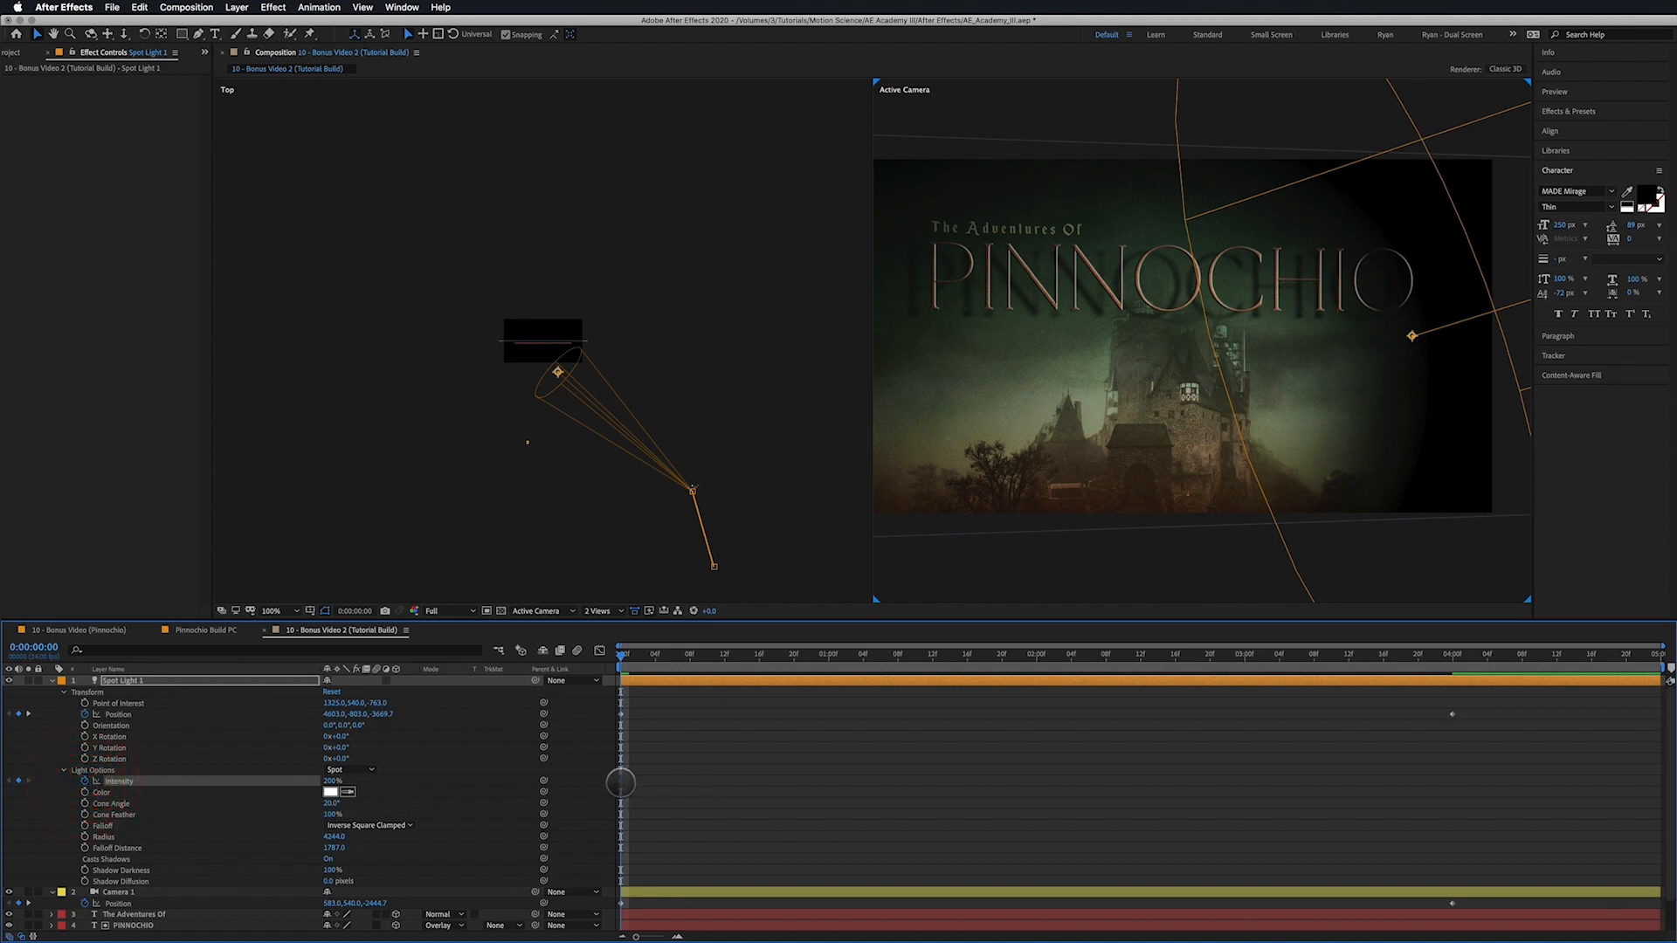
click(85, 803)
click(85, 815)
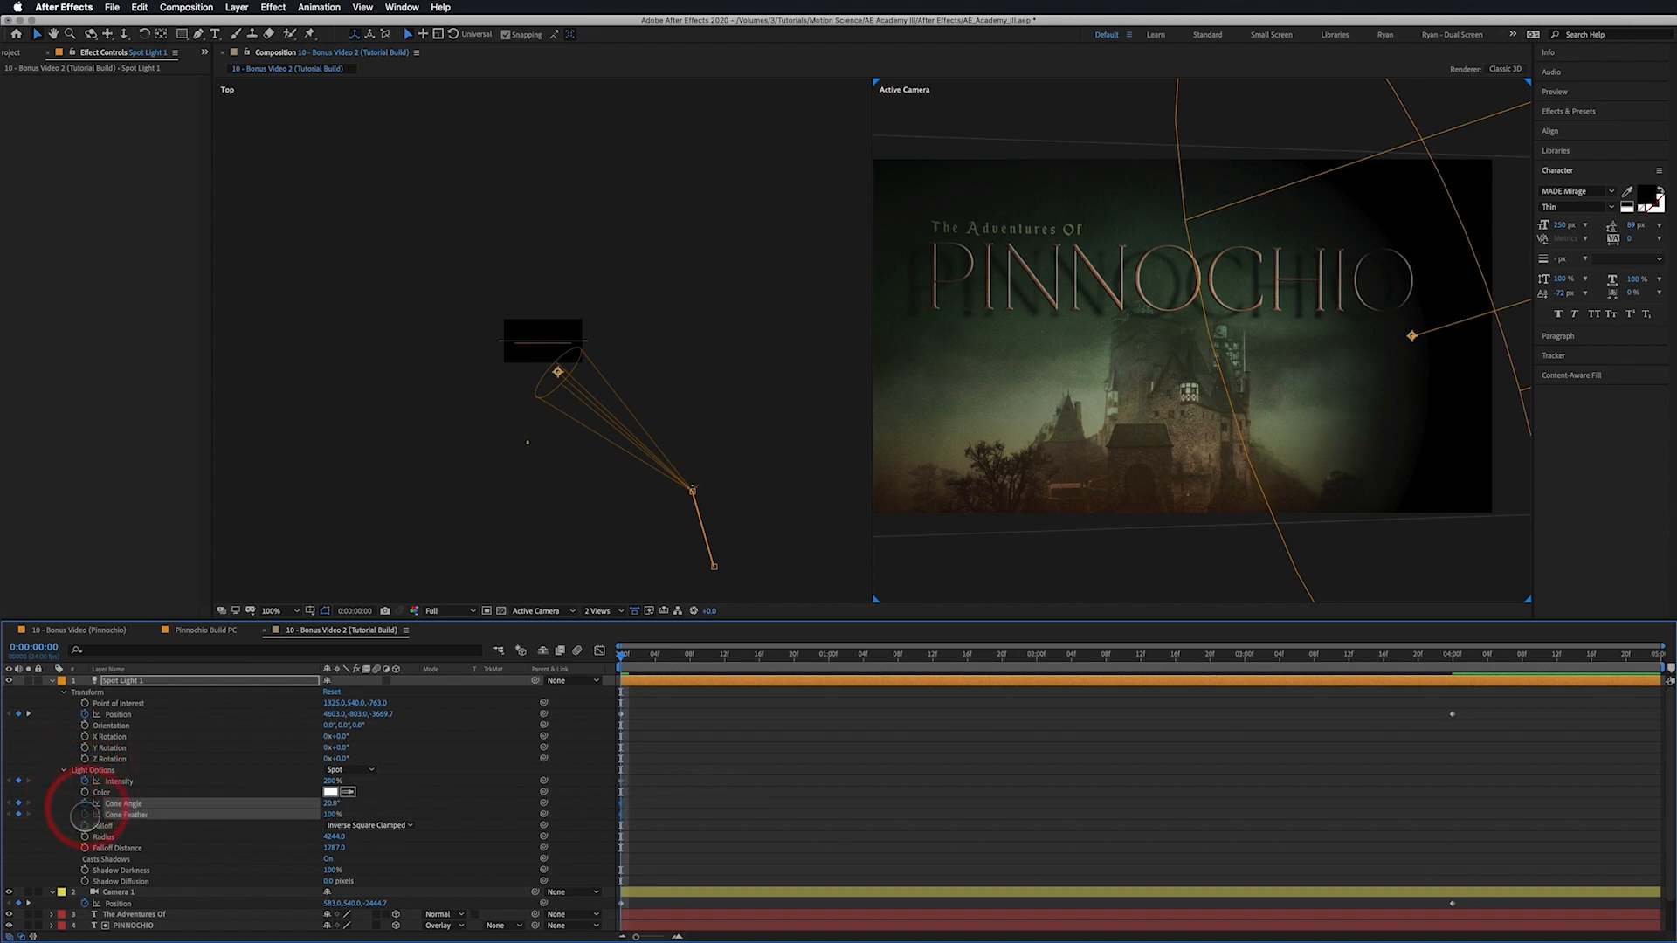
drag(639, 765, 967, 759)
drag(1435, 775, 1452, 778)
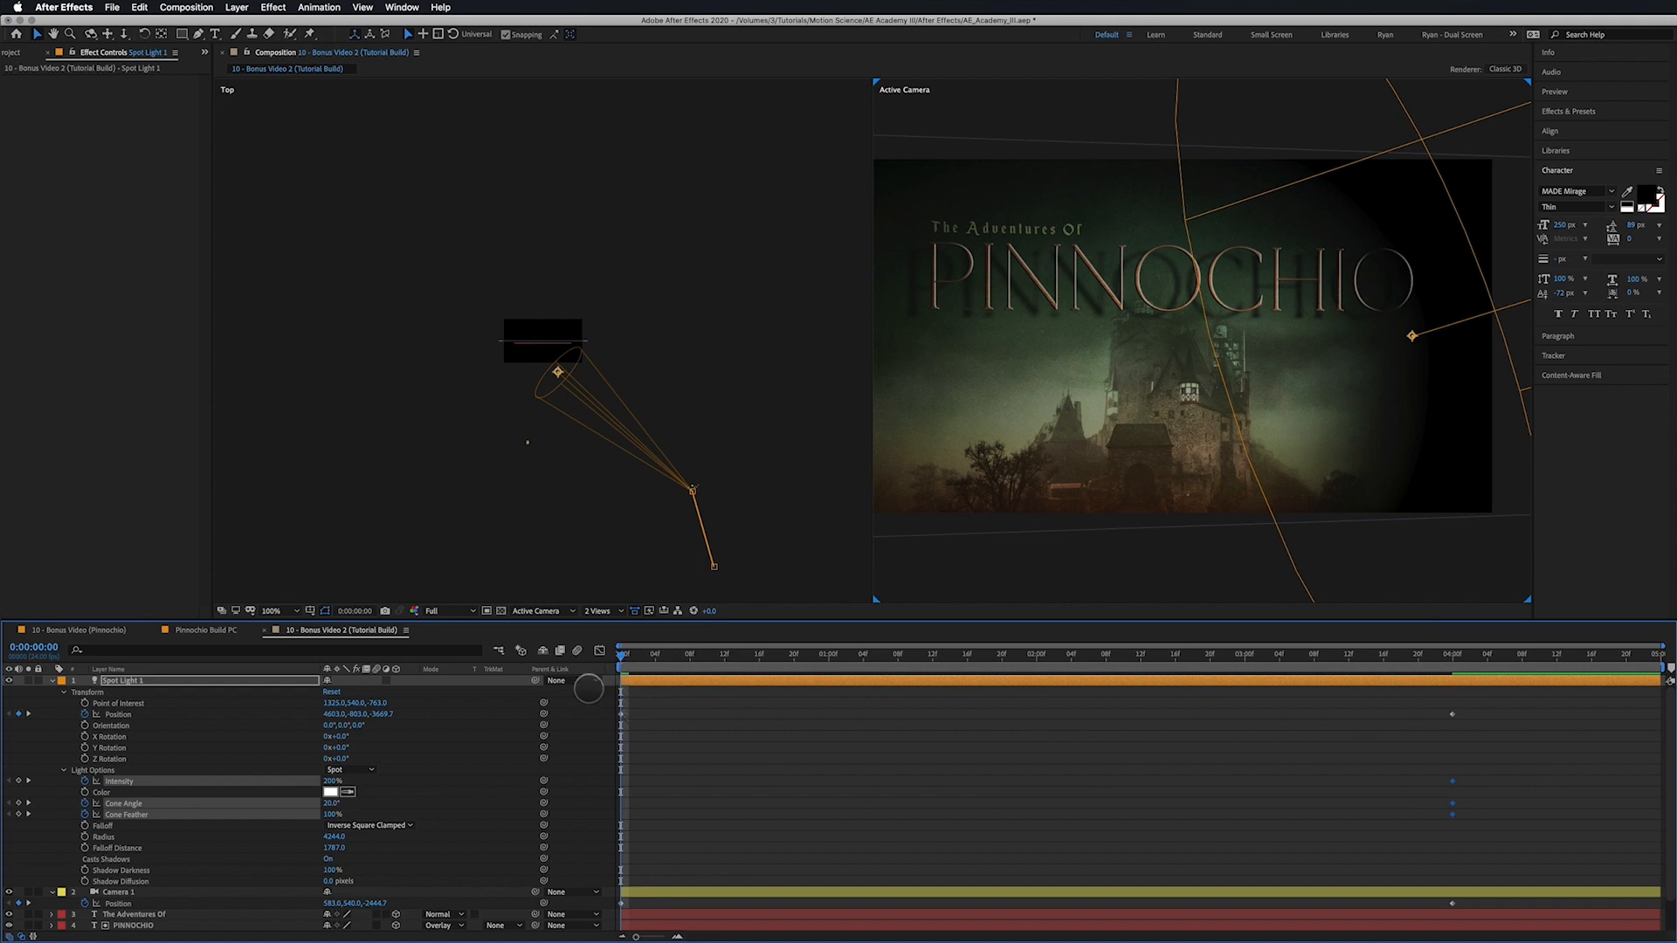
- Try starting intensities of 0% and 100% for Spot Light 1 at the first frame
drag(331, 783, 257, 786)
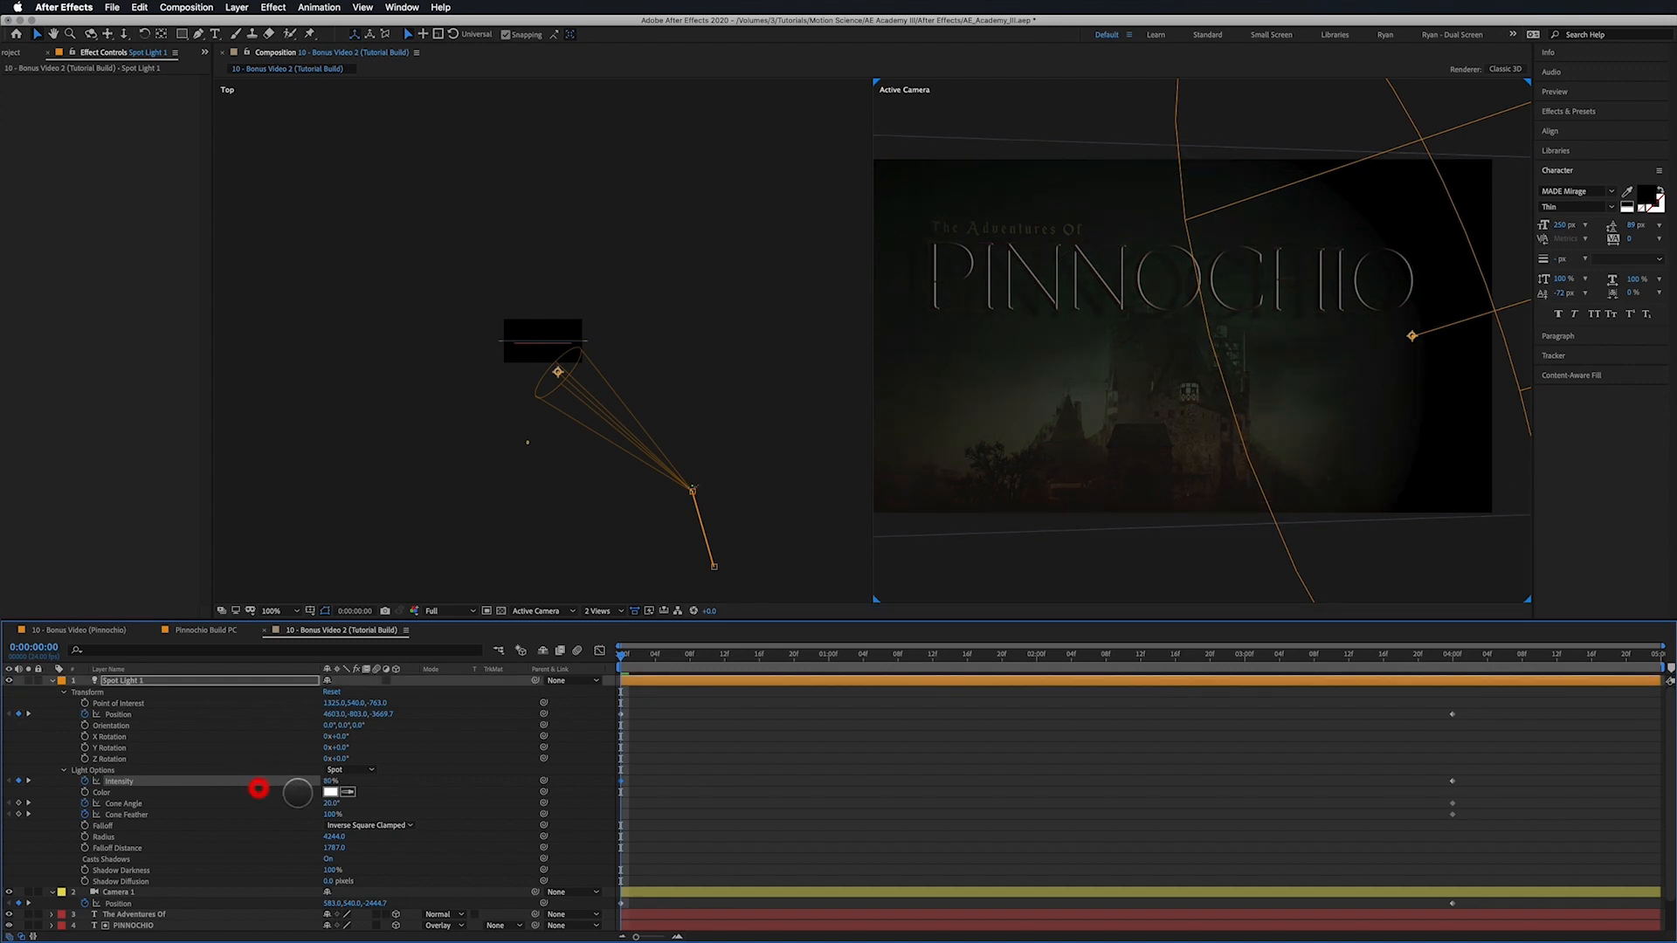
text(0)
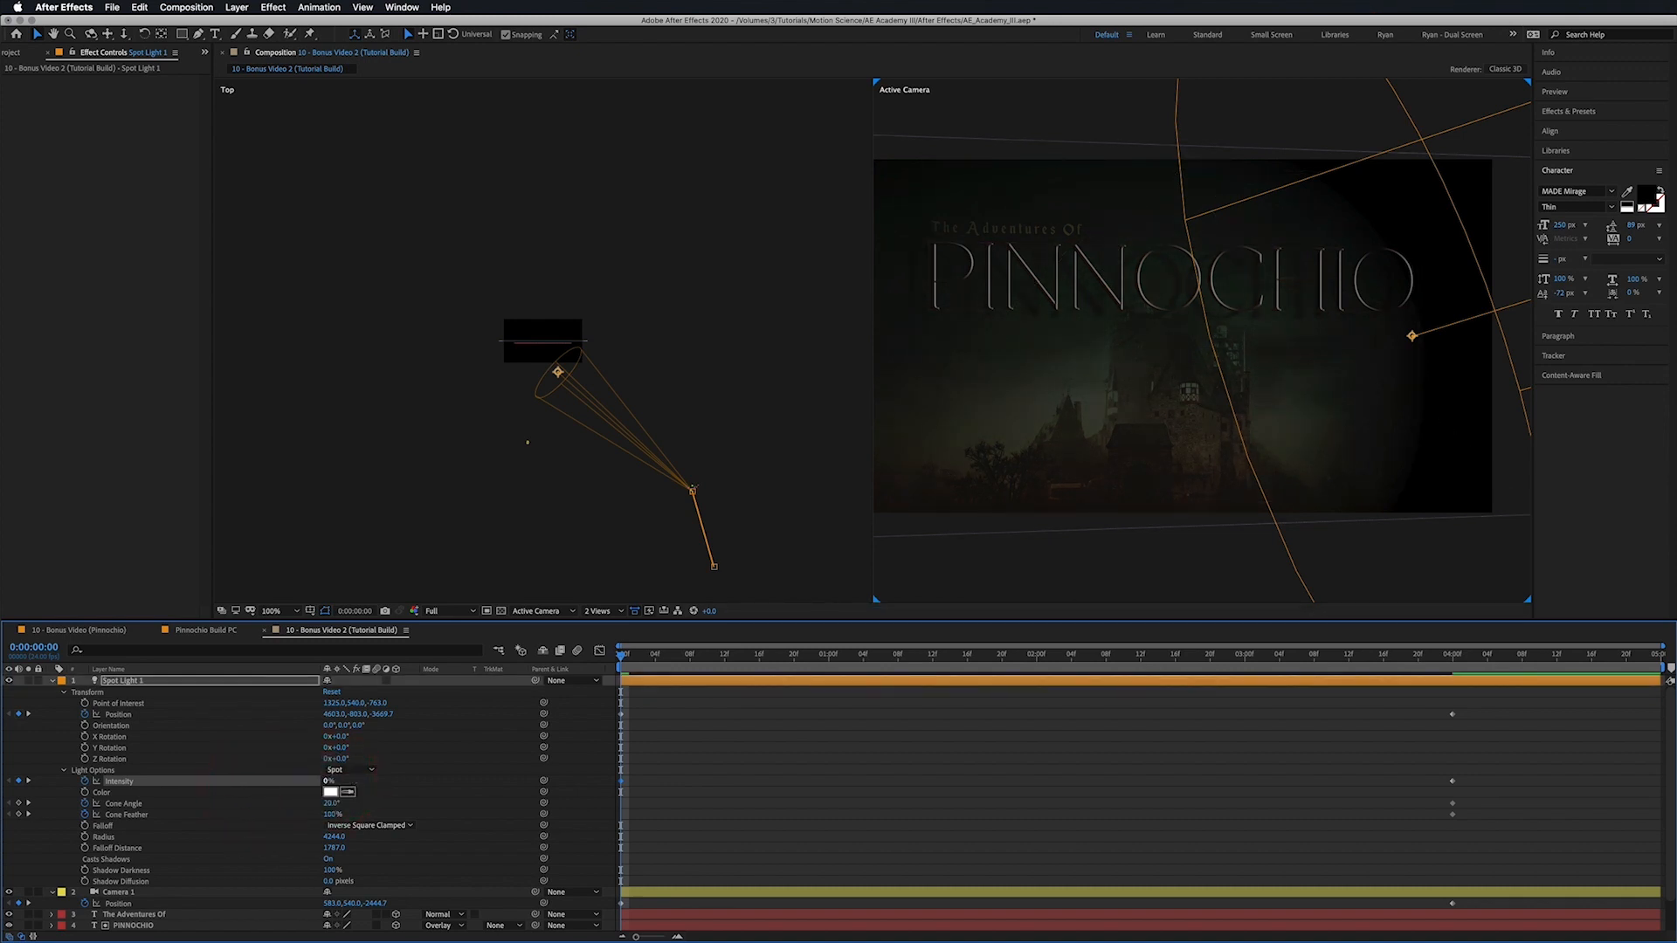
click(431, 753)
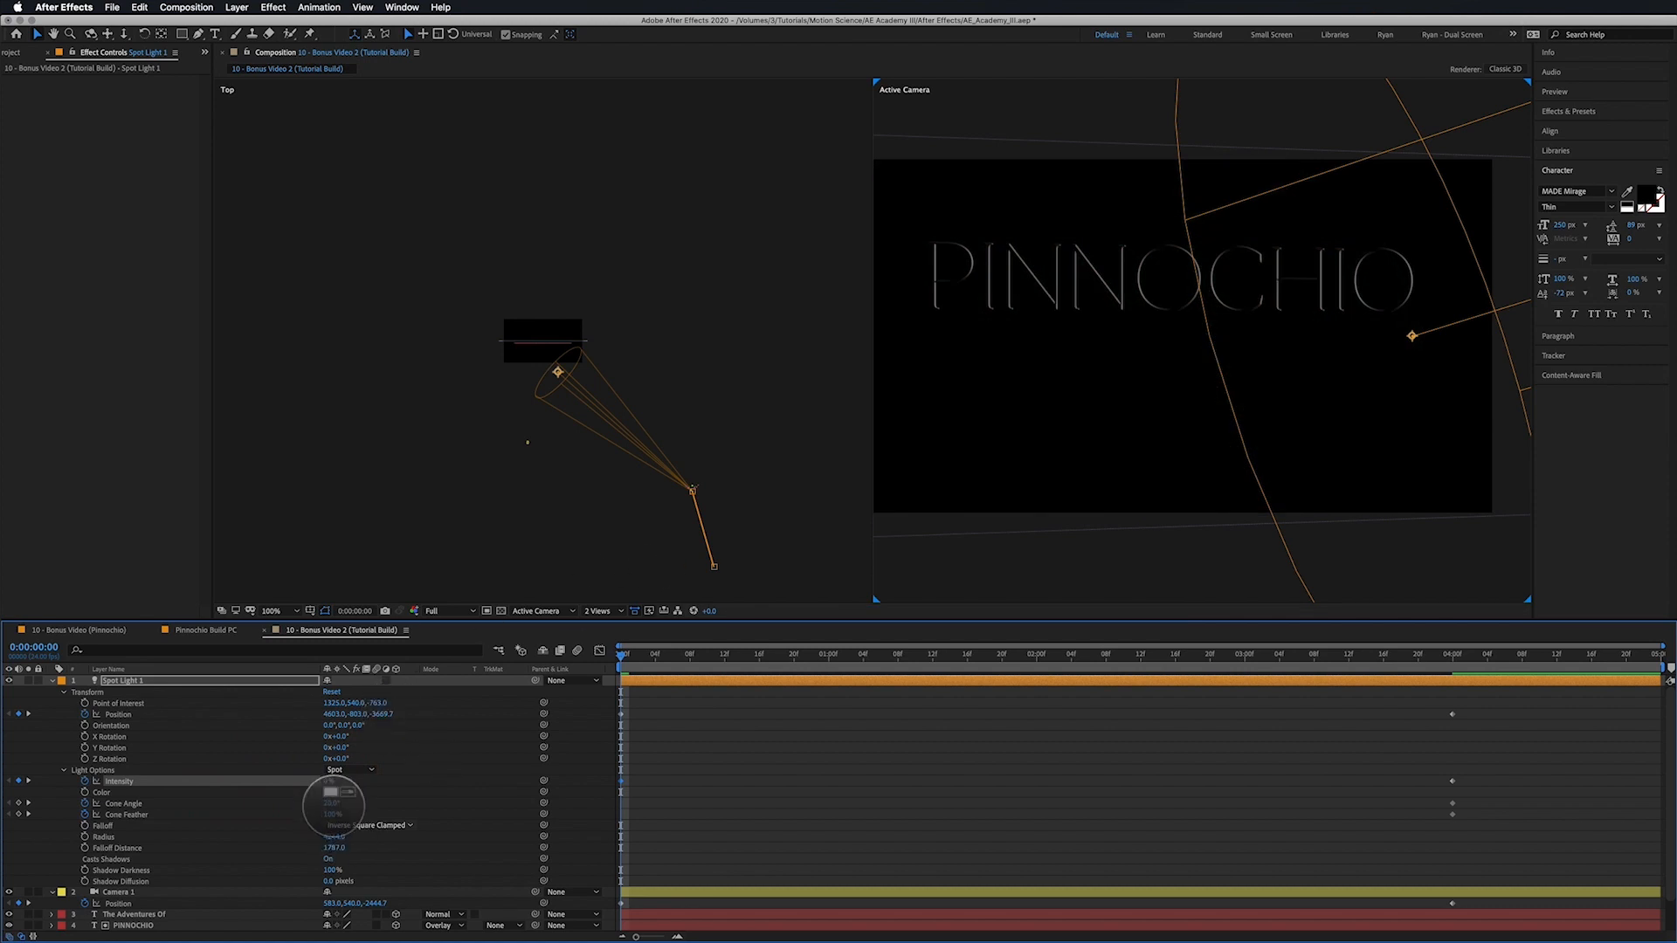
drag(330, 780, 328, 780)
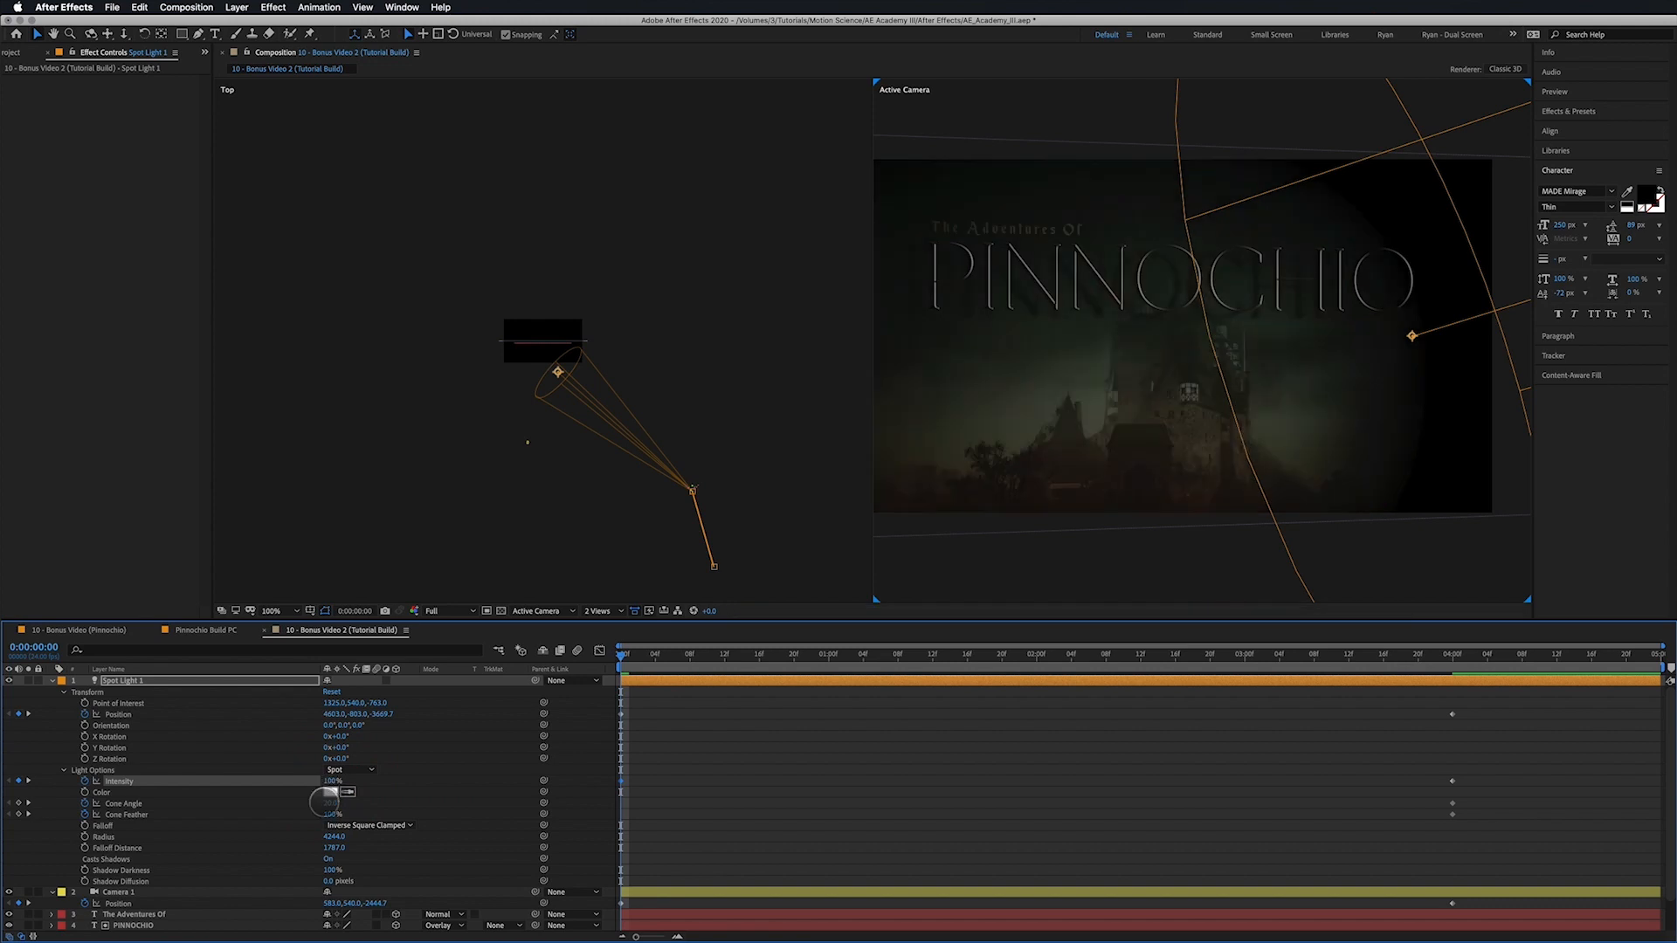
- Set Spot Light 1's first-frame values to a 12° cone angle, about 60% cone feather and 0% intensity
drag(330, 802, 390, 802)
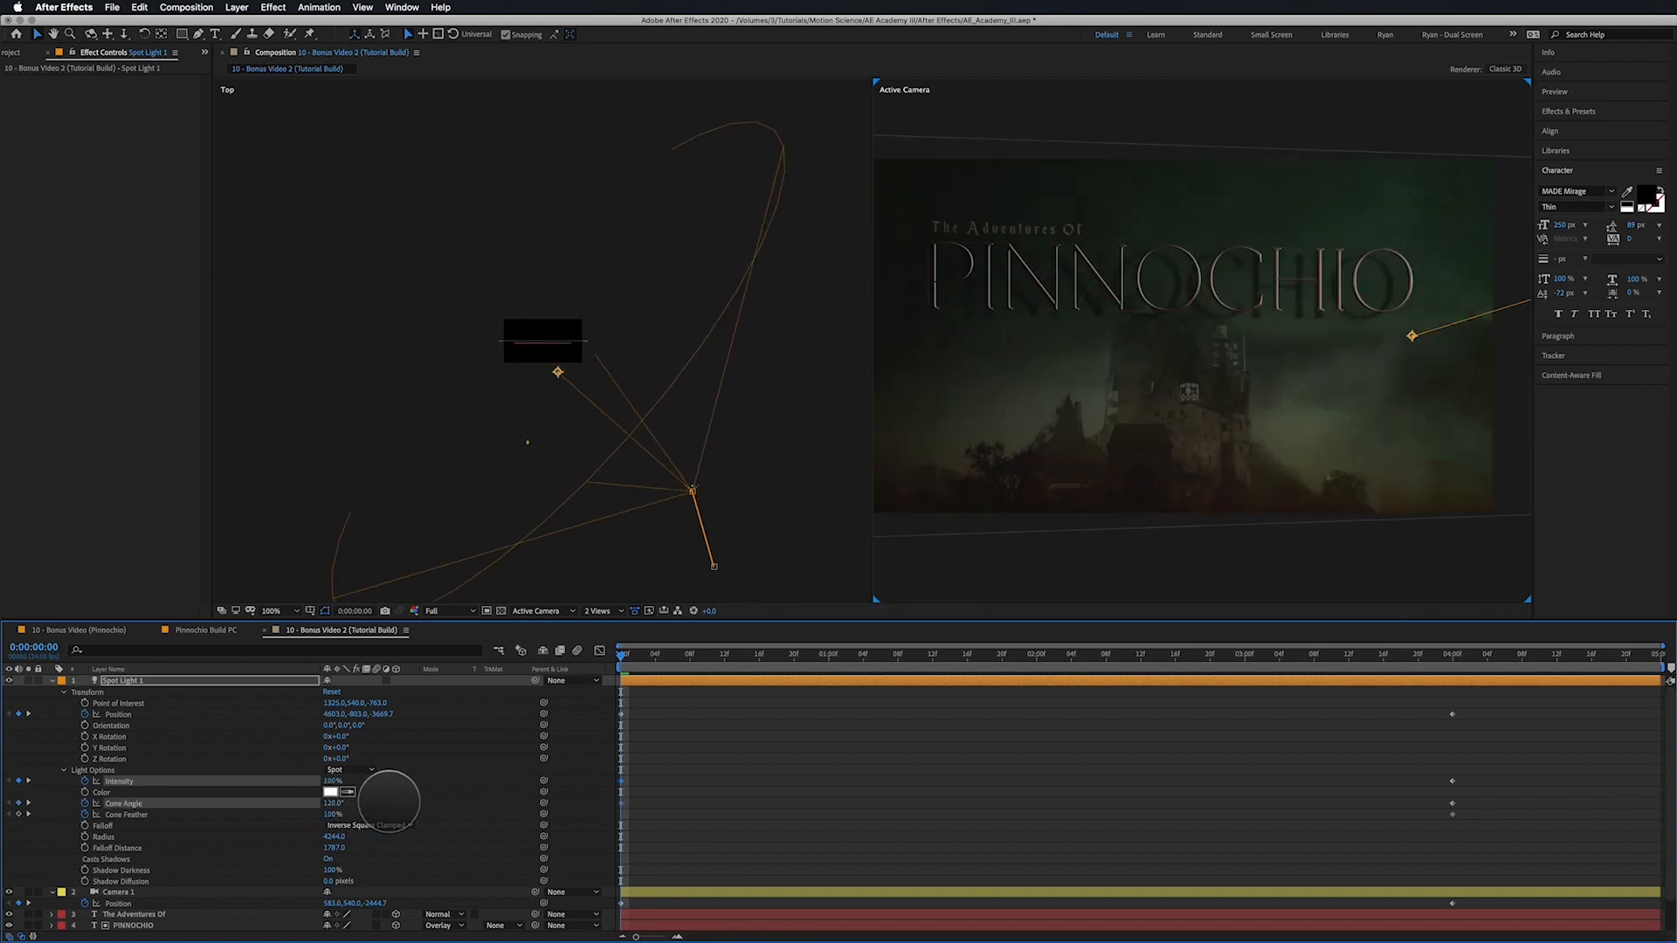
click(385, 797)
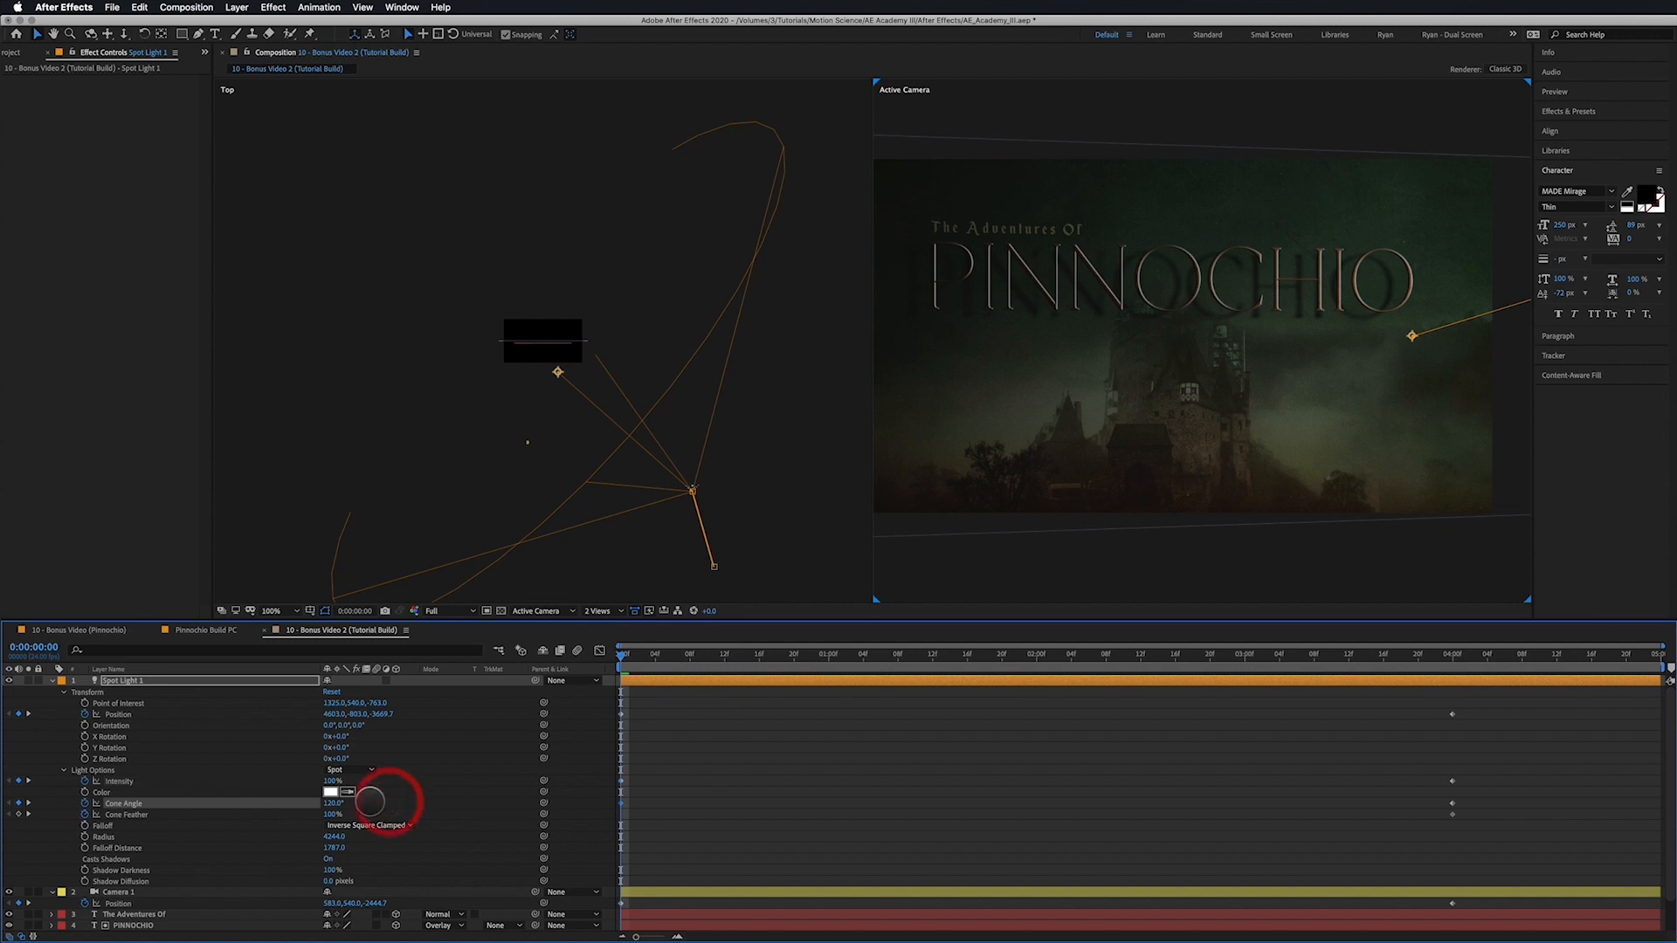
shift+click(297, 815)
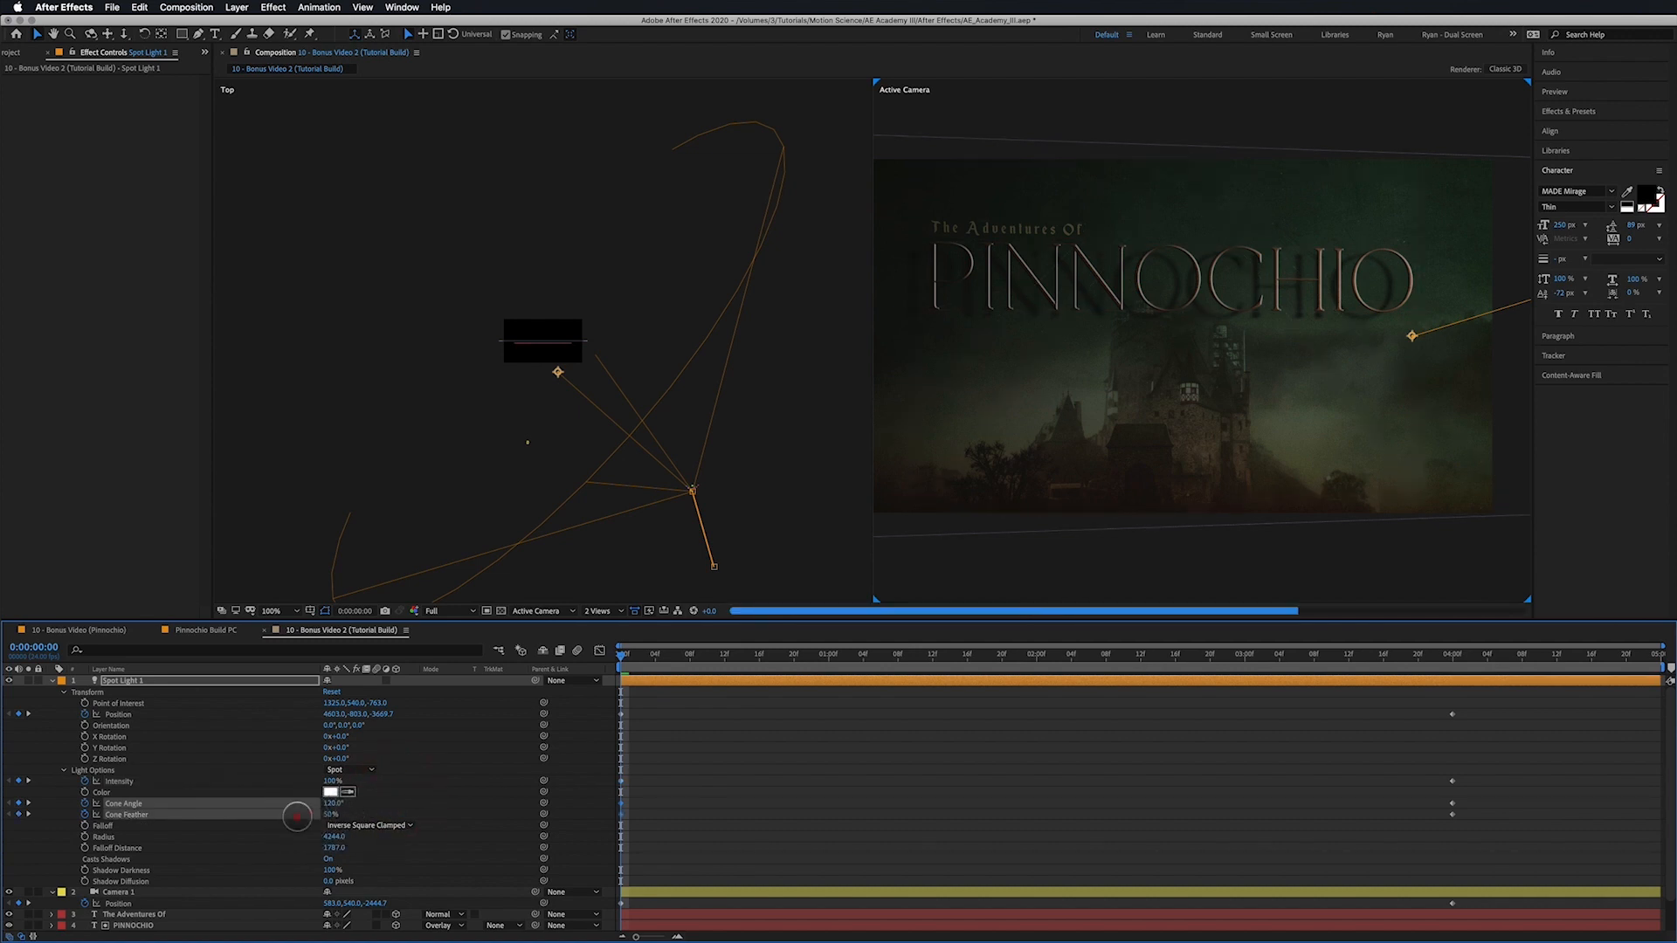
click(293, 815)
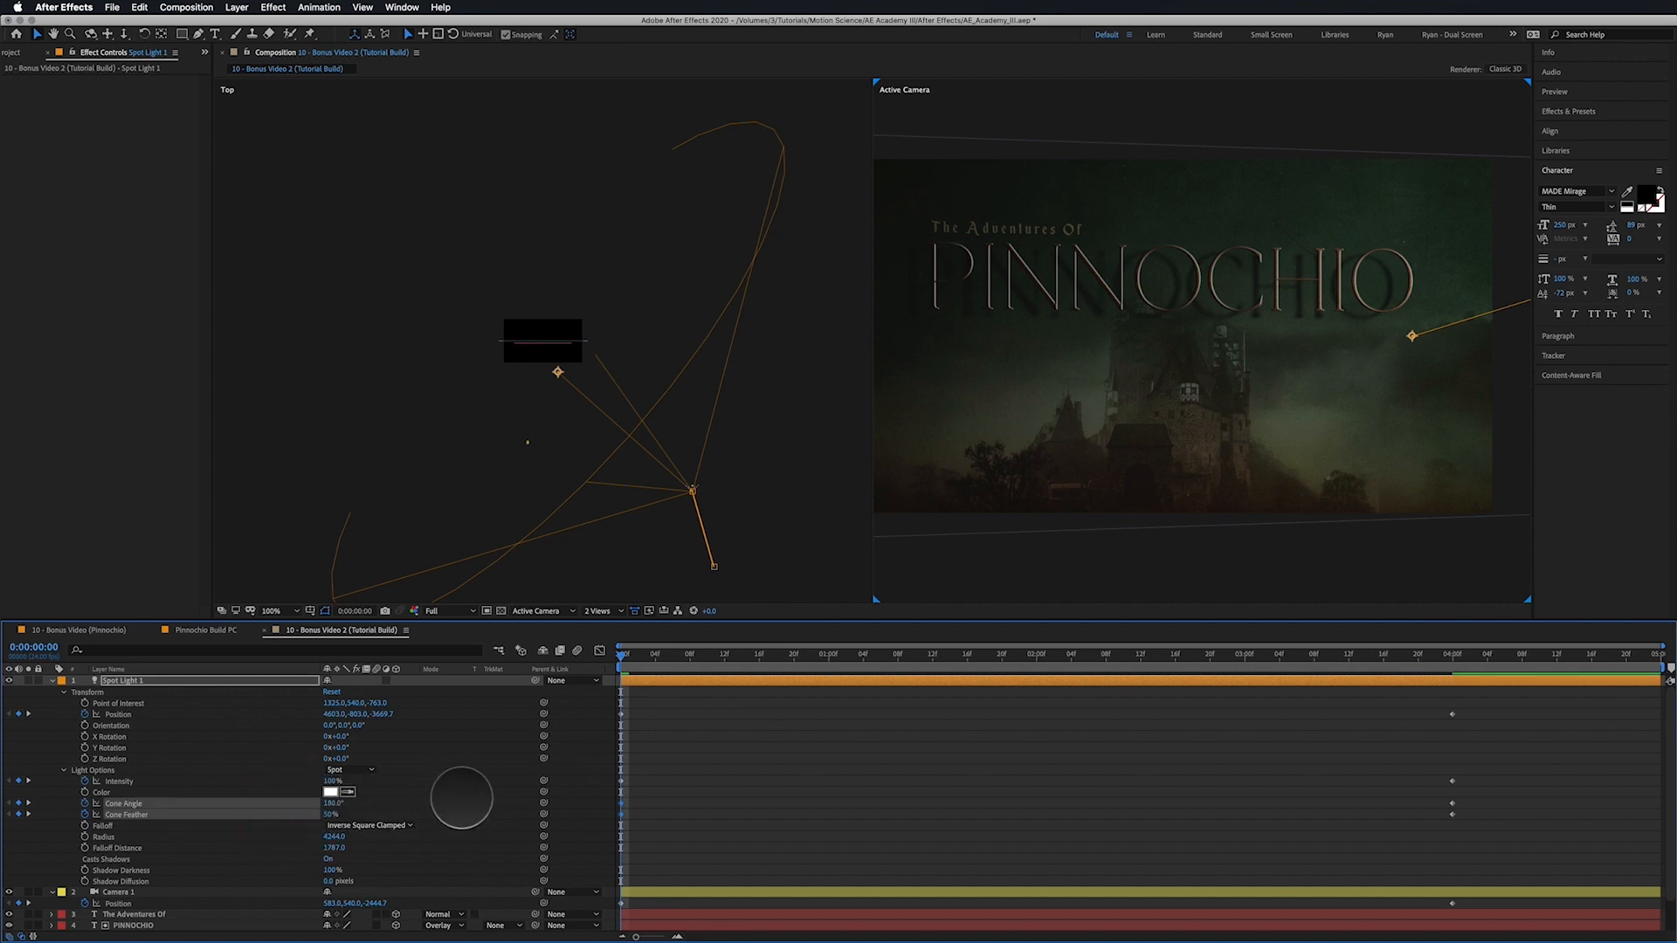
shift+click(293, 803)
mouse_move(294, 801)
mouse_down()
mouse_move(263, 784)
mouse_move(292, 792)
mouse_up()
click(329, 781)
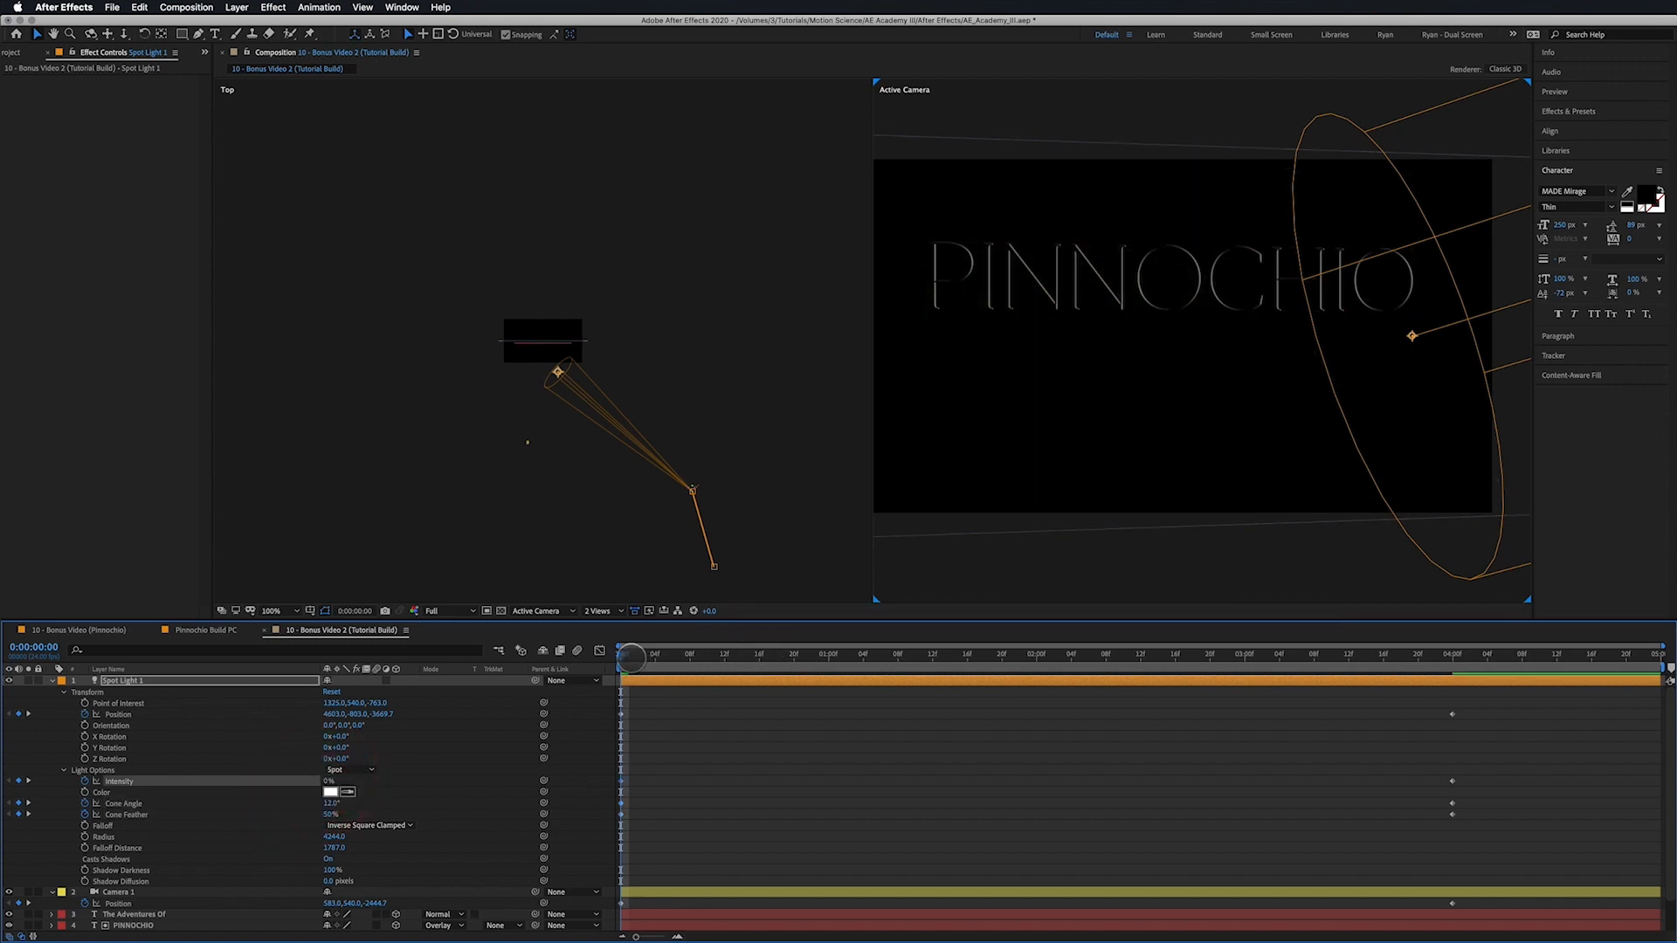
- Go to frame 1 of the timeline and return the composition to a single view
click(631, 655)
click(598, 610)
click(599, 629)
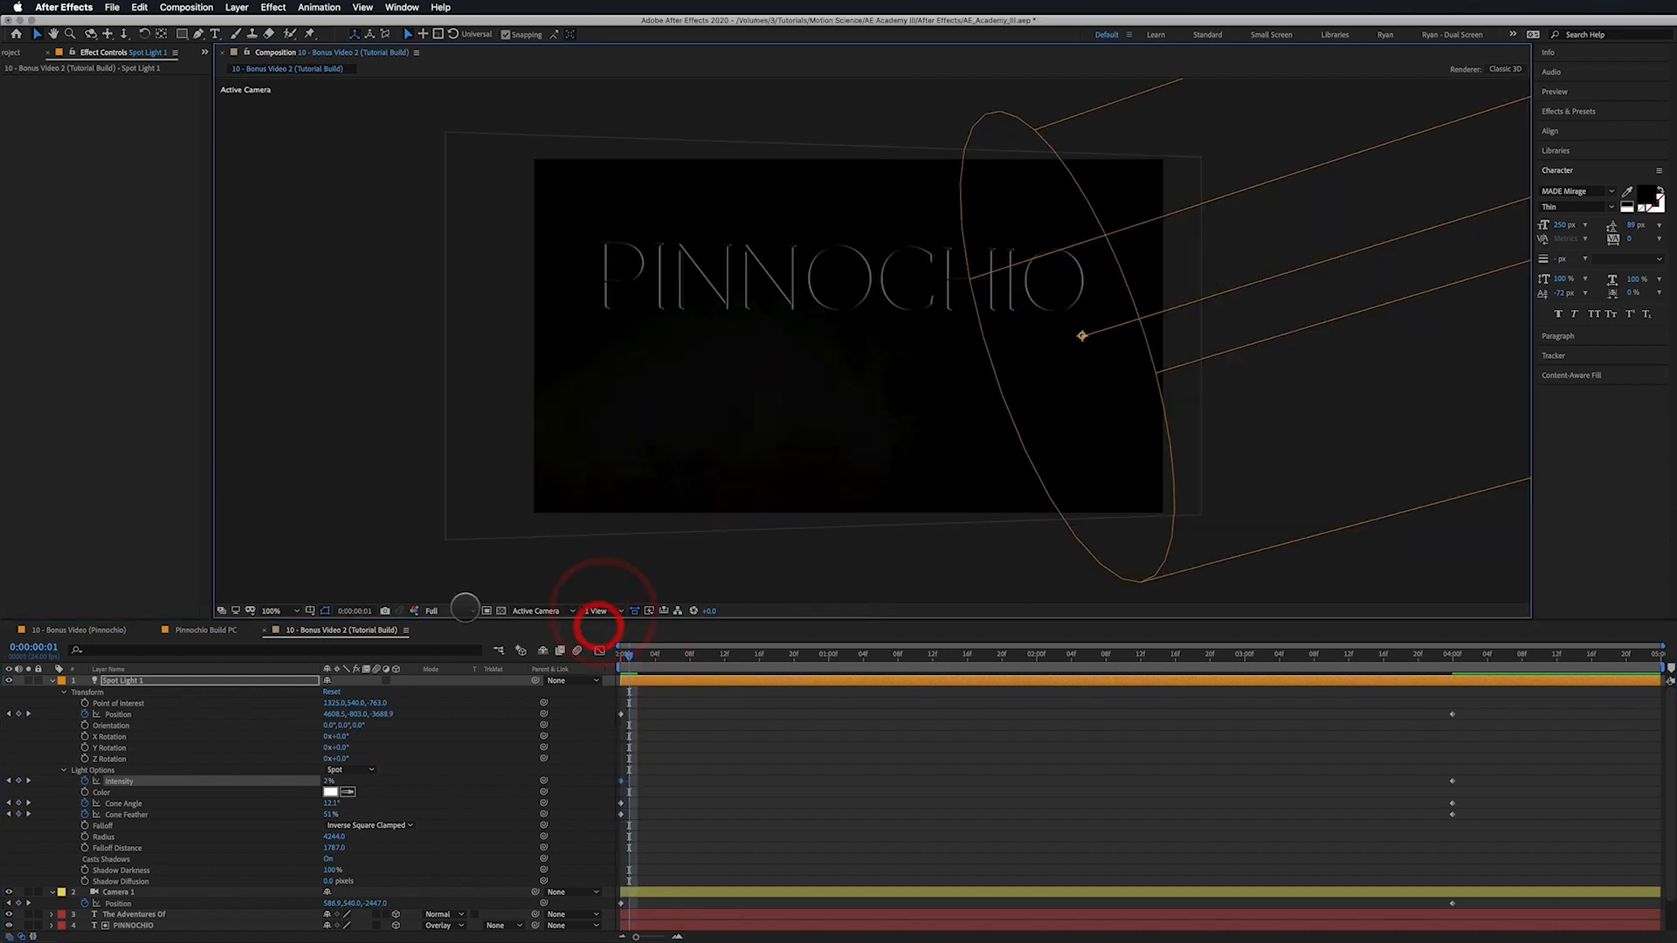
- Set the preview resolution to Half and scrub through the light animation to the 4-second mark
click(464, 610)
click(457, 655)
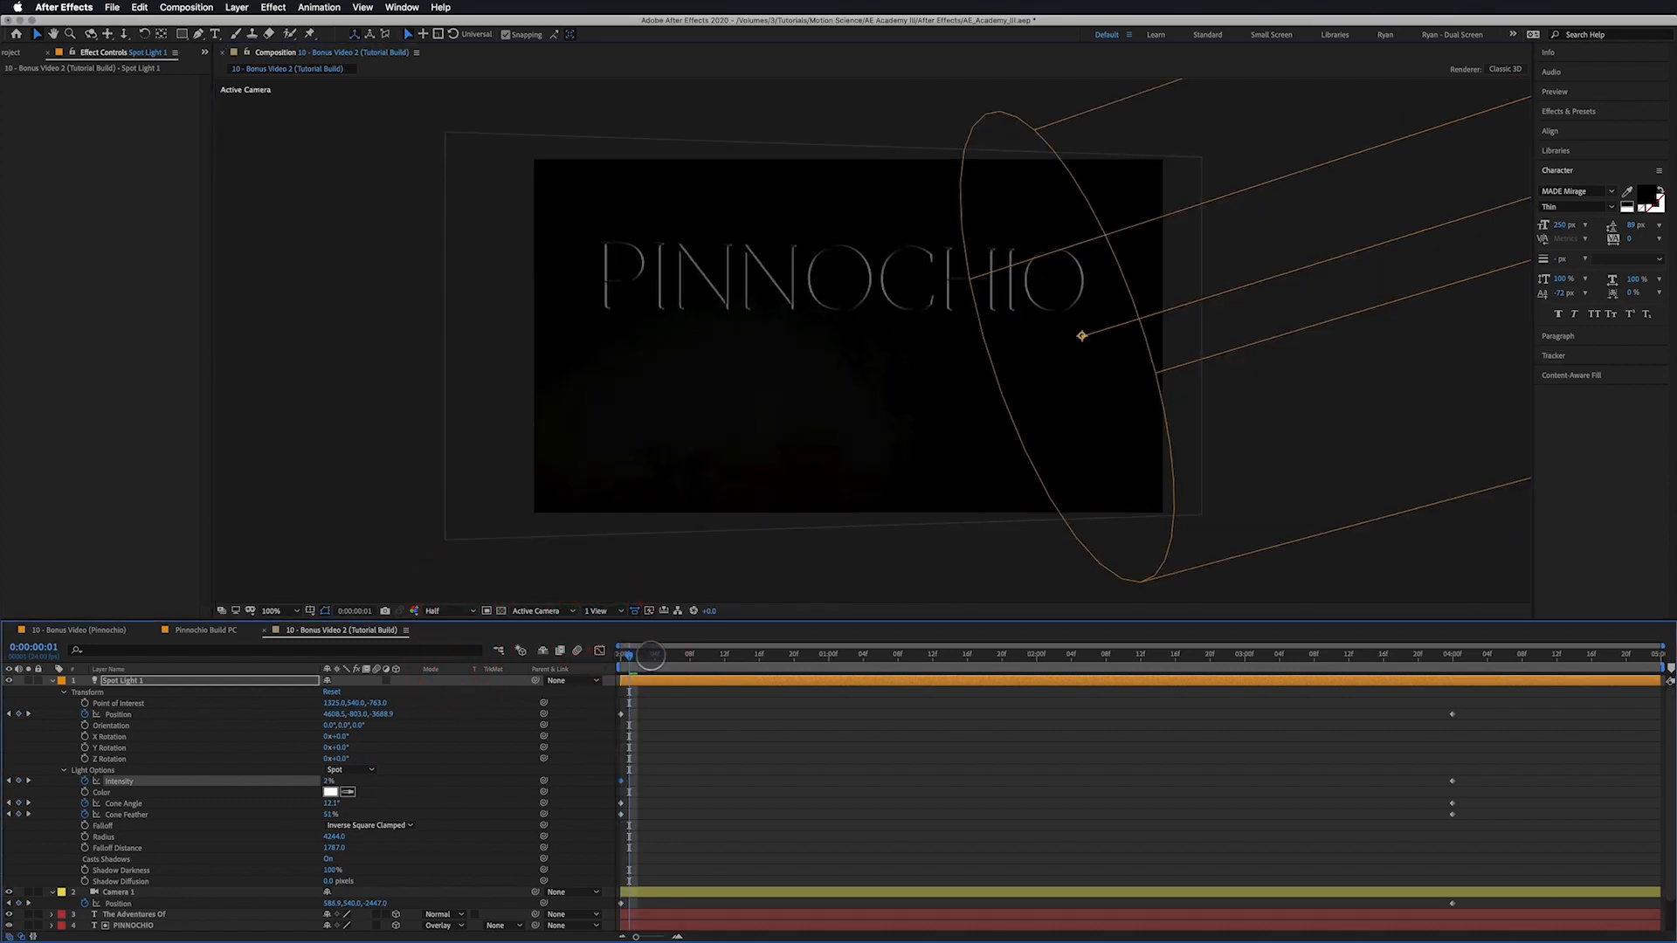
drag(650, 655, 976, 729)
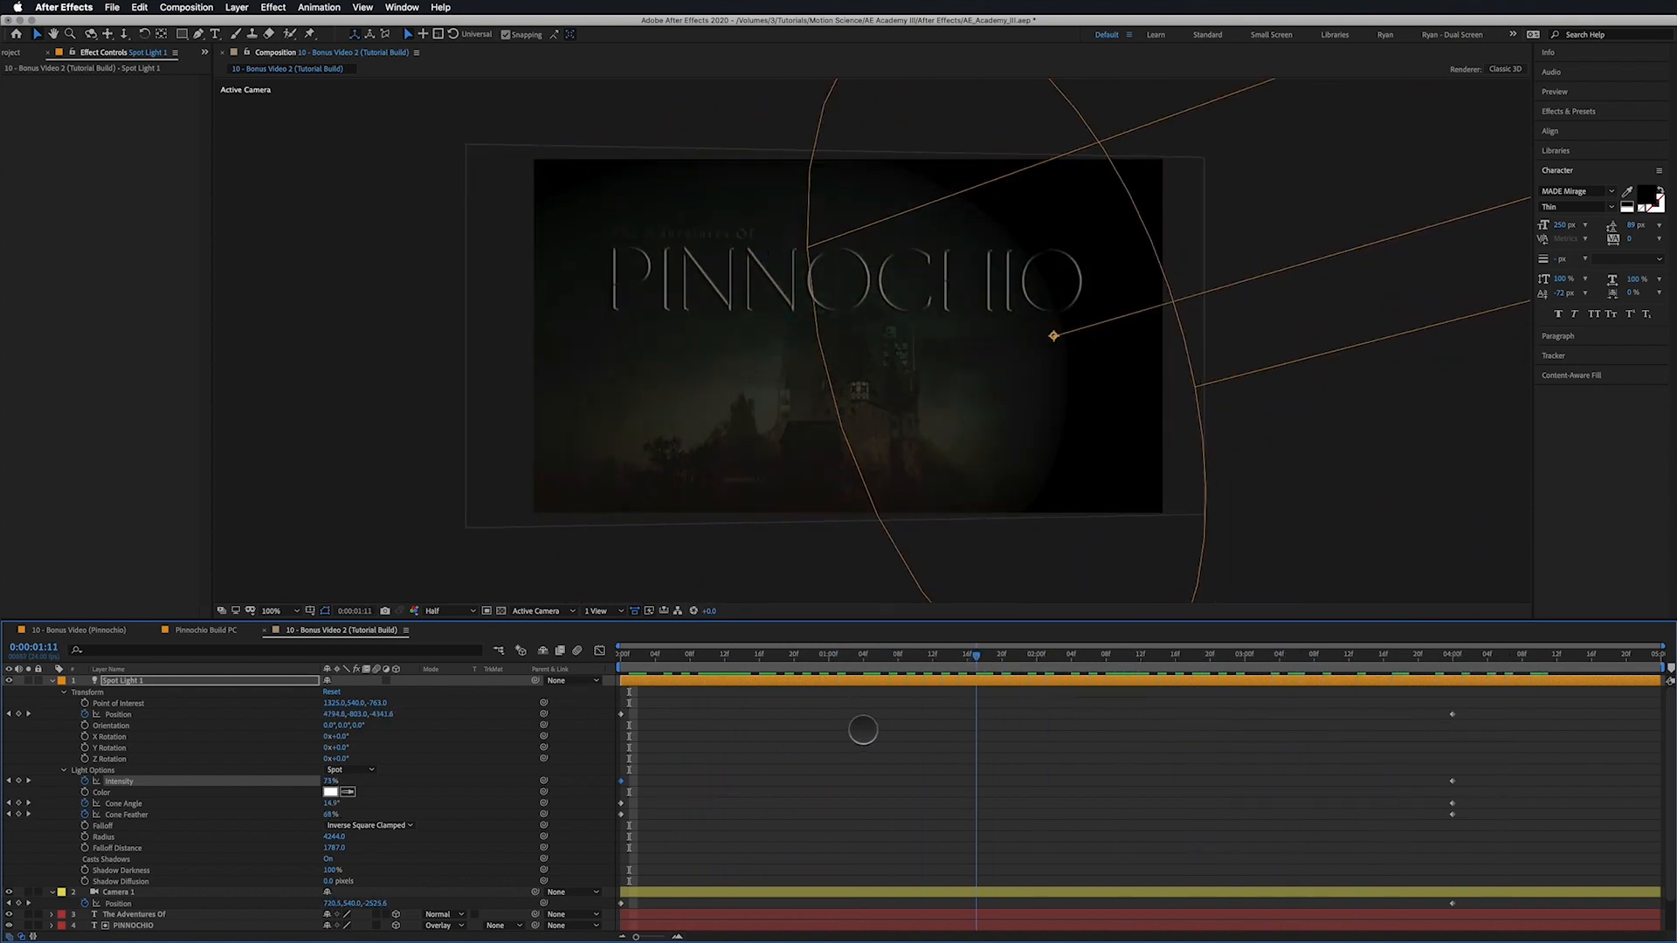
drag(862, 729, 1454, 794)
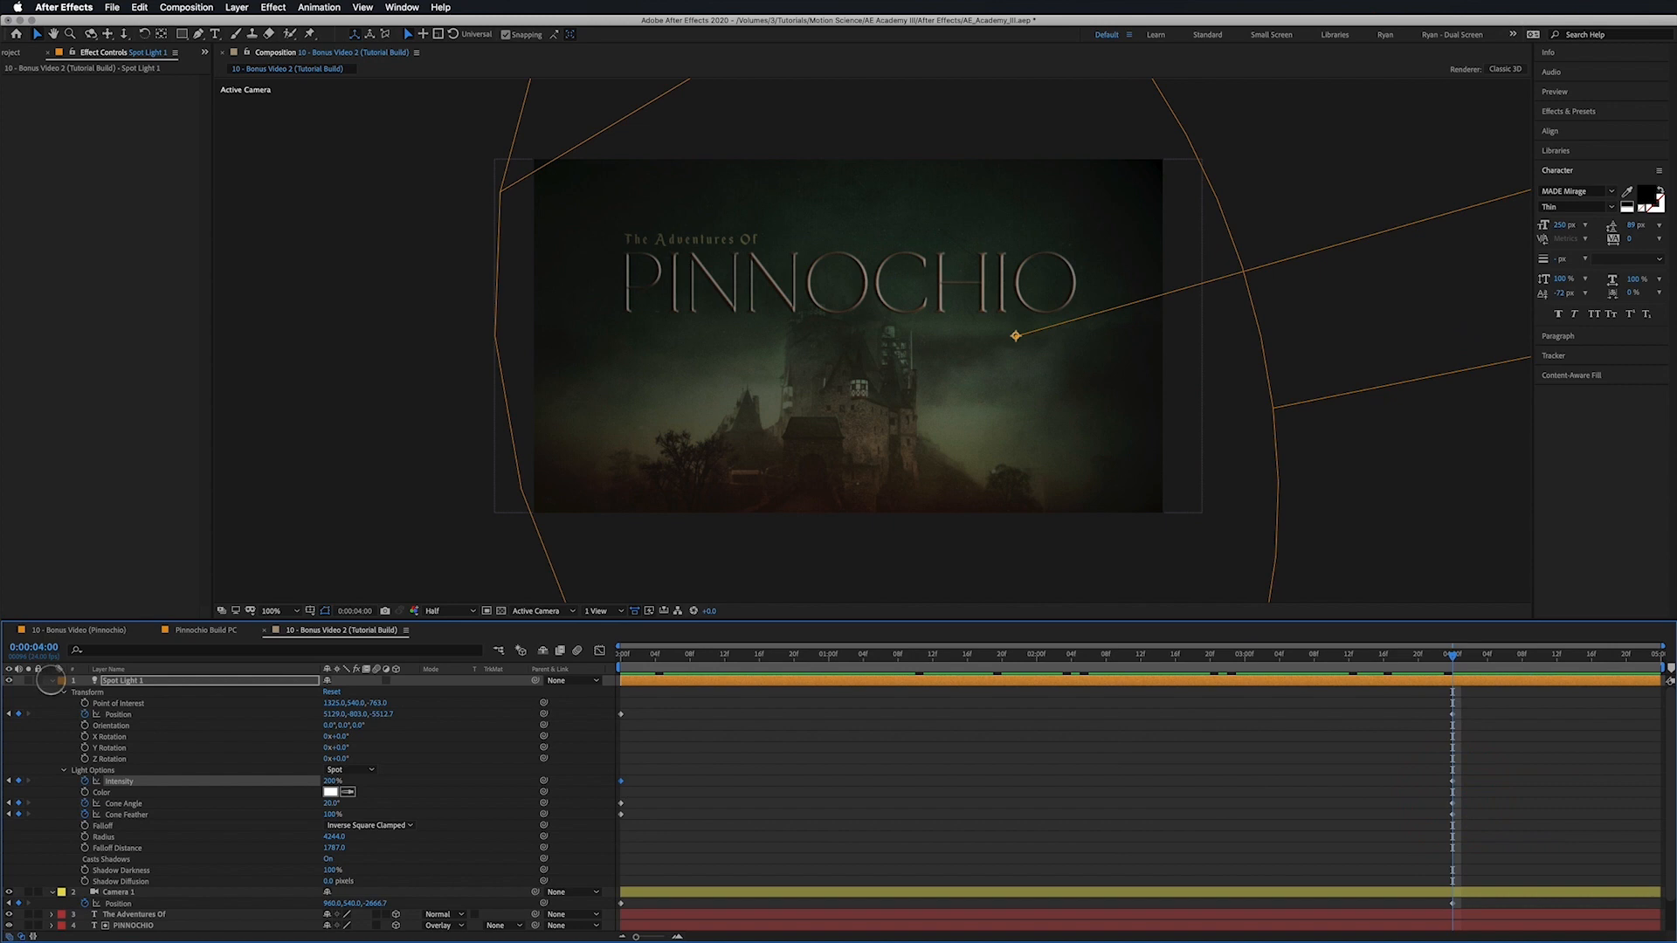
- Add Position keyframes to The Adventures Of and PINNOCHIO text layers at the 4-second mark
click(52, 680)
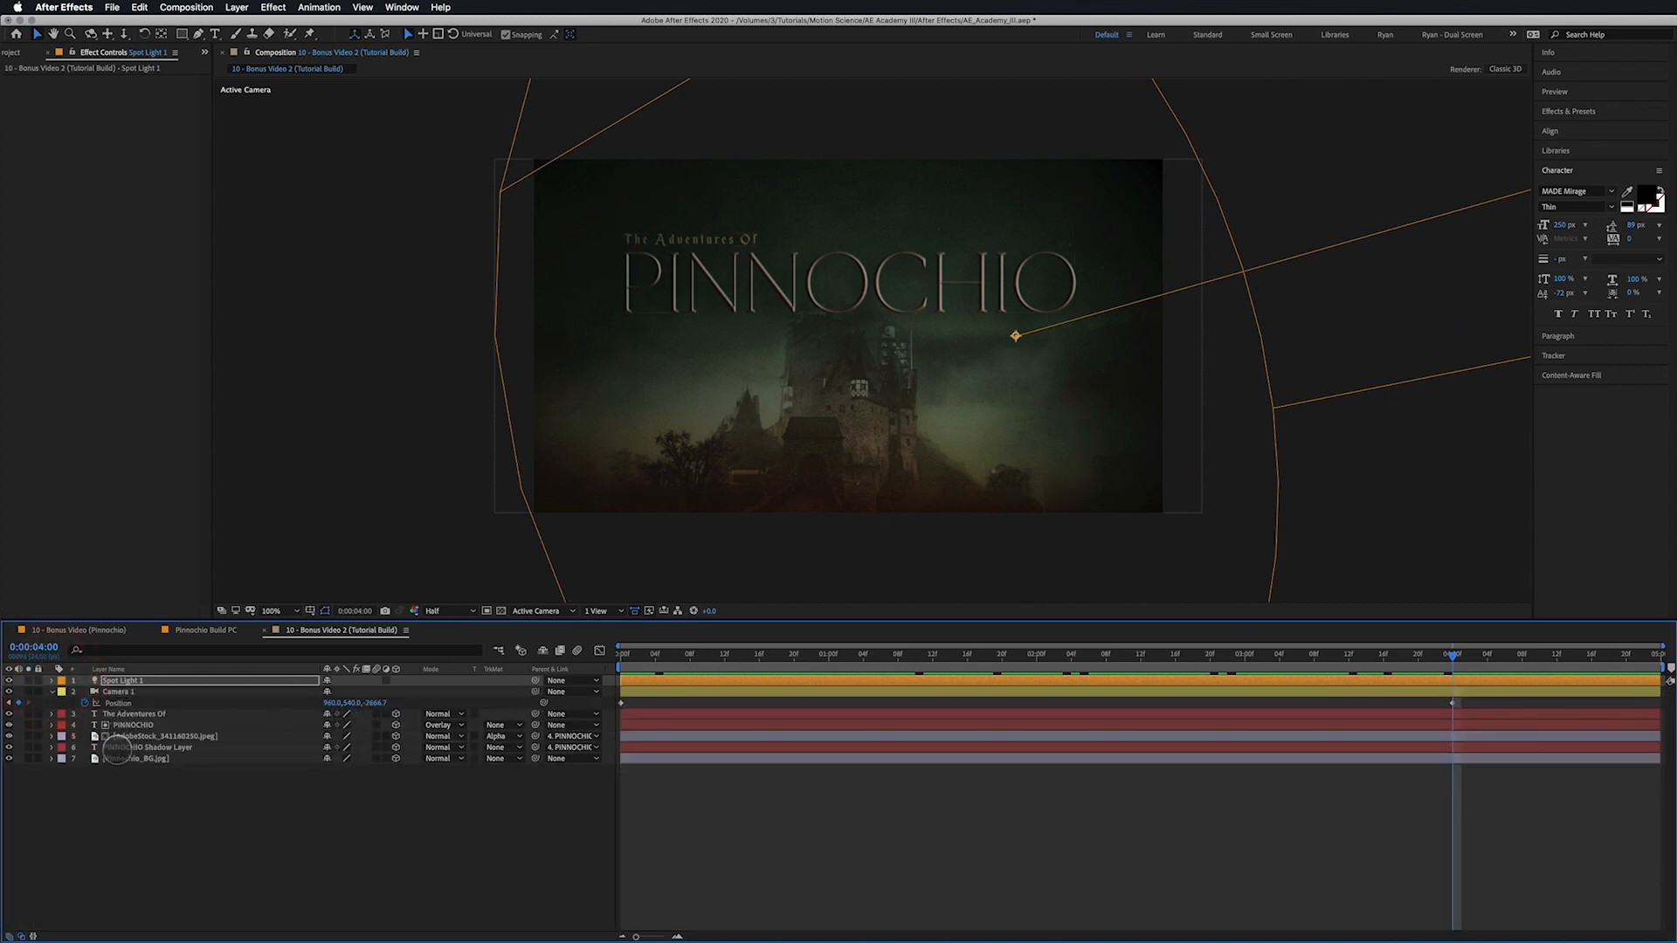
click(122, 725)
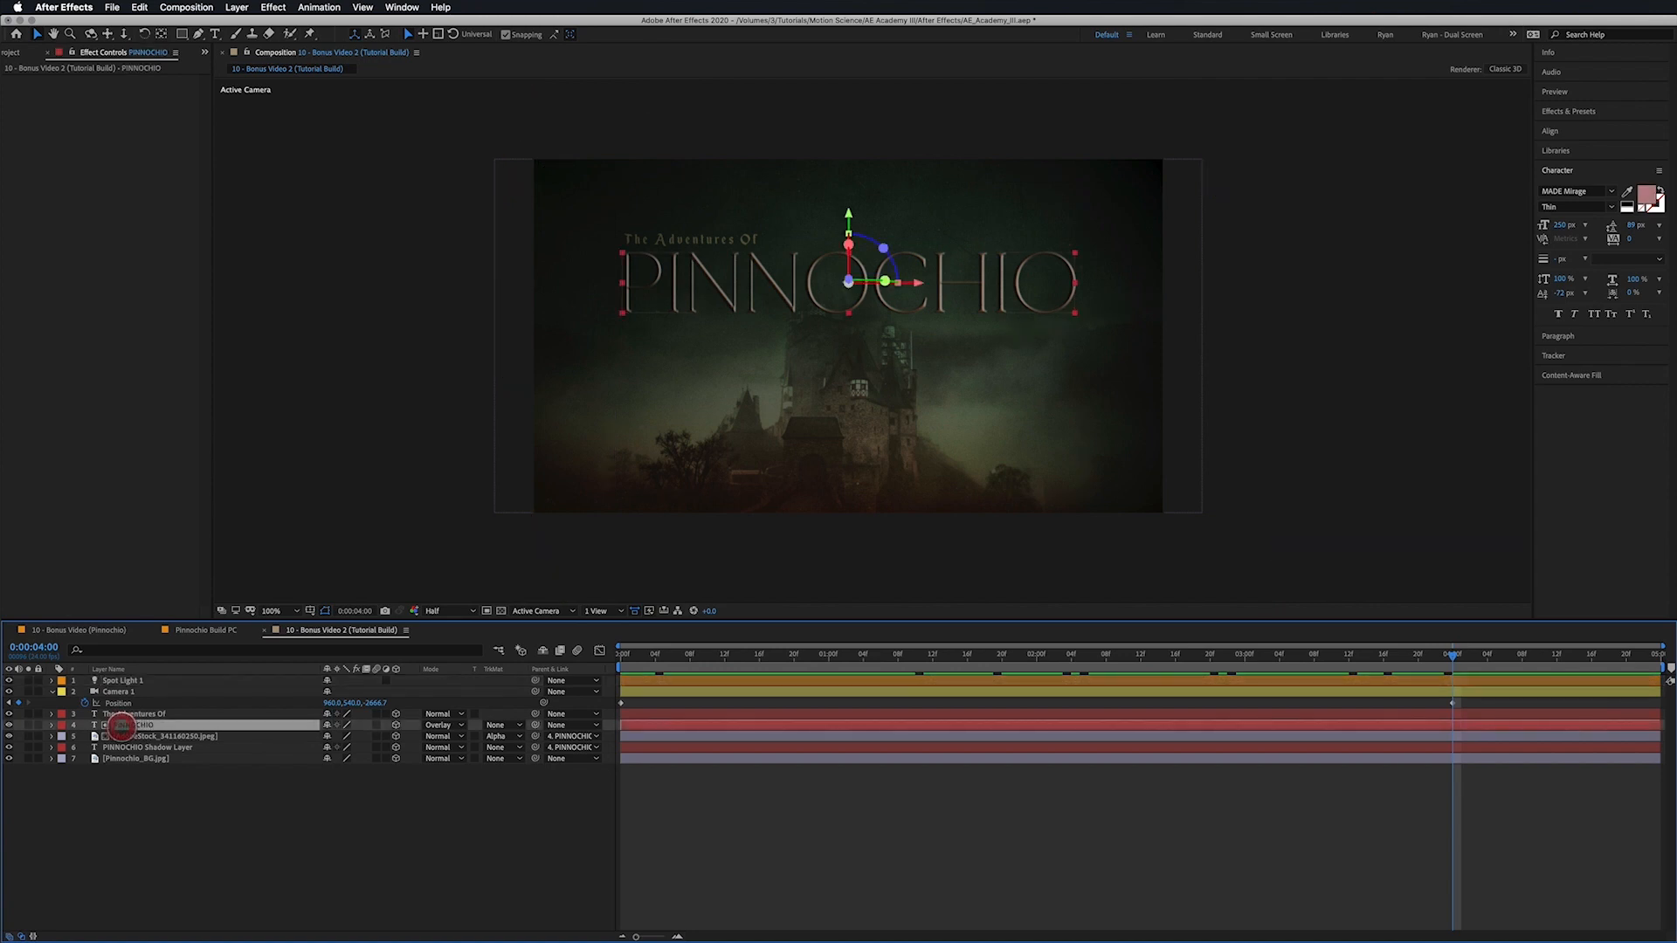
shift+click(124, 713)
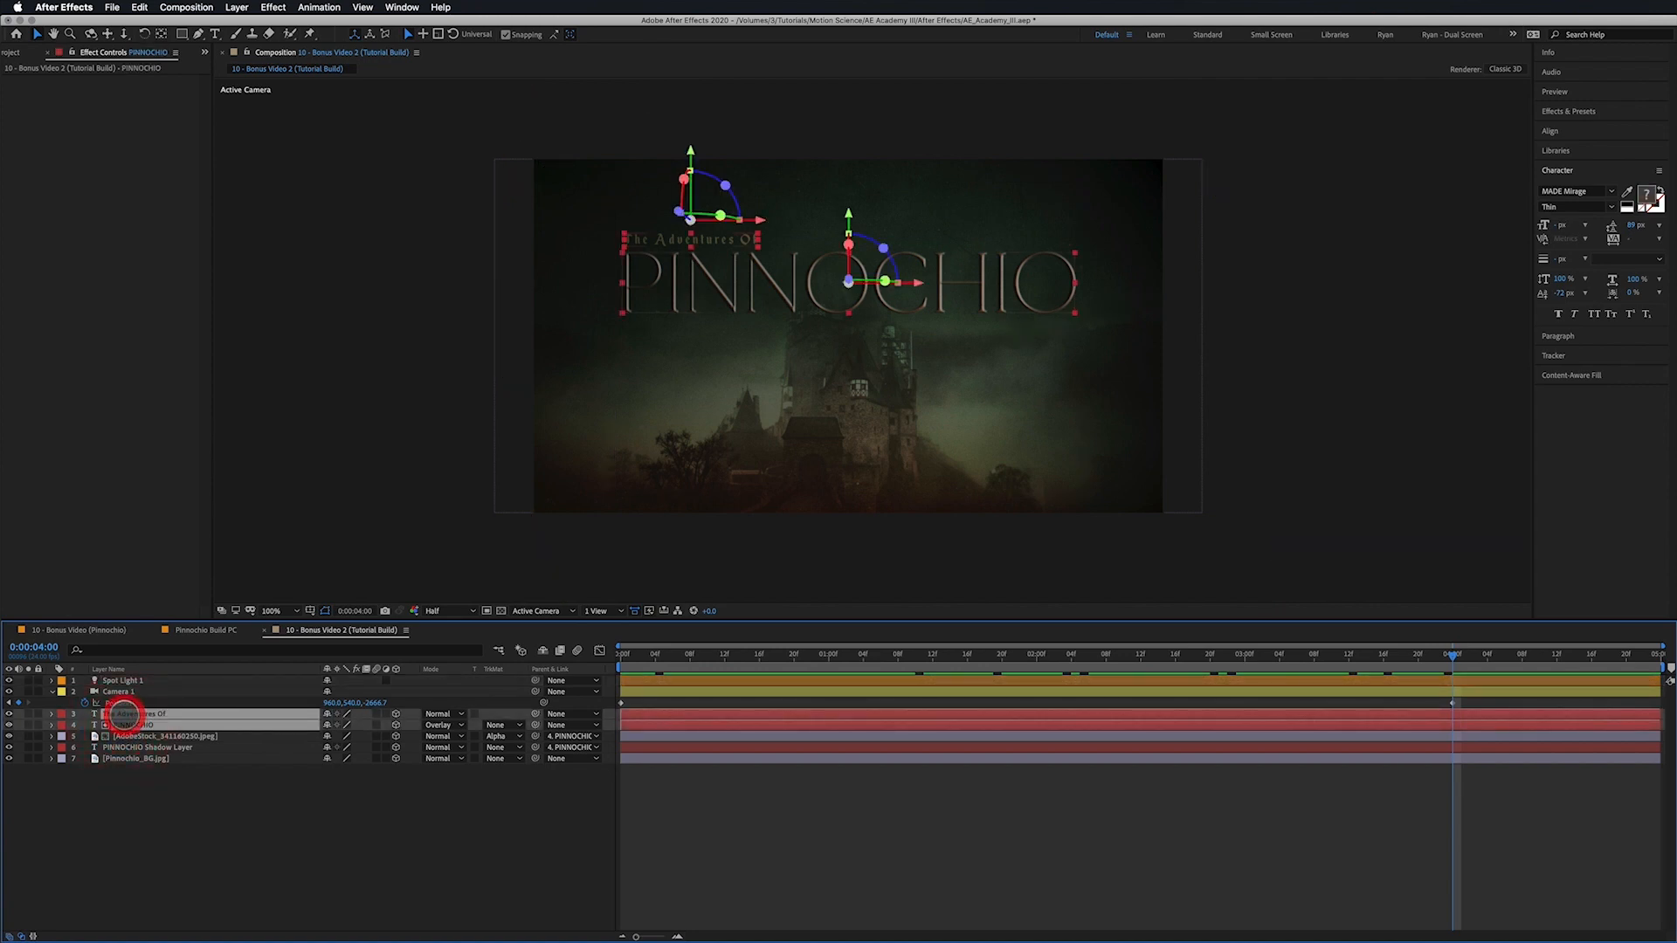
key(p)
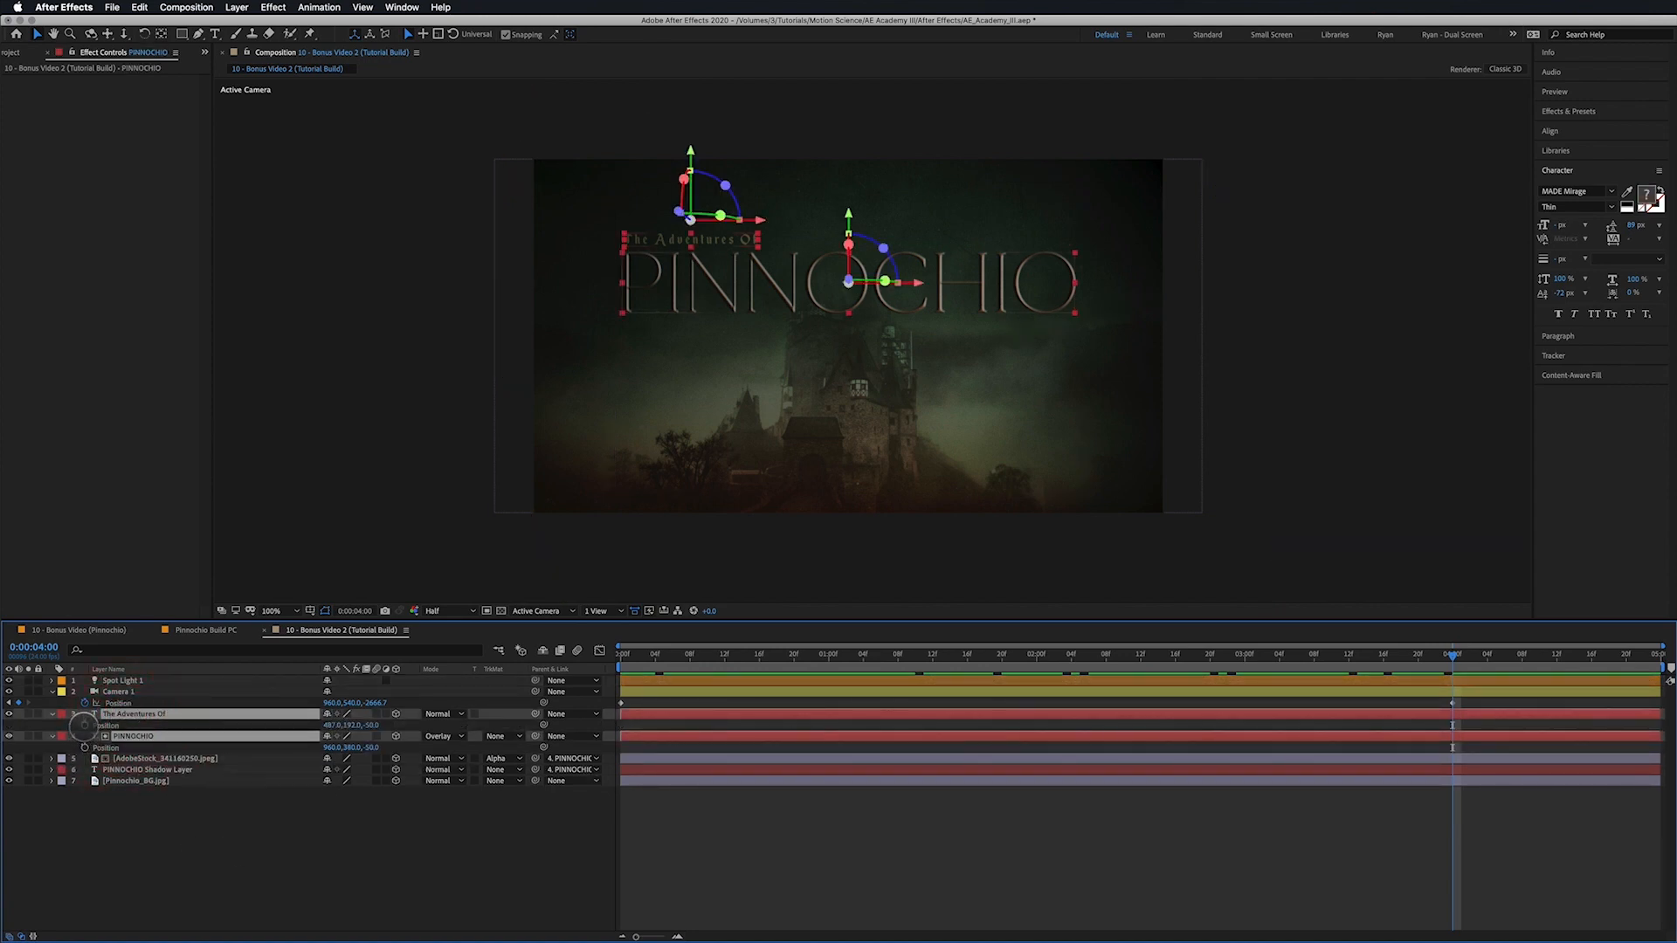
click(84, 725)
click(349, 886)
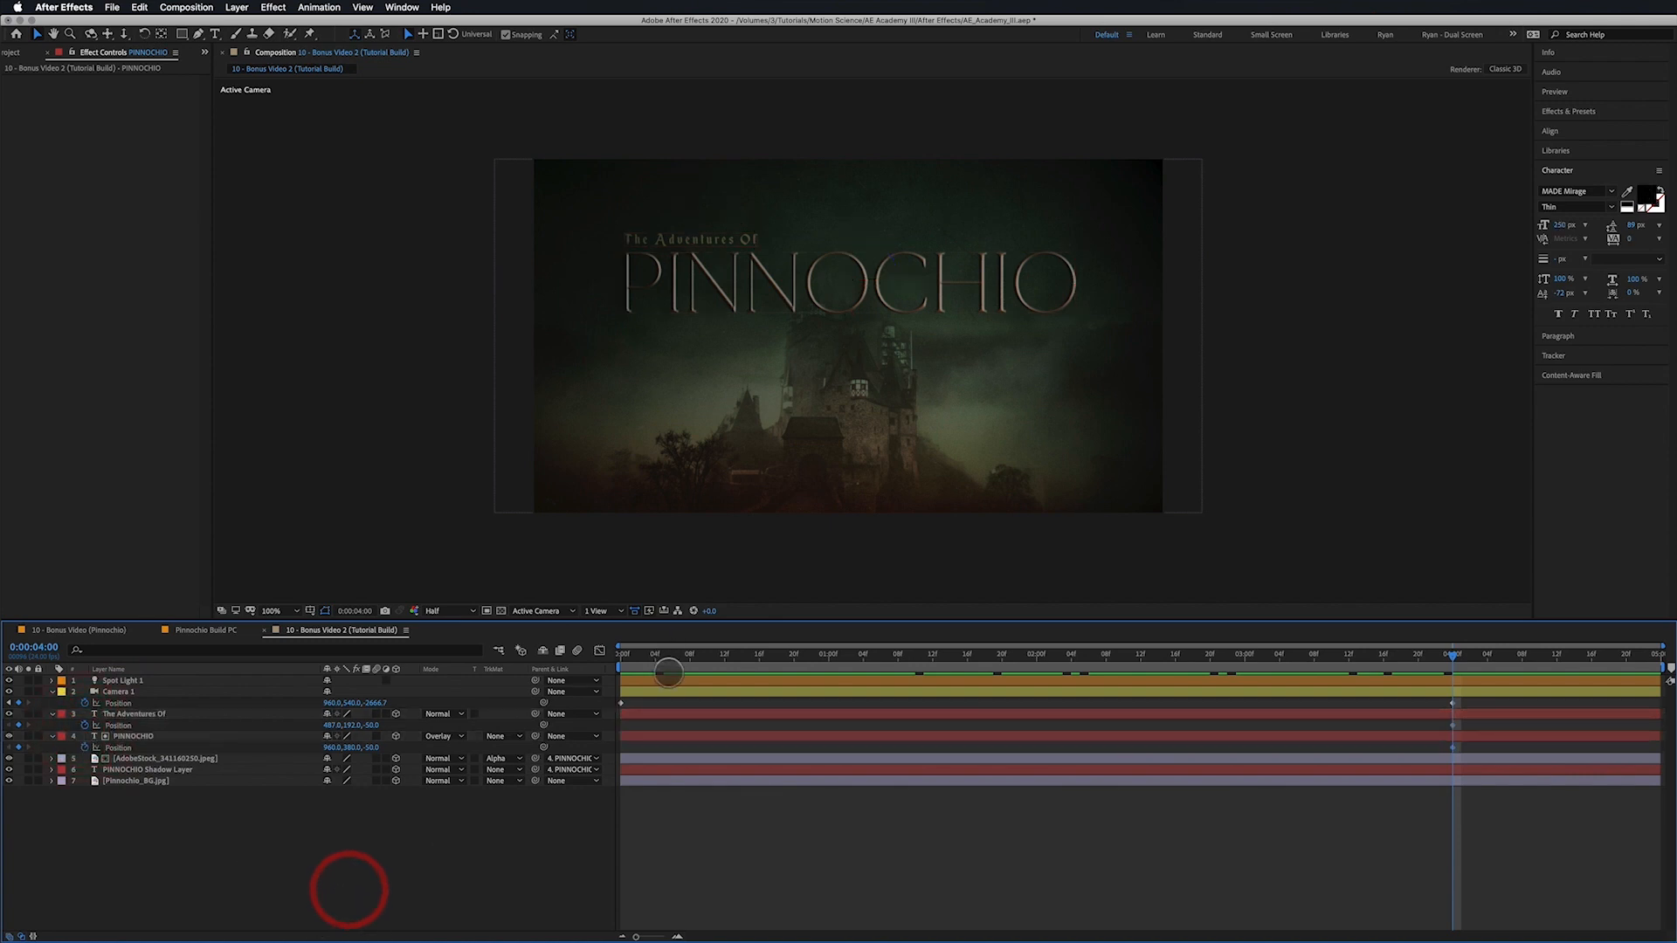
- At the first frame, set the Z position of The Adventures Of layer to -250
key(Home)
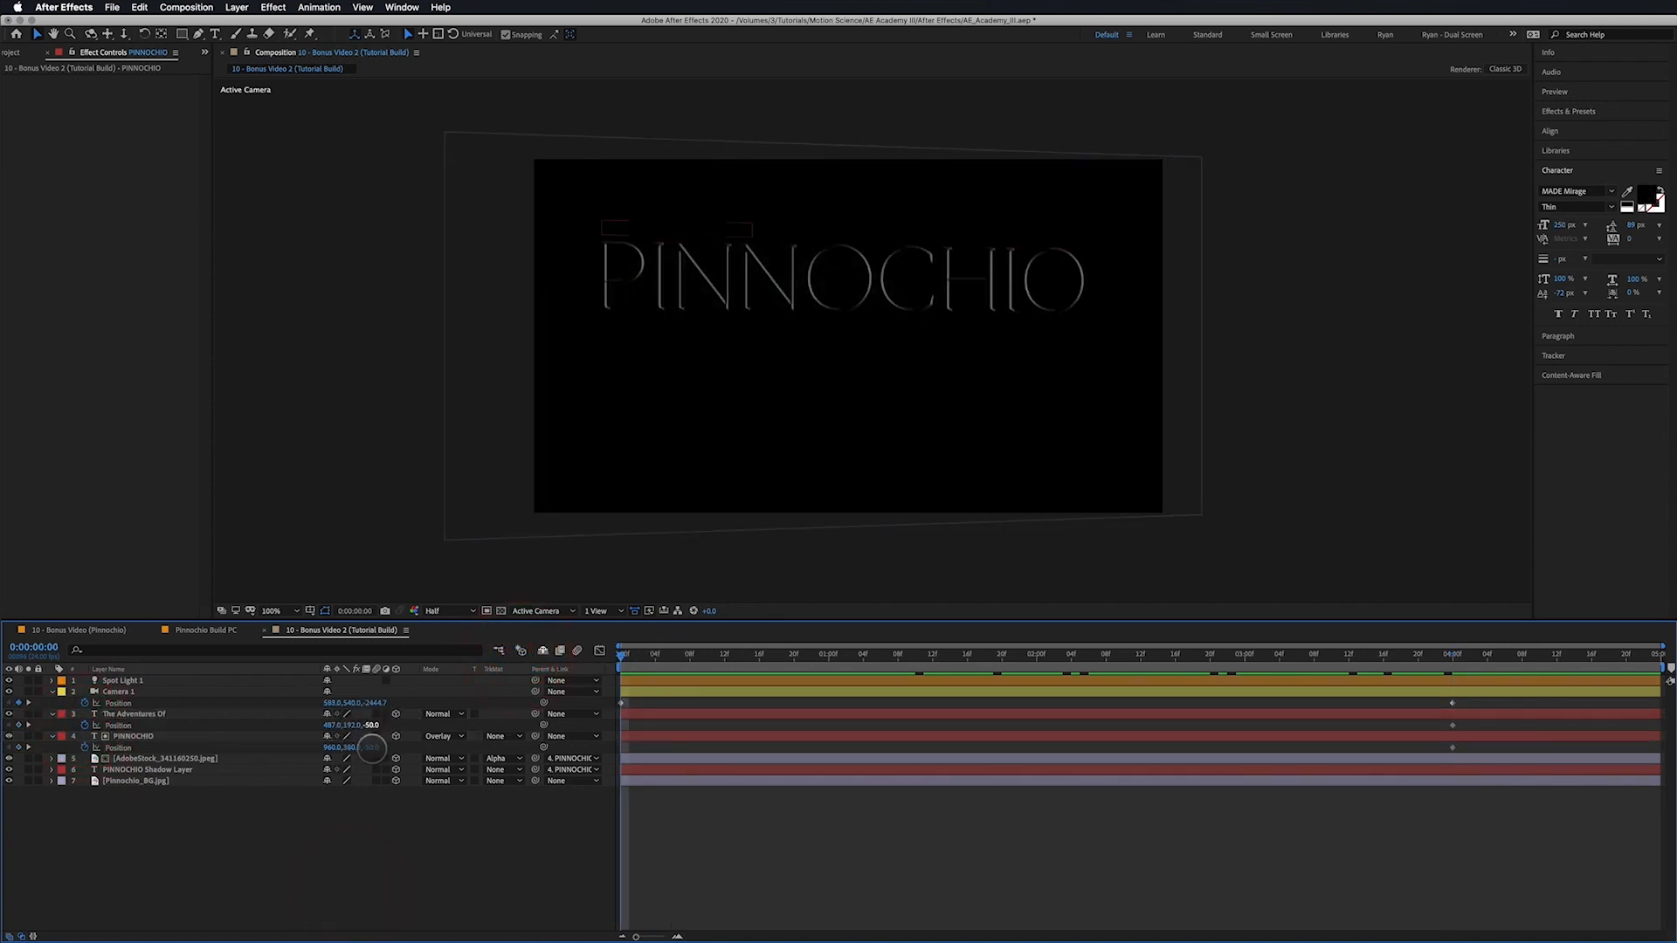
click(370, 725)
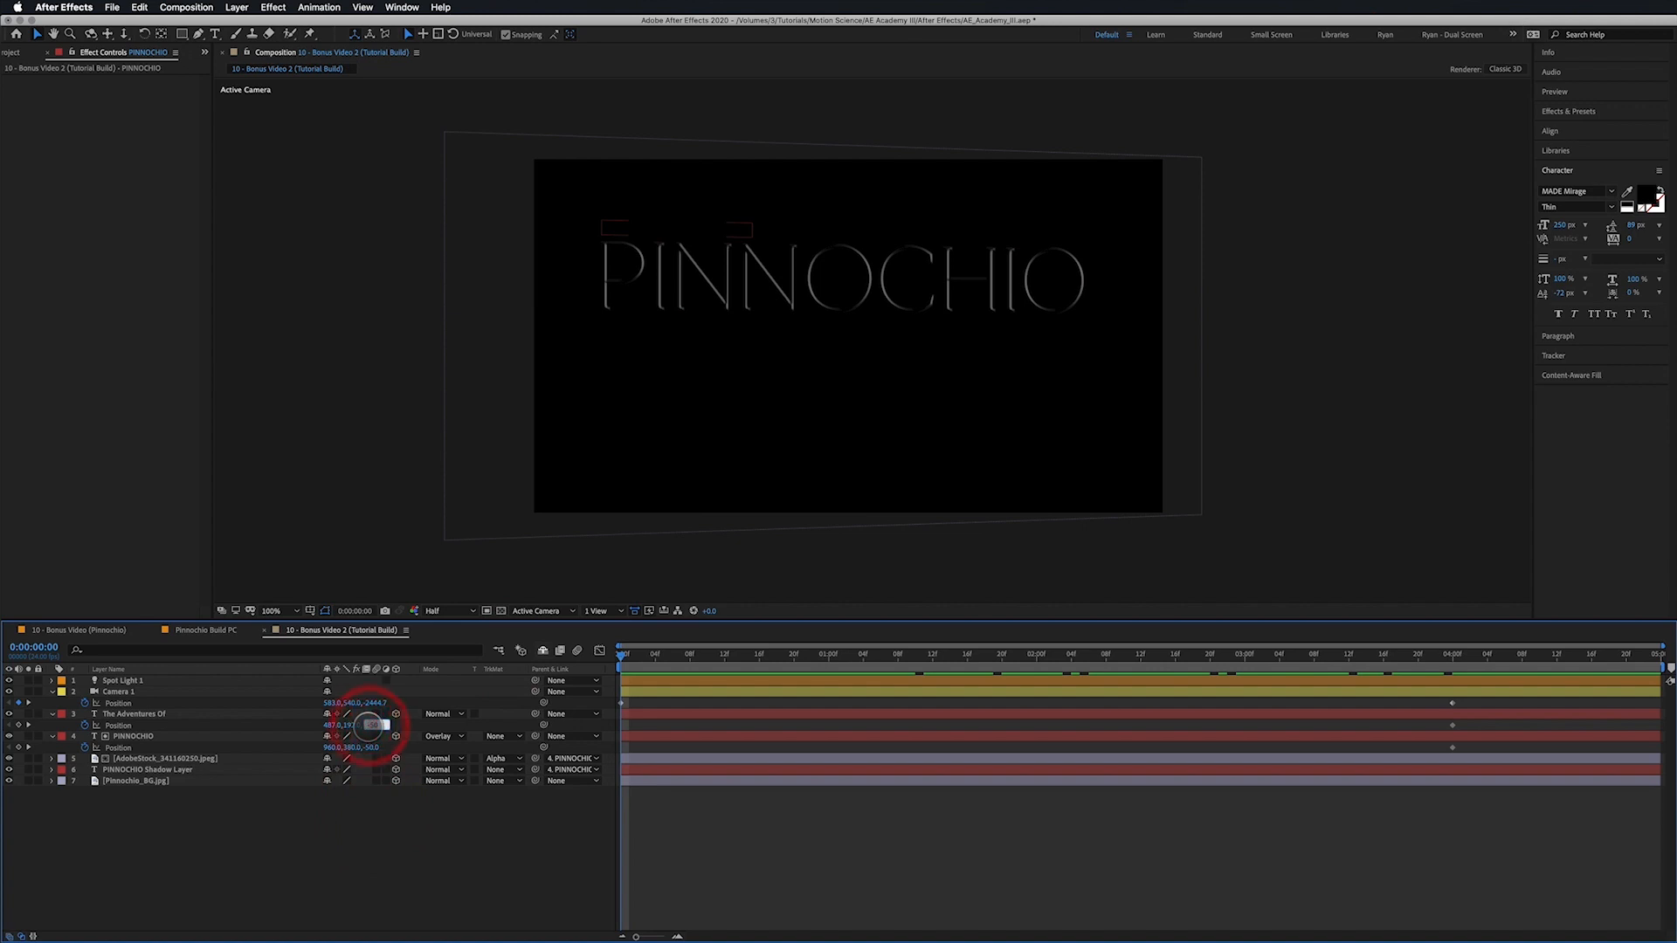
key(Return)
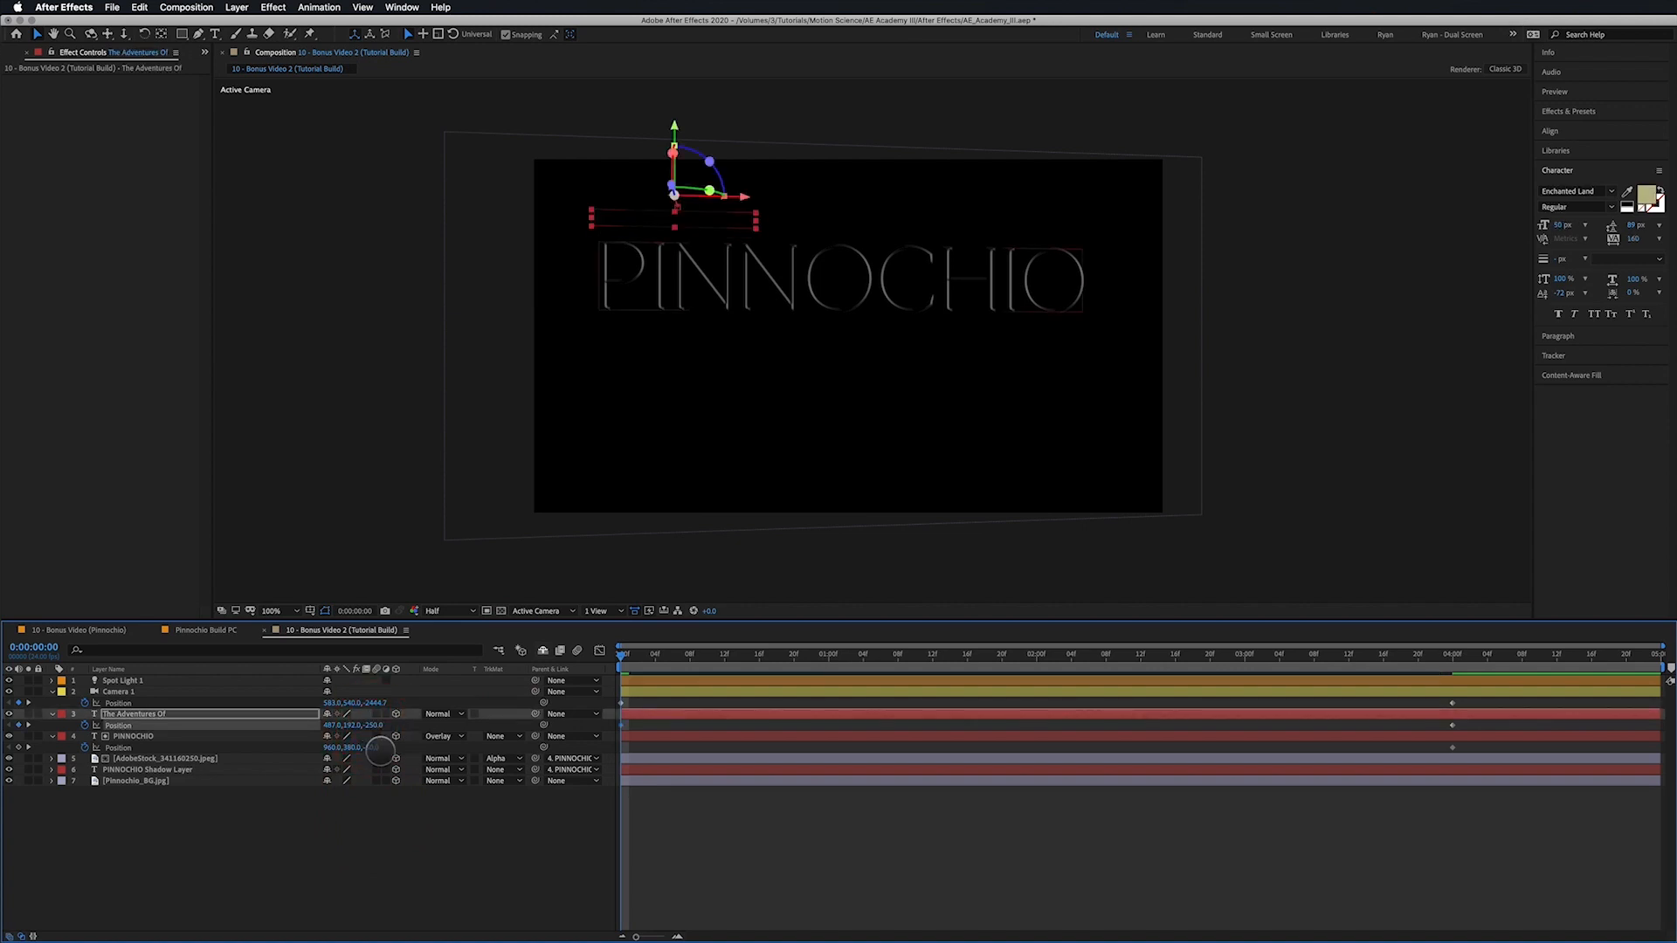
- Try a first-frame Z position of -150 for the PINNOCHIO layer
click(370, 748)
text(-150)
key(Return)
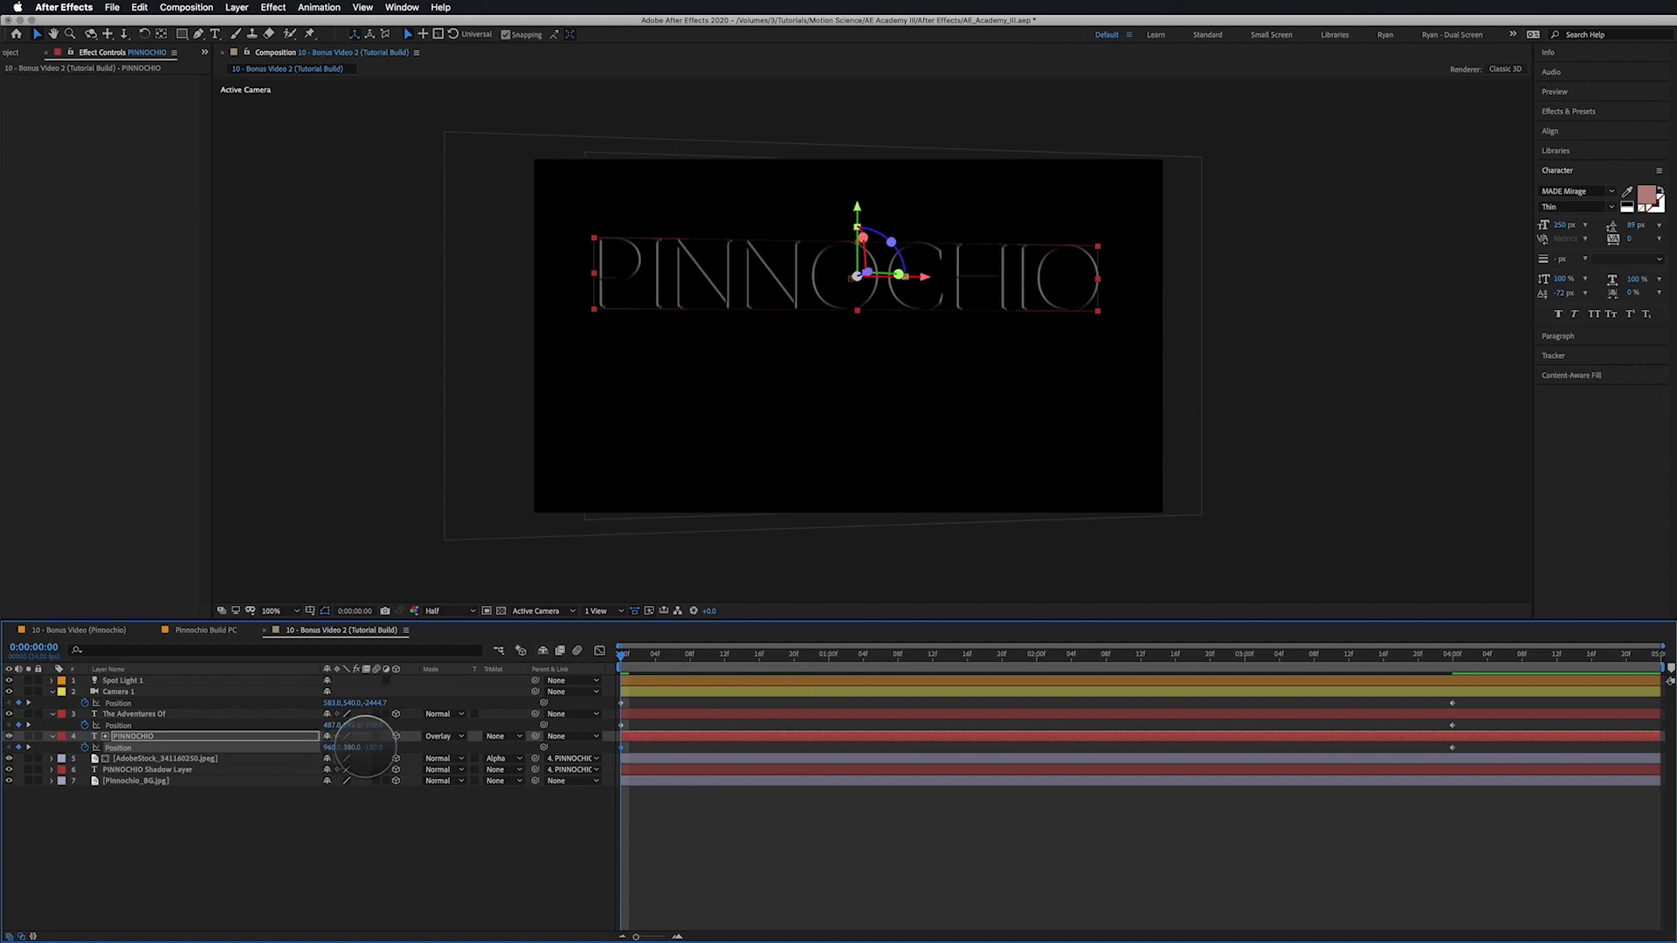
- Set the PINNOCHIO layer's first-frame Z position to -125 and preview the animation
click(372, 748)
text(-125)
key(Return)
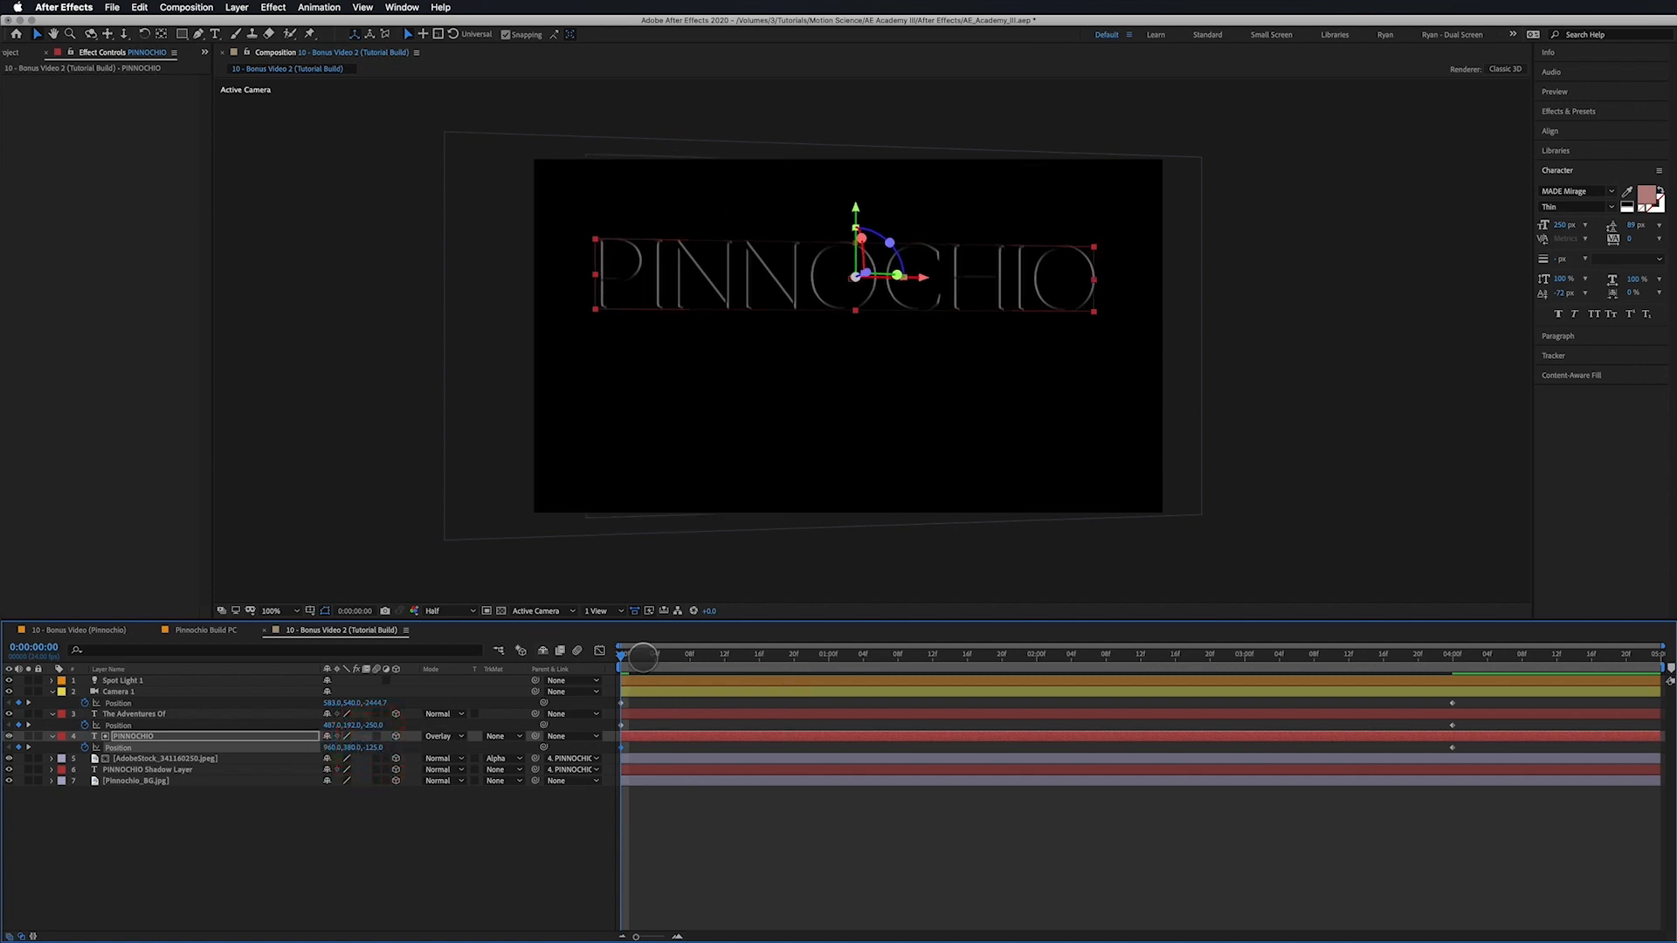
key(space)
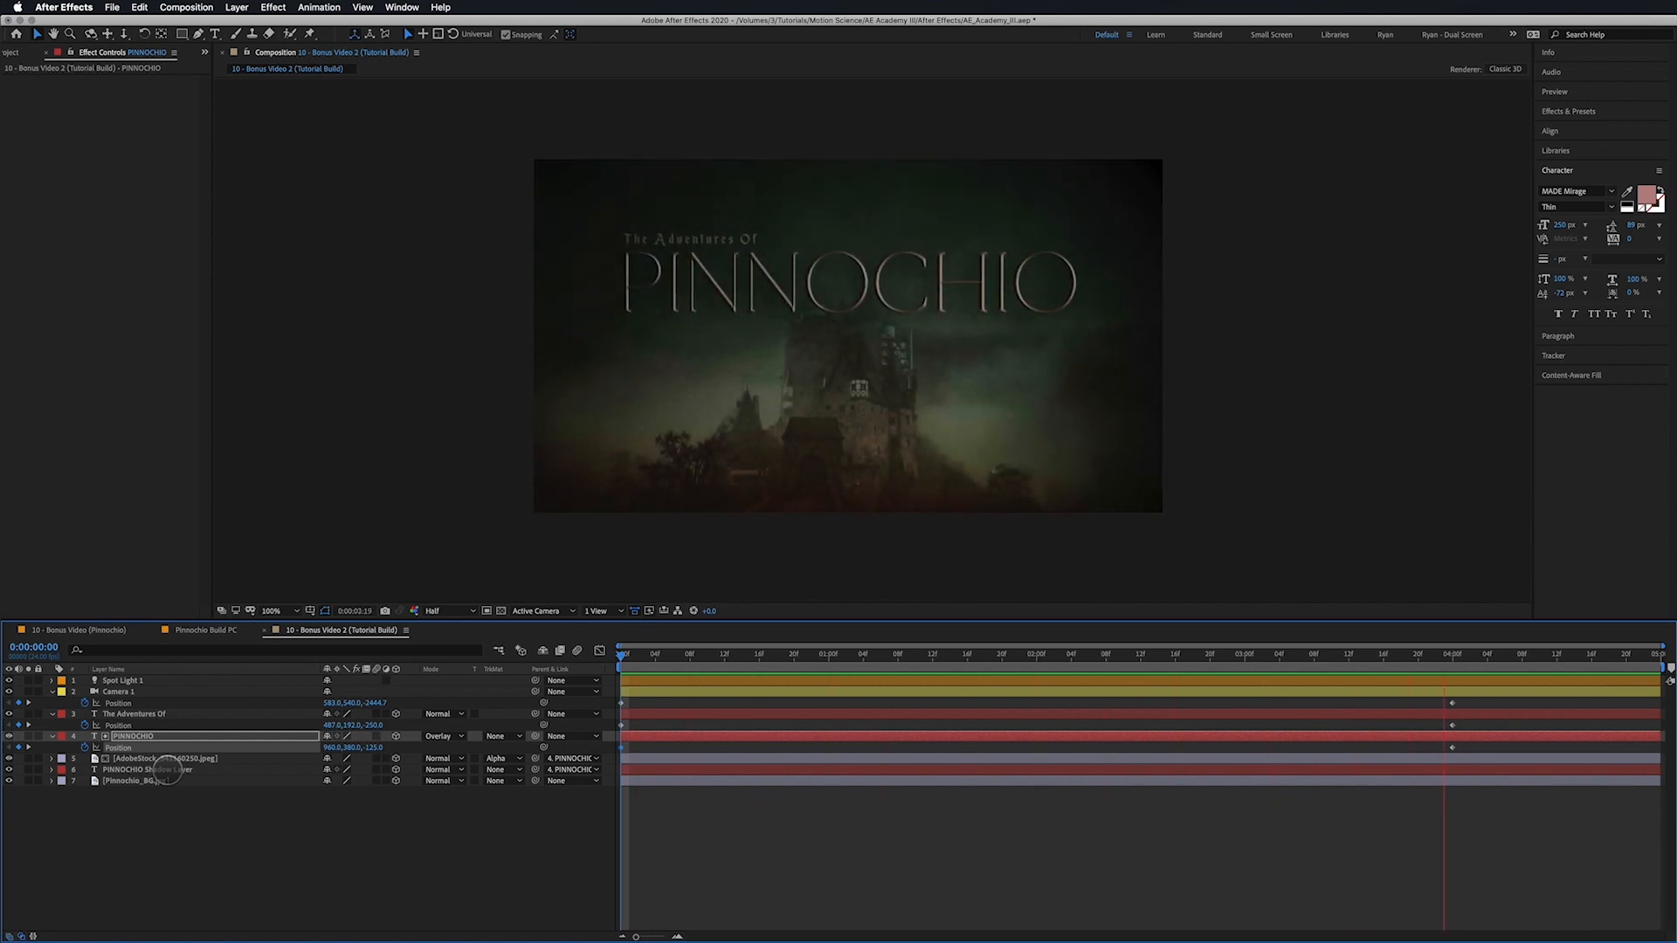
key(space)
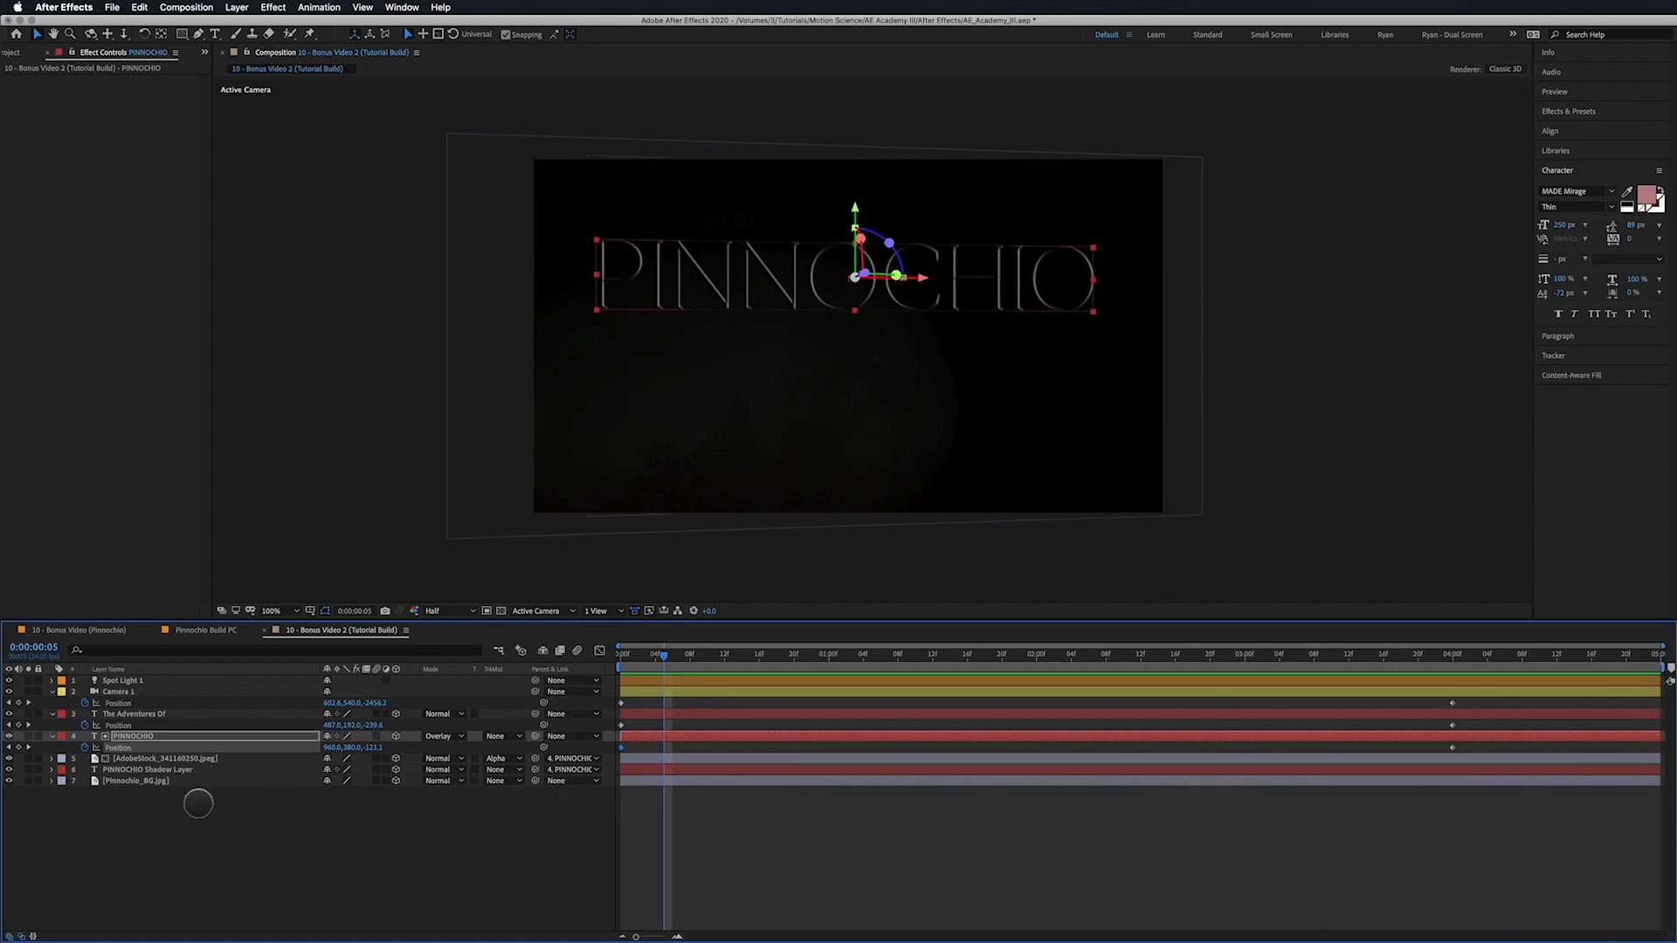
- Add a keyframe for the Bevel and Emboss Highlight Opacity of the PINNOCHIO layer and place it at the 2-second mark
click(135, 736)
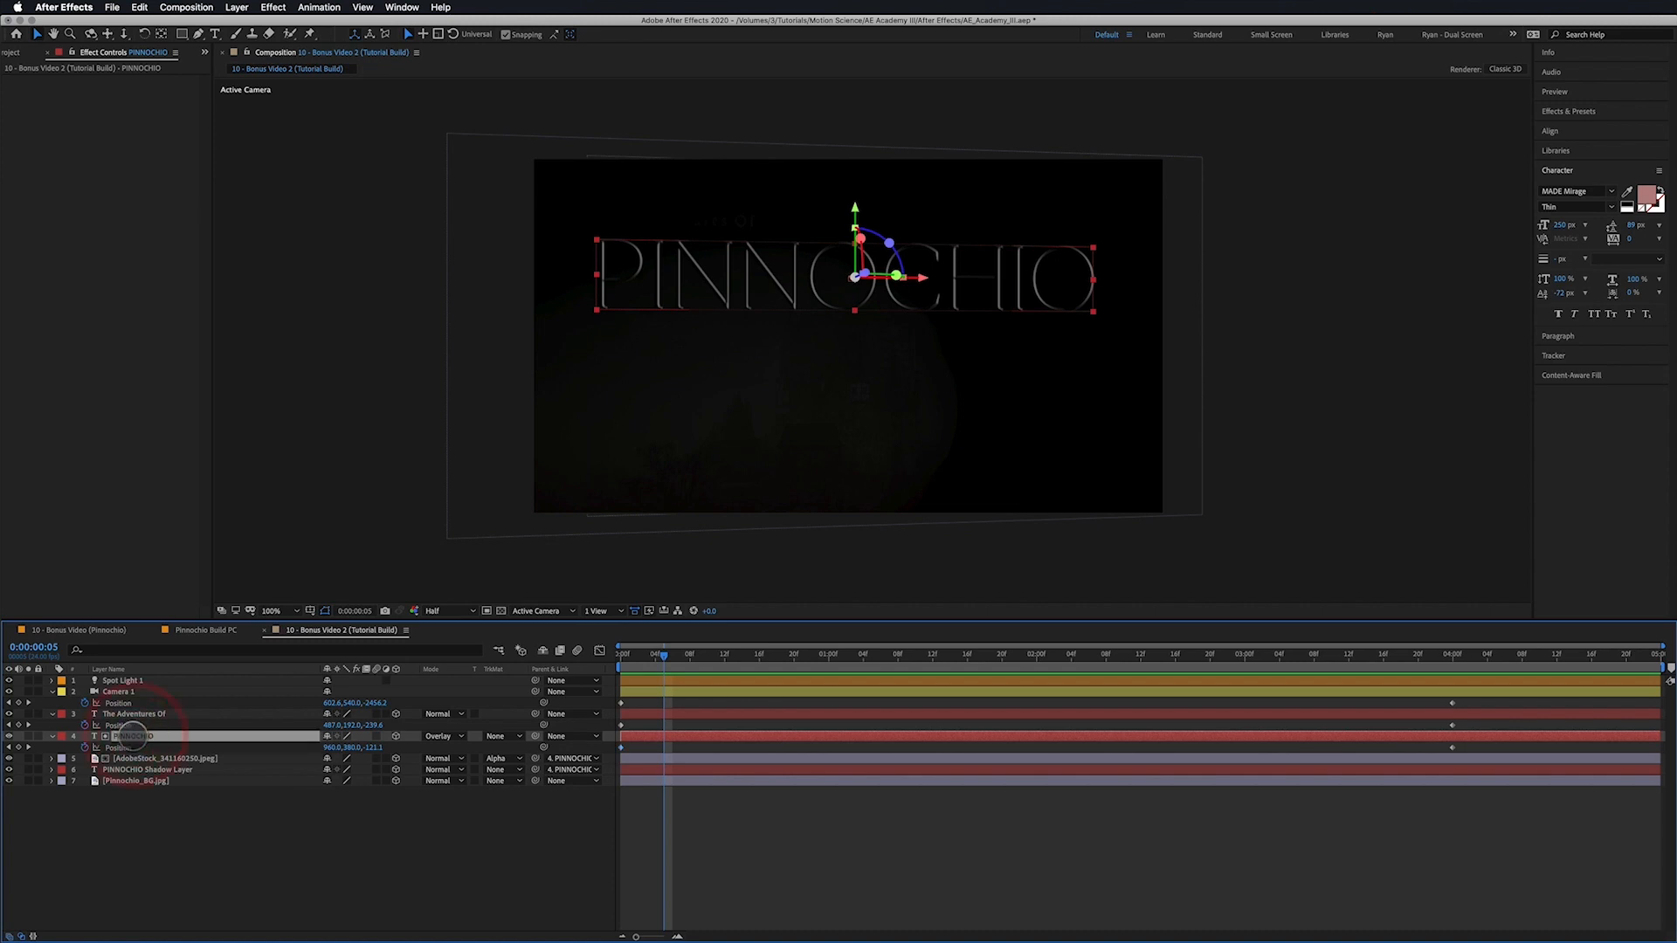
key(a)
key(a)
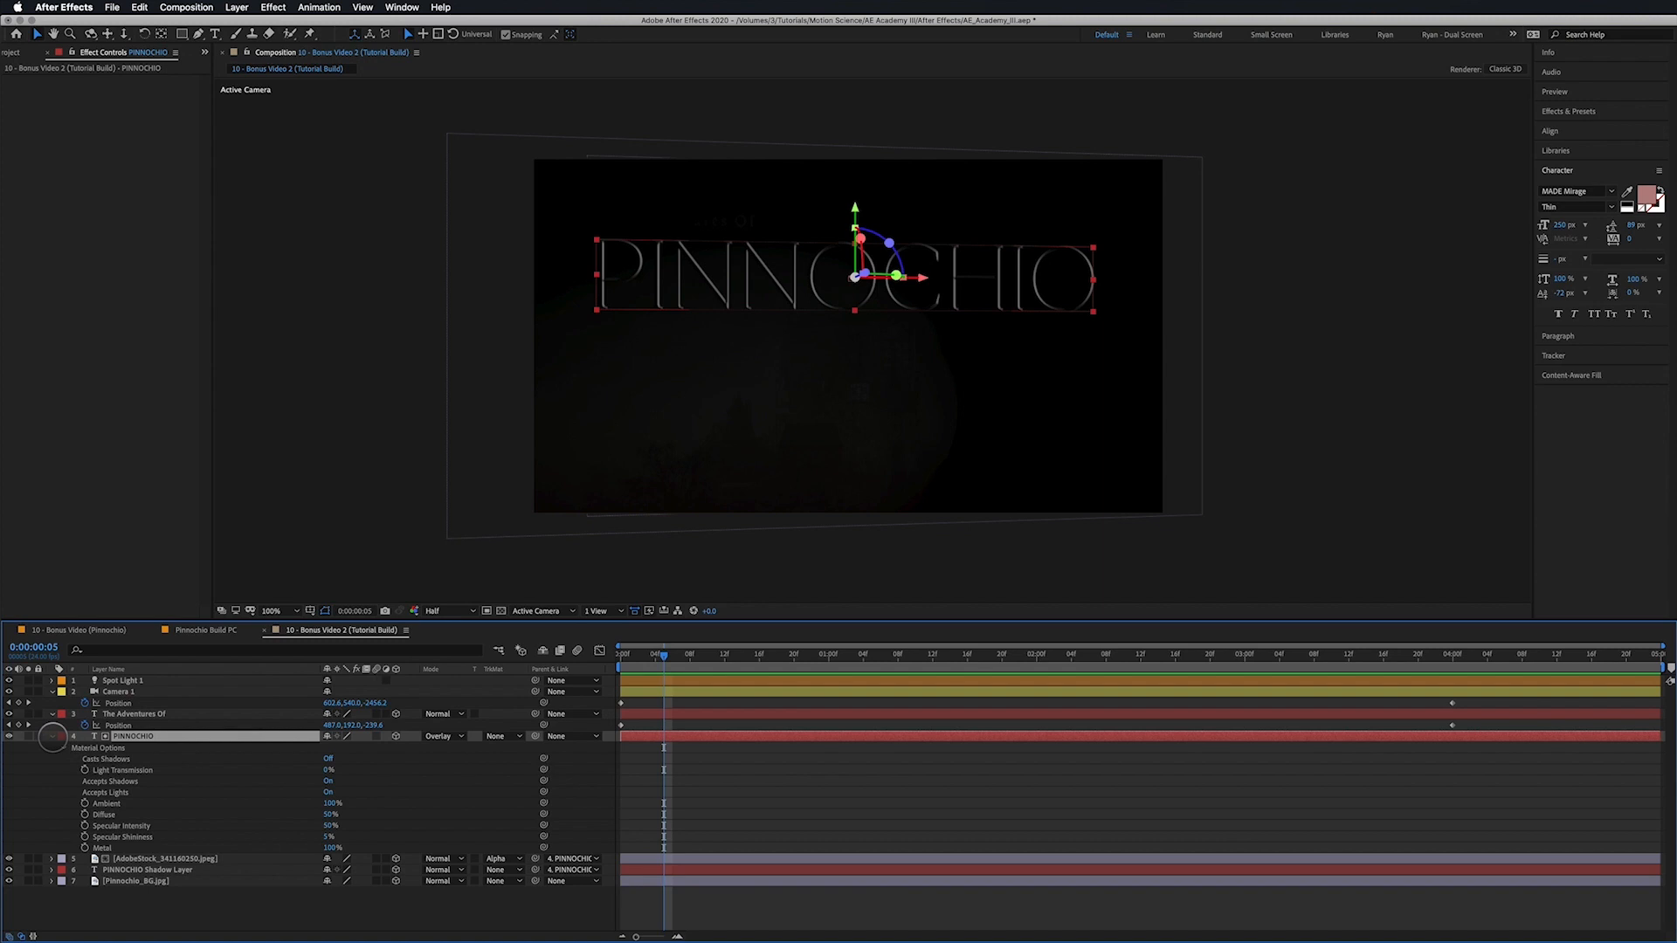
key(u)
key(u)
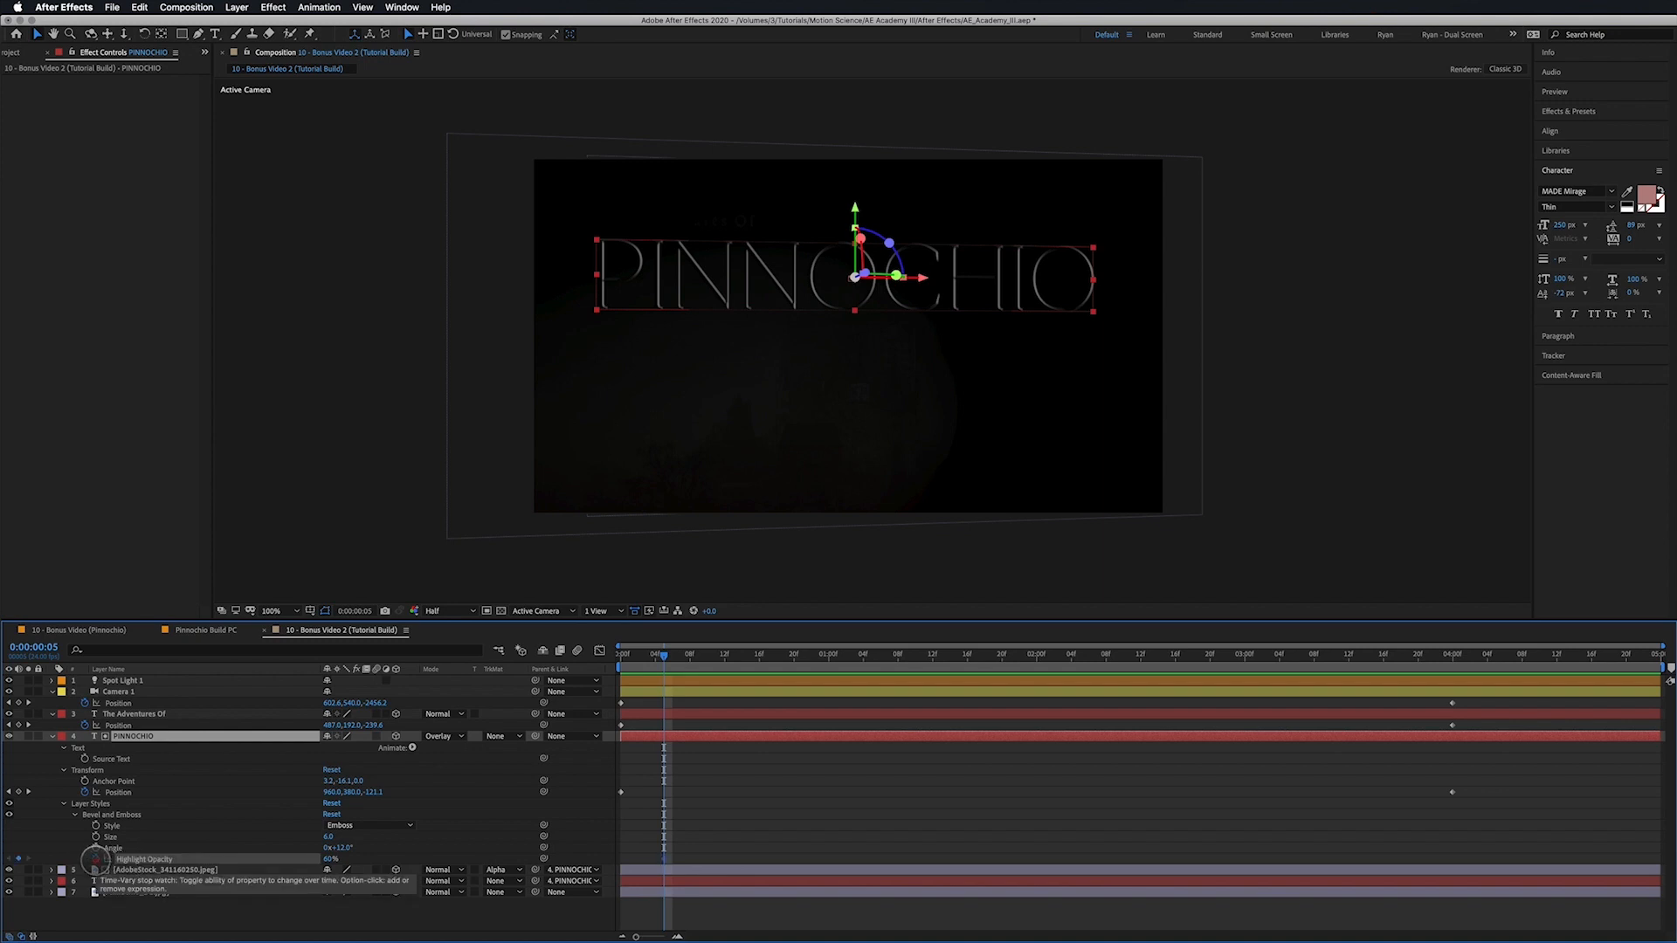
click(96, 858)
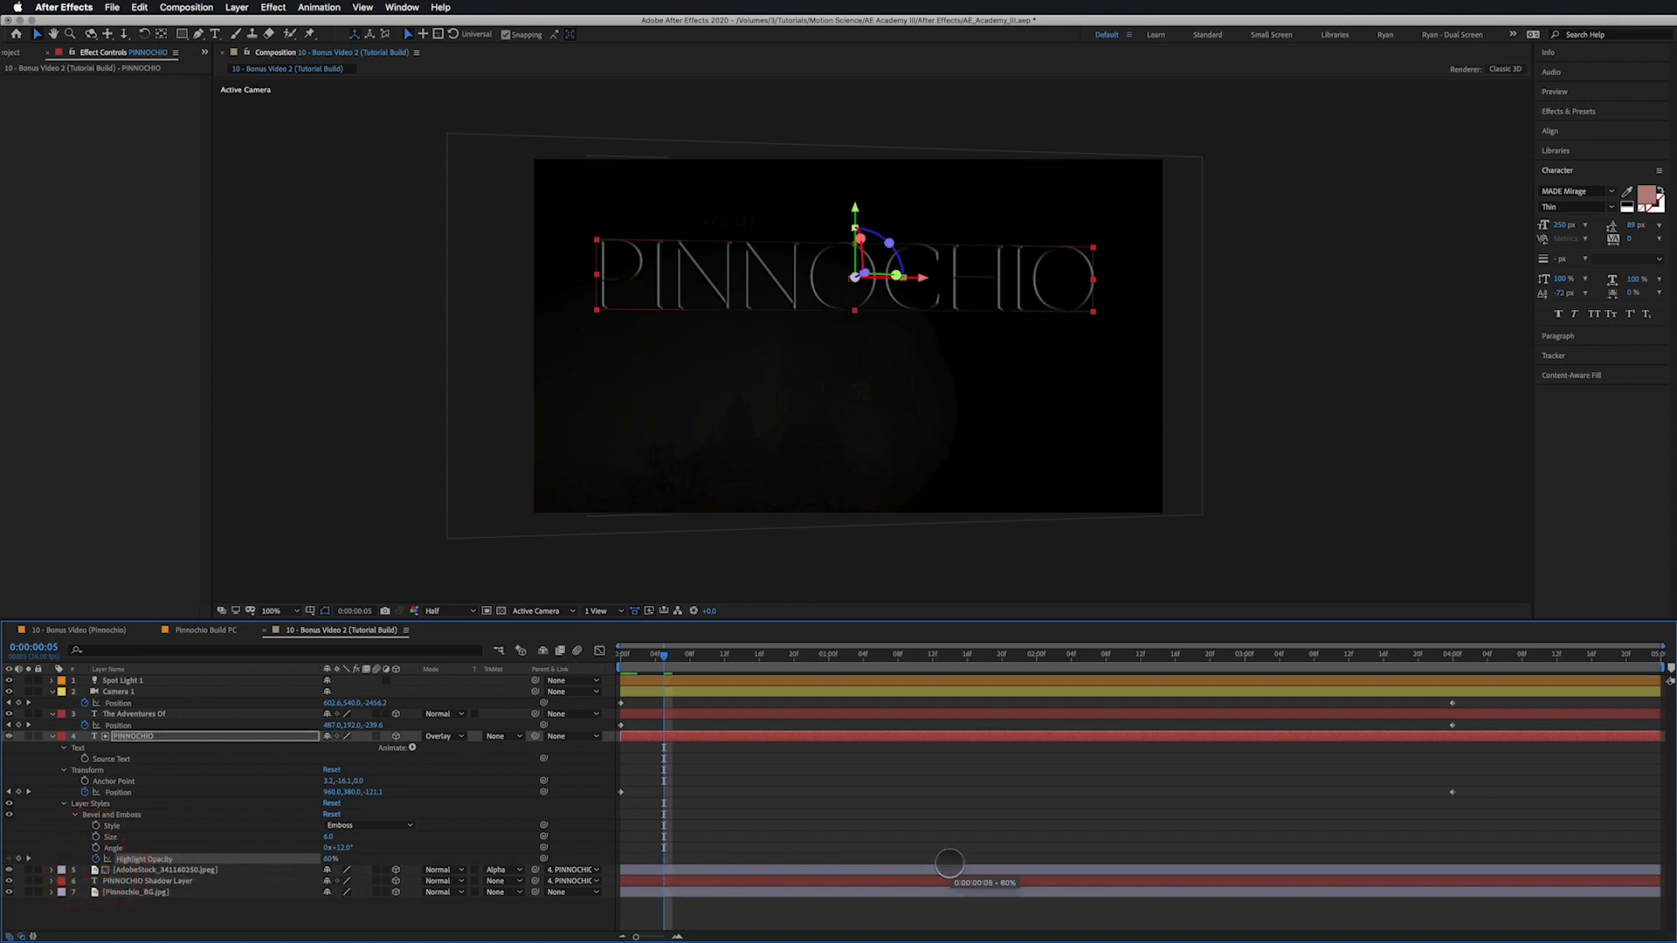
drag(1058, 868, 1059, 859)
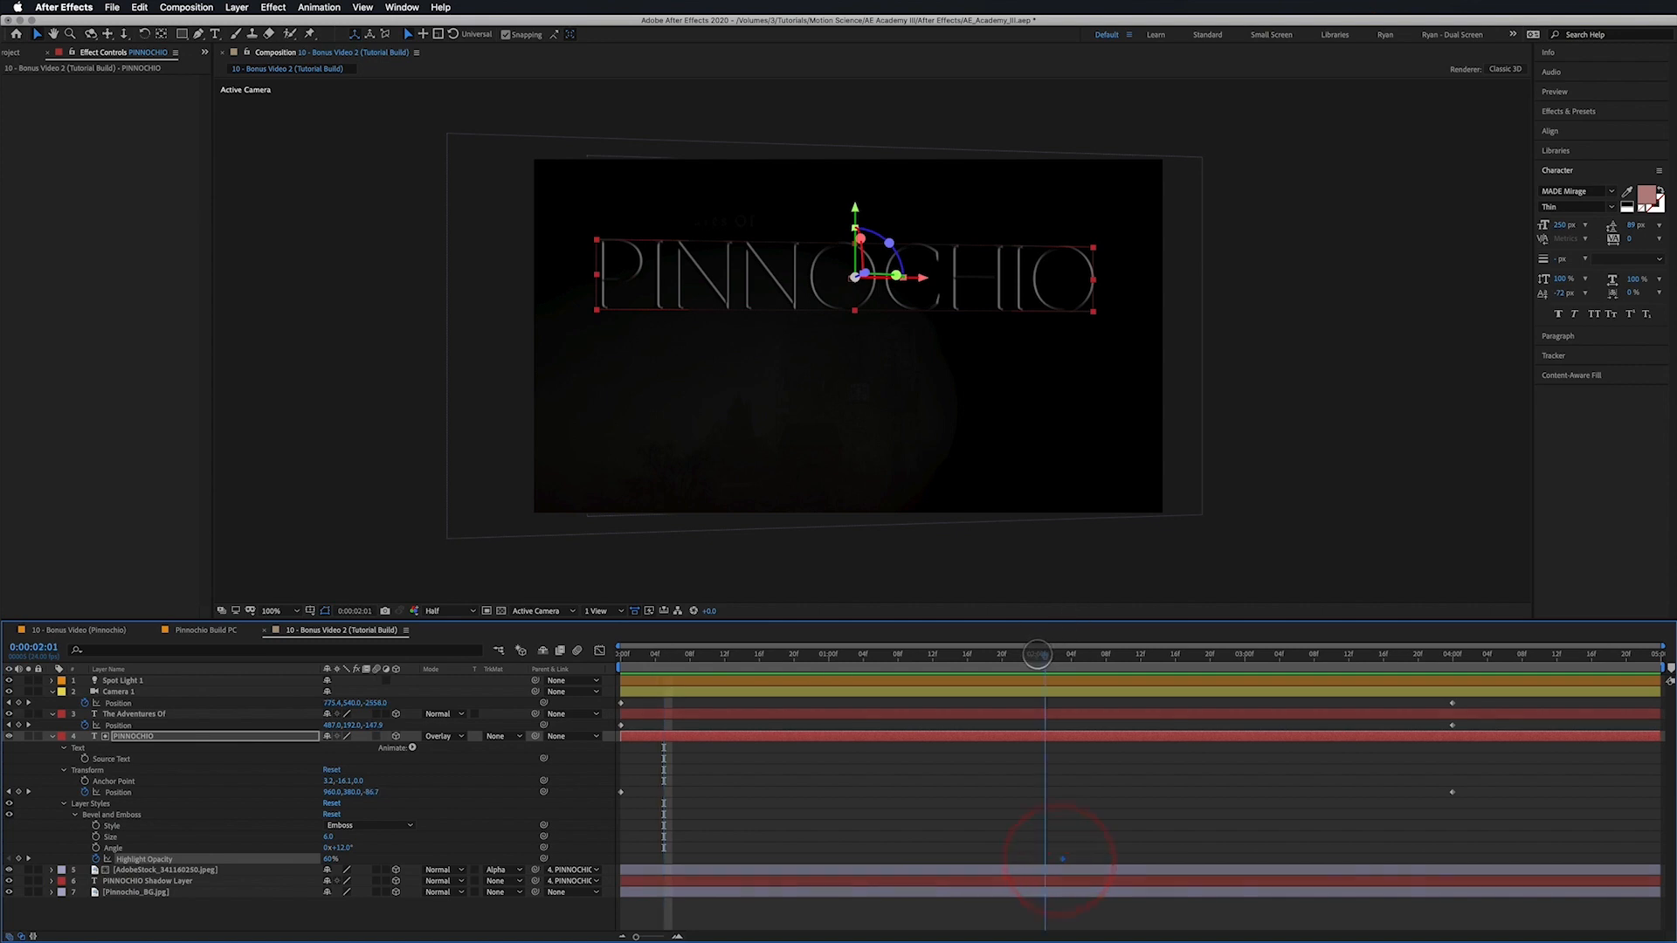
click(1037, 655)
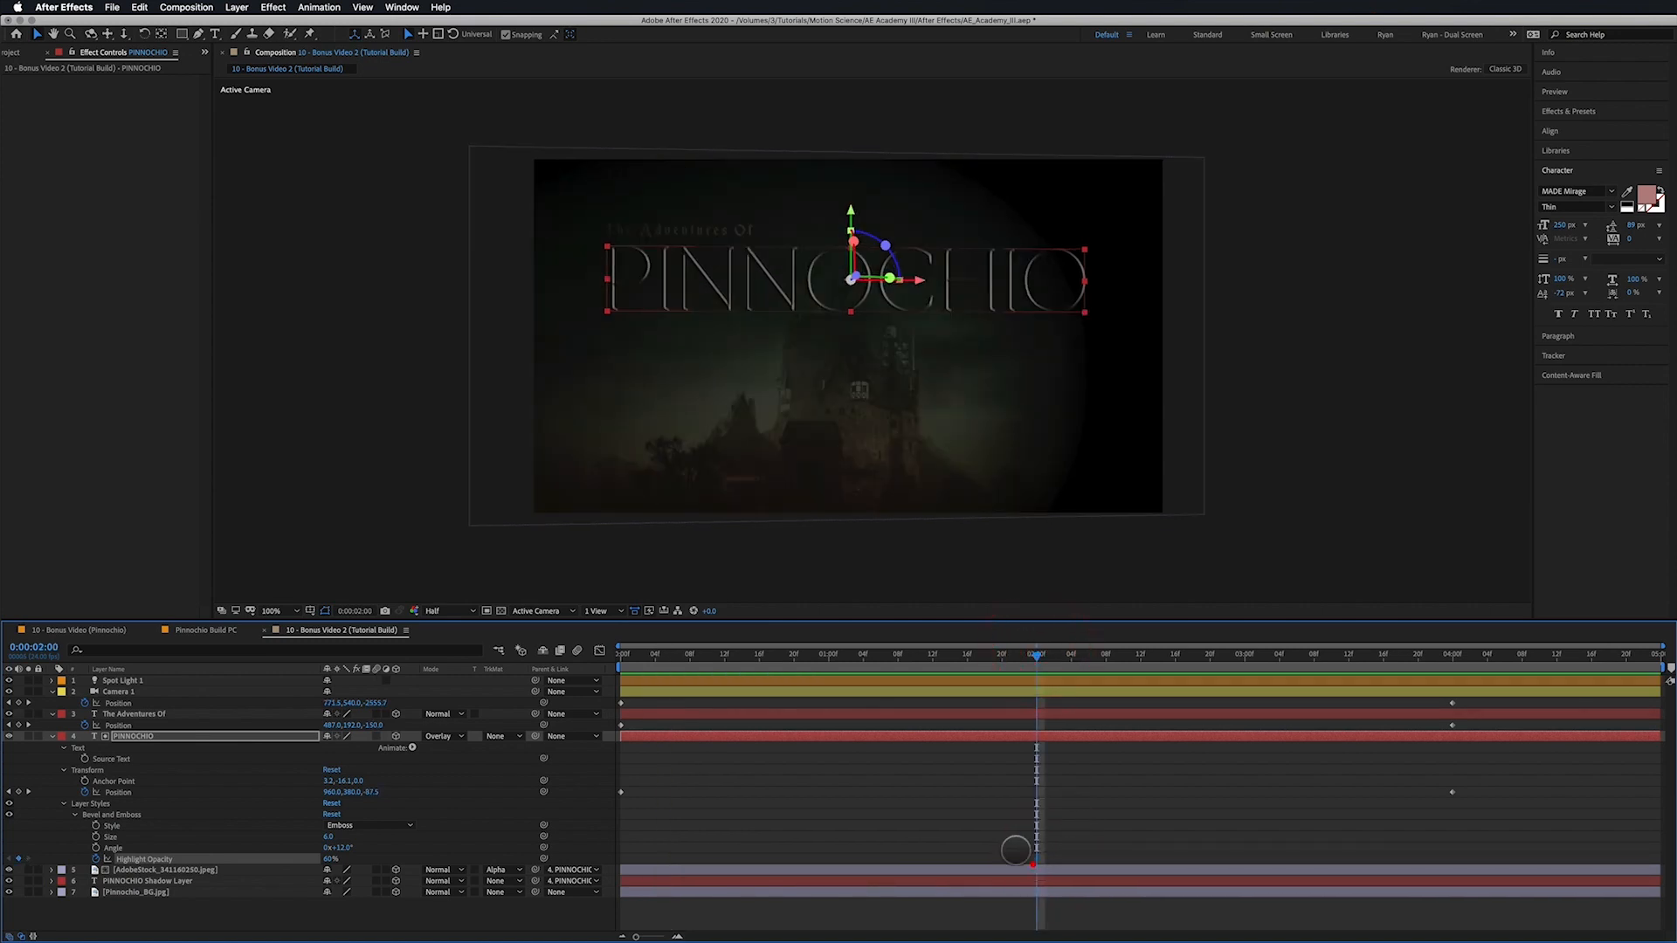
click(1037, 861)
- At frame 12, set the PINNOCHIO layer's Highlight Opacity to 0%
click(724, 655)
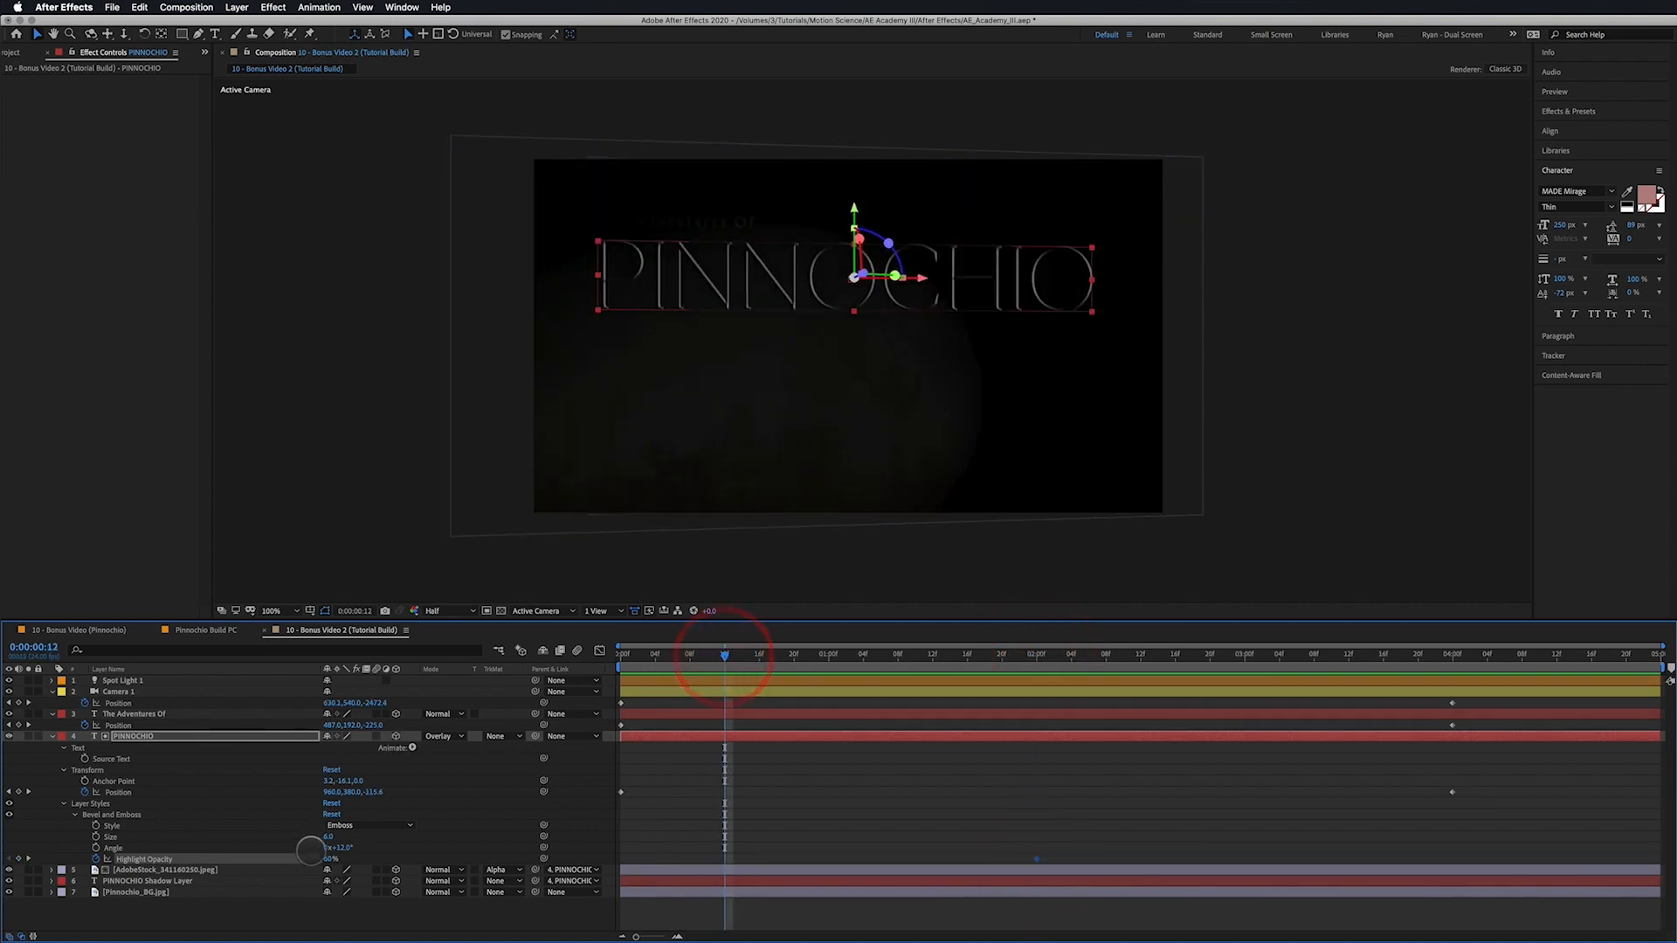
drag(329, 859, 222, 861)
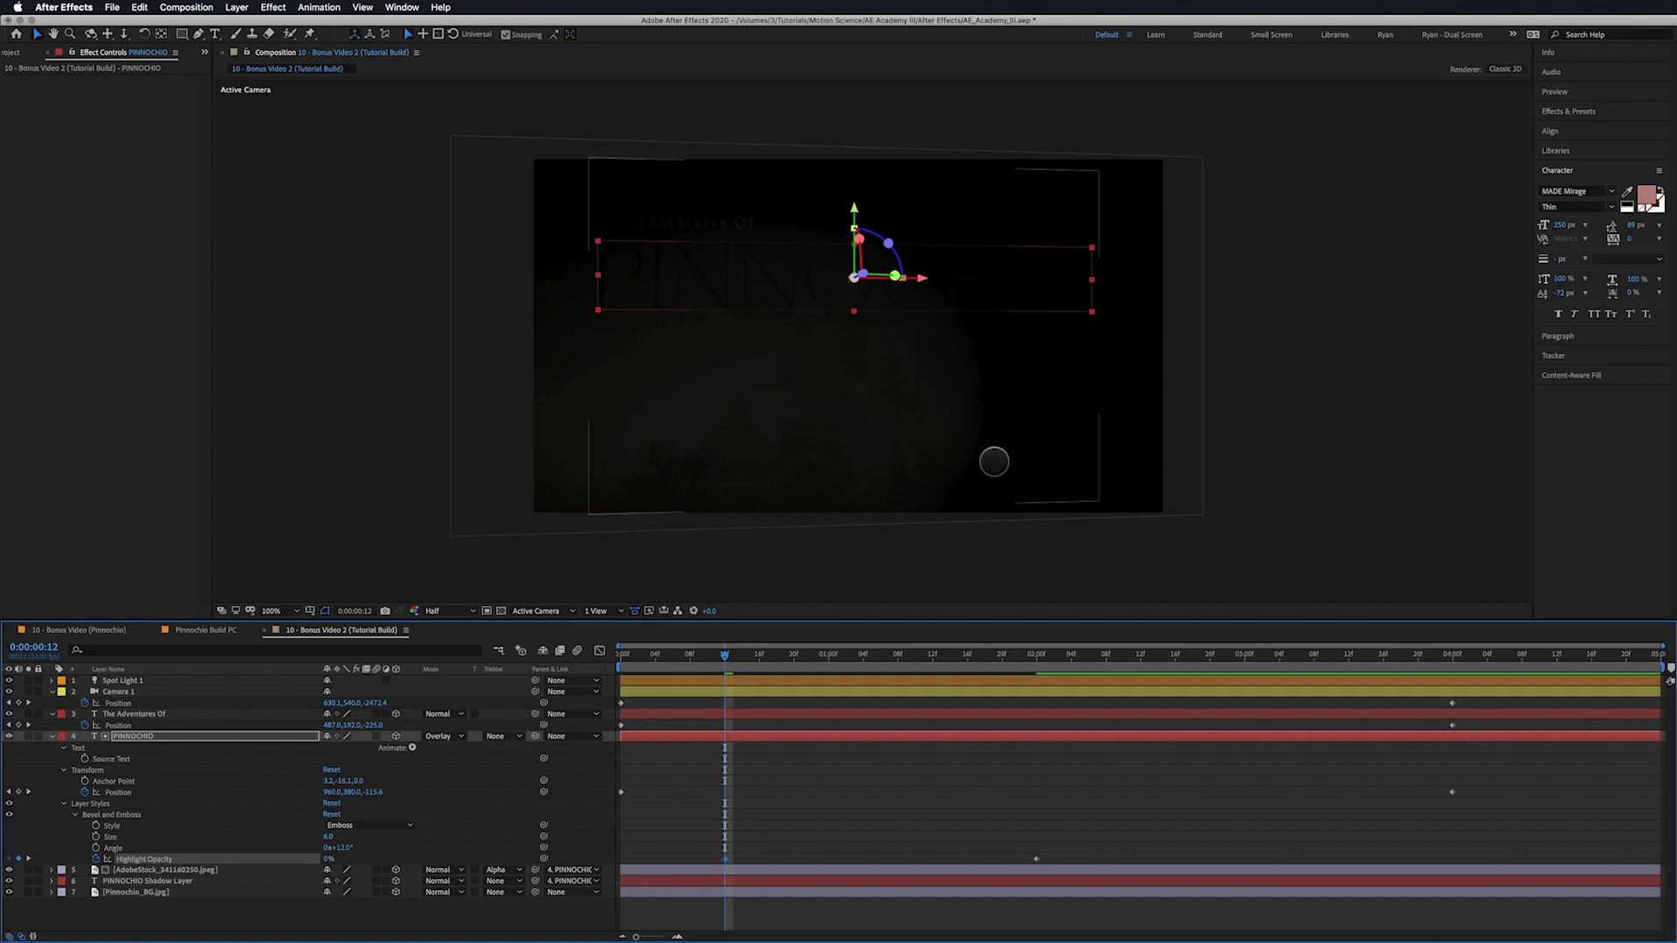
click(1315, 334)
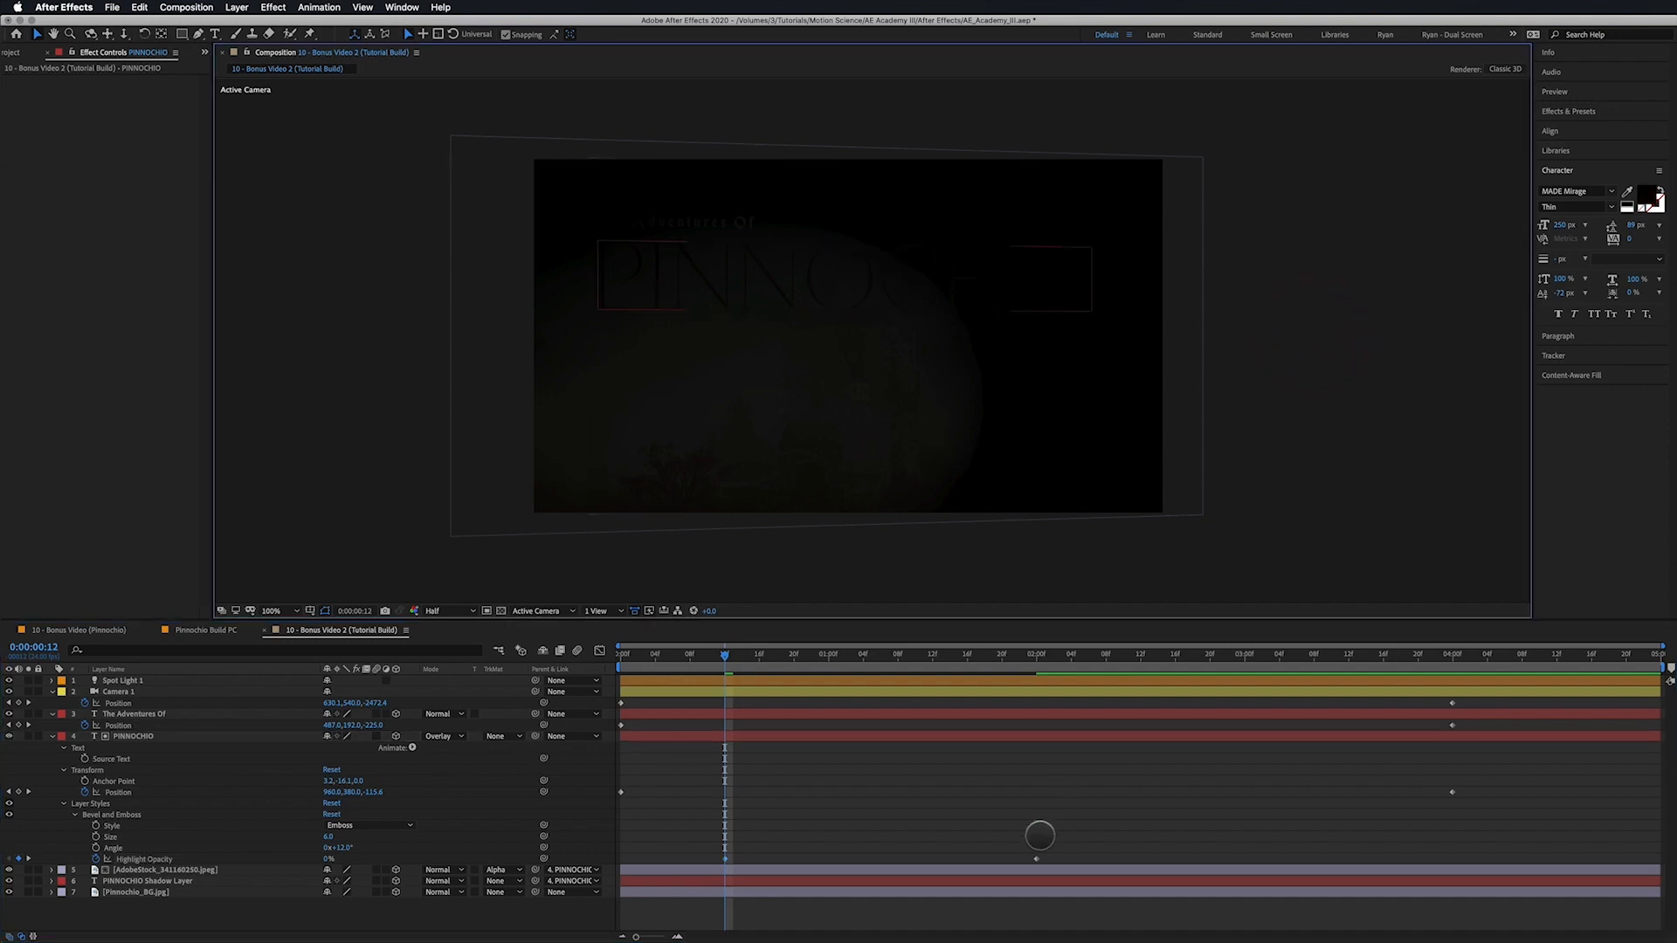
- Try starting the Highlight Opacity fade at the first frame, then return its 0% keyframe to frame 12 and preview
click(673, 681)
key(Home)
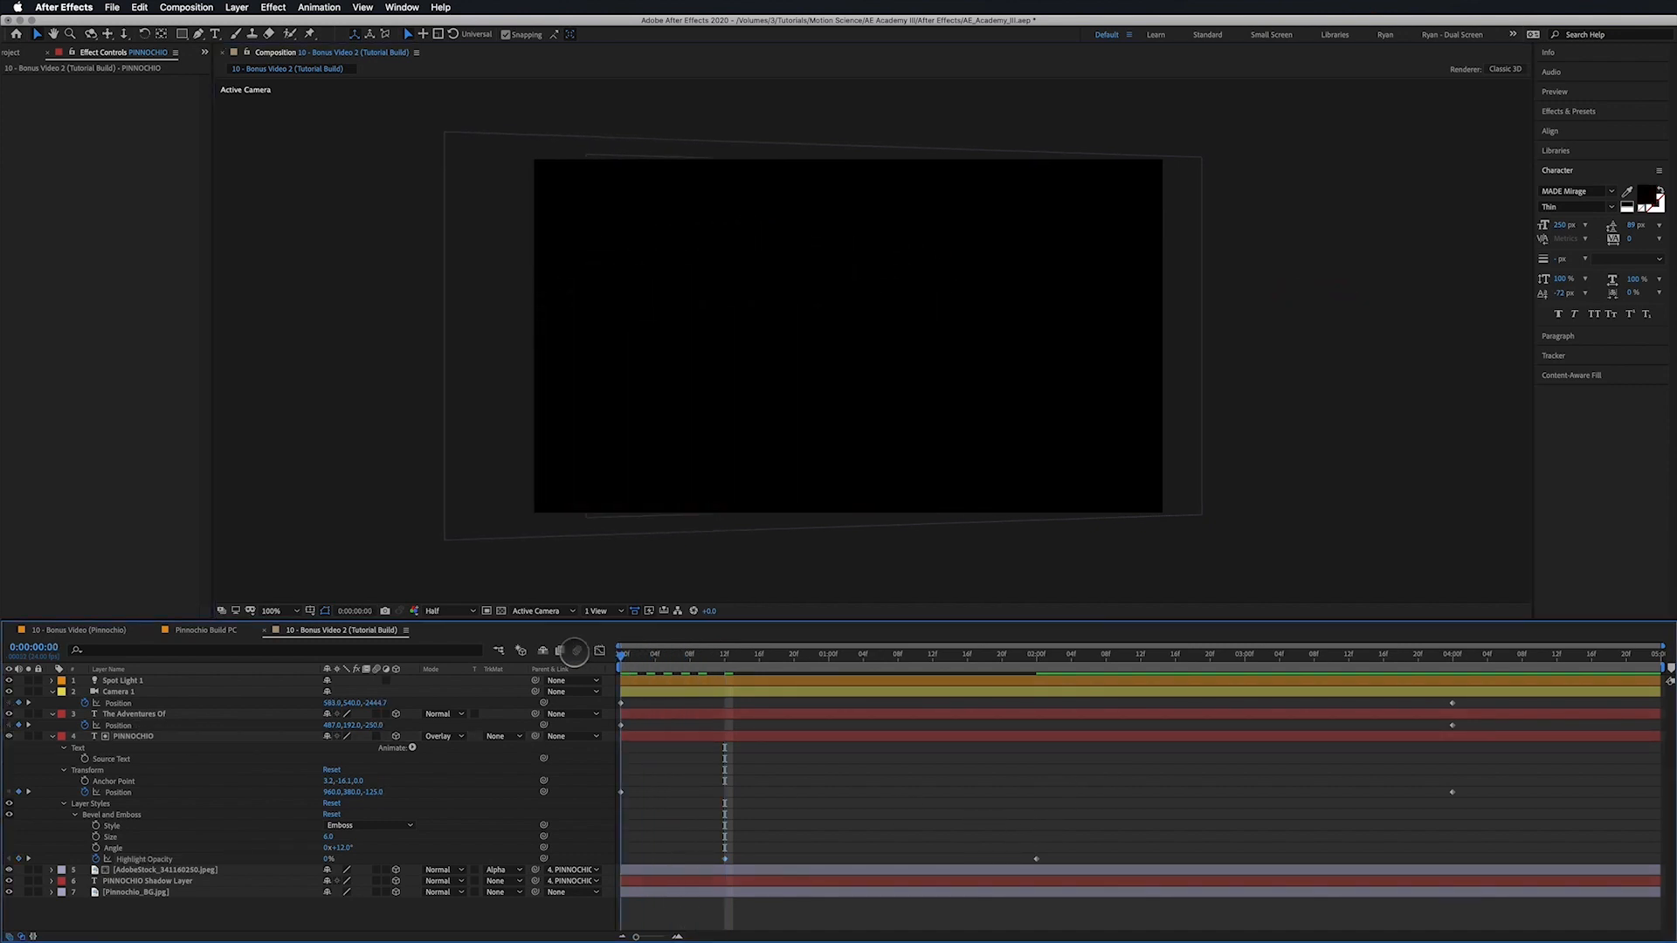
drag(724, 860, 622, 863)
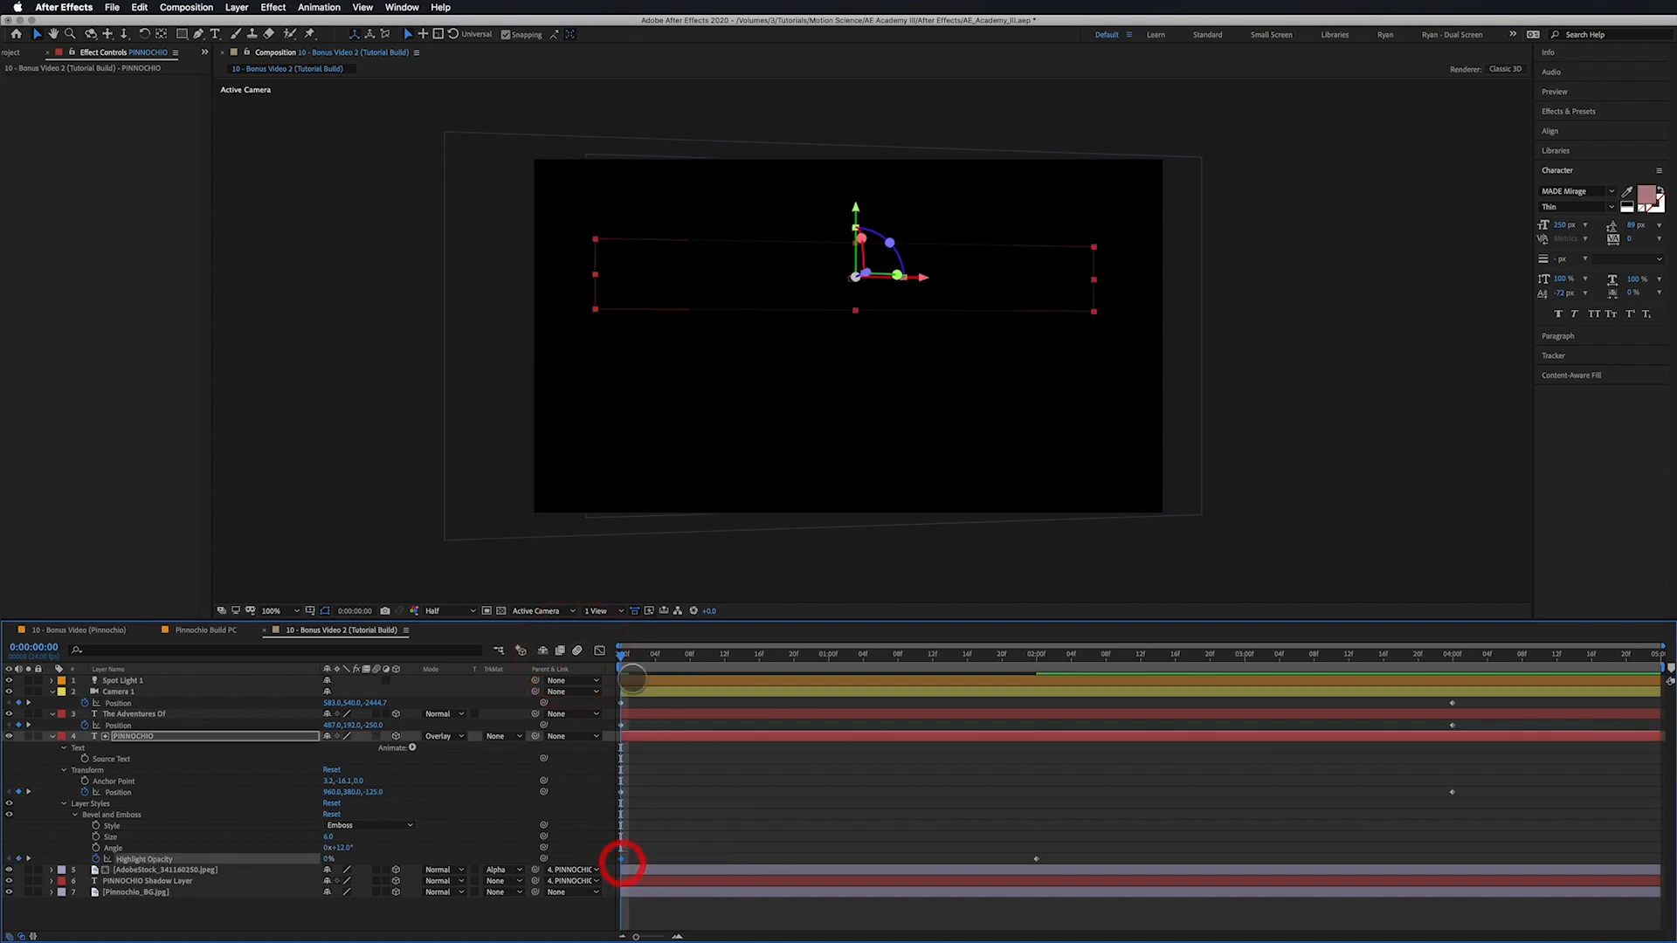
key(space)
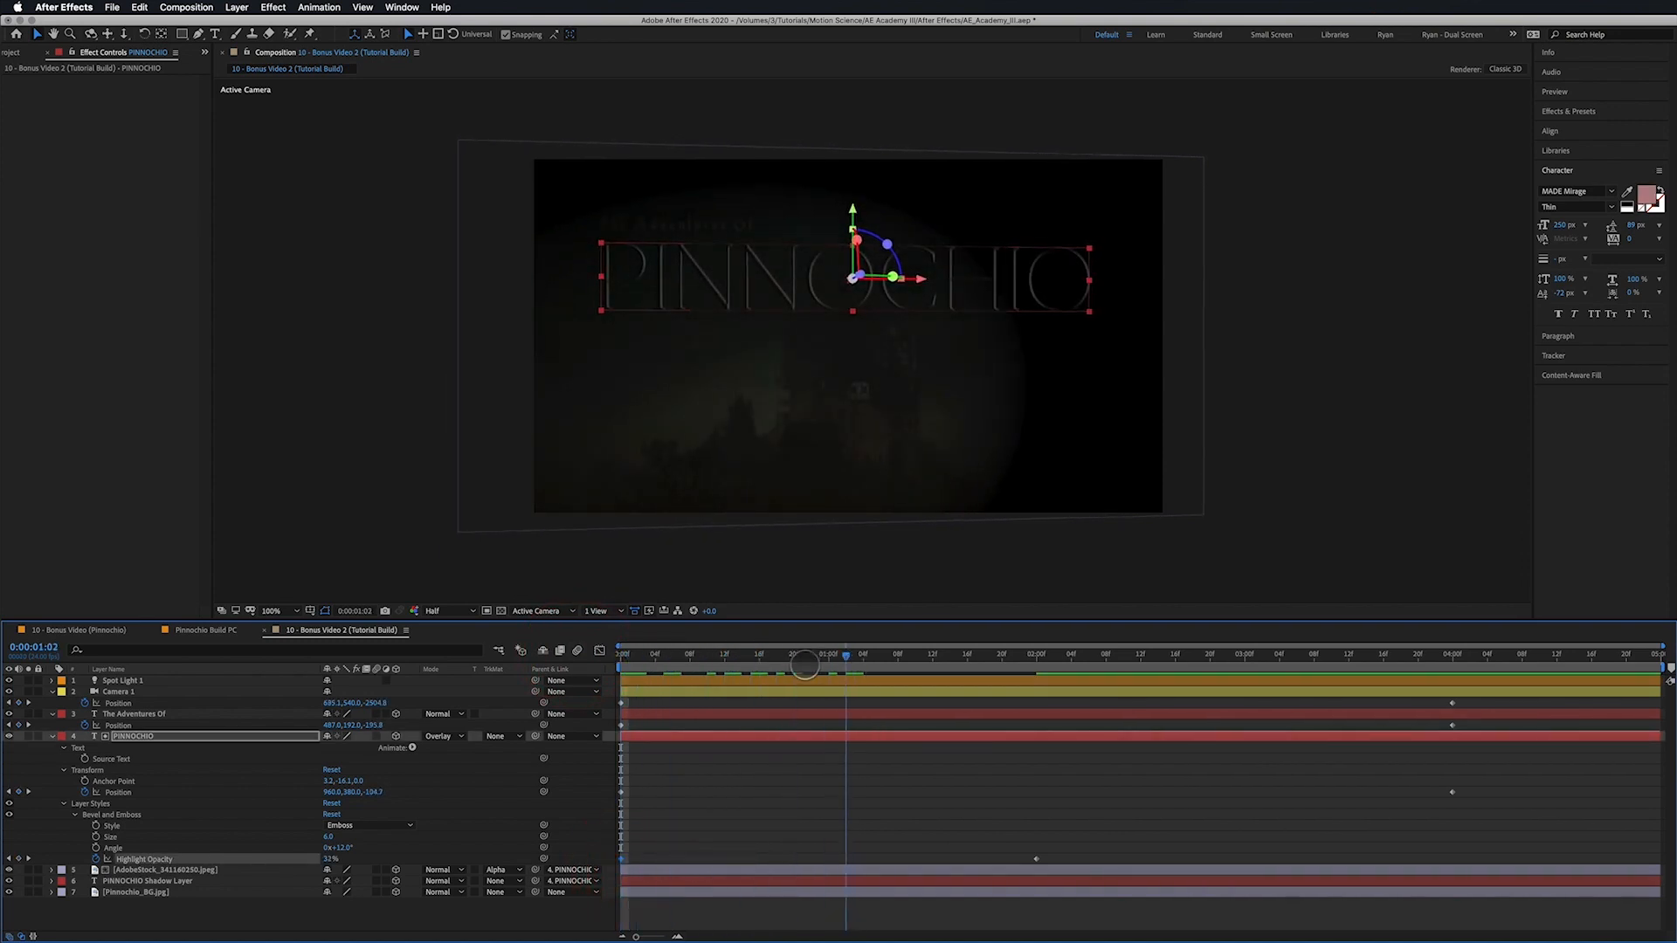
click(637, 654)
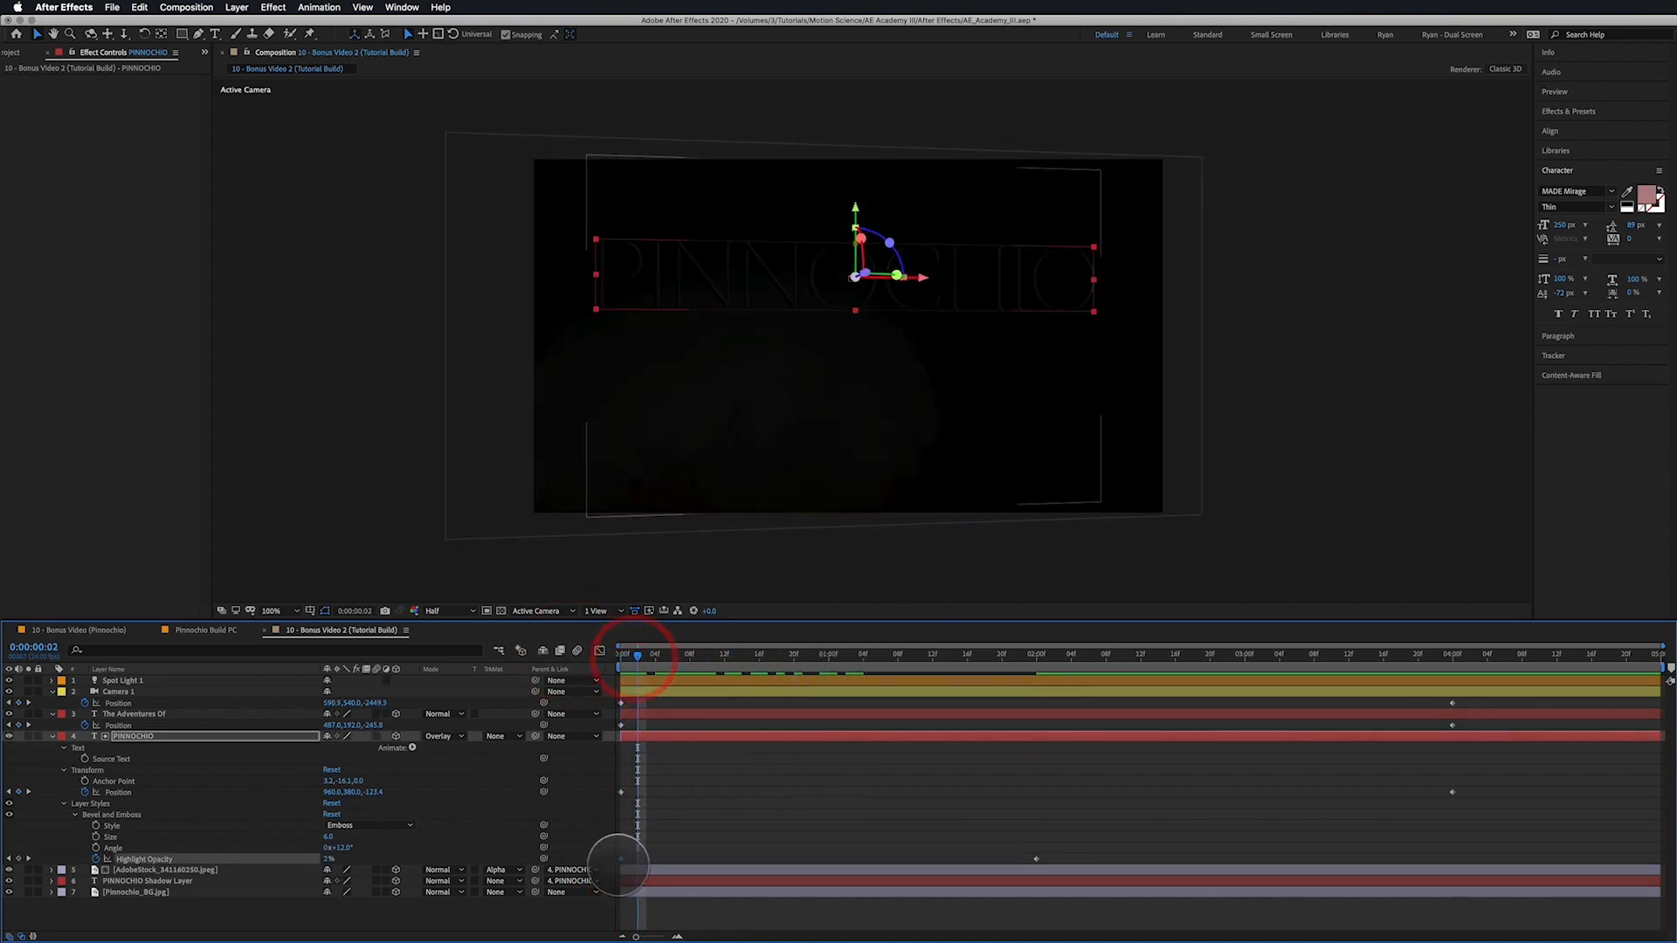
drag(620, 861, 724, 859)
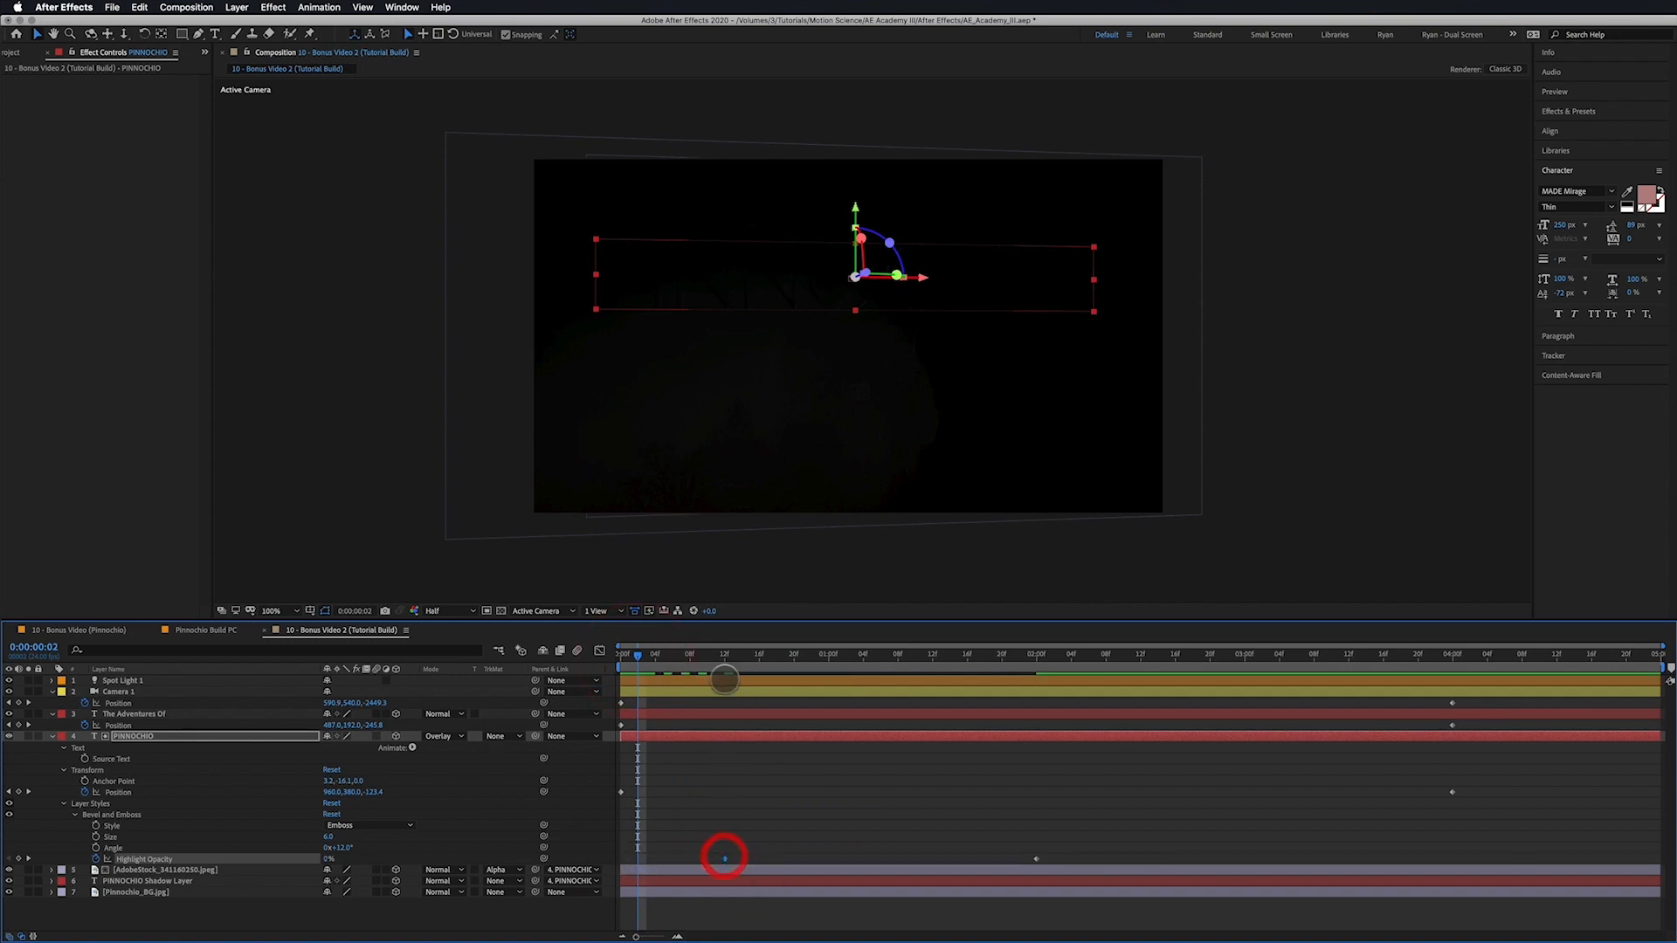
key(space)
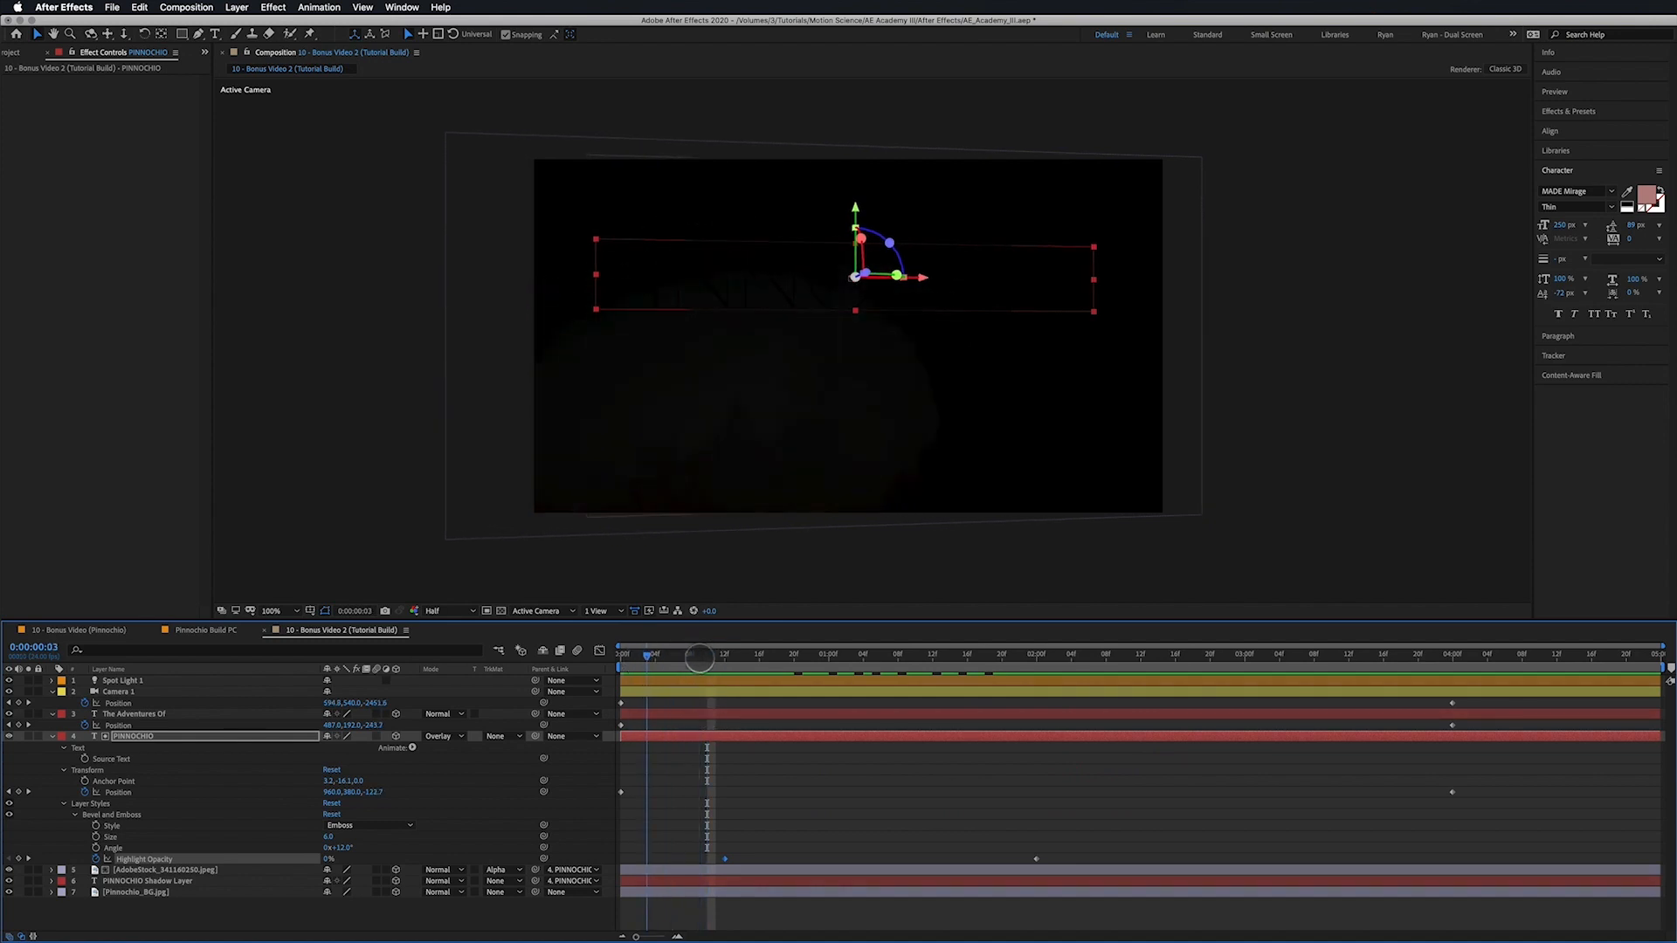
- Deselect all layers and reveal only the keyframed properties of every layer in the timeline
click(812, 655)
click(199, 871)
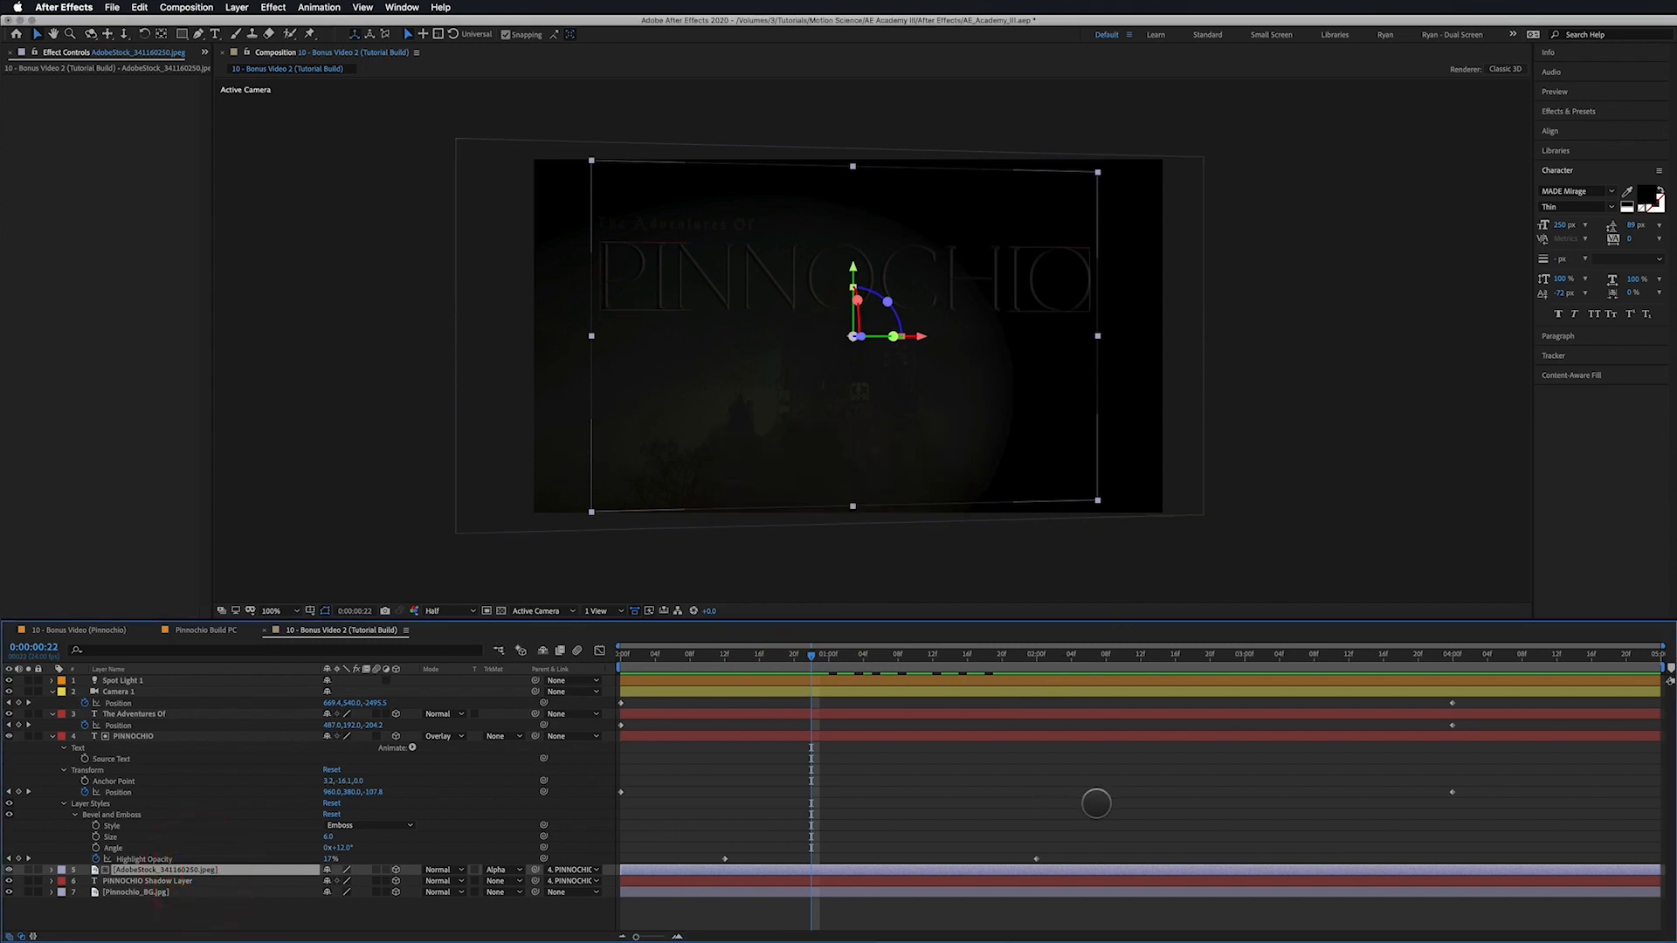
click(1278, 911)
key(u)
key(u)
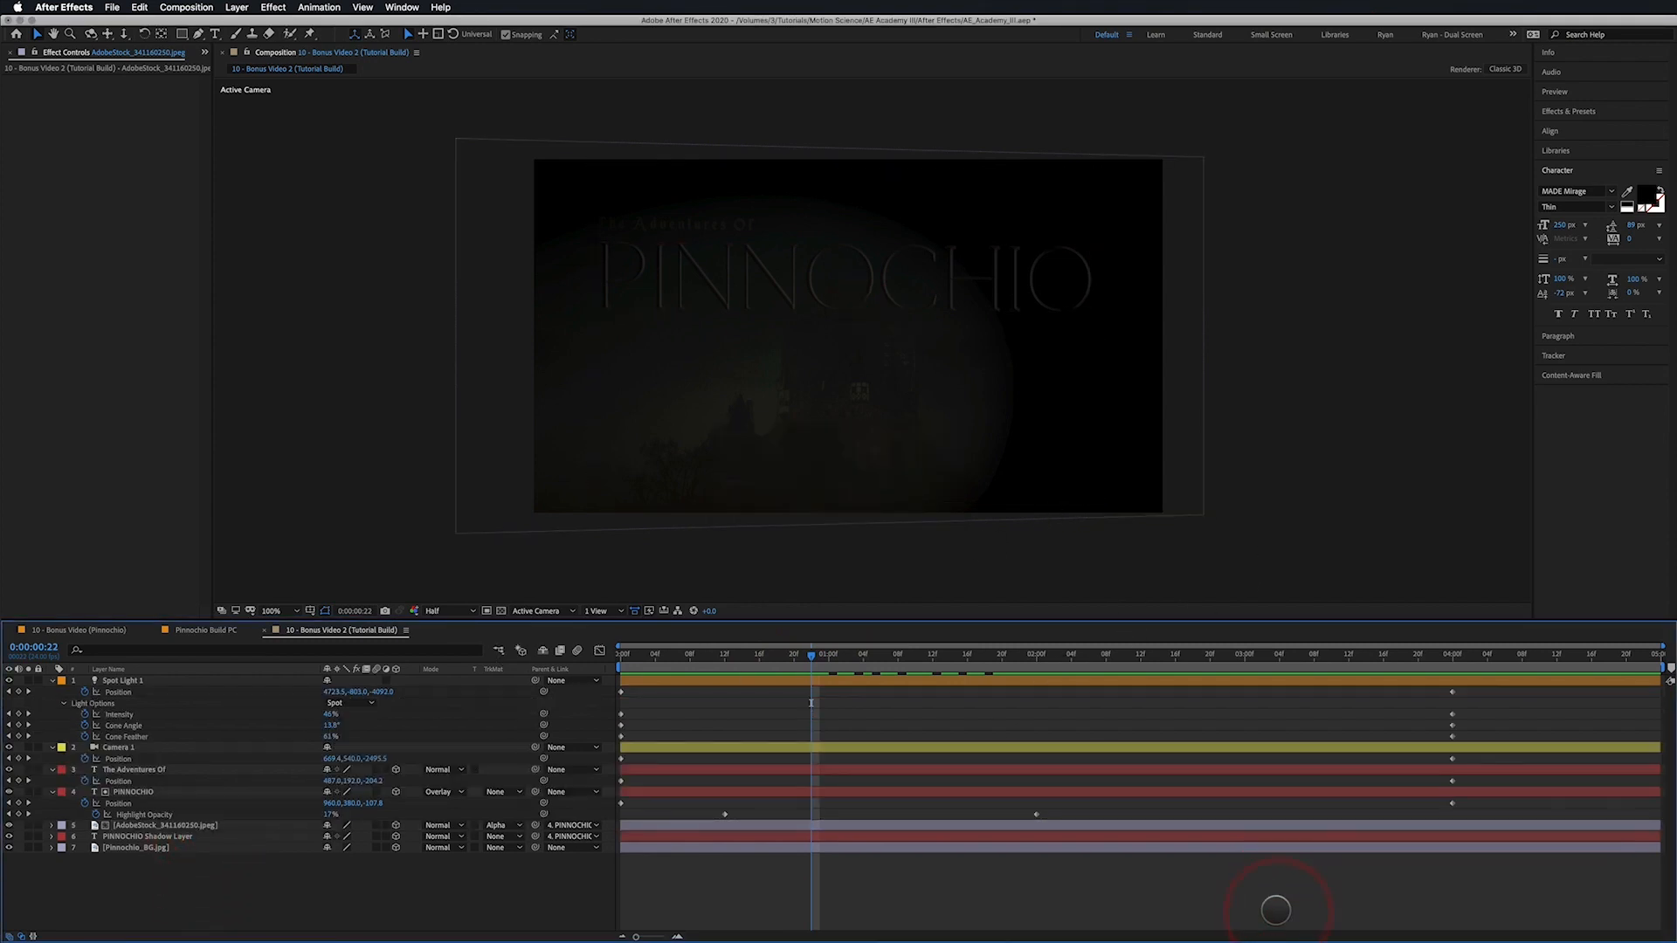
key(u)
click(1136, 771)
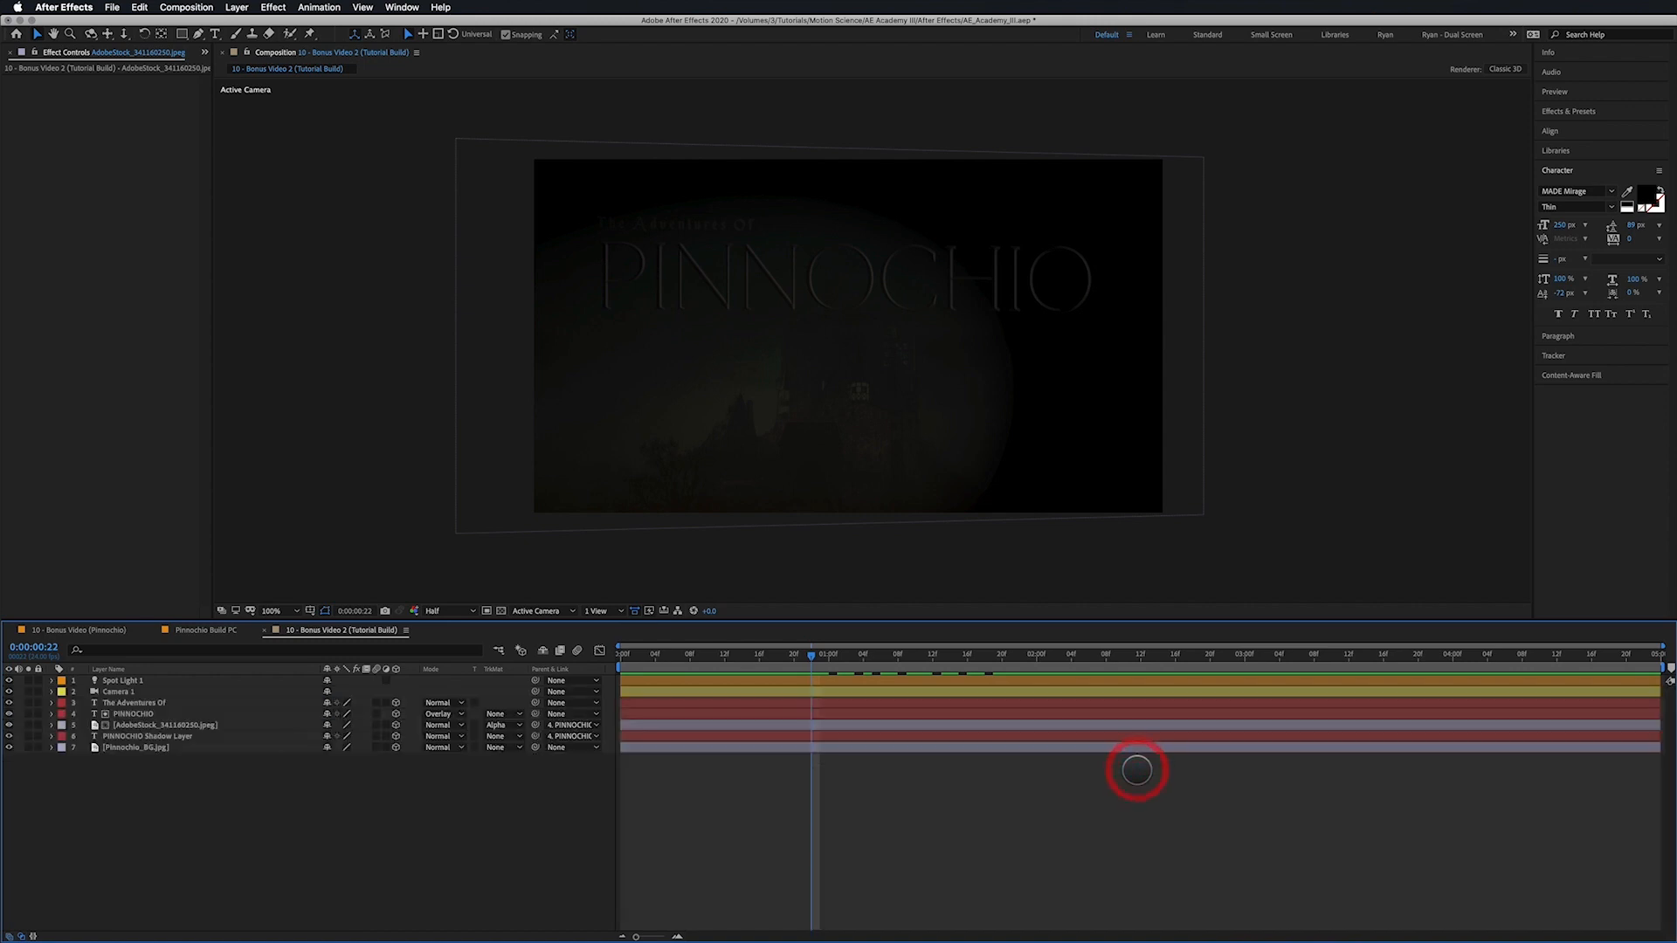
key(u)
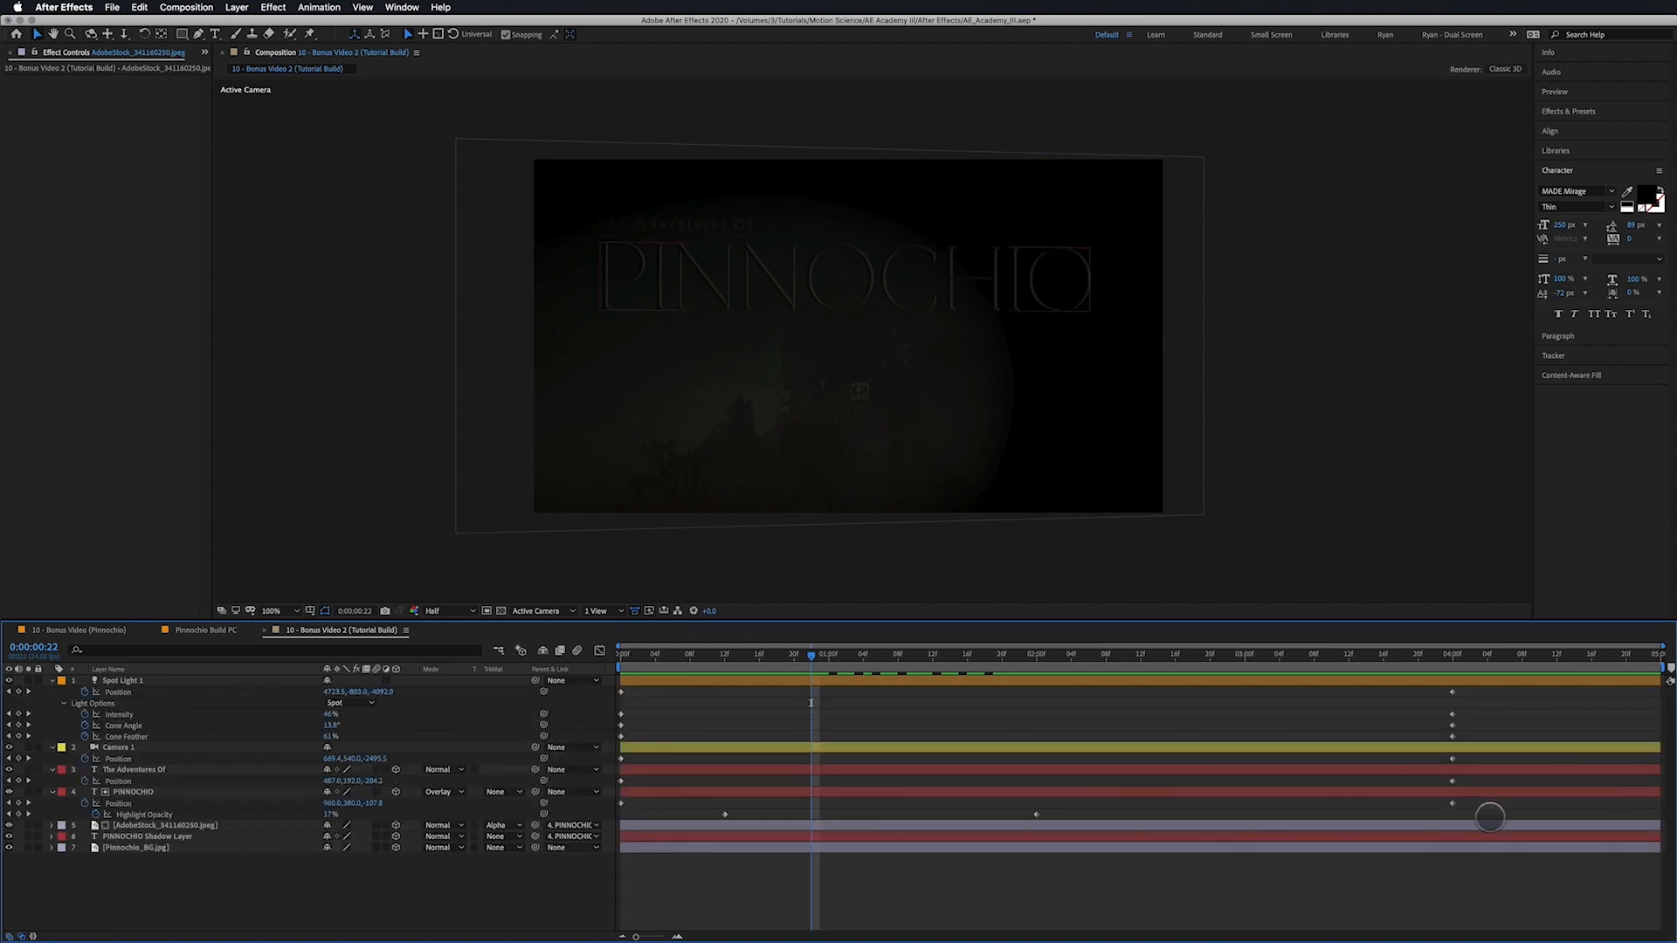
- Apply Easy Ease to all the keyframes on the Spot Light 1, Camera 1, The Adventures Of and PINNOCHIO layers
drag(1492, 817, 617, 673)
click(600, 650)
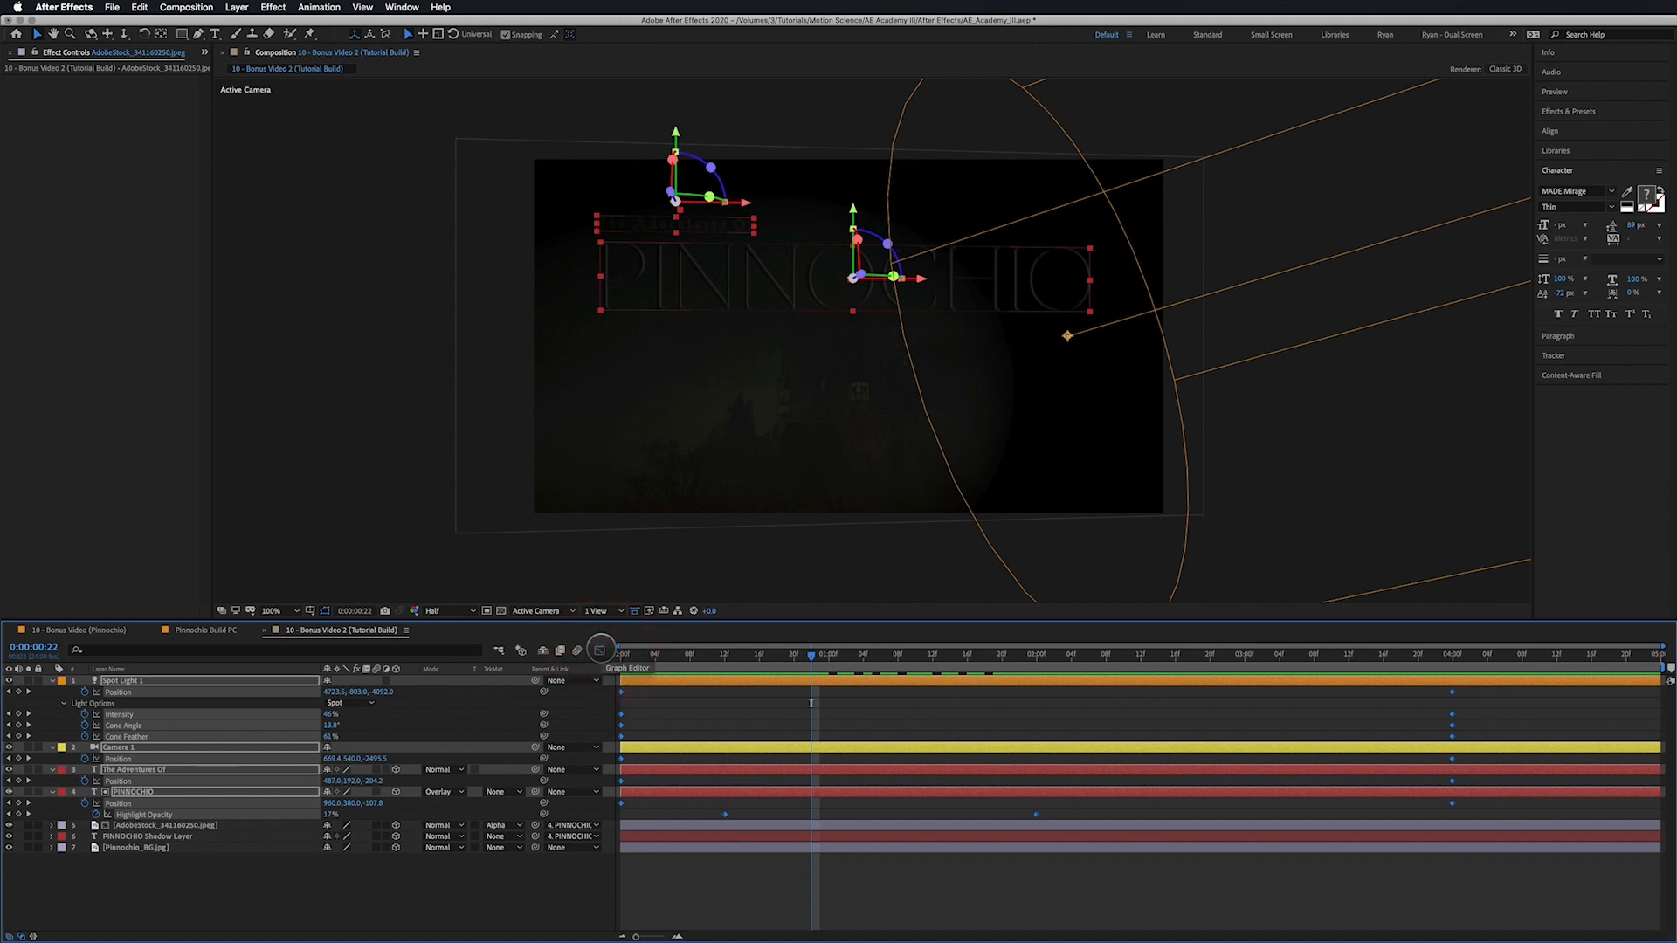
key(F9)
click(803, 763)
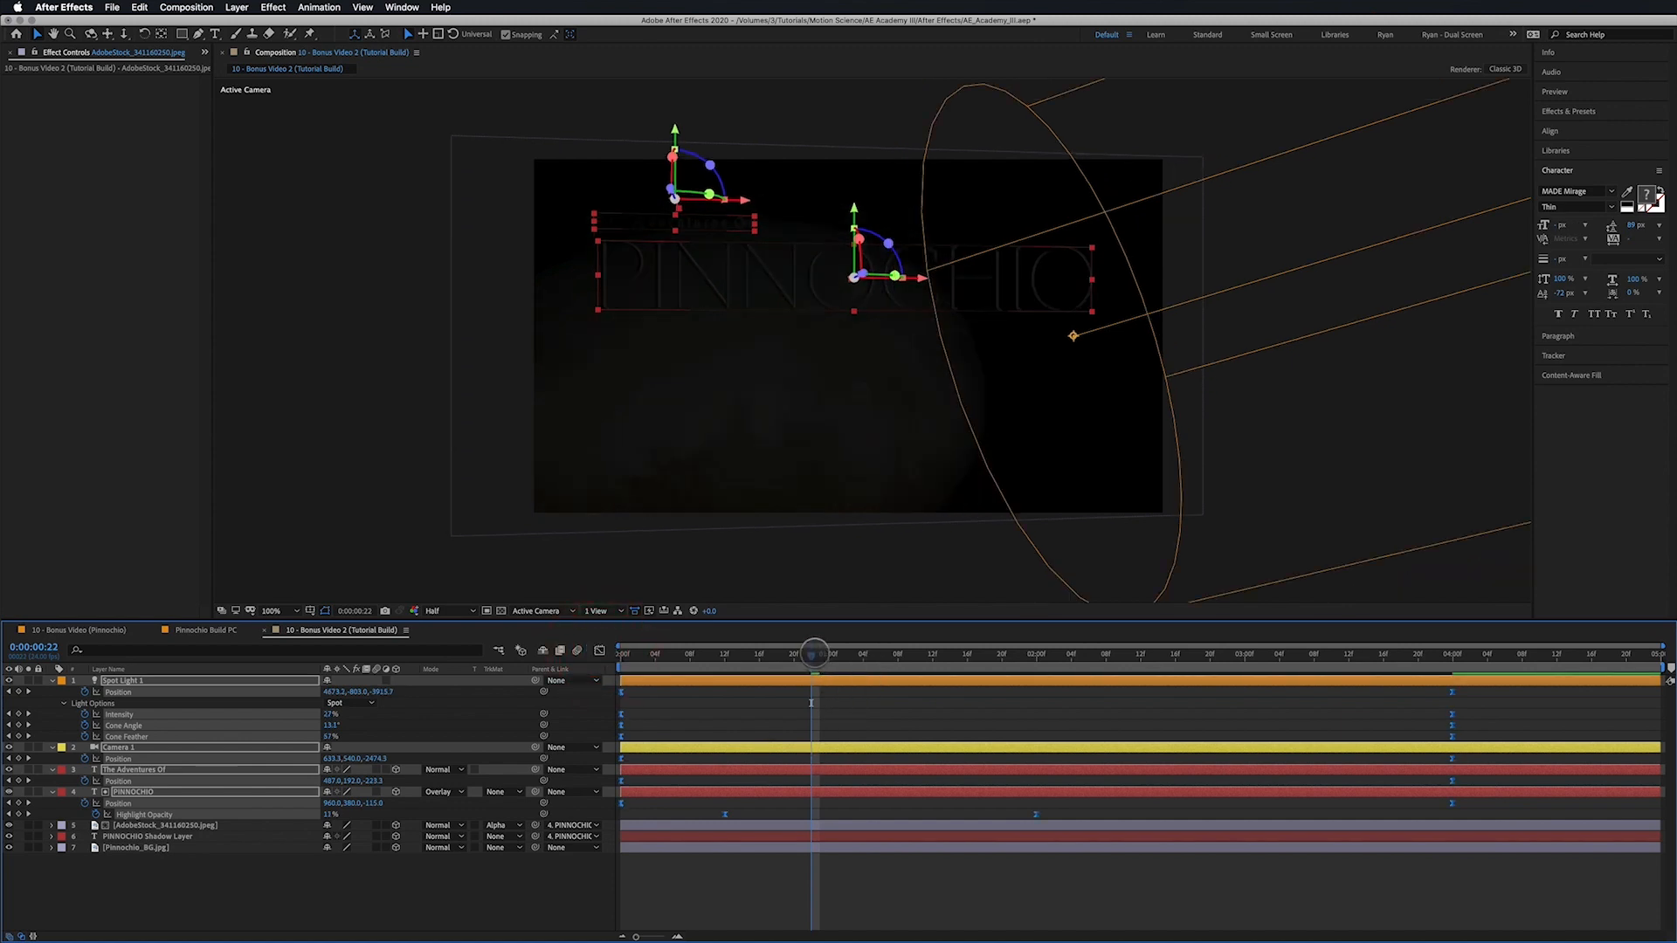
- In the speed graph of PINNOCHIO's Highlight Opacity, lengthen the first keyframe's outgoing ease to about frame 22
click(1057, 815)
click(694, 817)
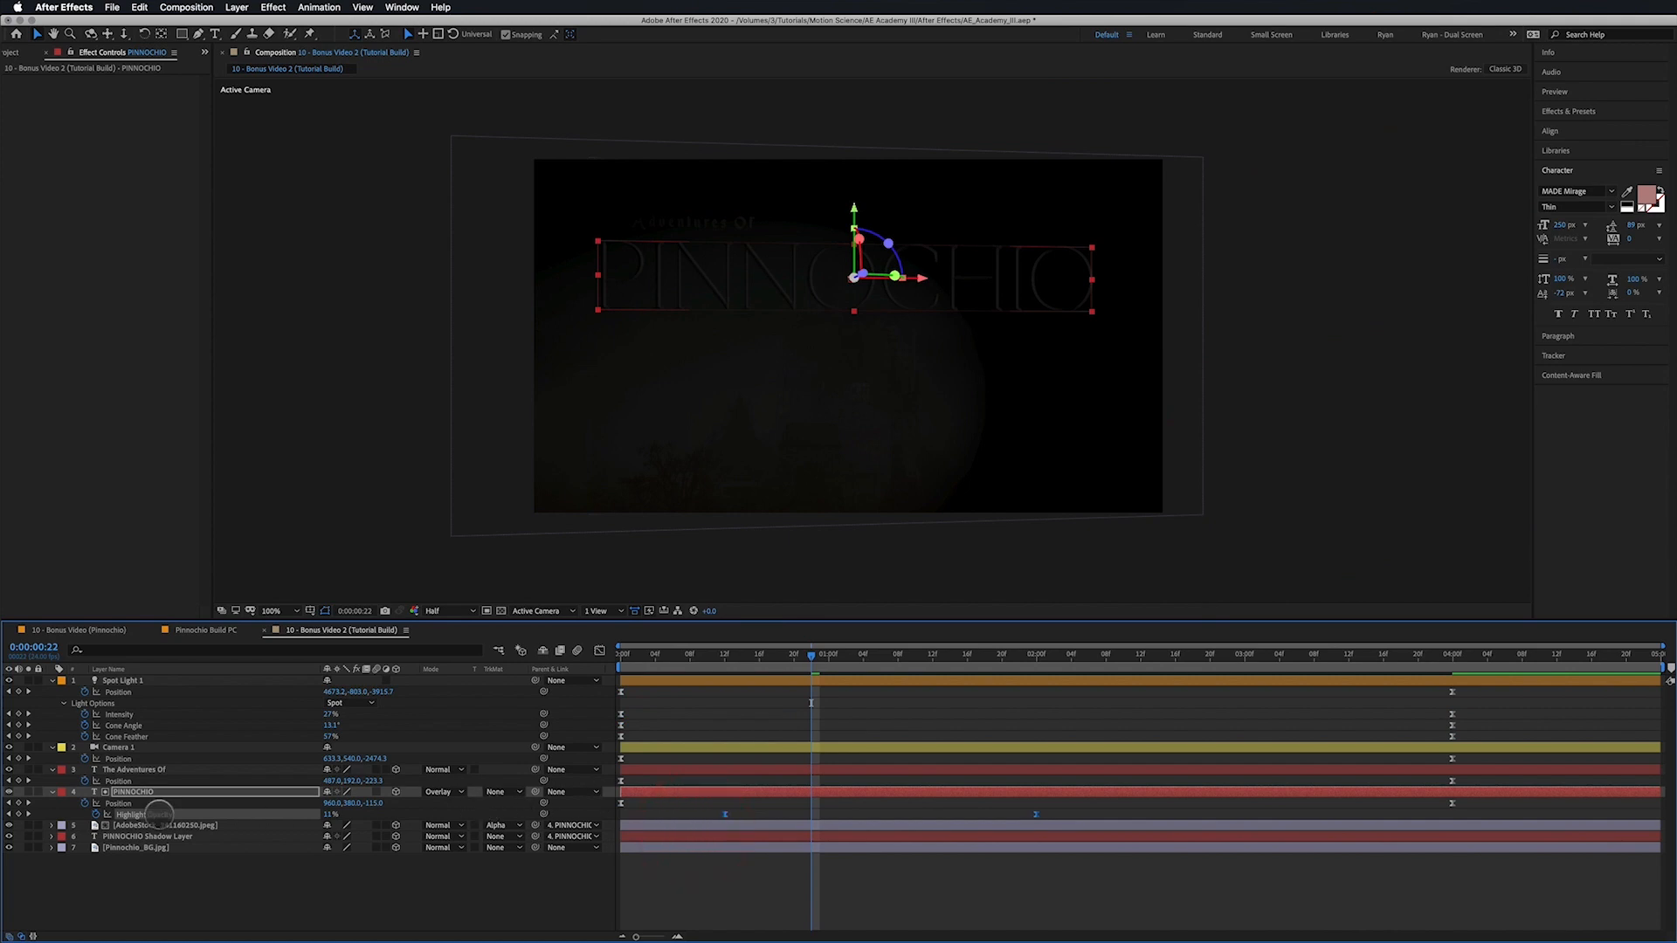
click(599, 650)
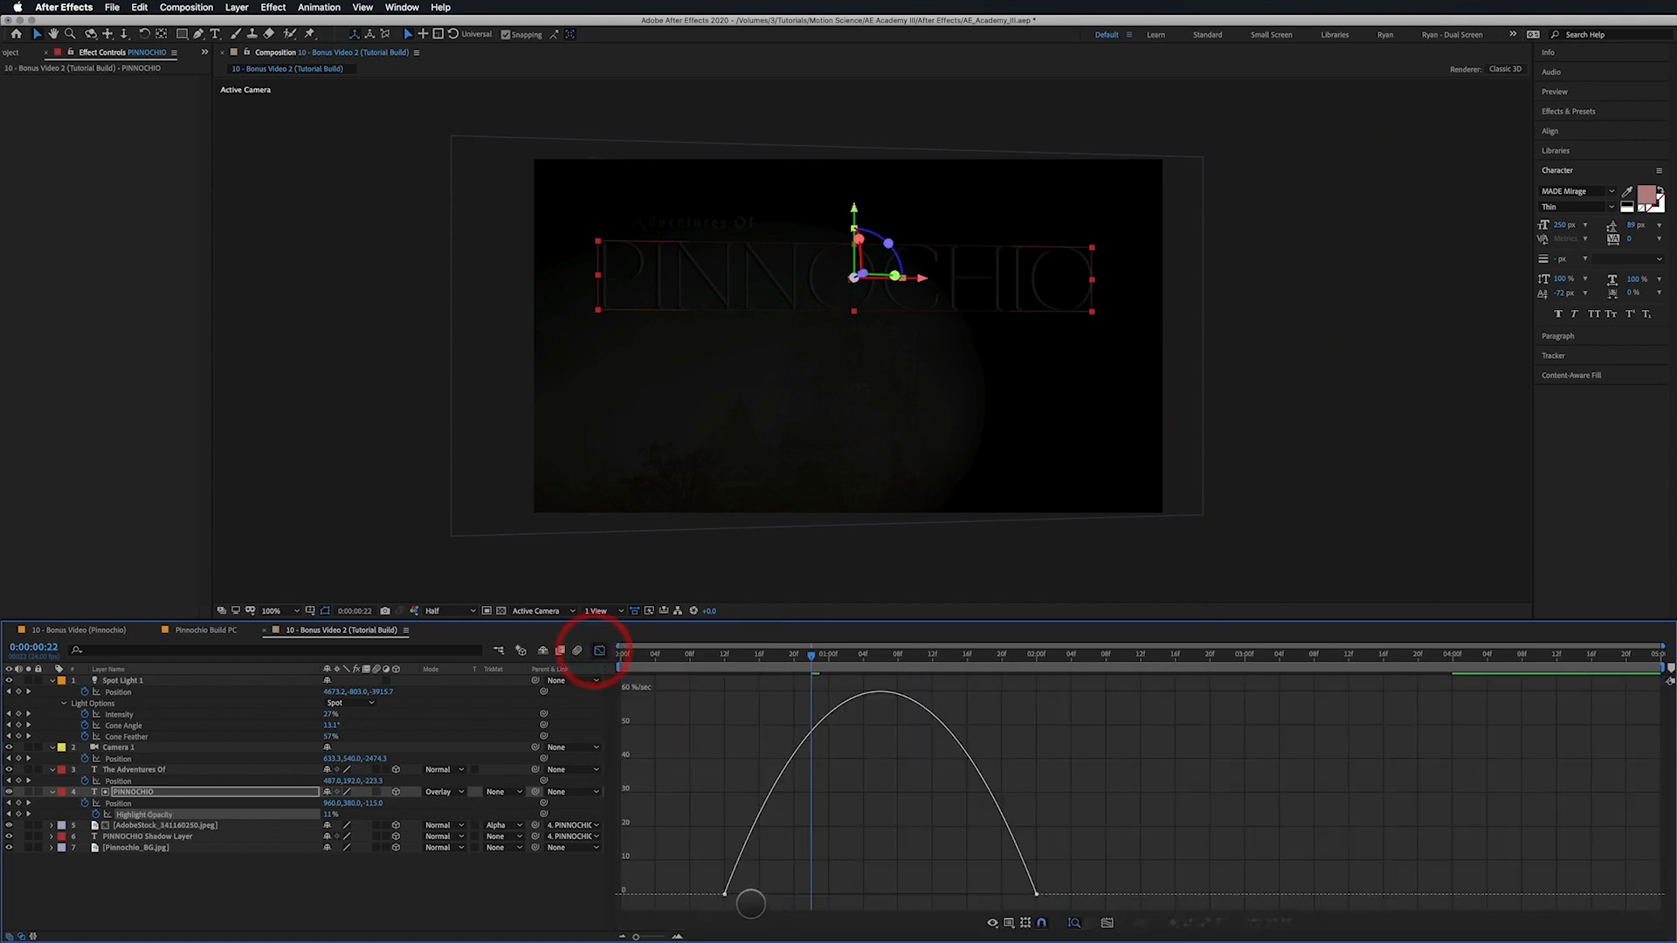
click(712, 898)
drag(771, 893, 813, 892)
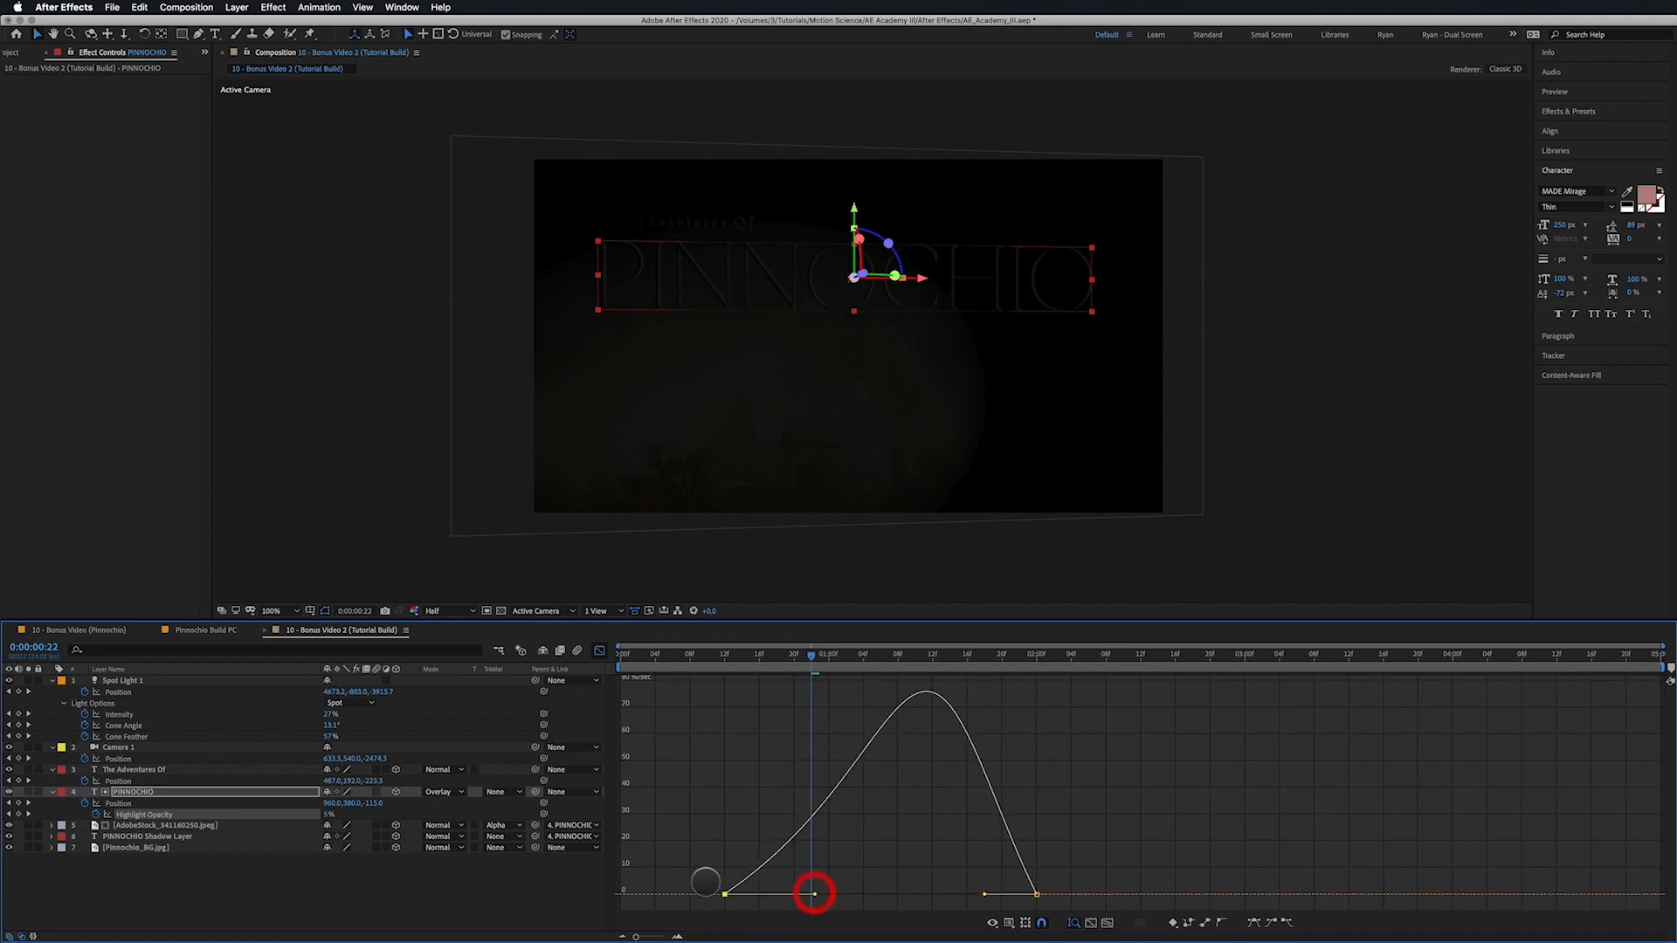
click(599, 650)
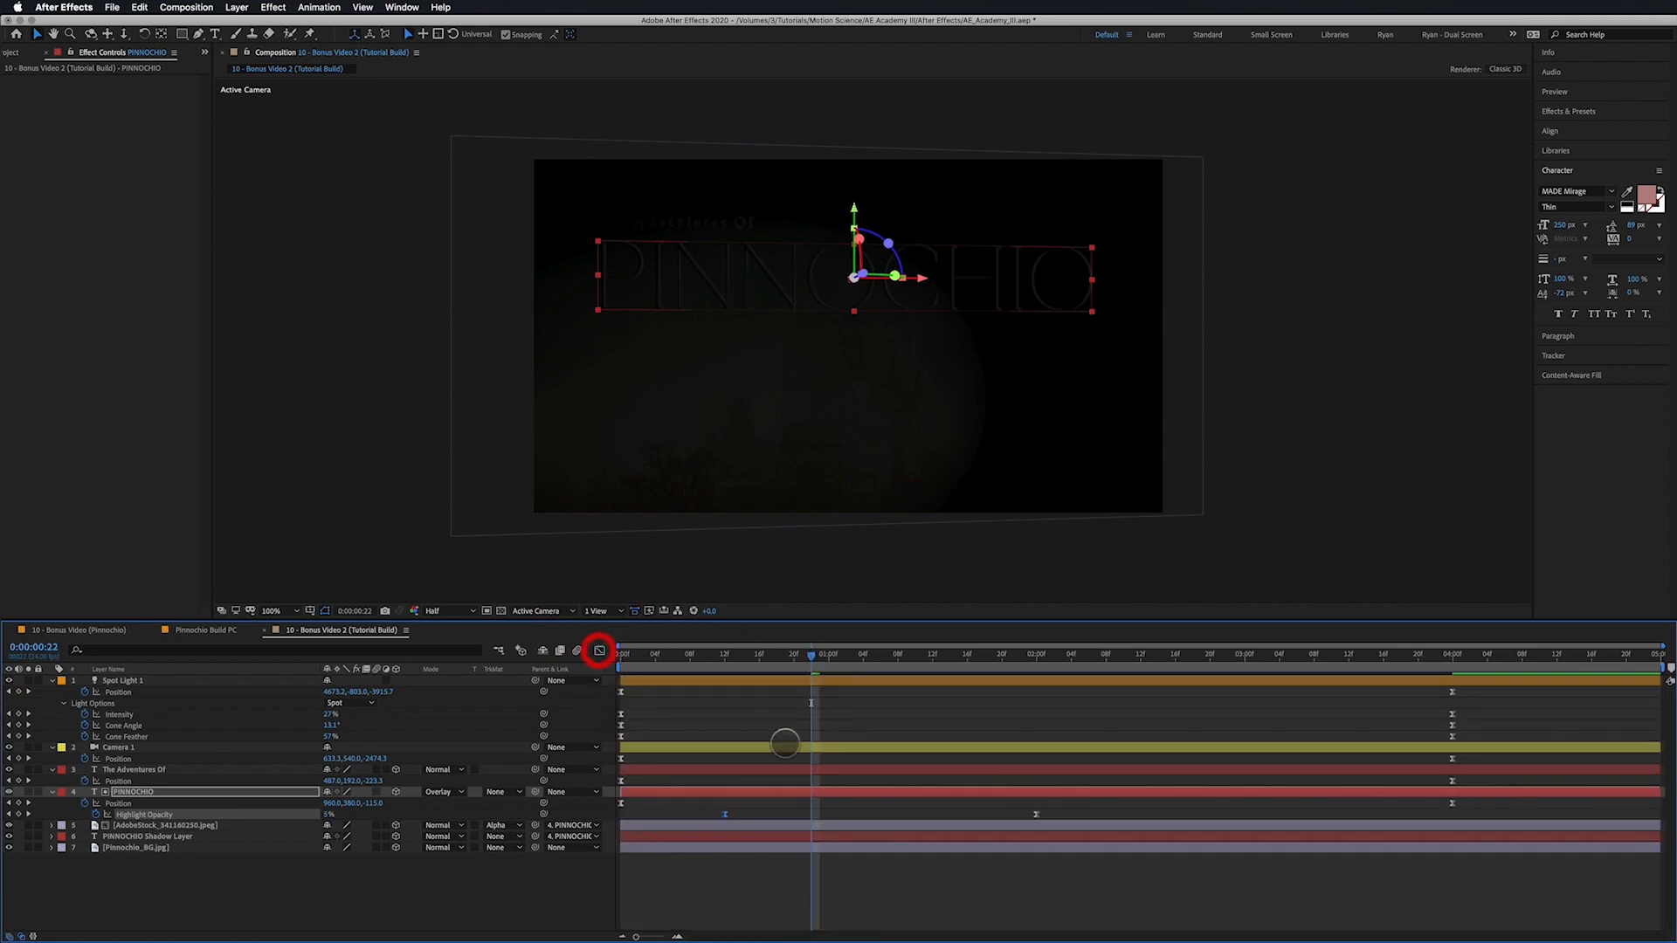
- Reshape The Adventures Of Position speed graph with no ease out at the start and the final ease reaching back to 2 seconds
drag(1475, 777, 601, 790)
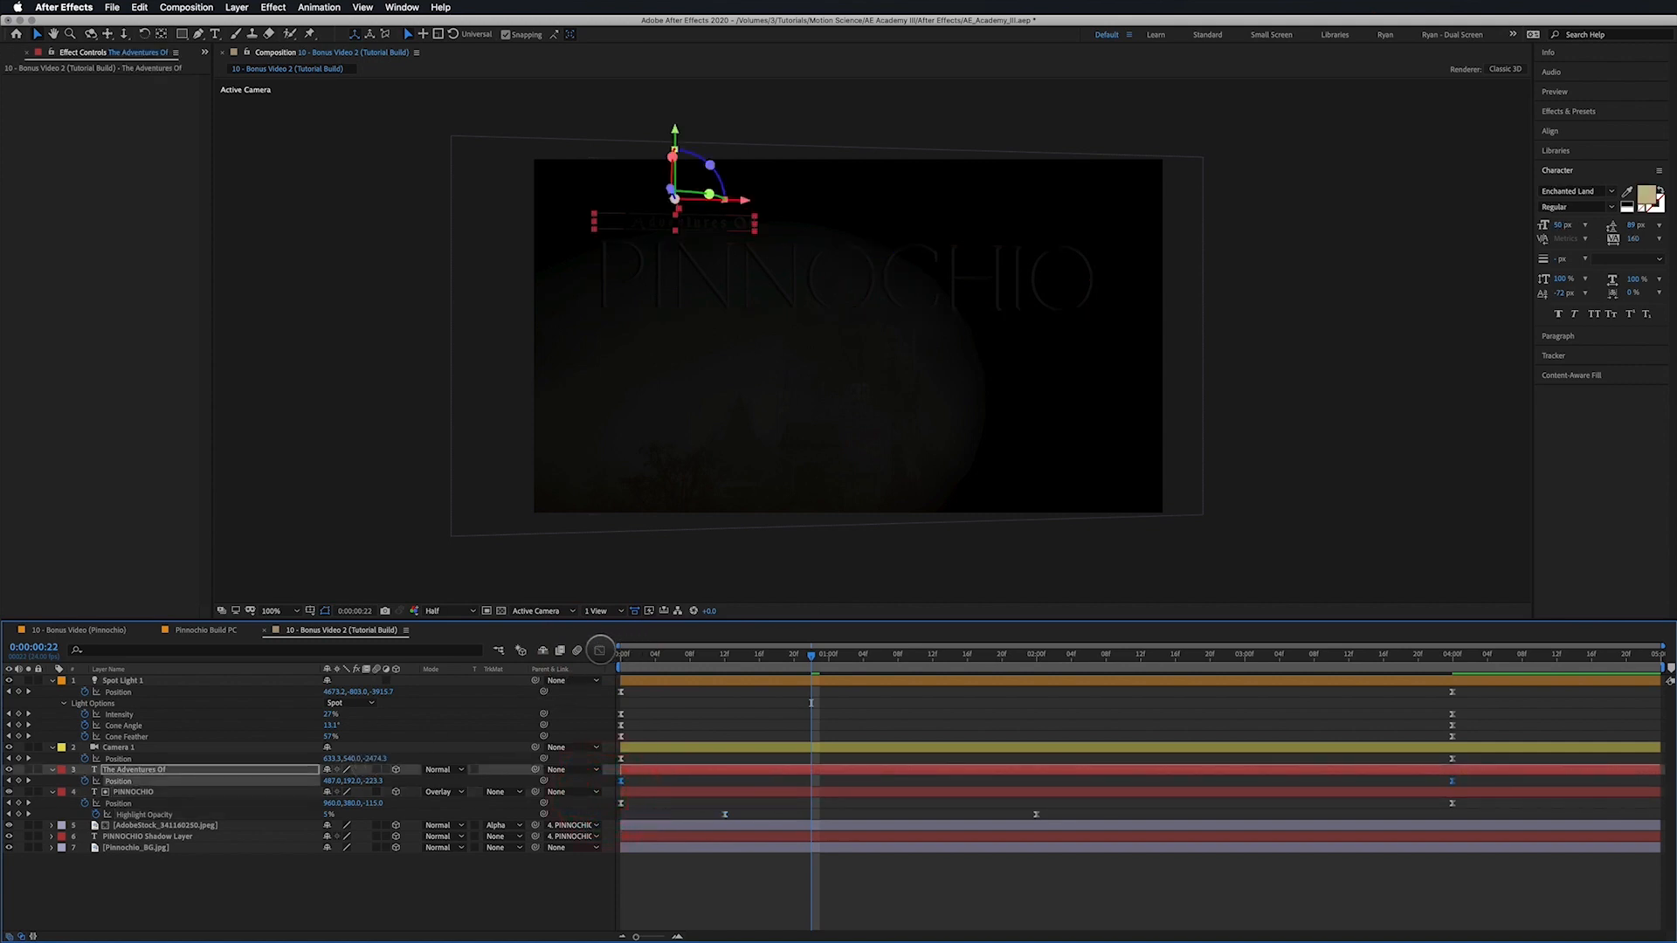
click(599, 650)
click(581, 905)
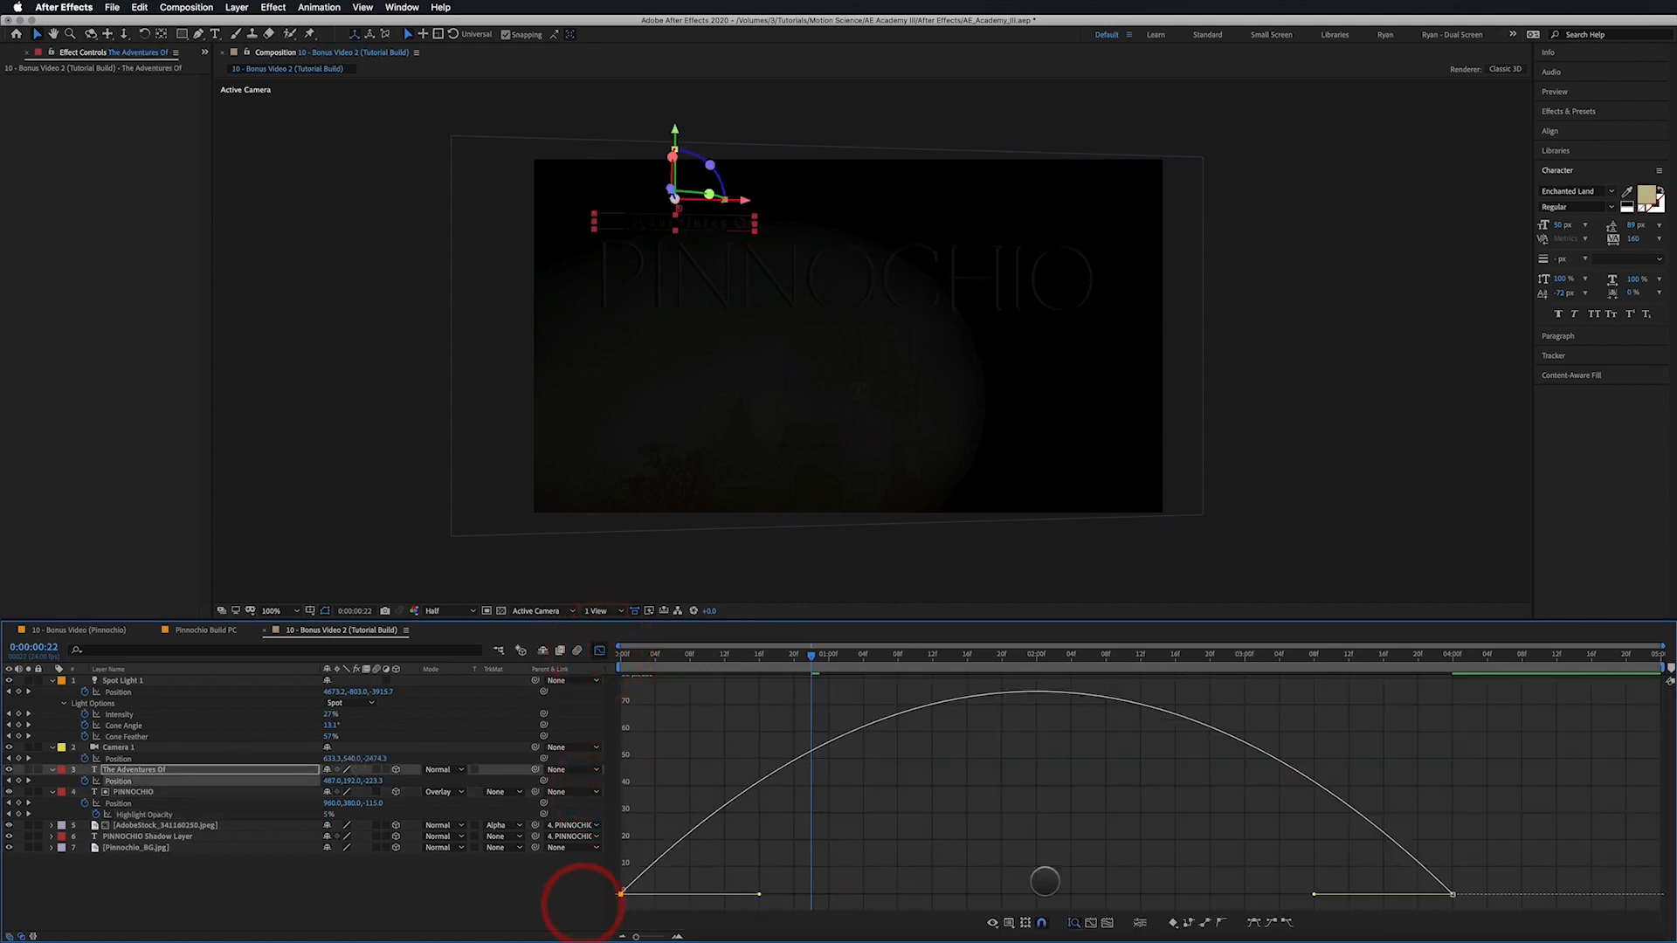
drag(1314, 893, 995, 905)
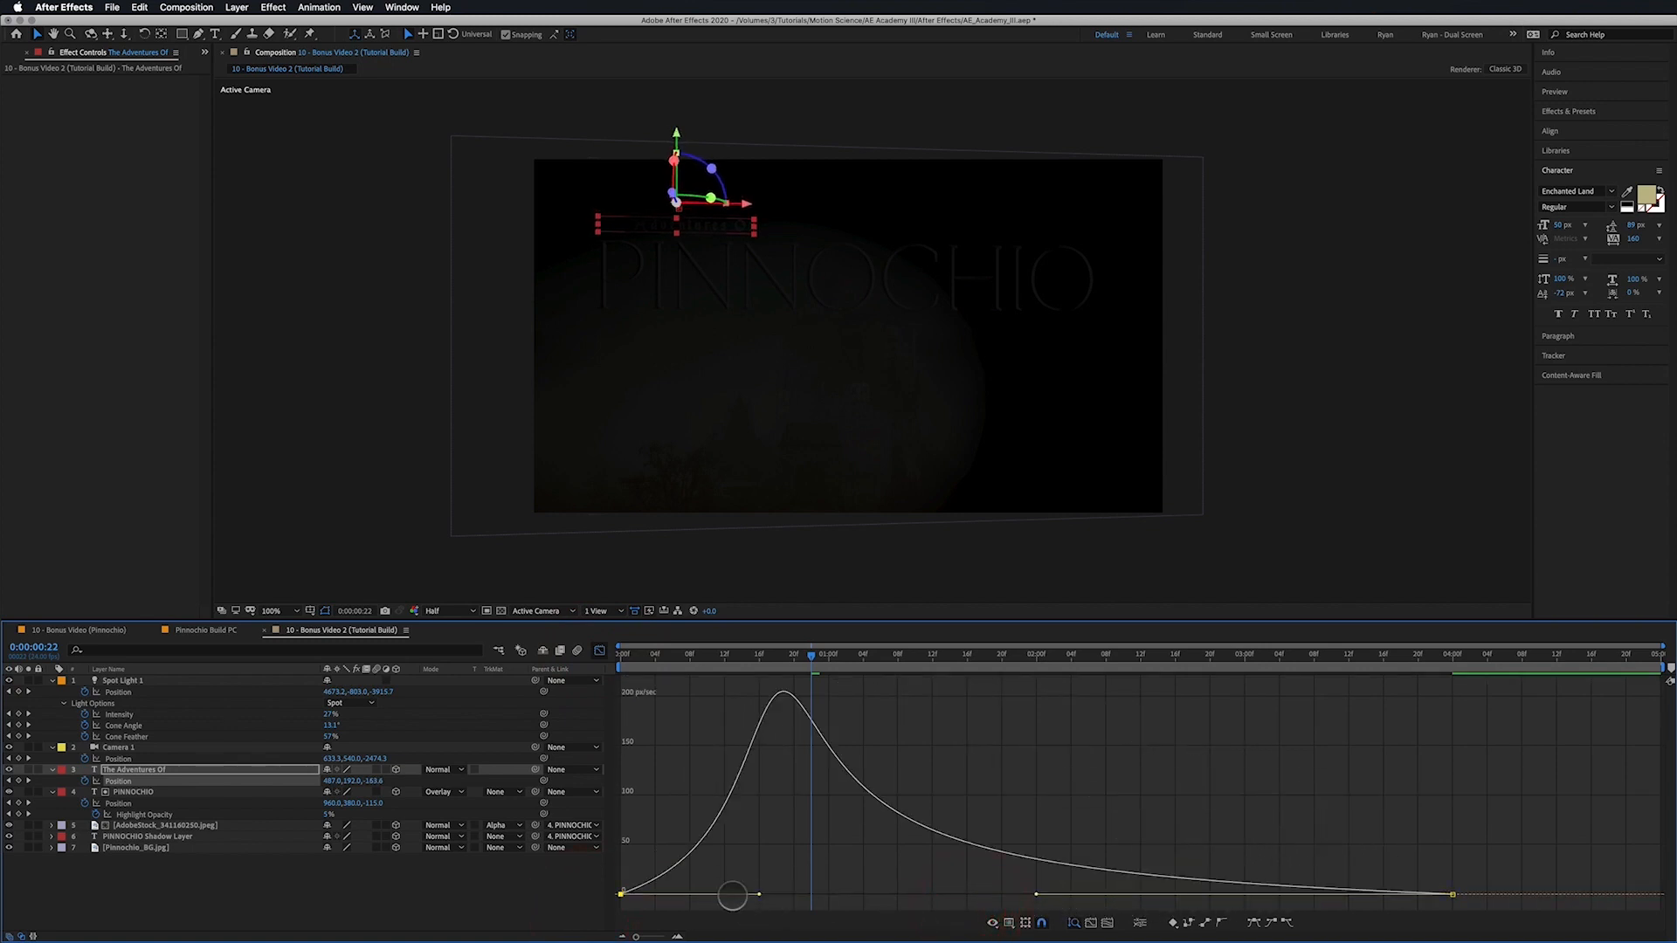
drag(759, 893, 597, 899)
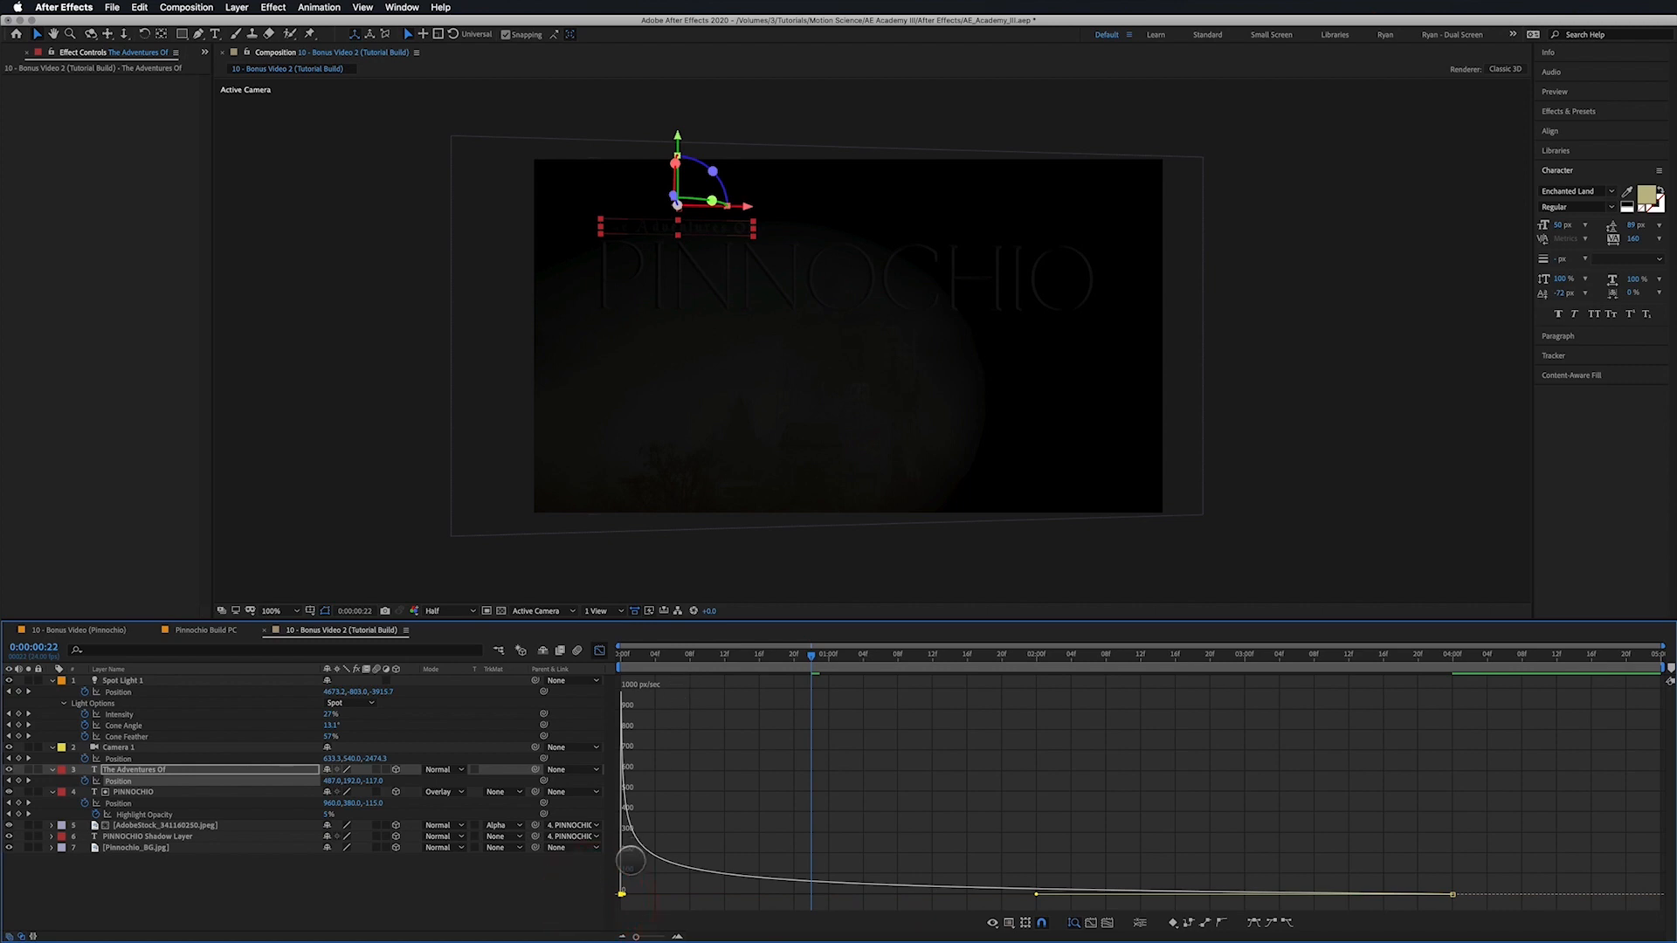
click(599, 651)
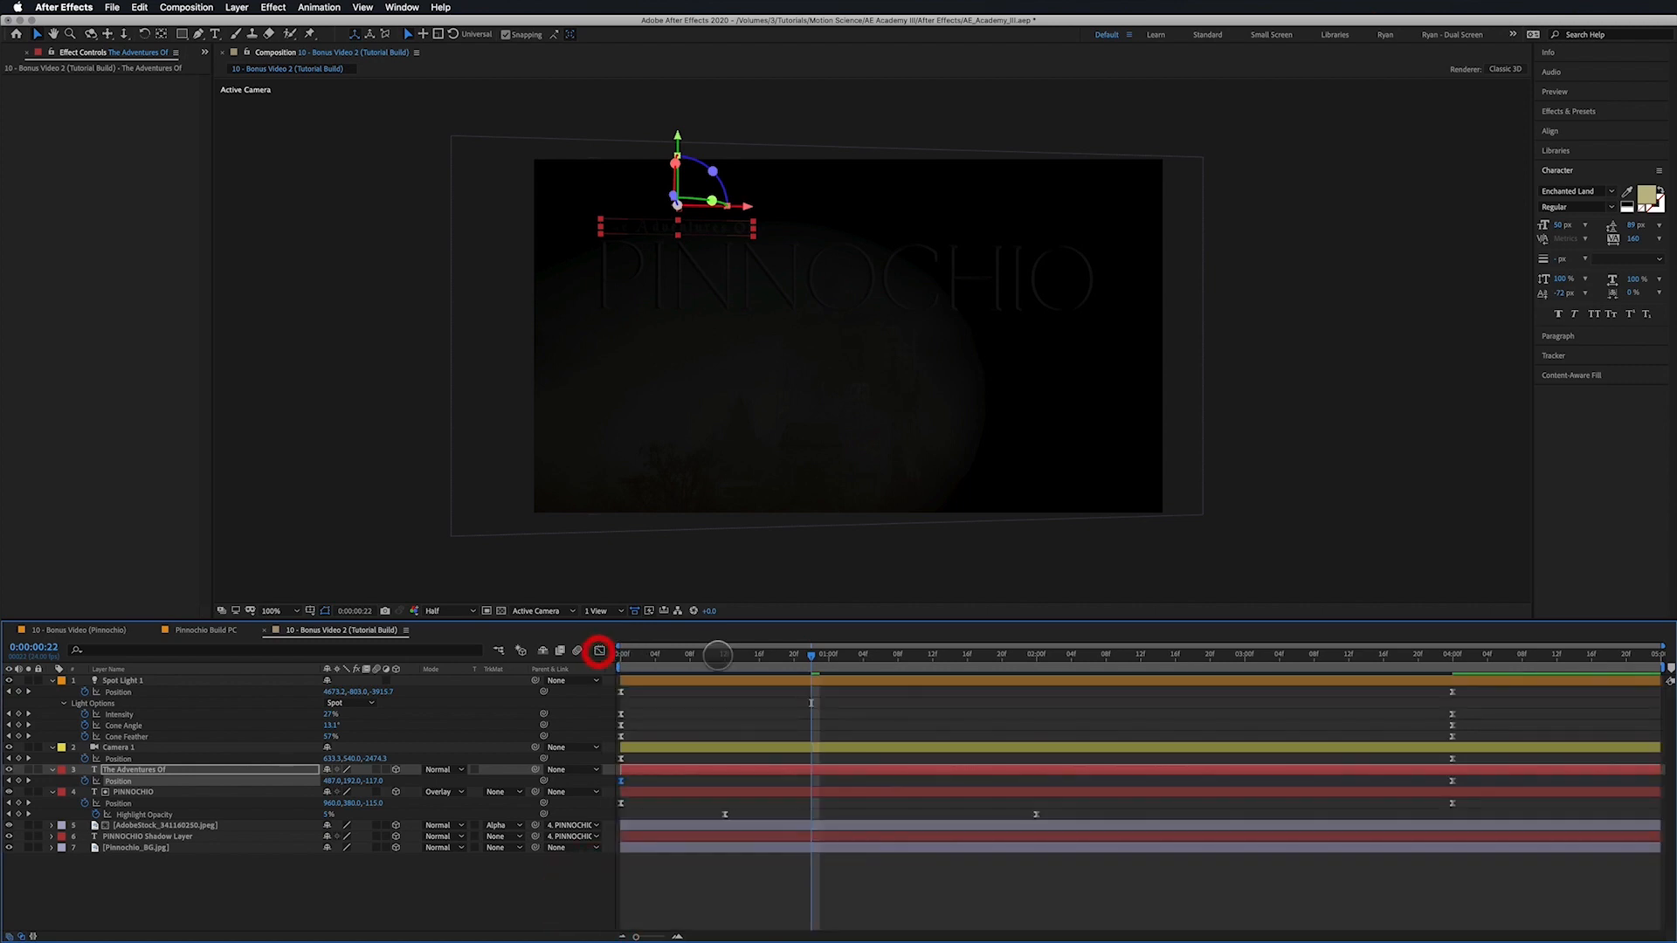
- Reshape Camera 1's Position speed graph with no ease out at the start and about 40% influence easing into the last keyframe
click(114, 748)
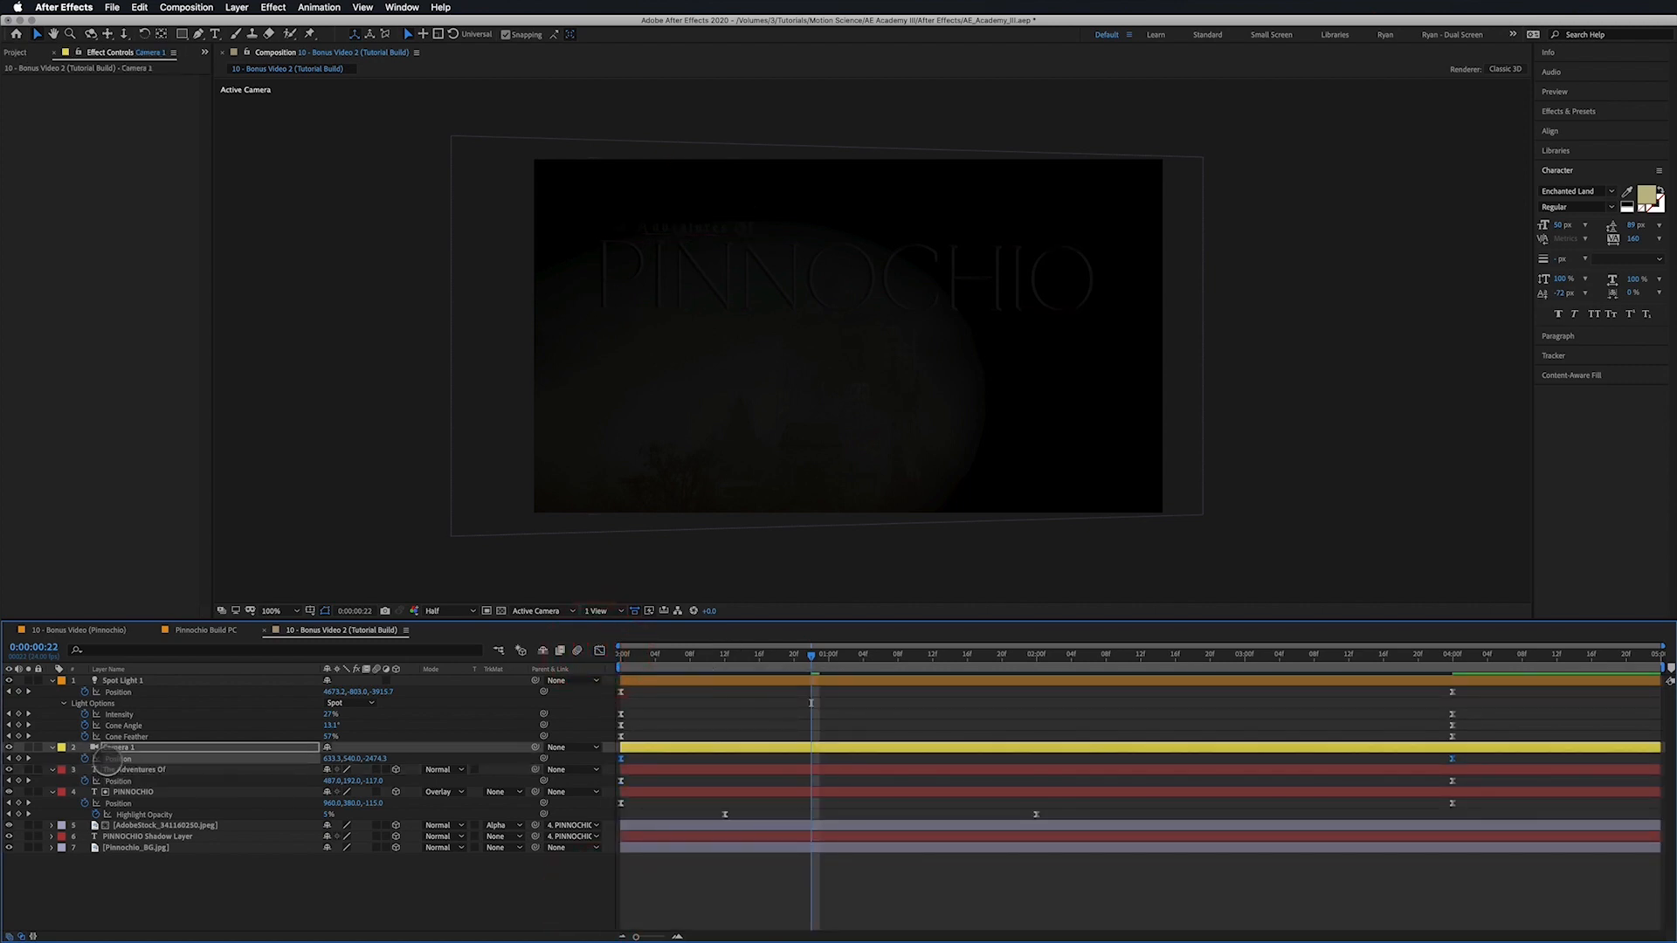
click(599, 650)
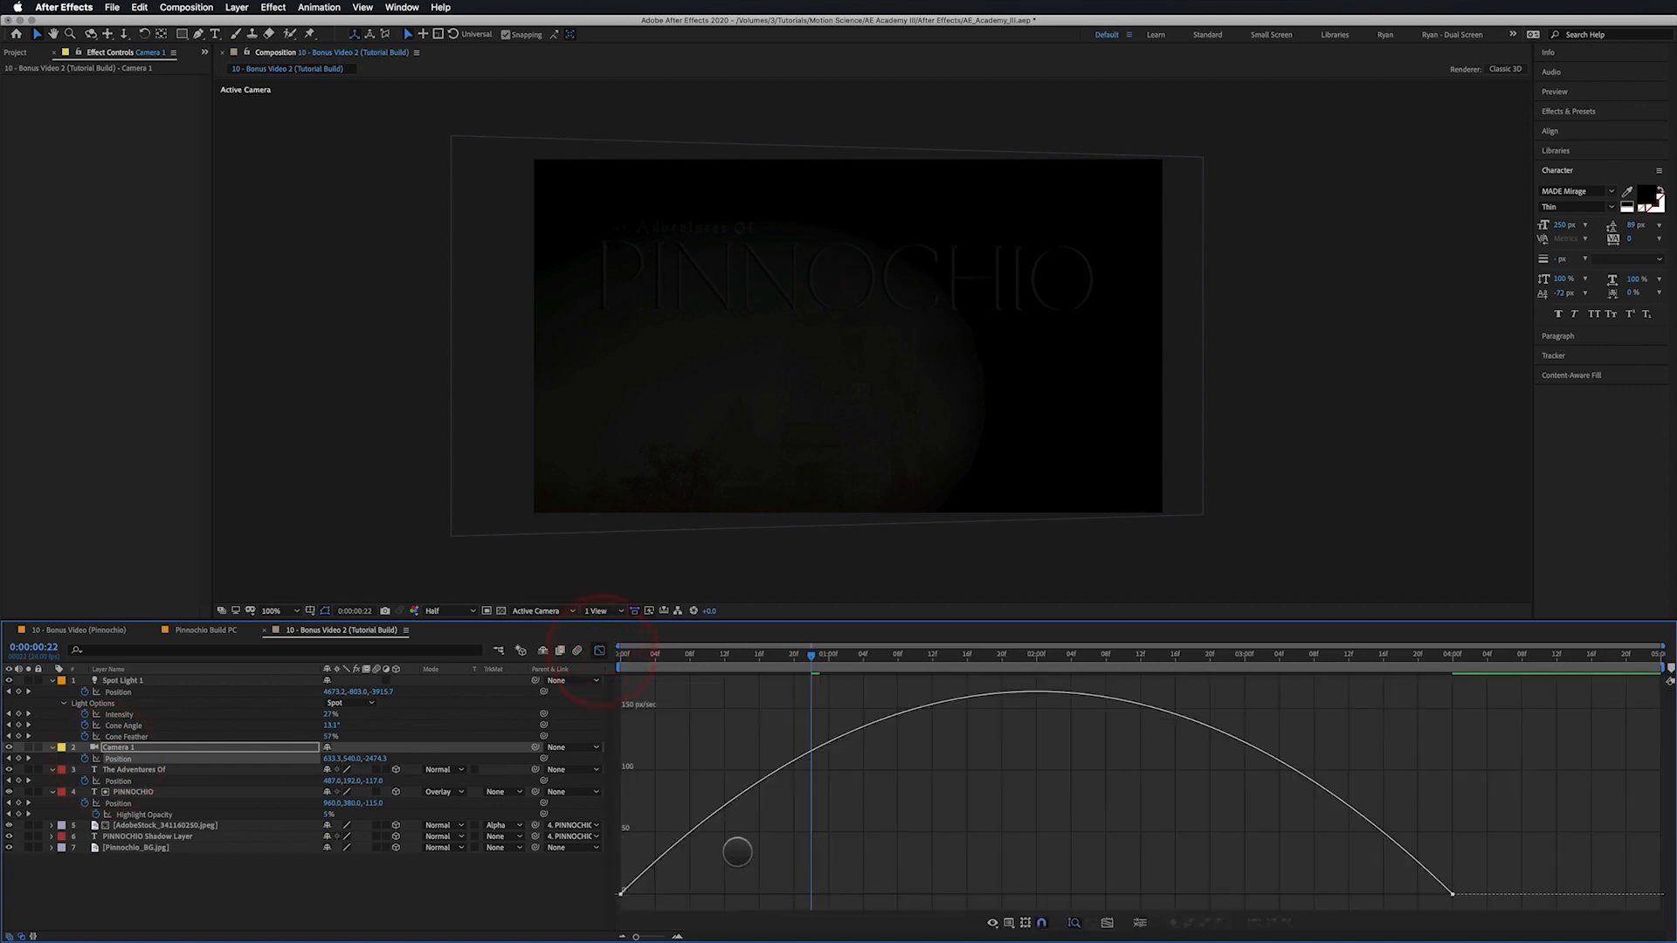
drag(737, 852, 516, 902)
drag(746, 893, 611, 888)
drag(1314, 893, 1119, 894)
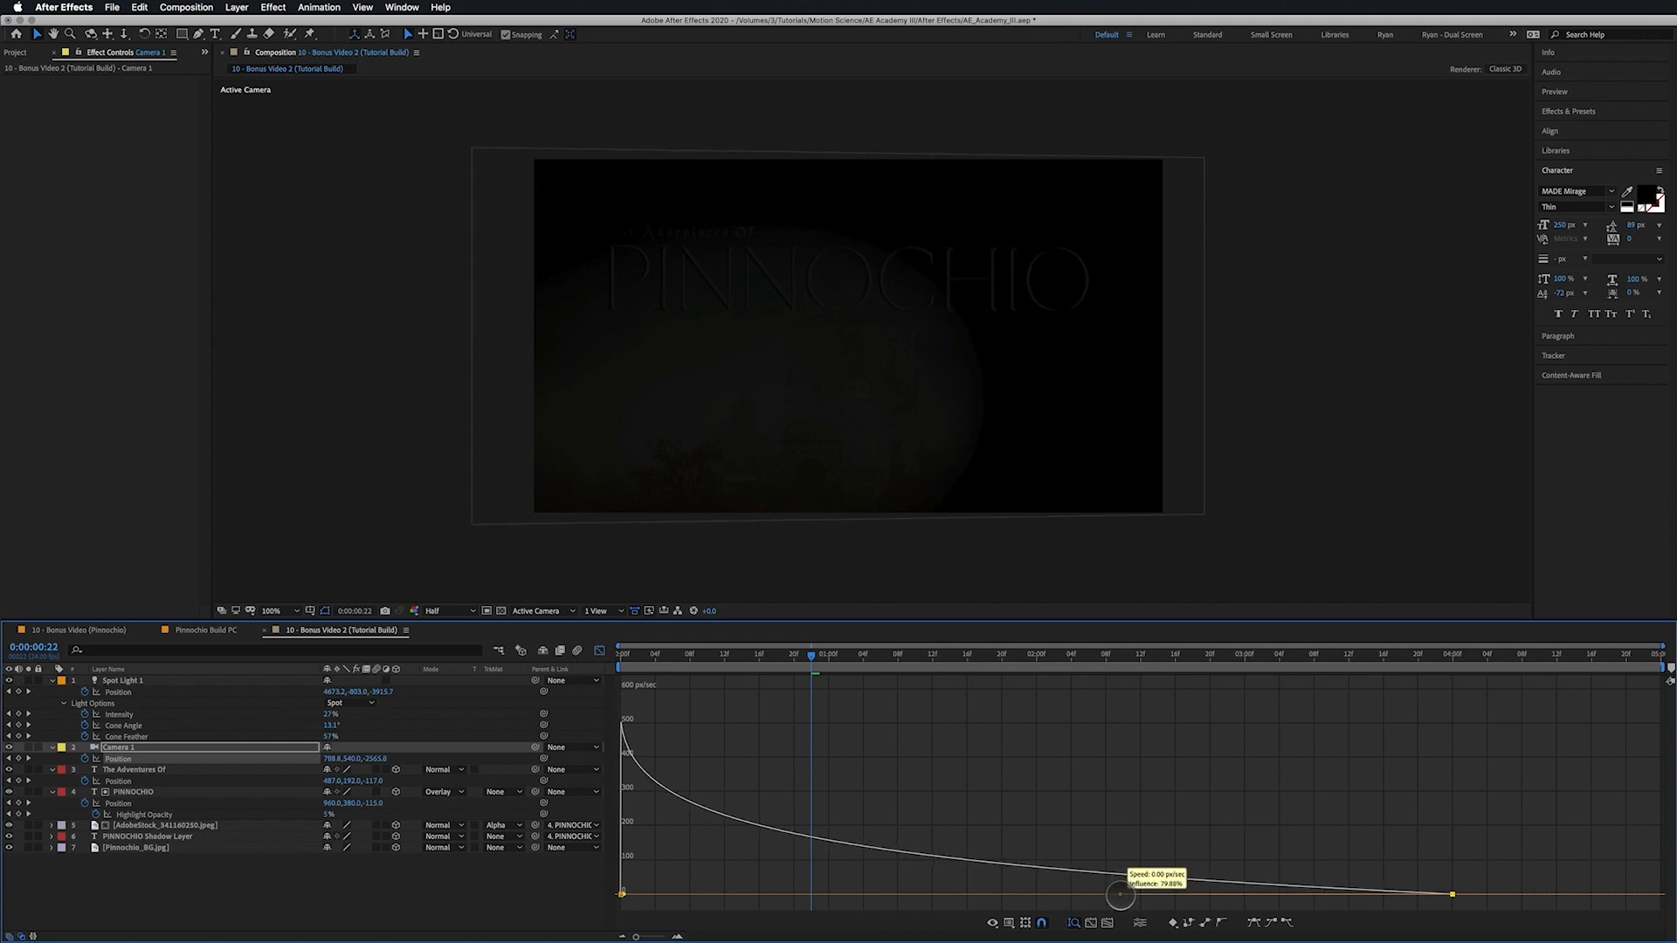
drag(1120, 894, 1119, 894)
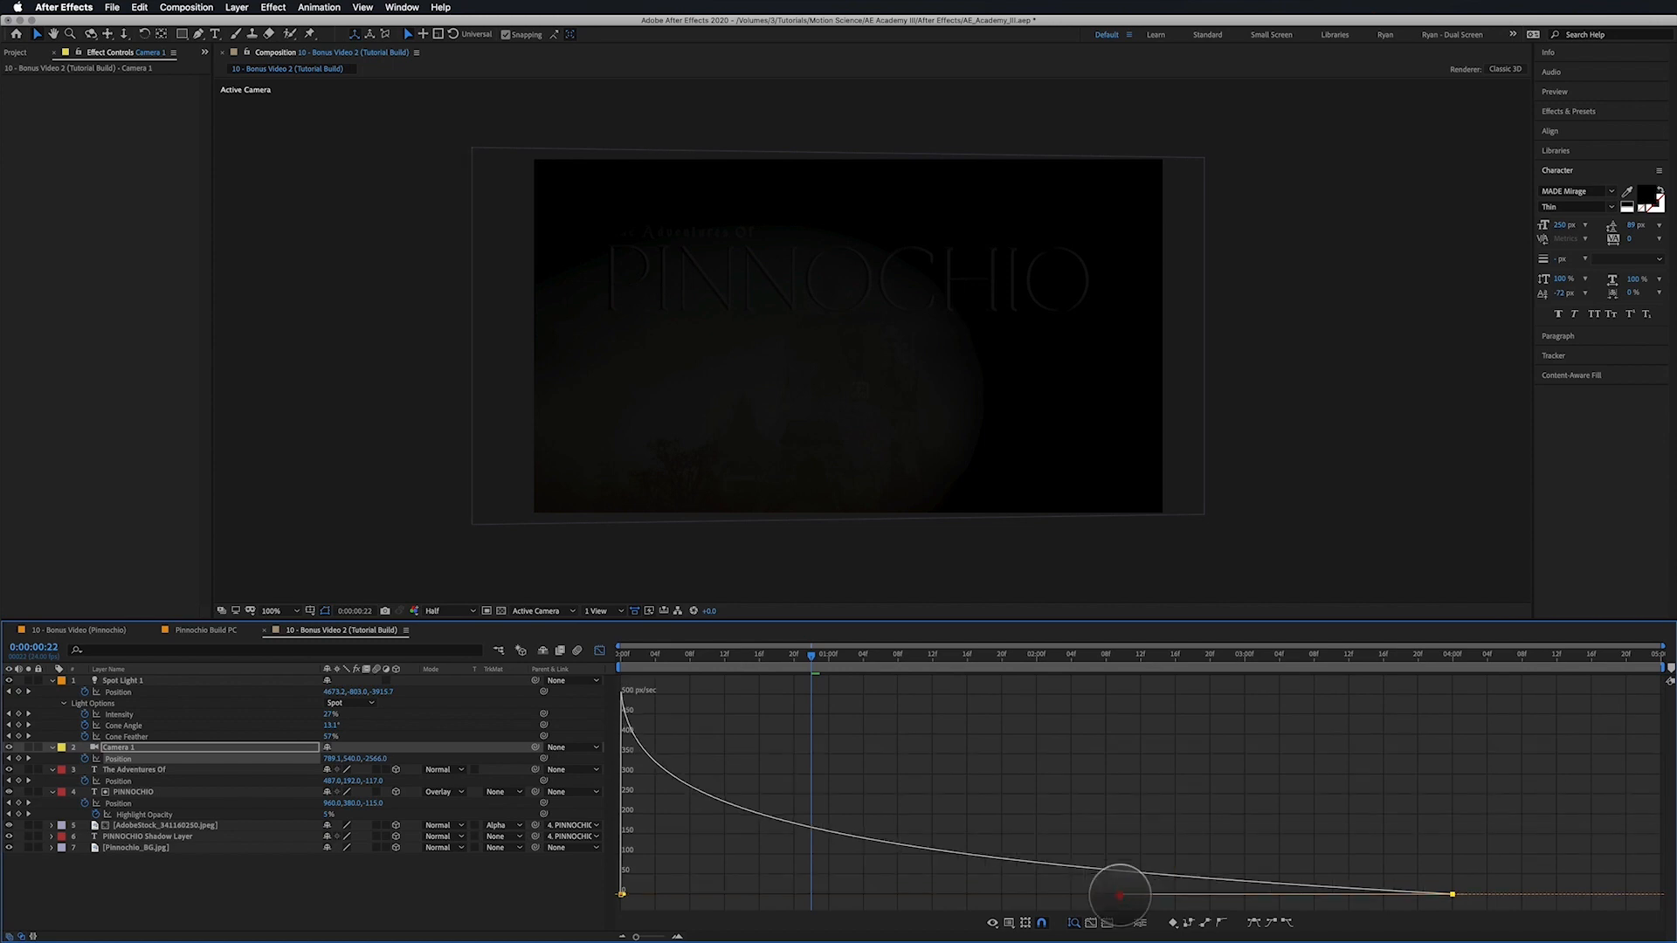
click(599, 650)
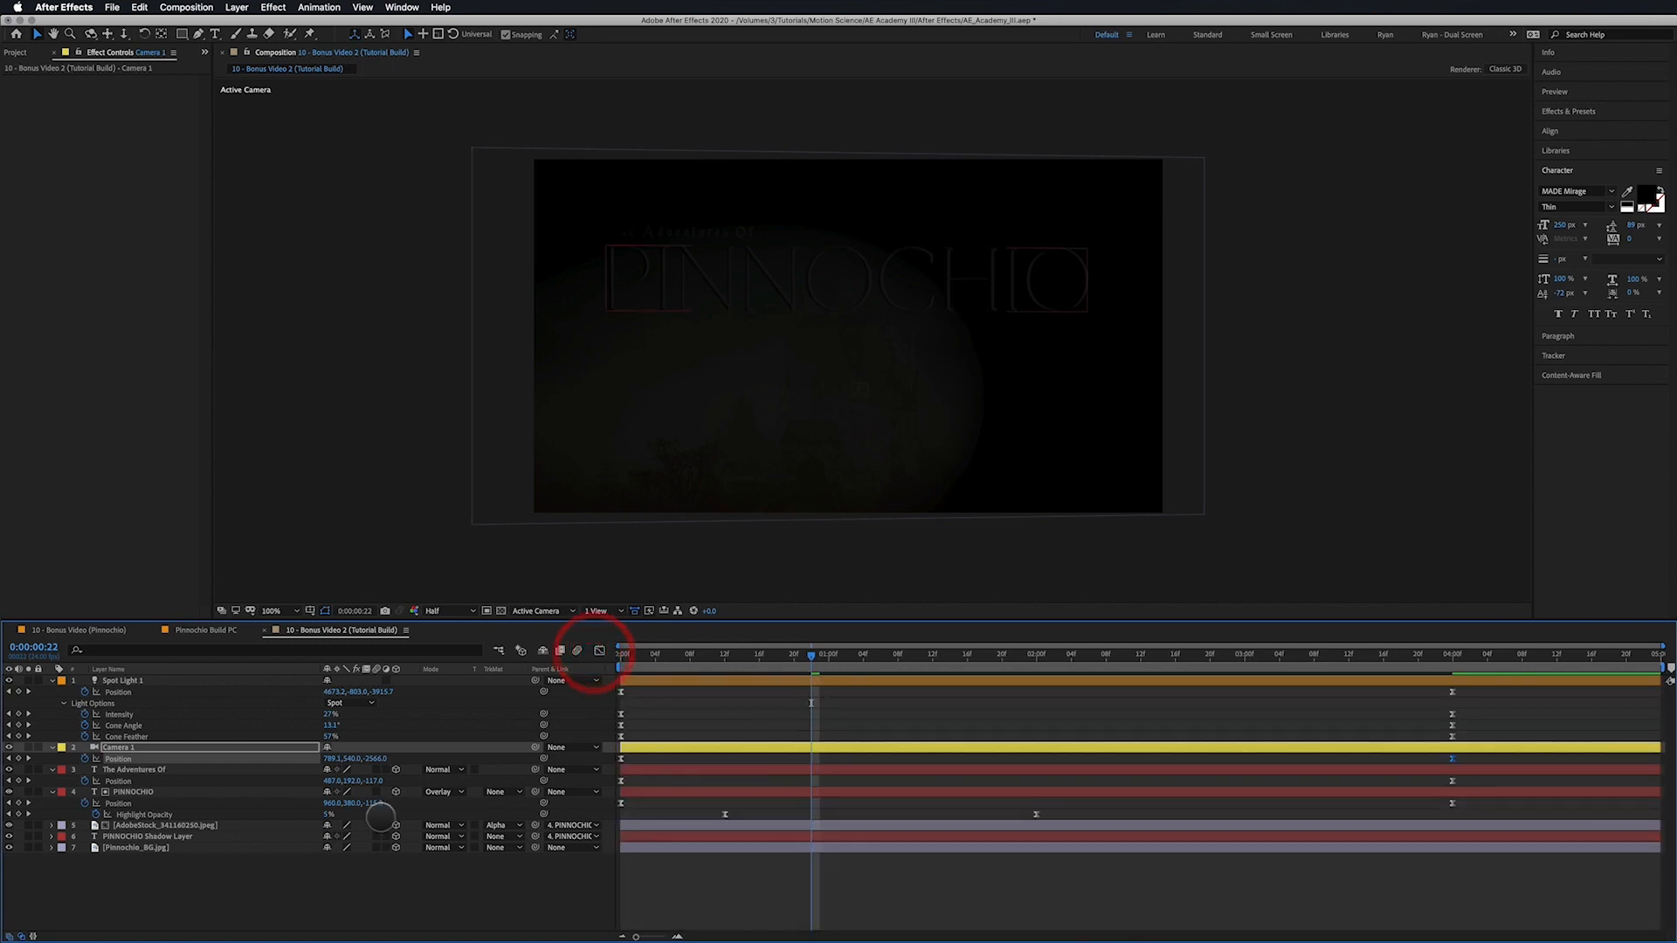
- Shorten the incoming ease of The Adventures Of layer's last Position keyframe to about 40% influence to match the camera
click(131, 769)
click(599, 651)
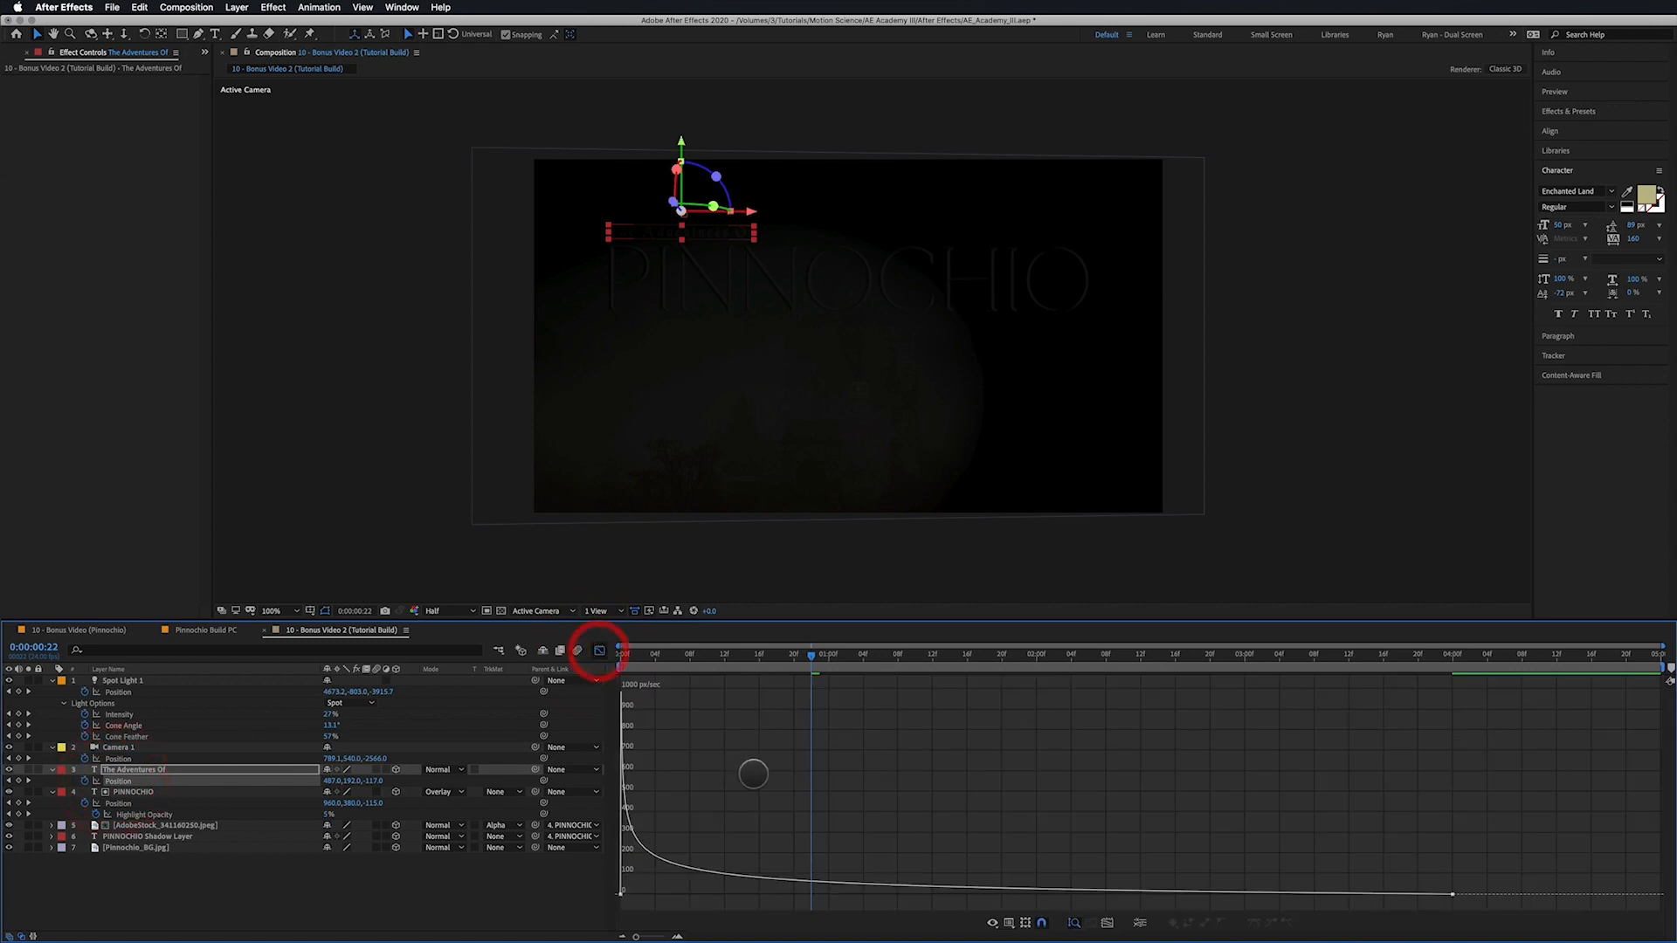
click(1429, 894)
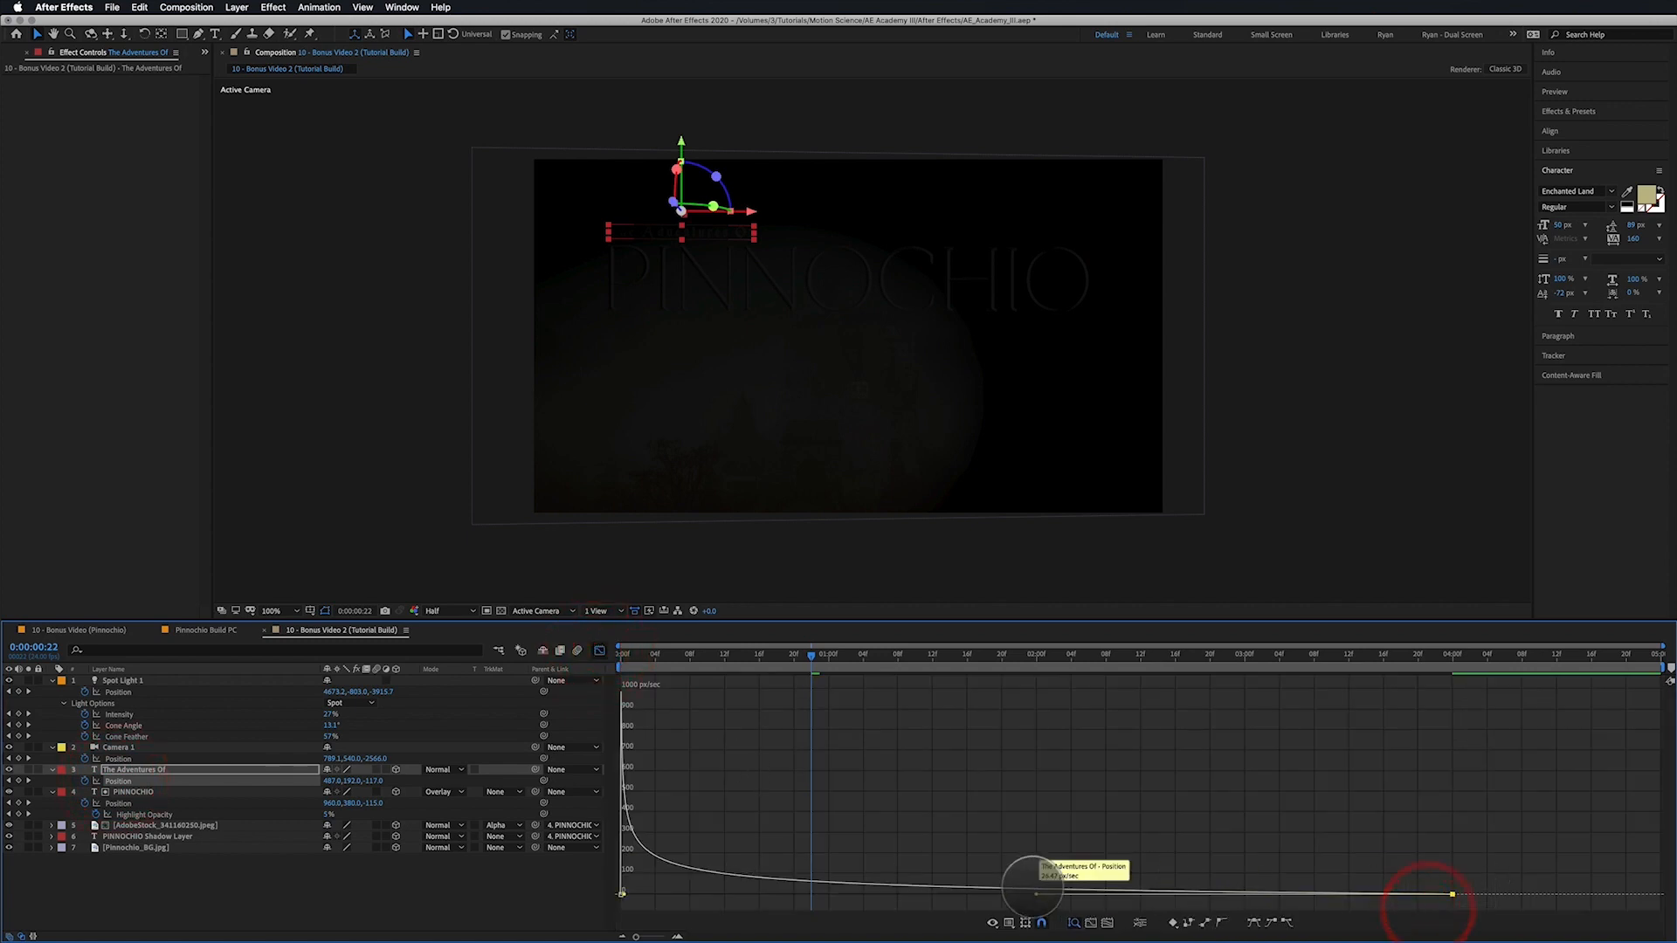
drag(1039, 893, 1084, 892)
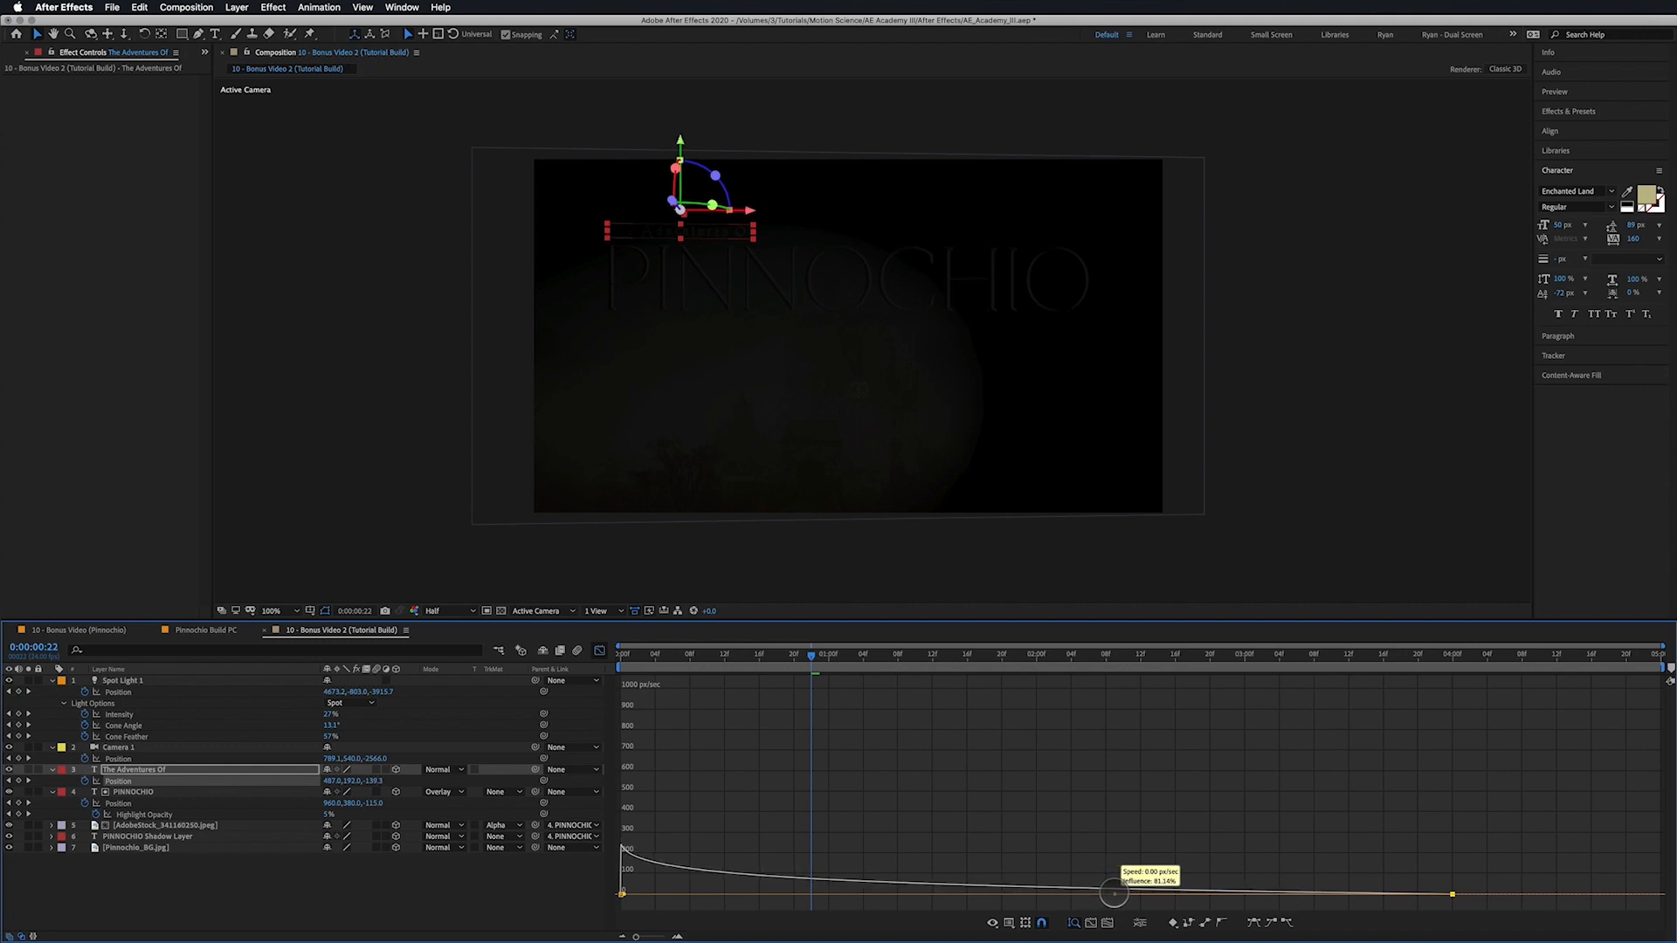
drag(1114, 893, 1118, 893)
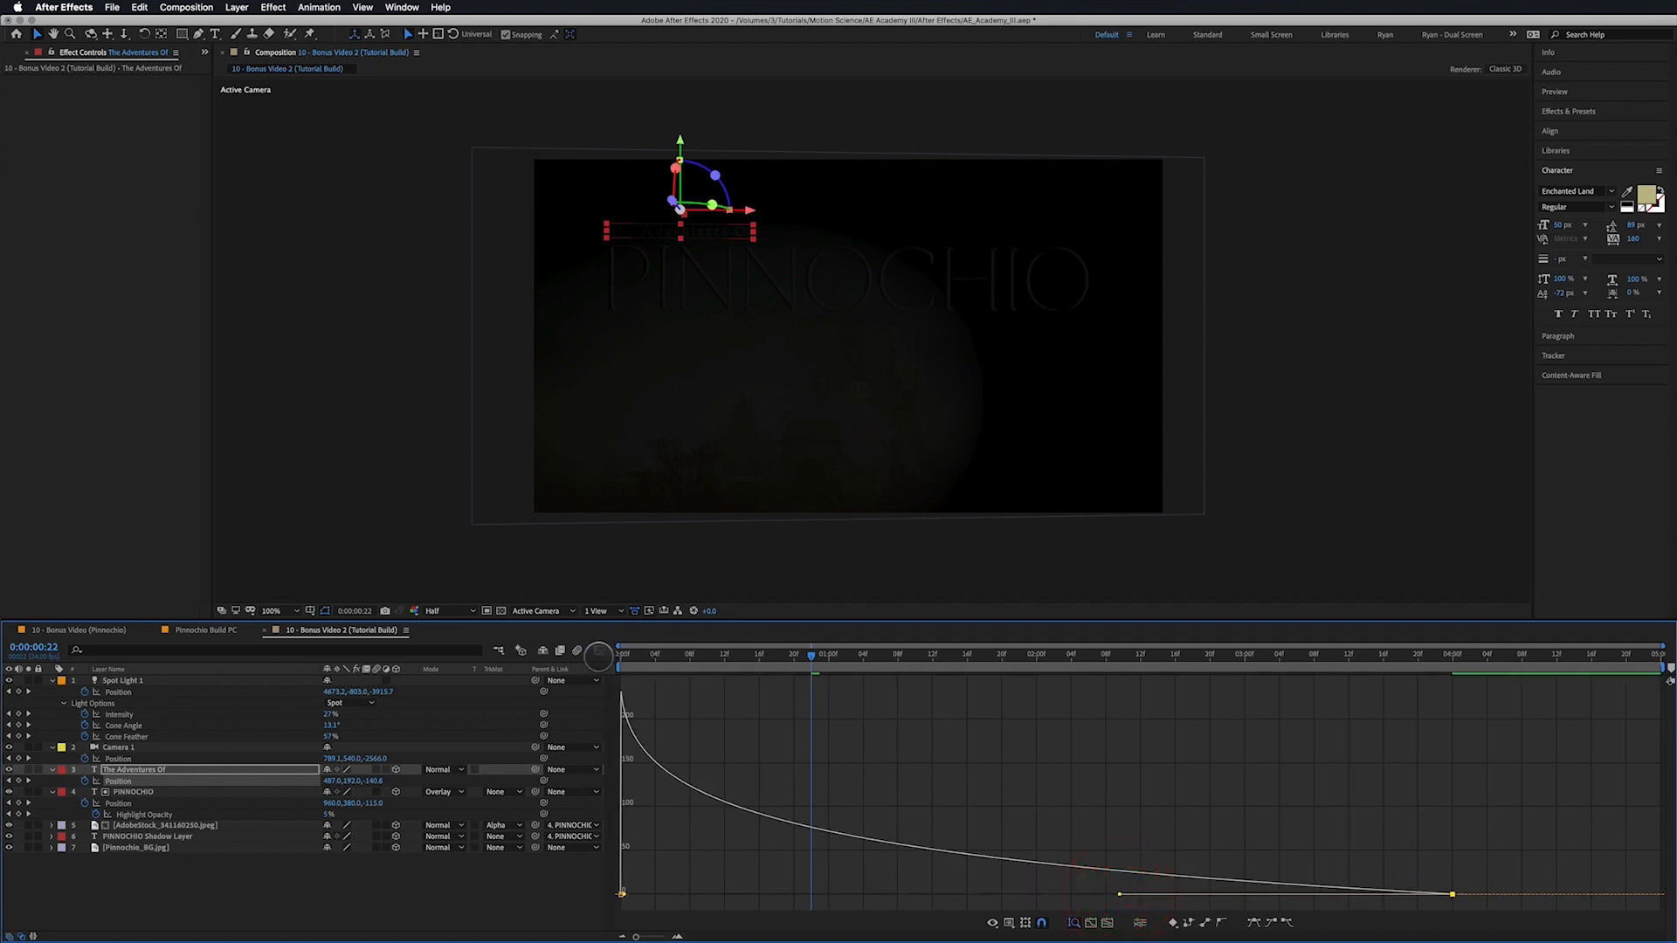
click(598, 654)
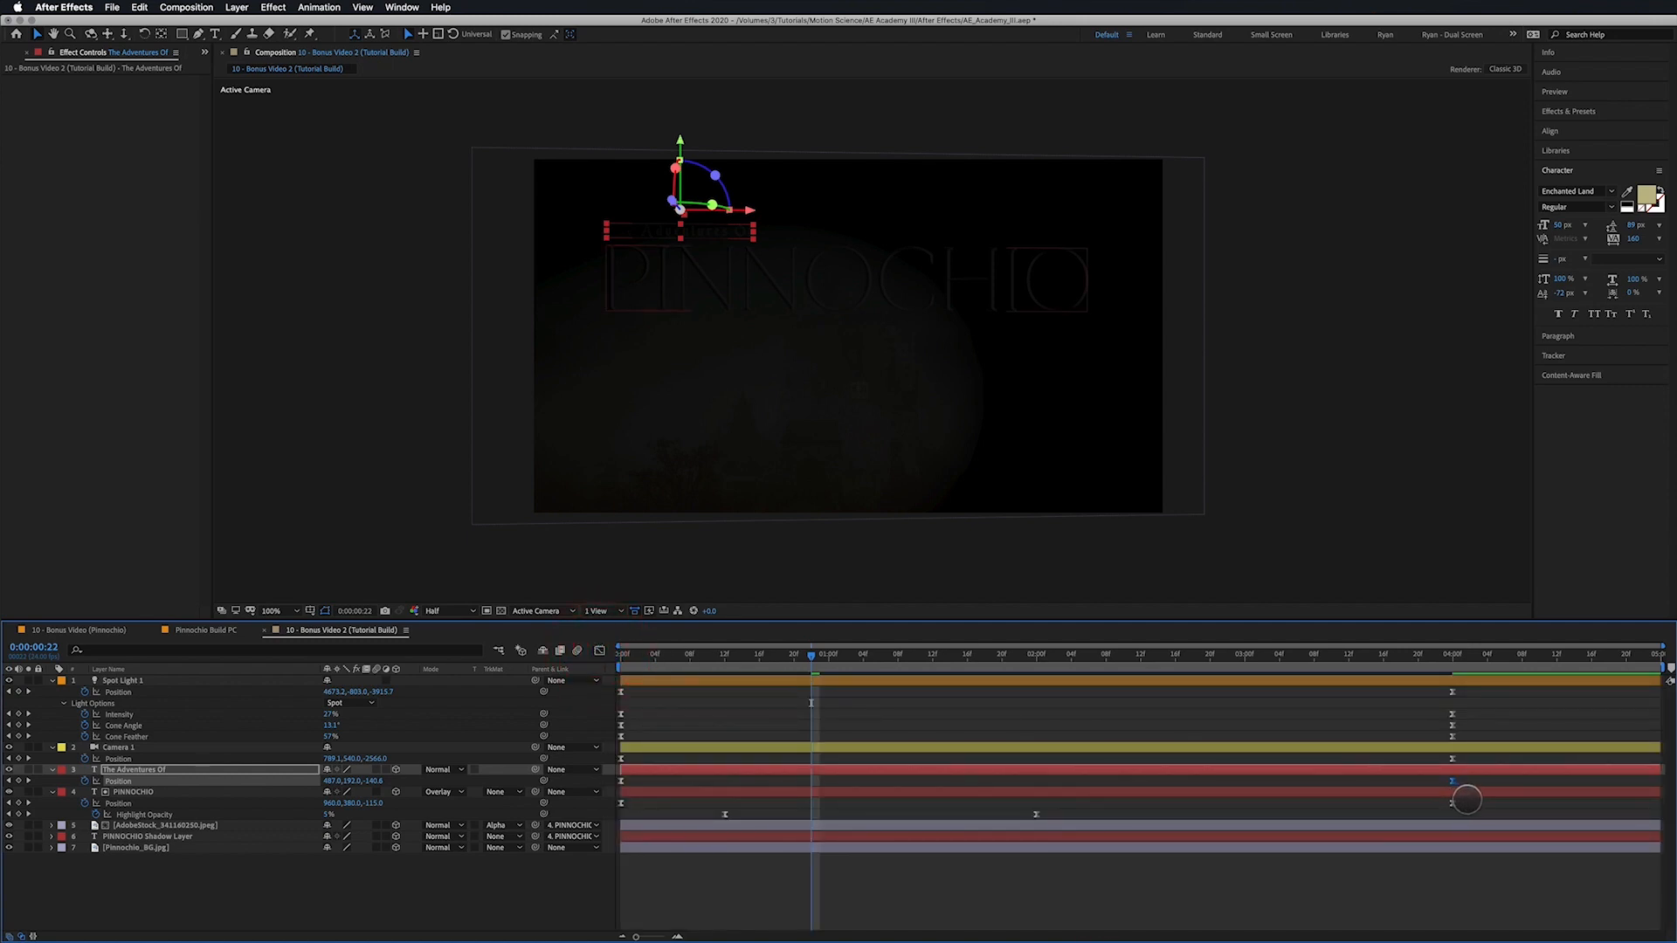
- Reshape PINNOCHIO's Position speed graph with a fast start and about 40% influence easing into the last keyframe
drag(1467, 798, 572, 804)
click(599, 651)
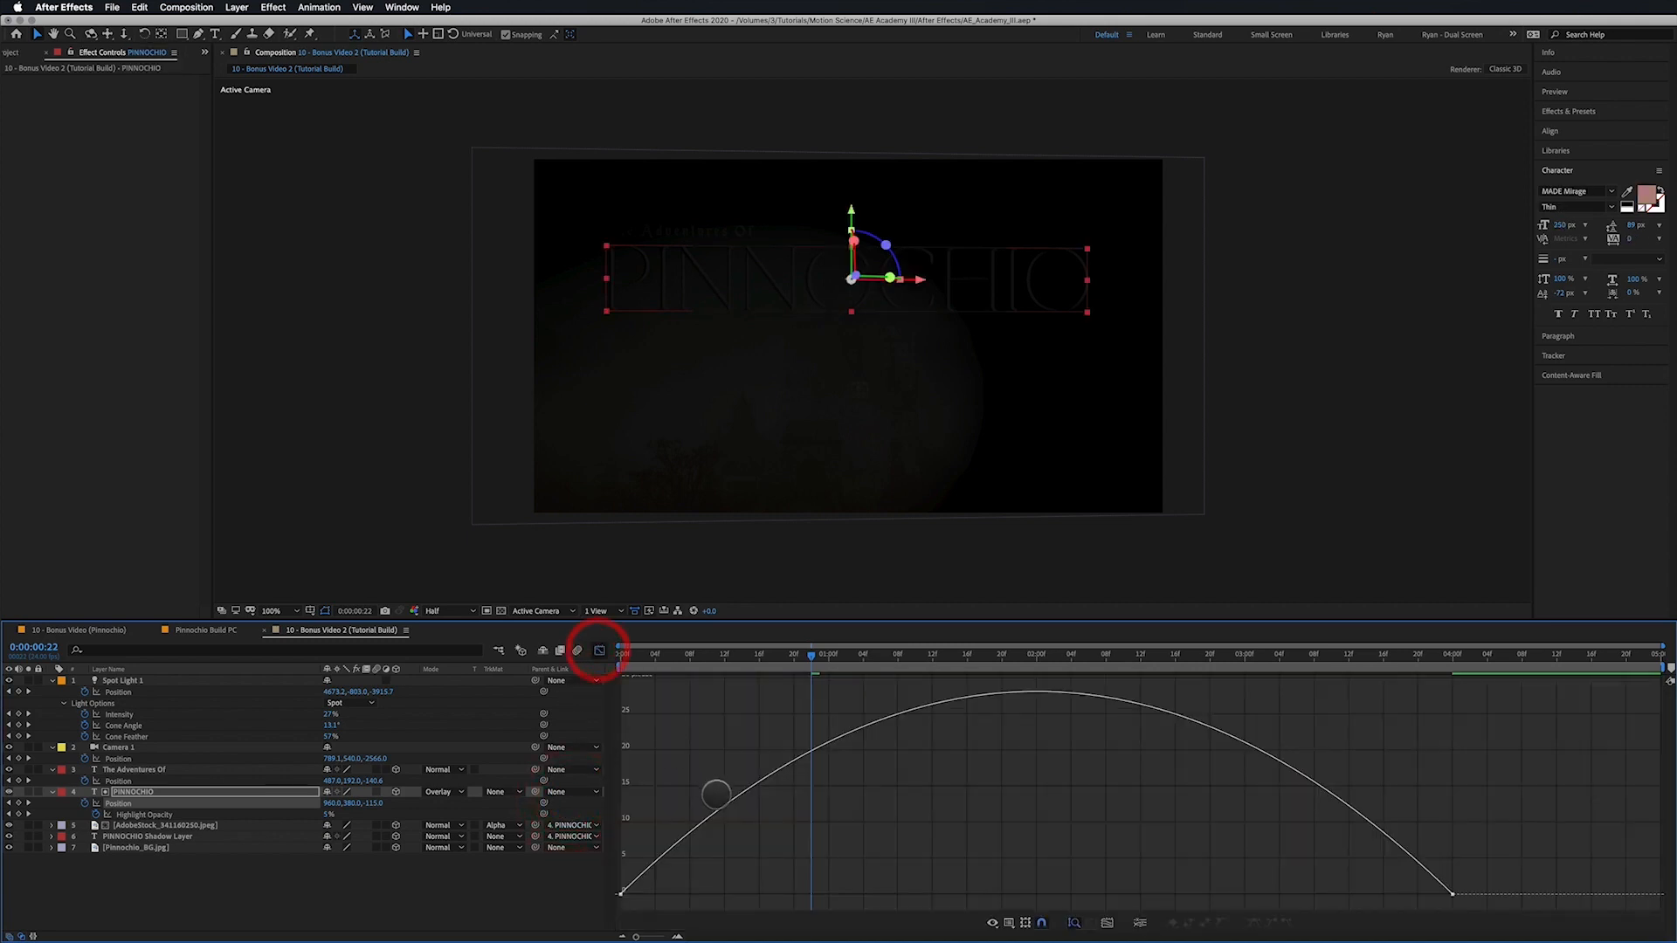
click(504, 901)
drag(759, 895, 603, 893)
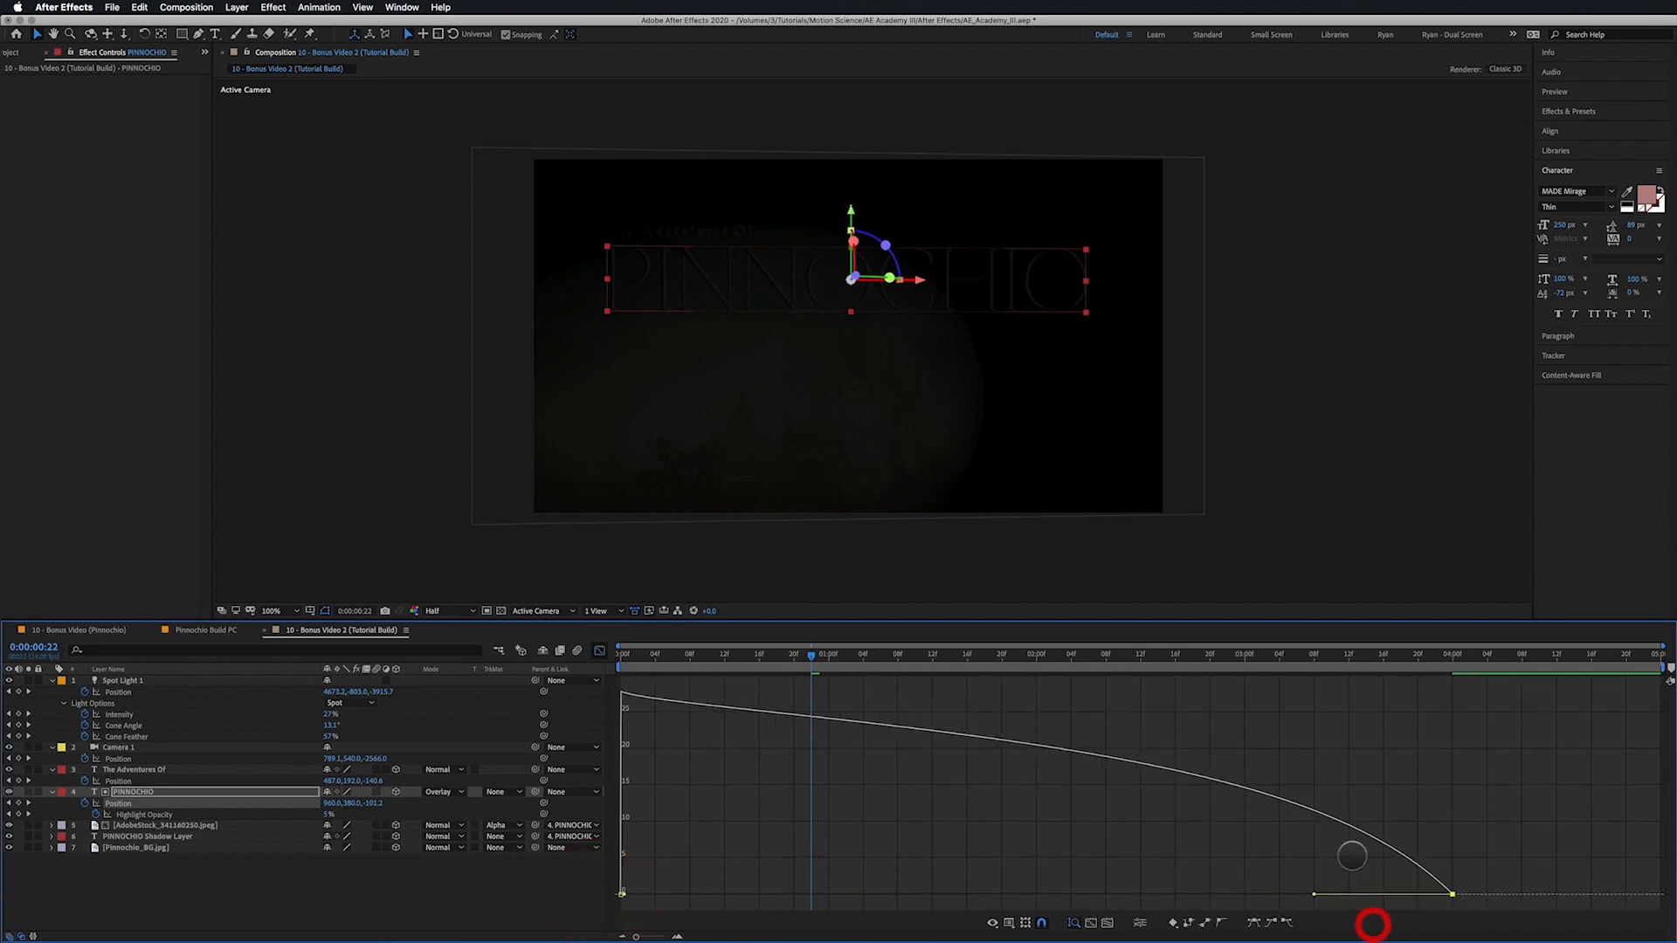
drag(1314, 894, 1118, 894)
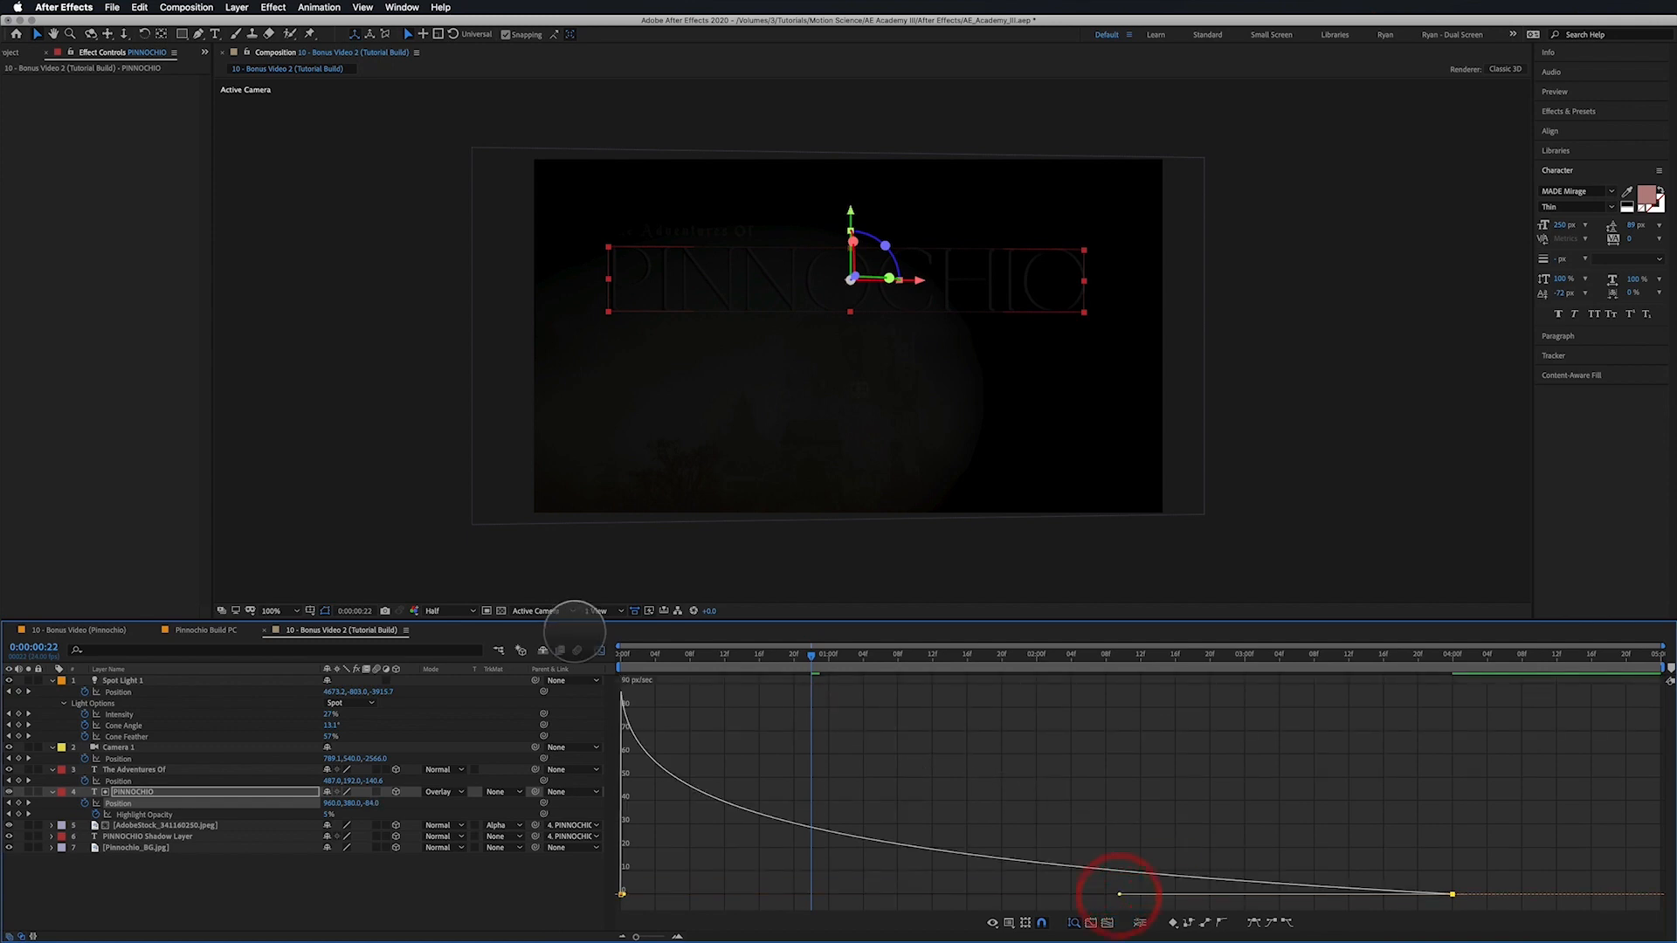
click(598, 653)
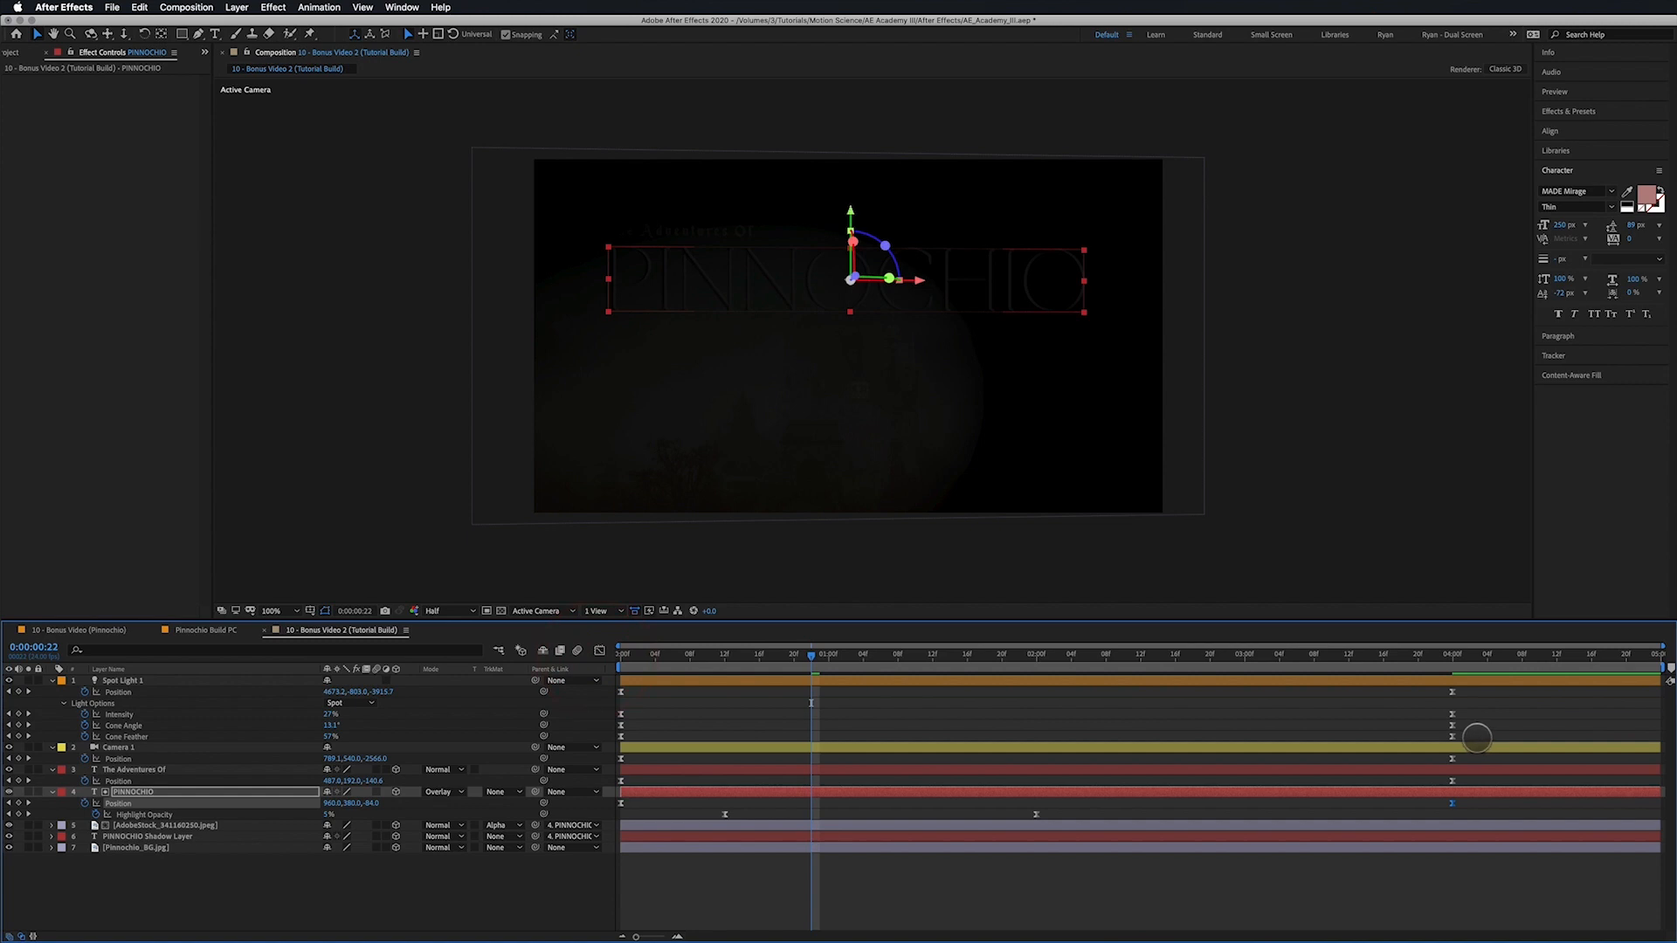
- Give Spot Light 1's Position, Intensity, Cone Angle and Cone Feather the same speed curve, with a fast start and about 40% ending influence
drag(1476, 738, 618, 673)
click(599, 650)
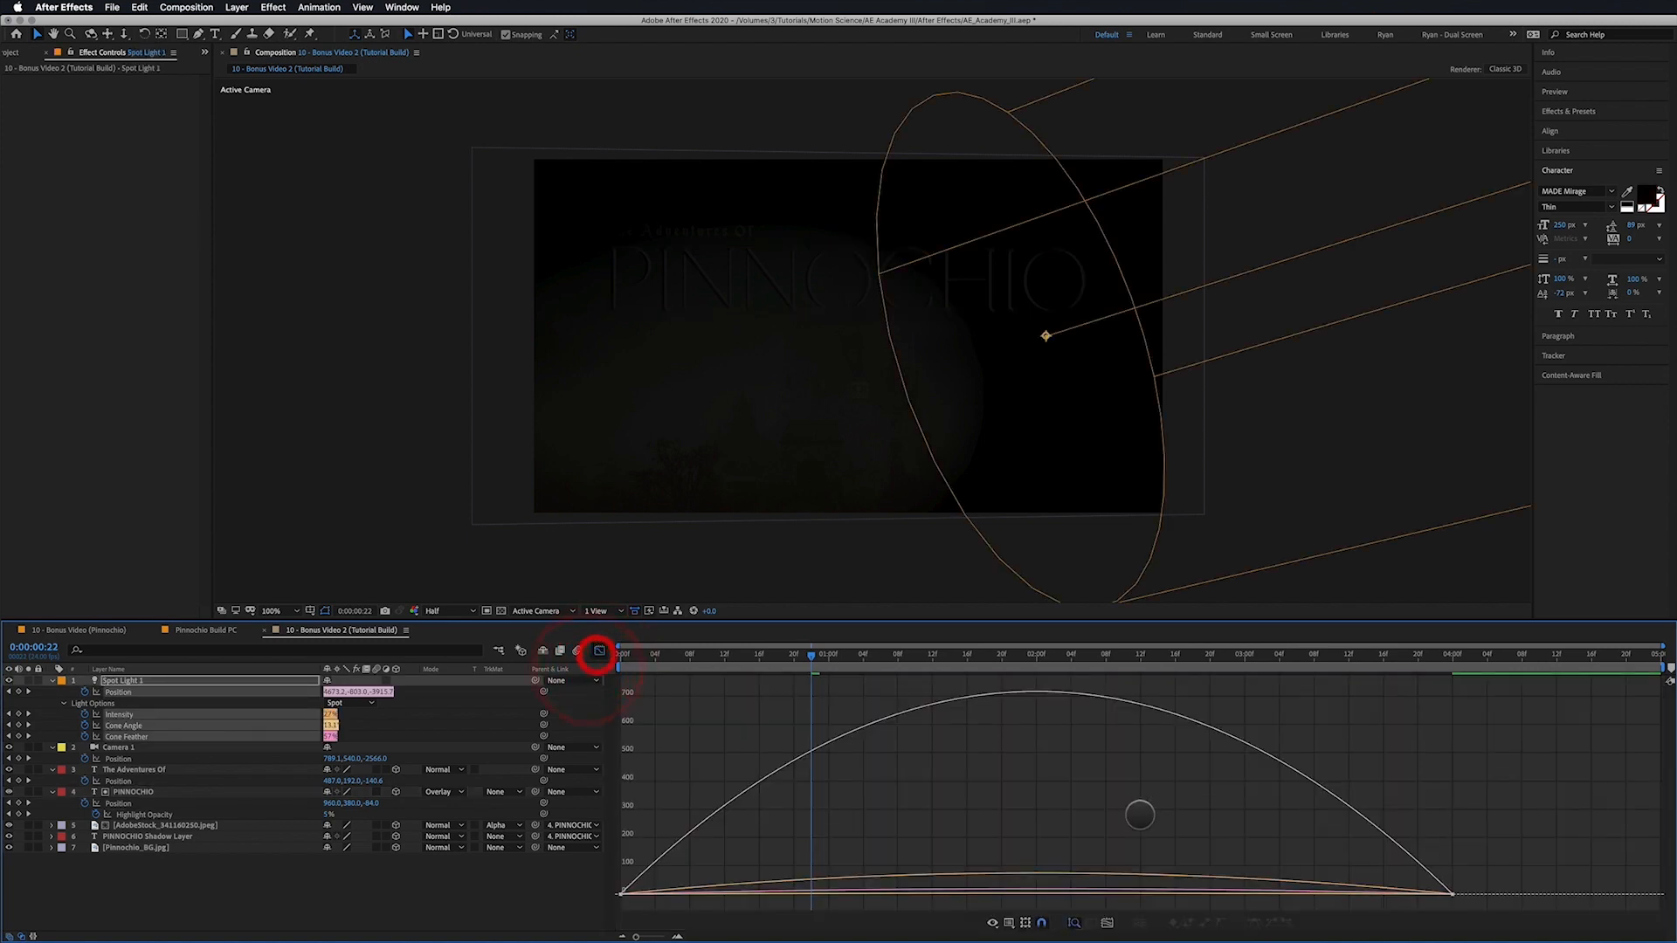
drag(1475, 833, 1117, 895)
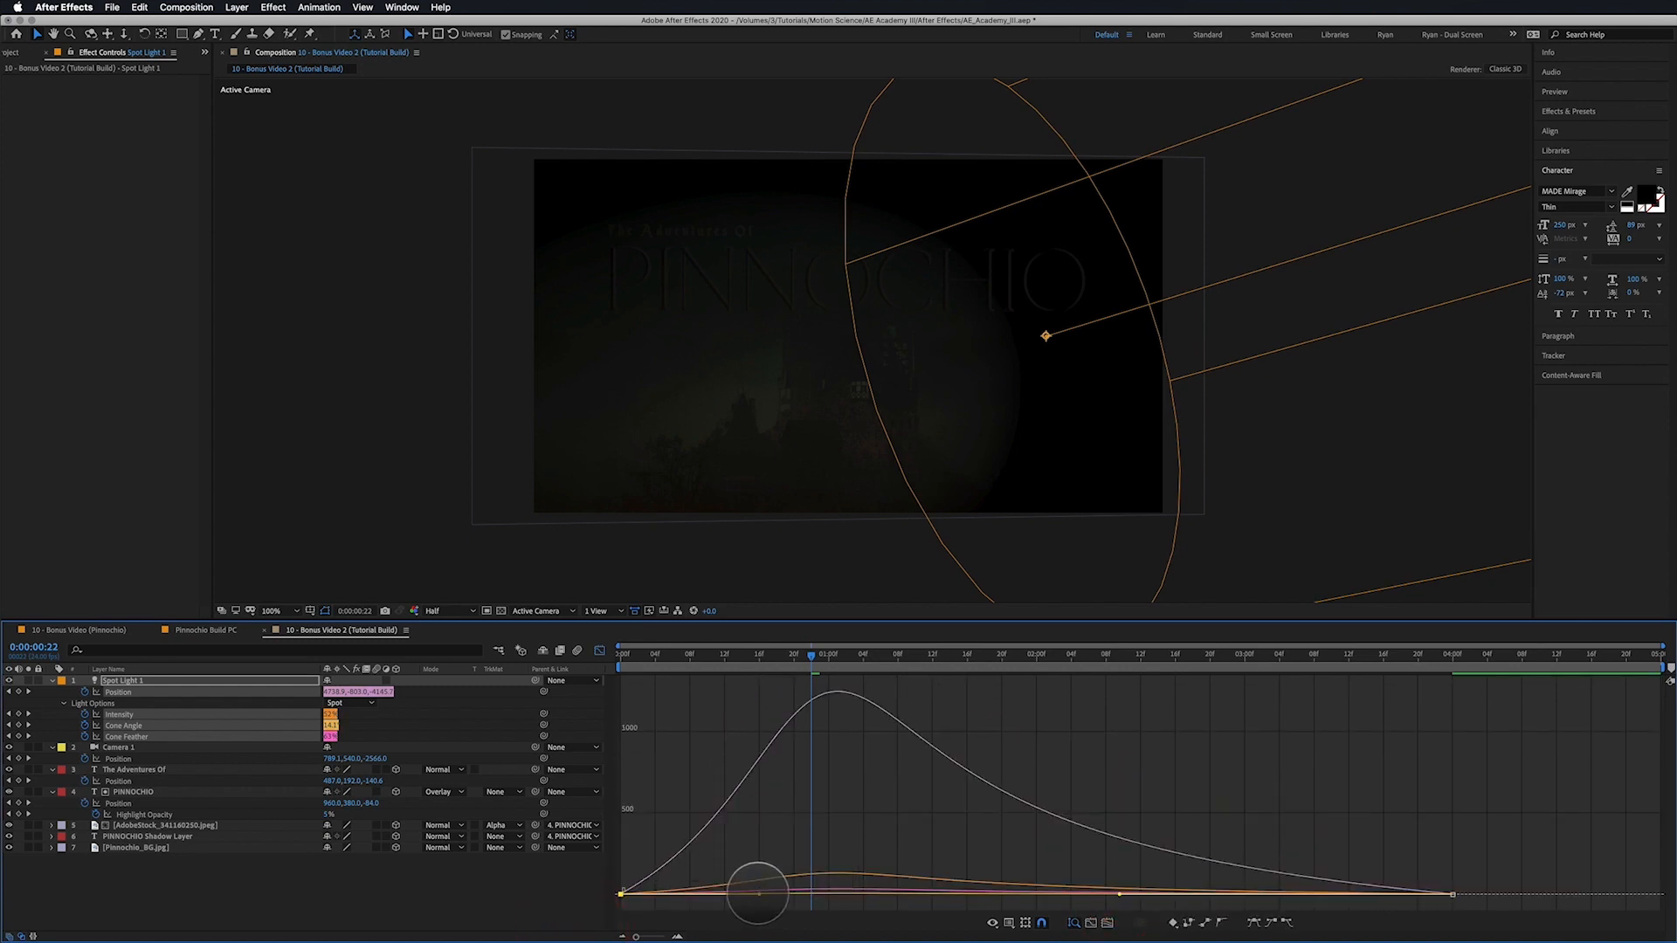
drag(759, 894, 620, 891)
click(600, 650)
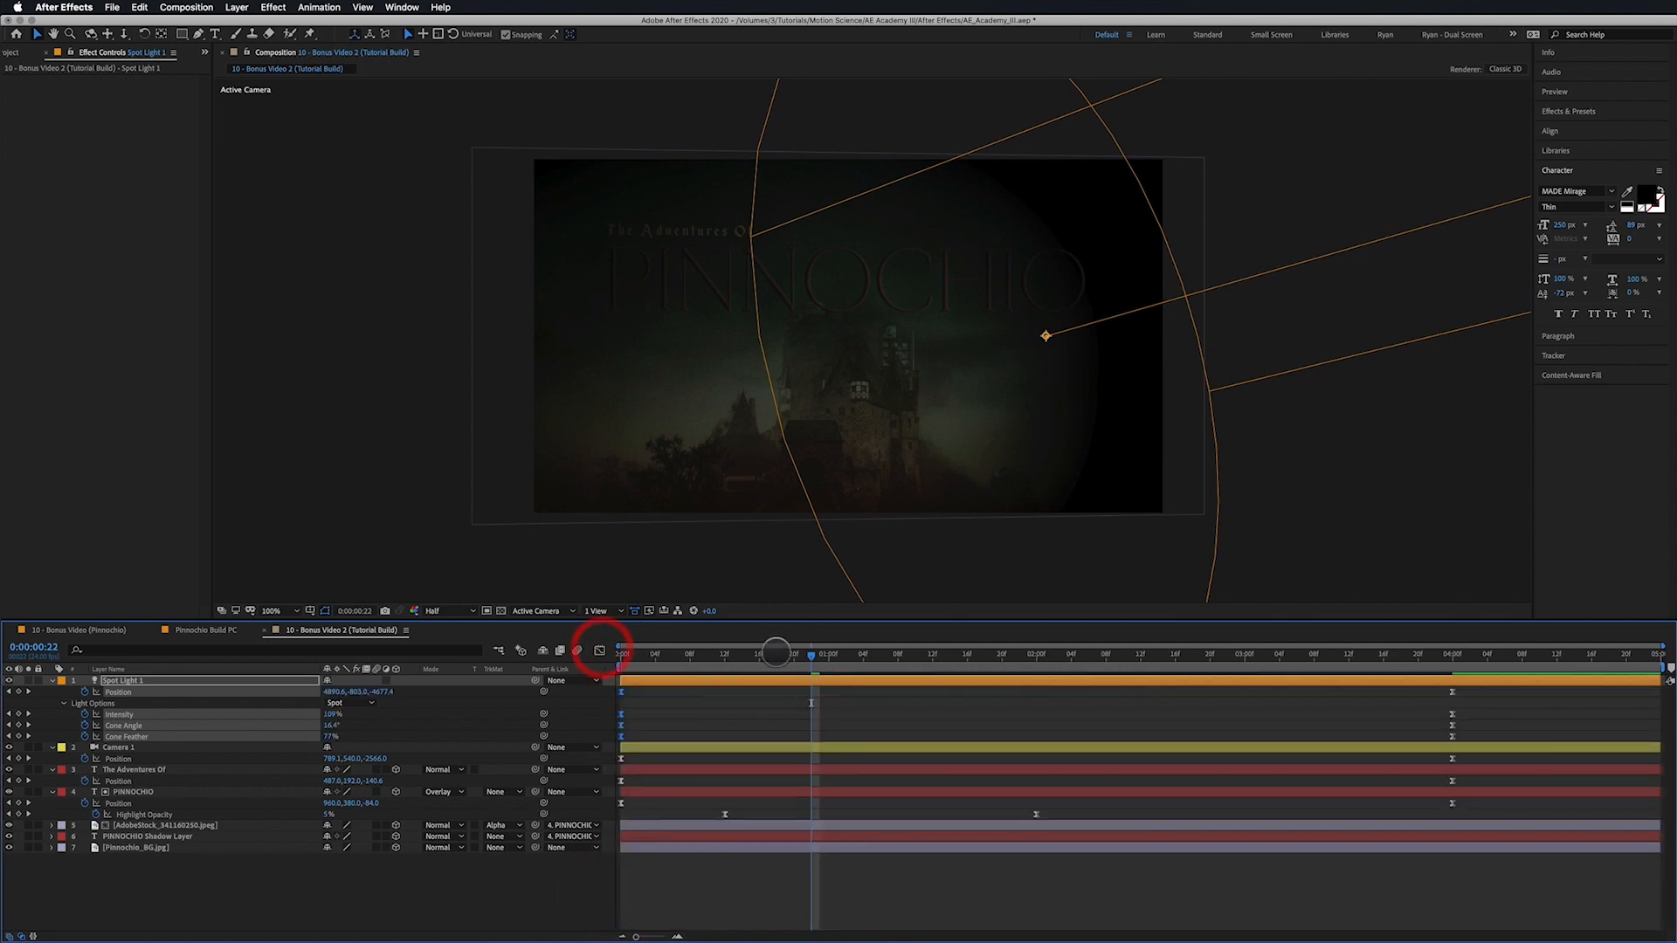
- Preview the title animation from the first frame and stop shortly after the 3-second mark
key(Home)
click(349, 630)
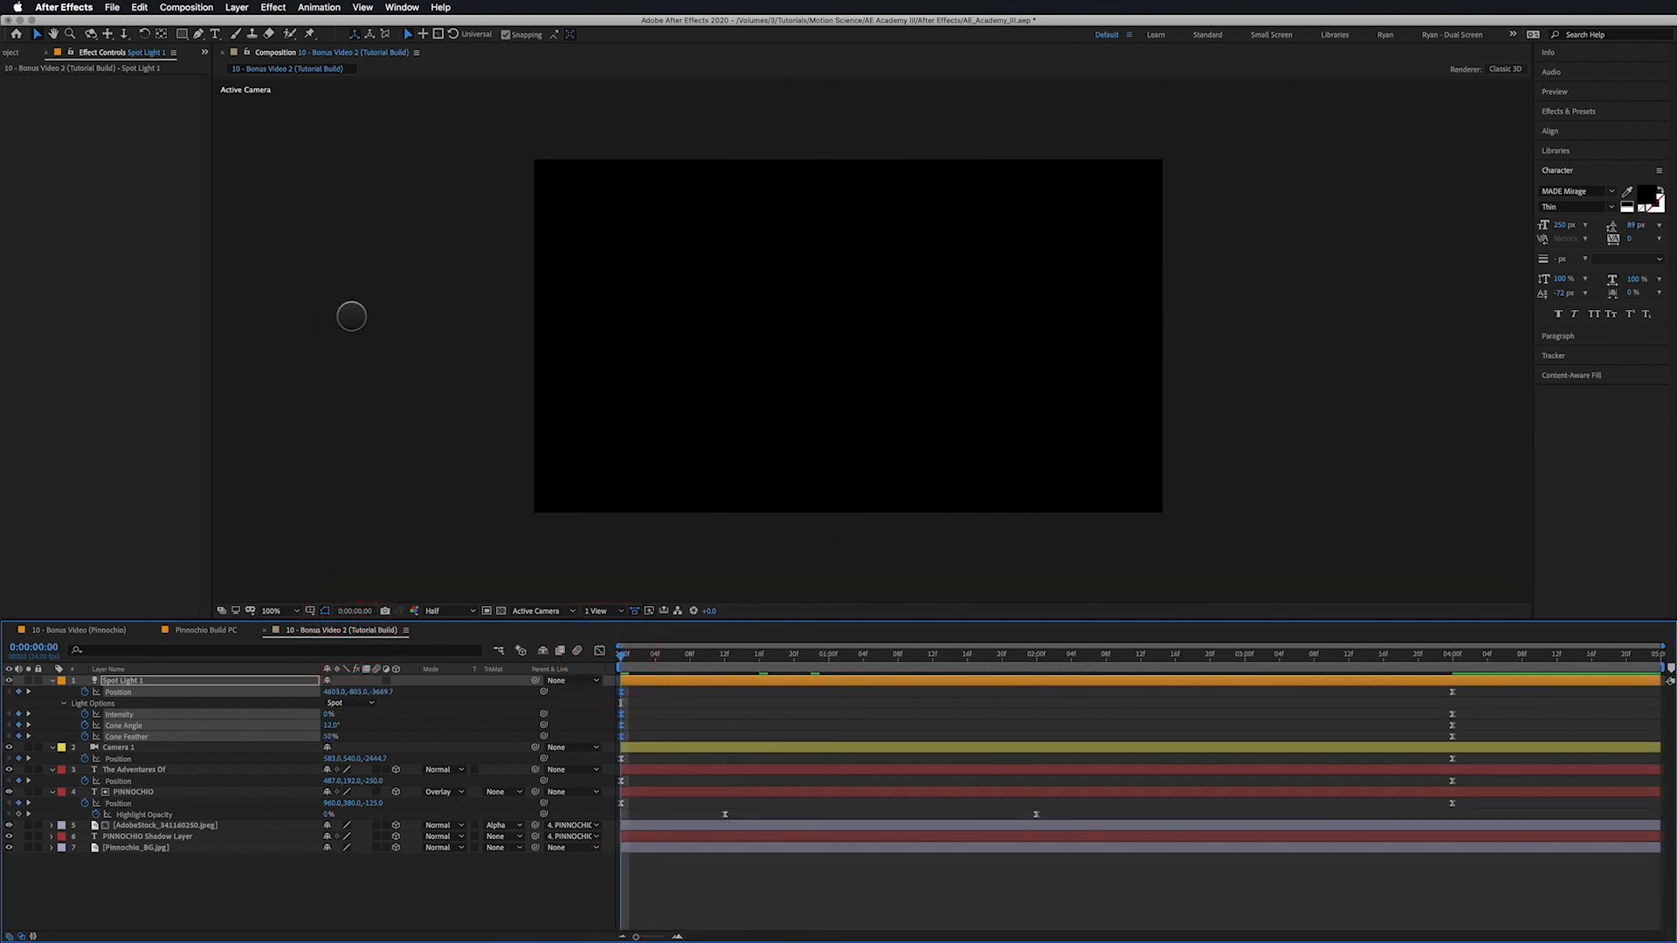
key(space)
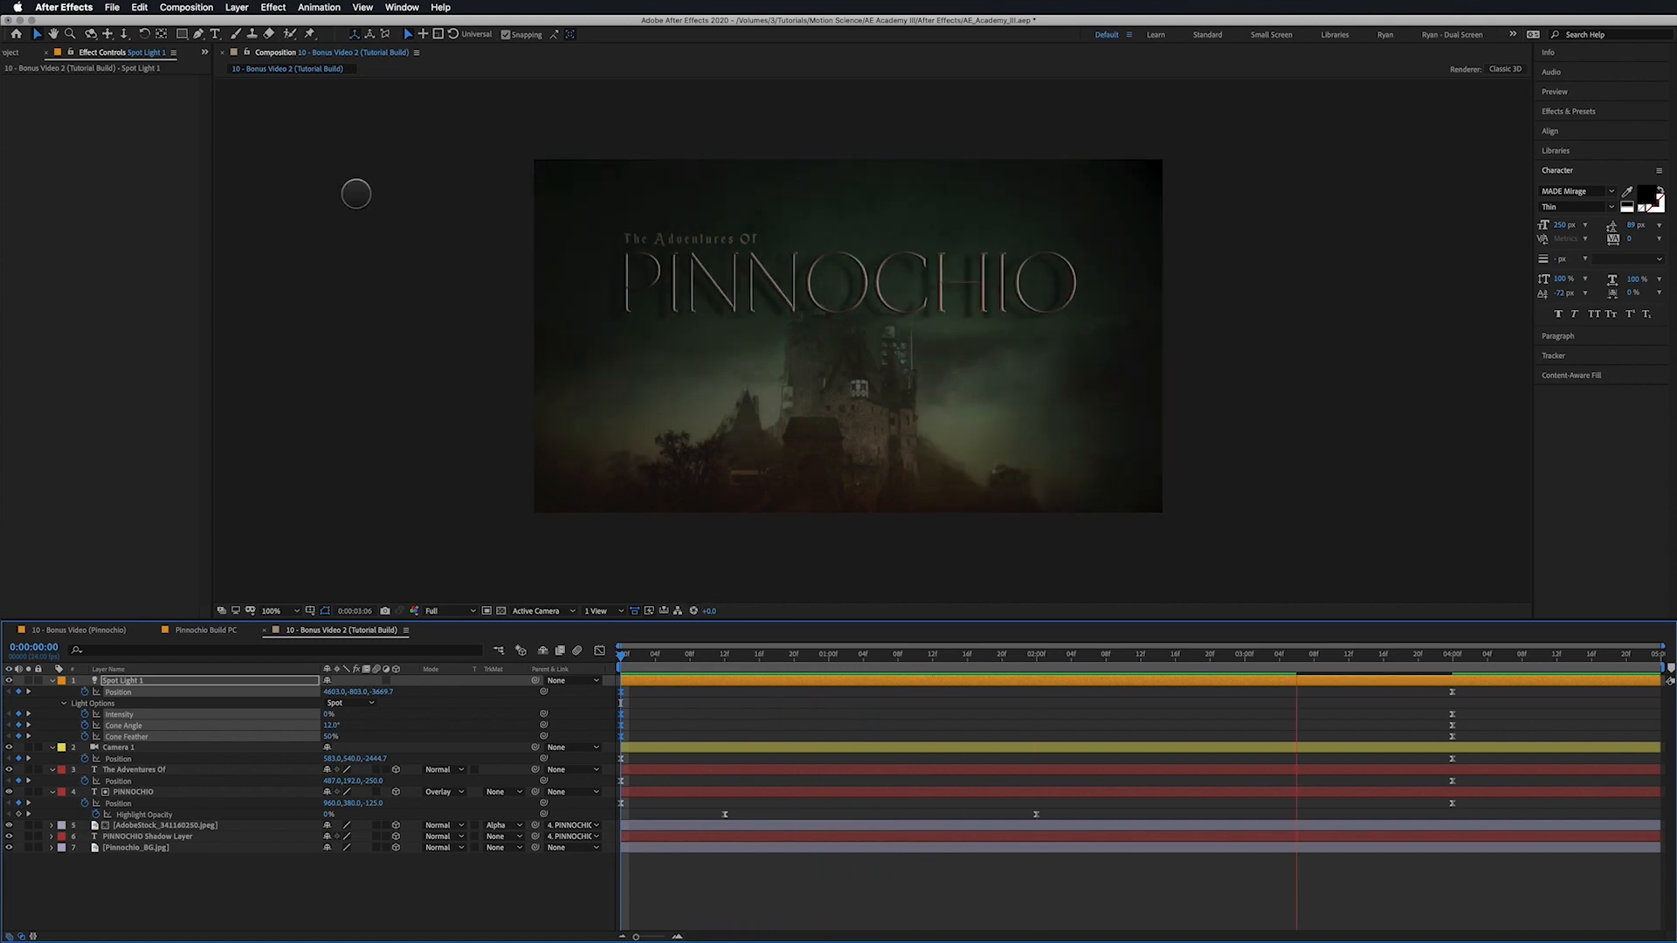
key(space)
- Reveal all of Spot Light 1's properties and raise its Intensity to about 325% on the keyframe at 4 seconds
click(52, 680)
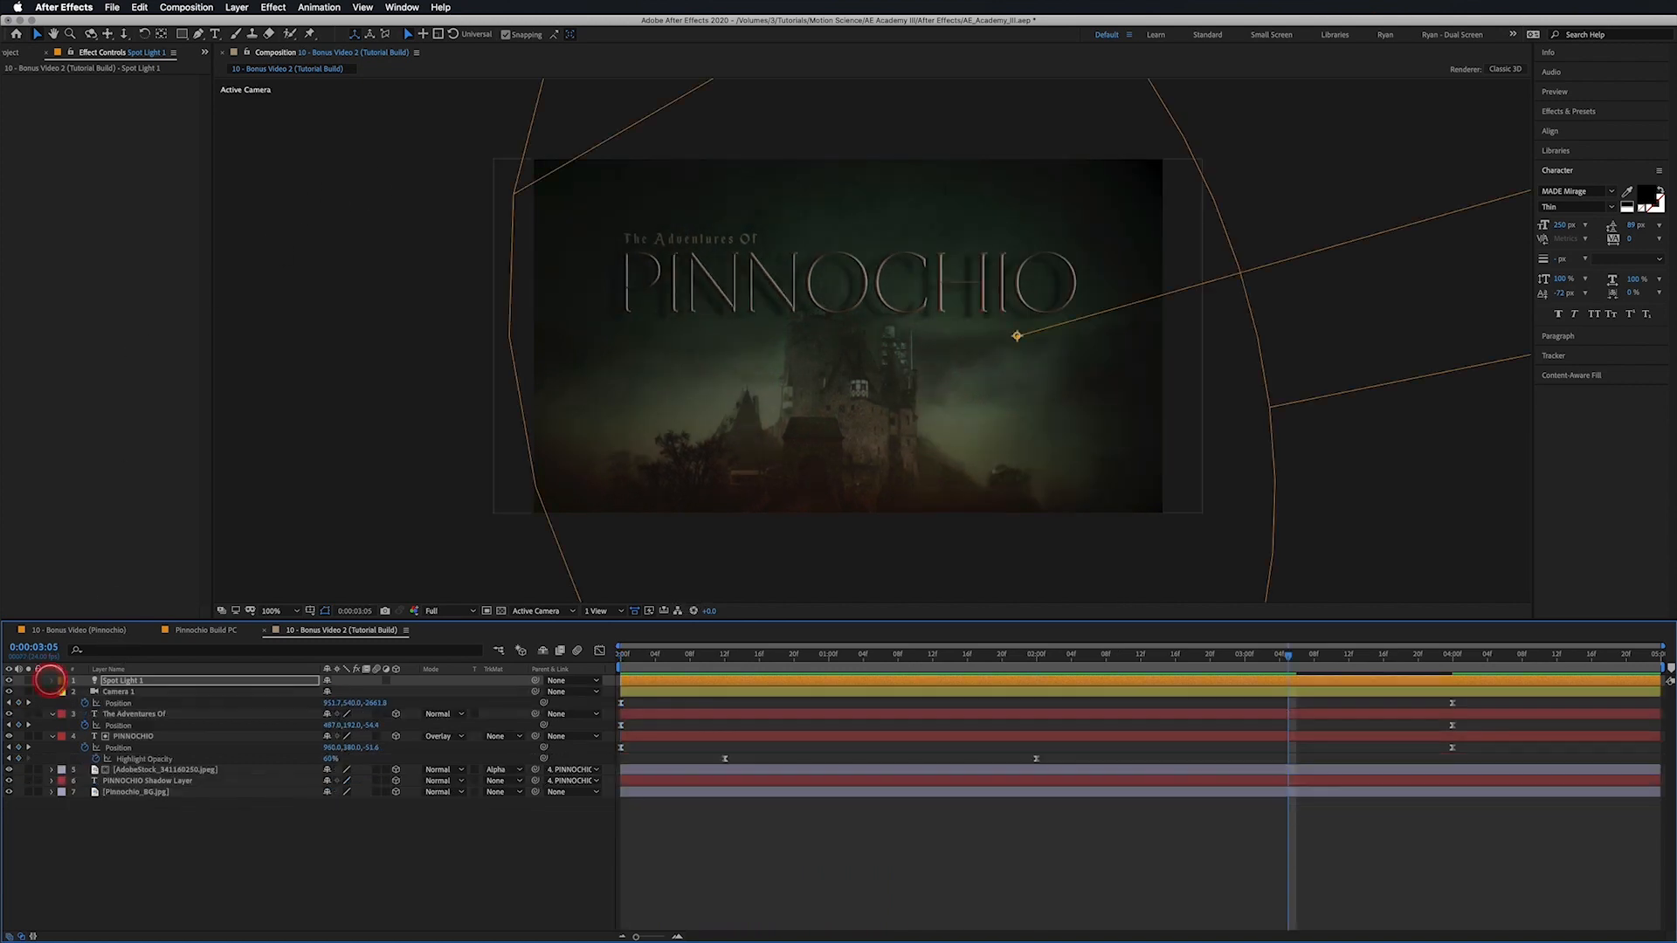
super+click(53, 680)
click(58, 738)
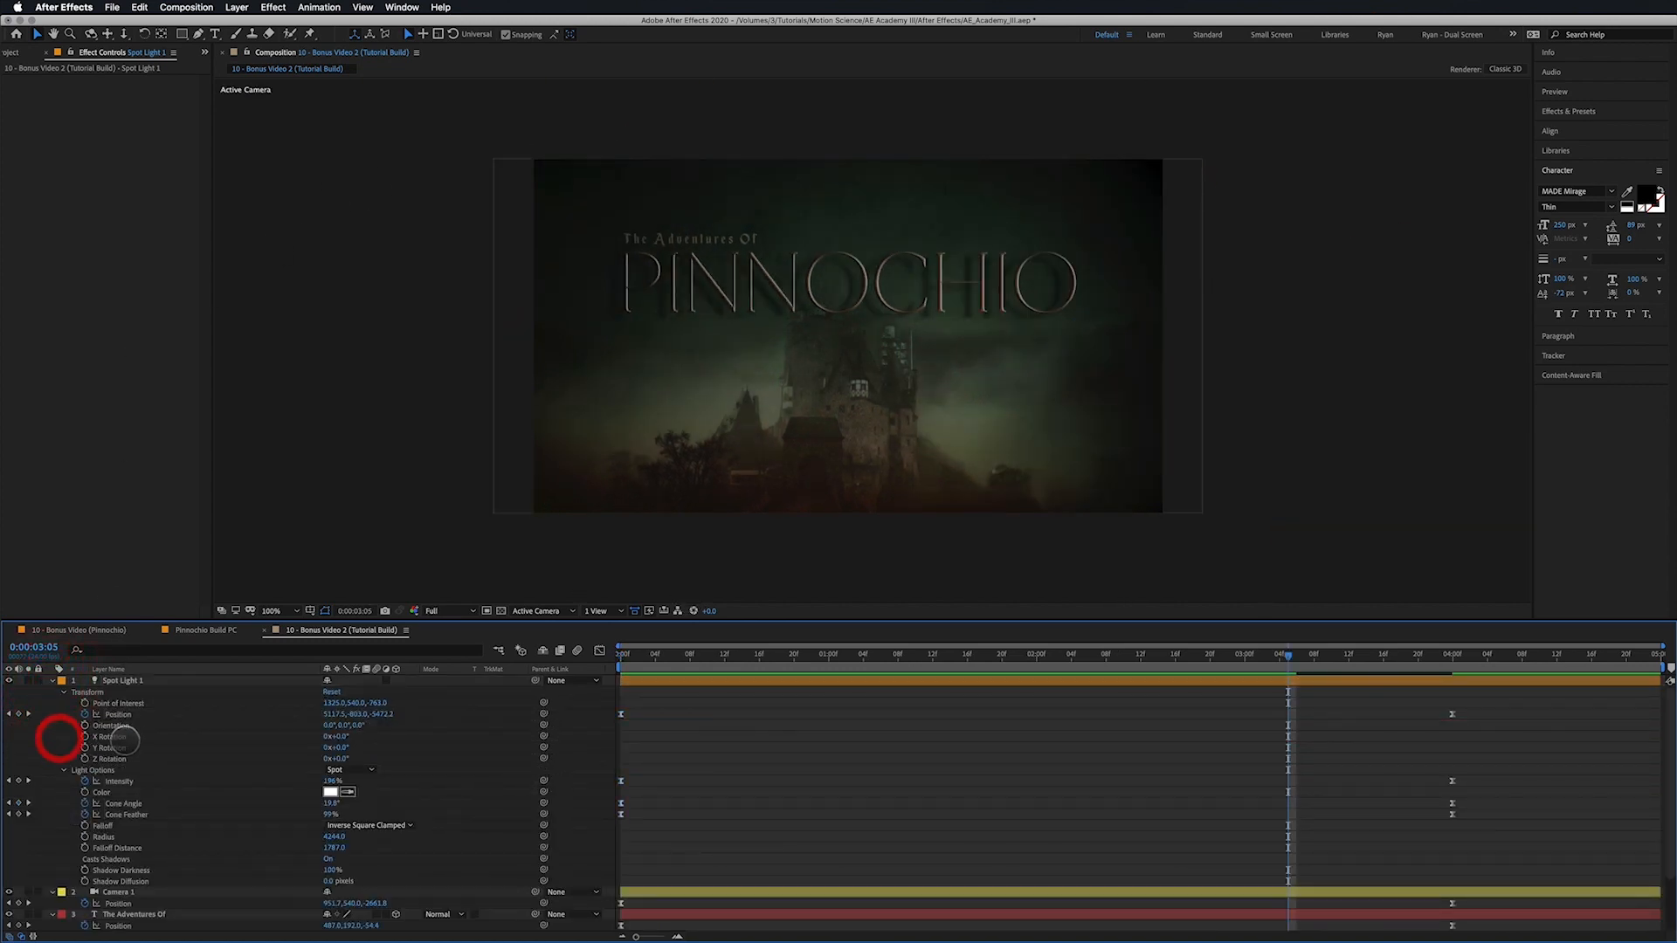
click(330, 786)
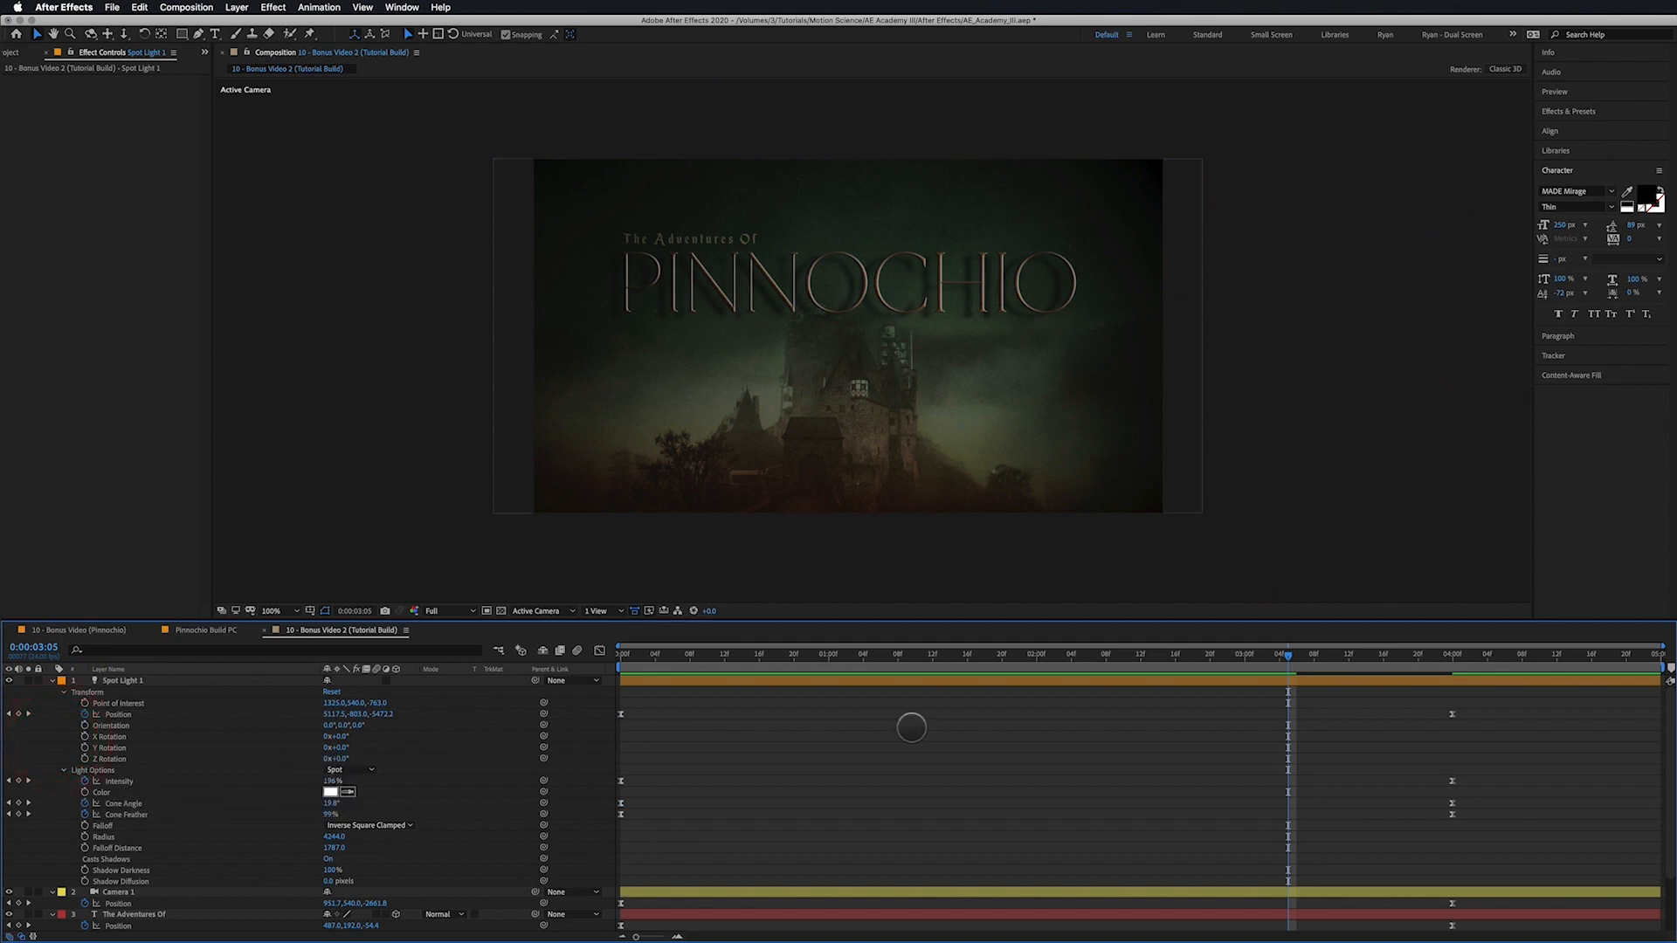
drag(1291, 655, 1456, 658)
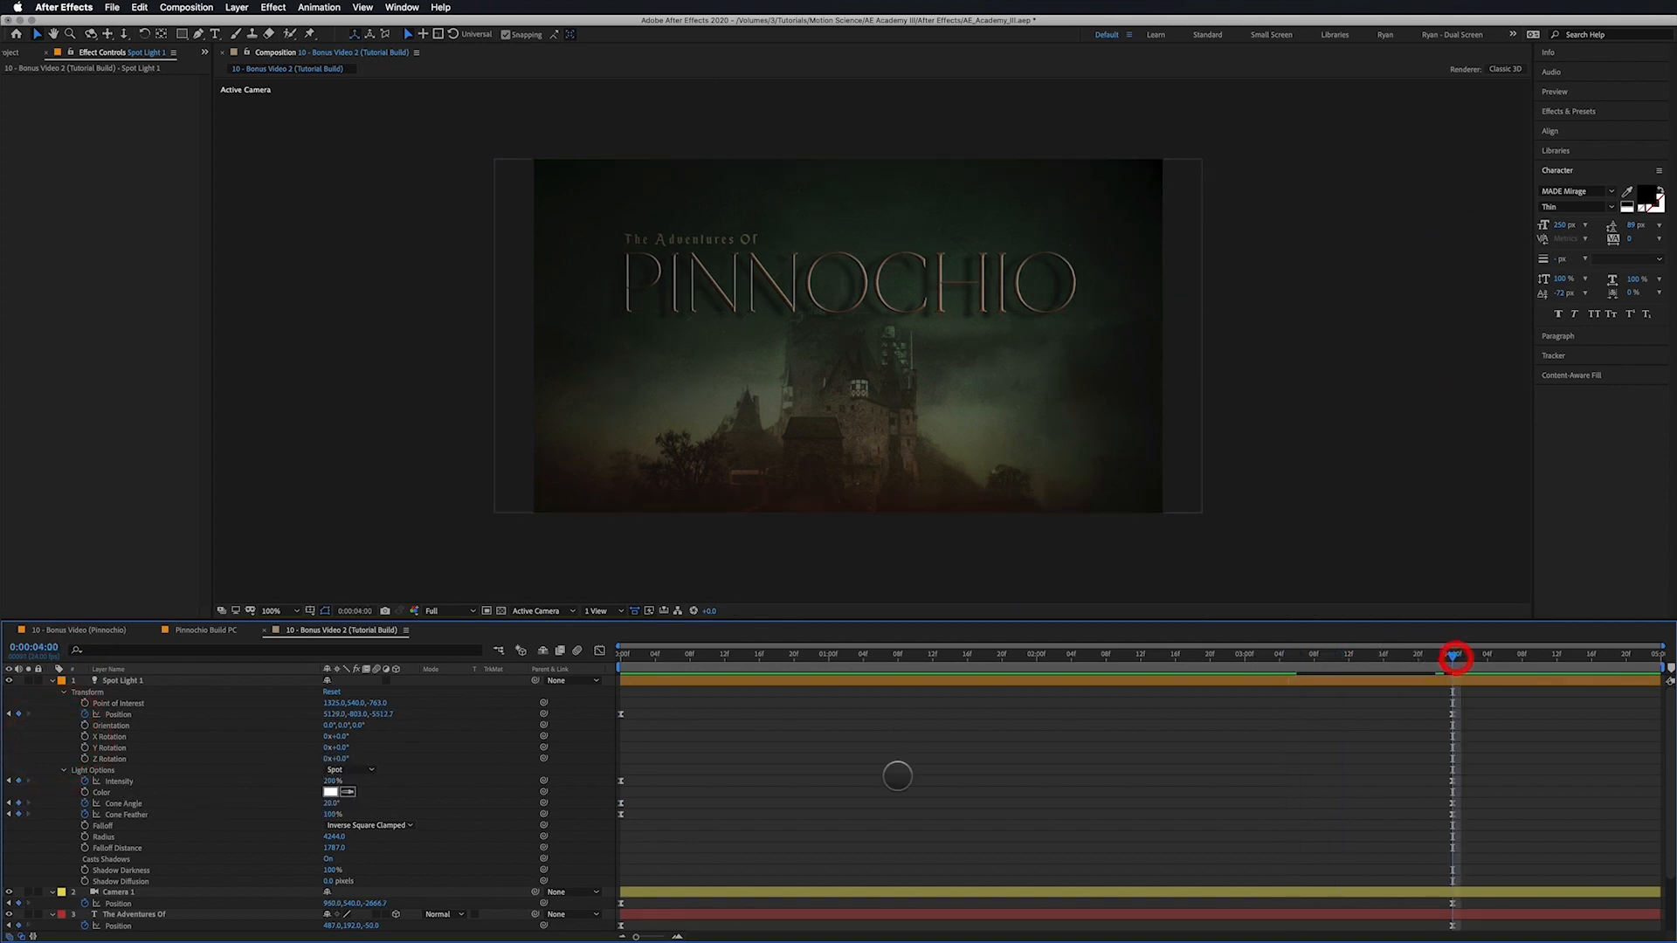
drag(331, 782, 414, 783)
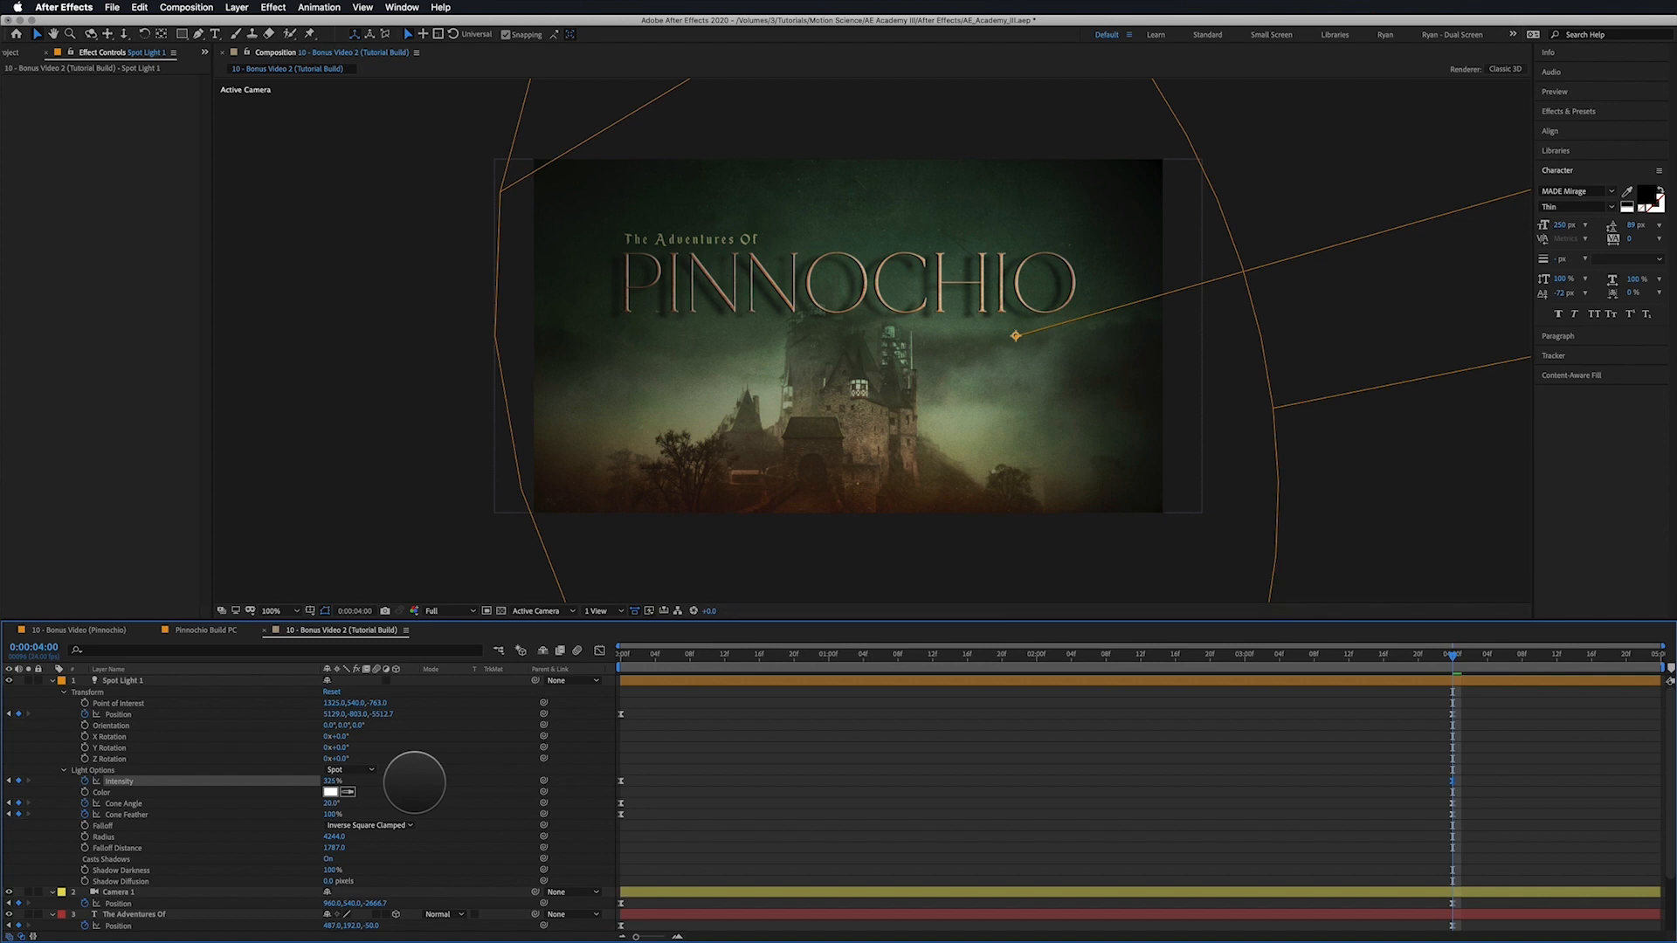
- Preview the brightened title animation from the first frame and stop shortly after the 1-second mark
click(416, 784)
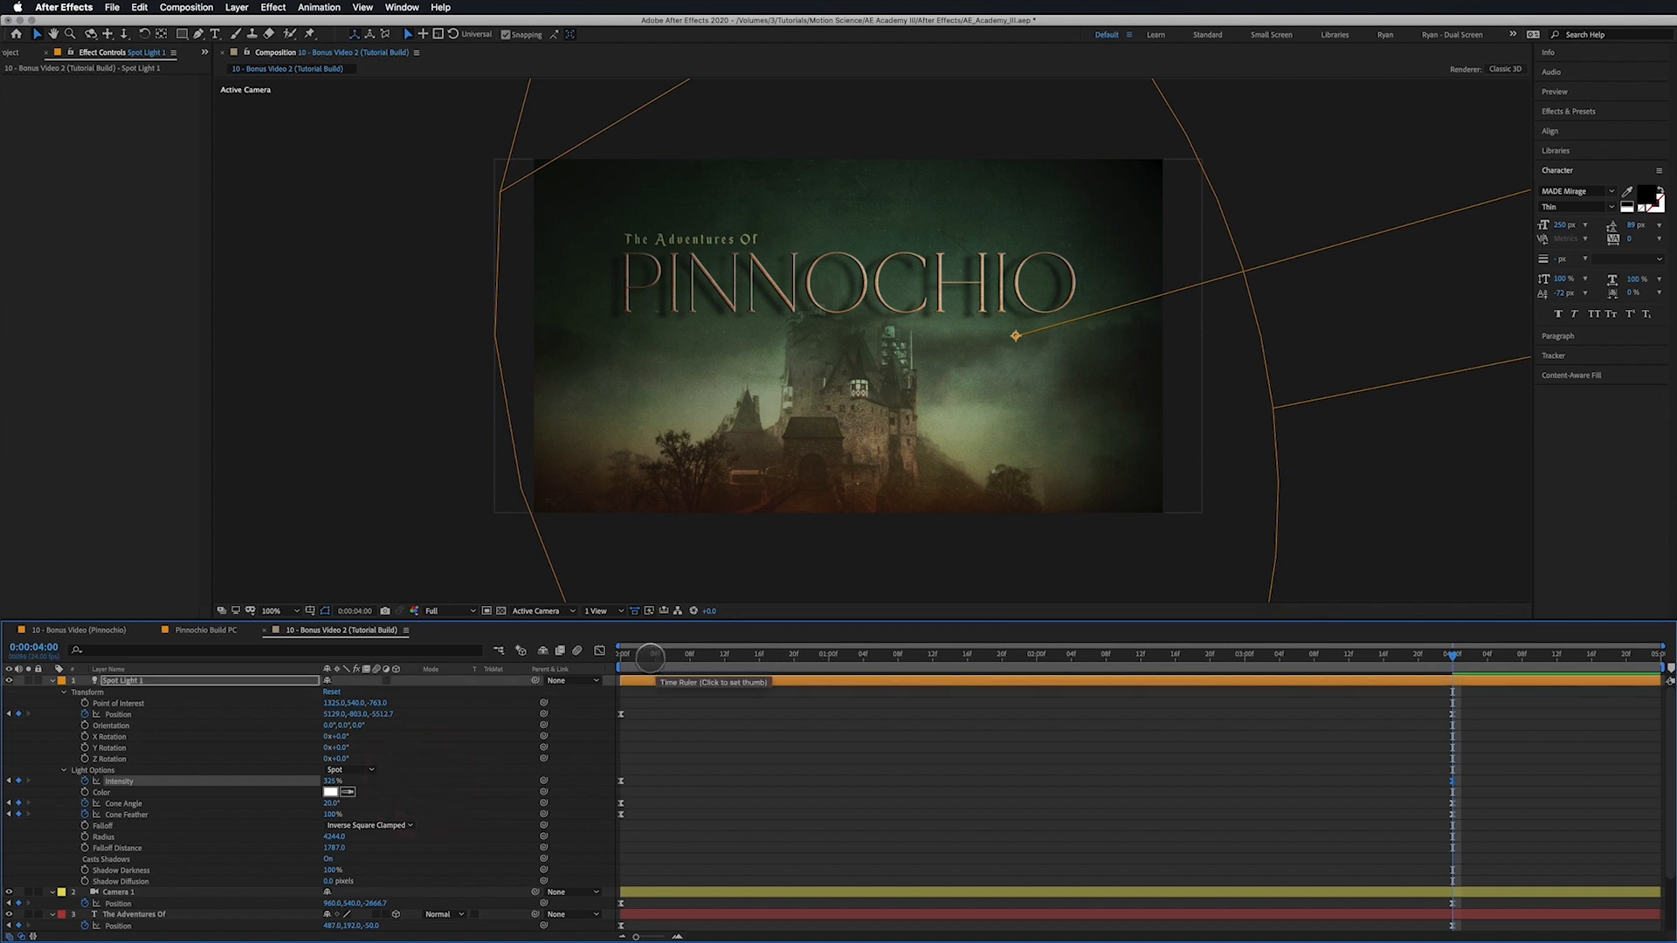
click(327, 633)
key(Home)
key(space)
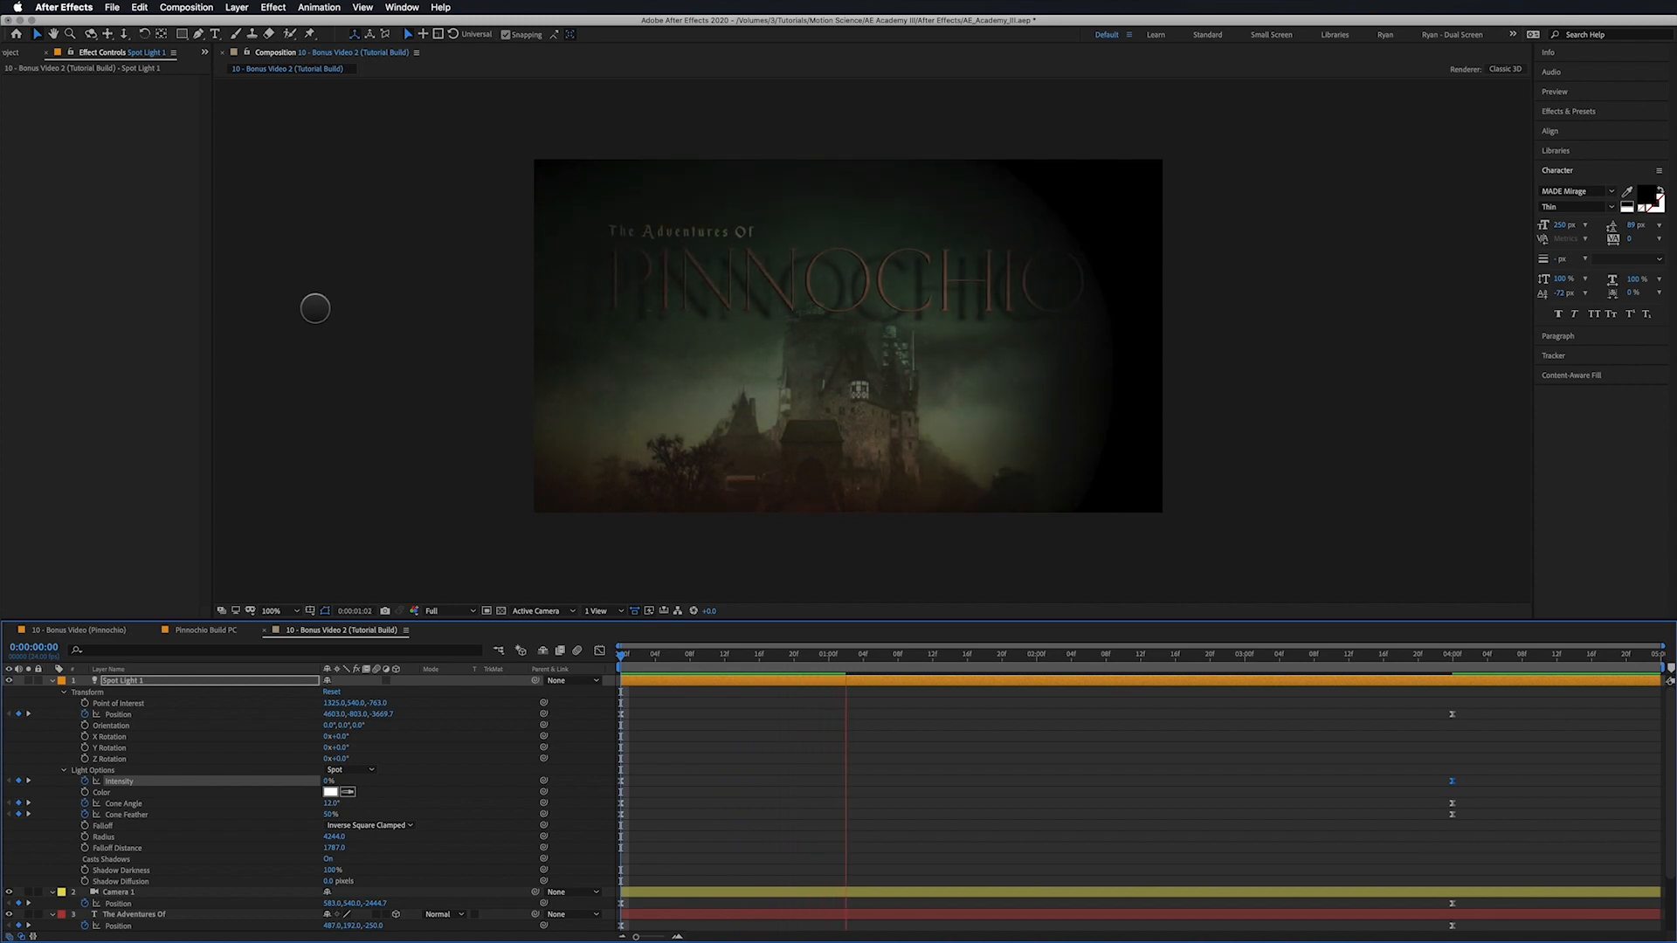
key(space)
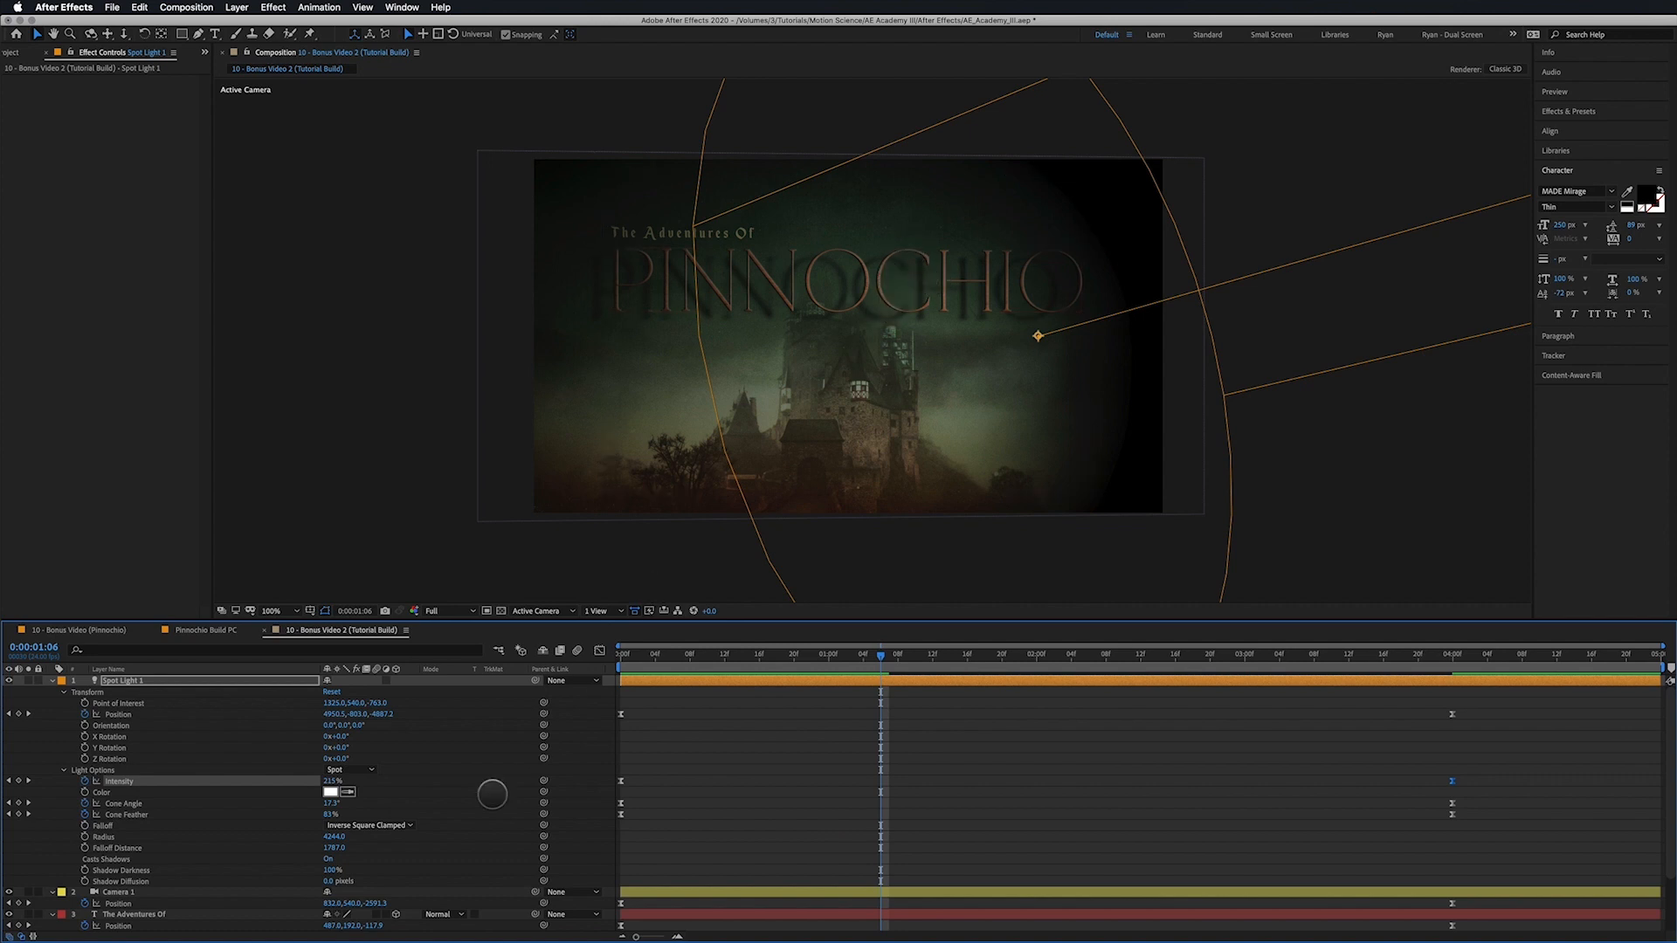
- Keyframe the AdobeStock texture layer's Opacity from 0% at the first frame to 100% at 1 second
scroll(173, 860, down, 2)
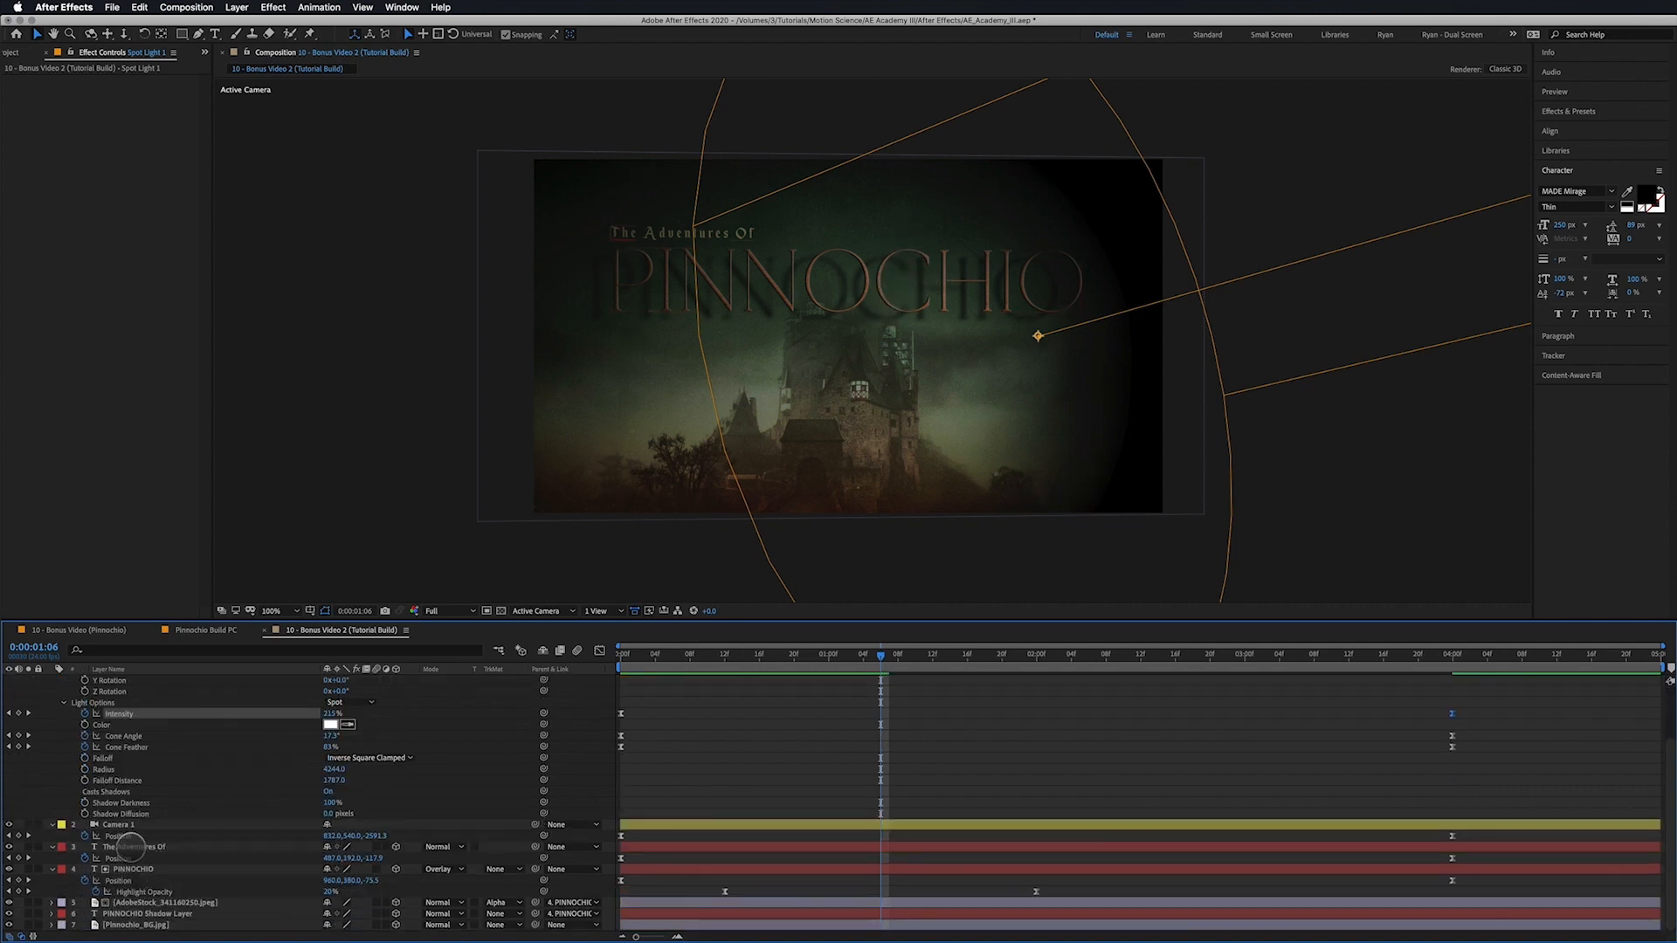
click(140, 903)
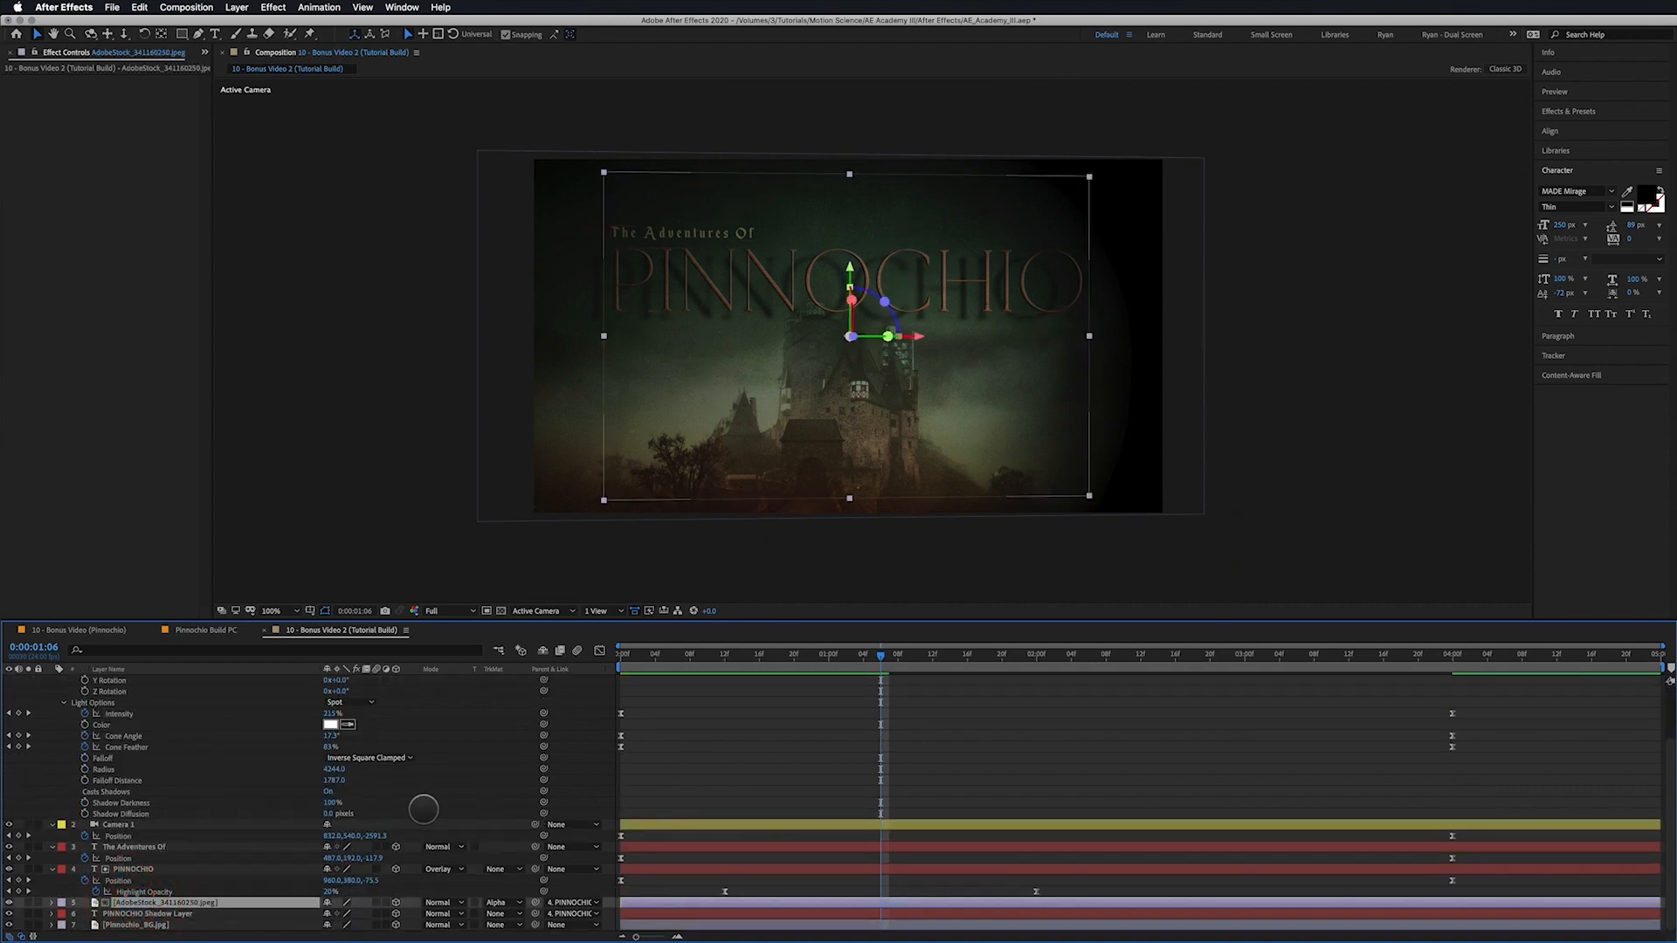
key(t)
key(Home)
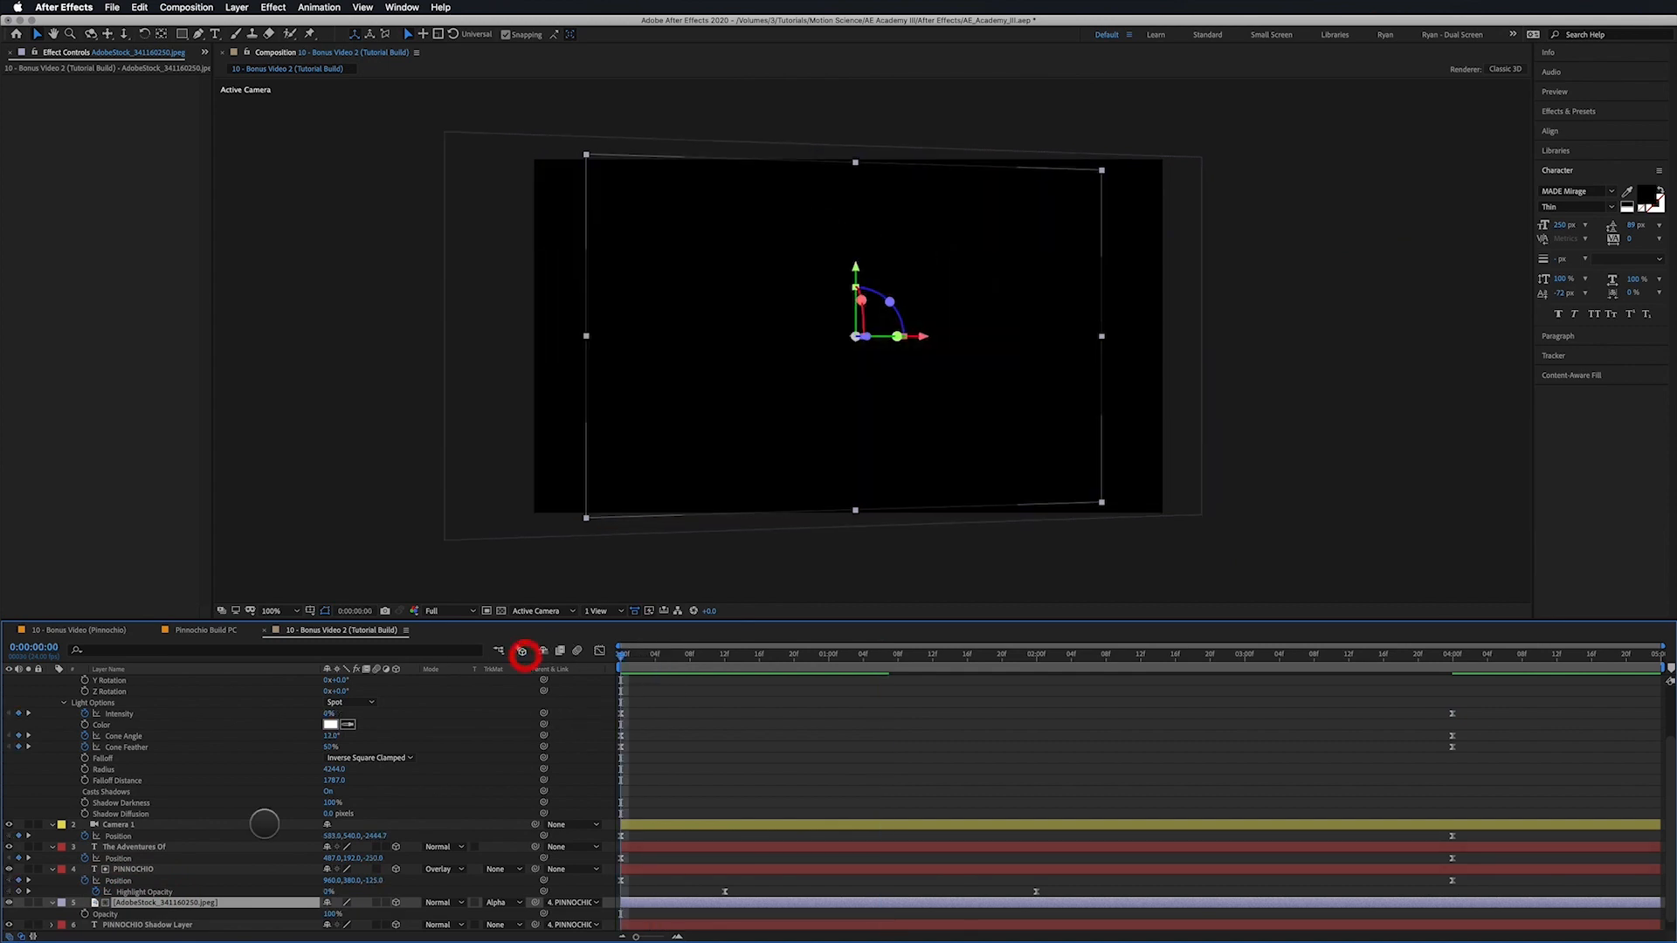
click(85, 915)
drag(332, 914, 215, 913)
drag(669, 655, 830, 655)
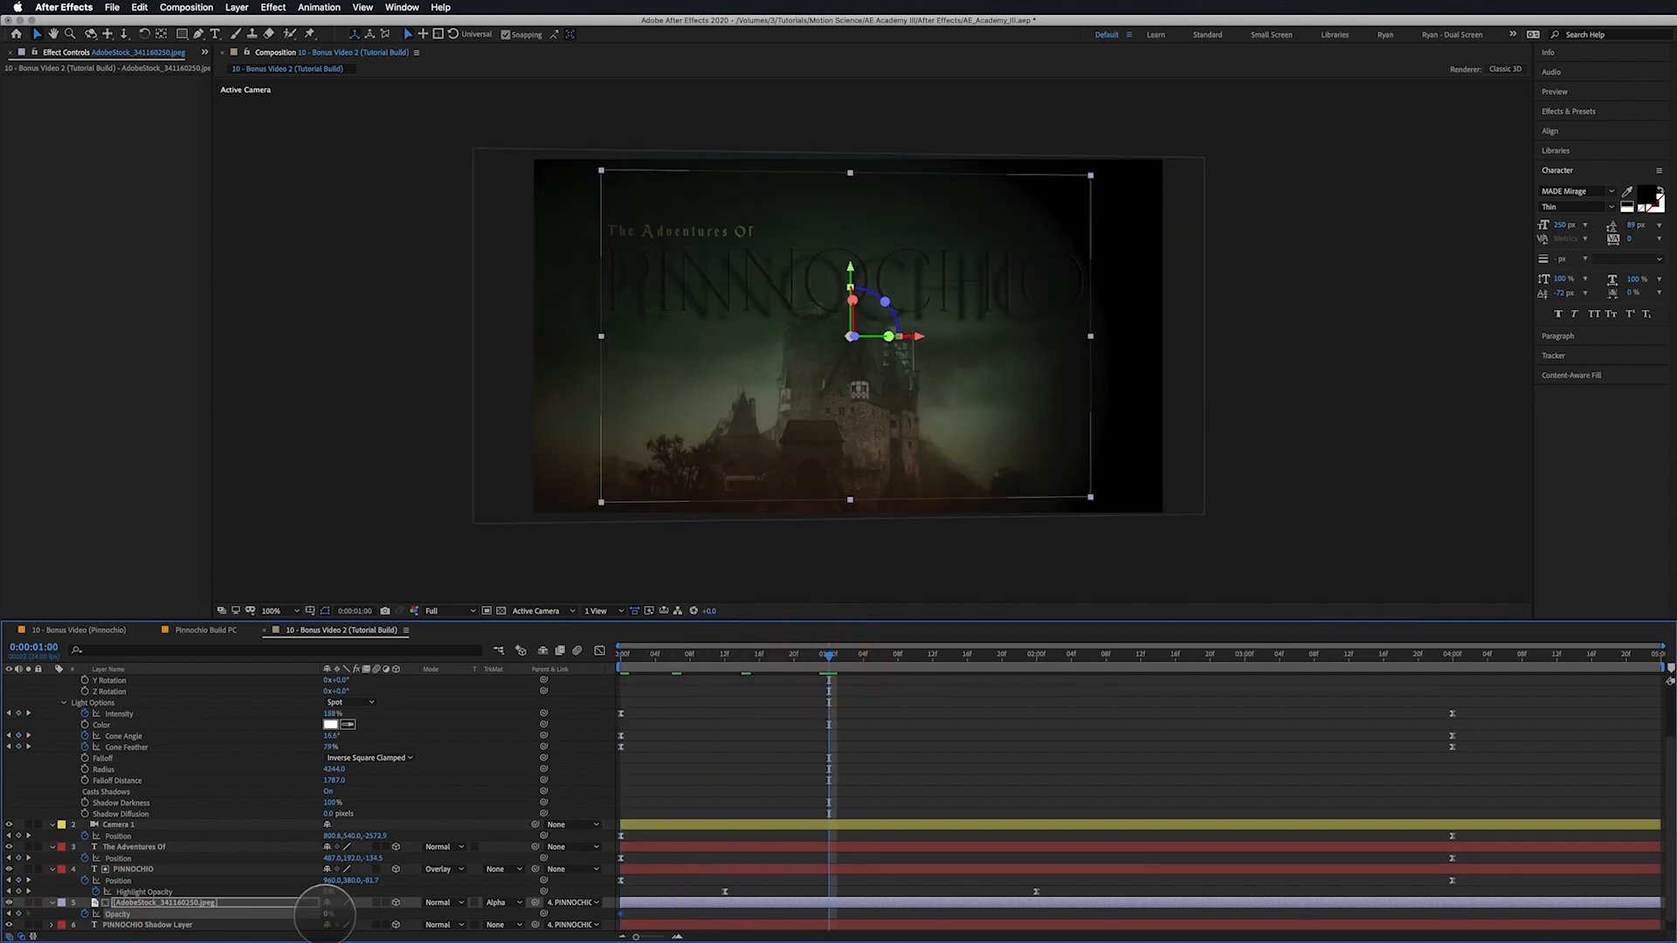
drag(325, 914, 655, 899)
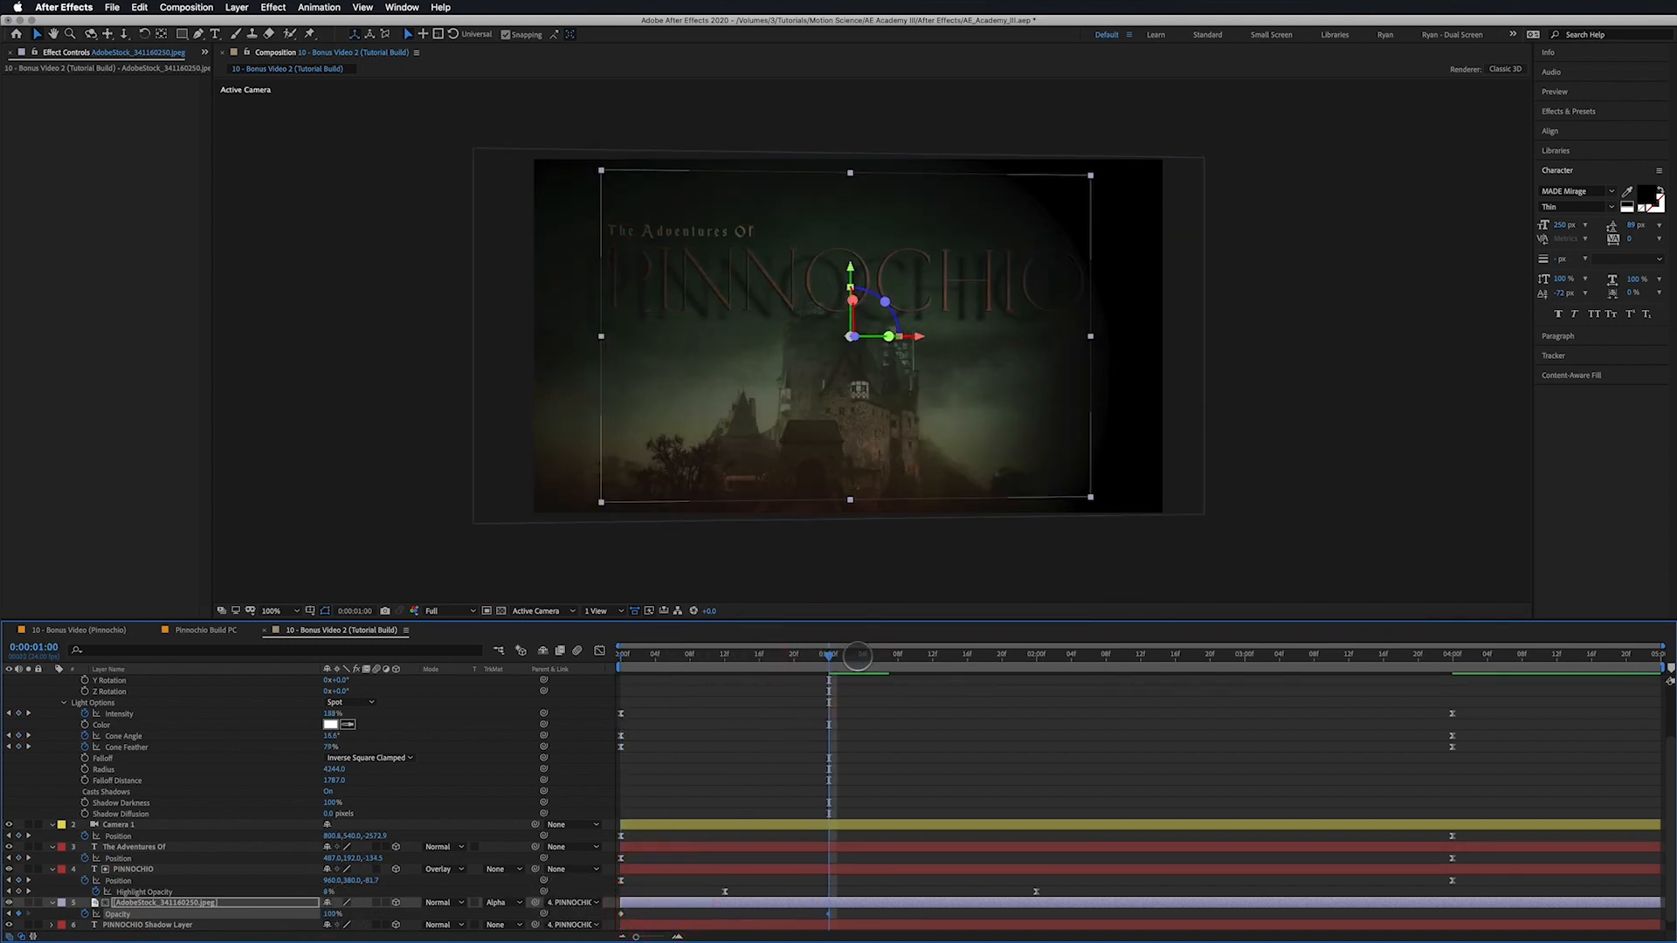
- Move the texture layer's ending Opacity keyframe to 2 seconds and reshape its eased speed graph with a fast start and longer ease-in at the end
click(1035, 657)
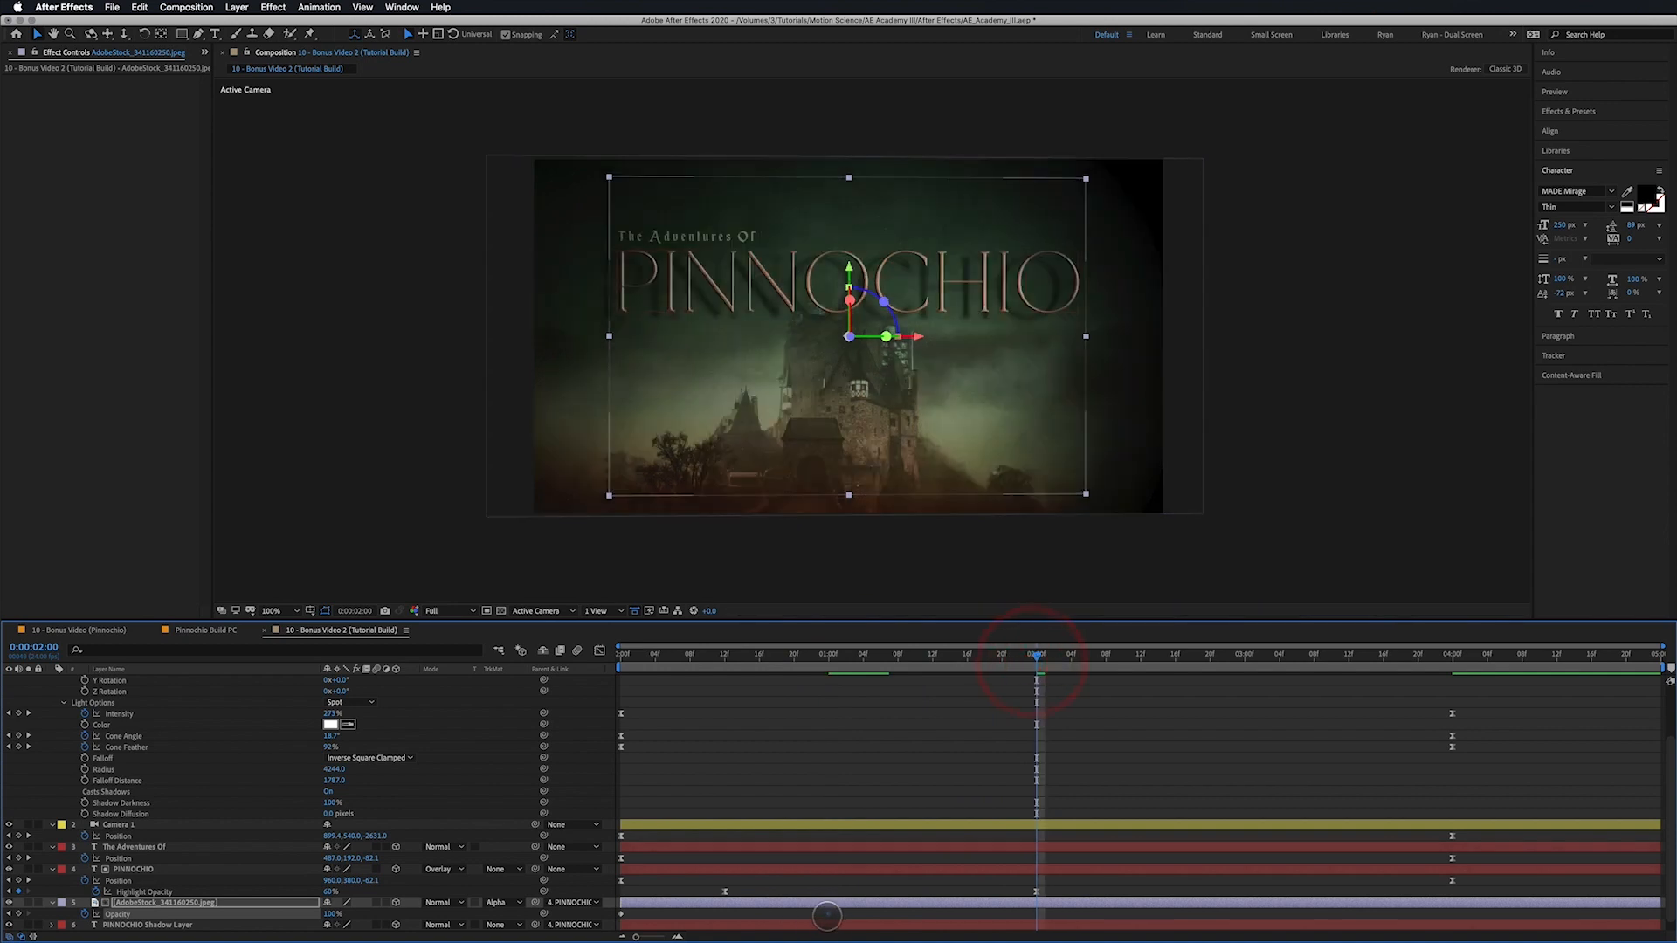
drag(827, 915, 603, 915)
click(599, 651)
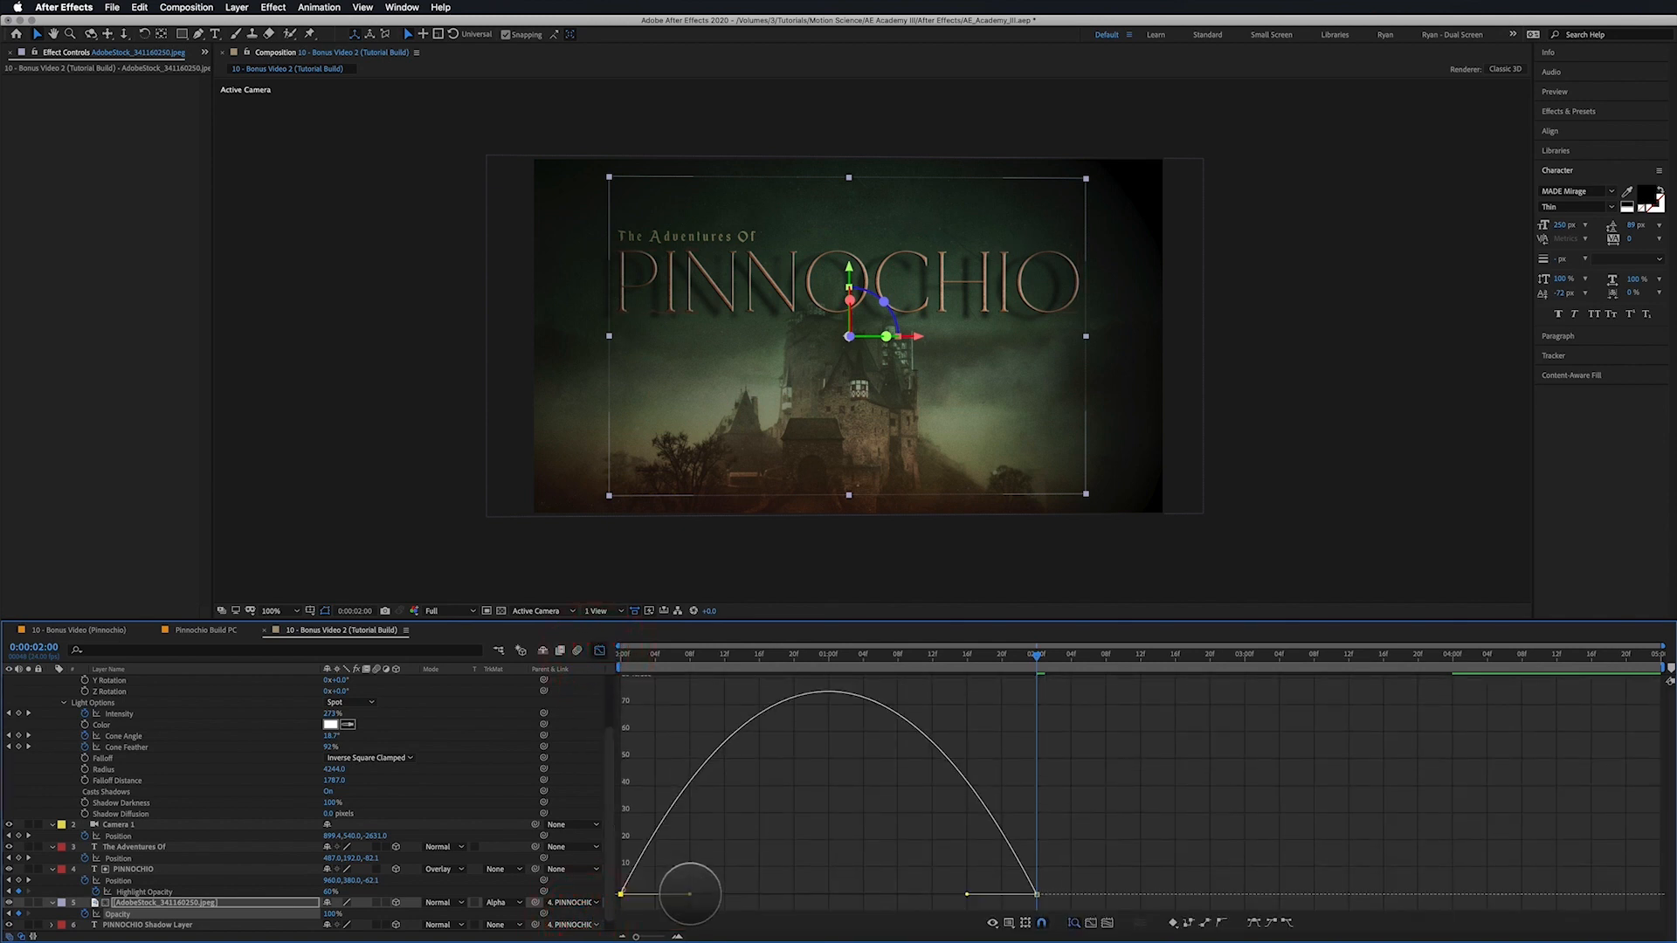
drag(690, 894, 606, 888)
key(super+z)
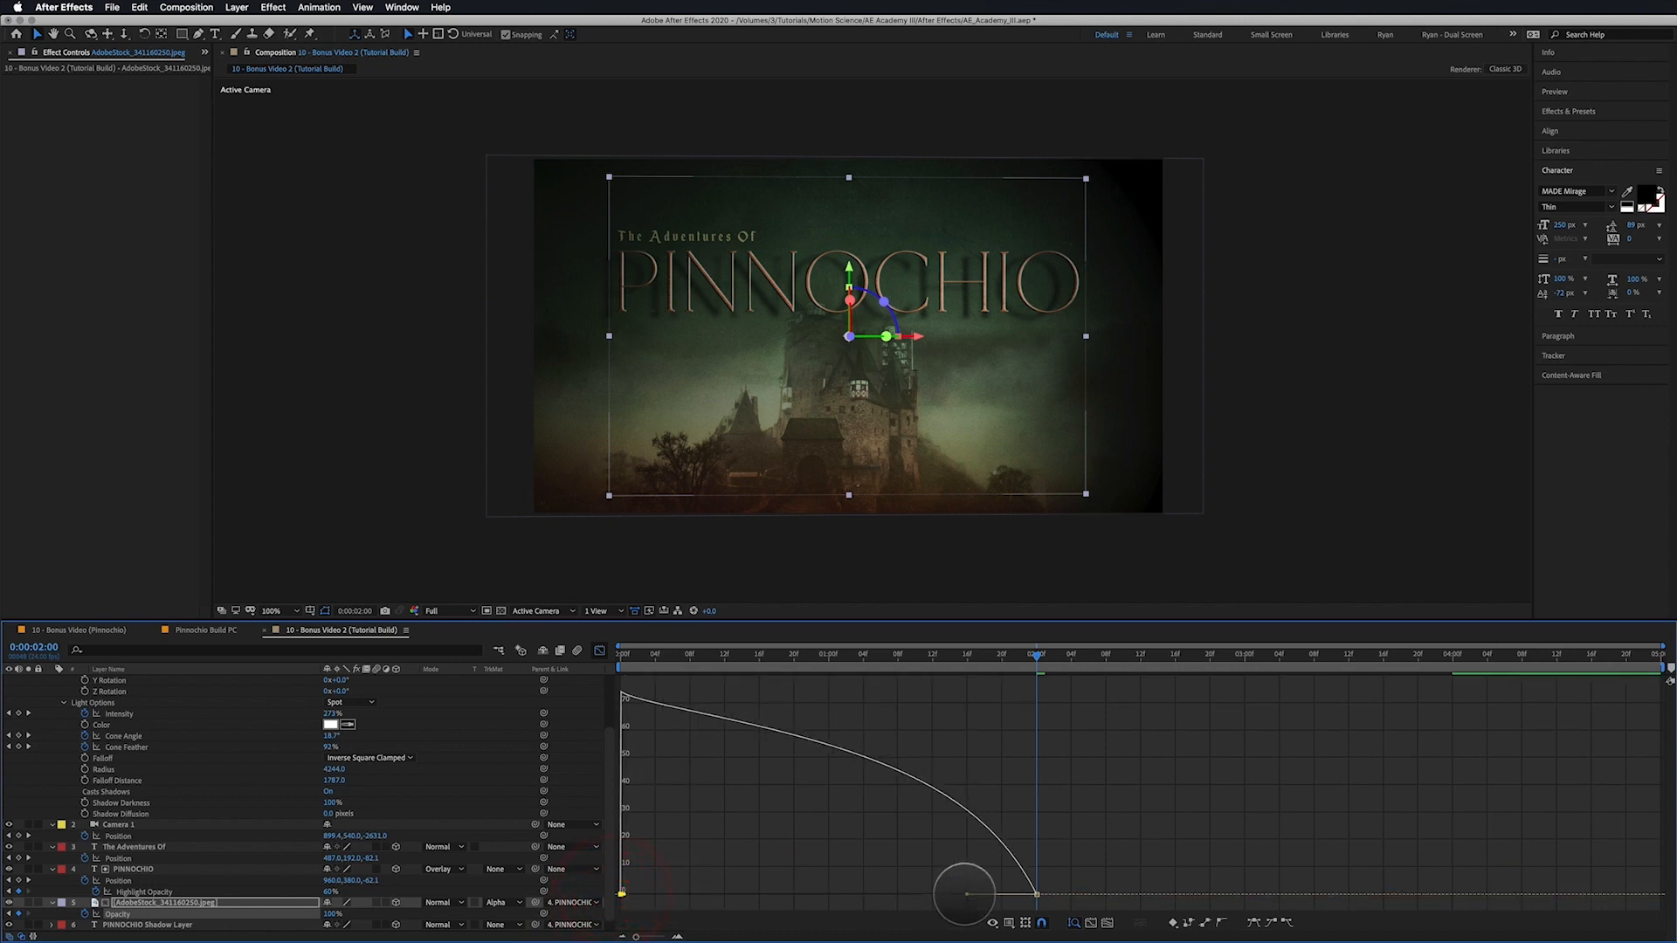
drag(956, 894, 869, 891)
click(599, 649)
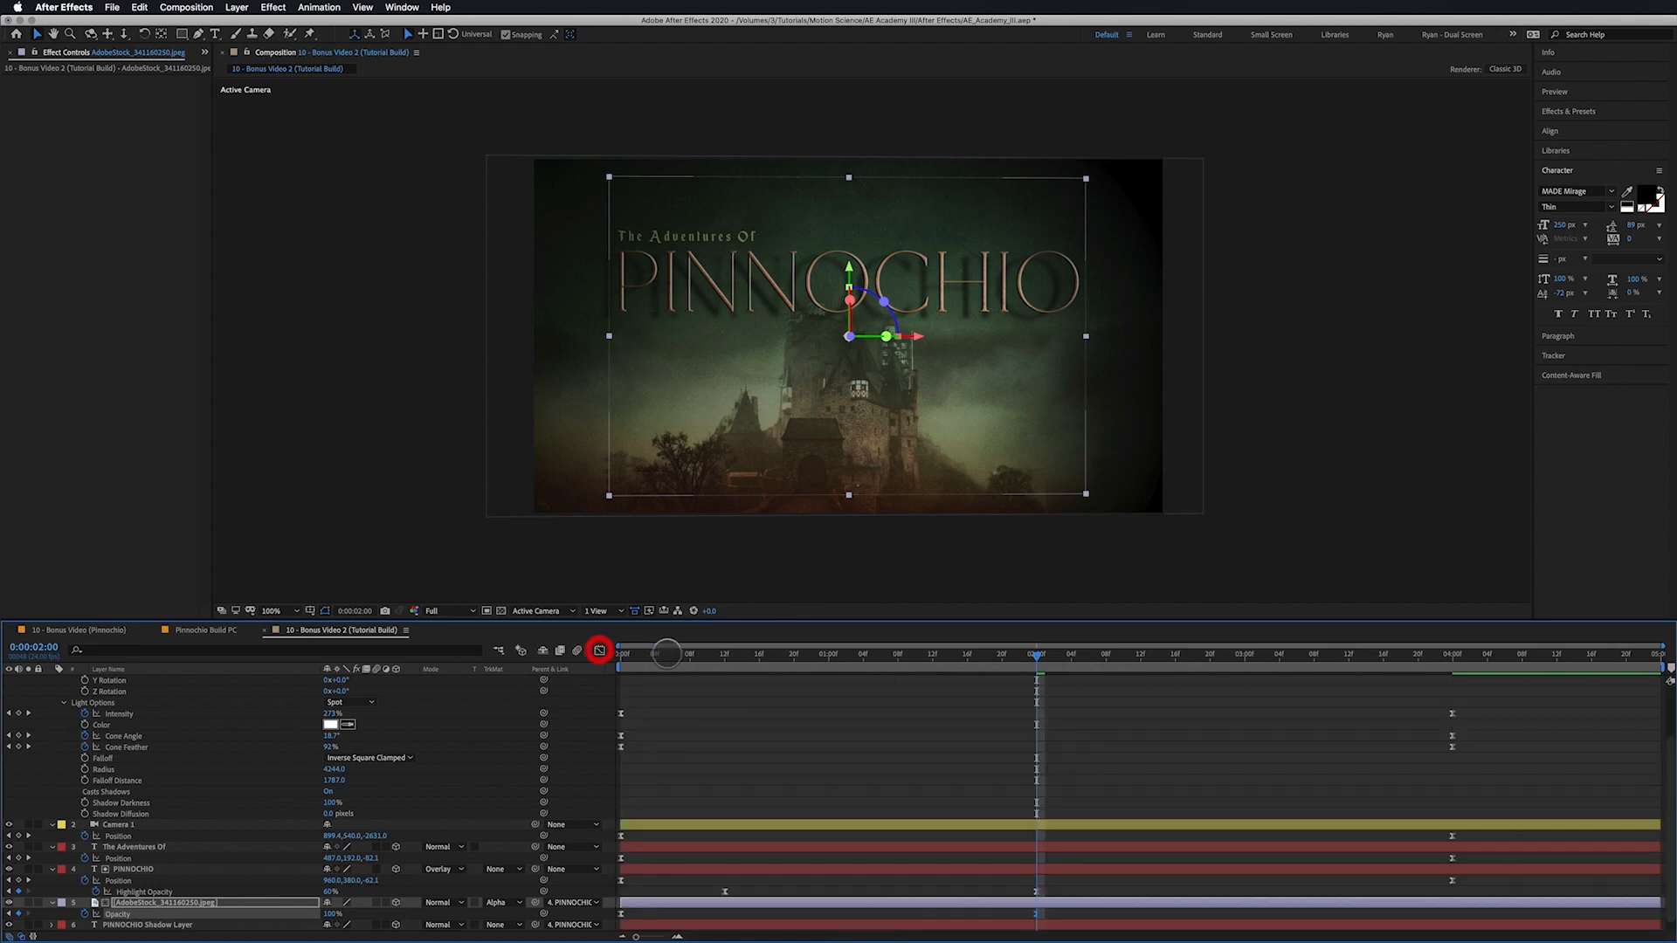
- Preview the texture fade from the first frame and move the layer's last Opacity keyframe to 3 seconds
key(Home)
key(space)
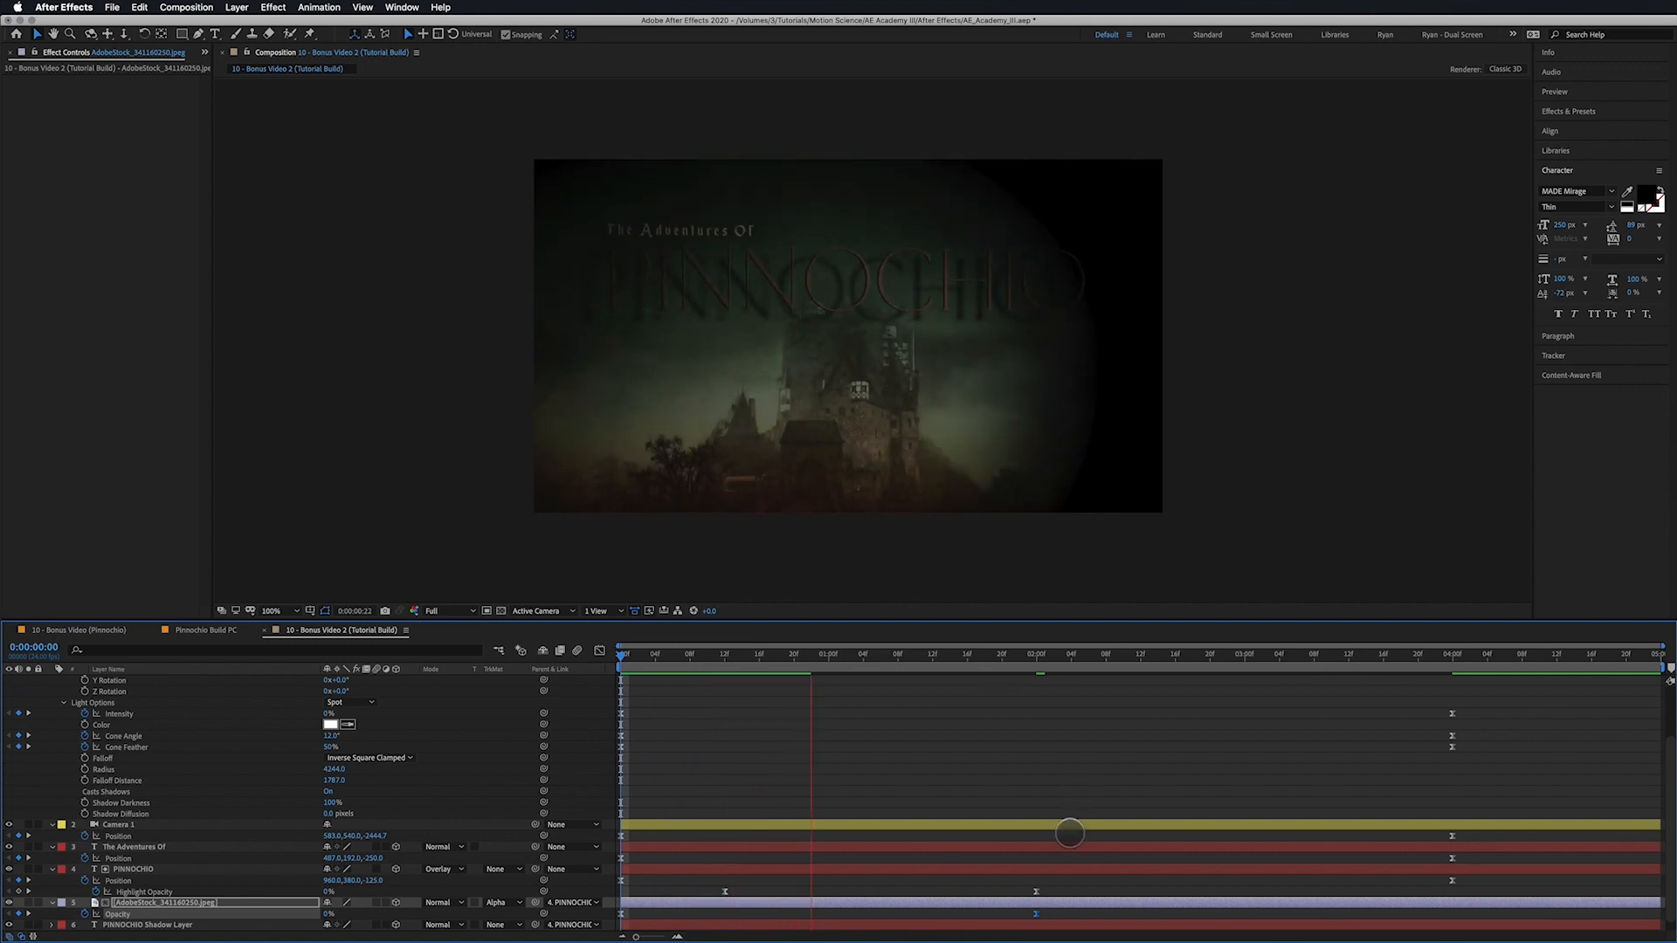
key(space)
drag(1035, 914, 1244, 916)
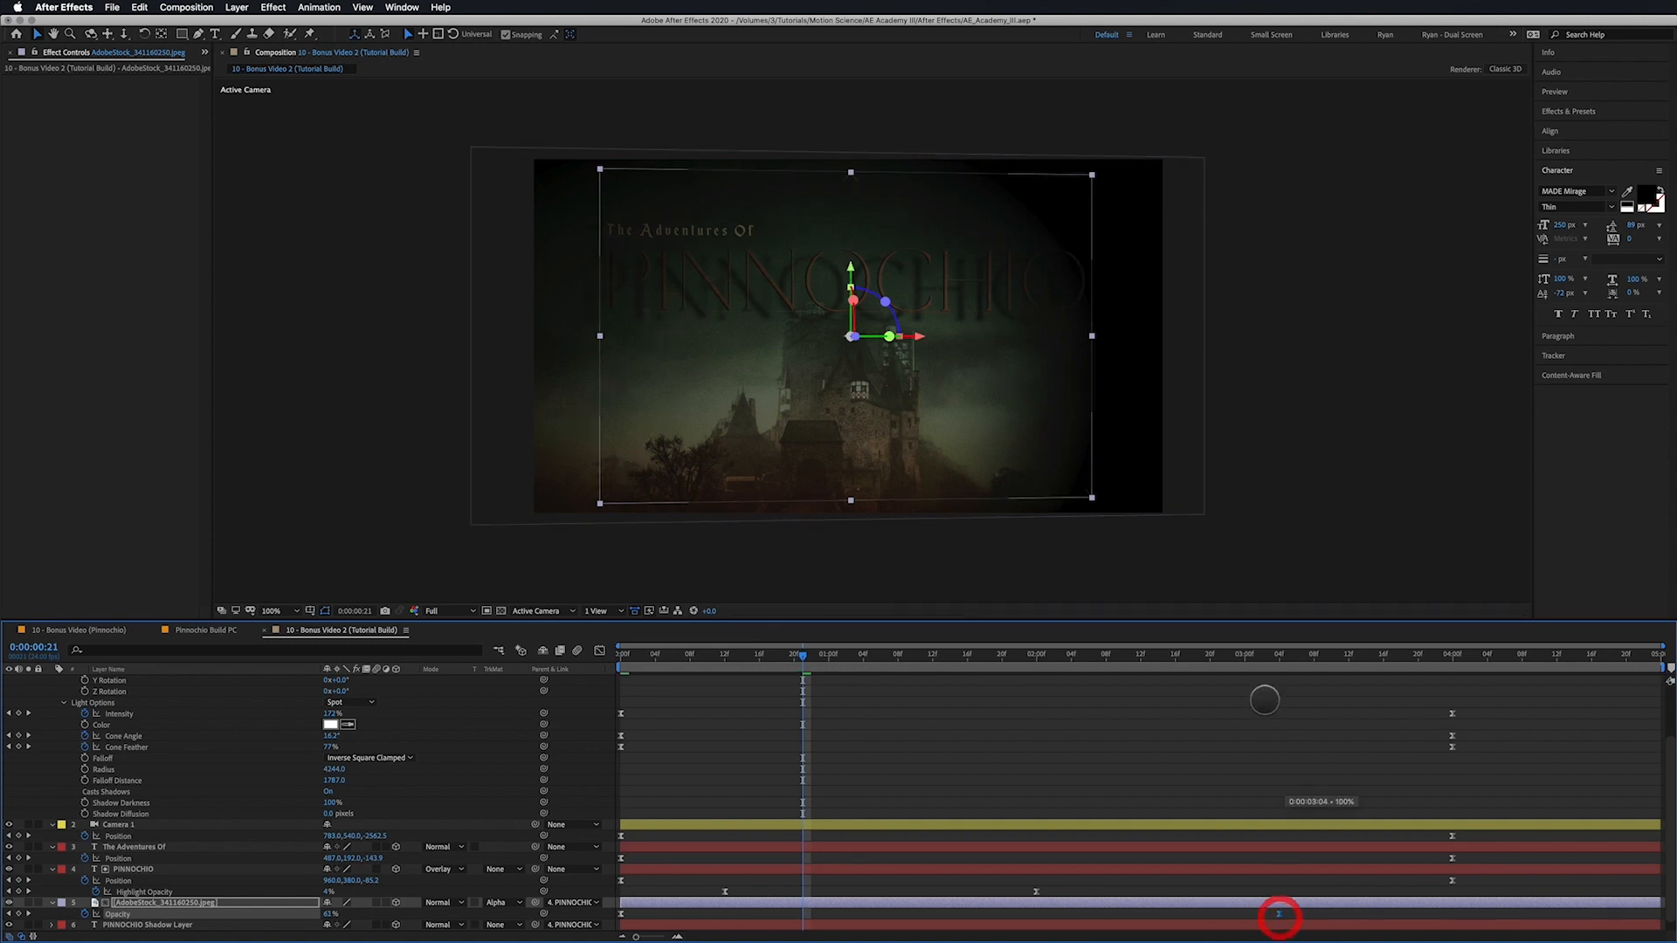
click(1245, 658)
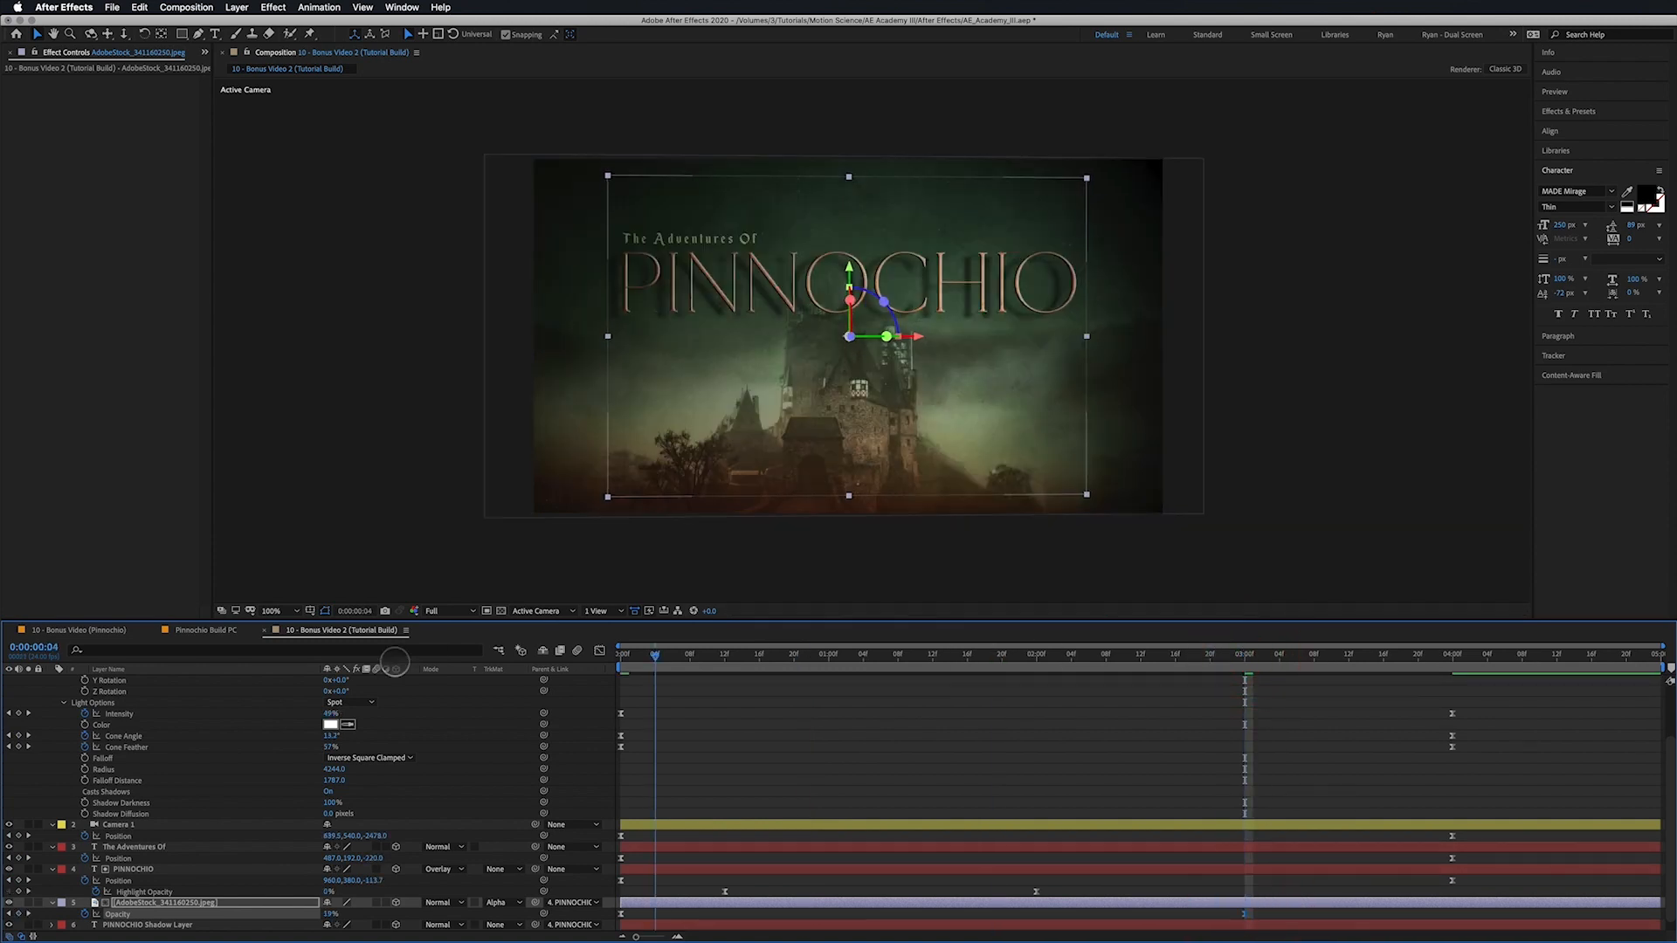
- Play the title animation from the first frame twice, stopping the second playback just before the 4-second mark
key(Home)
key(space)
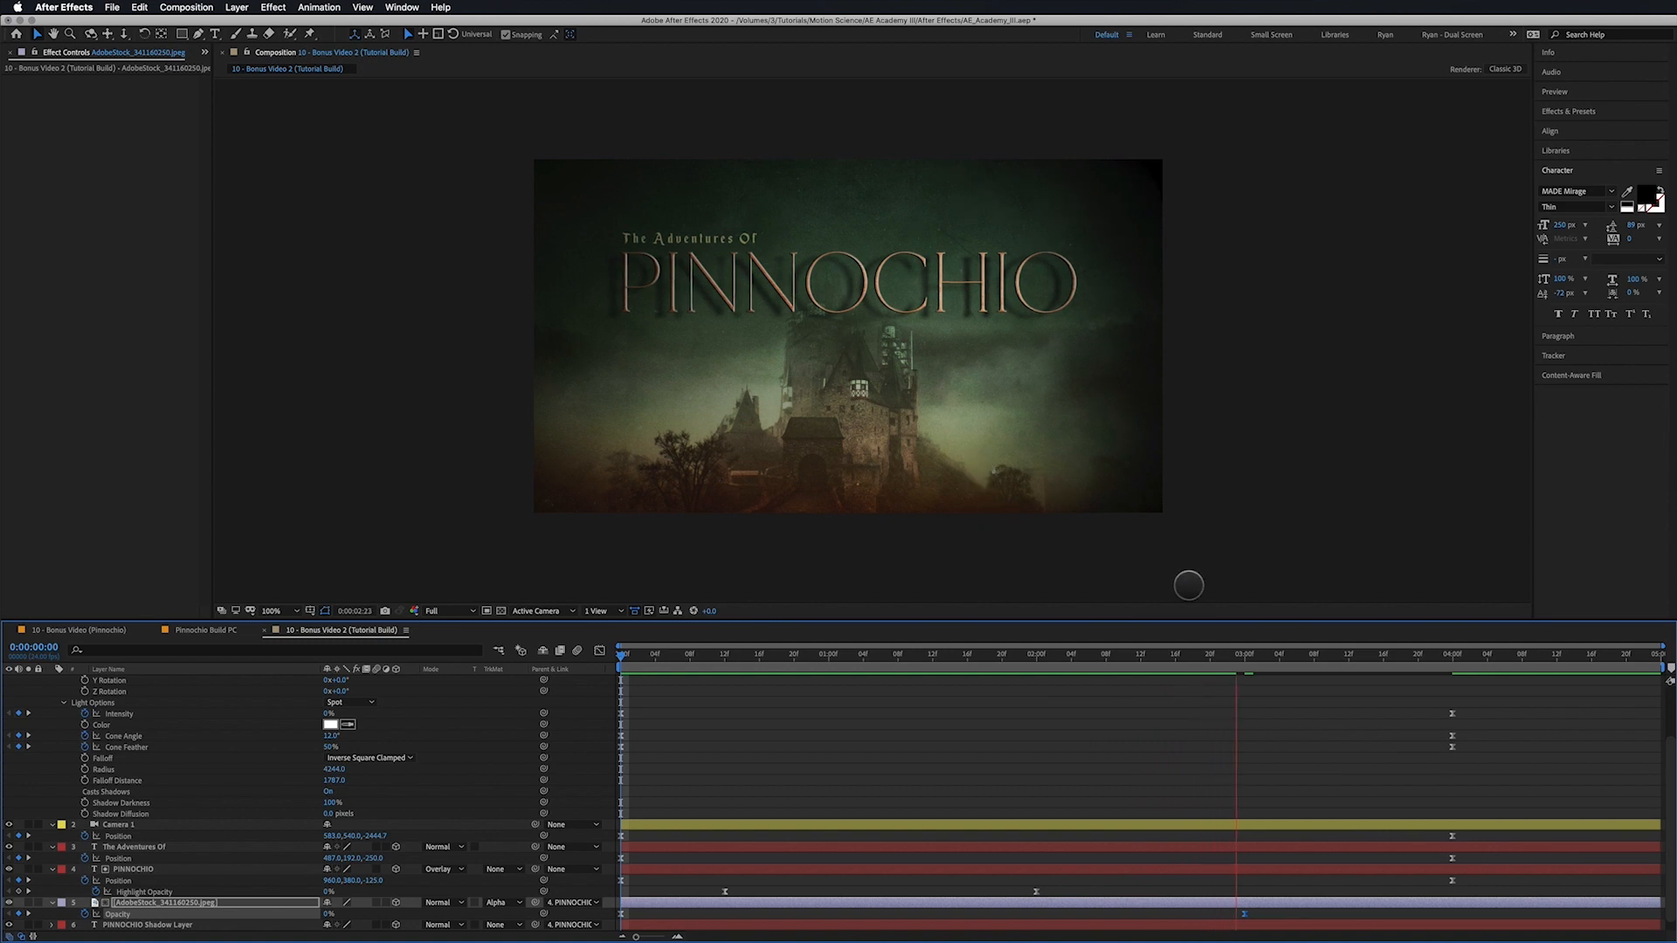
key(space)
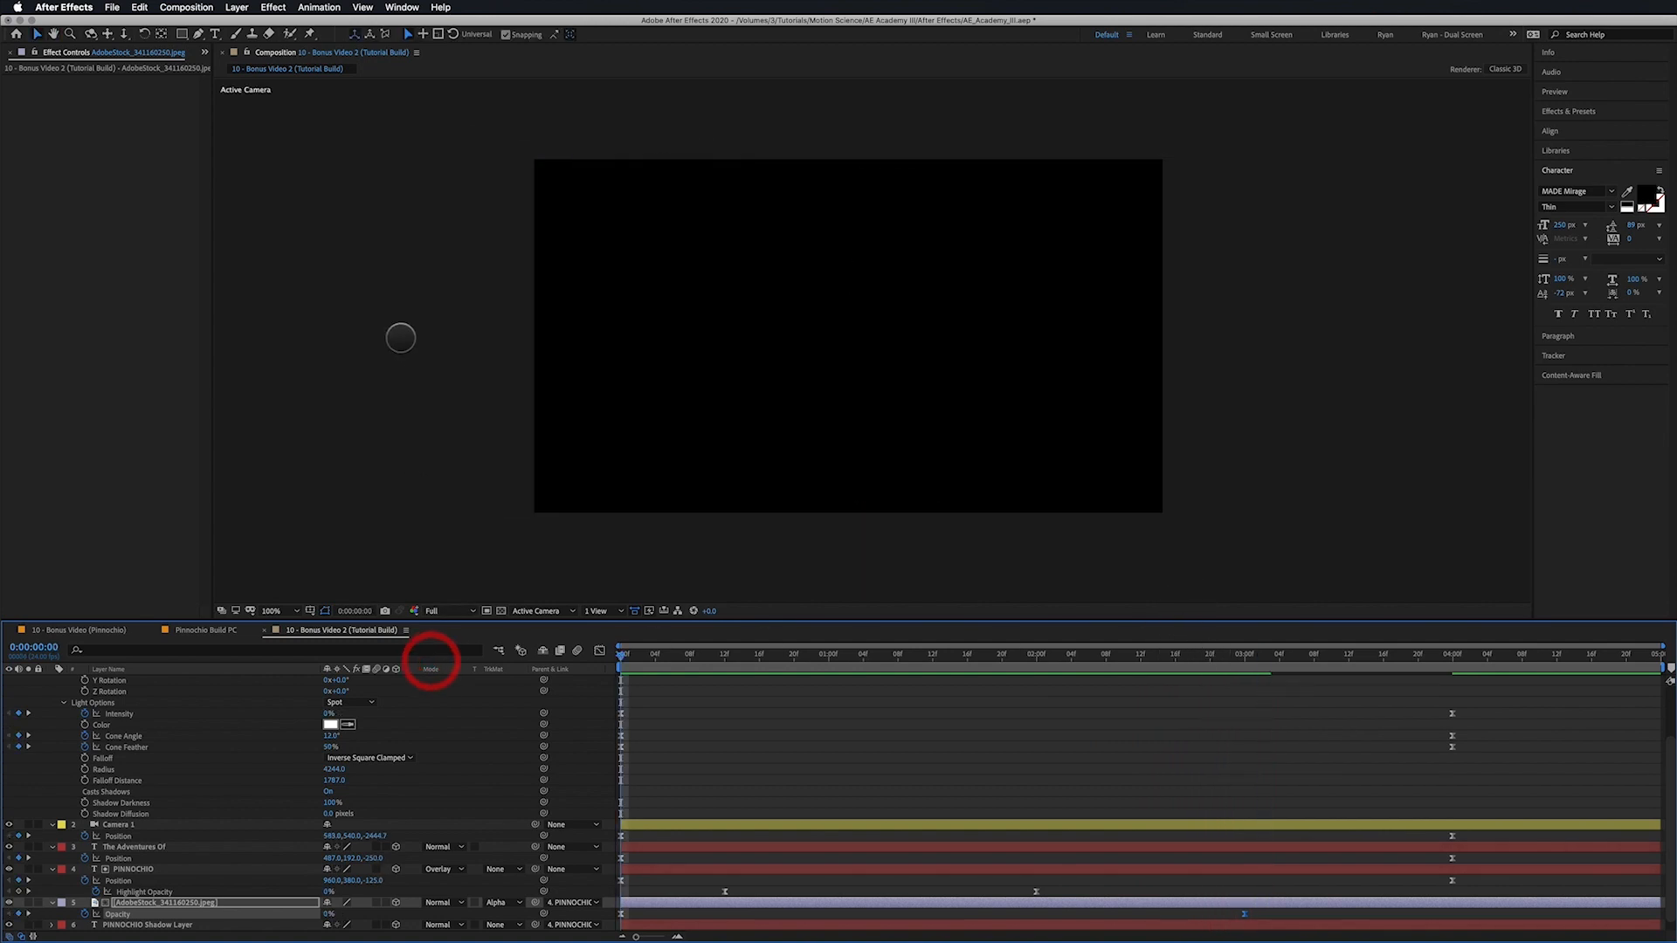
key(space)
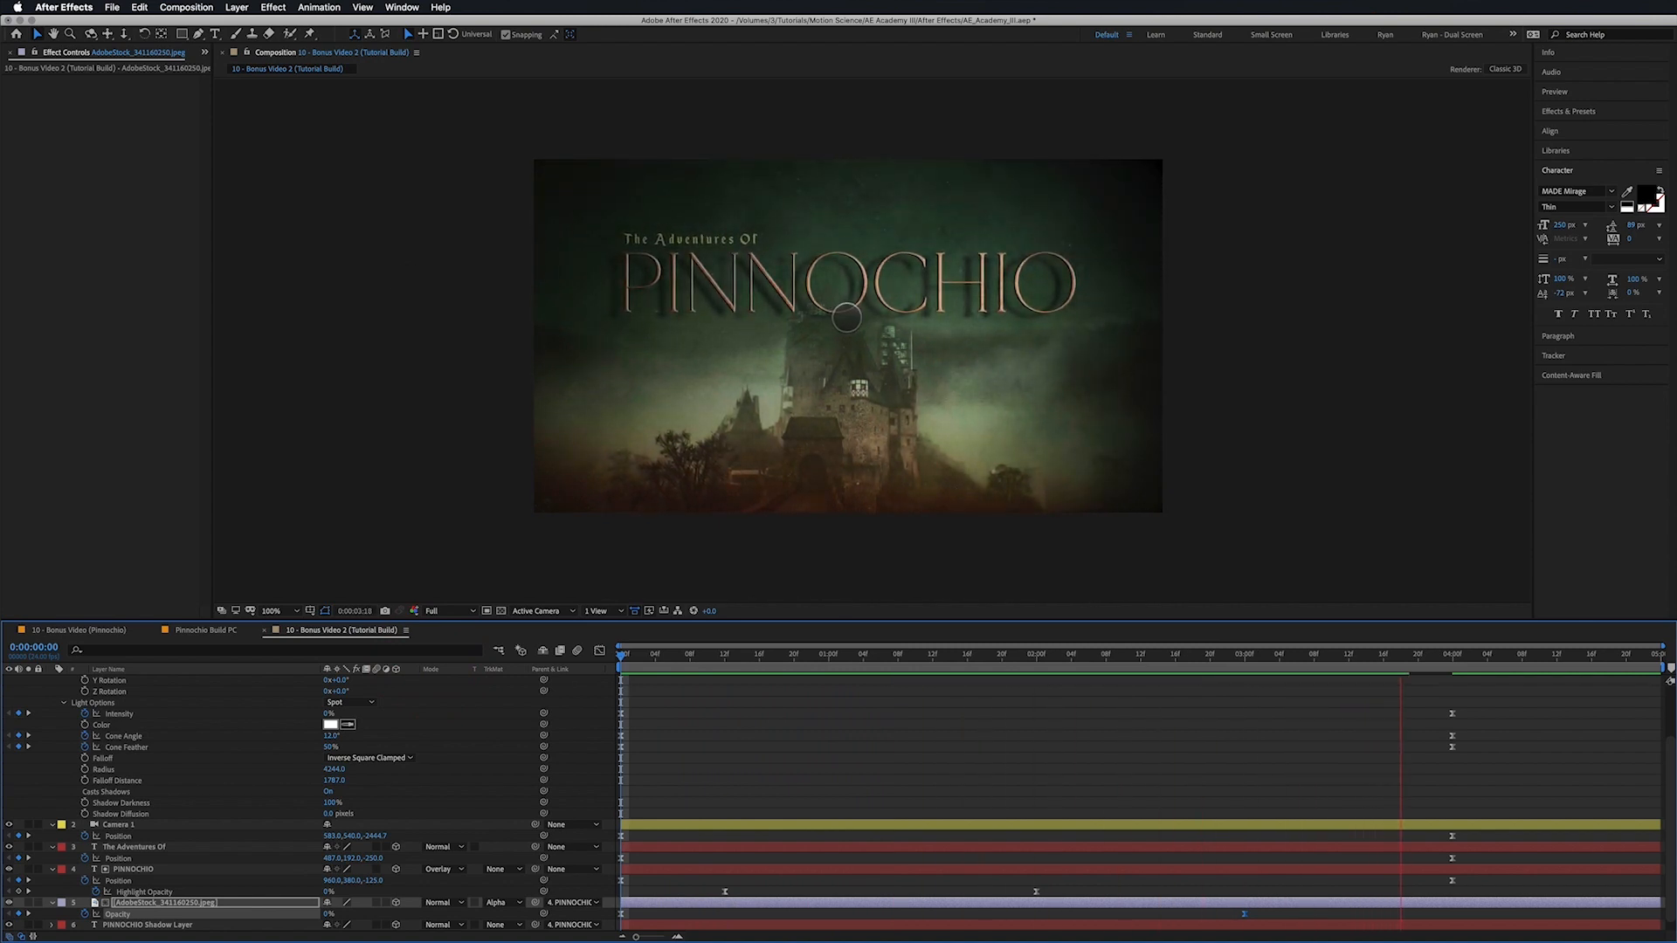
key(space)
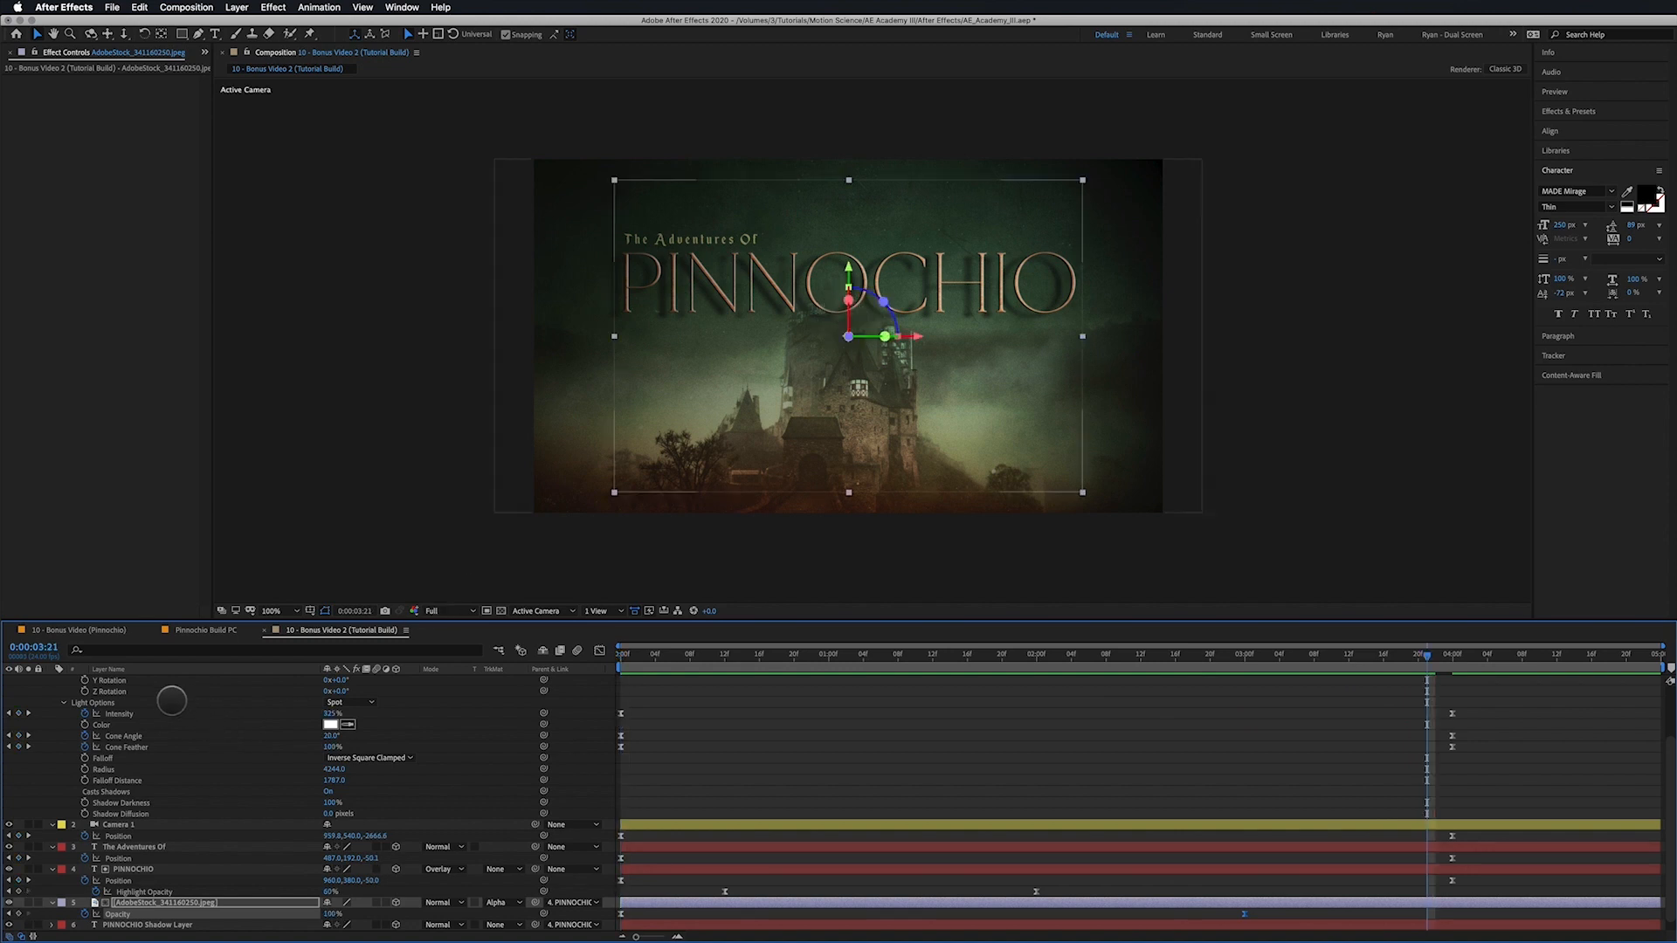
- Collapse the expanded properties of the light, camera, both title text layers and the AdobeStock texture layer
scroll(173, 706, up, 3)
click(52, 680)
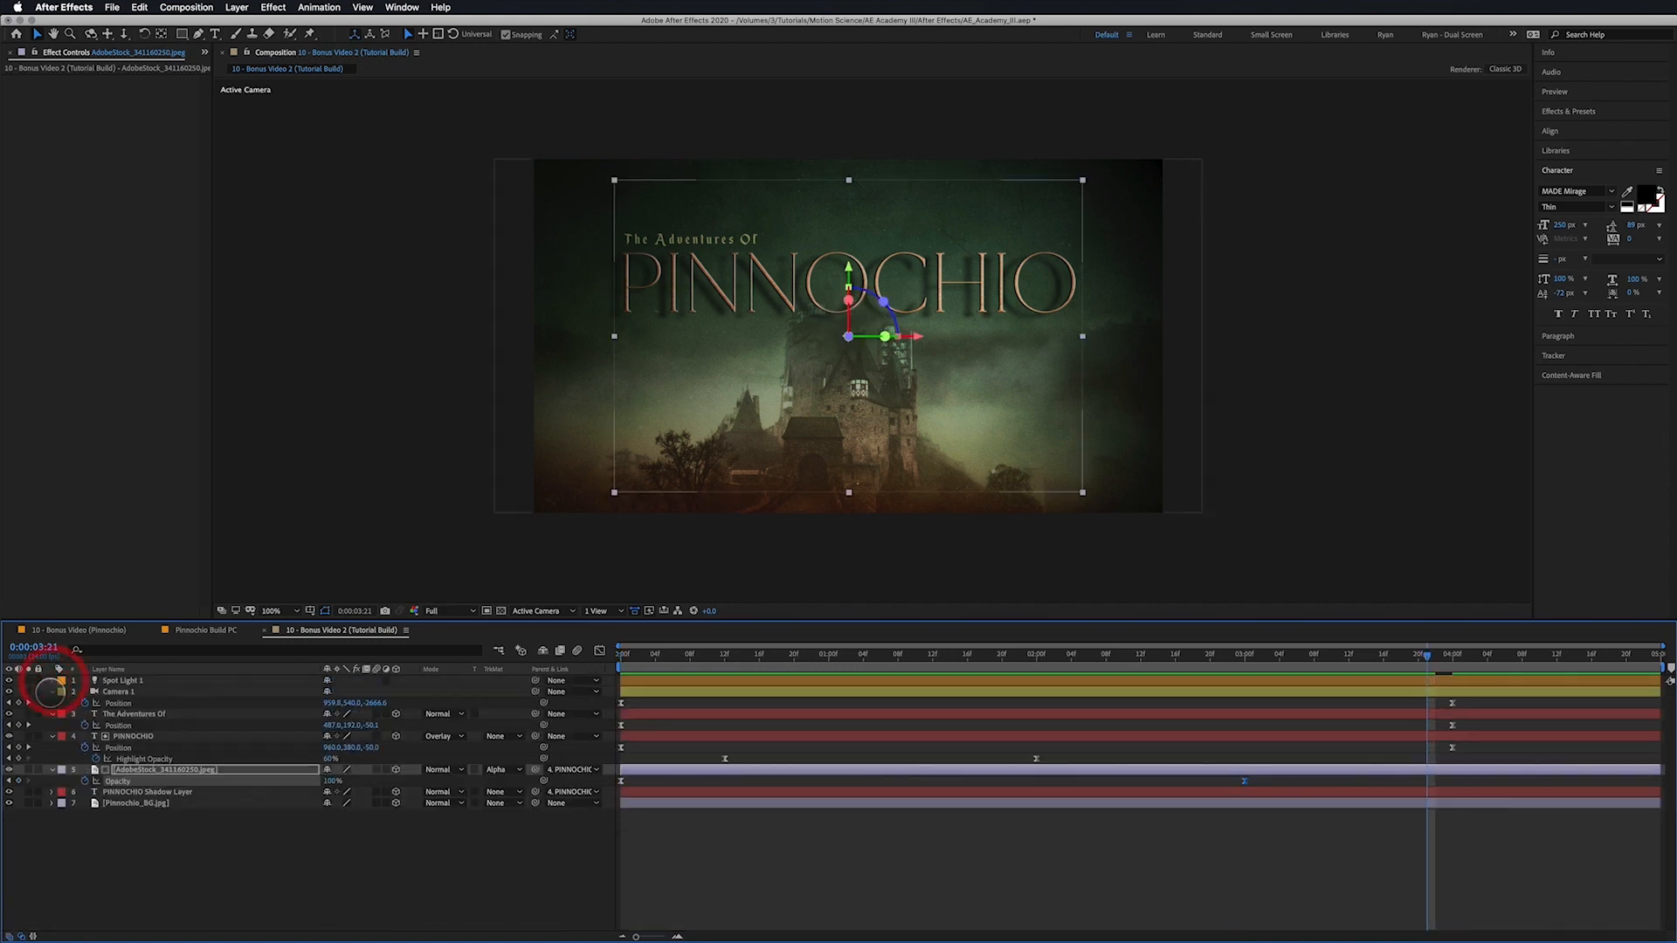
click(53, 691)
click(52, 703)
click(52, 713)
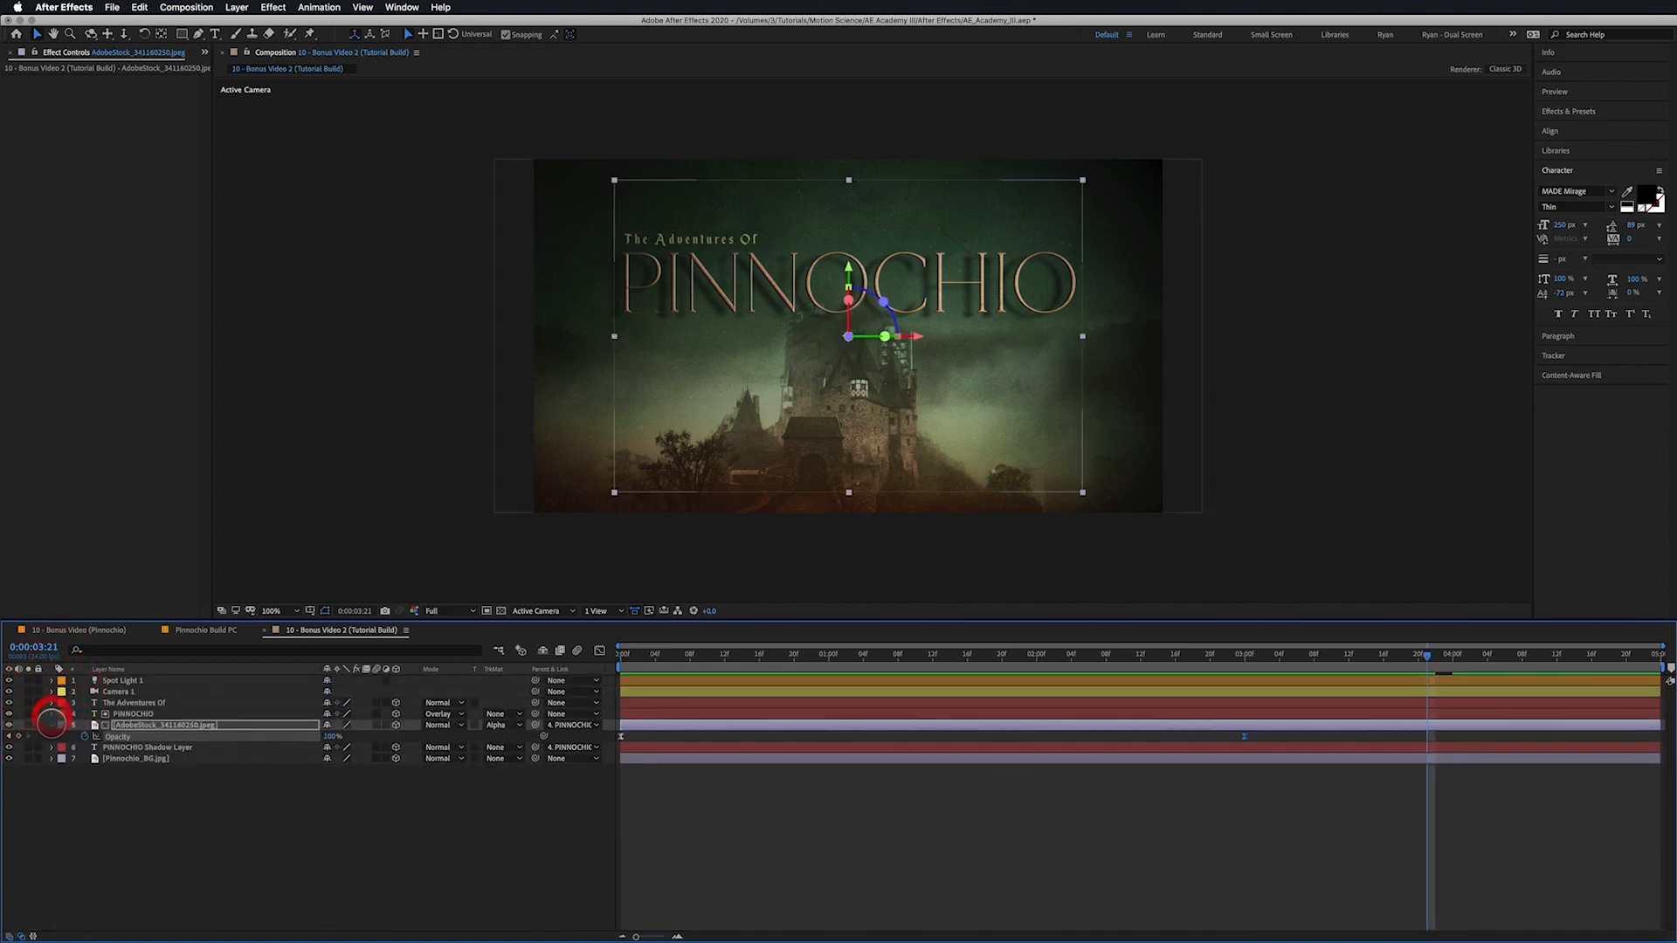
click(52, 725)
- Recolor the PINNOCHIO text with about 42% saturation and 73% brightness, shifting its hue slightly toward orange
click(122, 713)
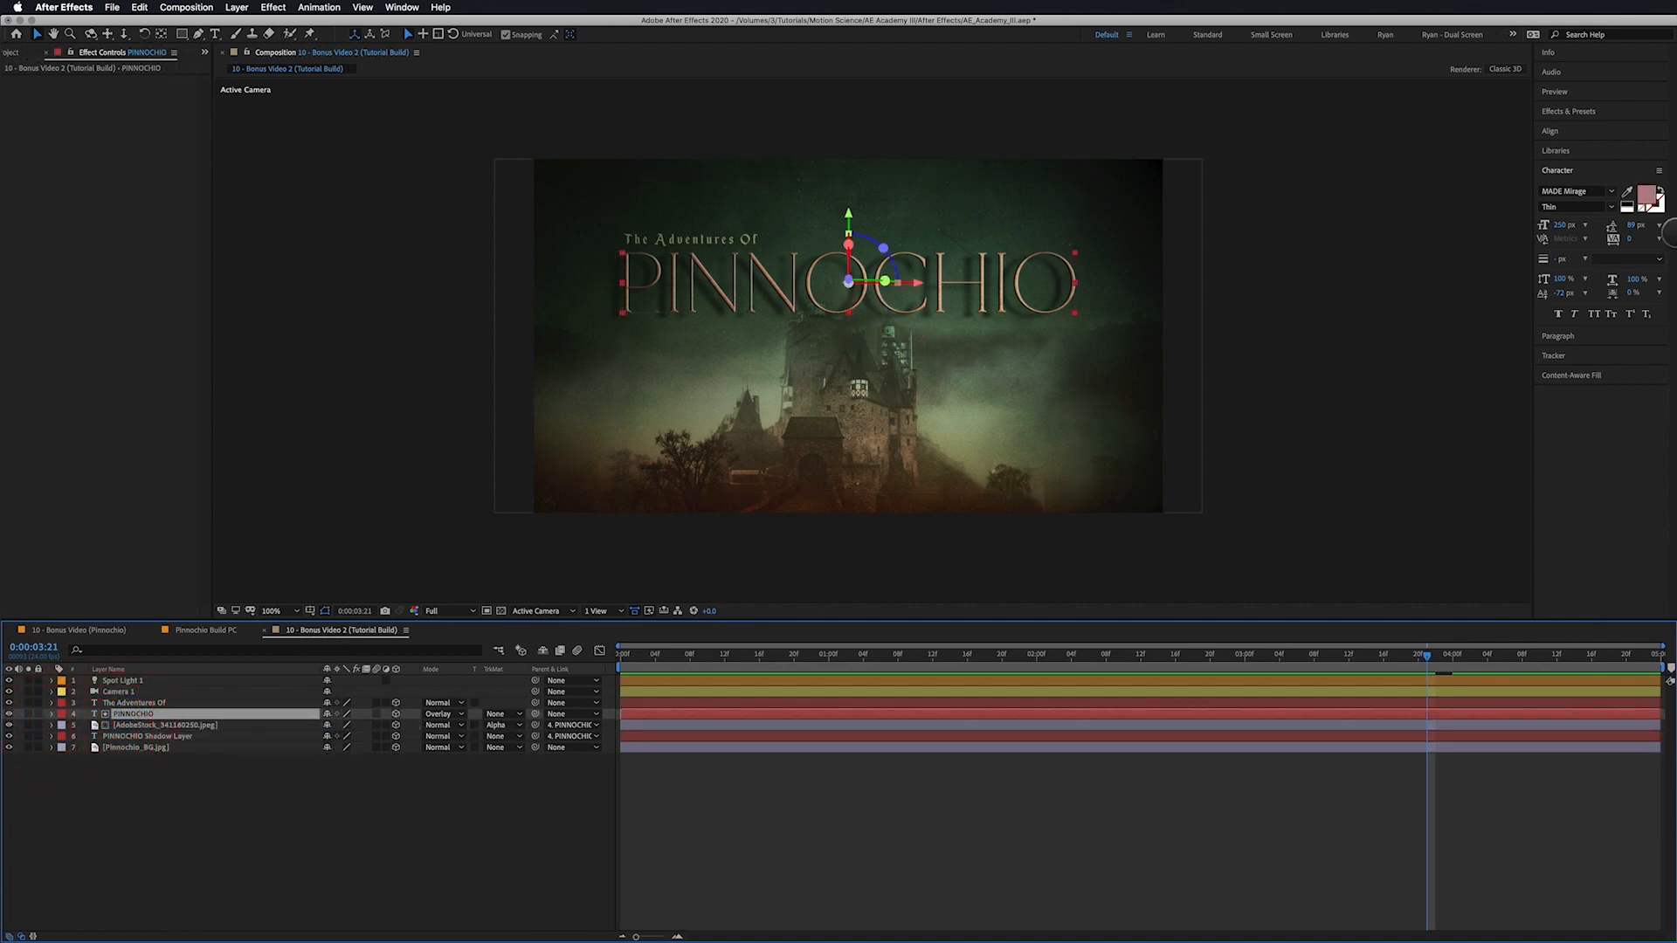
click(1644, 194)
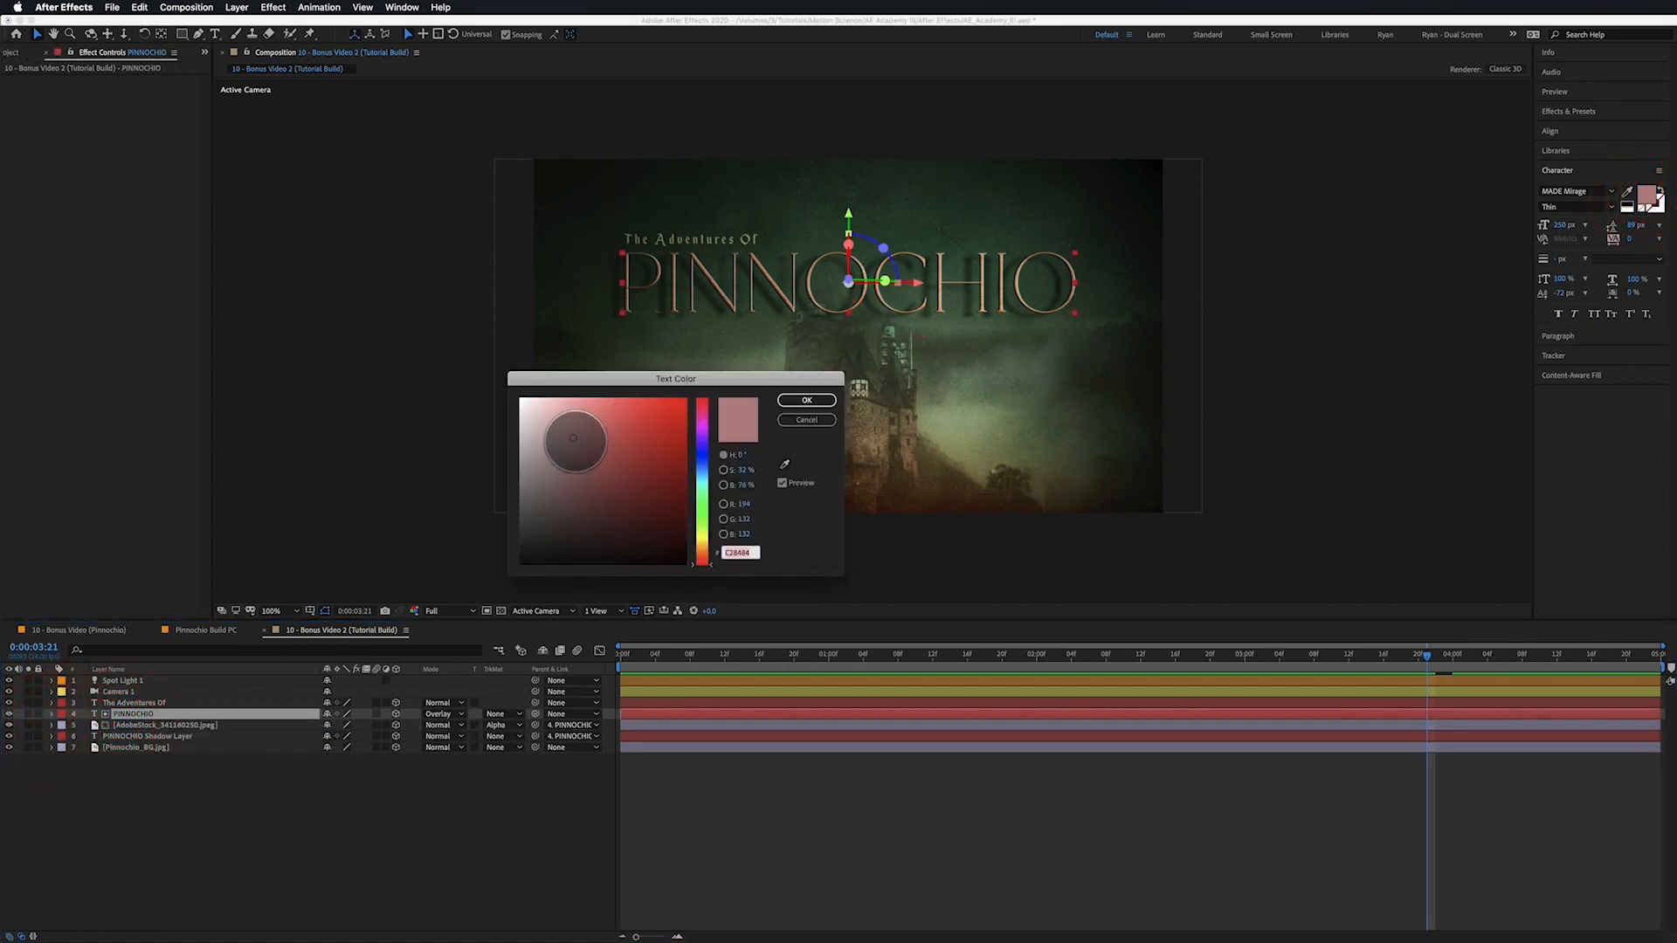
drag(578, 440, 585, 442)
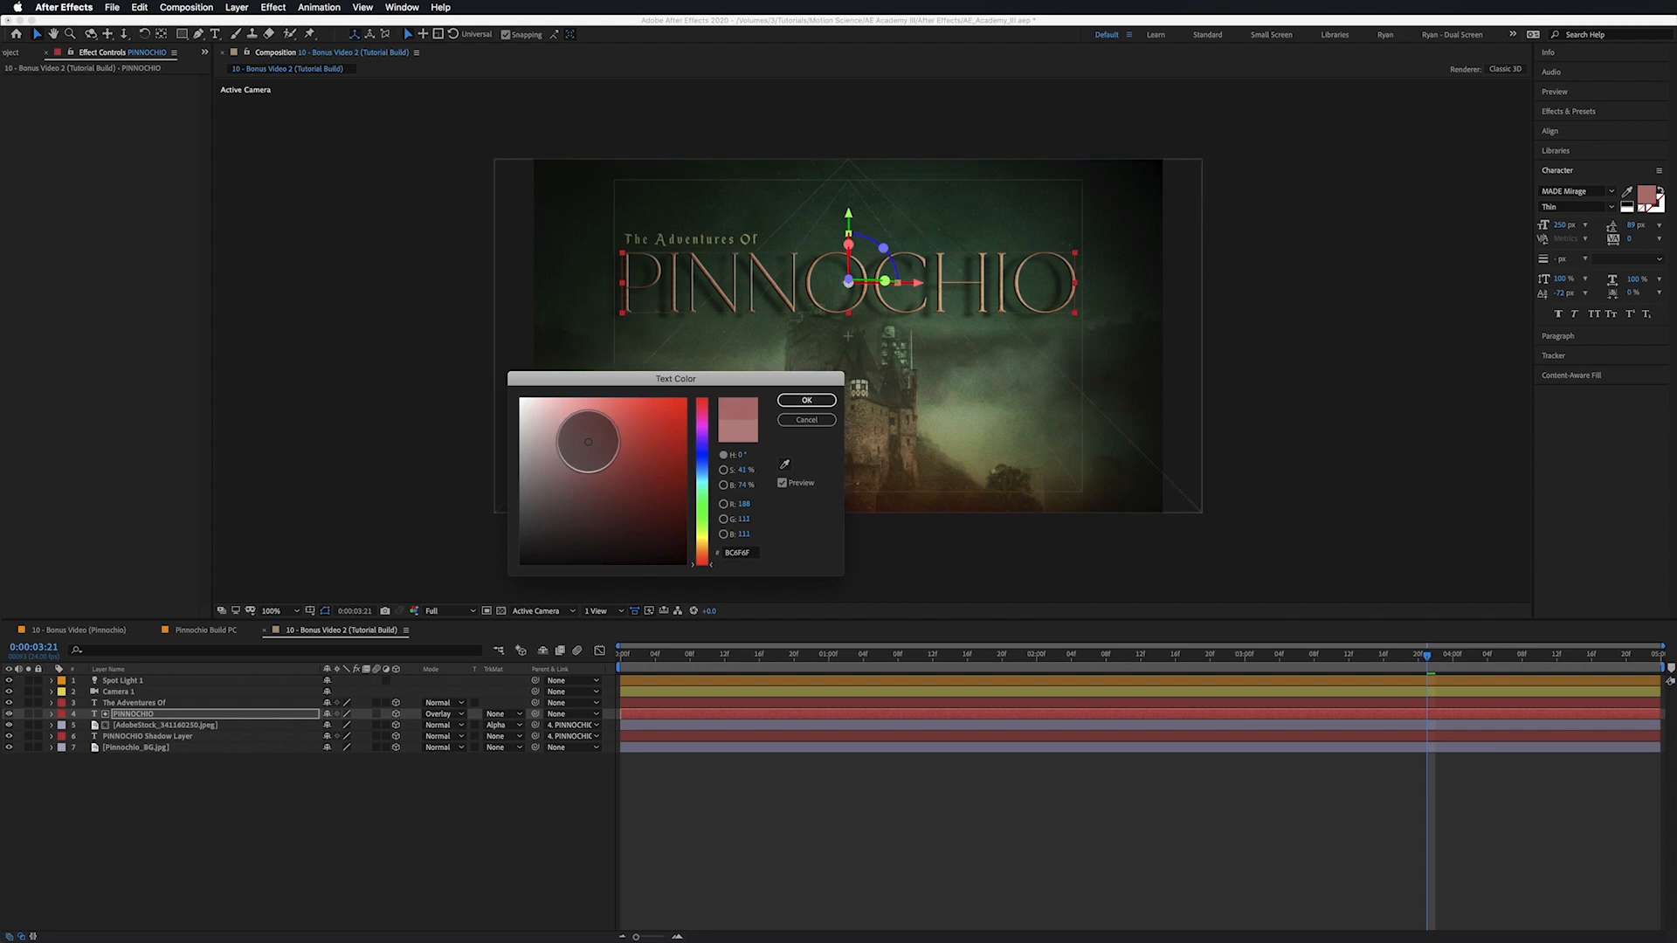
click(590, 443)
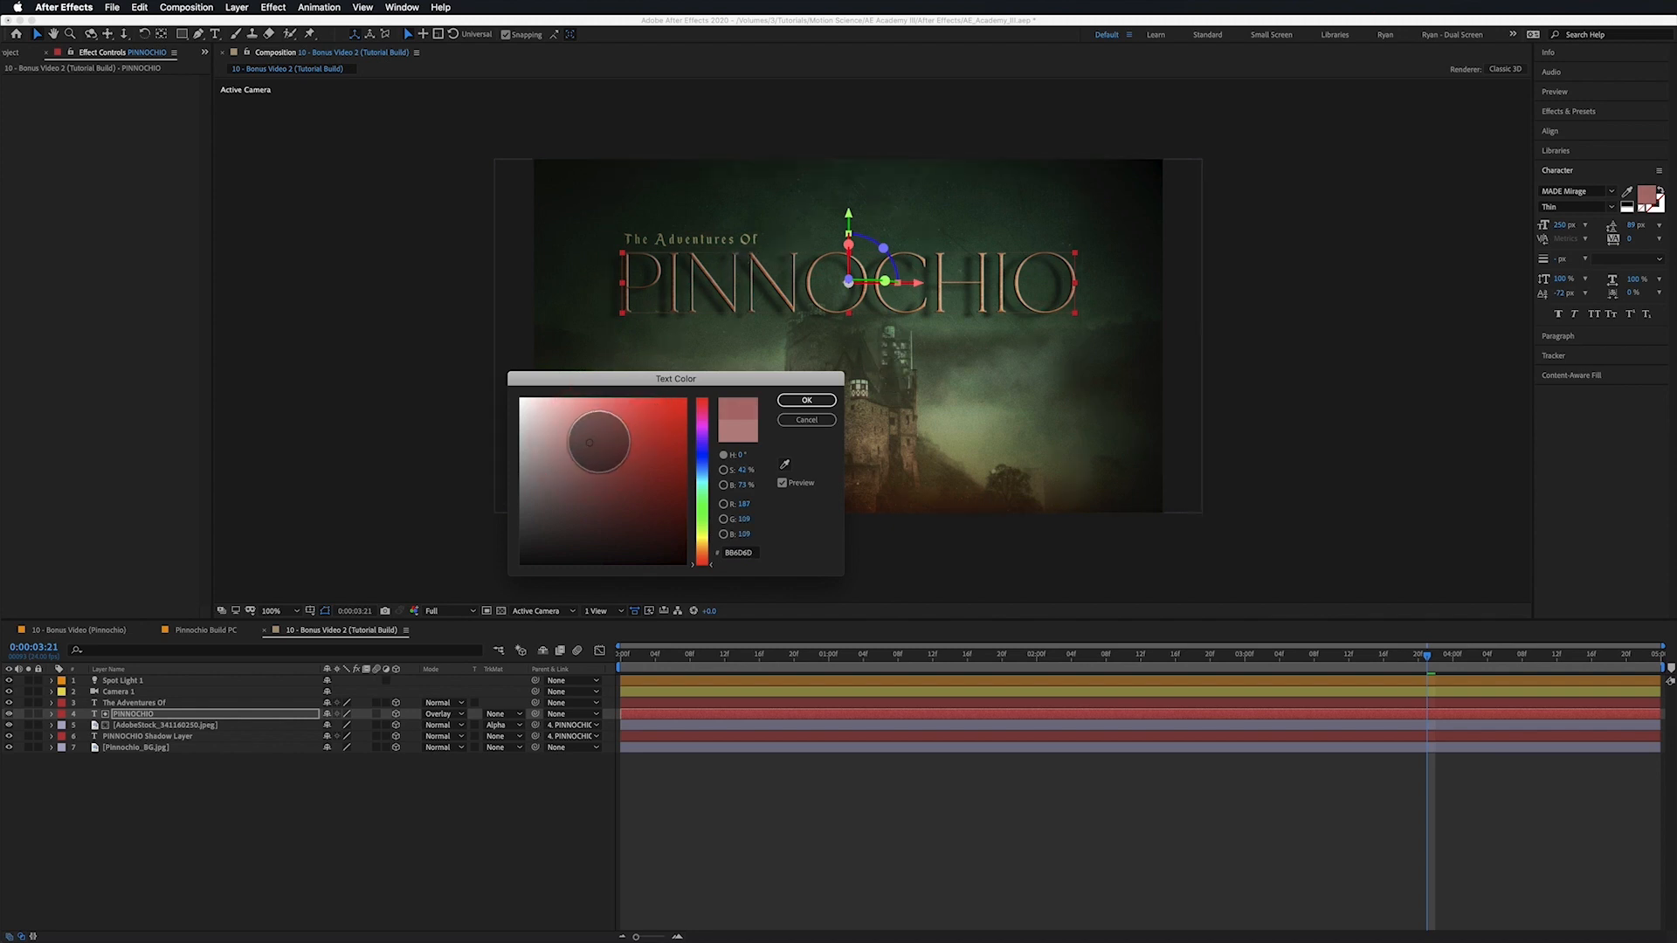
drag(708, 563, 701, 559)
click(806, 400)
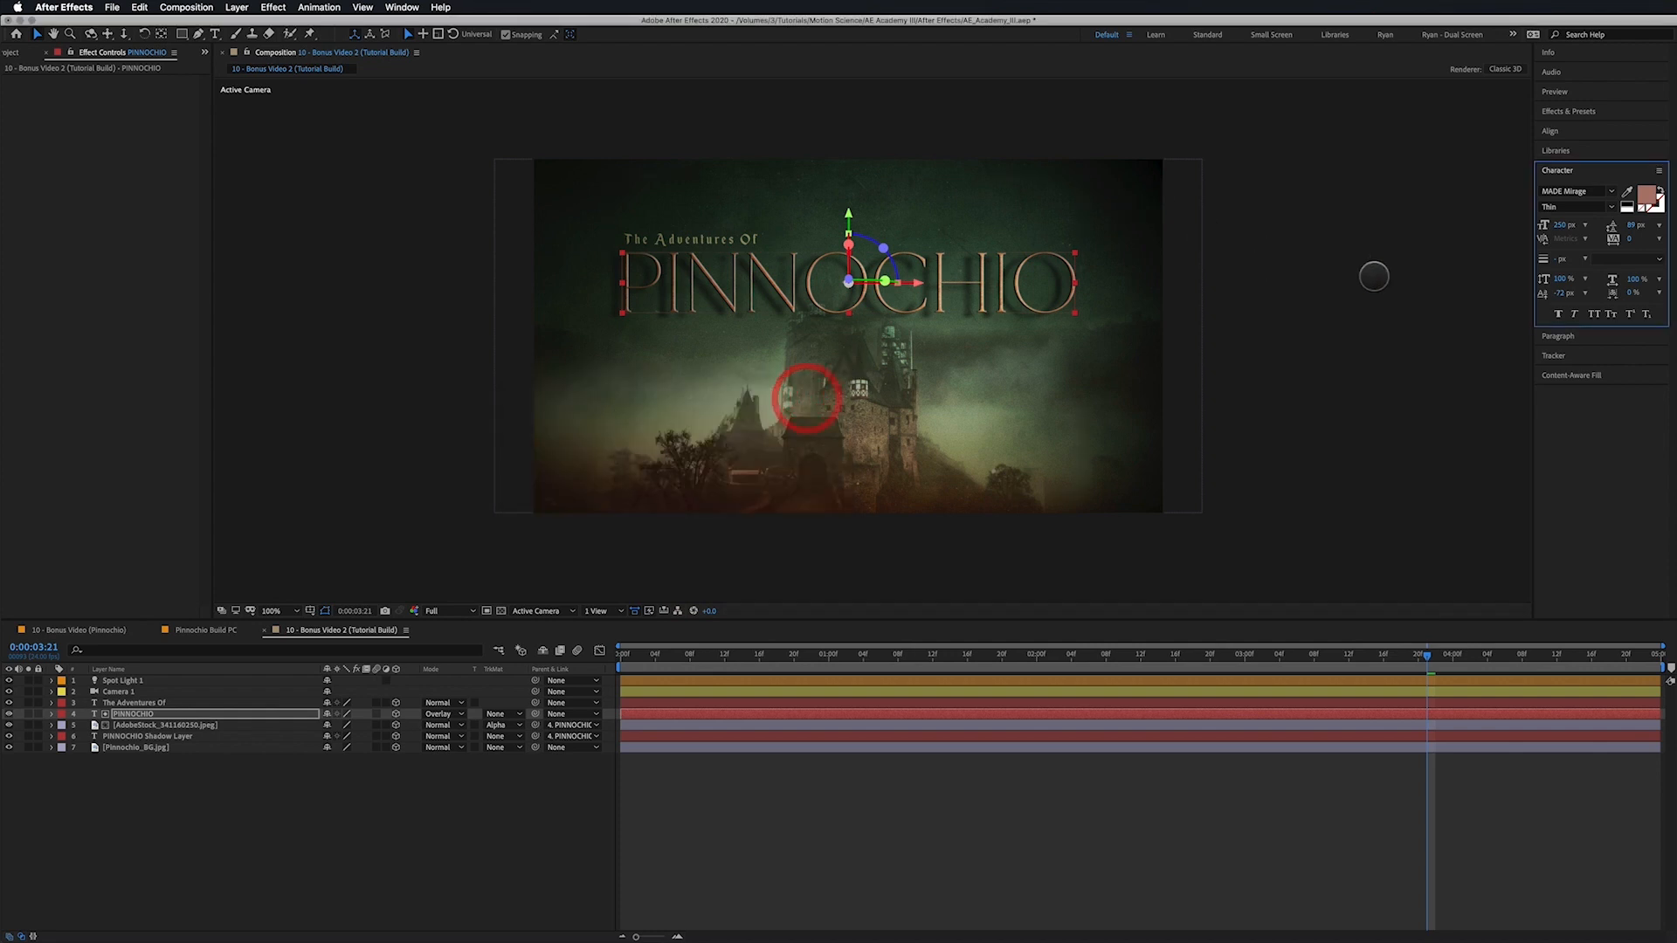
click(1371, 275)
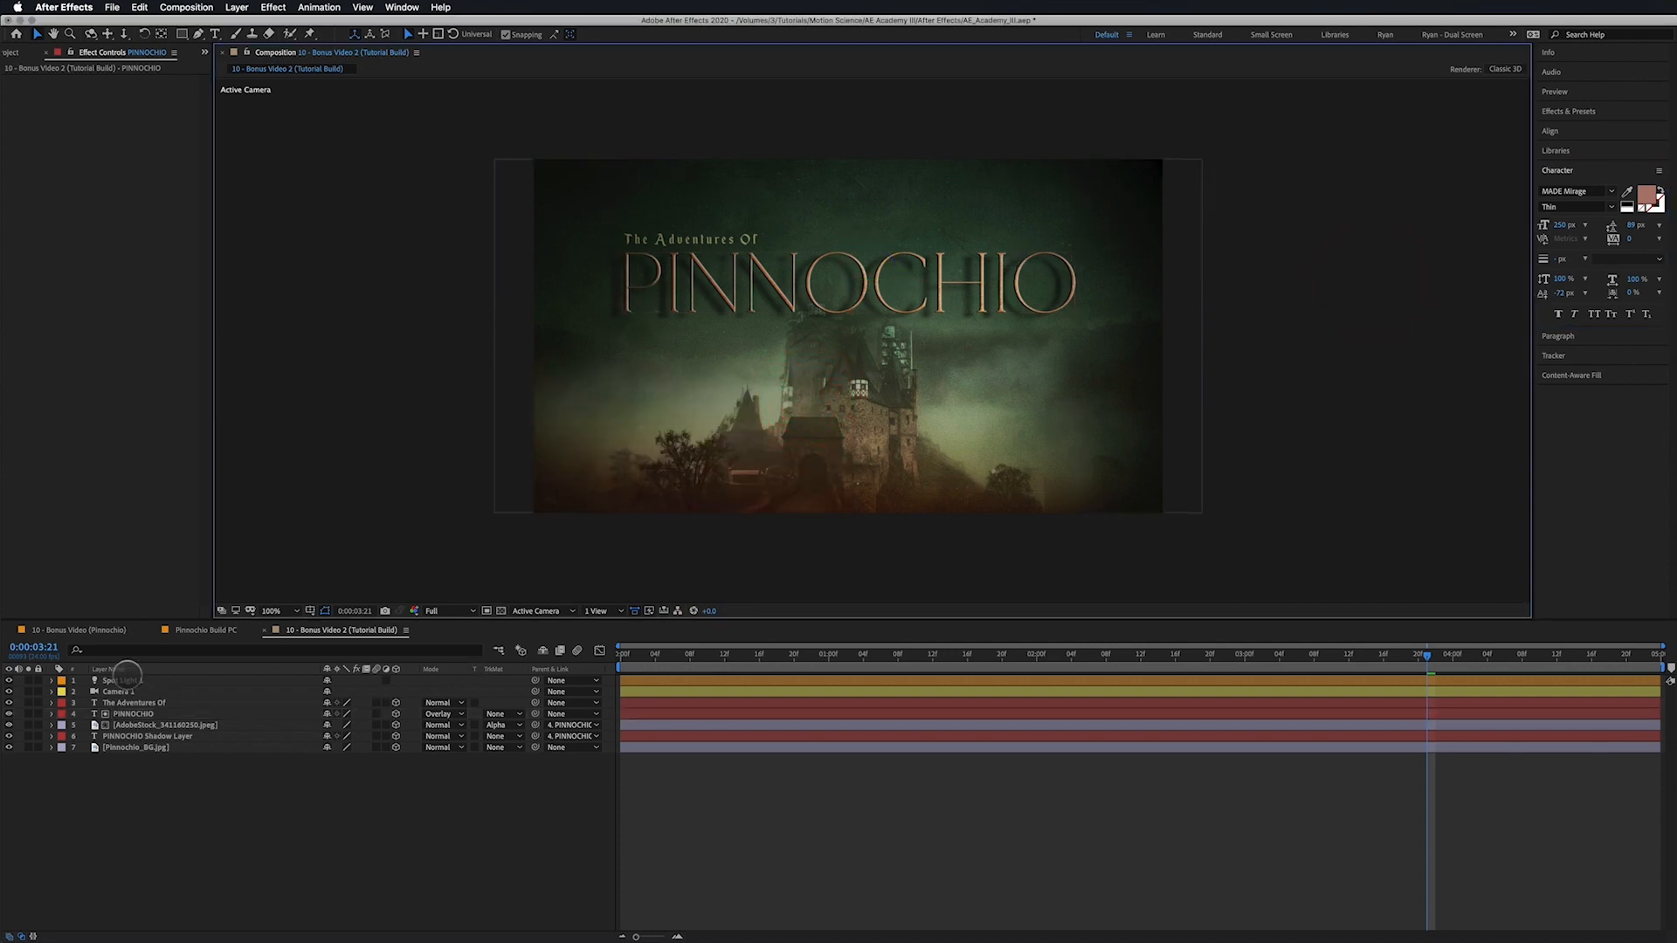
- Add an adjustment layer above Spot Light 1 and name it "Grade / FX"
click(122, 681)
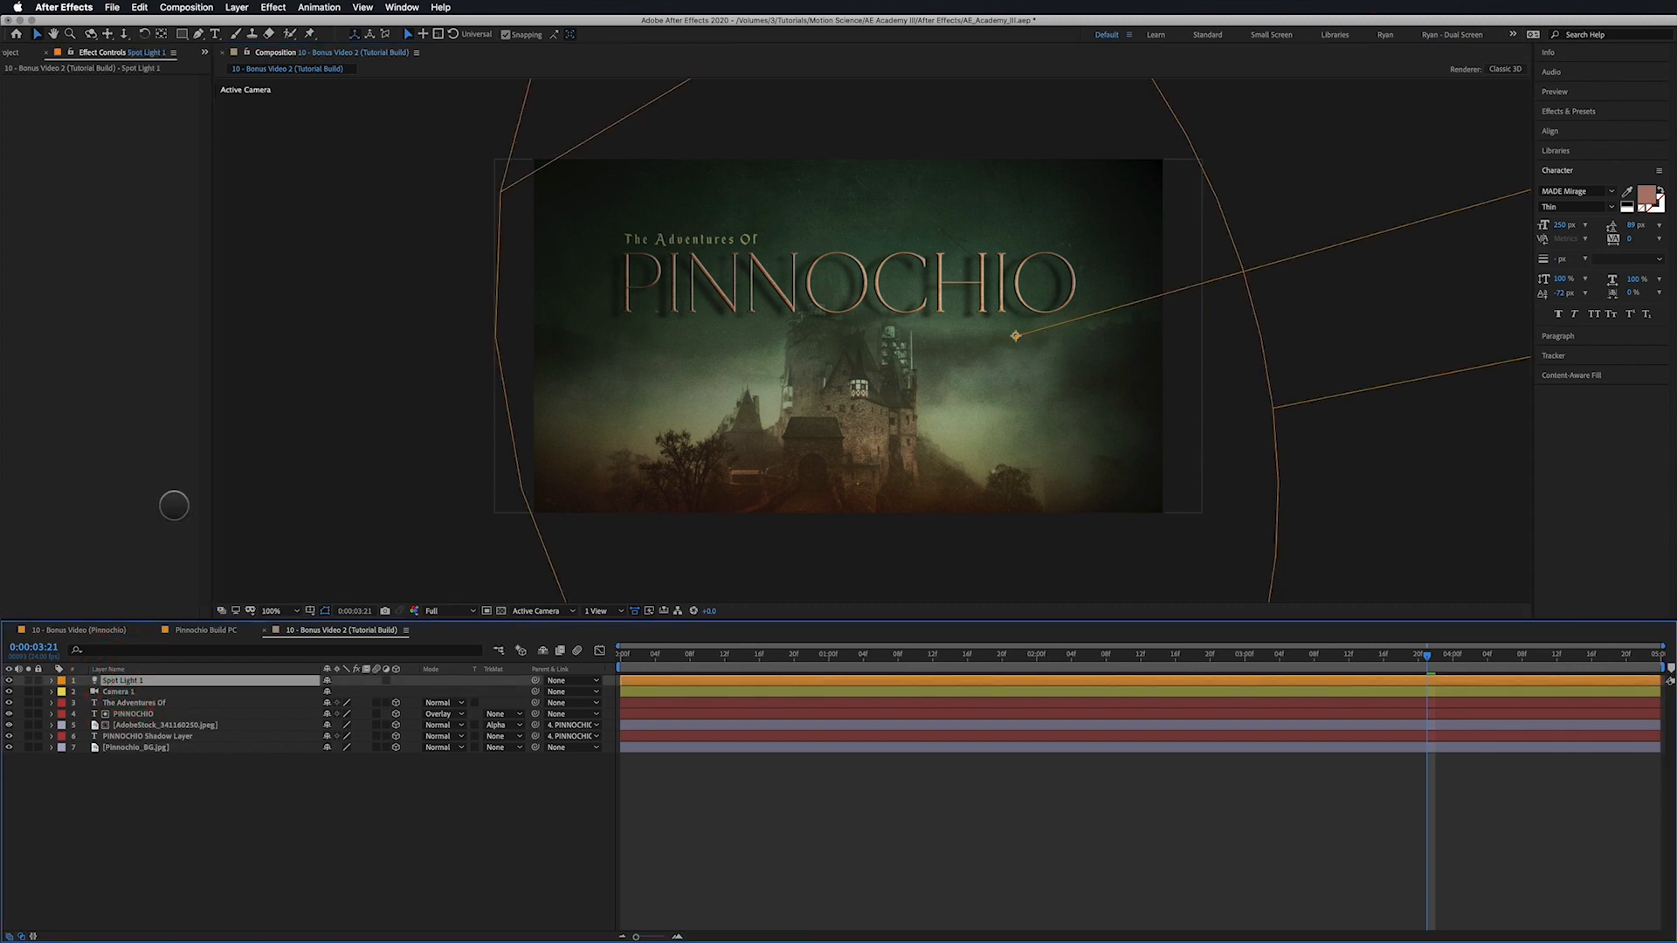
key(super+alt+y)
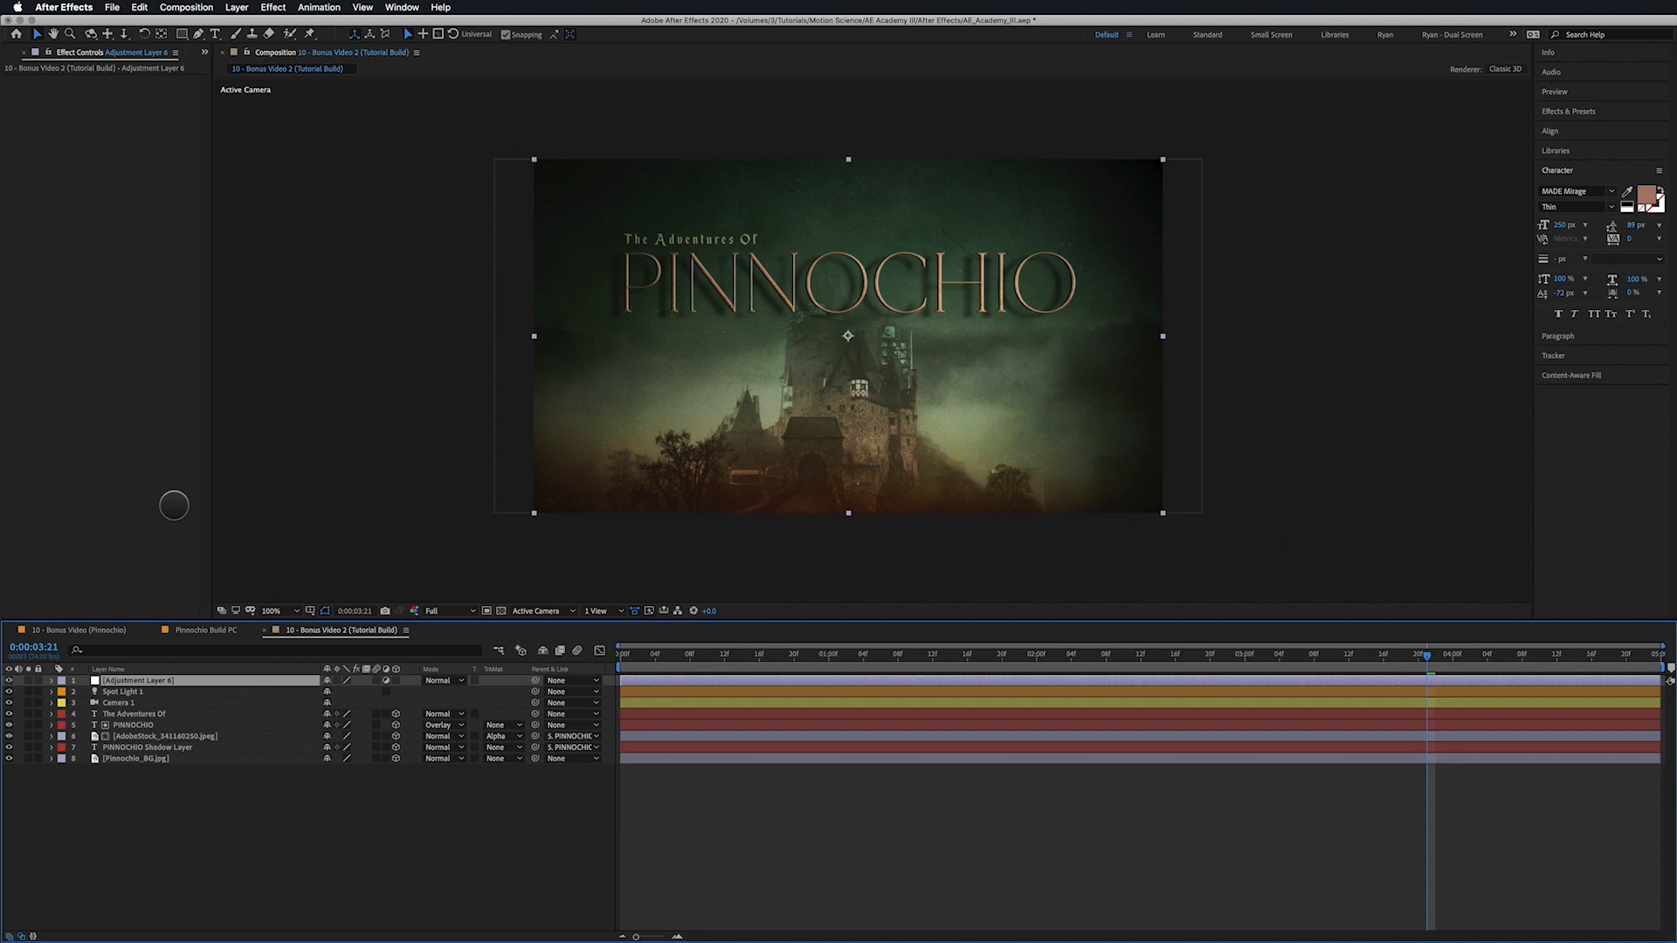
key(Return)
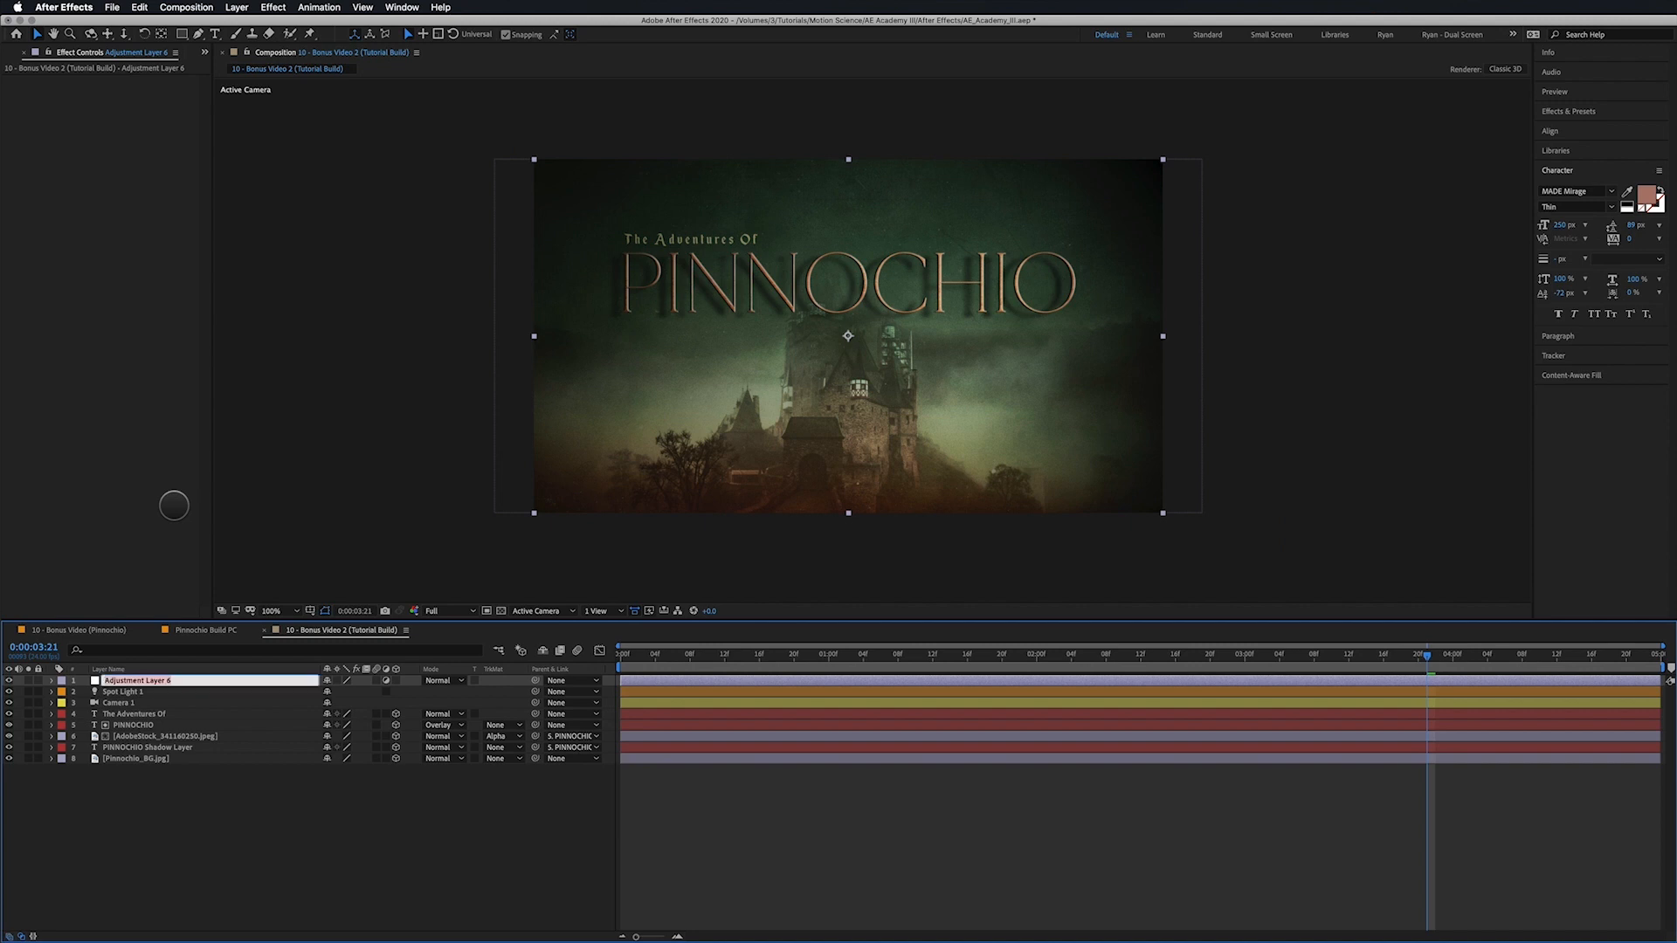
text(Grade / FX)
key(Return)
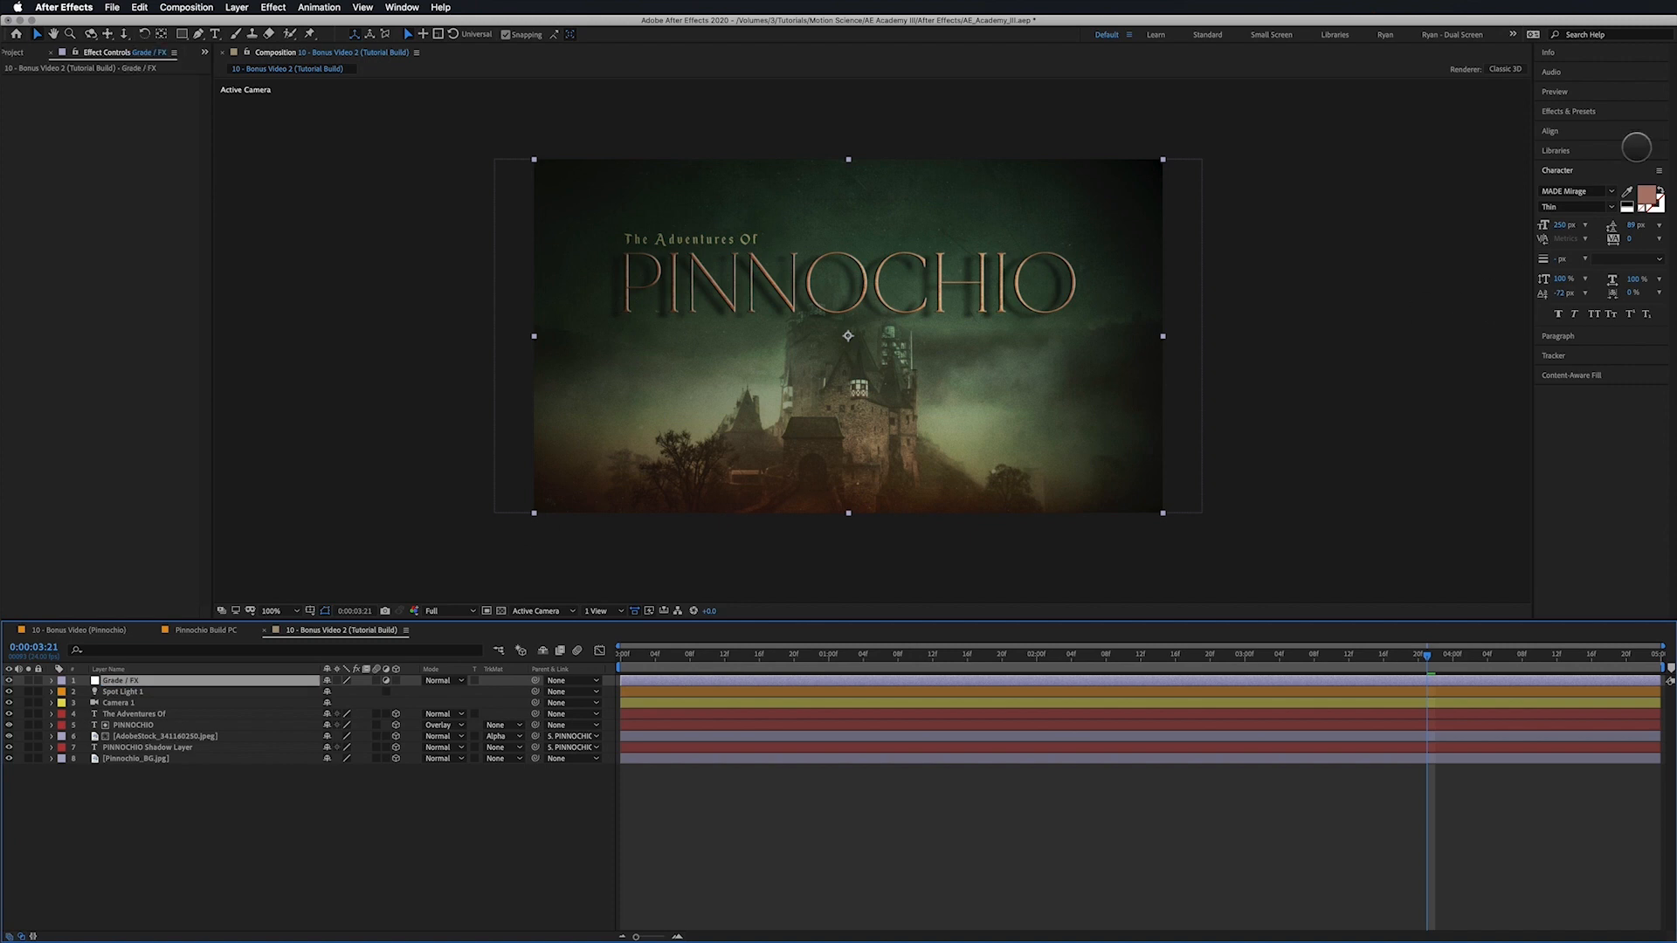
- Search the effects library for "glow" and apply the Stylize Glow effect to the Grade / FX adjustment layer
click(1568, 111)
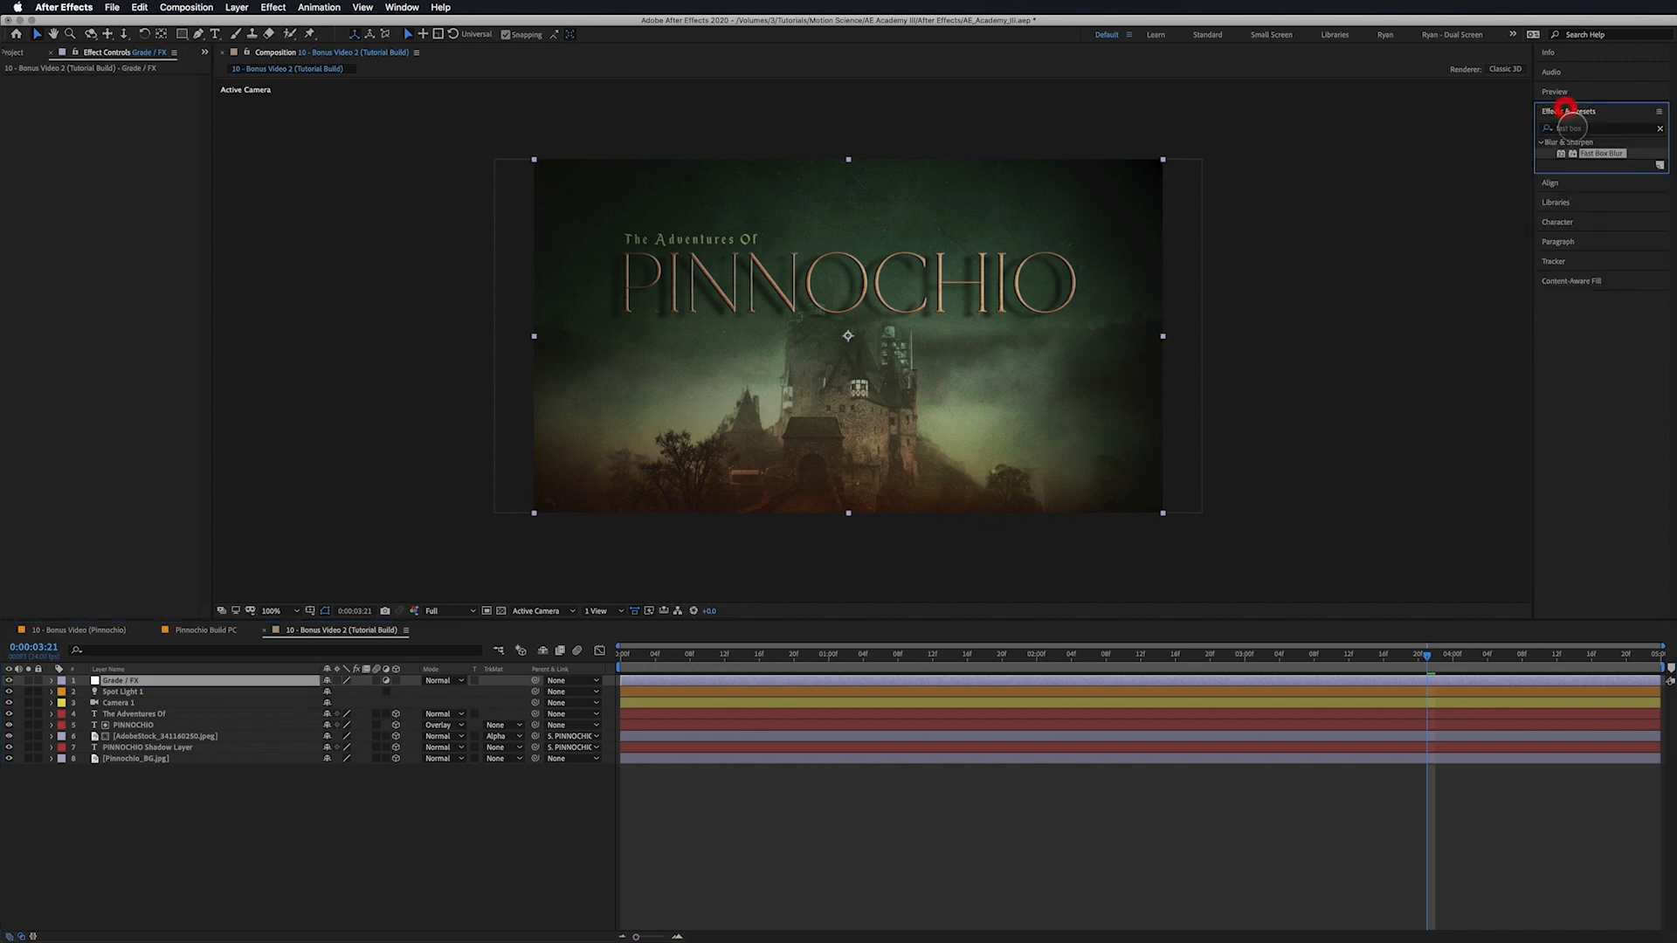
text(fast box)
text(glow)
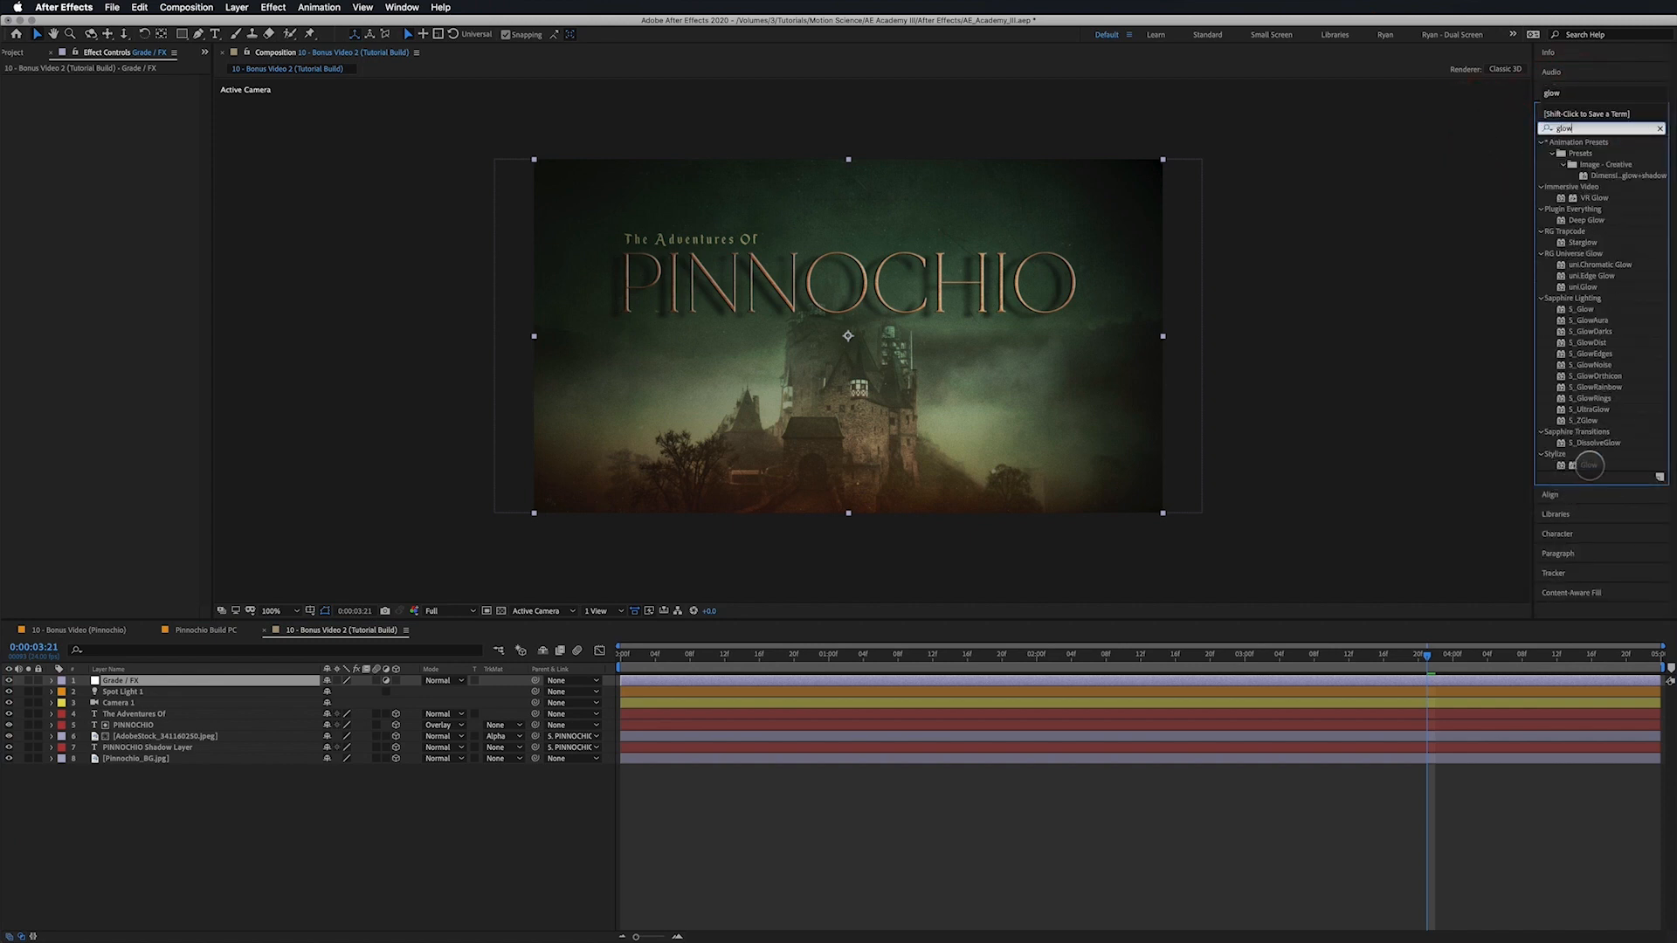
click(1588, 465)
drag(50, 162, 51, 162)
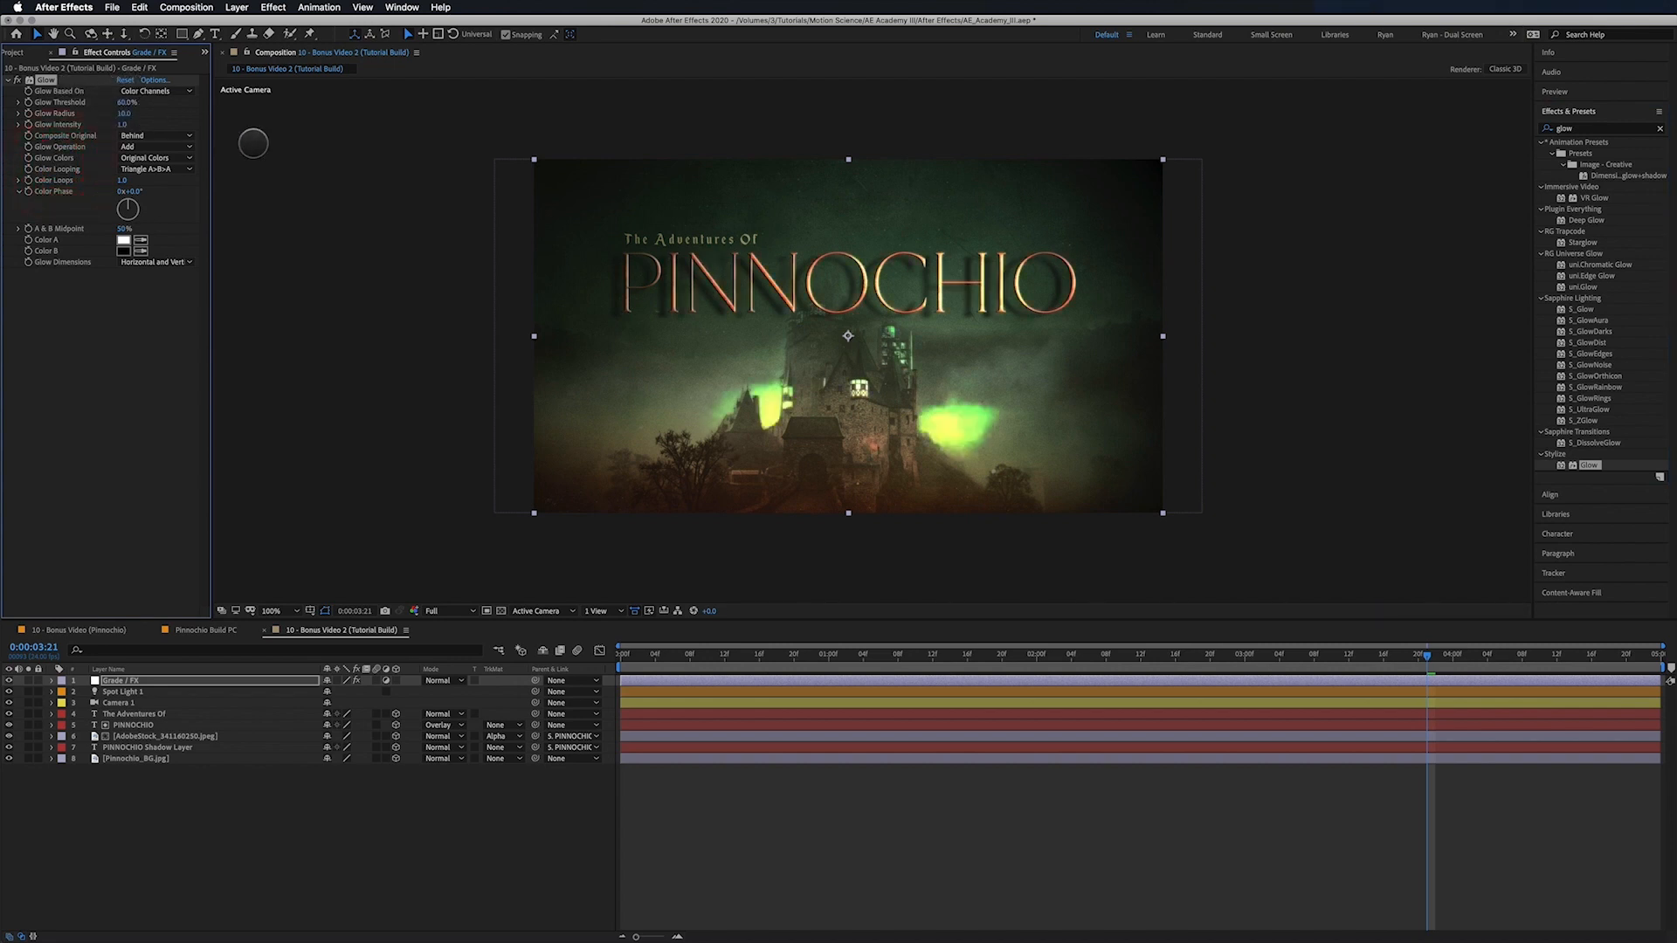
- Tune the Glow to a threshold of 49.4%, a radius of 149 and an intensity of 0.2
click(124, 125)
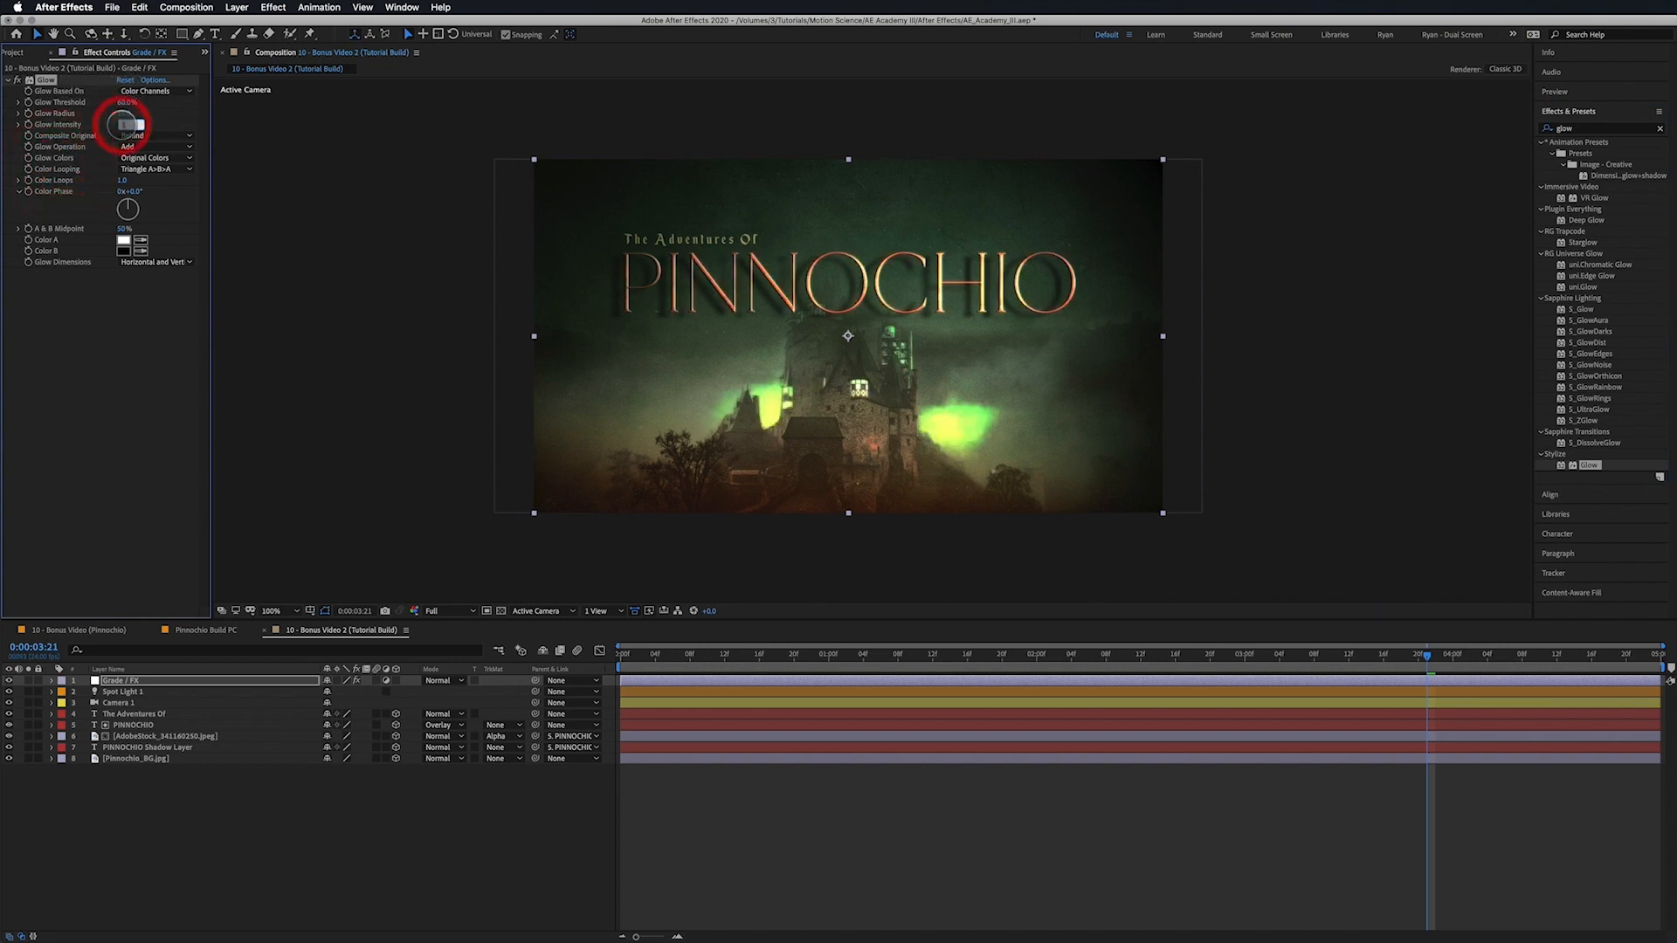
text(0)
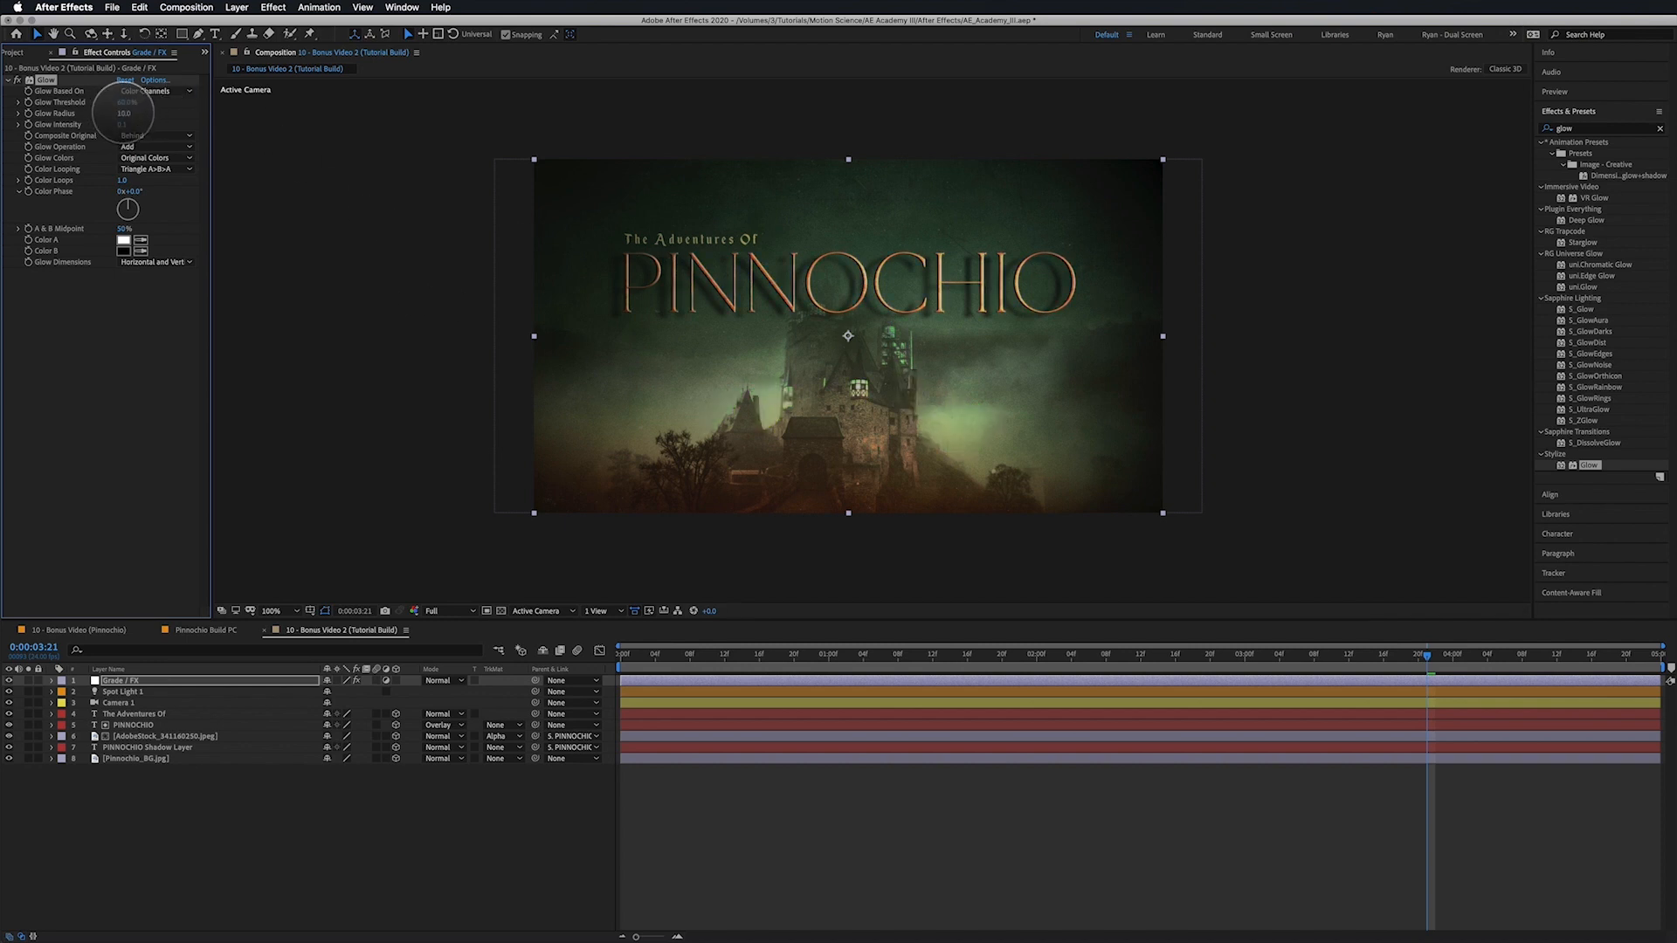
click(122, 124)
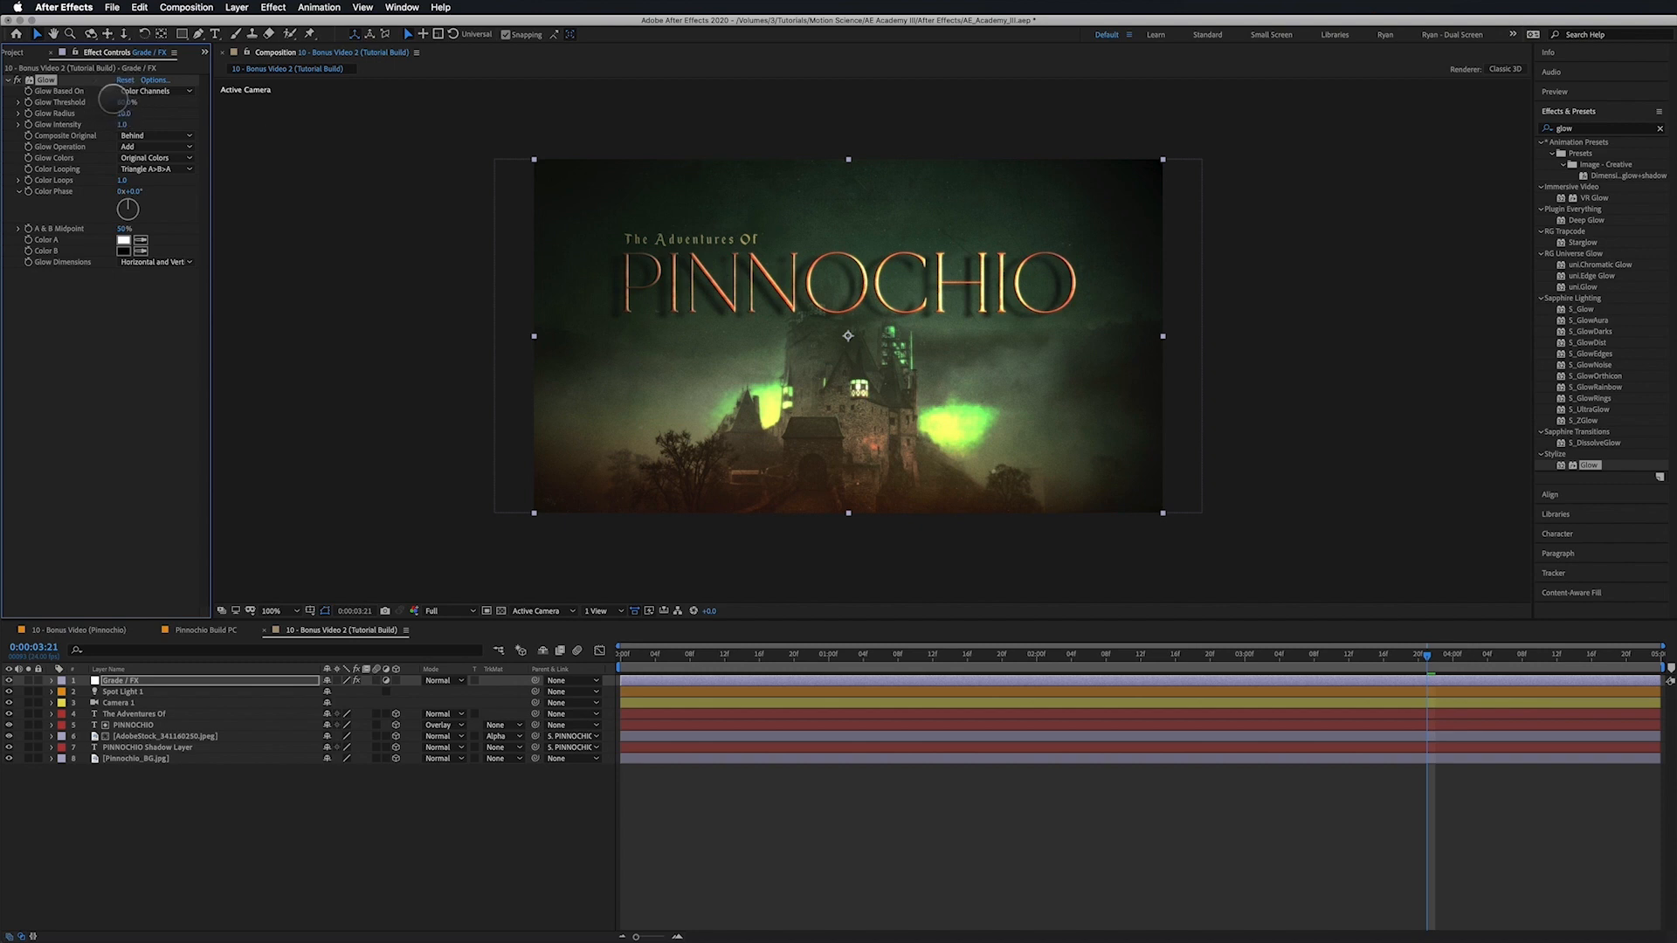
mouse_move(121, 102)
mouse_down()
mouse_move(163, 104)
mouse_move(125, 124)
mouse_move(160, 123)
mouse_move(108, 105)
mouse_up()
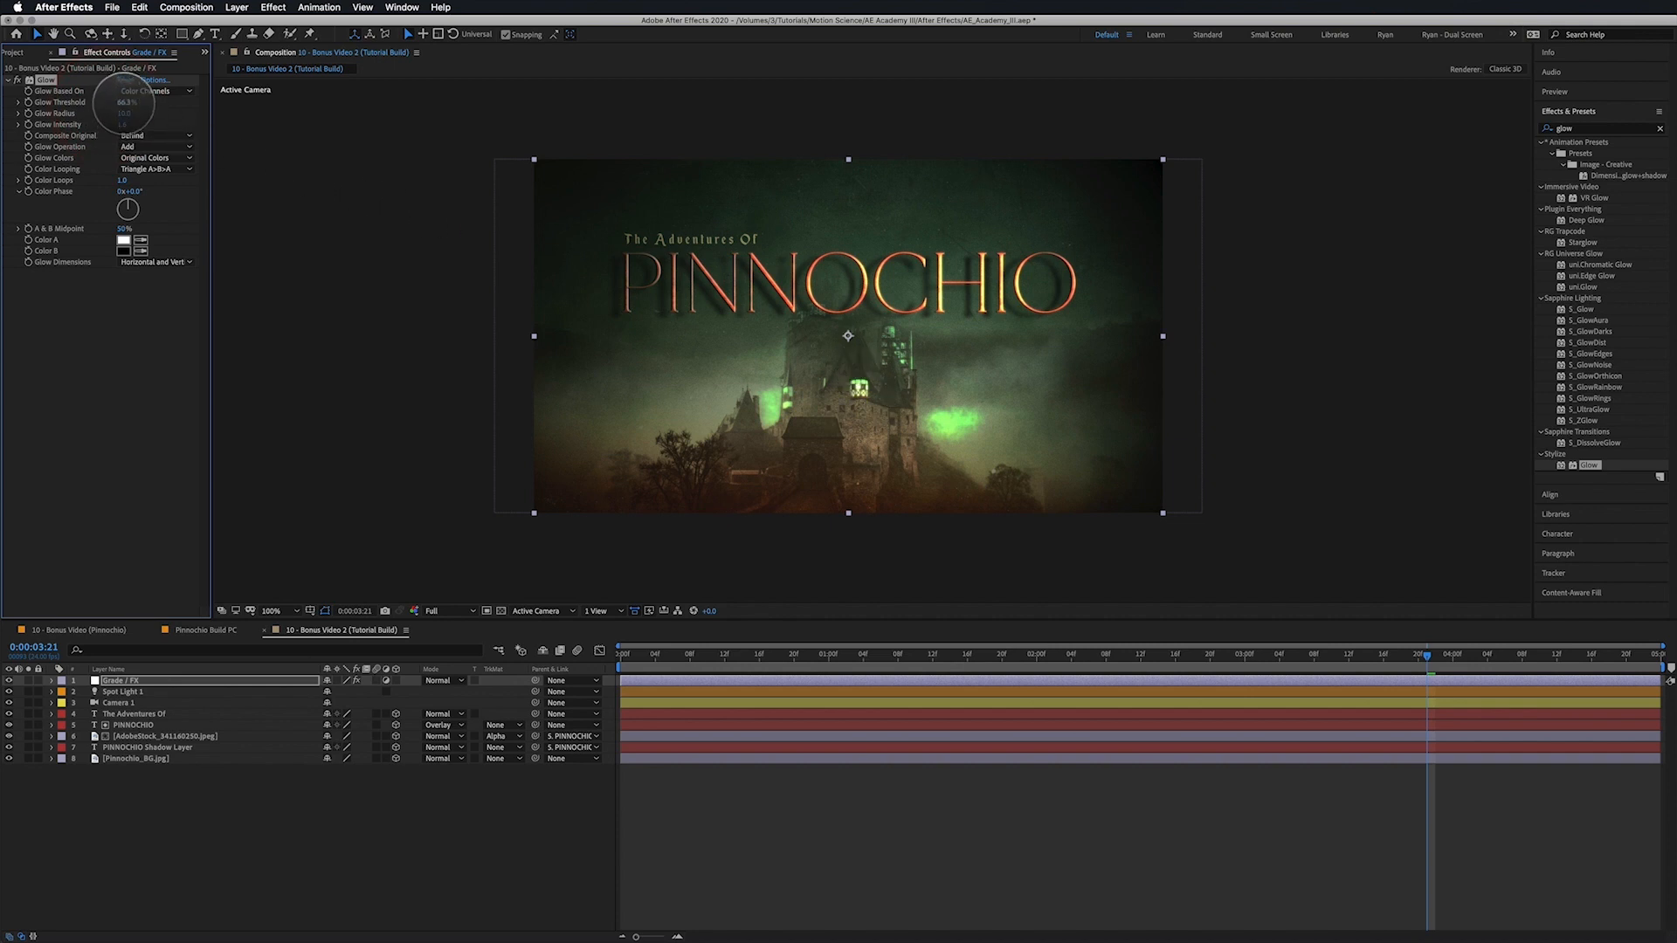
drag(124, 102, 98, 106)
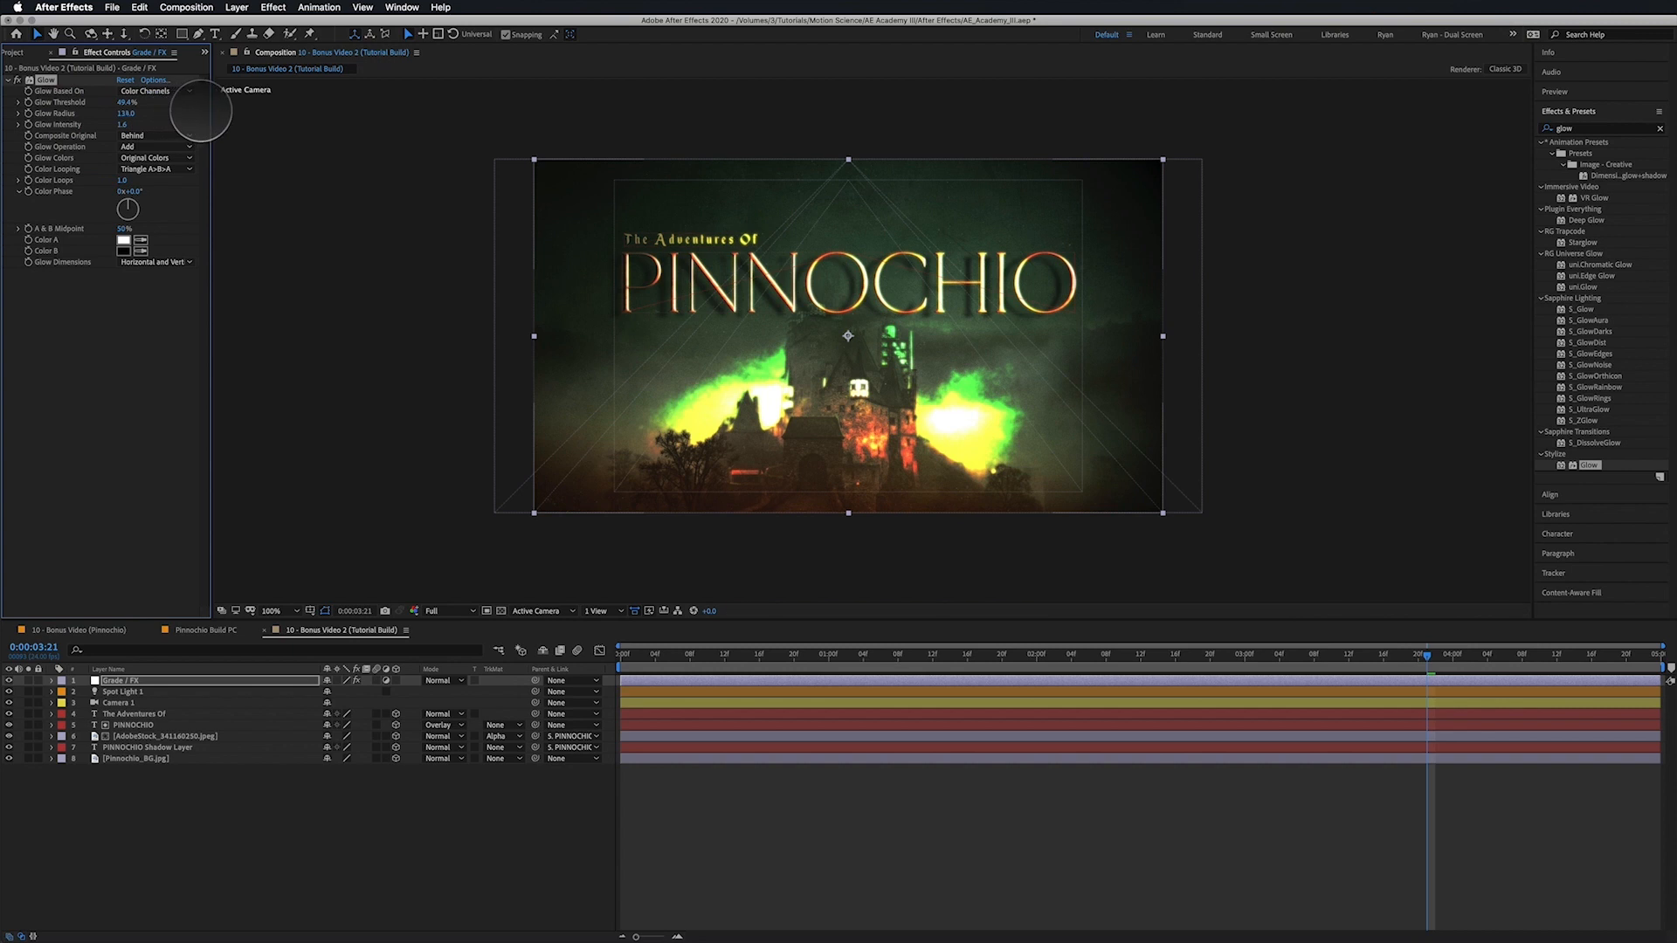
drag(208, 109, 210, 110)
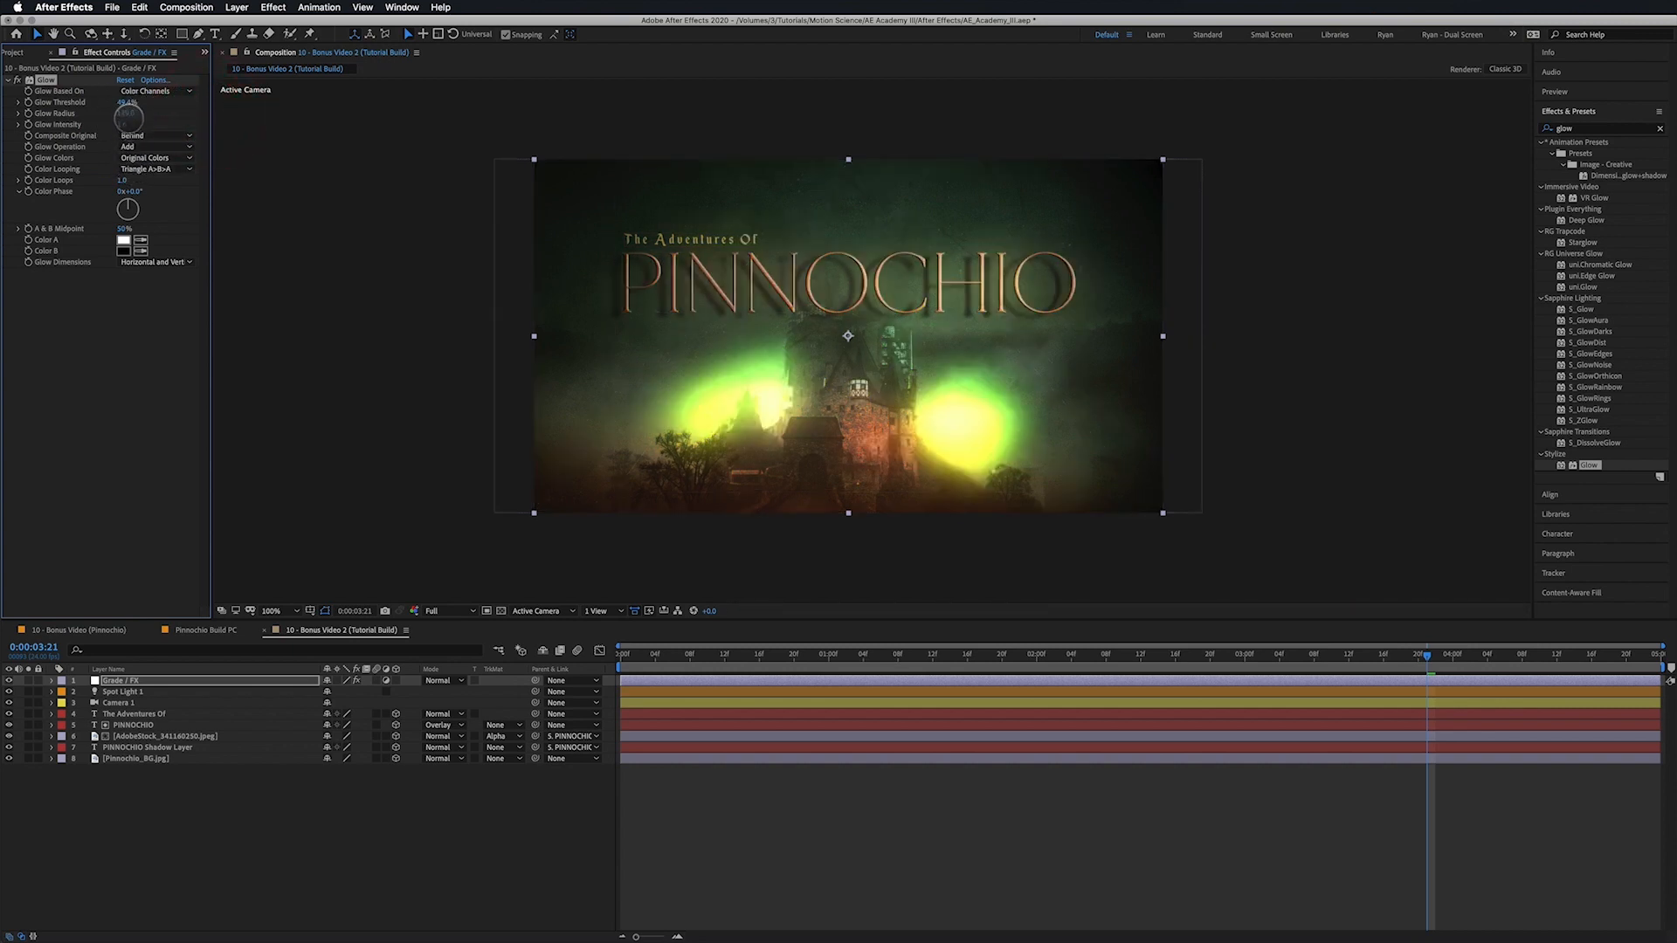
drag(98, 125, 38, 128)
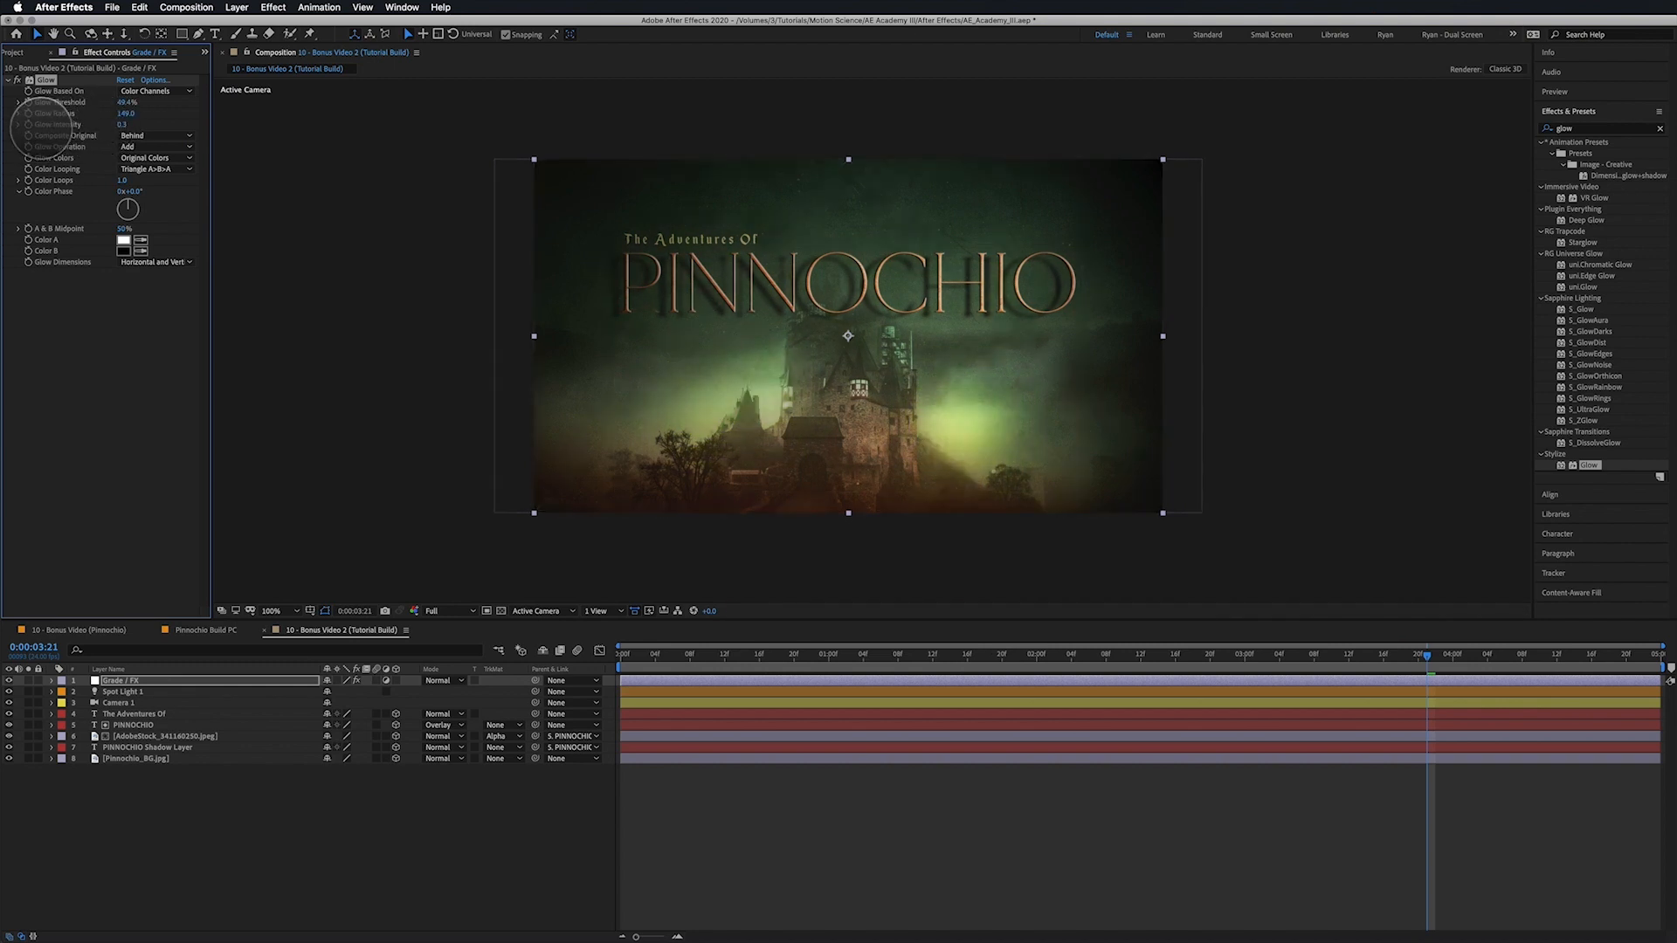
- Duplicate the Glow effect, raise the copy's threshold and set its intensity to 1.5
key(super+d)
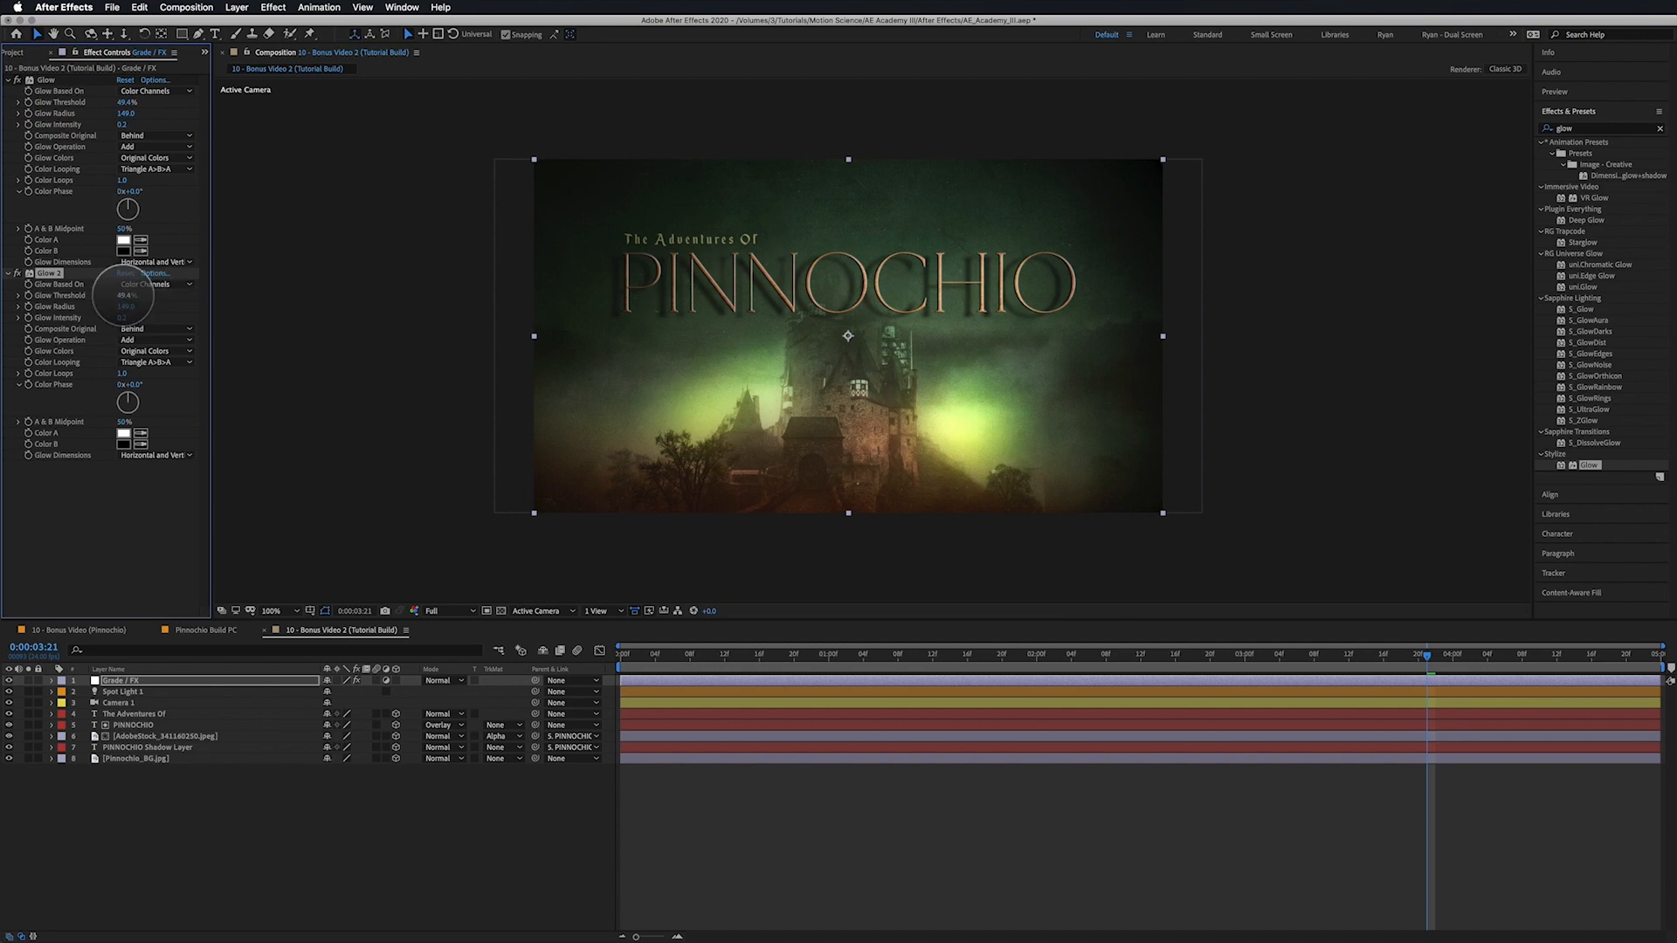
mouse_move(123, 296)
mouse_down()
mouse_move(164, 297)
mouse_move(150, 299)
mouse_up()
click(124, 318)
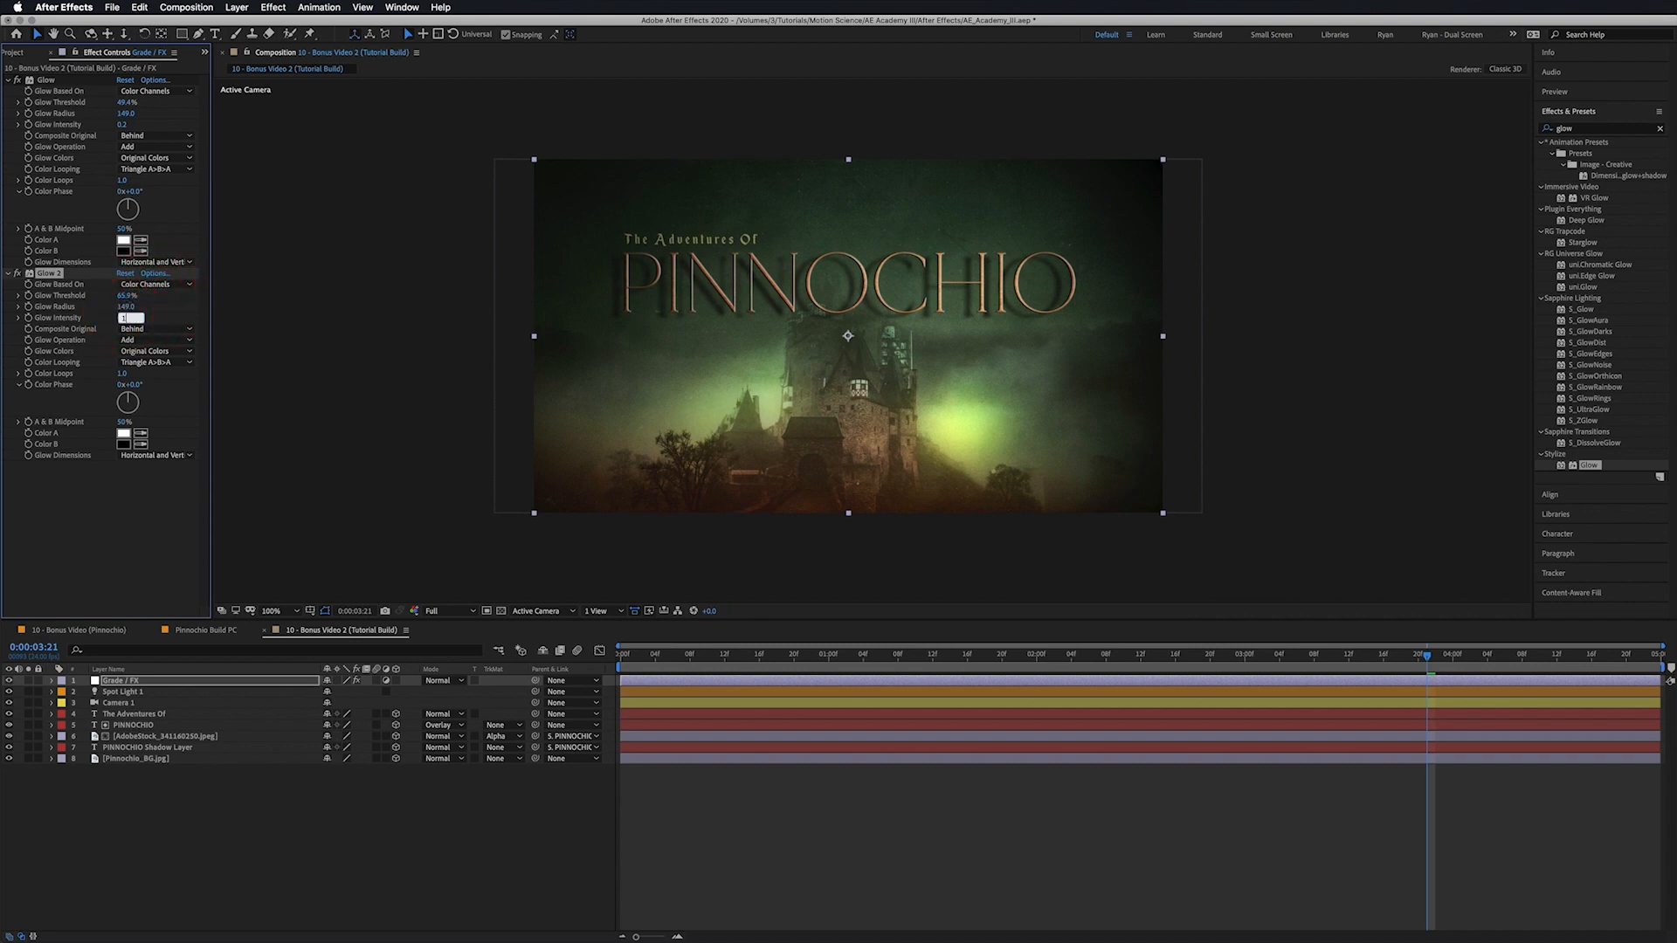
text(1.5)
key(Return)
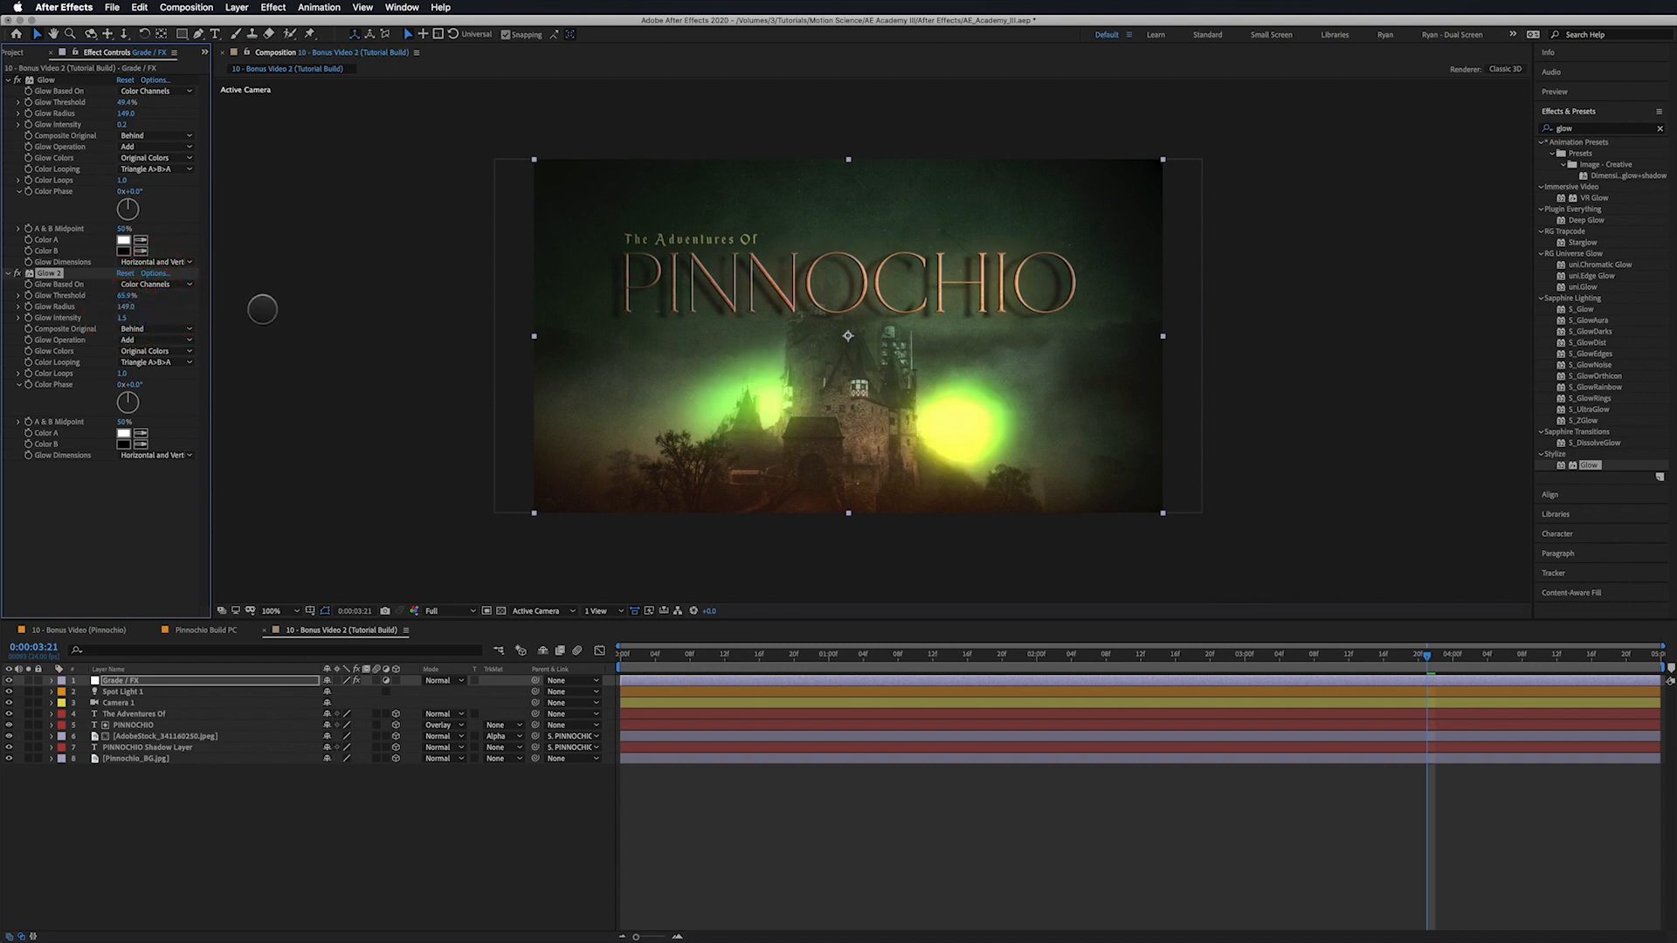
- Disable the first Glow and tune Glow 2 to about 76% threshold, a radius of 40 and an intensity of 0.6
click(17, 80)
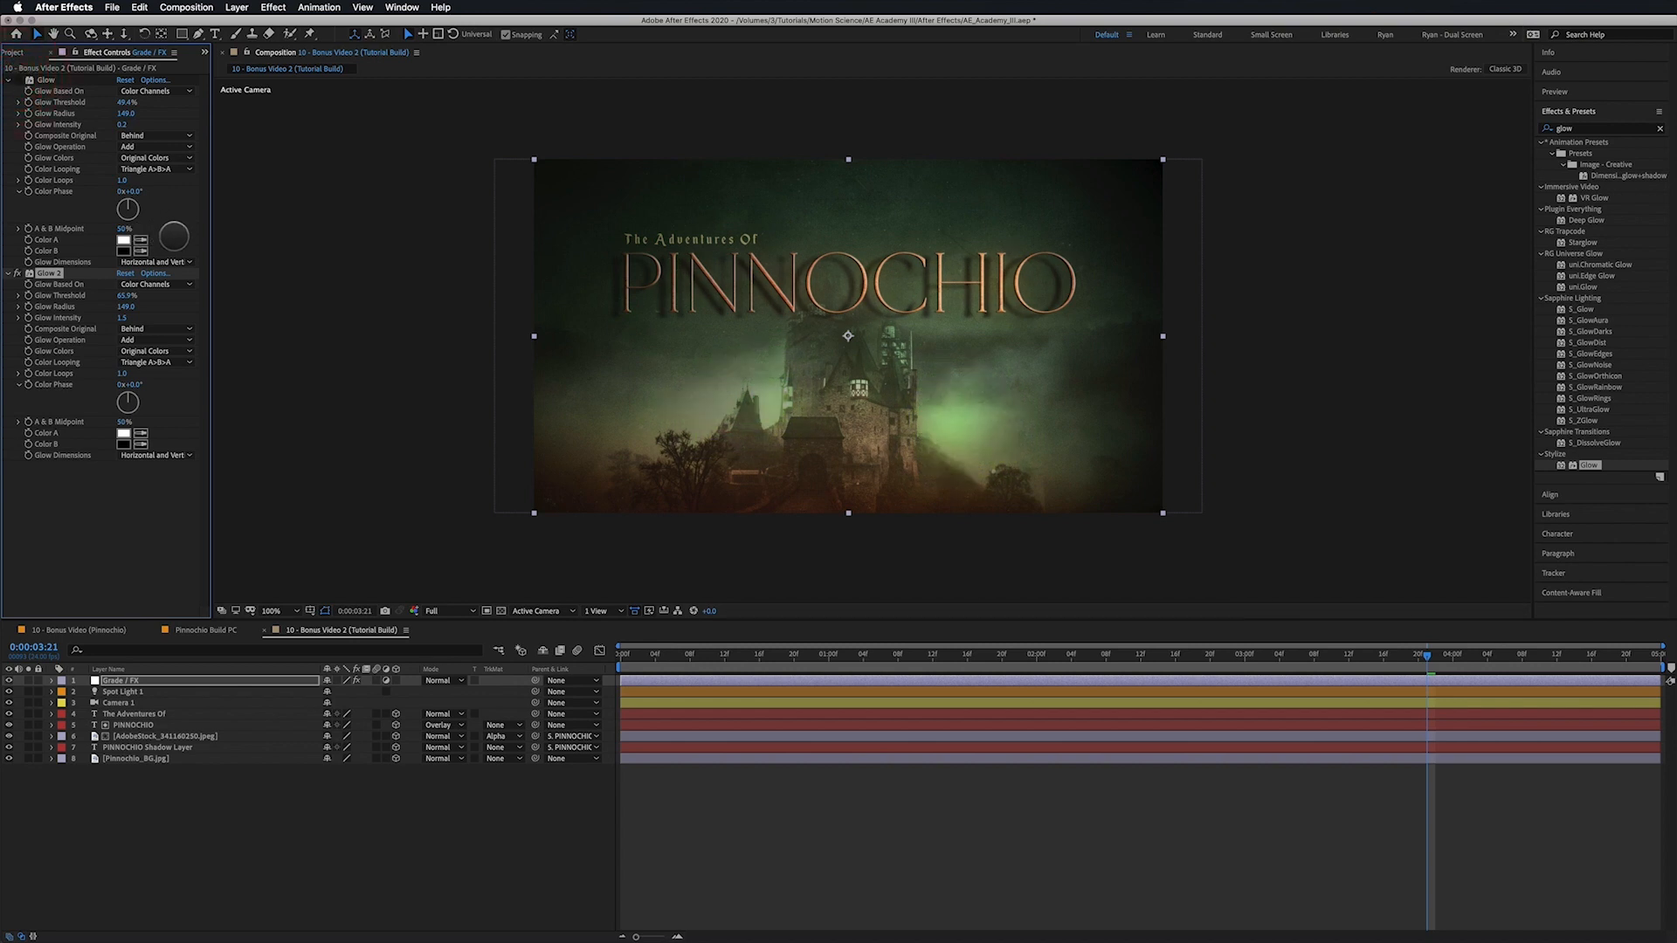
click(123, 319)
mouse_move(121, 318)
mouse_down()
mouse_move(186, 320)
mouse_move(37, 311)
mouse_move(135, 293)
mouse_up()
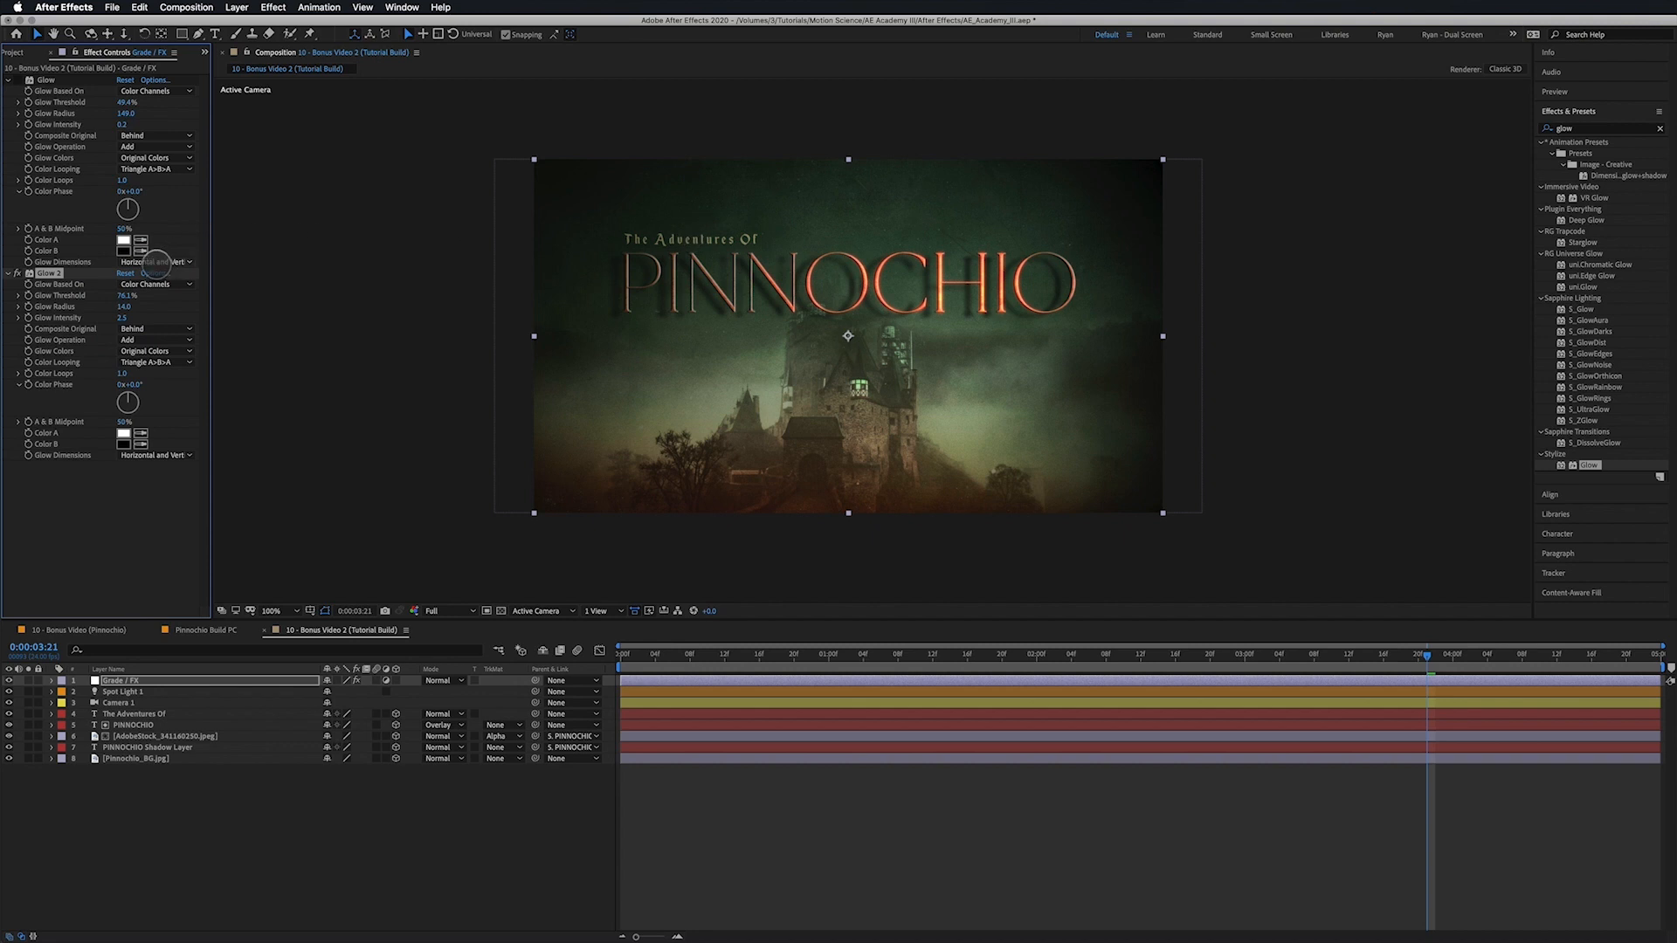
drag(121, 307, 139, 307)
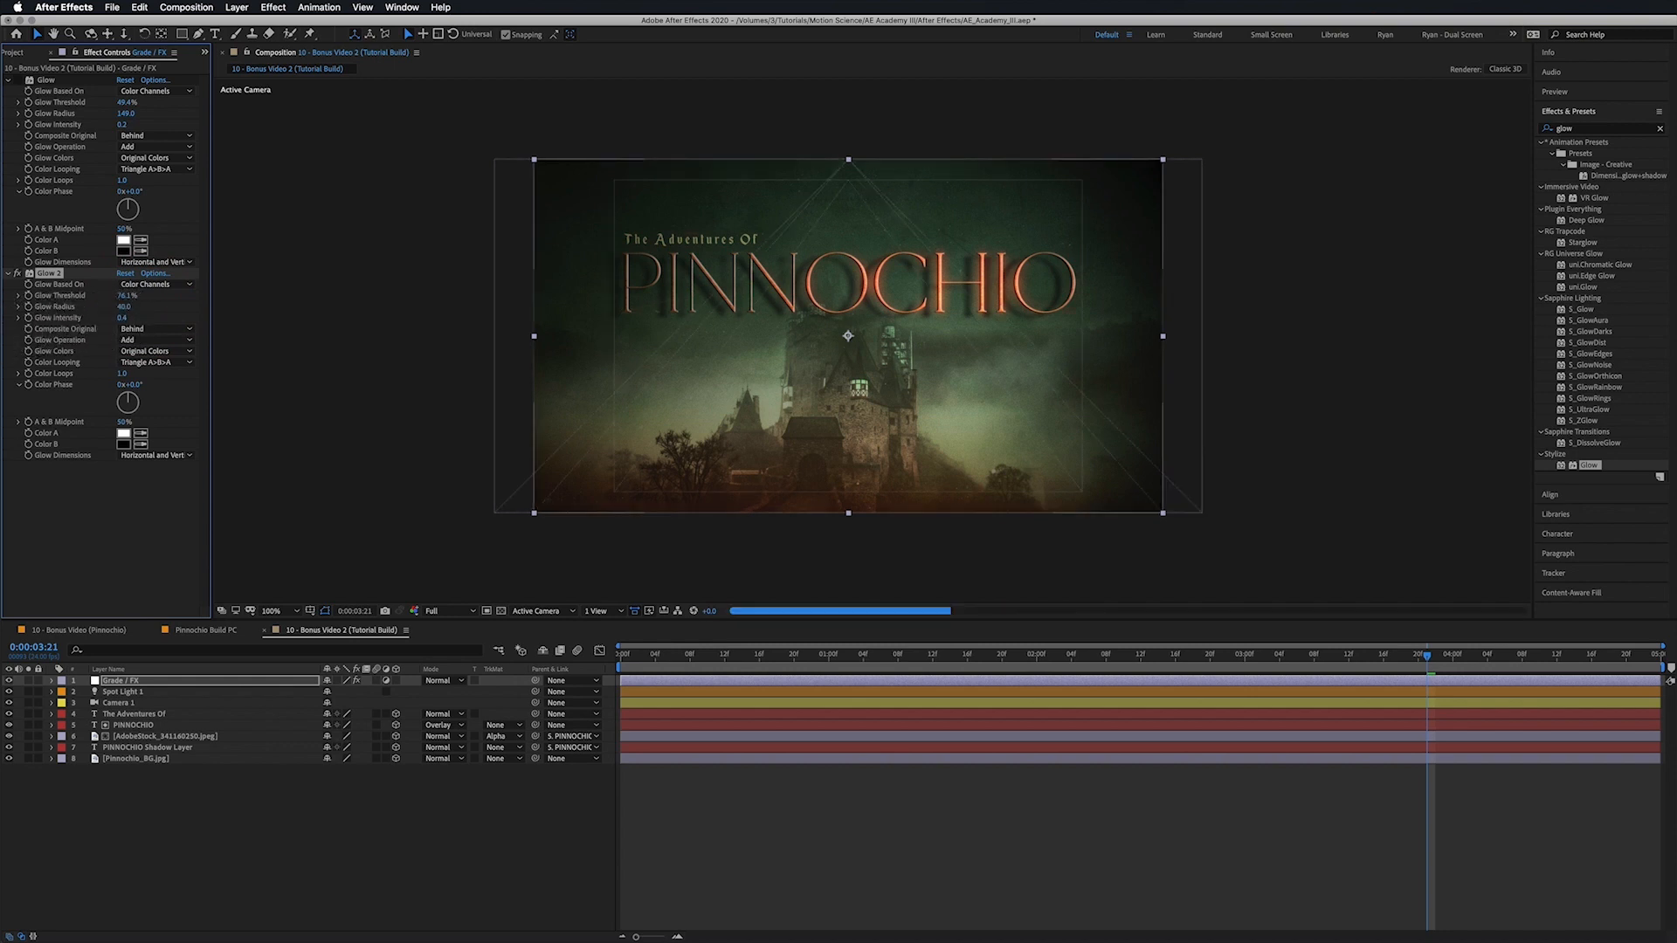
drag(121, 318, 131, 317)
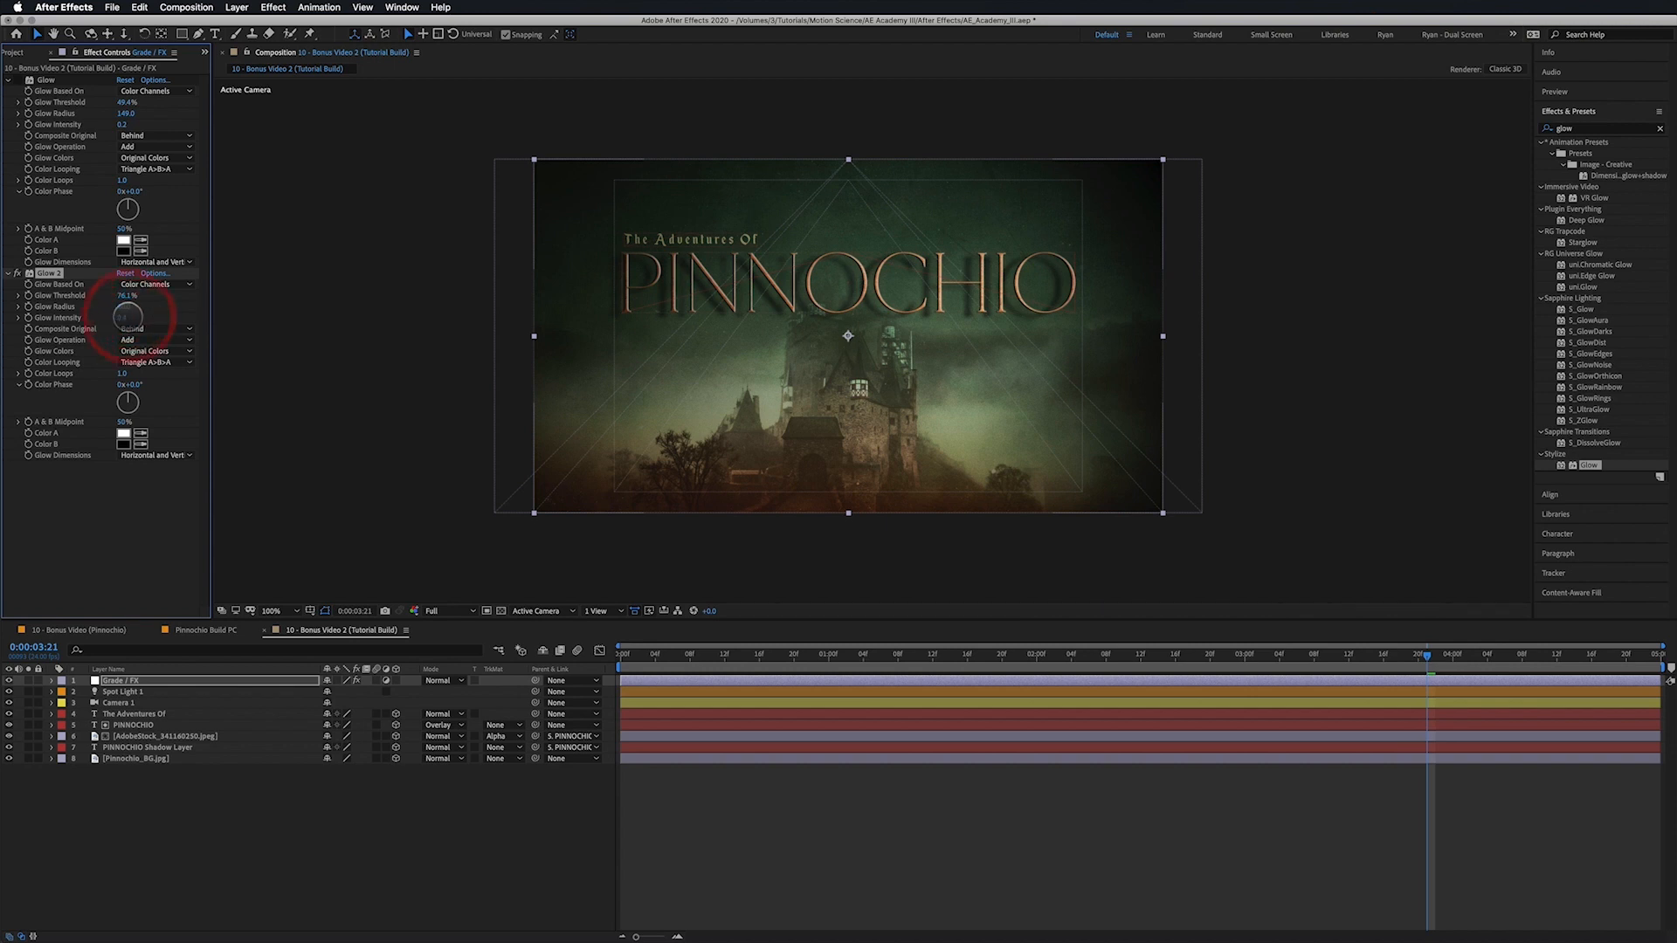
click(128, 317)
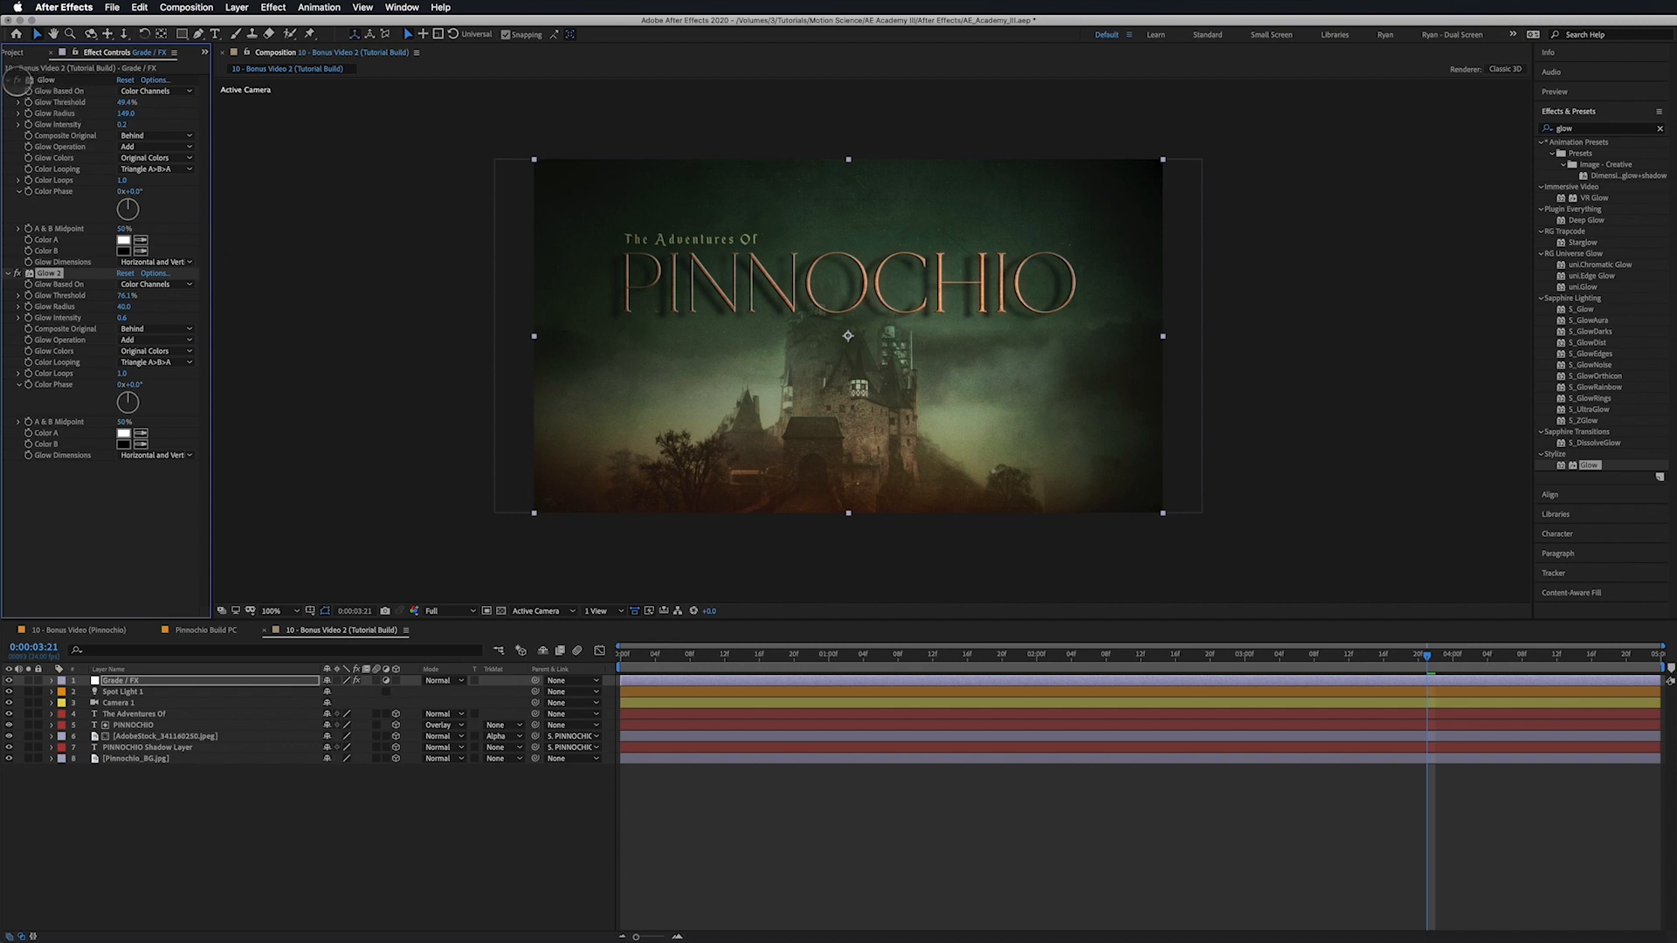
- Re-enable the first Glow, set its intensity to 0.1 and threshold to about 40%, and collapse both Glow effects
click(18, 79)
drag(122, 102, 134, 103)
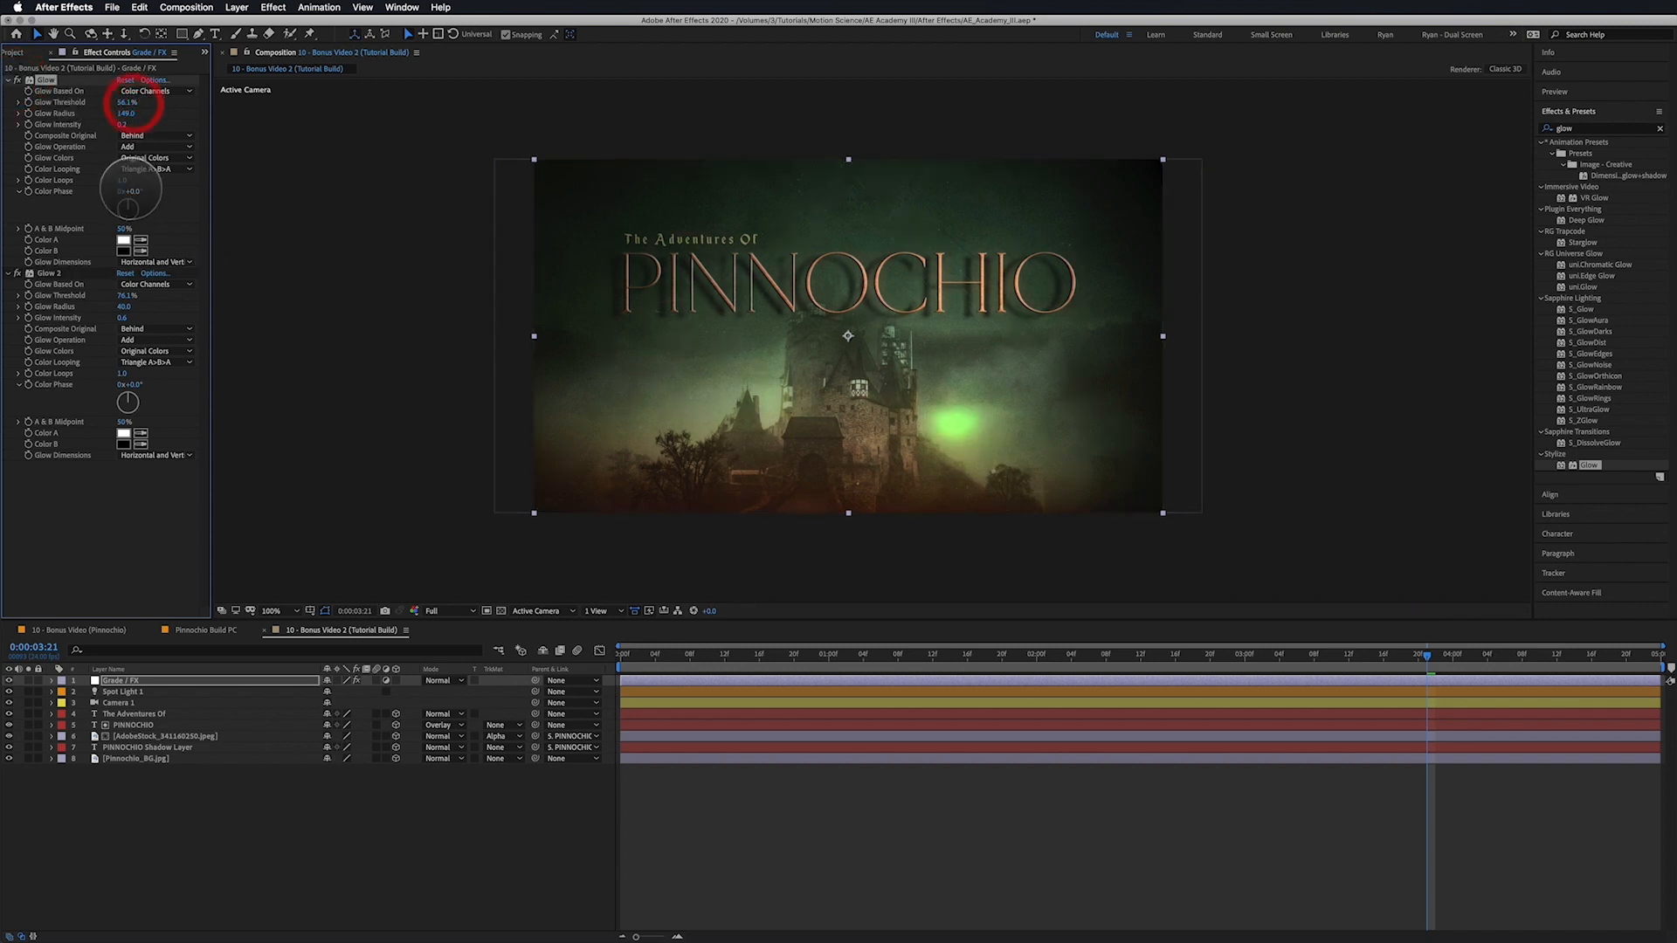
click(122, 124)
text(0)
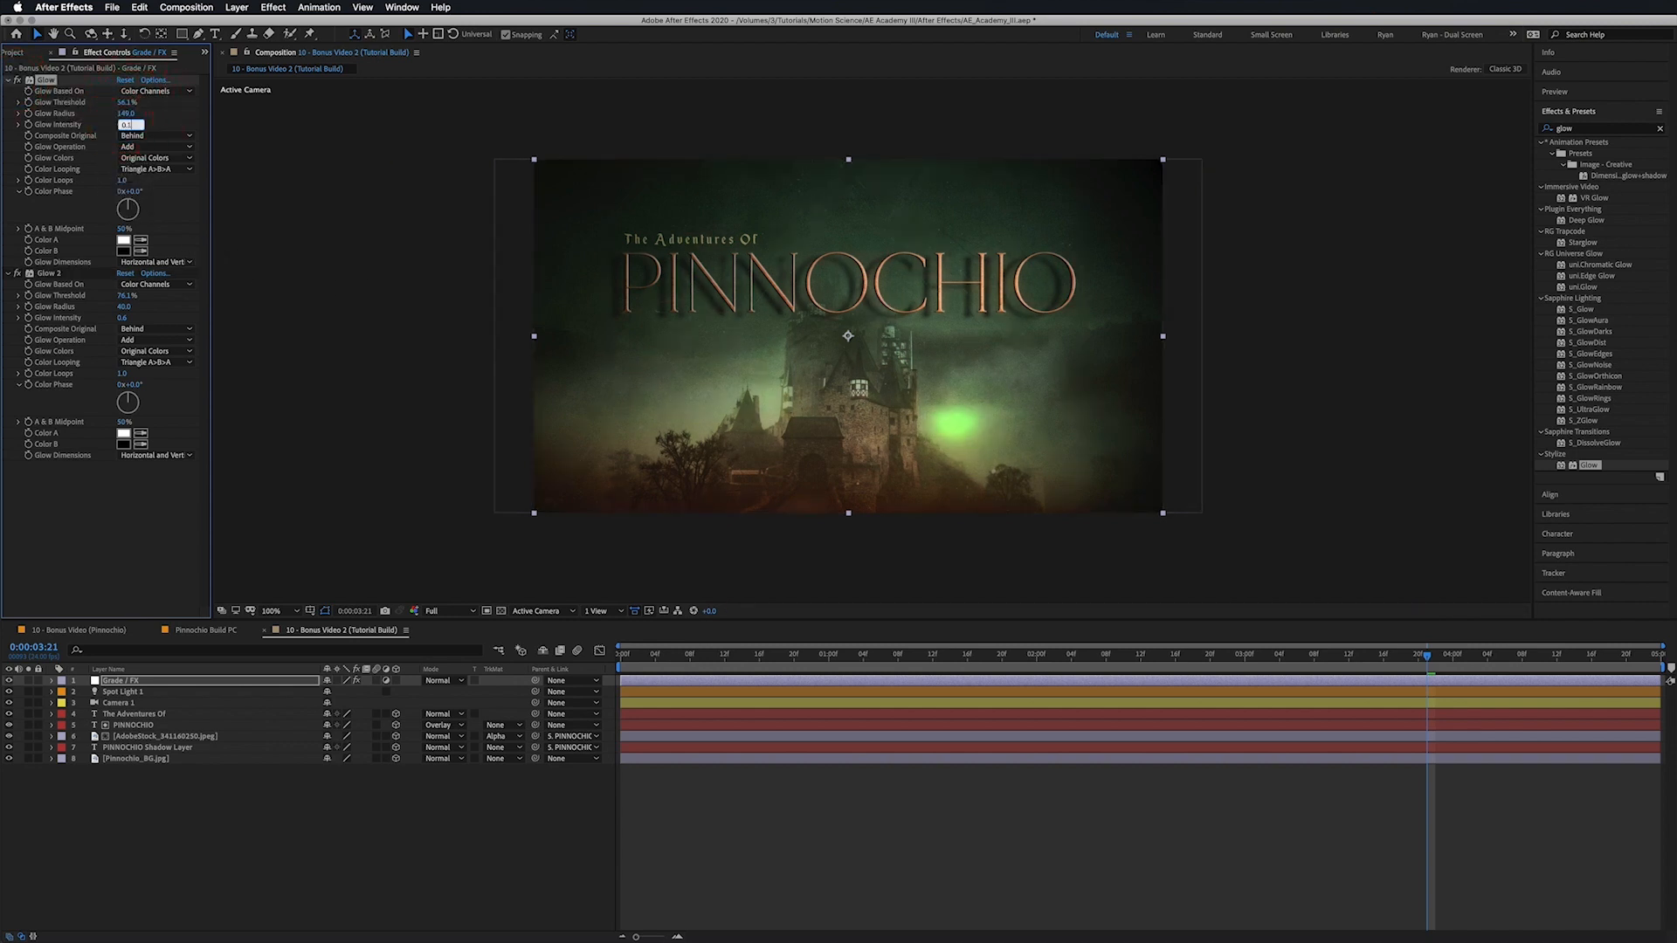
key(Return)
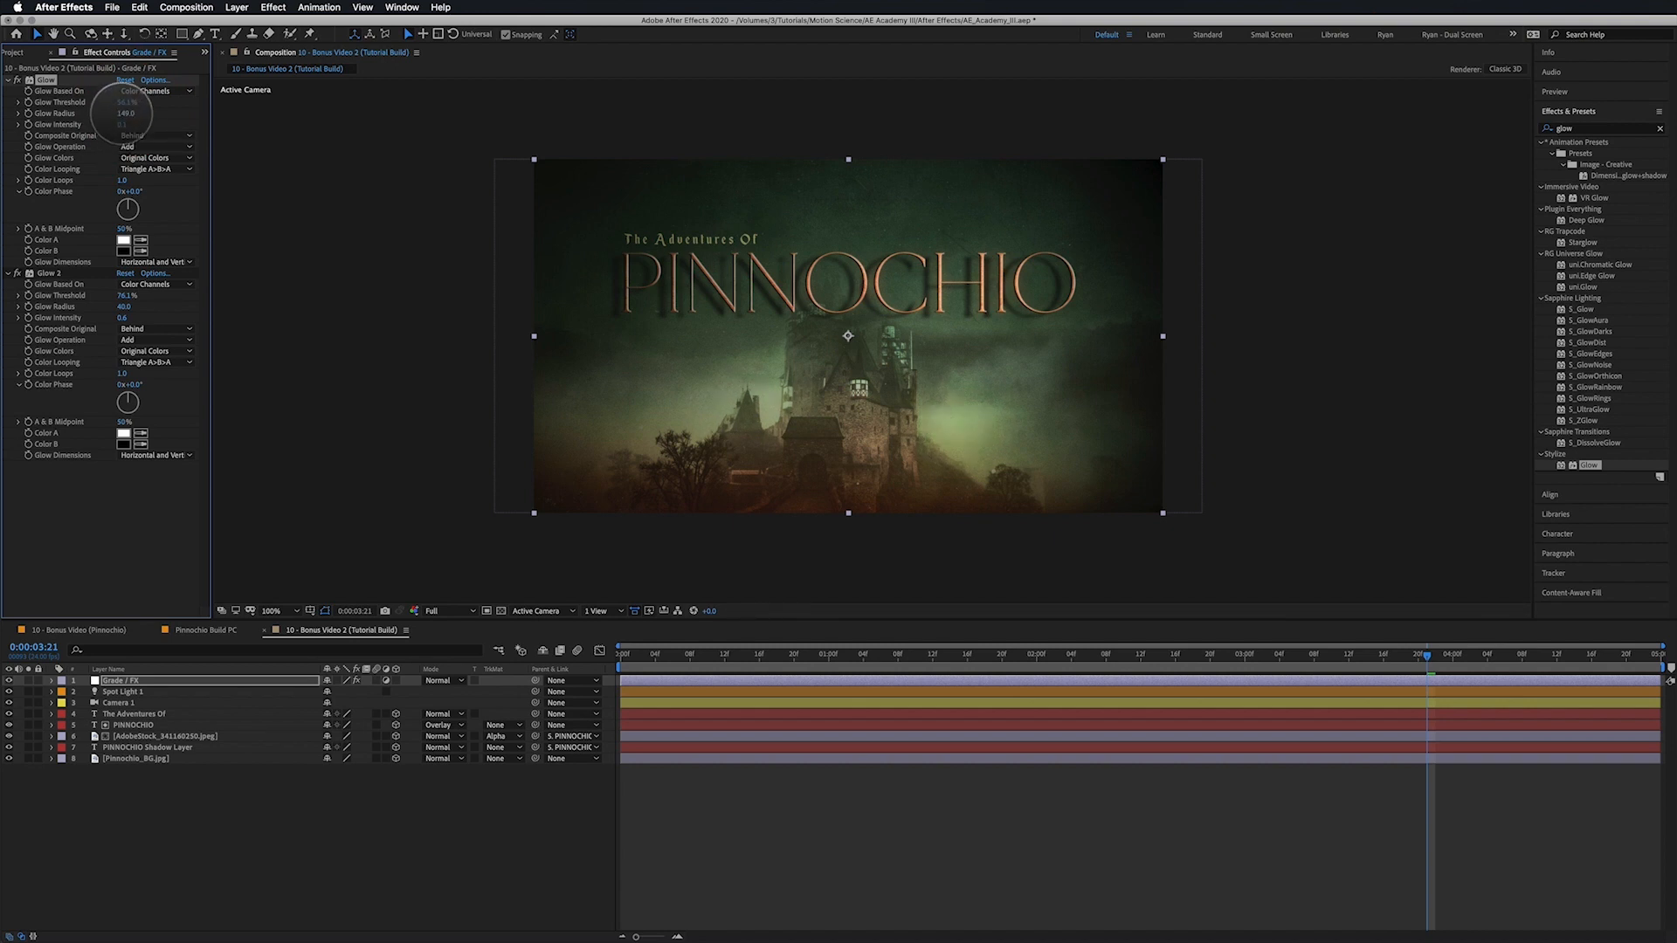
drag(124, 102, 112, 103)
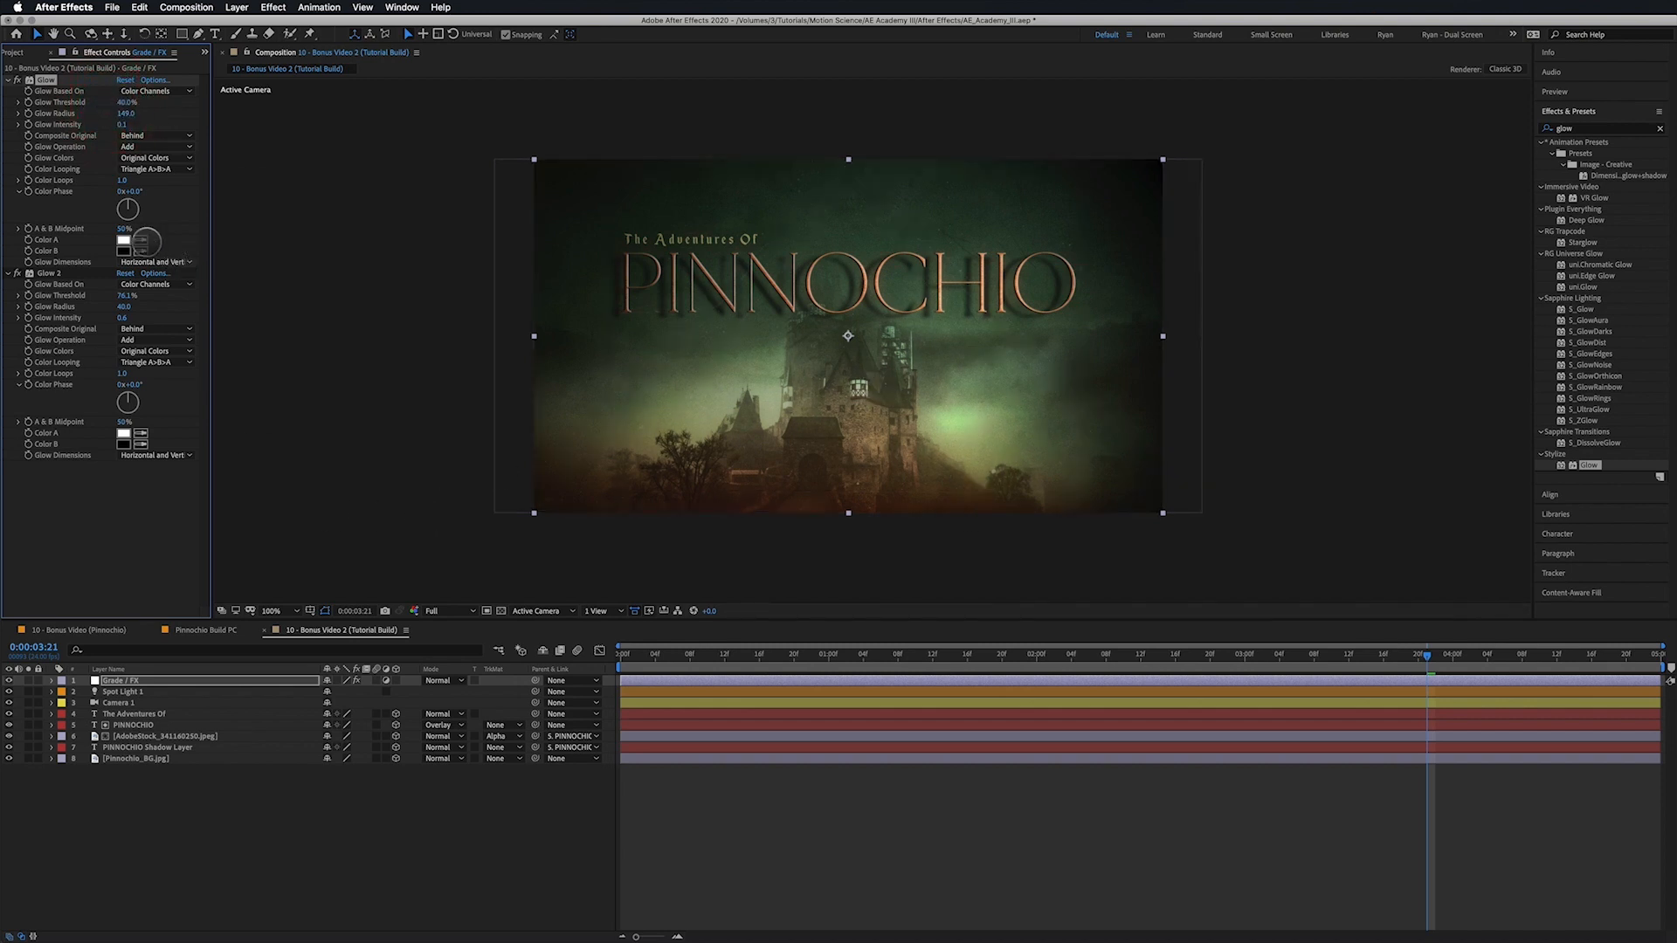
click(9, 79)
click(8, 91)
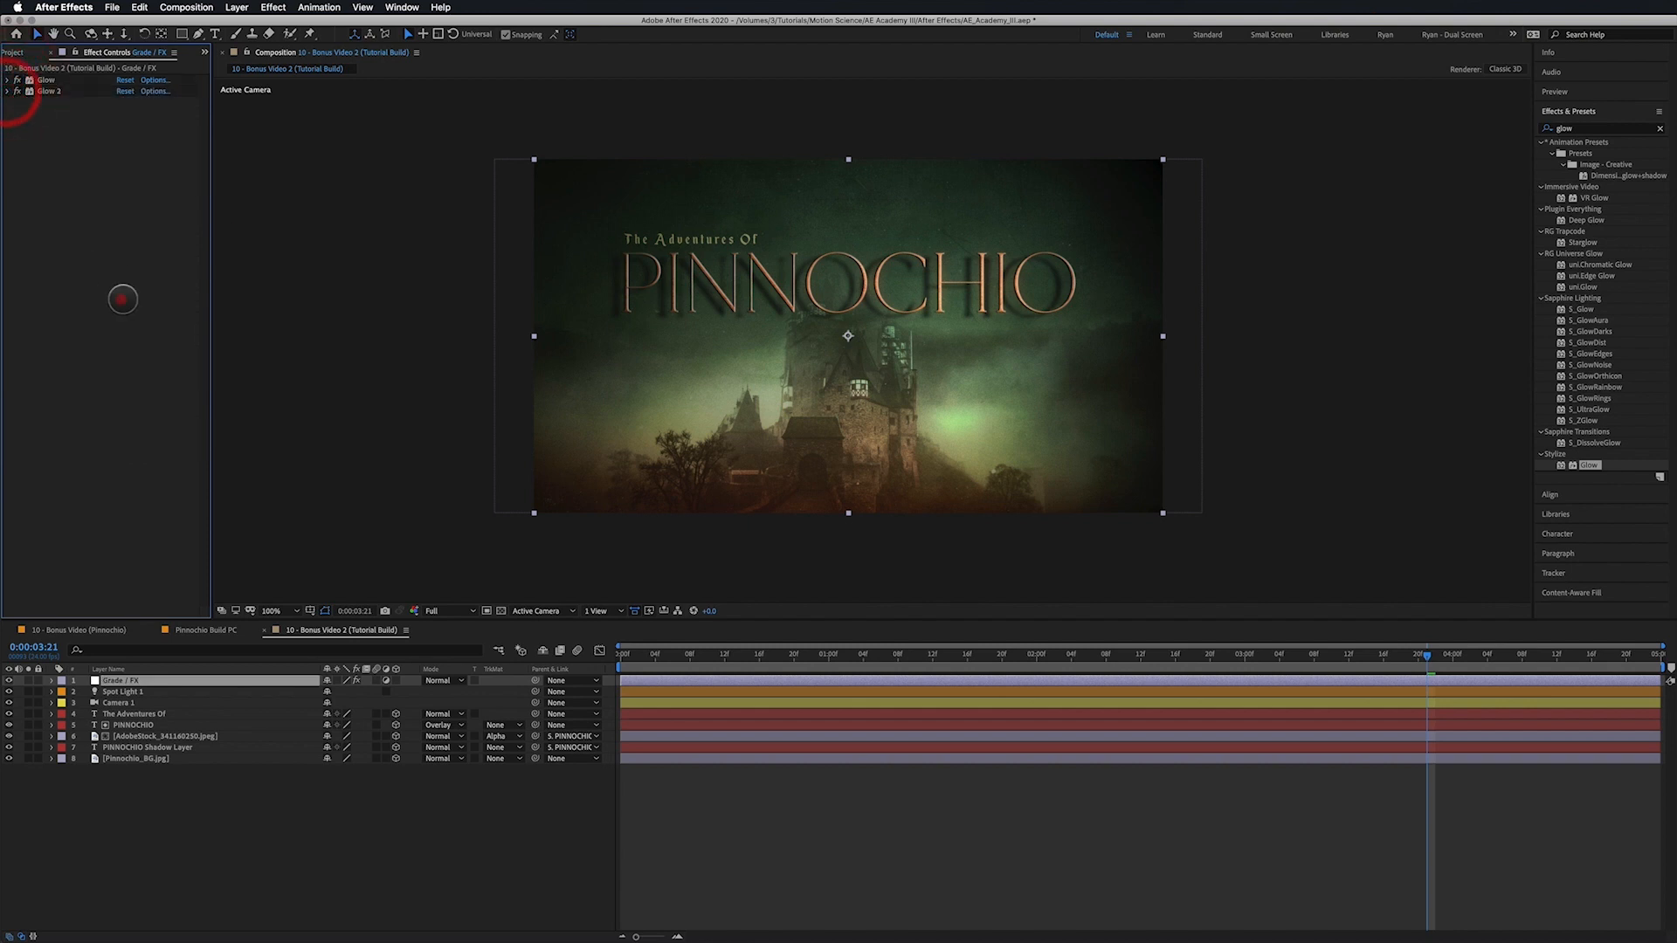
- Search the effects library for "lumetri" and add Lumetri Color below the two Glow effects on Grade / FX
click(1590, 128)
text(l)
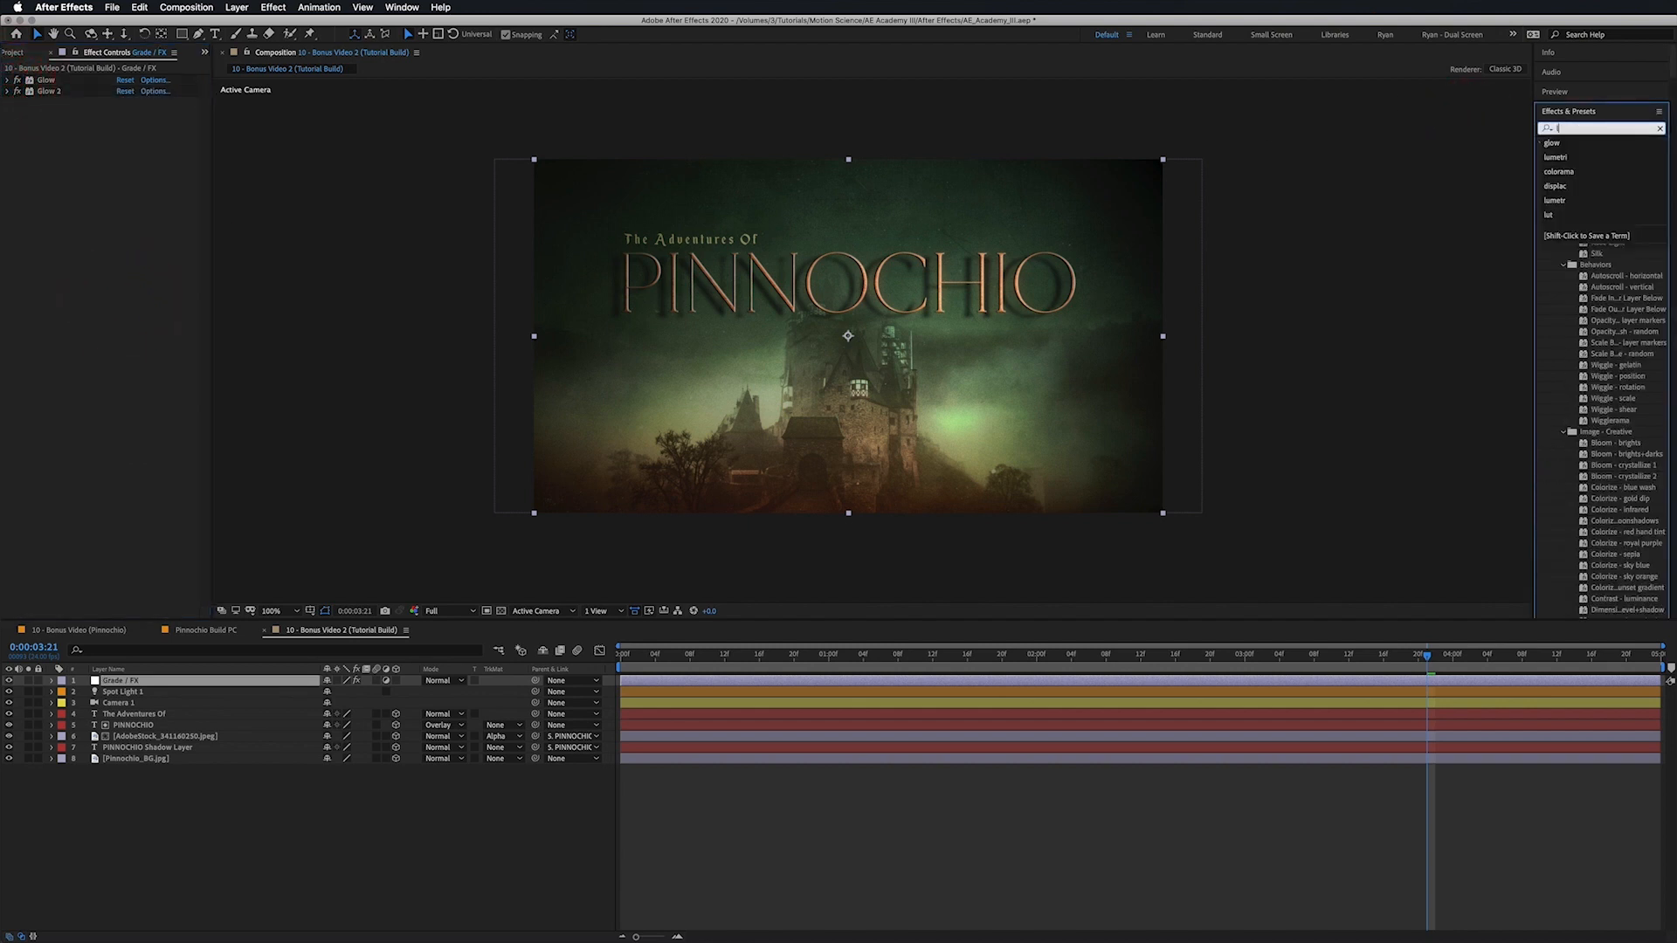
text(umetri)
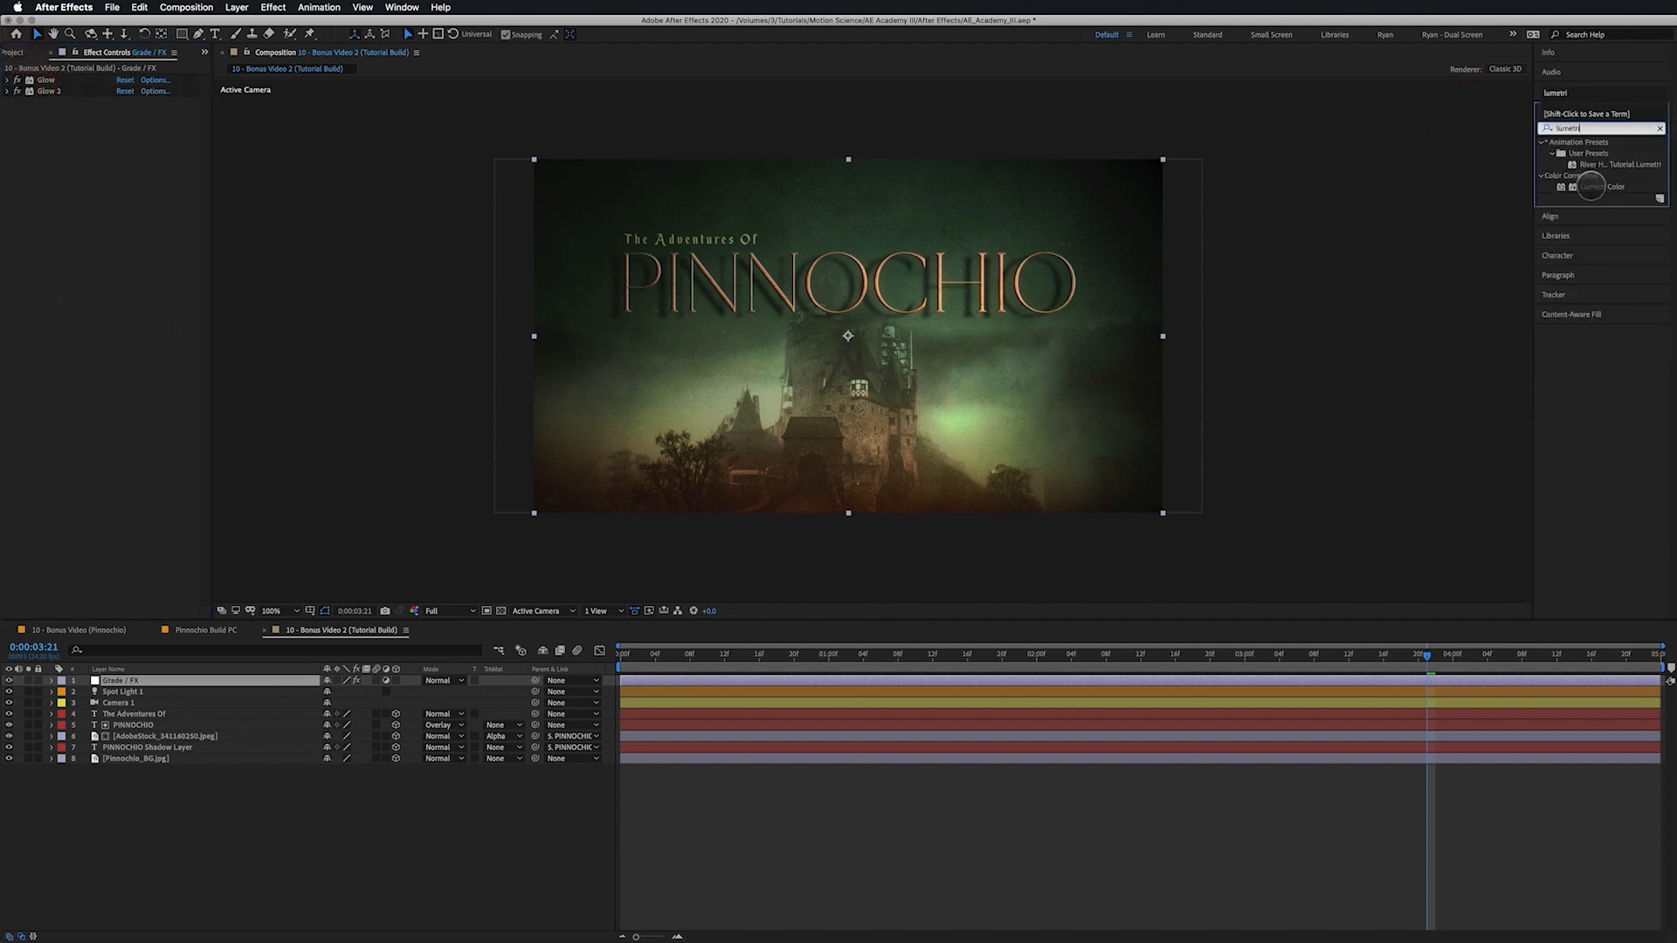
drag(1603, 186, 77, 199)
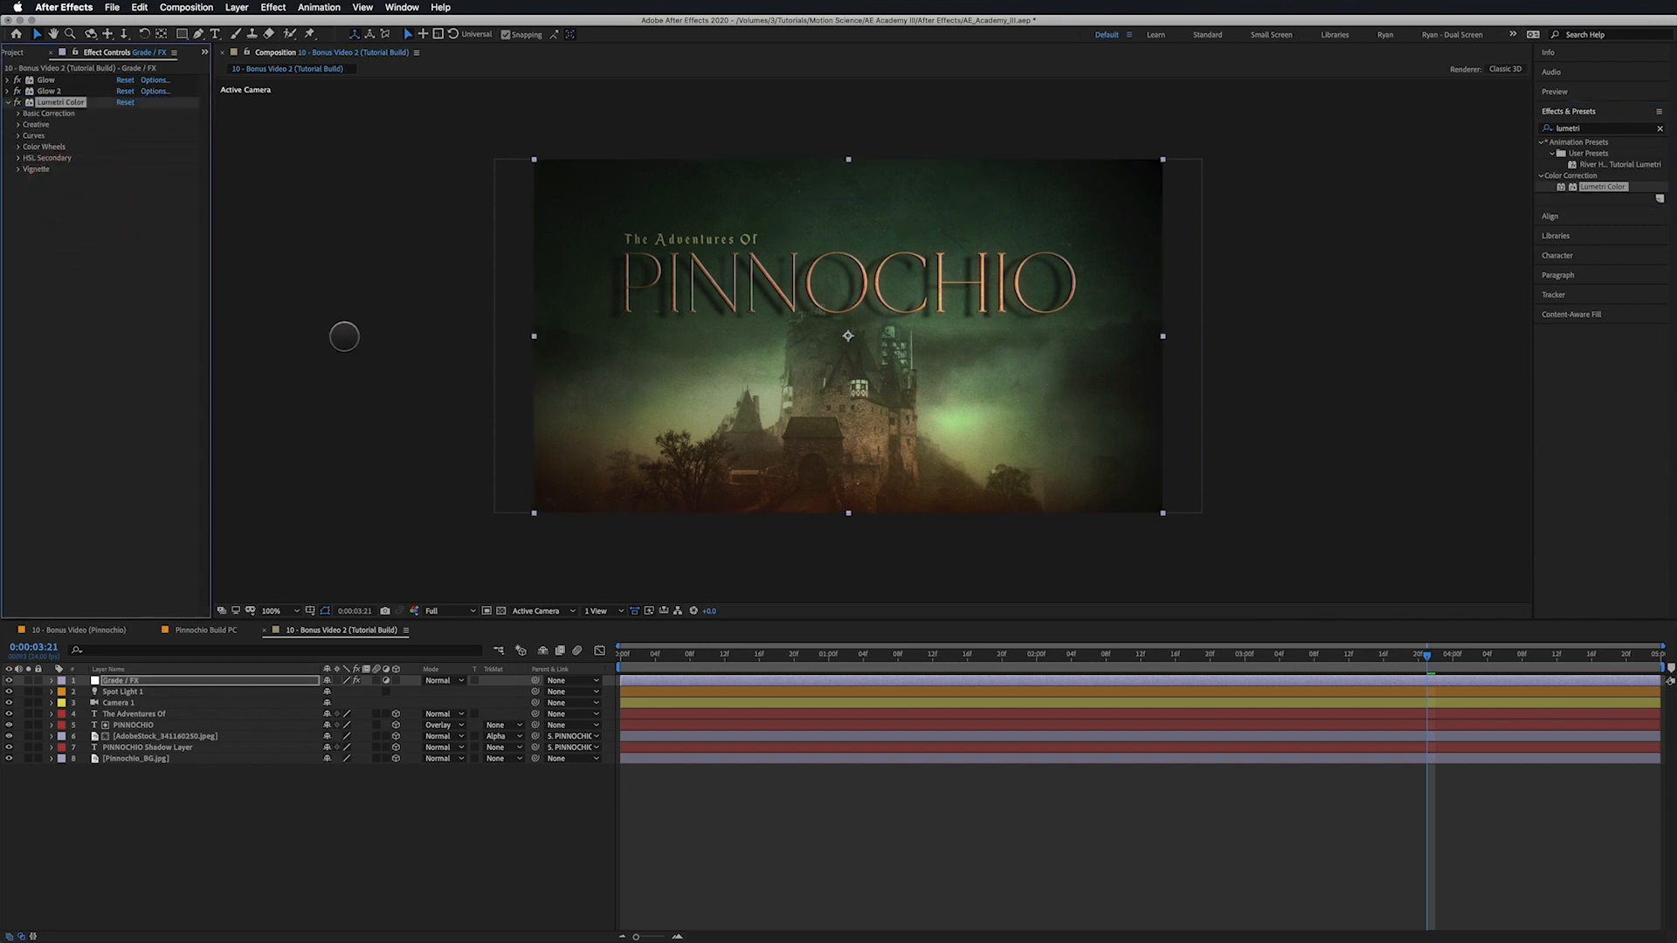
key(u)
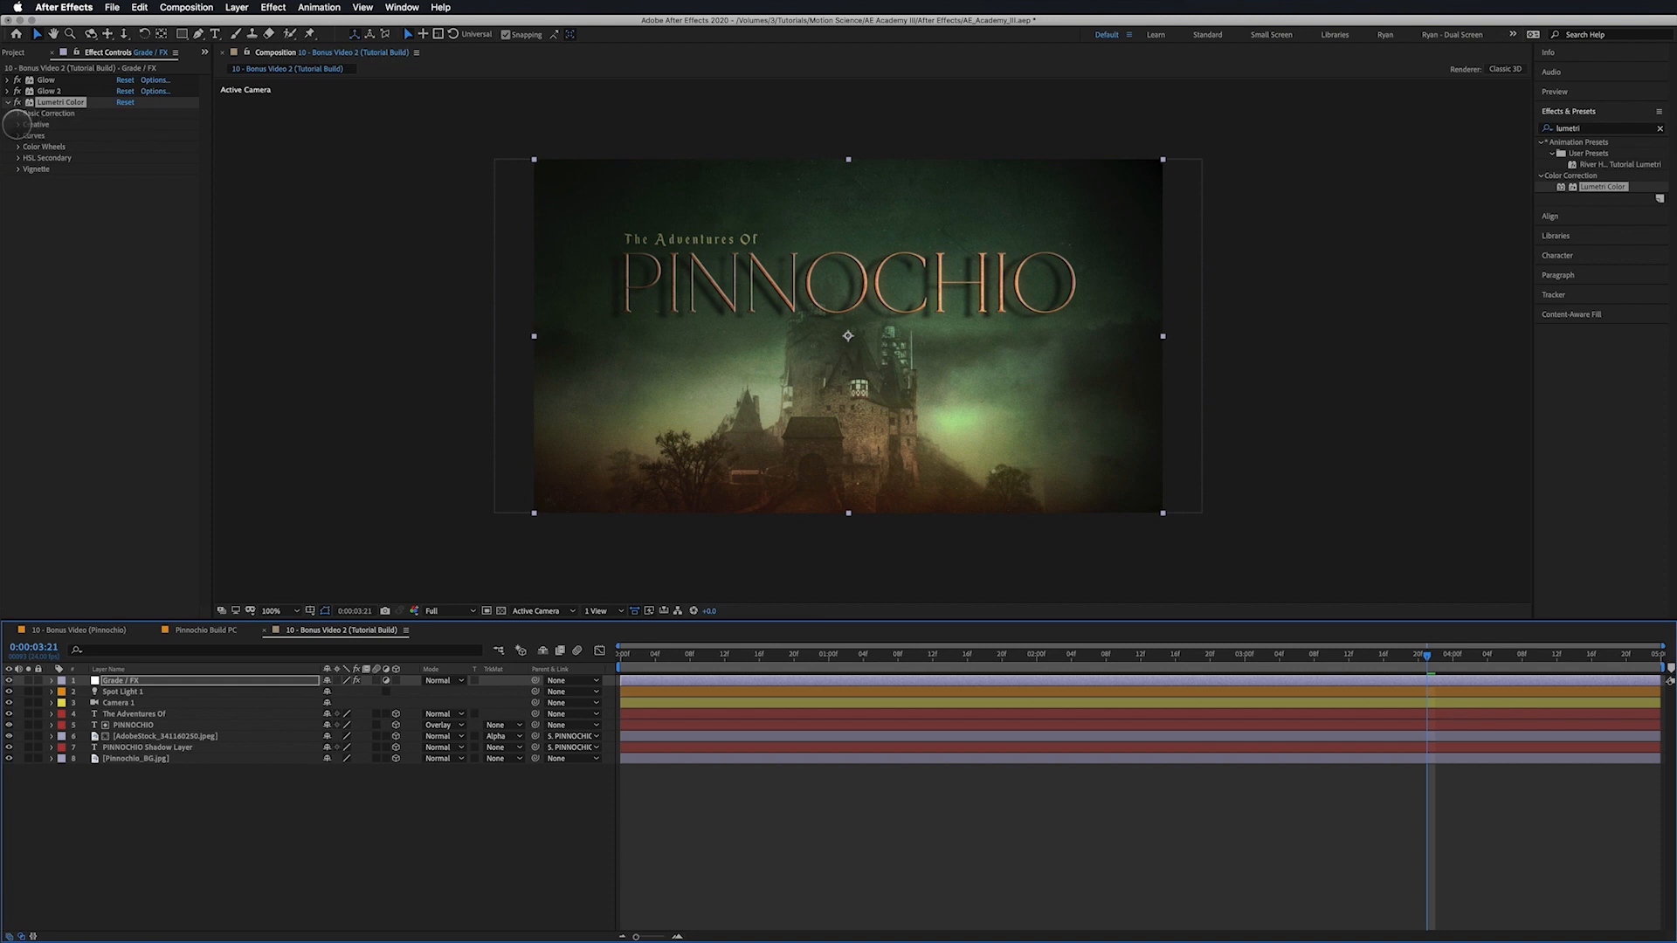
- Apply the Fuji F125 Kodak 2393 creative look in Lumetri Color at an intensity of 20
click(17, 124)
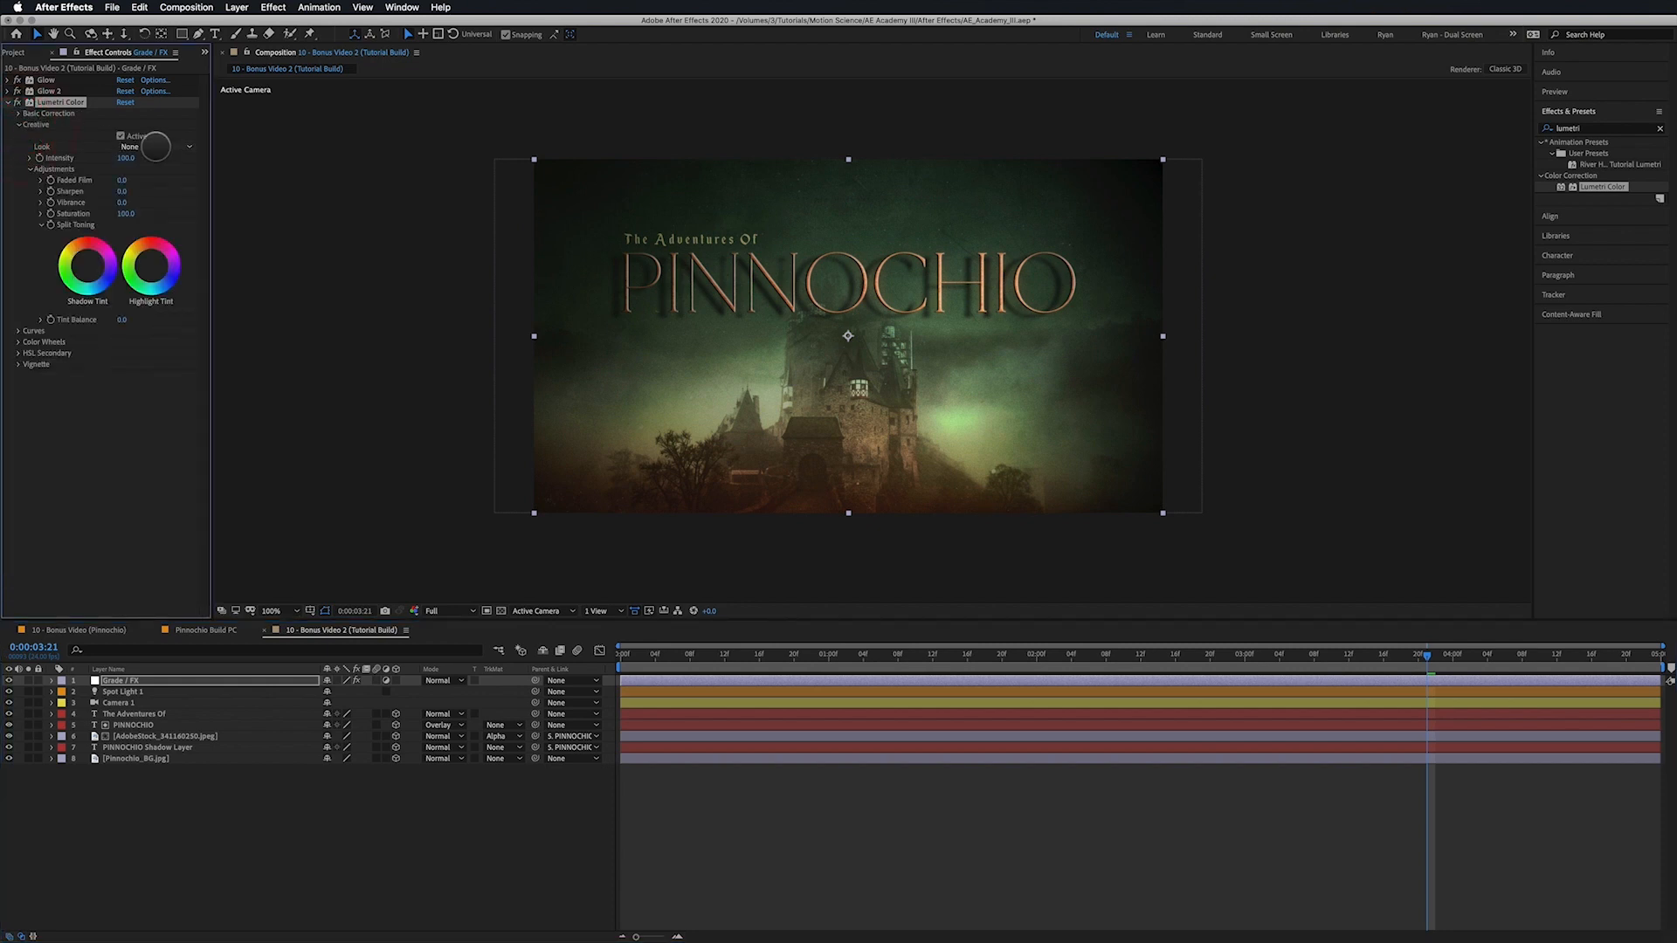
click(153, 146)
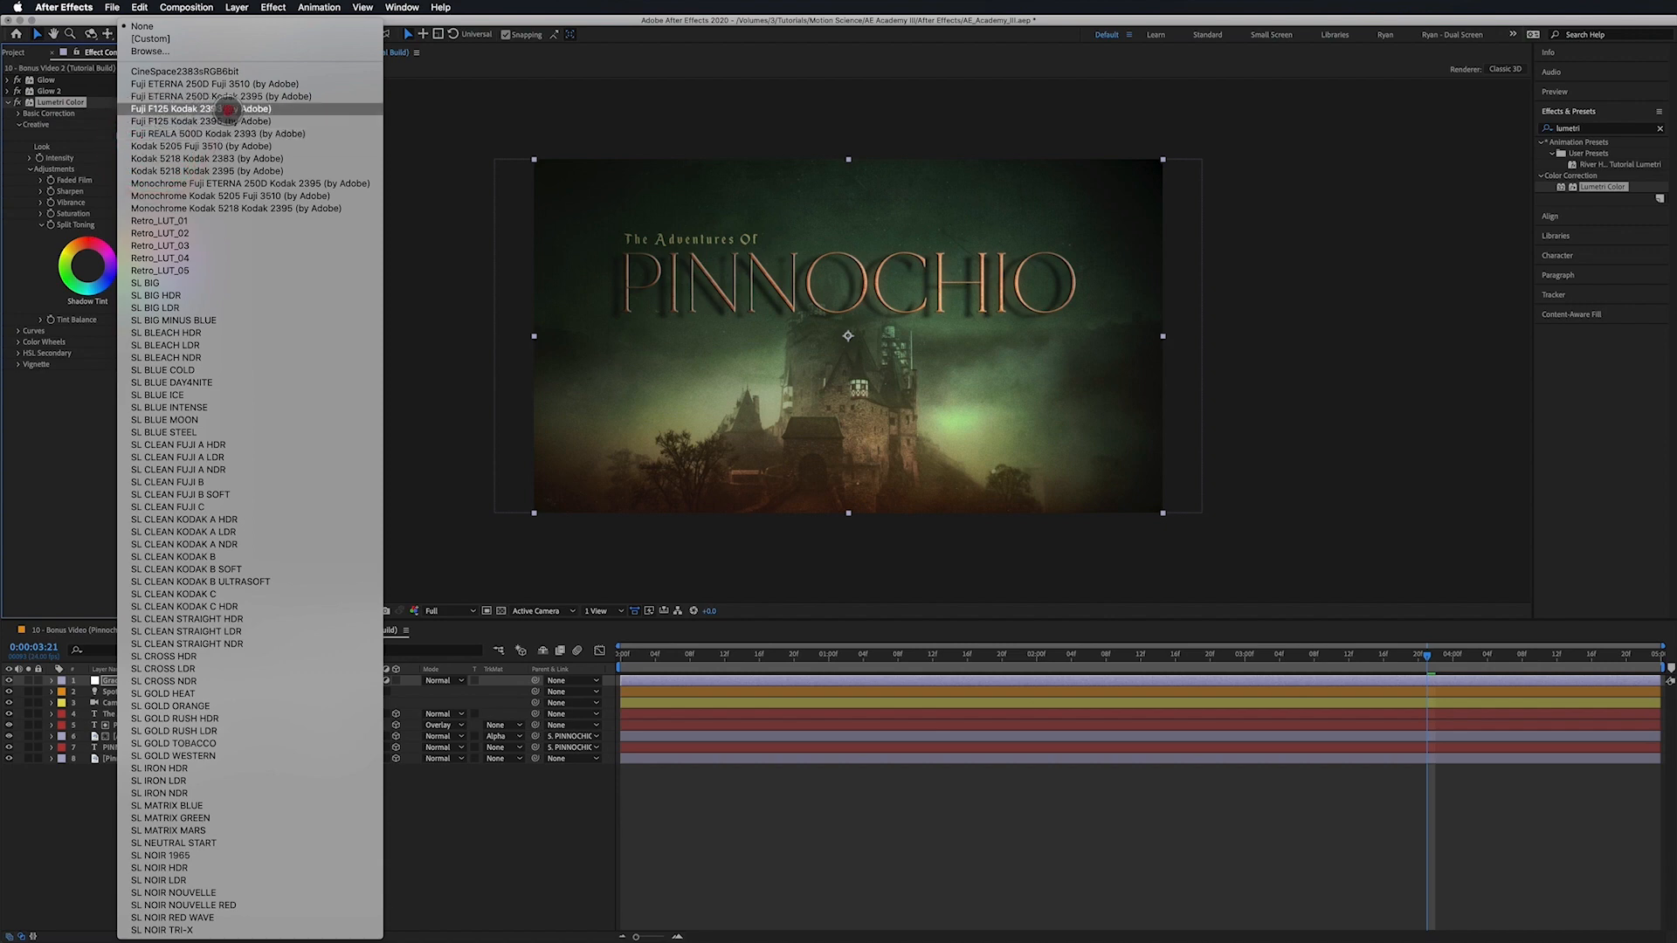
click(228, 110)
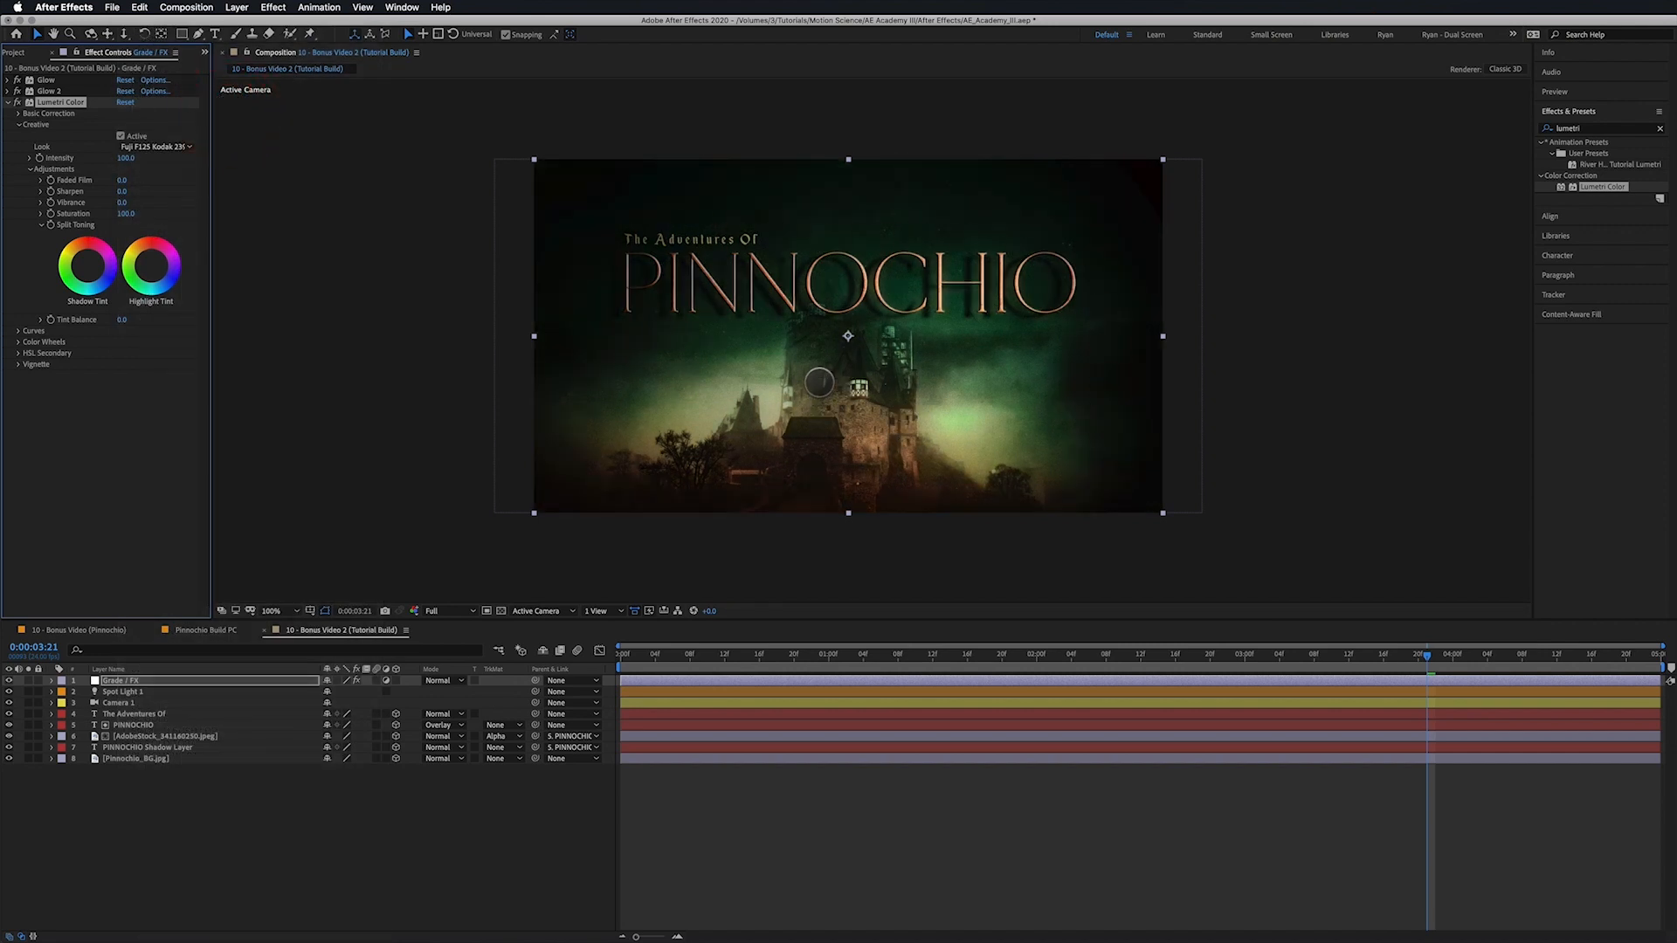
click(124, 157)
text(20)
key(Return)
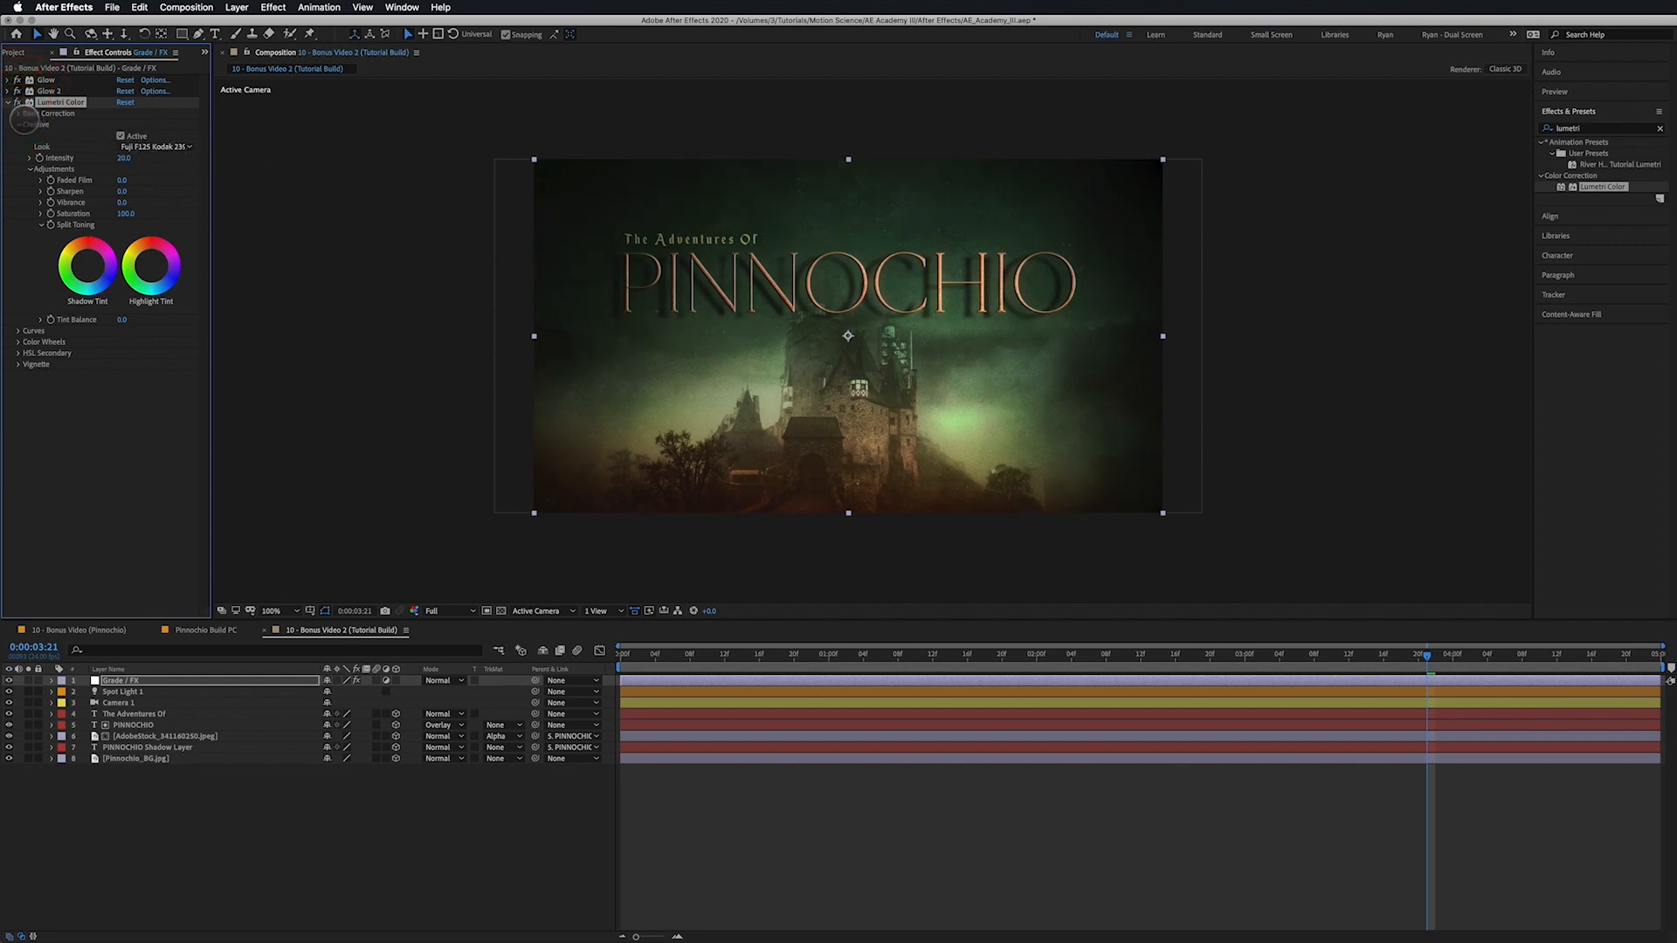
- Set the Lumetri basic correction contrast to 10 and exposure to 0.2
click(17, 113)
click(121, 213)
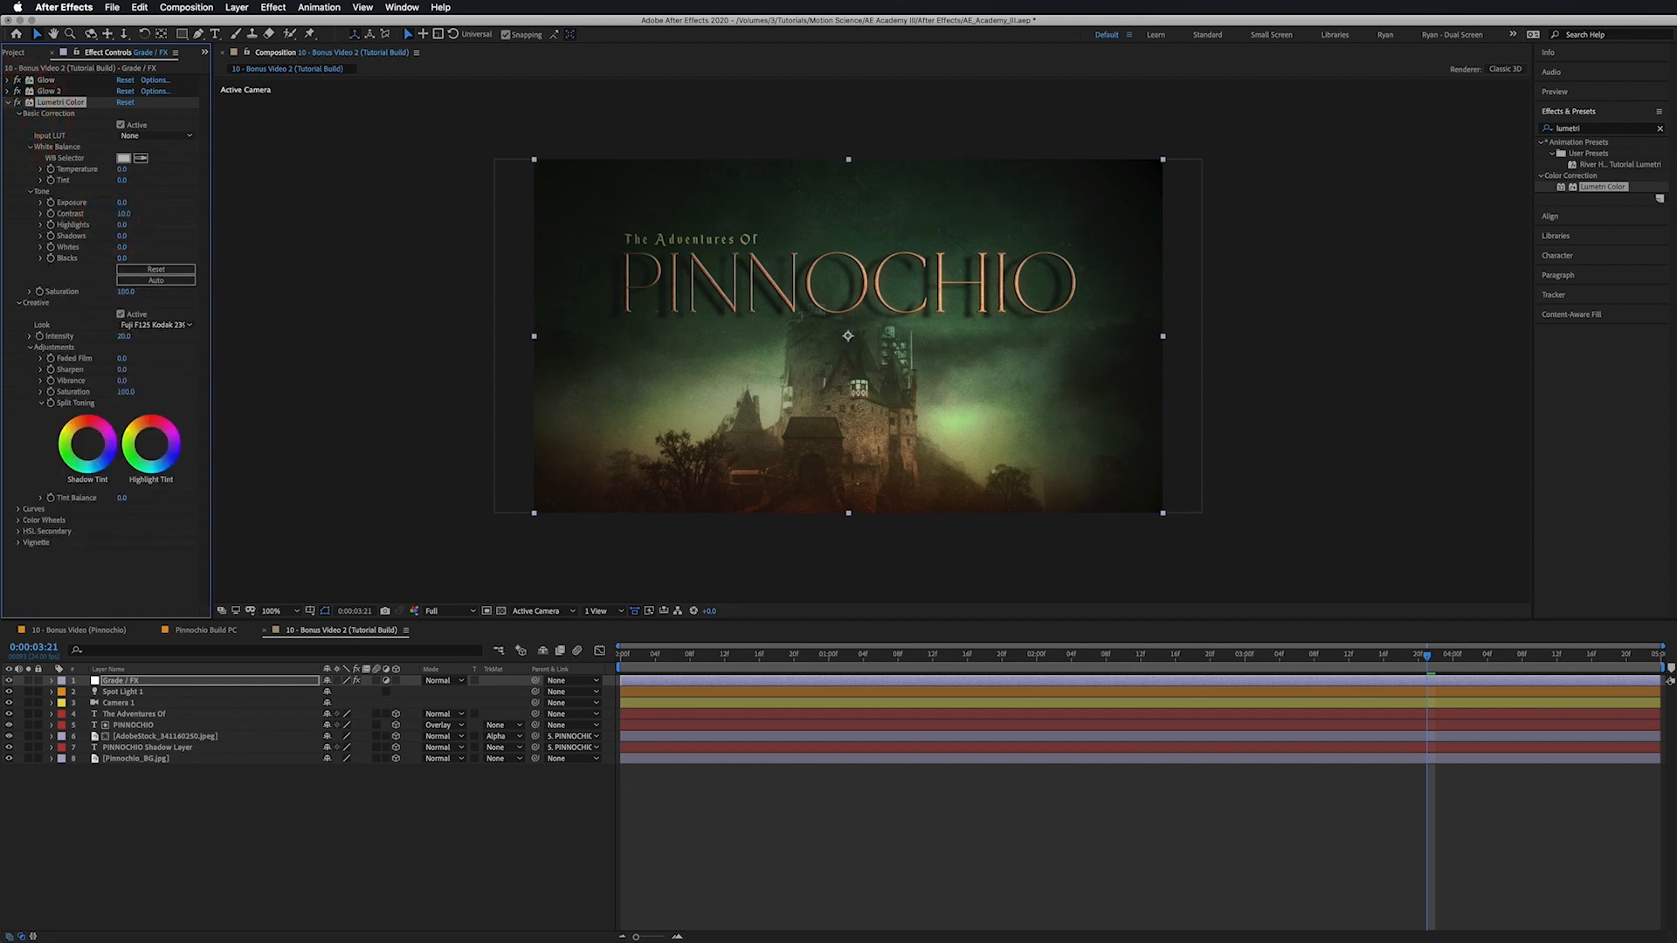
click(122, 203)
click(120, 201)
click(121, 201)
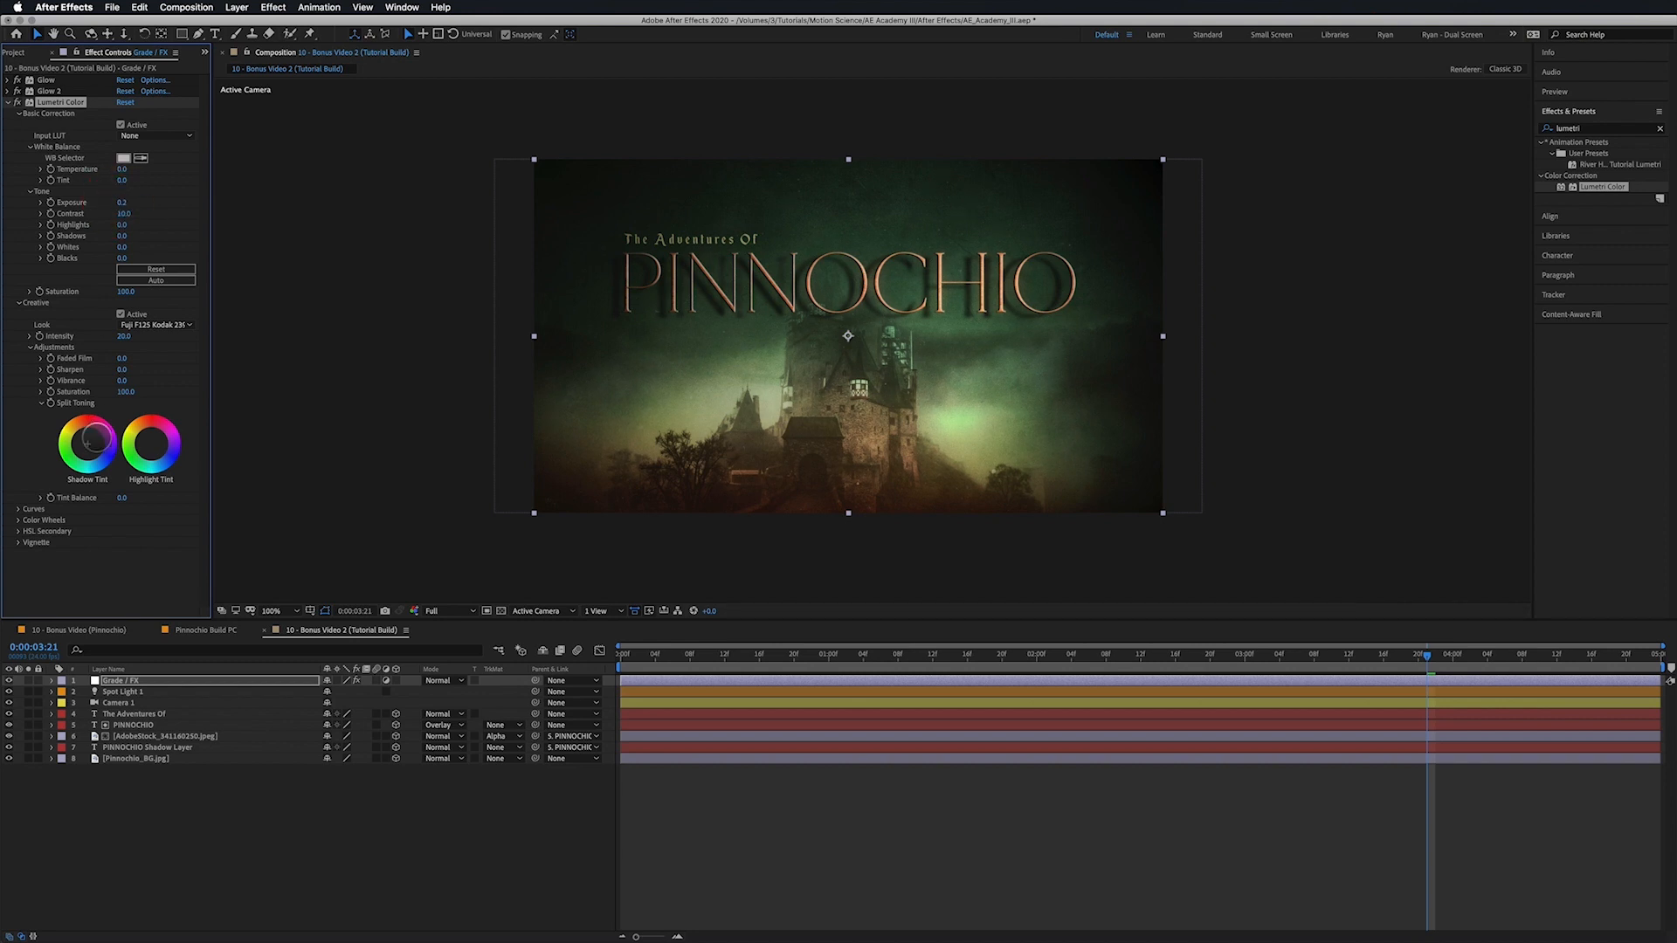
- Set the intensity of the Lumetri creative look to 25 and collapse the Lumetri Color effect
click(123, 336)
text(25)
key(Return)
click(7, 103)
- Toggle the visibility of the Grade / FX layer off and on twice to compare the scene before and after grading
click(8, 680)
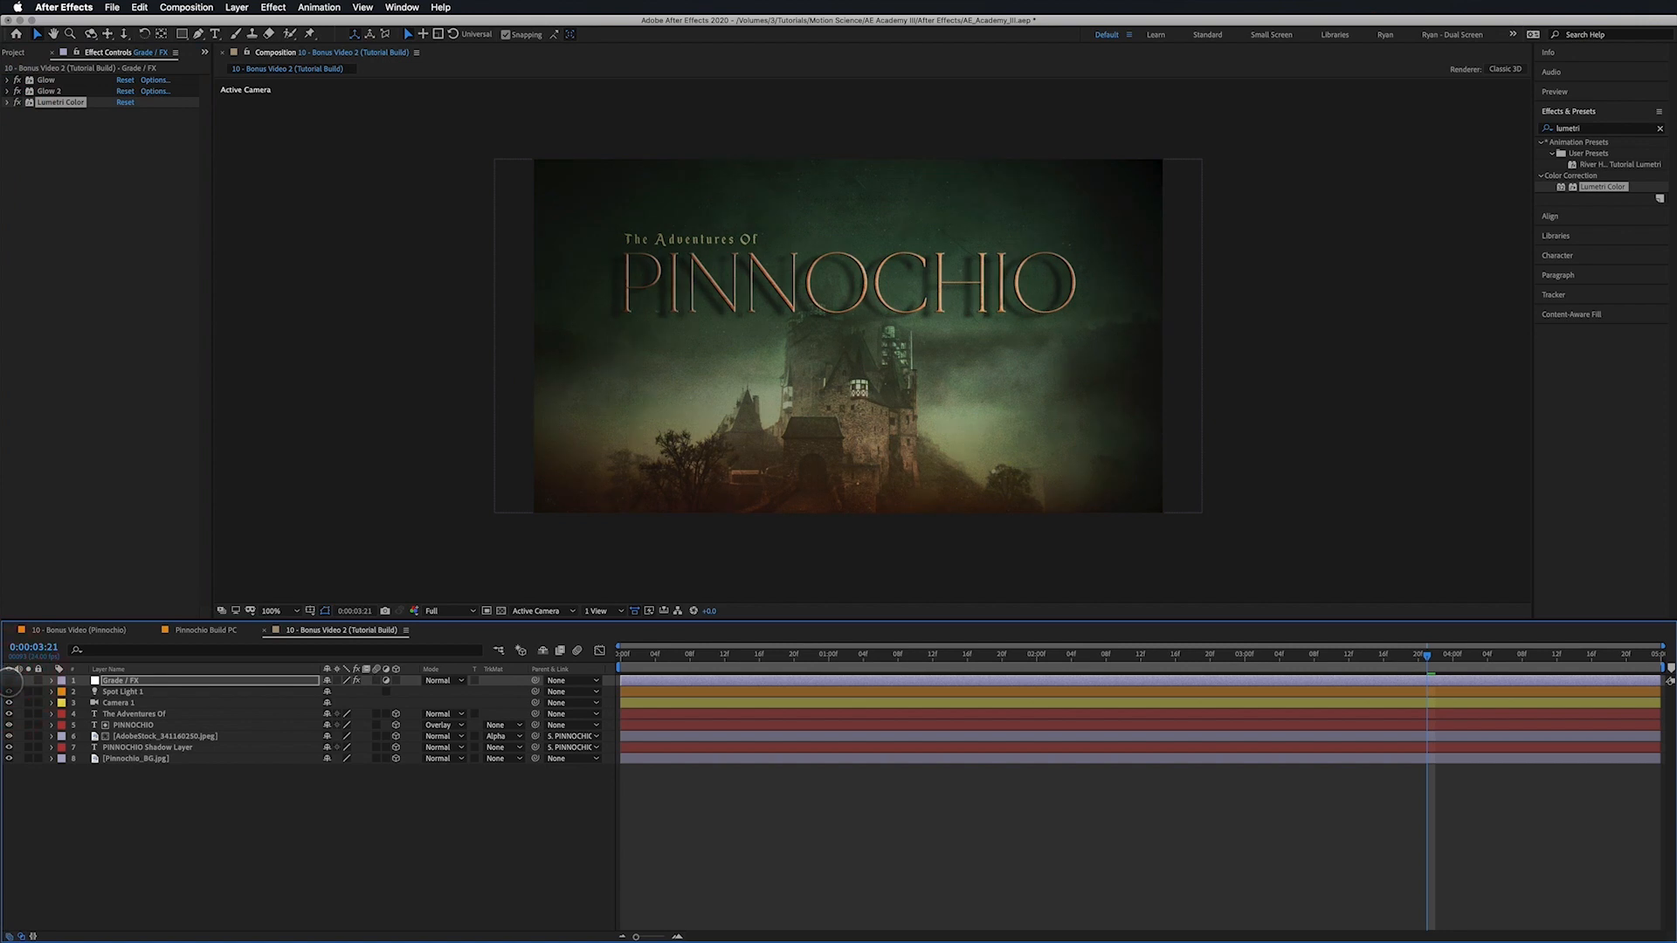
click(9, 681)
click(9, 680)
click(9, 680)
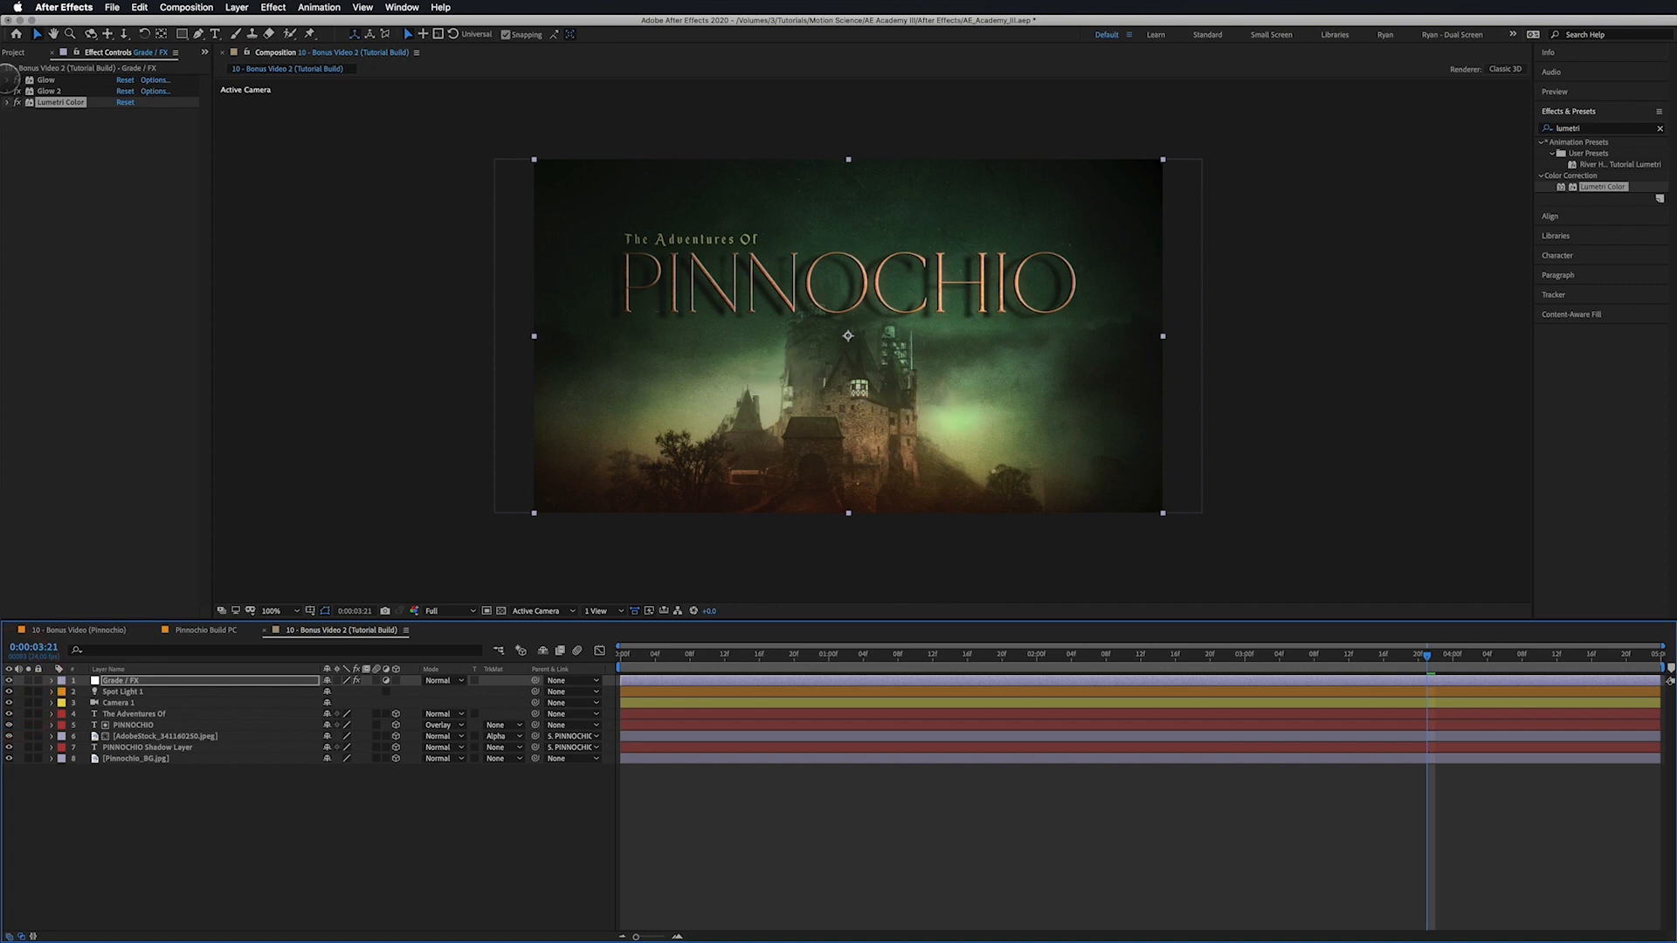
- Set the first Glow effect's intensity to 0.05 on the Grade / FX layer, collapse the effect and deselect the layer
click(8, 79)
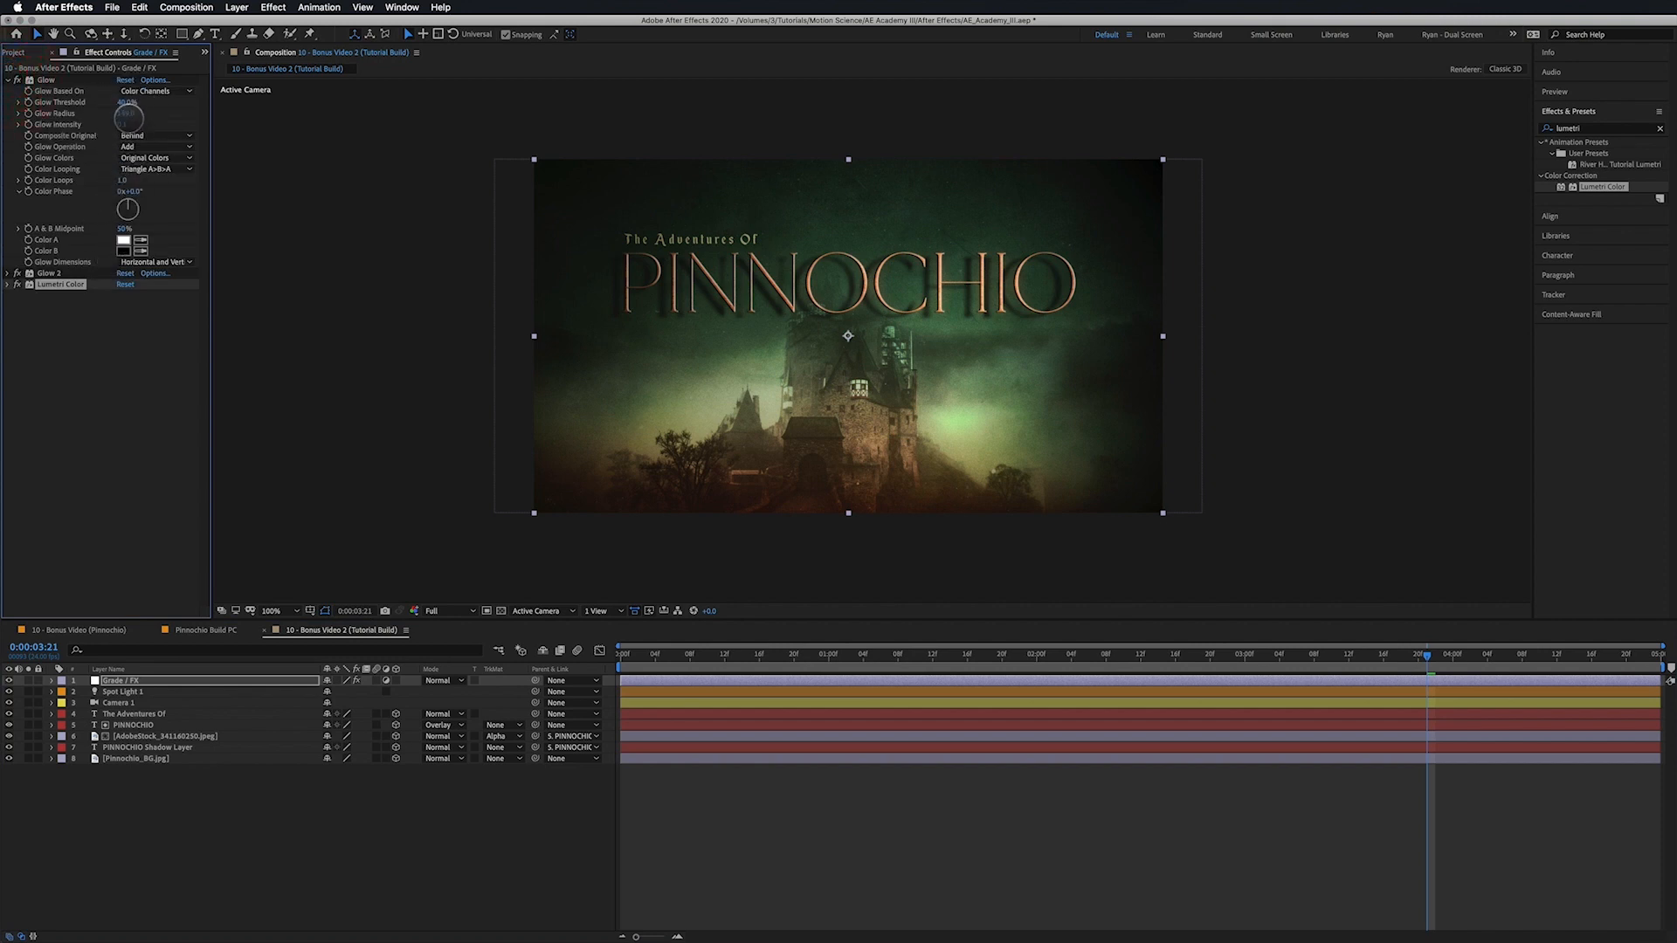
click(125, 124)
text(0.05)
key(Return)
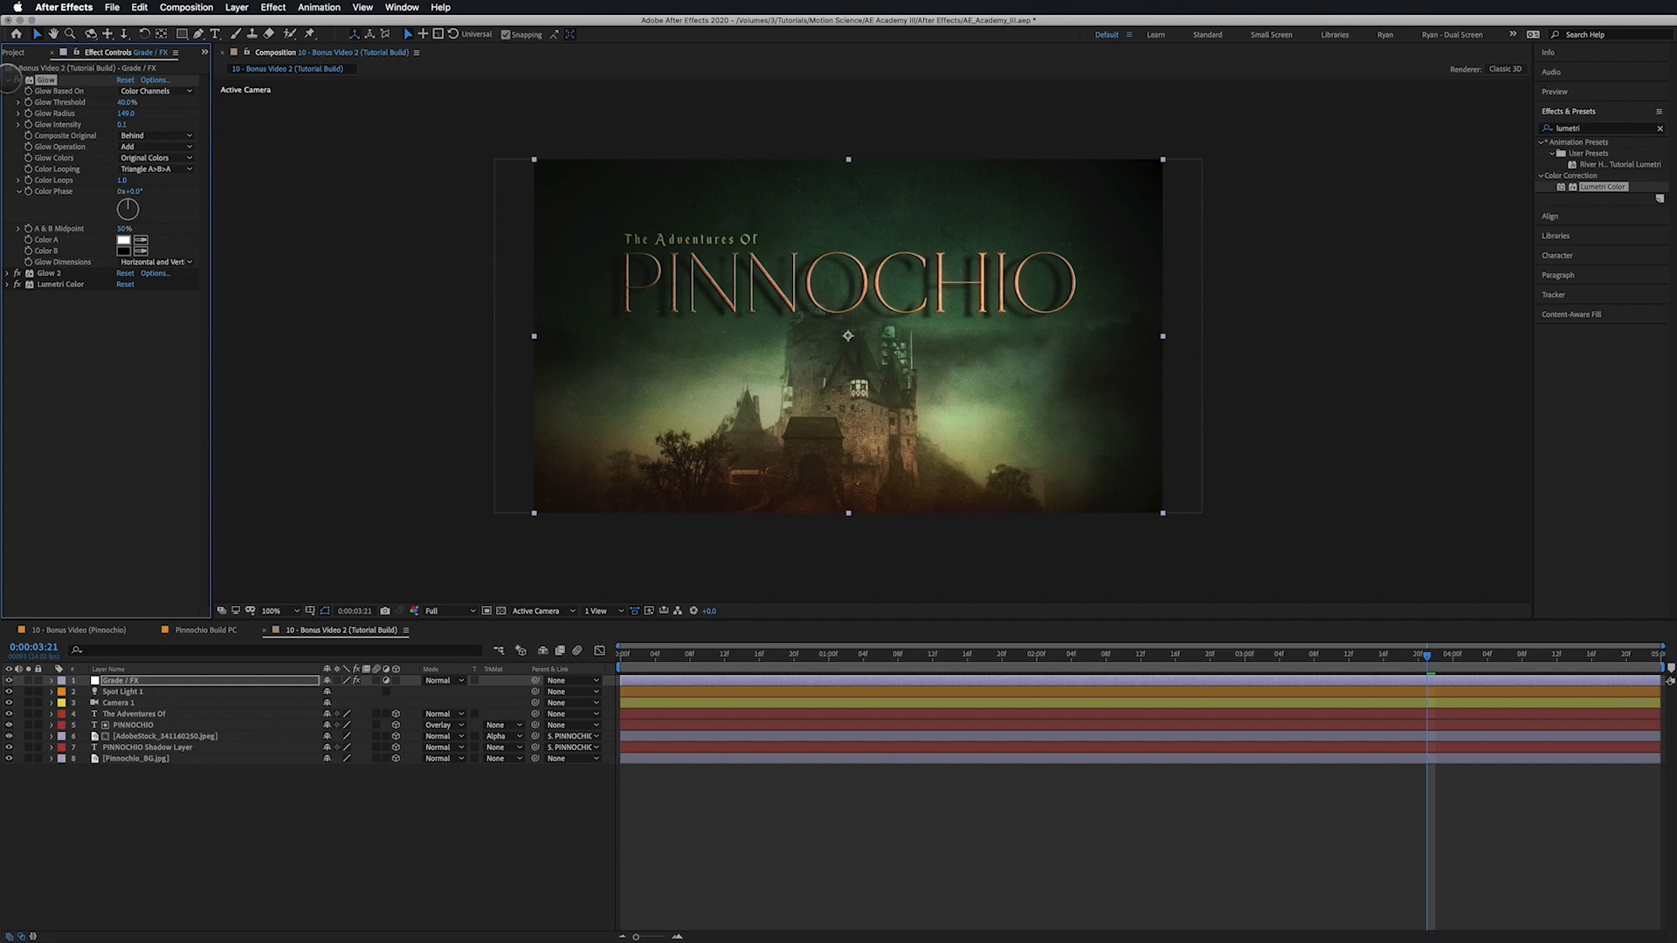
click(7, 79)
click(1356, 346)
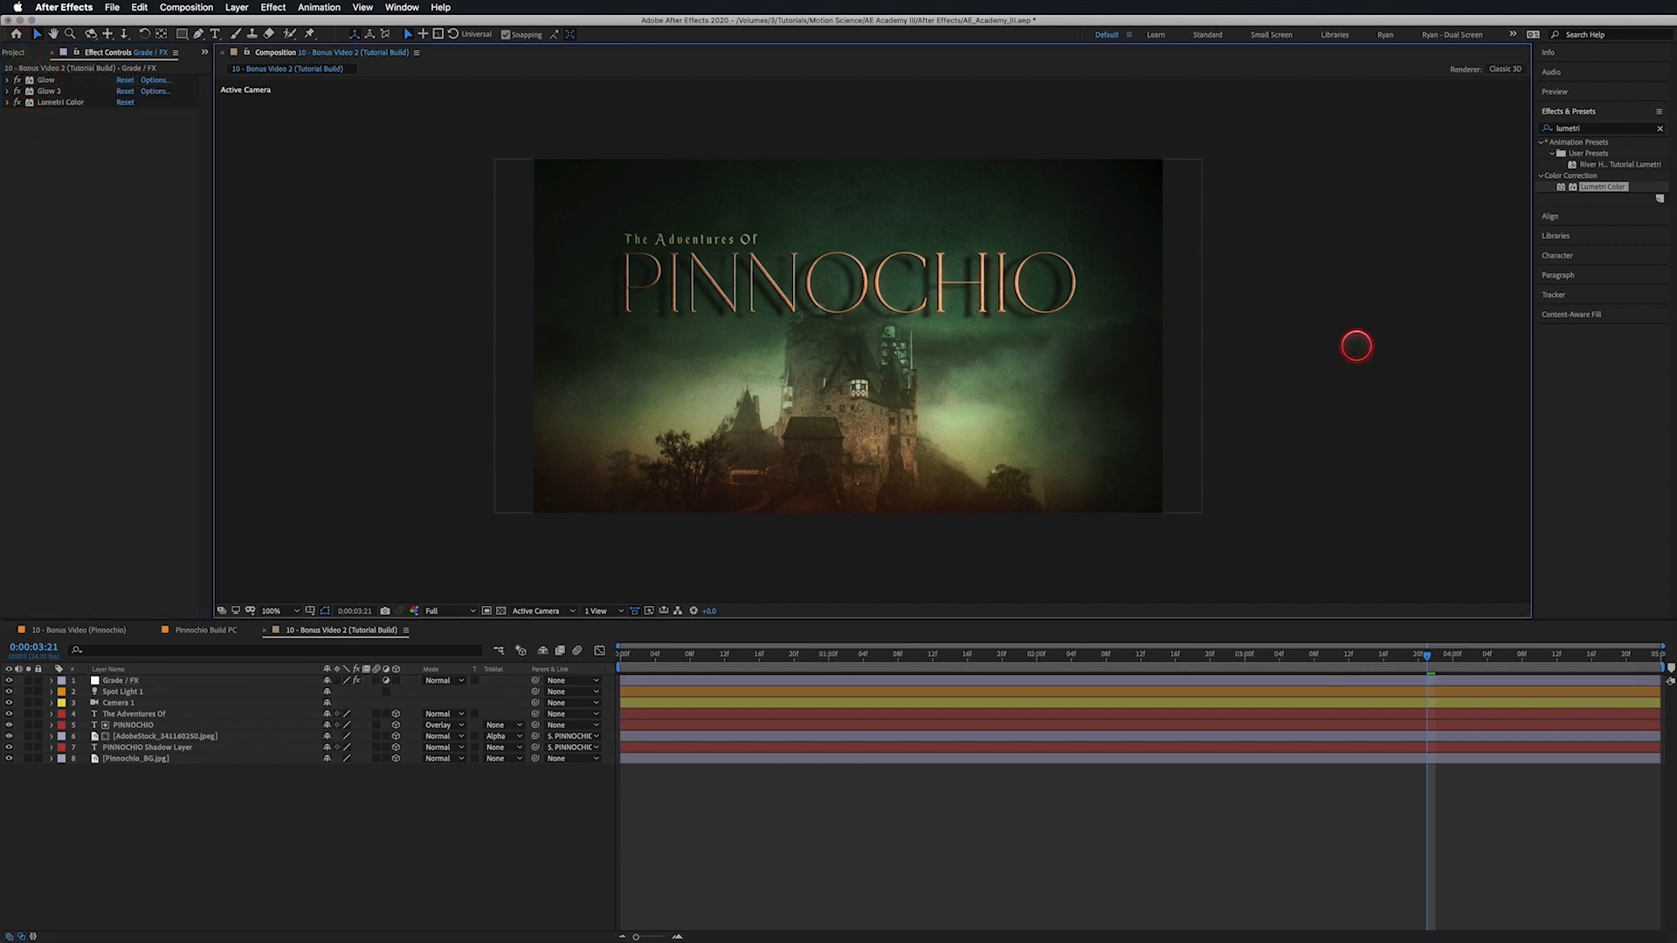
- Play the graded title animation from the first frame and stop playback partway through
drag(981, 655, 461, 629)
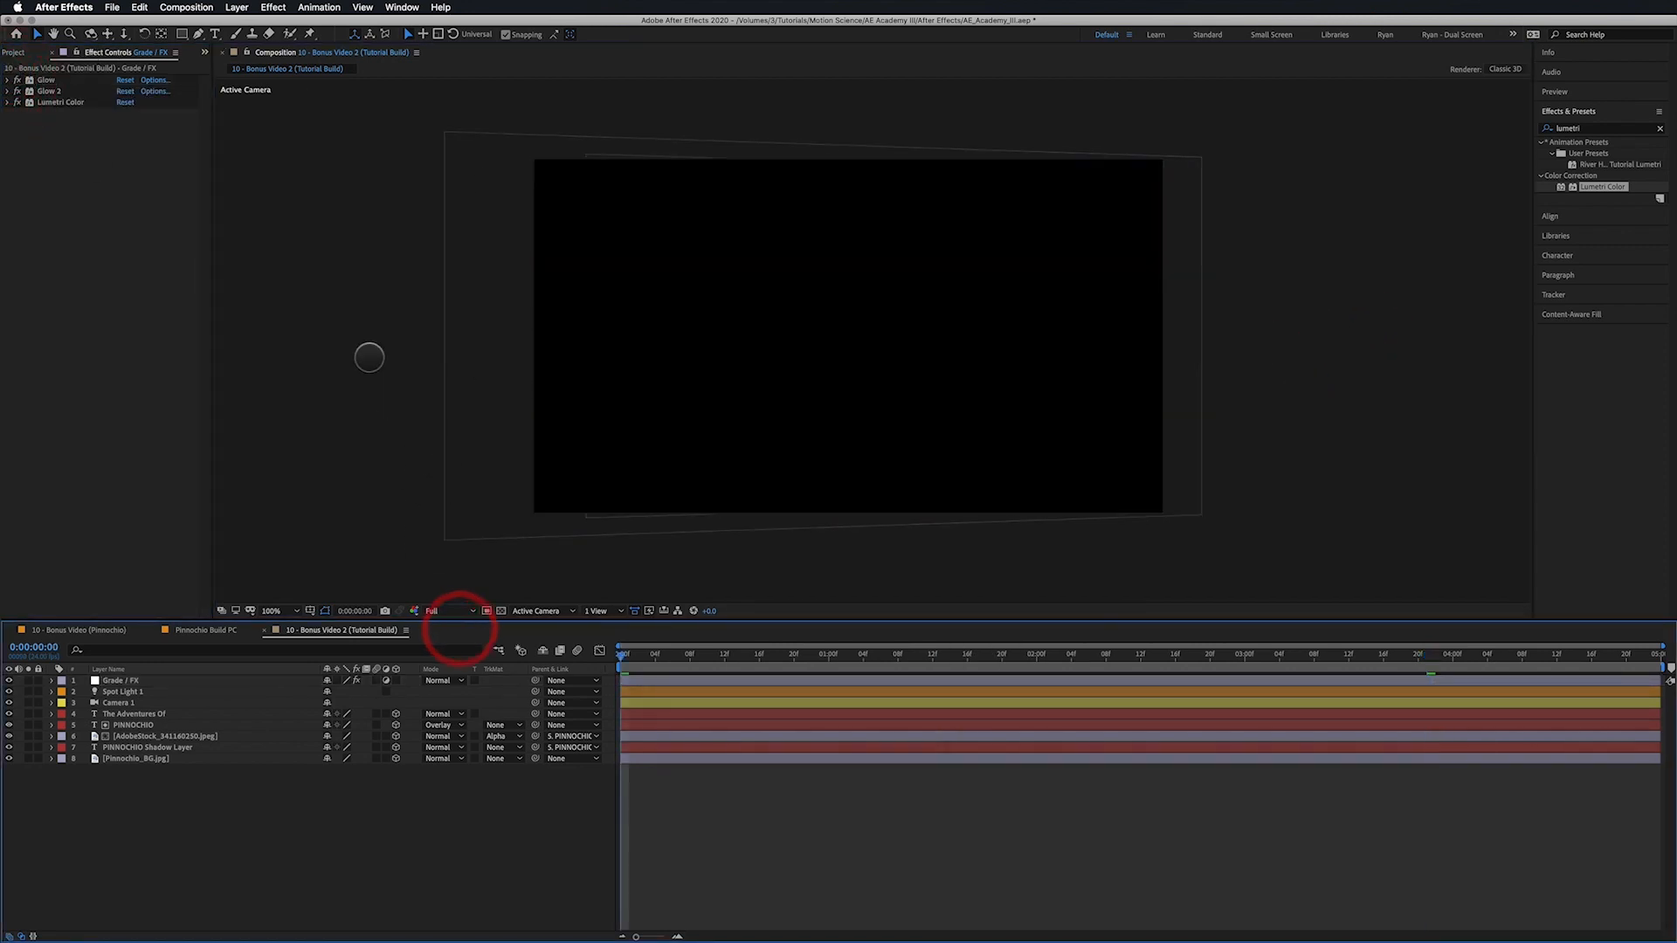
key(space)
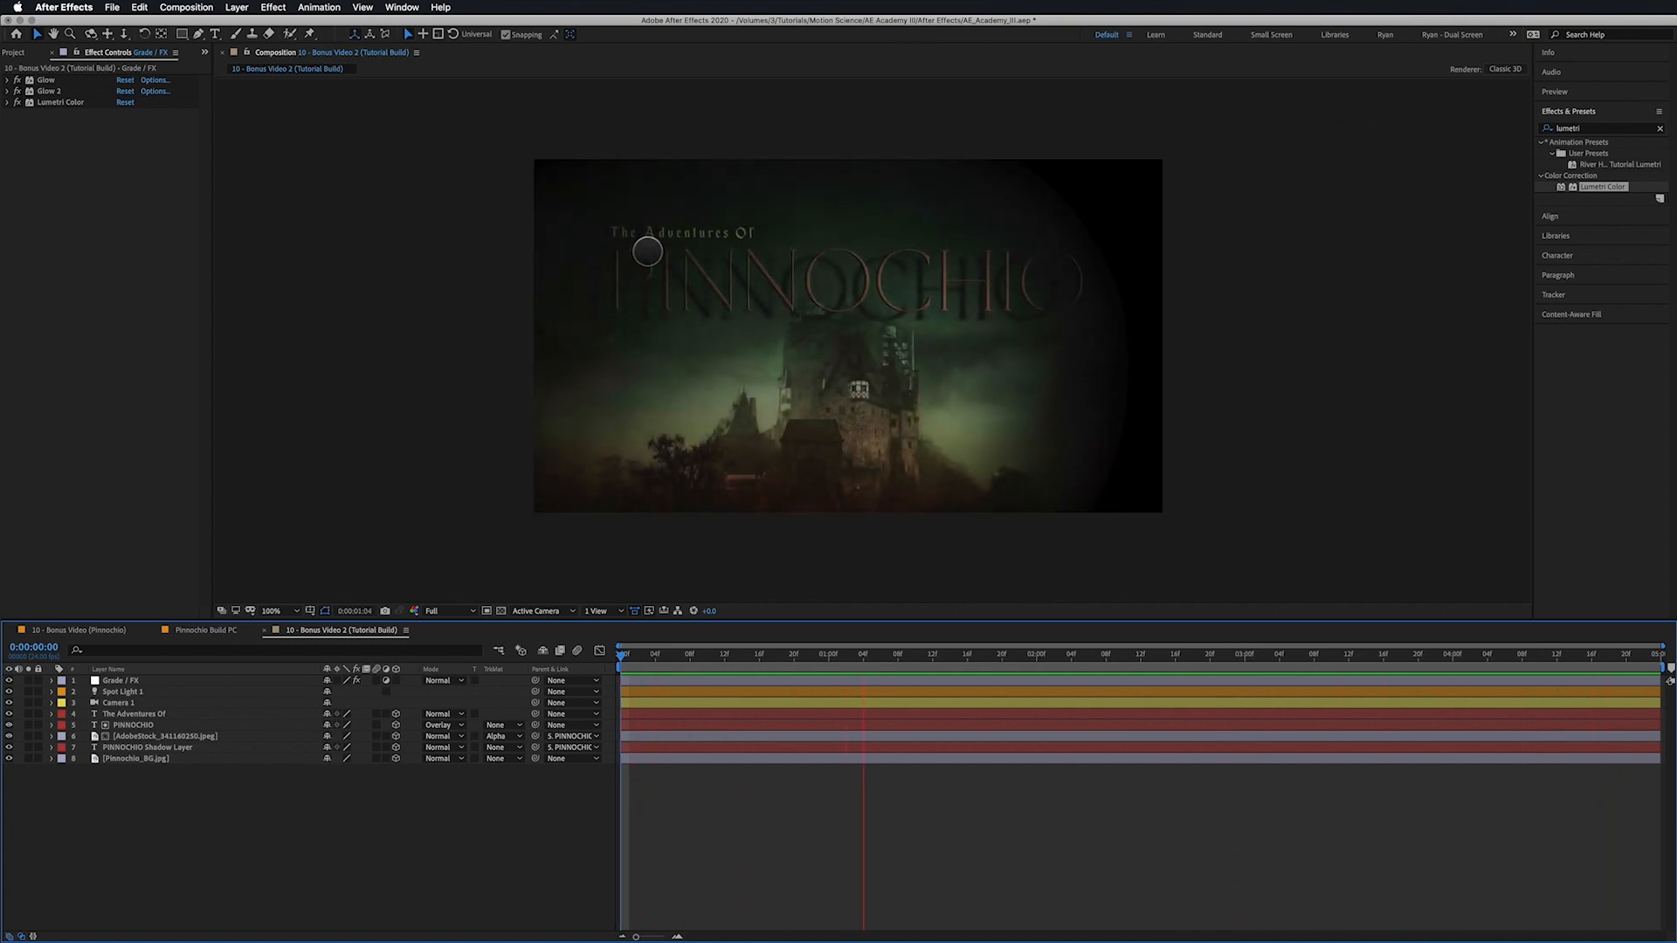
key(space)
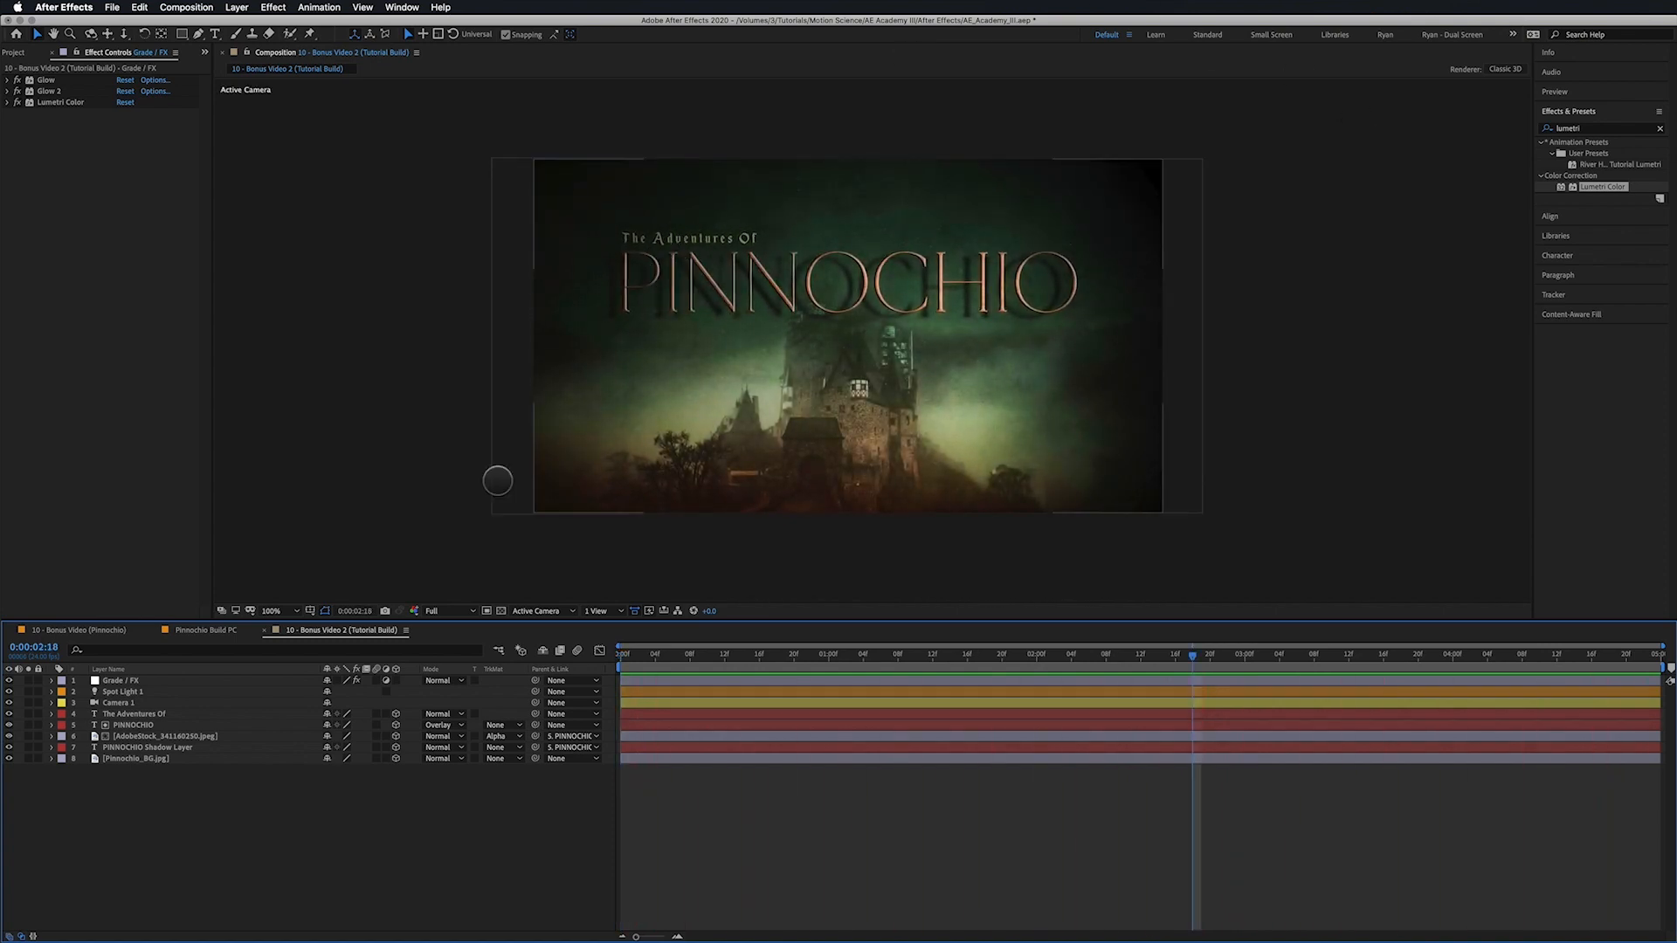
- Reveal both title text layers' positions, set The Adventures Of layer's Z position to -175 at the first frame, and preview the animation
click(127, 714)
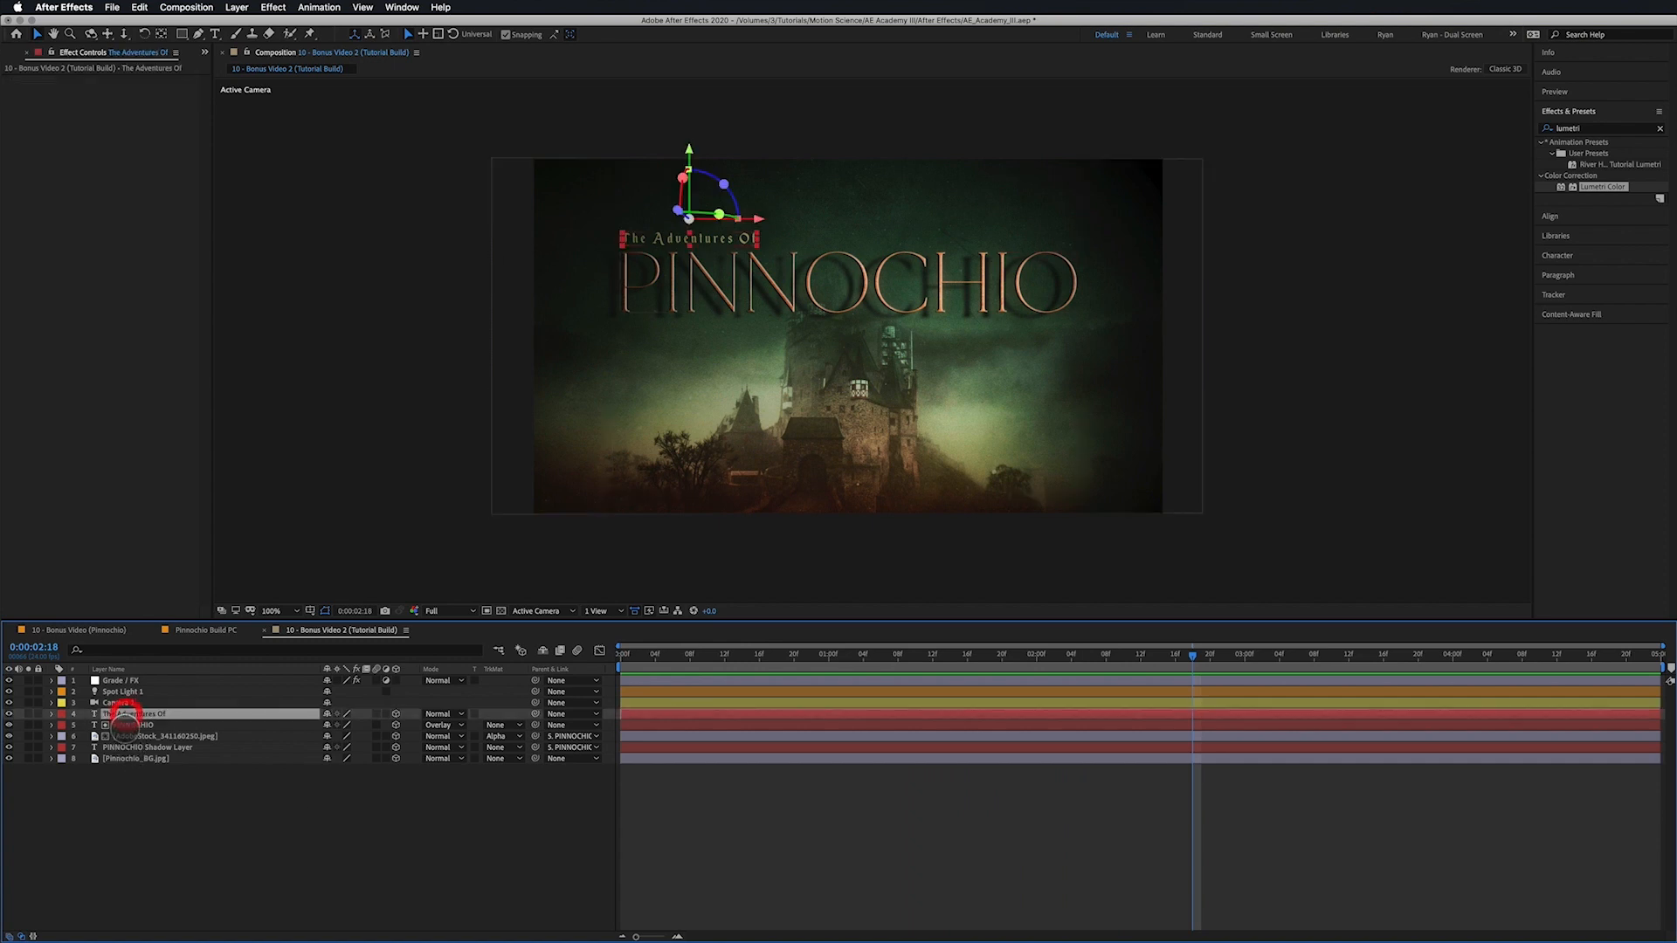
shift+click(126, 724)
key(p)
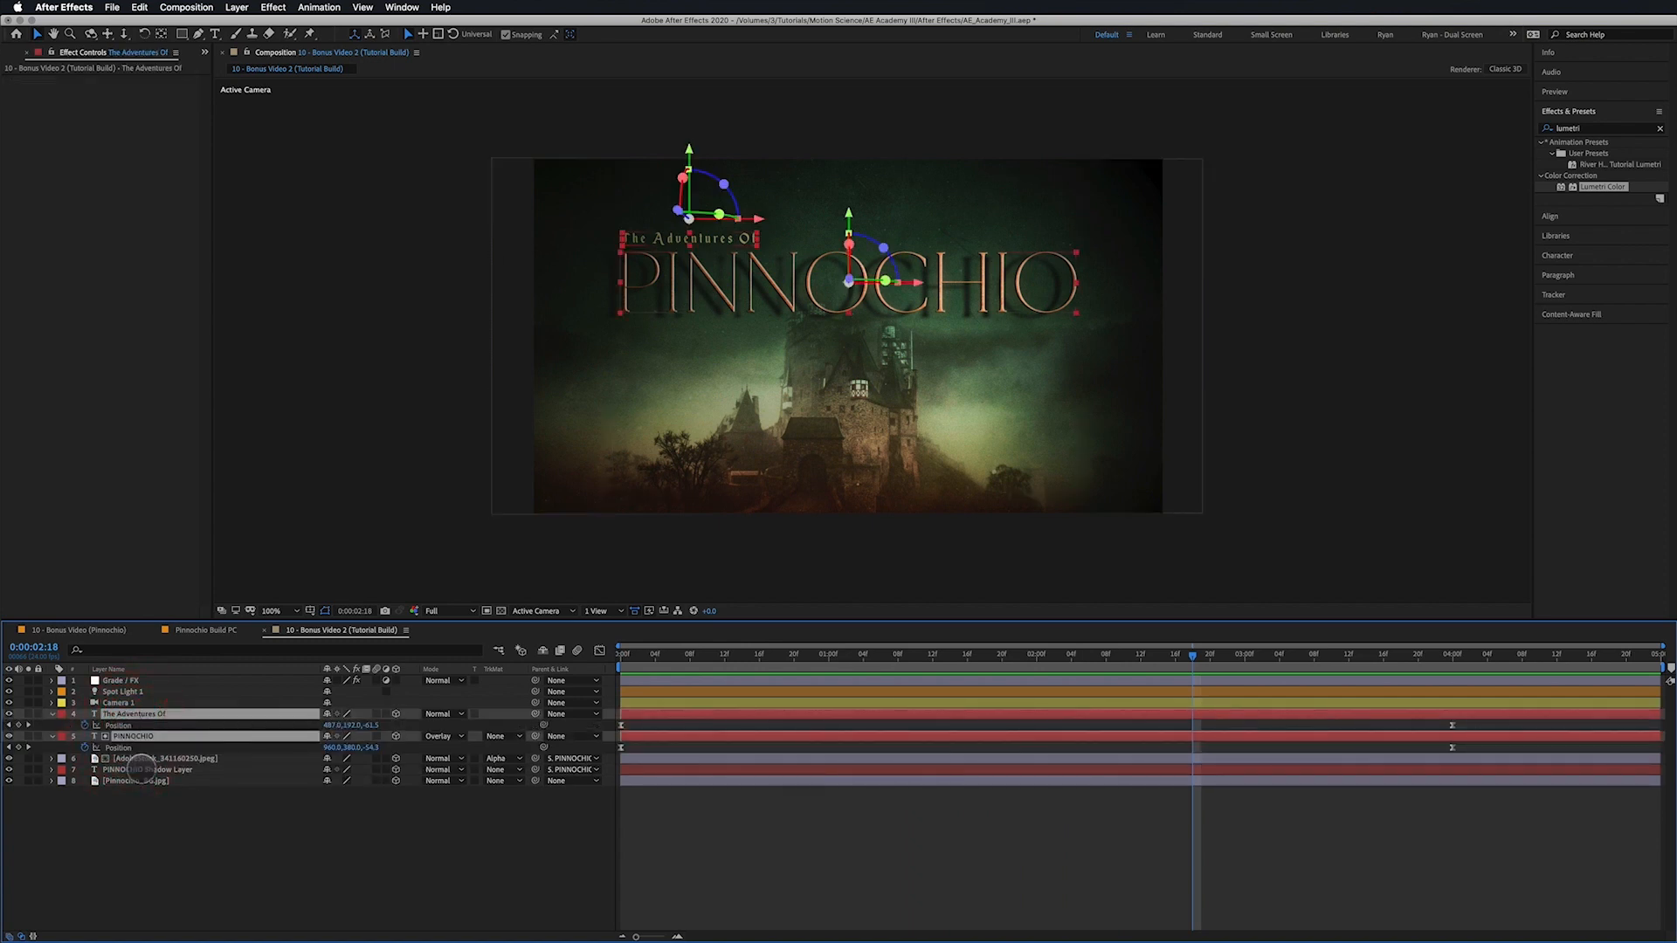
click(449, 643)
key(Home)
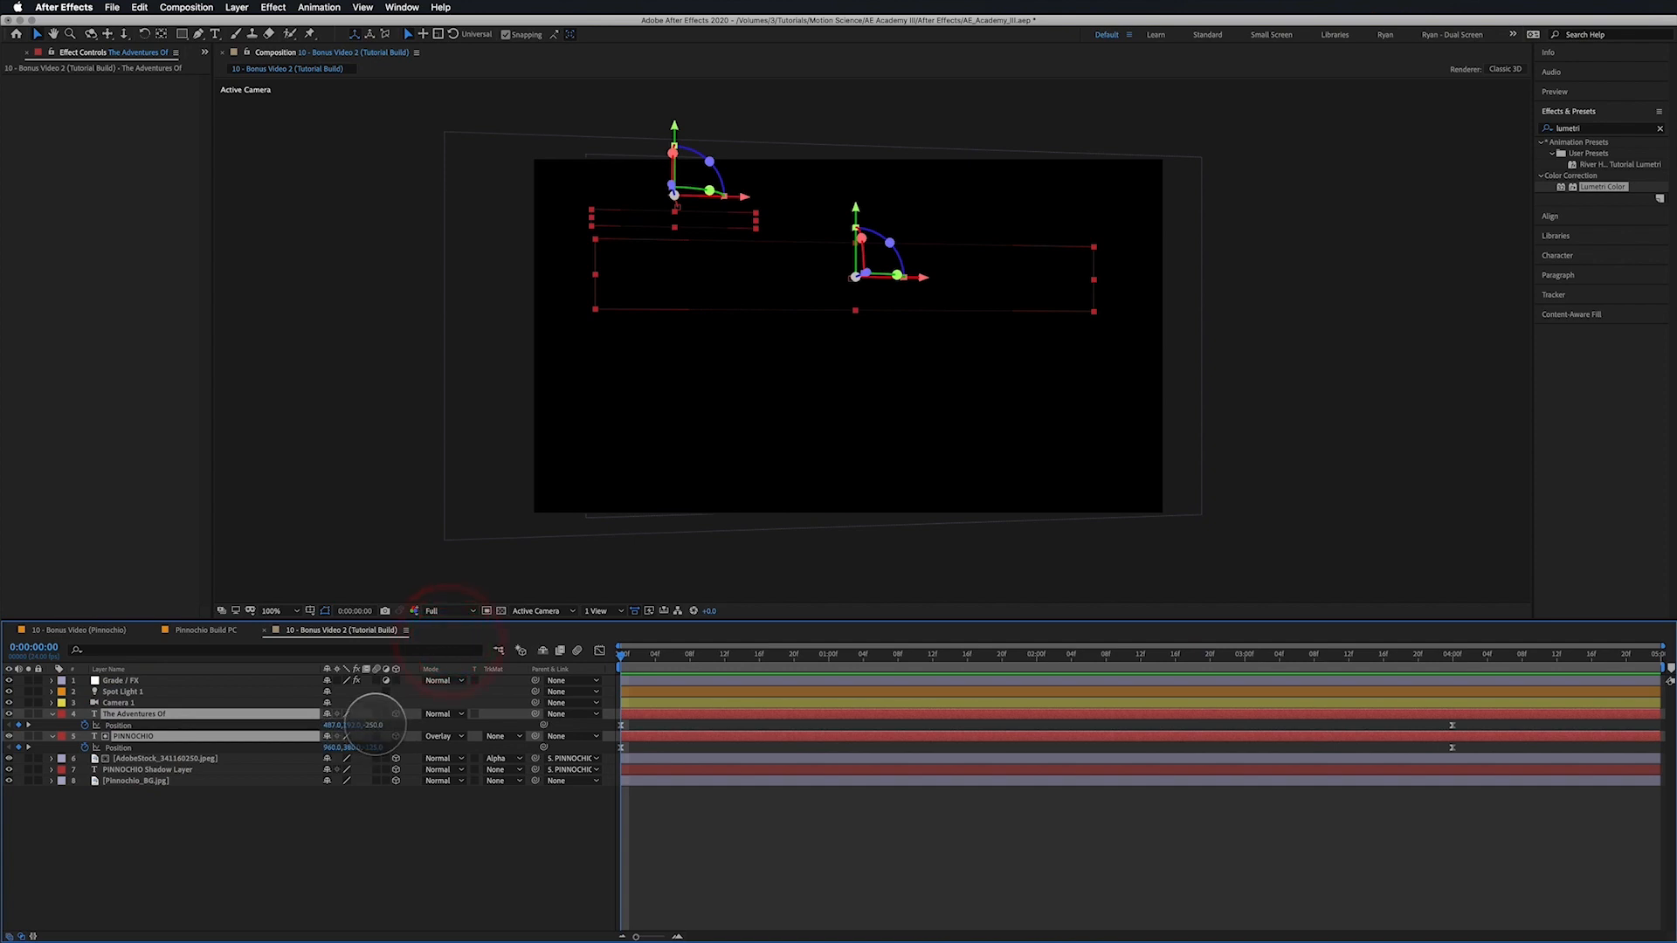
click(389, 880)
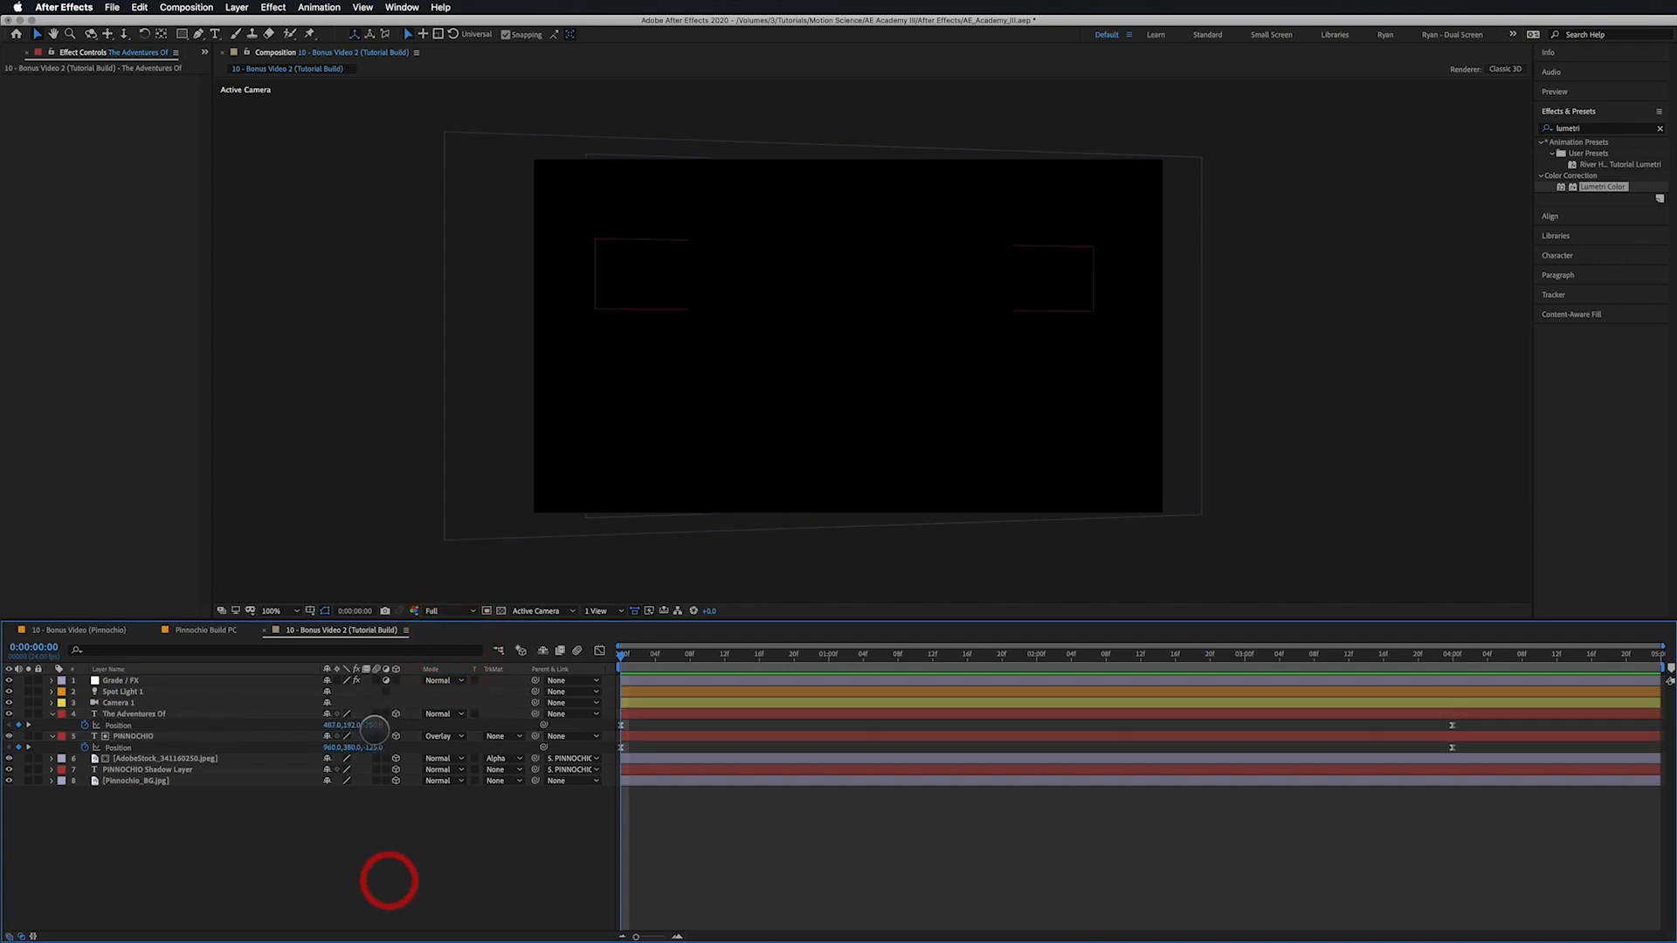
click(374, 725)
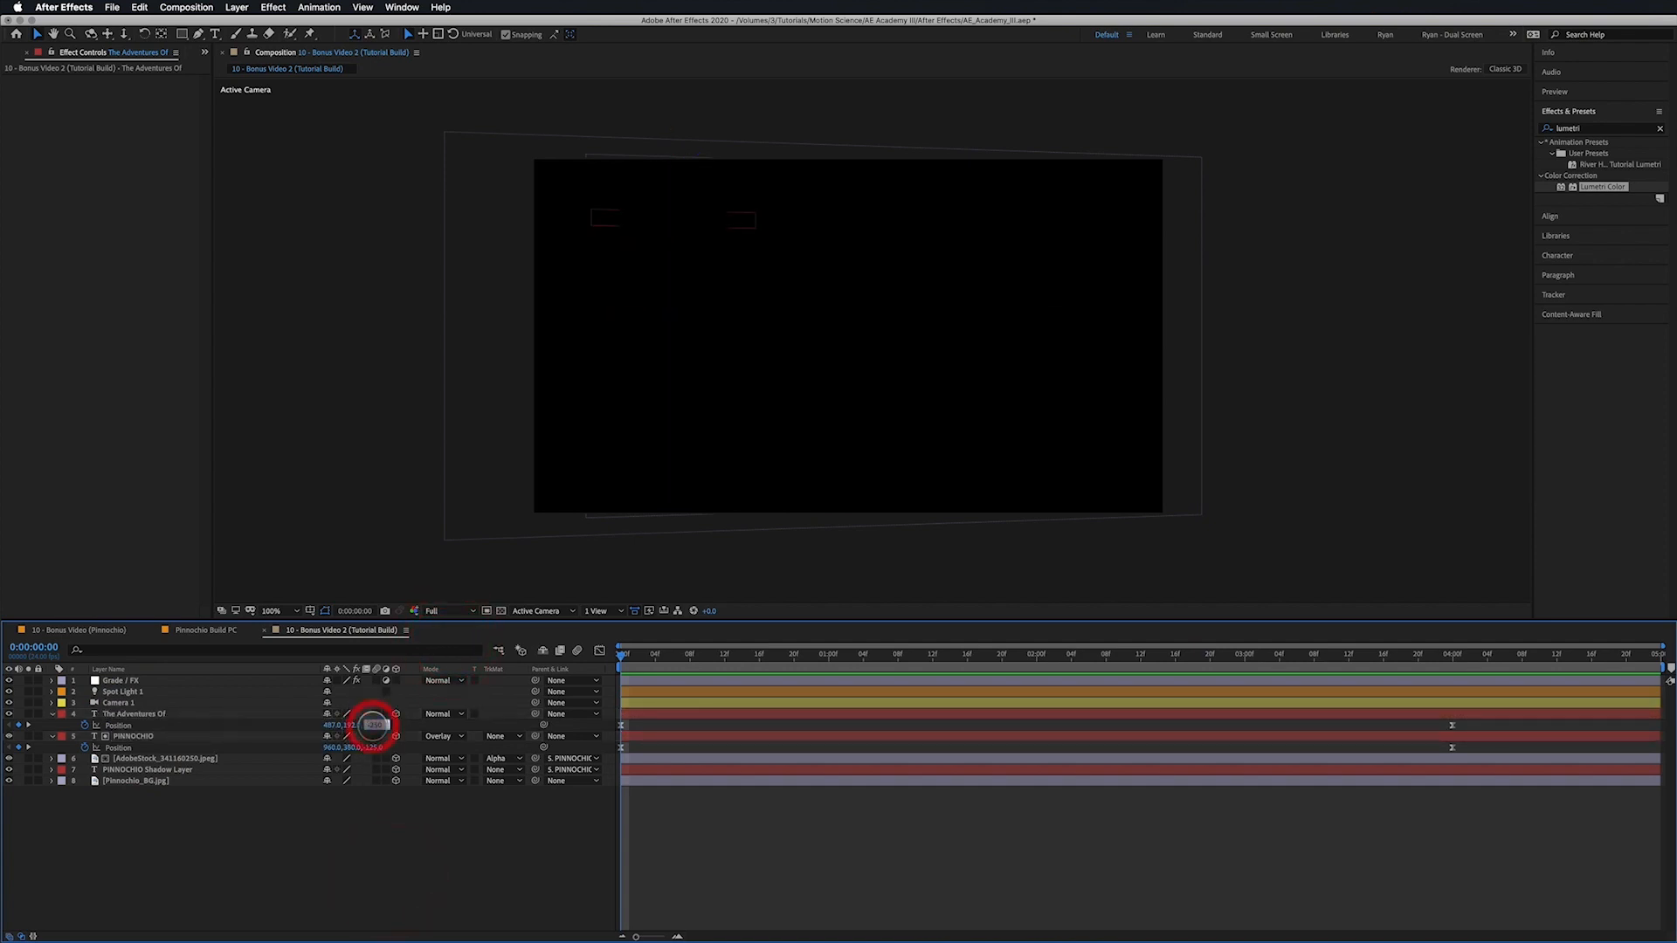
key(Return)
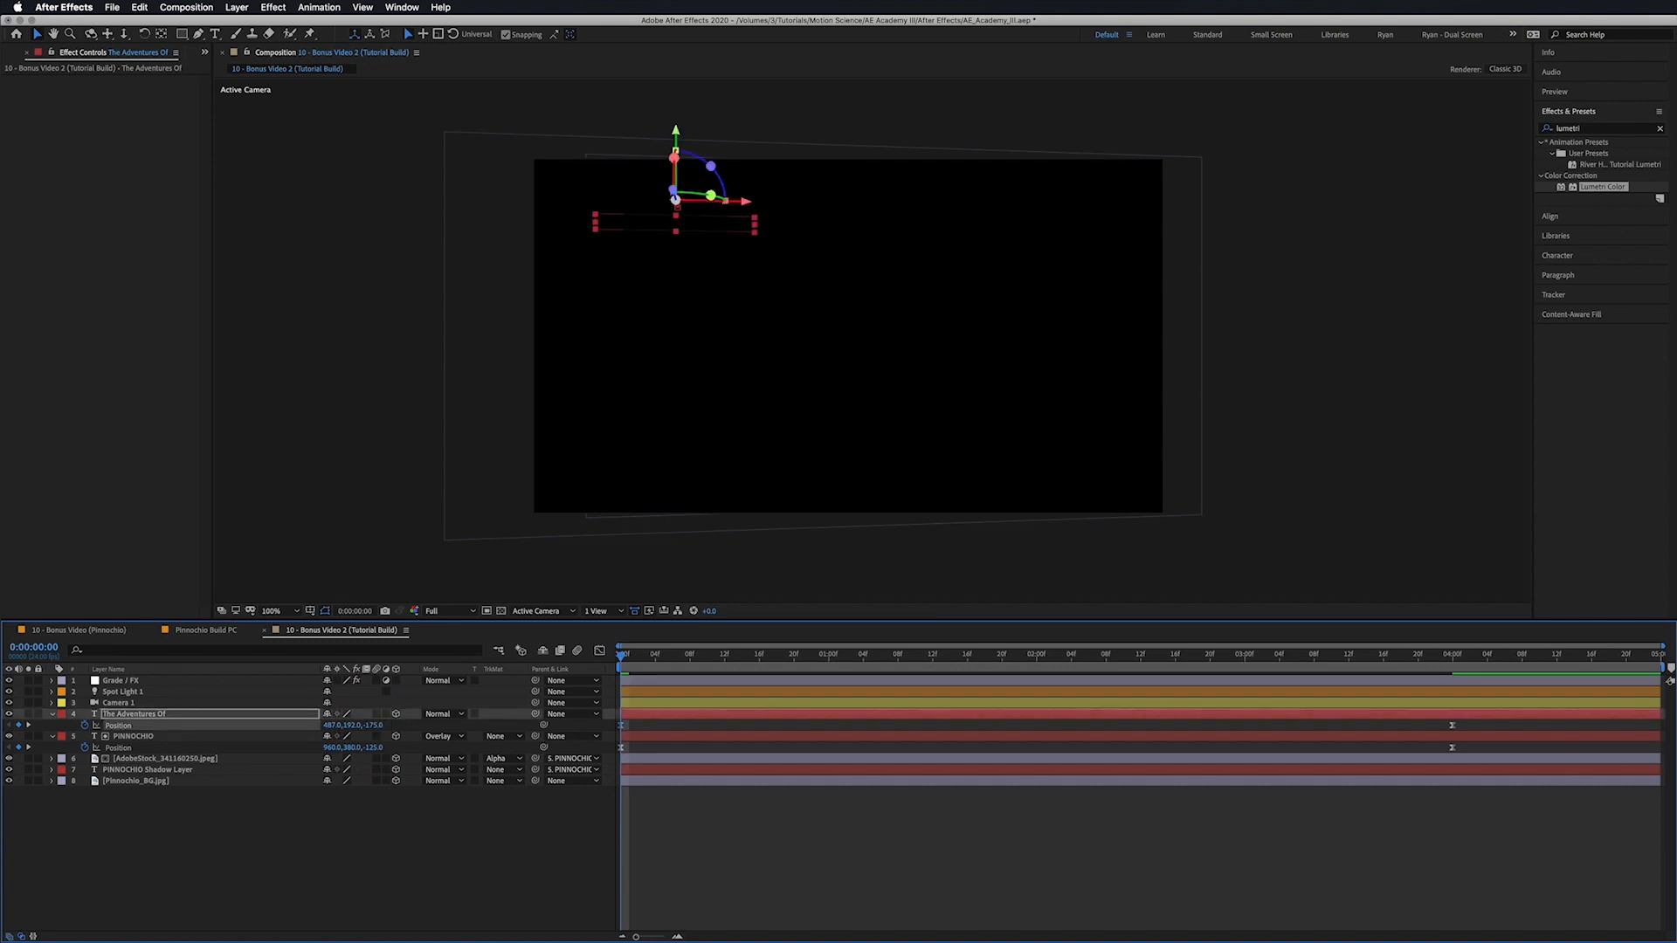
click(440, 646)
key(space)
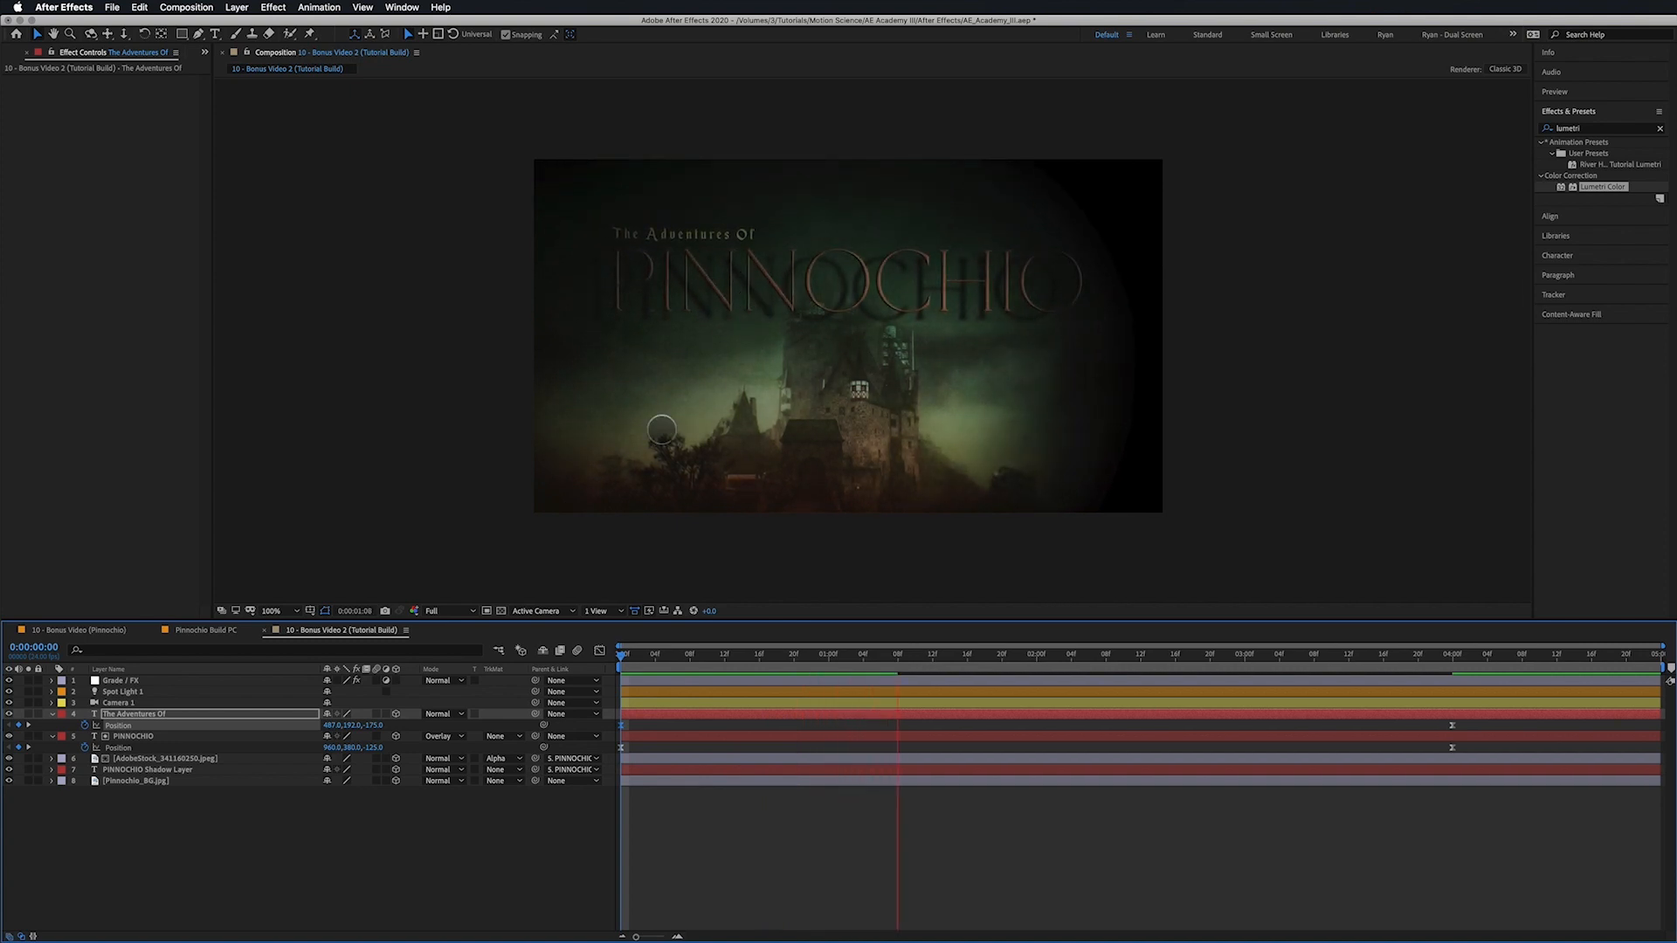
- Reveal the position property of the Pinnochio_BG.jpg background layer
click(157, 780)
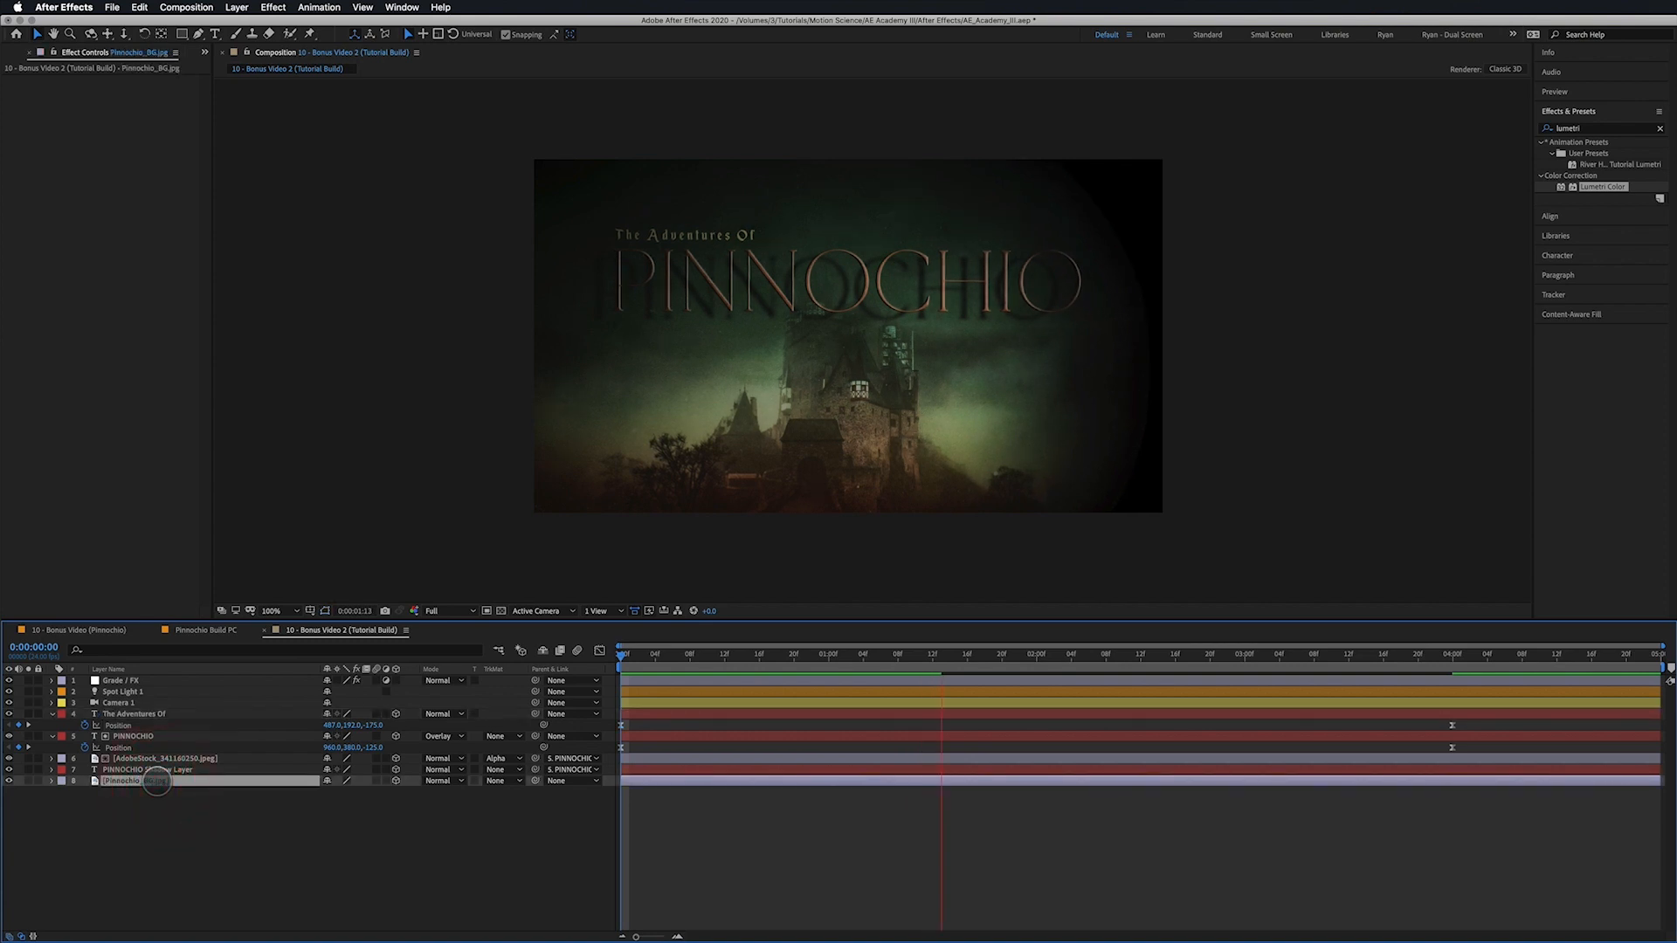
key(p)
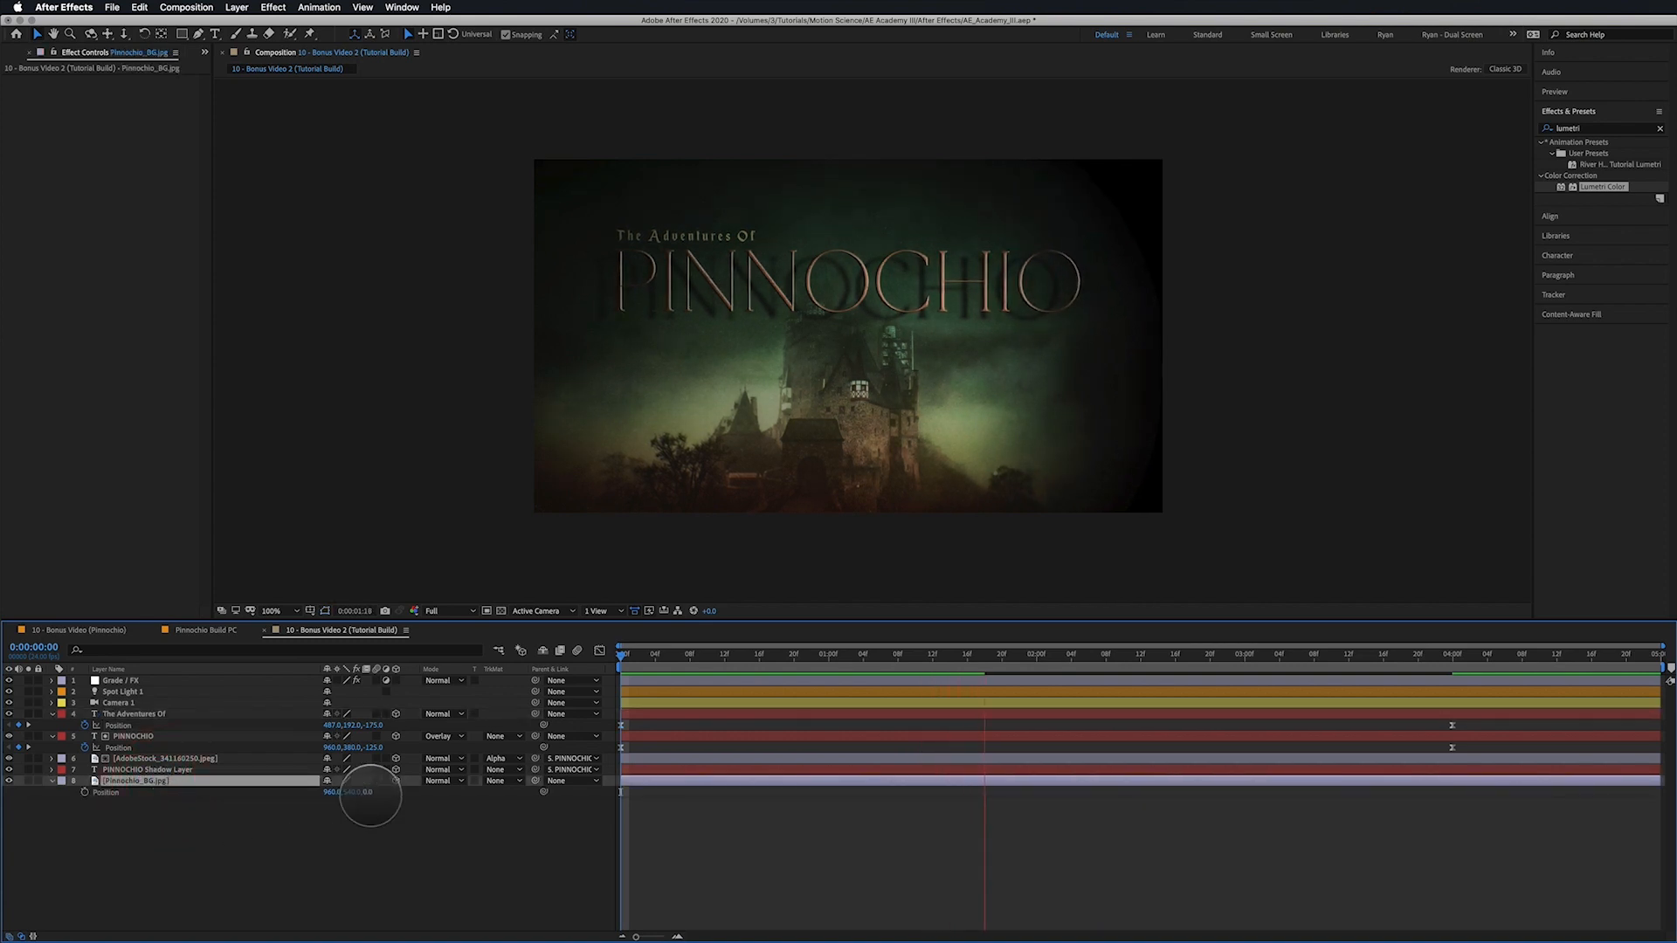